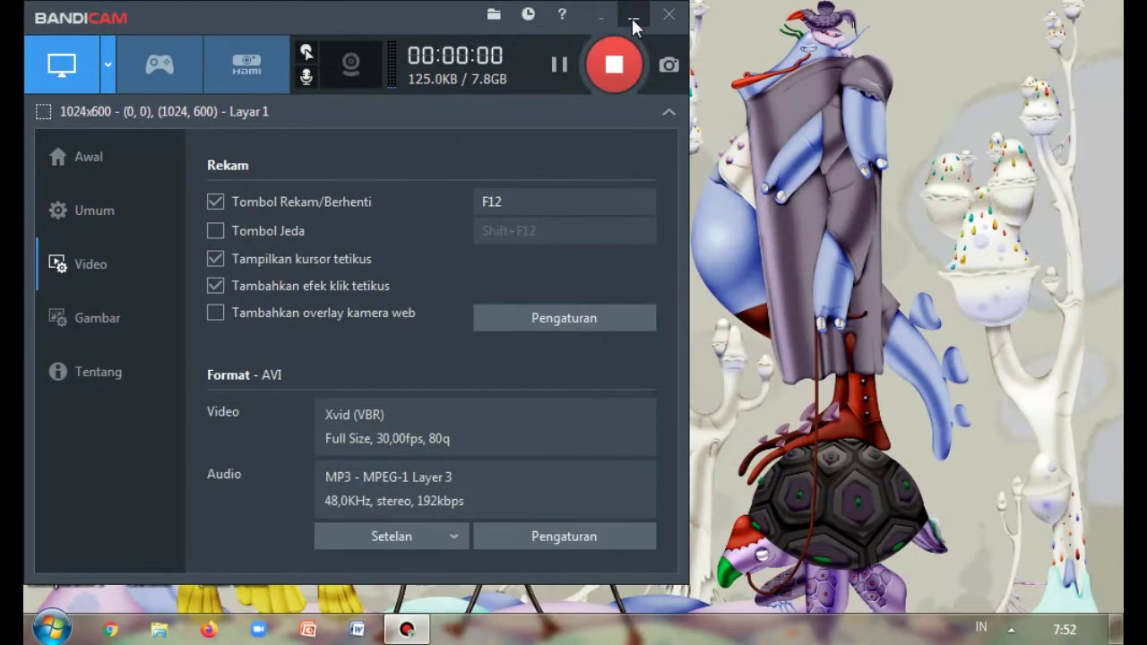
- Run the student's Flash learning application from the desktop in a maximized window and enter its main menu
{"action": "left_click", "coordinate": [635, 16]}
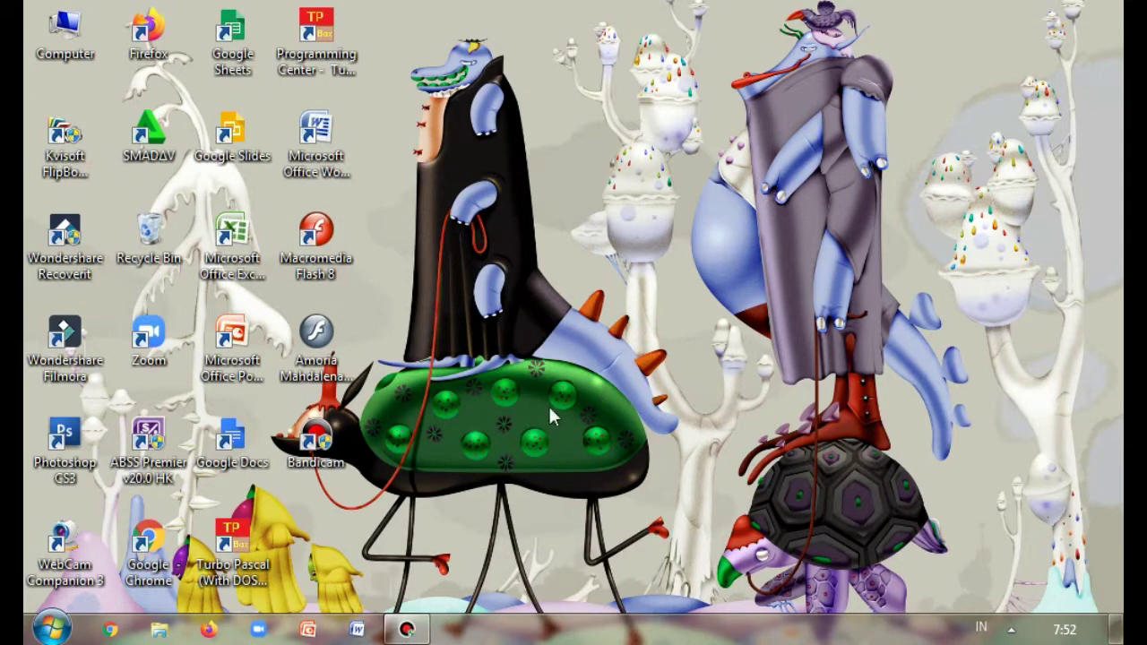
{"action": "double_click", "coordinate": [346, 378]}
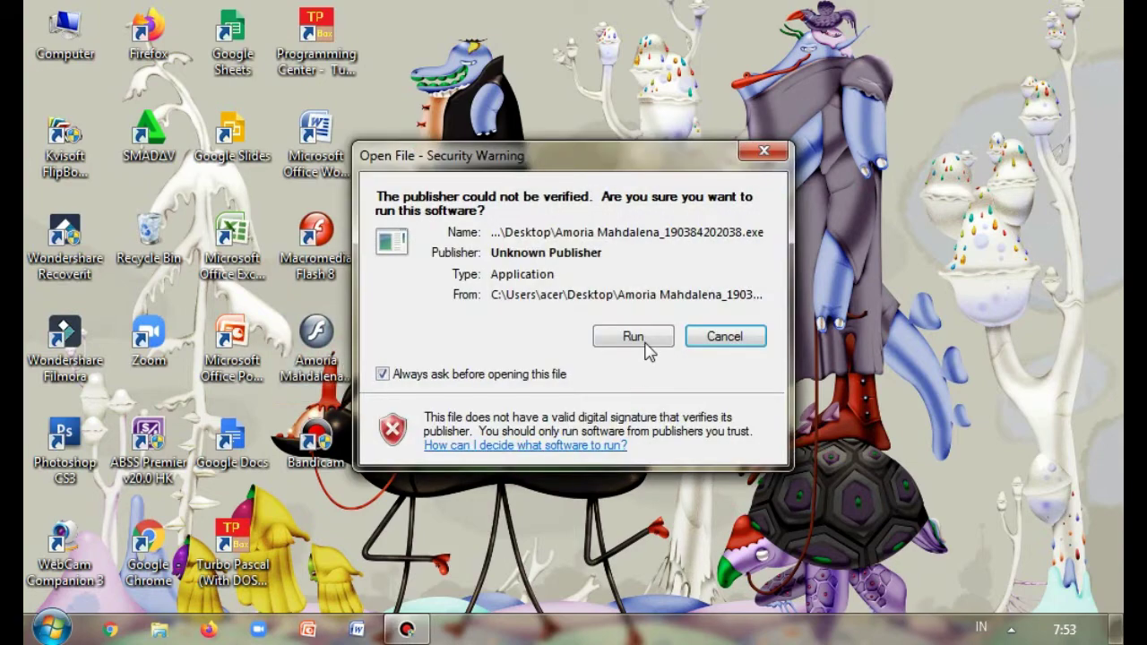
{"action": "left_click", "coordinate": [641, 336]}
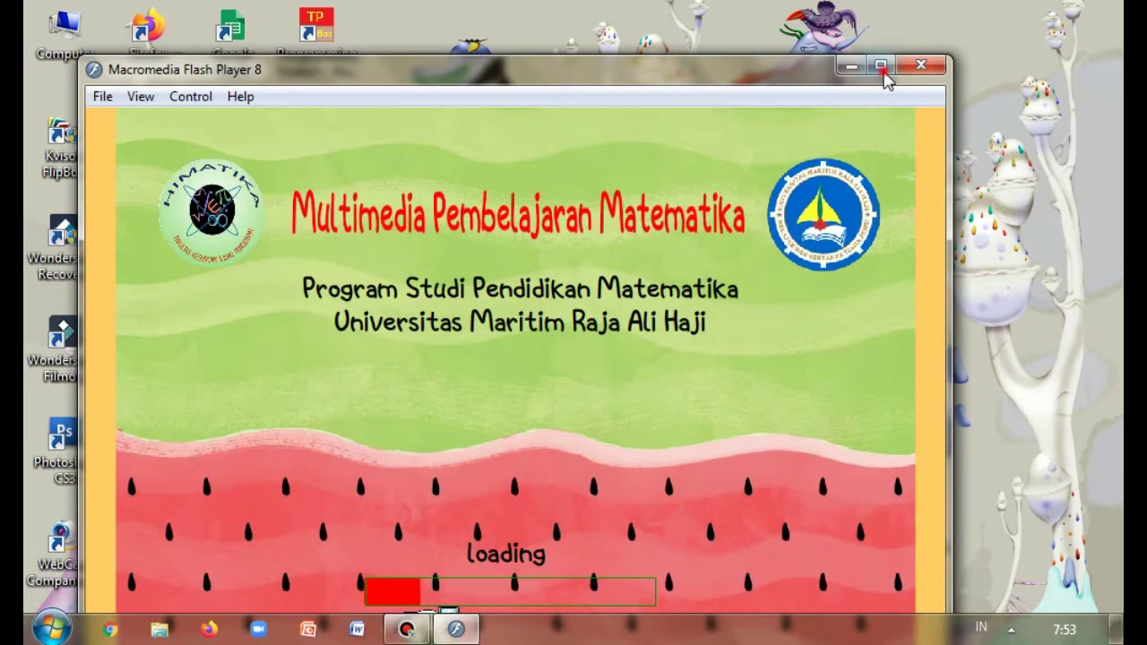
{"action": "left_click", "coordinate": [881, 65]}
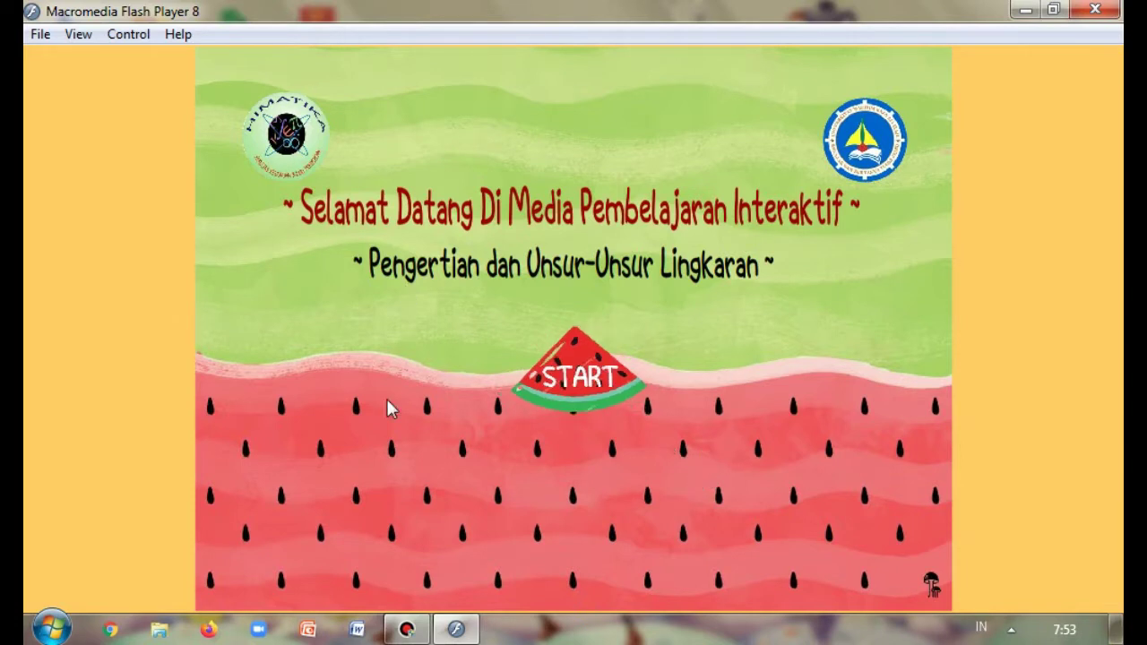
{"action": "left_click", "coordinate": [605, 392]}
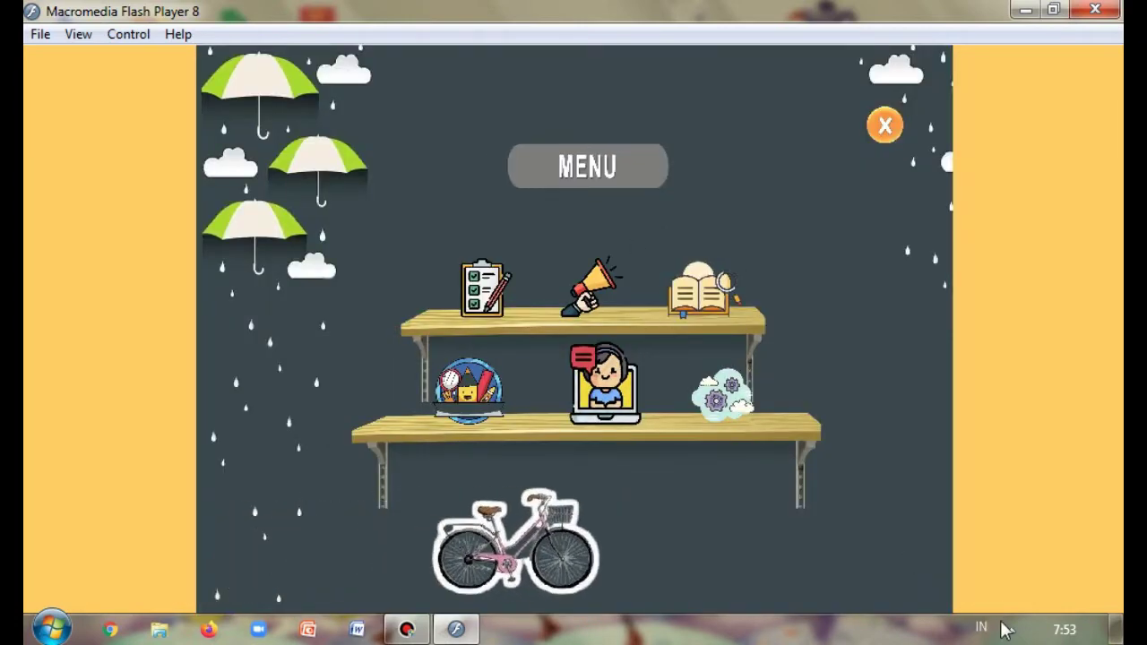
- Mute the computer's speaker volume and return to the learning application's main menu
{"action": "left_click", "coordinate": [1008, 628]}
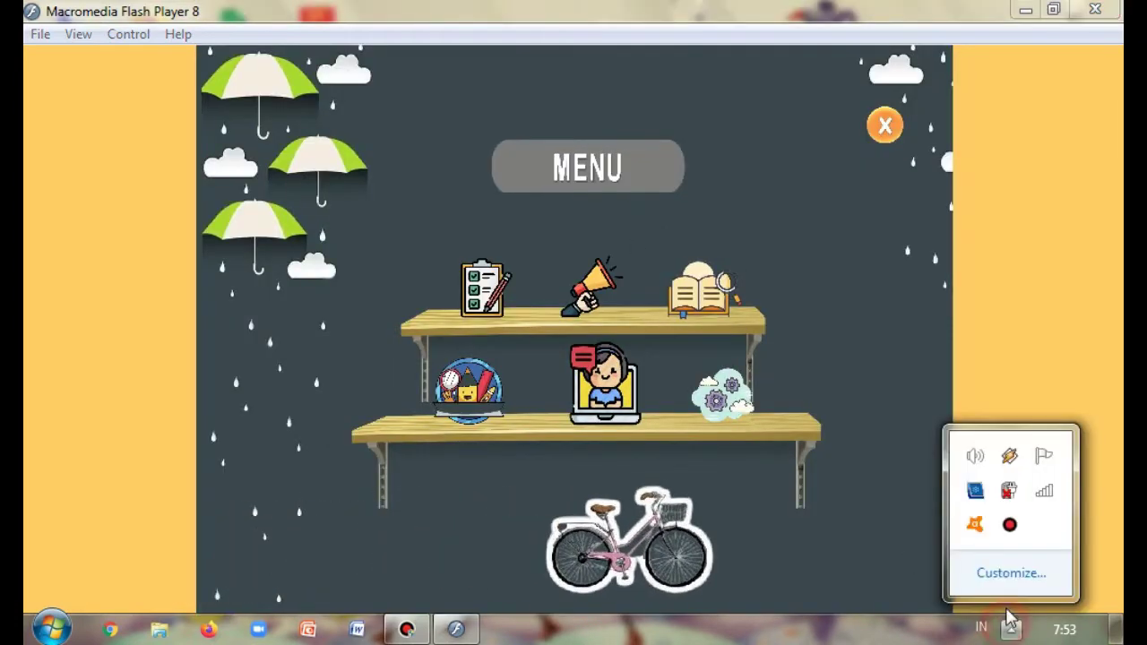
{"action": "left_click", "coordinate": [975, 458]}
{"action": "left_click", "coordinate": [970, 341]}
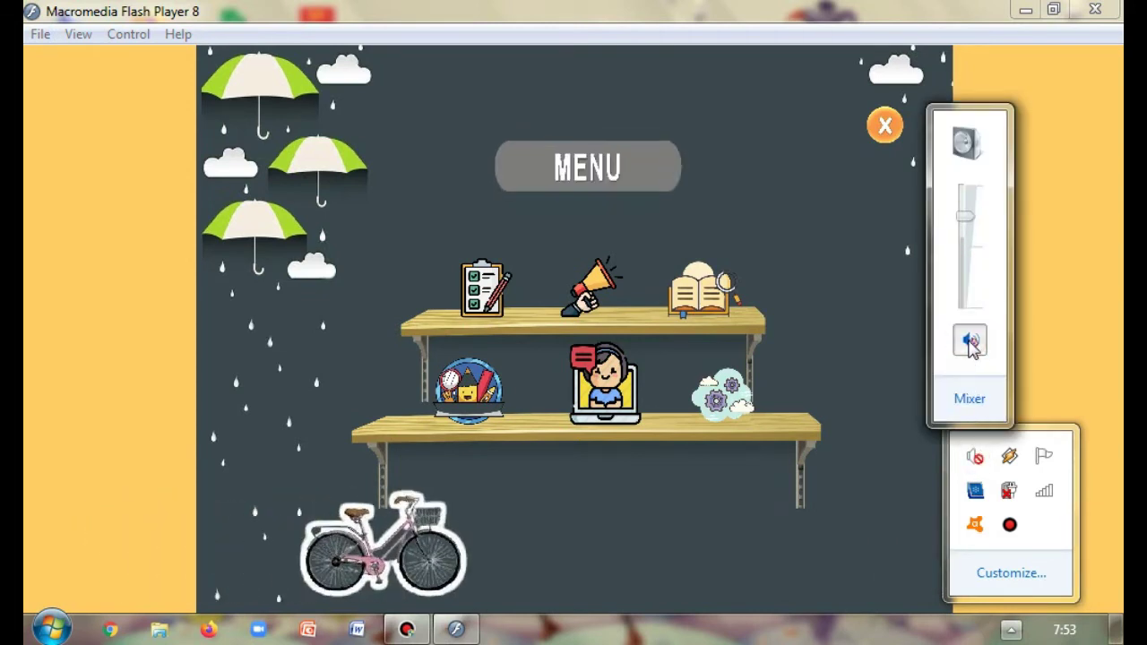
{"action": "left_click", "coordinate": [840, 240]}
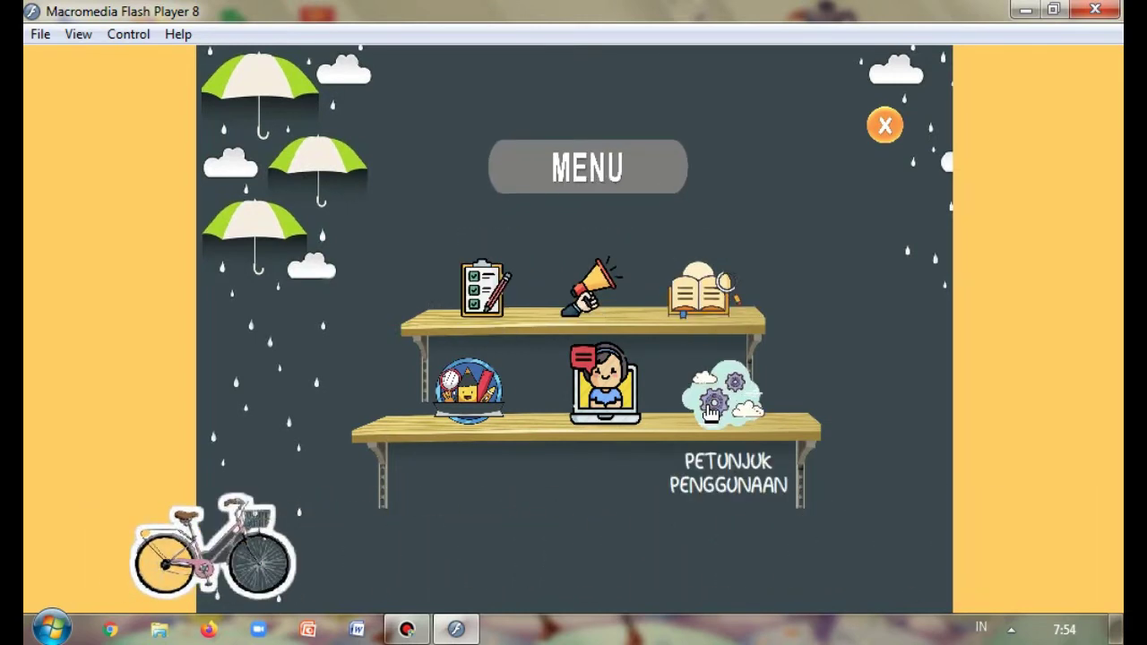
- View the KD & Indikator and Tujuan pages, returning to the main menu and dismissing the Windows color scheme prompt
{"action": "left_click", "coordinate": [491, 298]}
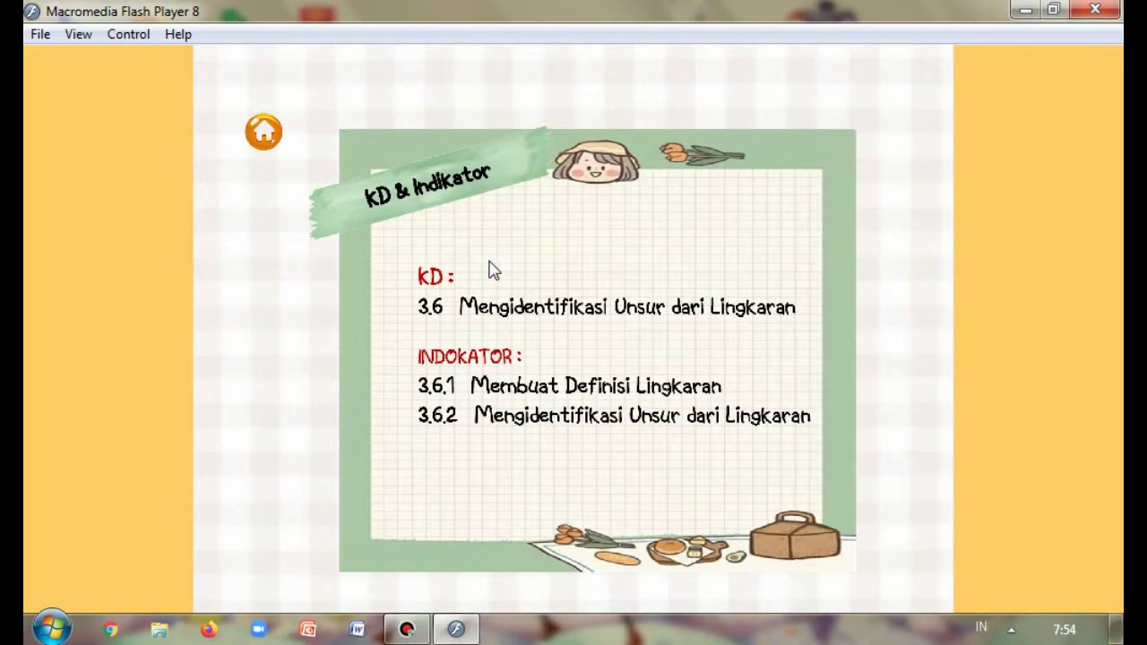
{"action": "left_click", "coordinate": [266, 139]}
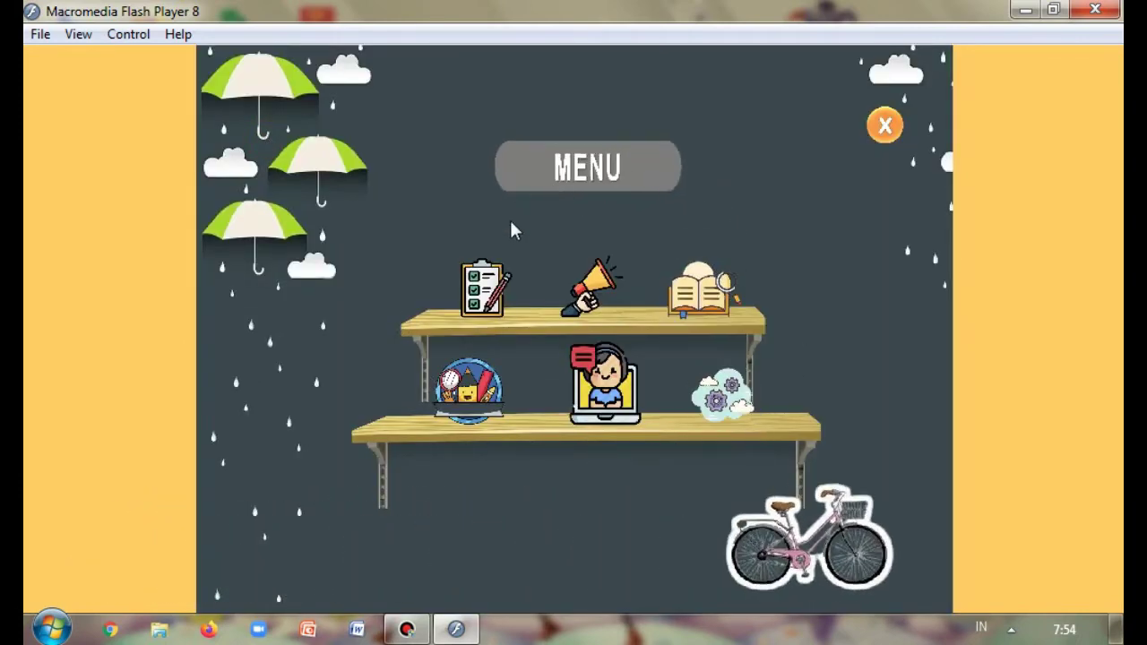
{"action": "left_click", "coordinate": [605, 308]}
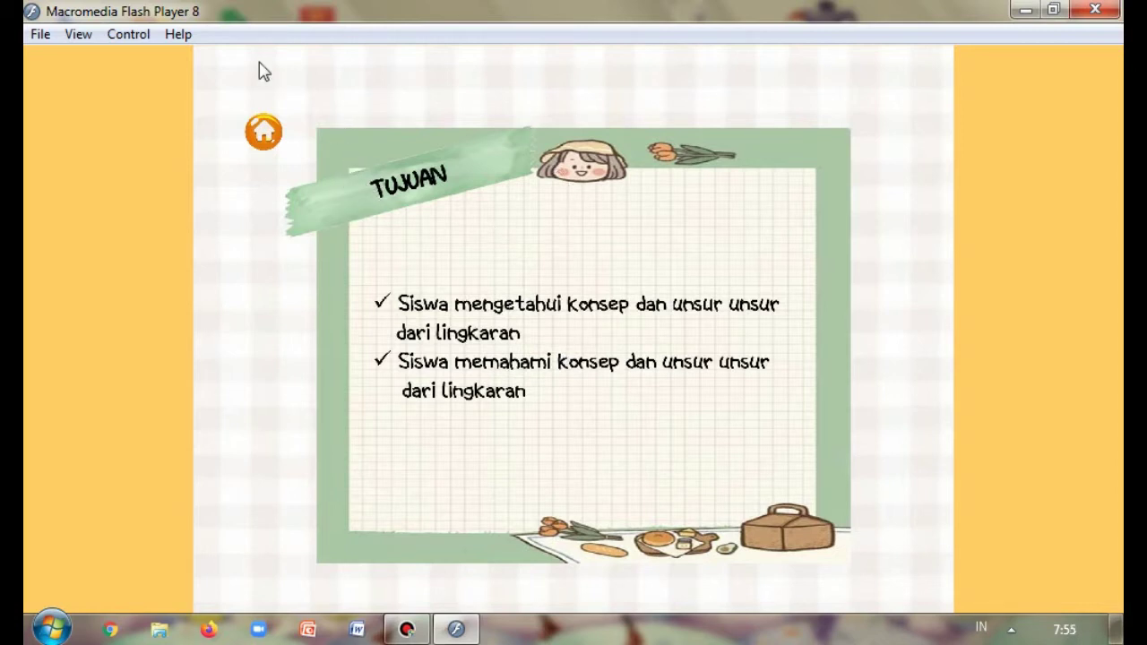
{"action": "left_click", "coordinate": [264, 135]}
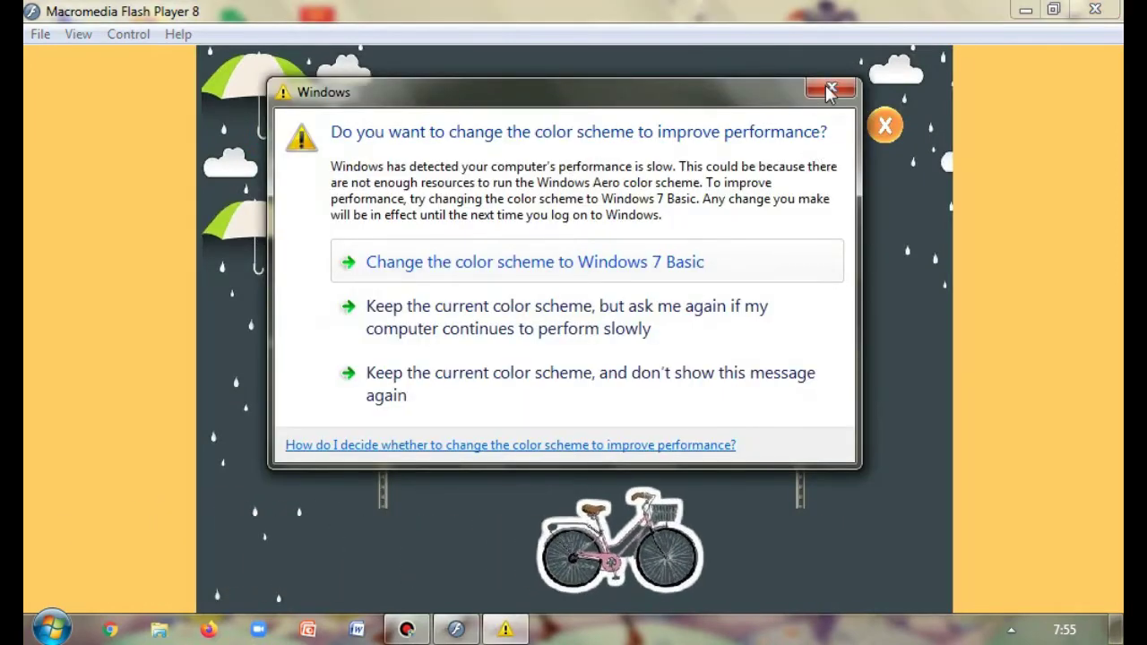
{"action": "left_click", "coordinate": [822, 92]}
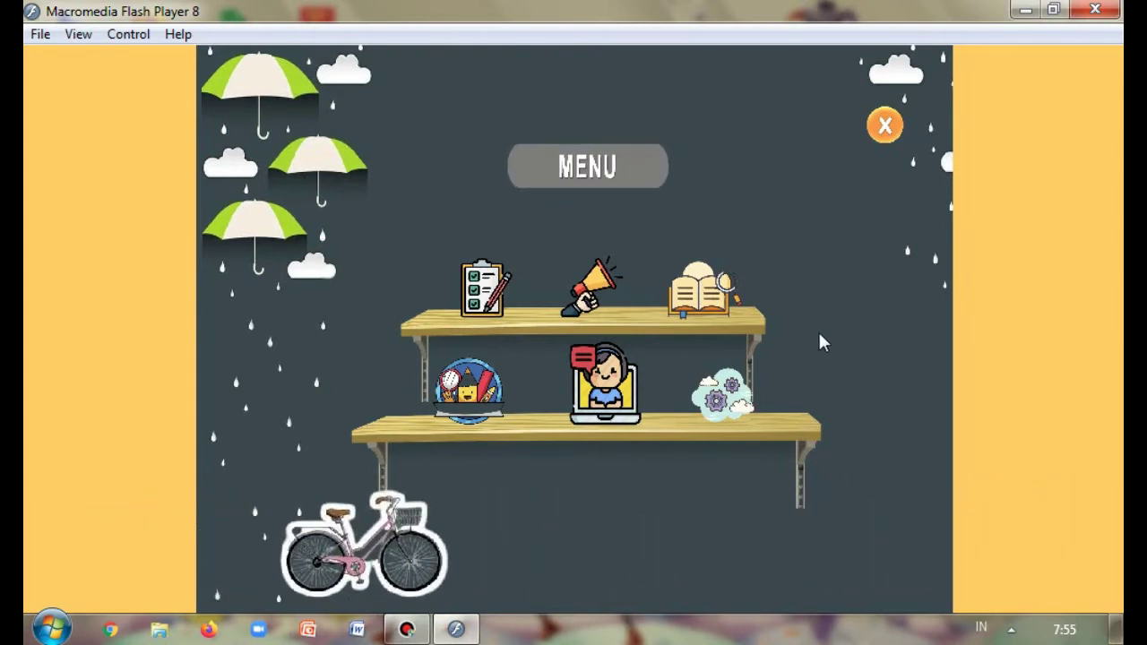
- Open the circle lesson and page forward from Pengertian Lingkaran through the circle elements to the Juring page
{"action": "left_click", "coordinate": [715, 302]}
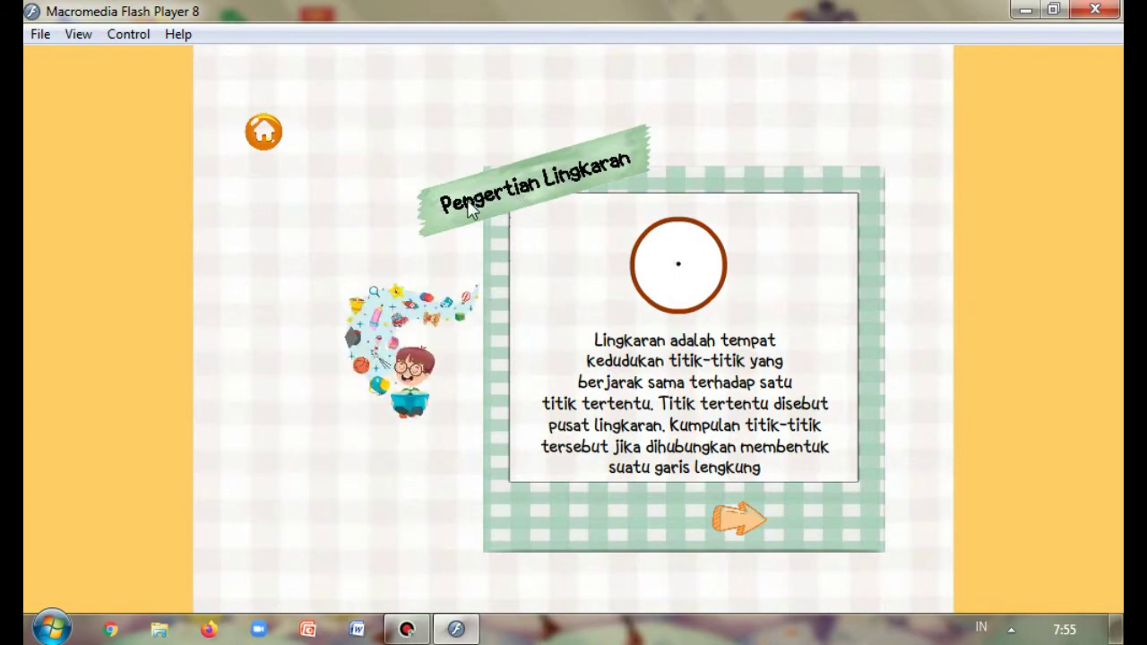
{"action": "left_click", "coordinate": [732, 529]}
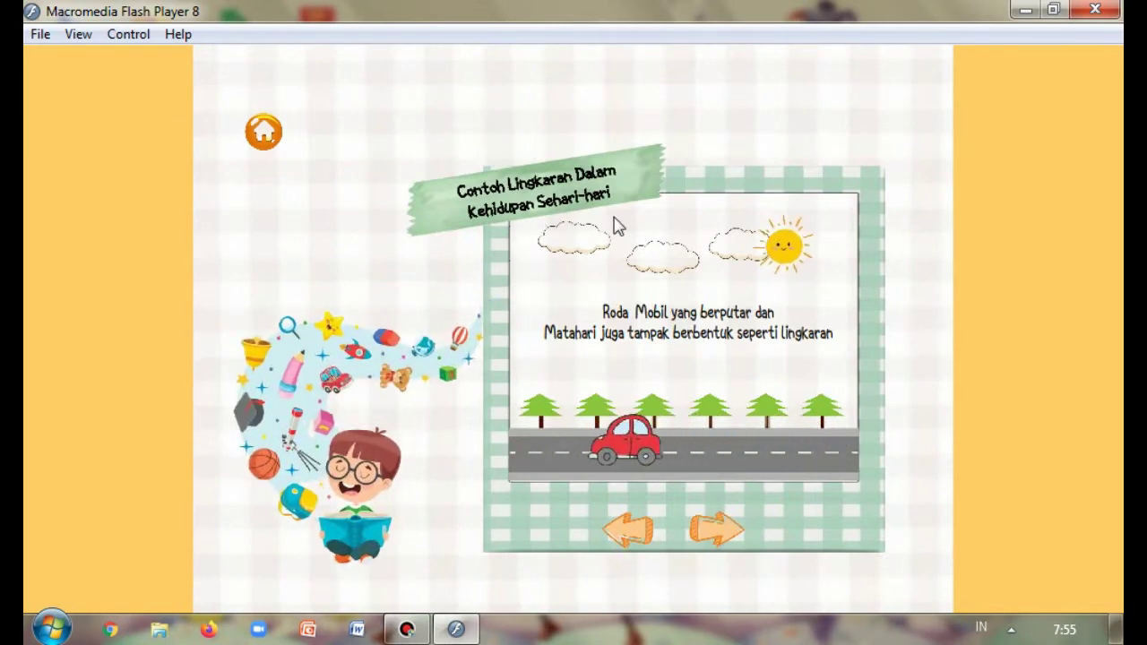
{"action": "left_click", "coordinate": [724, 542]}
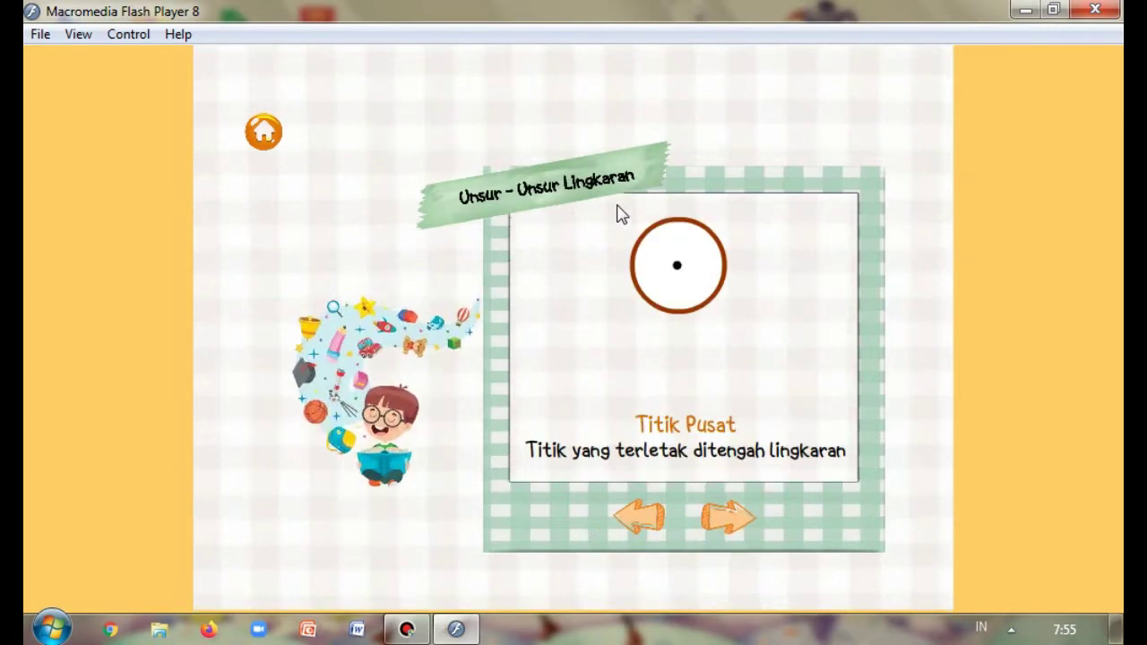
{"action": "left_click", "coordinate": [727, 511]}
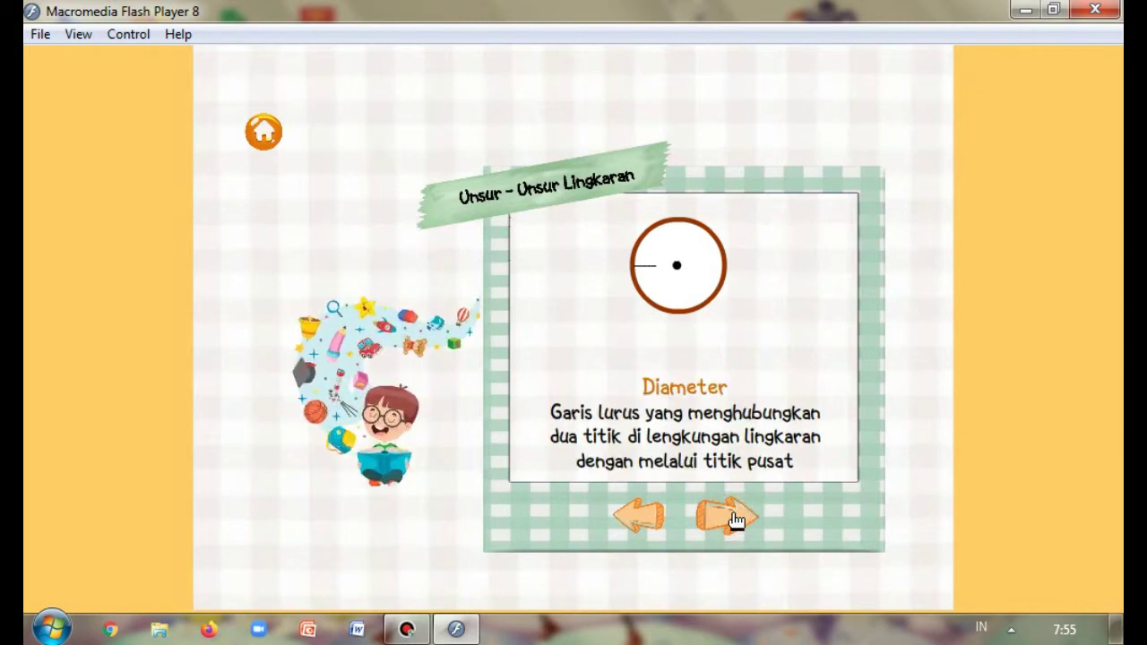
{"action": "left_click", "coordinate": [733, 518]}
{"action": "left_click", "coordinate": [733, 518]}
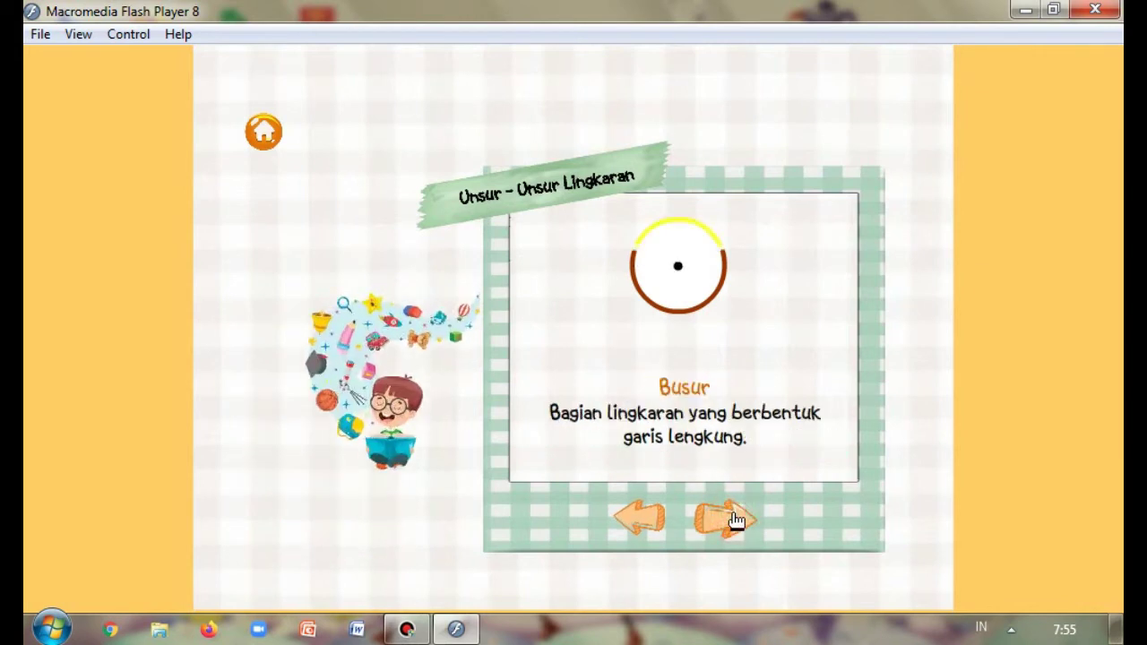
{"action": "left_click", "coordinate": [733, 518]}
{"action": "left_click", "coordinate": [734, 519]}
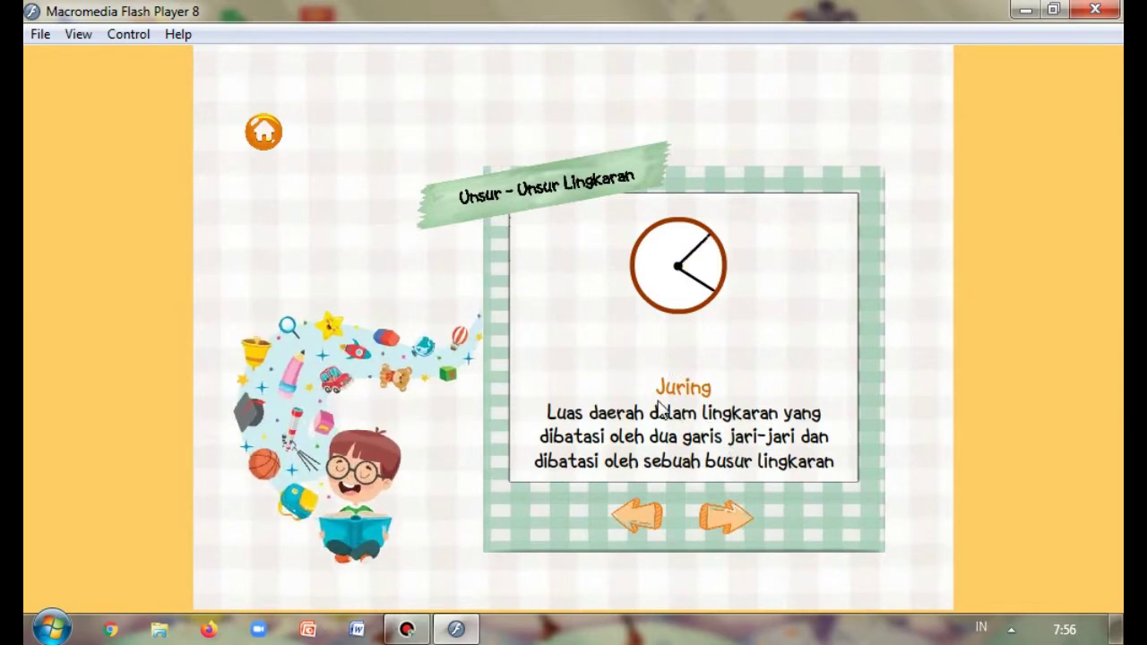
- Page back through the circle elements from Juring to the Diameter page
{"action": "left_click", "coordinate": [649, 523]}
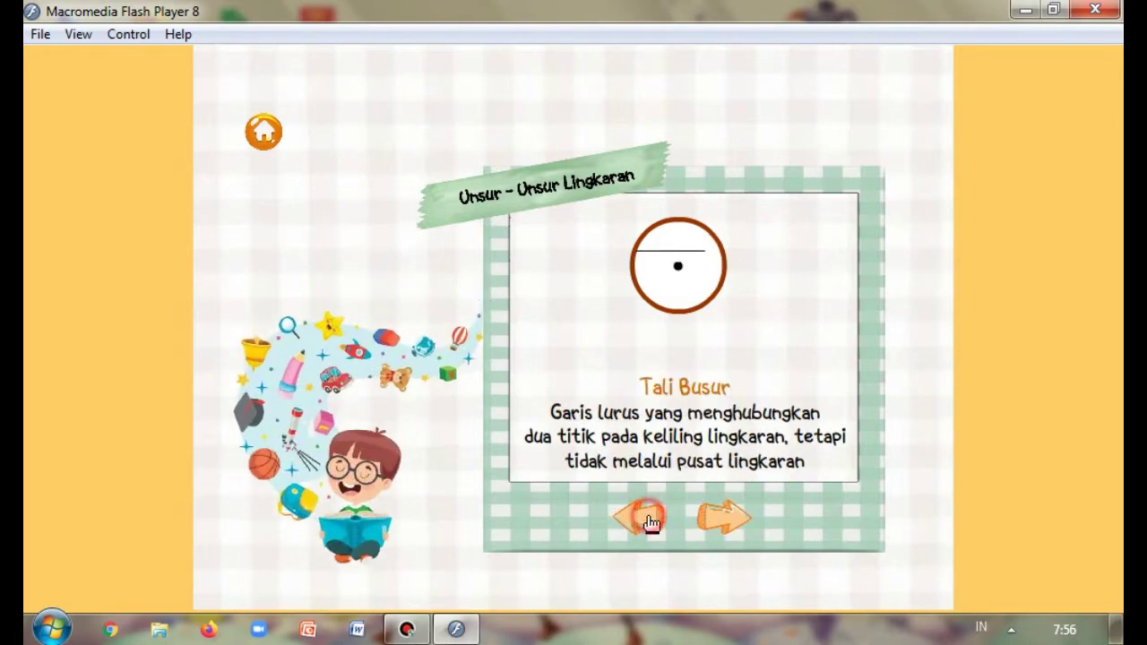
{"action": "left_click", "coordinate": [648, 524]}
{"action": "left_click", "coordinate": [650, 524]}
{"action": "left_click", "coordinate": [652, 524]}
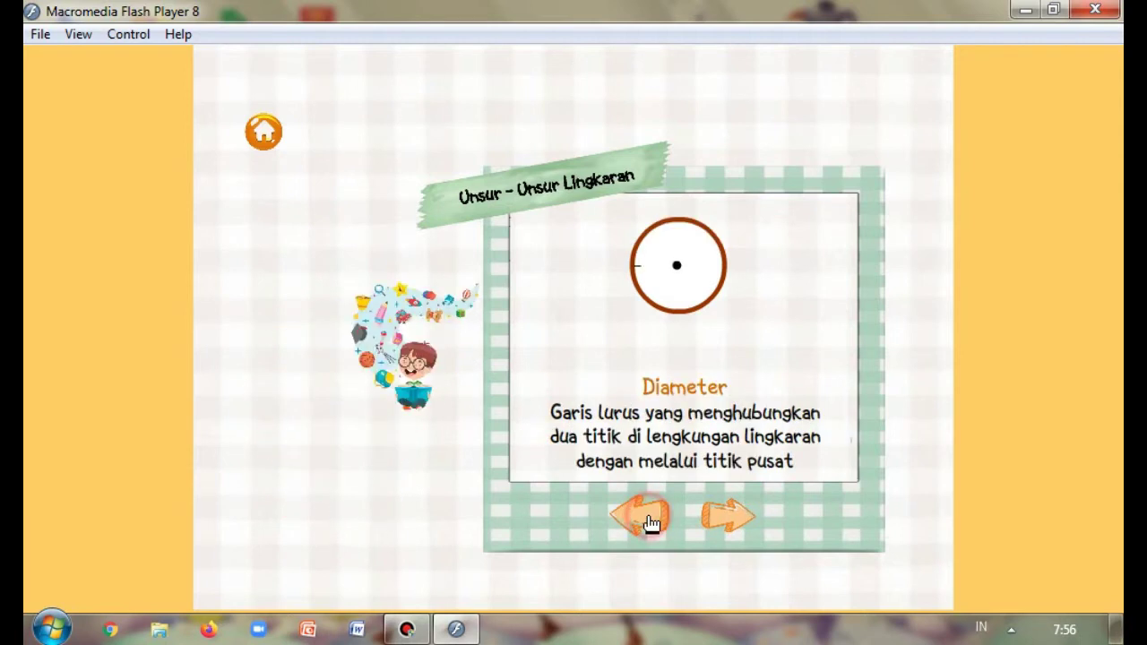
- Page forward through the remaining circle elements to the final Apotema page
{"action": "left_click", "coordinate": [740, 520]}
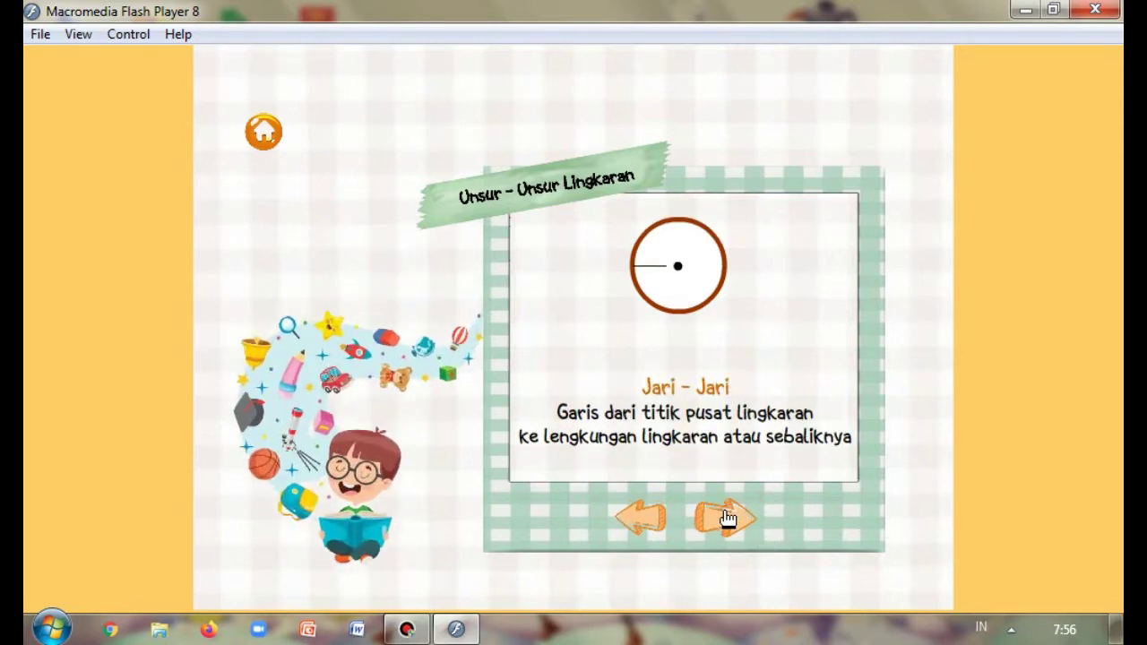
{"action": "left_click", "coordinate": [728, 519]}
{"action": "left_click", "coordinate": [740, 523]}
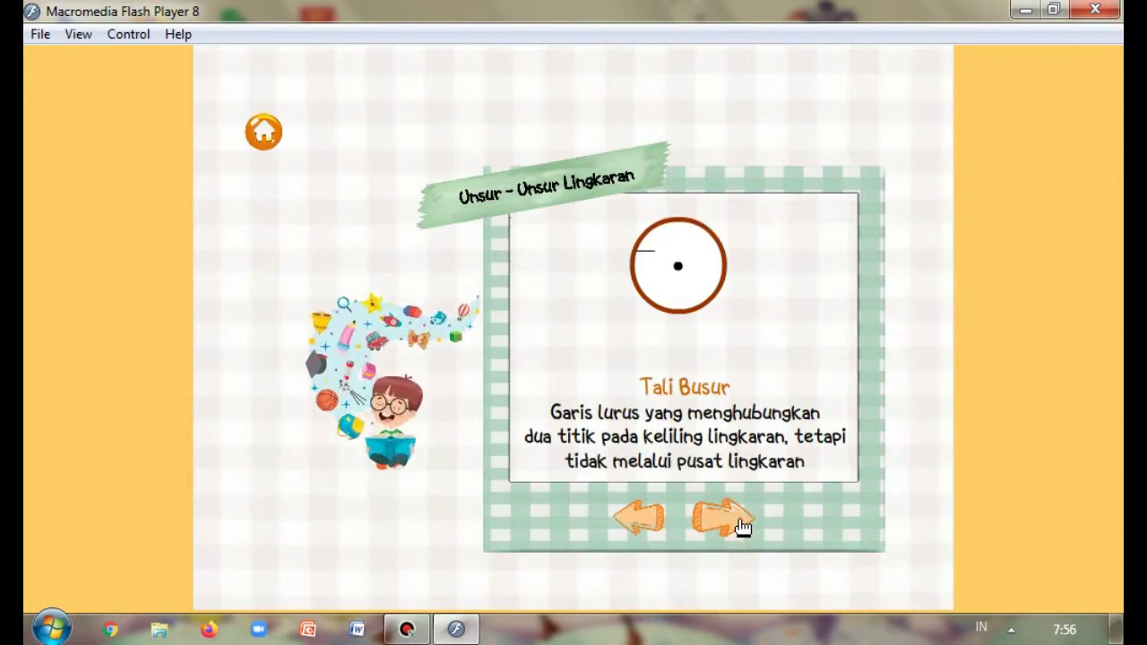
{"action": "left_click", "coordinate": [741, 526]}
{"action": "left_click", "coordinate": [741, 525]}
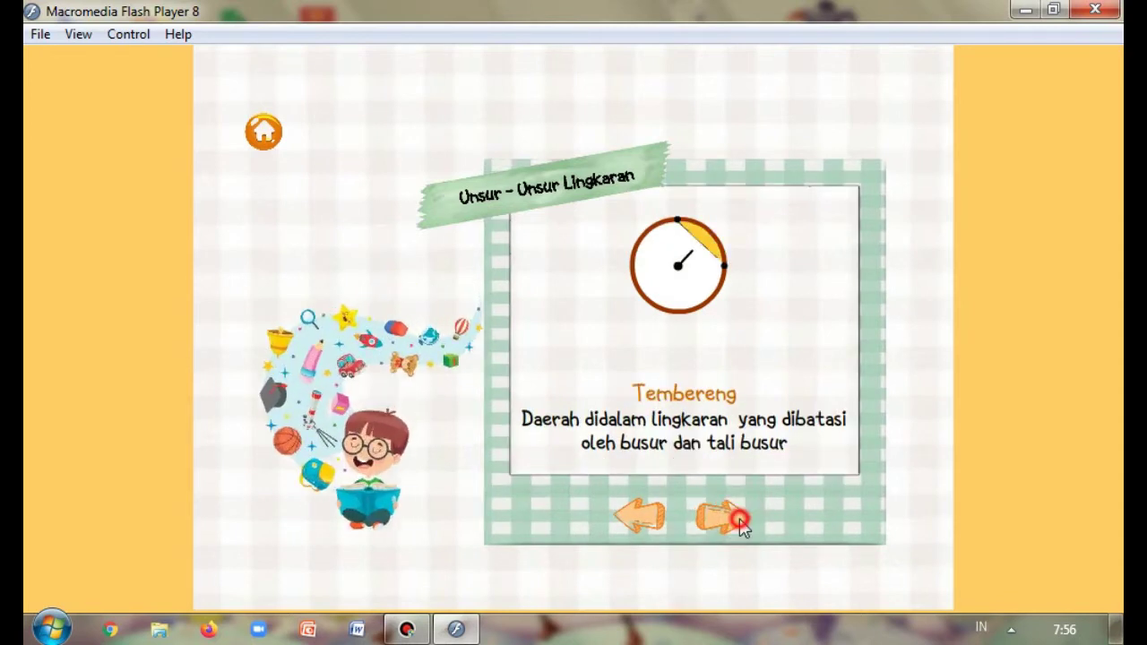
{"action": "left_click", "coordinate": [740, 520]}
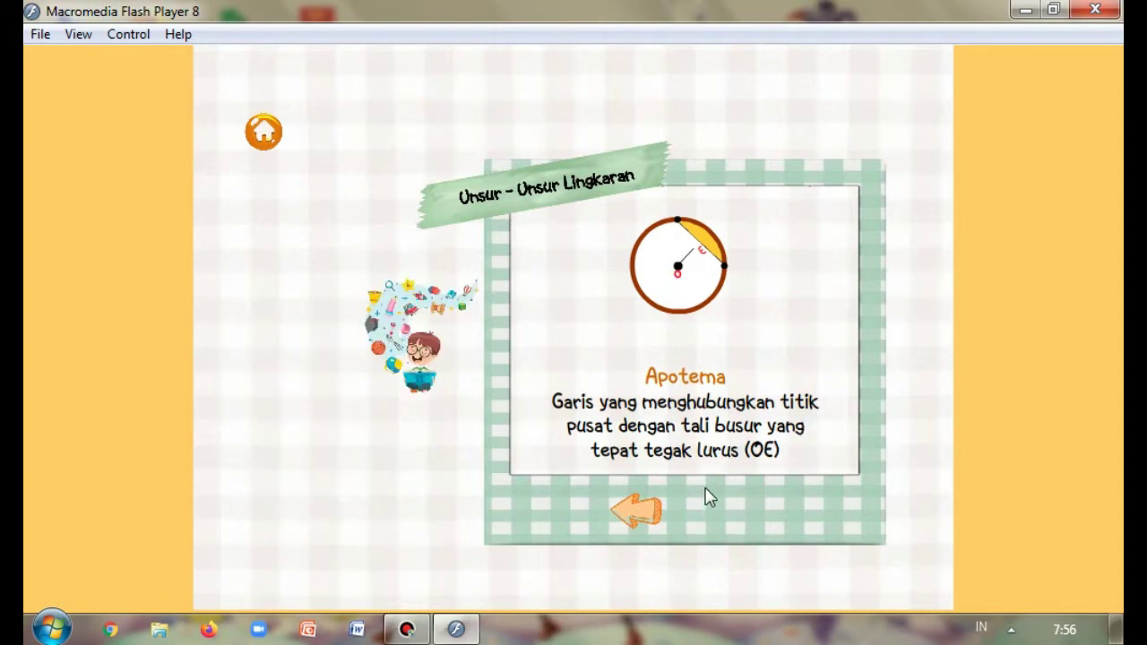
- Page back from Apotema to the Busur page, and return to the main menu
{"action": "left_click", "coordinate": [639, 529]}
{"action": "left_click", "coordinate": [639, 528]}
{"action": "left_click", "coordinate": [639, 526]}
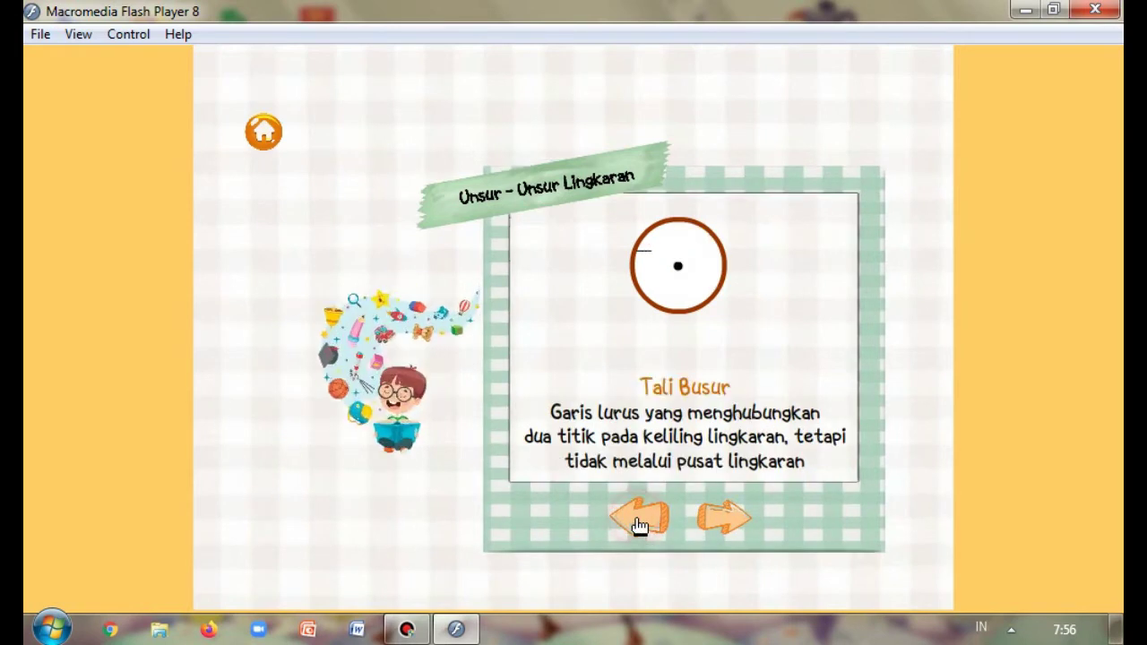
{"action": "left_click", "coordinate": [639, 526]}
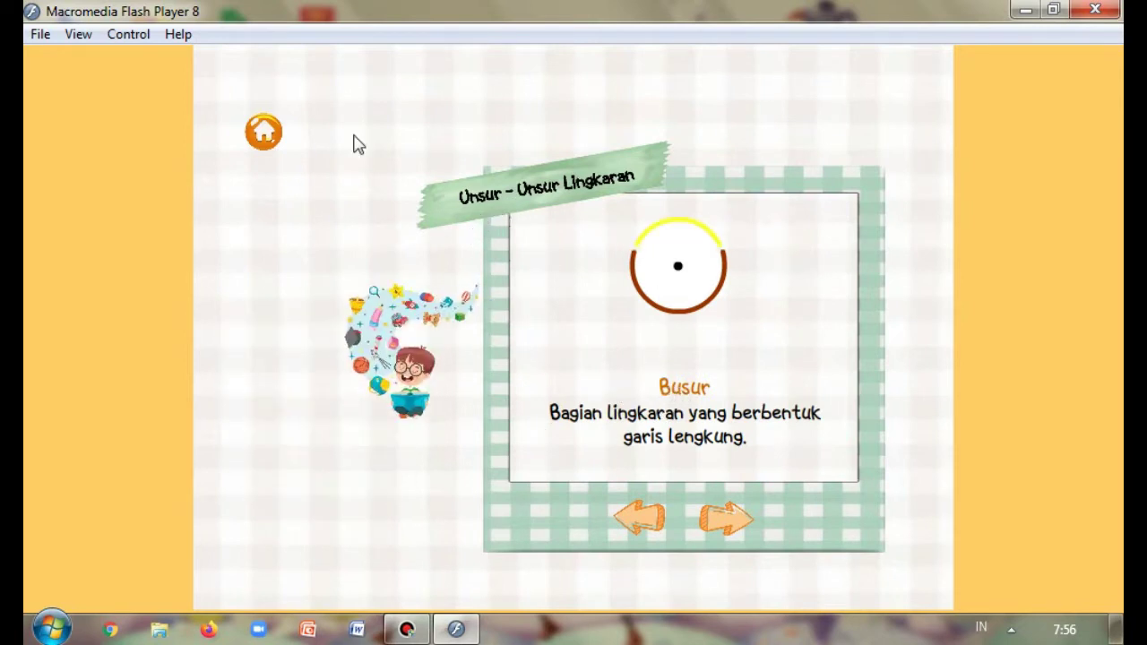
{"action": "left_click", "coordinate": [265, 132]}
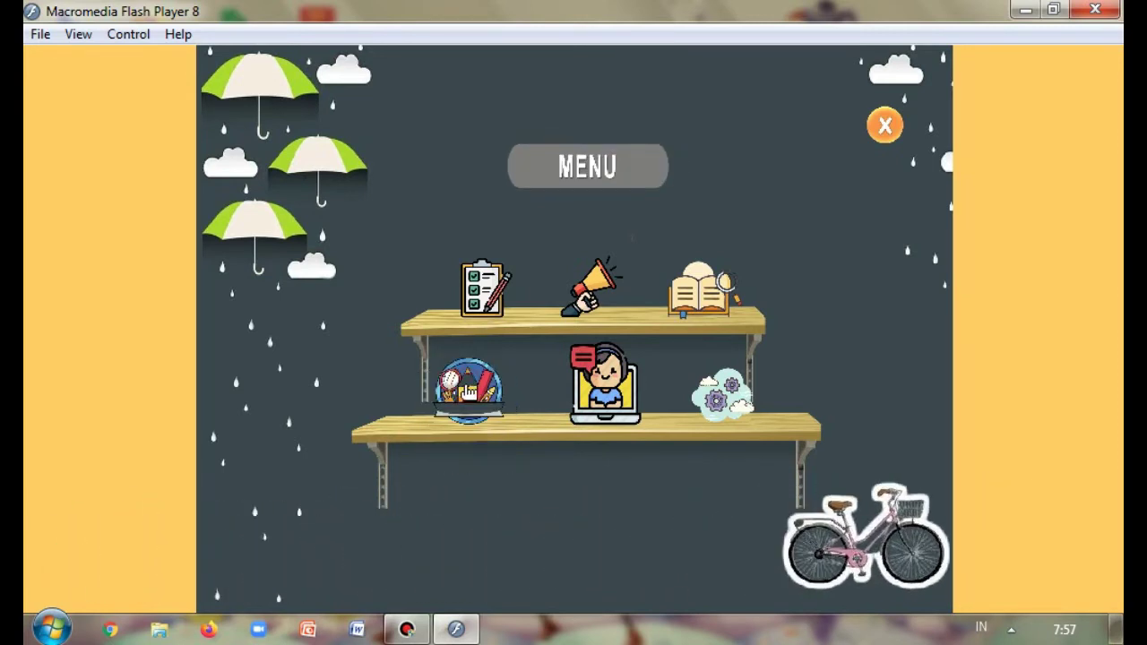
- Open the Yuk Kuis quiz, enter the student's name and class VII A, and start the quiz
{"action": "left_click", "coordinate": [468, 391]}
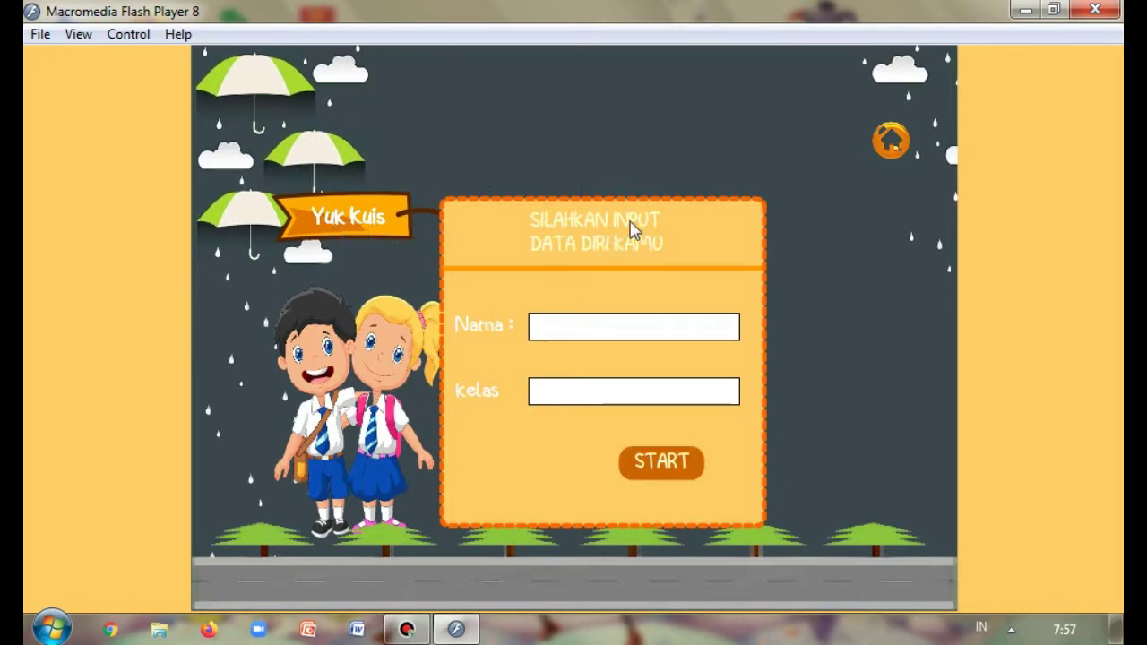
{"action": "left_click", "coordinate": [618, 326]}
{"action": "type", "text": "Amoria"}
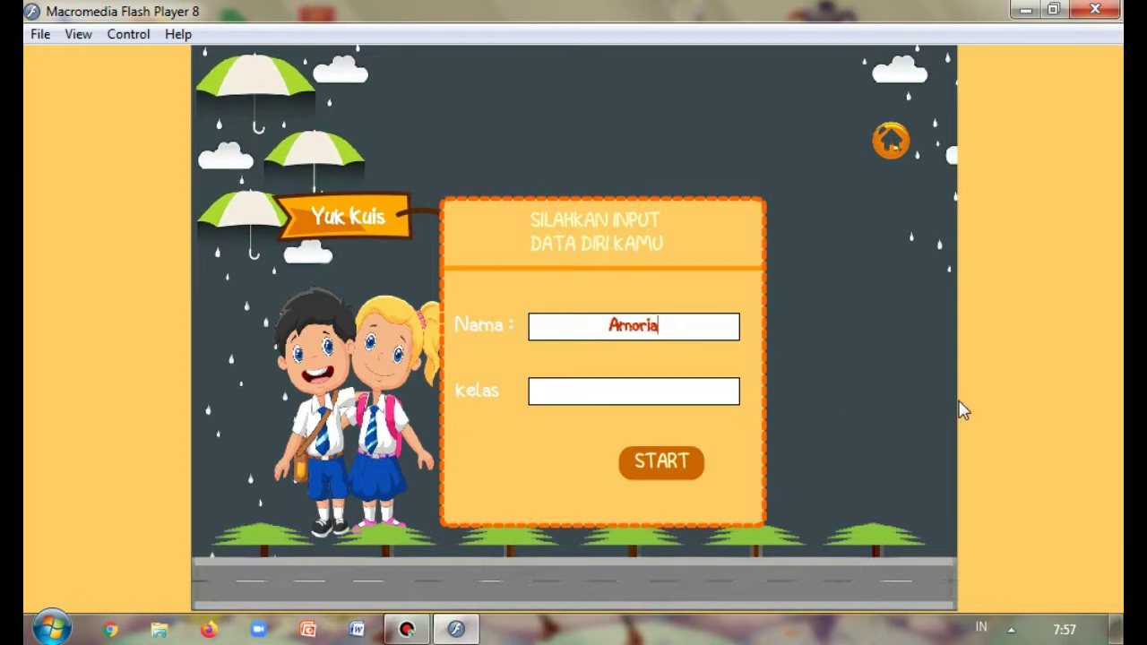
{"action": "left_click", "coordinate": [683, 391]}
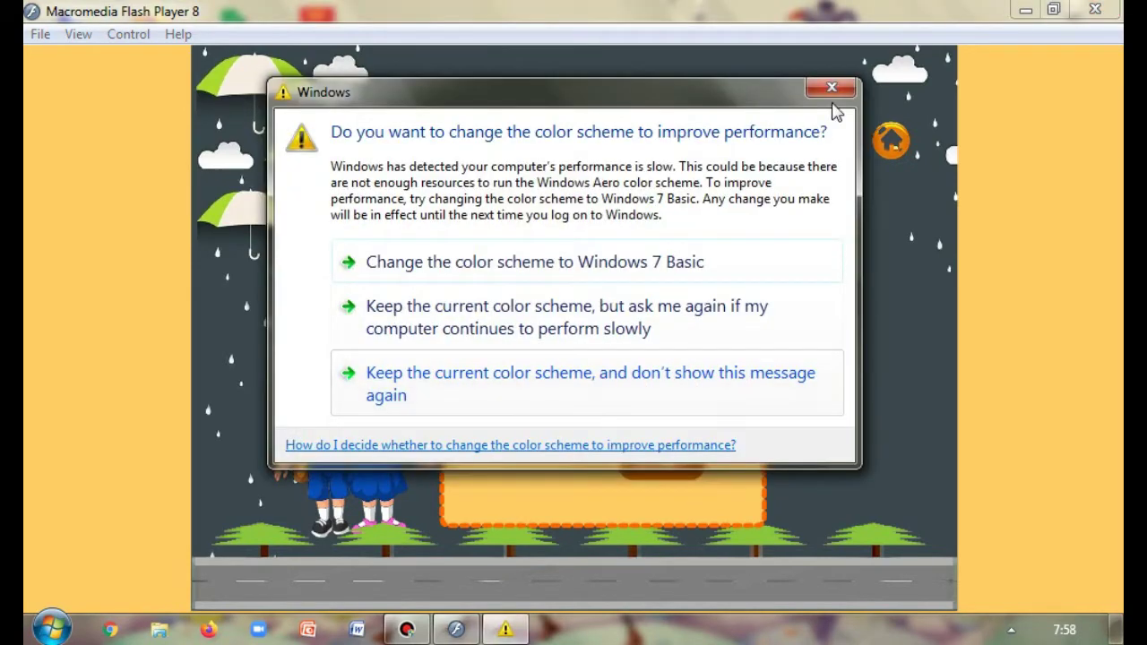
{"action": "left_click", "coordinate": [835, 97]}
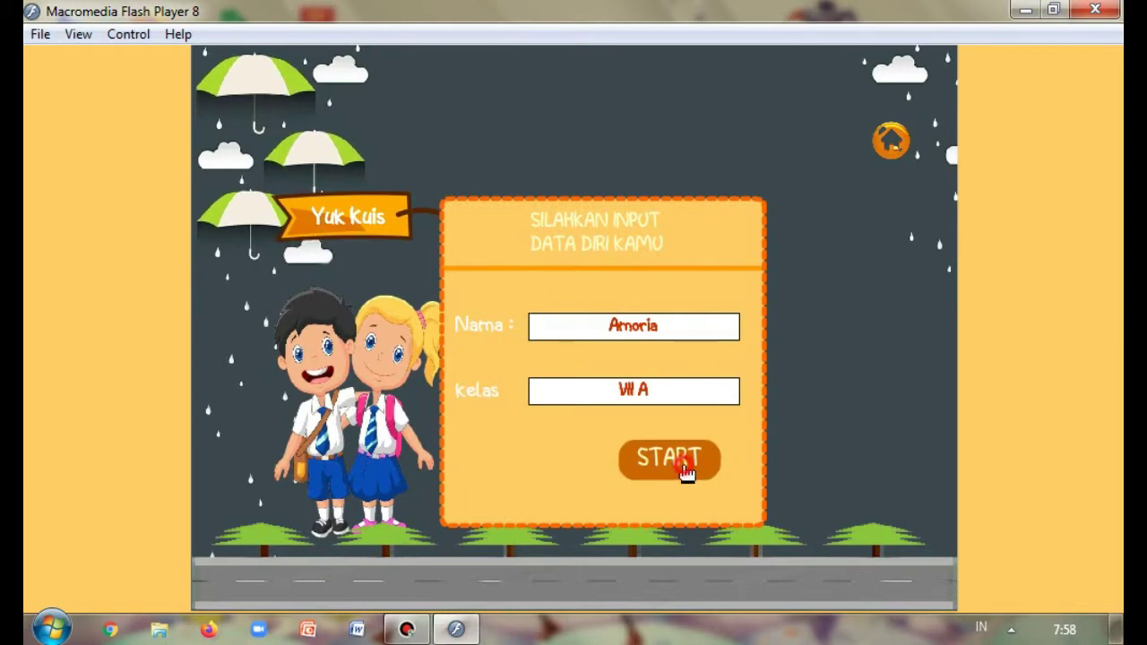
{"action": "left_click", "coordinate": [686, 473]}
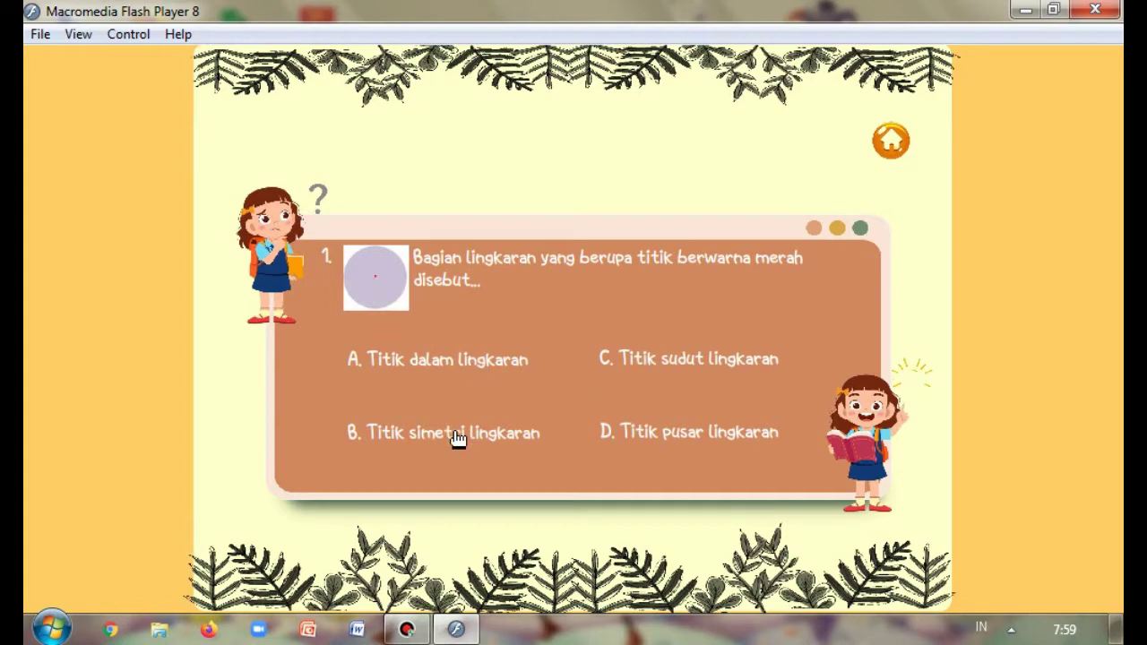
- Answer quiz question 1 with D, Titik pusar lingkaran, and question 2 with B, Juring Lingkaran
{"action": "left_click", "coordinate": [832, 88]}
{"action": "left_click", "coordinate": [691, 437]}
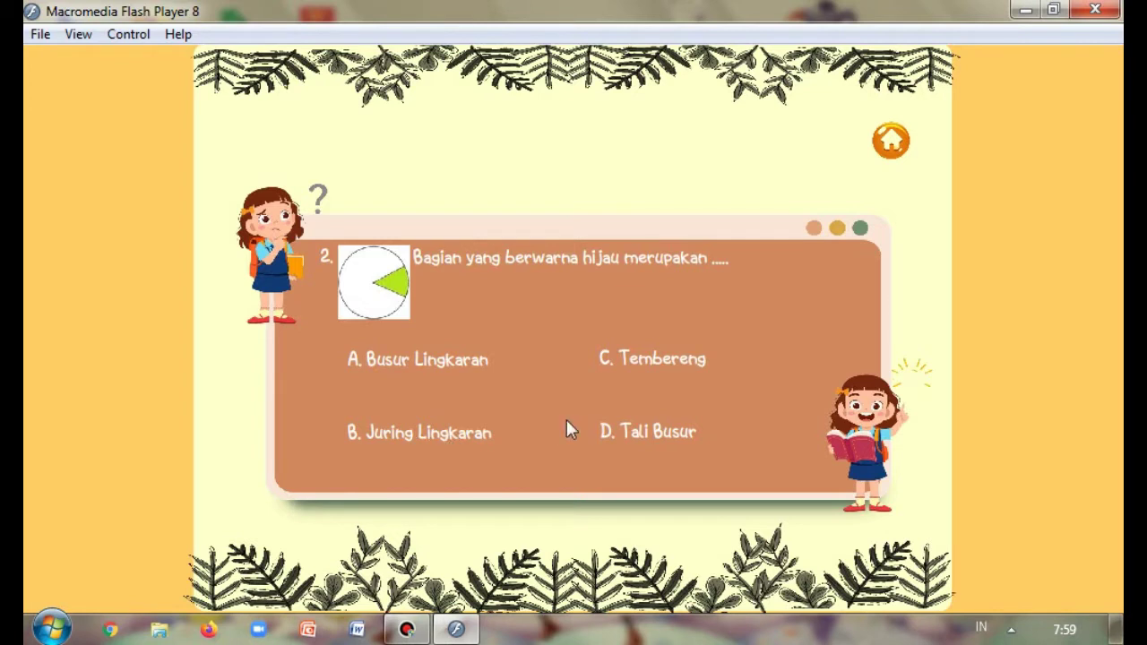
{"action": "left_click", "coordinate": [446, 432]}
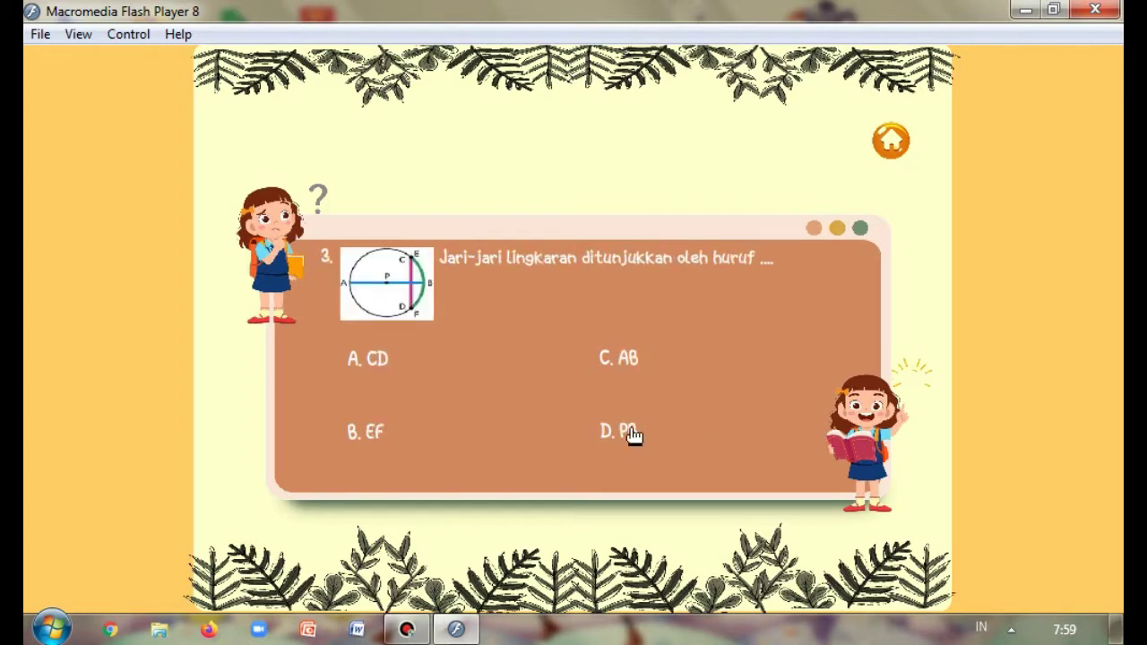
- Answer quiz question 3 with D, question 4 with B (Dua kali), question 5 with A, and question 6 with C (AB)
{"action": "left_click", "coordinate": [625, 431]}
{"action": "left_click", "coordinate": [403, 435]}
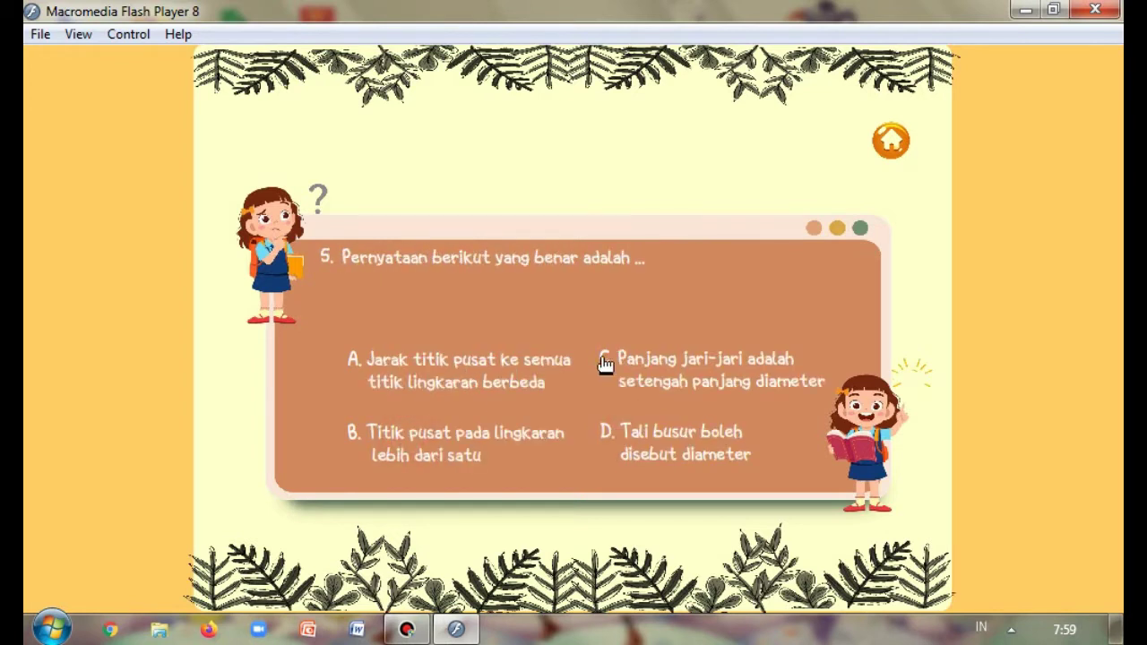
{"action": "left_click", "coordinate": [492, 363]}
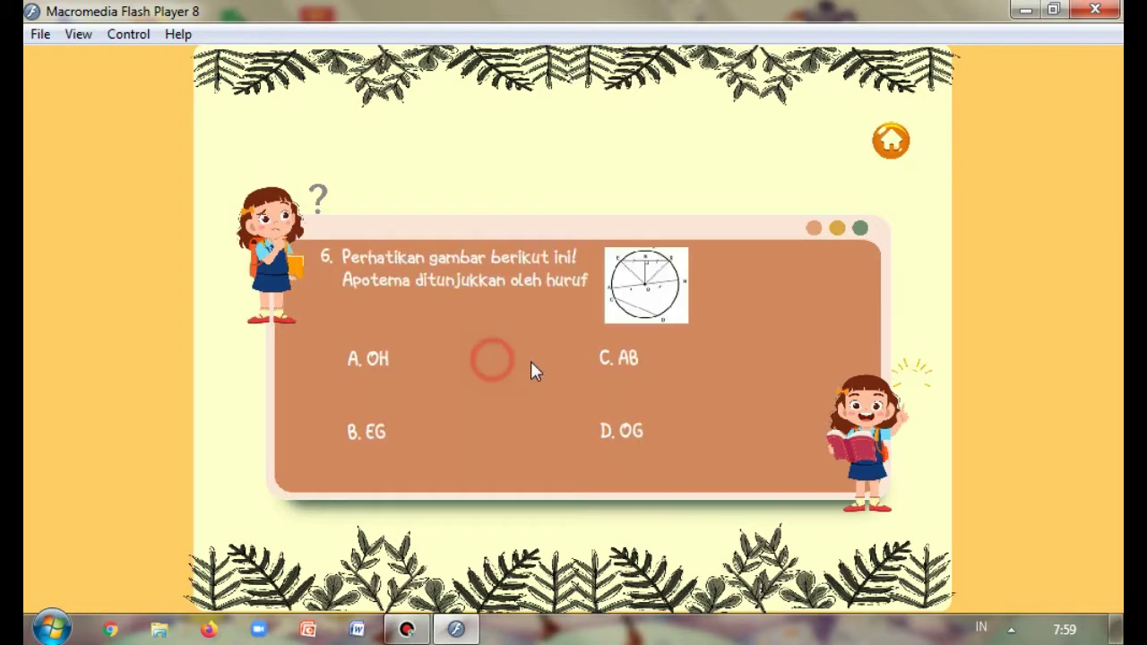
{"action": "left_click", "coordinate": [621, 364]}
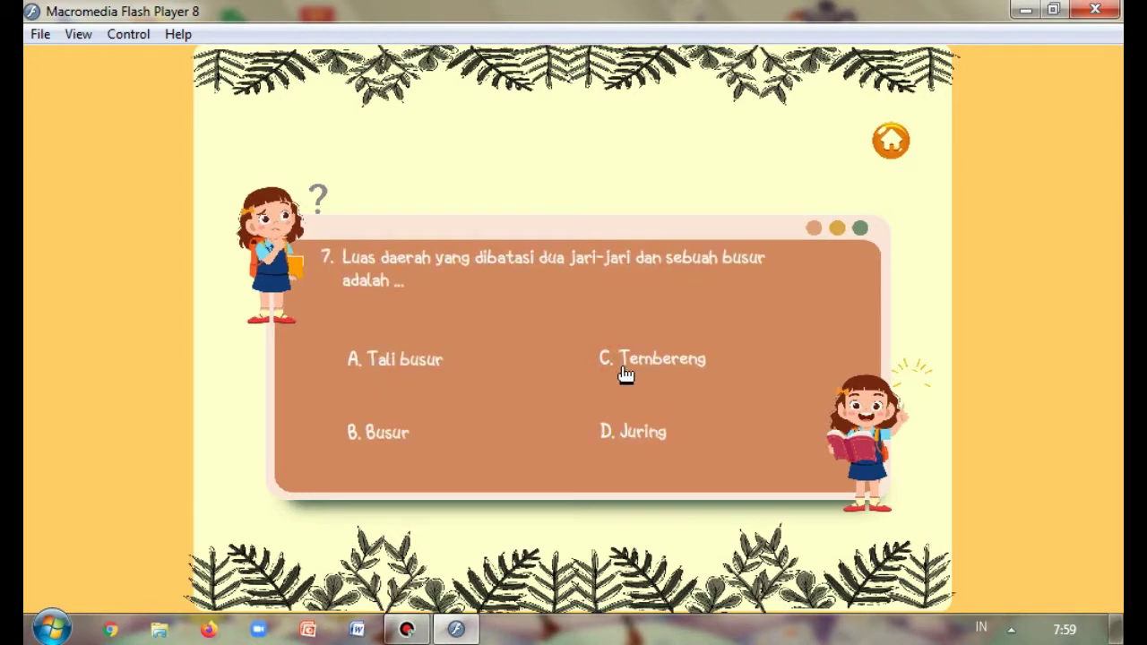
- Answer question 7 with C (Tembereng), 8 with C (Apotema), 9 with A (Diameter), and 10 with C (OE)
{"action": "left_click", "coordinate": [627, 369]}
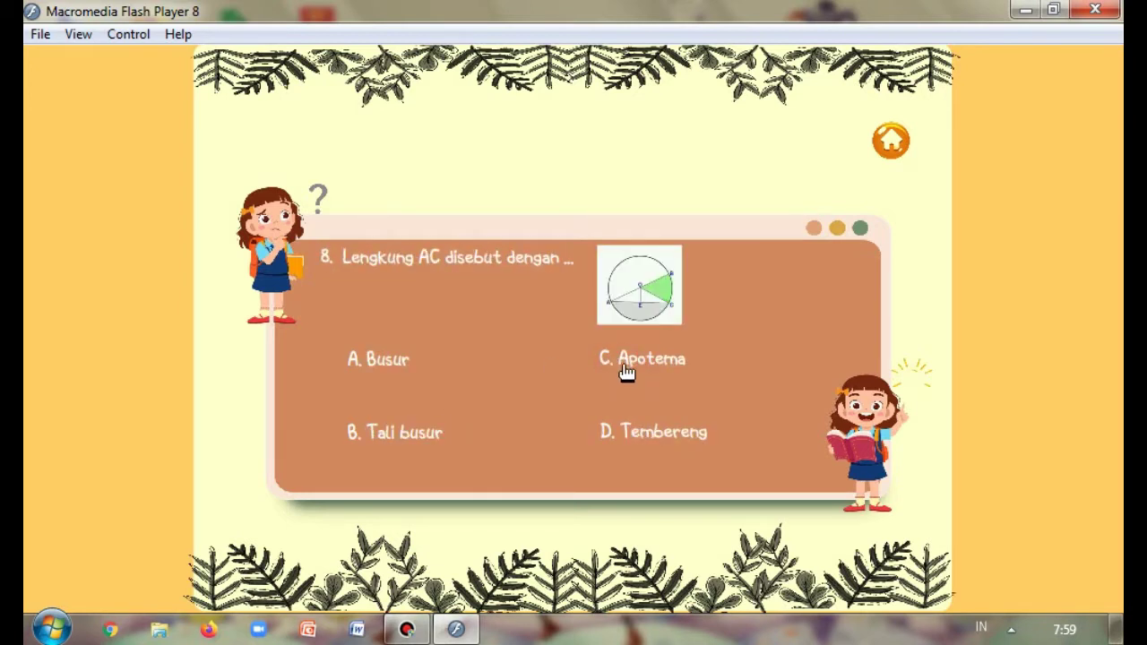
{"action": "left_click", "coordinate": [627, 369]}
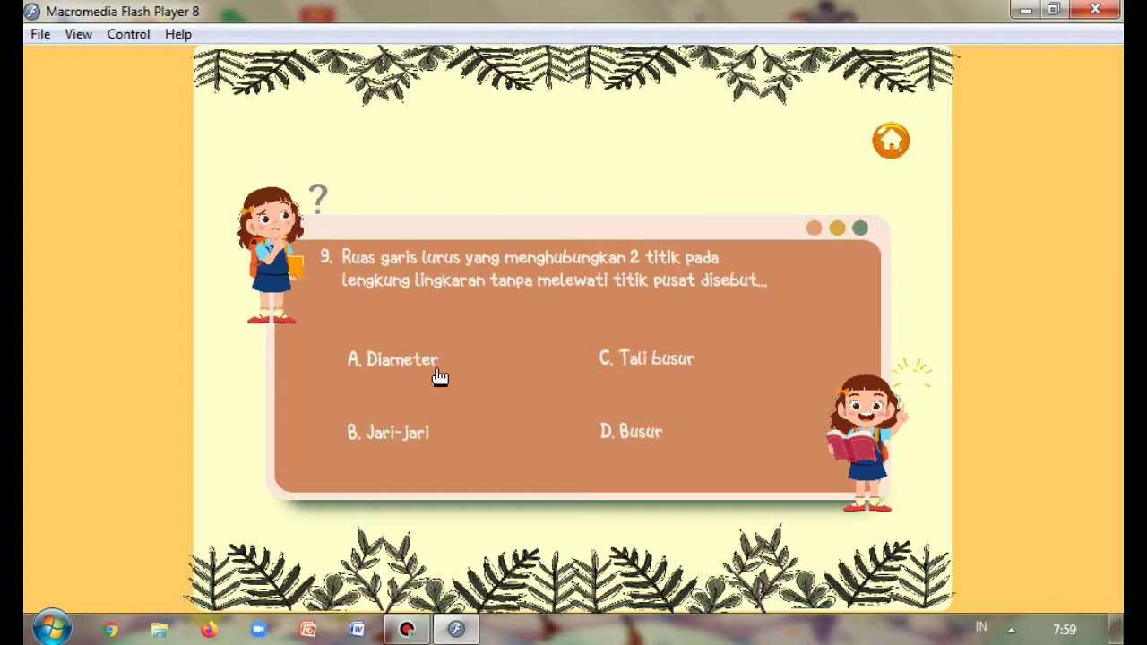
{"action": "left_click", "coordinate": [401, 370]}
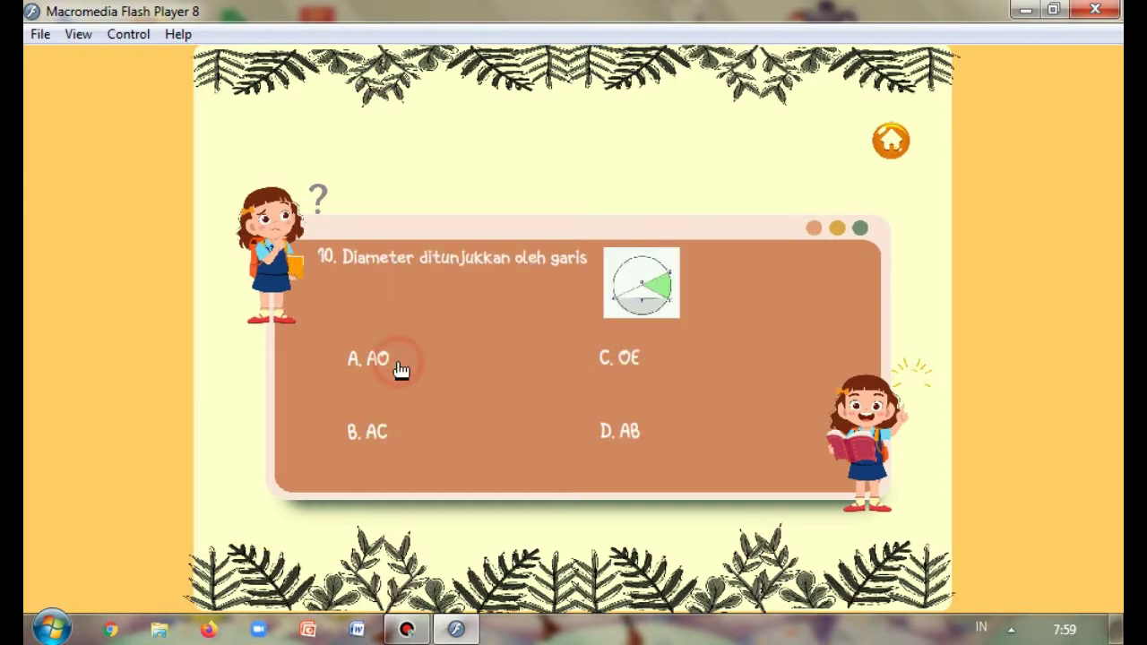
{"action": "left_click", "coordinate": [633, 359]}
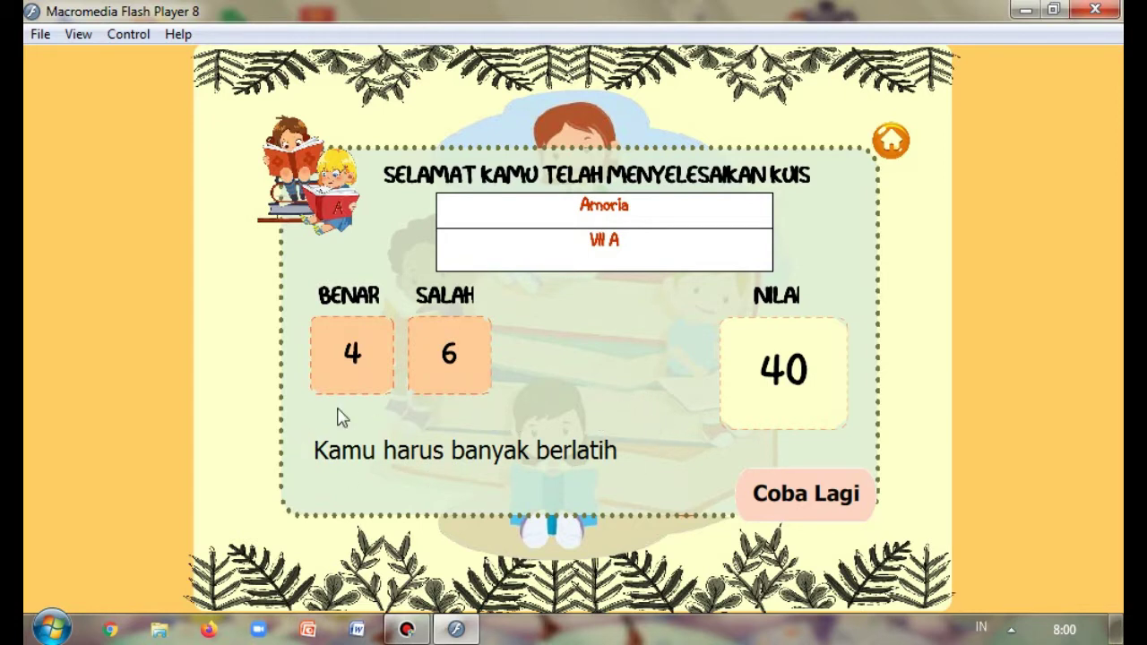
- Restart the quiz with the same student details and answer question 1 with D, Titik pusar lingkaran
{"action": "left_click", "coordinate": [806, 494]}
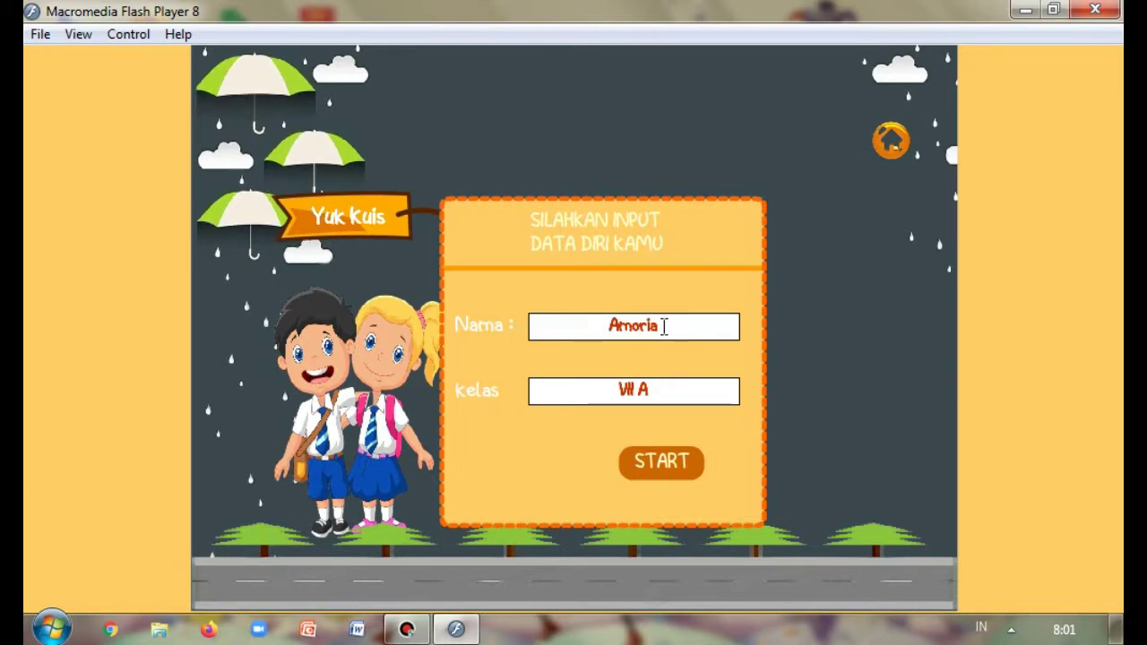
{"action": "left_click", "coordinate": [673, 465]}
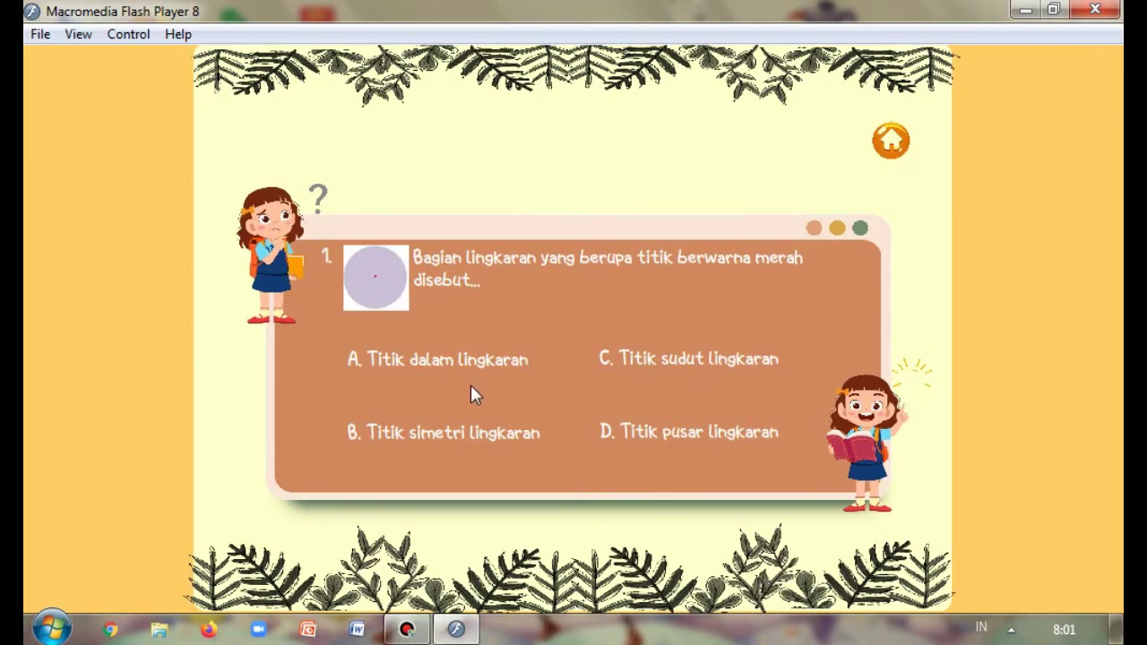
{"action": "left_click", "coordinate": [826, 90]}
{"action": "left_click", "coordinate": [680, 441]}
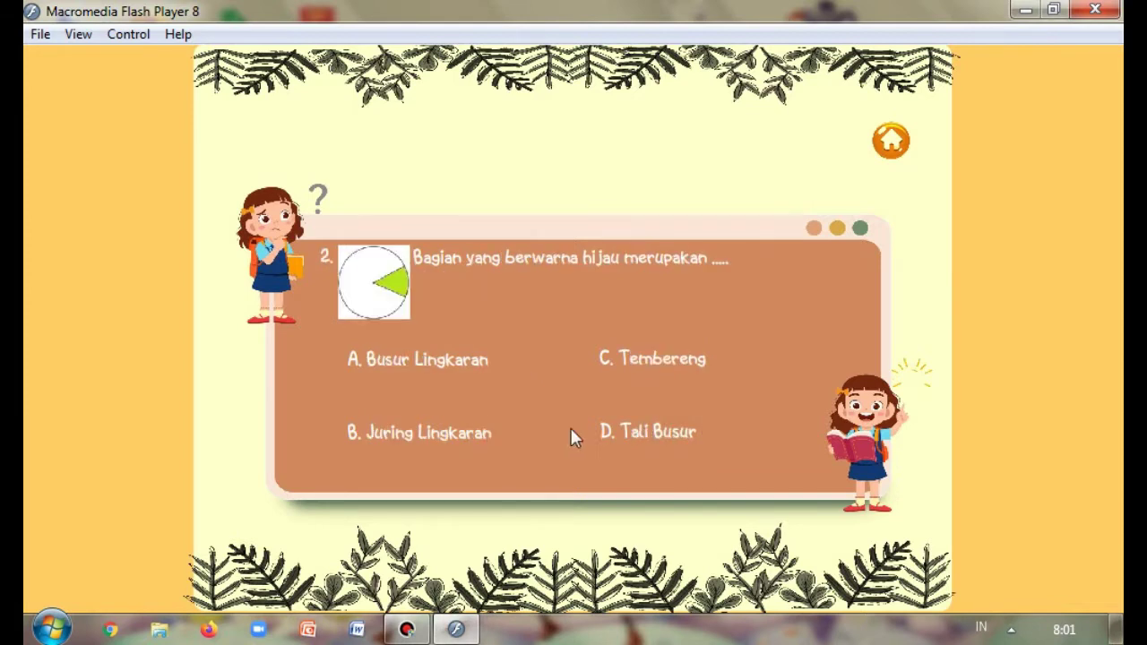
- Answer question 2 with B (Juring Lingkaran), 3 with D, 4 with B (Dua kali), and 5 with C (Panjang jari-jari adalah setengah panjang diameter)
{"action": "left_click", "coordinate": [475, 437]}
{"action": "left_click", "coordinate": [615, 439]}
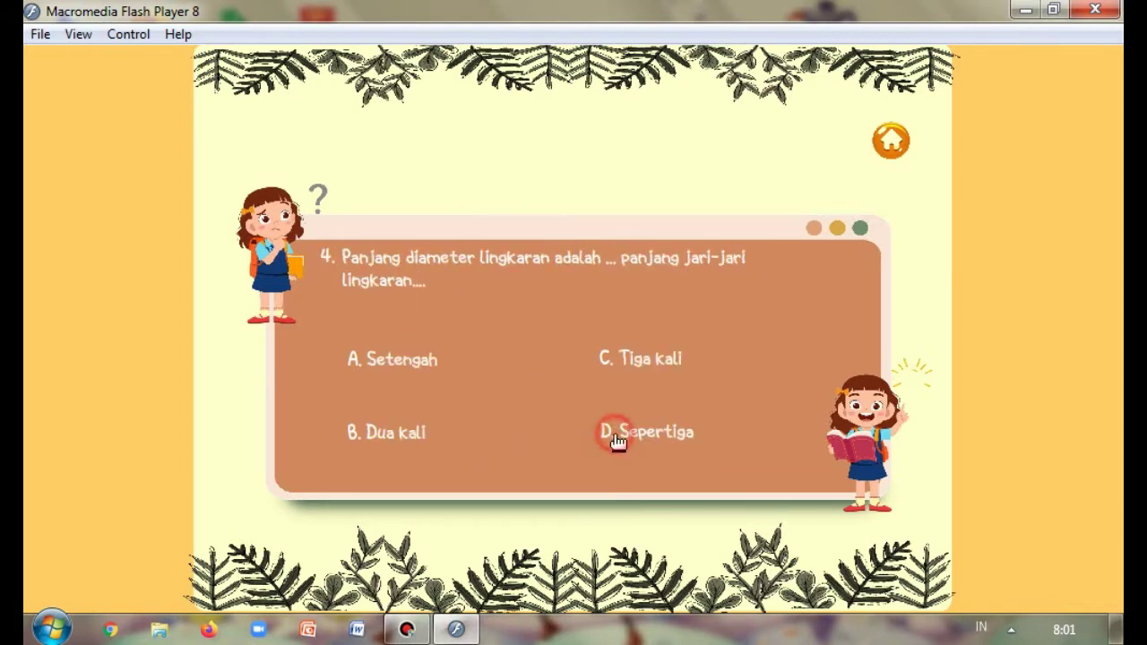
{"action": "left_click", "coordinate": [410, 438]}
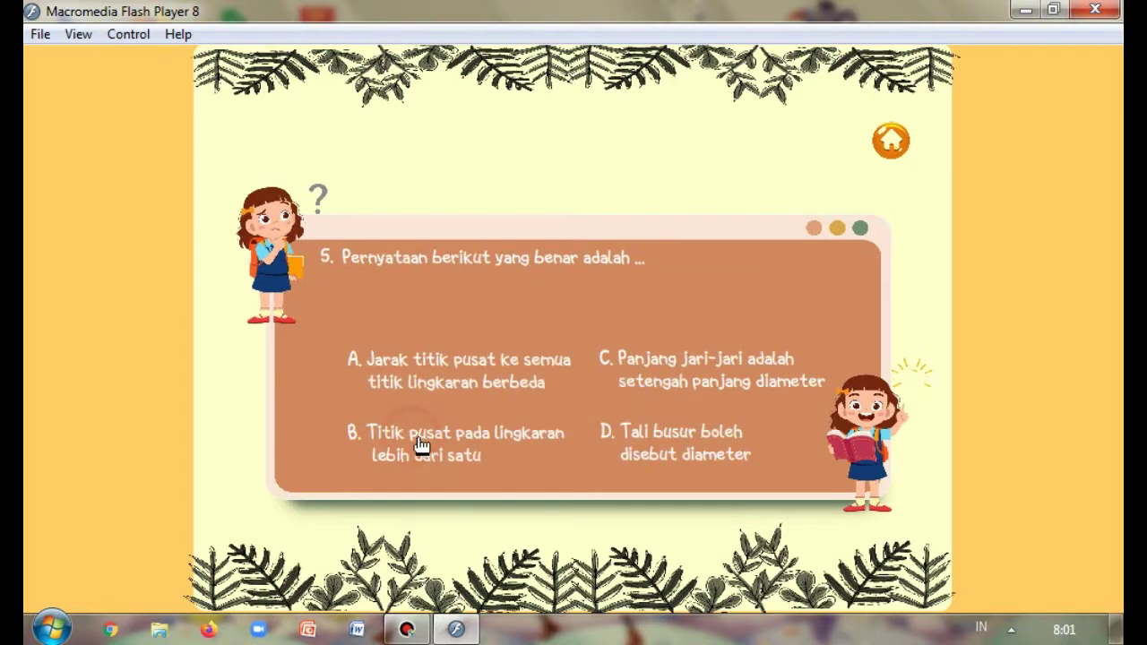
{"action": "left_click", "coordinate": [672, 382]}
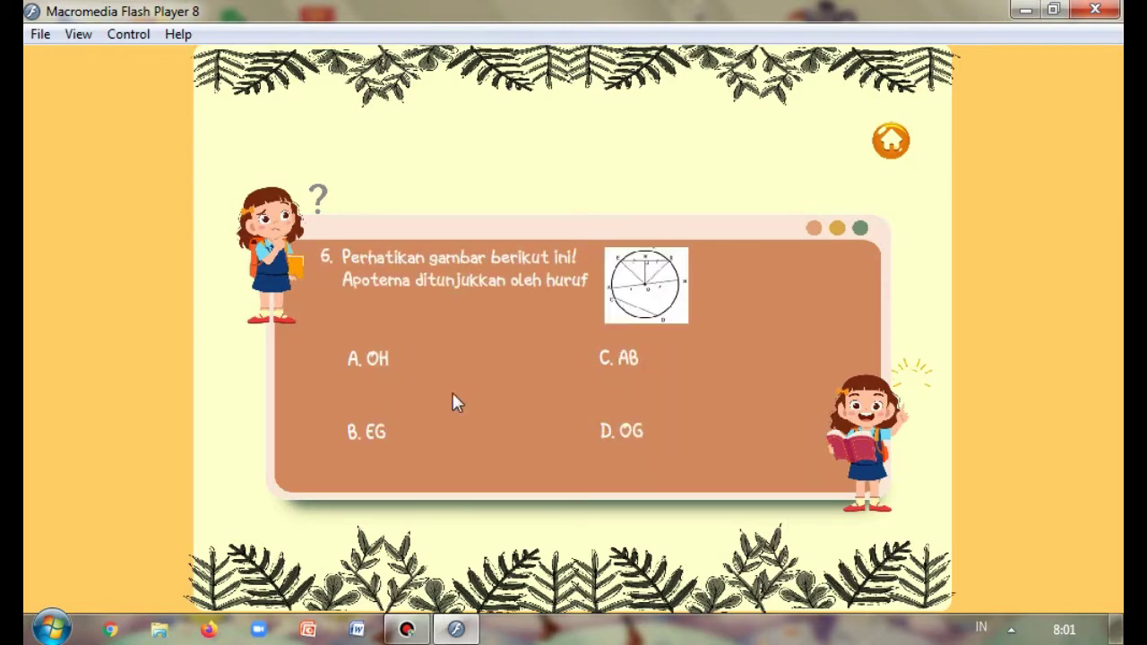
- Answer questions 6 to 10 with A (OH), D (Juring), C (Apotema), D (Busur) and D (AB), and dismiss the Windows color scheme dialog
{"action": "left_click", "coordinate": [374, 364]}
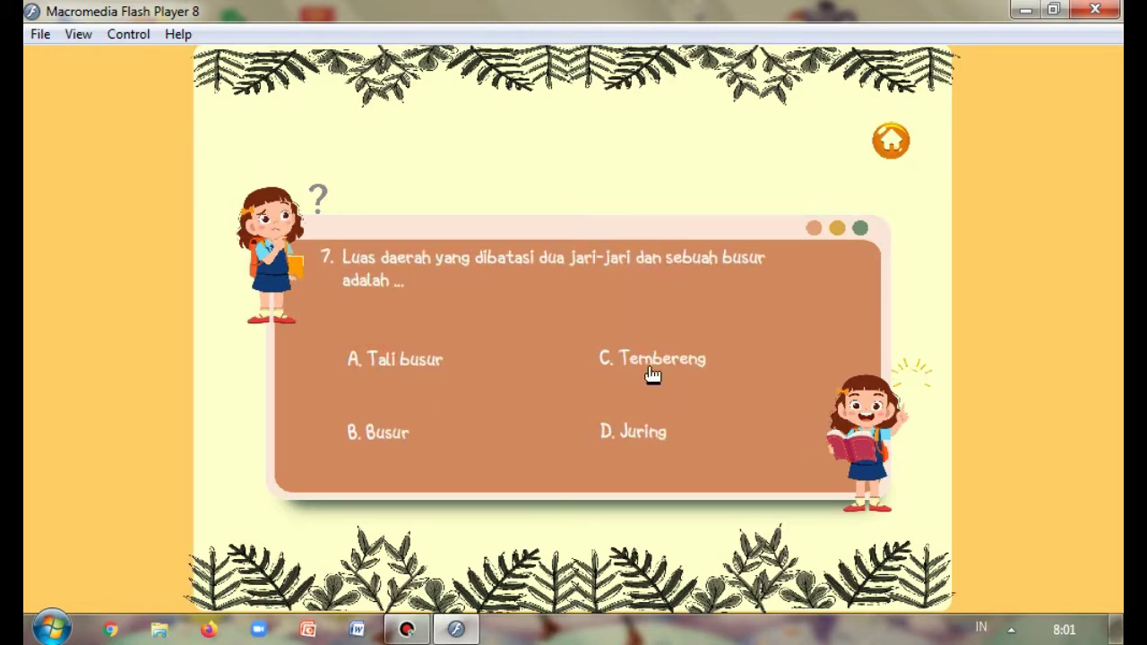
{"action": "left_click", "coordinate": [617, 432]}
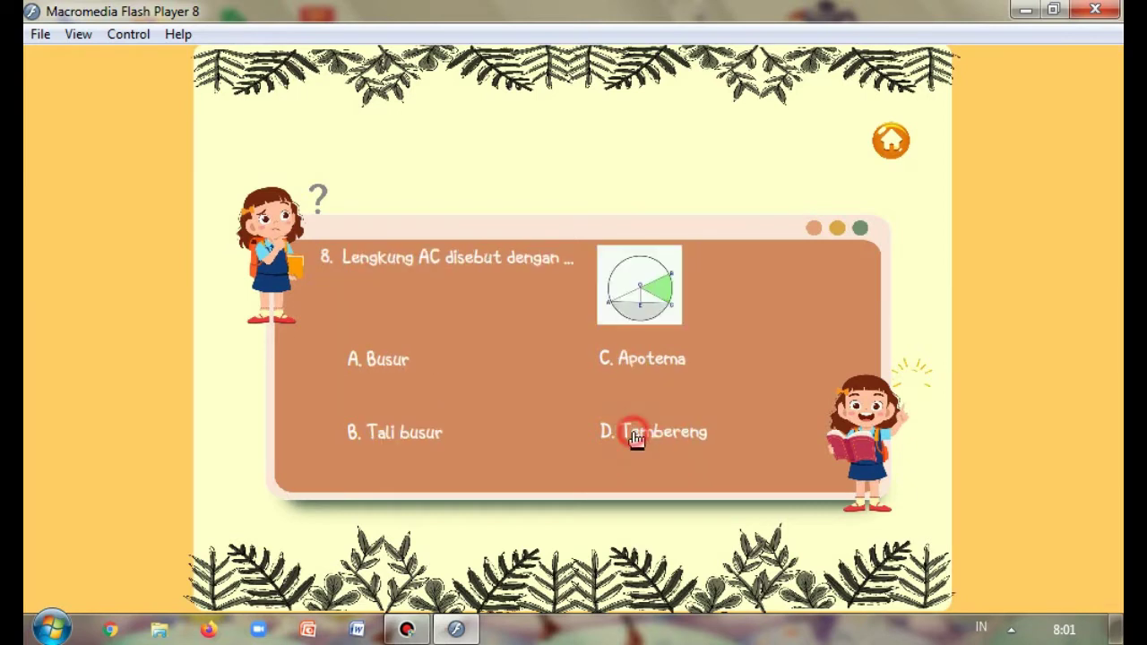
{"action": "left_click", "coordinate": [624, 370]}
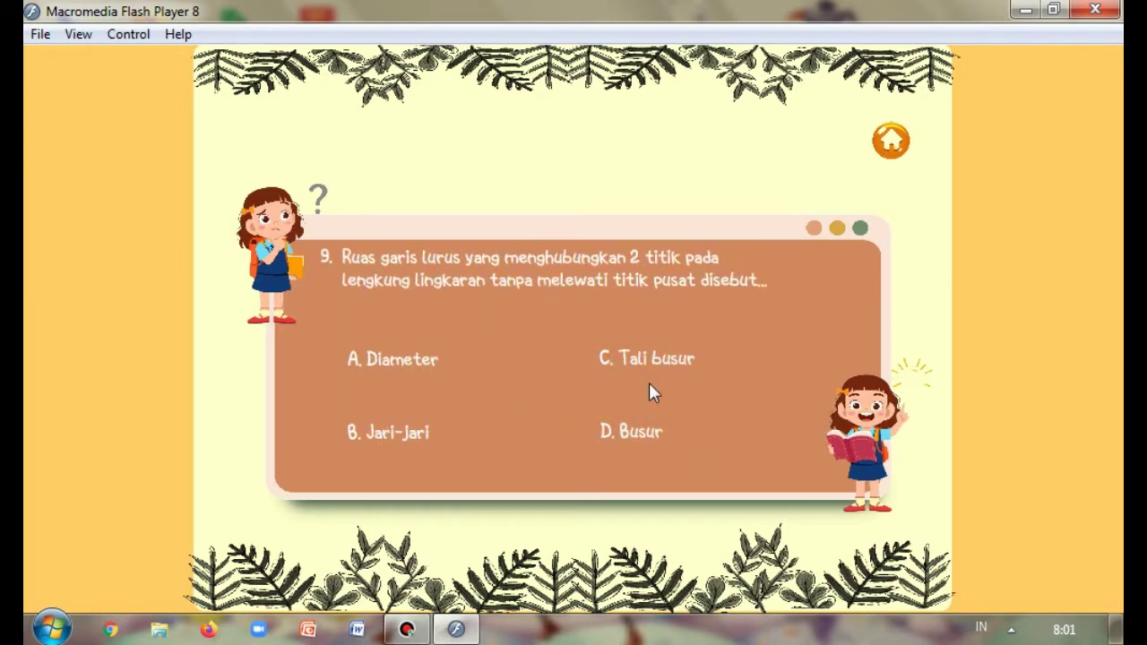
{"action": "left_click", "coordinate": [635, 434]}
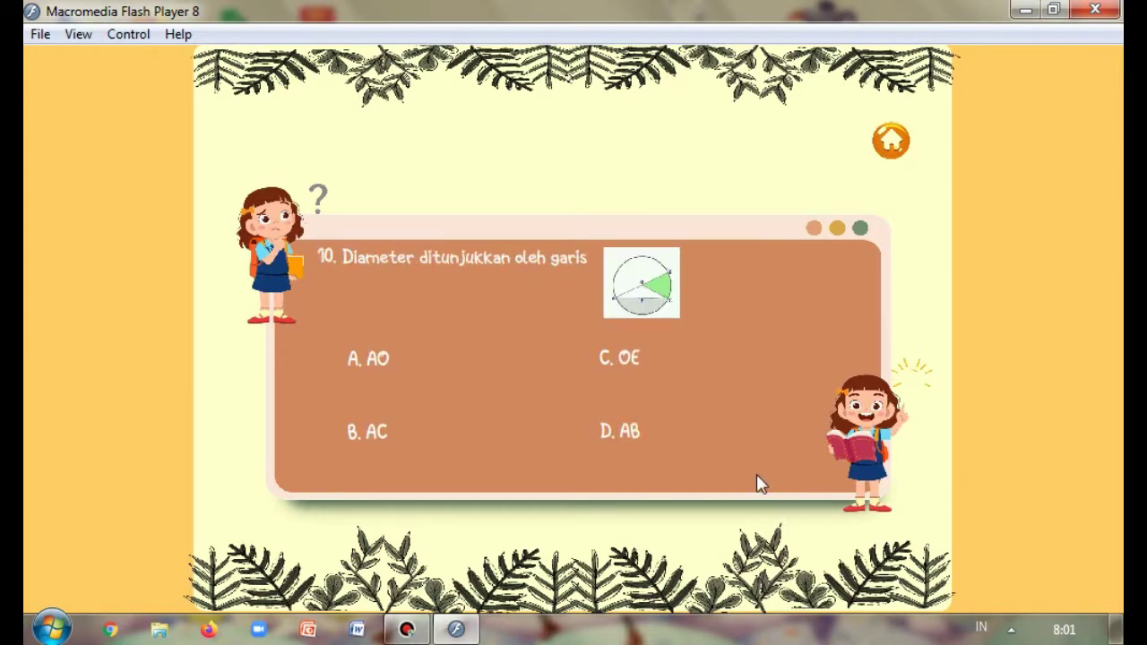
{"action": "left_click", "coordinate": [627, 432]}
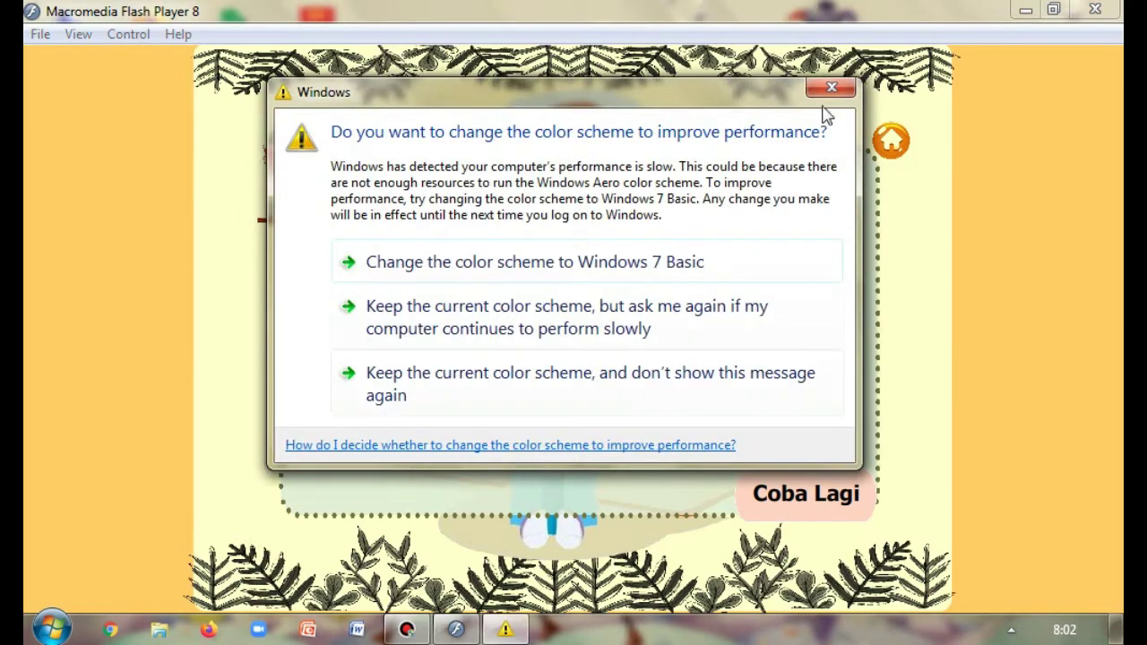
{"action": "left_click", "coordinate": [827, 92]}
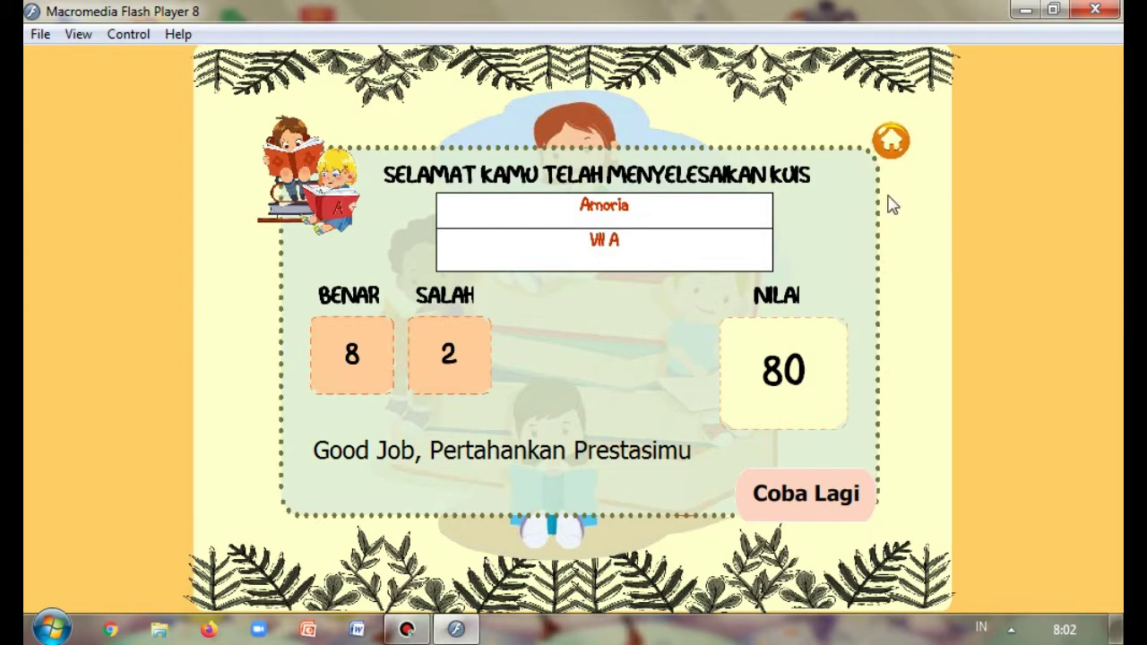
- Leave the quiz results, view the developer profile page, and return to the main menu
{"action": "left_click", "coordinate": [899, 141]}
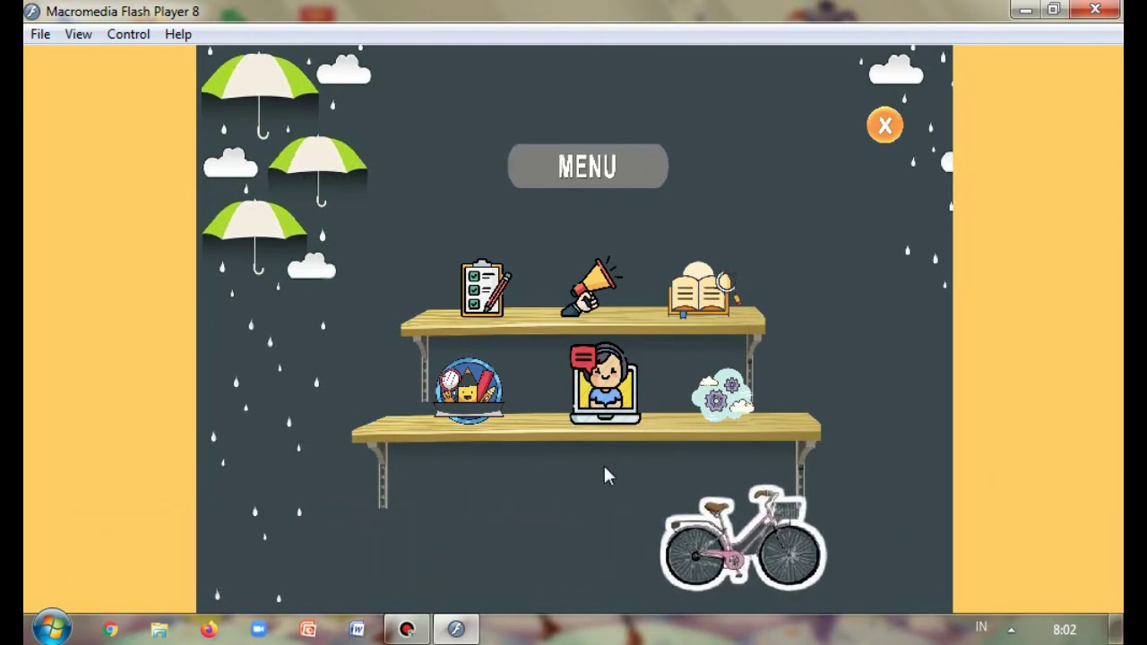
{"action": "left_click", "coordinate": [616, 384]}
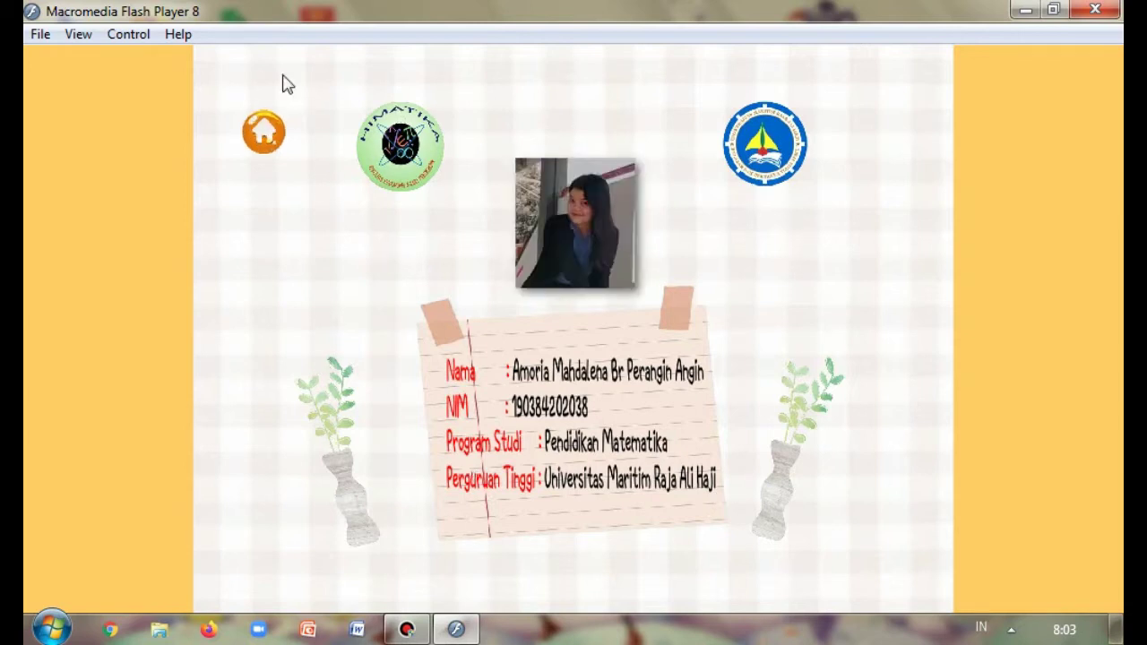
{"action": "left_click", "coordinate": [262, 132]}
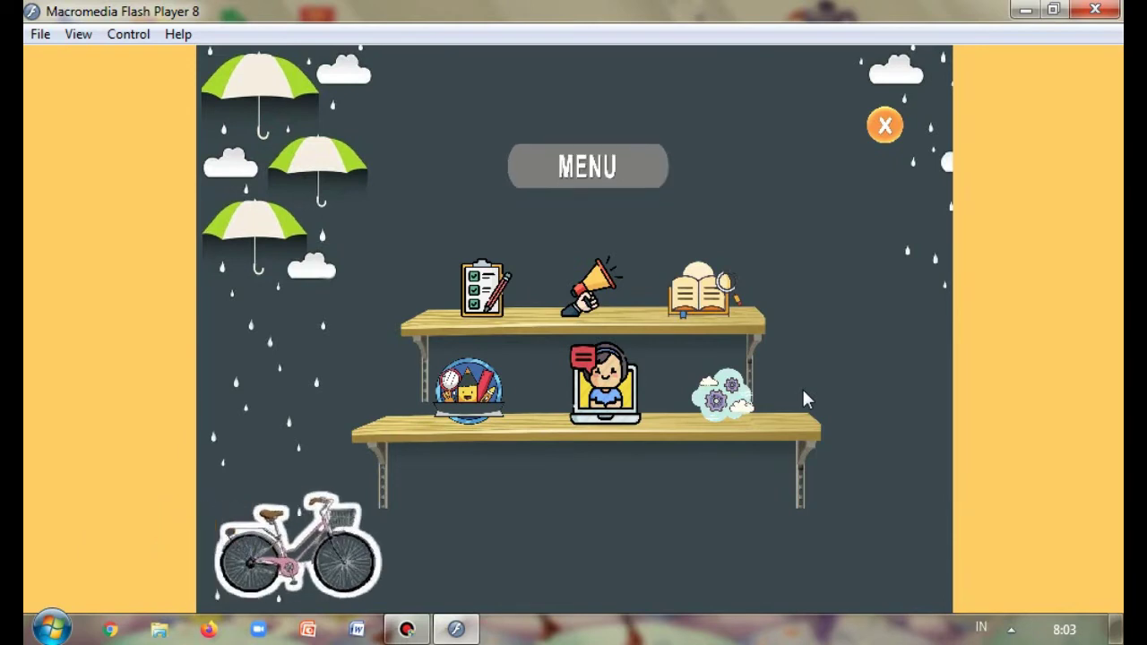
- Examine the Petunjuk Penggunaan descriptions for the start, home, exit, back and next icons, and return to the main menu
{"action": "left_click", "coordinate": [734, 405]}
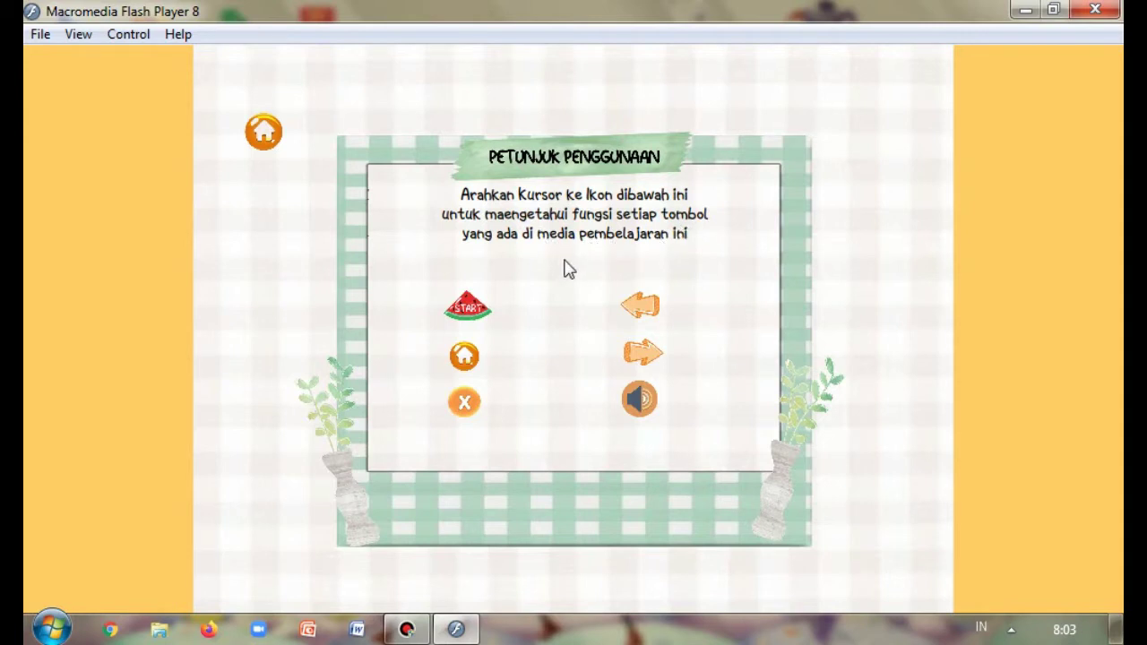
{"action": "mouse_move", "coordinate": [461, 308]}
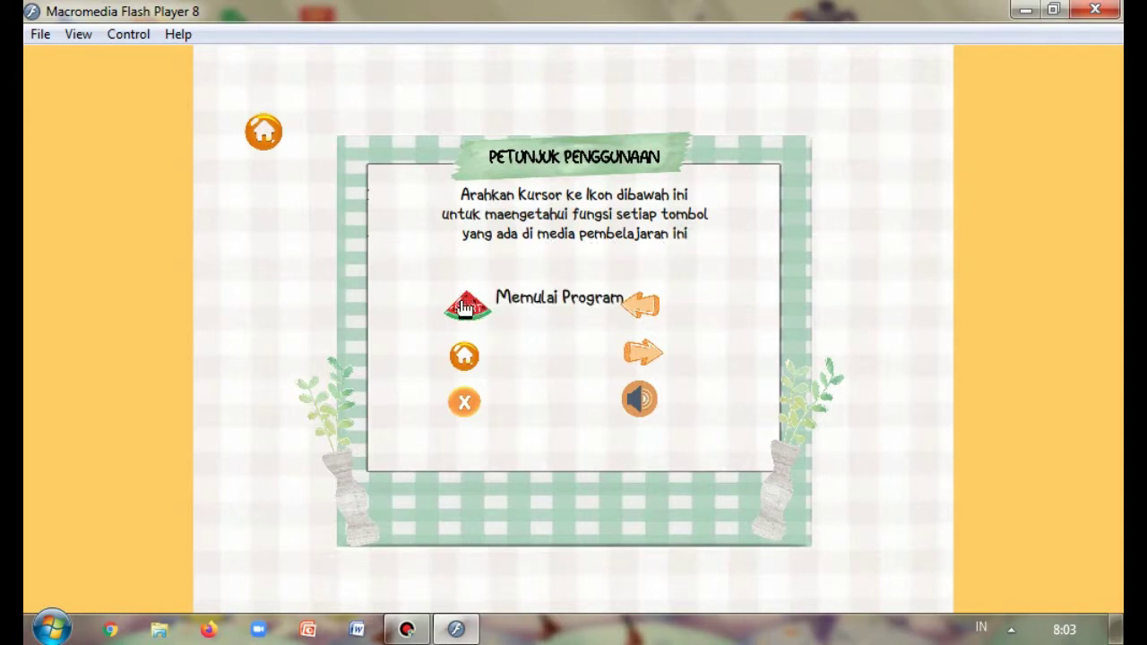
{"action": "mouse_move", "coordinate": [466, 361]}
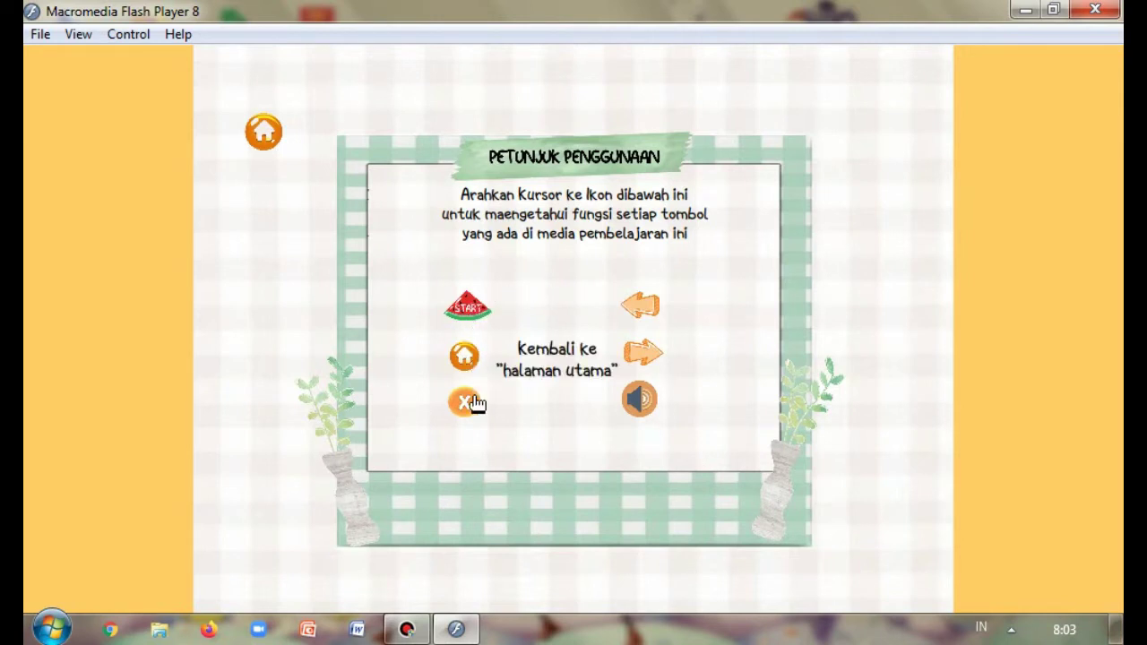
{"action": "mouse_move", "coordinate": [468, 410]}
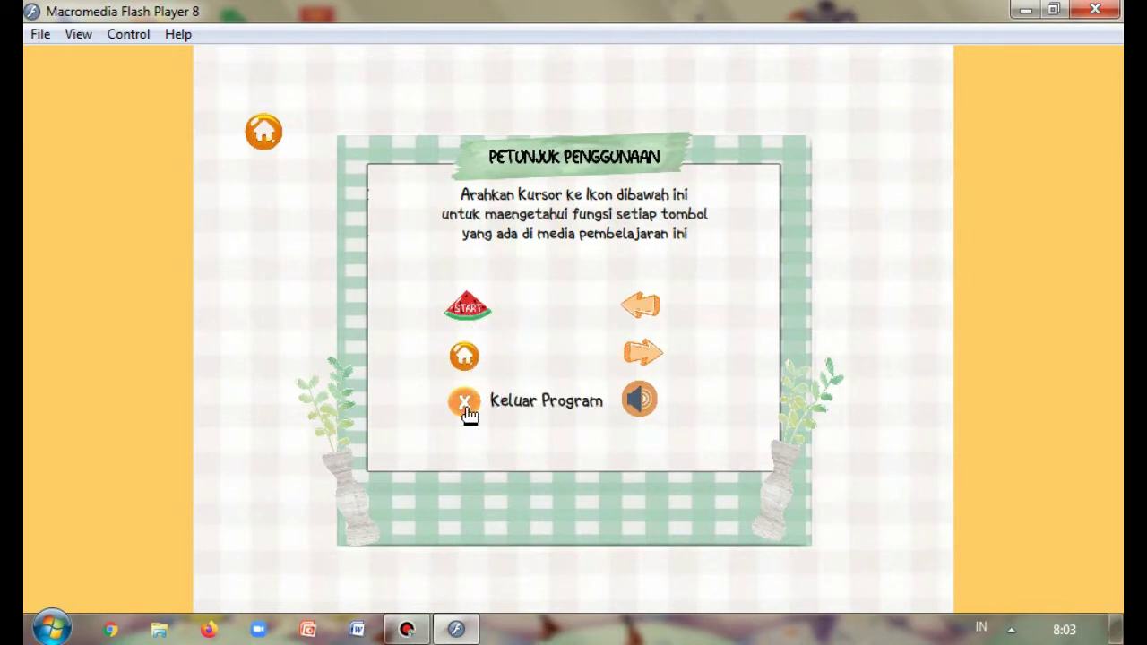
{"action": "mouse_move", "coordinate": [645, 303]}
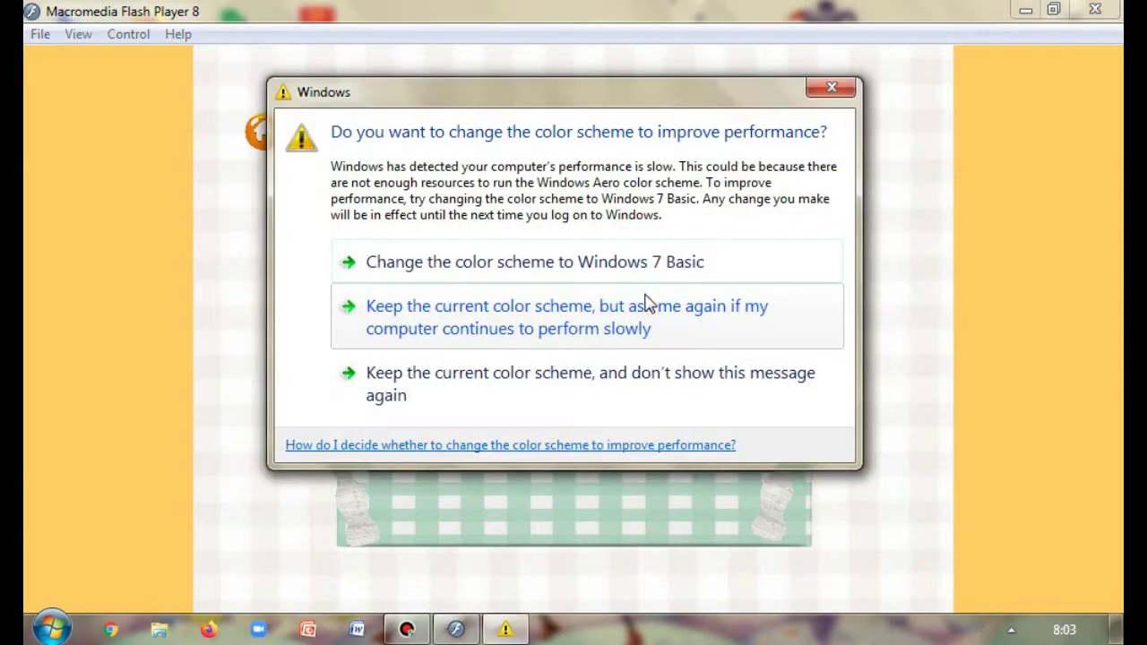
{"action": "left_click", "coordinate": [832, 87]}
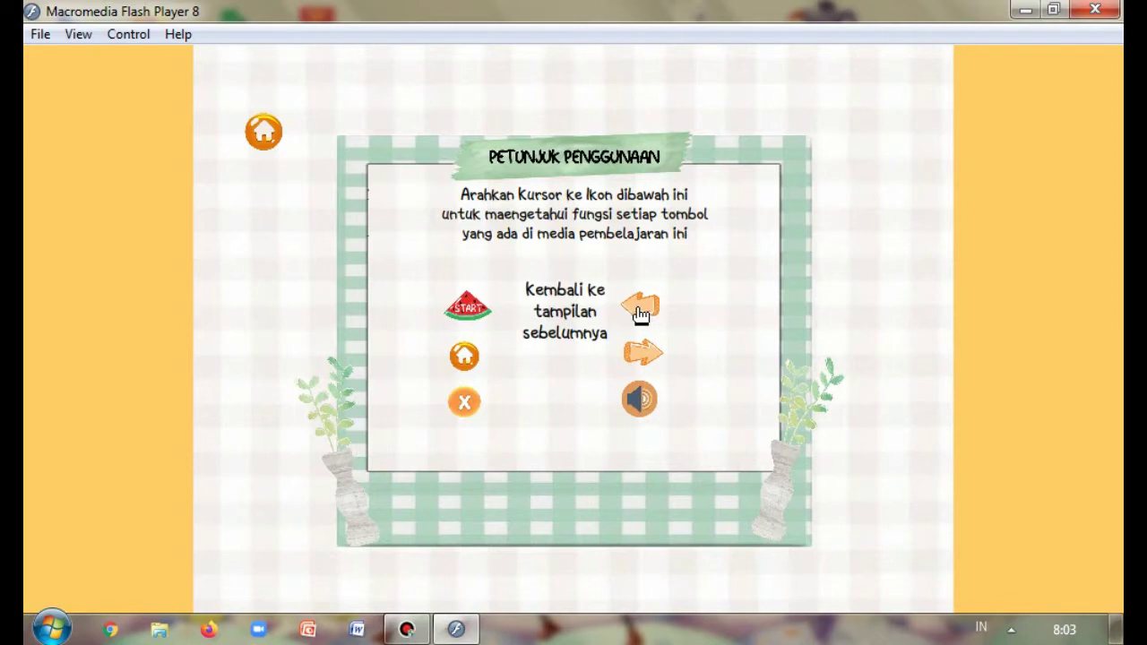
{"action": "mouse_move", "coordinate": [641, 350]}
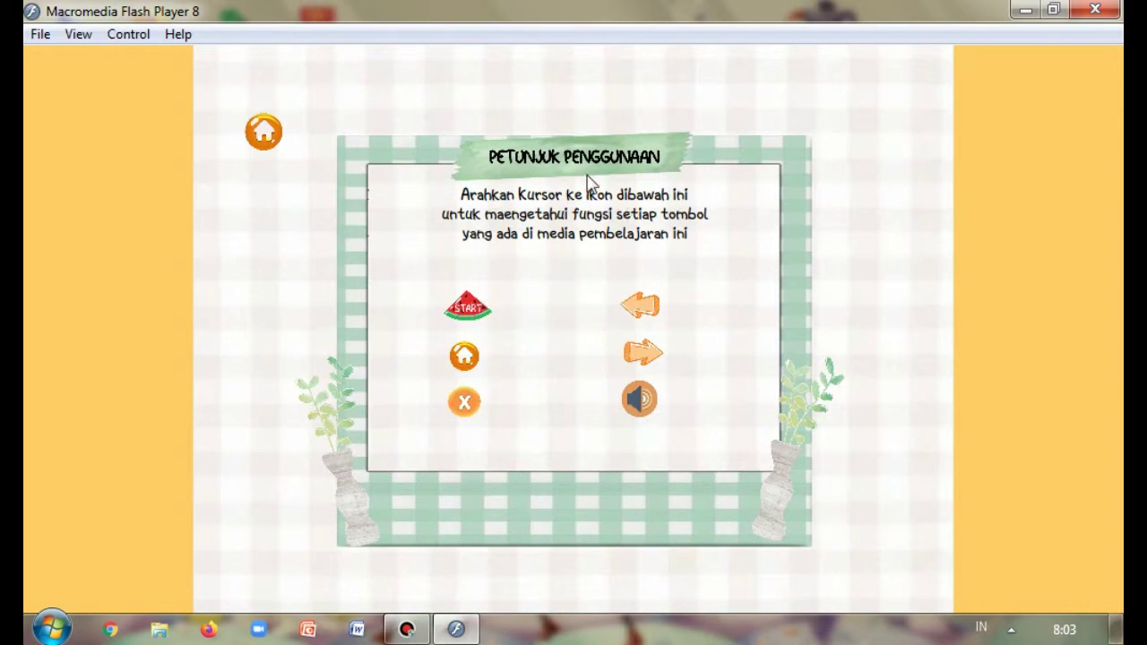
{"action": "left_click", "coordinate": [264, 134]}
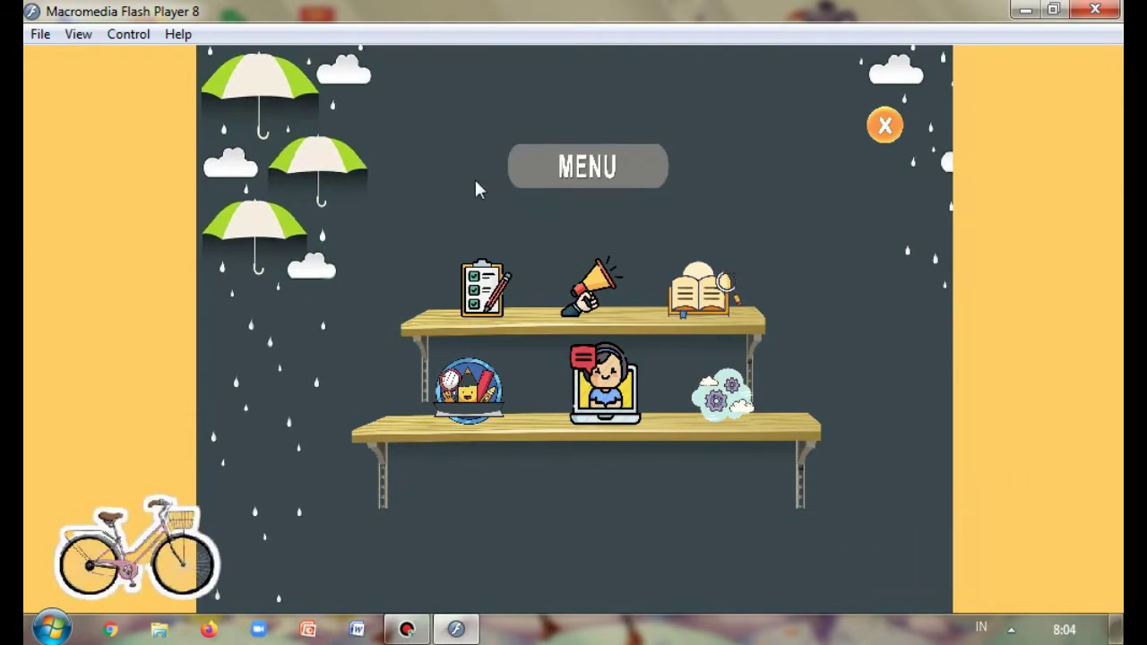
- Decline the exit prompt once with TIDAK, and exit the learning application by confirming with YA
{"action": "left_click", "coordinate": [885, 133]}
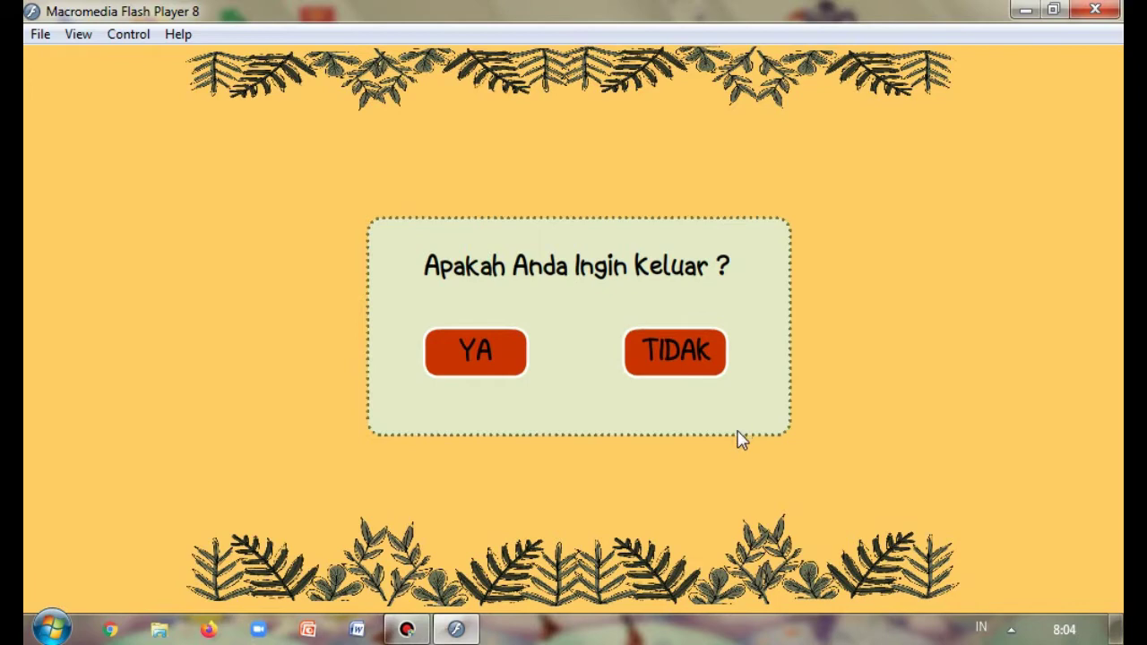
{"action": "left_click", "coordinate": [691, 374]}
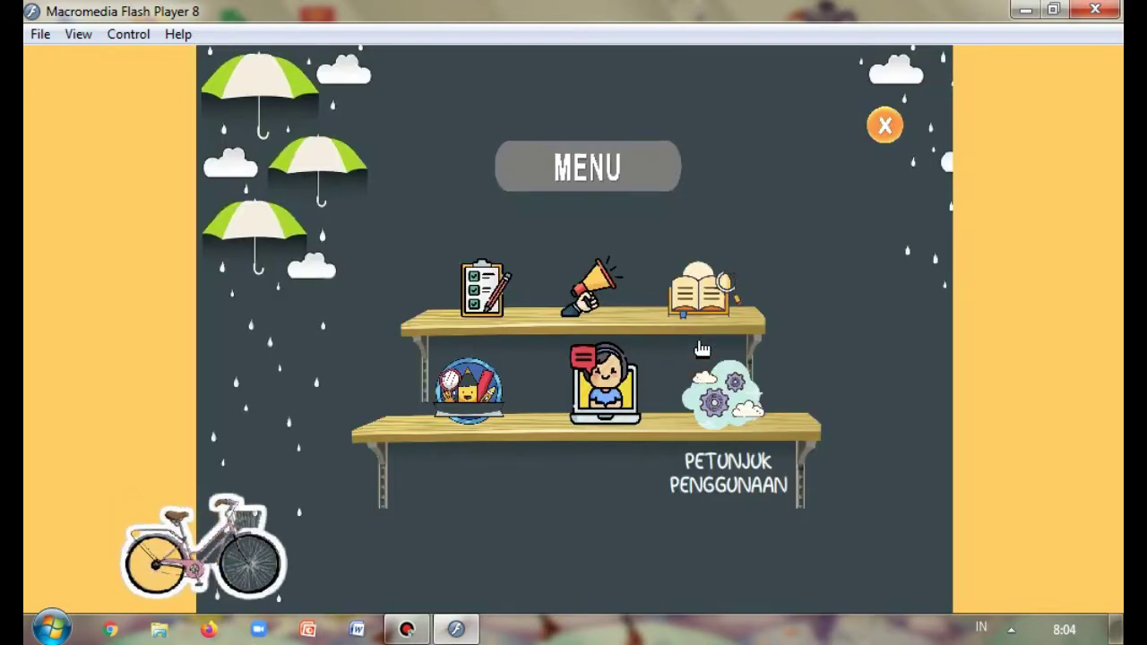
{"action": "left_click", "coordinate": [886, 127]}
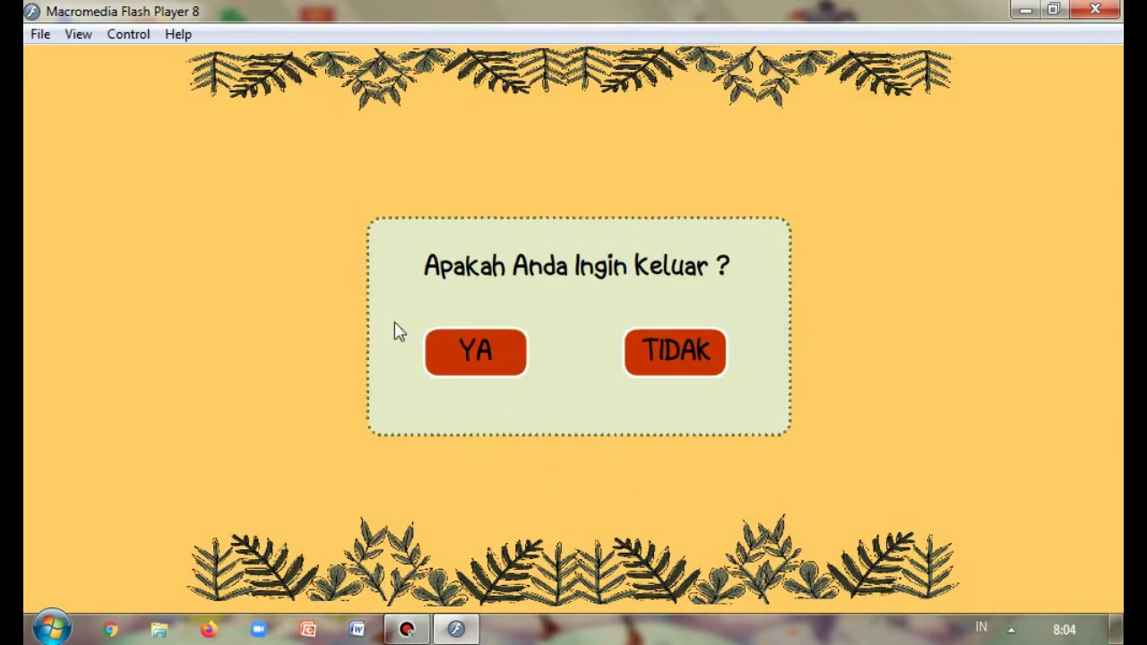
{"action": "left_click", "coordinate": [491, 367]}
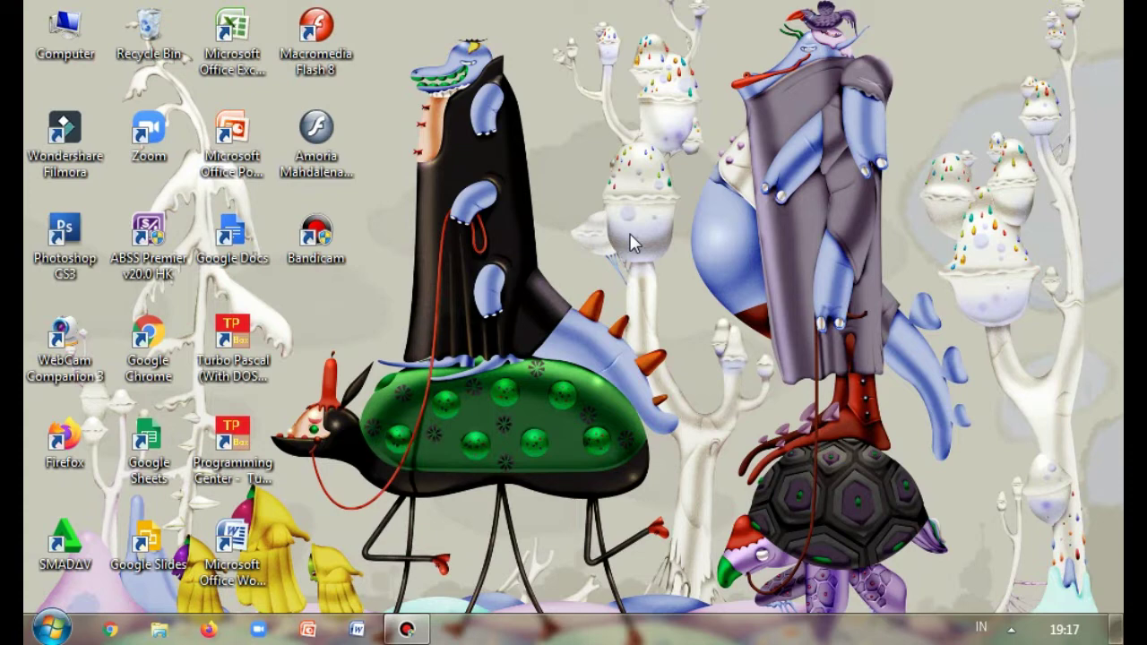
- Open Macromedia Flash 8, dismiss the Windows color scheme notification, and create a new Flash Document
{"action": "double_click", "coordinate": [327, 72]}
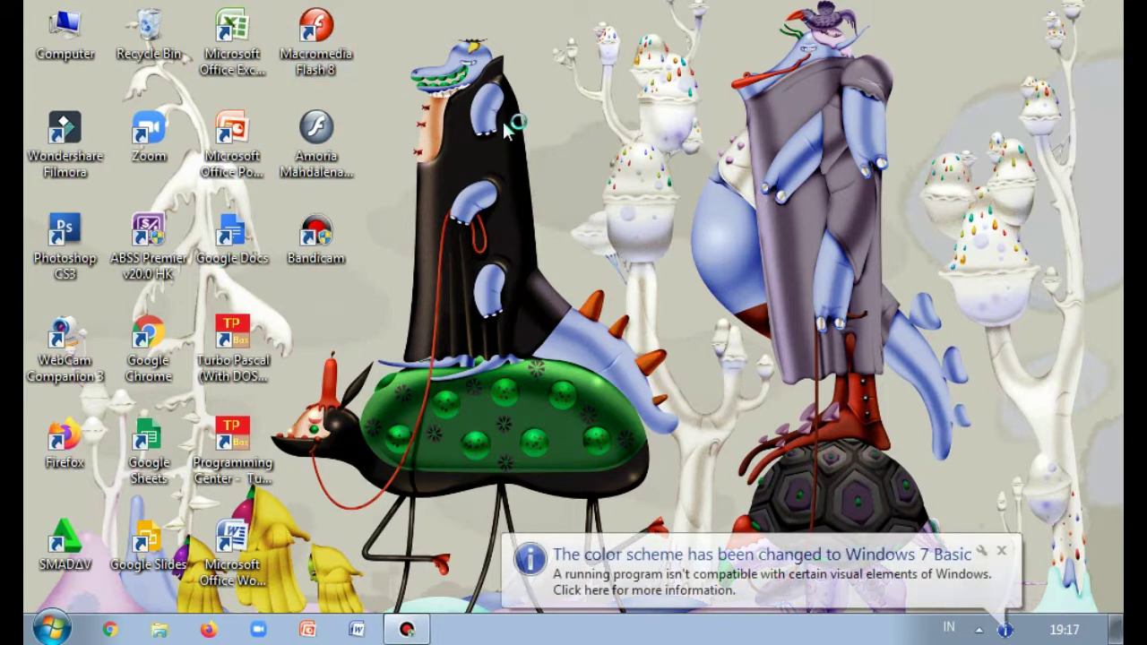
{"action": "left_click", "coordinate": [1004, 554]}
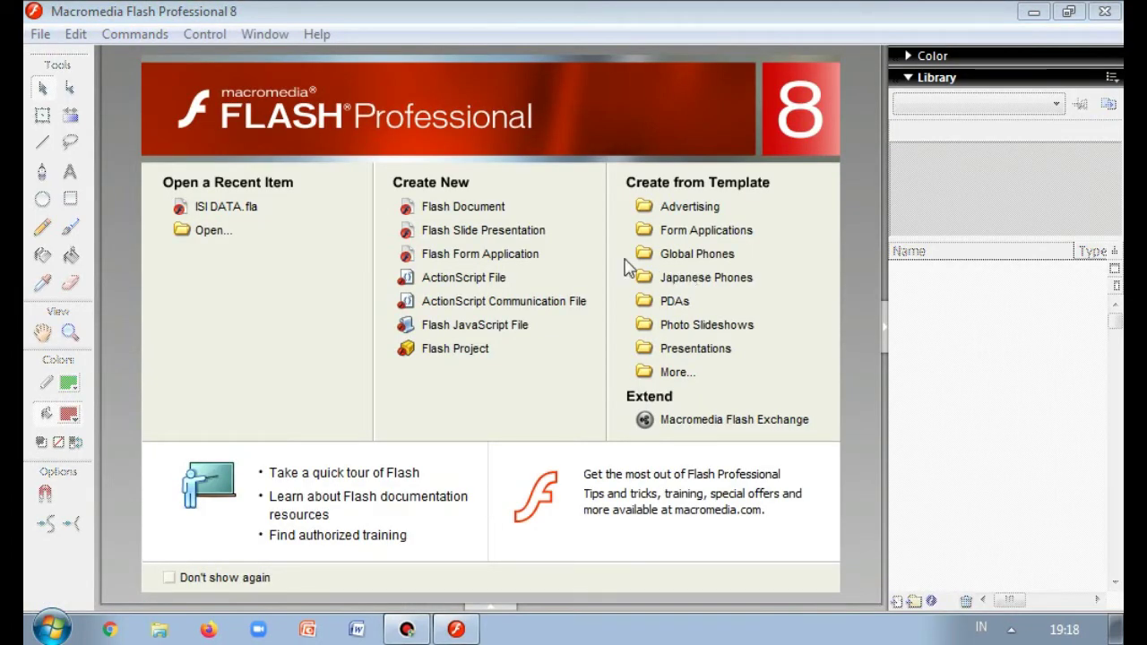
{"action": "left_click", "coordinate": [466, 213]}
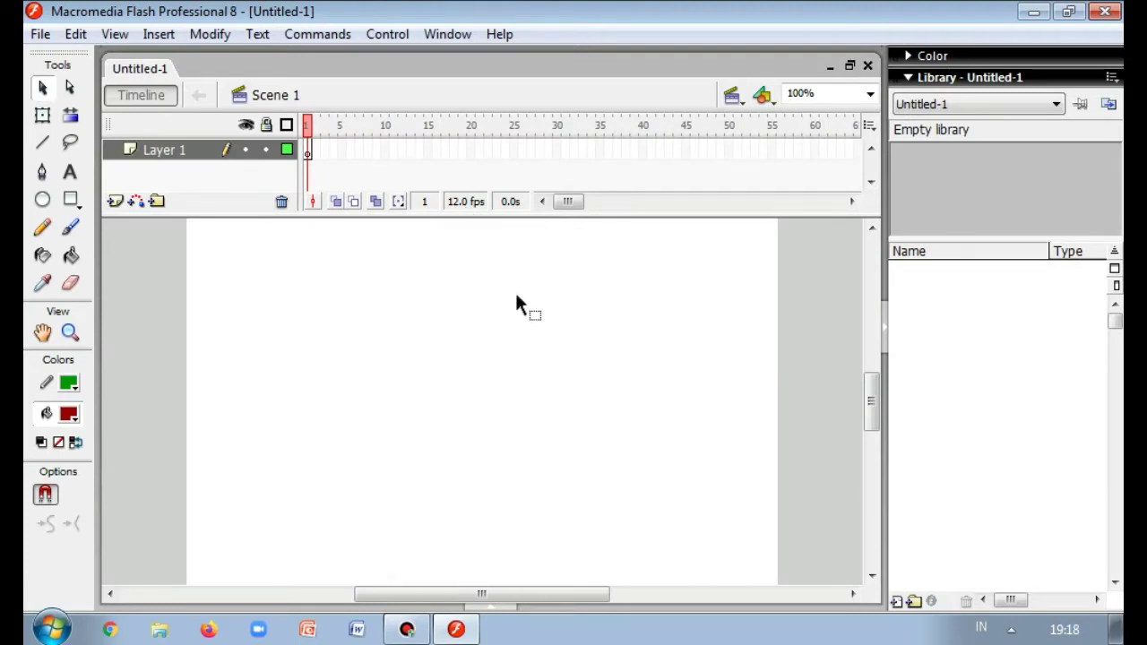
- Display the properties and actions of the new document below the stage
{"action": "left_click", "coordinate": [449, 34]}
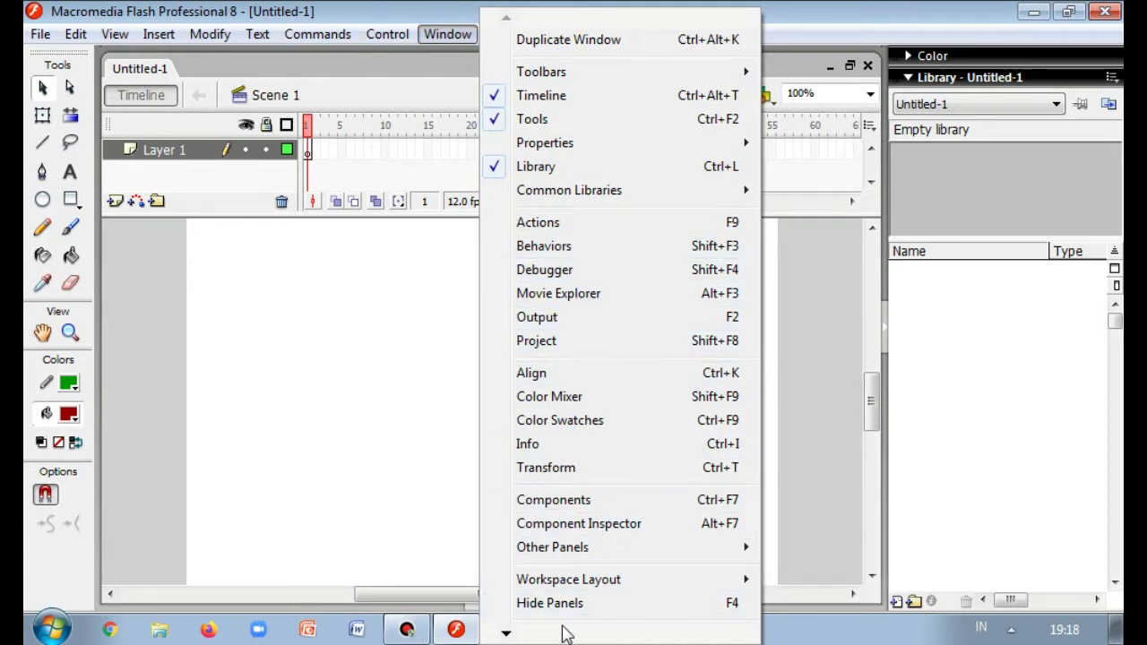
{"action": "mouse_move", "coordinate": [507, 634]}
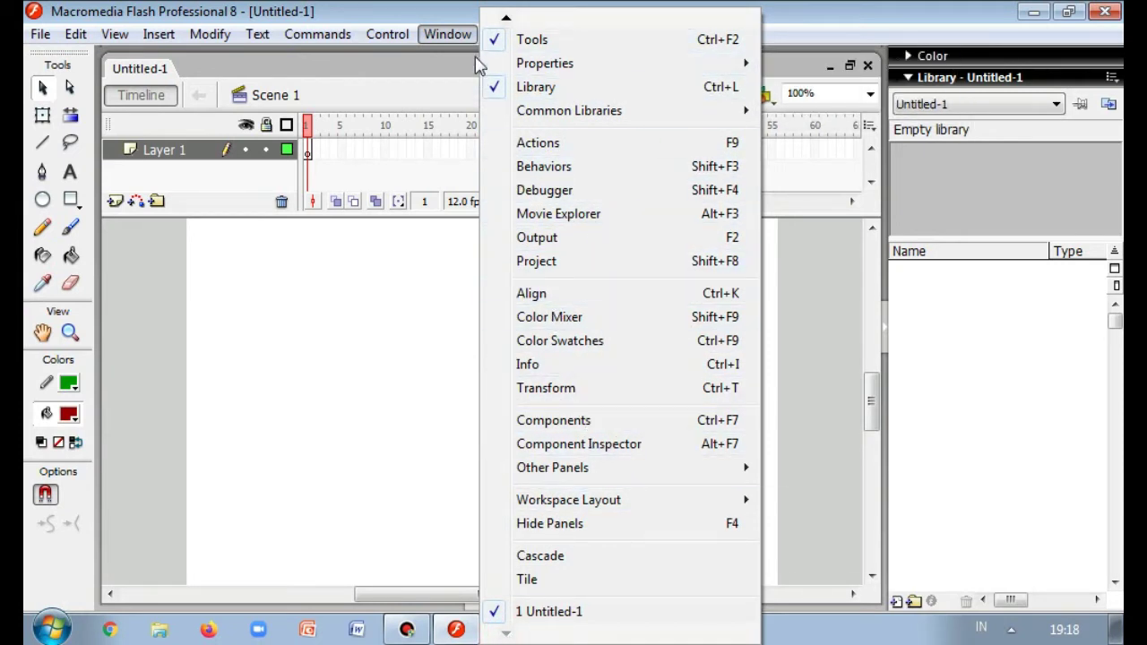
{"action": "left_click", "coordinate": [504, 17]}
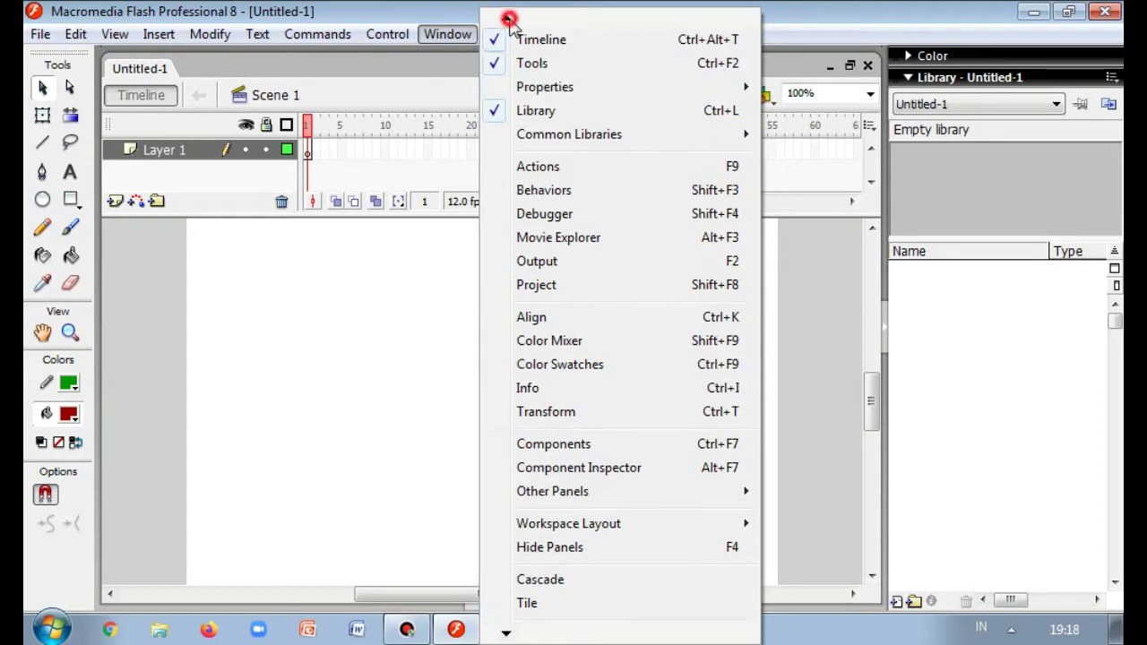
{"action": "left_click", "coordinate": [573, 93]}
{"action": "left_click", "coordinate": [789, 93]}
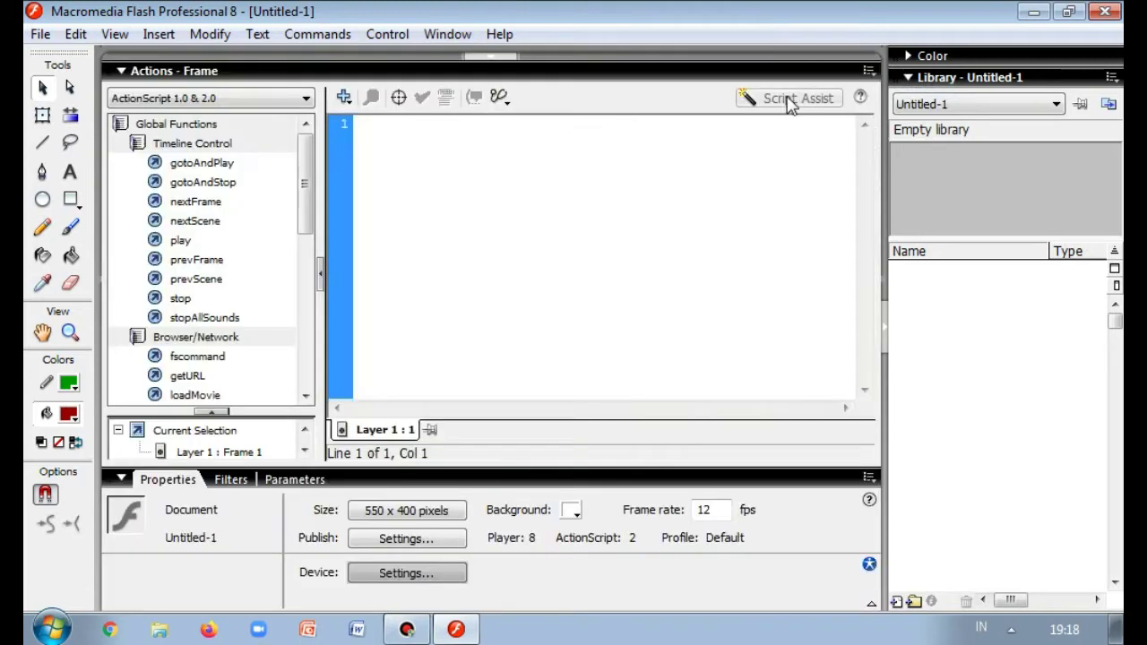
- Set the document dimensions to 800 px wide by 600 px high and the frame rate to 30 fps
{"action": "left_click", "coordinate": [429, 511]}
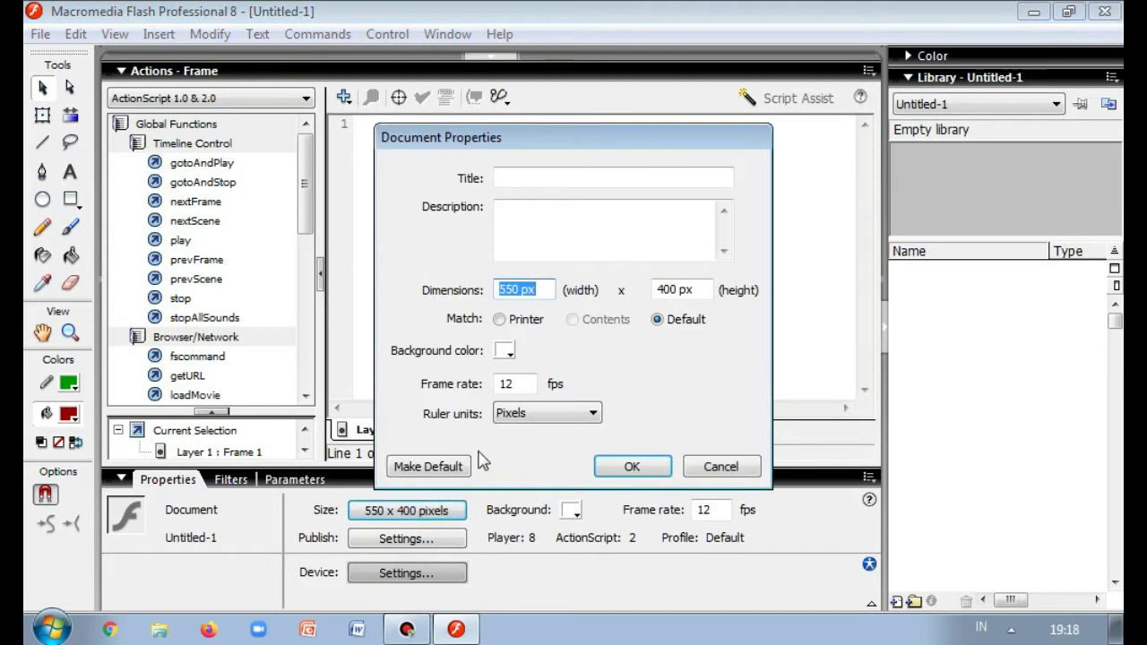
{"action": "left_click", "coordinate": [518, 291]}
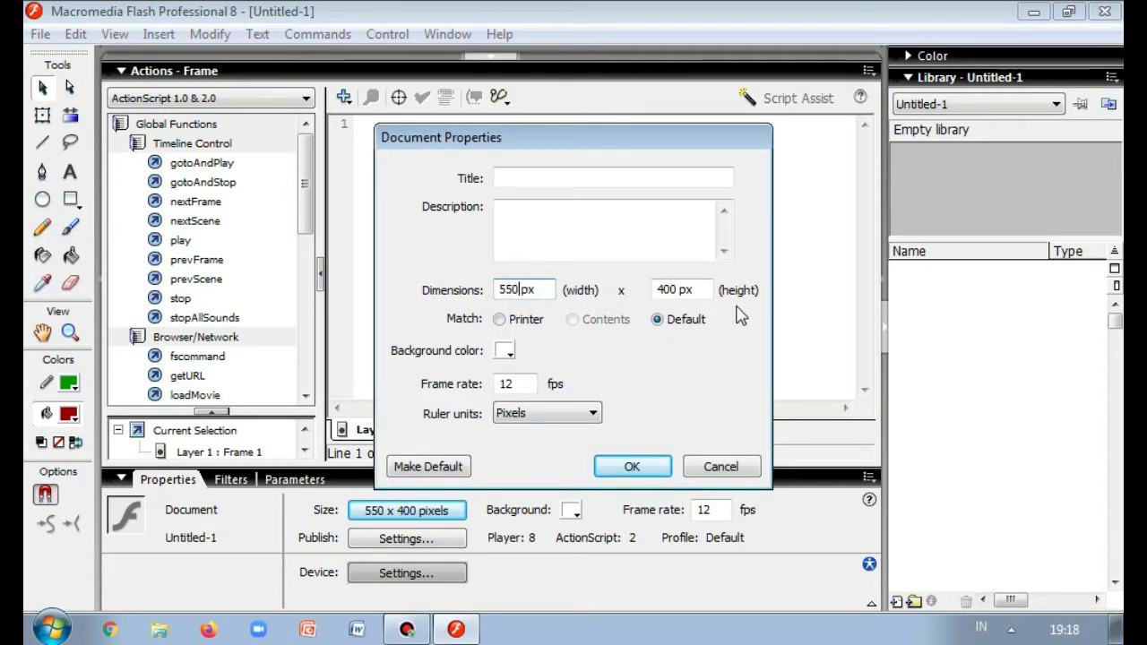
{"action": "type", "text": "80"}
{"action": "left_click", "coordinate": [678, 290]}
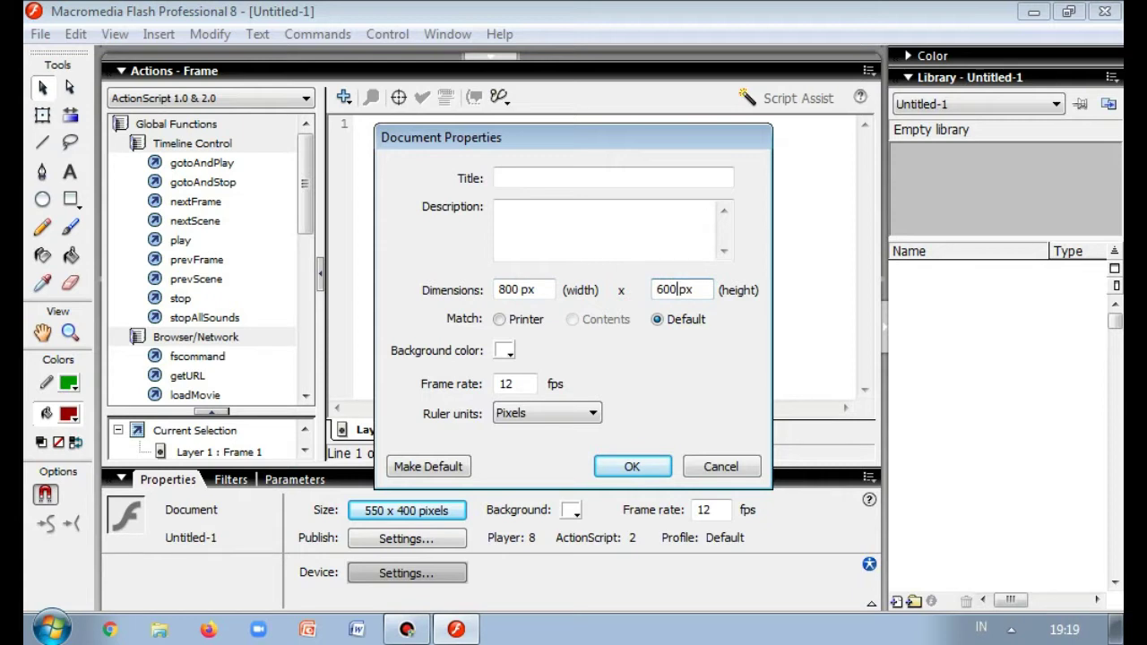
{"action": "double_click", "coordinate": [528, 382]}
{"action": "key", "text": "BackSpace"}
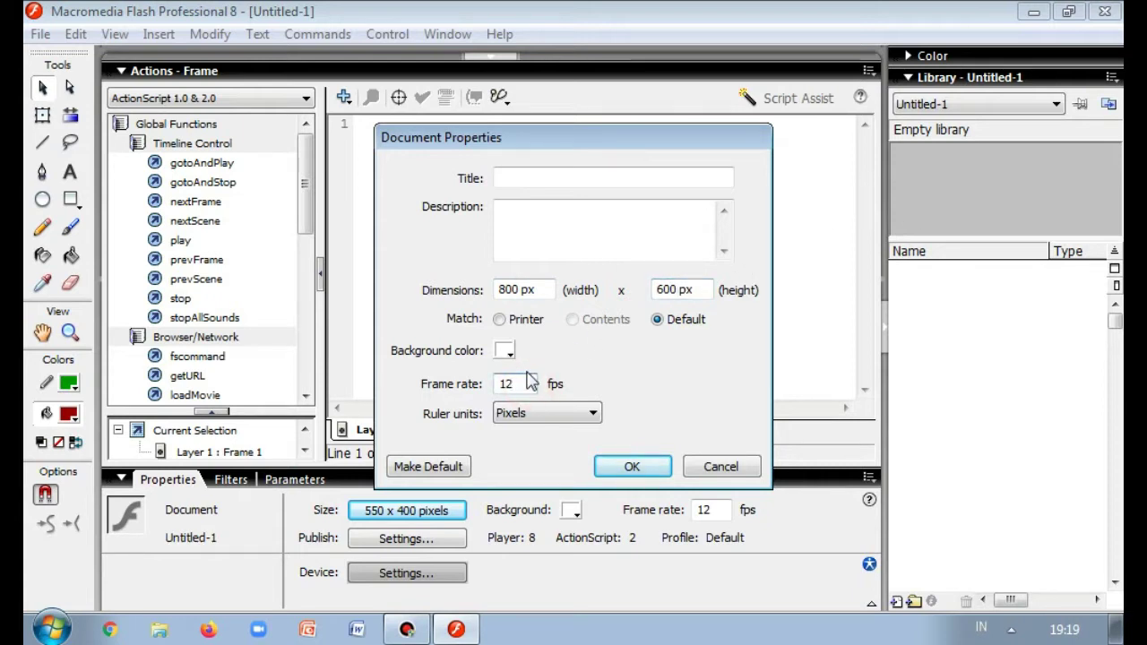
{"action": "left_click", "coordinate": [630, 466]}
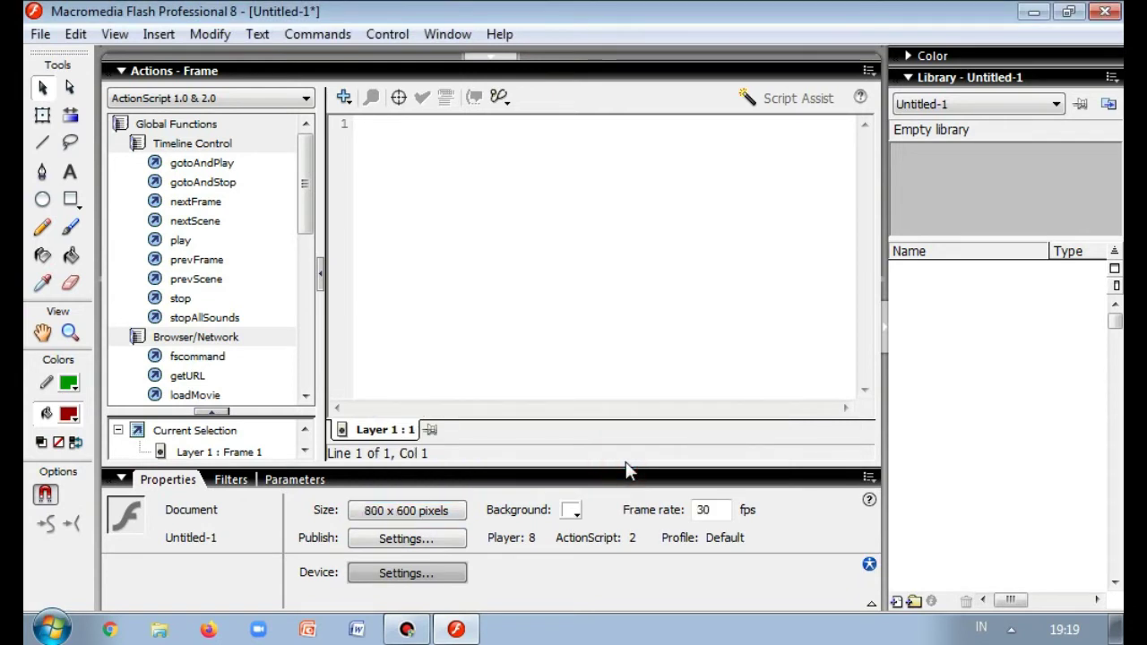
- Return to the full stage view and set its magnification to Fit in Window
{"action": "left_click", "coordinate": [488, 57]}
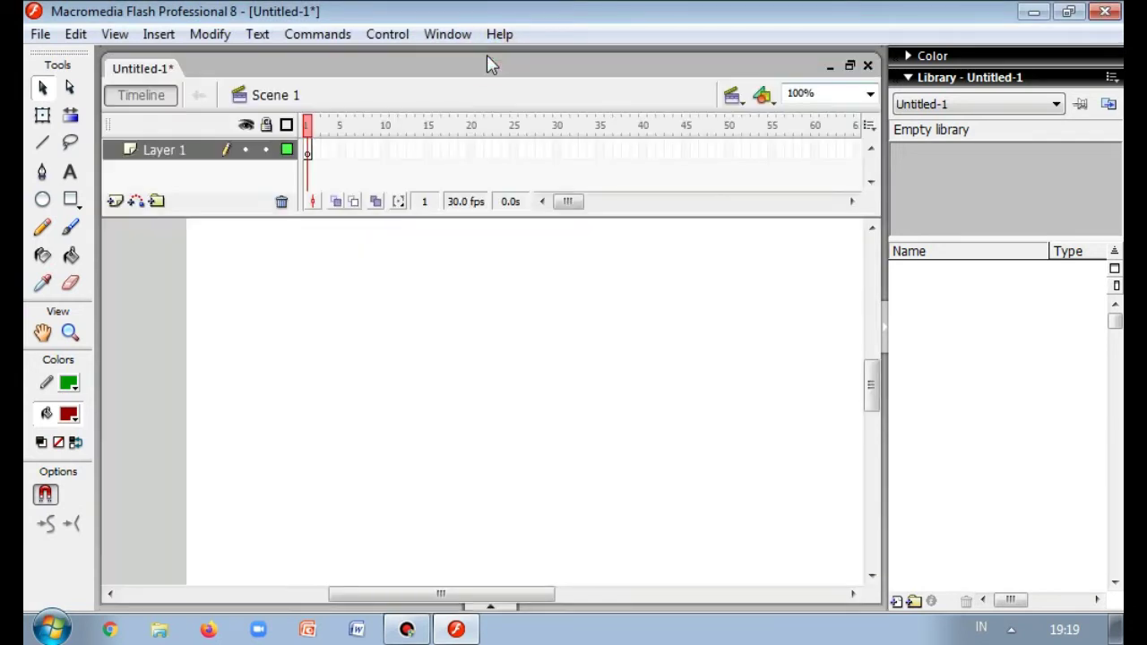
{"action": "left_click", "coordinate": [870, 93]}
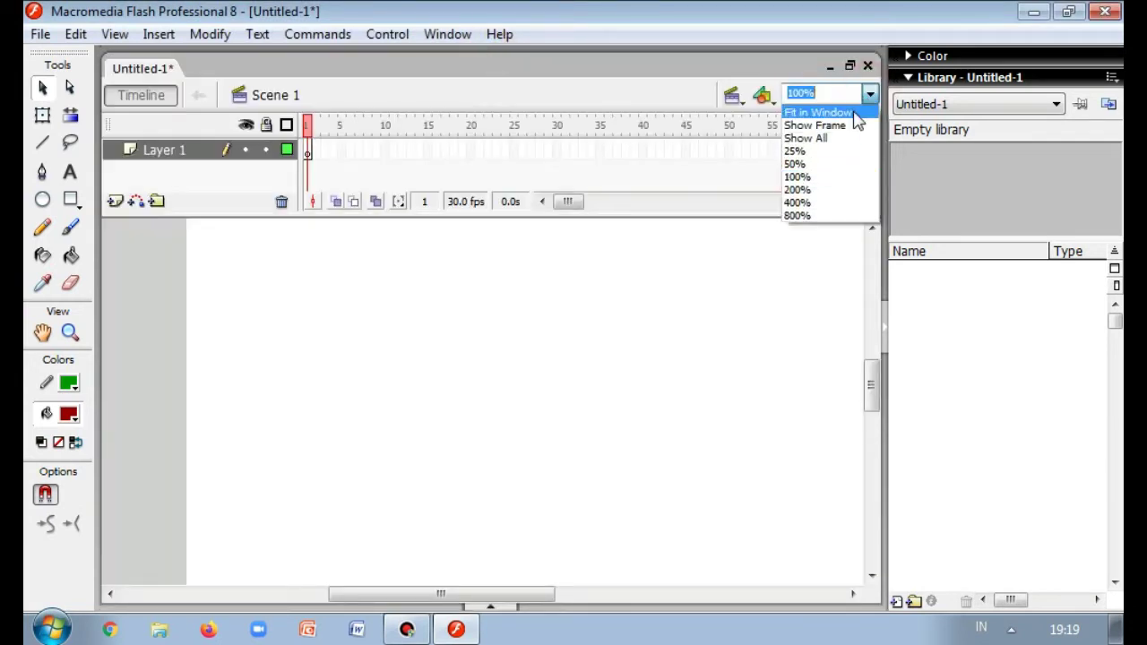
{"action": "left_click", "coordinate": [851, 108]}
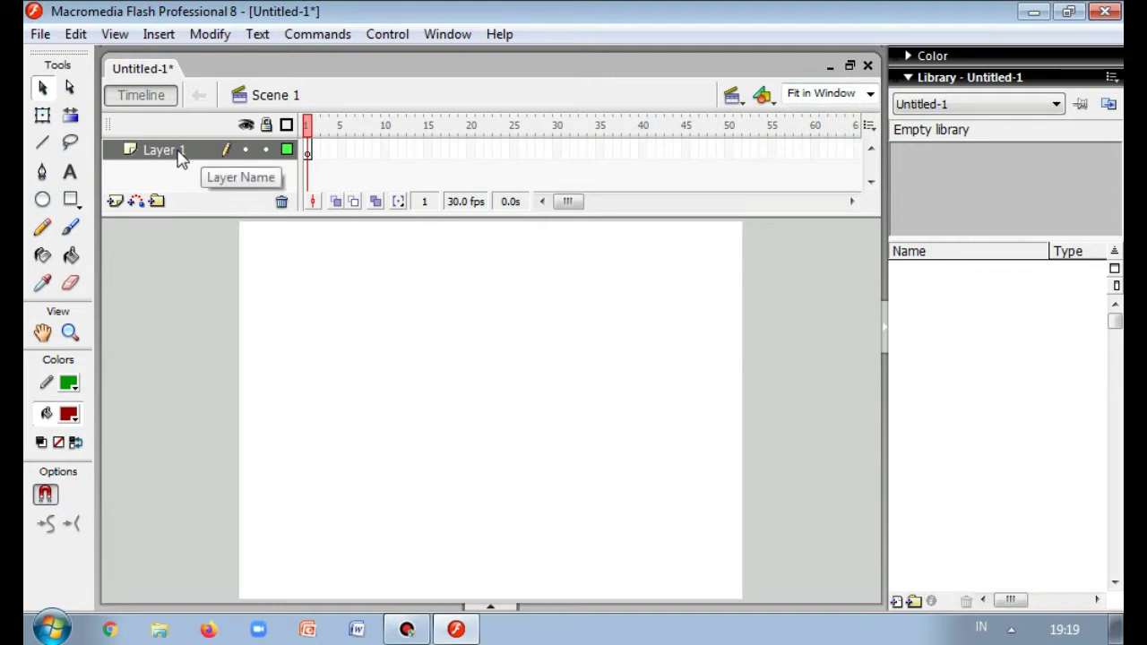
- Start an import to the stage and open the ikon folder inside Downloads
{"action": "left_click", "coordinate": [46, 34]}
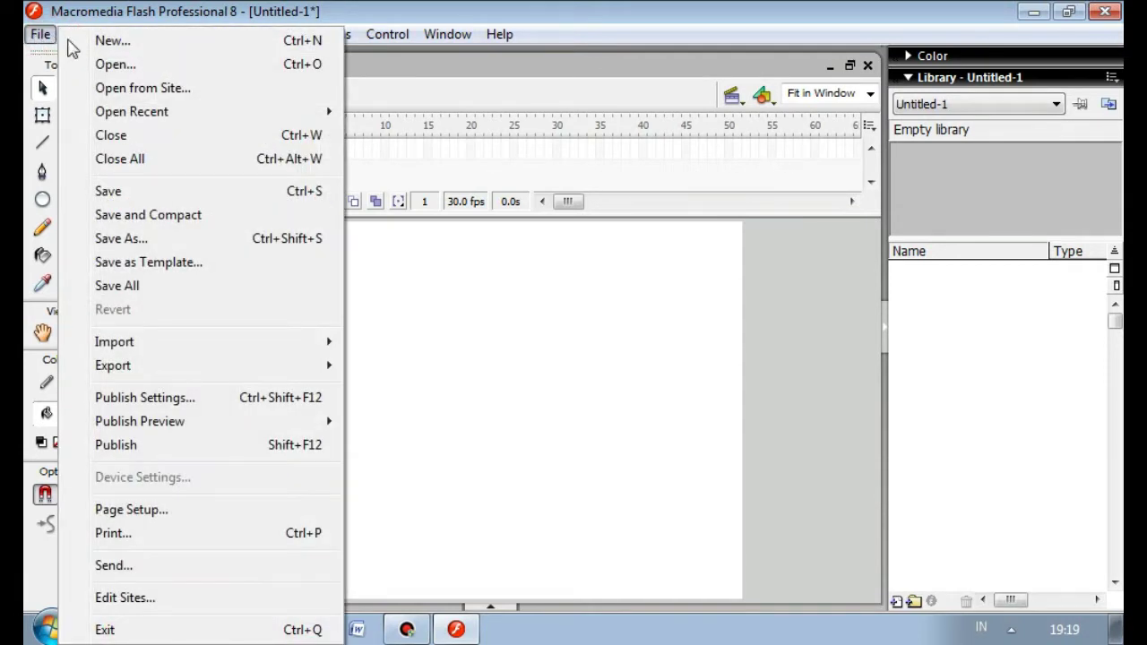
{"action": "mouse_move", "coordinate": [282, 344]}
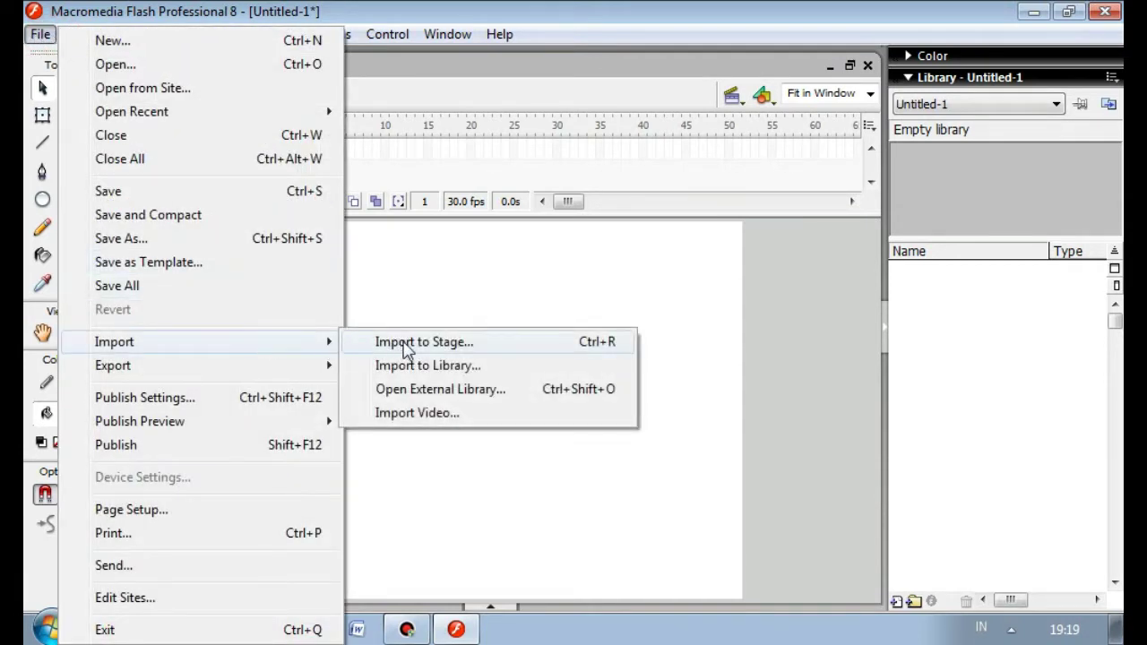
{"action": "left_click", "coordinate": [405, 348]}
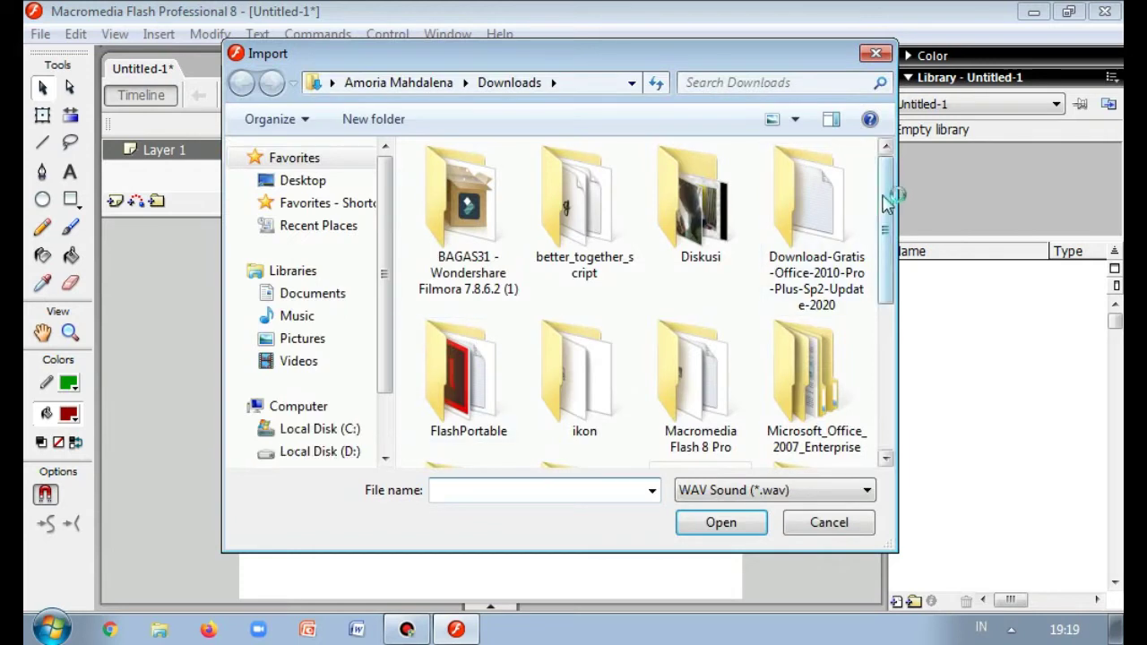
{"action": "left_click", "coordinate": [325, 229]}
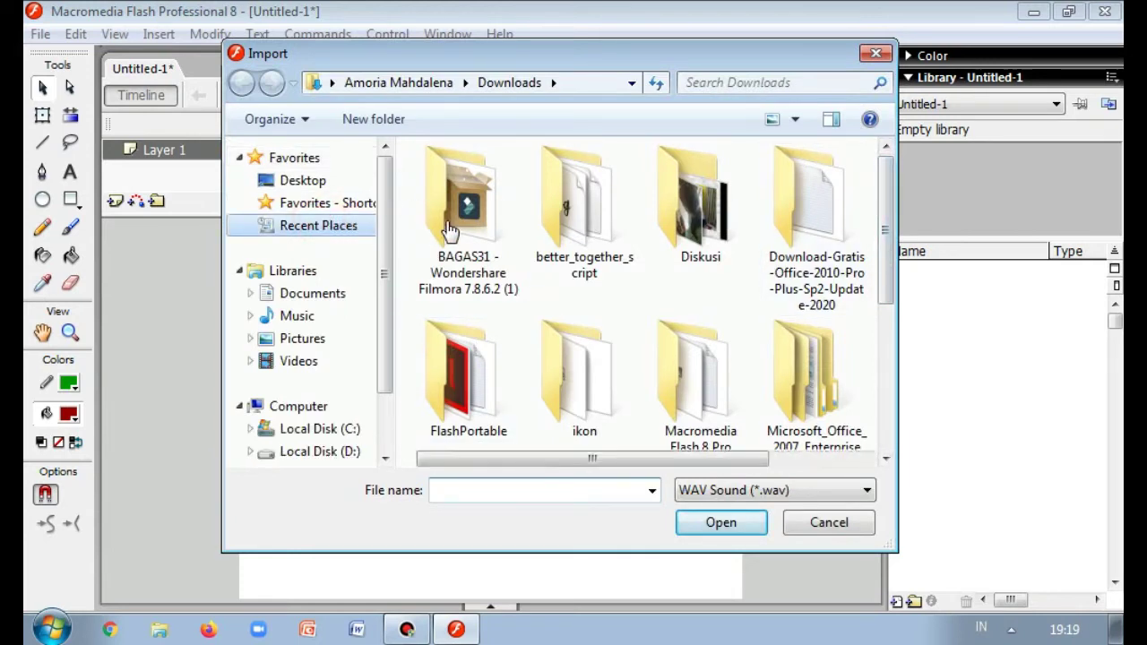
{"action": "left_click", "coordinate": [525, 229]}
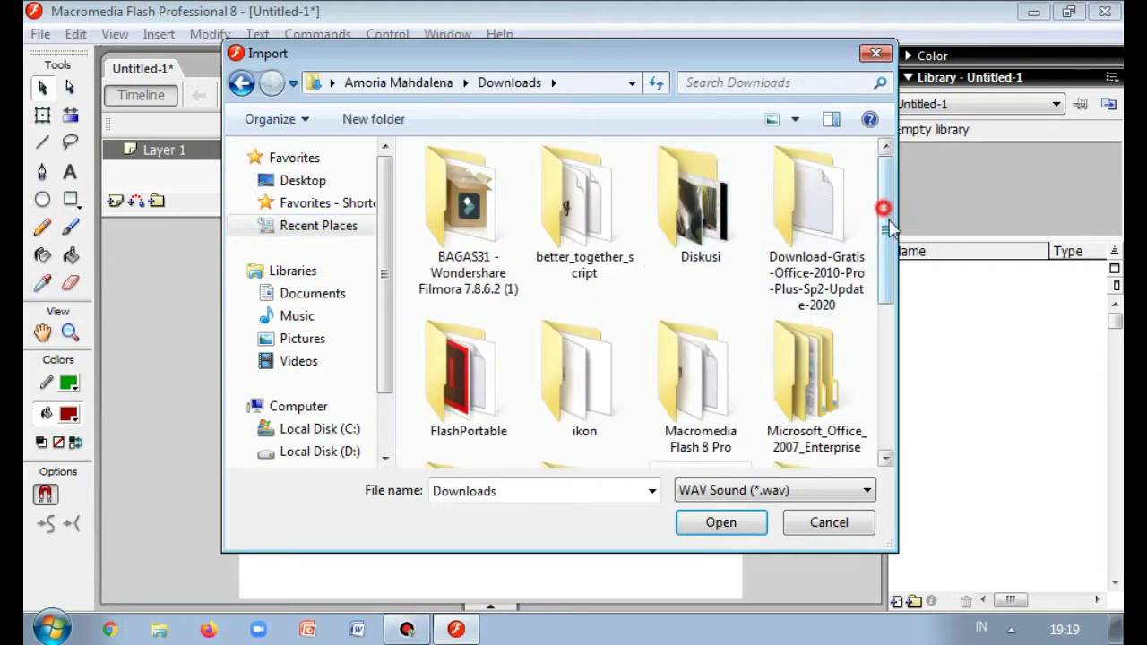
{"action": "mouse_move", "coordinate": [884, 214]}
{"action": "left_mouse_down"}
{"action": "mouse_move", "coordinate": [884, 371]}
{"action": "mouse_move", "coordinate": [885, 204]}
{"action": "left_mouse_up"}
{"action": "double_click", "coordinate": [560, 333]}
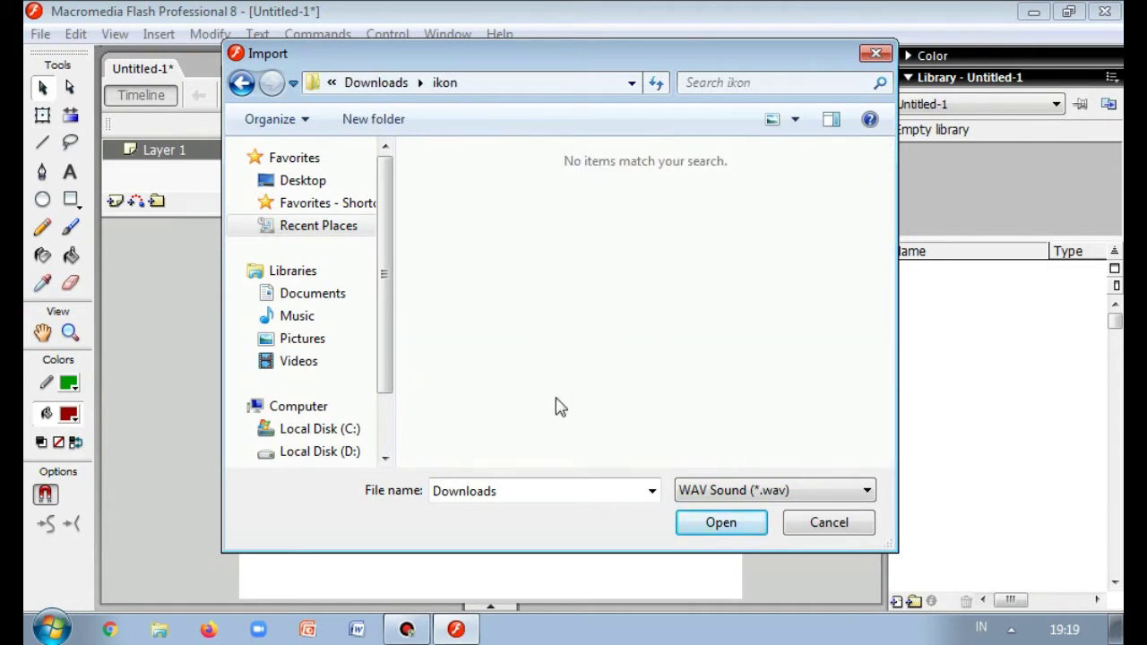
- Filter the importable files by JPEG Image (*.jpg), look through them, and change the filter to All Formats
{"action": "left_click", "coordinate": [748, 493]}
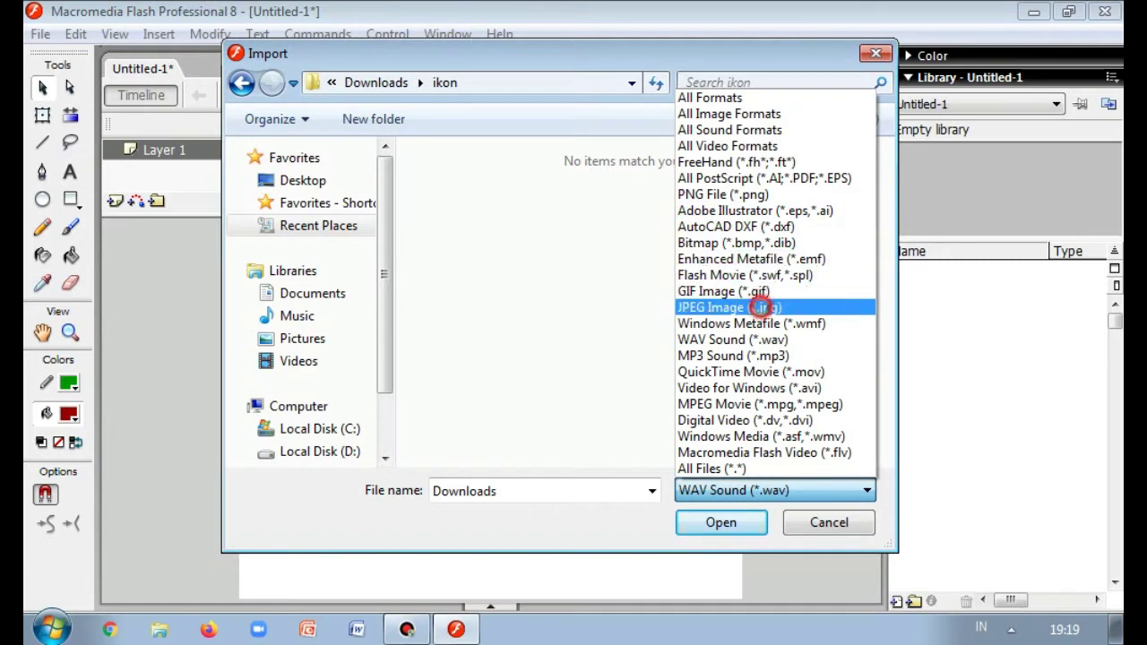
{"action": "left_click", "coordinate": [761, 307]}
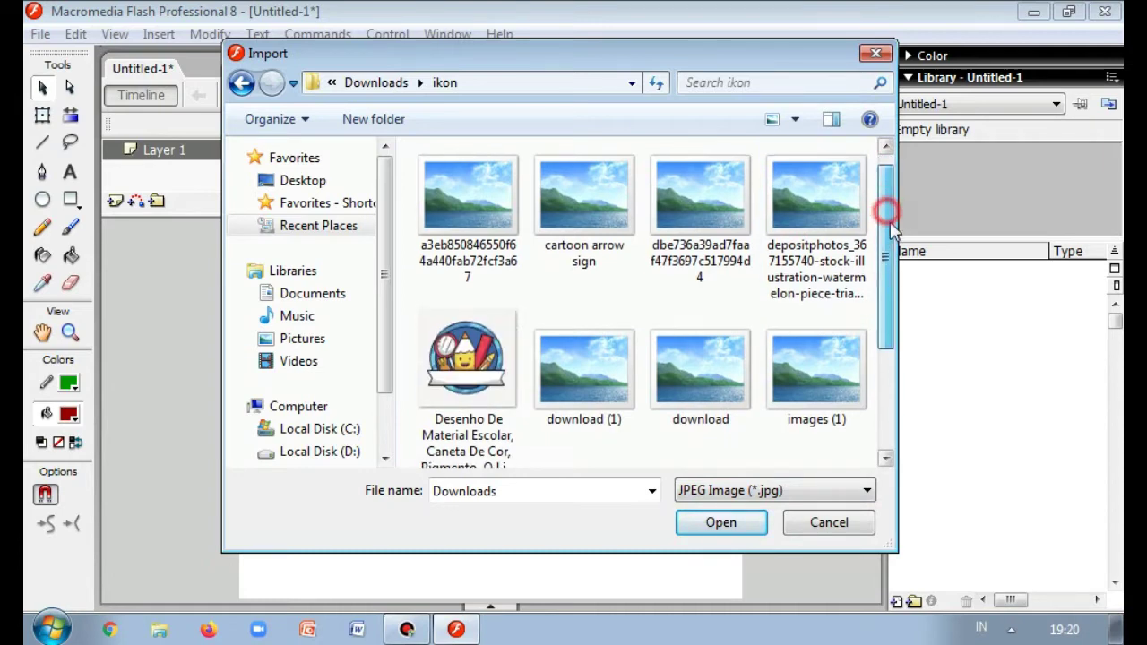
{"action": "left_click_drag", "start_coordinate": [886, 217], "coordinate": [867, 383]}
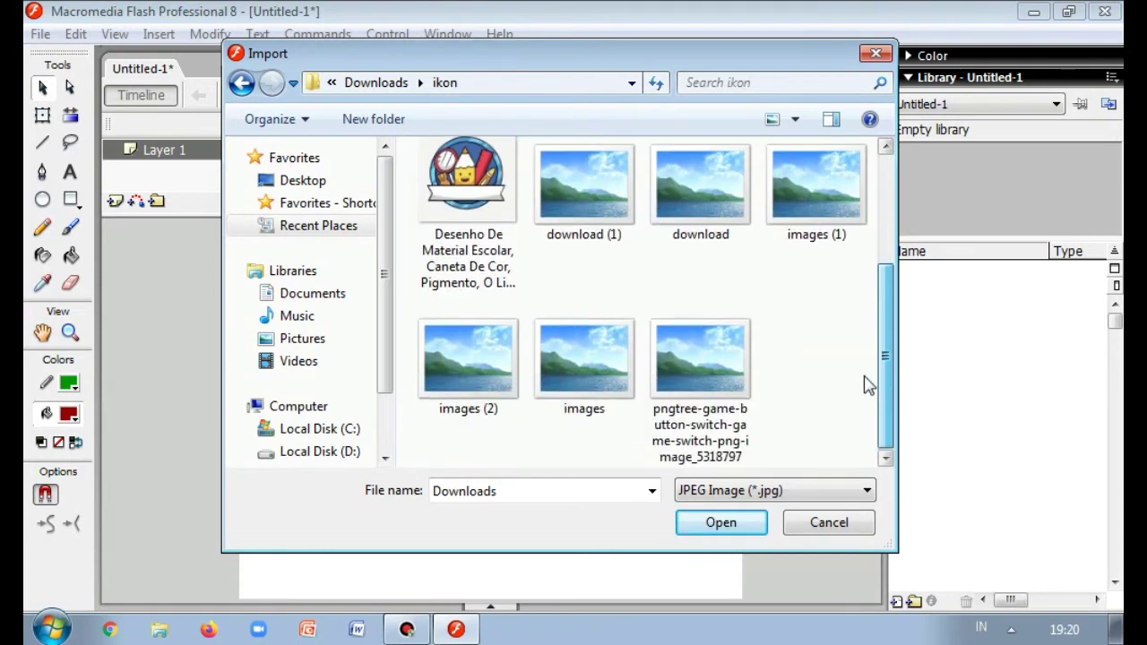
{"action": "left_click", "coordinate": [776, 491]}
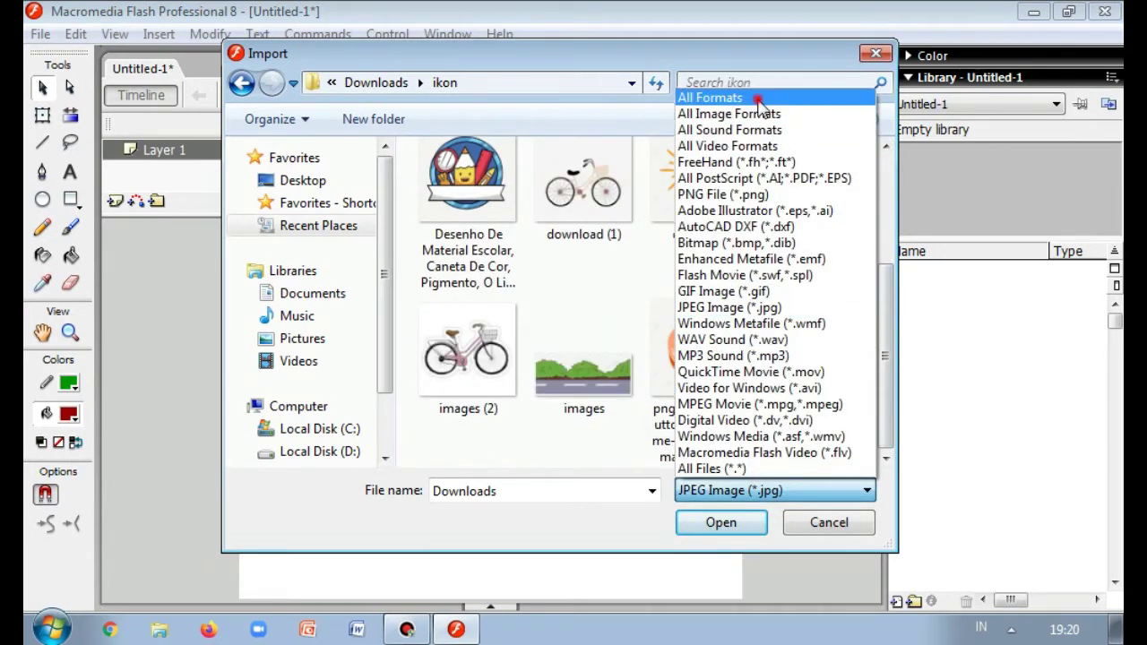
{"action": "left_click", "coordinate": [798, 98]}
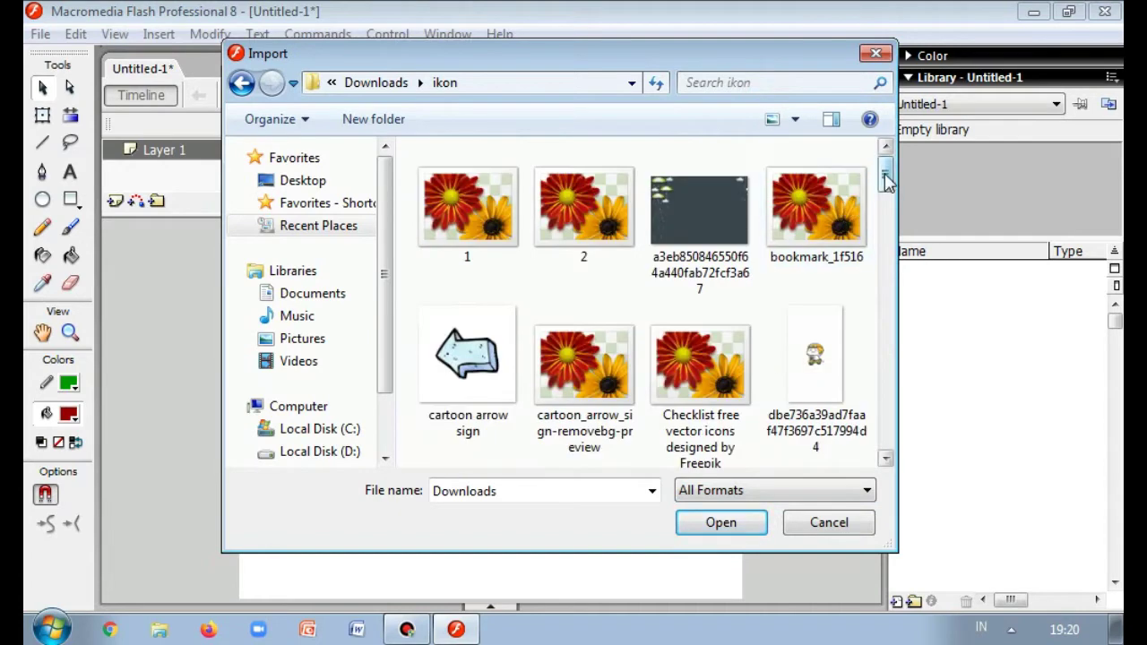
- Look through the ikon folder's images, return to Downloads, and import the Tumblr image onto the stage
{"action": "left_click_drag", "start_coordinate": [886, 179], "coordinate": [890, 347]}
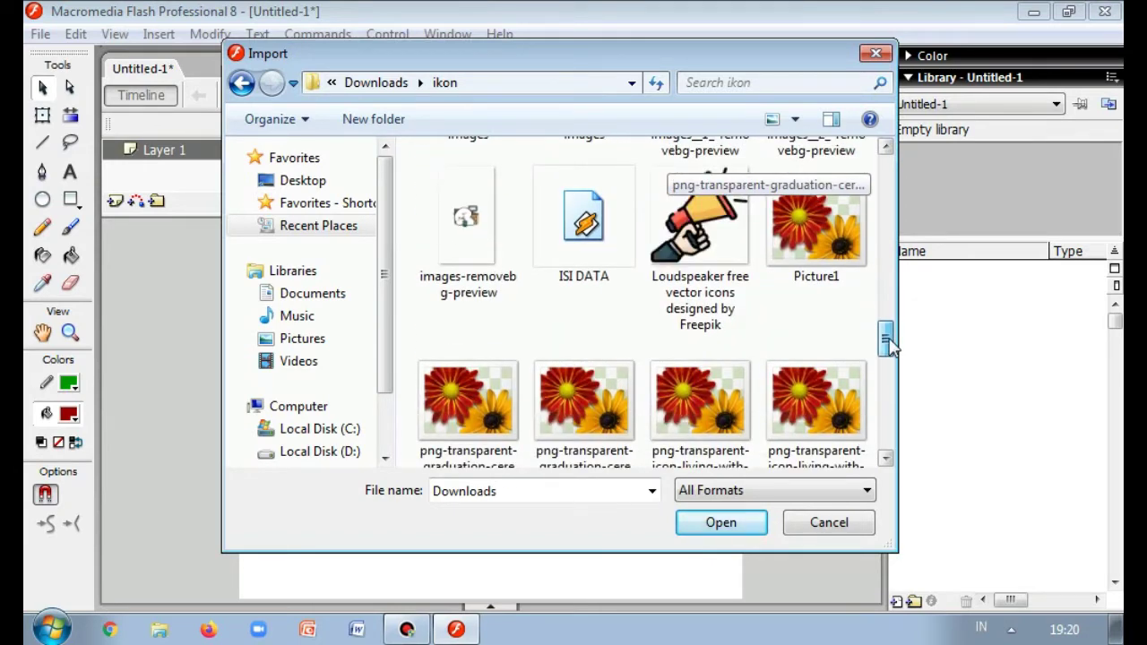
{"action": "left_click_drag", "start_coordinate": [889, 348], "coordinate": [874, 457]}
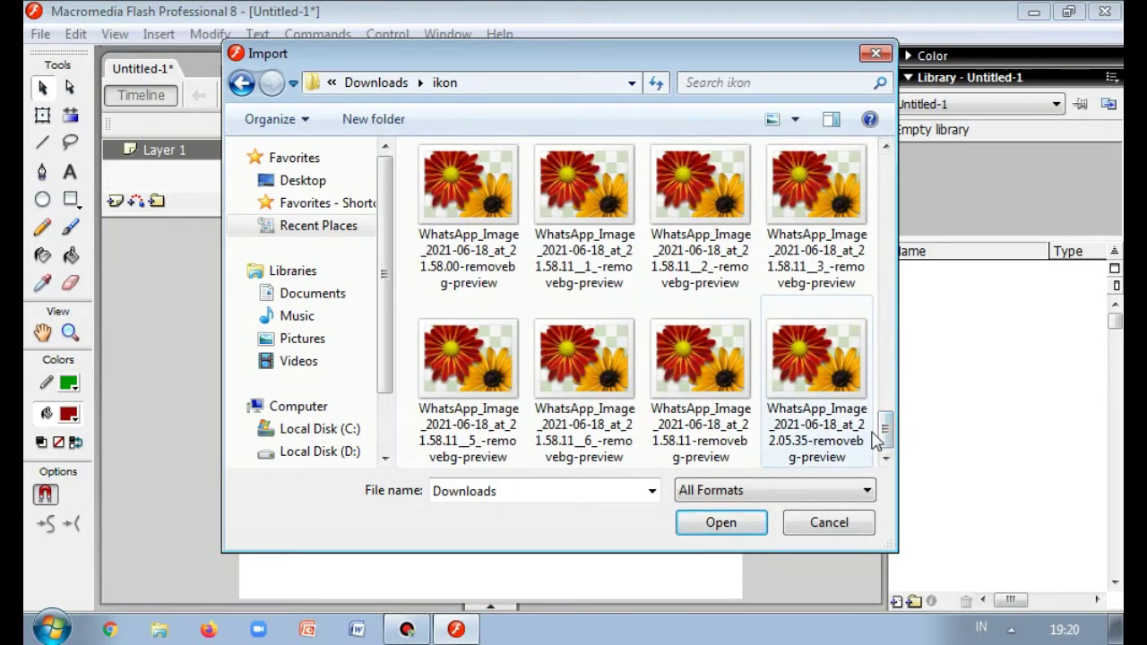
{"action": "left_click_drag", "start_coordinate": [888, 434], "coordinate": [914, 380]}
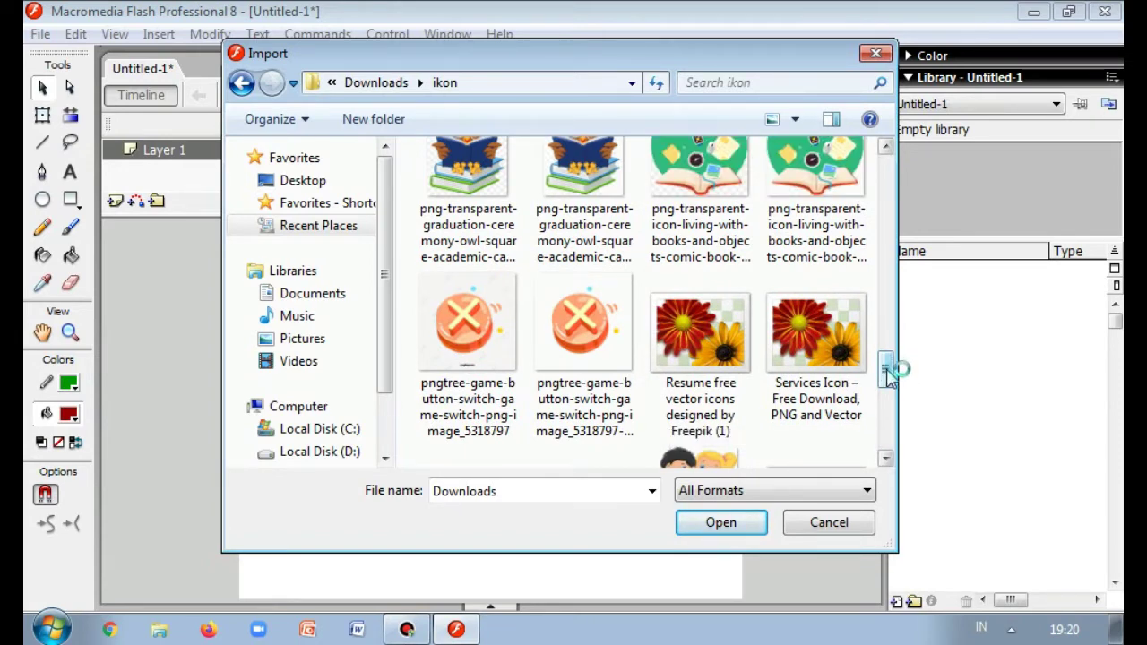
{"action": "left_click_drag", "start_coordinate": [887, 372], "coordinate": [890, 182]}
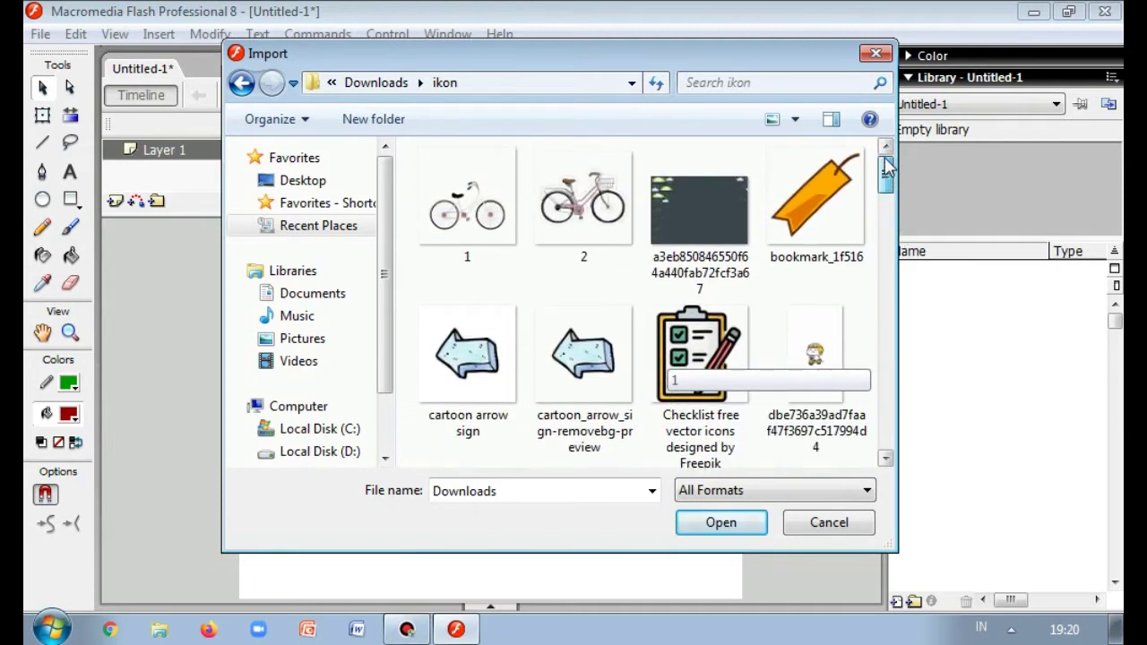
{"action": "left_click", "coordinate": [241, 82]}
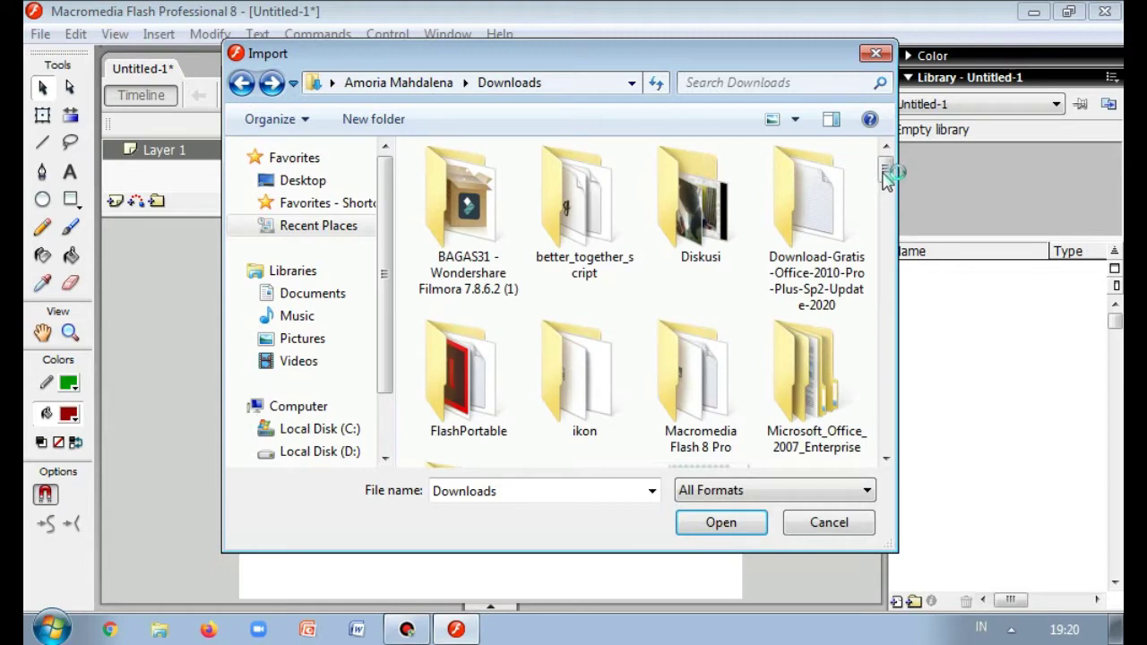
{"action": "left_click_drag", "start_coordinate": [885, 177], "coordinate": [884, 444]}
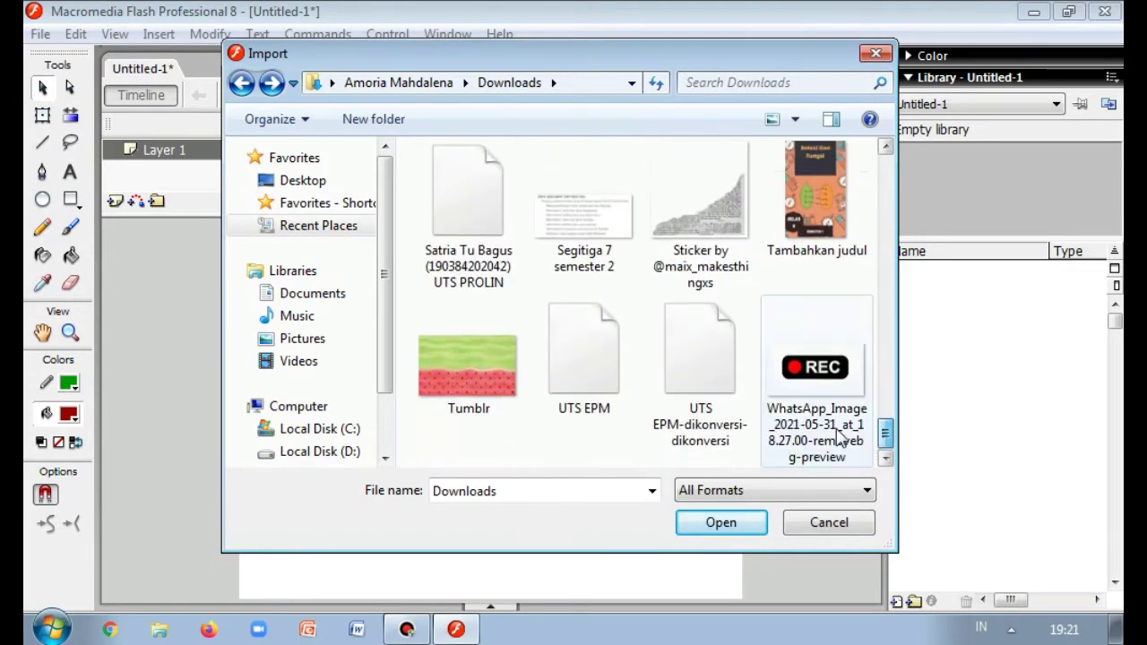
{"action": "left_click", "coordinate": [491, 392]}
{"action": "left_click", "coordinate": [719, 522]}
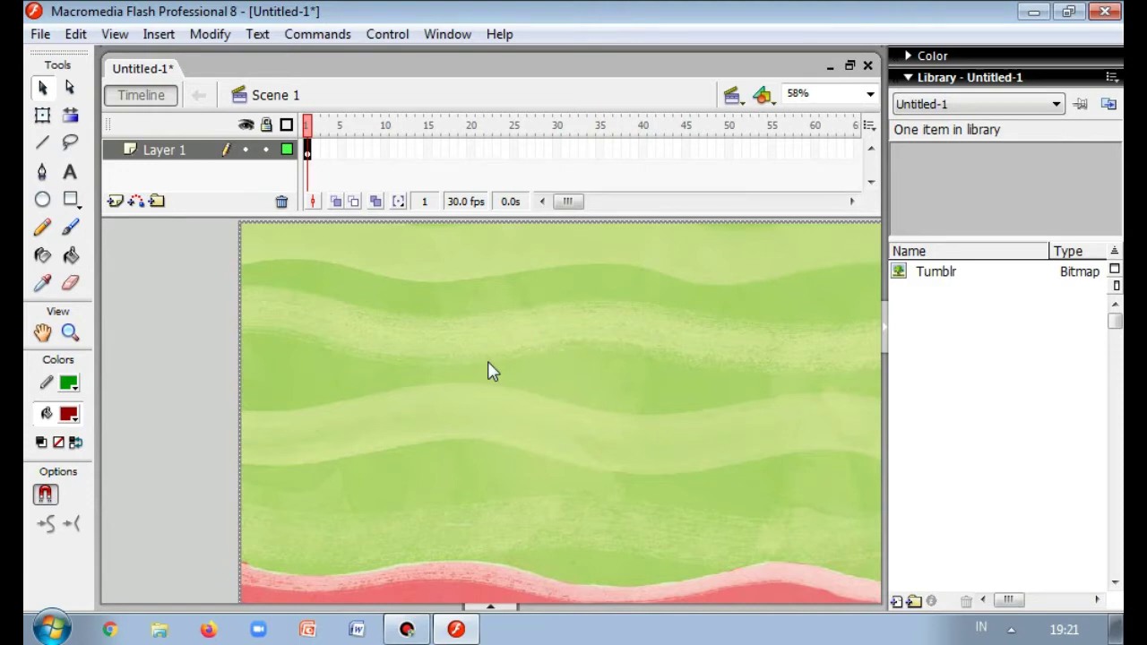
- Select the Tumblr bitmap on the stage and set its width to 800 and its X position to 600
{"action": "left_click", "coordinate": [537, 352]}
{"action": "left_click", "coordinate": [492, 609]}
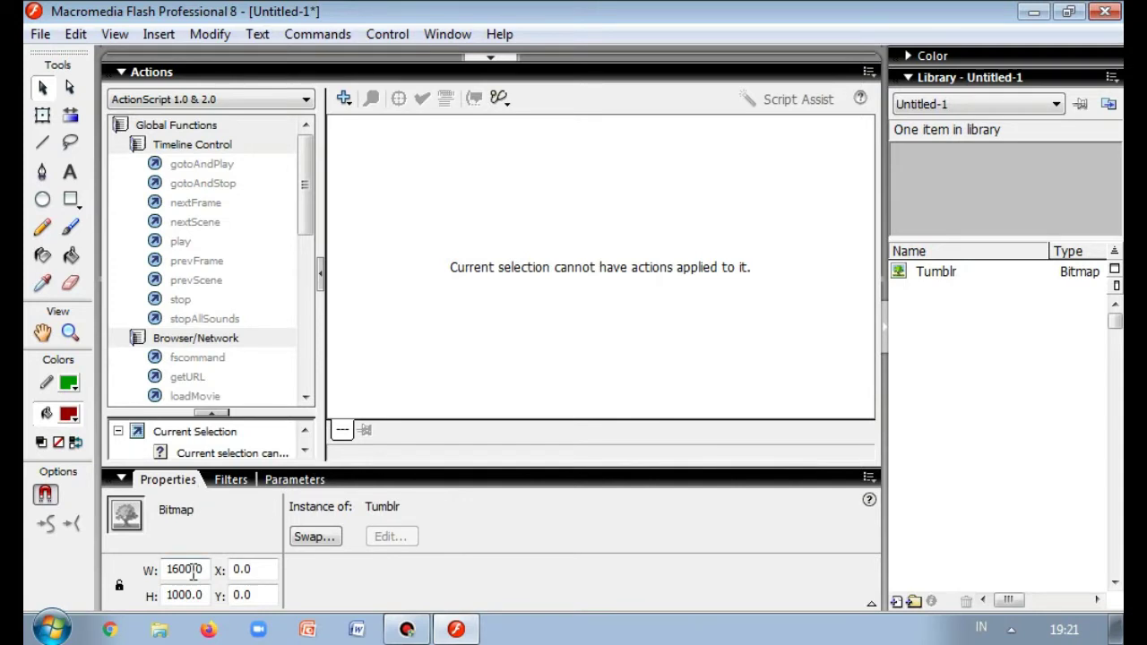
{"action": "left_click_drag", "start_coordinate": [206, 569], "coordinate": [148, 569]}
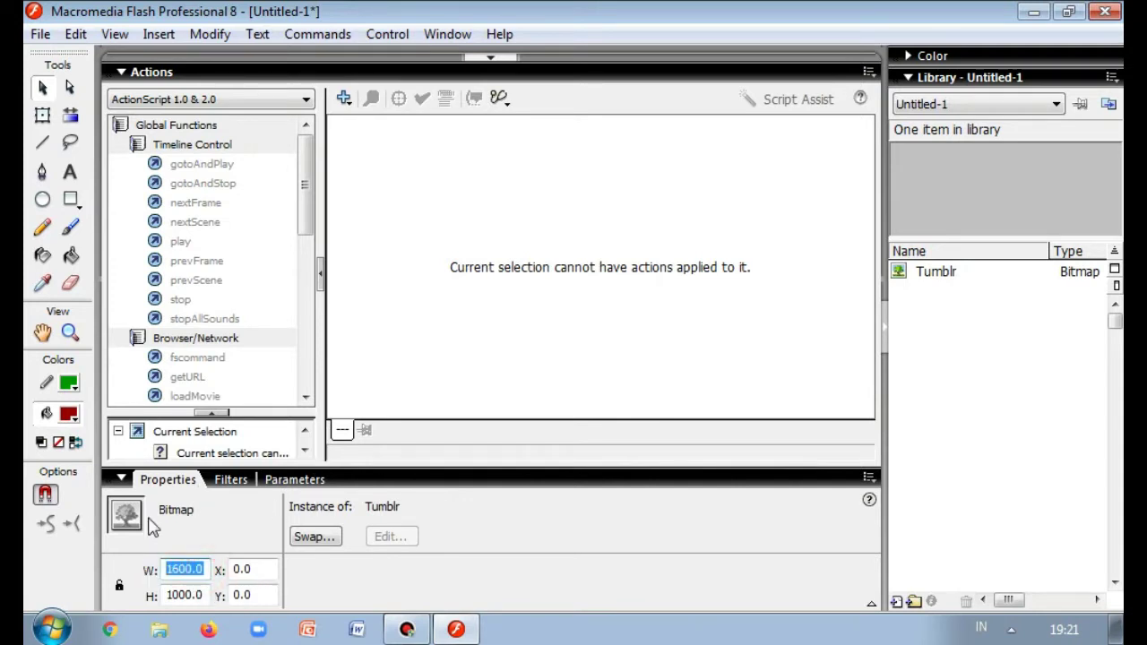
{"action": "type", "text": "800"}
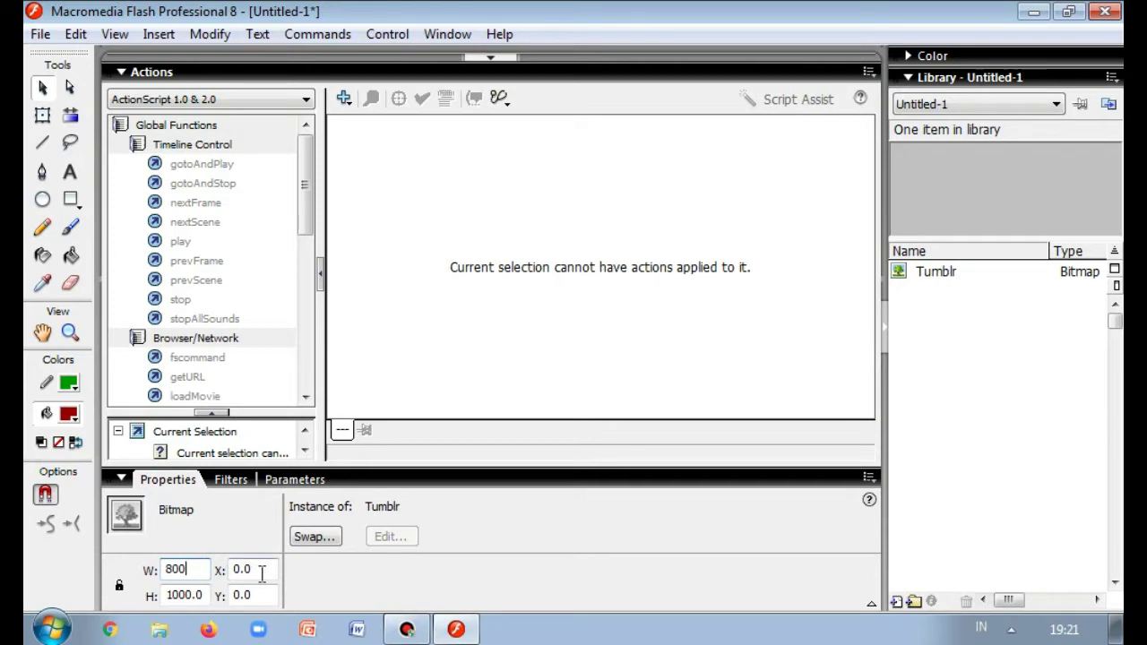
{"action": "key", "text": "Tab"}
{"action": "type", "text": "6"}
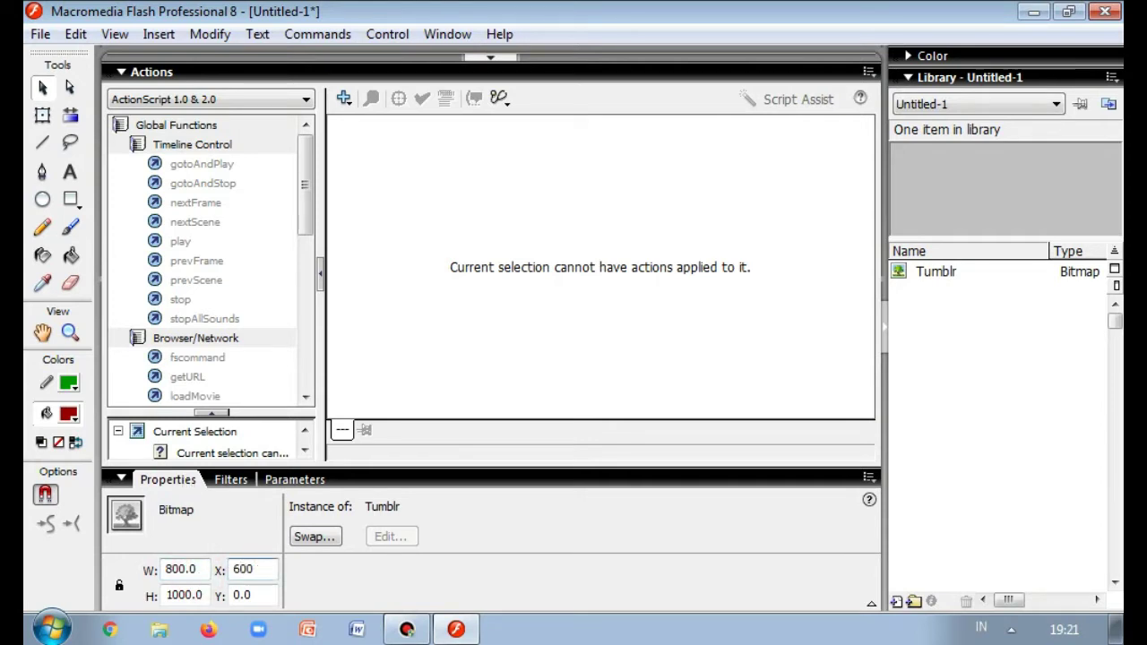
{"action": "left_click", "coordinate": [490, 56]}
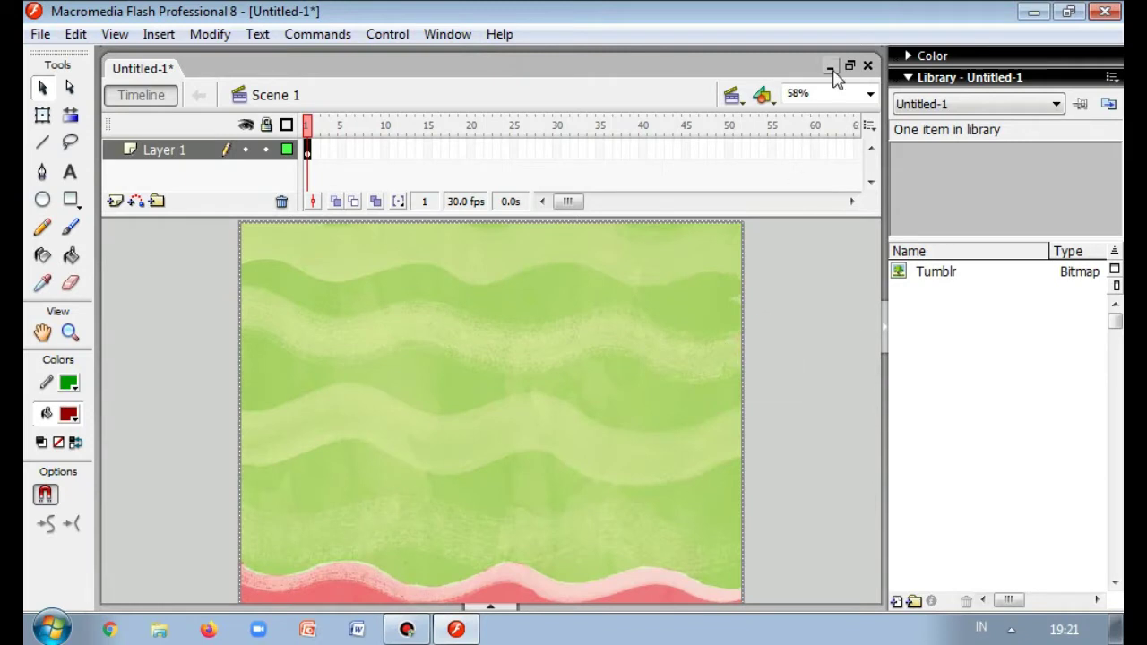
- Move the bitmap back over the stage's left edge and shift it up to bring its lower part into view
{"action": "left_click", "coordinate": [869, 94]}
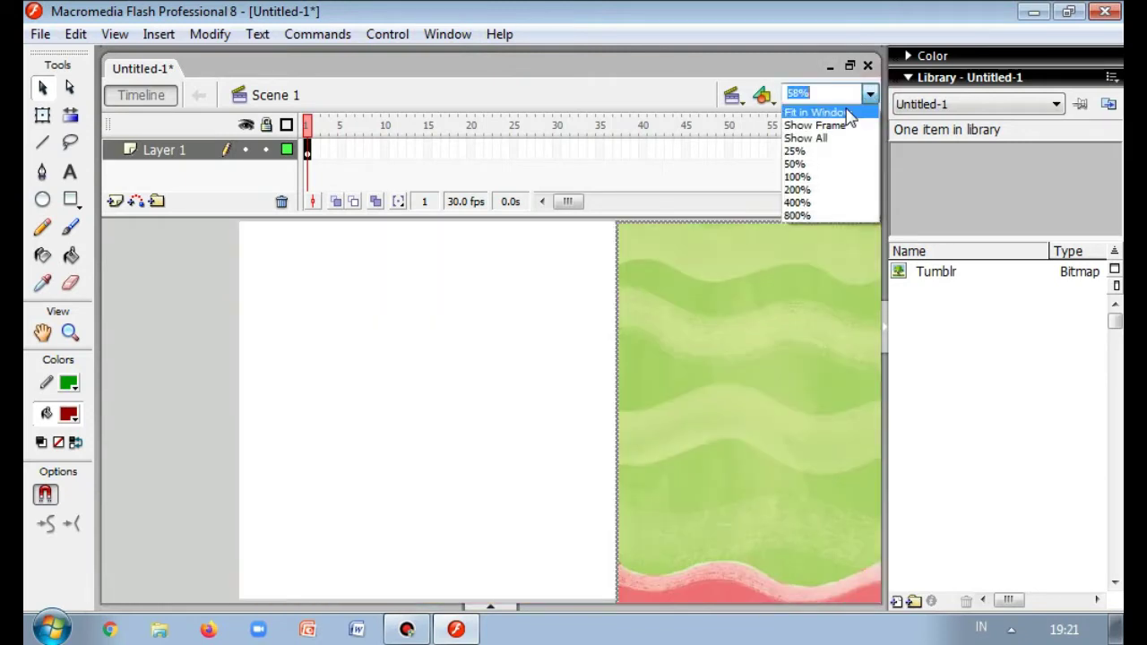
{"action": "left_click", "coordinate": [846, 112]}
{"action": "left_click_drag", "start_coordinate": [737, 353], "coordinate": [464, 367]}
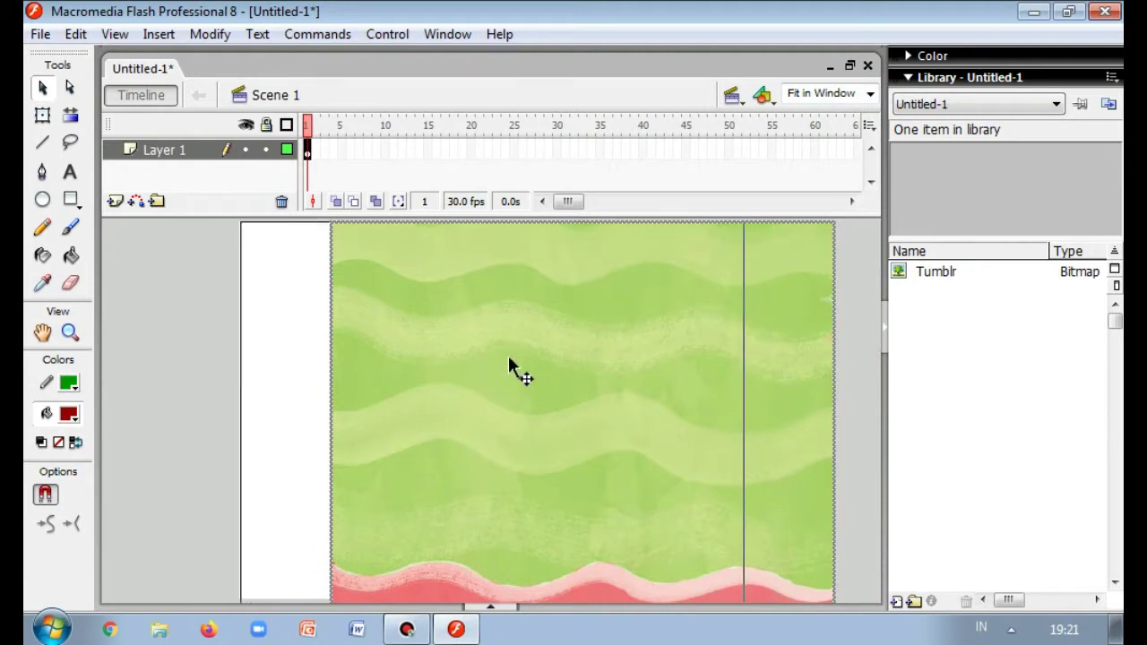
{"action": "key", "text": "ctrl+alt+1"}
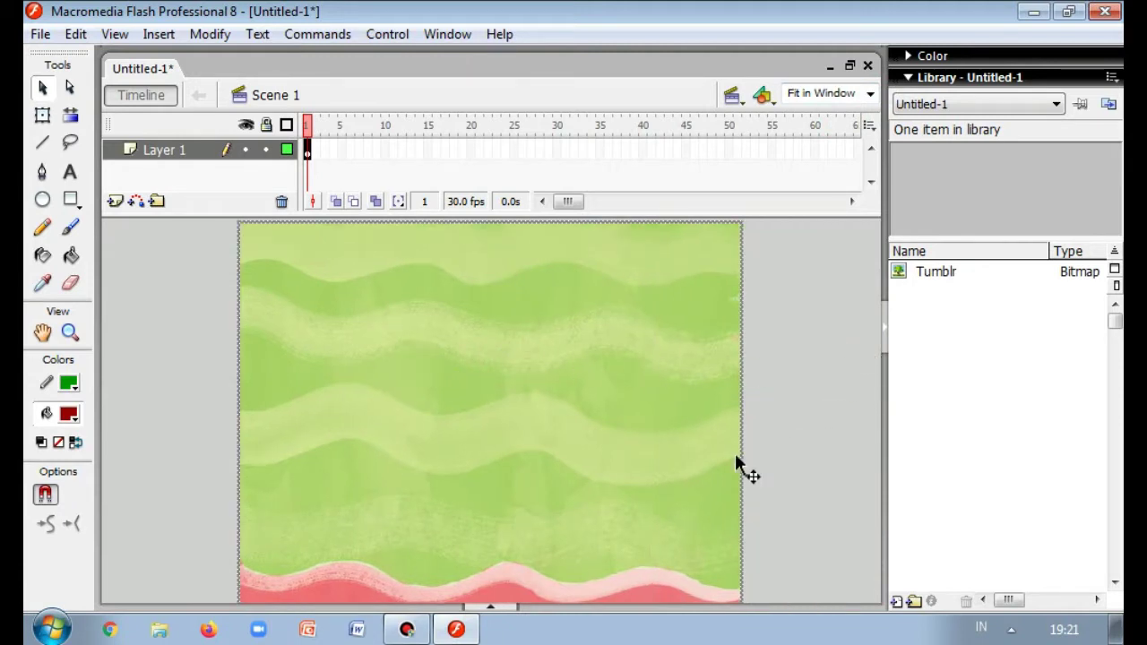
{"action": "left_click", "coordinate": [544, 537]}
{"action": "left_click_drag", "start_coordinate": [538, 453], "coordinate": [550, 341]}
{"action": "left_click_drag", "start_coordinate": [530, 409], "coordinate": [528, 371]}
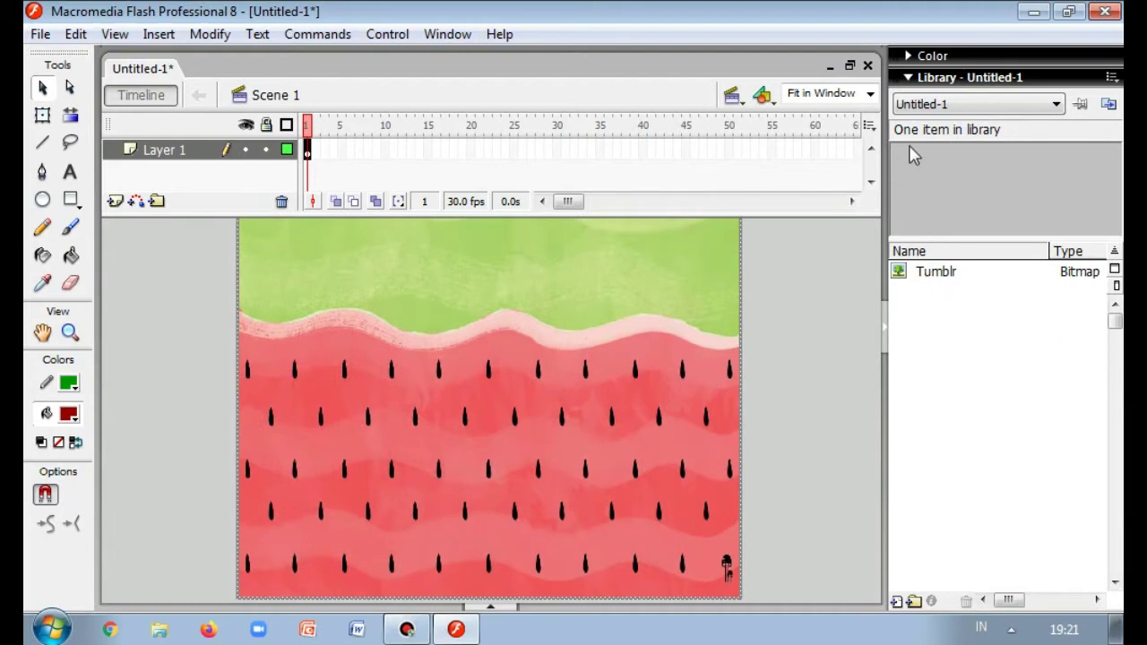
- Set the stage magnification to 50% and bring the bitmap's upper edge into view
{"action": "left_click", "coordinate": [869, 94]}
{"action": "left_click", "coordinate": [842, 107]}
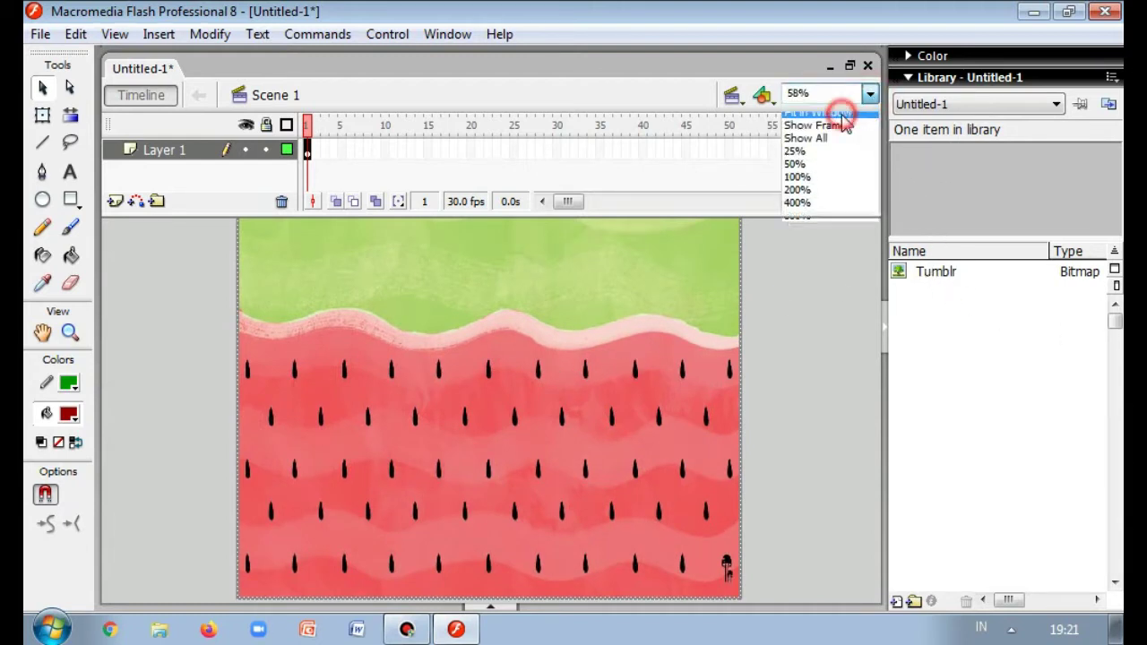
{"action": "left_click", "coordinate": [869, 93]}
{"action": "left_click", "coordinate": [840, 166]}
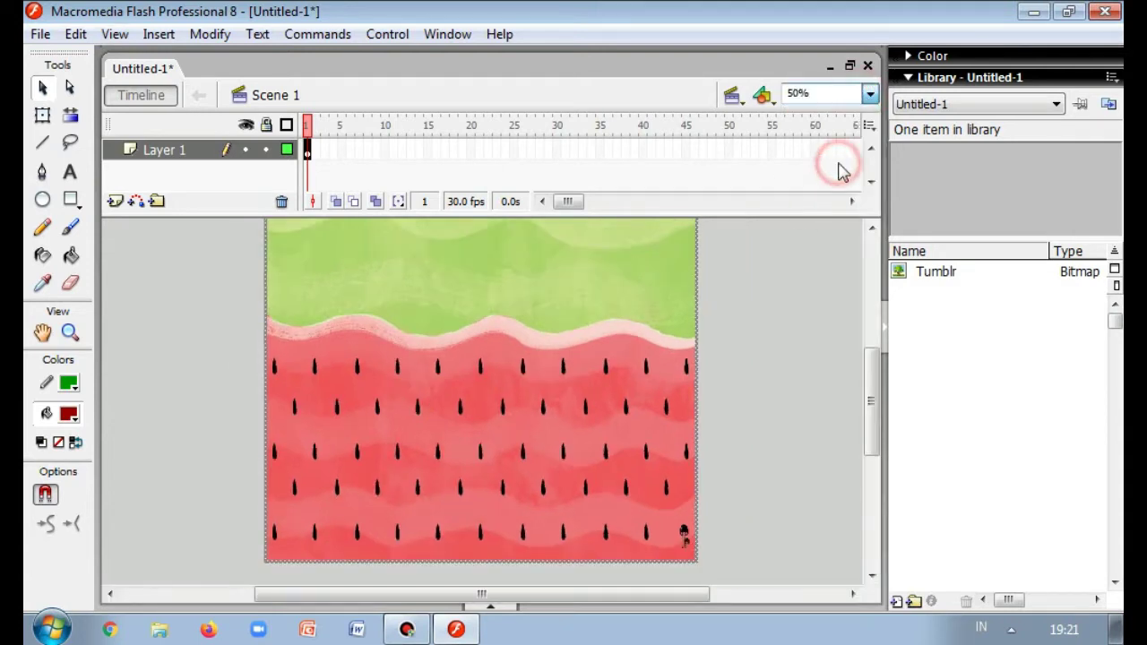
{"action": "left_click_drag", "start_coordinate": [876, 358], "coordinate": [877, 287]}
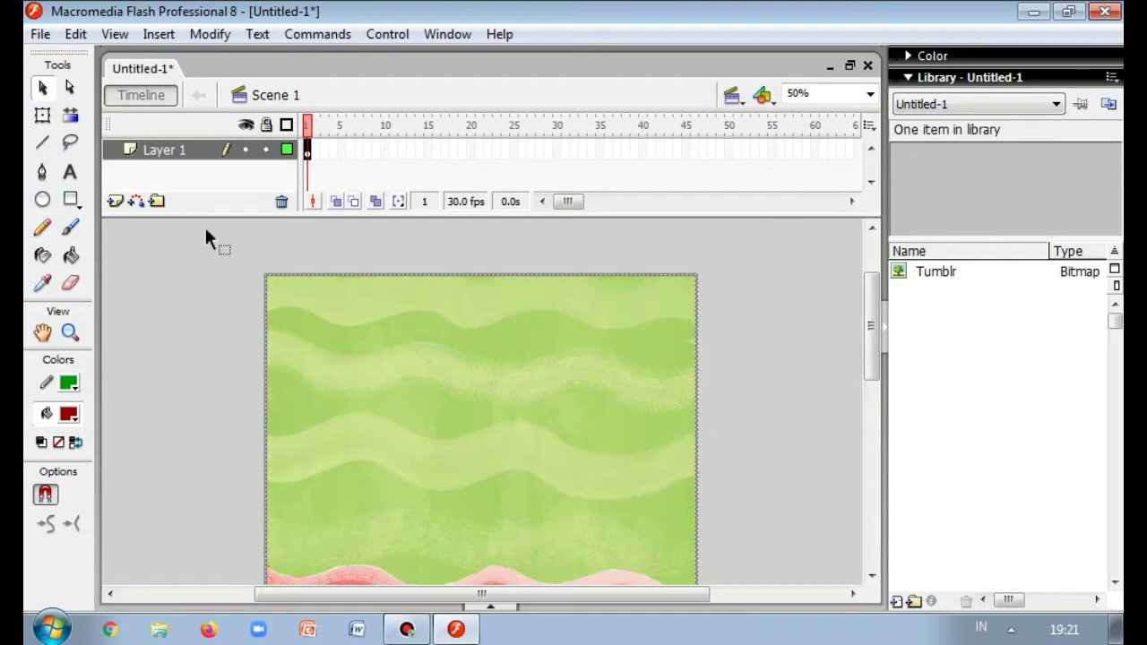
- Squash the bitmap vertically from its upper edge with Free Transform and undo the last height reduction
{"action": "left_click", "coordinate": [42, 115]}
{"action": "left_click", "coordinate": [454, 284]}
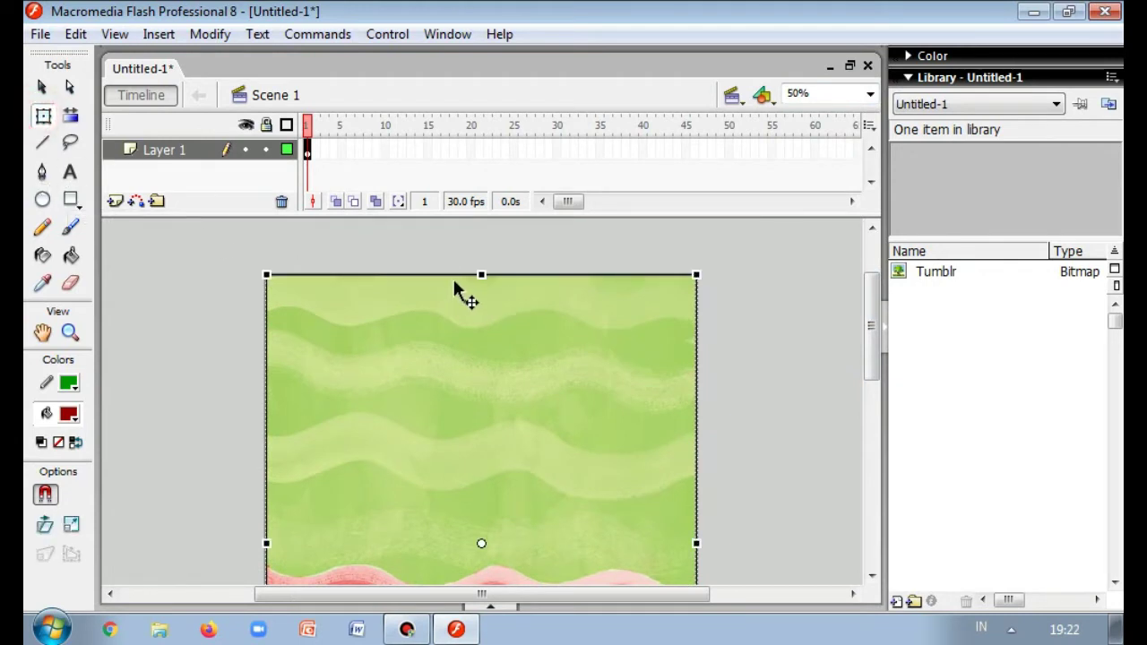
{"action": "left_click_drag", "start_coordinate": [481, 273], "coordinate": [481, 441]}
{"action": "left_click_drag", "start_coordinate": [874, 344], "coordinate": [883, 404]}
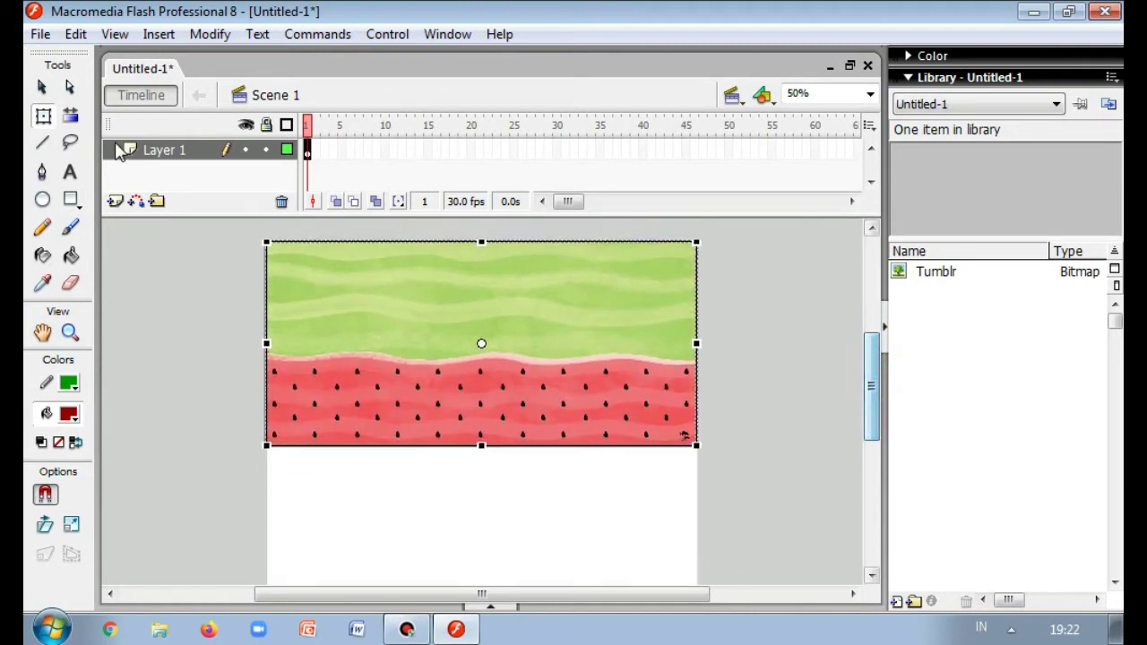
{"action": "key", "text": "ctrl+z"}
{"action": "key", "text": "ctrl+z"}
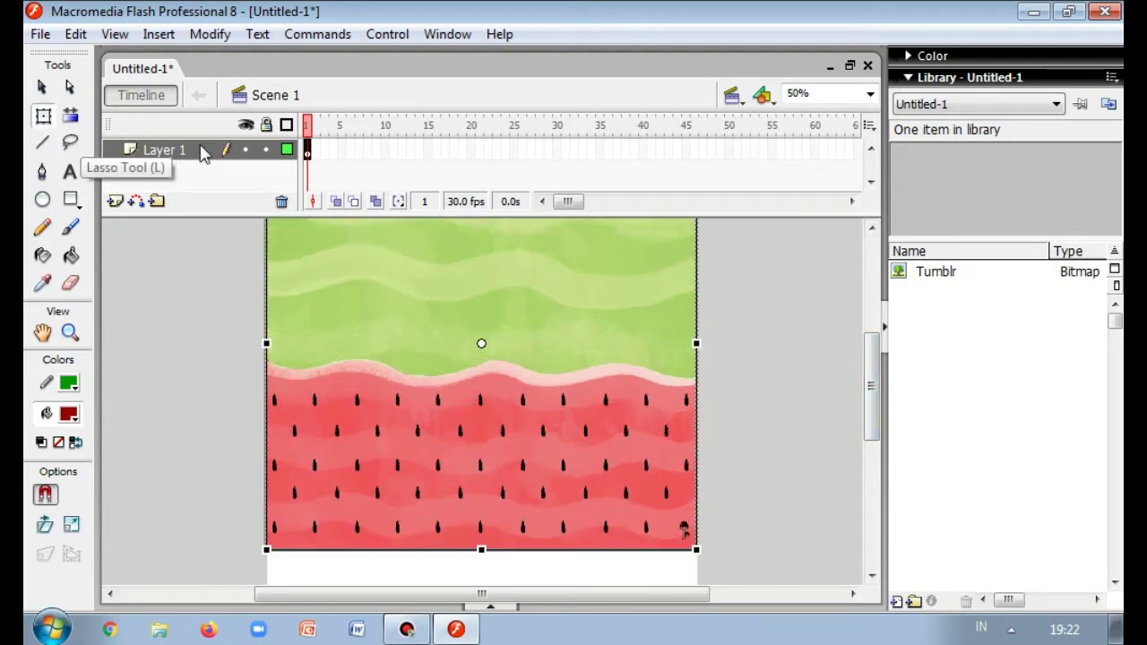
- Try to move the bitmap down towards the stage's lower edge and undo the move
{"action": "left_click_drag", "start_coordinate": [871, 385], "coordinate": [870, 405]}
{"action": "left_click", "coordinate": [474, 376]}
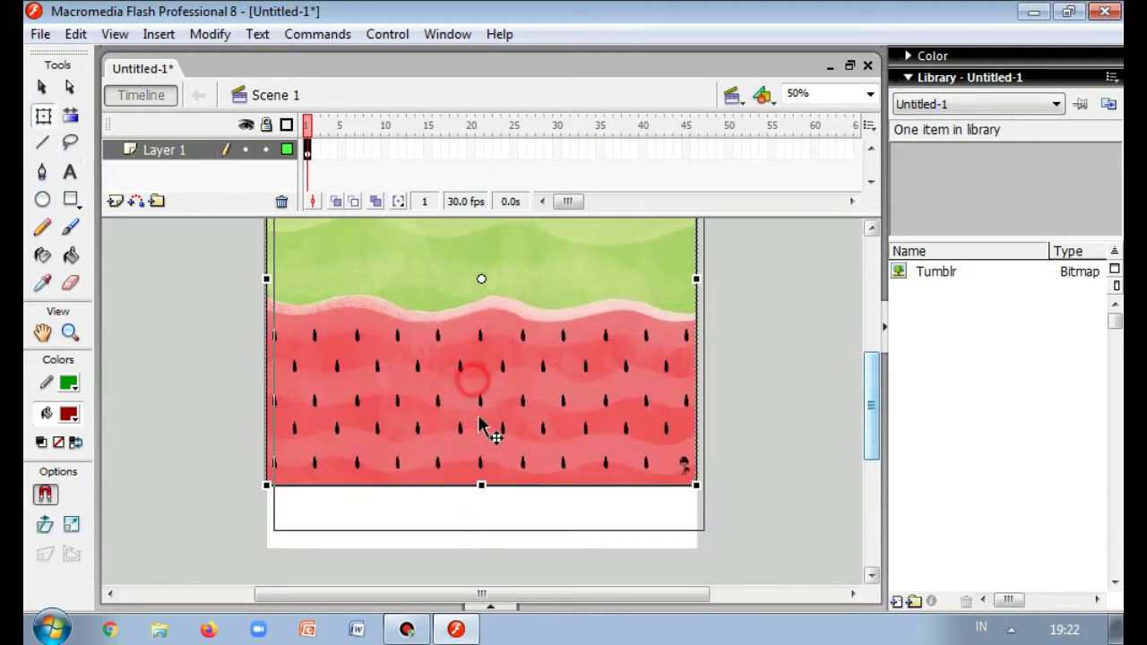
{"action": "left_click_drag", "start_coordinate": [468, 436], "coordinate": [472, 439]}
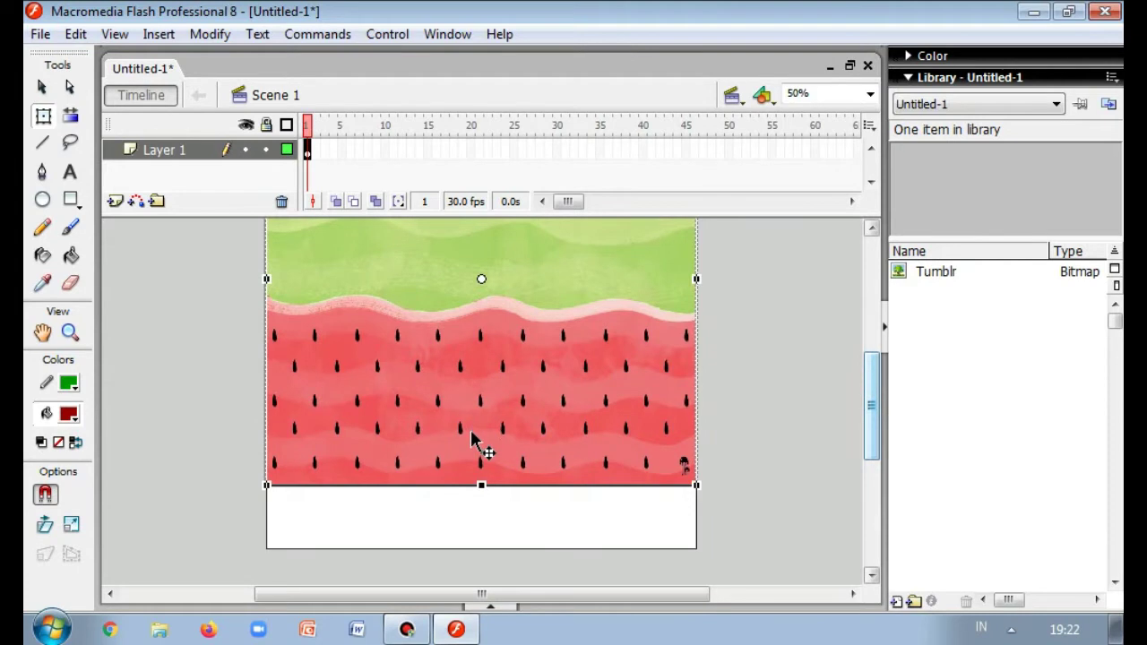
{"action": "key", "text": "ctrl+z"}
- Reduce the bitmap's height slightly from its upper edge and move it down to the stage's lower edge
{"action": "left_click_drag", "start_coordinate": [870, 416], "coordinate": [870, 359]}
{"action": "left_click_drag", "start_coordinate": [480, 310], "coordinate": [481, 328]}
{"action": "left_click_drag", "start_coordinate": [875, 380], "coordinate": [877, 438]}
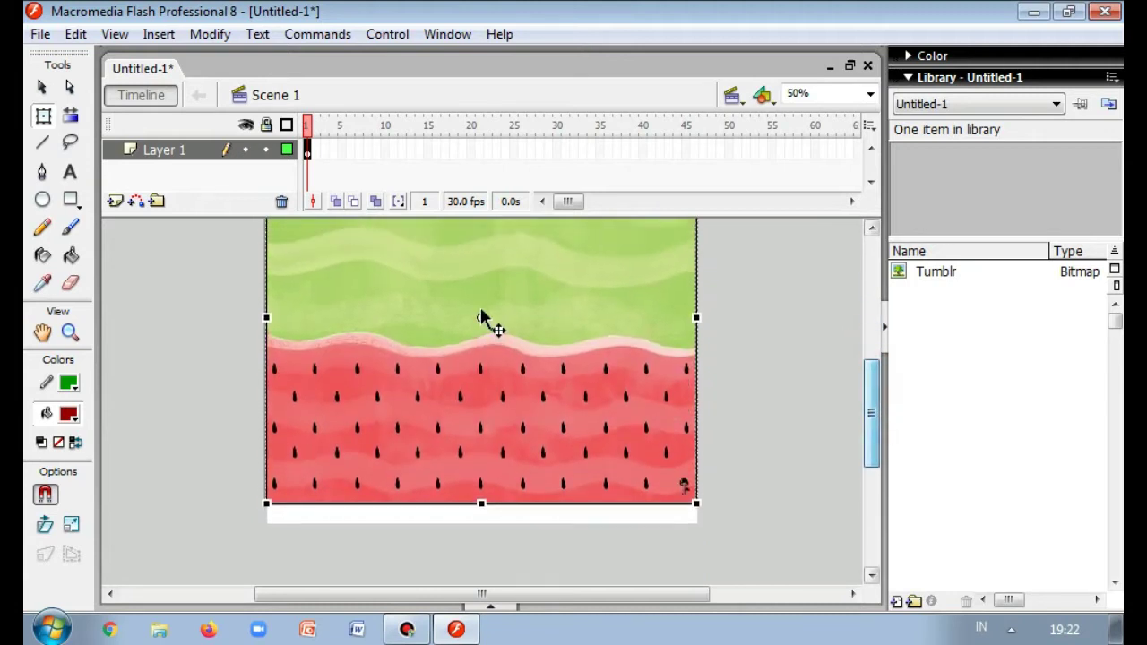
{"action": "left_click", "coordinate": [513, 317]}
{"action": "left_click_drag", "start_coordinate": [517, 327], "coordinate": [516, 337]}
{"action": "left_click_drag", "start_coordinate": [874, 376], "coordinate": [871, 379]}
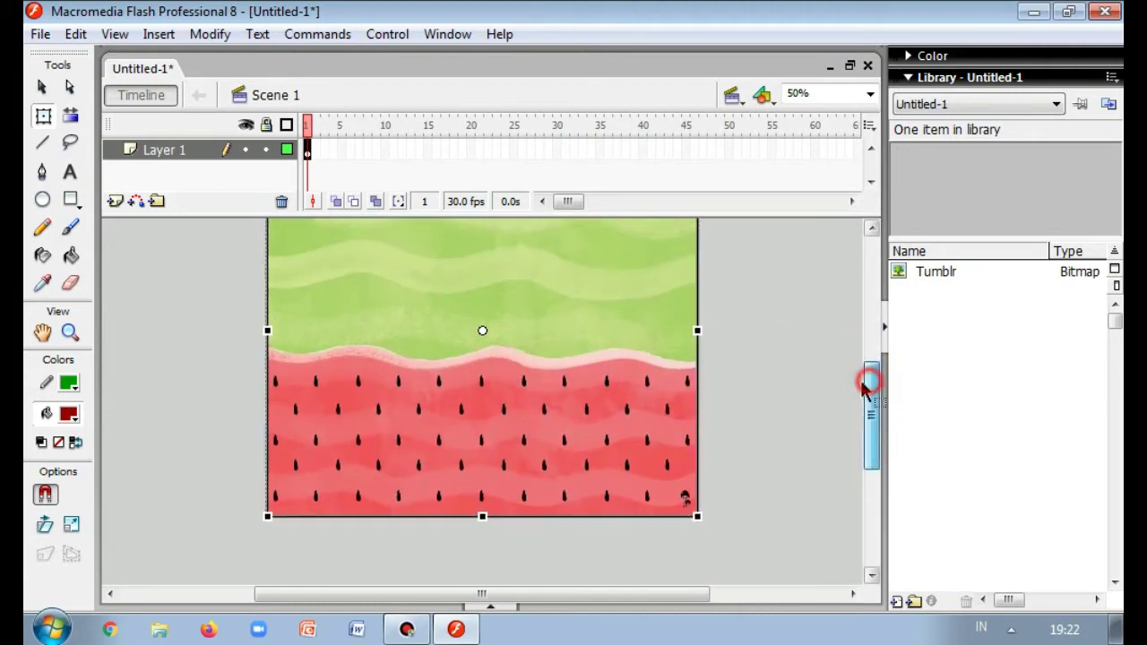
{"action": "left_click", "coordinate": [758, 389]}
- Resize the bitmap vertically to about 608 px and align its upper and lower edges with the stage
{"action": "left_click_drag", "start_coordinate": [873, 430], "coordinate": [882, 389]}
{"action": "left_click", "coordinate": [643, 354]}
{"action": "left_click_drag", "start_coordinate": [482, 278], "coordinate": [575, 359]}
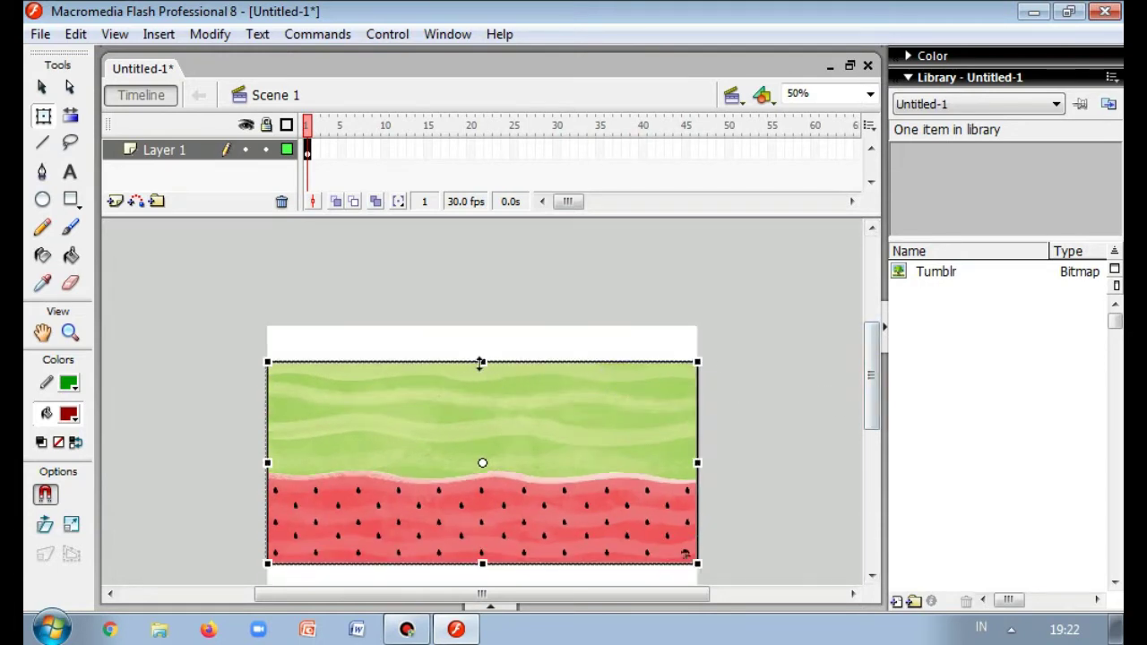
{"action": "left_click_drag", "start_coordinate": [481, 363], "coordinate": [480, 326]}
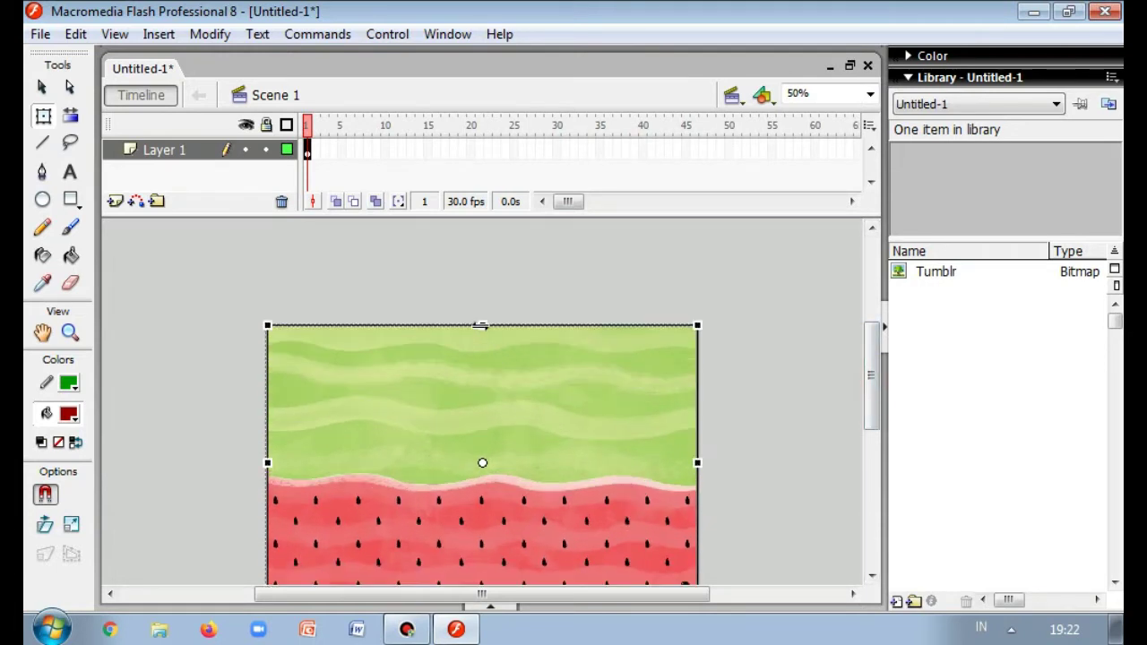
{"action": "left_click_drag", "start_coordinate": [875, 395], "coordinate": [875, 444]}
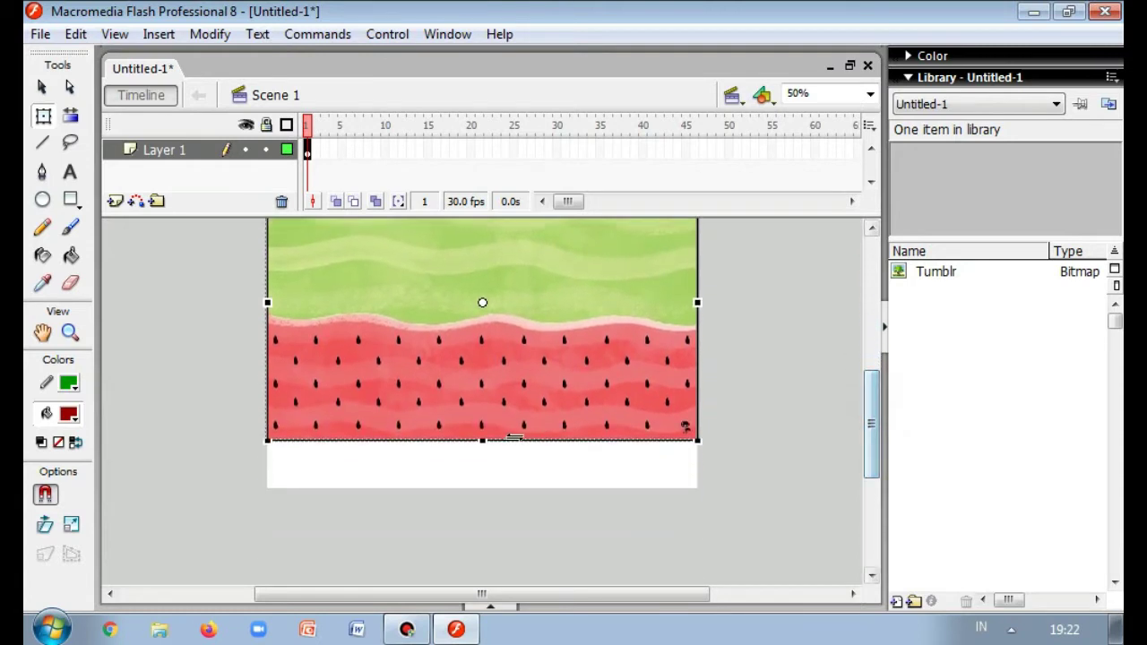
{"action": "left_click_drag", "start_coordinate": [482, 440], "coordinate": [491, 481]}
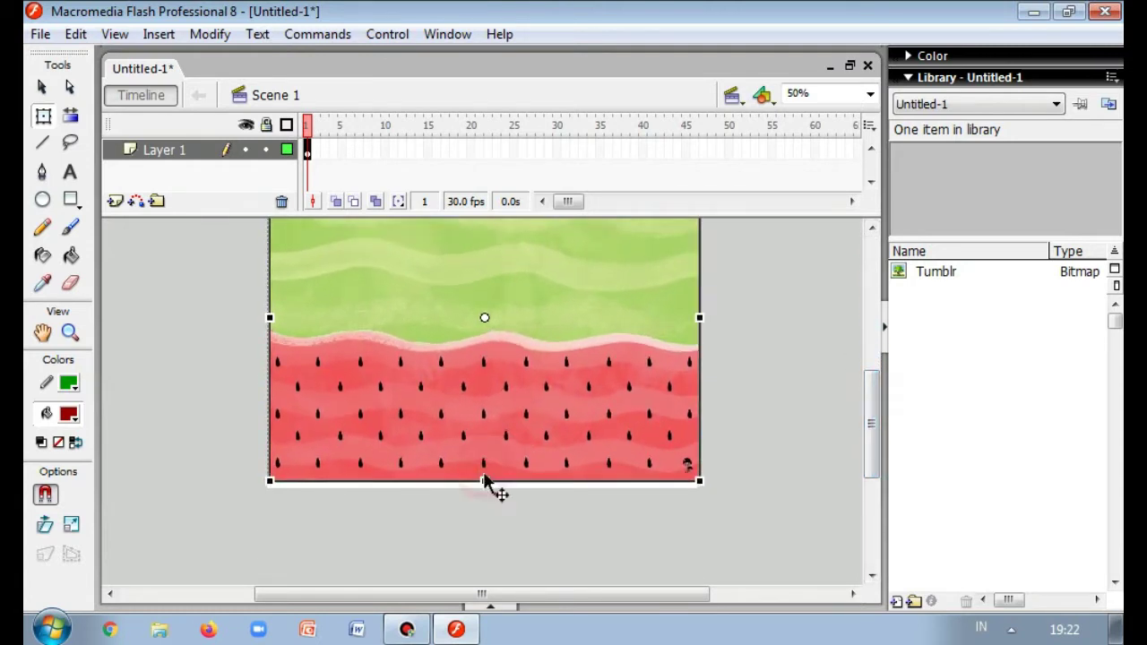
{"action": "left_click_drag", "start_coordinate": [505, 417], "coordinate": [502, 422]}
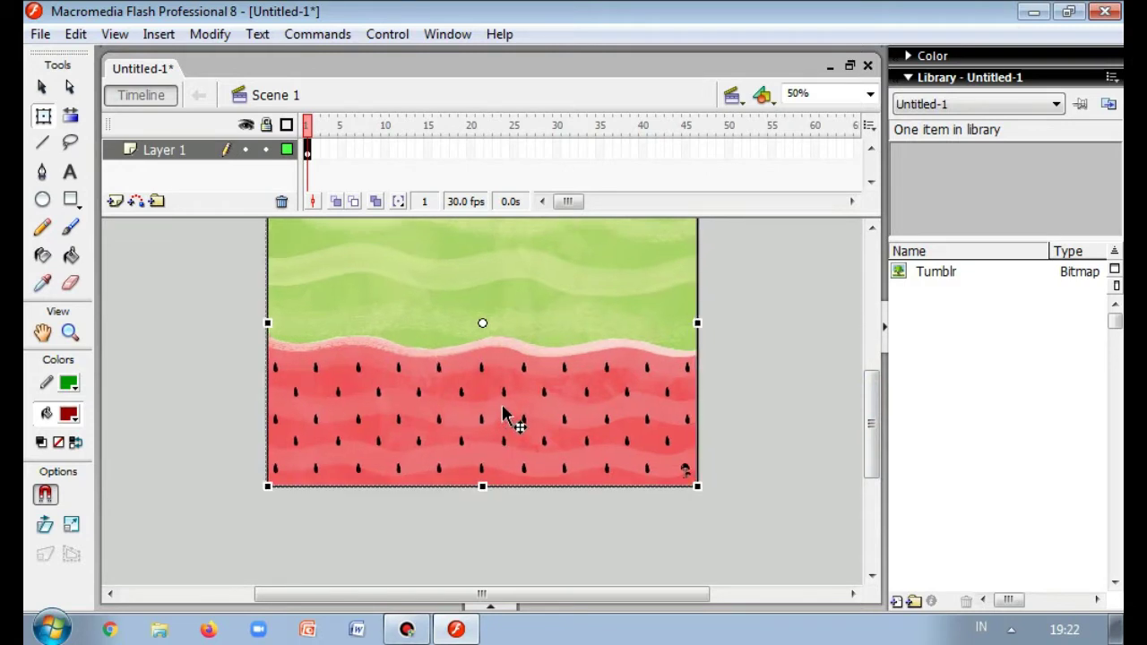
- Change the resized bitmap's X position to 600 and return to the stage
{"action": "left_click", "coordinate": [490, 607]}
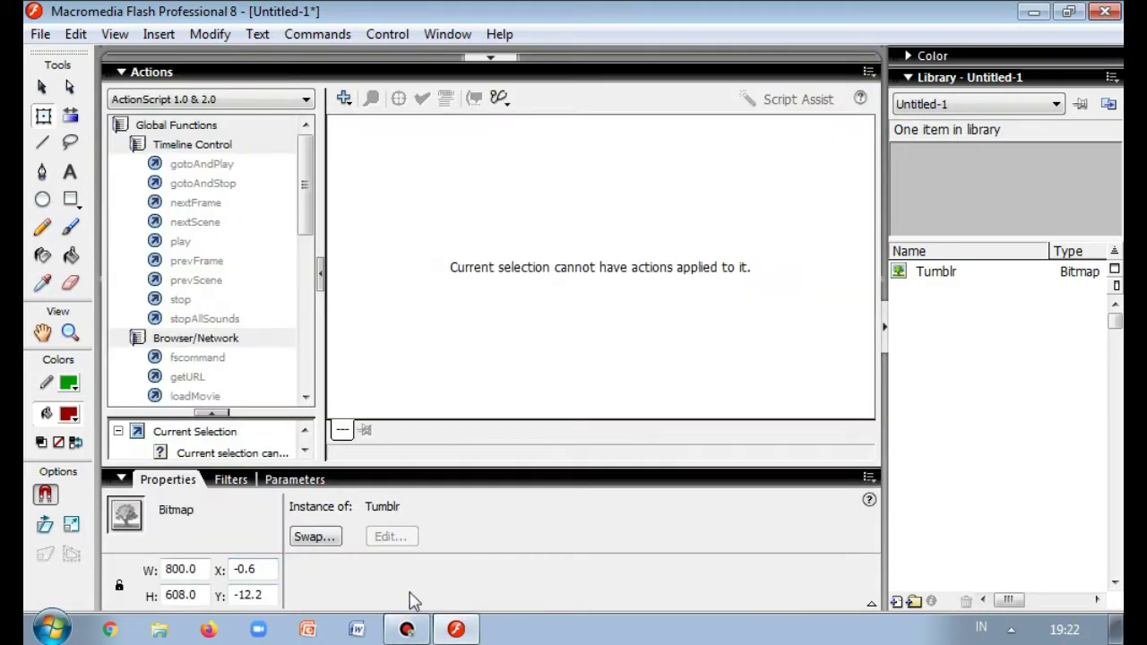
{"action": "left_click", "coordinate": [273, 570]}
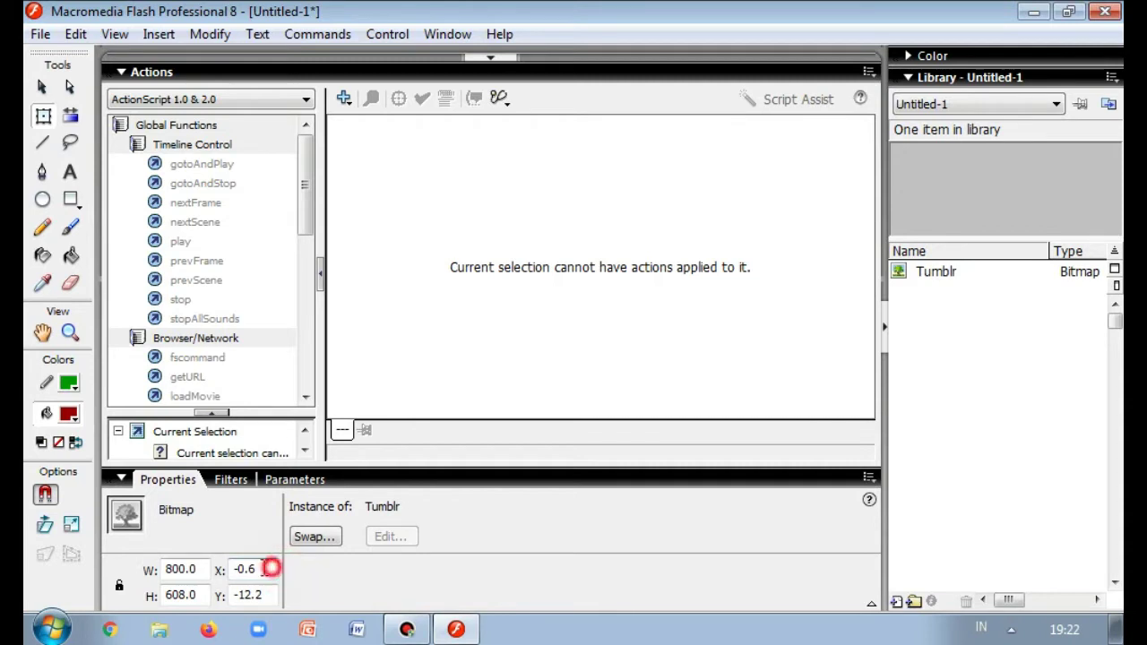
{"action": "key", "text": "Return"}
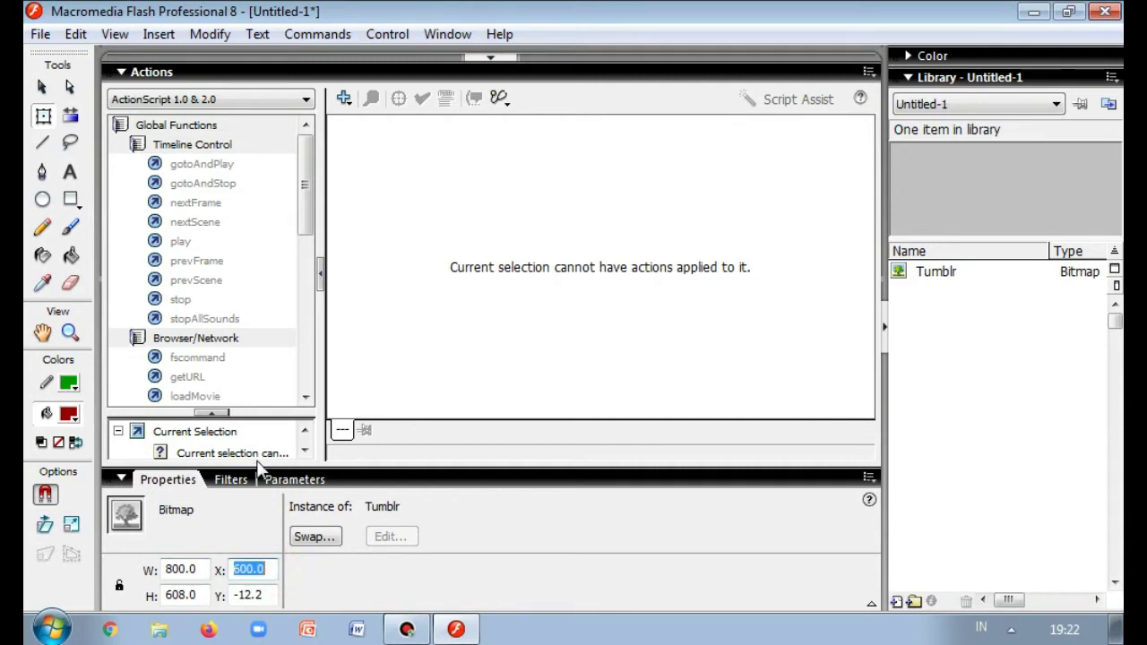
{"action": "left_click", "coordinate": [490, 59]}
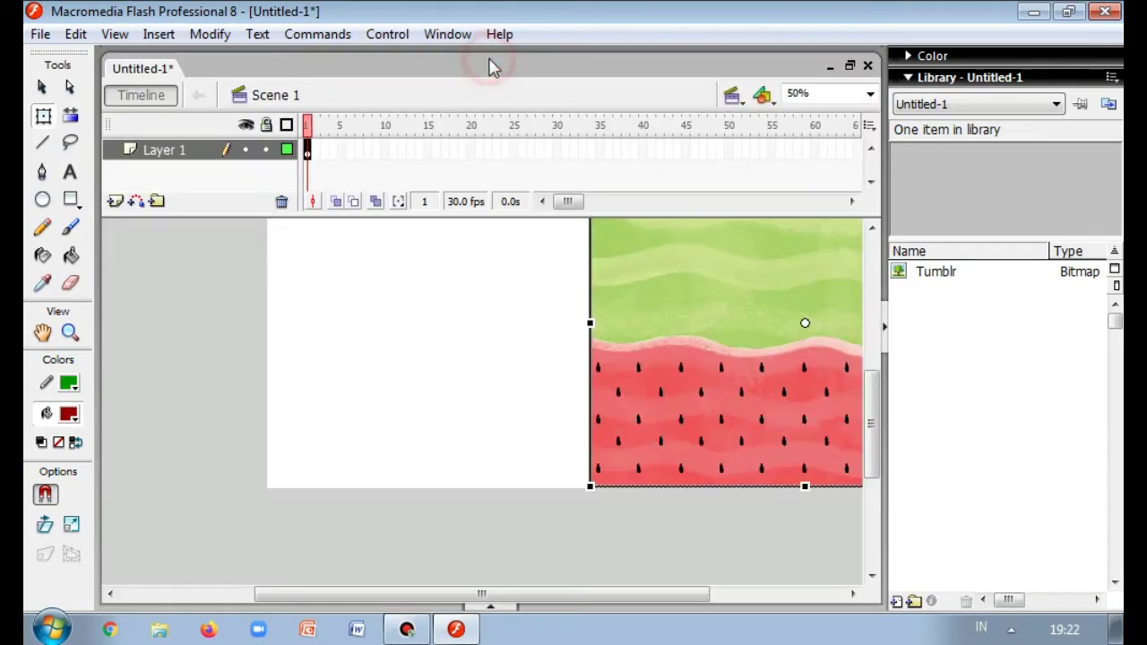
- Move the bitmap back to cover the stage, aligned with its side and lower edges, and deselect it
{"action": "left_click_drag", "start_coordinate": [775, 340], "coordinate": [448, 344]}
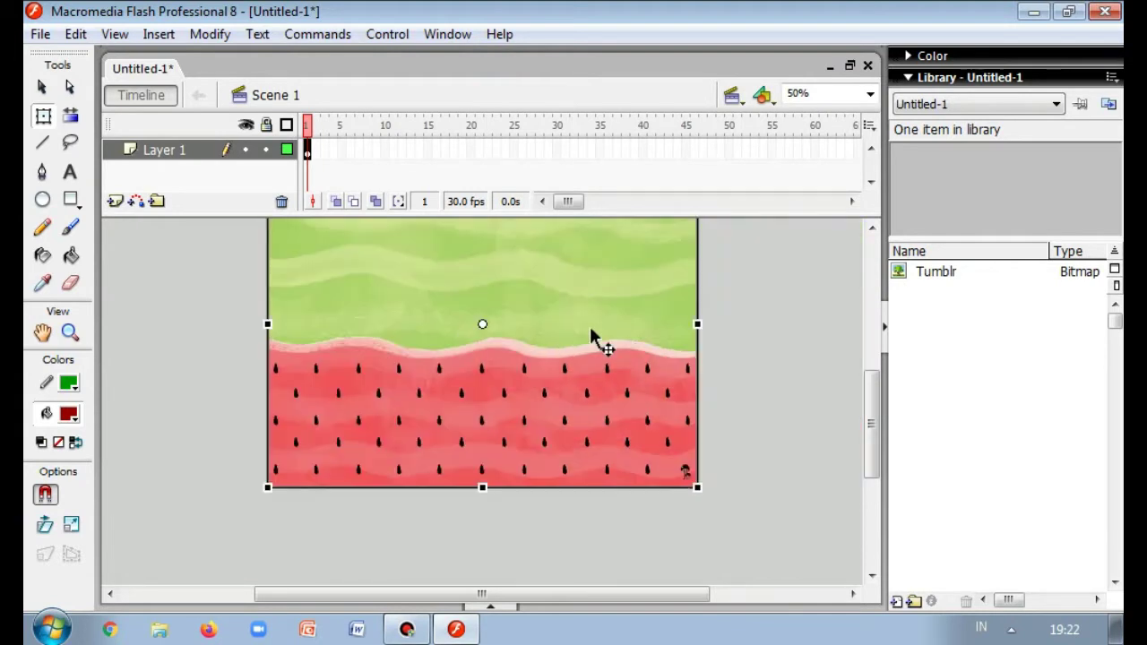
{"action": "mouse_move", "coordinate": [871, 394]}
{"action": "left_mouse_down"}
{"action": "mouse_move", "coordinate": [873, 328]}
{"action": "mouse_move", "coordinate": [874, 389]}
{"action": "left_mouse_up"}
{"action": "left_click", "coordinate": [784, 372]}
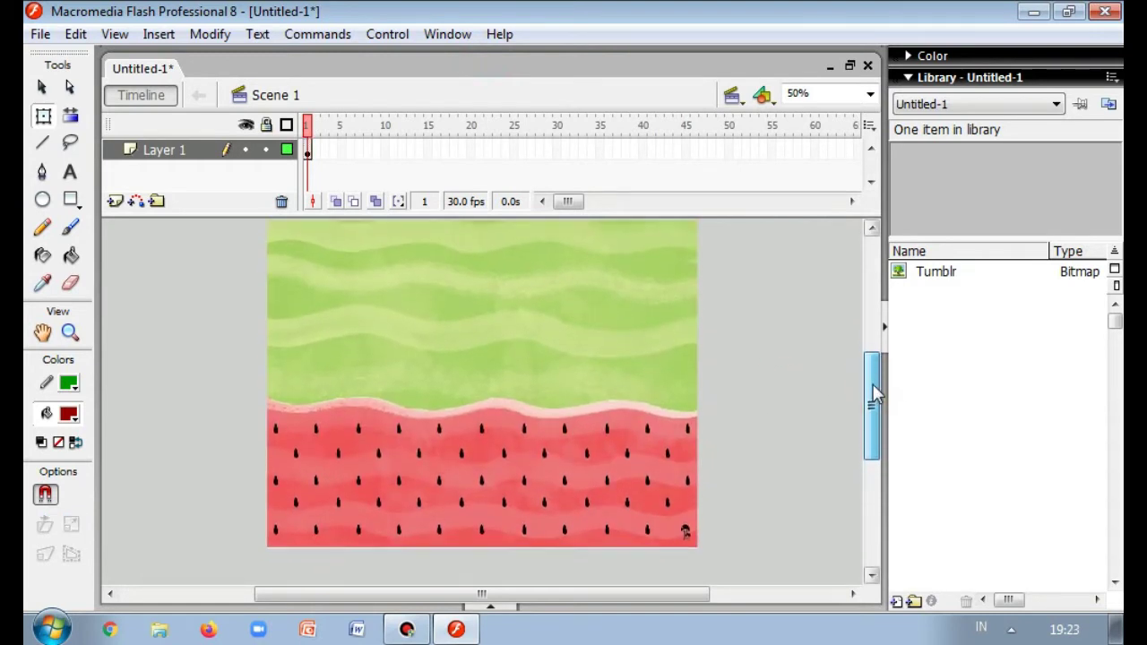
- Rename Layer 1 as Background
{"action": "double_click", "coordinate": [170, 148]}
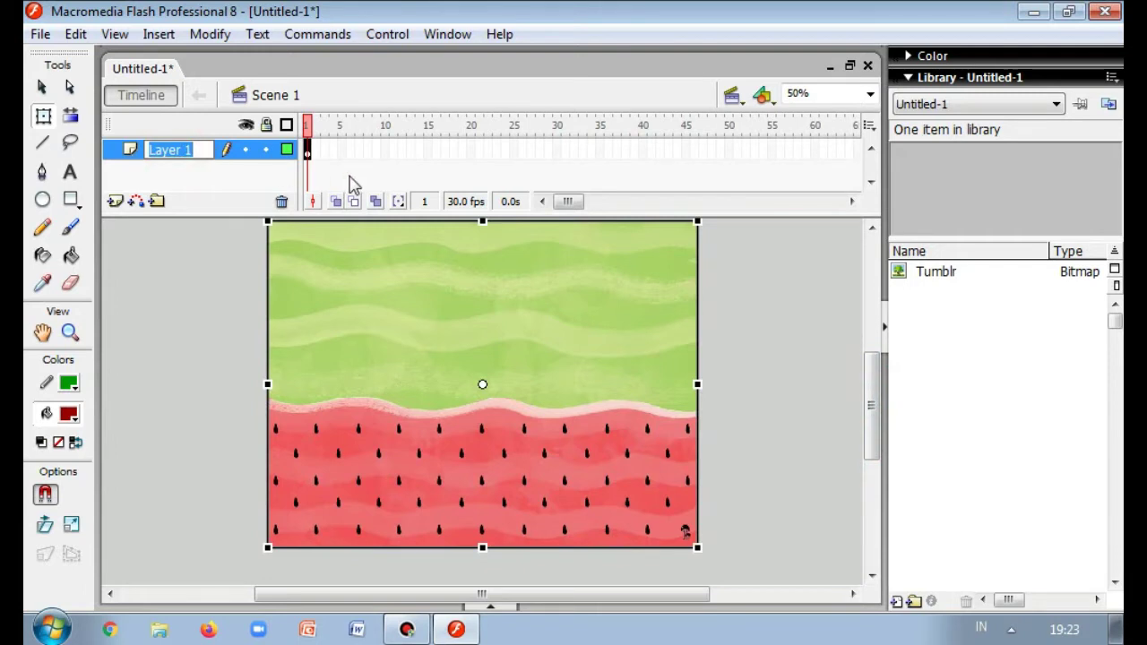
{"action": "type", "text": "B"}
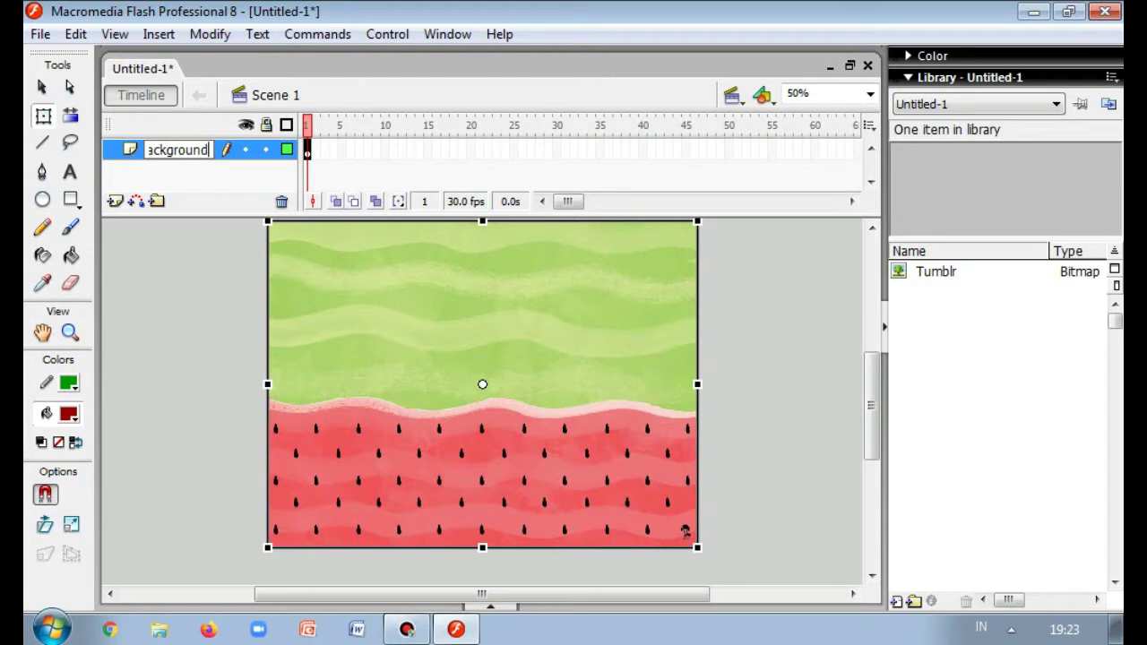
{"action": "left_click", "coordinate": [170, 177]}
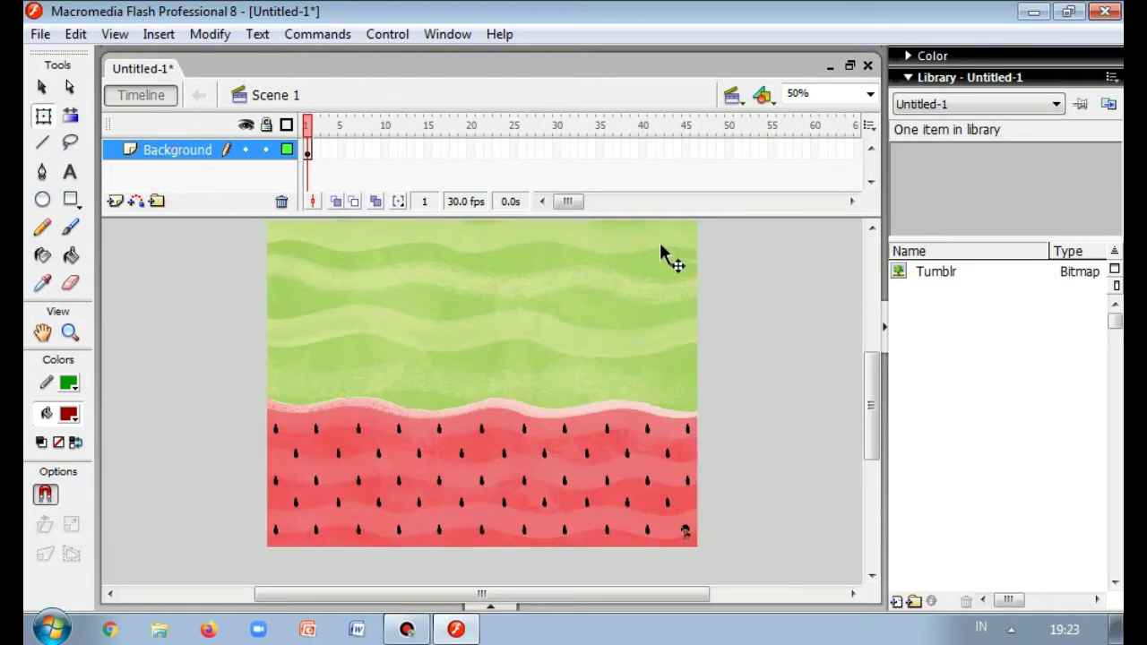
{"action": "scroll", "coordinate": [874, 385], "scroll_direction": "up", "scroll_amount": 1}
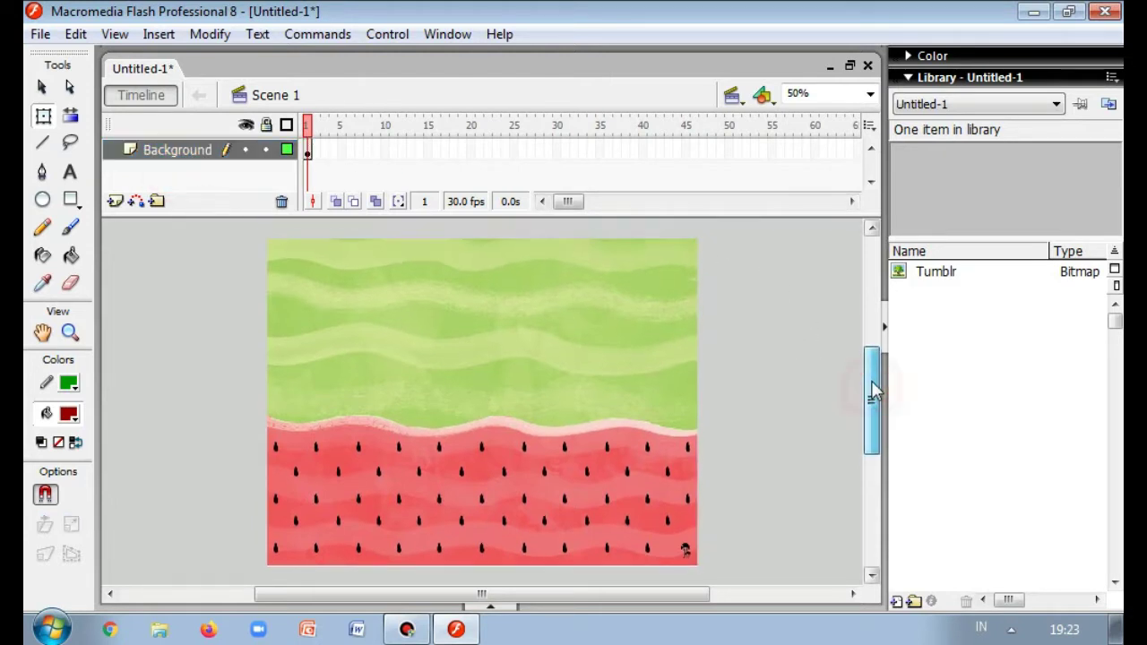
{"action": "left_click_drag", "start_coordinate": [872, 386], "coordinate": [872, 389]}
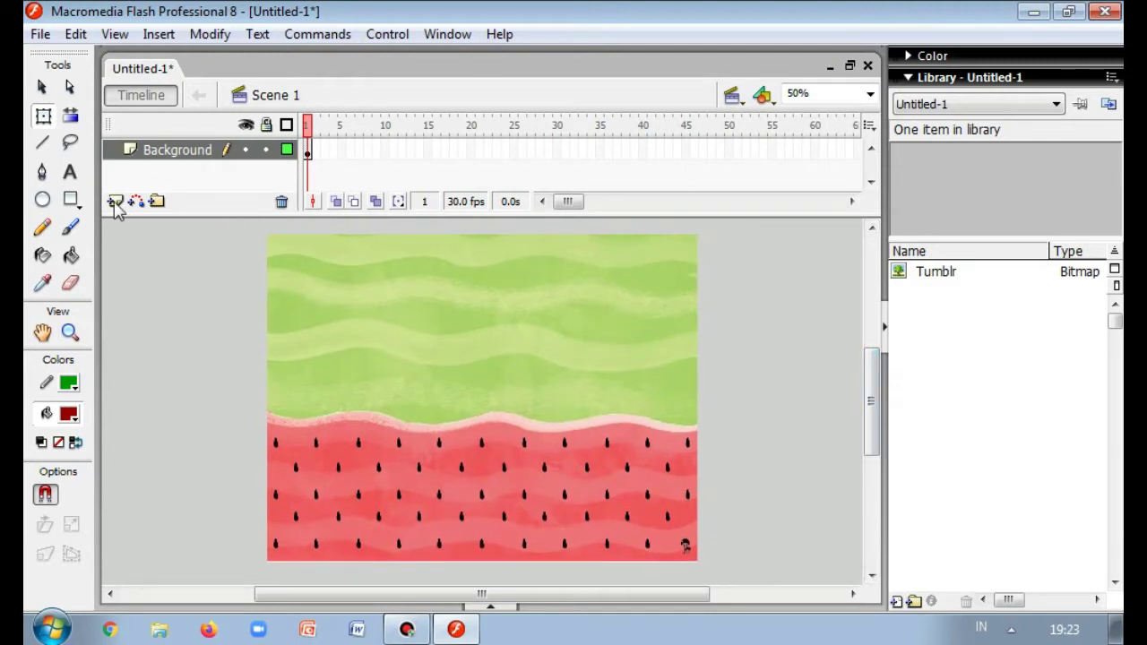
- Add a new layer above Background and name it Ikon 1
{"action": "left_click", "coordinate": [115, 201]}
{"action": "double_click", "coordinate": [181, 153]}
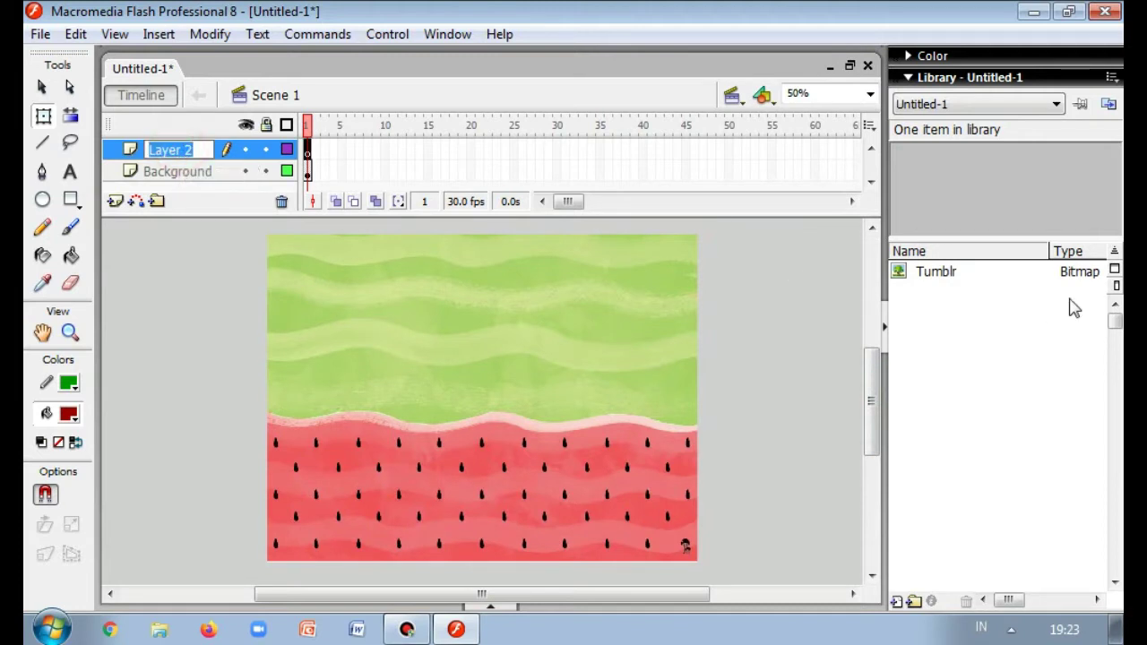
{"action": "type", "text": "Ikon 1"}
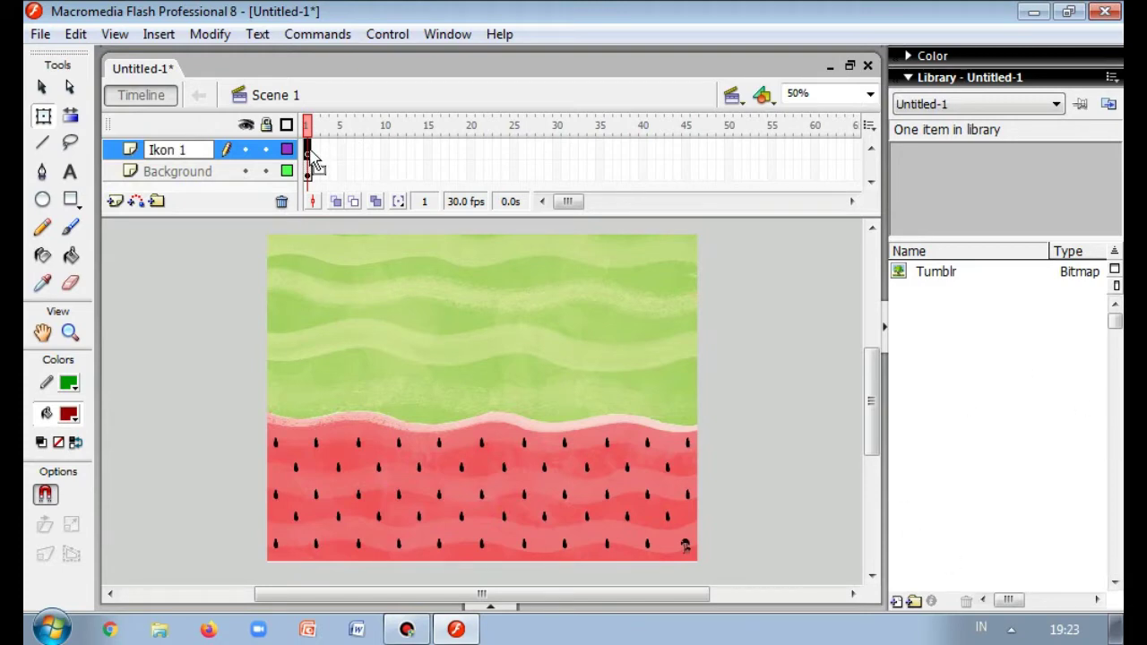
{"action": "left_click", "coordinate": [309, 154]}
- Import the Logo-HIMATIKA image from the LOGO folder of the Pictures library to the stage
{"action": "left_click", "coordinate": [40, 34]}
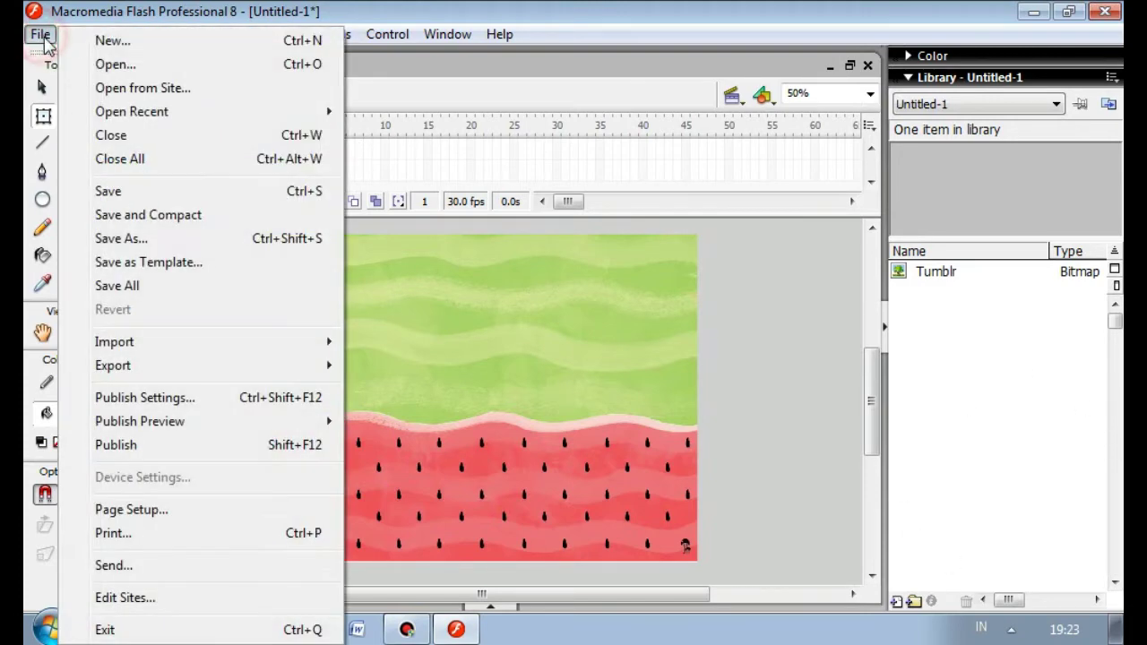
{"action": "mouse_move", "coordinate": [294, 342]}
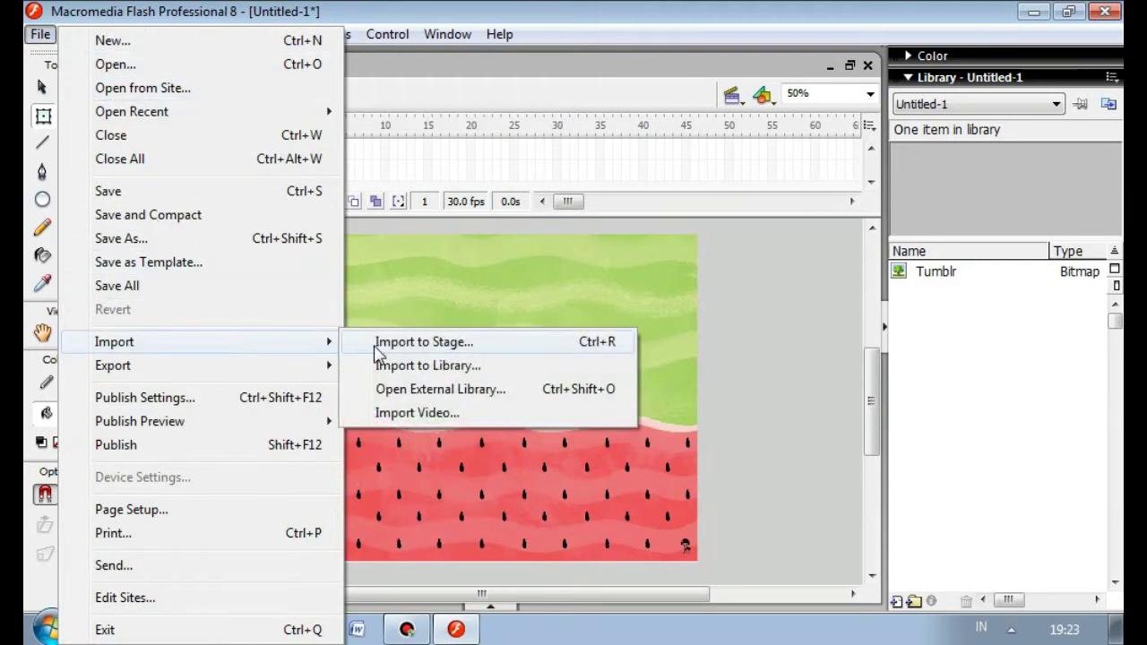
{"action": "left_click", "coordinate": [377, 342]}
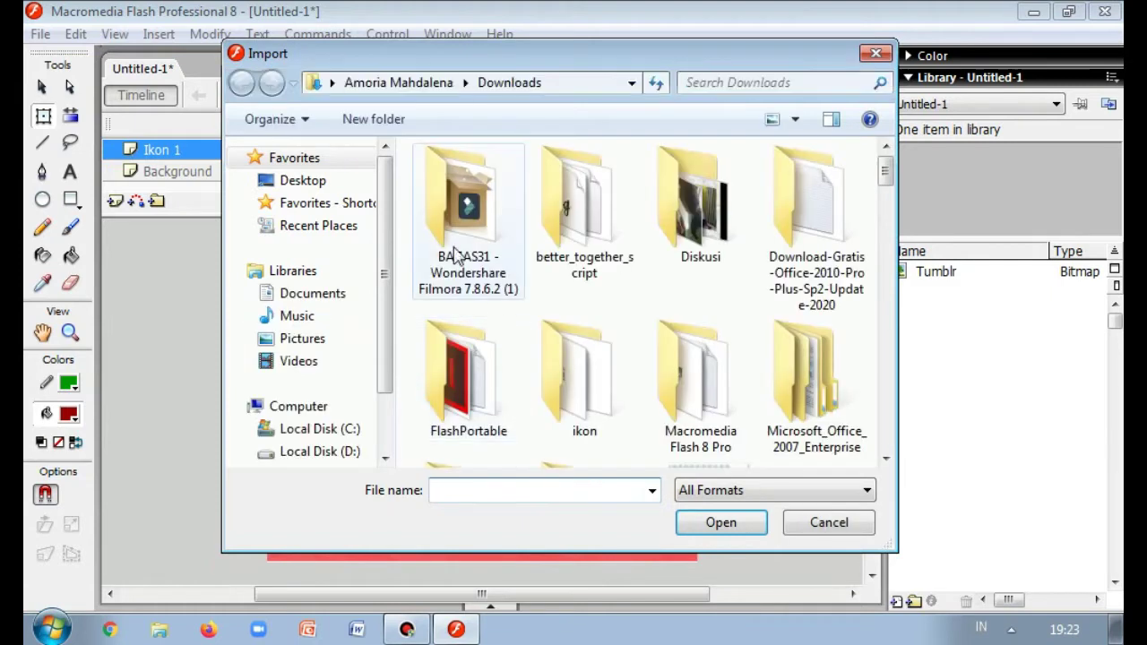
{"action": "double_click", "coordinate": [586, 369]}
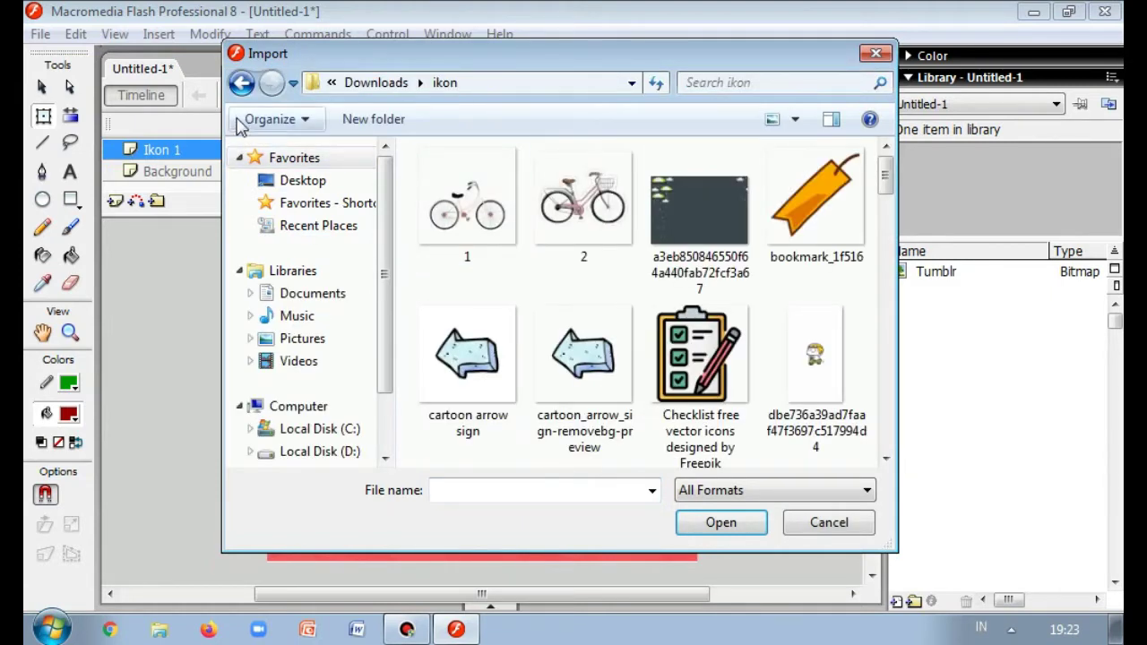
{"action": "left_click", "coordinate": [241, 83]}
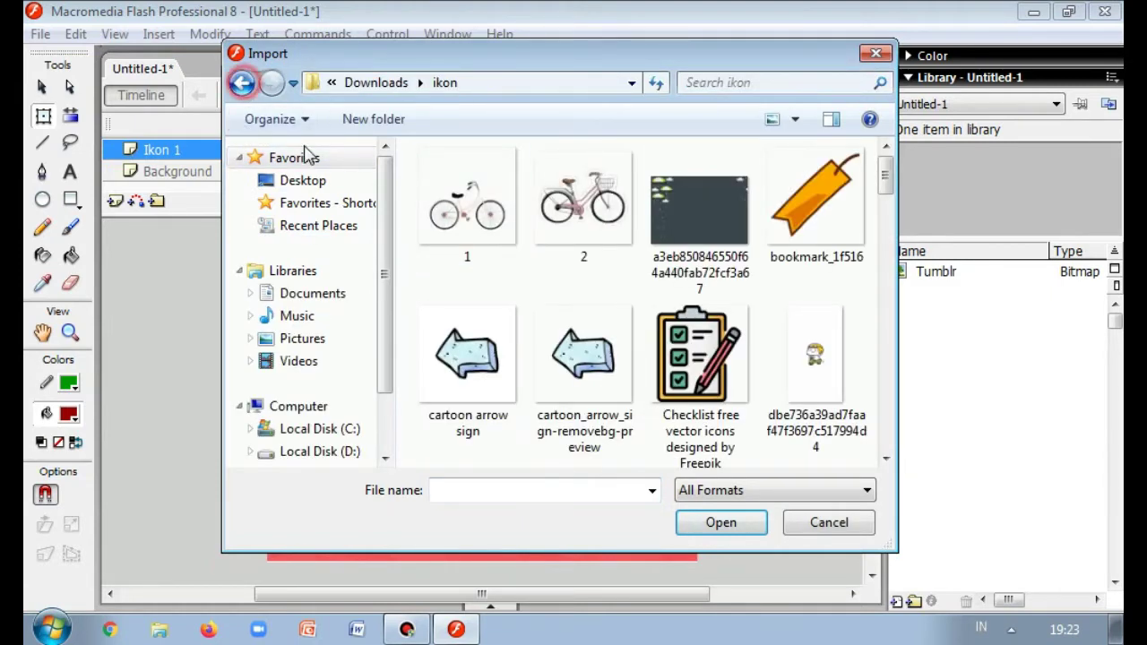
{"action": "left_click", "coordinate": [323, 339]}
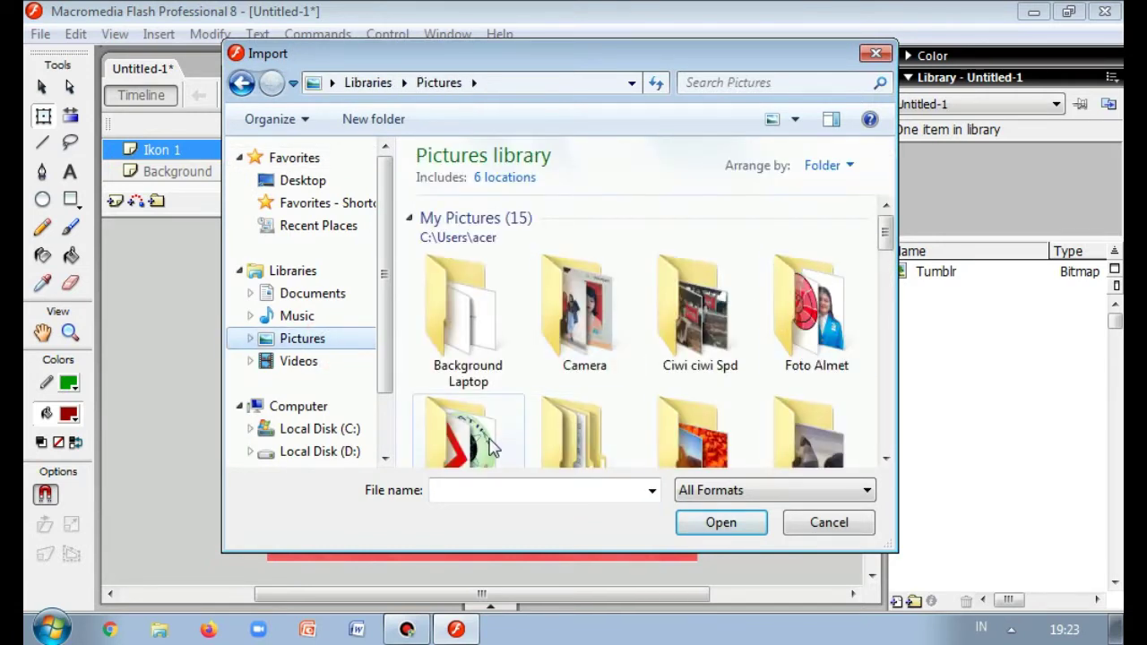
{"action": "scroll", "coordinate": [484, 431], "scroll_direction": "down", "scroll_amount": 1}
{"action": "double_click", "coordinate": [498, 444]}
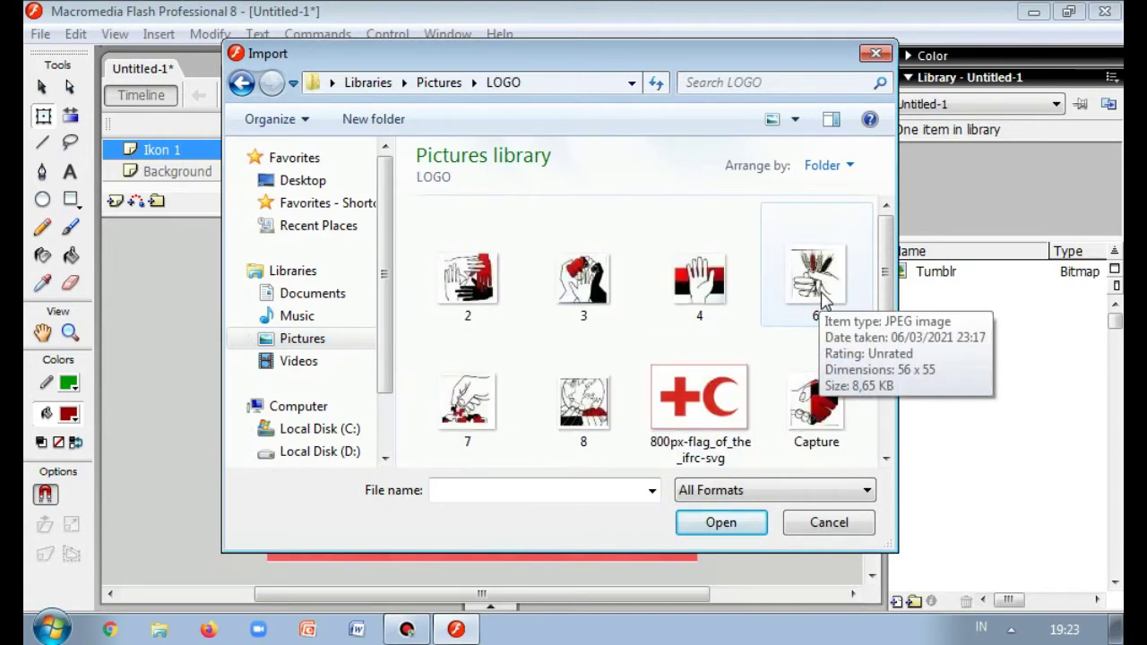
{"action": "left_click_drag", "start_coordinate": [884, 266], "coordinate": [902, 386]}
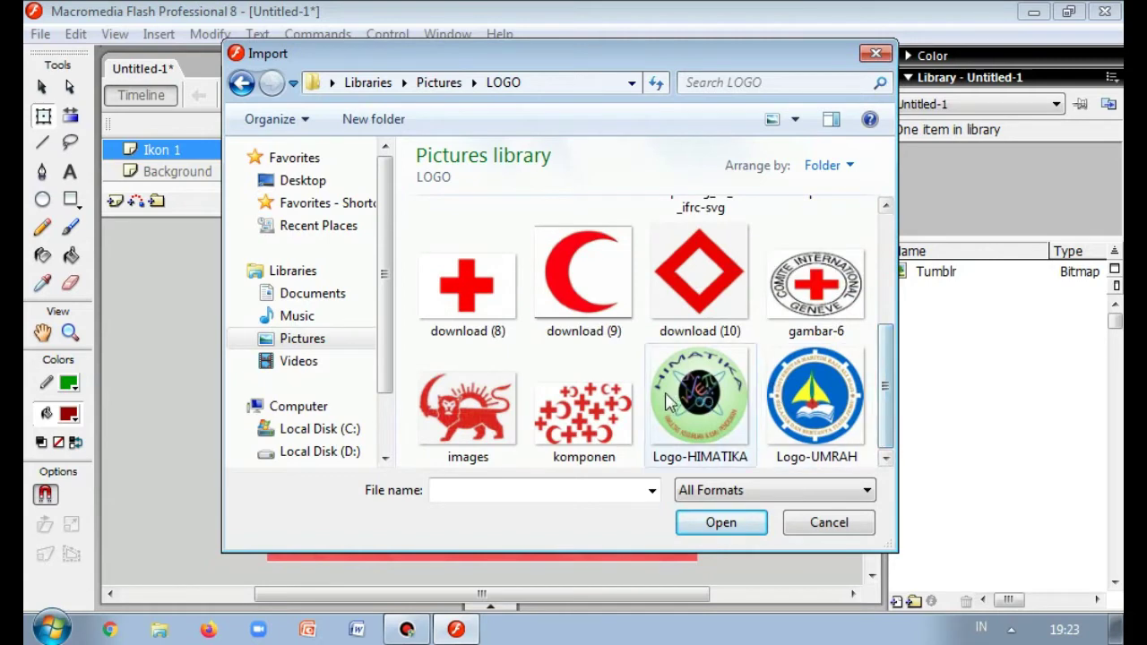
{"action": "left_click", "coordinate": [699, 399]}
{"action": "left_click", "coordinate": [720, 523]}
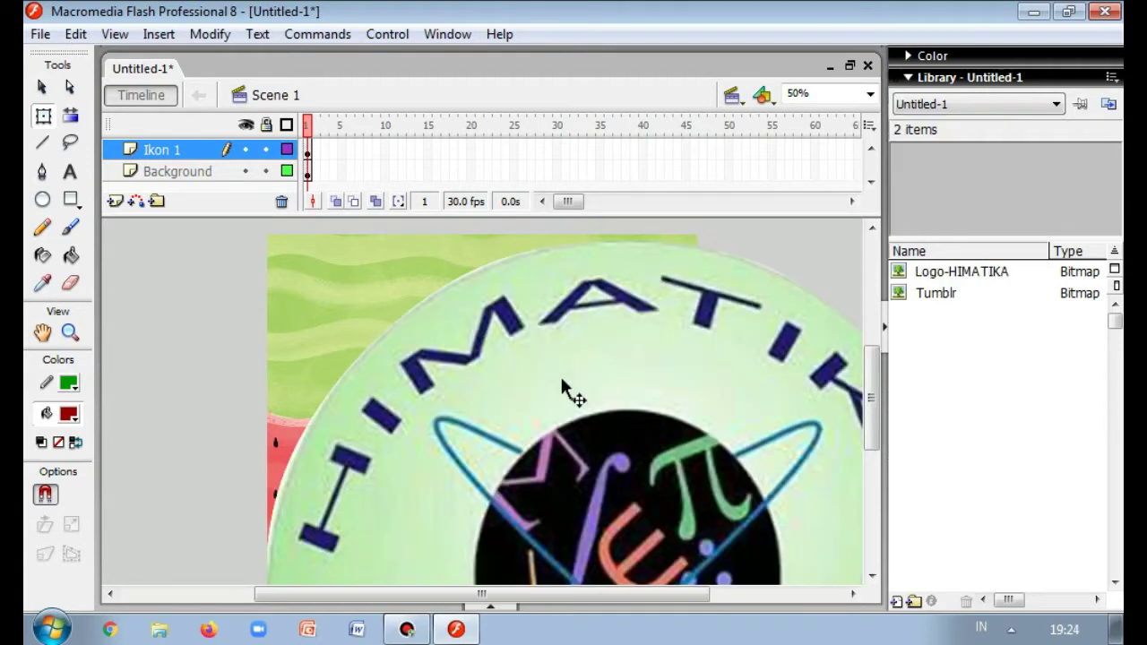
- Shrink the HIMATIKA logo to a small icon, place it near the stage's upper-left corner and deselect it
{"action": "left_click", "coordinate": [576, 387]}
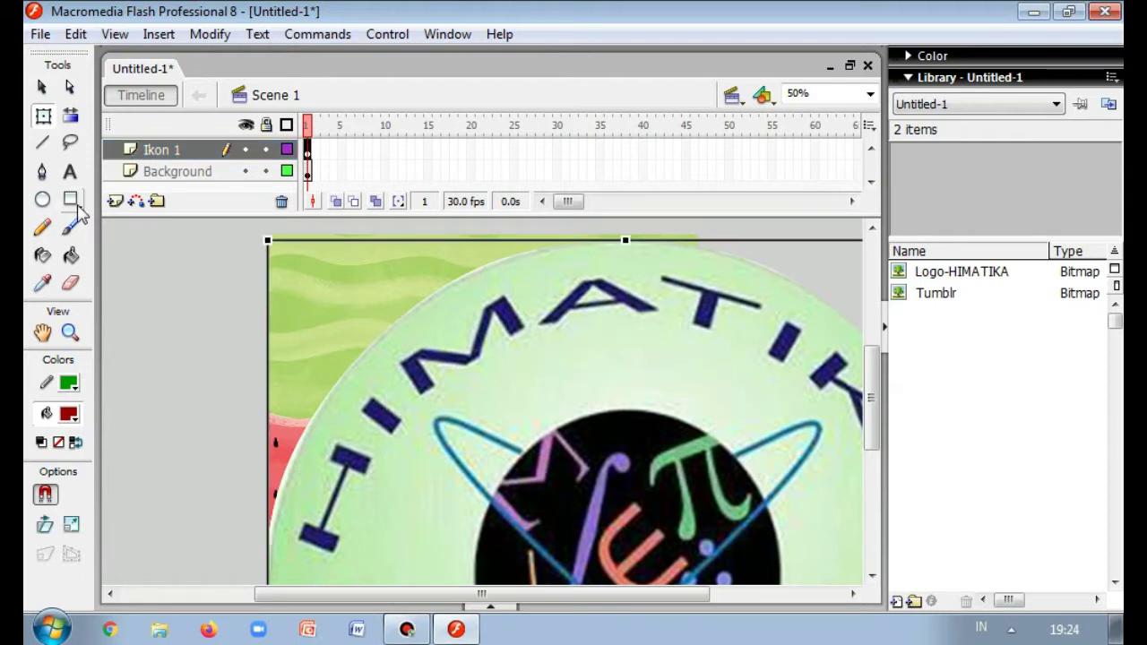
{"action": "left_click", "coordinate": [44, 118]}
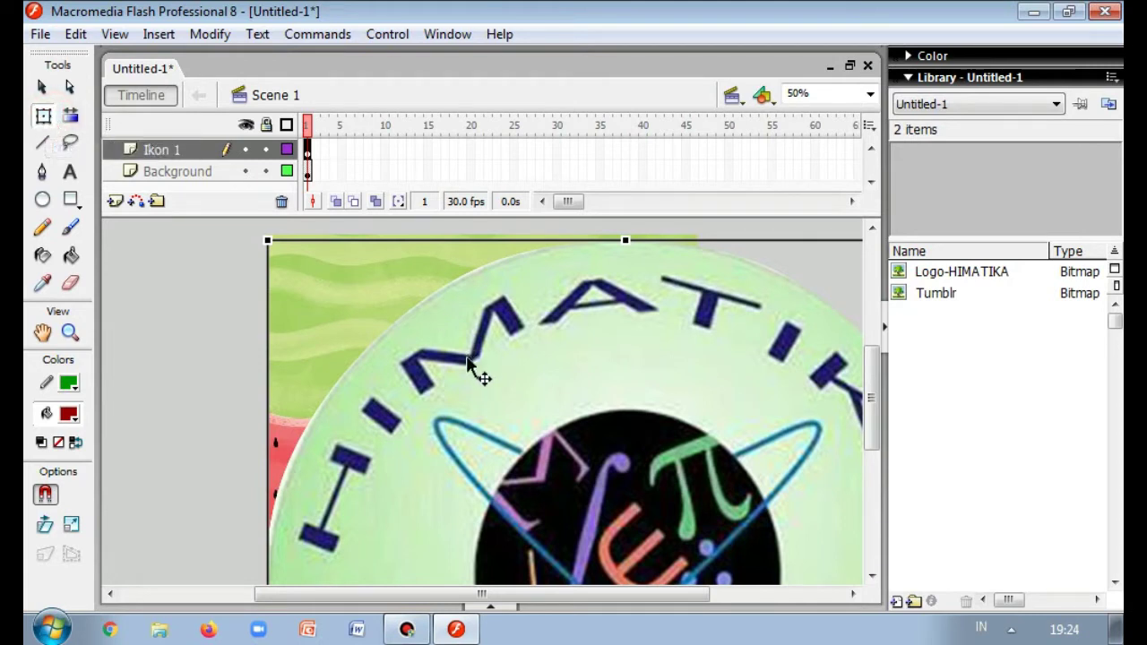
{"action": "left_click_drag", "start_coordinate": [266, 240], "coordinate": [560, 534]}
{"action": "left_click_drag", "start_coordinate": [624, 563], "coordinate": [390, 340]}
{"action": "mouse_move", "coordinate": [325, 274]}
{"action": "left_mouse_down"}
{"action": "mouse_move", "coordinate": [368, 315]}
{"action": "mouse_move", "coordinate": [319, 266]}
{"action": "left_mouse_up"}
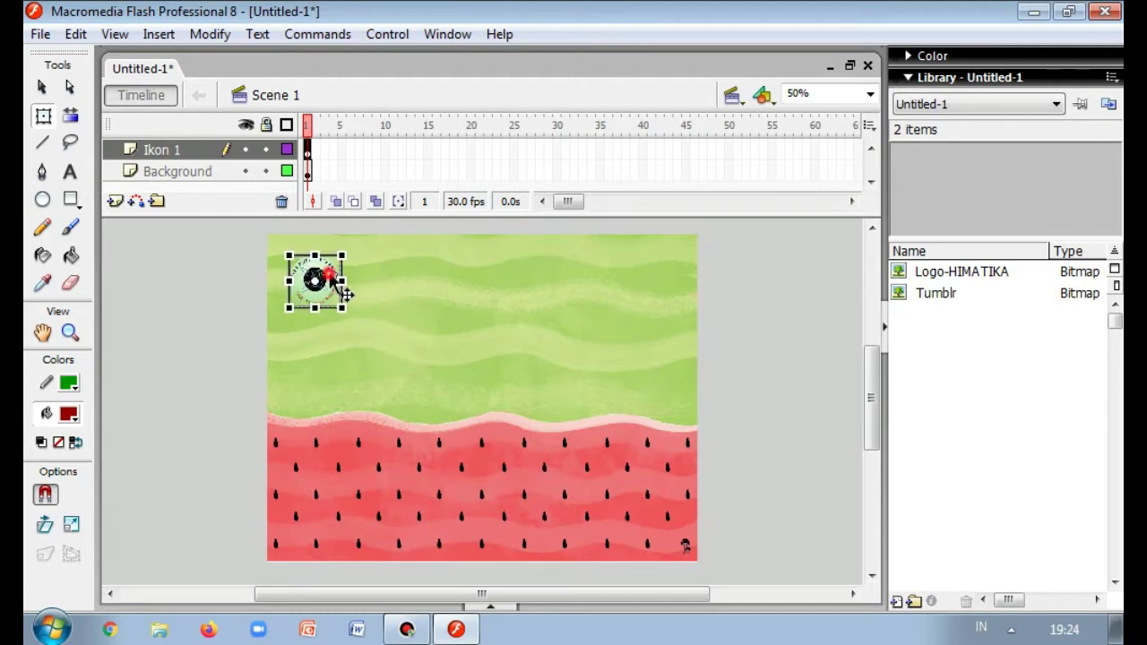
{"action": "left_click", "coordinate": [743, 328]}
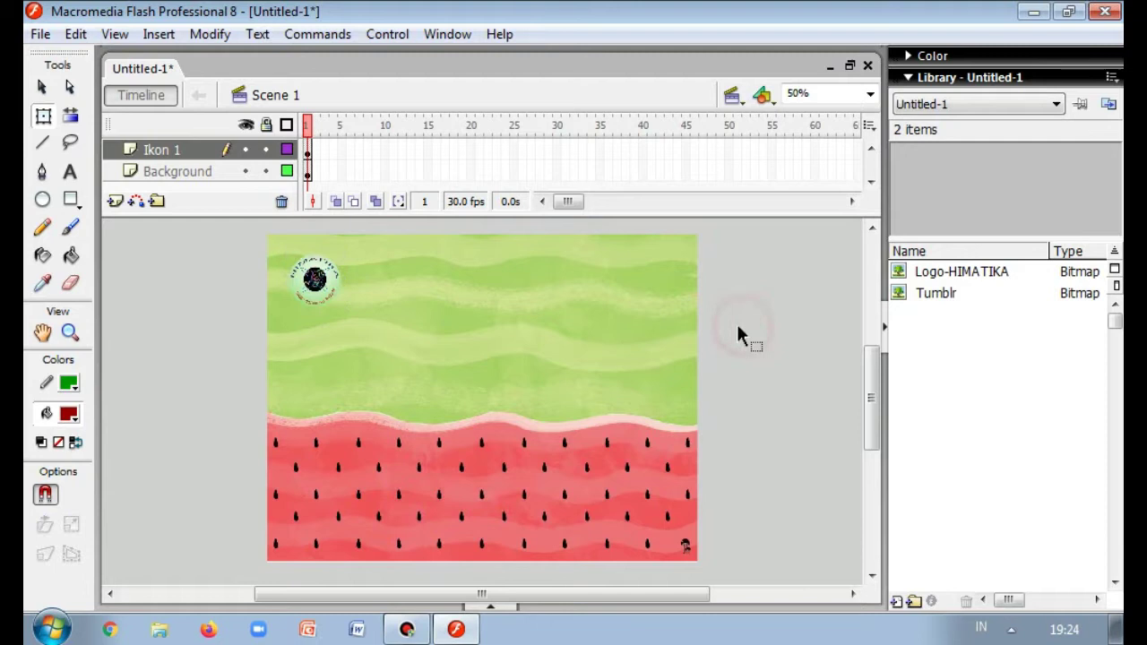
{"action": "left_click", "coordinate": [336, 291]}
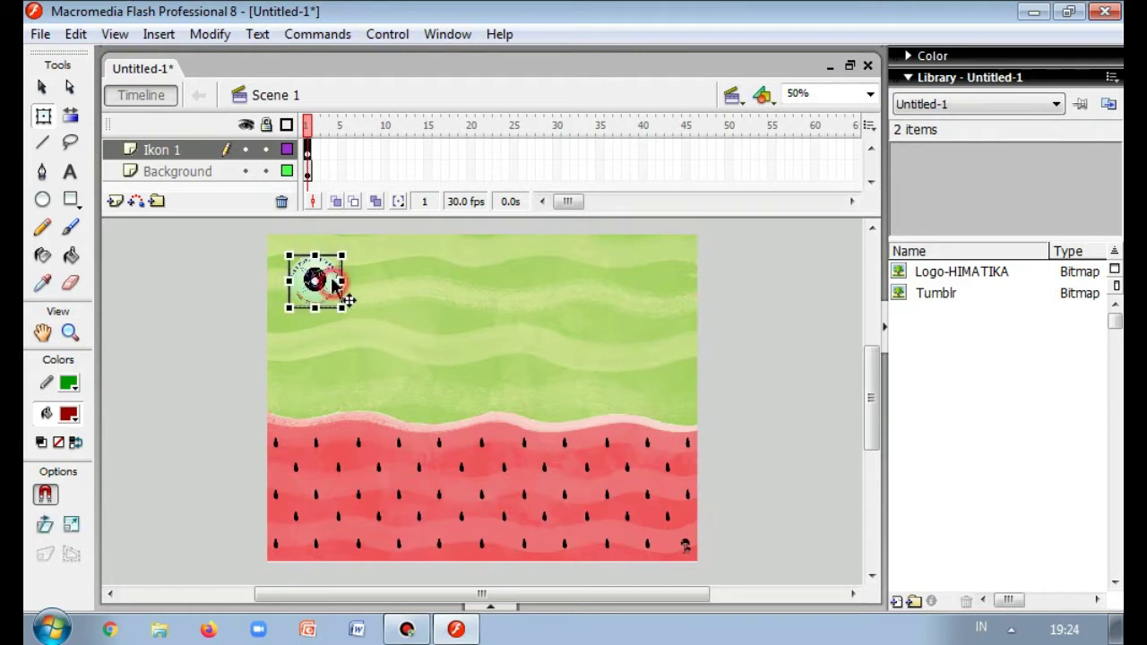
{"action": "left_click", "coordinate": [792, 347]}
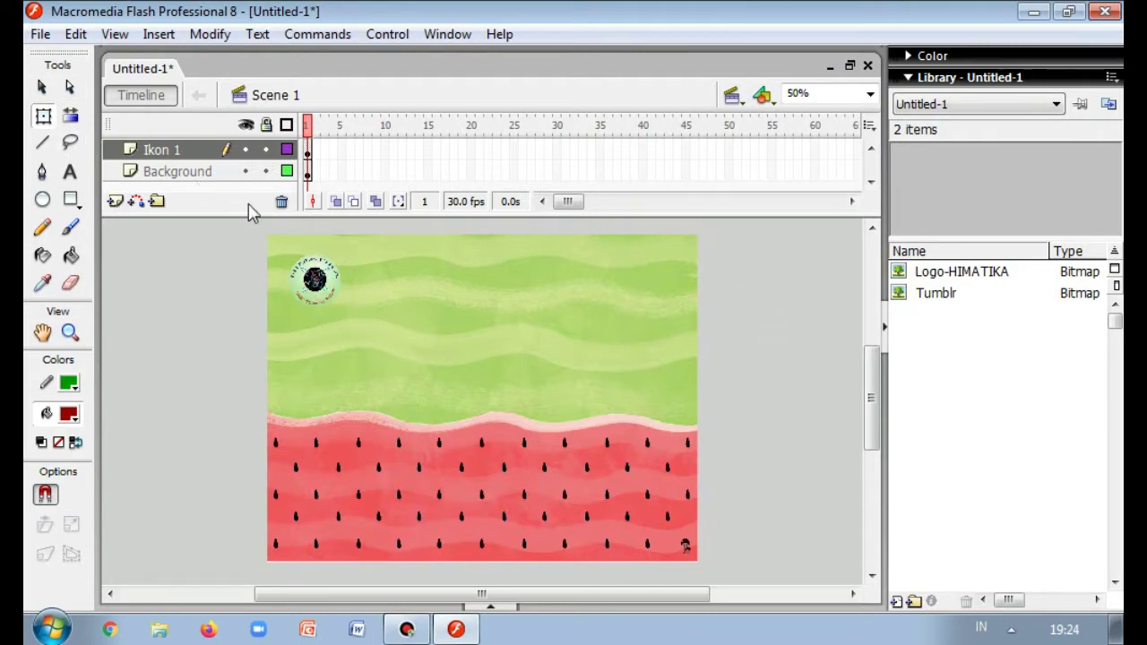
- Add another layer above Ikon 1 and name it Ikon 2
{"action": "left_click", "coordinate": [115, 202]}
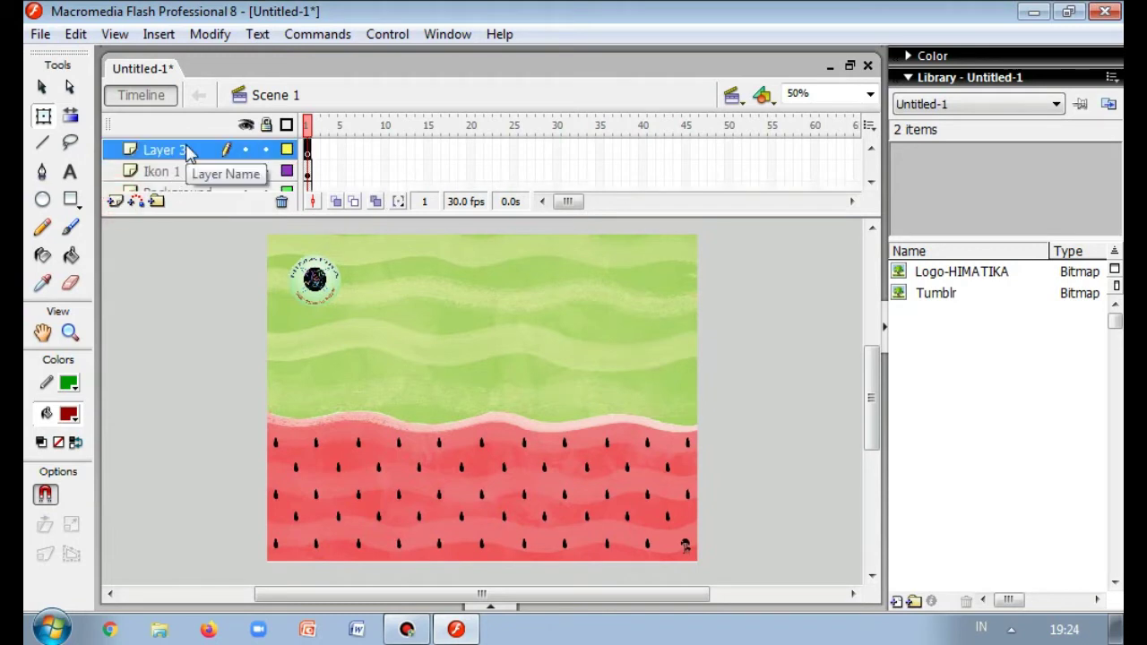
{"action": "double_click", "coordinate": [175, 149]}
{"action": "type", "text": "Ikon 2"}
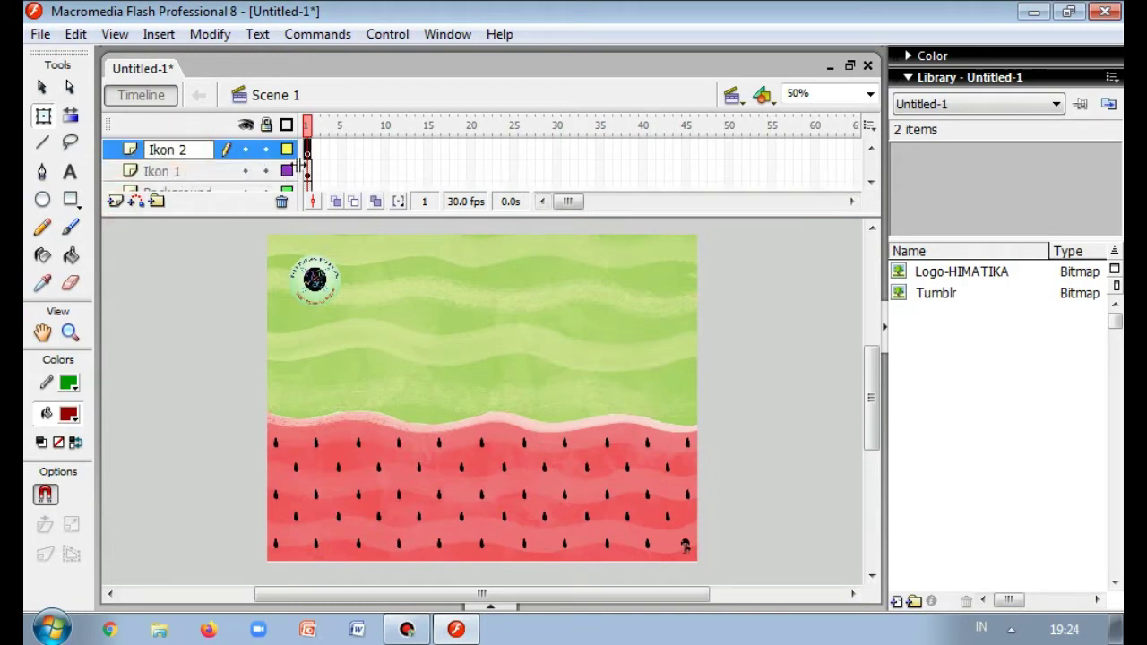
{"action": "key", "text": "Return"}
{"action": "left_click", "coordinate": [41, 34]}
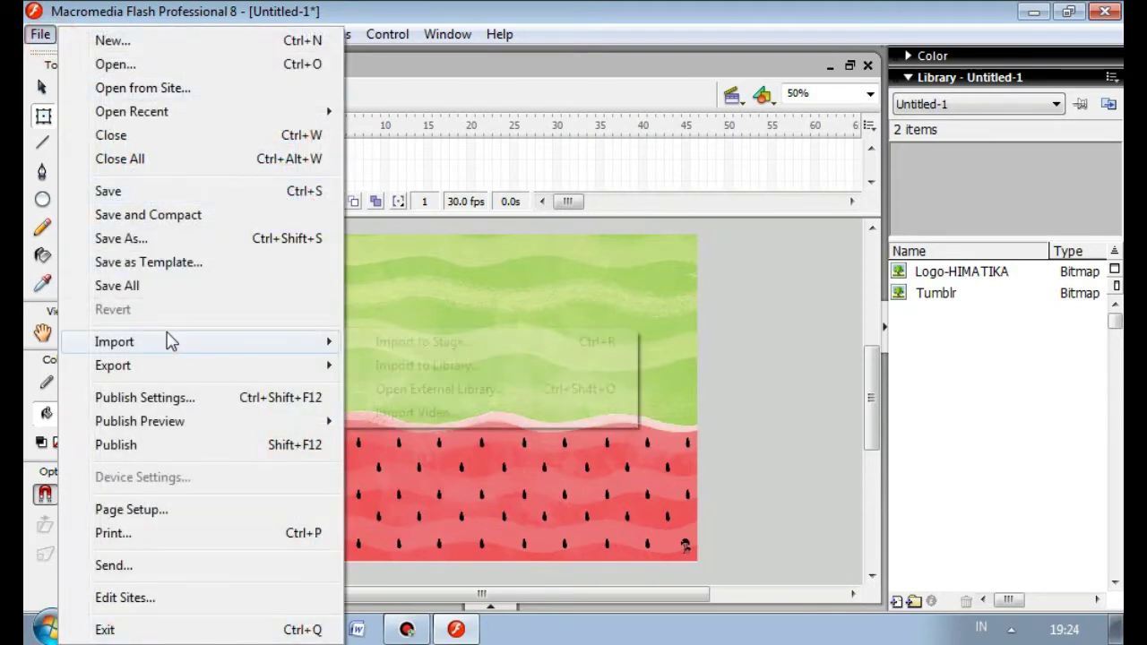
{"action": "mouse_move", "coordinate": [340, 352]}
{"action": "left_click", "coordinate": [399, 364]}
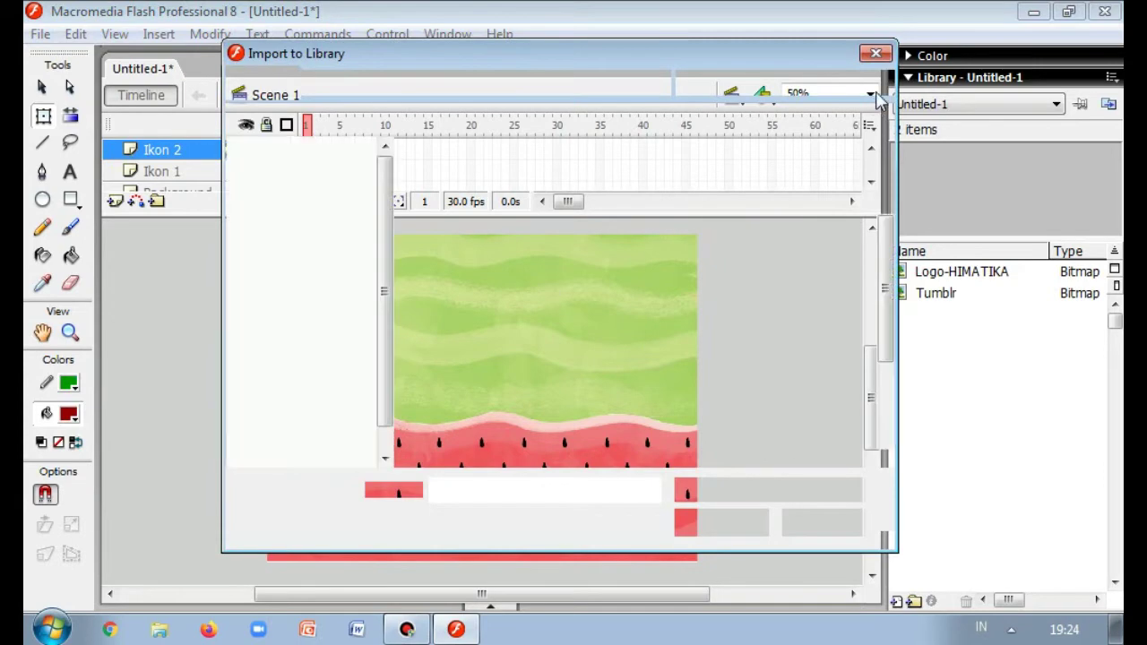
{"action": "left_click", "coordinate": [875, 51]}
- Import the Logo-UMRAH image from the LOGO folder to the stage on the Ikon 2 layer
{"action": "left_click", "coordinate": [40, 34]}
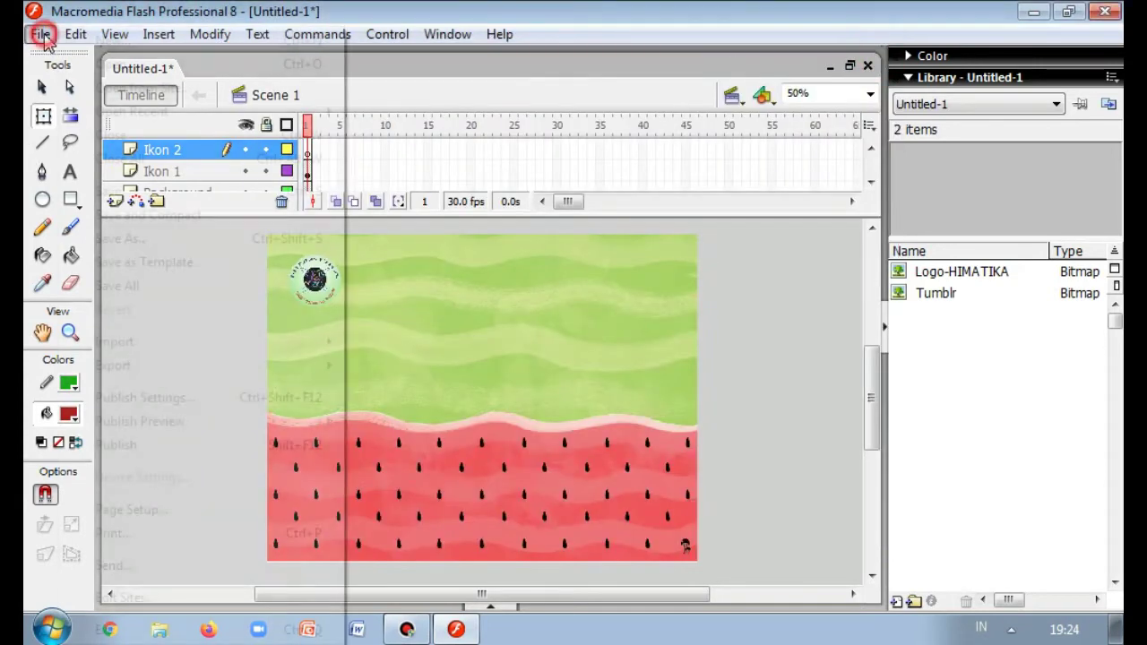
{"action": "mouse_move", "coordinate": [178, 351]}
{"action": "left_click", "coordinate": [367, 341]}
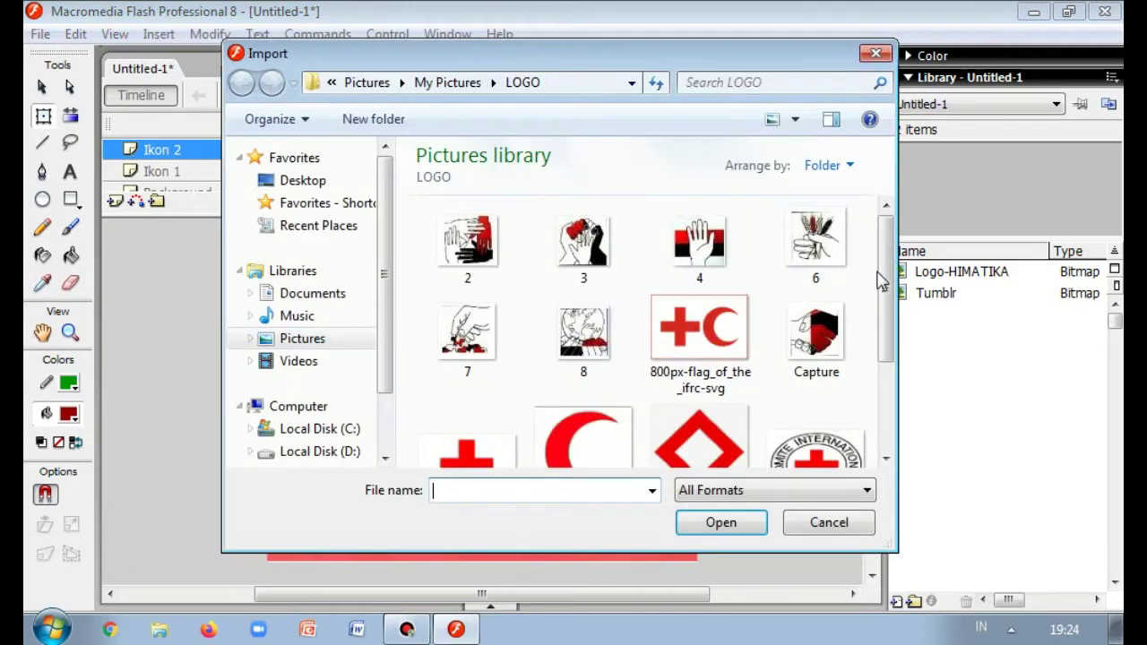
{"action": "left_click_drag", "start_coordinate": [883, 280], "coordinate": [901, 392]}
{"action": "left_click", "coordinate": [816, 399]}
{"action": "left_click", "coordinate": [721, 522]}
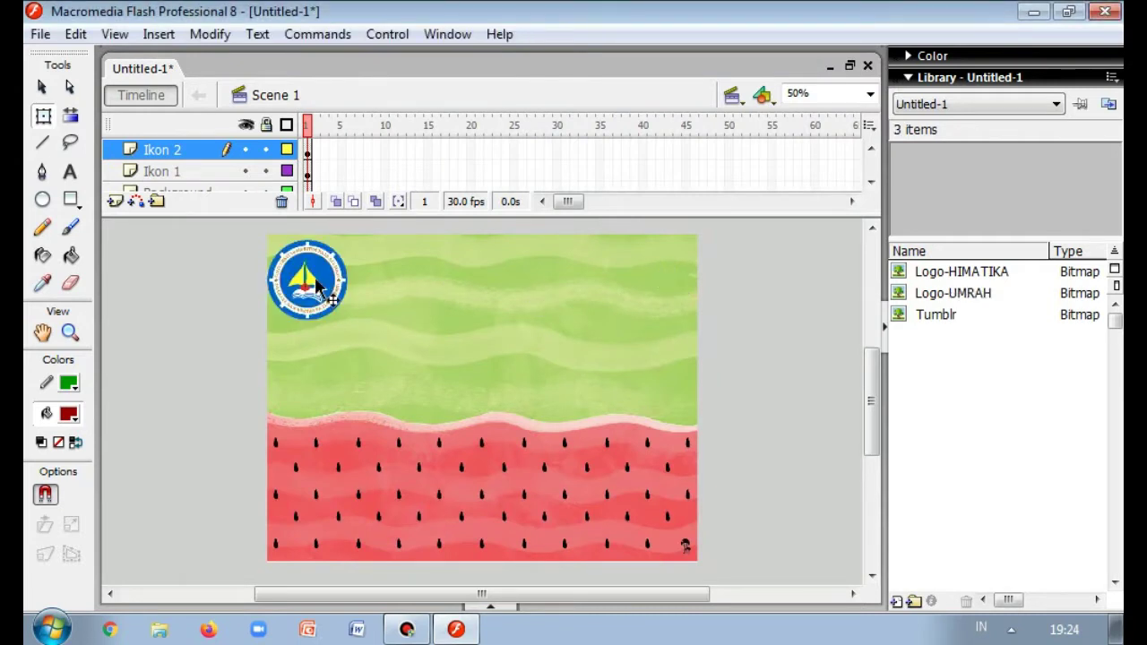
- Move the UMRAH logo near the stage's upper-right corner, scale it to match the HIMATIKA logo and deselect it
{"action": "left_click_drag", "start_coordinate": [330, 274], "coordinate": [566, 299]}
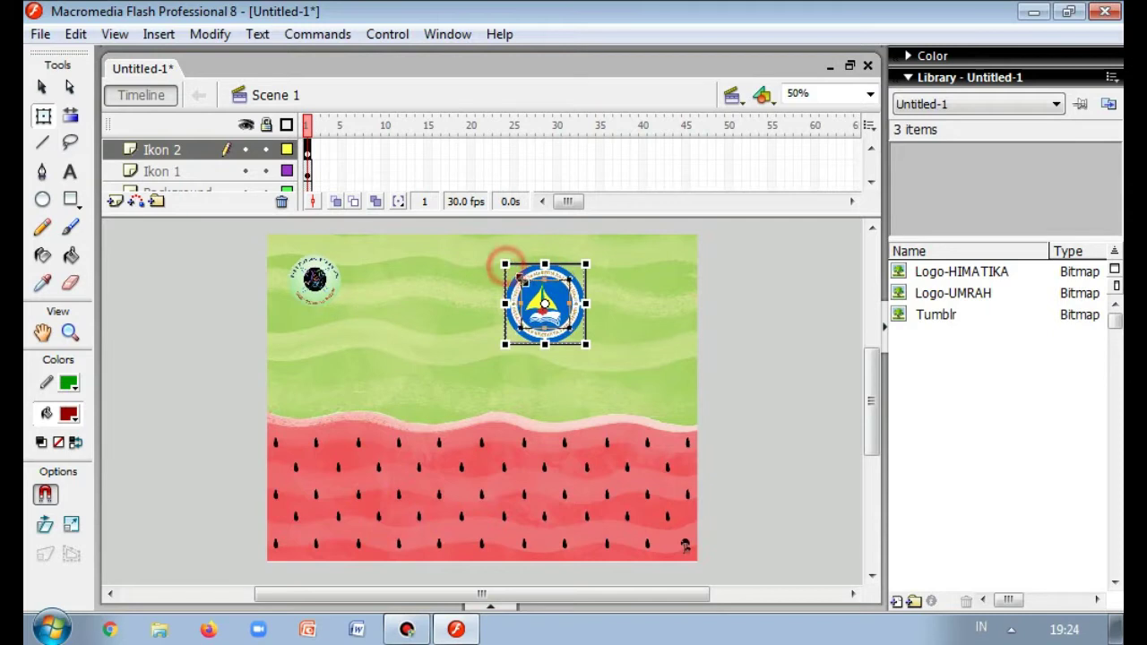
{"action": "left_click_drag", "start_coordinate": [506, 266], "coordinate": [618, 257]}
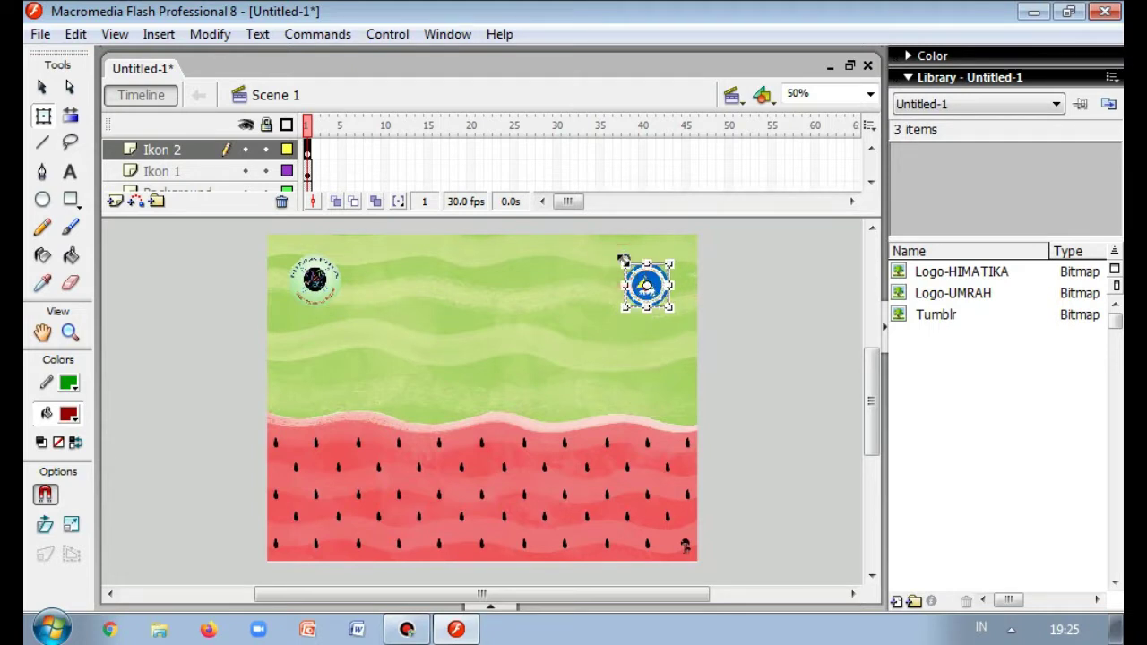
{"action": "left_click_drag", "start_coordinate": [678, 290], "coordinate": [679, 284]}
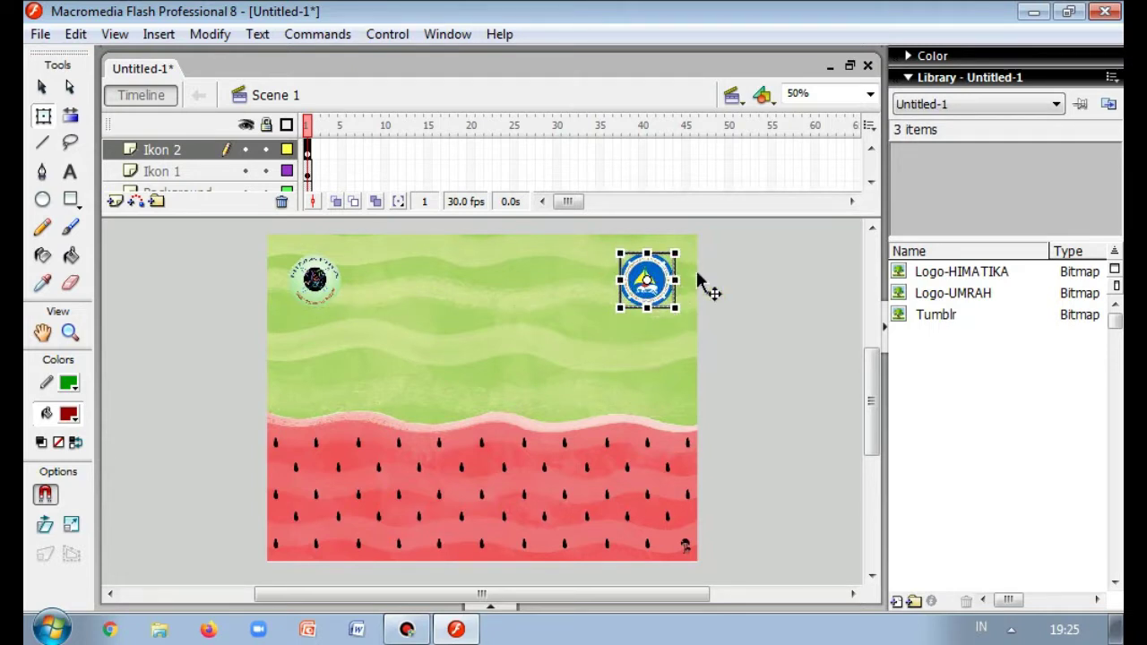
{"action": "left_click", "coordinate": [753, 279]}
{"action": "left_click", "coordinate": [635, 280]}
{"action": "mouse_move", "coordinate": [616, 255]}
{"action": "left_mouse_down"}
{"action": "mouse_move", "coordinate": [647, 278]}
{"action": "mouse_move", "coordinate": [620, 250]}
{"action": "left_mouse_up"}
{"action": "left_click", "coordinate": [621, 251]}
{"action": "left_click", "coordinate": [780, 303]}
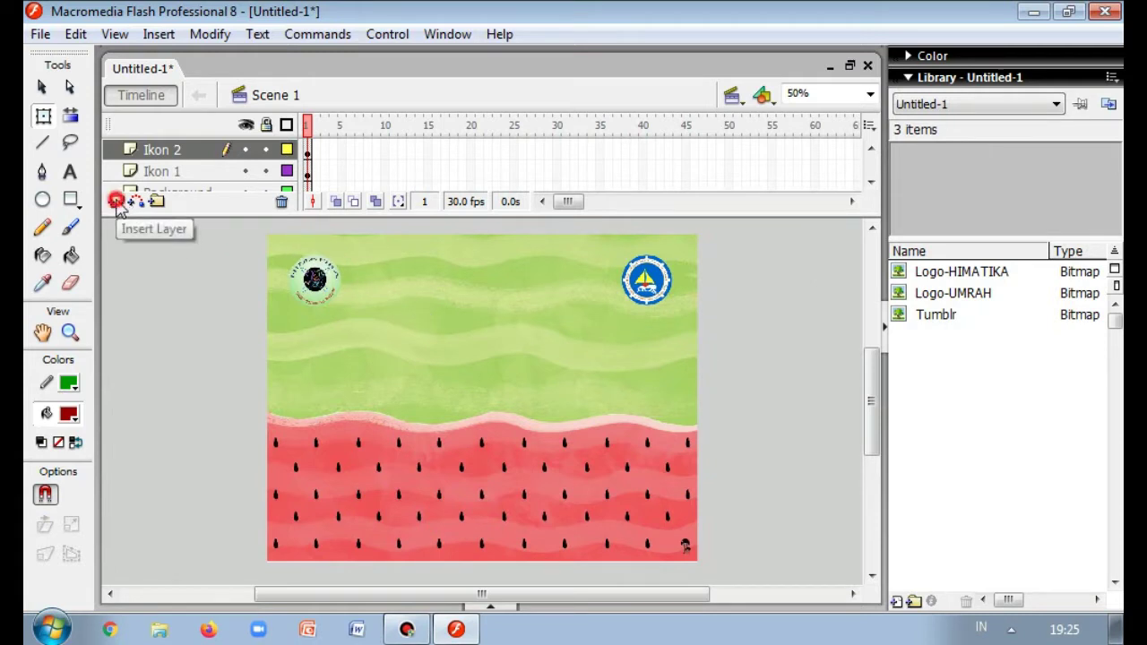
- Add a new layer above Ikon 2 and name it Teks 1
{"action": "left_click", "coordinate": [115, 203]}
{"action": "left_click", "coordinate": [173, 149]}
{"action": "double_click", "coordinate": [173, 149]}
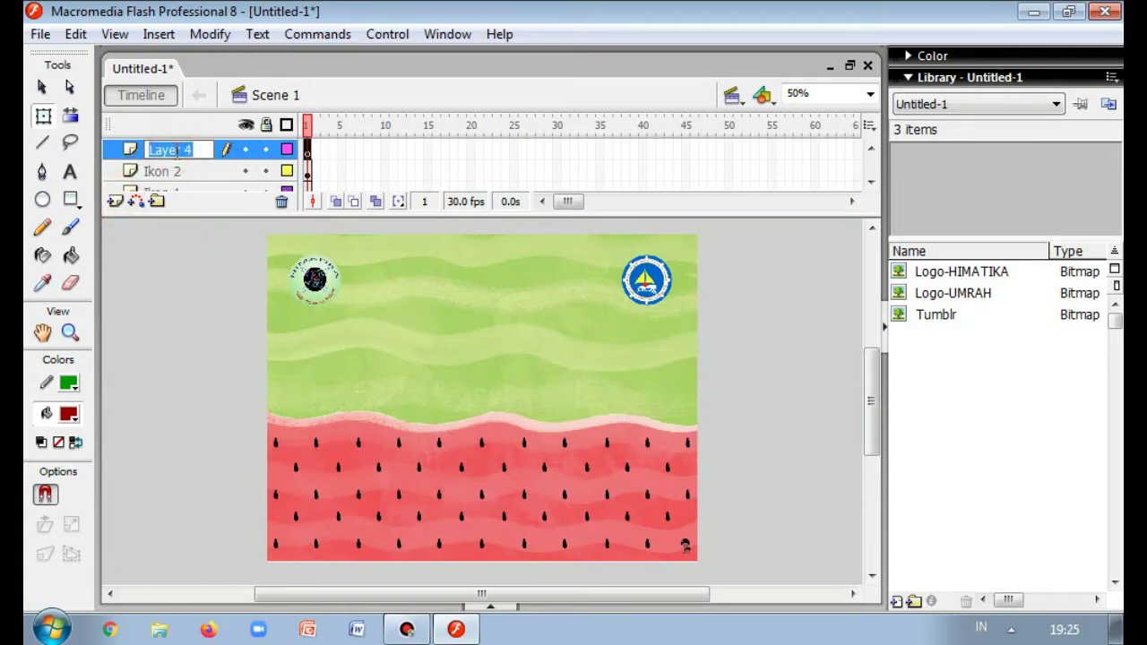
{"action": "key", "text": "BackSpace"}
{"action": "type", "text": "T"}
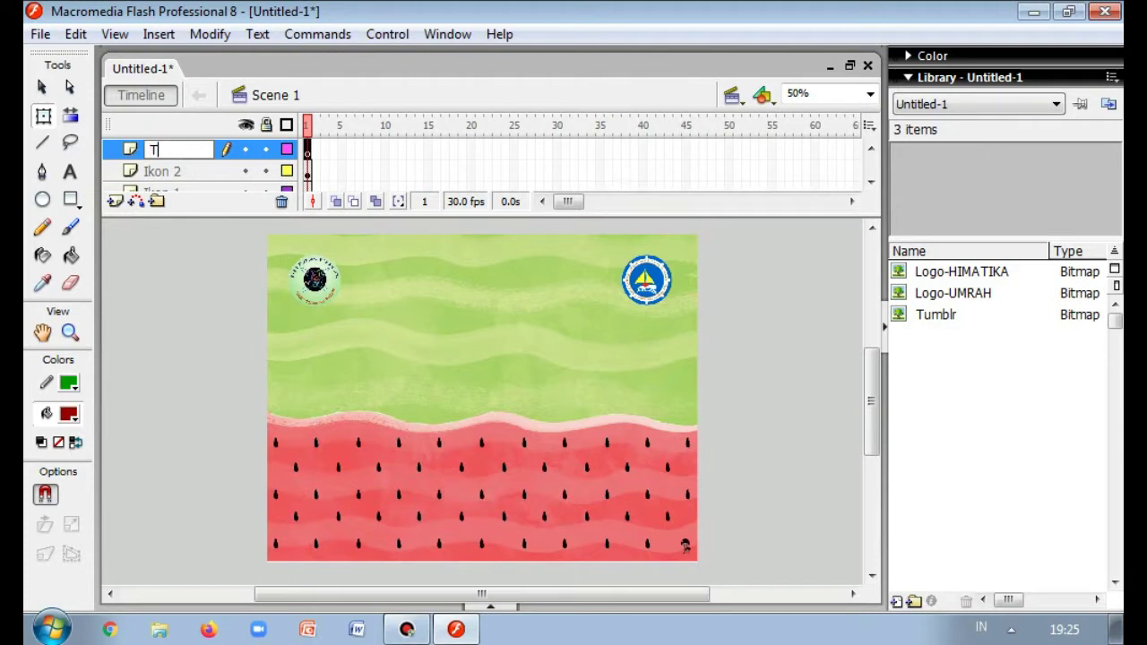
{"action": "type", "text": "eks 1"}
{"action": "left_click", "coordinate": [303, 149]}
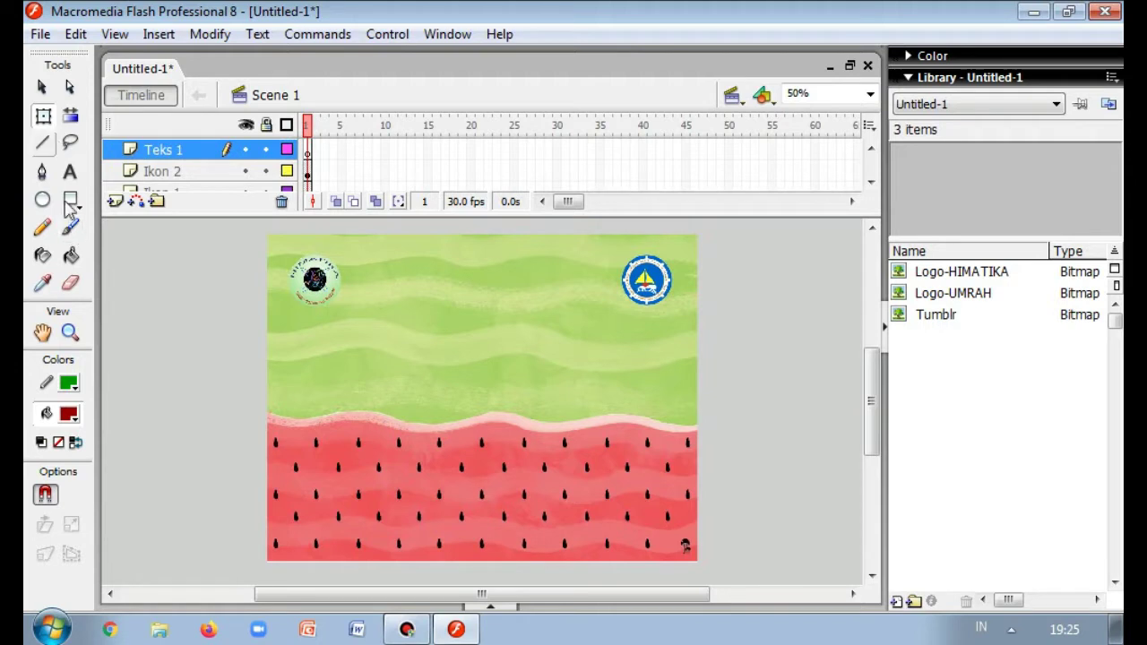
- Add the text "Multimedia Pembelajaran Matematika" on the Teks 1 layer and place it between the two logos
{"action": "left_click", "coordinate": [72, 174]}
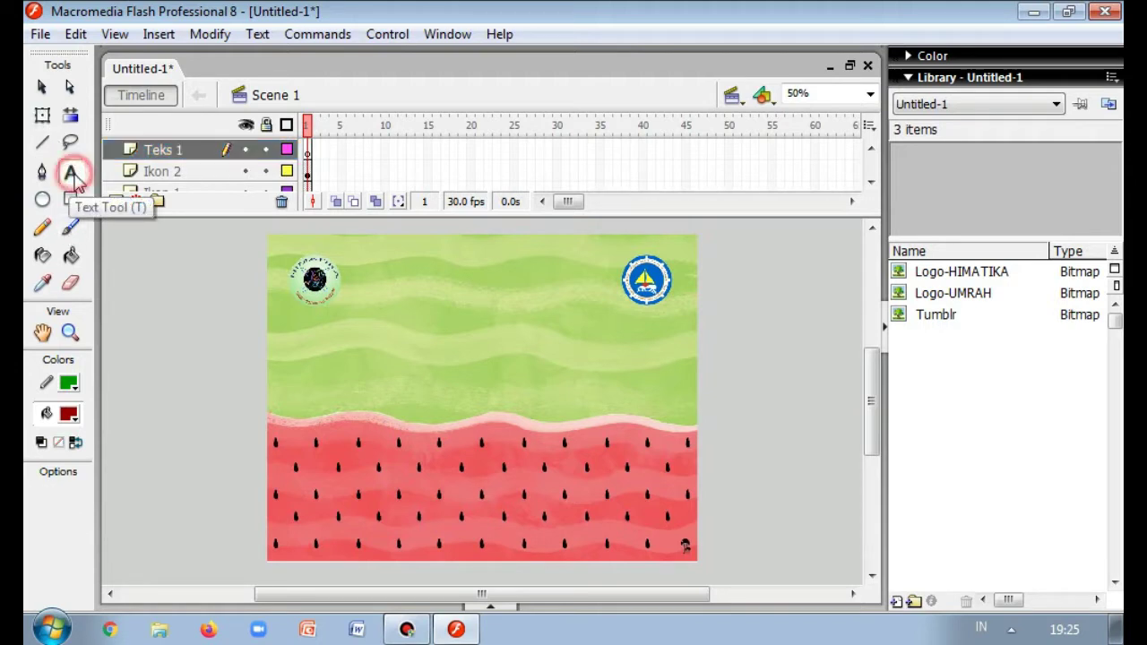
{"action": "left_click", "coordinate": [400, 289]}
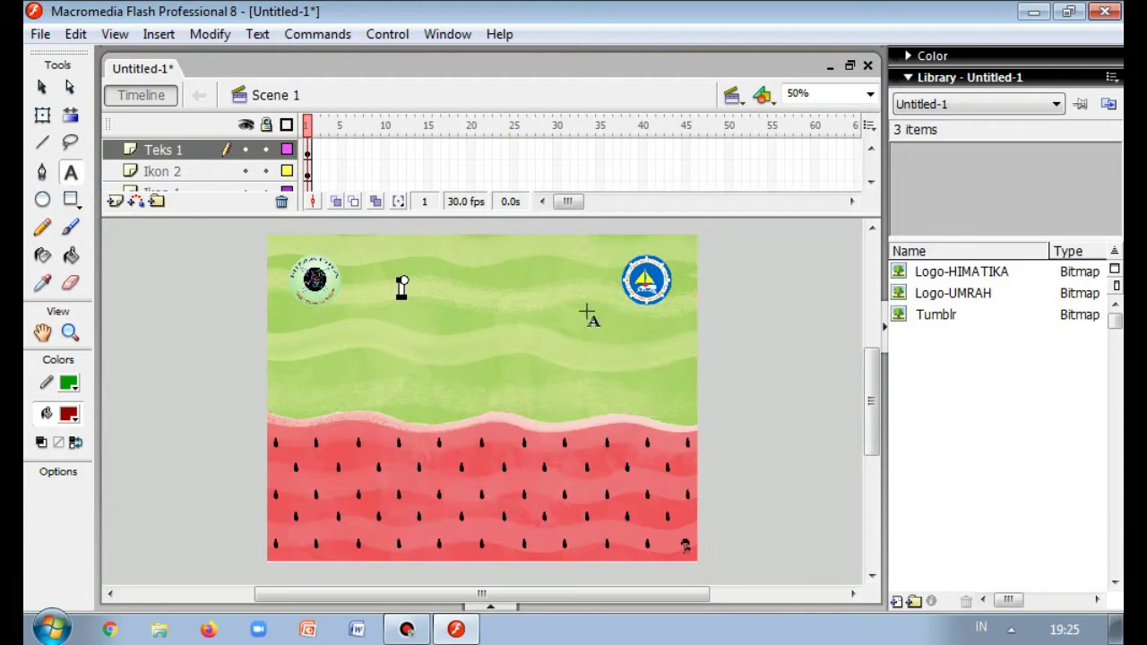
{"action": "type", "text": "Multimeida"}
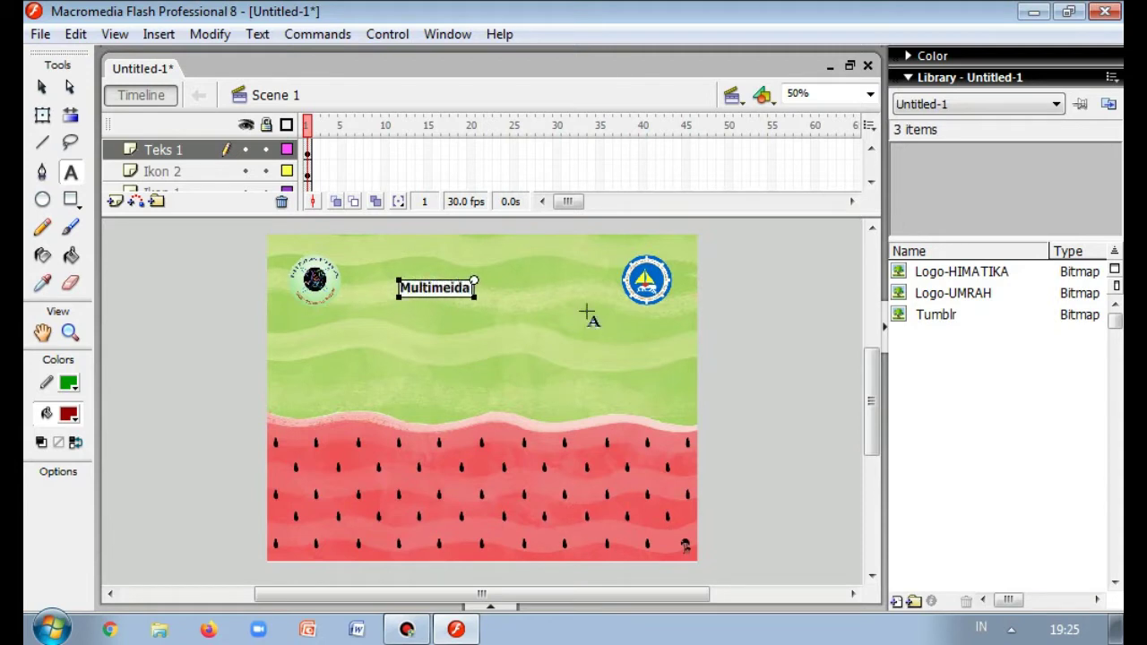
{"action": "key", "text": "BackSpace"}
{"action": "key", "text": "BackSpace"}
{"action": "key", "text": "BackSpace"}
{"action": "type", "text": "dia Interakti"}
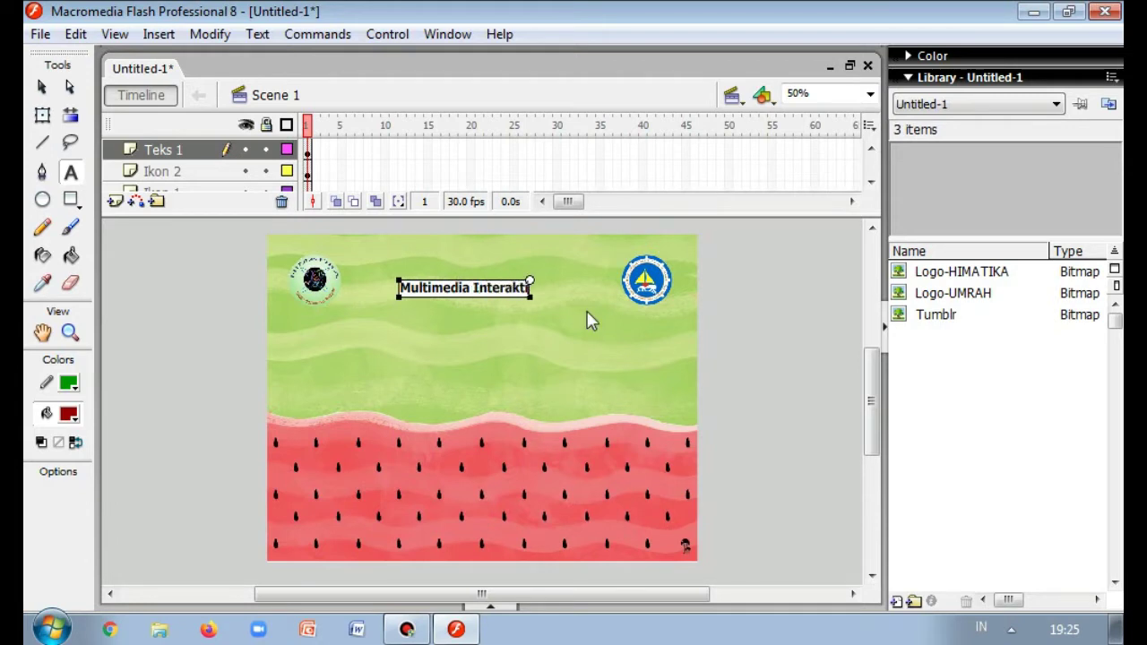
{"action": "key", "text": "BackSpace"}
{"action": "key", "text": "BackSpace"}
{"action": "key", "text": "BackSpace"}
{"action": "key", "text": "BackSpace"}
{"action": "key", "text": "BackSpace"}
{"action": "key", "text": "BackSpace"}
{"action": "key", "text": "BackSpace"}
{"action": "key", "text": "BackSpace"}
{"action": "key", "text": "BackSpace"}
{"action": "key", "text": "BackSpace"}
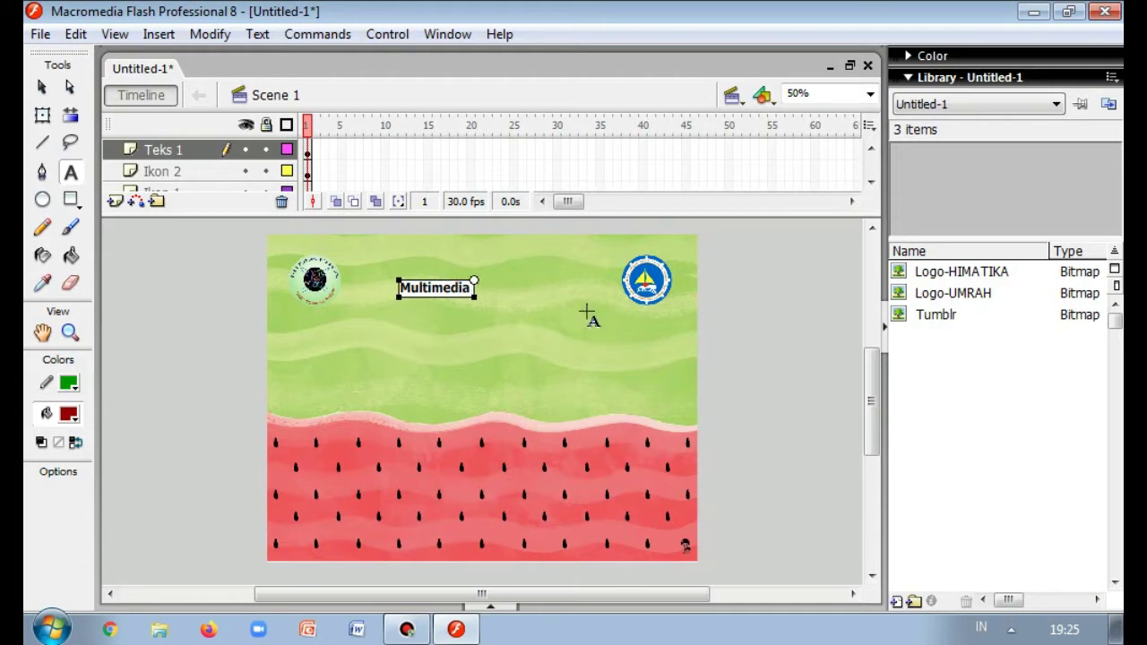
{"action": "type", "text": "Pembelajar"}
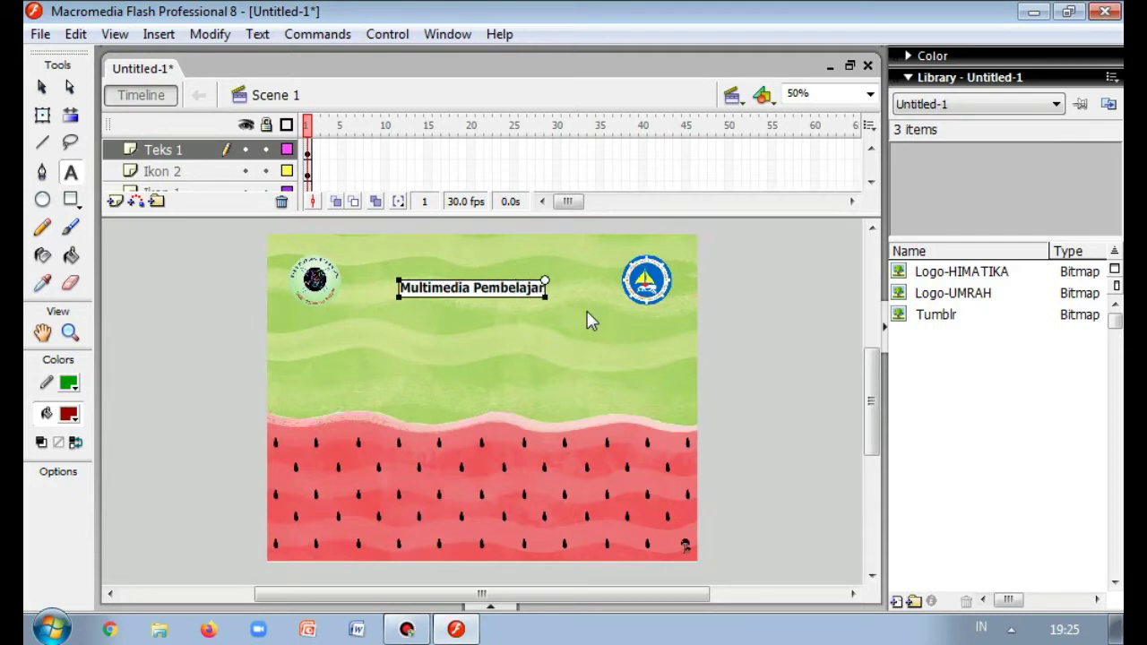
{"action": "type", "text": "an Matema"}
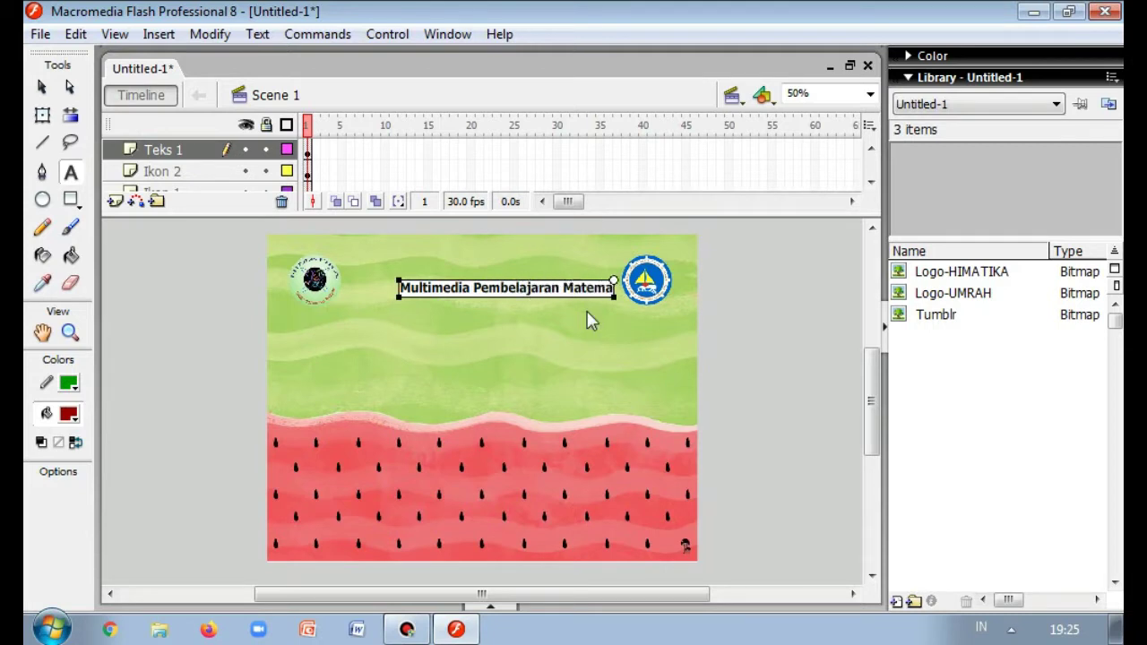
{"action": "type", "text": "tika"}
{"action": "left_click", "coordinate": [40, 90]}
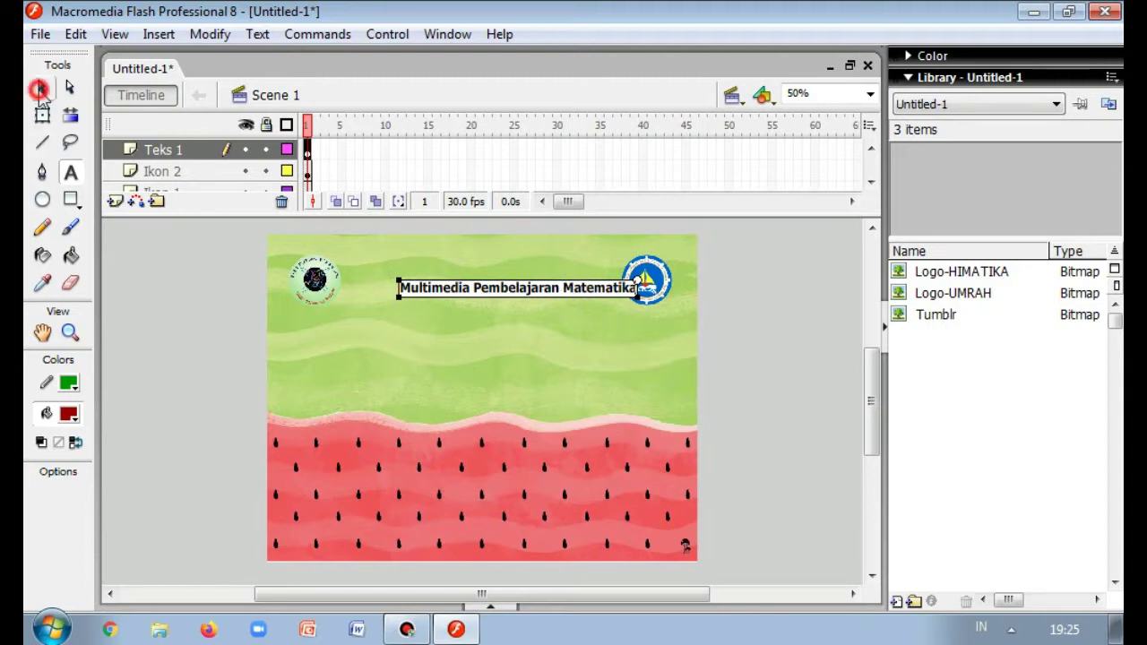
{"action": "left_click_drag", "start_coordinate": [583, 302], "coordinate": [538, 271]}
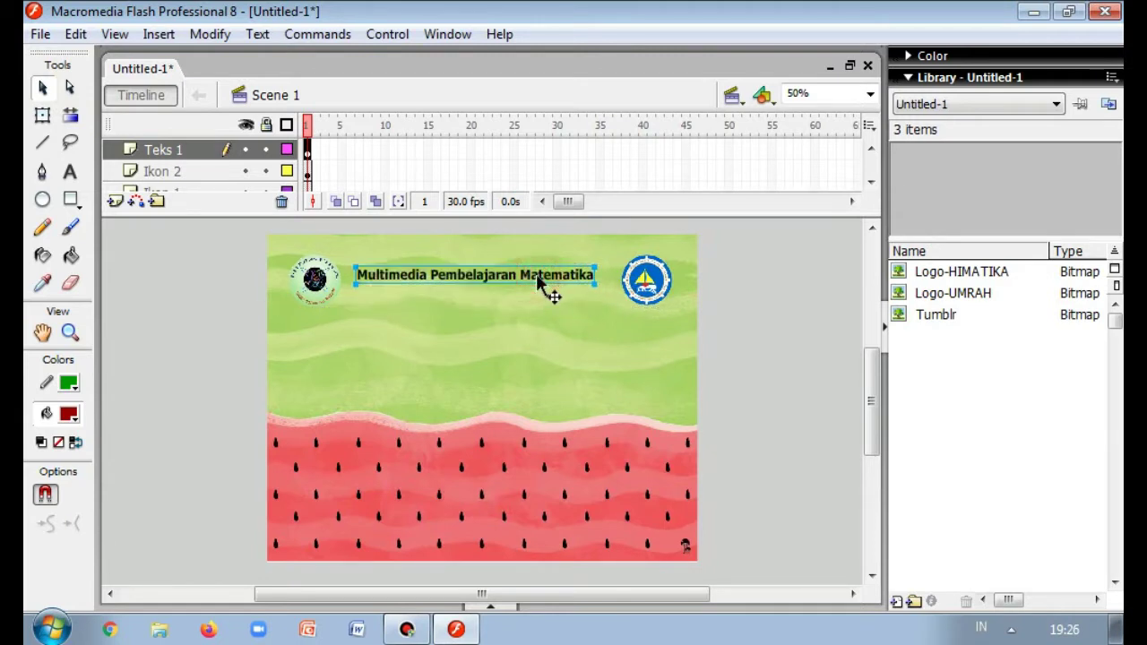
- Set the title text's font to Space kids and its colour to red
{"action": "left_click", "coordinate": [509, 609]}
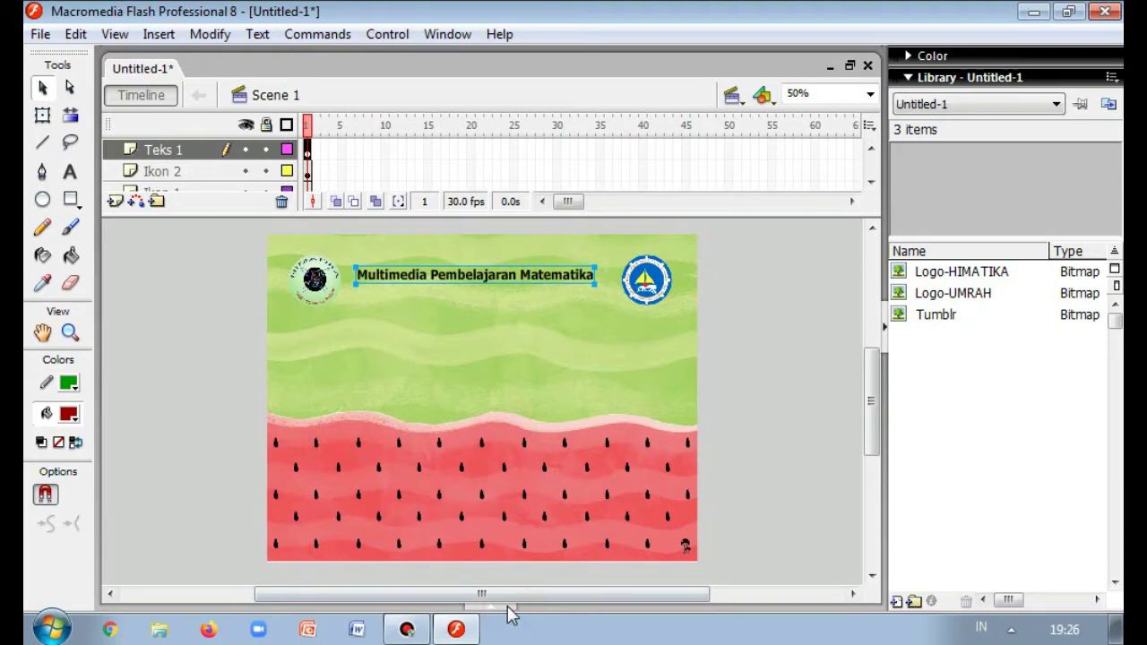
{"action": "left_click", "coordinate": [507, 611]}
{"action": "key", "text": "F9"}
{"action": "left_click", "coordinate": [491, 509]}
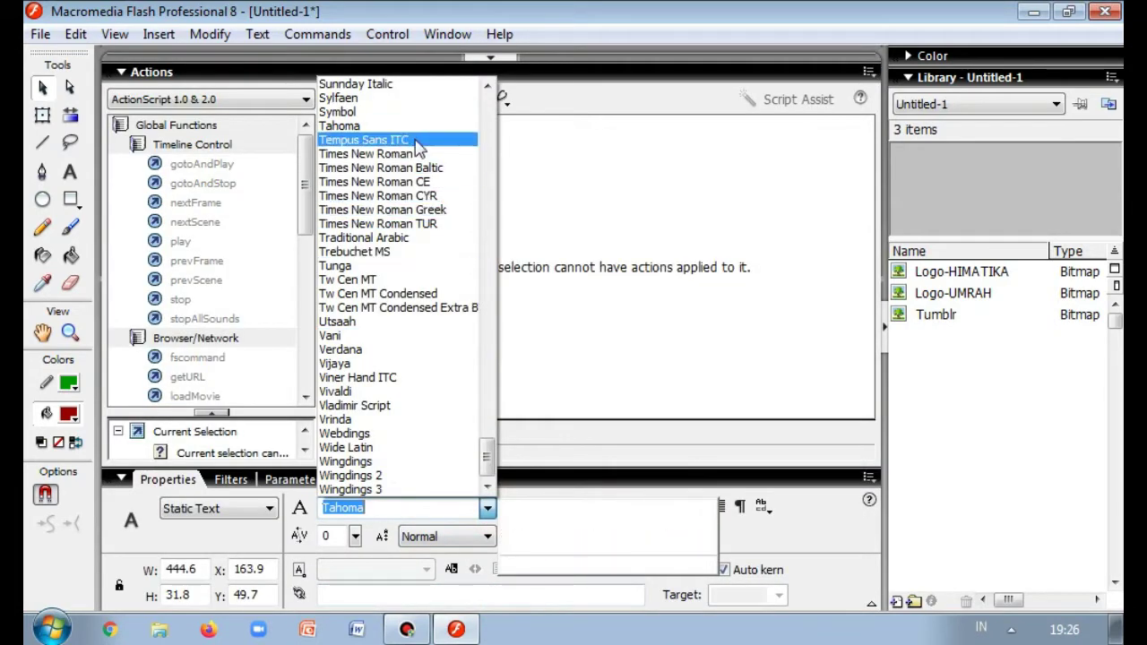
{"action": "type", "text": "spa"}
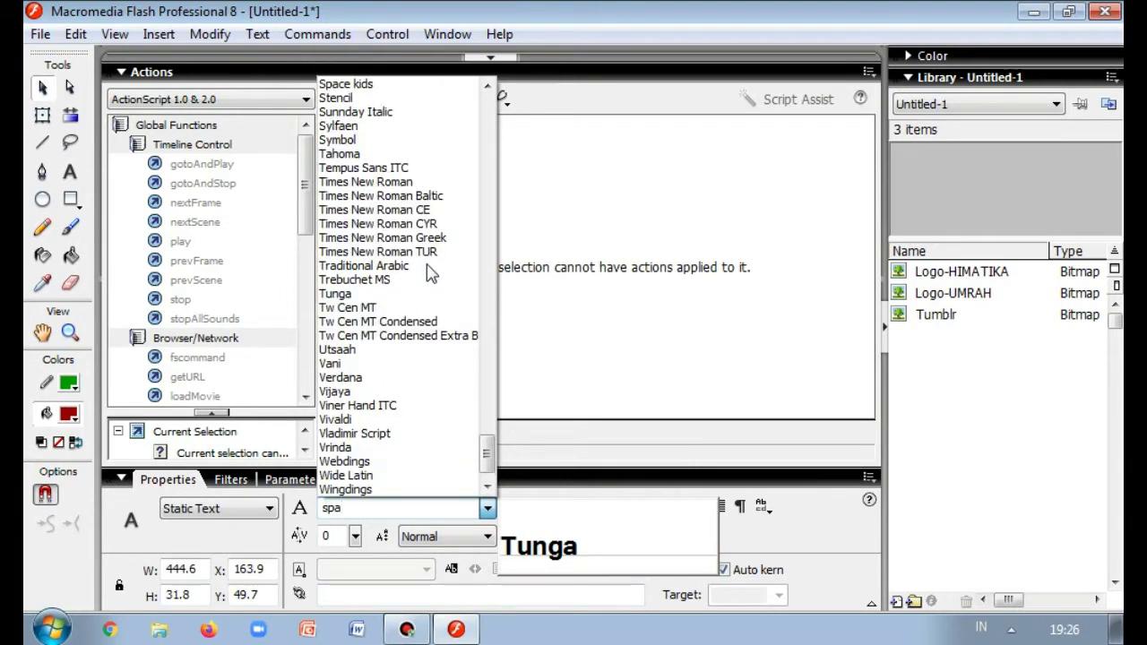
{"action": "key", "text": "Return"}
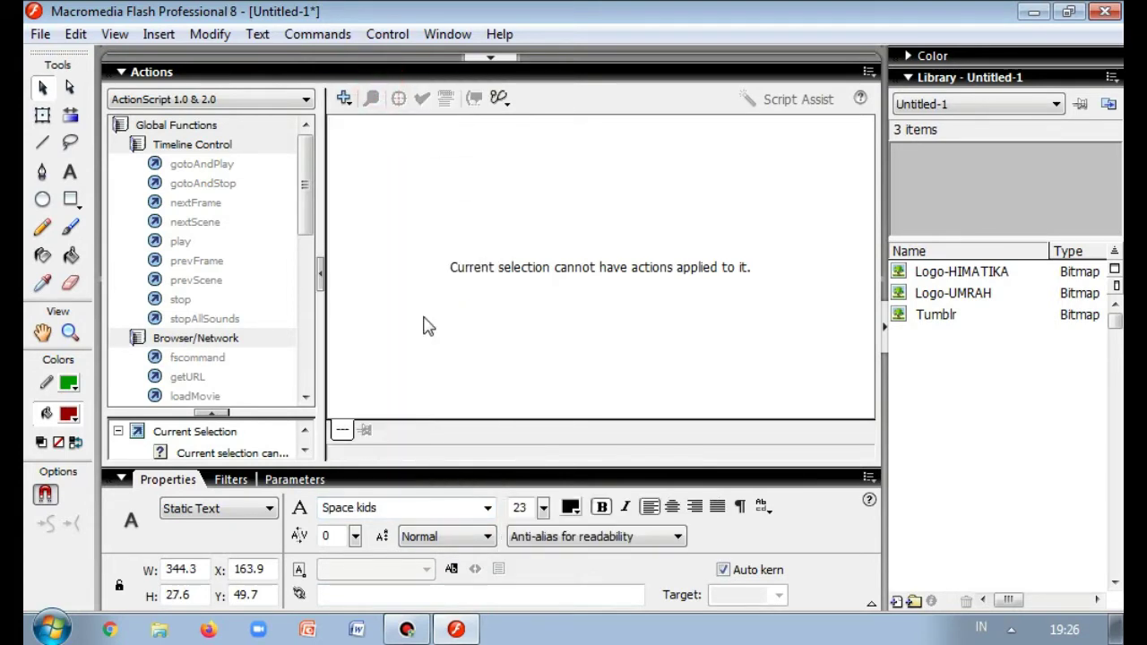
{"action": "left_click", "coordinate": [570, 507]}
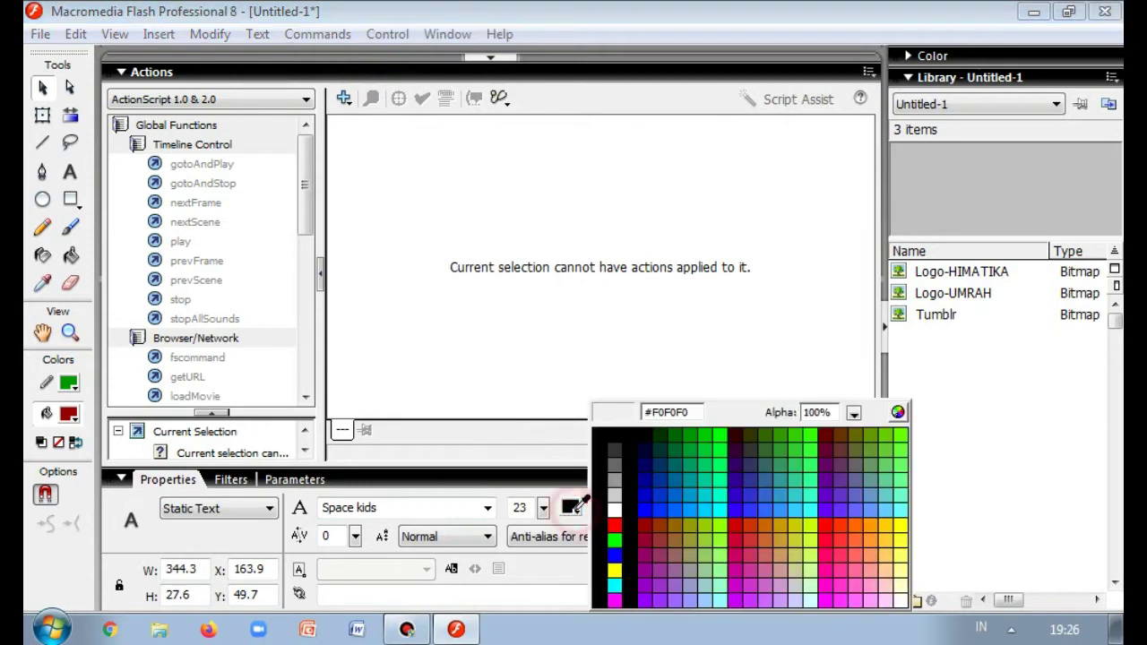
{"action": "left_click", "coordinate": [615, 525]}
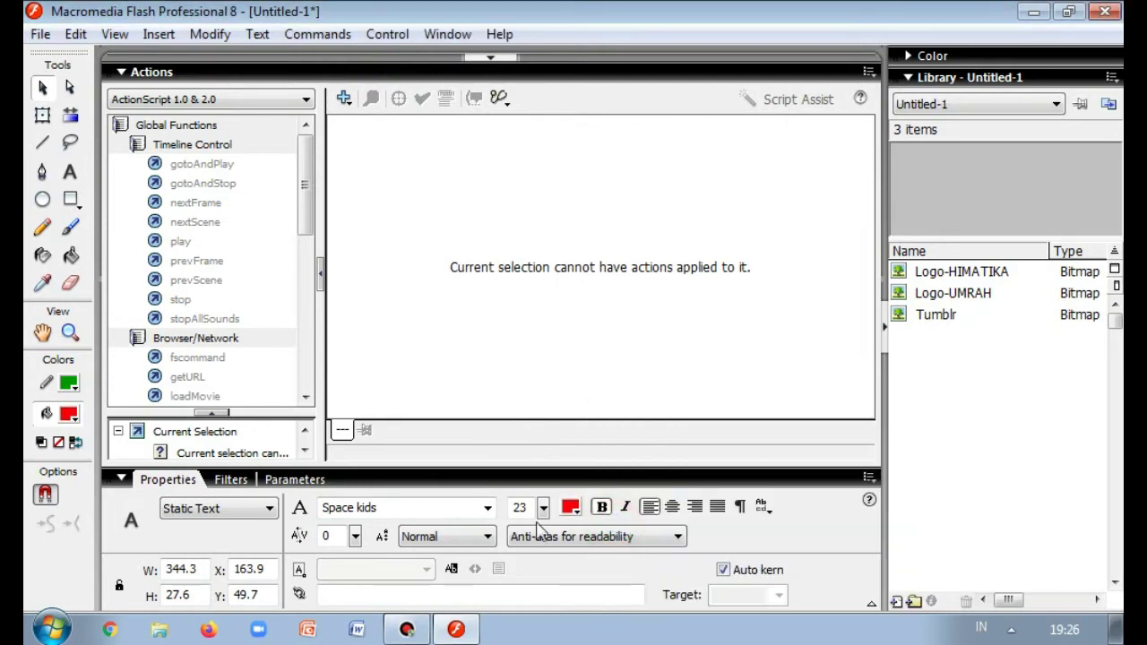
{"action": "left_click", "coordinate": [489, 59]}
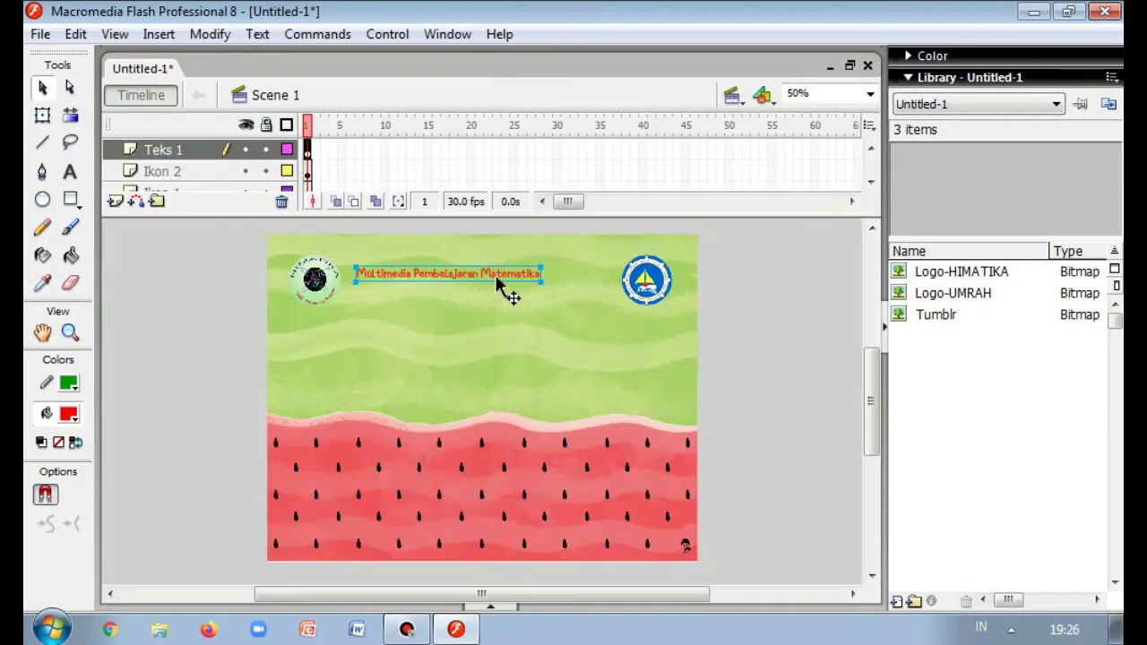
- Widen the title's text box to about 464 px, set its font size to 32 and deselect it
{"action": "left_click_drag", "start_coordinate": [541, 278], "coordinate": [607, 285]}
{"action": "left_click", "coordinate": [513, 276]}
{"action": "left_click", "coordinate": [502, 598]}
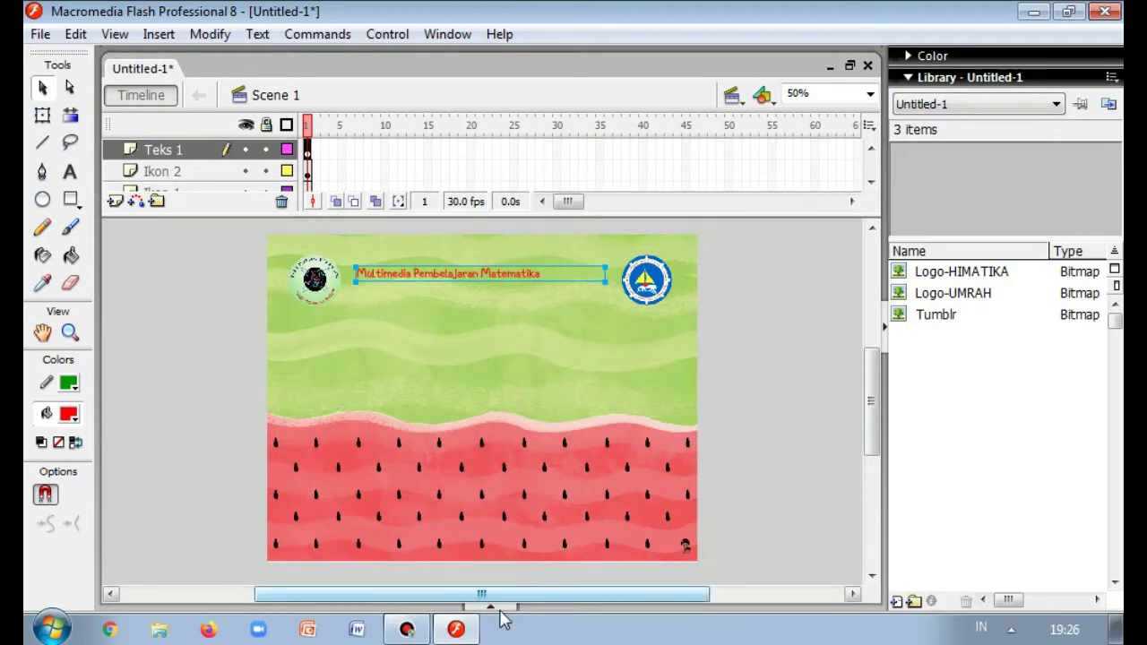
{"action": "left_click", "coordinate": [500, 608]}
{"action": "left_click", "coordinate": [543, 507]}
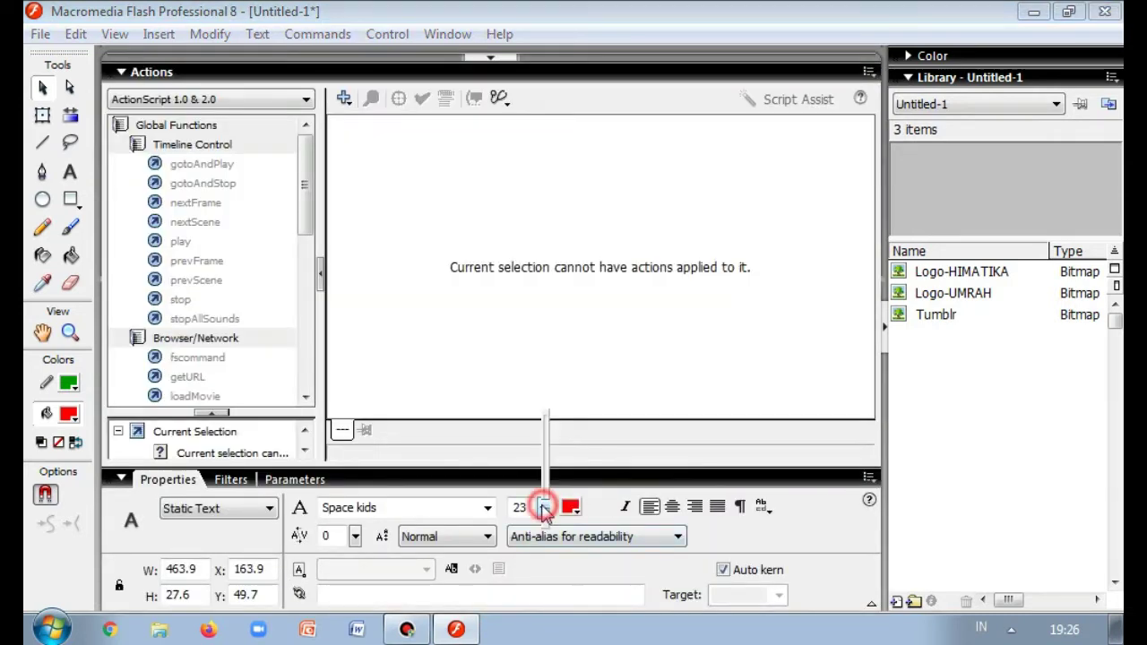
{"action": "mouse_move", "coordinate": [544, 509]}
{"action": "left_mouse_down"}
{"action": "mouse_move", "coordinate": [543, 489]}
{"action": "mouse_move", "coordinate": [549, 511]}
{"action": "left_mouse_up"}
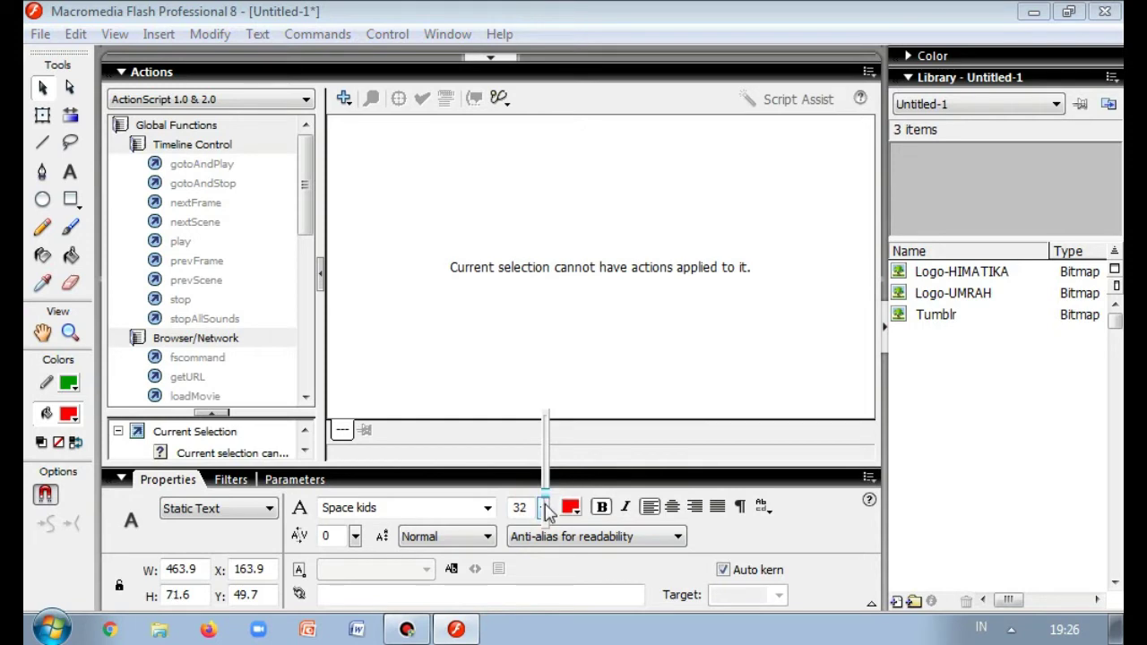
{"action": "left_click", "coordinate": [498, 61]}
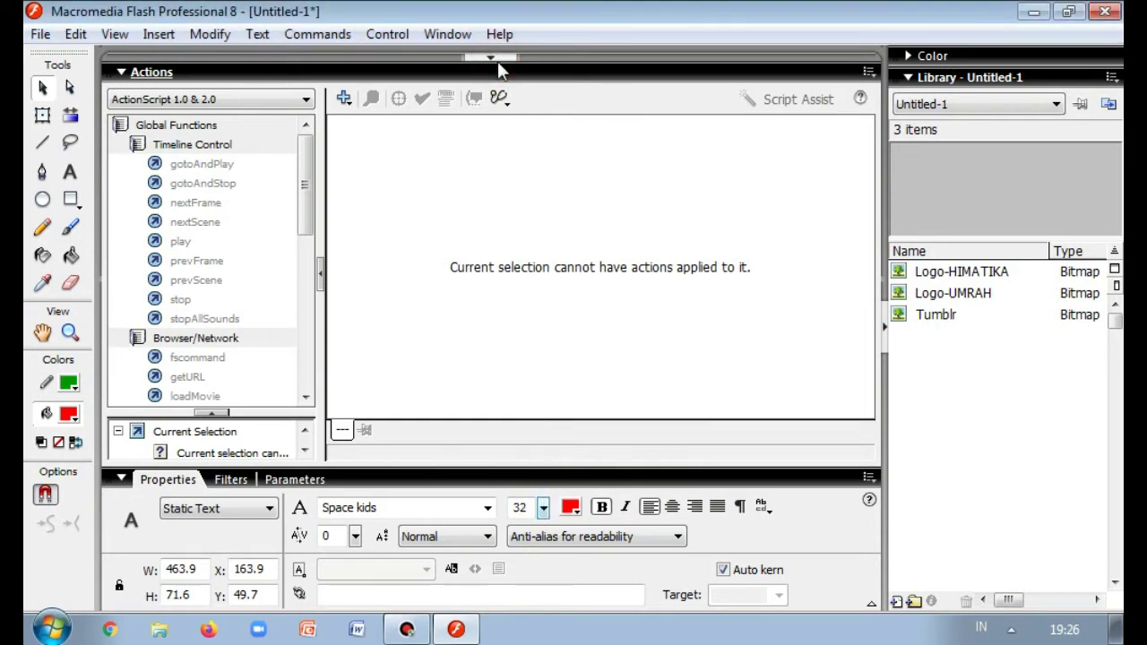
{"action": "left_click", "coordinate": [492, 56]}
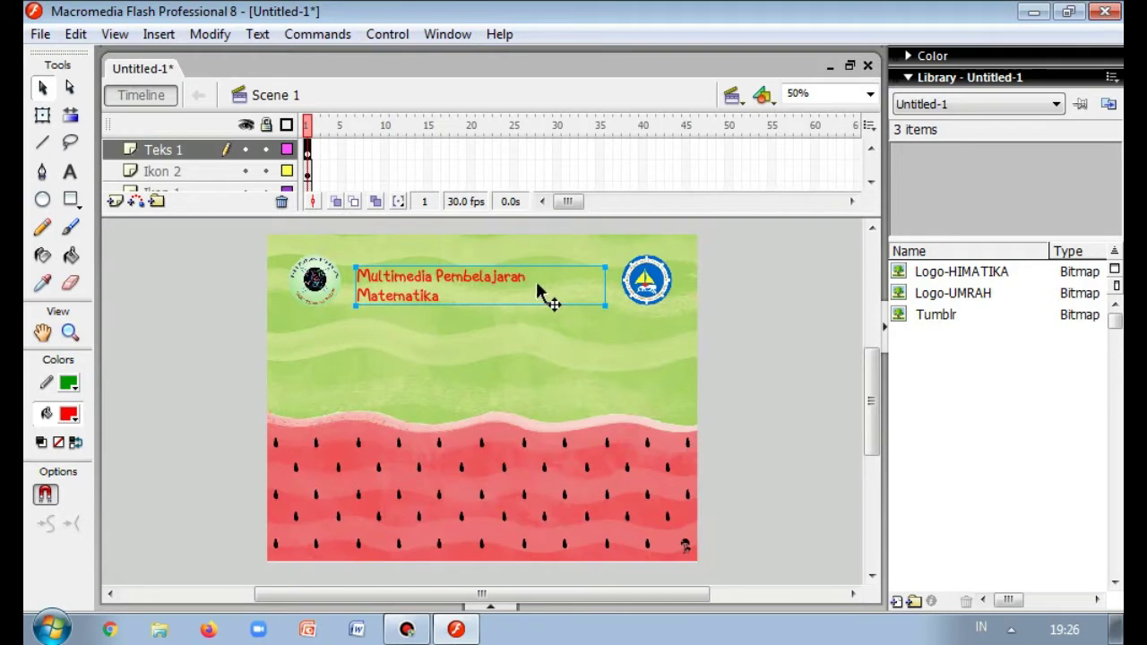
{"action": "left_click", "coordinate": [738, 320]}
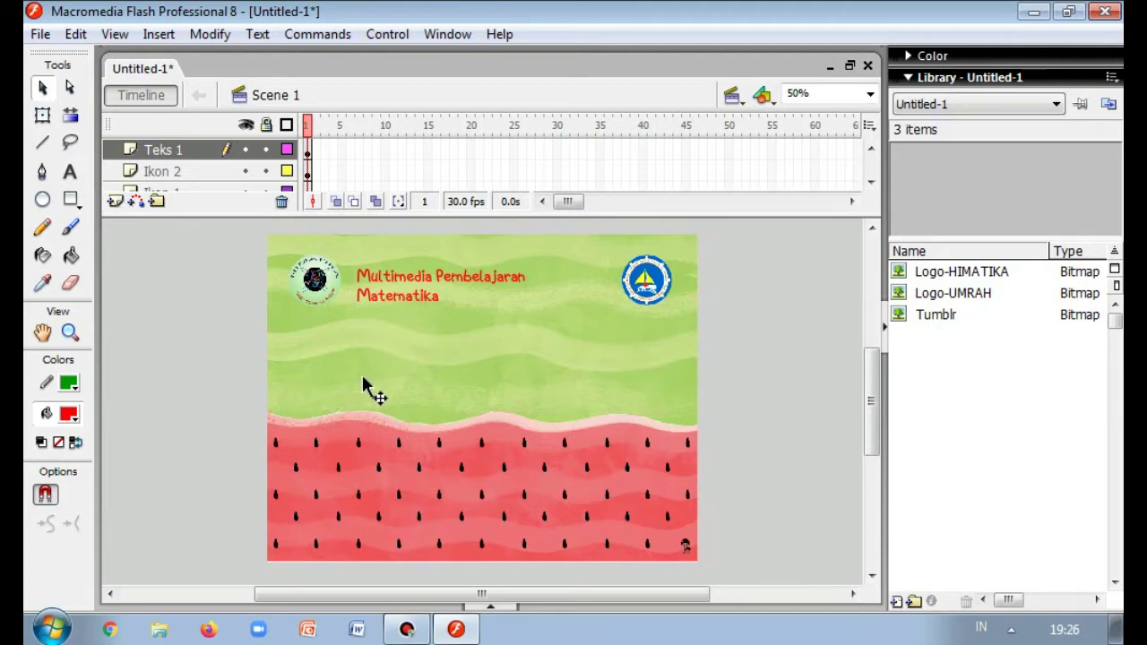
- Add a new layer above Teks 1, name it Loading and select its first frame
{"action": "left_click", "coordinate": [115, 200]}
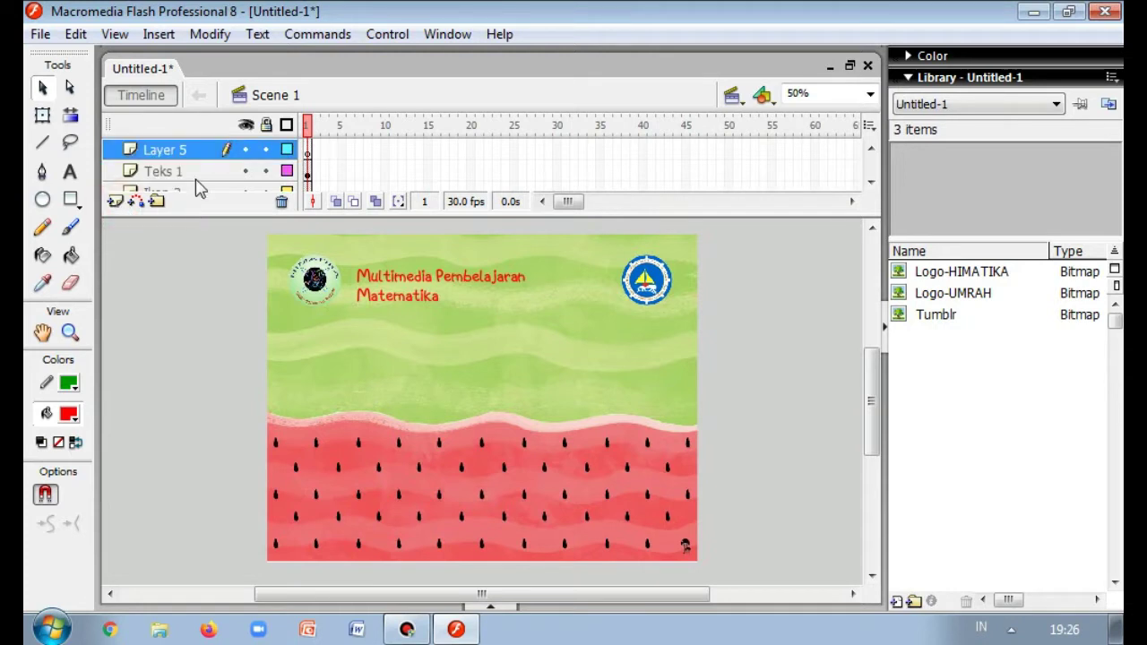
{"action": "double_click", "coordinate": [189, 150]}
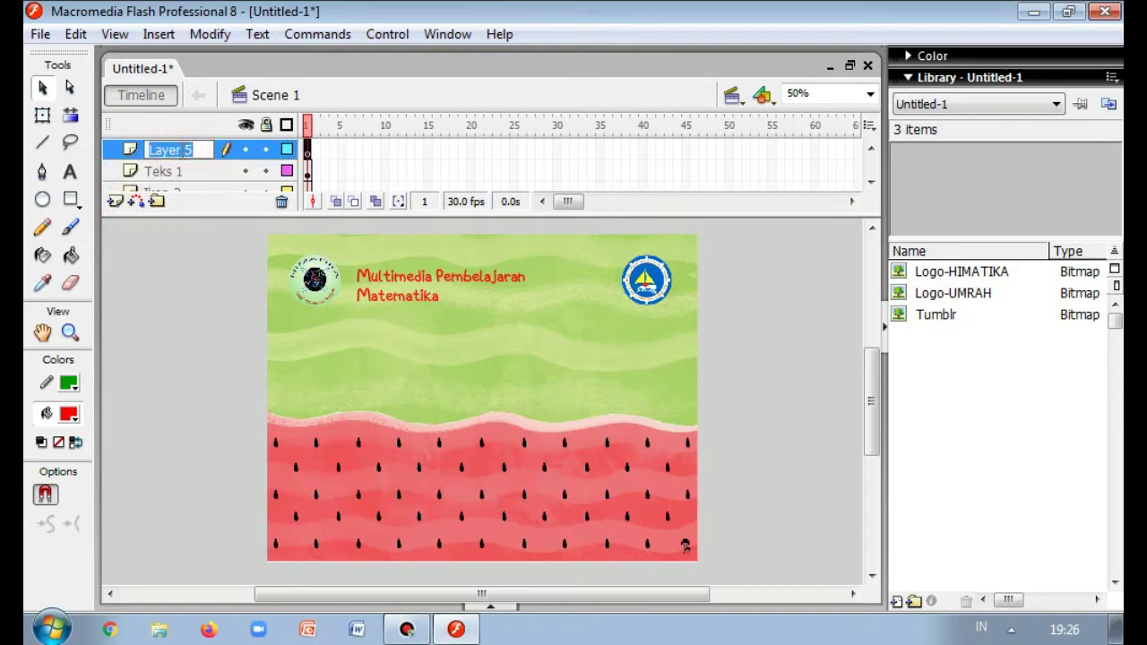
{"action": "type", "text": "Loading"}
{"action": "left_click", "coordinate": [307, 152]}
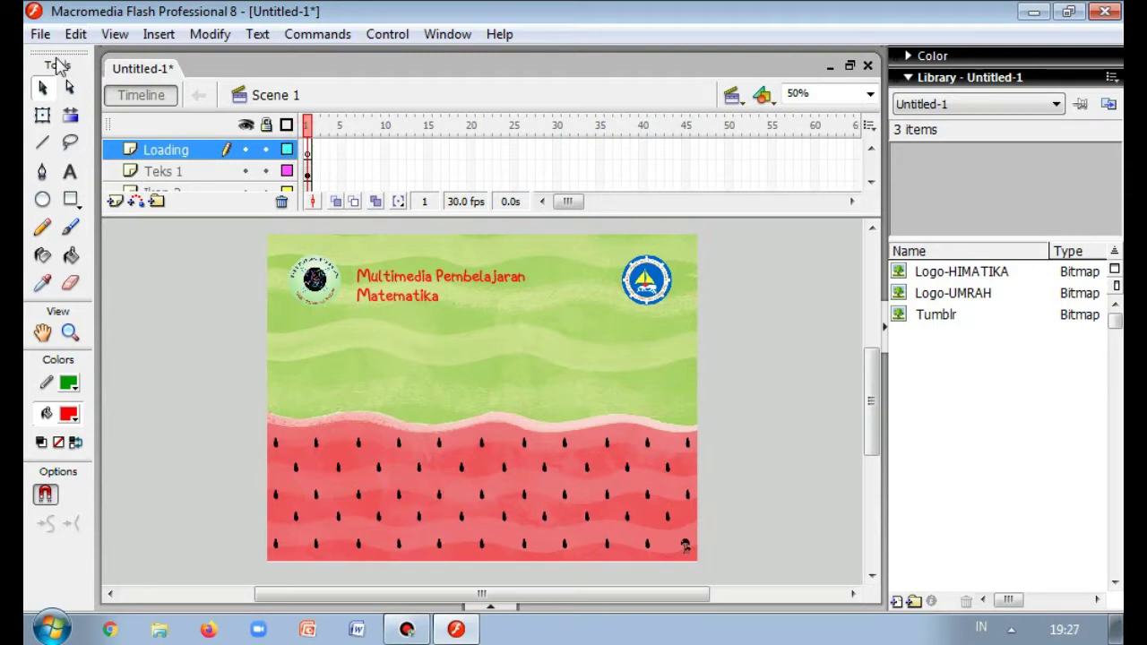
- Add the text "LOADING" near the middle of the stage, at the upper edge of the red area
{"action": "left_click", "coordinate": [70, 172]}
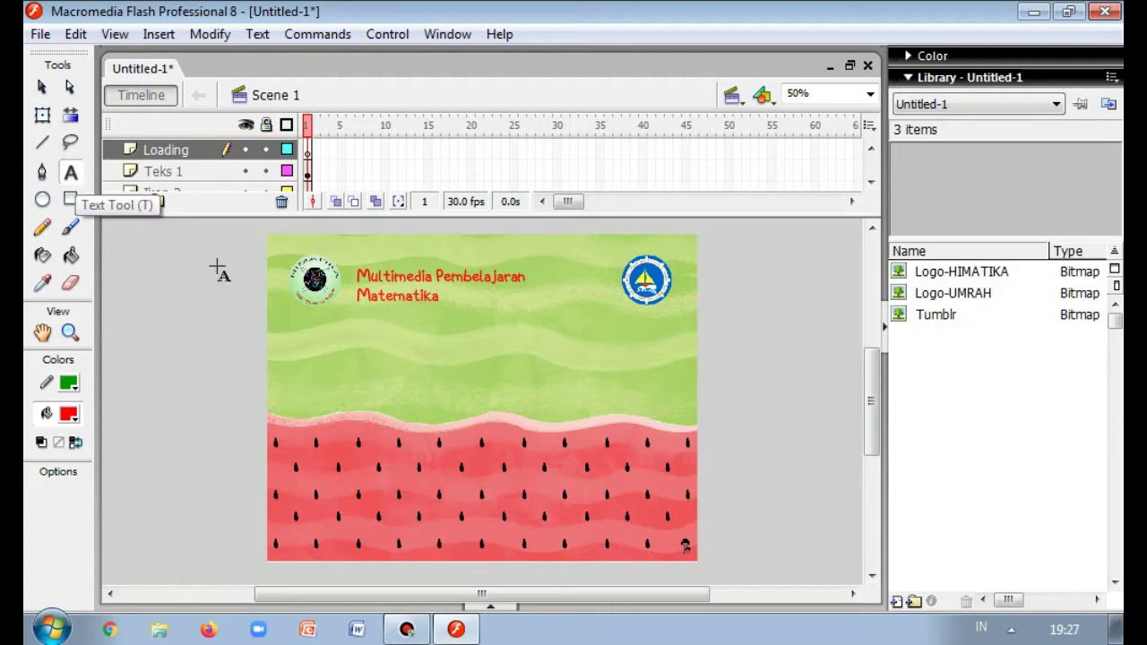
{"action": "left_click", "coordinate": [441, 444]}
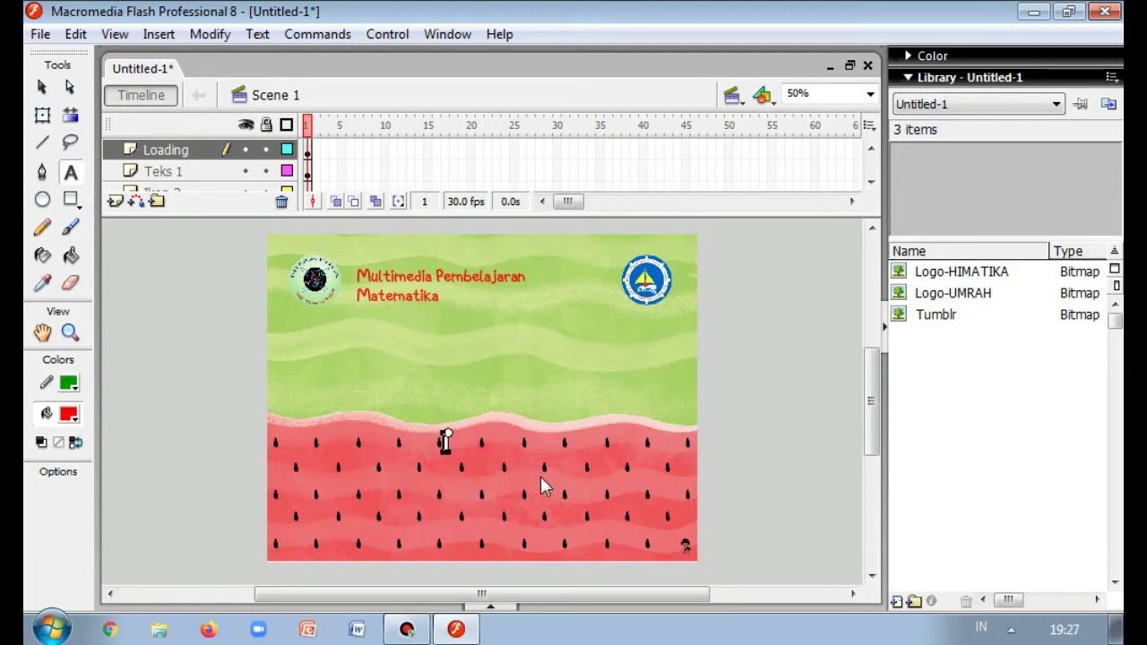
{"action": "type", "text": "LOA"}
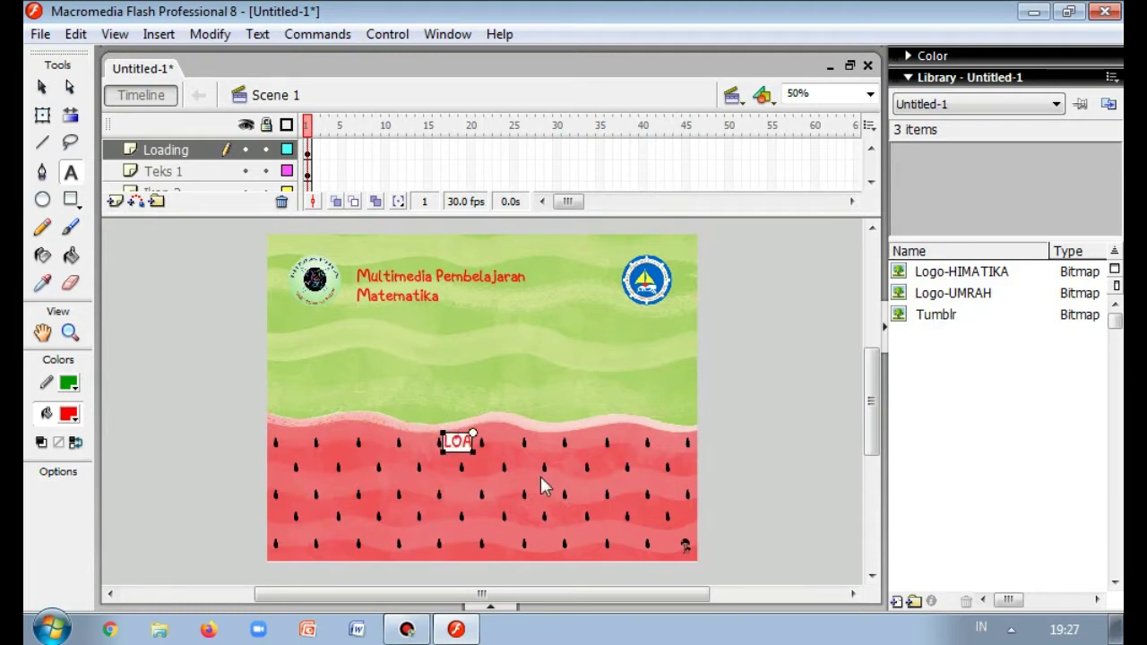
{"action": "key", "text": "BackSpace"}
{"action": "key", "text": "BackSpace"}
{"action": "type", "text": "LOADING"}
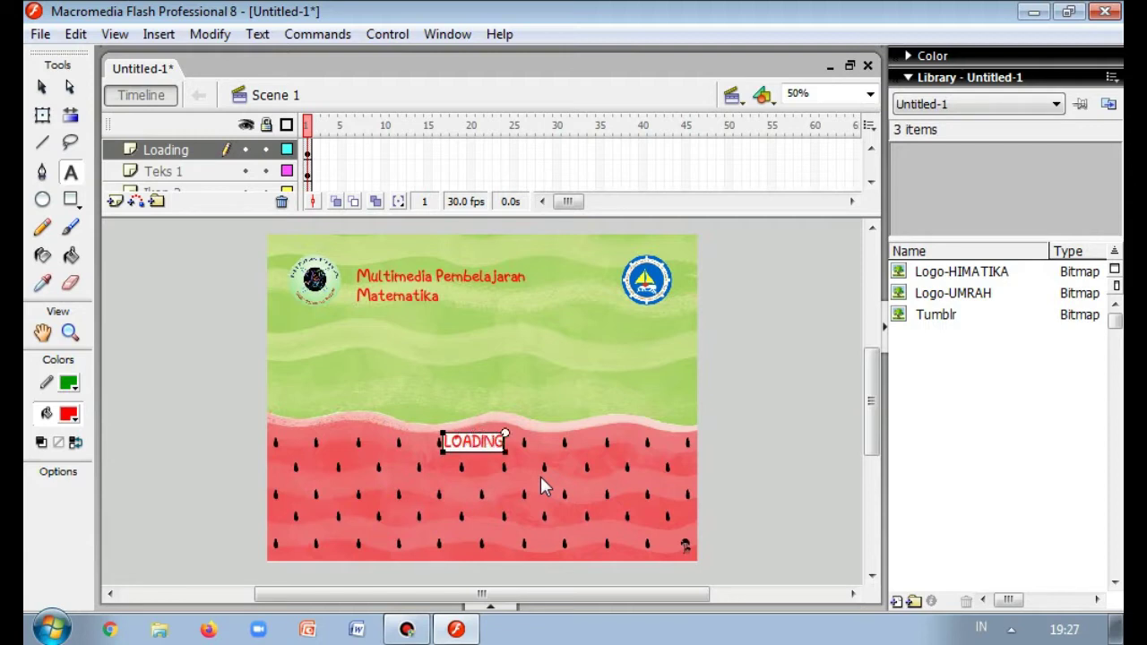
- Set the LOADING text's colour to white and its font size to 20, leaving it selected as an object
{"action": "key", "text": "ctrl+a"}
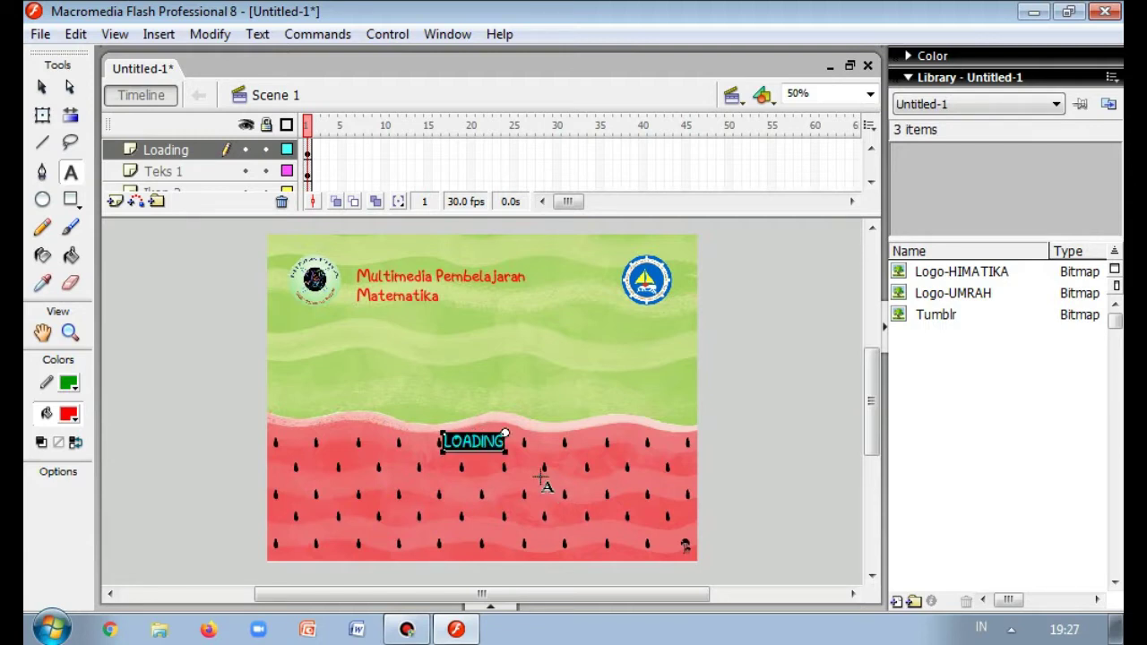
{"action": "left_click", "coordinate": [497, 607]}
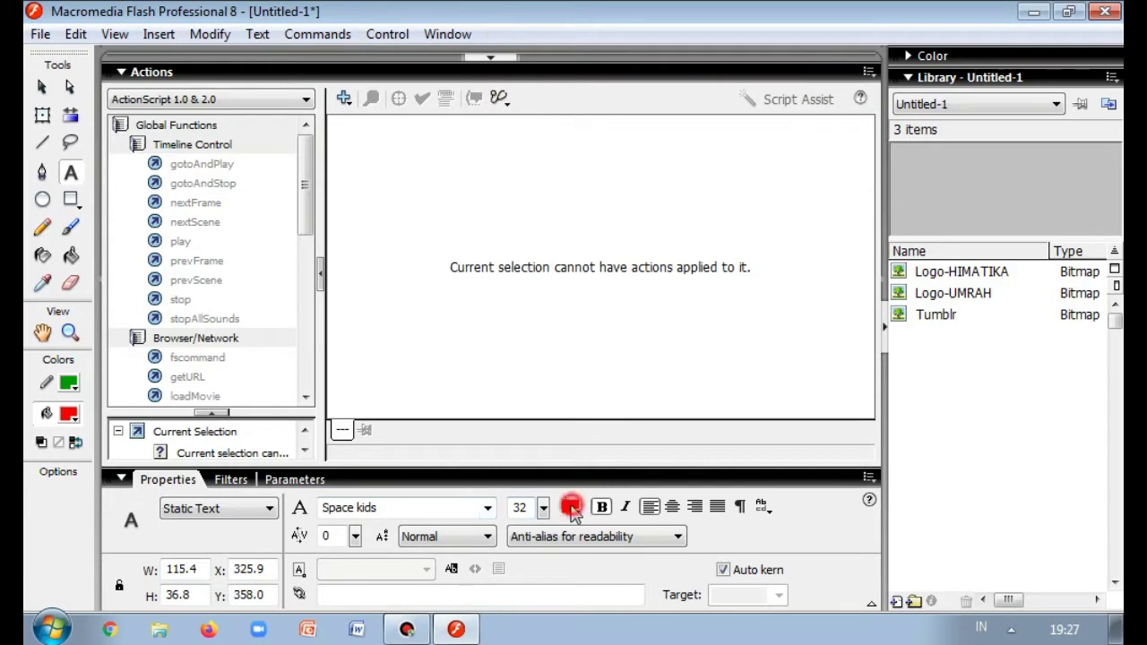
{"action": "left_click", "coordinate": [570, 507]}
{"action": "left_click", "coordinate": [615, 510]}
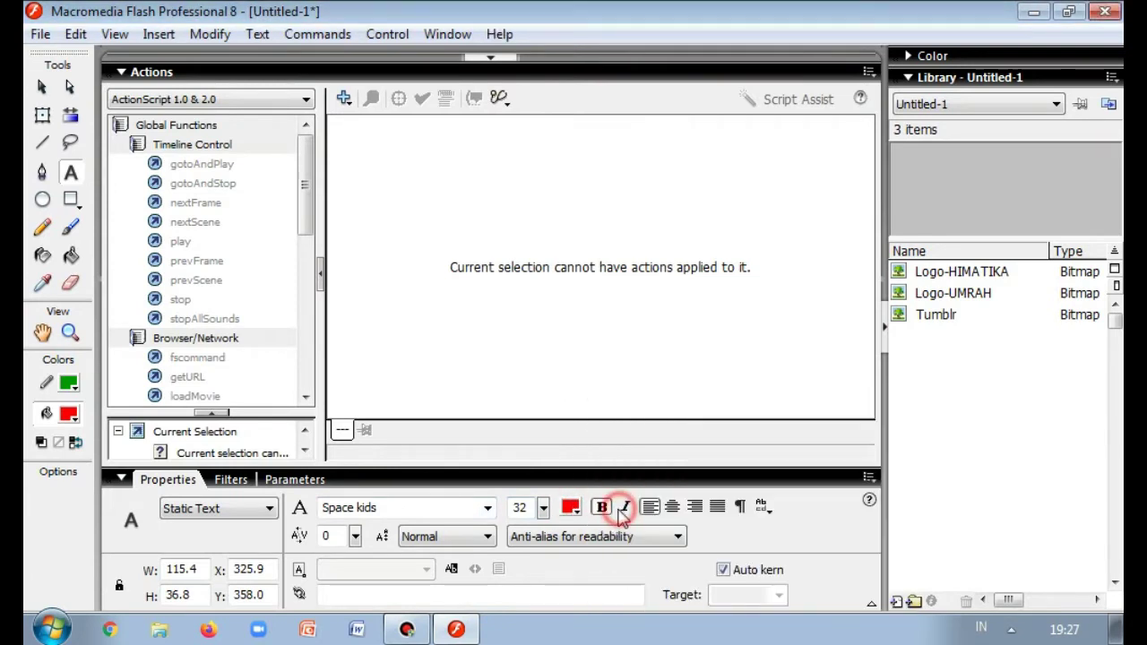
{"action": "left_click", "coordinate": [543, 508]}
{"action": "left_click", "coordinate": [544, 508]}
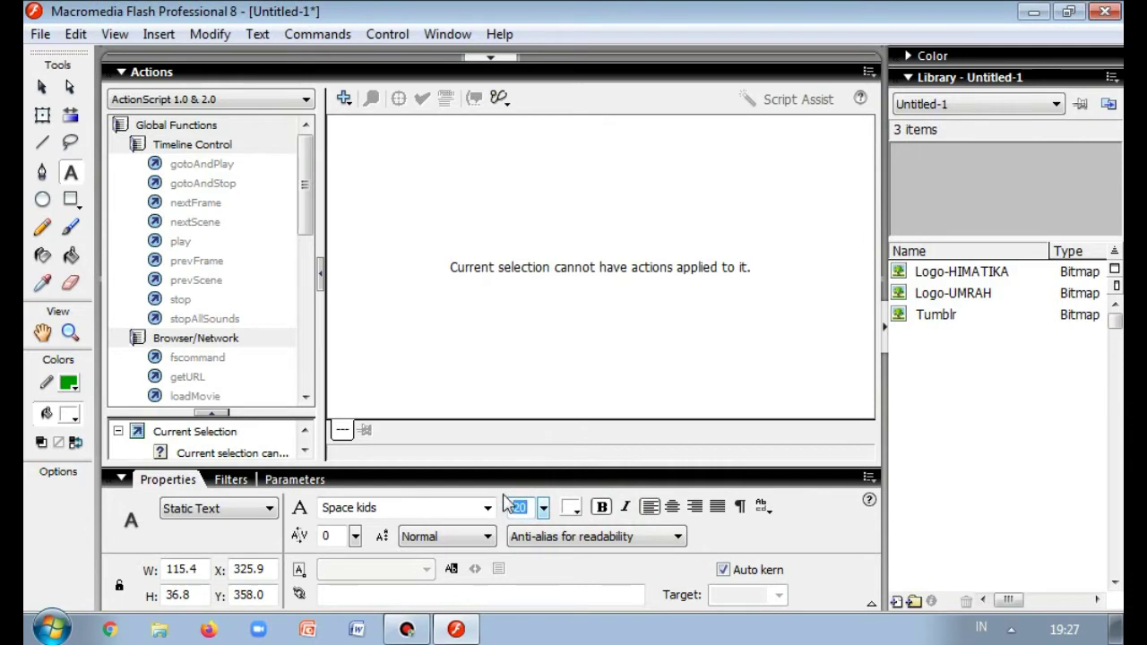
{"action": "left_click", "coordinate": [493, 59]}
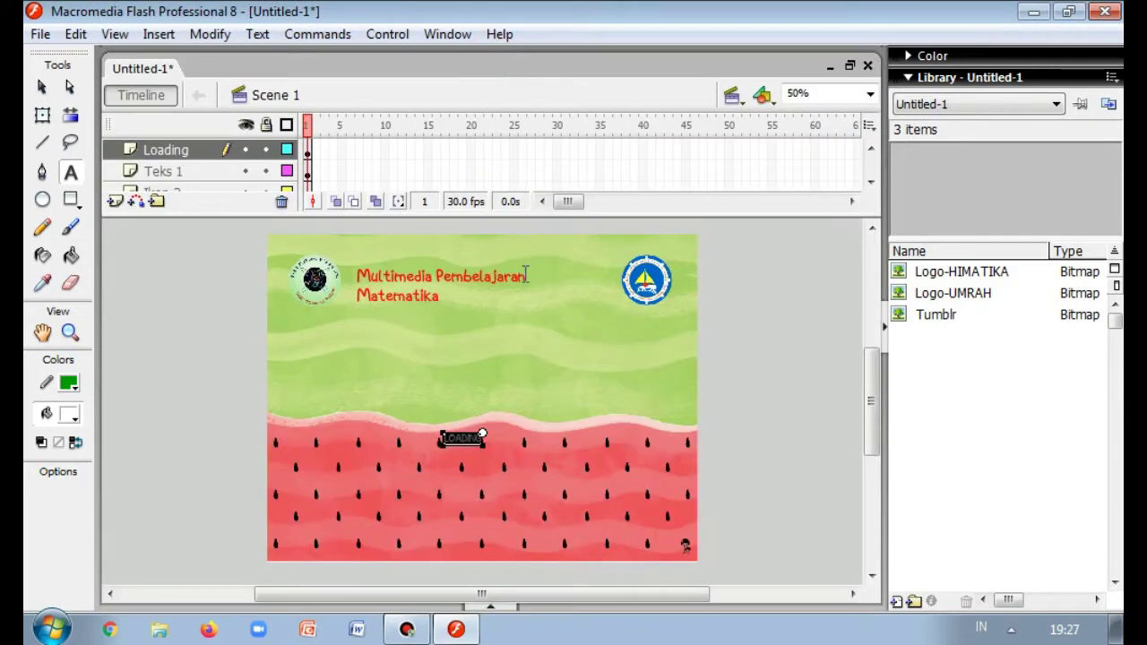
{"action": "left_click", "coordinate": [44, 89]}
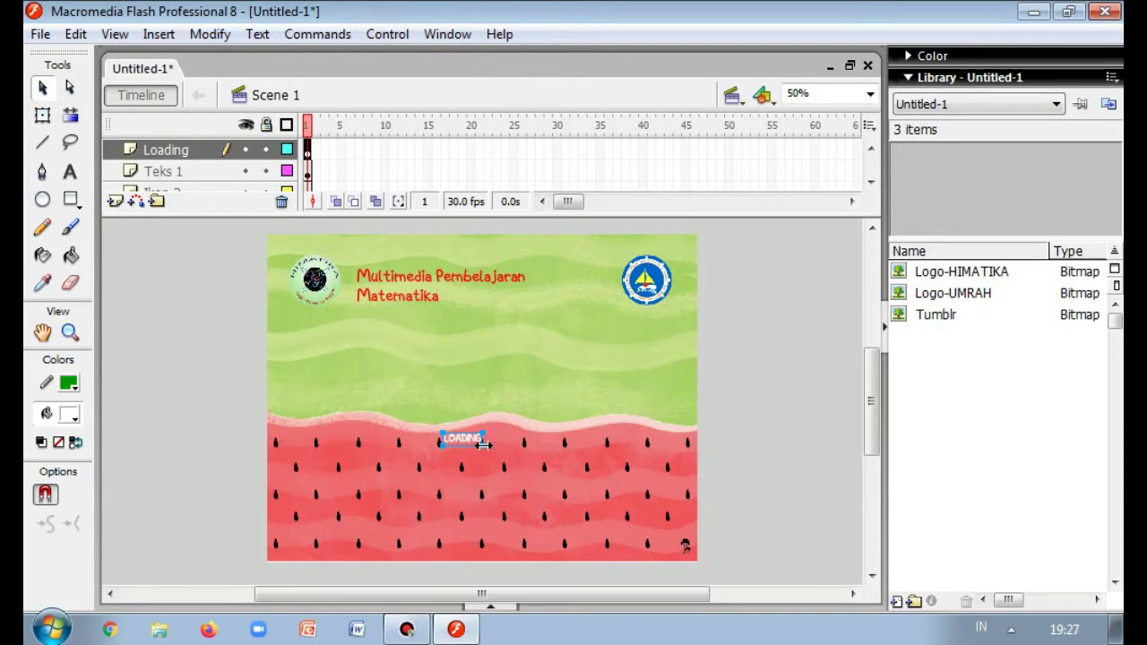
- Enlarge the LOADING text slightly with Free Transform, centre it near the upper edge of the red area and deselect it
{"action": "left_click", "coordinate": [42, 116]}
{"action": "left_click", "coordinate": [462, 438]}
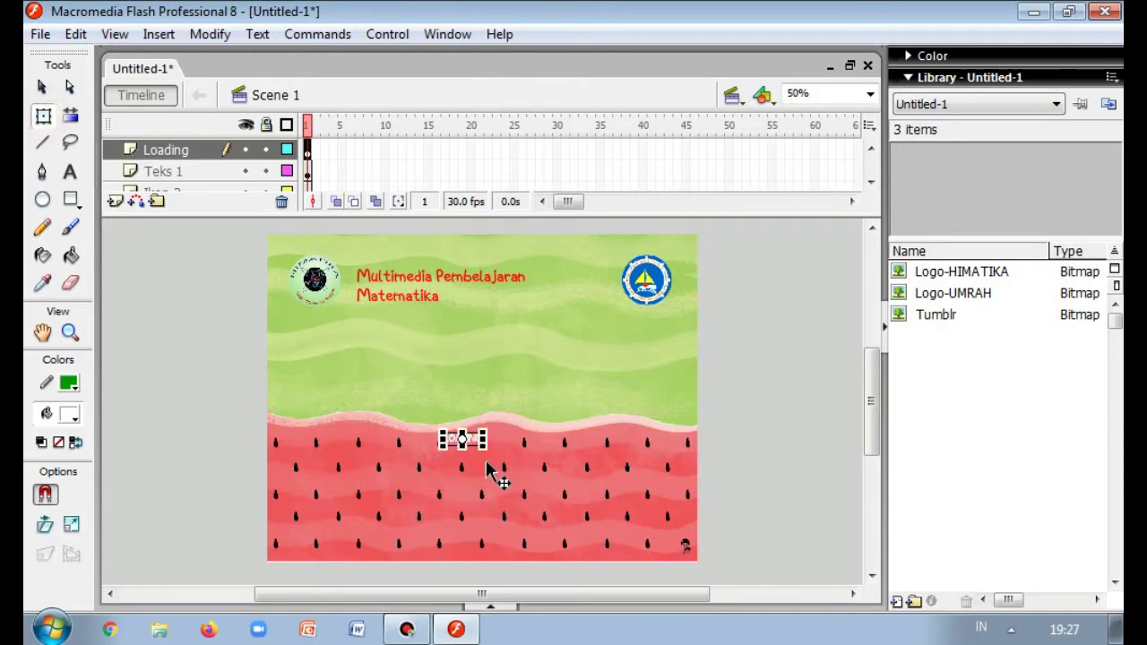
{"action": "left_click_drag", "start_coordinate": [493, 448], "coordinate": [519, 448]}
{"action": "left_click", "coordinate": [828, 484]}
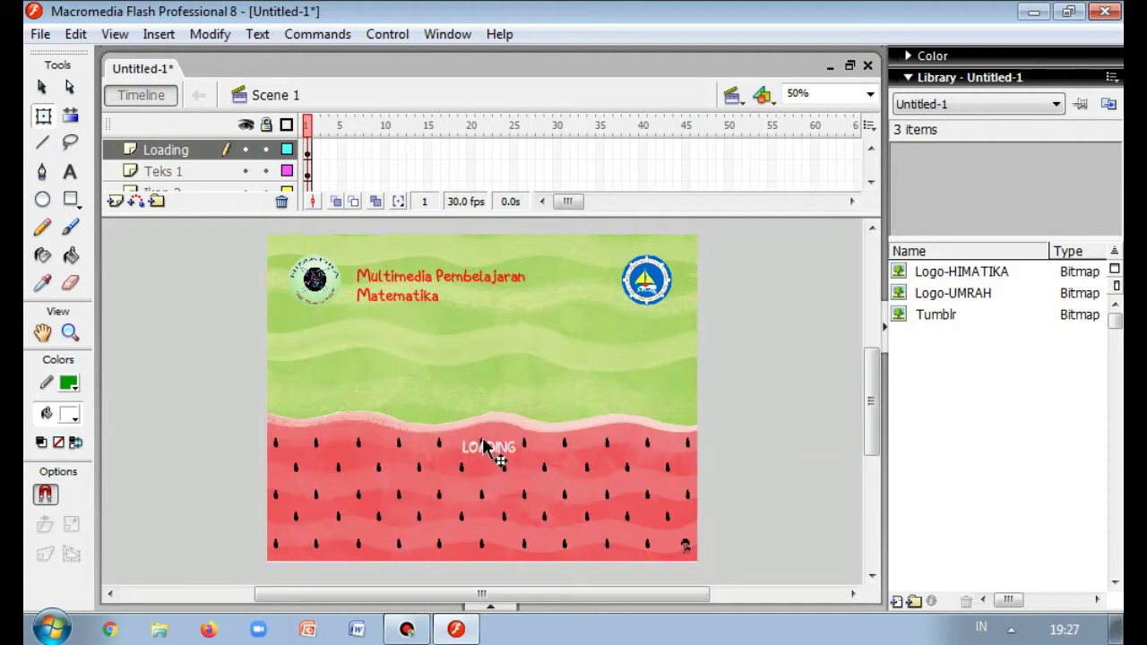
{"action": "left_click", "coordinate": [499, 454]}
{"action": "left_click_drag", "start_coordinate": [499, 455], "coordinate": [495, 451]}
{"action": "left_click", "coordinate": [783, 459]}
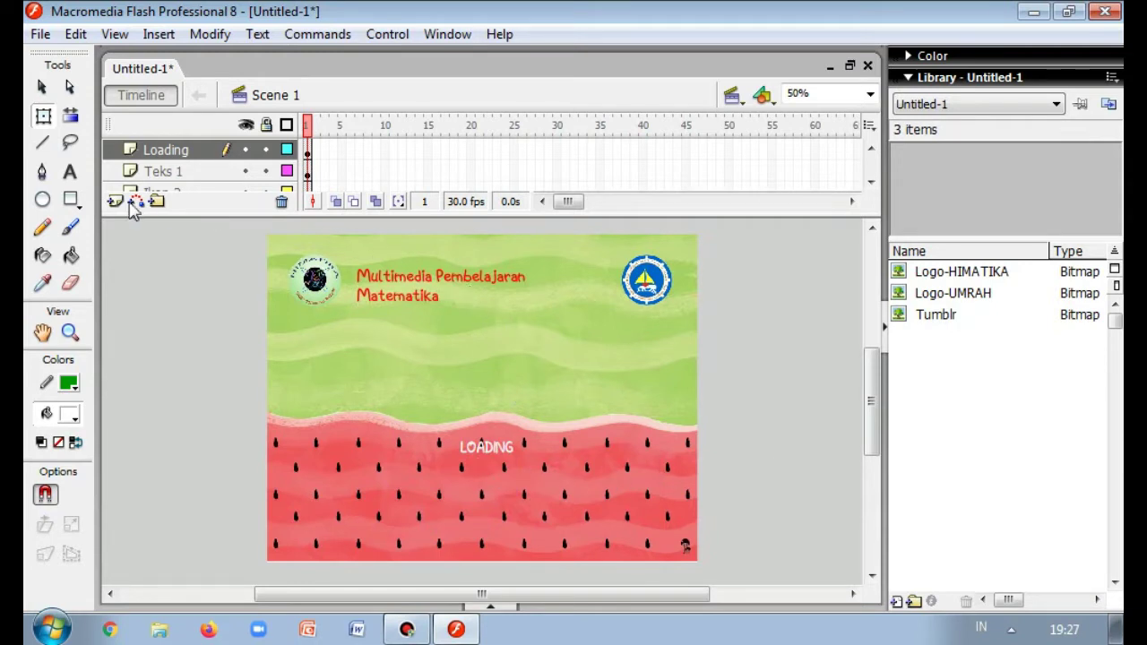
- Add a new layer above Loading and name it kotak
{"action": "left_click", "coordinate": [117, 202]}
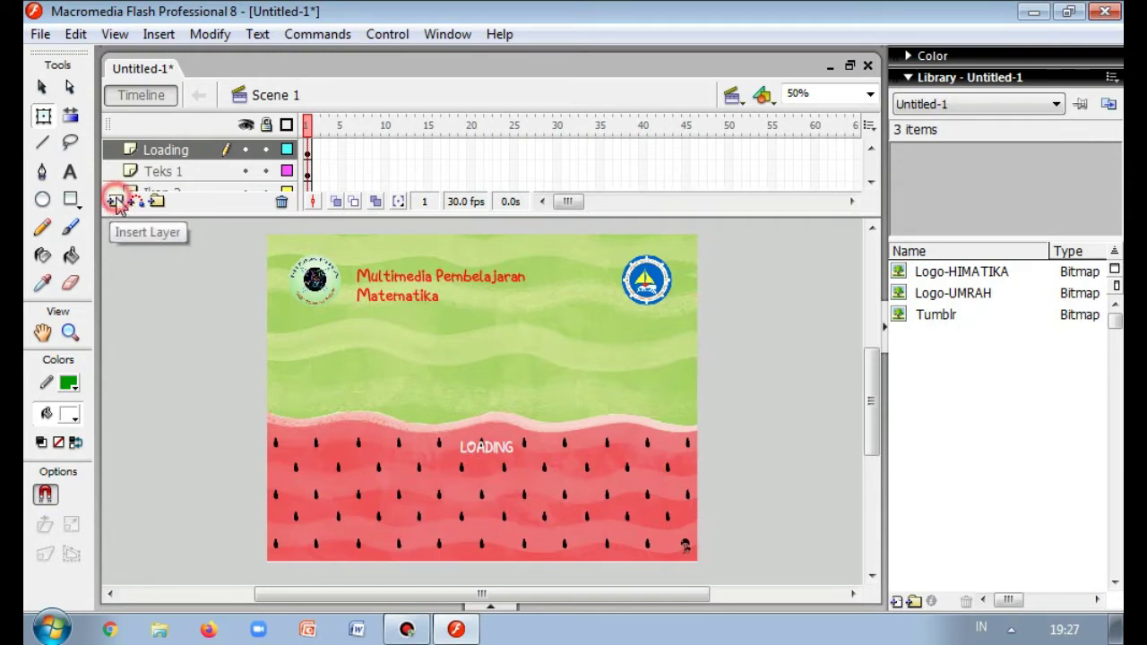
{"action": "double_click", "coordinate": [172, 150]}
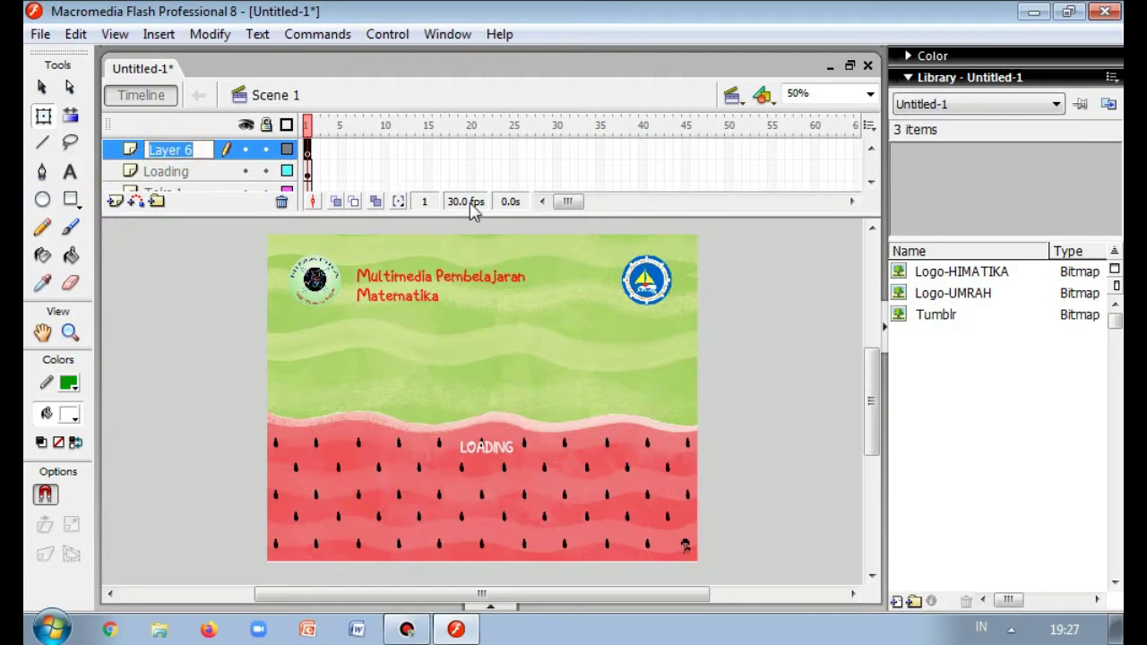
{"action": "type", "text": "kOTA"}
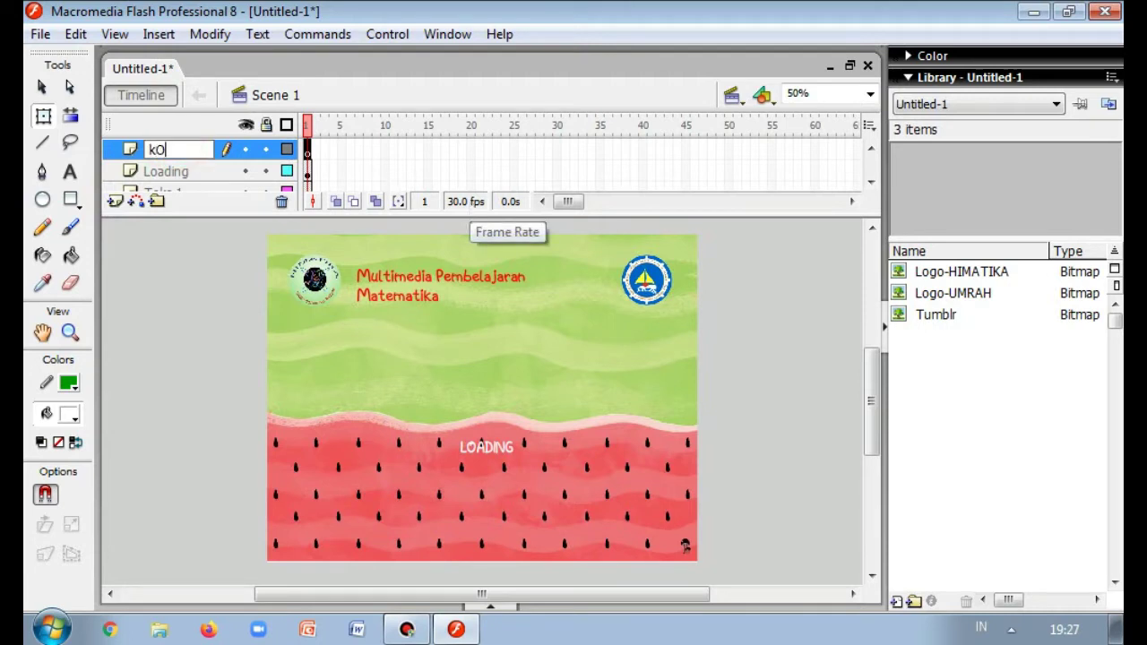
{"action": "key", "text": "BackSpace"}
{"action": "key", "text": "BackSpace"}
{"action": "key", "text": "BackSpace"}
{"action": "key", "text": "BackSpace"}
{"action": "type", "text": "kotak"}
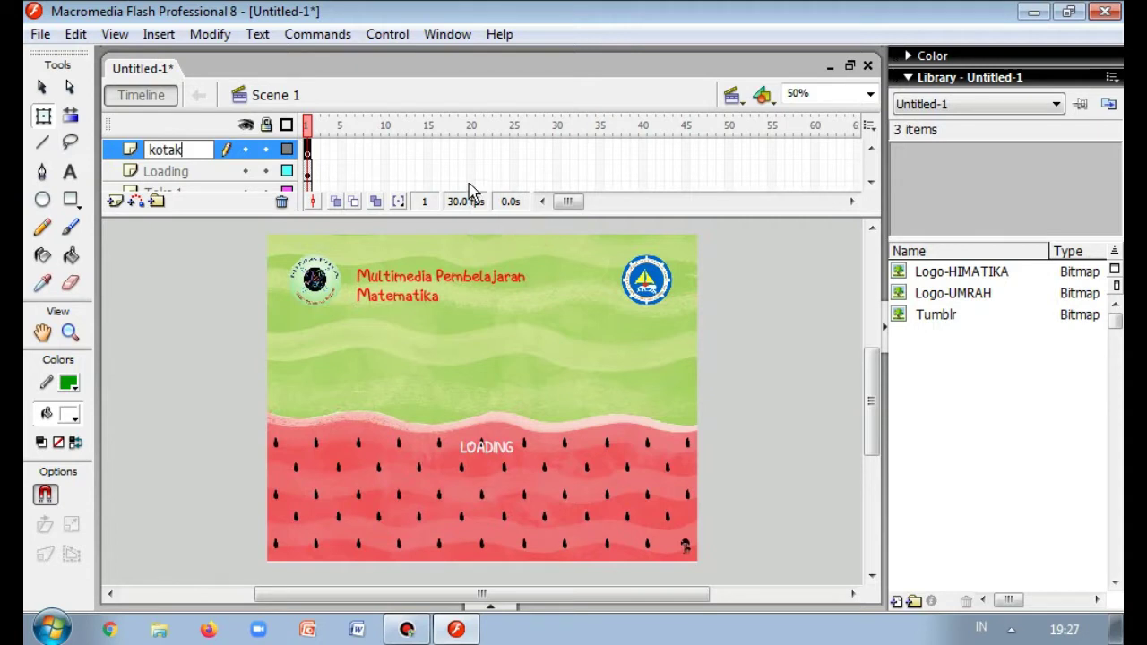
{"action": "key", "text": "Return"}
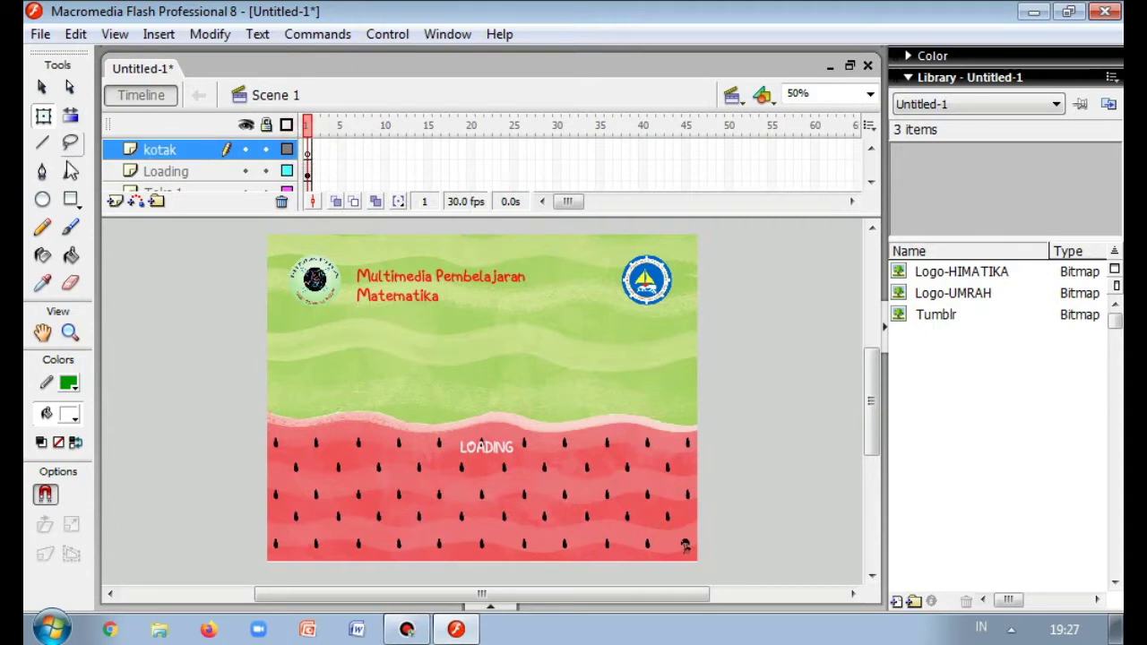
- Draw a wide, flat red rectangle without an outline just below the LOADING text on the kotak layer
{"action": "left_click", "coordinate": [74, 200]}
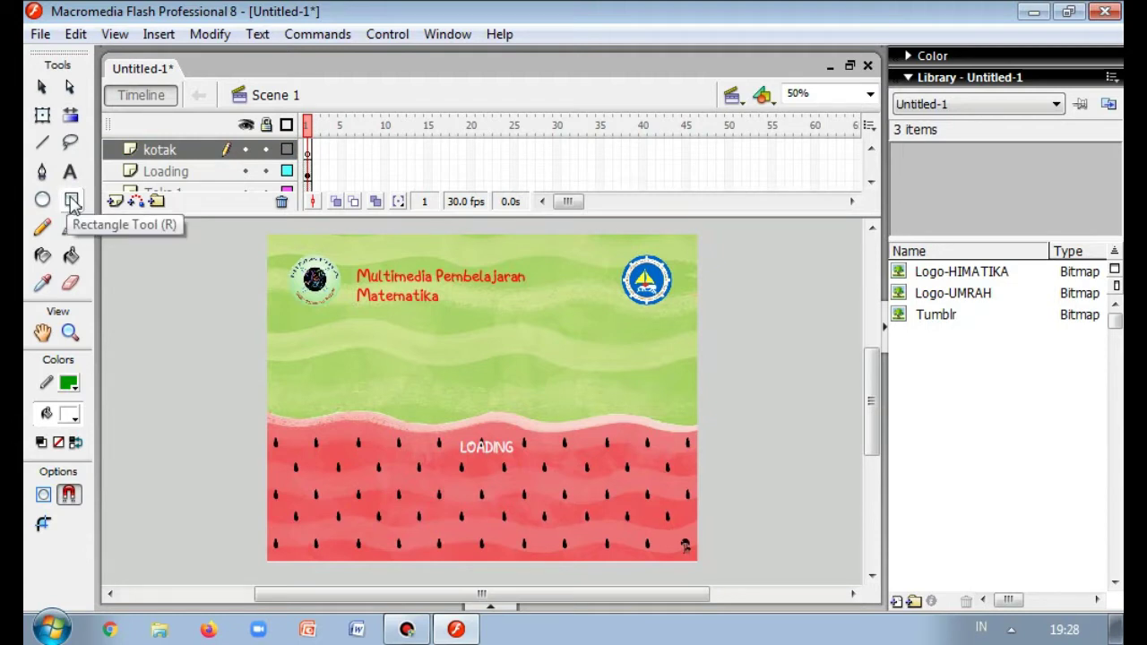
{"action": "left_click", "coordinate": [73, 387]}
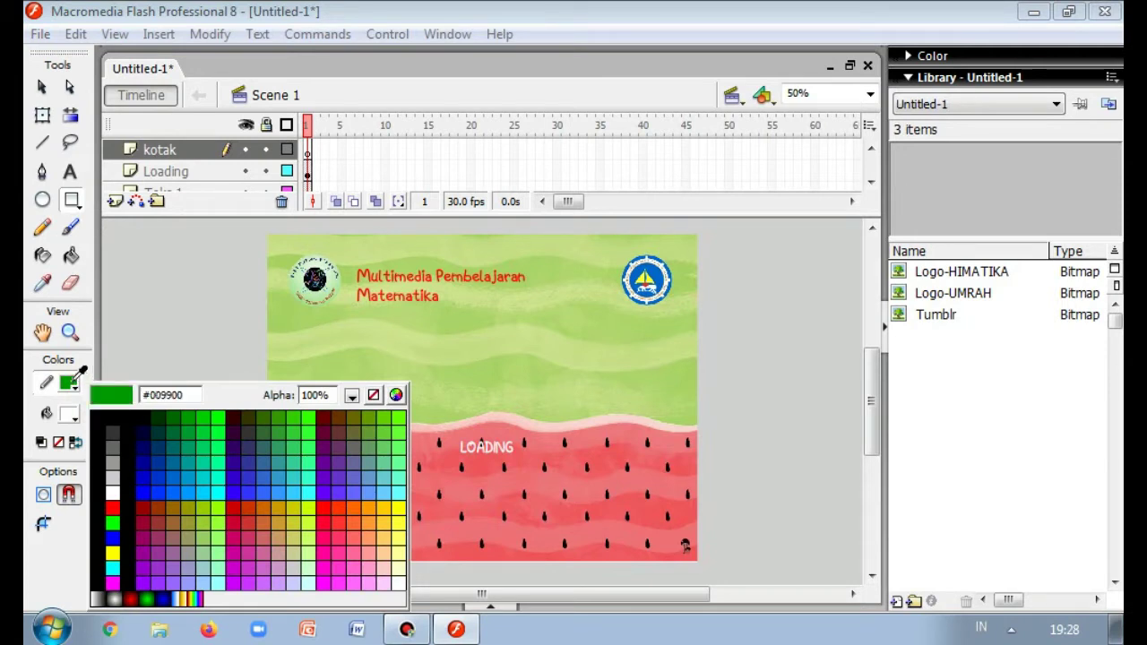
{"action": "left_click", "coordinate": [375, 396]}
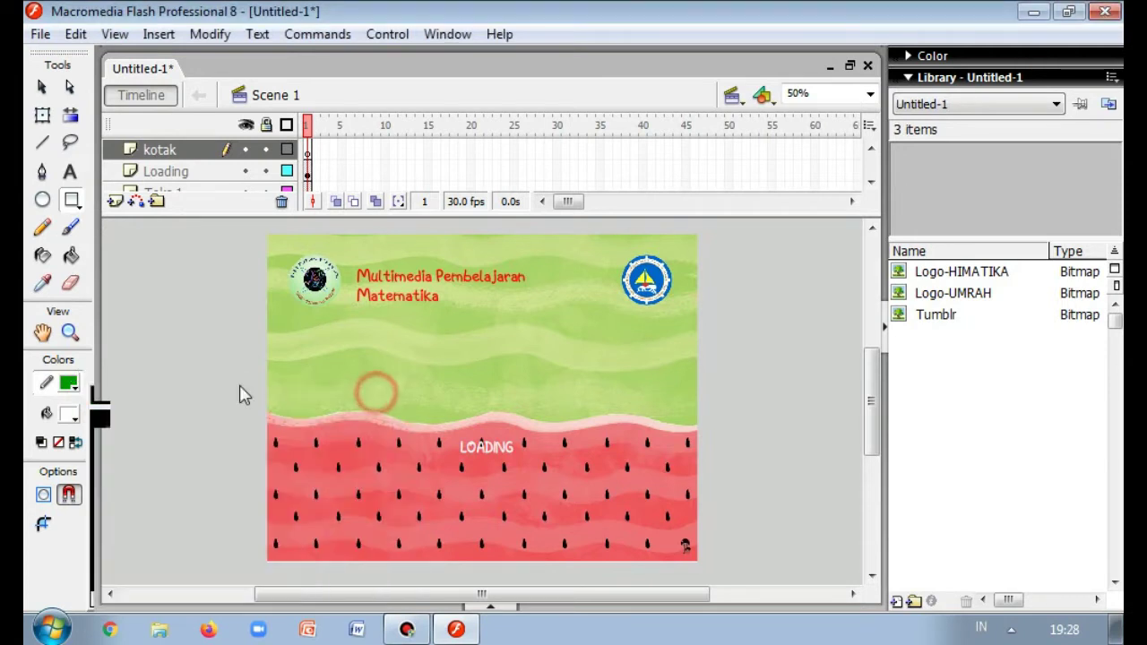
{"action": "left_click", "coordinate": [70, 415]}
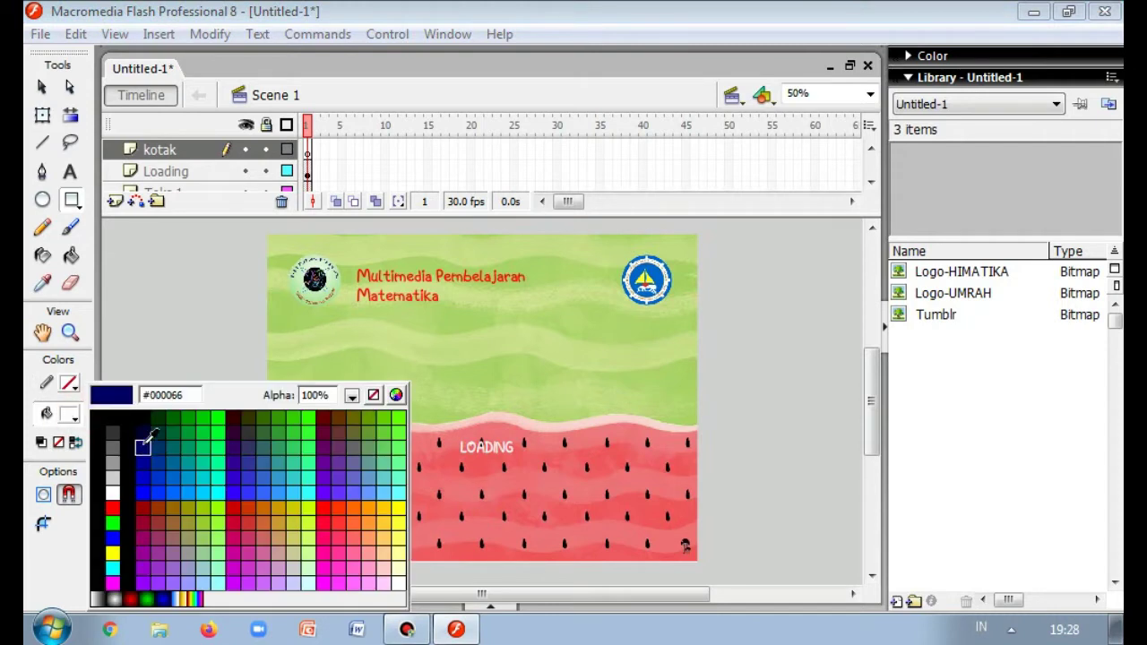
{"action": "left_click", "coordinate": [113, 507]}
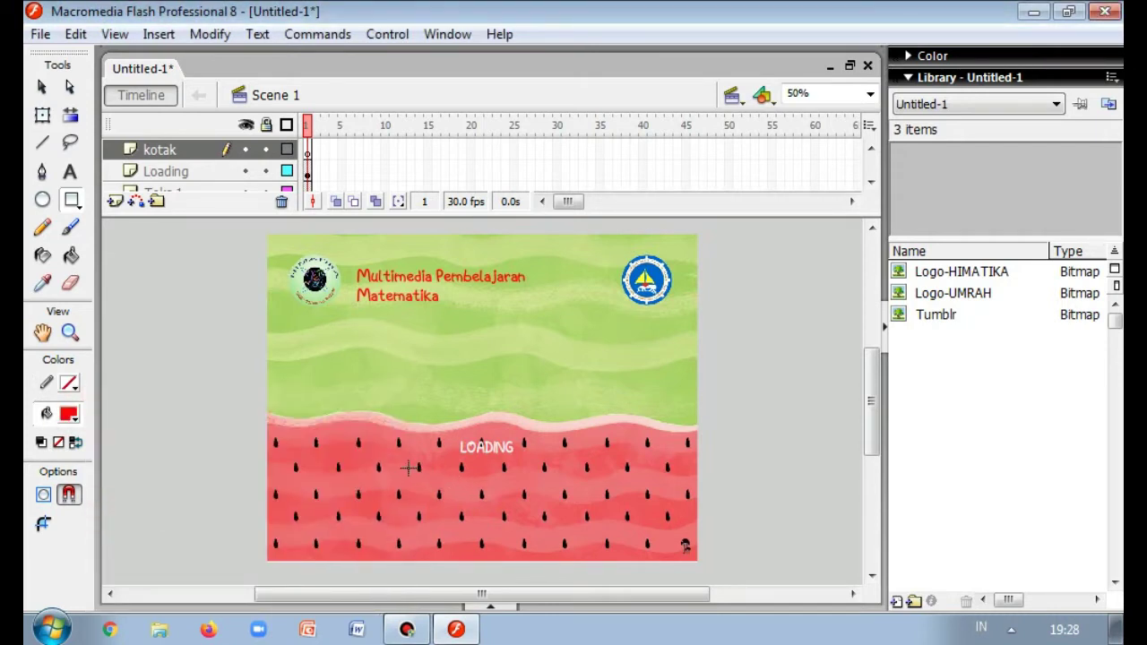
{"action": "left_click_drag", "start_coordinate": [400, 464], "coordinate": [580, 487]}
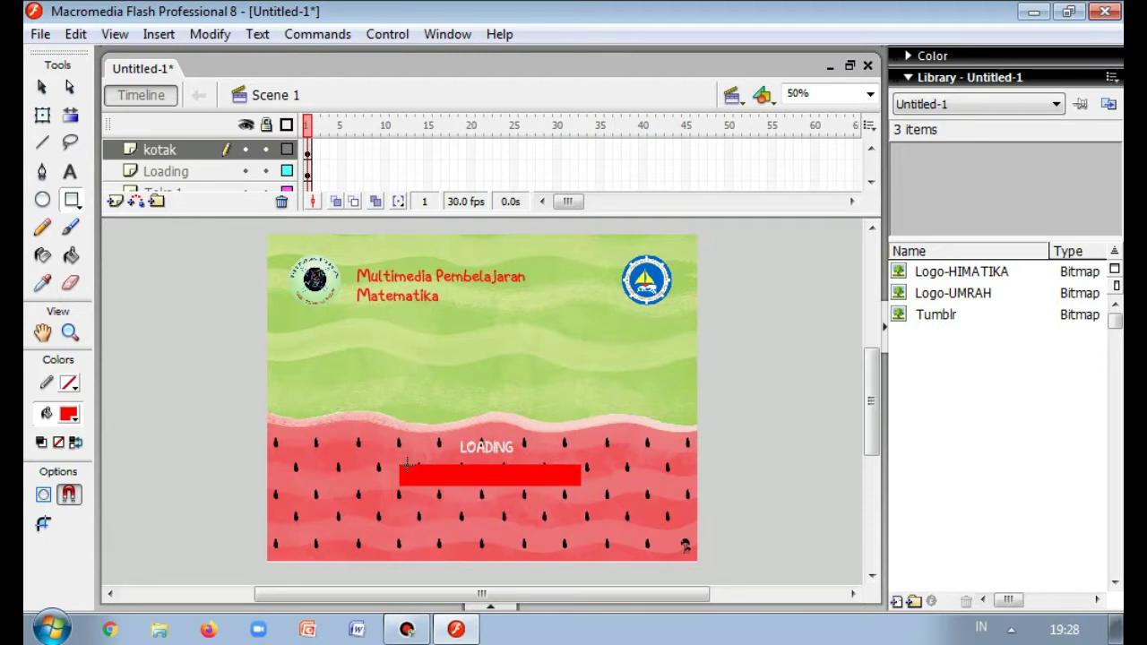
- Add a new layer above kotak and name it Kotak Luar
{"action": "left_click", "coordinate": [117, 202]}
{"action": "double_click", "coordinate": [175, 154]}
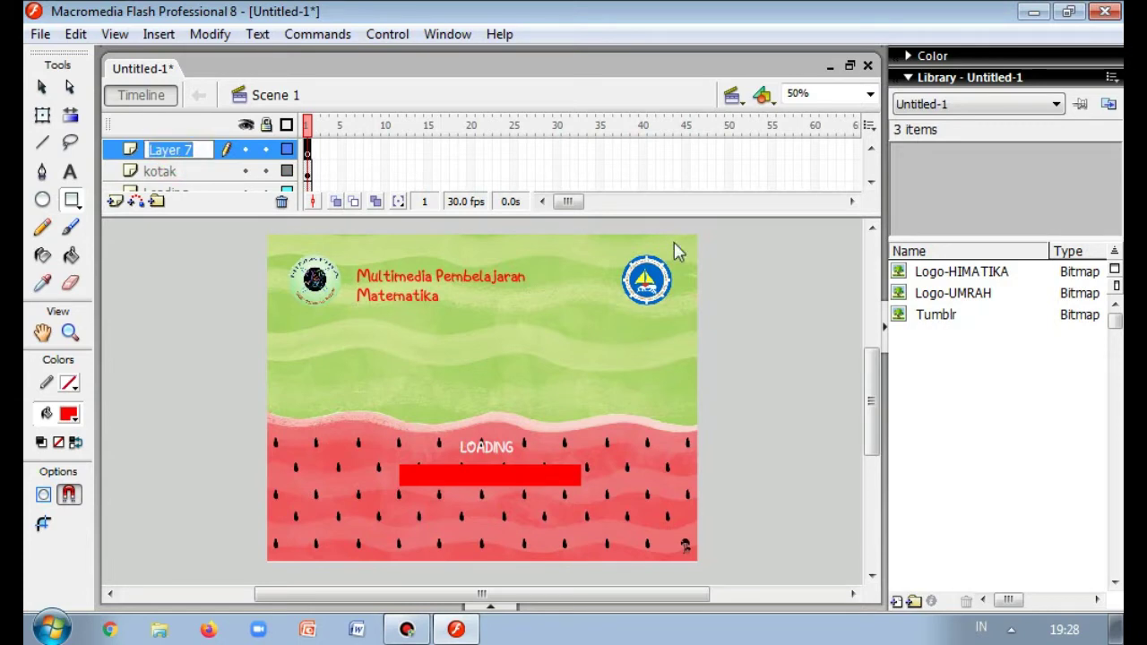
{"action": "type", "text": "Kotak Luar"}
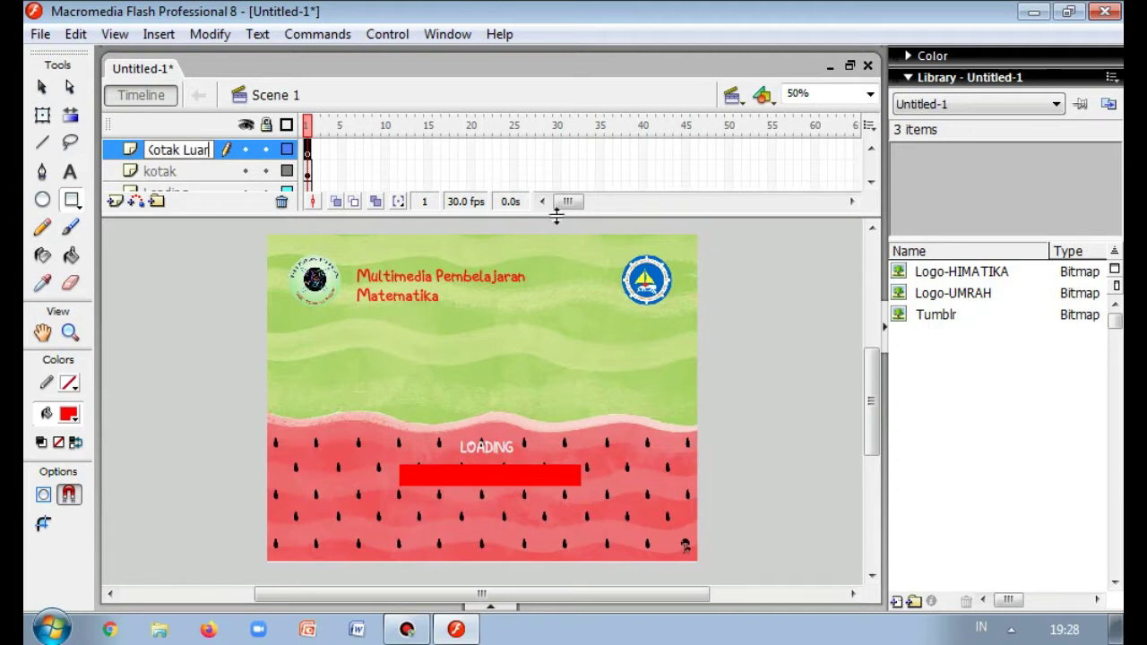
{"action": "key", "text": "Return"}
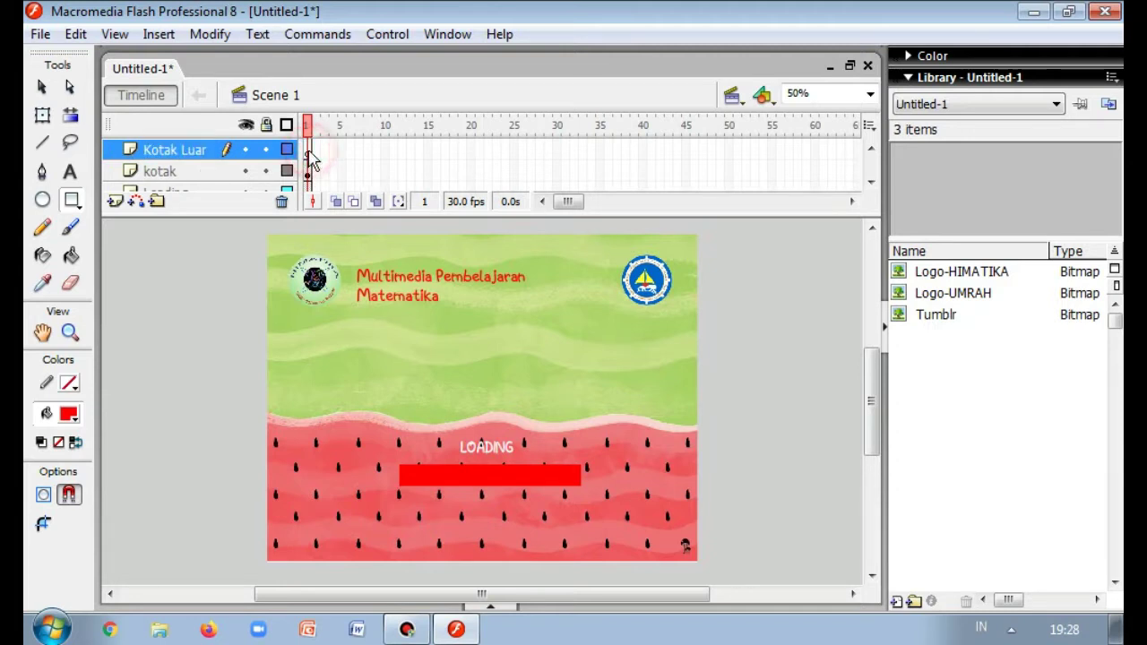
- Draw an unfilled rectangle with a dark green outline exactly around the red loading bar on the Kotak Luar layer
{"action": "left_click", "coordinate": [72, 202]}
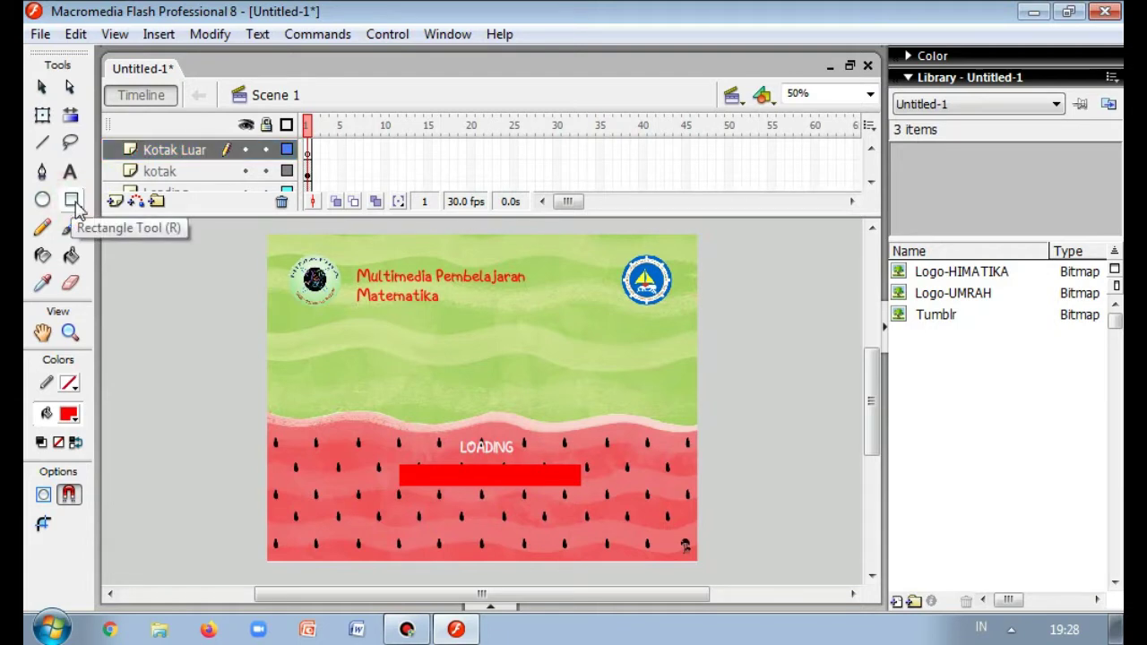
{"action": "left_click", "coordinate": [69, 414]}
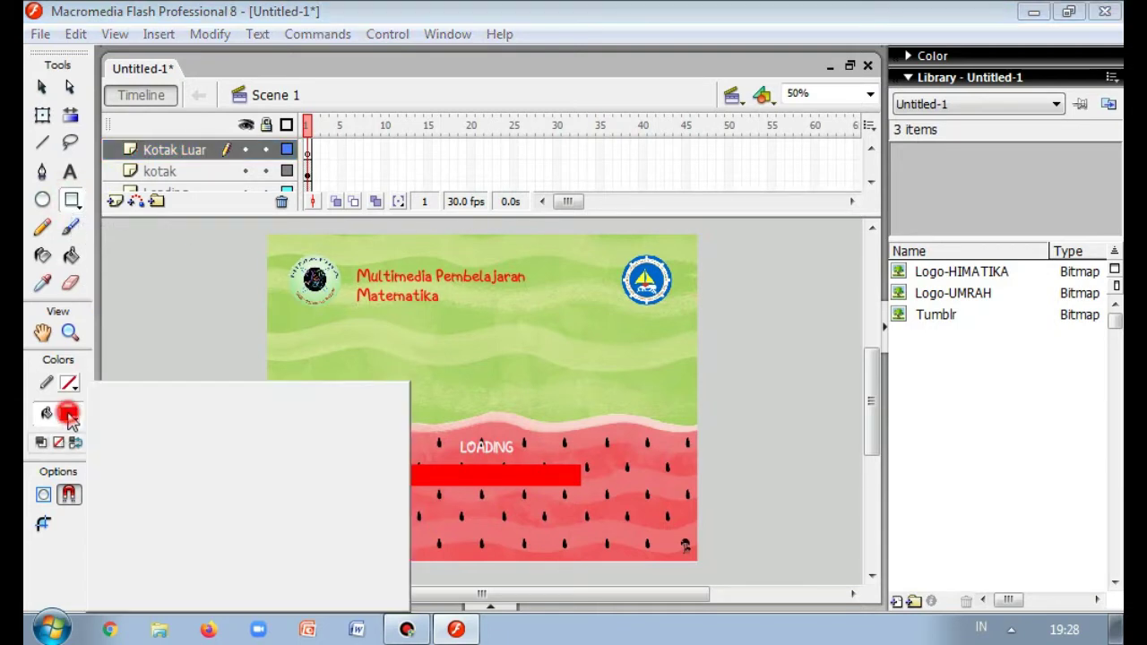
{"action": "left_click", "coordinate": [375, 395]}
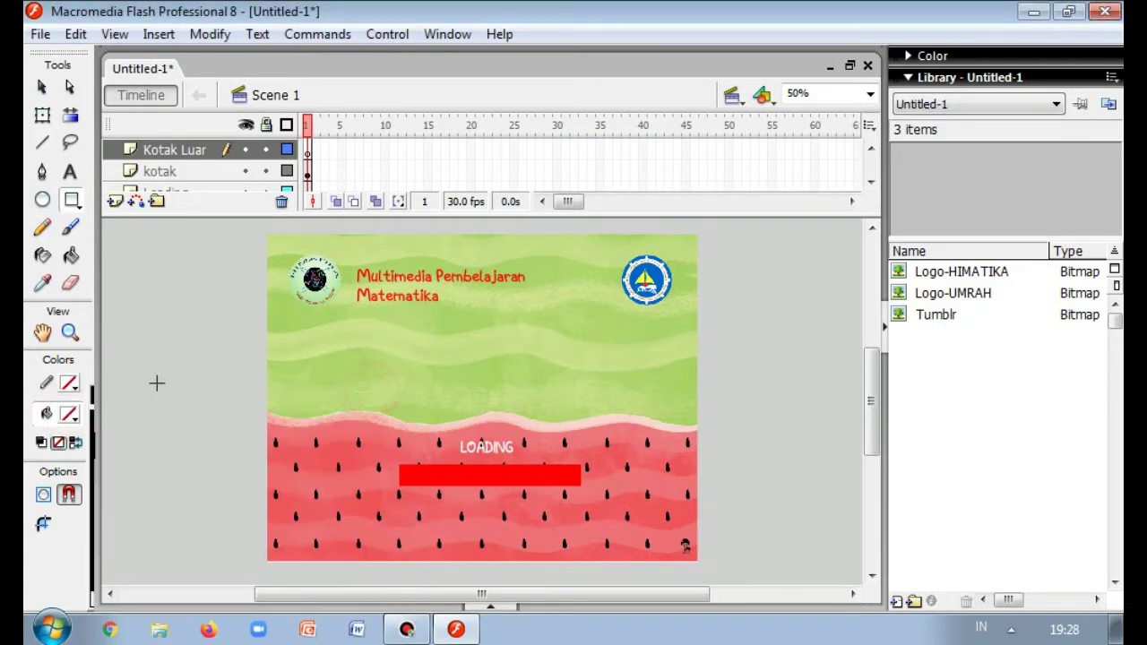
{"action": "left_click", "coordinate": [72, 384]}
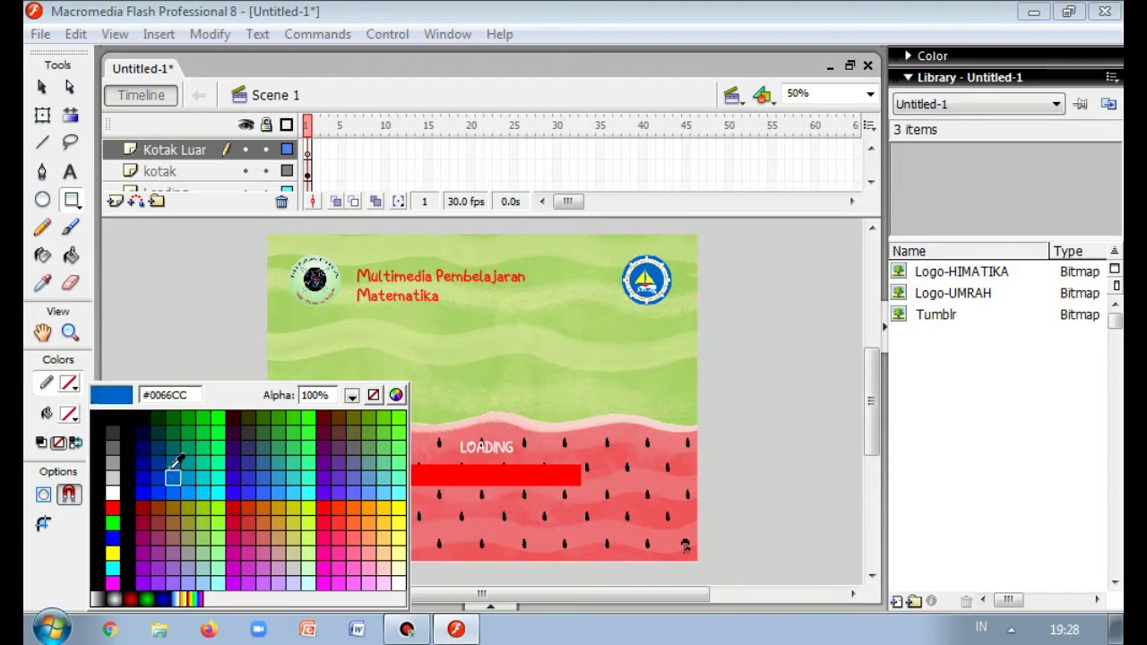
{"action": "left_click", "coordinate": [172, 418]}
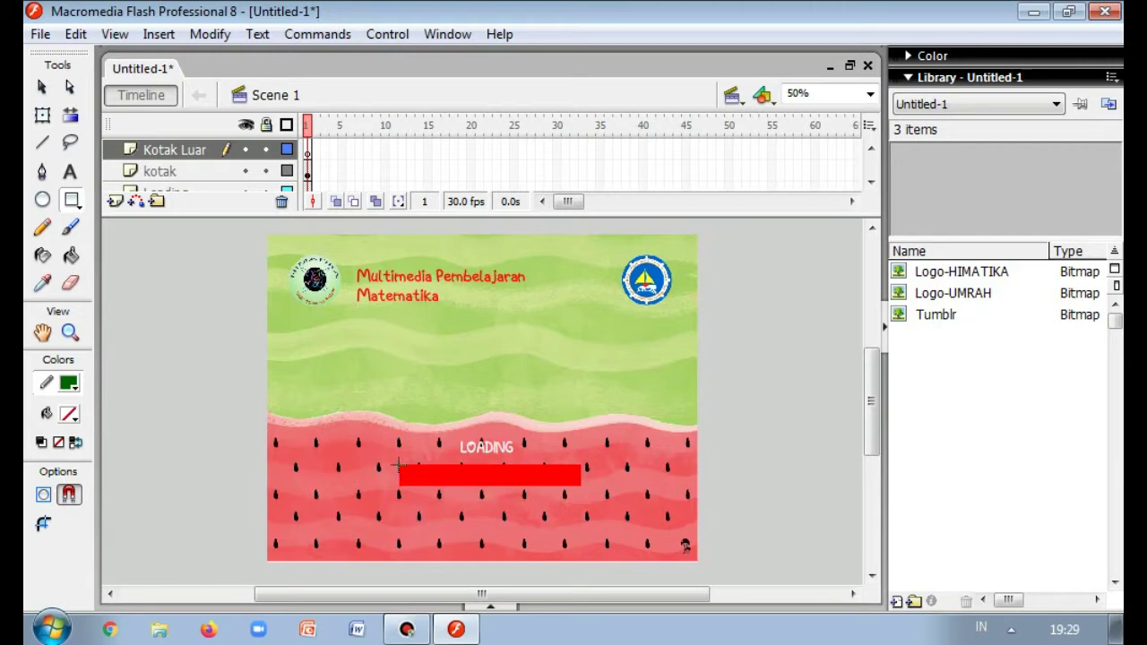
{"action": "left_click_drag", "start_coordinate": [399, 464], "coordinate": [582, 484]}
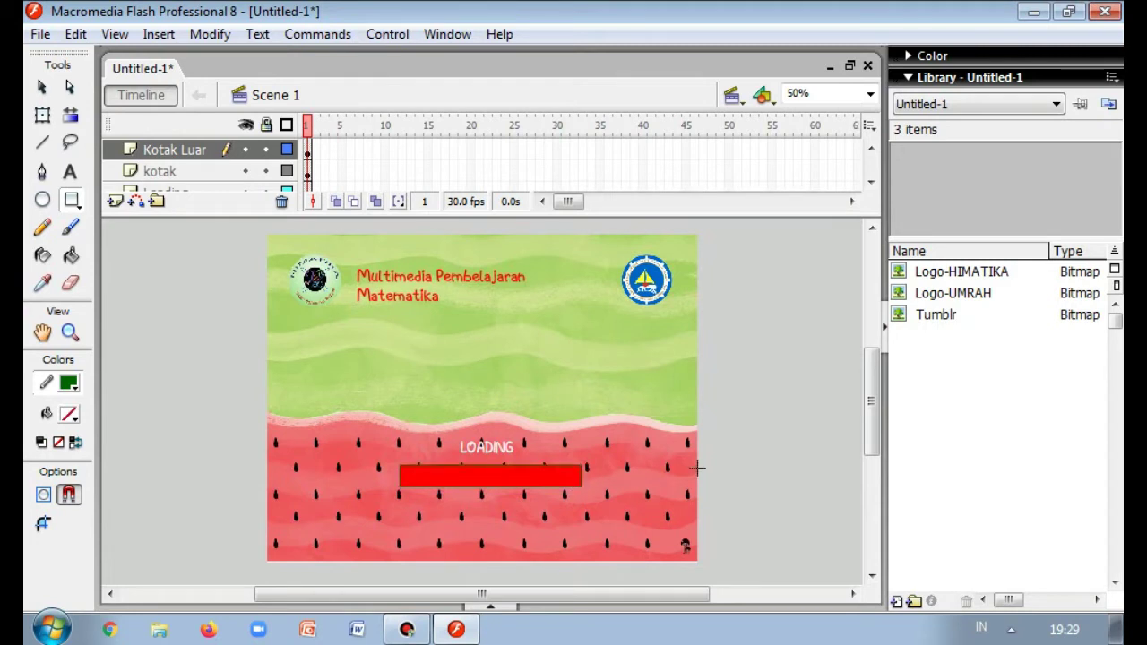
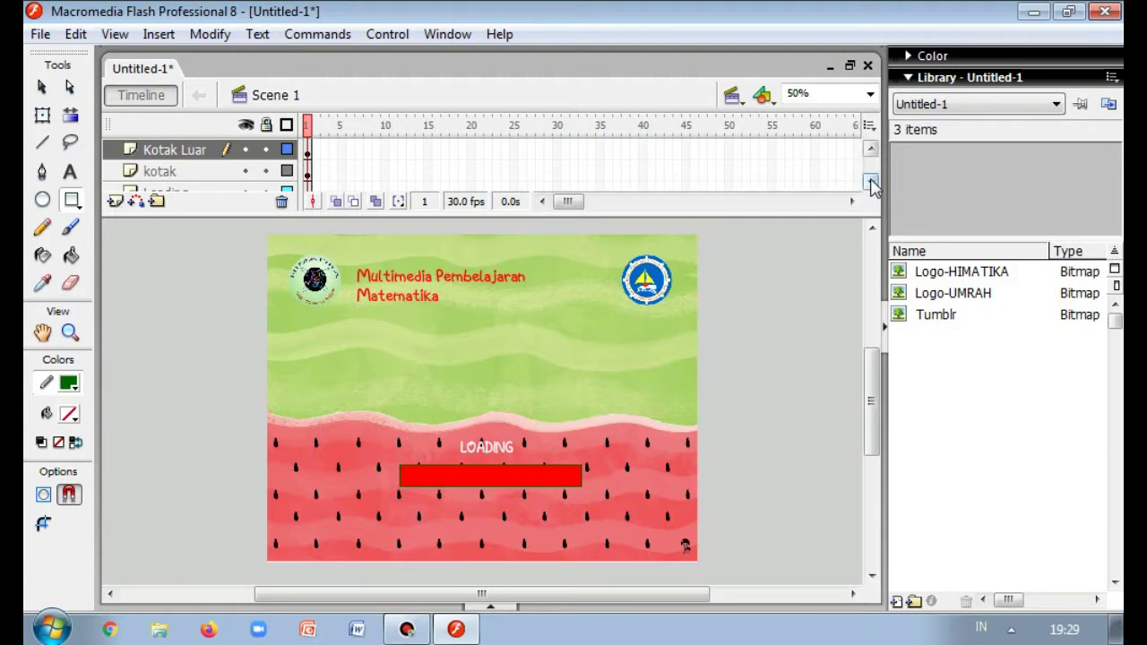
{"action": "left_click", "coordinate": [872, 183]}
{"action": "left_click", "coordinate": [872, 182]}
{"action": "left_click", "coordinate": [872, 183]}
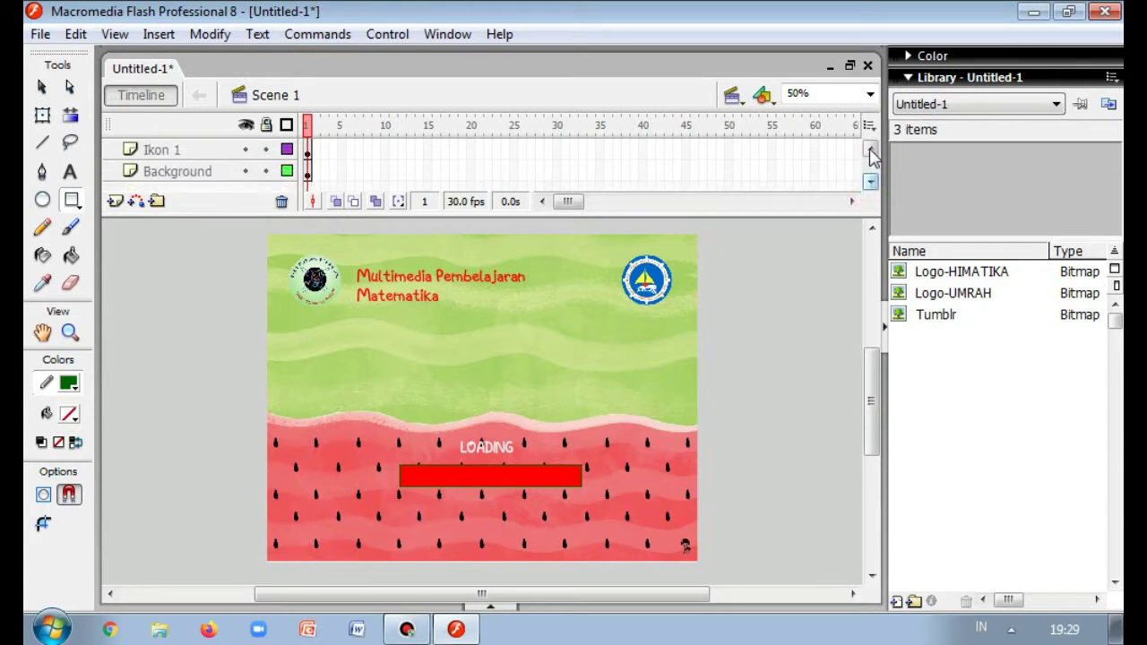
{"action": "left_click", "coordinate": [872, 152]}
{"action": "left_click", "coordinate": [872, 152]}
{"action": "left_click", "coordinate": [872, 152]}
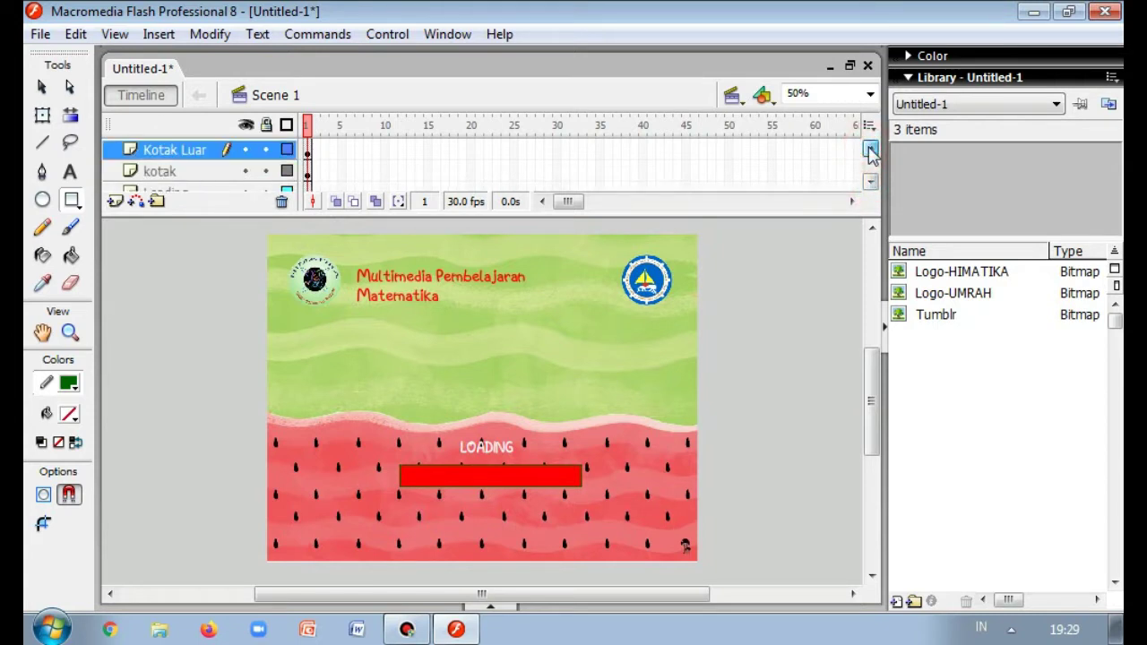
- Add a new layer above Kotak Luar, name it ikon 3 and select its first frame
{"action": "left_click", "coordinate": [115, 201]}
{"action": "double_click", "coordinate": [171, 149]}
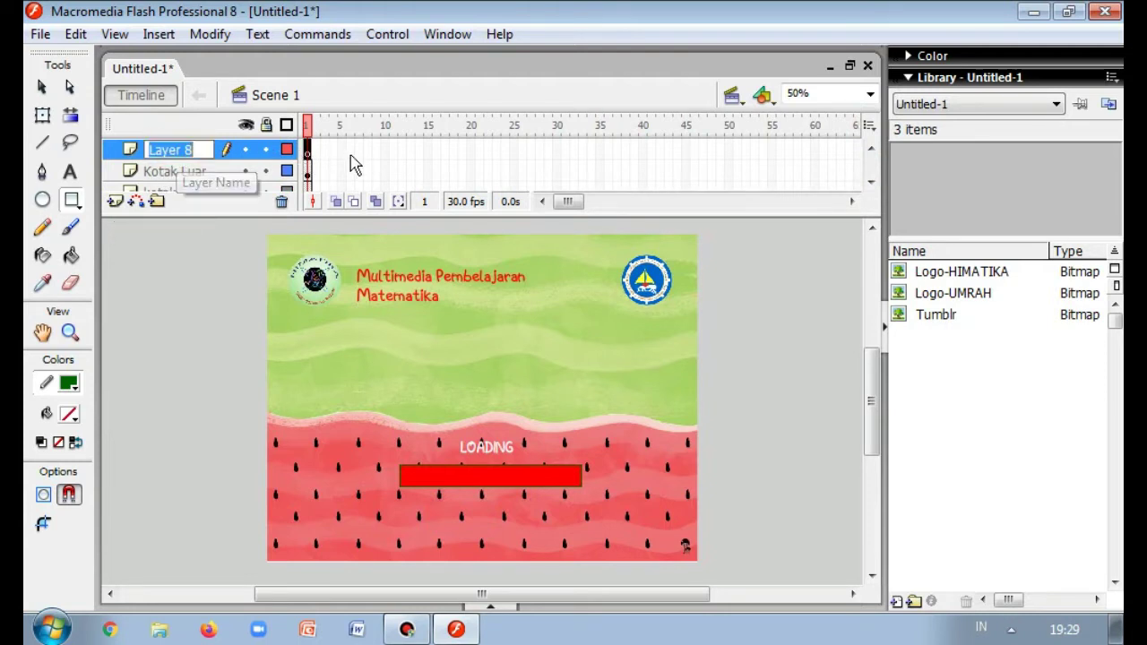
{"action": "type", "text": "ikon 3"}
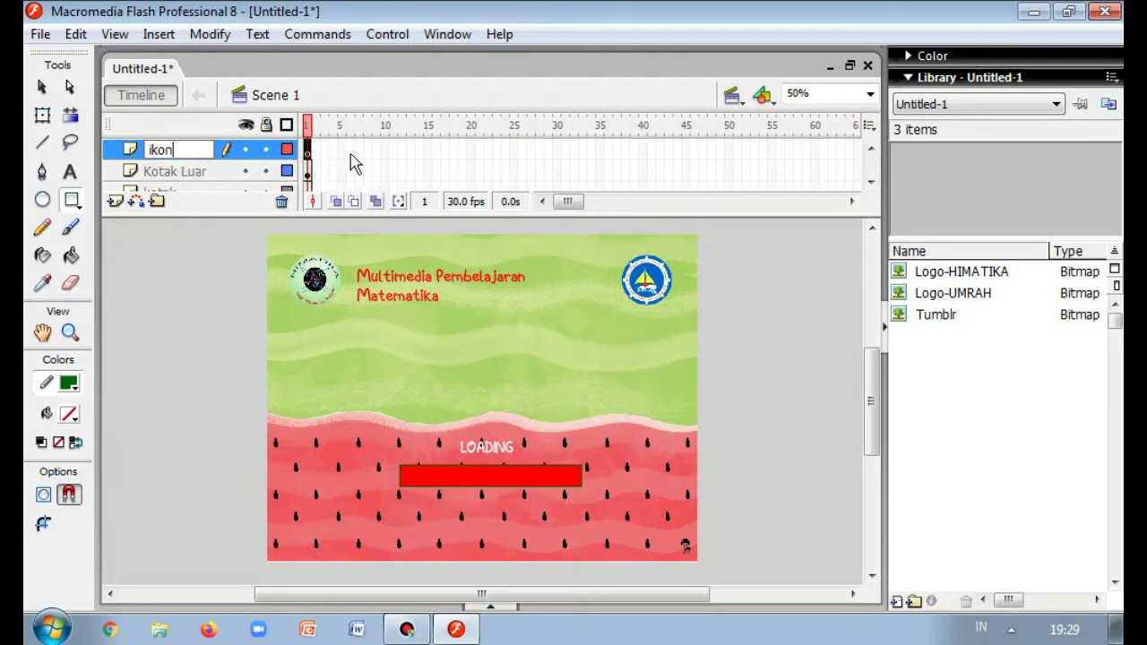
{"action": "left_click", "coordinate": [306, 149]}
- Import the images-removebg picture of the white cartoon animal from the ikon folder in Downloads onto the stage
{"action": "left_click", "coordinate": [40, 34]}
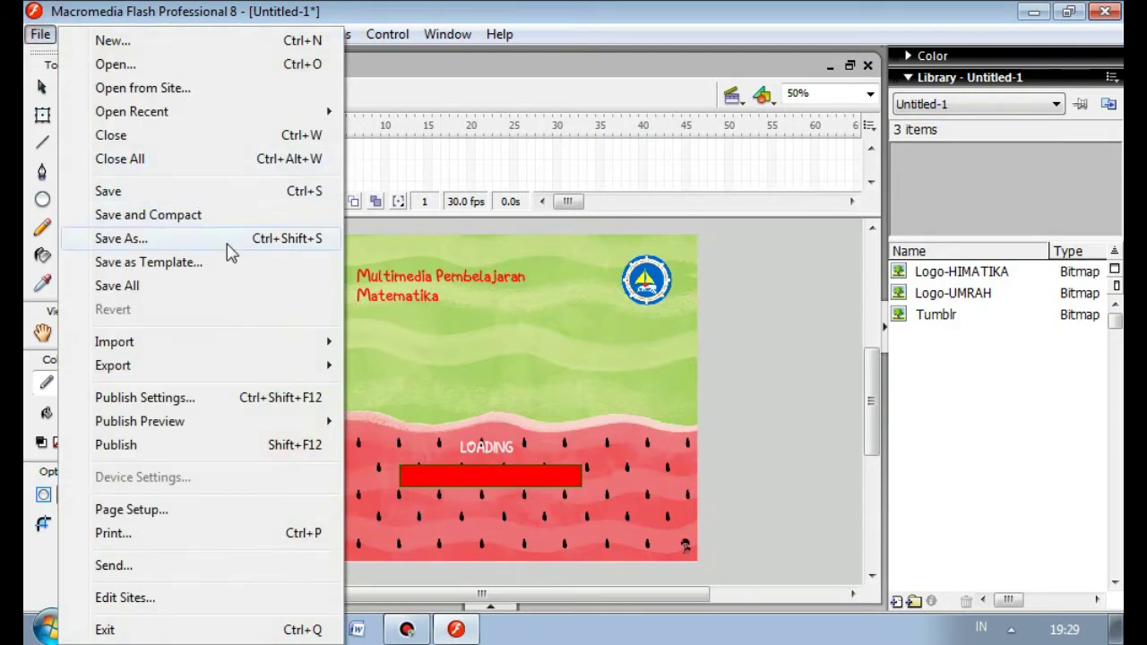
{"action": "mouse_move", "coordinate": [251, 366]}
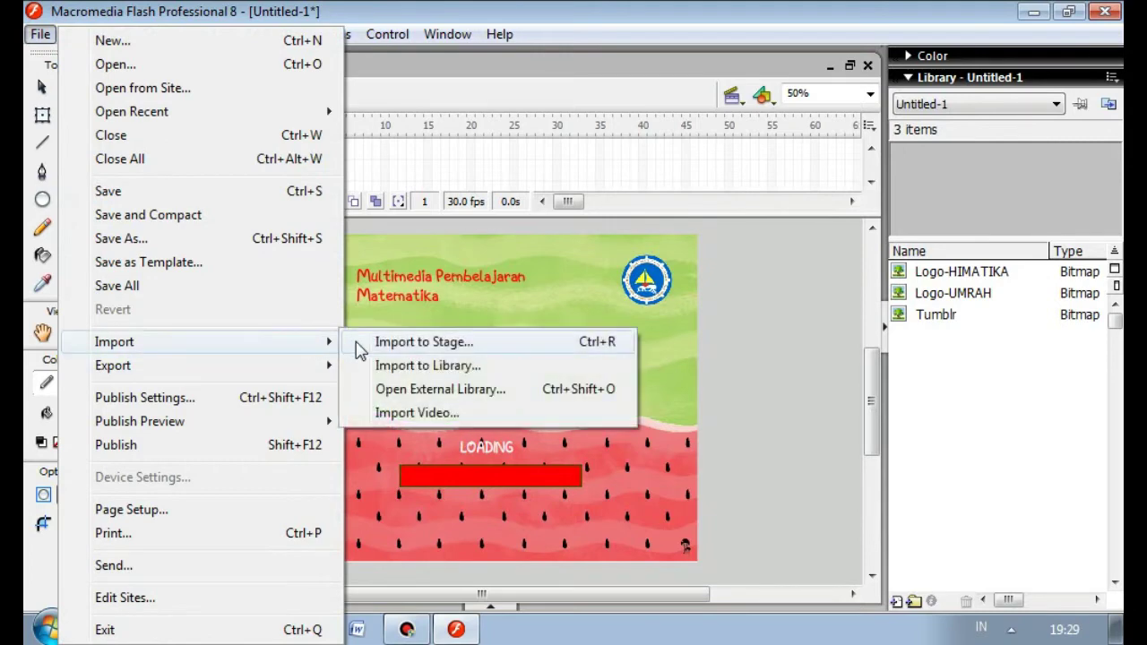
{"action": "left_click", "coordinate": [358, 350]}
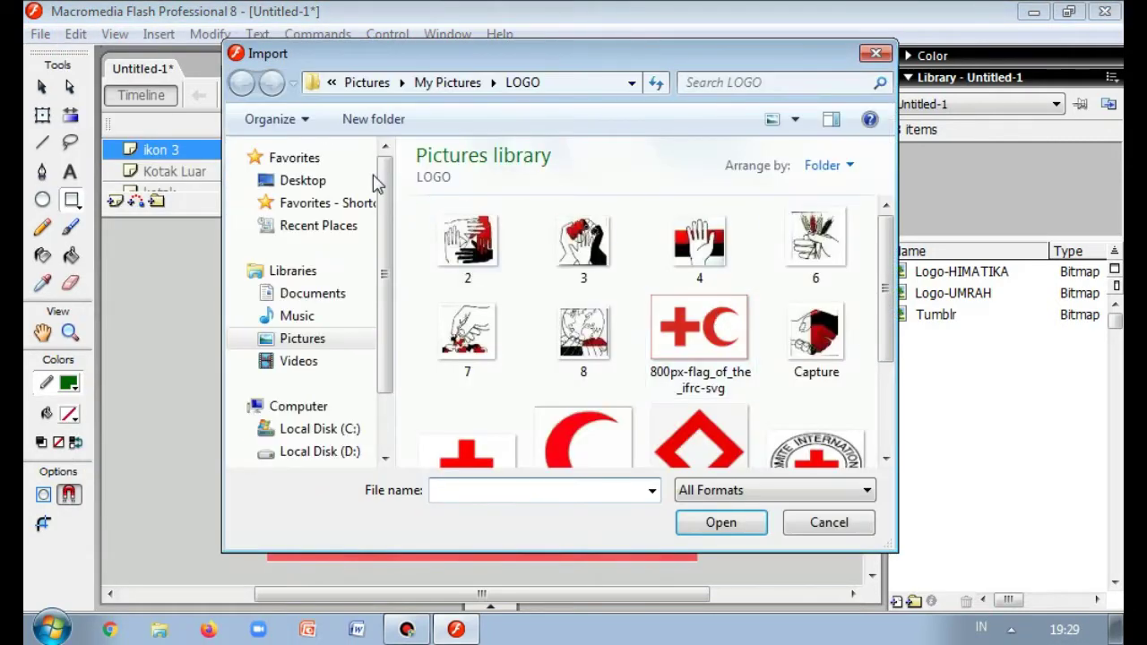
{"action": "left_click", "coordinate": [309, 226]}
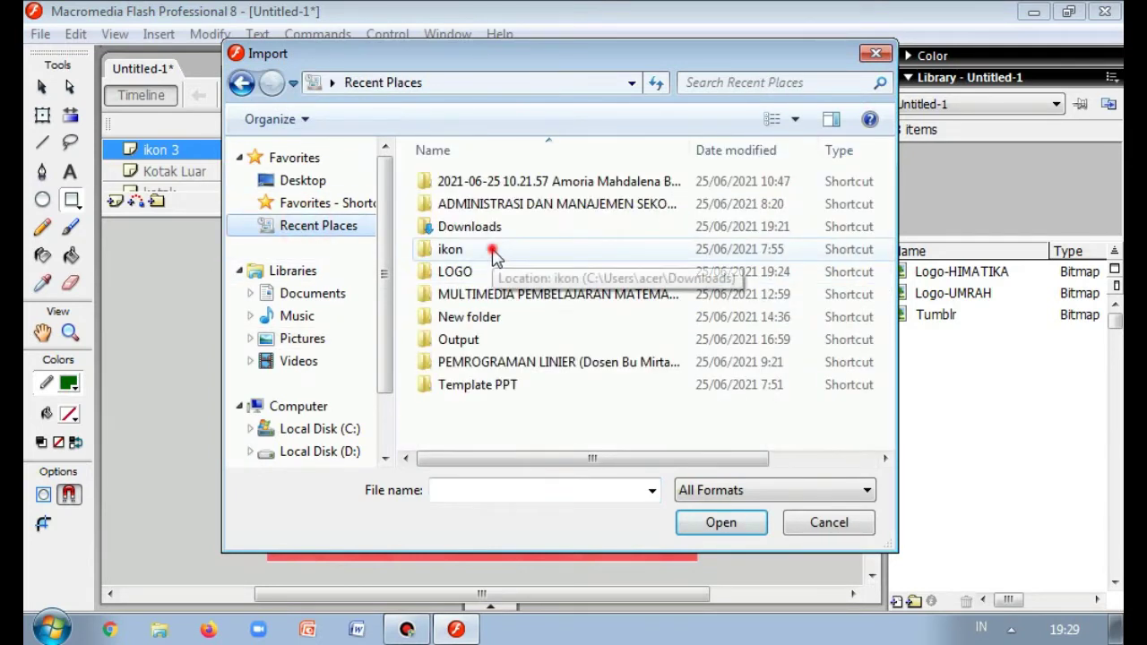
{"action": "double_click", "coordinate": [496, 251]}
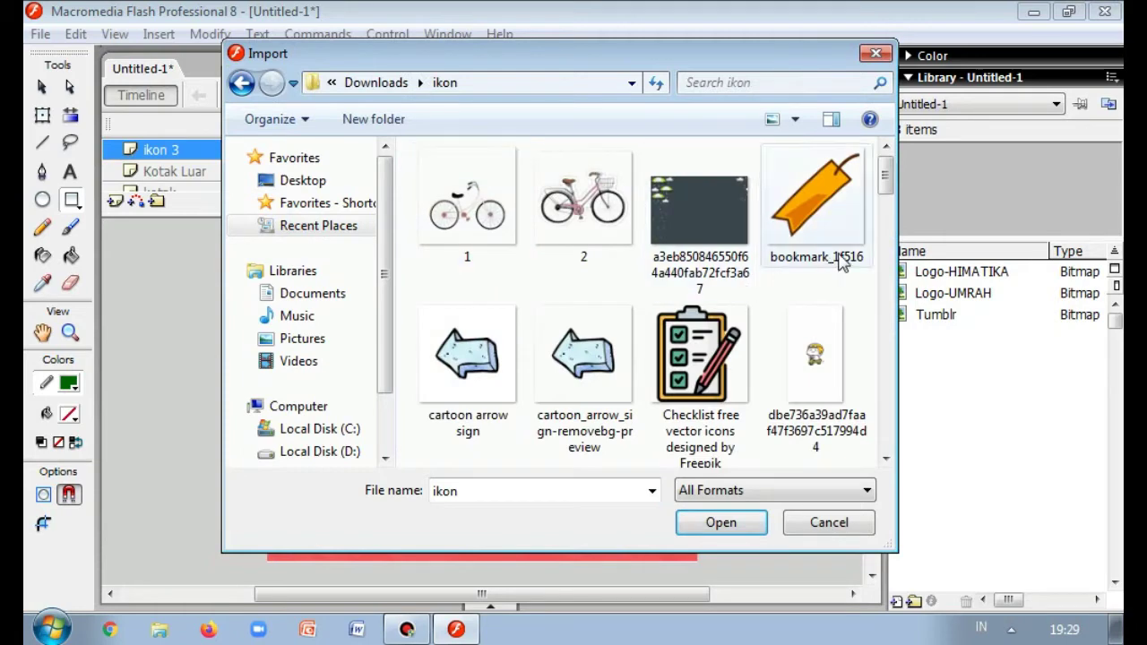
{"action": "left_click_drag", "start_coordinate": [886, 179], "coordinate": [914, 315]}
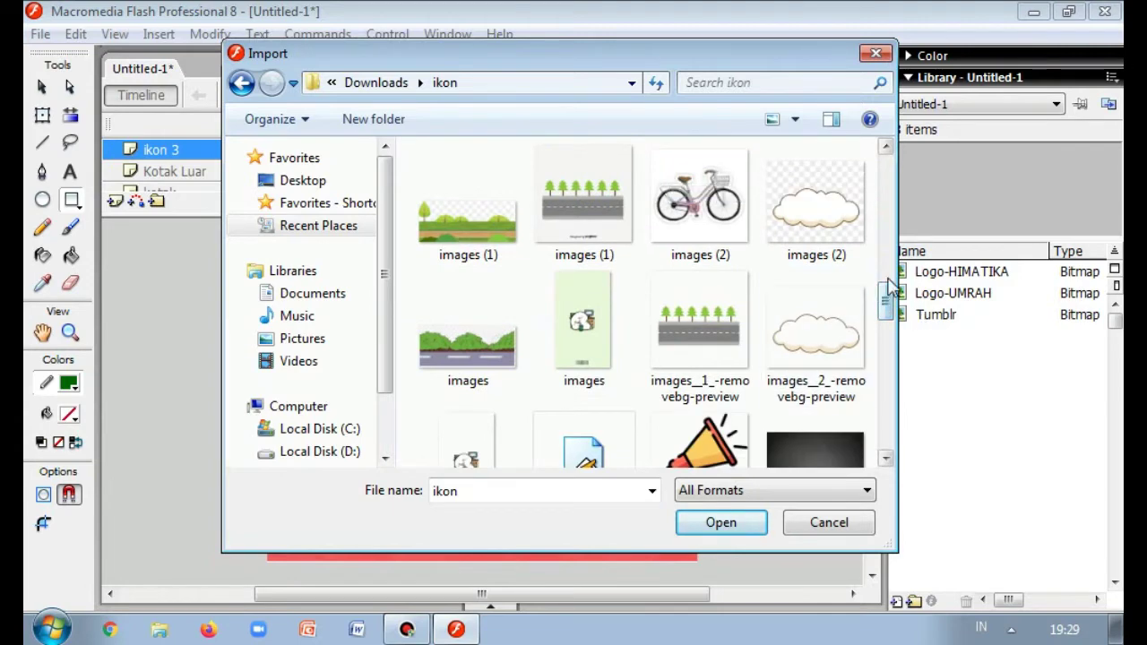
{"action": "left_click", "coordinate": [466, 443]}
{"action": "left_click", "coordinate": [721, 523]}
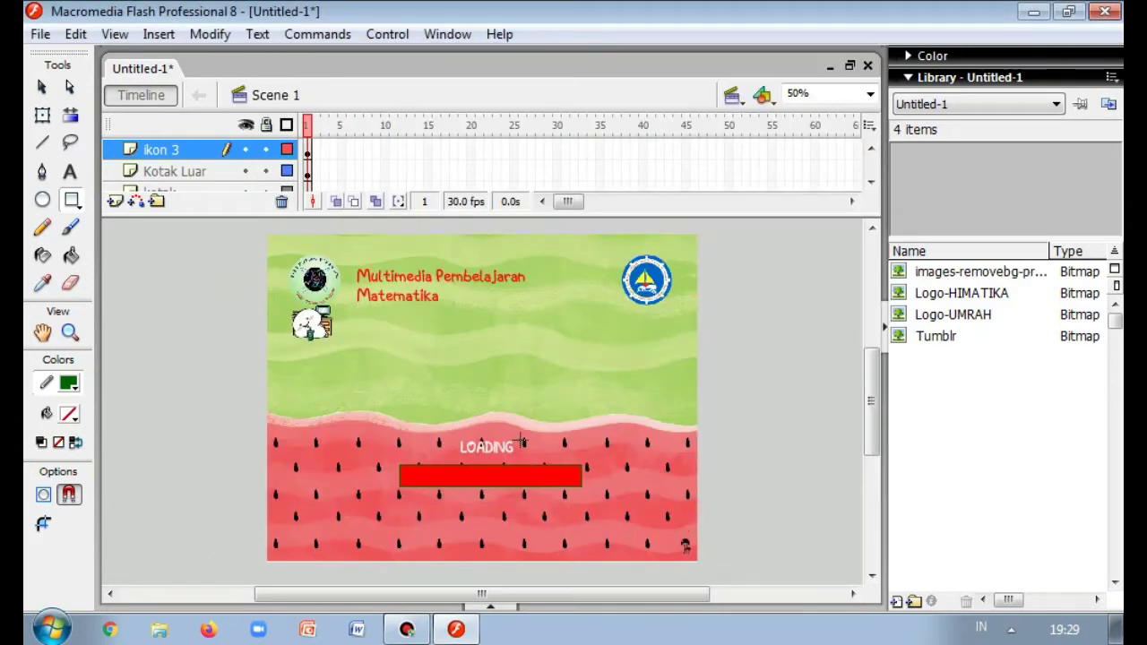
- Move the white cartoon animal just below the left end of the loading bar and scale it down slightly
{"action": "left_click", "coordinate": [42, 87]}
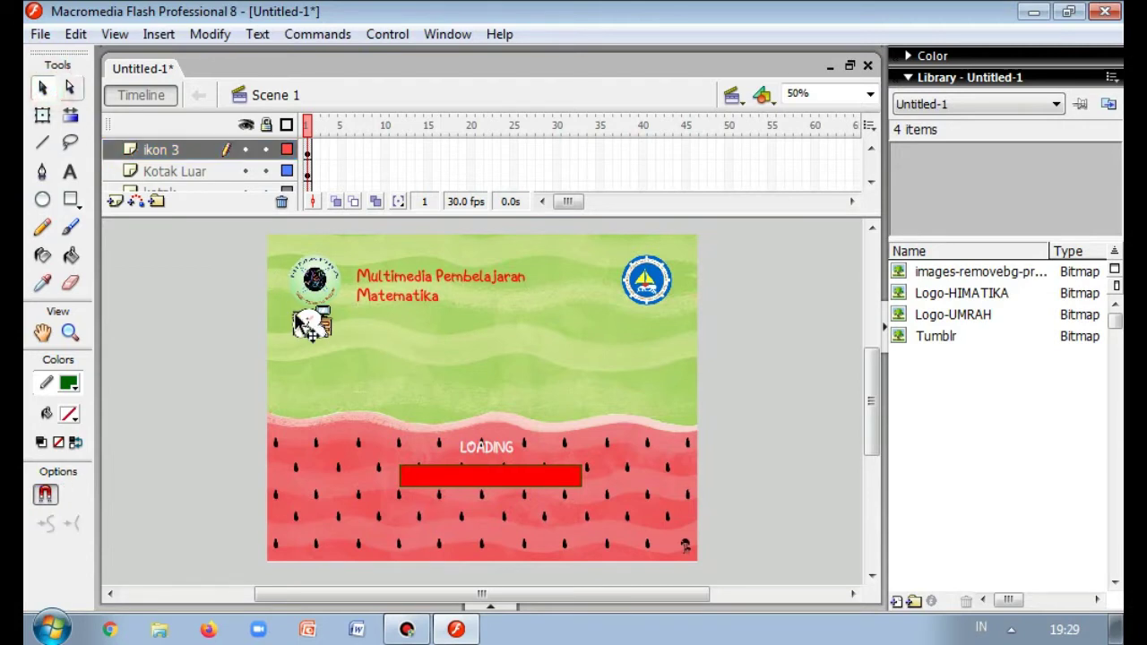
{"action": "left_click_drag", "start_coordinate": [313, 330], "coordinate": [422, 516]}
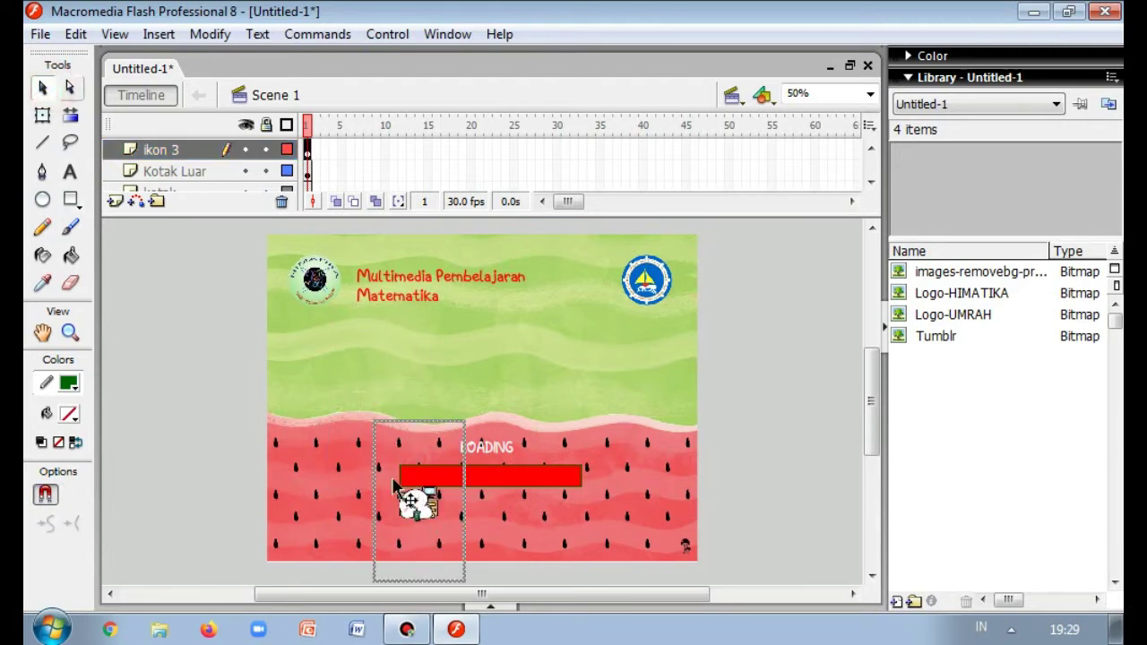
{"action": "left_click", "coordinate": [42, 115]}
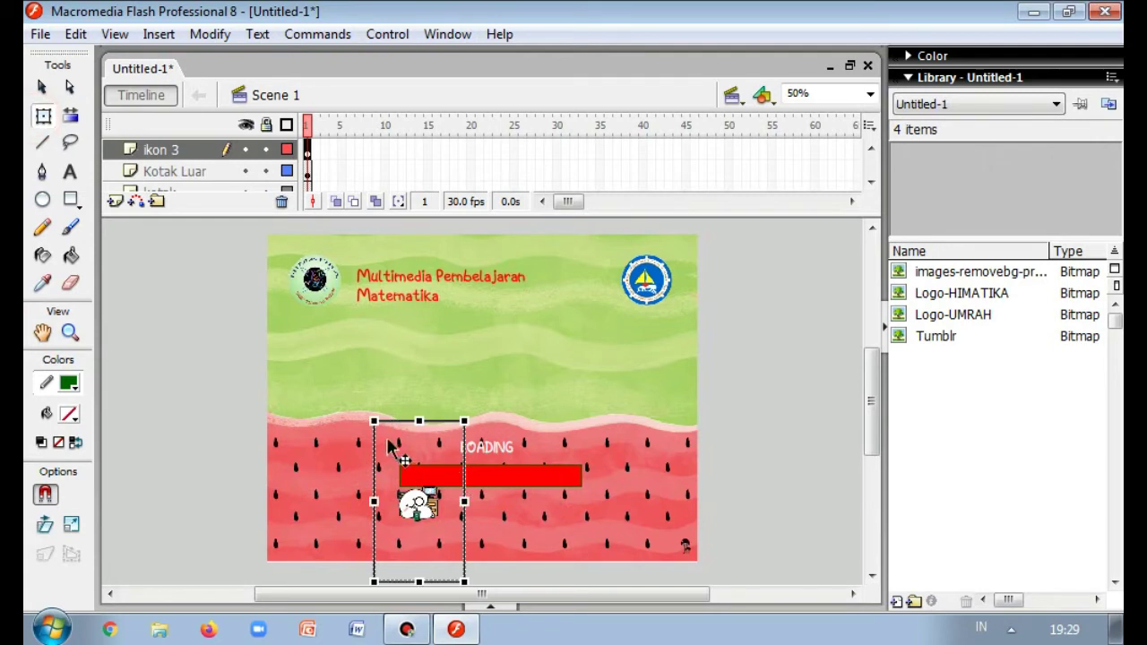
{"action": "left_click_drag", "start_coordinate": [387, 458], "coordinate": [387, 442]}
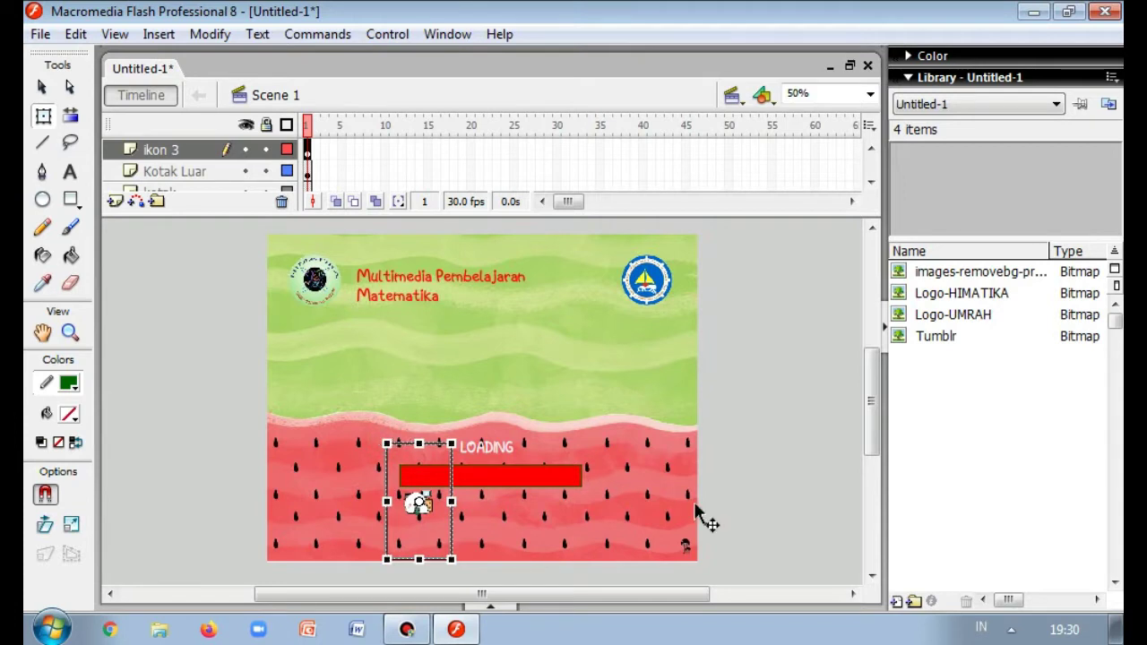
{"action": "left_click", "coordinate": [750, 498]}
- Fine-tune the animal icon's position so it sits directly beneath the loading bar's left end
{"action": "left_click_drag", "start_coordinate": [418, 500], "coordinate": [419, 515]}
{"action": "key", "text": "Up"}
{"action": "key", "text": "Up"}
{"action": "key", "text": "Up"}
{"action": "key", "text": "Up"}
{"action": "key", "text": "Up"}
{"action": "key", "text": "Up"}
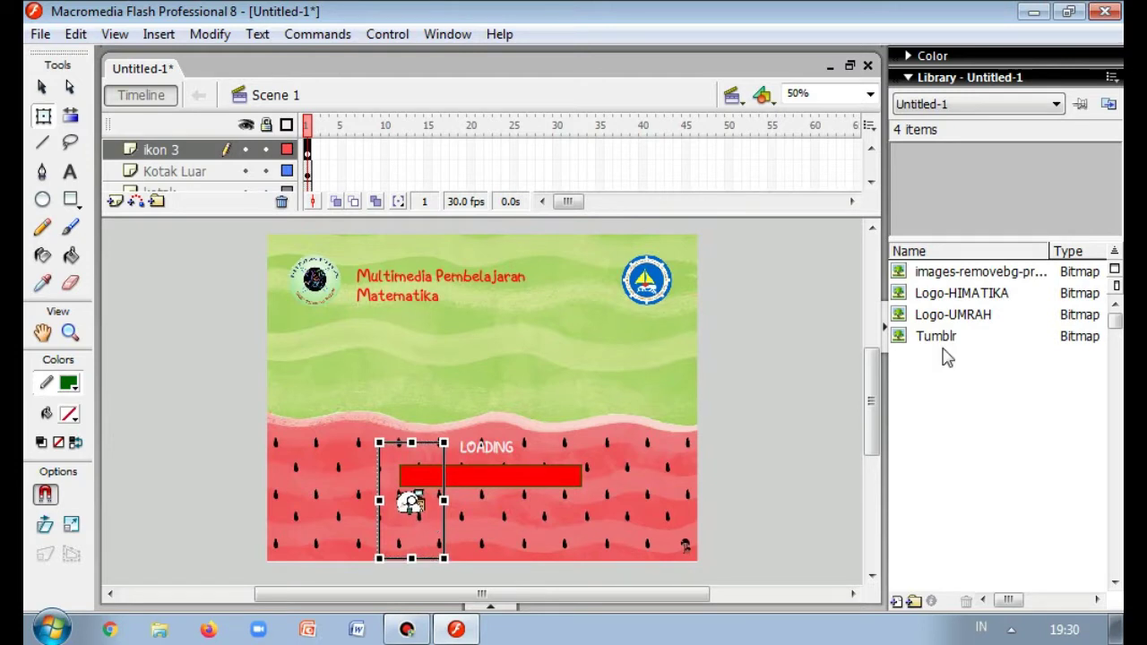
{"action": "key", "text": "Right"}
{"action": "key", "text": "Right"}
{"action": "key", "text": "Right"}
{"action": "key", "text": "Right"}
{"action": "key", "text": "Right"}
{"action": "key", "text": "Right"}
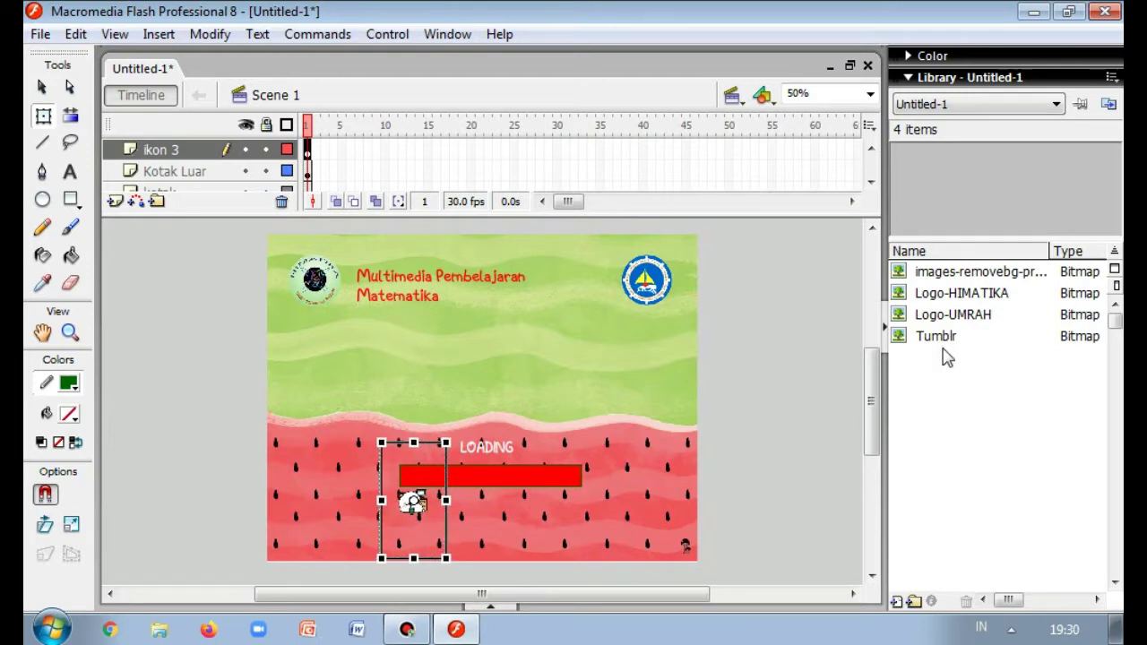
{"action": "left_click", "coordinate": [773, 433]}
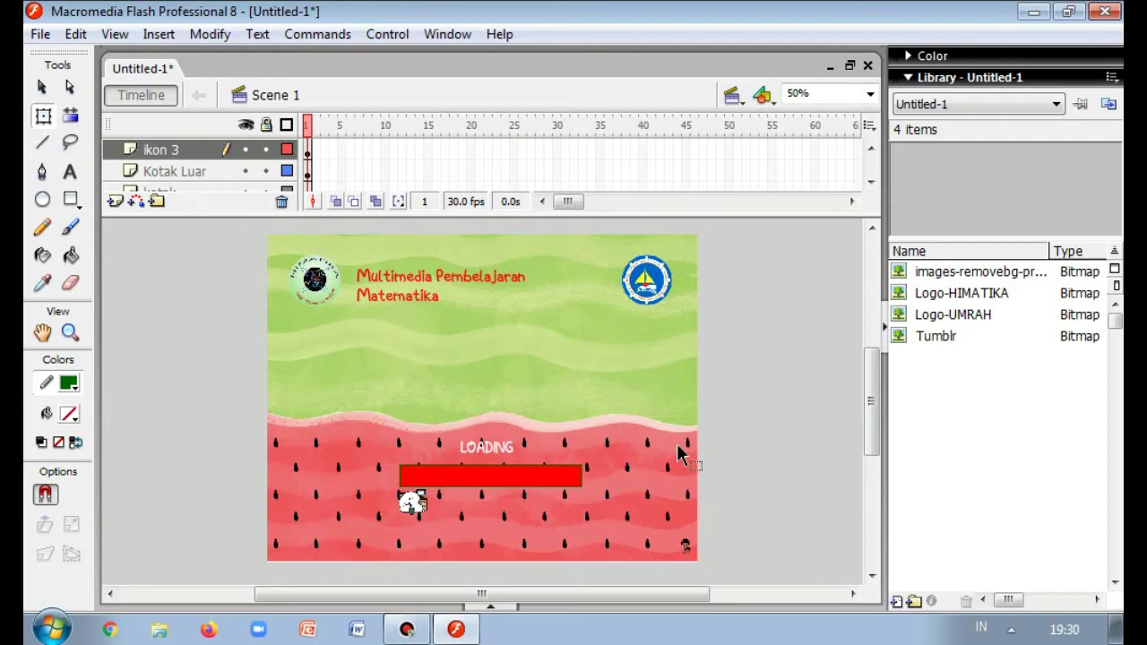
- Insert a keyframe at frame 35 of the kotak layer
{"action": "left_click", "coordinate": [513, 486]}
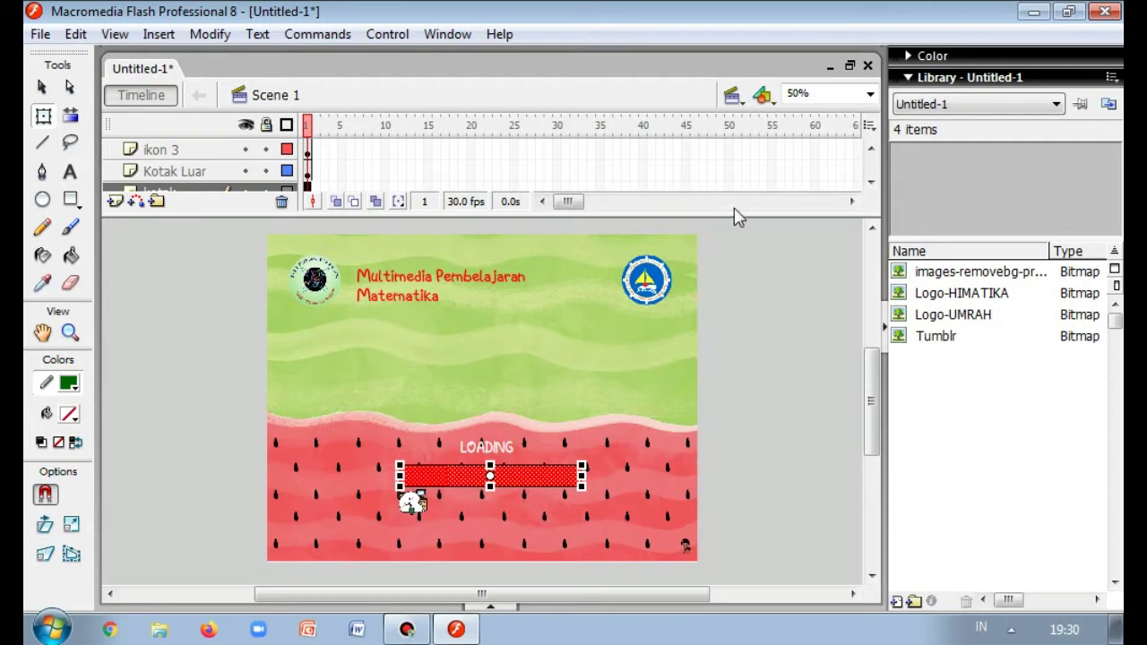
{"action": "left_click", "coordinate": [870, 182]}
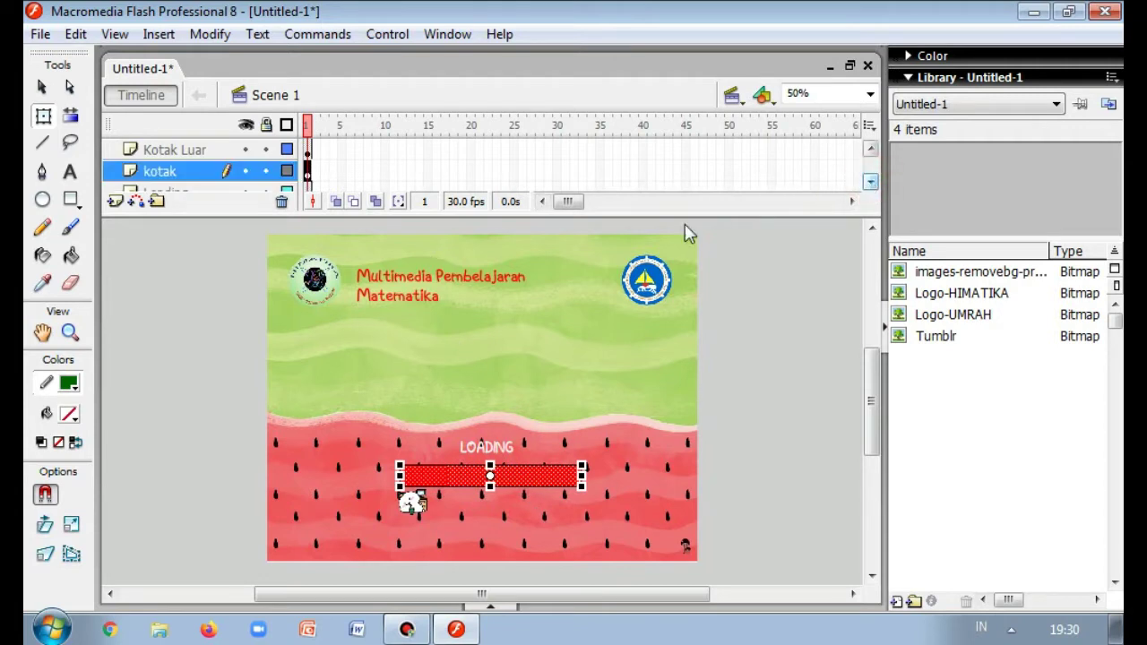
{"action": "left_click", "coordinate": [685, 171]}
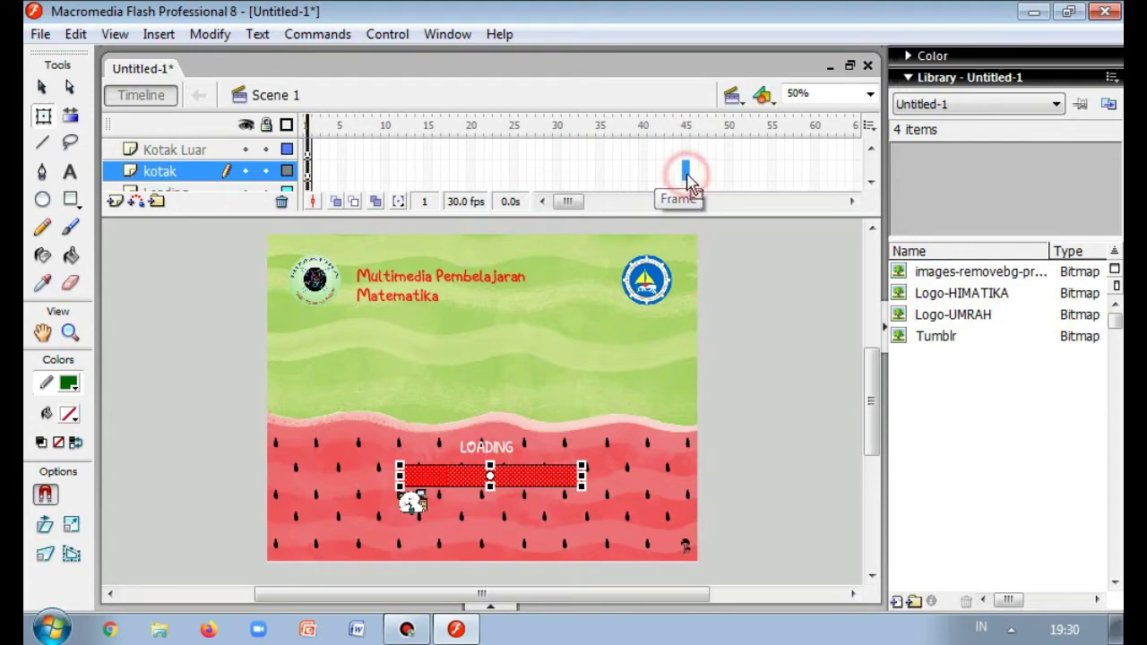
{"action": "left_click", "coordinate": [601, 173]}
{"action": "right_click", "coordinate": [601, 173]}
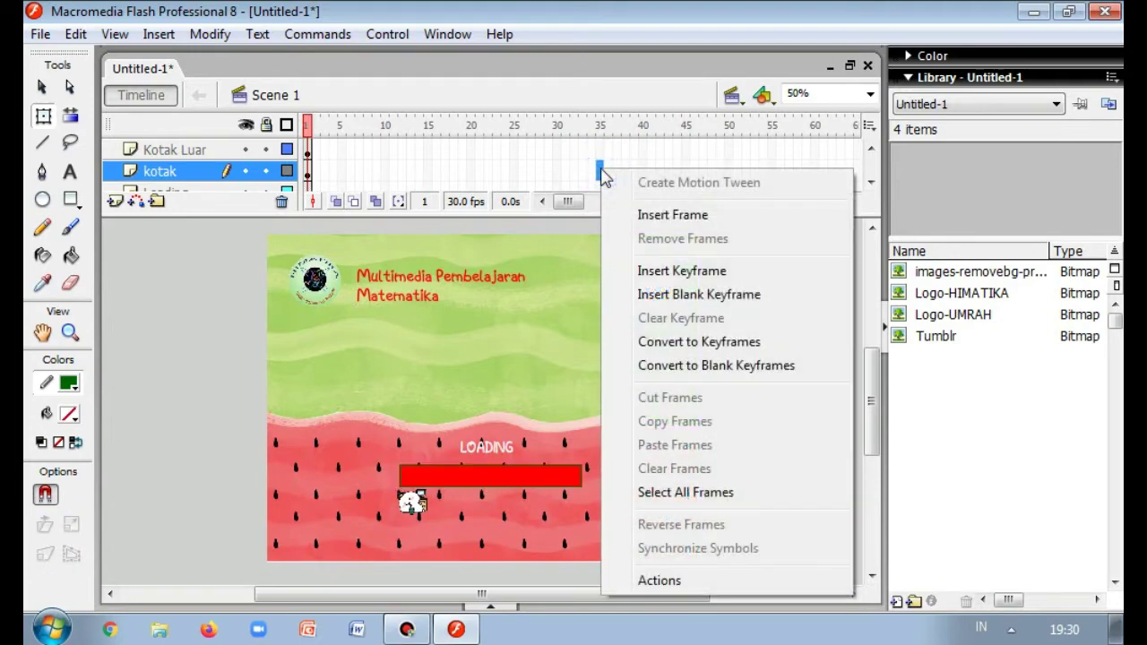
{"action": "left_click", "coordinate": [601, 175]}
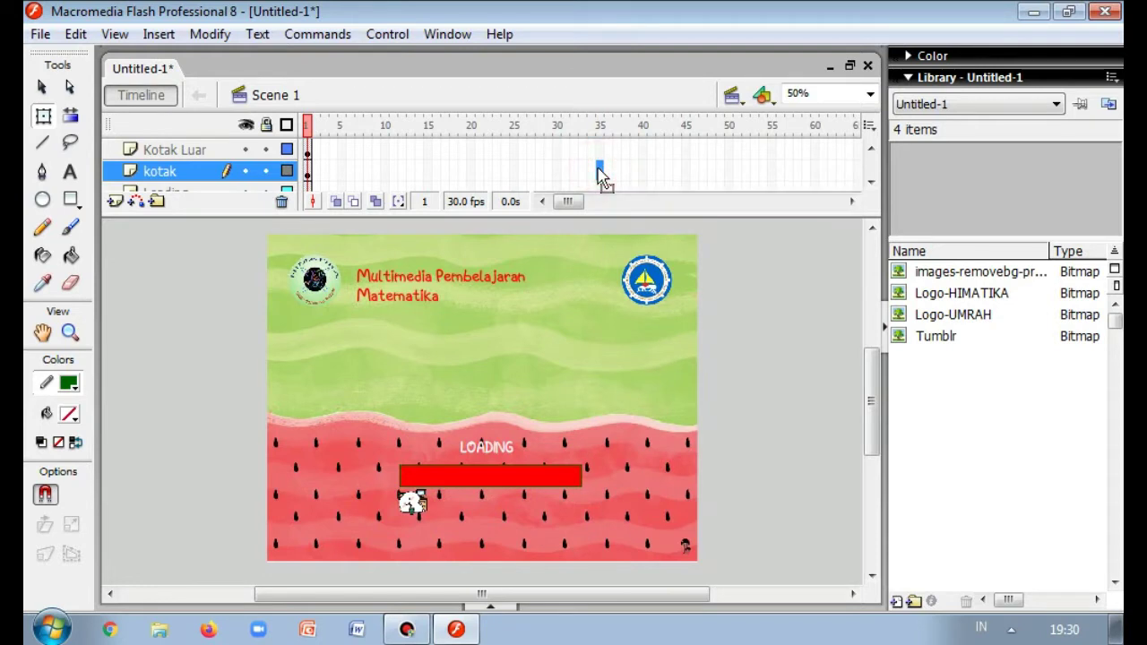
{"action": "right_click", "coordinate": [600, 175]}
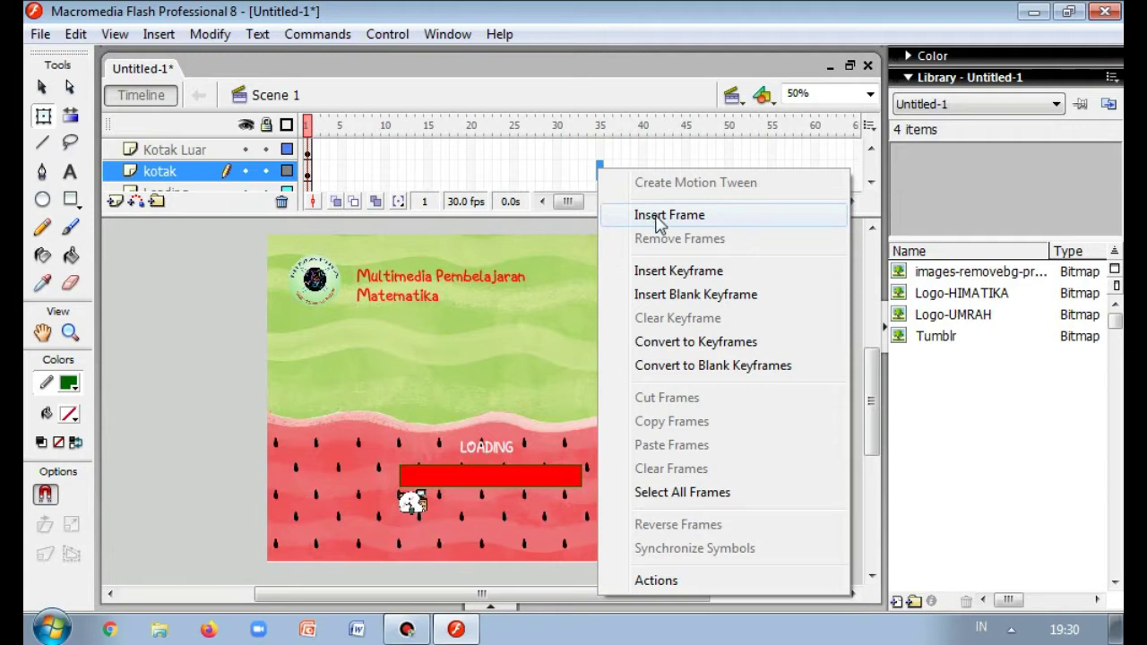
{"action": "left_click", "coordinate": [664, 270]}
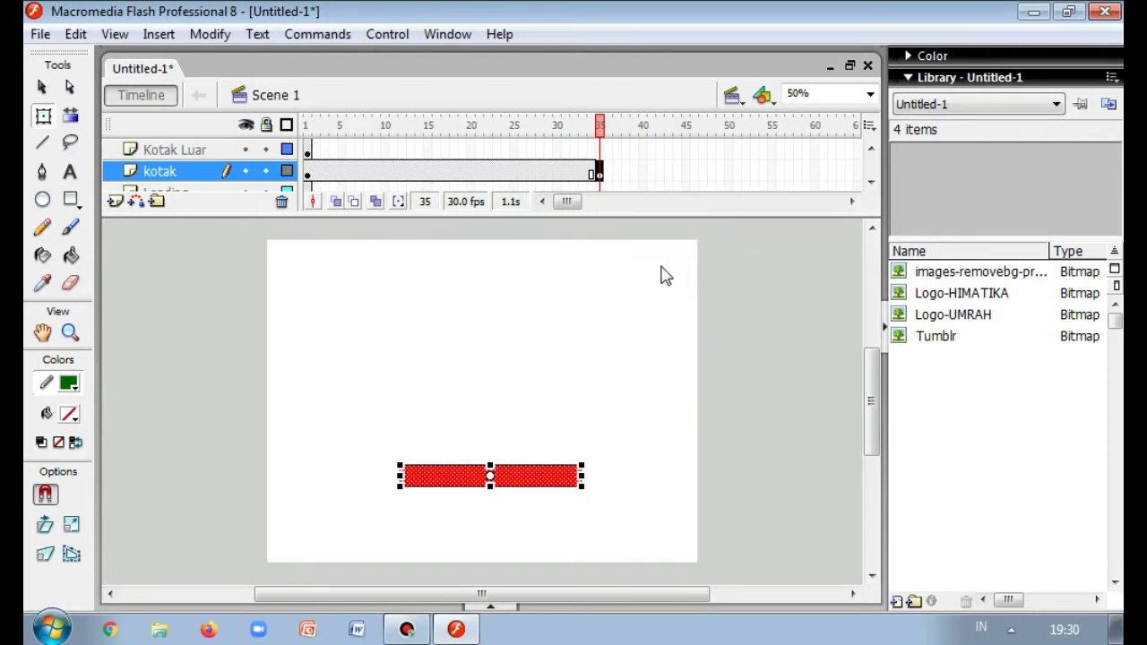
- Try shrinking the red bar in kotak's frame 1 to a sliver at its left end, then adding a motion tween
{"action": "left_click", "coordinate": [307, 172]}
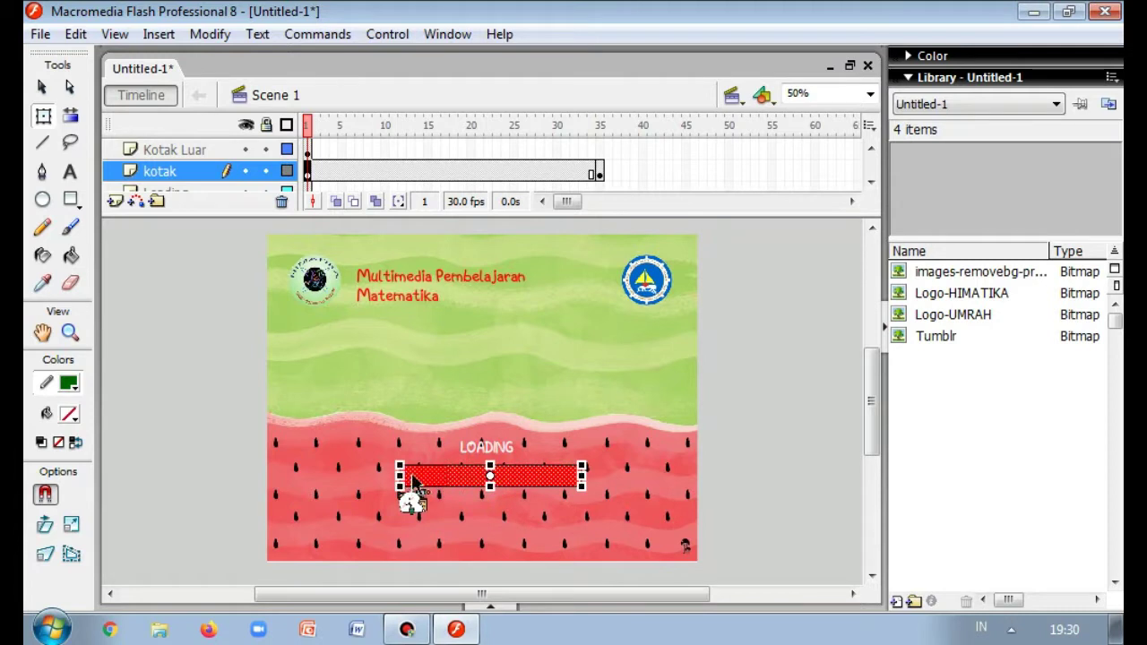
{"action": "left_click", "coordinate": [413, 484]}
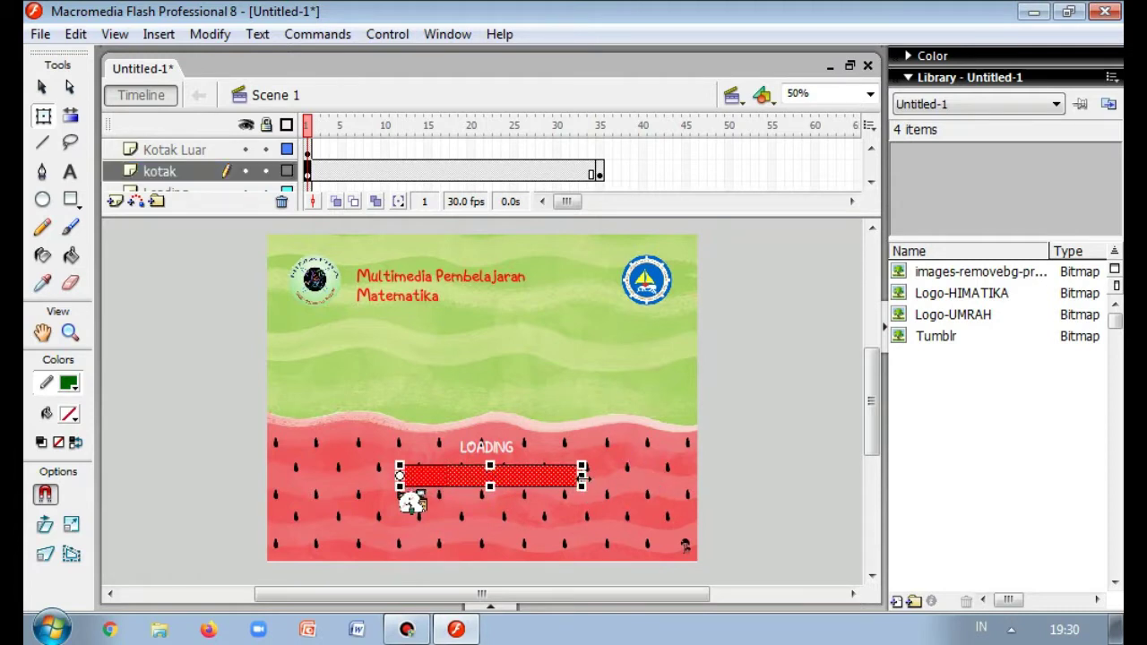
{"action": "left_click_drag", "start_coordinate": [582, 475], "coordinate": [412, 477]}
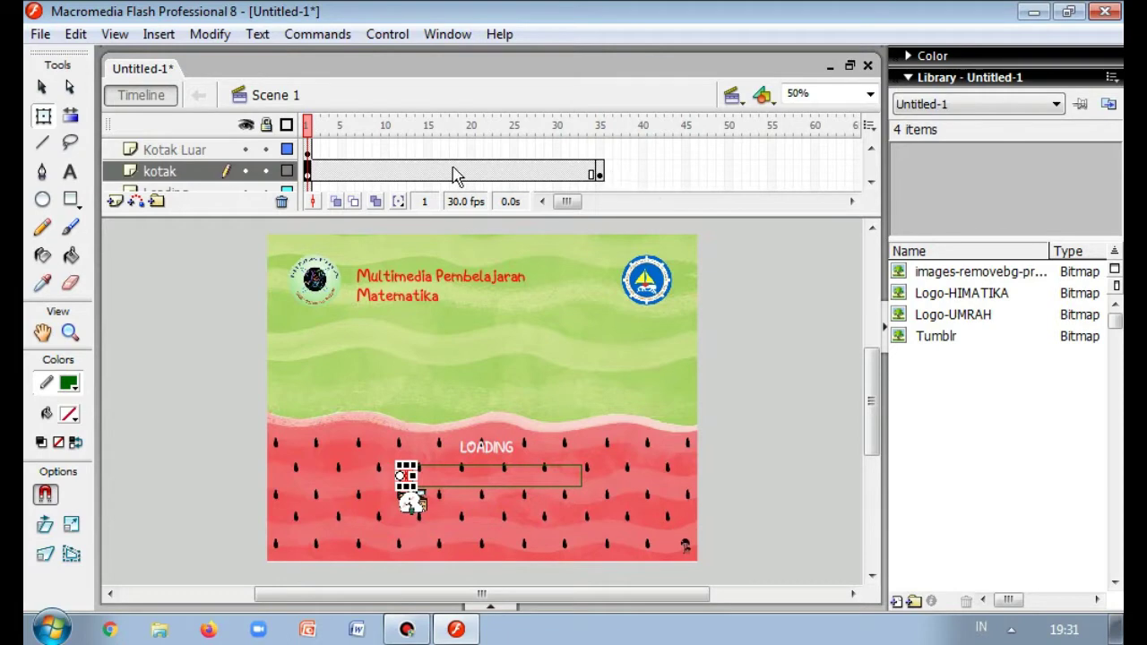
{"action": "left_click", "coordinate": [307, 174]}
{"action": "right_click", "coordinate": [309, 176]}
{"action": "left_click", "coordinate": [350, 186]}
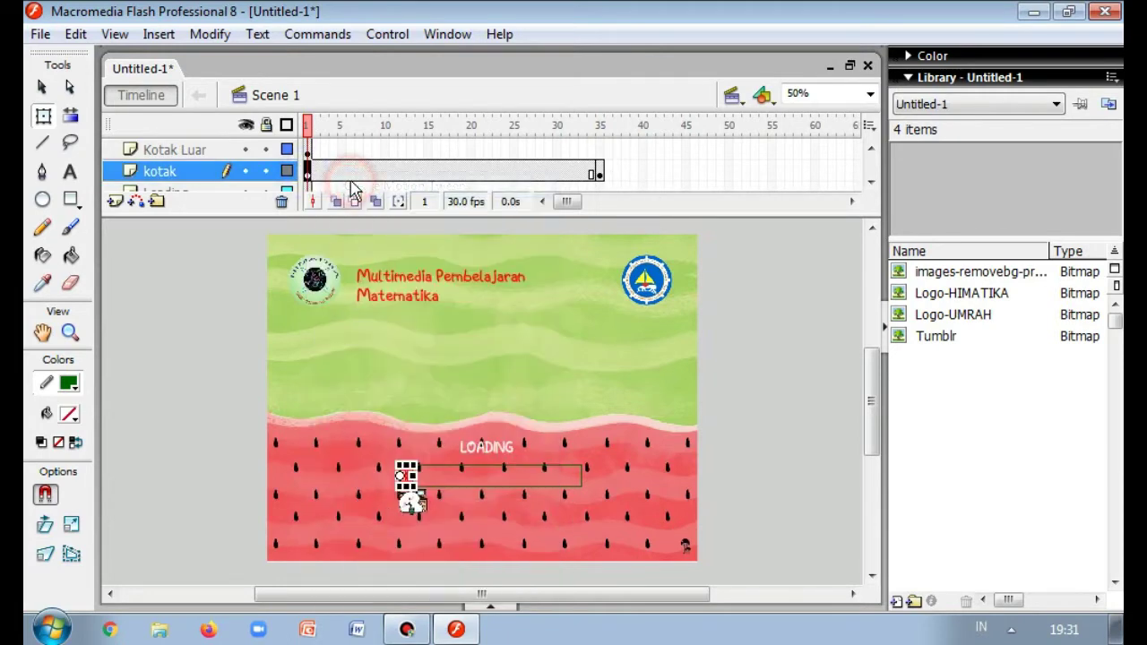
- Move the frame 35 bar's transformation point to its left edge and check the tween between both keyframes
{"action": "left_click", "coordinate": [601, 174]}
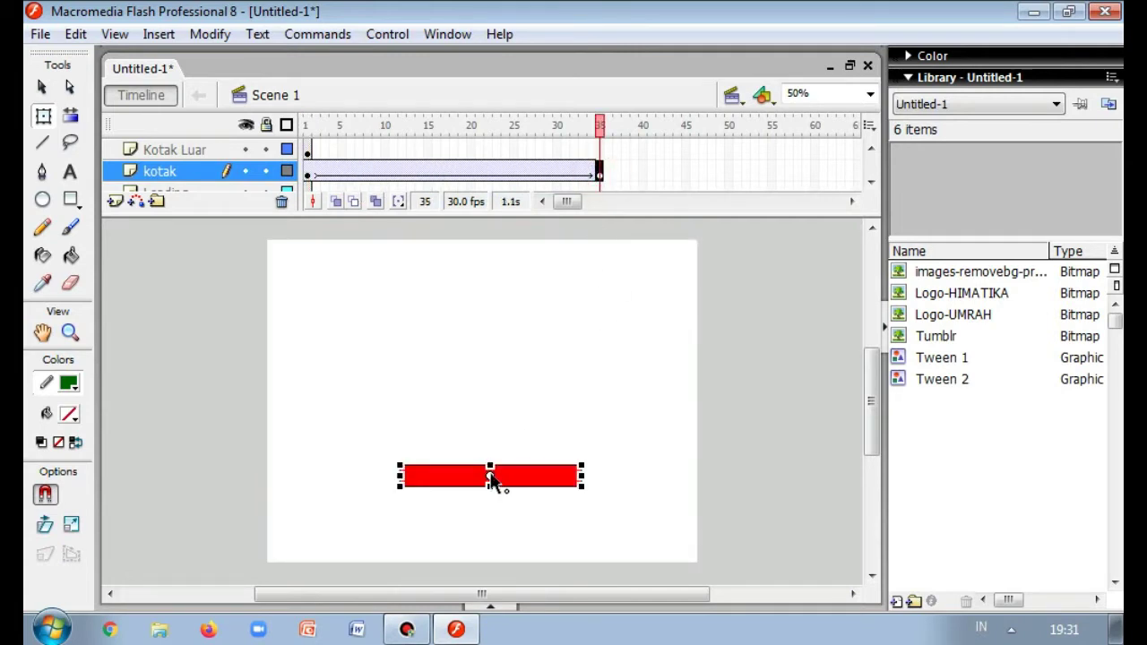
{"action": "left_click_drag", "start_coordinate": [490, 476], "coordinate": [399, 476]}
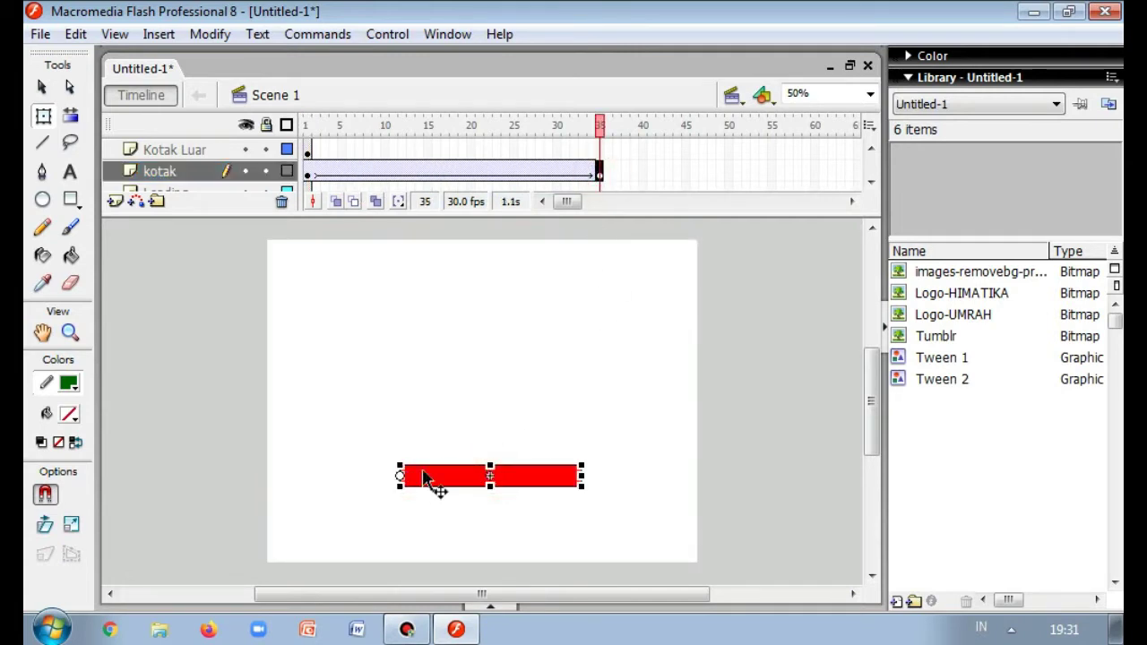
{"action": "left_click_drag", "start_coordinate": [599, 126], "coordinate": [310, 136]}
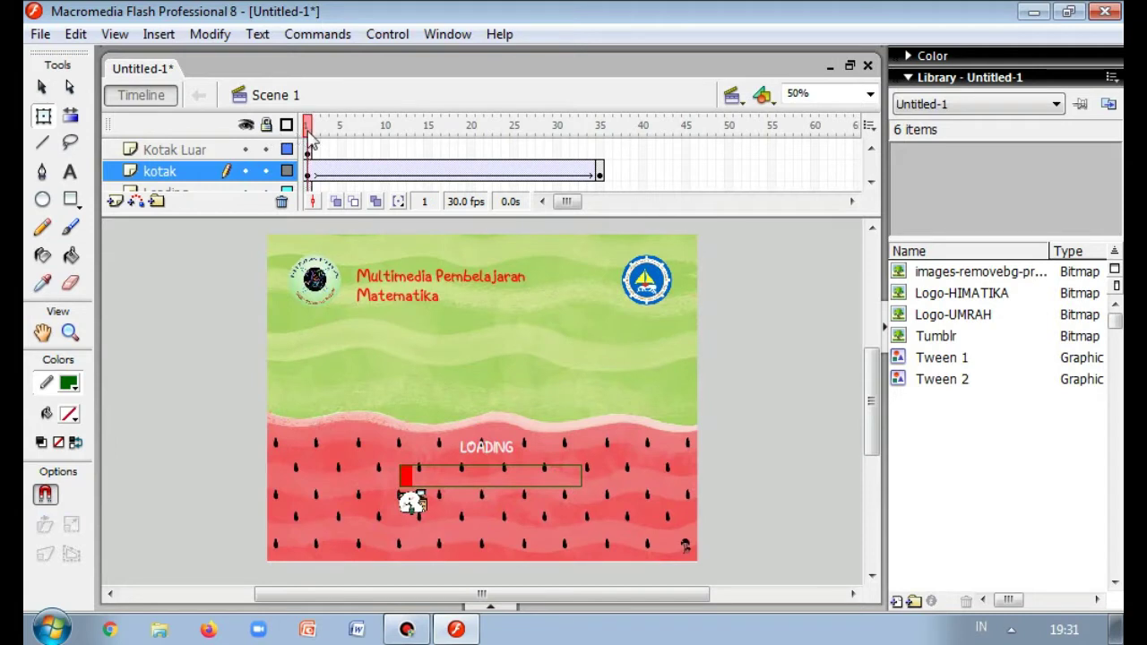
{"action": "key", "text": "v"}
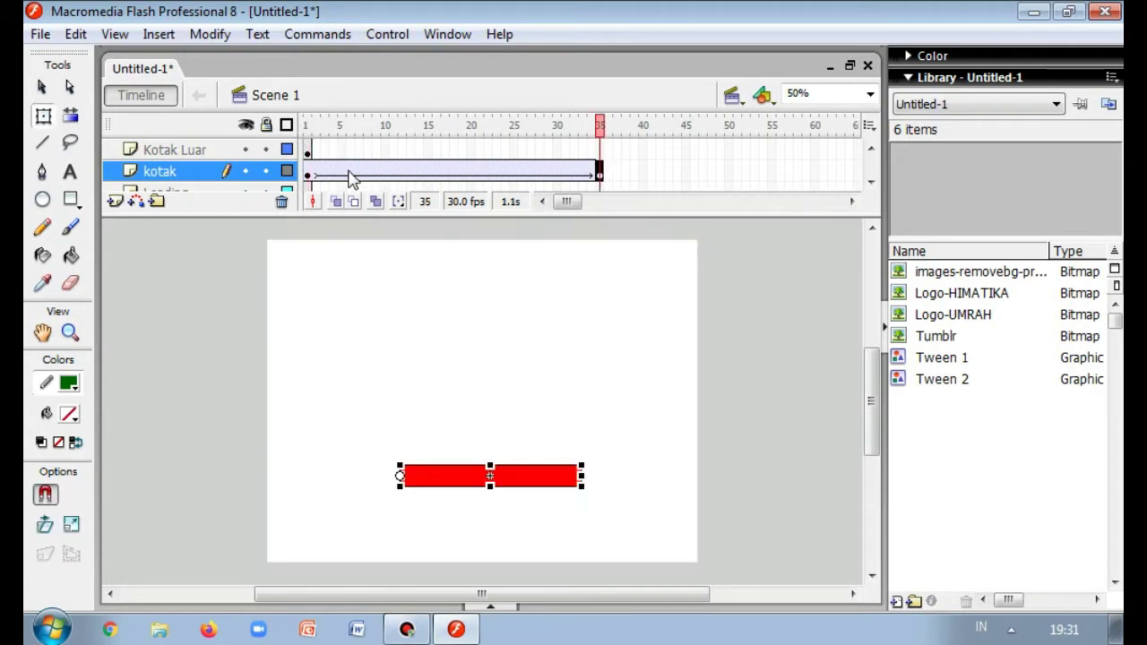
{"action": "key", "text": "End"}
{"action": "key", "text": "q"}
{"action": "key", "text": "Home"}
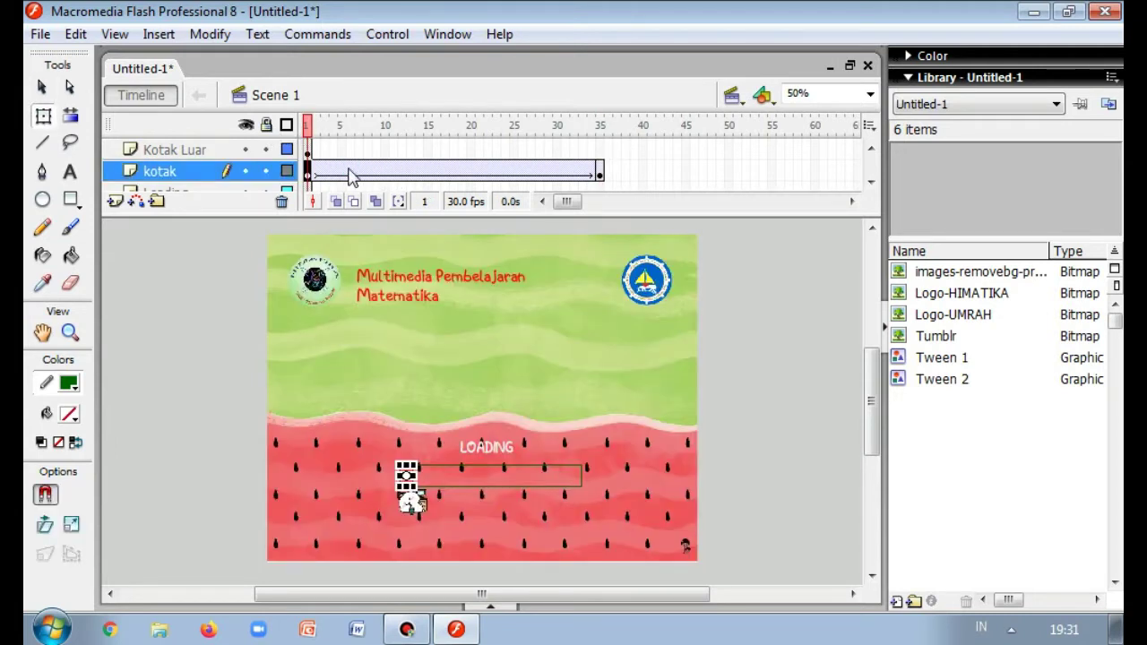
- Undo the motion tween and the resizing of the red bar in frame 1 of the kotak layer
{"action": "key", "text": "ctrl+z"}
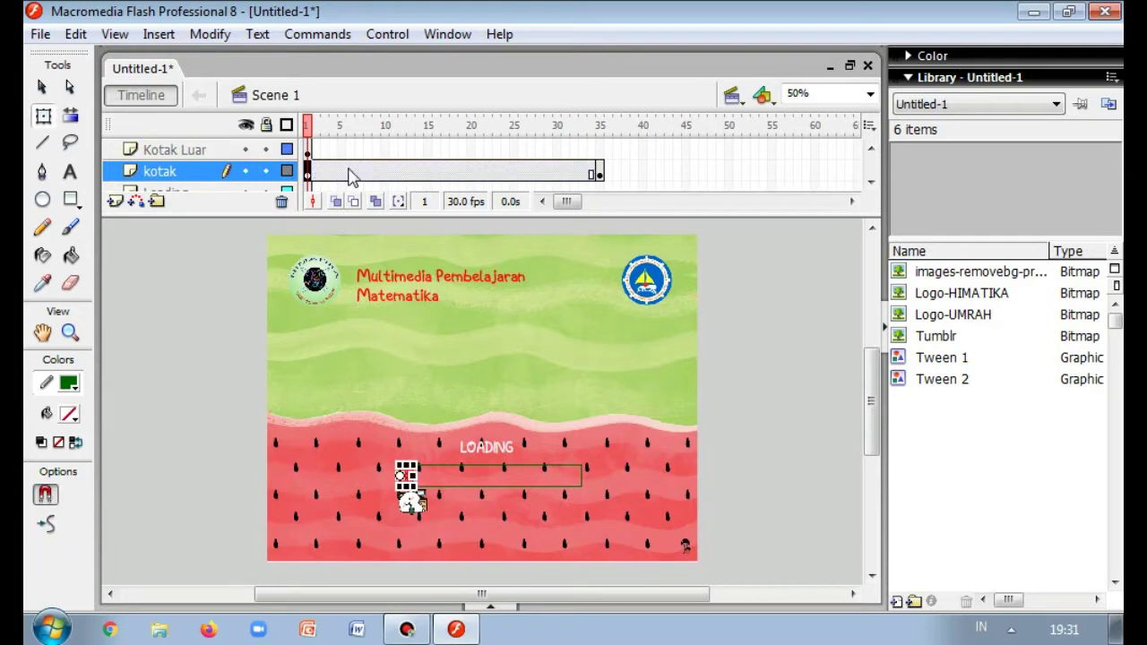
{"action": "key", "text": "ctrl+z"}
{"action": "key", "text": "ctrl+z"}
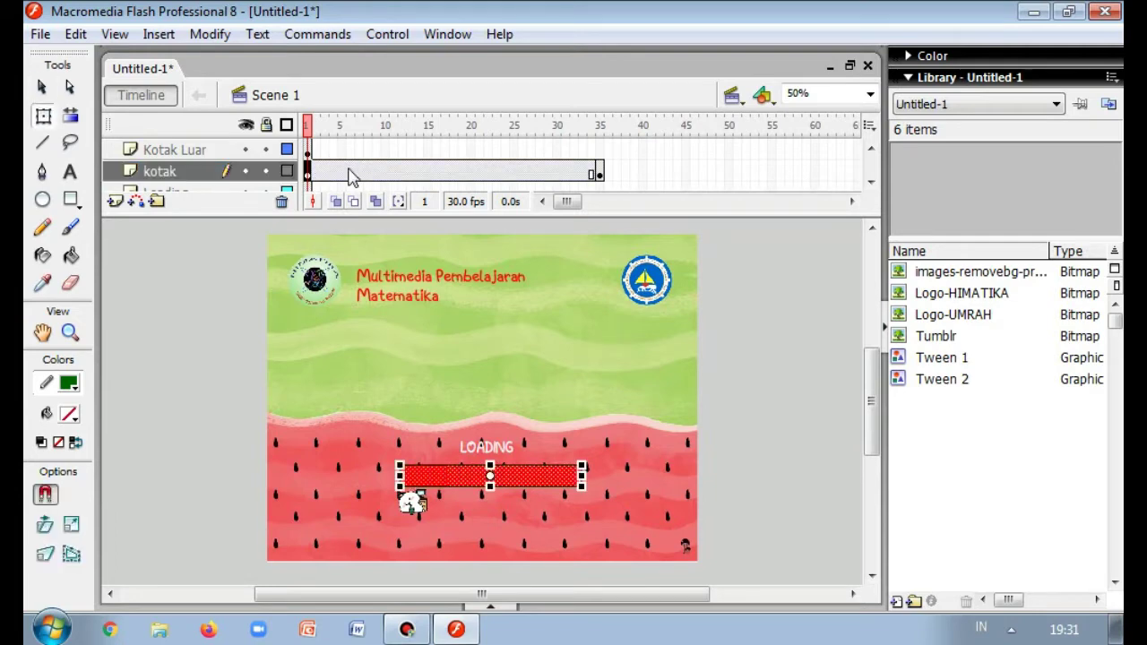
- Create a motion tween from kotak's frame 1, then shrink that frame's bar to a sliver with its transformation point at the left edge
{"action": "right_click", "coordinate": [314, 172]}
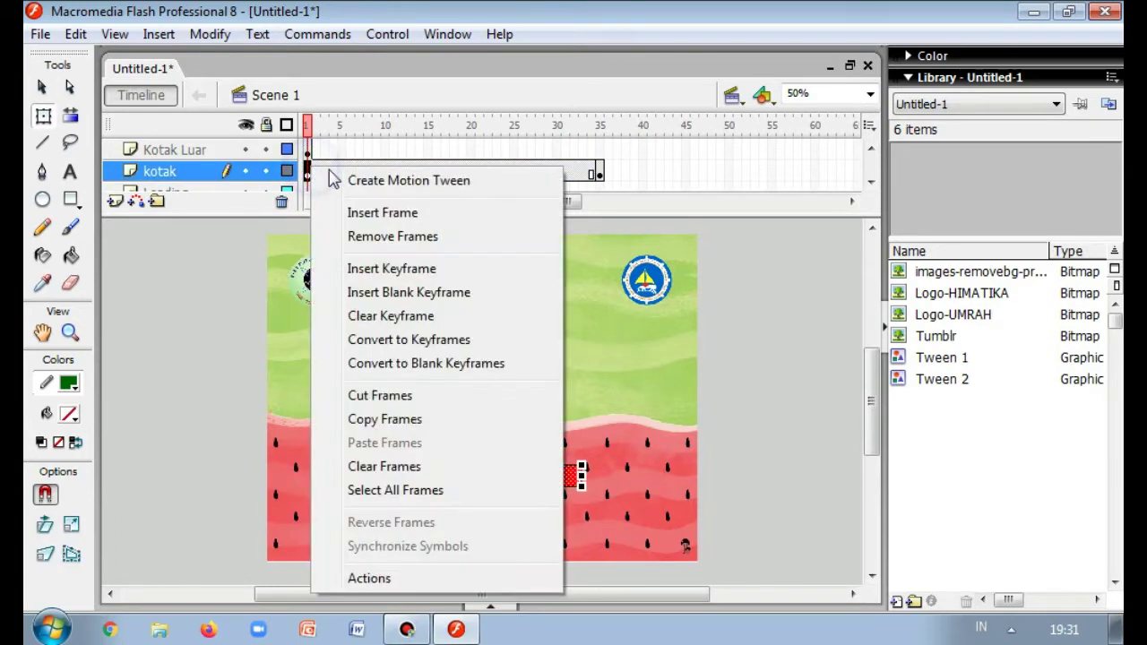
{"action": "left_click", "coordinate": [394, 181]}
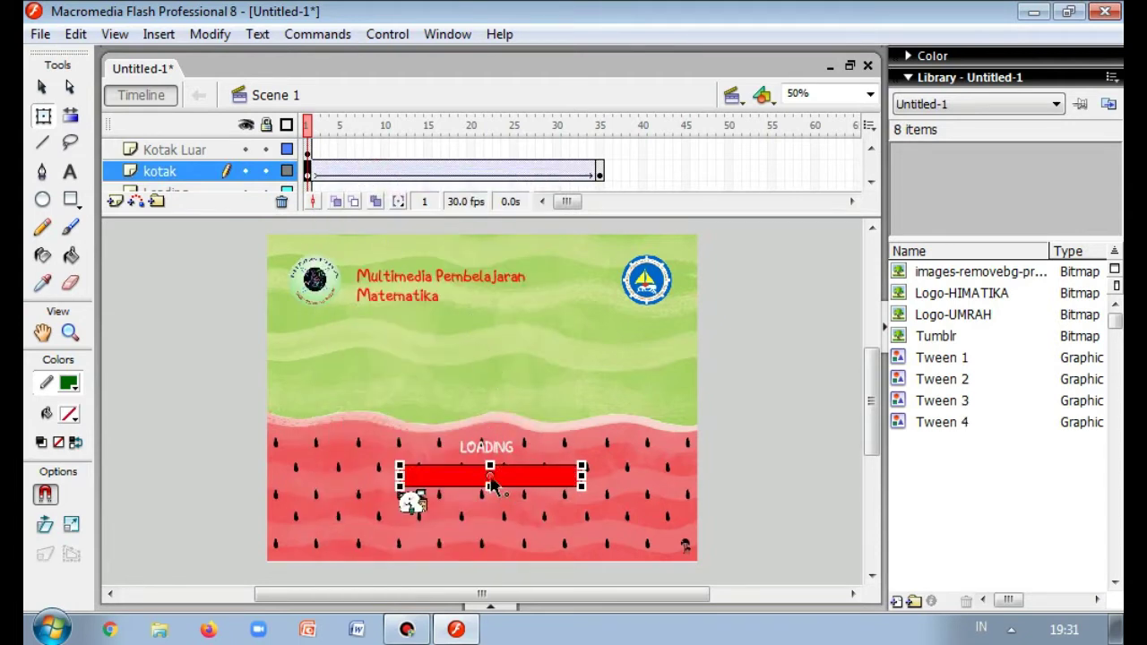
{"action": "left_click_drag", "start_coordinate": [490, 476], "coordinate": [404, 475]}
{"action": "left_click", "coordinate": [566, 482]}
{"action": "left_click_drag", "start_coordinate": [582, 475], "coordinate": [466, 472]}
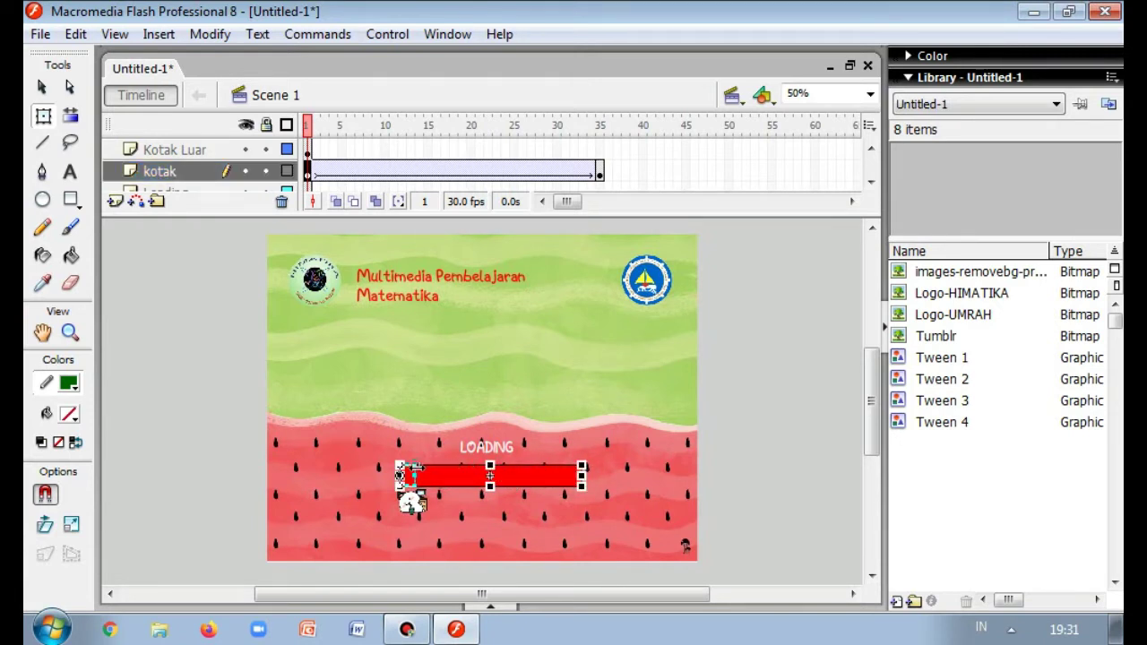
- Move the transformation point of the bar in kotak's frame 35 to its left edge and preview the growing animation
{"action": "left_click", "coordinate": [599, 171]}
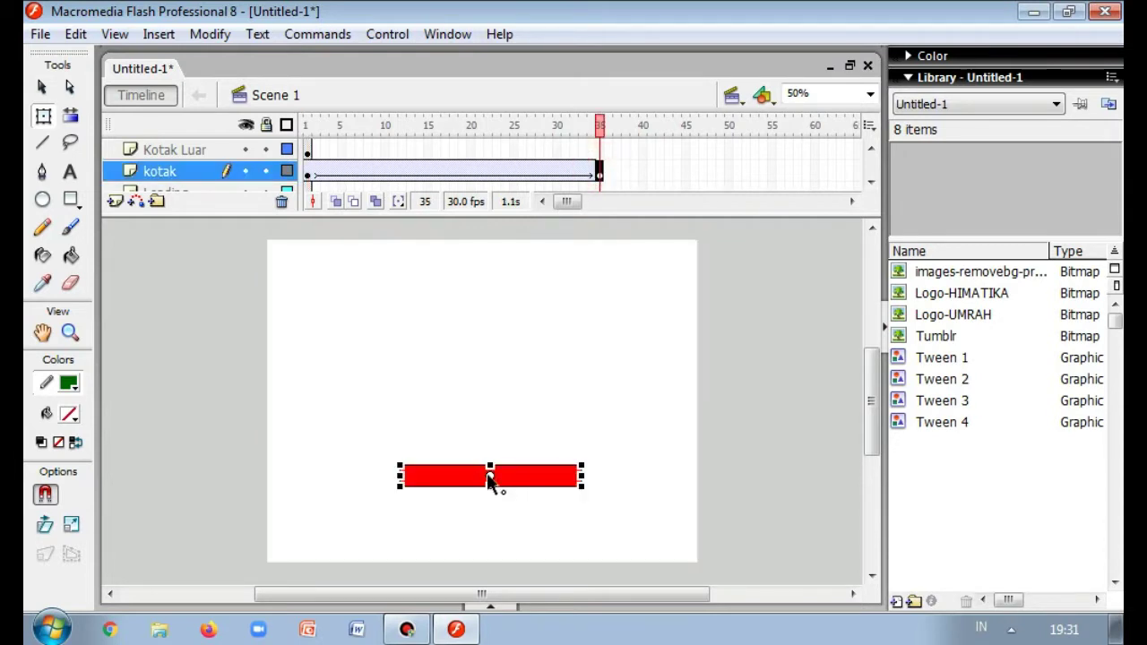
{"action": "left_click_drag", "start_coordinate": [489, 477], "coordinate": [400, 476]}
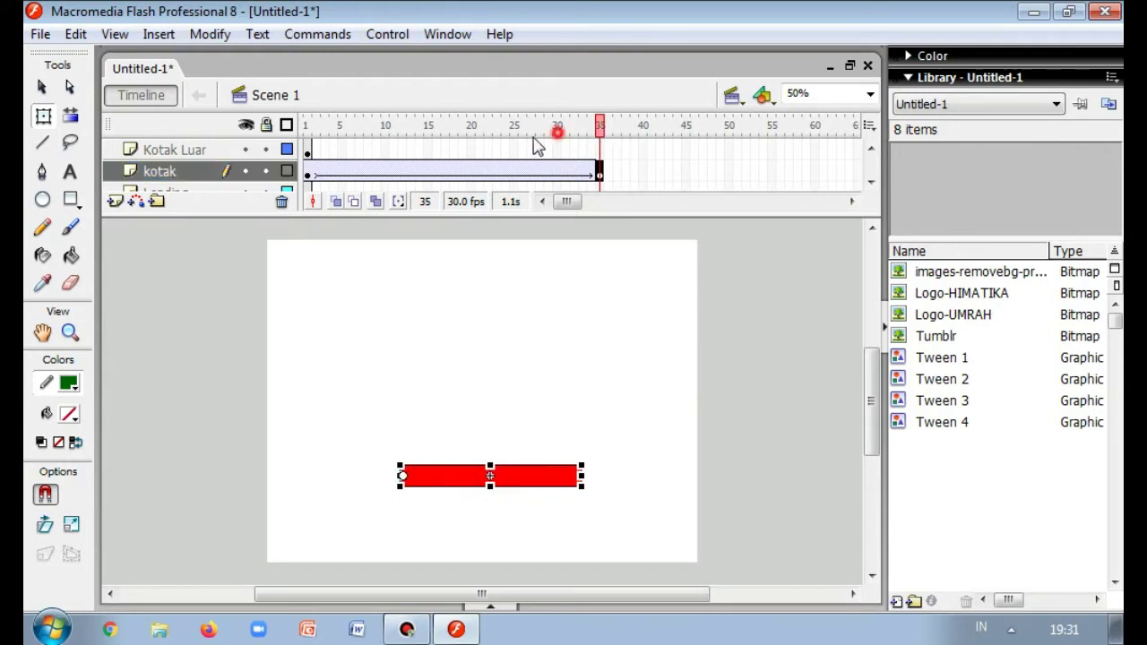
{"action": "left_click_drag", "start_coordinate": [555, 130], "coordinate": [306, 130]}
{"action": "left_click", "coordinate": [526, 172]}
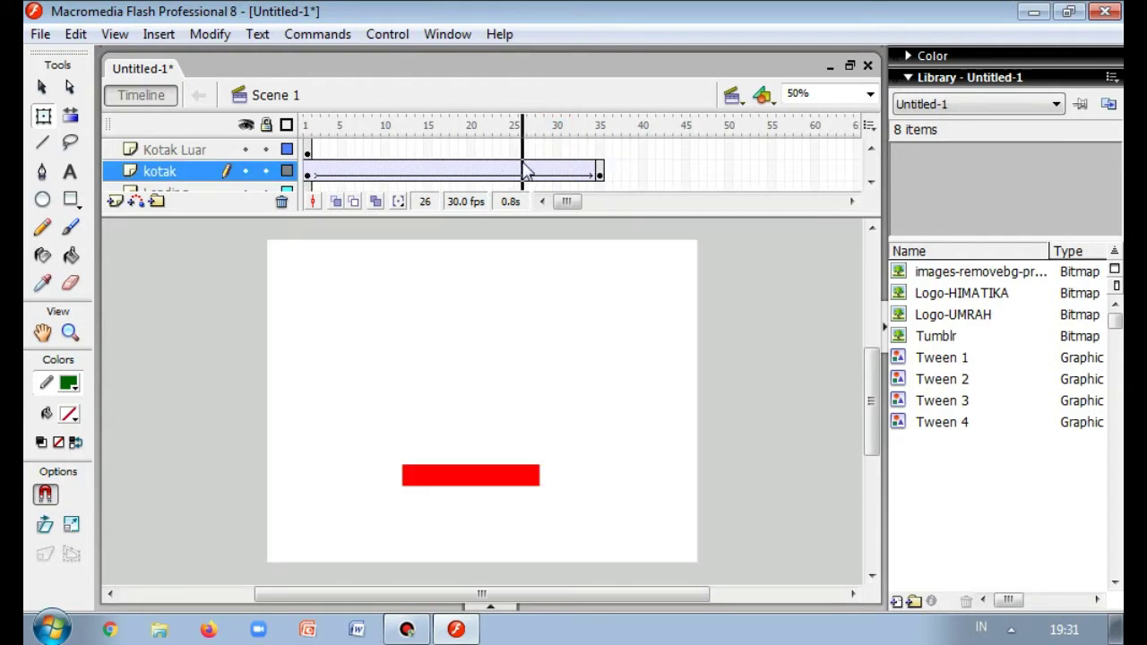
{"action": "left_click_drag", "start_coordinate": [517, 129], "coordinate": [304, 172]}
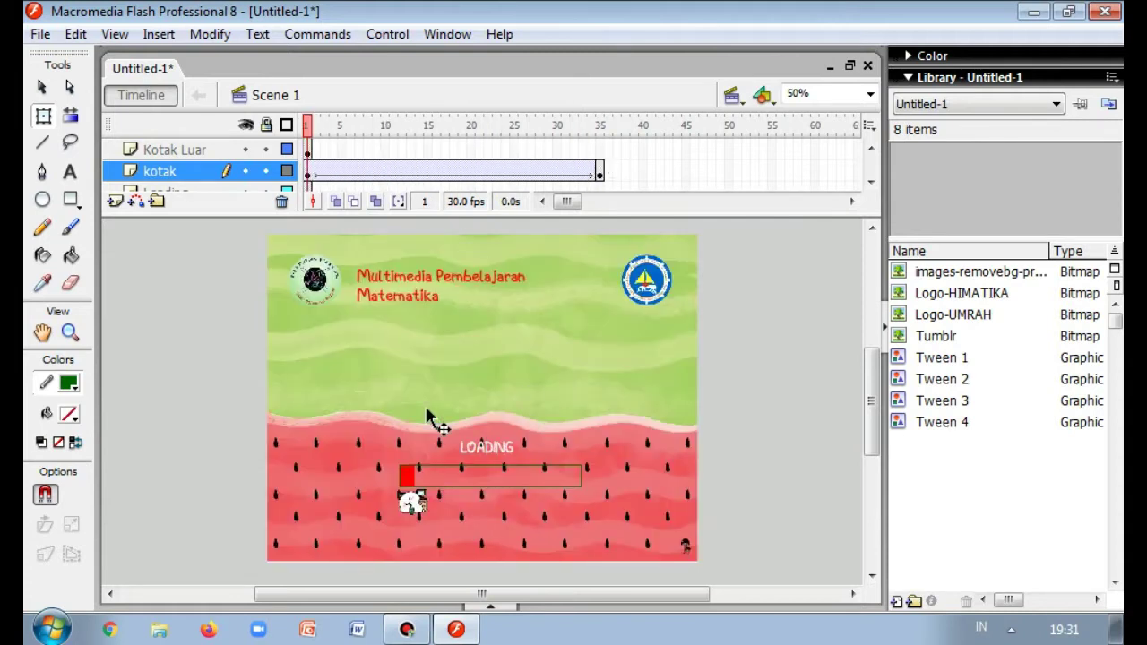
- Extend the Kotak Luar and ikon 3 layers to frame 35 by inserting frames
{"action": "left_click", "coordinate": [600, 173]}
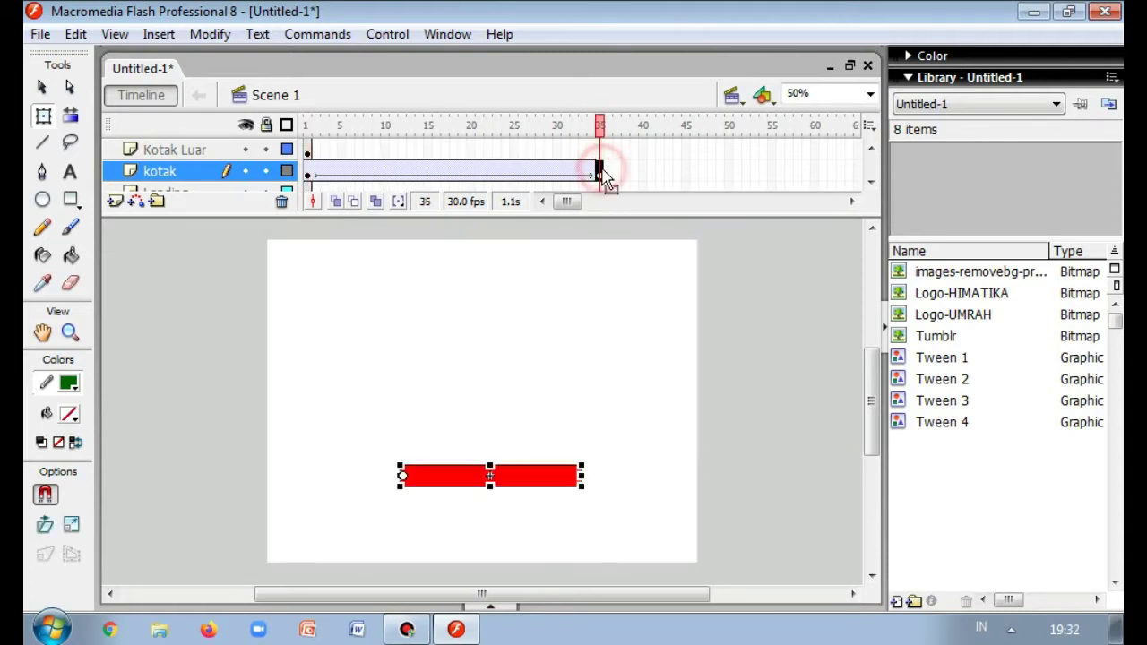
{"action": "left_click", "coordinate": [600, 153]}
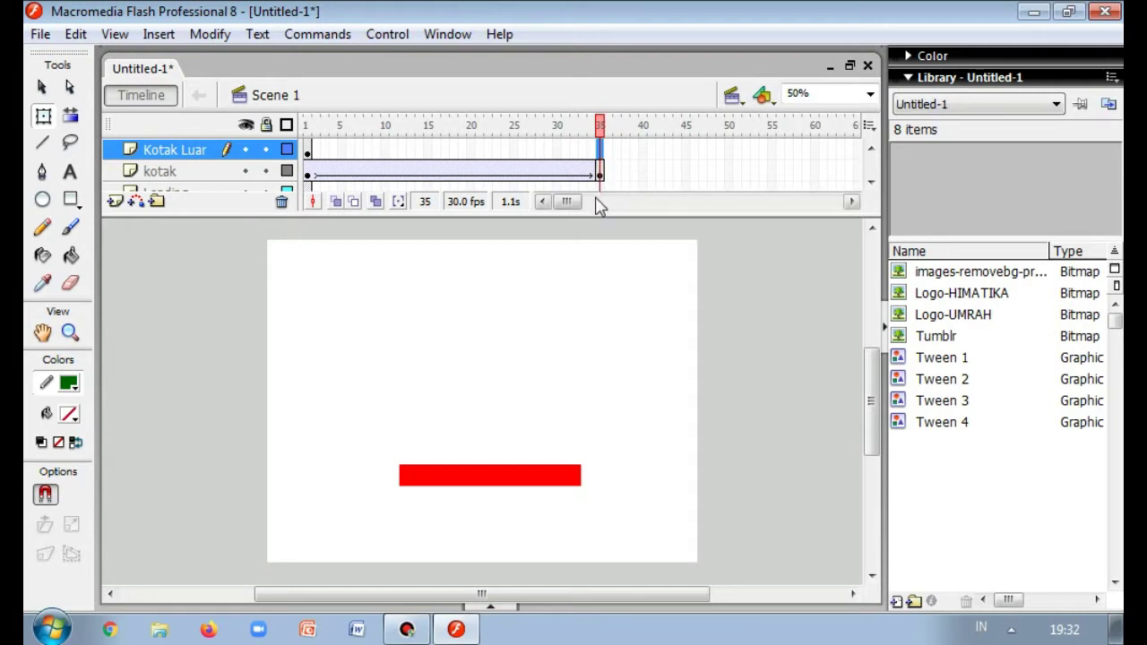
{"action": "right_click", "coordinate": [603, 156]}
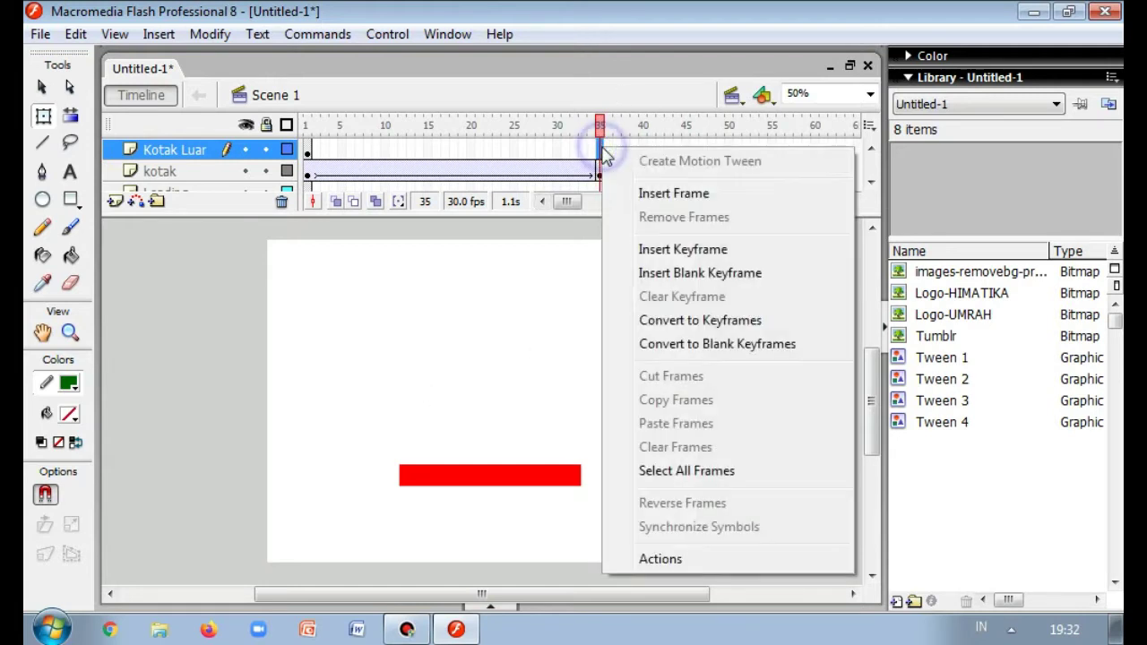
{"action": "left_click", "coordinate": [673, 190]}
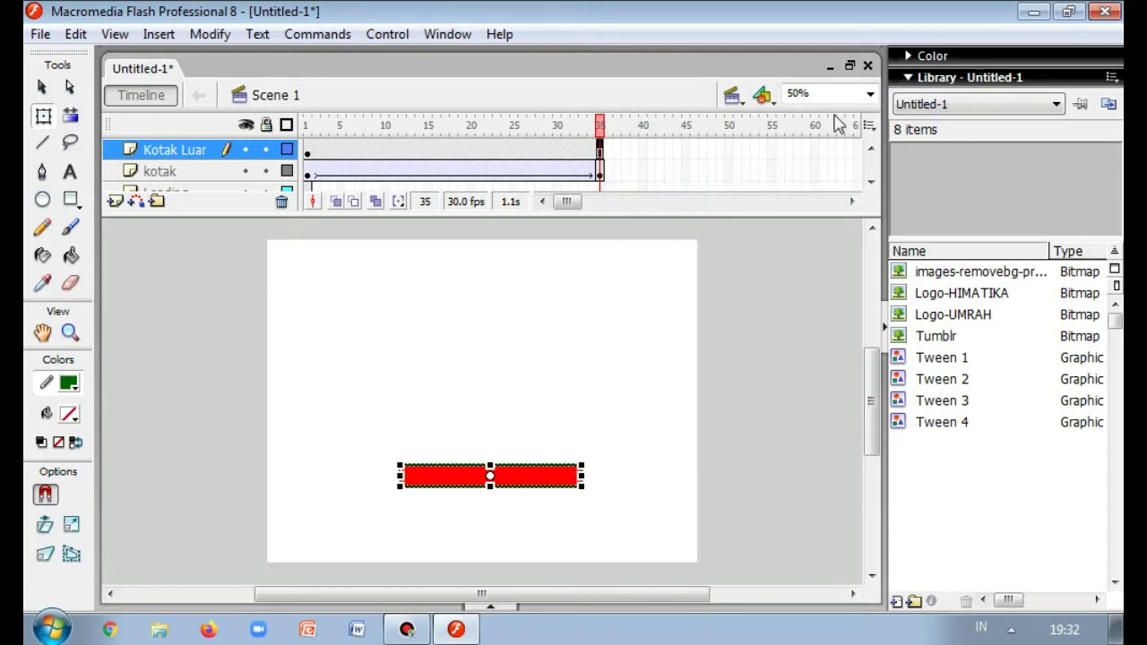
{"action": "left_click", "coordinate": [870, 148]}
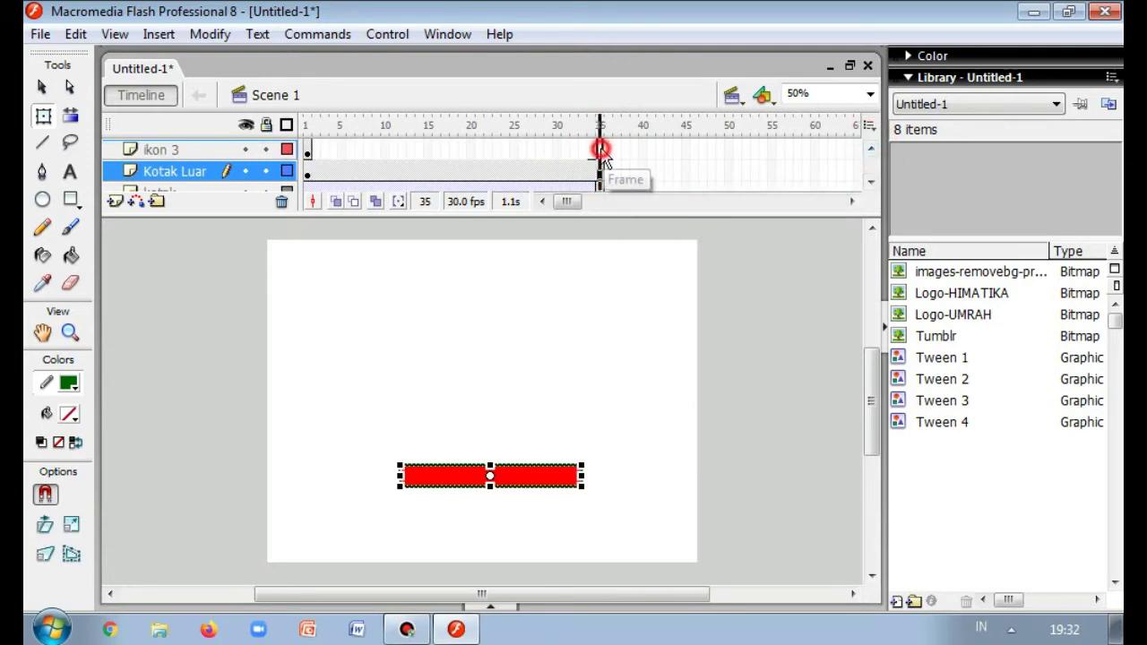
{"action": "right_click", "coordinate": [603, 154]}
{"action": "left_click", "coordinate": [673, 192]}
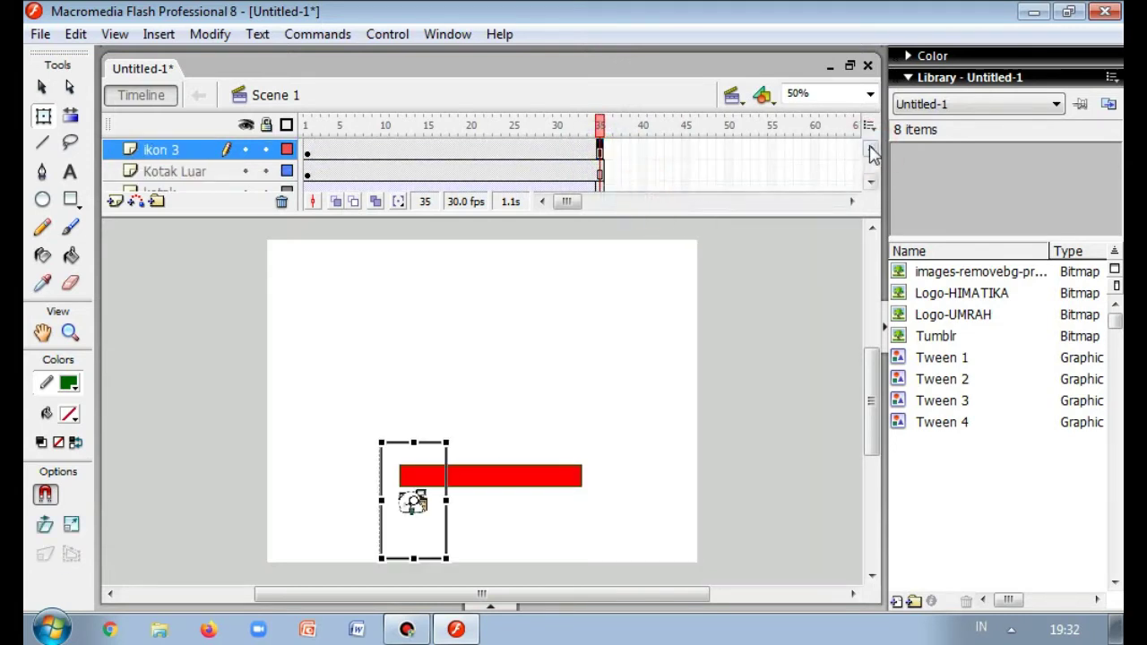
- Insert frames at frame 35 of the Loading and Teks 1 layers so both extend that far
{"action": "left_click", "coordinate": [871, 183]}
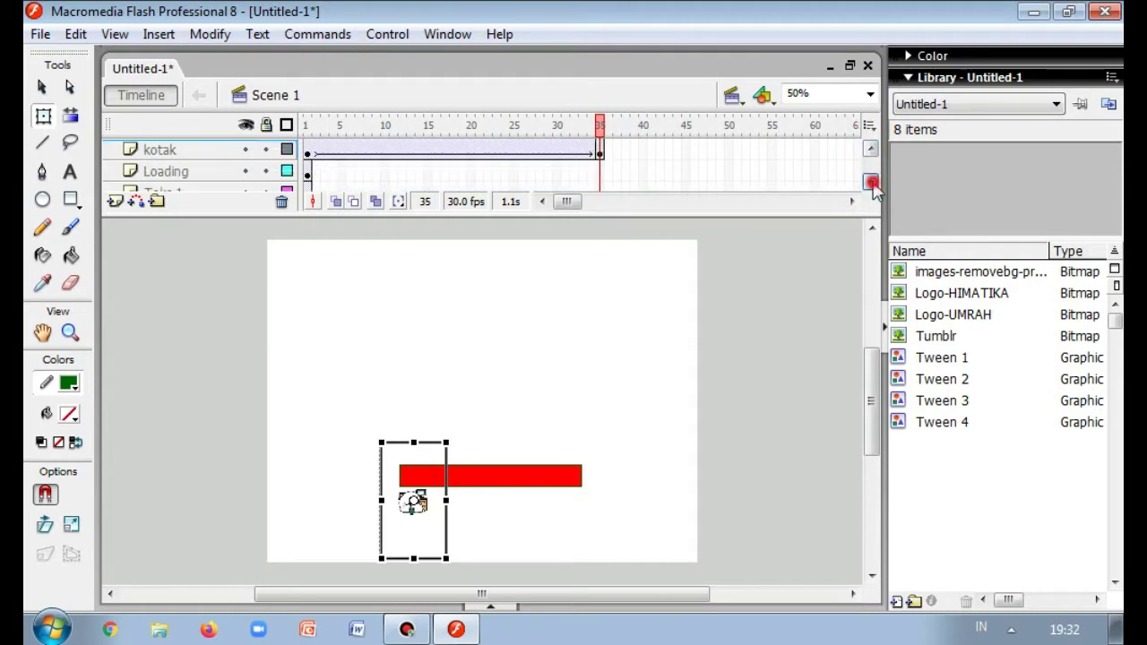
{"action": "left_click", "coordinate": [600, 171]}
{"action": "right_click", "coordinate": [606, 175]}
{"action": "left_click", "coordinate": [654, 212]}
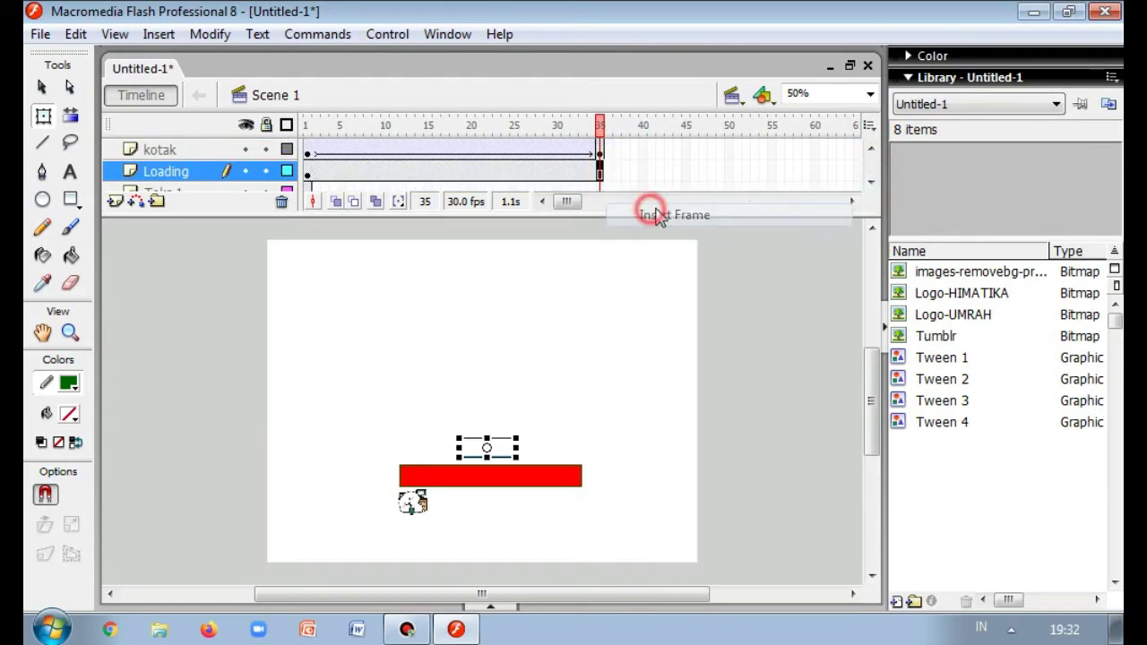
{"action": "left_click", "coordinate": [871, 183]}
{"action": "left_click", "coordinate": [871, 183]}
{"action": "left_click", "coordinate": [871, 150]}
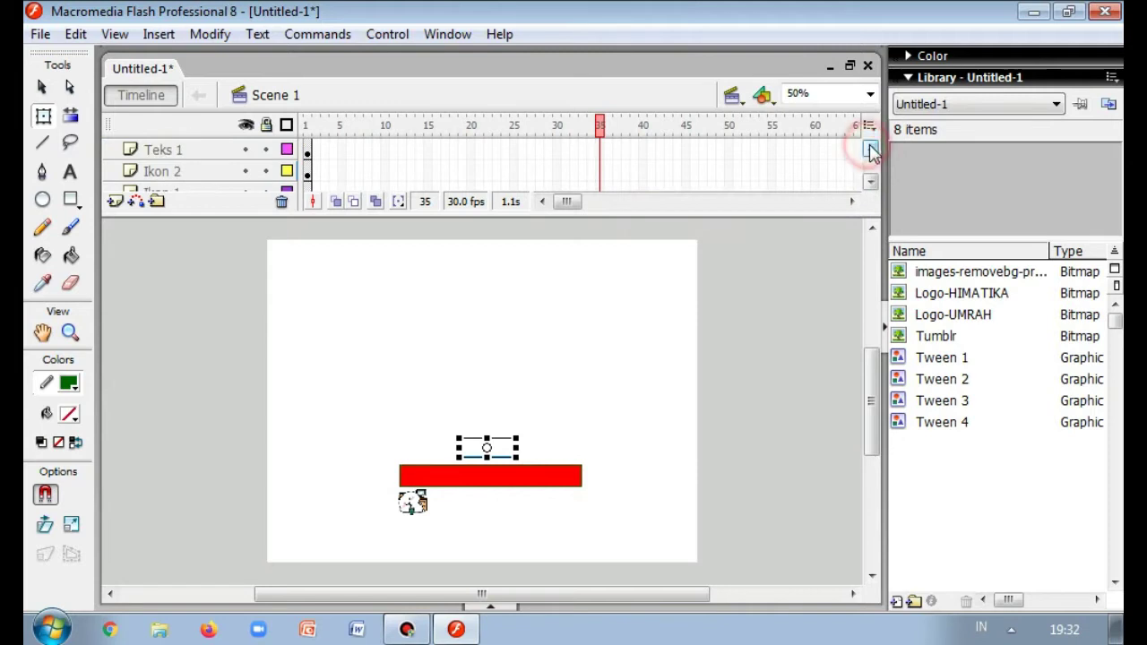
{"action": "left_click", "coordinate": [871, 149]}
{"action": "left_click", "coordinate": [871, 150]}
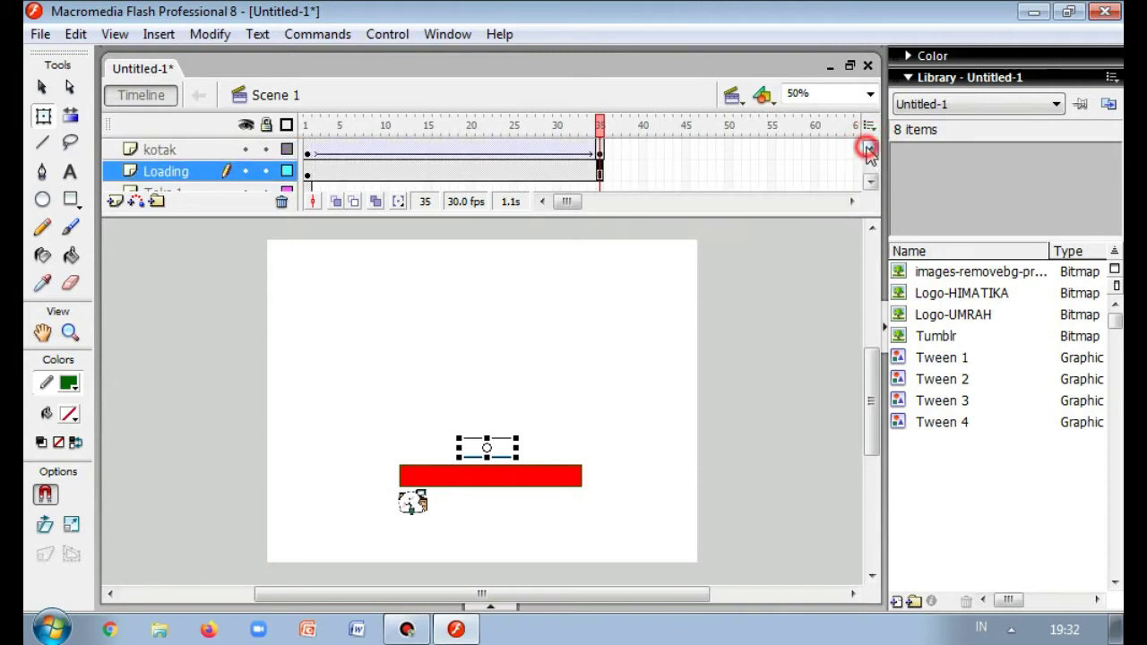
{"action": "left_click", "coordinate": [871, 182]}
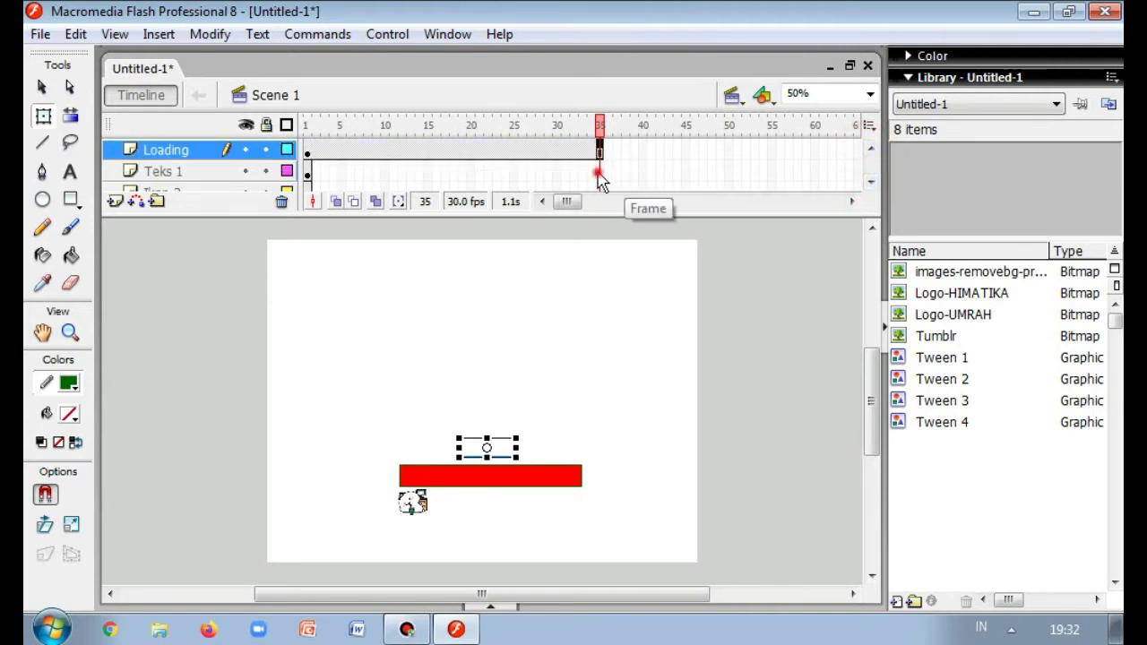
{"action": "left_click", "coordinate": [599, 171]}
{"action": "right_click", "coordinate": [600, 175]}
{"action": "left_click", "coordinate": [663, 219]}
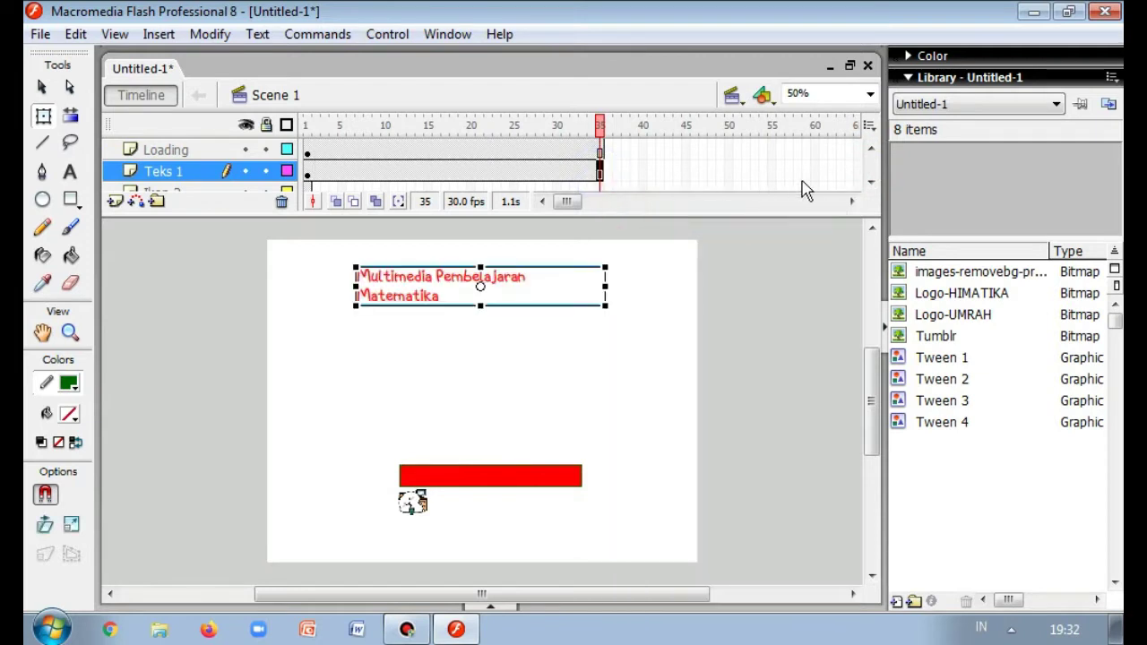
- Extend the Ikon 2, Ikon 1 and Background layers to frame 35 with inserted frames
{"action": "left_click", "coordinate": [871, 183]}
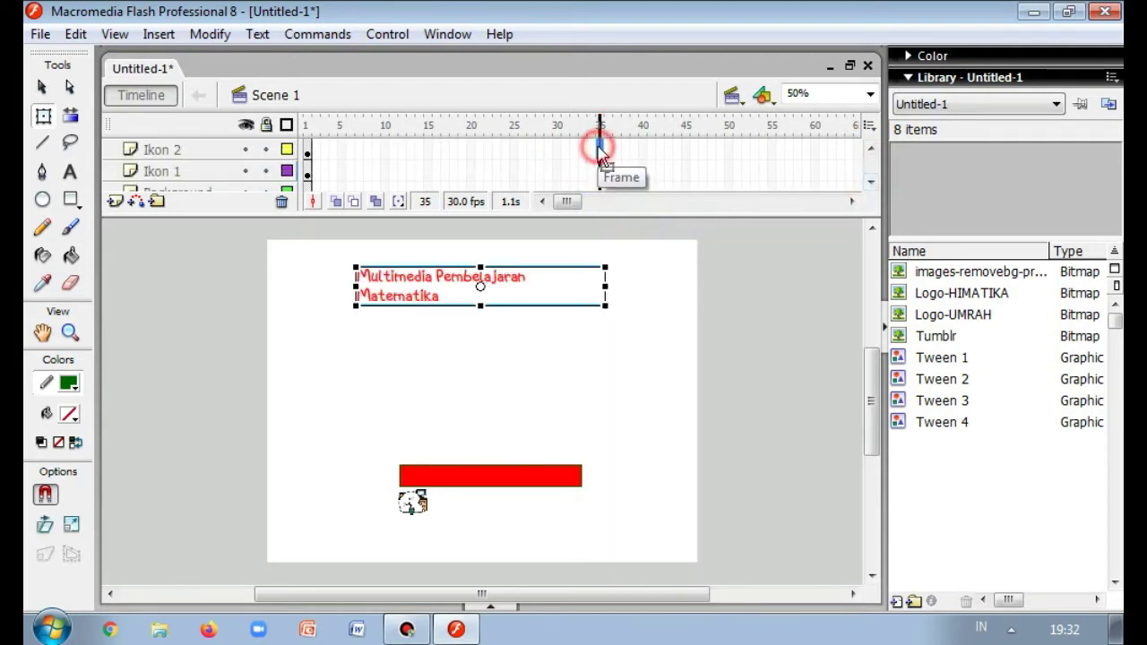
{"action": "right_click", "coordinate": [601, 149]}
{"action": "left_click", "coordinate": [636, 191]}
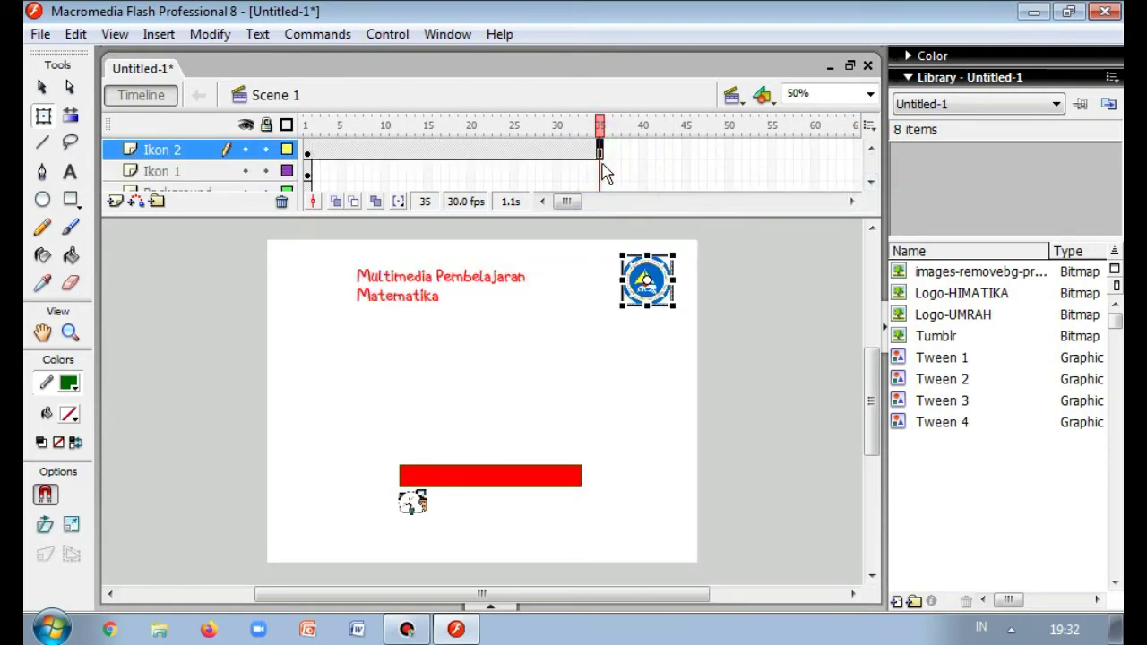
{"action": "scroll", "coordinate": [607, 206], "scroll_direction": "down", "scroll_amount": 1}
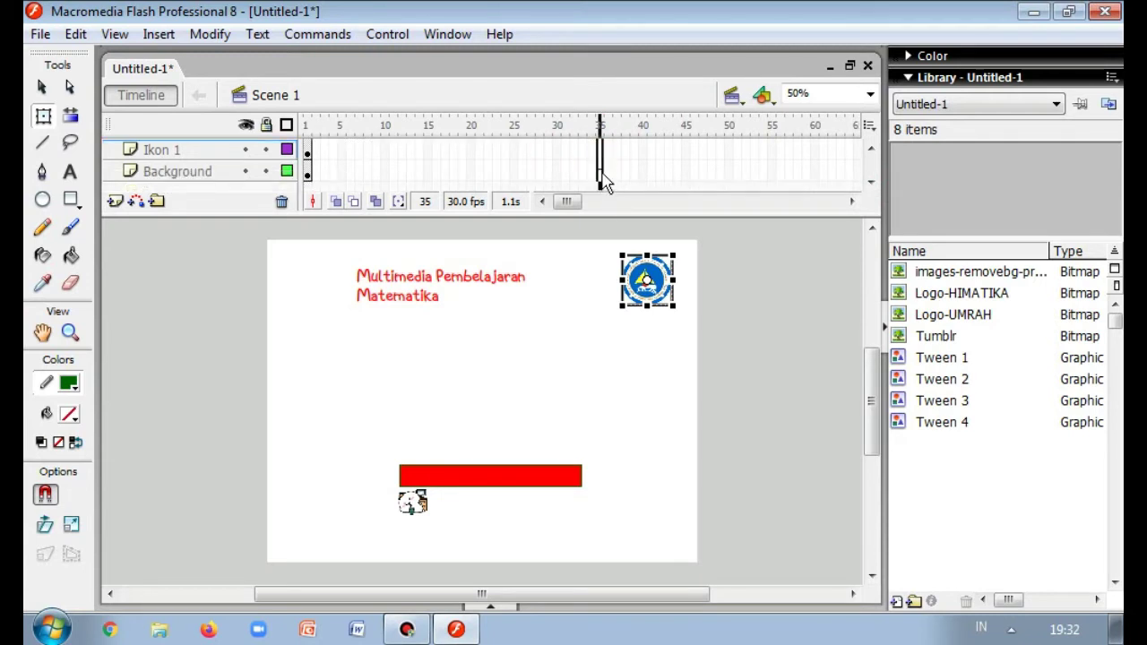
{"action": "right_click", "coordinate": [601, 171]}
{"action": "left_click", "coordinate": [653, 218]}
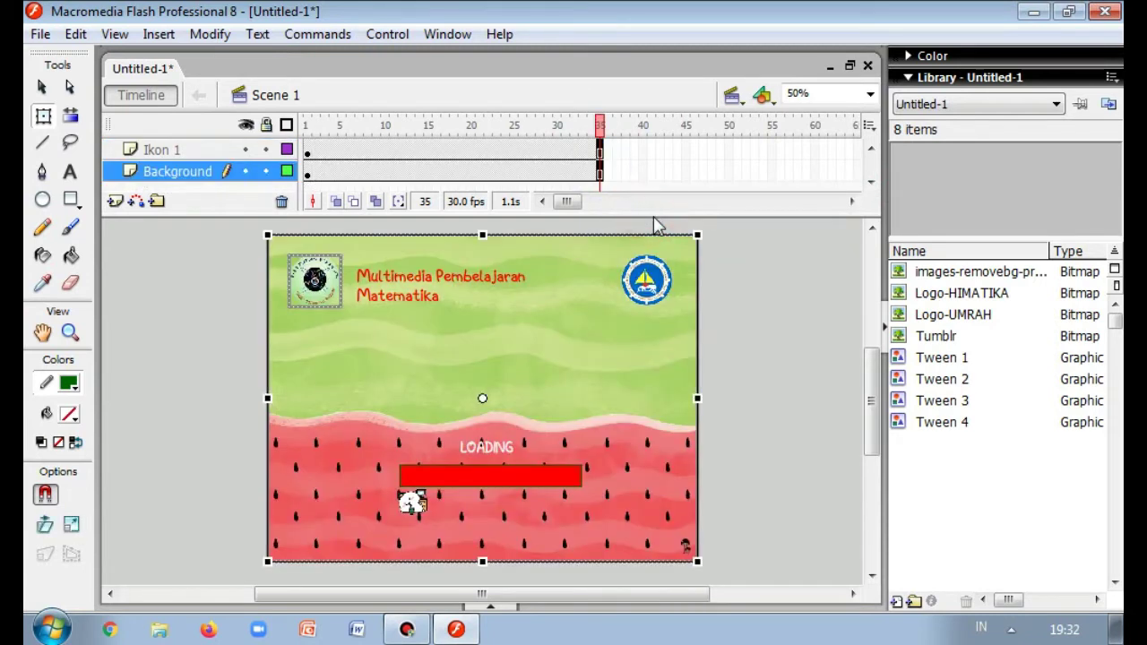
{"action": "left_click", "coordinate": [782, 341]}
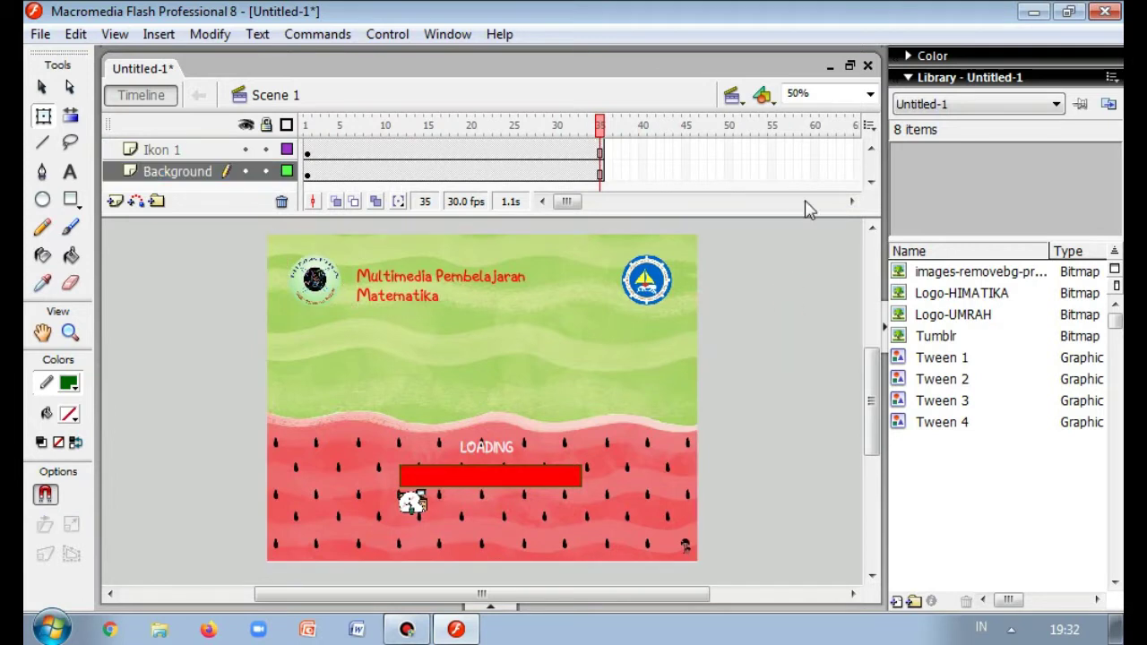
- Scrub the timeline from frame 35 back to frame 2 to check the loading bar animation against the full layout
{"action": "left_click", "coordinate": [871, 180]}
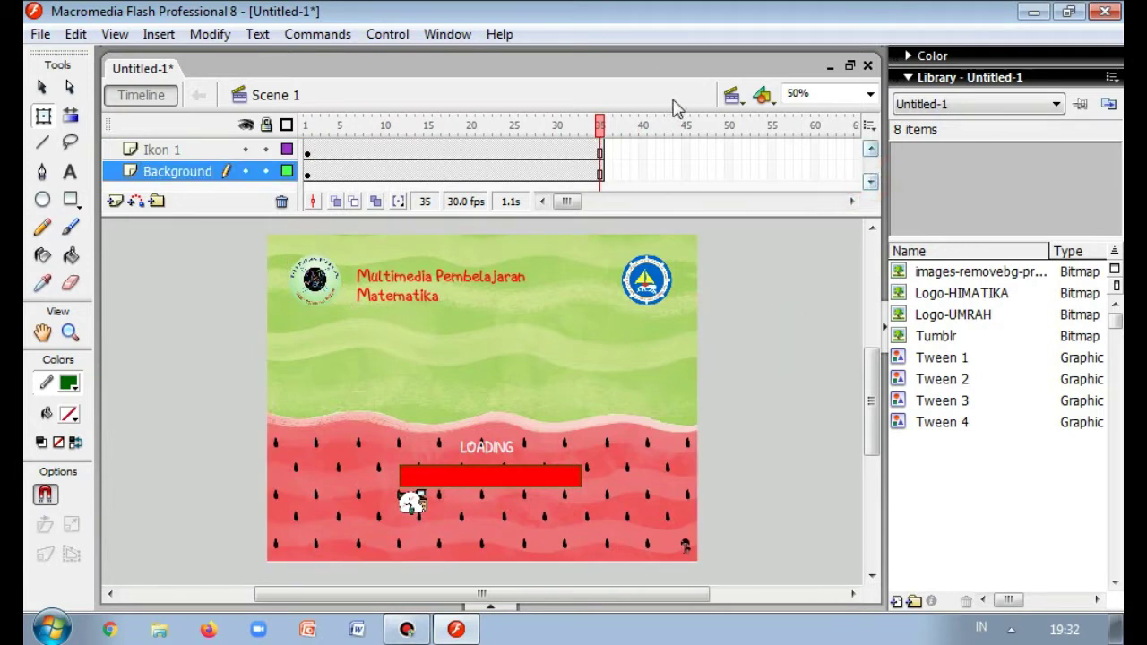
{"action": "left_click_drag", "start_coordinate": [599, 123], "coordinate": [659, 126]}
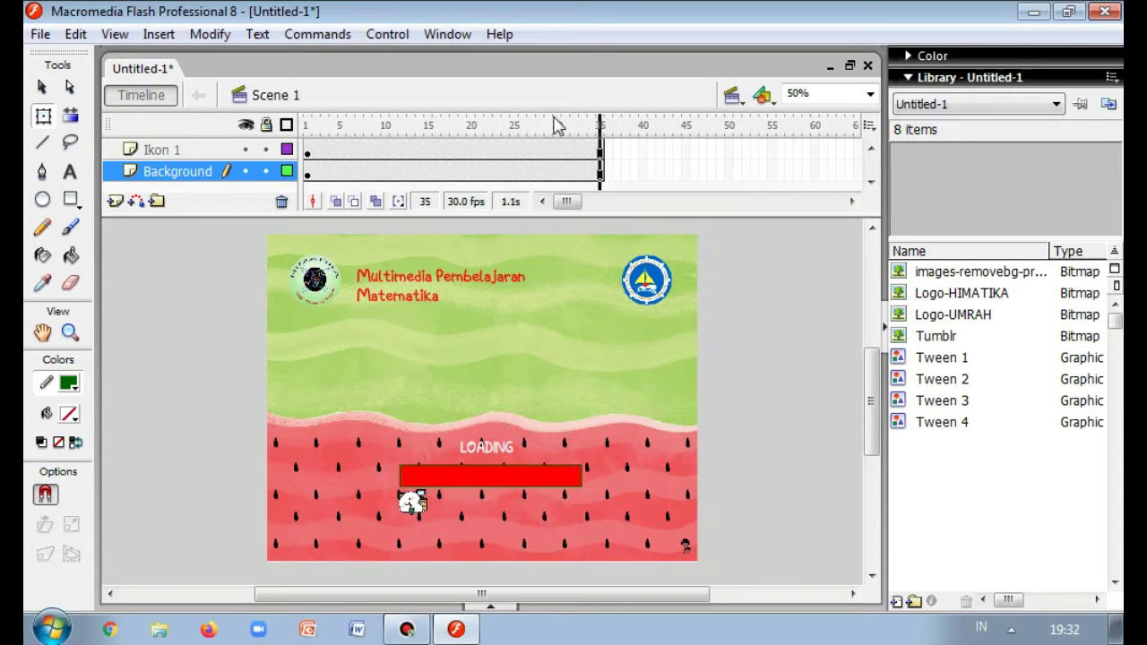
{"action": "left_click_drag", "start_coordinate": [556, 125], "coordinate": [316, 130]}
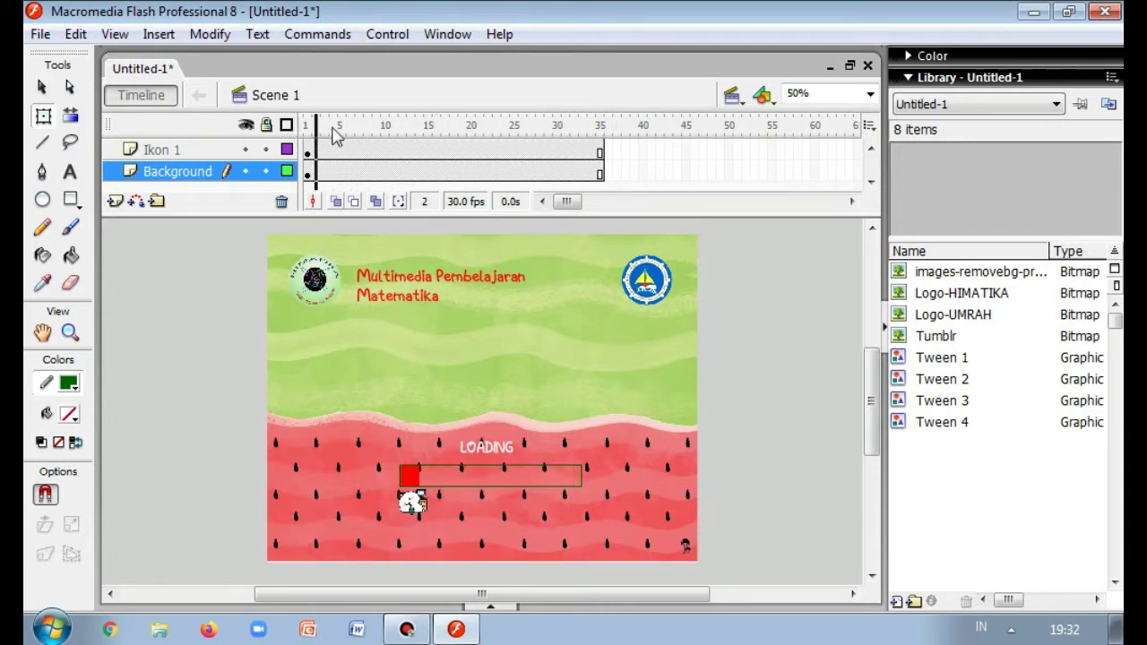
- Create a motion tween starting at frame 1 of the ikon 3 layer
{"action": "left_click", "coordinate": [871, 149]}
{"action": "left_click", "coordinate": [871, 150]}
{"action": "left_click", "coordinate": [871, 149]}
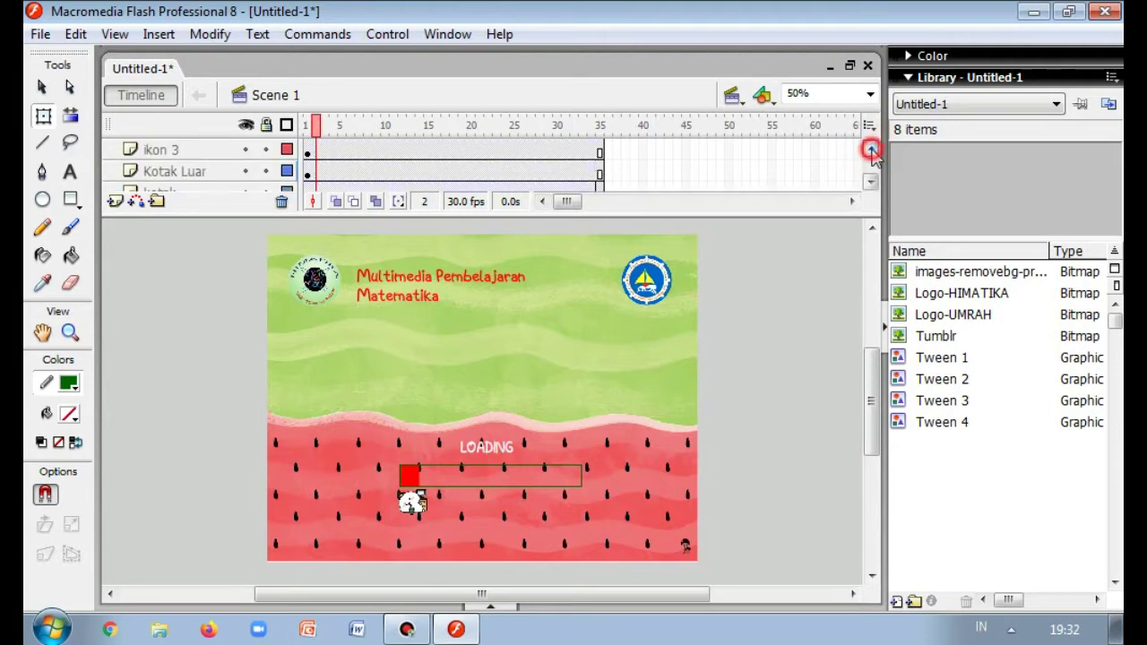
{"action": "left_click", "coordinate": [308, 151]}
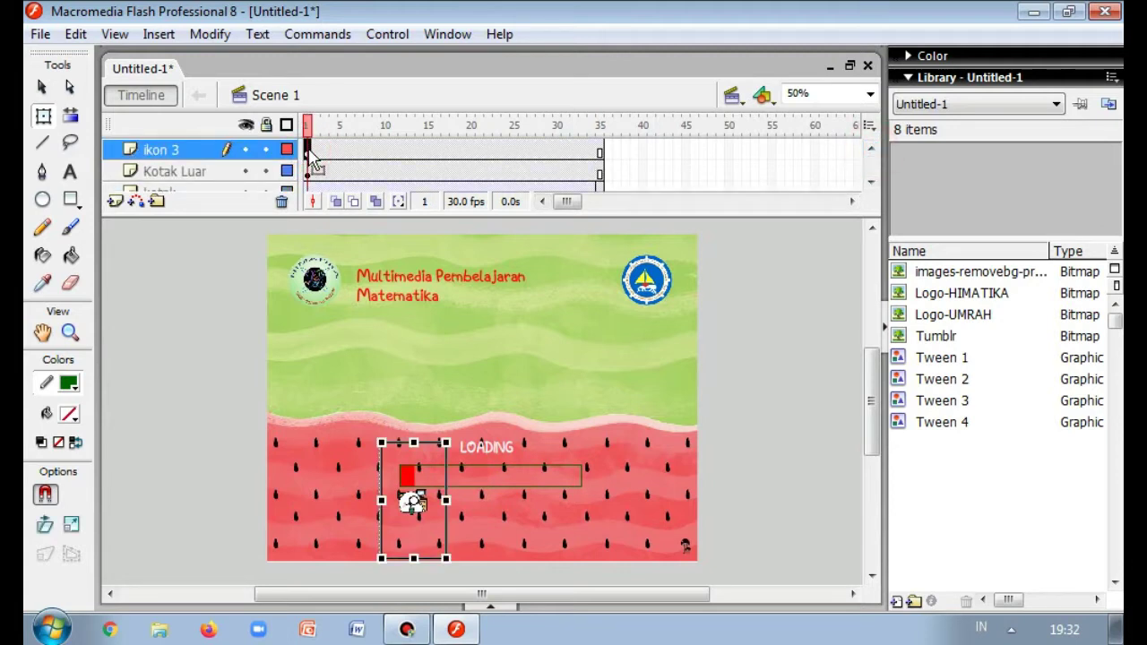
{"action": "left_click", "coordinate": [311, 156]}
{"action": "left_click", "coordinate": [602, 155]}
{"action": "right_click", "coordinate": [308, 153]}
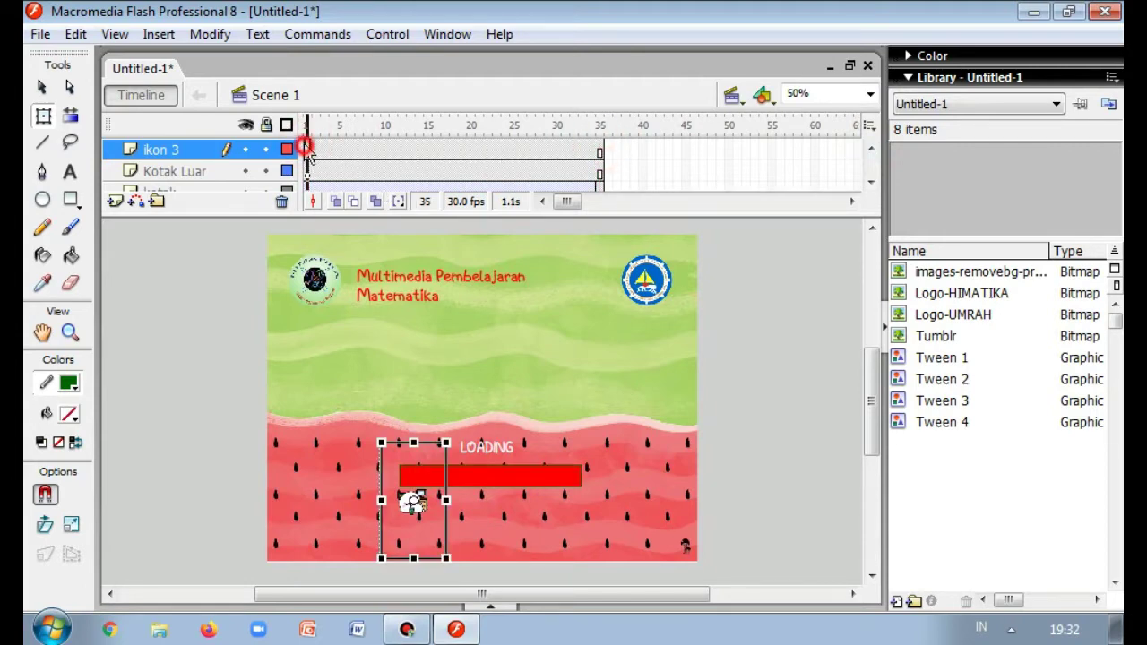
{"action": "left_click", "coordinate": [362, 159]}
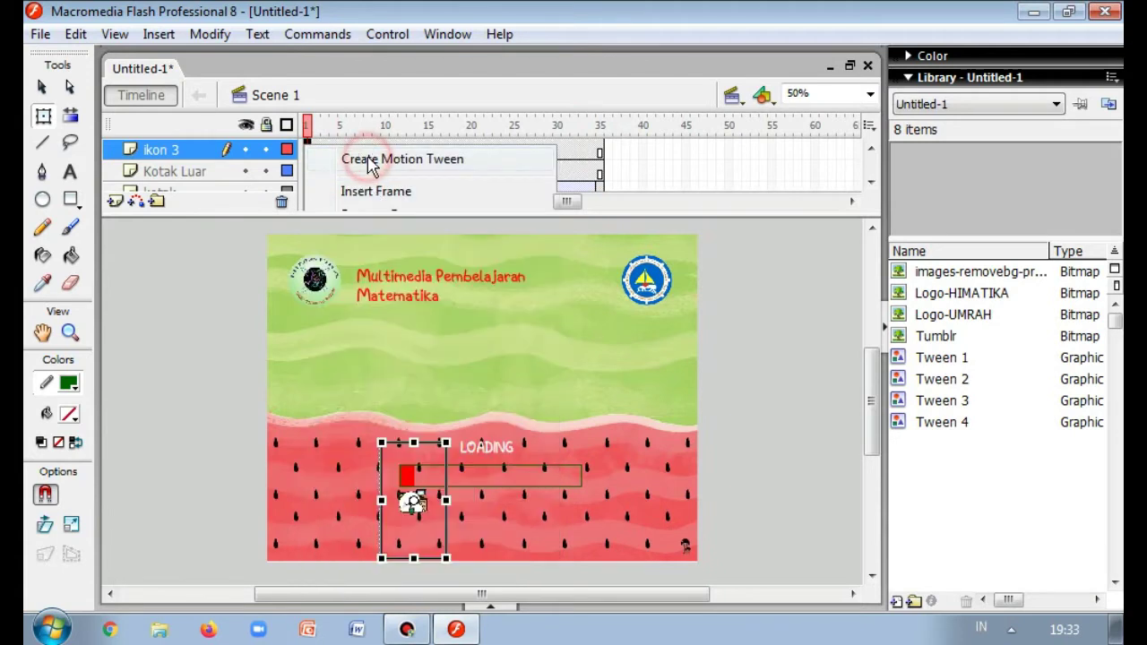
{"action": "left_click", "coordinate": [348, 150]}
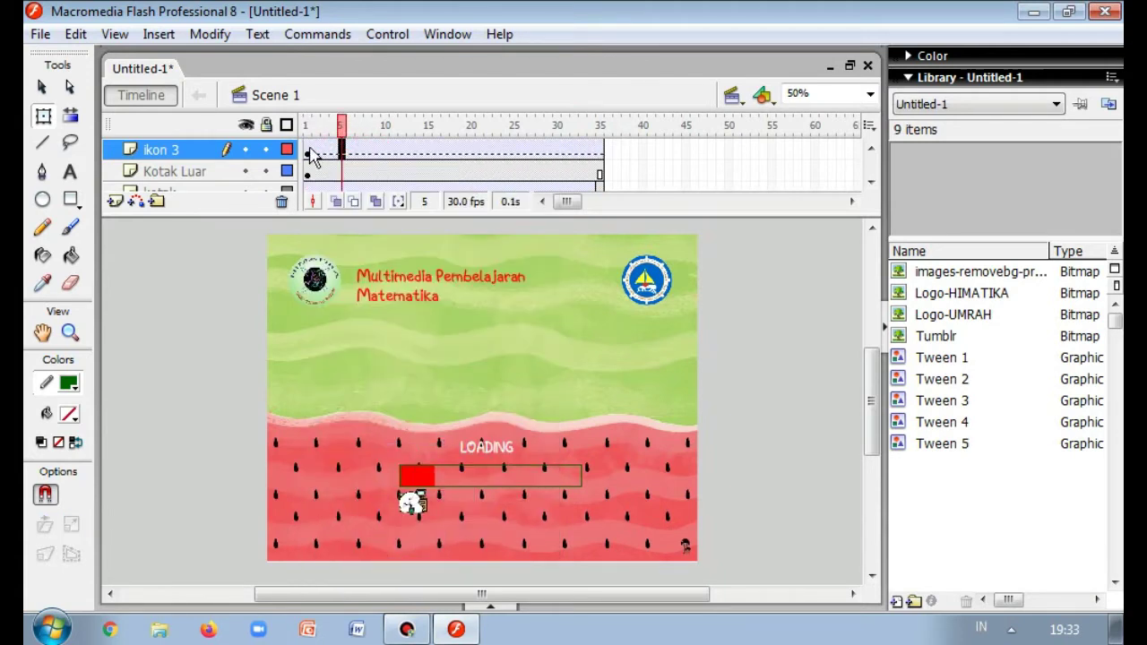
{"action": "left_click", "coordinate": [308, 151]}
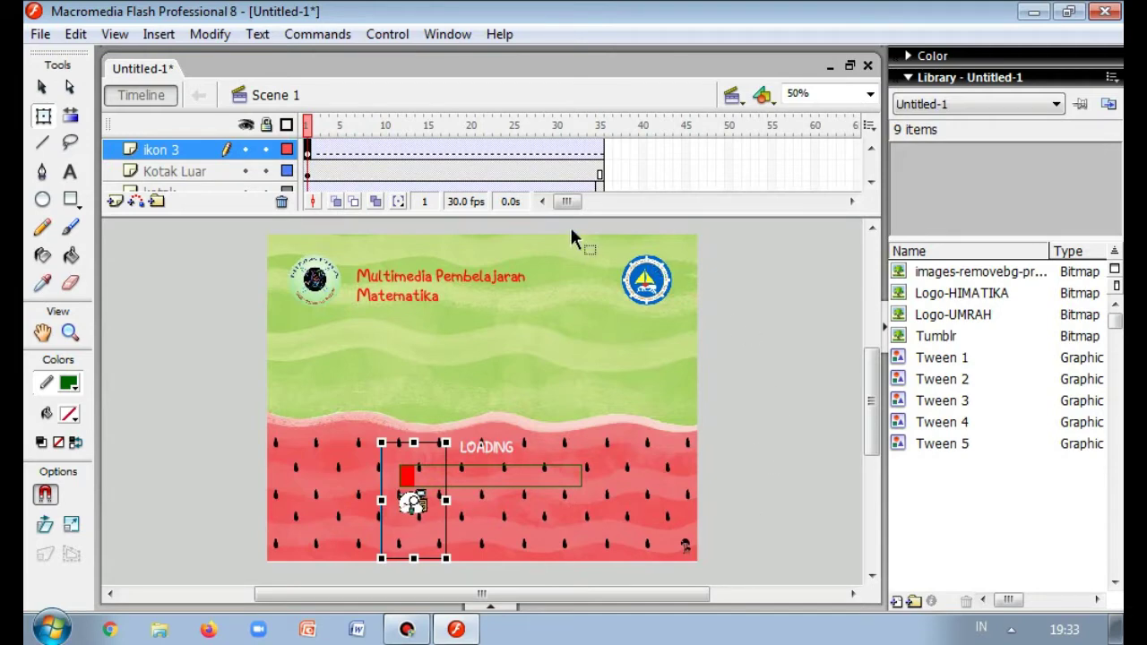
- Insert a keyframe at frame 35 of the ikon 3 layer to close its motion tween
{"action": "left_click", "coordinate": [600, 150]}
{"action": "right_click", "coordinate": [601, 150]}
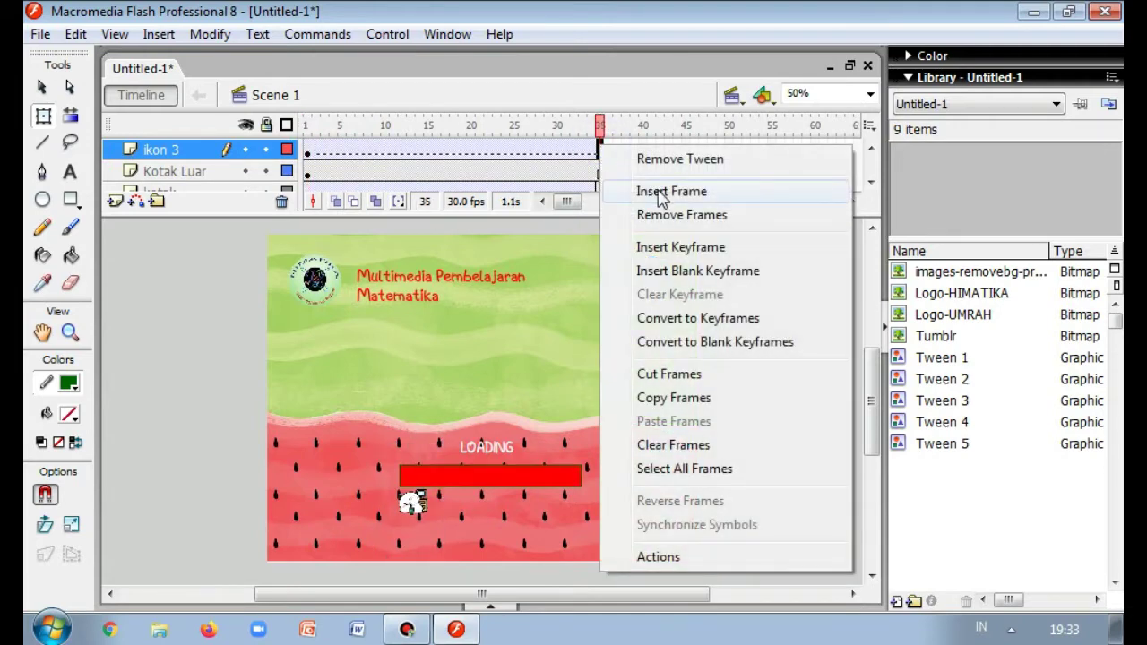
{"action": "left_click", "coordinate": [679, 245]}
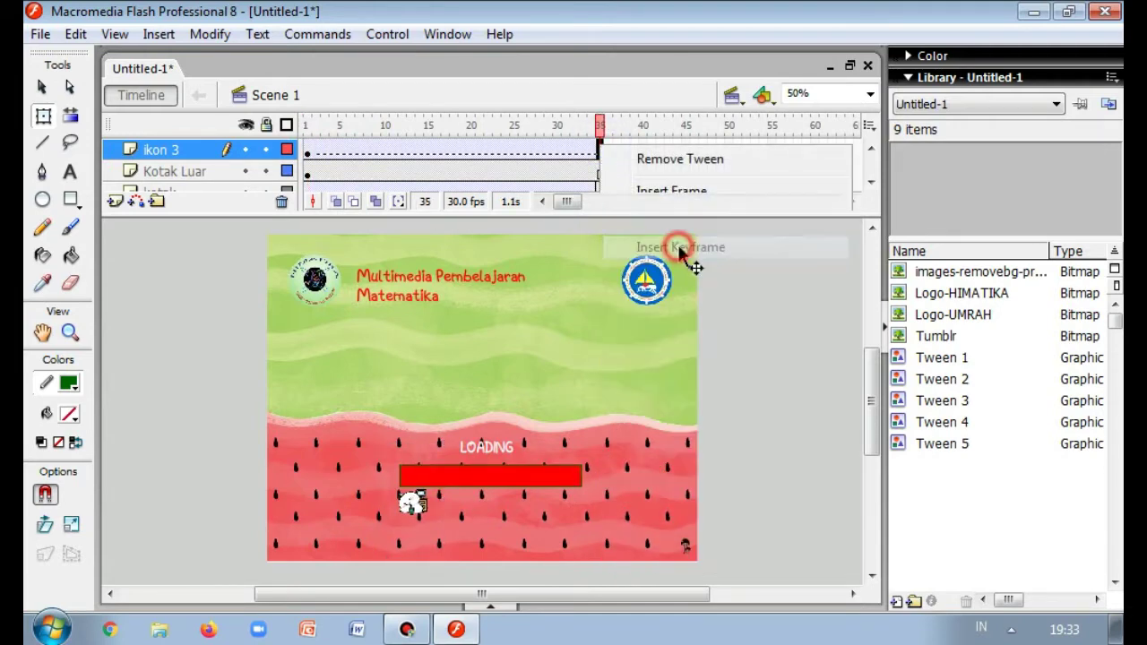
- At frame 1 of the ikon 3 layer, nudge the character icon horizontally rightward beneath the loading bar toward the bar's right end
{"action": "left_click", "coordinate": [307, 151]}
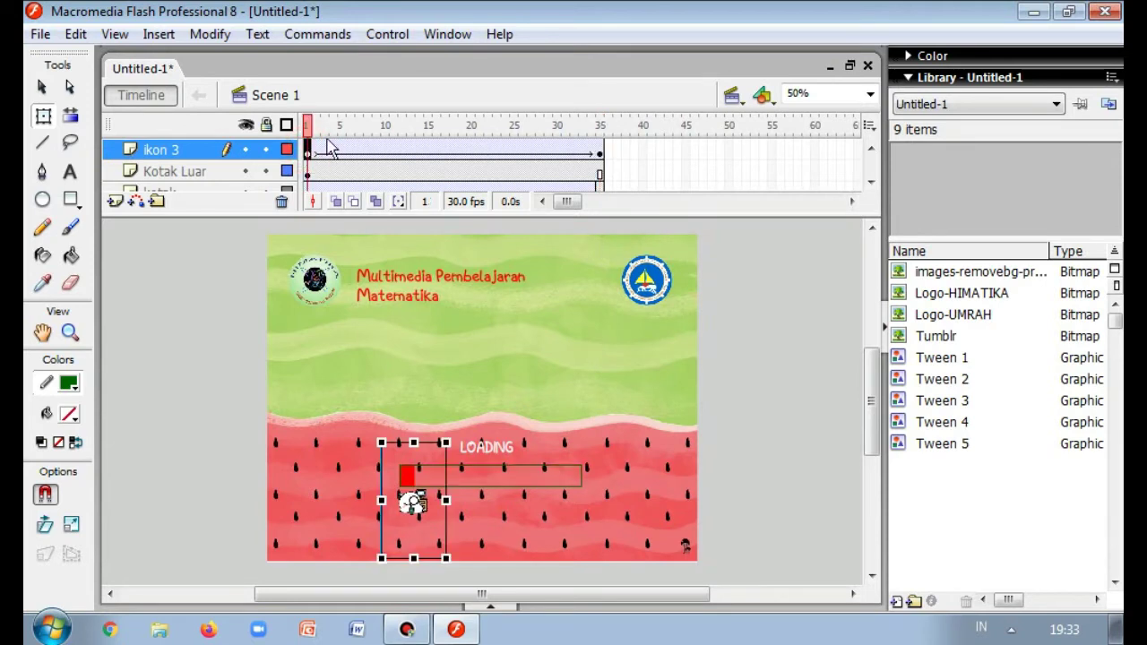
{"action": "key", "text": "Right"}
{"action": "key", "text": "Right"}
{"action": "key", "text": "Right"}
{"action": "key", "text": "Right"}
{"action": "key", "text": "Right"}
{"action": "key", "text": "Right"}
{"action": "key", "text": "Right"}
{"action": "key", "text": "Right"}
{"action": "key", "text": "Right"}
{"action": "key", "text": "Right"}
{"action": "key", "text": "Right"}
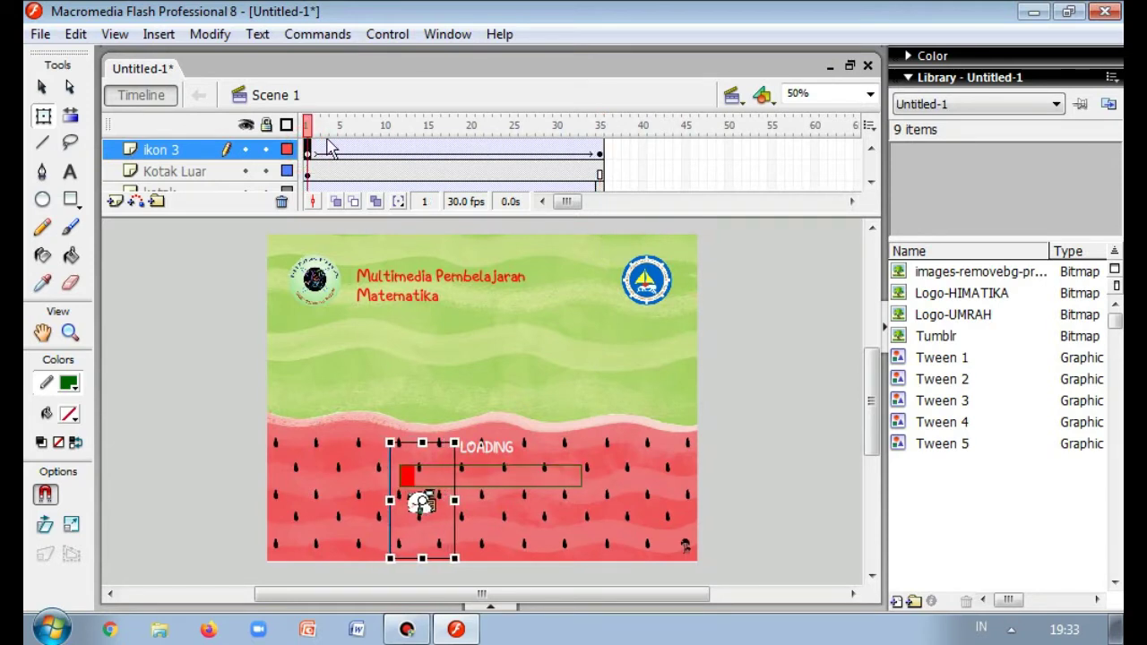
{"action": "key", "text": "Right"}
{"action": "key", "text": "Right"}
{"action": "key", "text": "Right"}
{"action": "key", "text": "Right"}
{"action": "key", "text": "Right"}
{"action": "key", "text": "Right"}
{"action": "key", "text": "Right"}
{"action": "key", "text": "Right"}
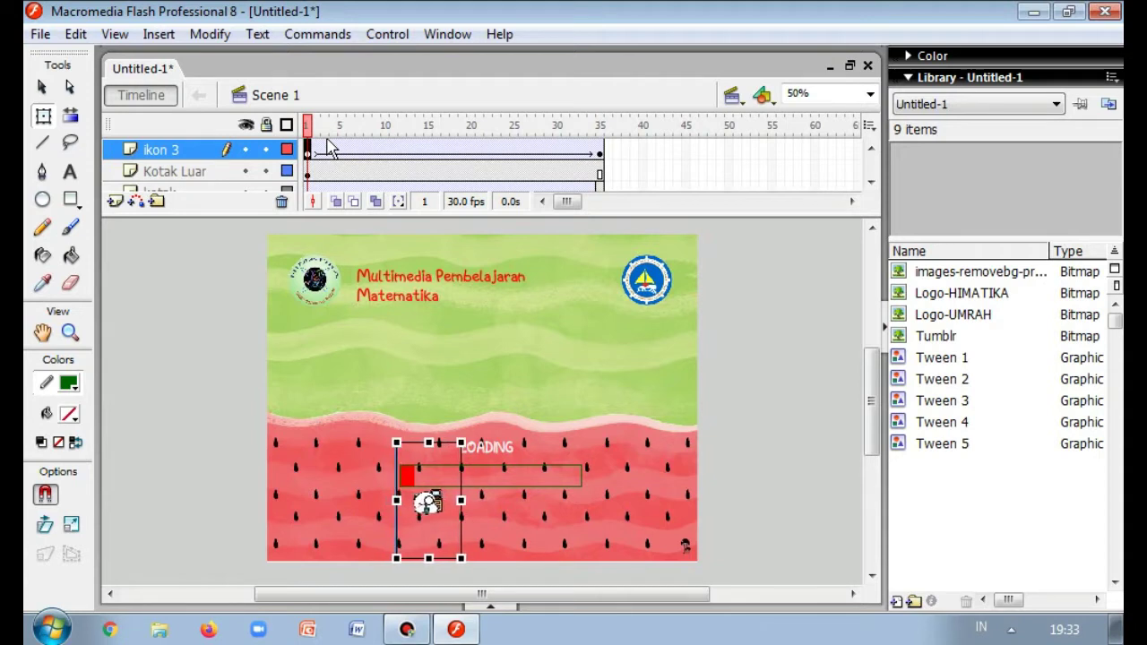
{"action": "key", "text": "Right"}
{"action": "key", "text": "Right"}
{"action": "key", "text": "Right"}
{"action": "key", "text": "Right"}
{"action": "key", "text": "Right"}
{"action": "key", "text": "Right"}
{"action": "key", "text": "Right"}
{"action": "key", "text": "Right"}
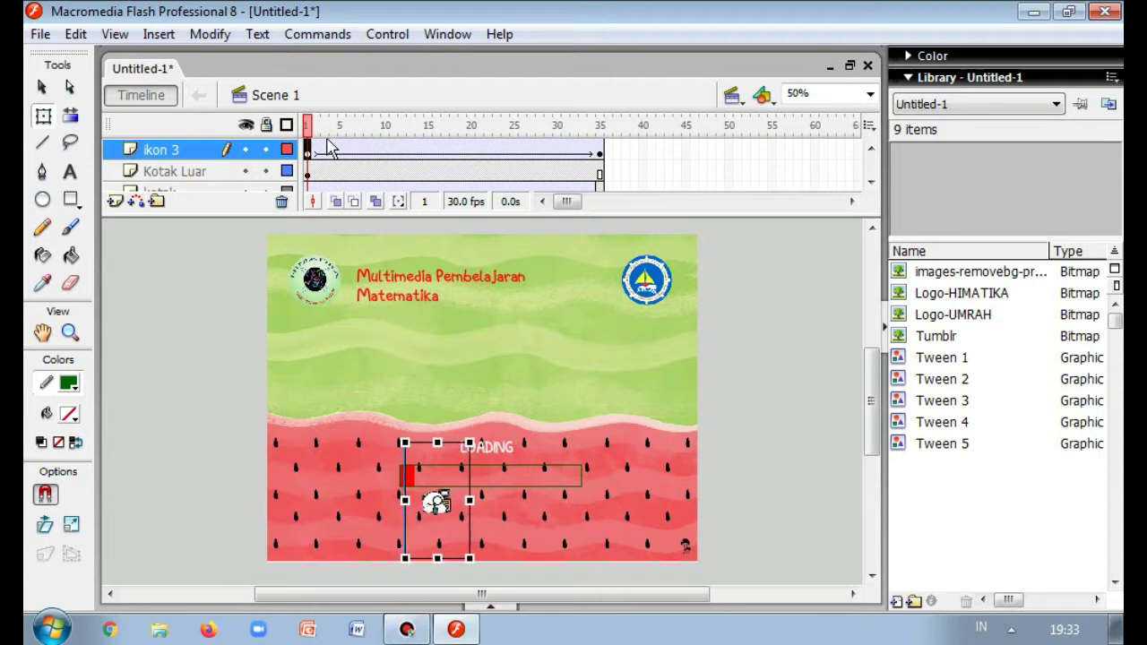
{"action": "key", "text": "Right"}
{"action": "key", "text": "Right"}
{"action": "key", "text": "Right"}
{"action": "key", "text": "Right"}
{"action": "key", "text": "Right"}
{"action": "key", "text": "Right"}
{"action": "key", "text": "Right"}
{"action": "key", "text": "Right"}
{"action": "key", "text": "Right"}
{"action": "key", "text": "Right"}
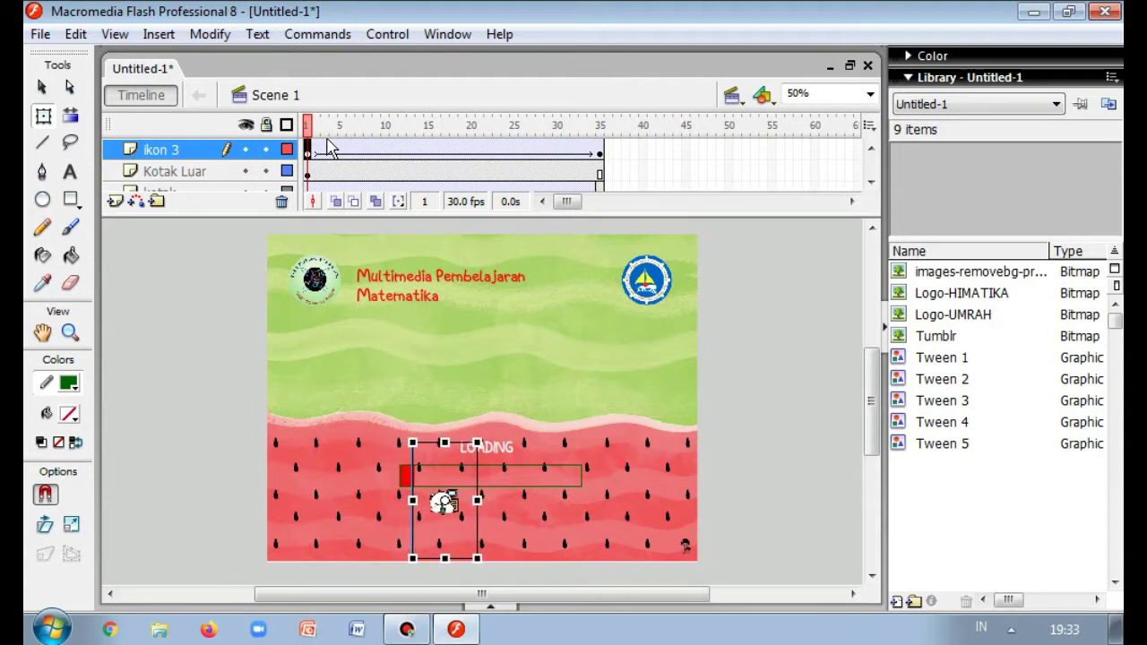
{"action": "key", "text": "Right"}
{"action": "key", "text": "Right"}
{"action": "key", "text": "Right"}
{"action": "key", "text": "Right"}
{"action": "key", "text": "Right"}
{"action": "key", "text": "Right"}
{"action": "key", "text": "Right"}
{"action": "key", "text": "Right"}
{"action": "key", "text": "Right"}
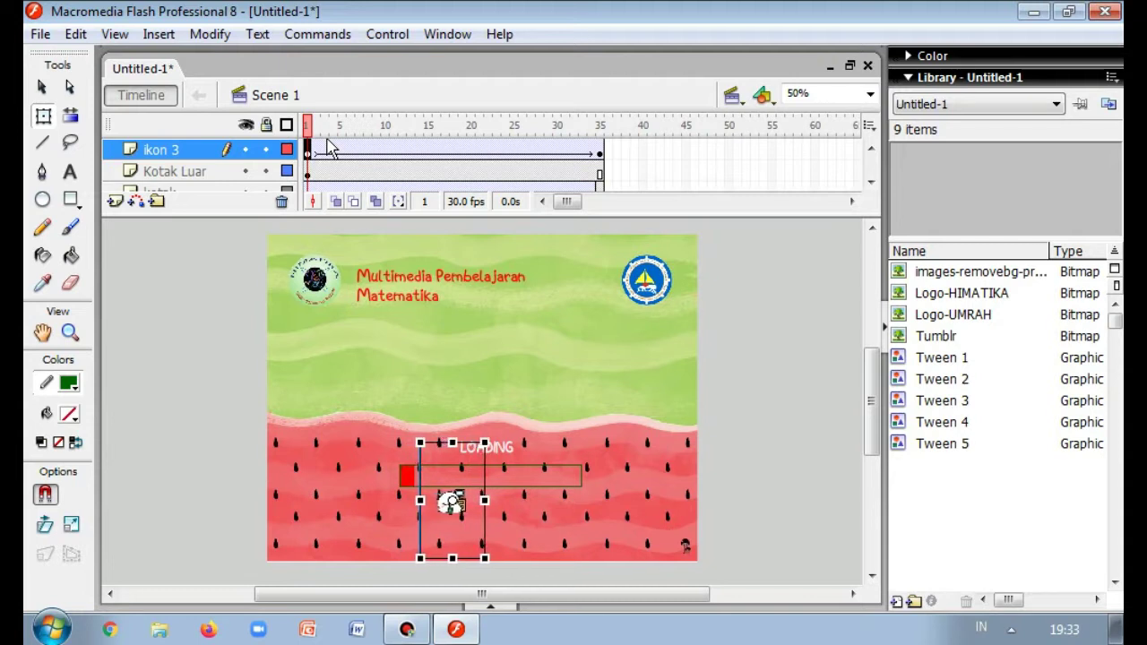
{"action": "key", "text": "Right"}
{"action": "key", "text": "Right"}
{"action": "key", "text": "Right"}
{"action": "key", "text": "Right"}
{"action": "key", "text": "Right"}
{"action": "key", "text": "Right"}
{"action": "key", "text": "Right"}
{"action": "key", "text": "Right"}
{"action": "key", "text": "Right"}
{"action": "key", "text": "Right"}
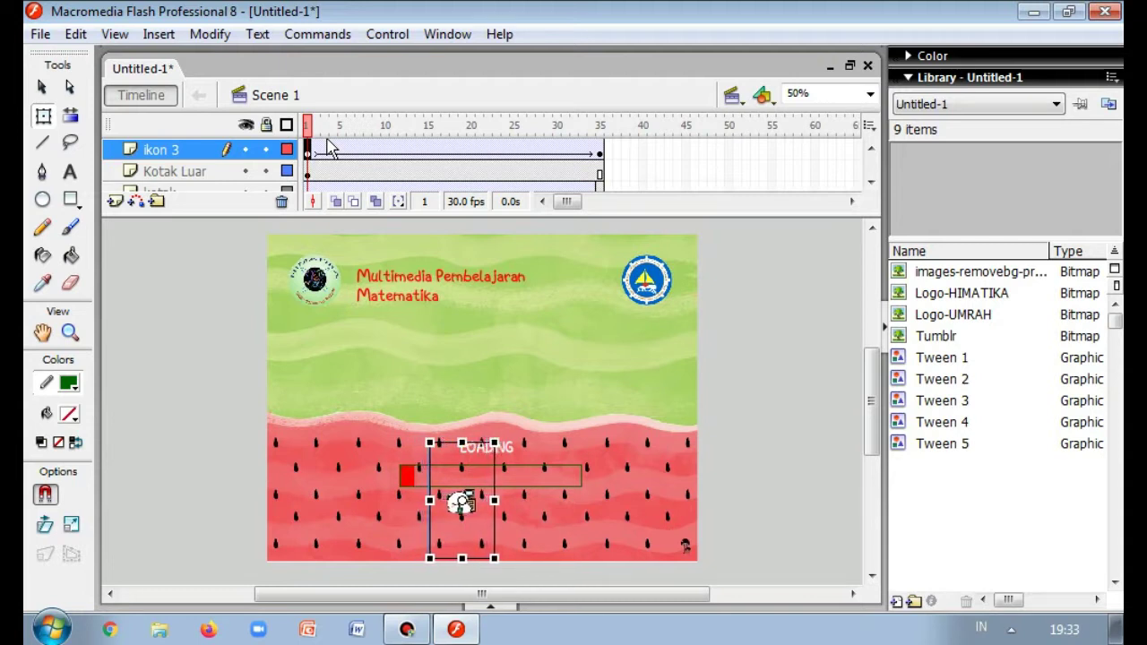
{"action": "key", "text": "Right"}
{"action": "key", "text": "Right"}
{"action": "key", "text": "Right"}
{"action": "key", "text": "Right"}
{"action": "key", "text": "Right"}
{"action": "key", "text": "Right"}
{"action": "key", "text": "Right"}
{"action": "key", "text": "Right"}
{"action": "key", "text": "Right"}
{"action": "key", "text": "Right"}
{"action": "key", "text": "Right"}
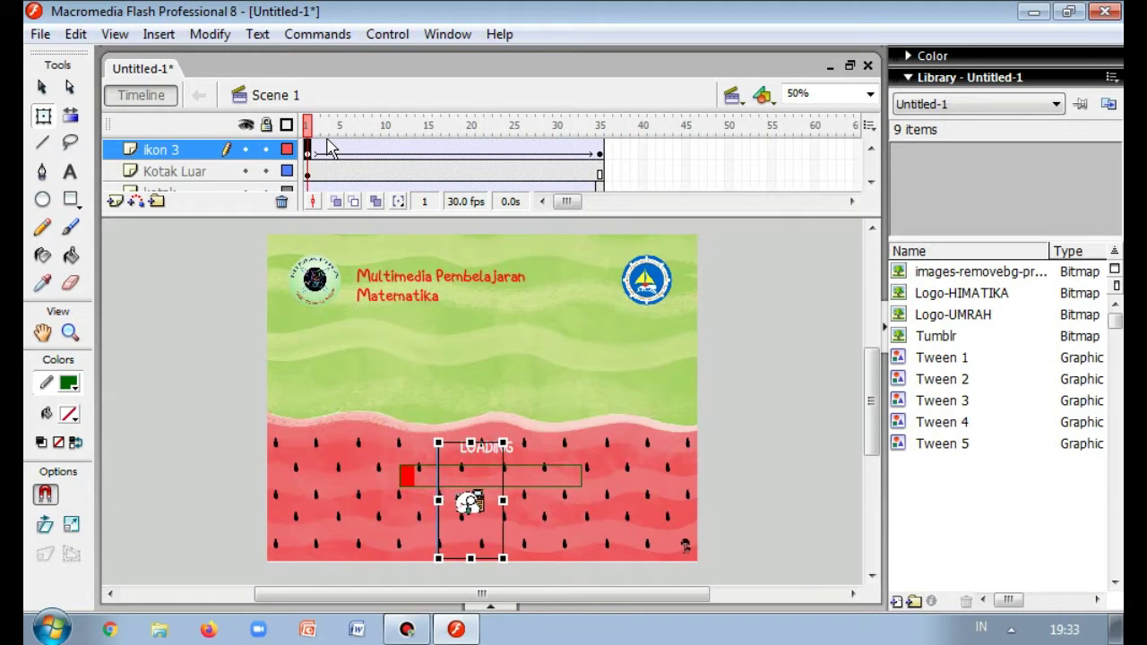
{"action": "key", "text": "Right"}
{"action": "key", "text": "Right"}
{"action": "key", "text": "Right"}
{"action": "key", "text": "Right"}
{"action": "key", "text": "Right"}
{"action": "key", "text": "Right"}
{"action": "key", "text": "Right"}
{"action": "key", "text": "Right"}
{"action": "key", "text": "Right"}
{"action": "key", "text": "Right"}
{"action": "key", "text": "Right"}
{"action": "key", "text": "Right"}
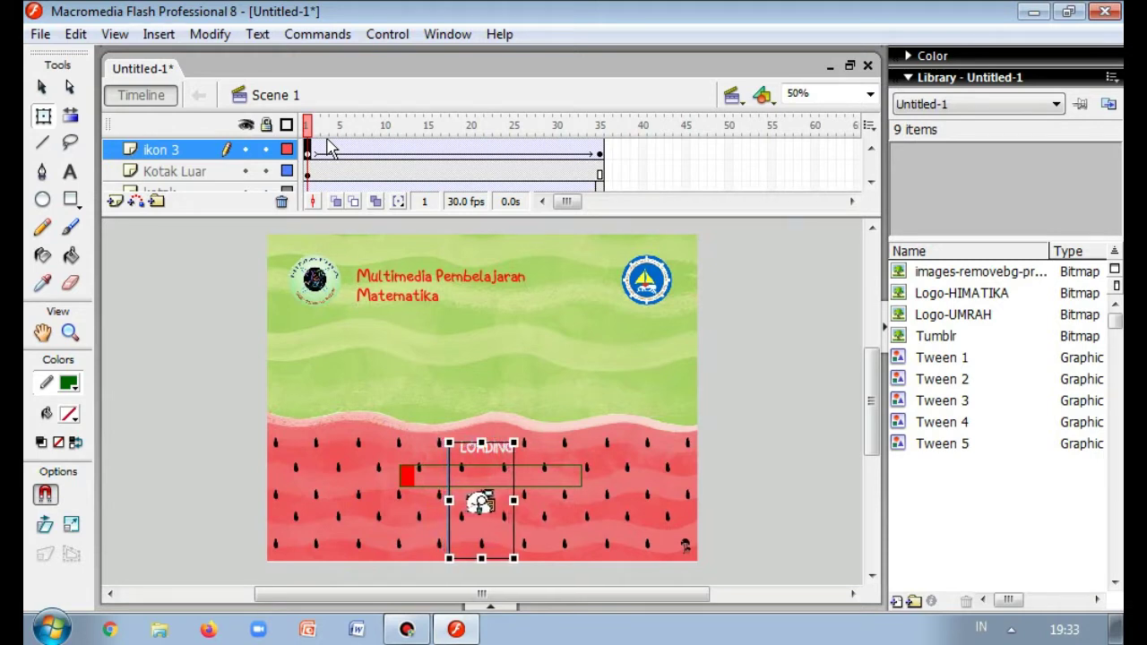
{"action": "key", "text": "Right"}
{"action": "key", "text": "Right"}
{"action": "key", "text": "Right"}
{"action": "key", "text": "Right"}
{"action": "key", "text": "Right"}
{"action": "key", "text": "Right"}
{"action": "key", "text": "Right"}
{"action": "key", "text": "Right"}
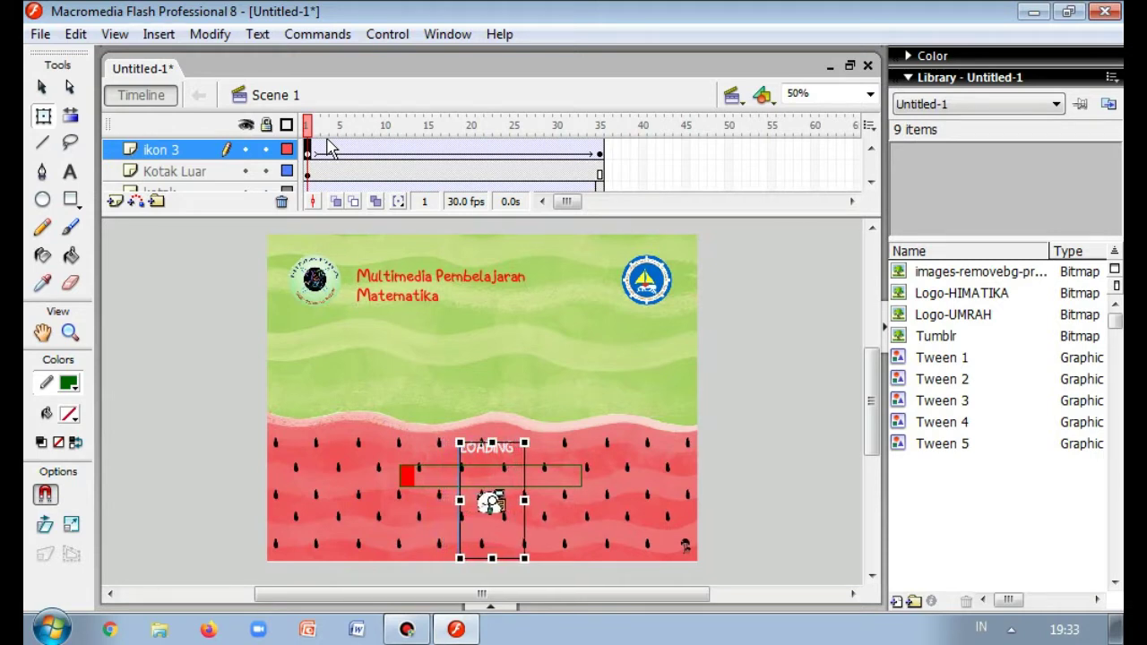
{"action": "key", "text": "Right"}
{"action": "key", "text": "Right"}
{"action": "key", "text": "Right"}
{"action": "key", "text": "Right"}
{"action": "key", "text": "Right"}
{"action": "key", "text": "Right"}
{"action": "key", "text": "Right"}
{"action": "key", "text": "Right"}
{"action": "key", "text": "Right"}
{"action": "key", "text": "Right"}
{"action": "key", "text": "Right"}
{"action": "key", "text": "Right"}
{"action": "key", "text": "Right"}
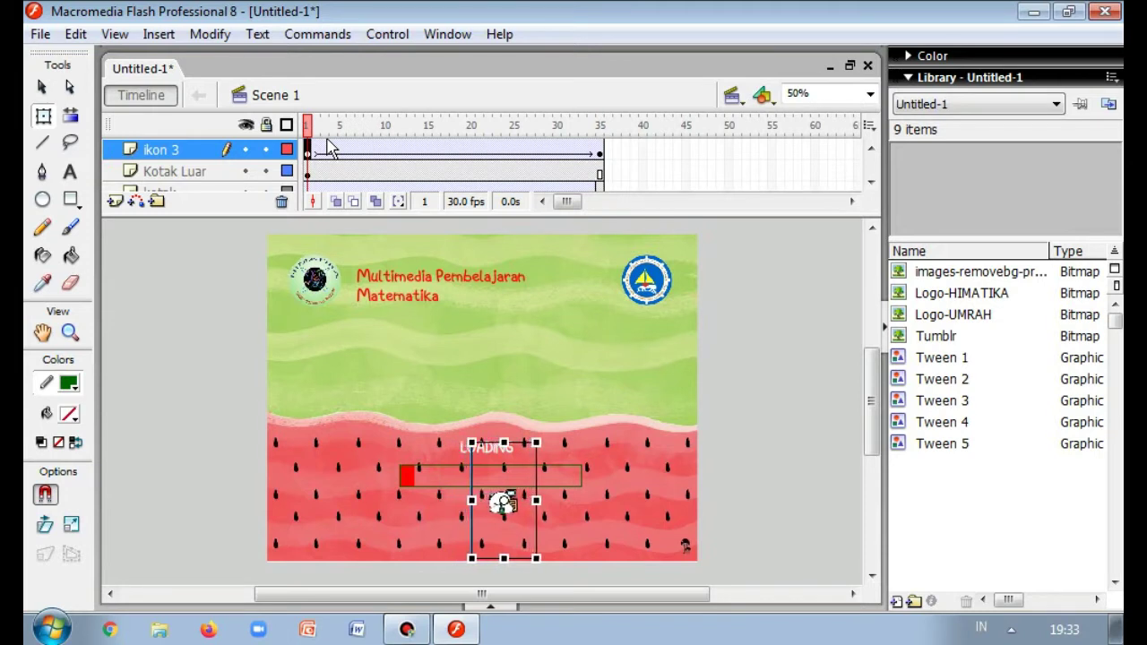
{"action": "key", "text": "Right"}
{"action": "key", "text": "Right"}
{"action": "key", "text": "Right"}
{"action": "key", "text": "Right"}
{"action": "key", "text": "Right"}
{"action": "key", "text": "Right"}
{"action": "key", "text": "Right"}
{"action": "key", "text": "Right"}
{"action": "key", "text": "Right"}
{"action": "key", "text": "Right"}
{"action": "key", "text": "Right"}
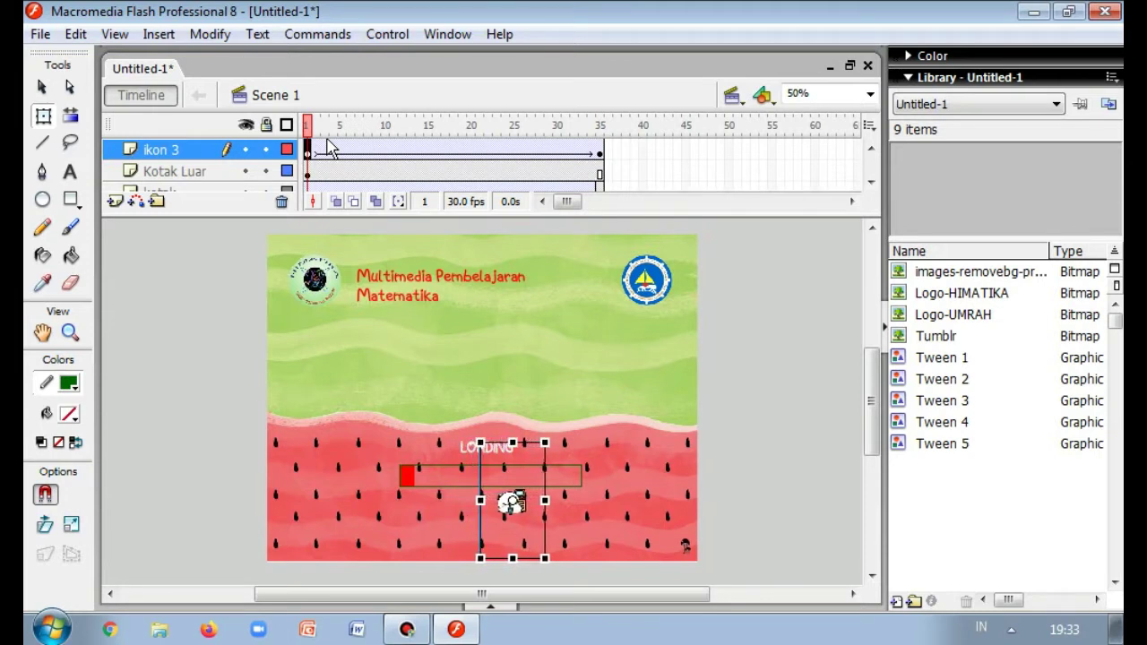
{"action": "key", "text": "Right"}
{"action": "key", "text": "Right"}
{"action": "key", "text": "Right"}
{"action": "key", "text": "Right"}
{"action": "key", "text": "Right"}
{"action": "key", "text": "Right"}
{"action": "key", "text": "Right"}
{"action": "key", "text": "Right"}
{"action": "key", "text": "Right"}
{"action": "key", "text": "Right"}
{"action": "key", "text": "Right"}
{"action": "key", "text": "Right"}
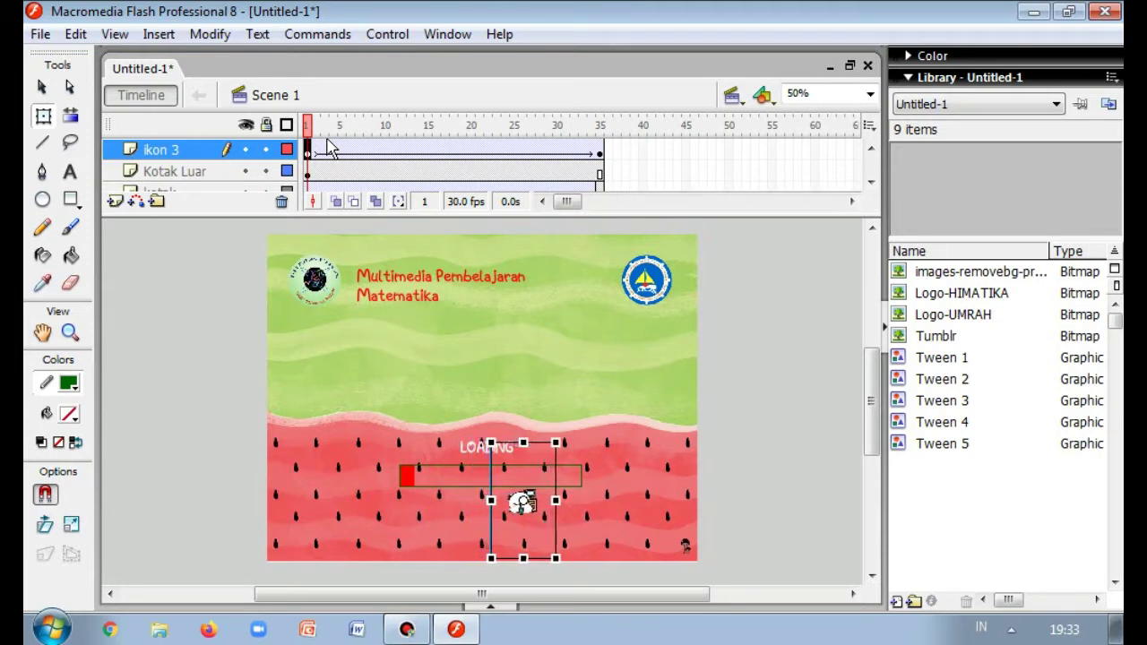
{"action": "key", "text": "Right"}
{"action": "key", "text": "Right"}
{"action": "key", "text": "Right"}
{"action": "key", "text": "Right"}
{"action": "key", "text": "Right"}
{"action": "key", "text": "Right"}
{"action": "key", "text": "Right"}
{"action": "key", "text": "Right"}
{"action": "key", "text": "Right"}
{"action": "key", "text": "Right"}
{"action": "key", "text": "Right"}
{"action": "key", "text": "Right"}
{"action": "key", "text": "Right"}
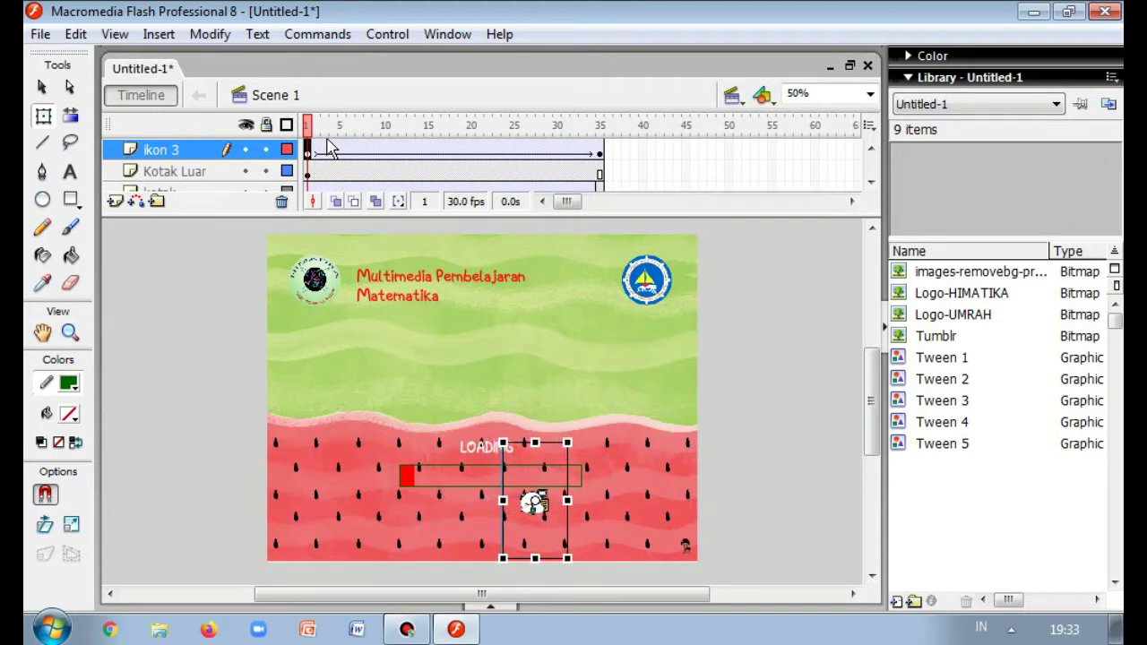
{"action": "key", "text": "Right"}
{"action": "key", "text": "Right"}
{"action": "key", "text": "Right"}
{"action": "key", "text": "Right"}
{"action": "key", "text": "Right"}
{"action": "key", "text": "Right"}
{"action": "key", "text": "Right"}
{"action": "key", "text": "Right"}
{"action": "key", "text": "Right"}
{"action": "key", "text": "Right"}
{"action": "key", "text": "Right"}
{"action": "key", "text": "Right"}
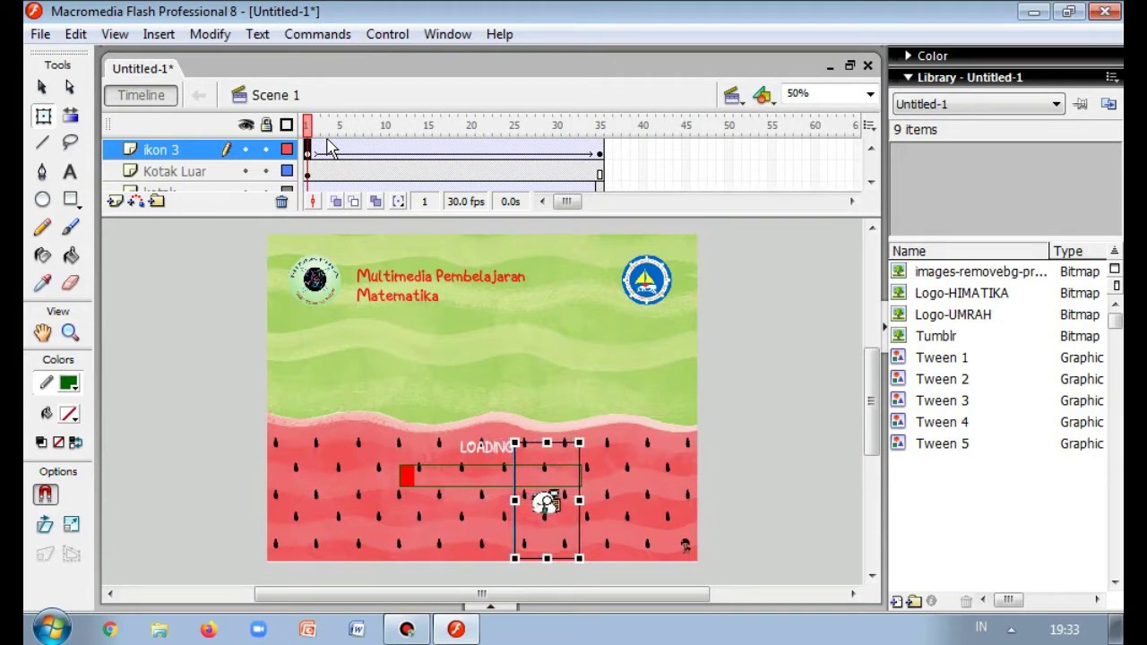
- Nudge the frame 1 character icon until it sits under the loading bar's right end, and play back the tween
{"action": "key", "text": "Right"}
{"action": "key", "text": "Right"}
{"action": "key", "text": "Right"}
{"action": "key", "text": "Right"}
{"action": "key", "text": "Right"}
{"action": "key", "text": "Right"}
{"action": "key", "text": "Right"}
{"action": "key", "text": "Right"}
{"action": "key", "text": "Right"}
{"action": "key", "text": "Right"}
{"action": "key", "text": "Right"}
{"action": "key", "text": "Right"}
{"action": "key", "text": "Right"}
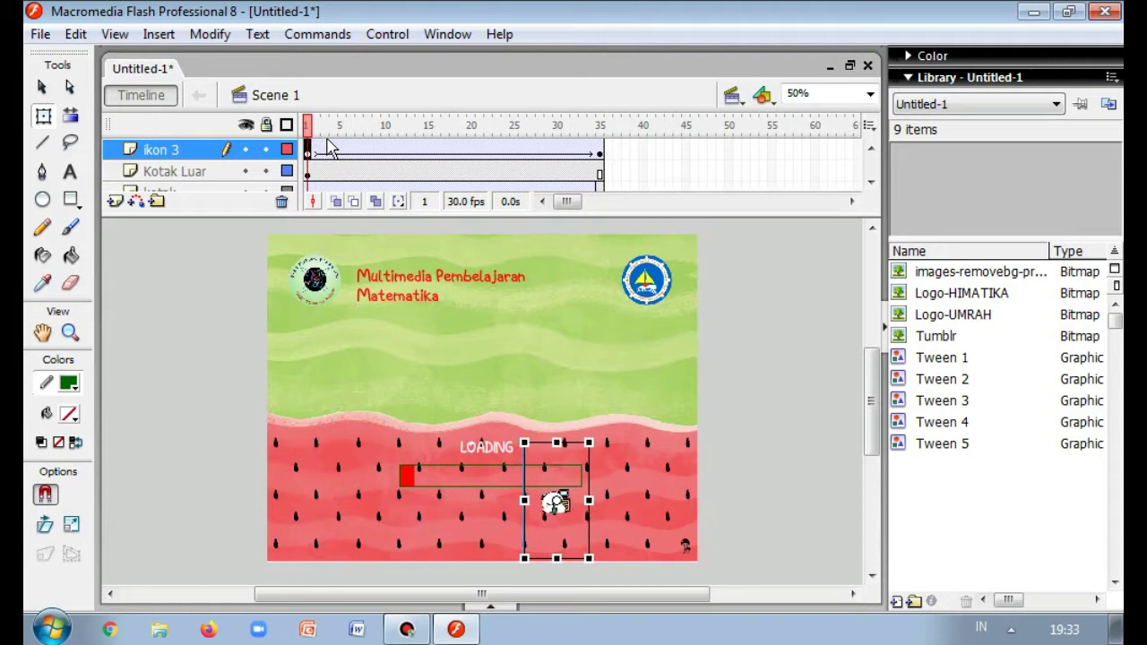
{"action": "key", "text": "Right"}
{"action": "key", "text": "Right"}
{"action": "key", "text": "Right"}
{"action": "key", "text": "Right"}
{"action": "key", "text": "Right"}
{"action": "key", "text": "Right"}
{"action": "key", "text": "Right"}
{"action": "key", "text": "Right"}
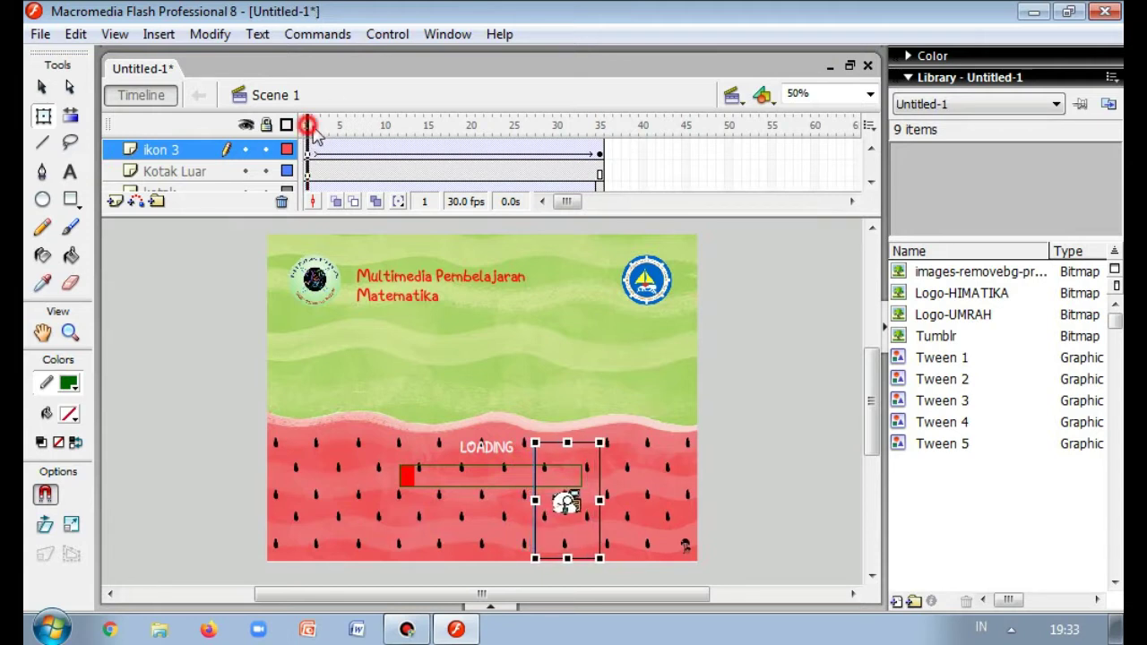
{"action": "key", "text": "Return"}
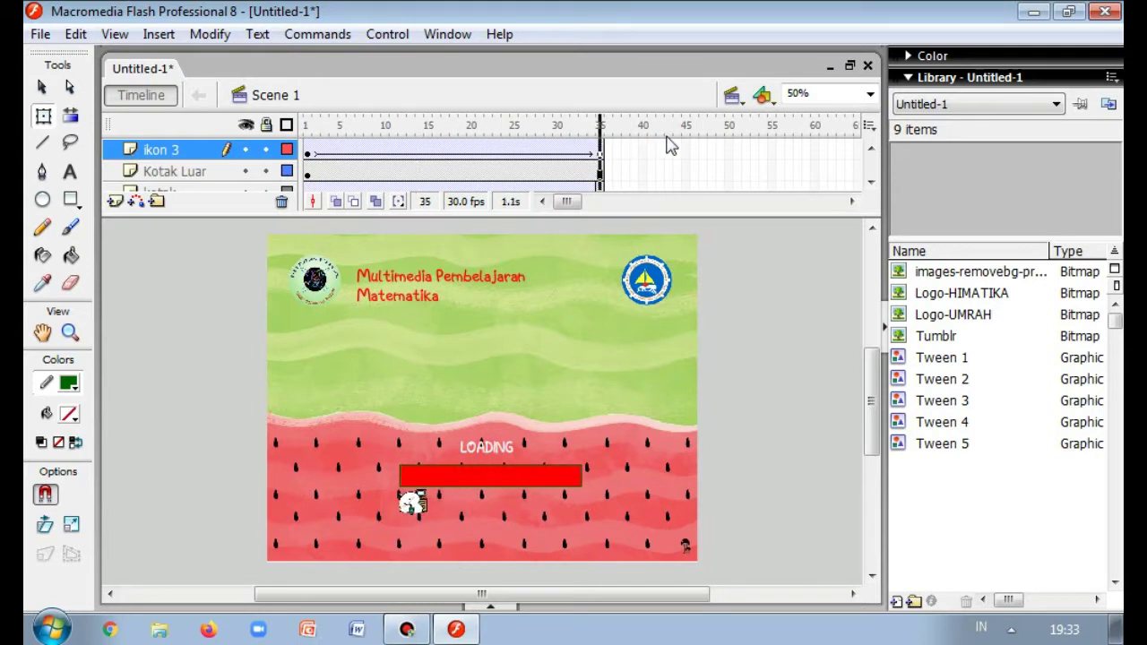
{"action": "left_click_drag", "start_coordinate": [551, 143], "coordinate": [306, 145]}
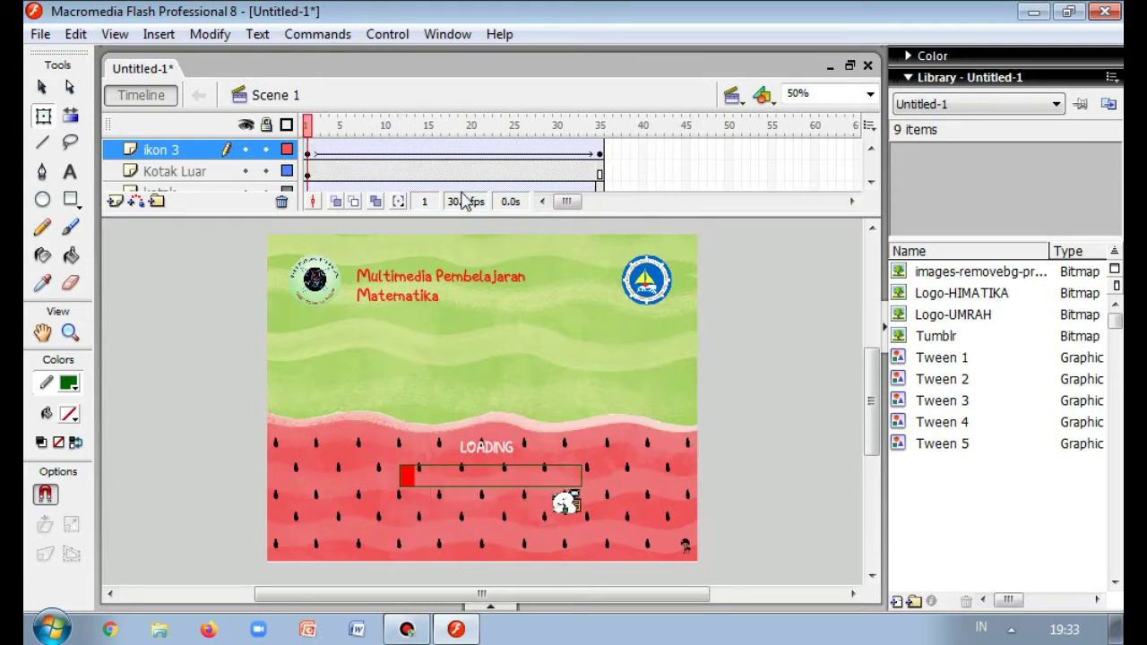
- At frame 35 of the ikon 3 layer, move the character icon under the right end of the loading bar
{"action": "left_click", "coordinate": [597, 155]}
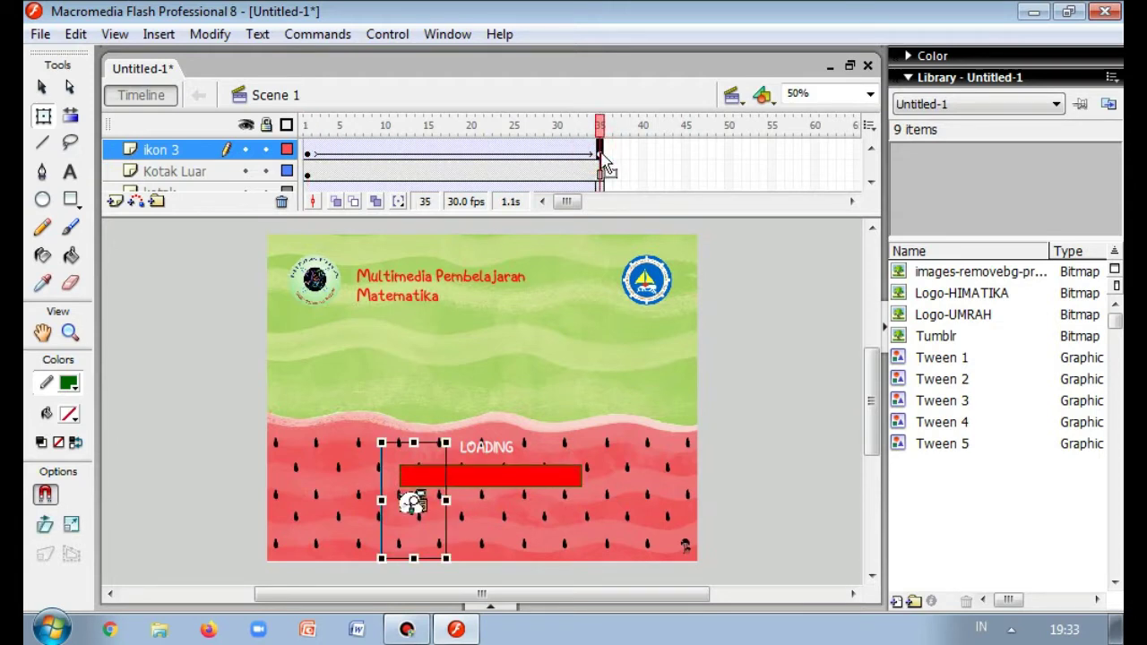
{"action": "left_click_drag", "start_coordinate": [428, 508], "coordinate": [566, 517]}
{"action": "key", "text": "Right"}
{"action": "key", "text": "Right"}
{"action": "key", "text": "Right"}
{"action": "key", "text": "Right"}
{"action": "key", "text": "Right"}
{"action": "key", "text": "Right"}
{"action": "key", "text": "Right"}
{"action": "key", "text": "Right"}
{"action": "key", "text": "Right"}
{"action": "key", "text": "Right"}
{"action": "key", "text": "Right"}
{"action": "key", "text": "Right"}
{"action": "key", "text": "Right"}
{"action": "key", "text": "Right"}
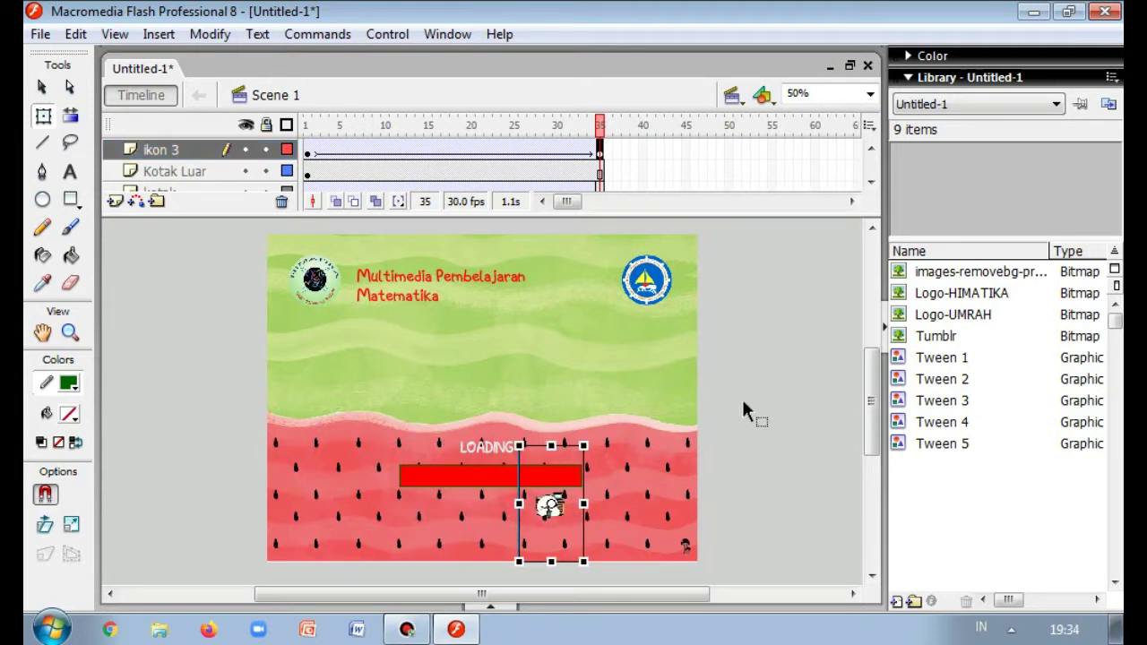
{"action": "key", "text": "Right"}
{"action": "key", "text": "Right"}
{"action": "key", "text": "Right"}
{"action": "key", "text": "Right"}
{"action": "key", "text": "Right"}
{"action": "key", "text": "Right"}
{"action": "key", "text": "Right"}
{"action": "key", "text": "Right"}
{"action": "key", "text": "Right"}
{"action": "key", "text": "Right"}
{"action": "key", "text": "Right"}
{"action": "key", "text": "Right"}
{"action": "key", "text": "Right"}
{"action": "key", "text": "Right"}
{"action": "key", "text": "Right"}
{"action": "key", "text": "Right"}
{"action": "key", "text": "Right"}
{"action": "key", "text": "Right"}
{"action": "key", "text": "Right"}
{"action": "key", "text": "Right"}
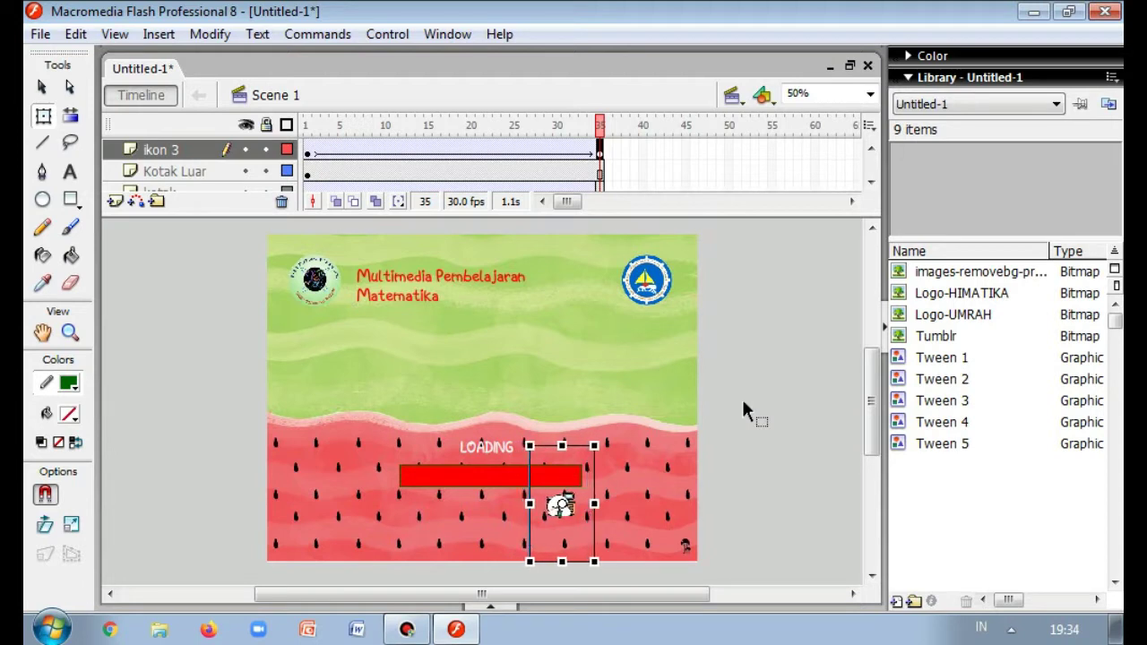
{"action": "key", "text": "Right"}
{"action": "key", "text": "Right"}
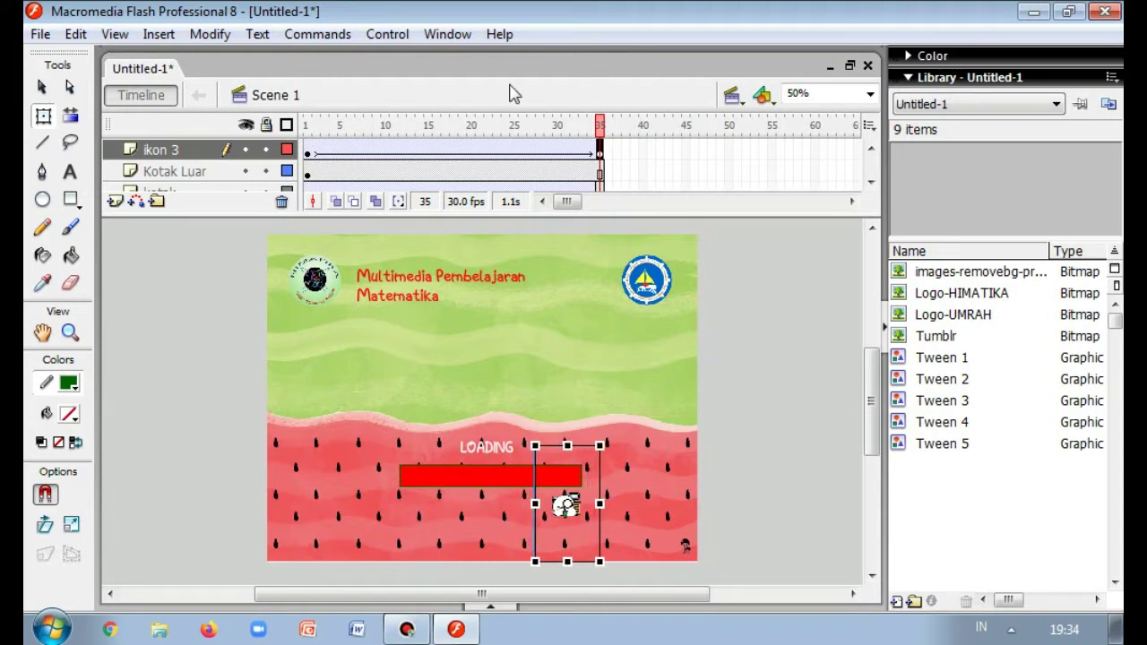
- At frame 1 of the ikon 3 layer, move the character icon back under the loading bar's left end, just below the bar
{"action": "left_click_drag", "start_coordinate": [602, 129], "coordinate": [267, 125]}
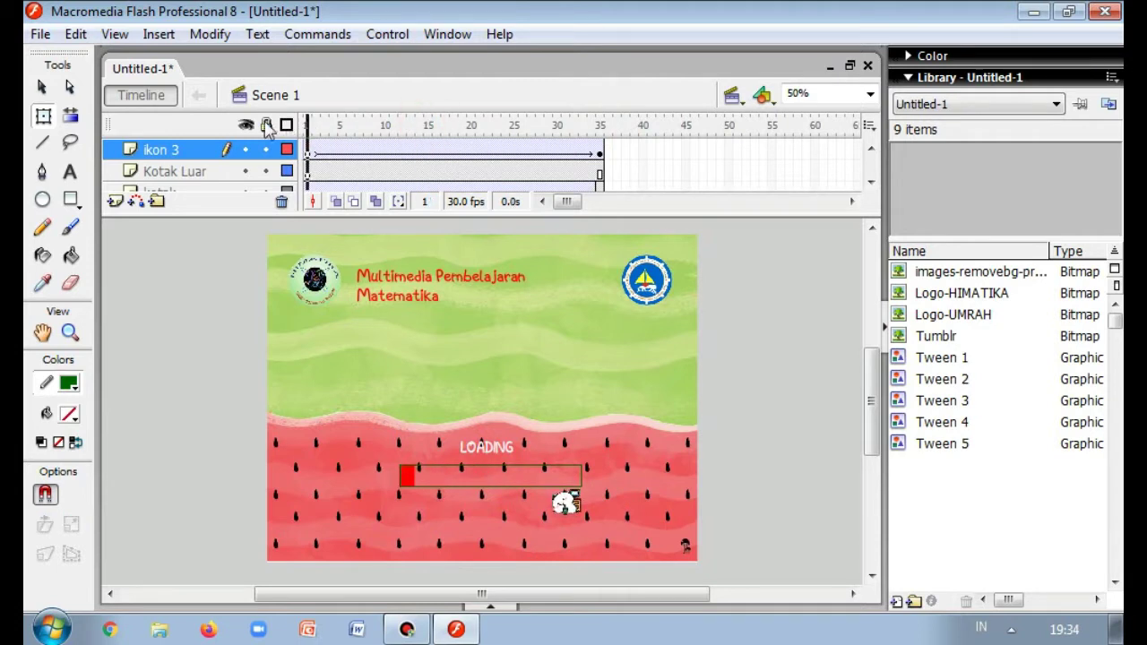
{"action": "left_click", "coordinate": [564, 505]}
{"action": "left_click_drag", "start_coordinate": [560, 508], "coordinate": [418, 508]}
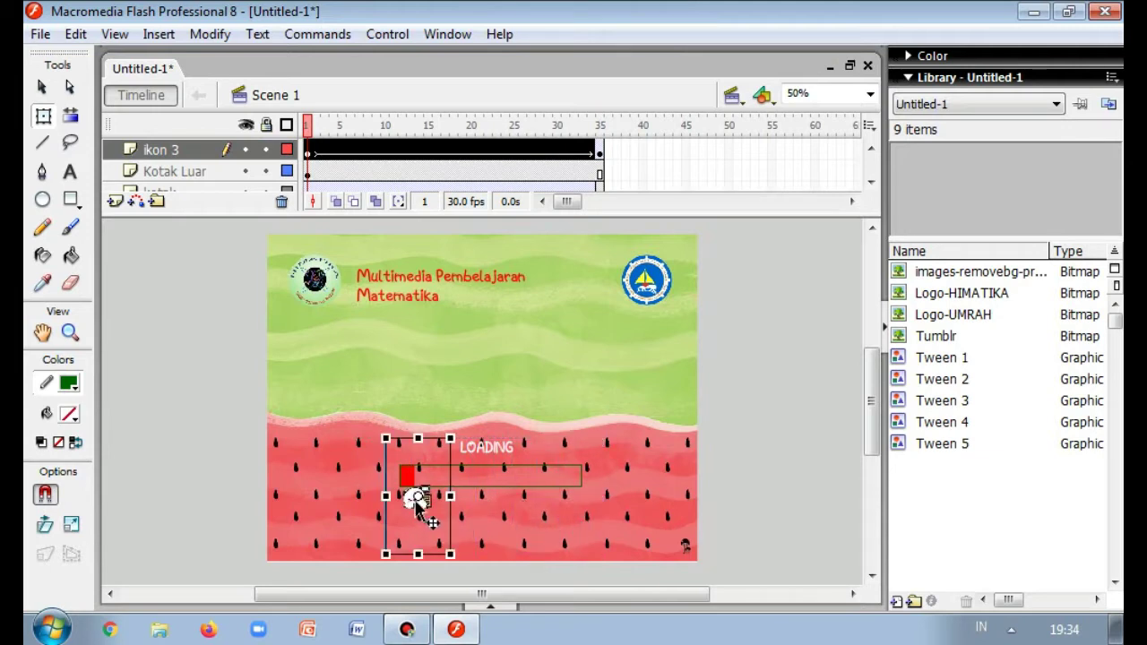
{"action": "key", "text": "Down"}
{"action": "key", "text": "Down"}
{"action": "key", "text": "Down"}
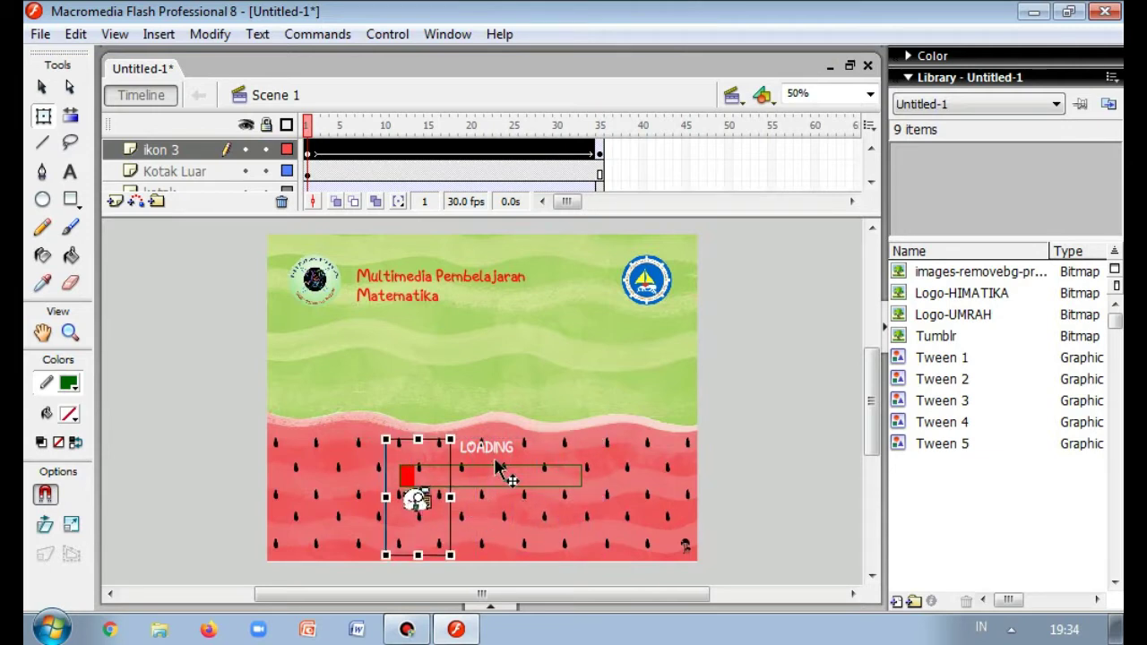
{"action": "key", "text": "Left"}
{"action": "key", "text": "Left"}
{"action": "key", "text": "Down"}
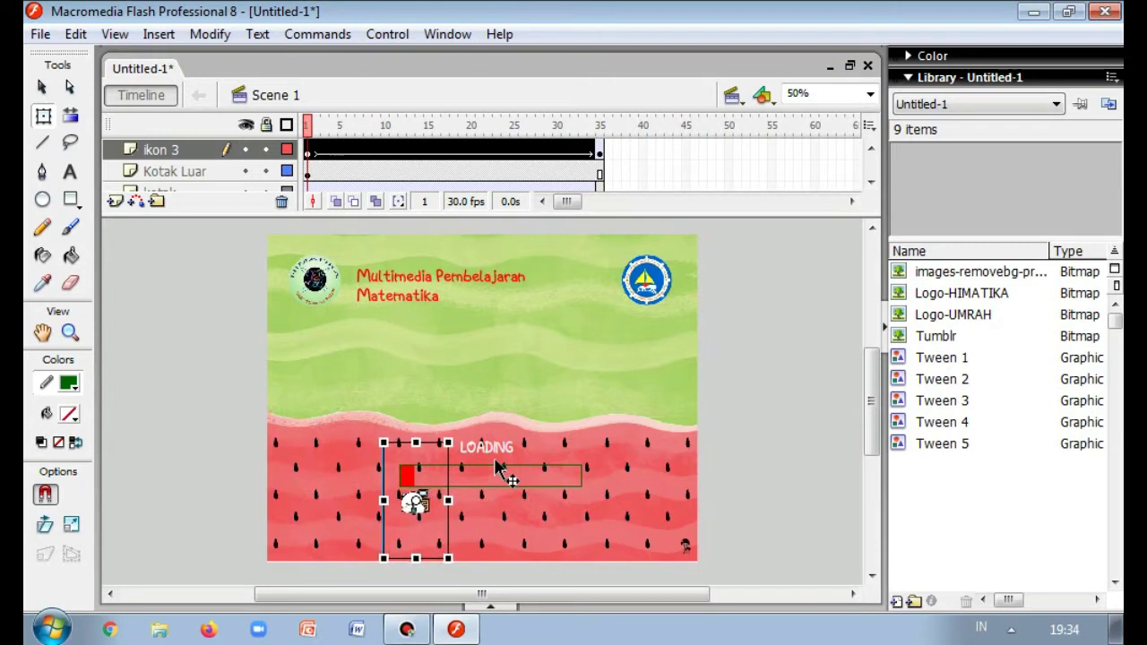
{"action": "key", "text": "Left"}
- Play the animation from frame 1 to check the character icon's movement along the filling loading bar
{"action": "left_click", "coordinate": [307, 133]}
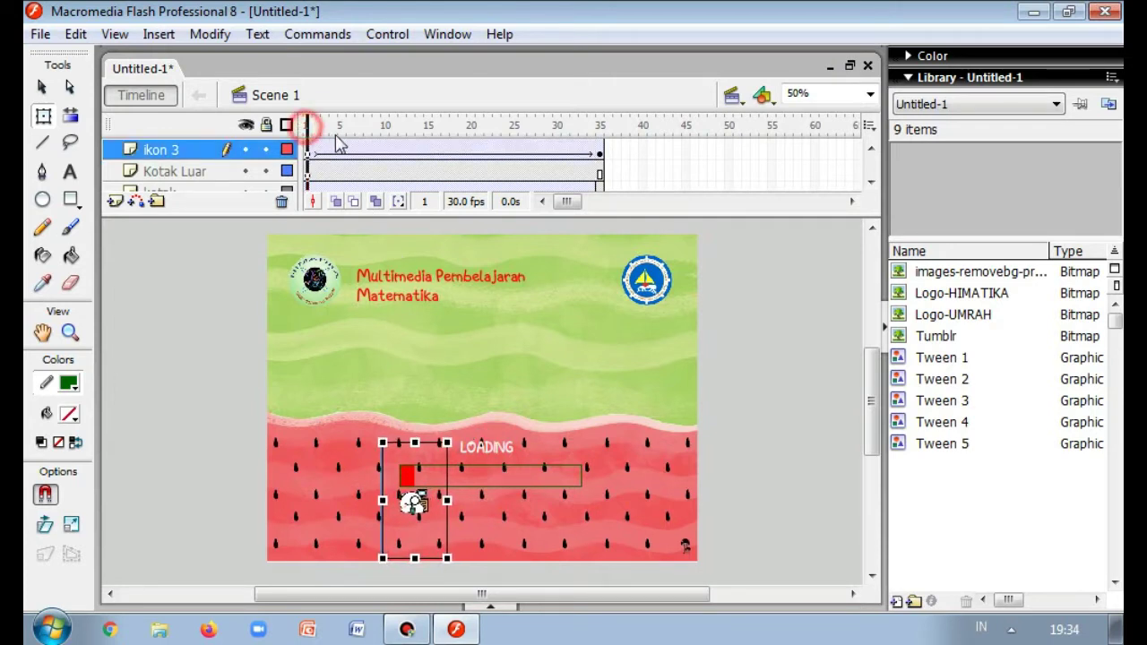
{"action": "key", "text": "Return"}
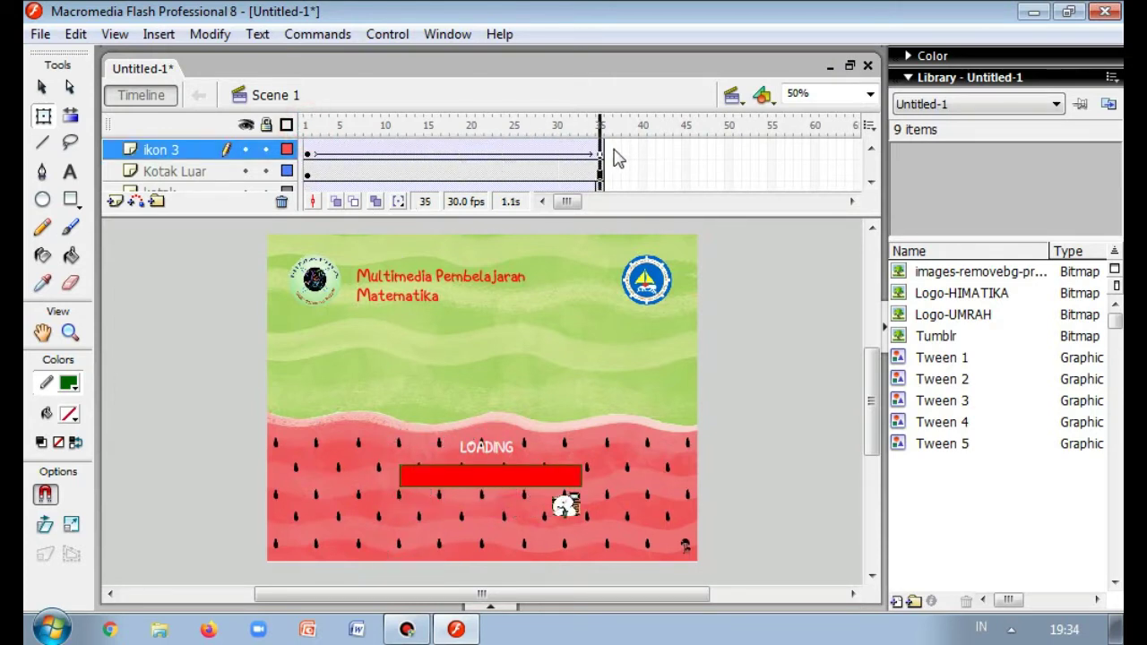
{"action": "left_click_drag", "start_coordinate": [443, 158], "coordinate": [630, 159]}
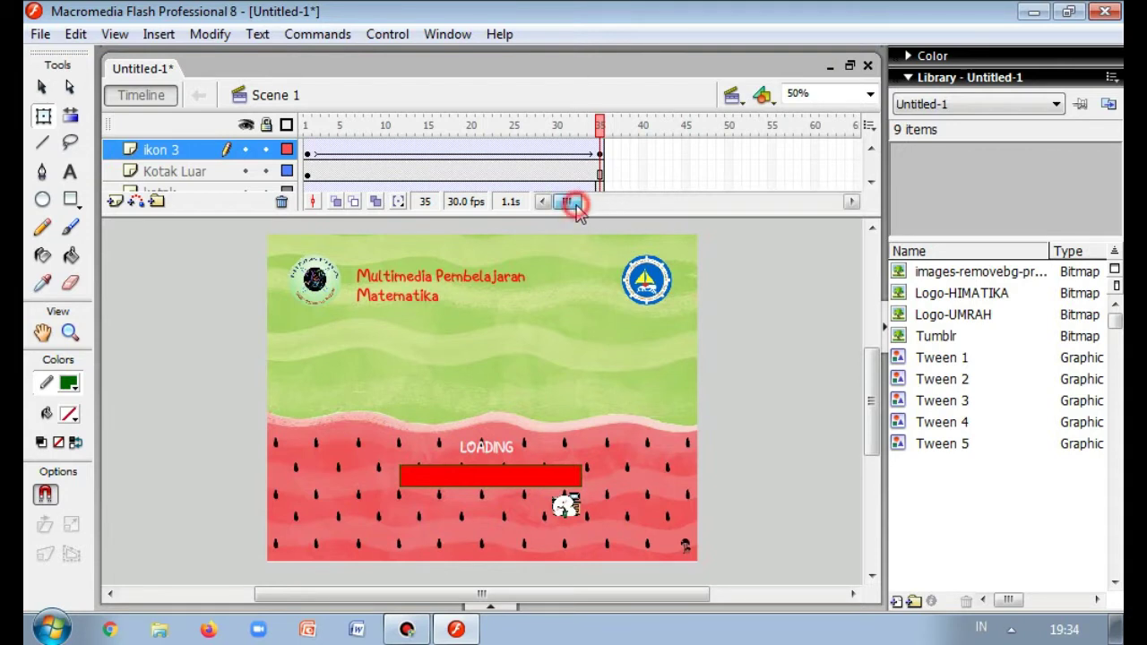
{"action": "left_click", "coordinate": [870, 150]}
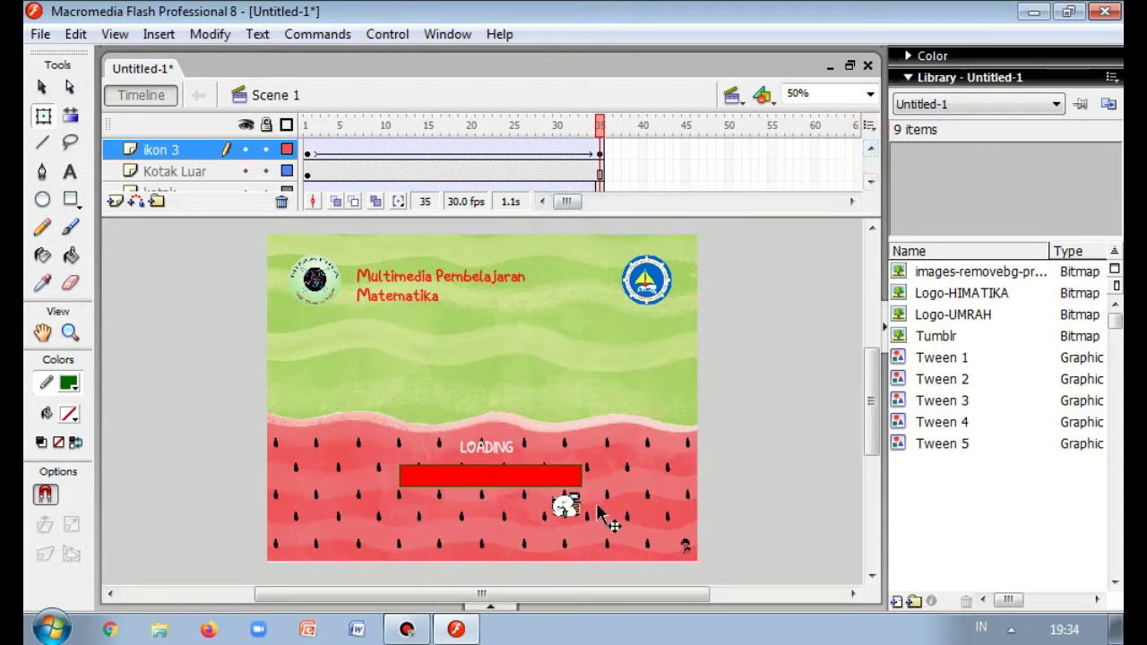
{"action": "left_click", "coordinate": [416, 632]}
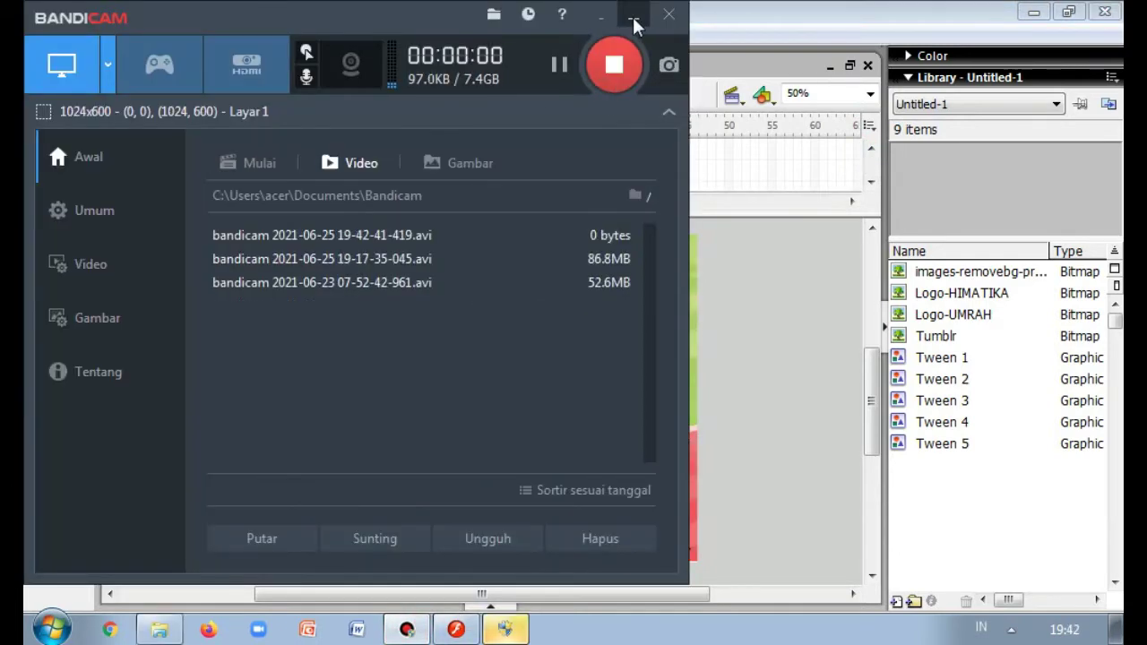
{"action": "left_click", "coordinate": [633, 18]}
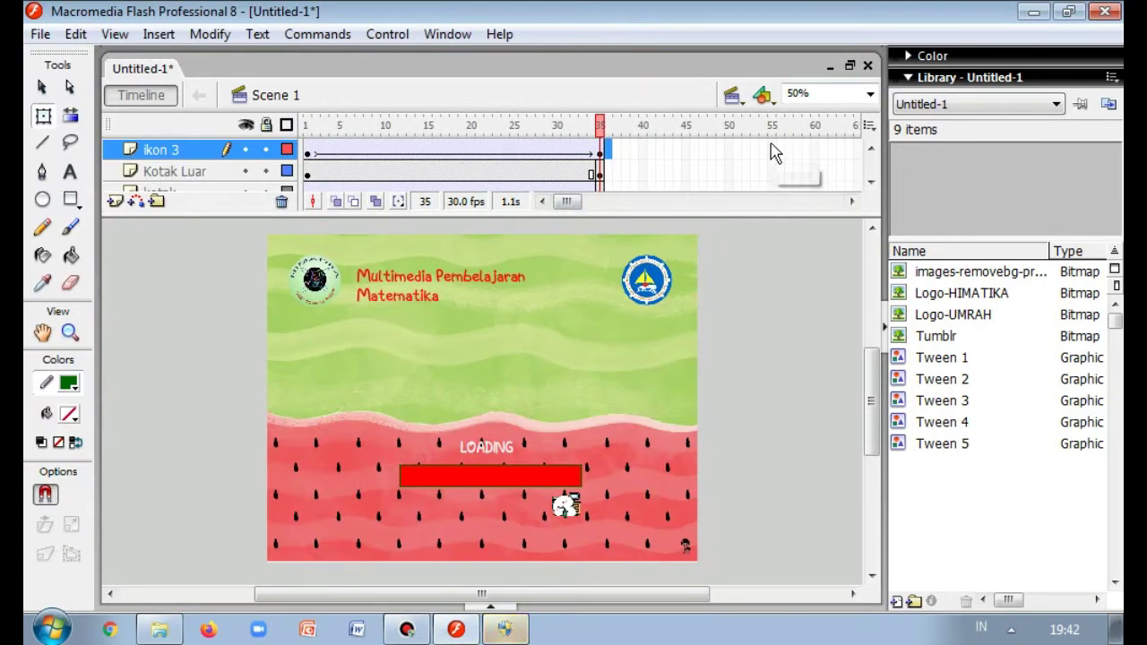
{"action": "left_click", "coordinate": [871, 150]}
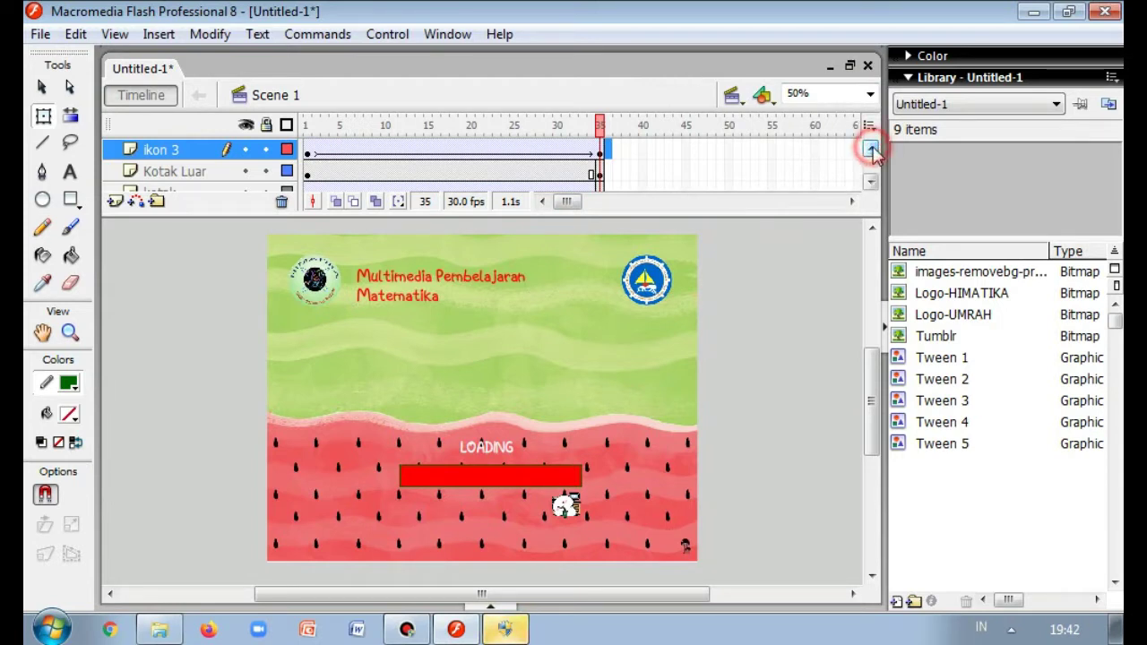
{"action": "right_click", "coordinate": [608, 154]}
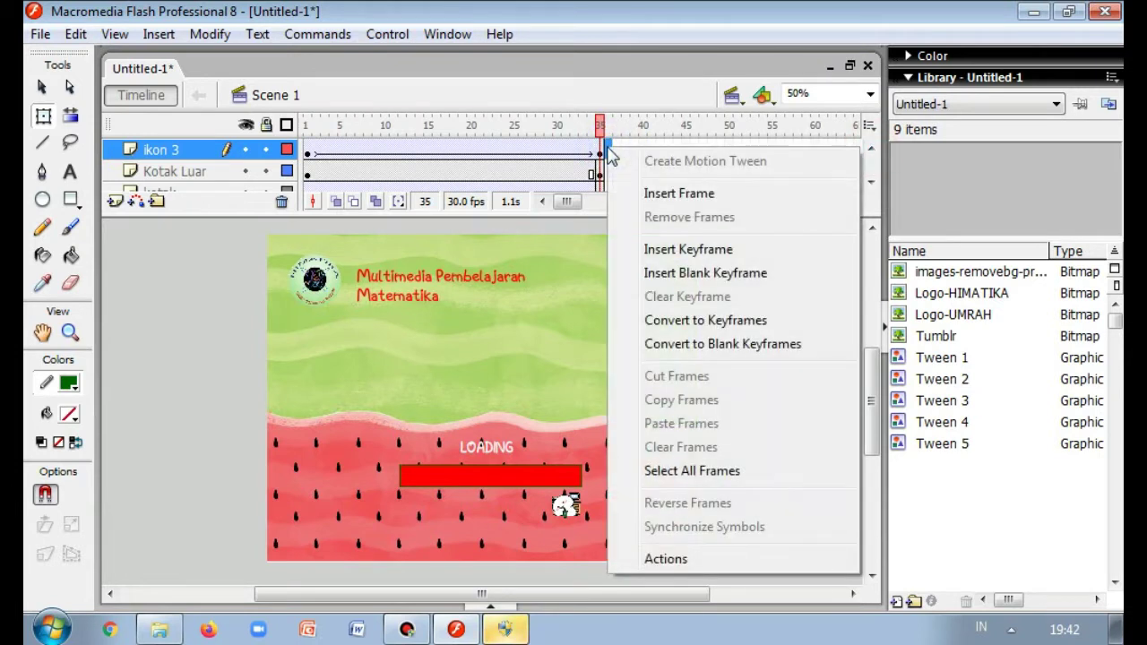
{"action": "left_click", "coordinate": [702, 251]}
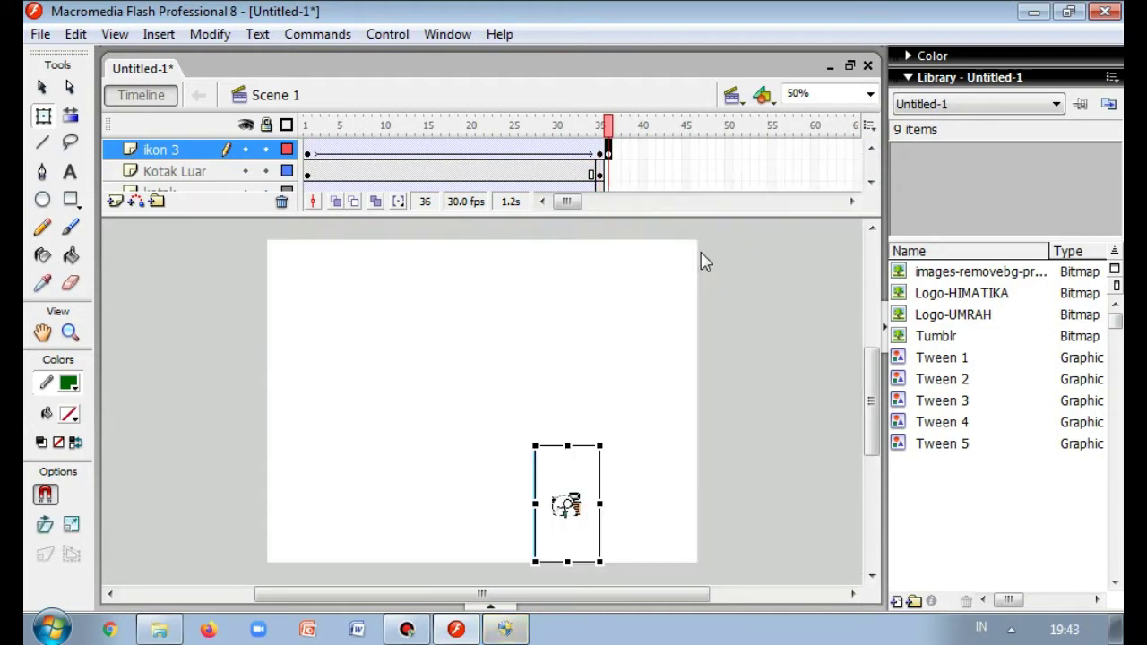
{"action": "right_click", "coordinate": [608, 150]}
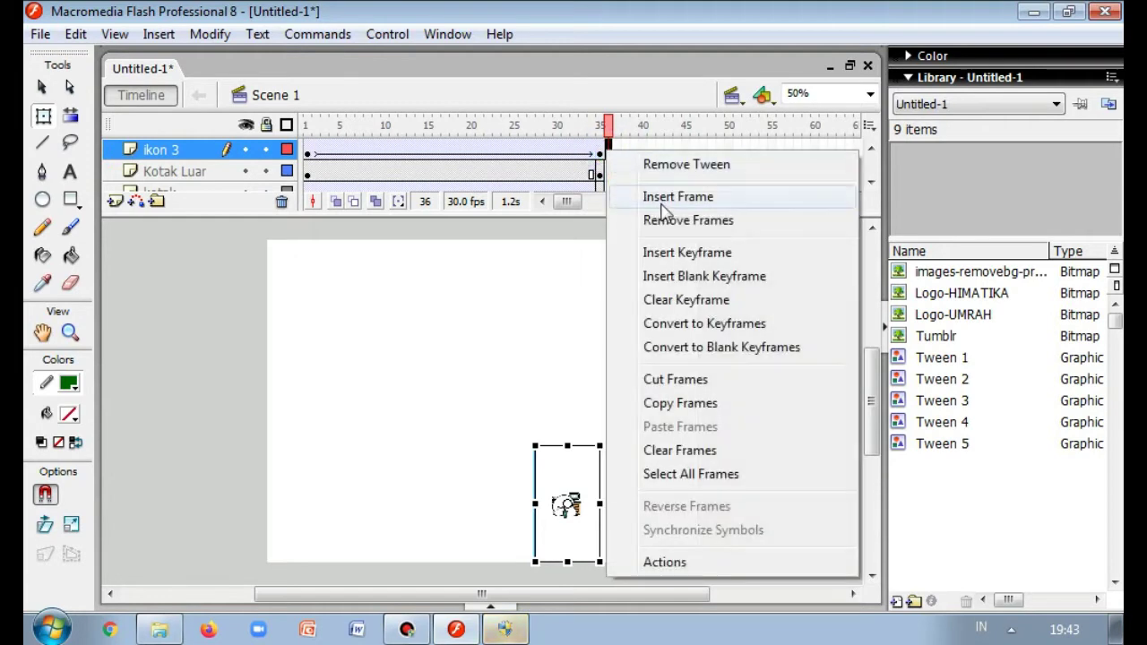
{"action": "left_click", "coordinate": [702, 277]}
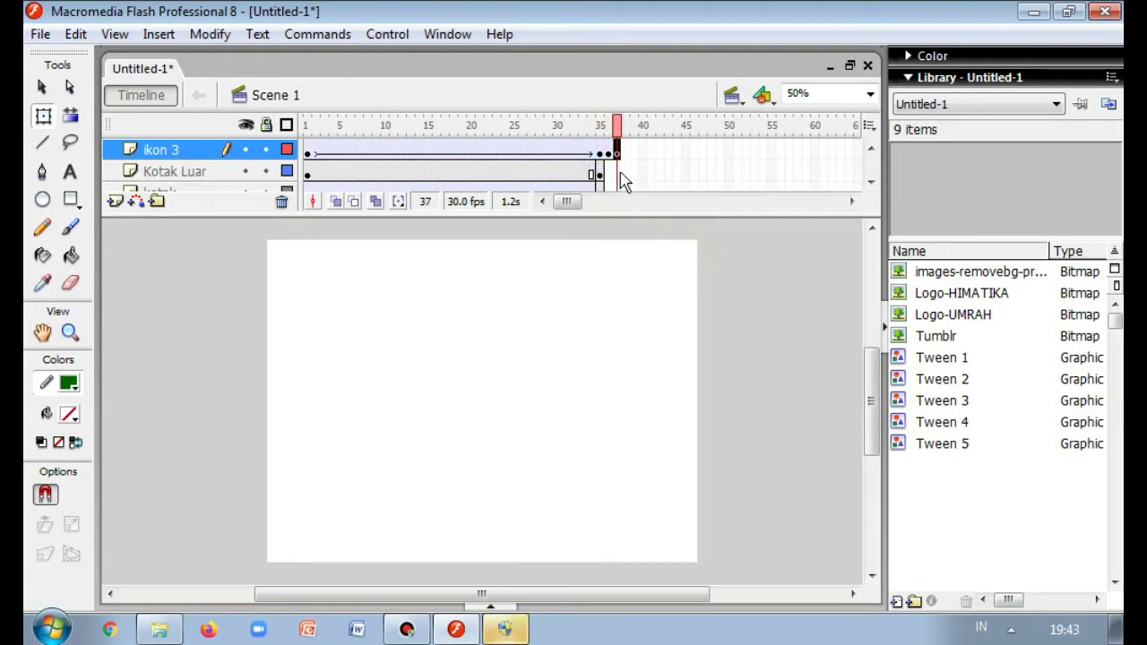
{"action": "key", "text": "ctrl+z"}
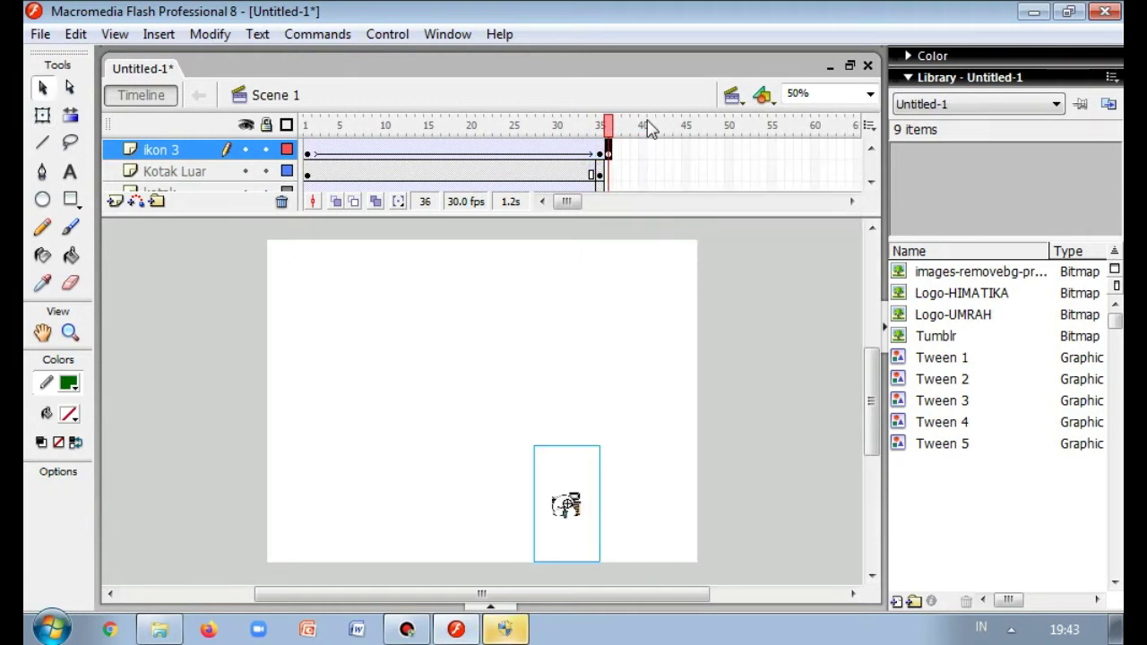
{"action": "key", "text": "comma"}
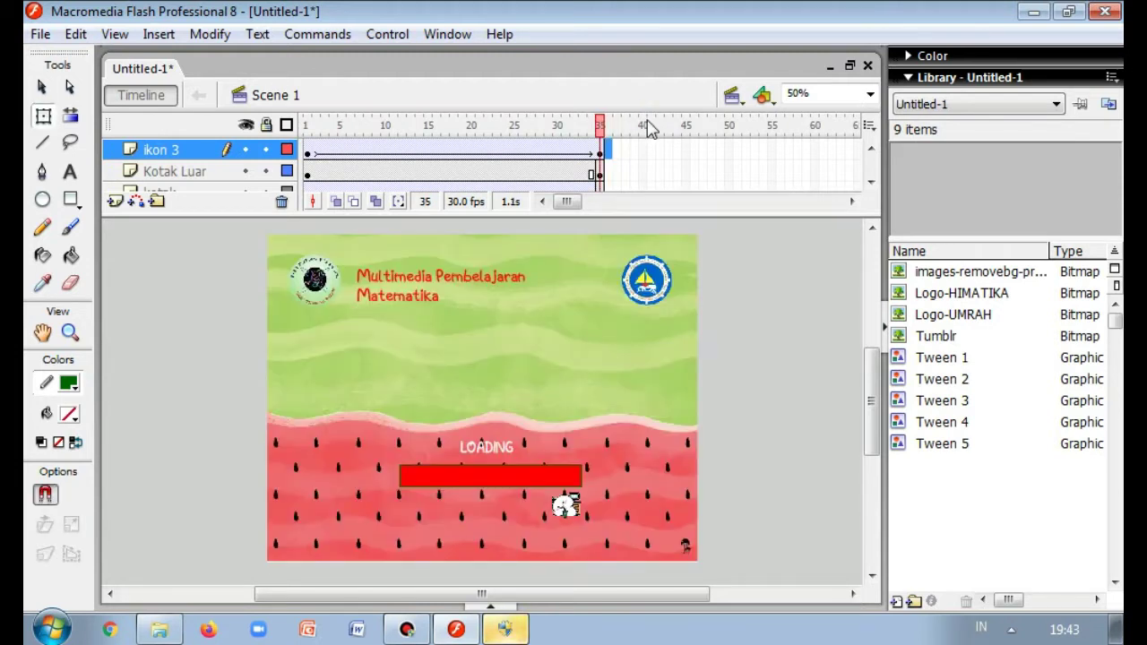
- Insert blank keyframes at frame 36 of the ikon 3 and Kotak Luar layers
{"action": "left_click", "coordinate": [602, 155]}
{"action": "left_click_drag", "start_coordinate": [606, 151], "coordinate": [615, 161]}
{"action": "right_click", "coordinate": [609, 150]}
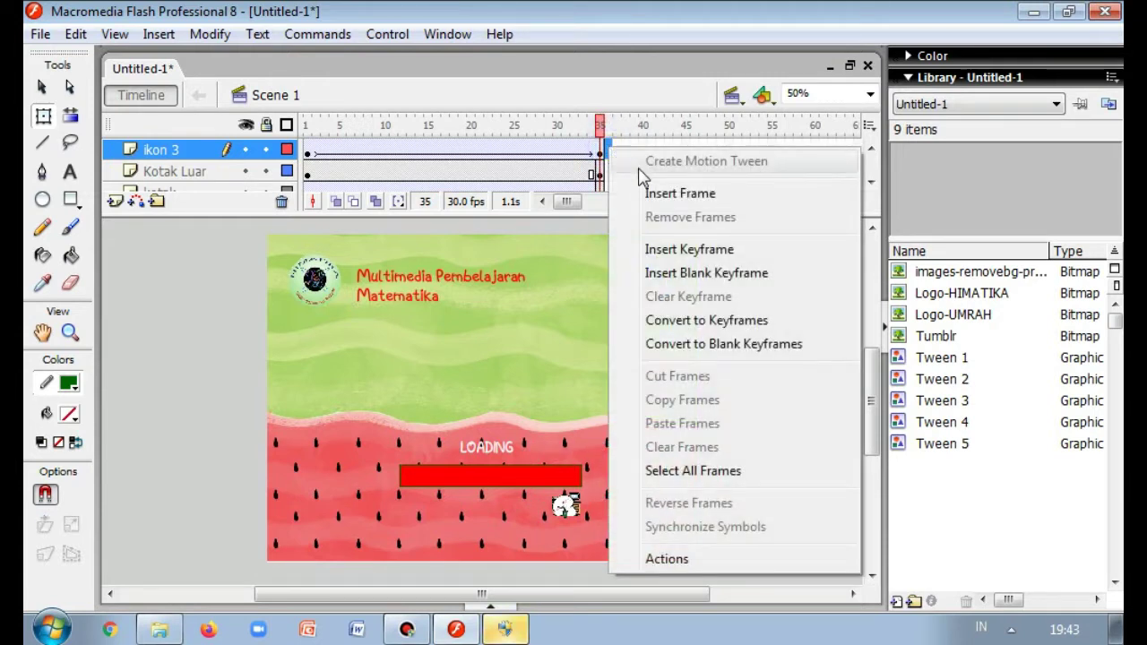
{"action": "left_click", "coordinate": [702, 273]}
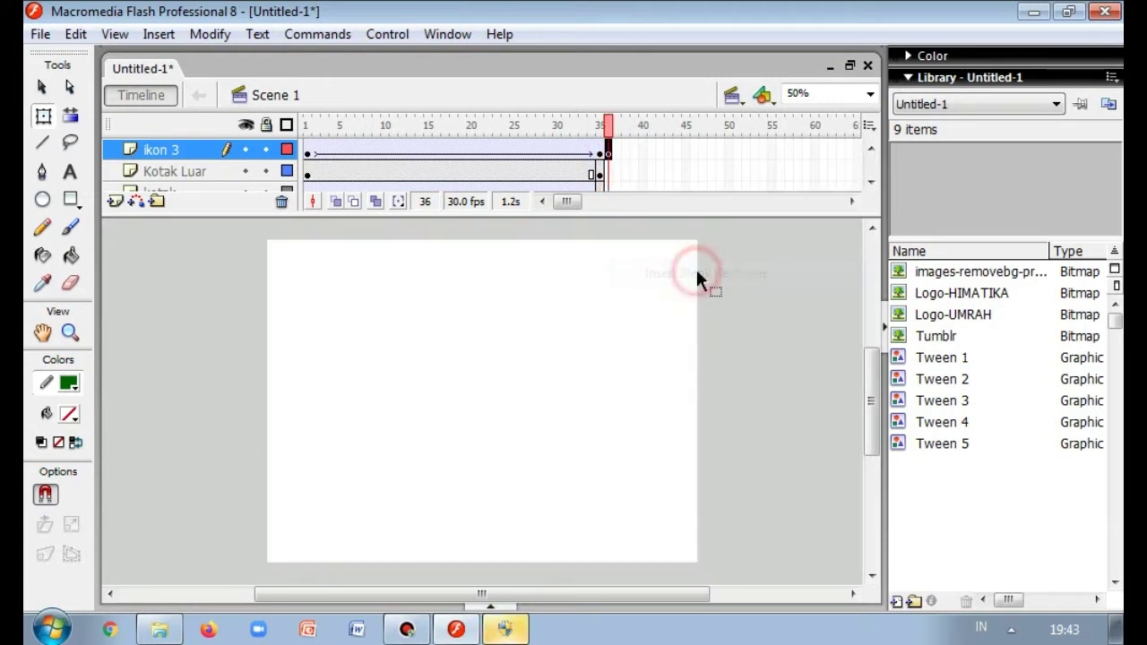
{"action": "left_click", "coordinate": [610, 171]}
{"action": "right_click", "coordinate": [612, 170]}
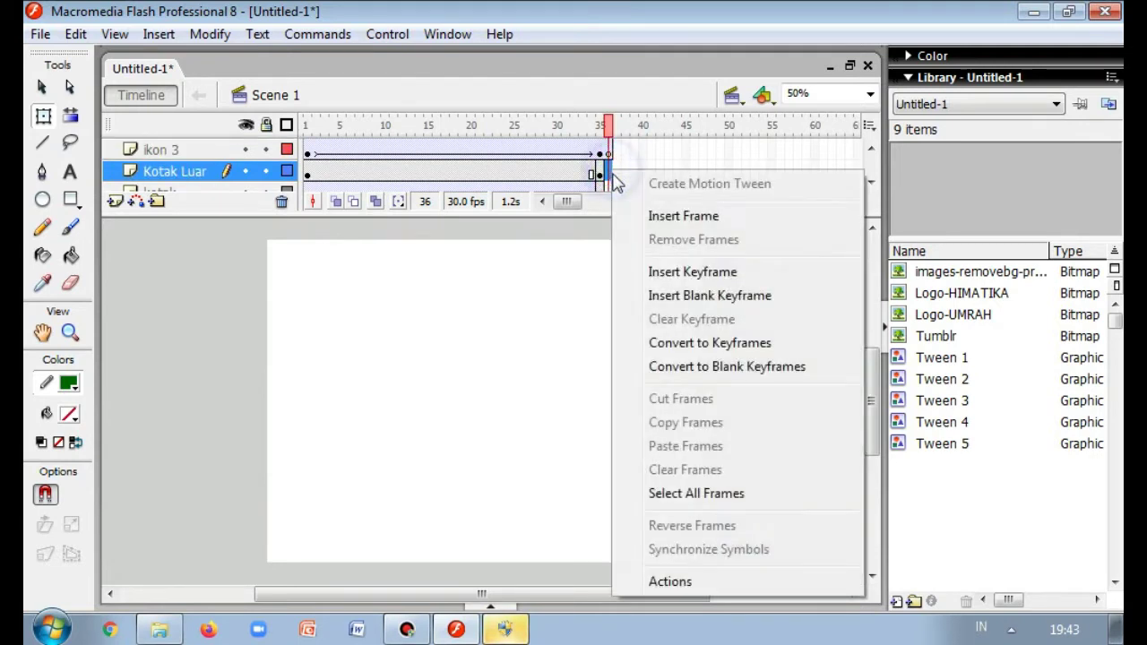
{"action": "left_click", "coordinate": [690, 298]}
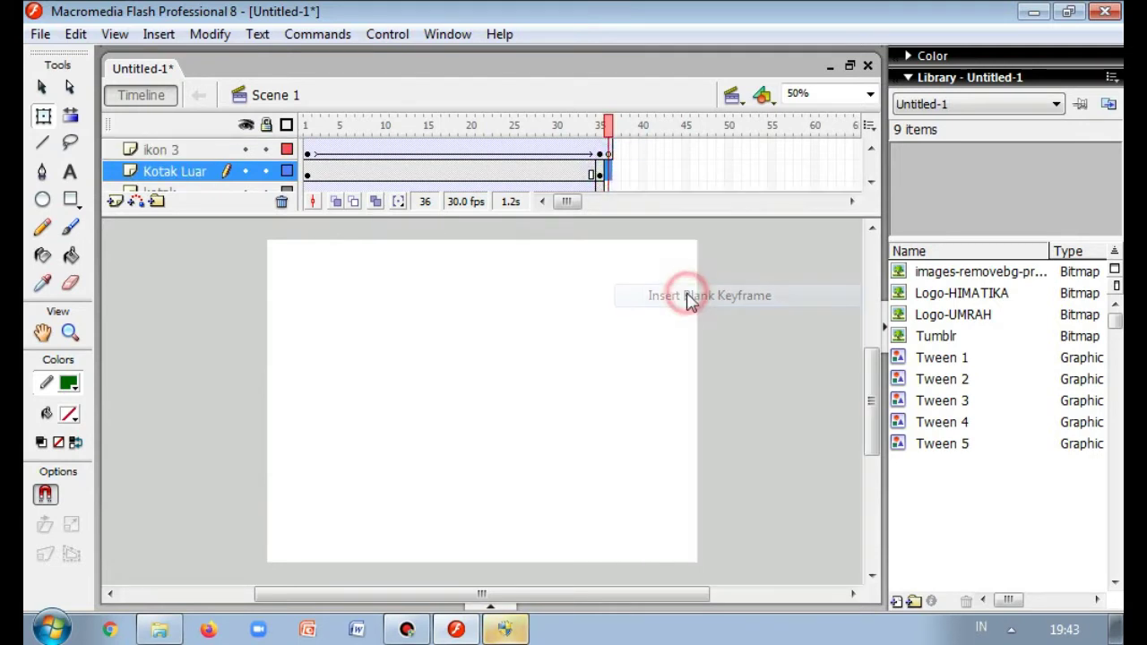
- Insert blank keyframes at frame 36 of the kotak and Loading layers
{"action": "left_click", "coordinate": [871, 182]}
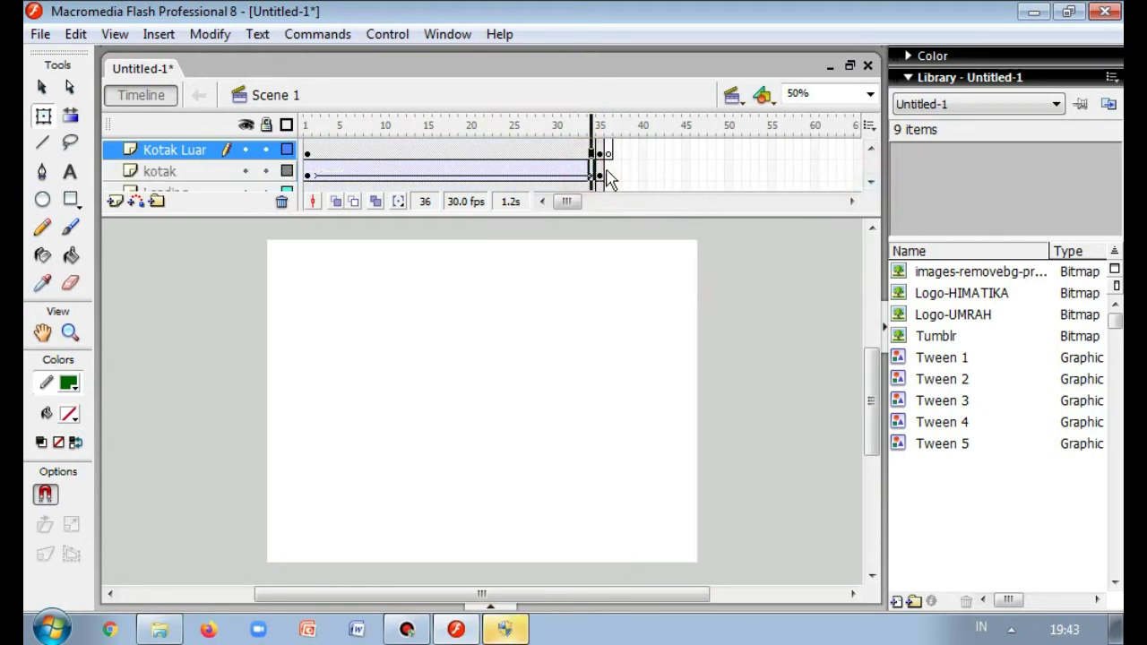
{"action": "left_click", "coordinate": [608, 171]}
{"action": "right_click", "coordinate": [610, 171]}
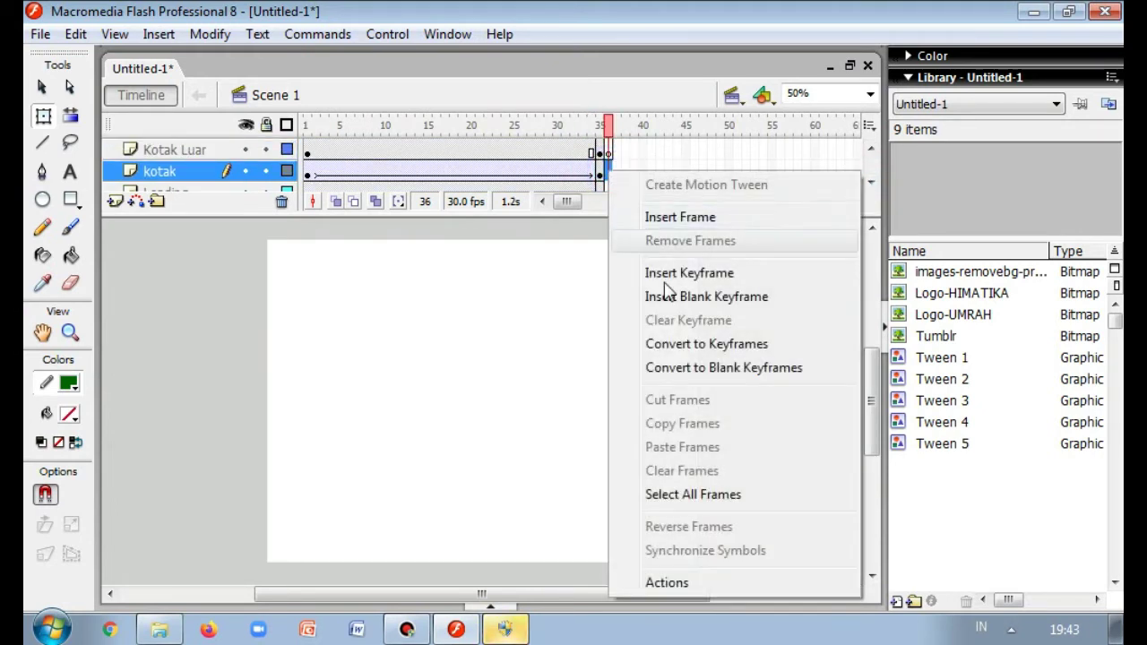
{"action": "left_click", "coordinate": [661, 295]}
{"action": "left_click", "coordinate": [870, 182]}
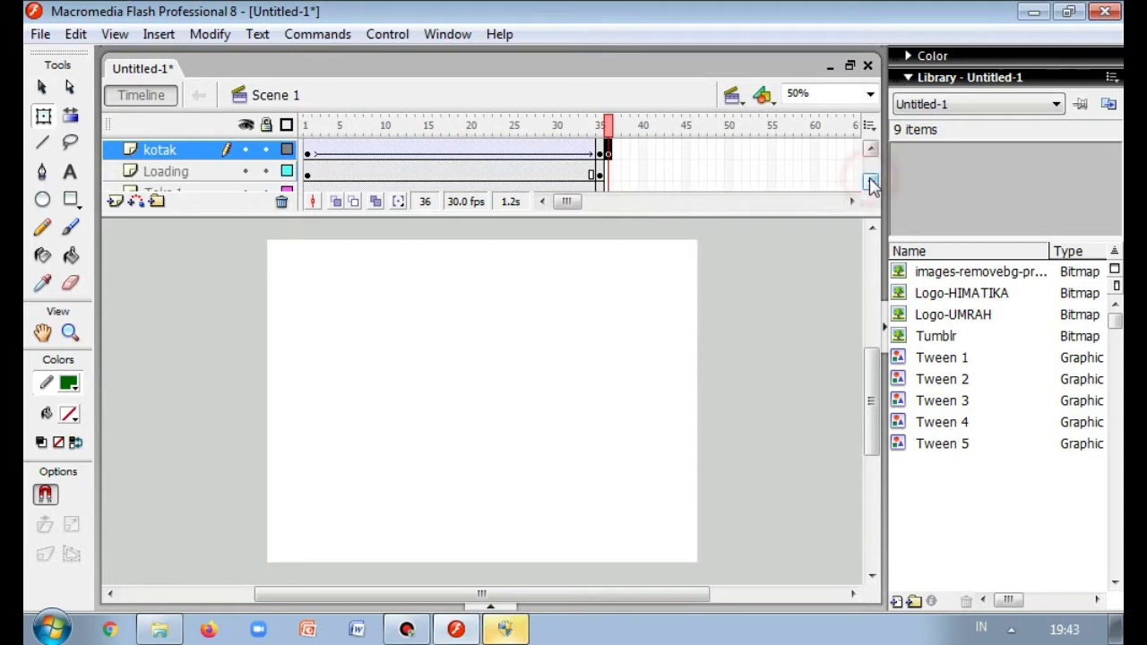
{"action": "left_click", "coordinate": [605, 174]}
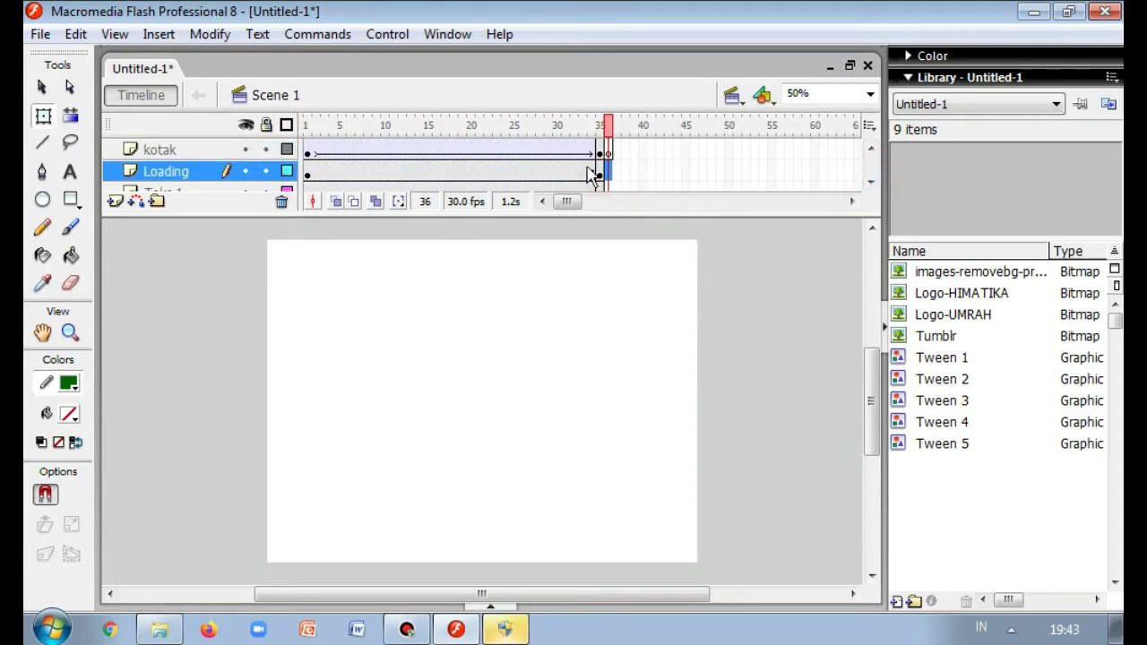
{"action": "right_click", "coordinate": [614, 173]}
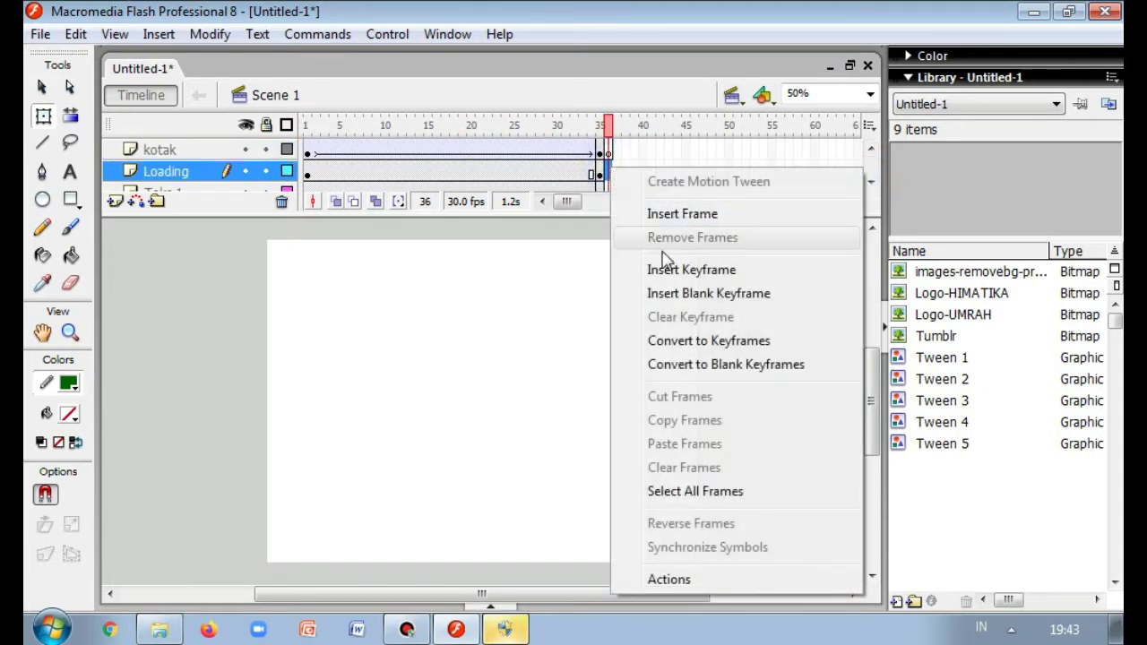
{"action": "left_click", "coordinate": [674, 291]}
- Insert a blank keyframe at frame 36 of the Teks 1 layer and select frame 36 of the Ikon 2 layer
{"action": "left_click", "coordinate": [870, 182]}
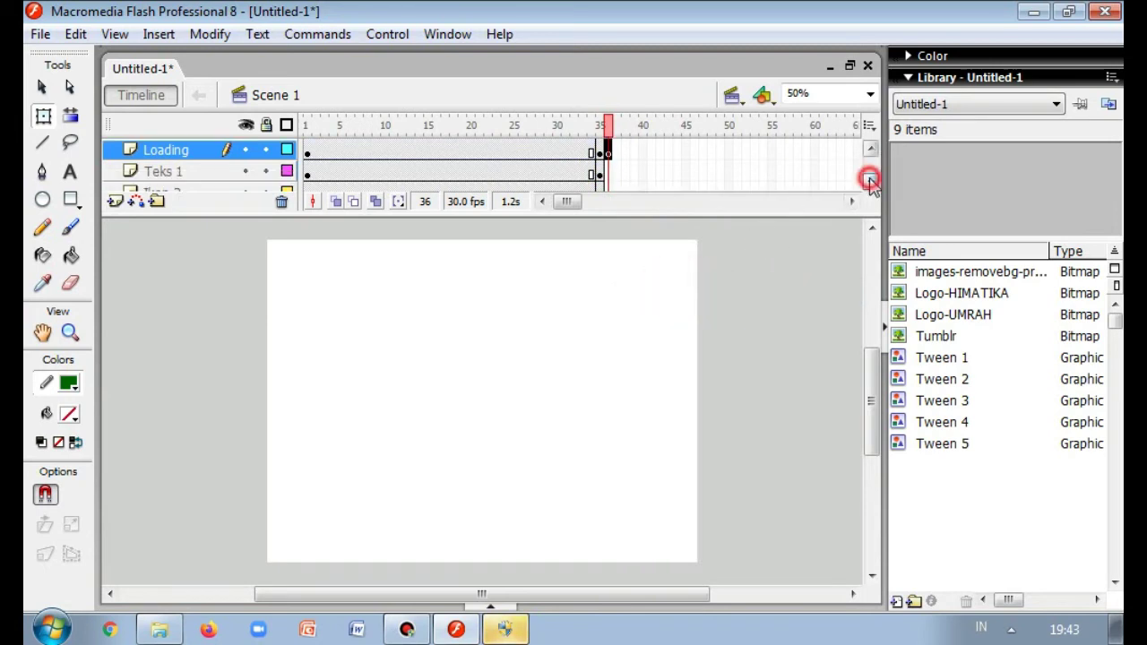
{"action": "left_click", "coordinate": [610, 171]}
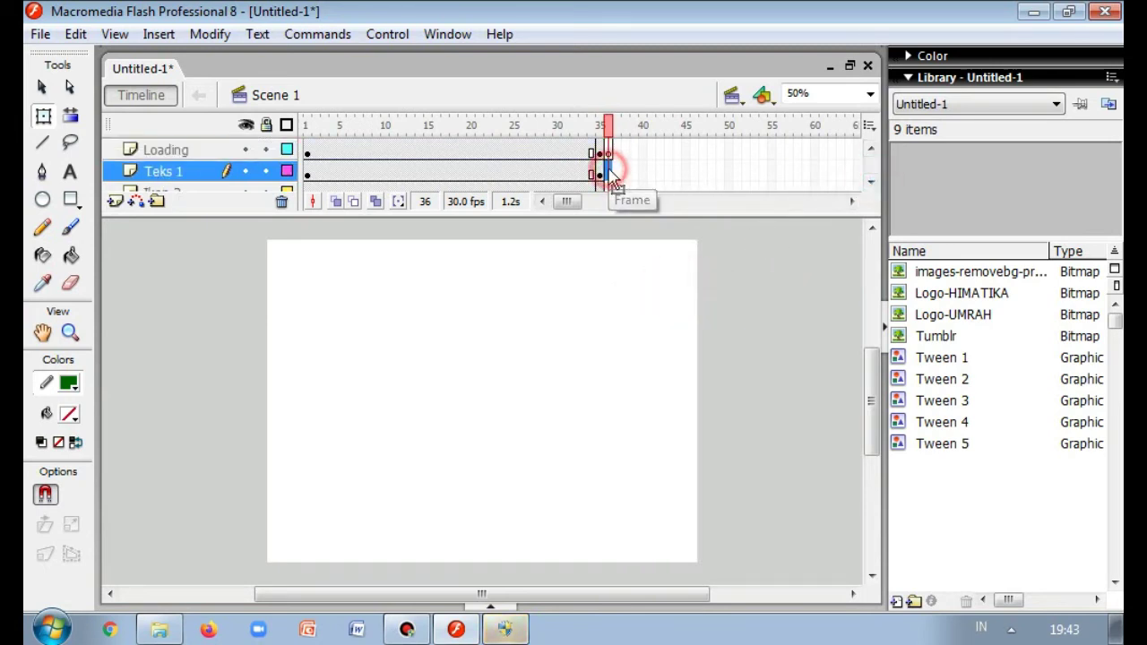
{"action": "right_click", "coordinate": [609, 171]}
{"action": "left_click", "coordinate": [674, 295]}
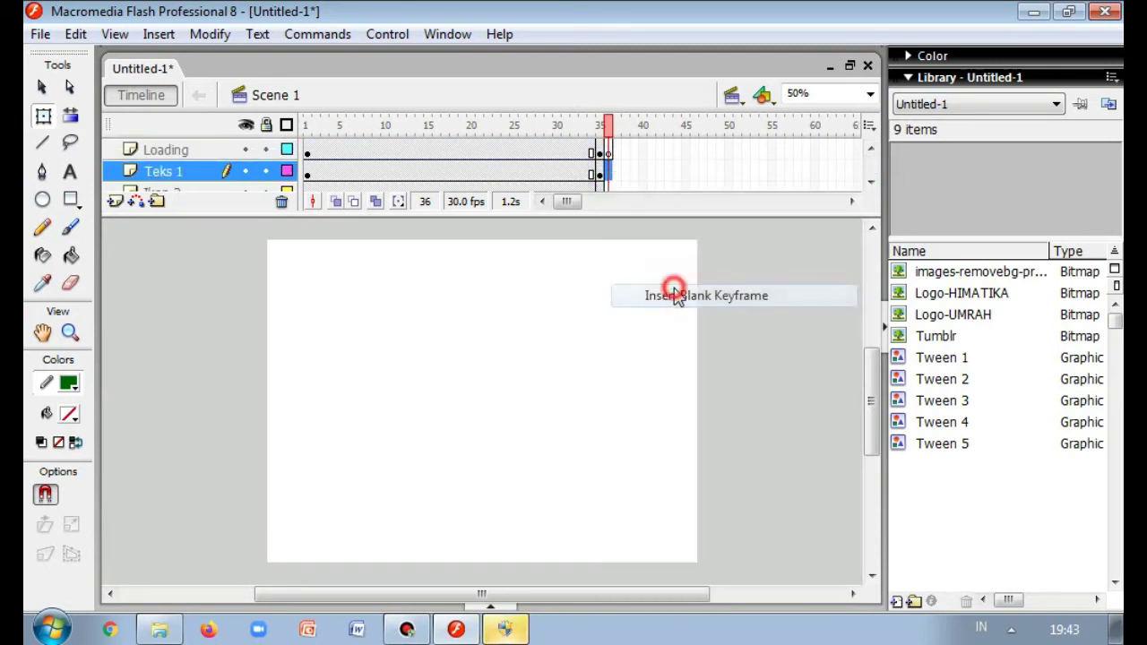
{"action": "left_click", "coordinate": [870, 182]}
{"action": "left_click", "coordinate": [609, 173]}
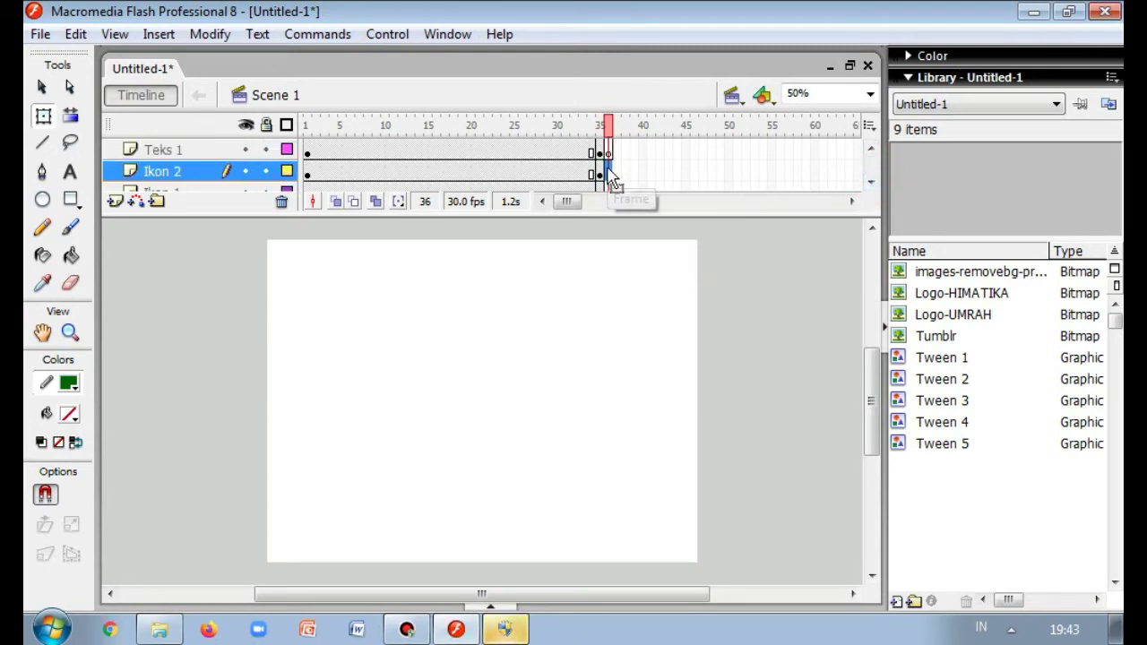
- Insert a keyframe at frame 36 on the Ikon 2 and Ikon 1 layers
{"action": "right_click", "coordinate": [609, 174]}
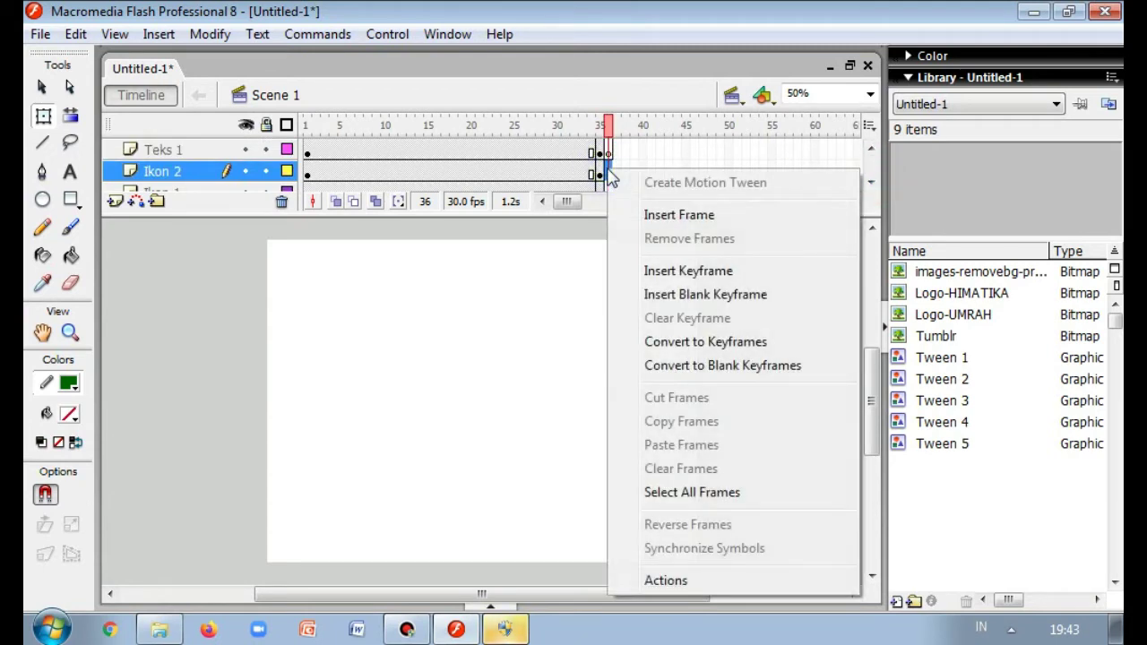
{"action": "left_click", "coordinate": [659, 268]}
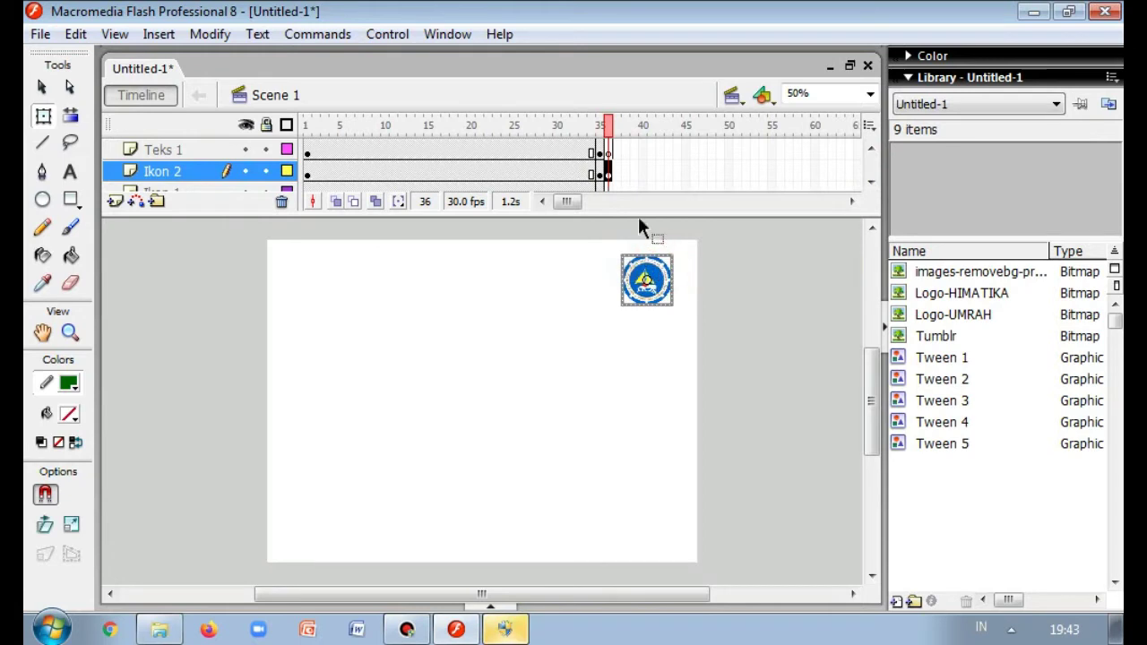
{"action": "left_click", "coordinate": [609, 190]}
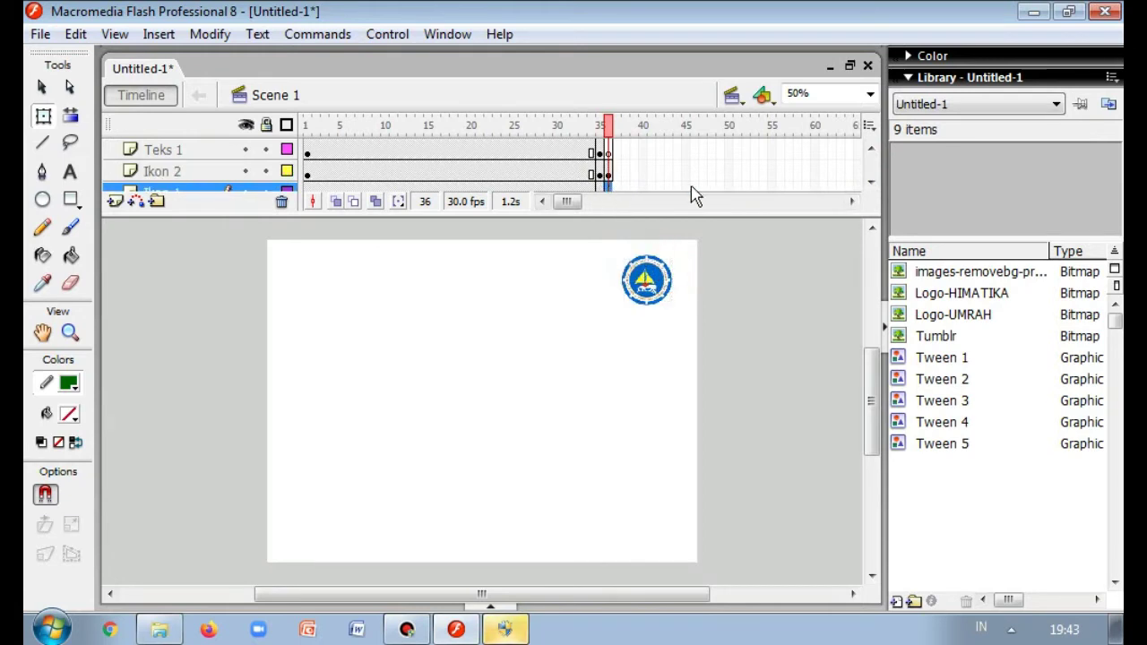
{"action": "left_click", "coordinate": [869, 181]}
{"action": "left_click", "coordinate": [869, 181]}
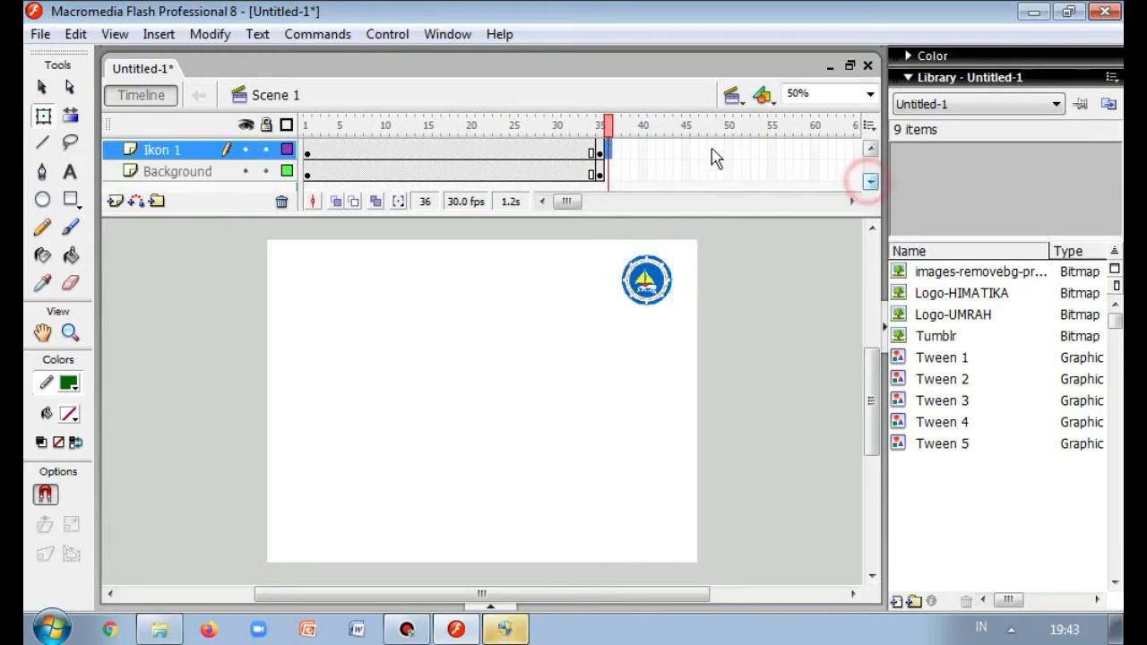
{"action": "right_click", "coordinate": [609, 152]}
{"action": "left_click", "coordinate": [690, 243]}
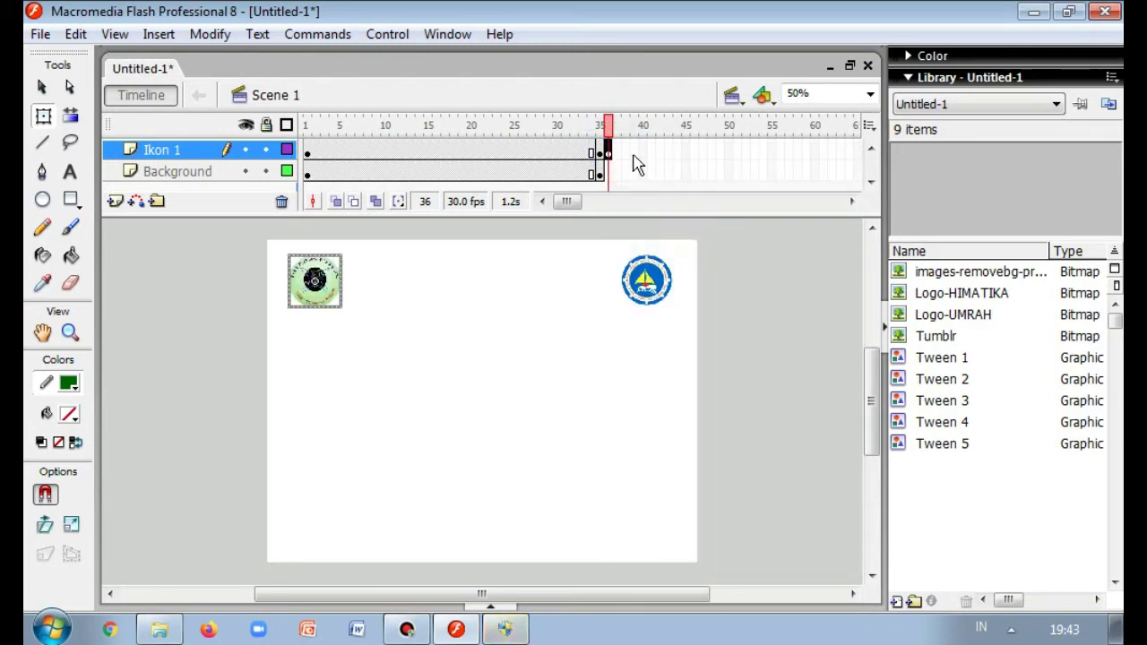
- Insert a keyframe at frame 36 on the Background layer
{"action": "left_click", "coordinate": [609, 175]}
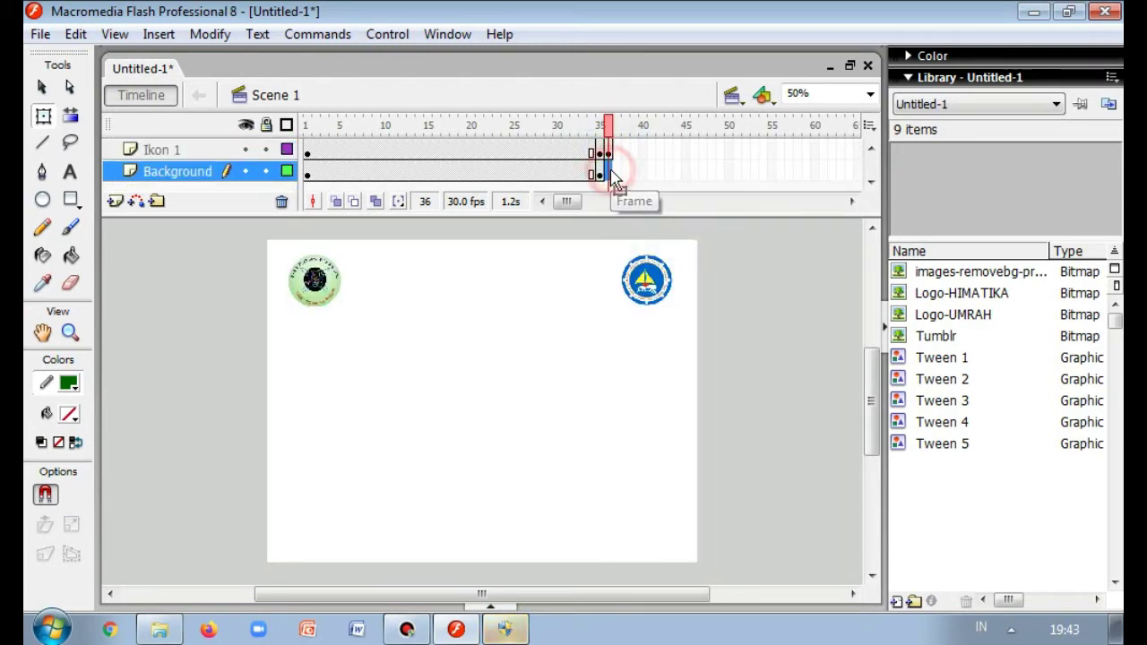
{"action": "right_click", "coordinate": [613, 176]}
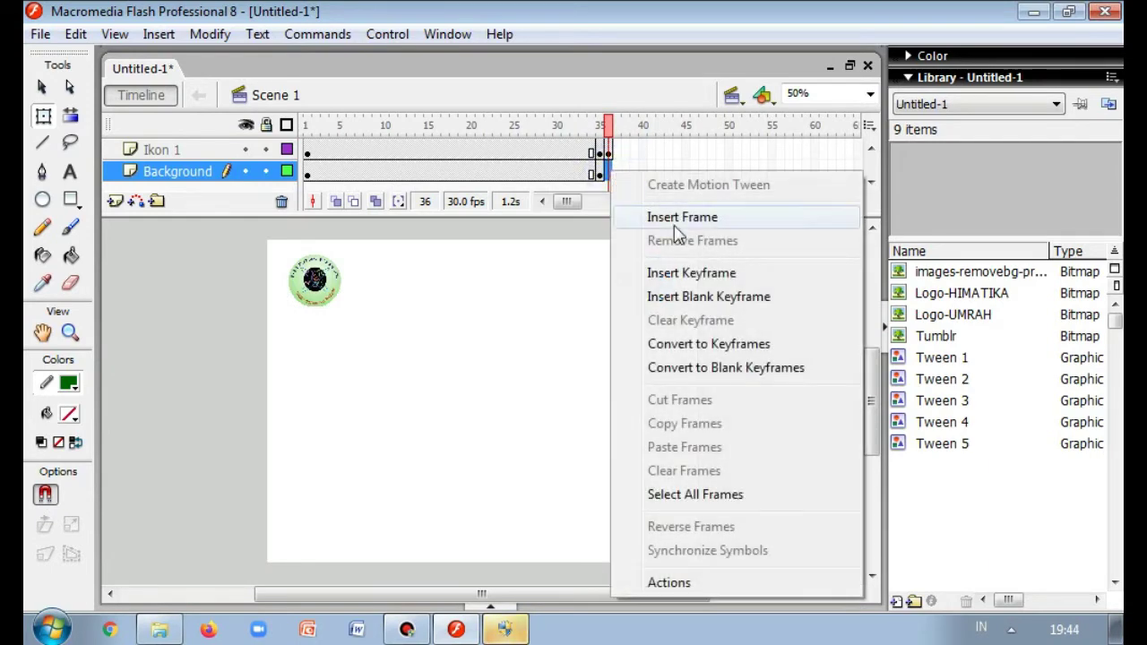
{"action": "left_click", "coordinate": [651, 270]}
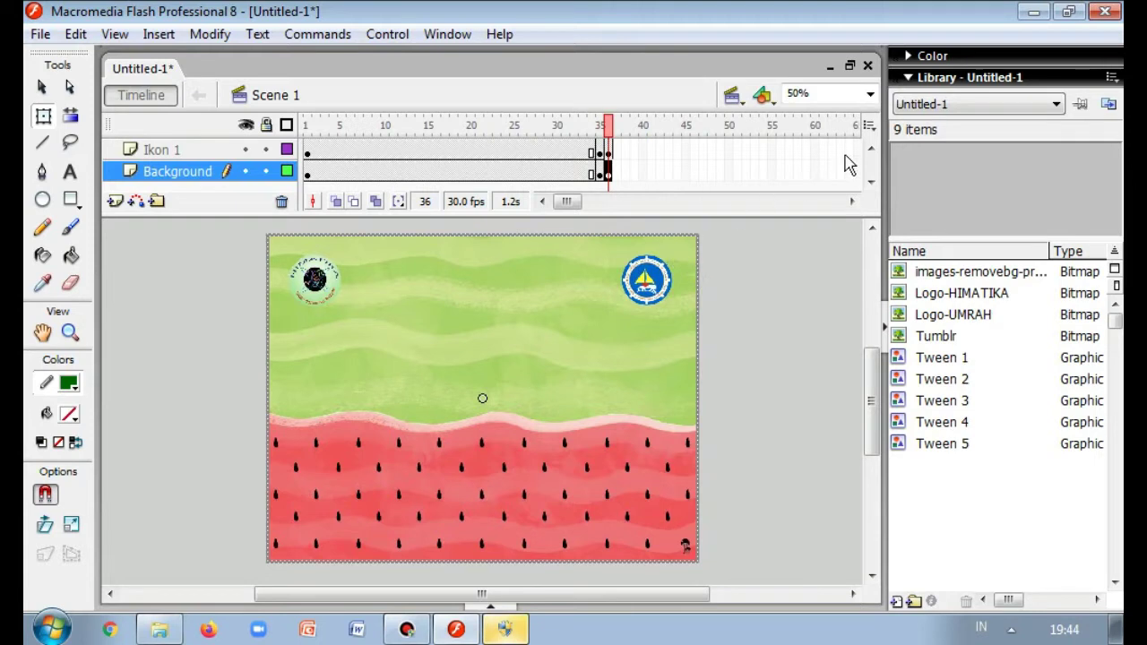
- Try a blank keyframe at frame 90 on the ikon 3 layer, and undo it
{"action": "left_click", "coordinate": [870, 148]}
{"action": "left_click", "coordinate": [870, 148]}
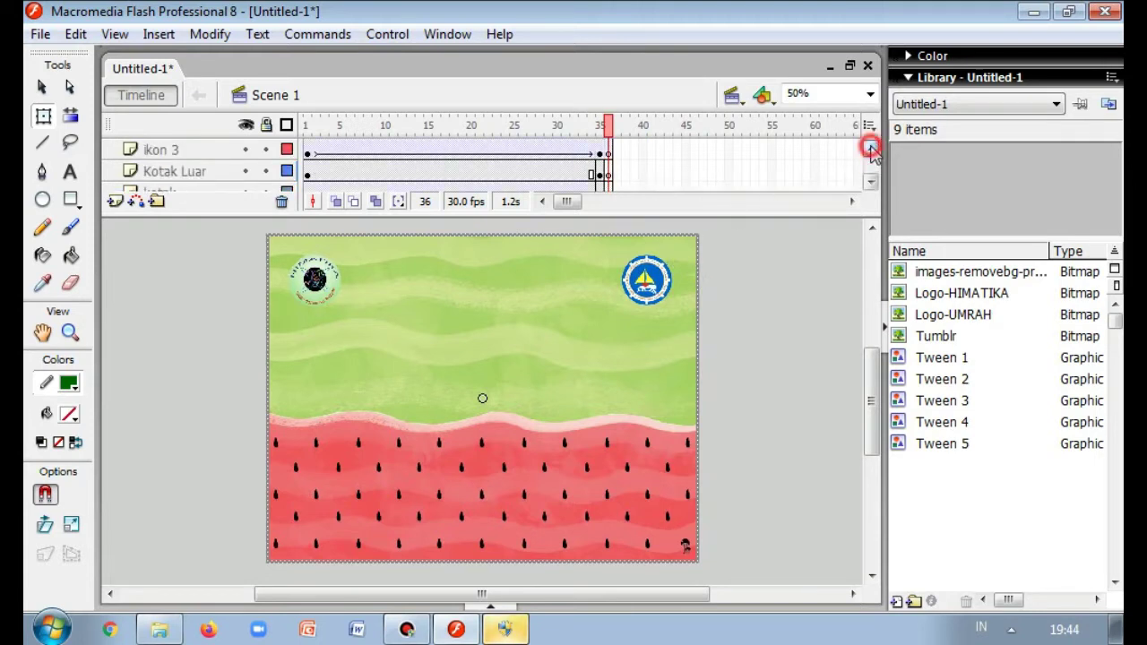
{"action": "left_click_drag", "start_coordinate": [565, 202], "coordinate": [582, 211]}
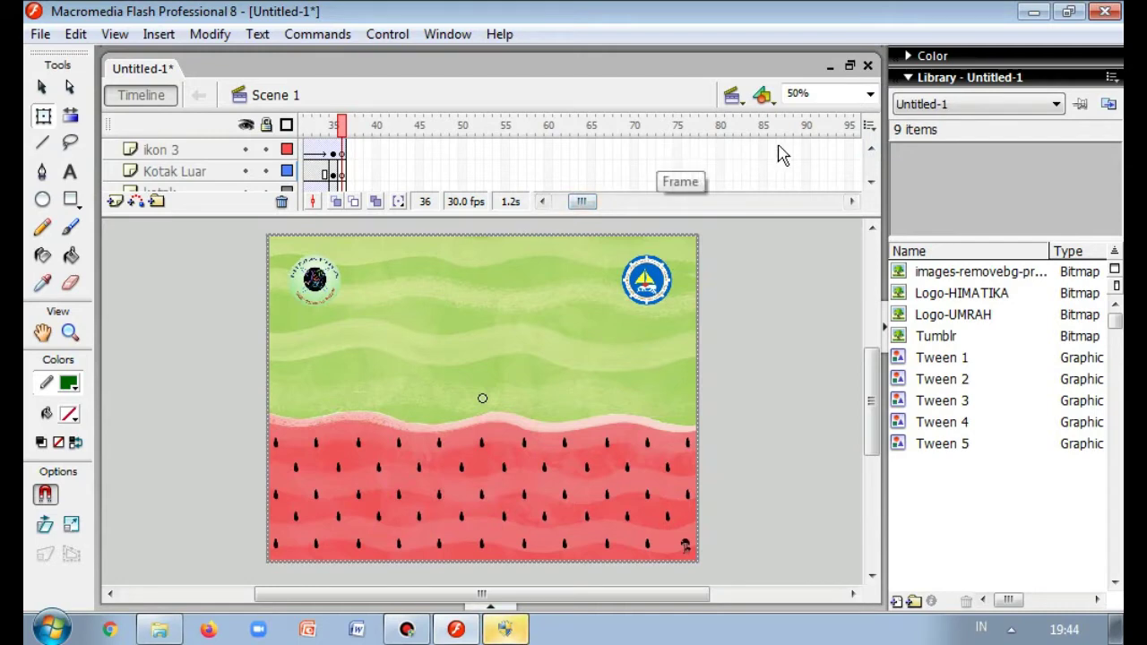
{"action": "left_click", "coordinate": [807, 149]}
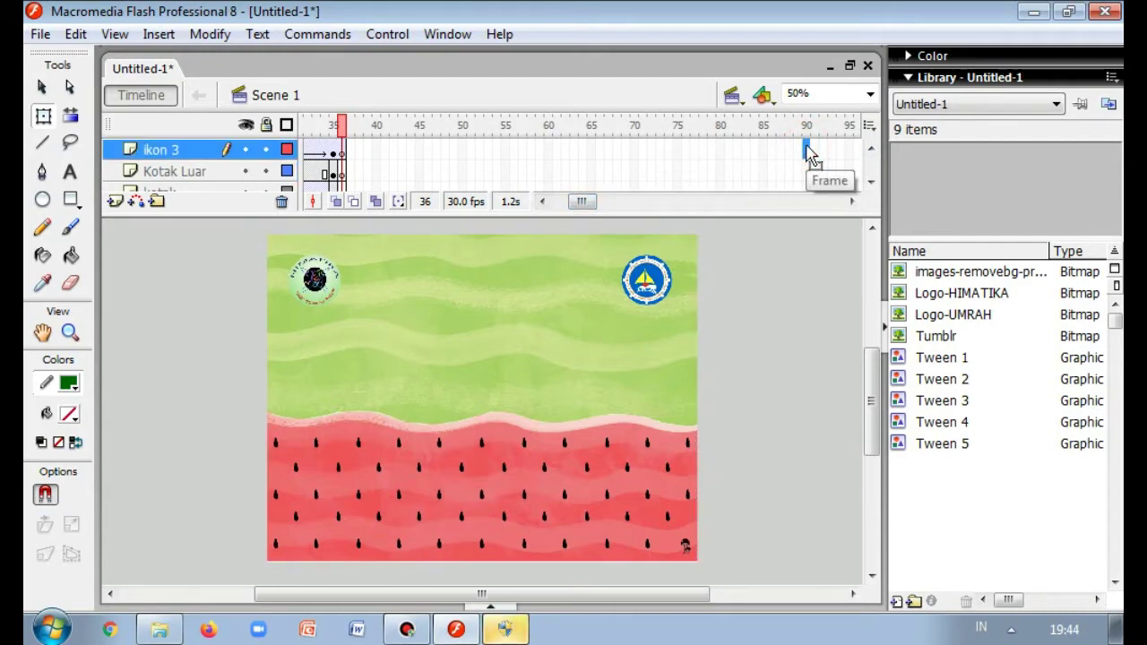
{"action": "right_click", "coordinate": [807, 150]}
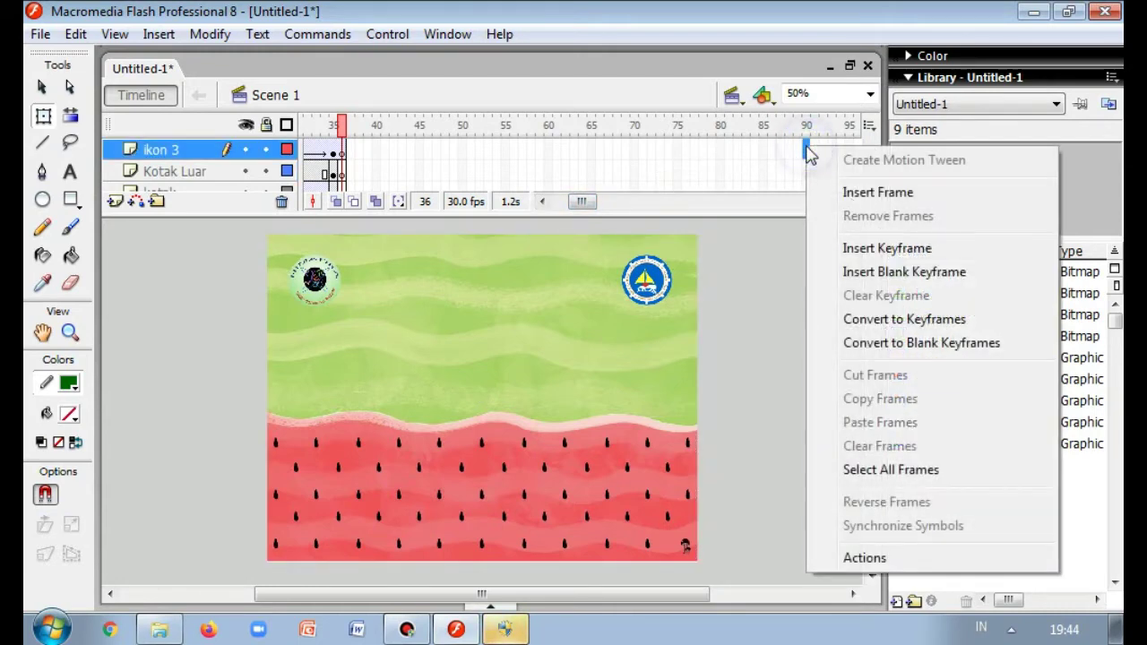
{"action": "left_click", "coordinate": [882, 272]}
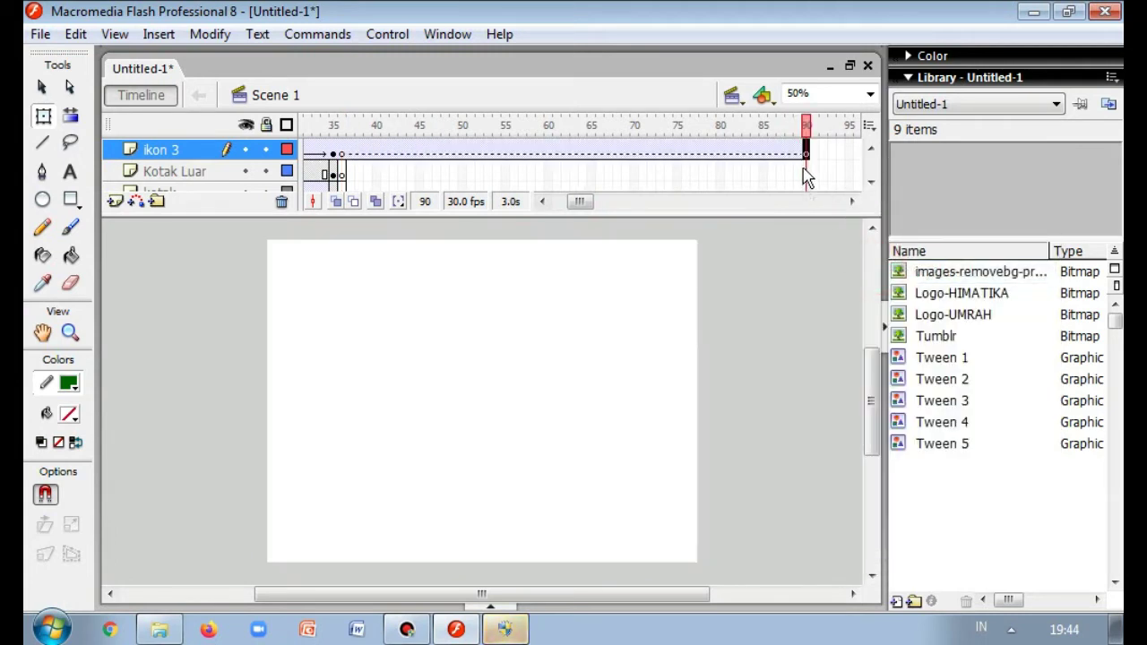
{"action": "key", "text": "ctrl+z"}
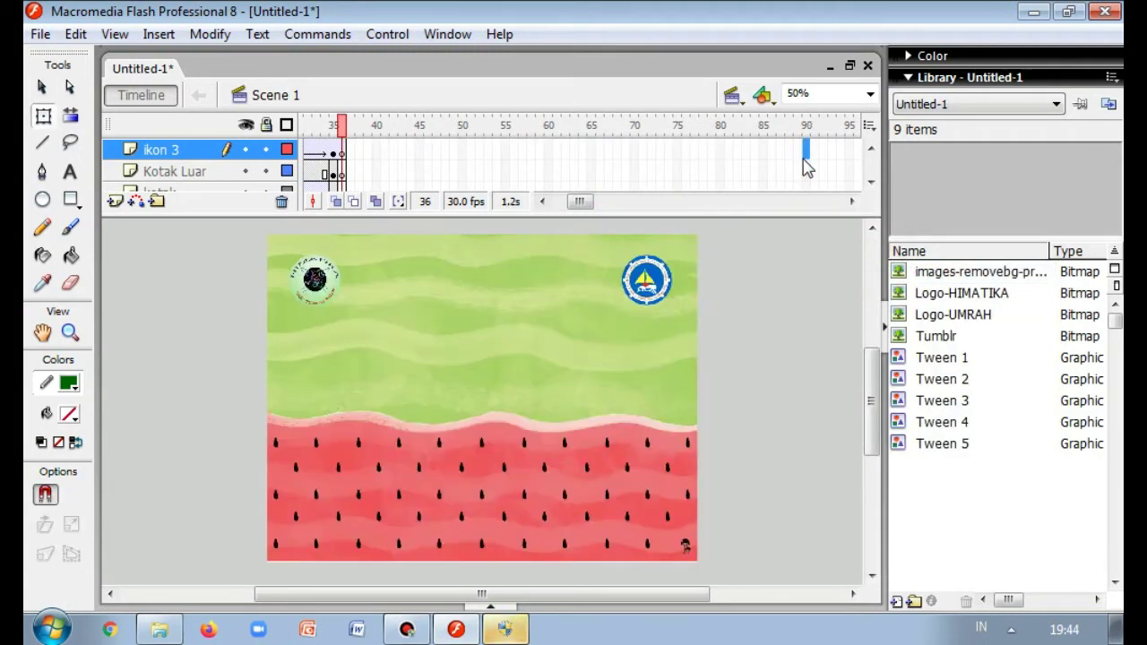
- Try a regular keyframe at frame 90 on the ikon 3 layer, and undo it
{"action": "left_click", "coordinate": [866, 146]}
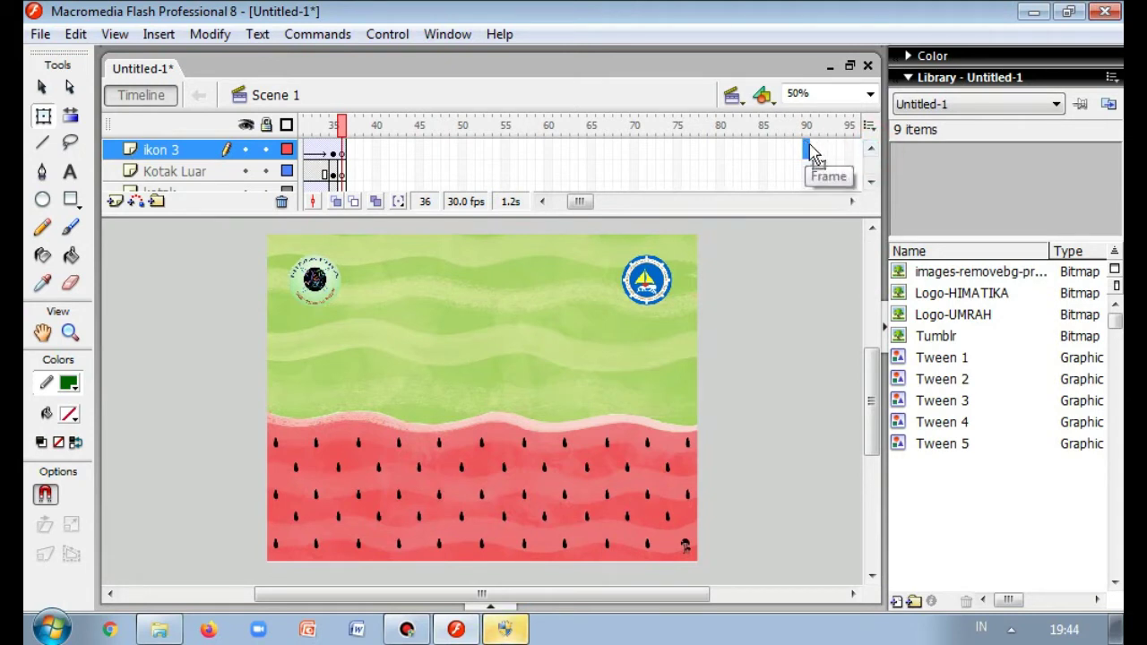
{"action": "right_click", "coordinate": [804, 152]}
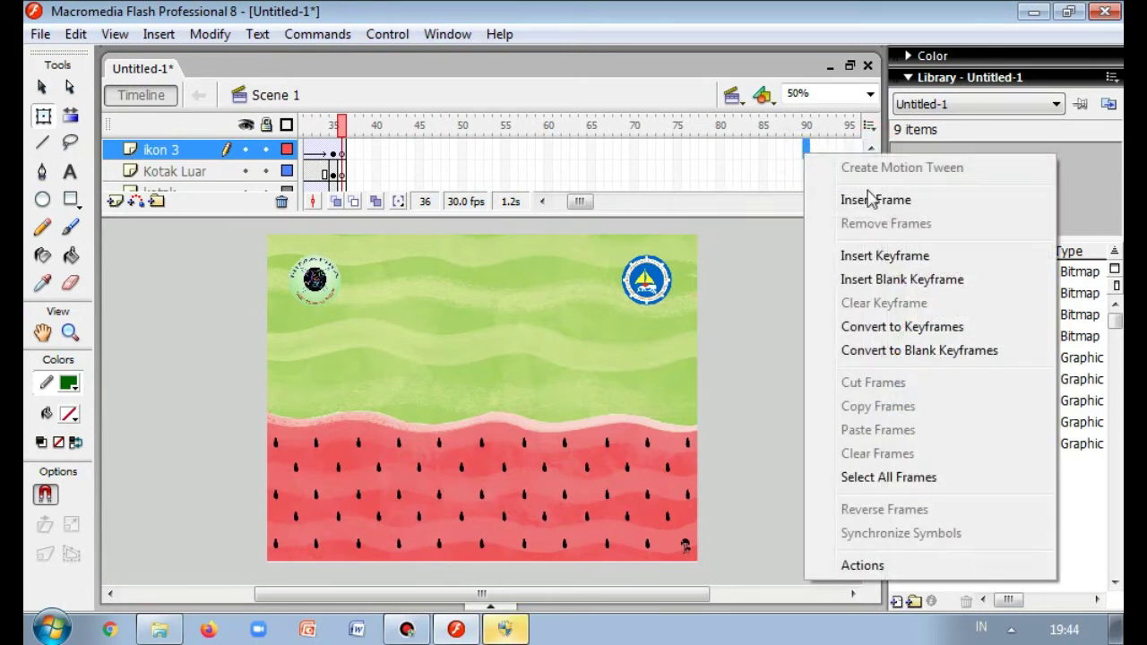
{"action": "left_click", "coordinate": [887, 257]}
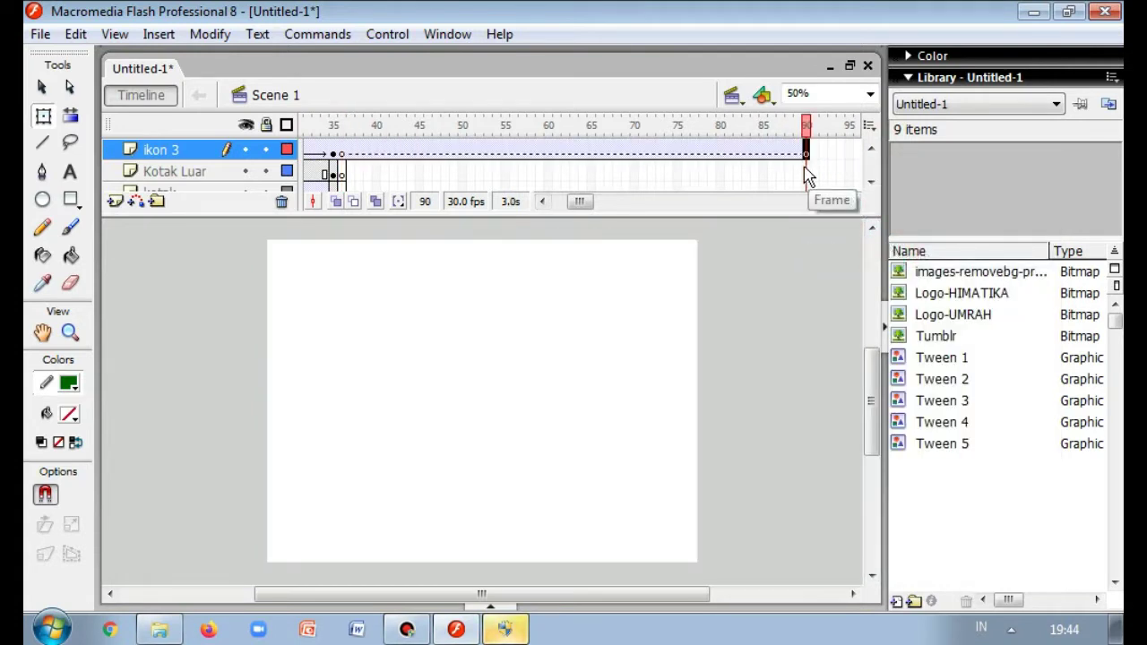
{"action": "key", "text": "ctrl+z"}
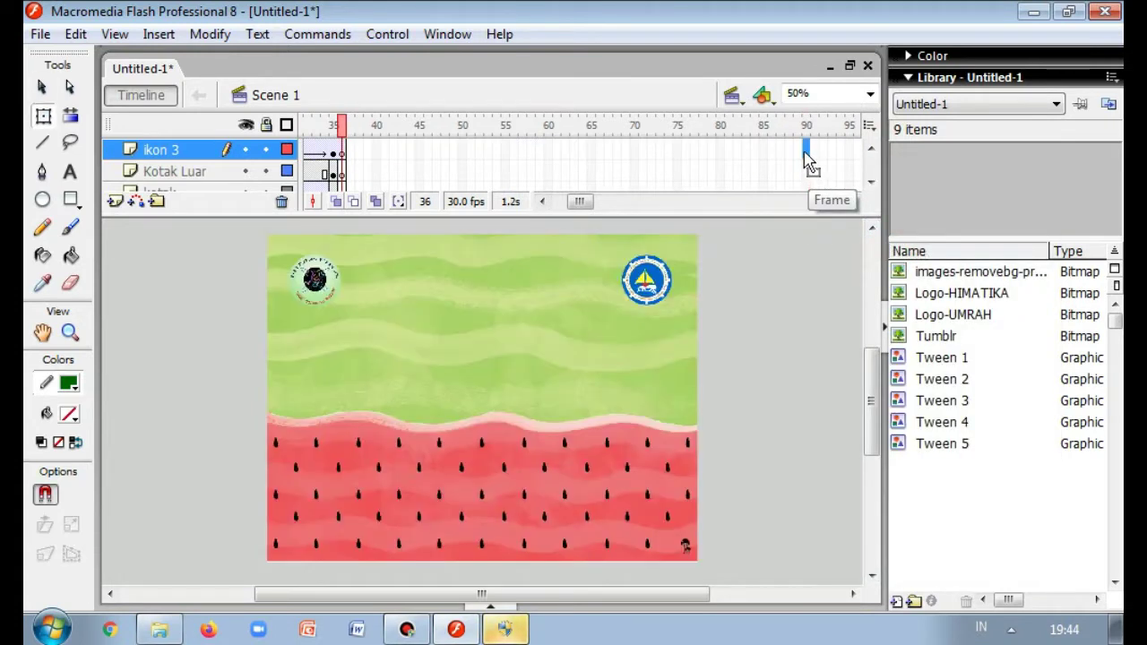
- Try extending the ikon 3 layer with a plain frame at frame 90, and undo it
{"action": "right_click", "coordinate": [807, 153]}
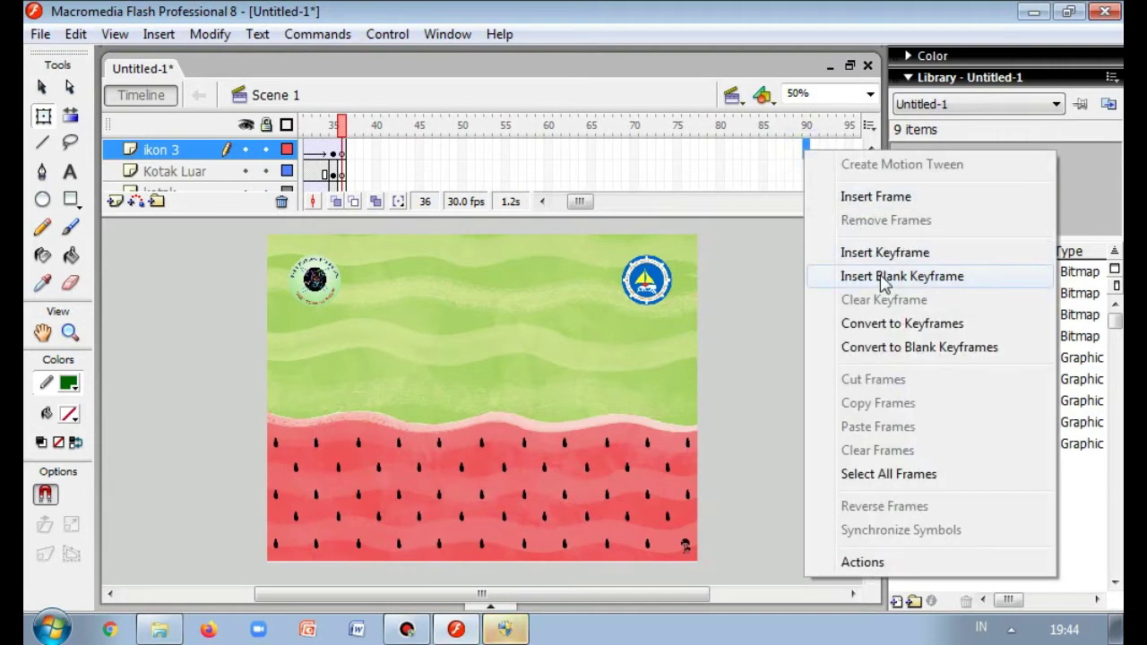
{"action": "left_click", "coordinate": [883, 196]}
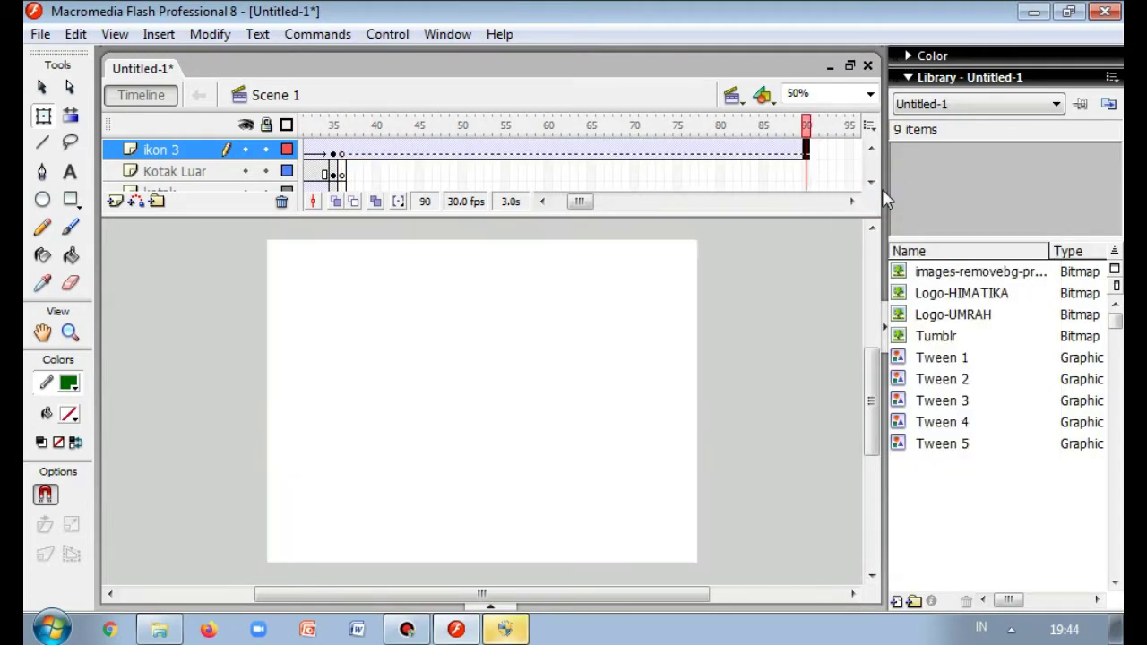
{"action": "key", "text": "ctrl+z"}
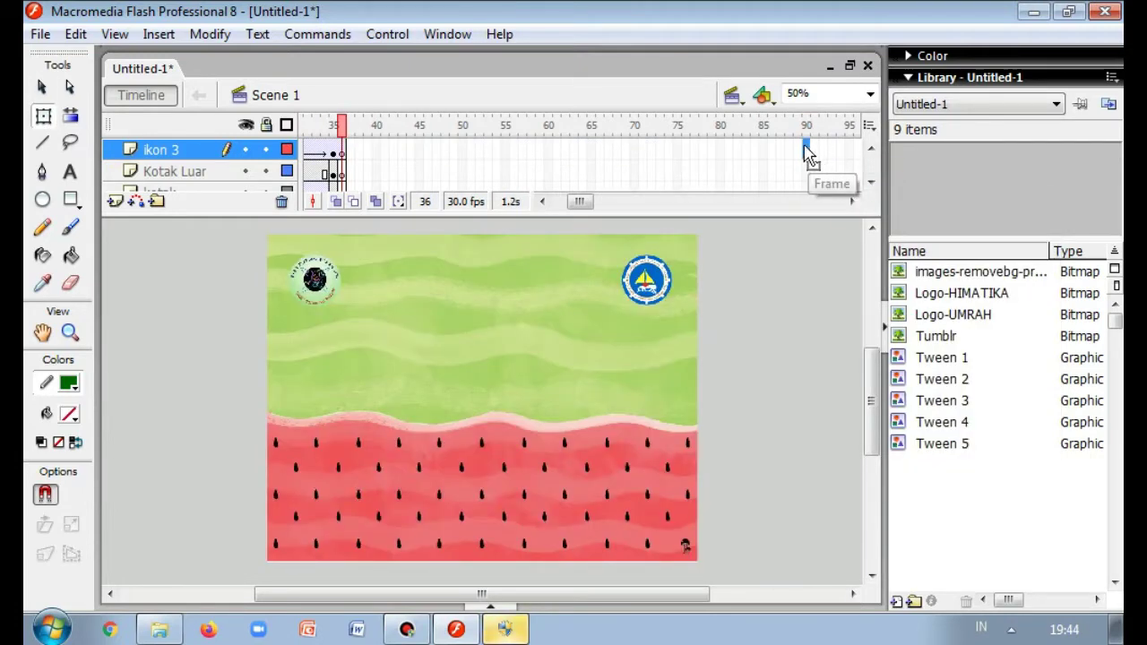
- Try inserting a regular keyframe at frame 90 on the ikon 3 layer once more, and undo the insertion
{"action": "right_click", "coordinate": [805, 151]}
{"action": "left_click", "coordinate": [847, 248]}
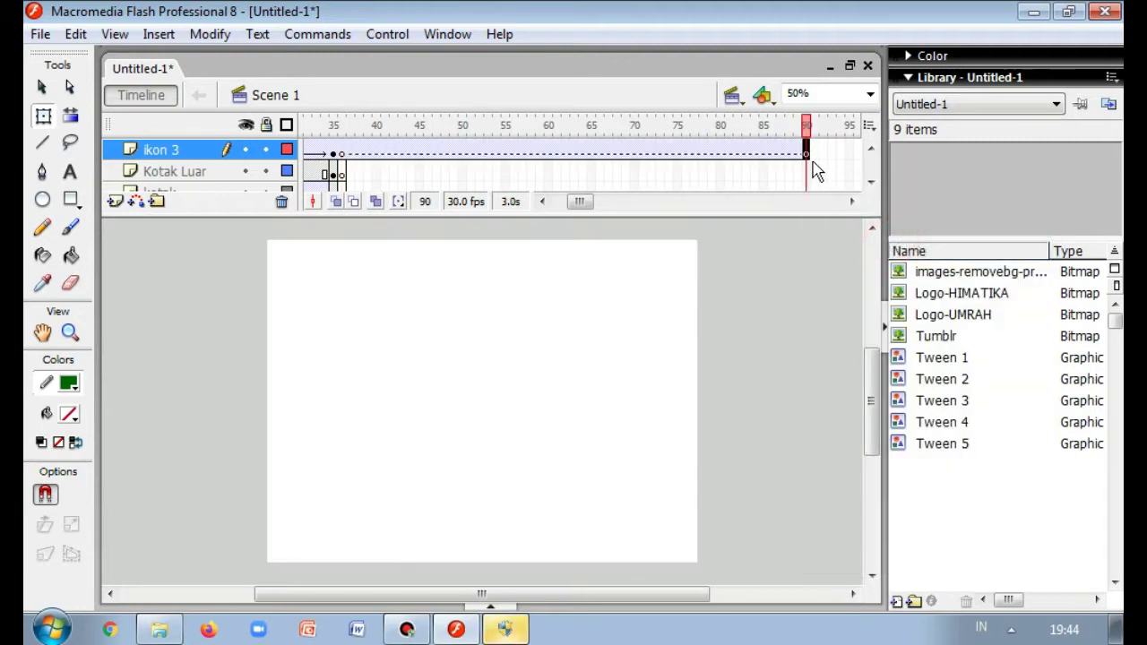
{"action": "left_click", "coordinate": [807, 172]}
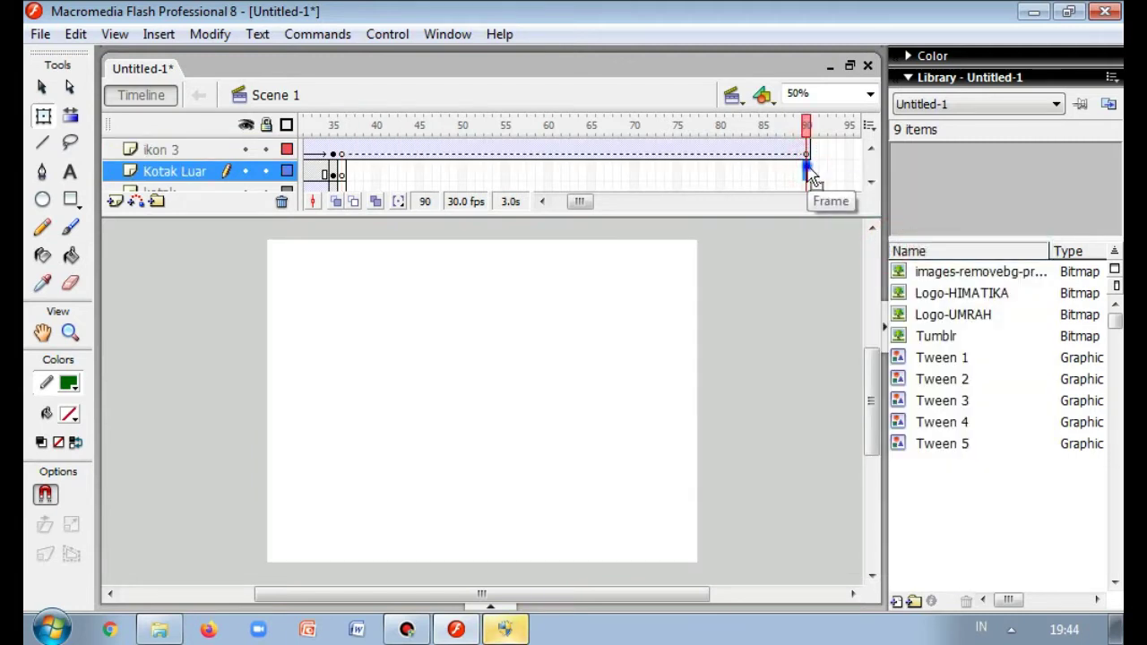
{"action": "right_click", "coordinate": [809, 174]}
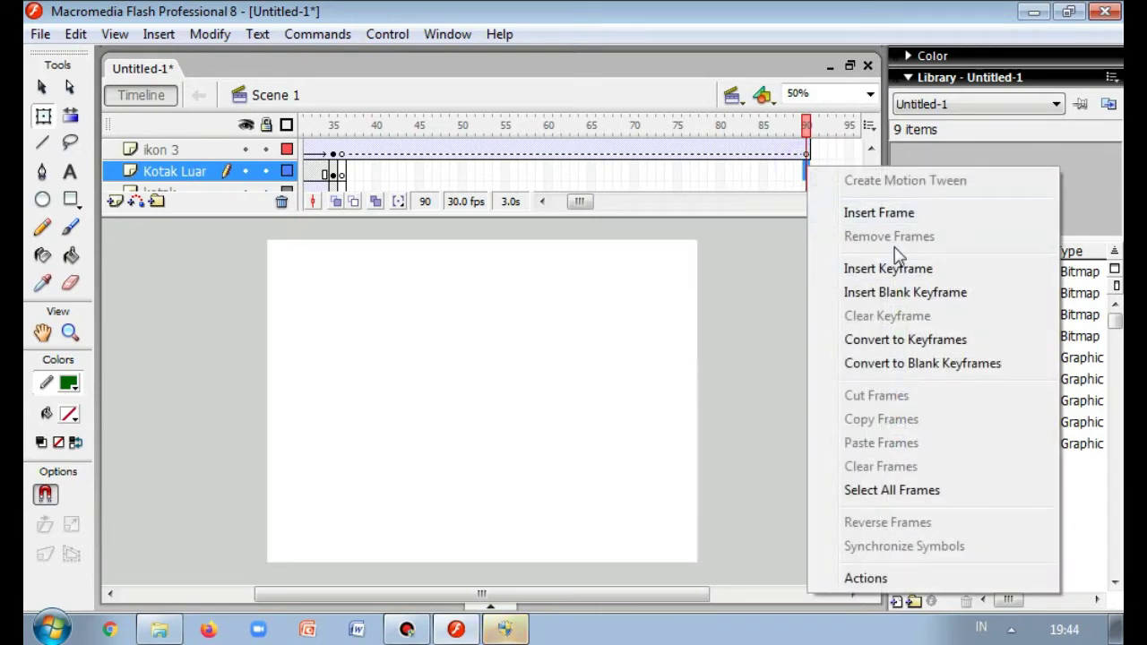
{"action": "left_click", "coordinate": [804, 153]}
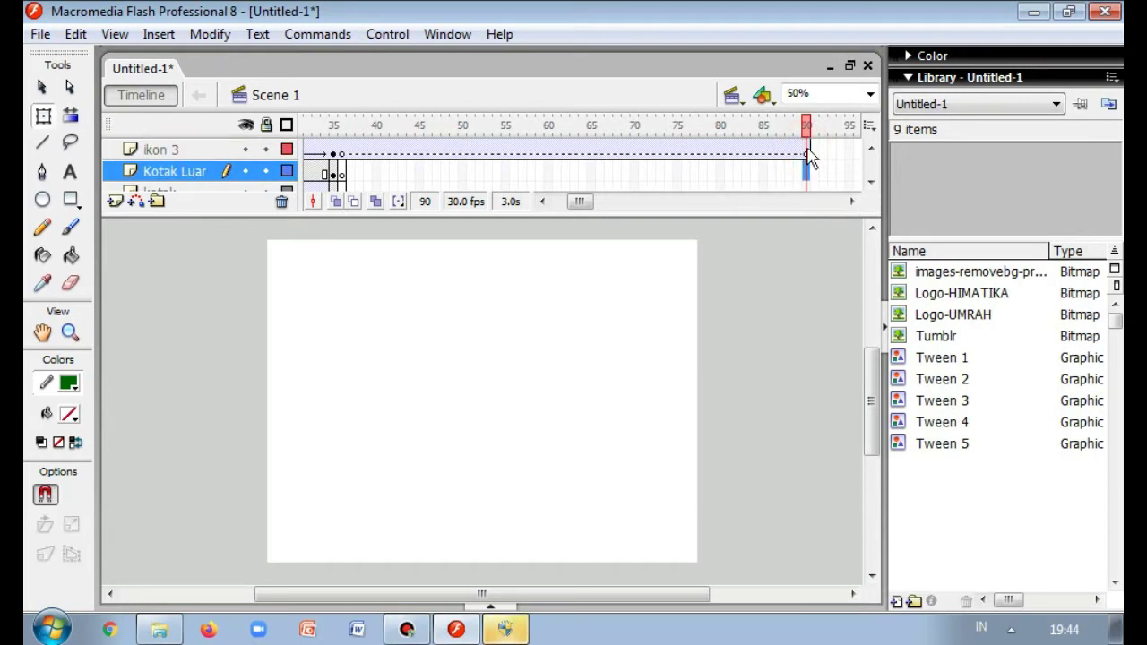
{"action": "left_click", "coordinate": [807, 154]}
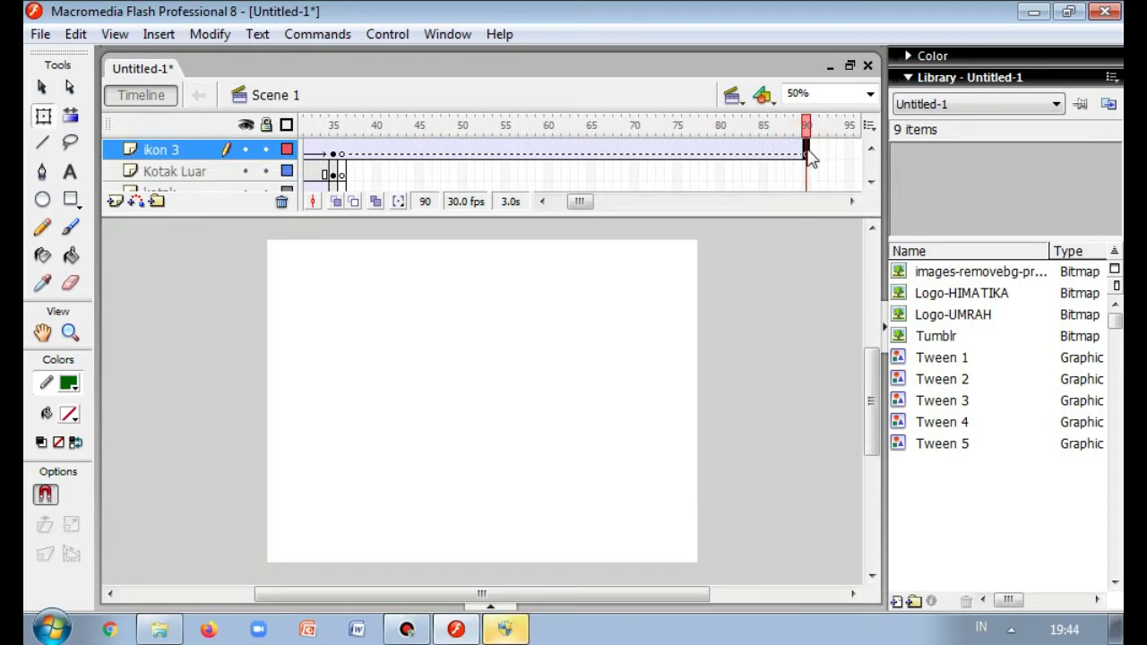
{"action": "key", "text": "ctrl+z"}
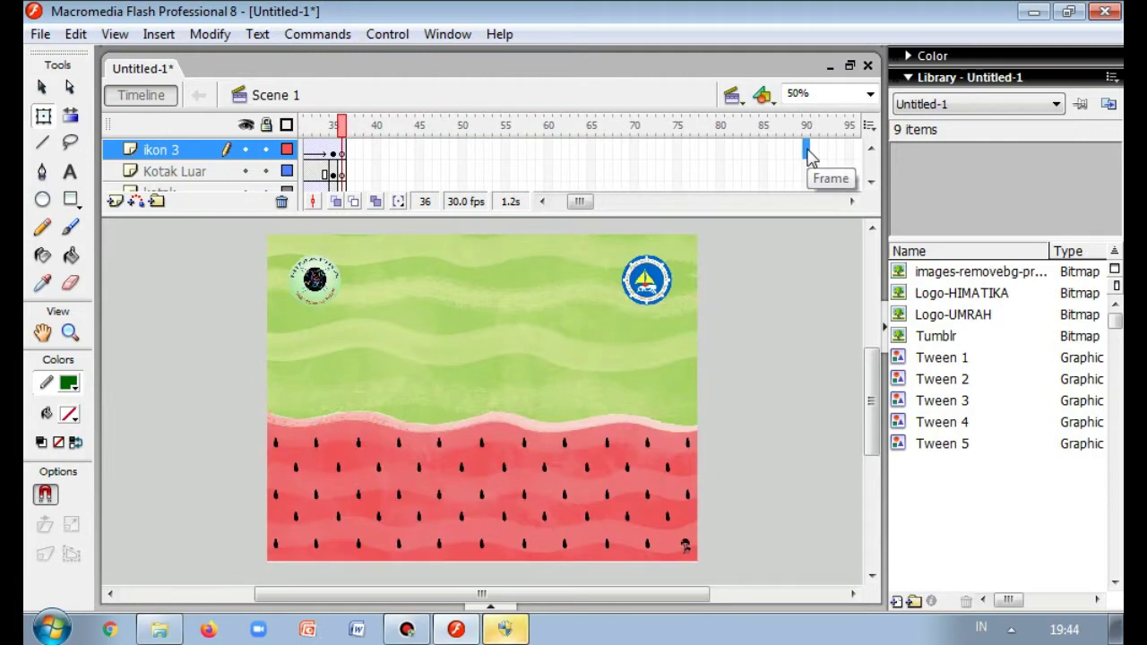
- Insert a blank keyframe at frame 90 on the ikon 3 and Kotak Luar layers
{"action": "right_click", "coordinate": [808, 154]}
{"action": "left_click", "coordinate": [891, 276]}
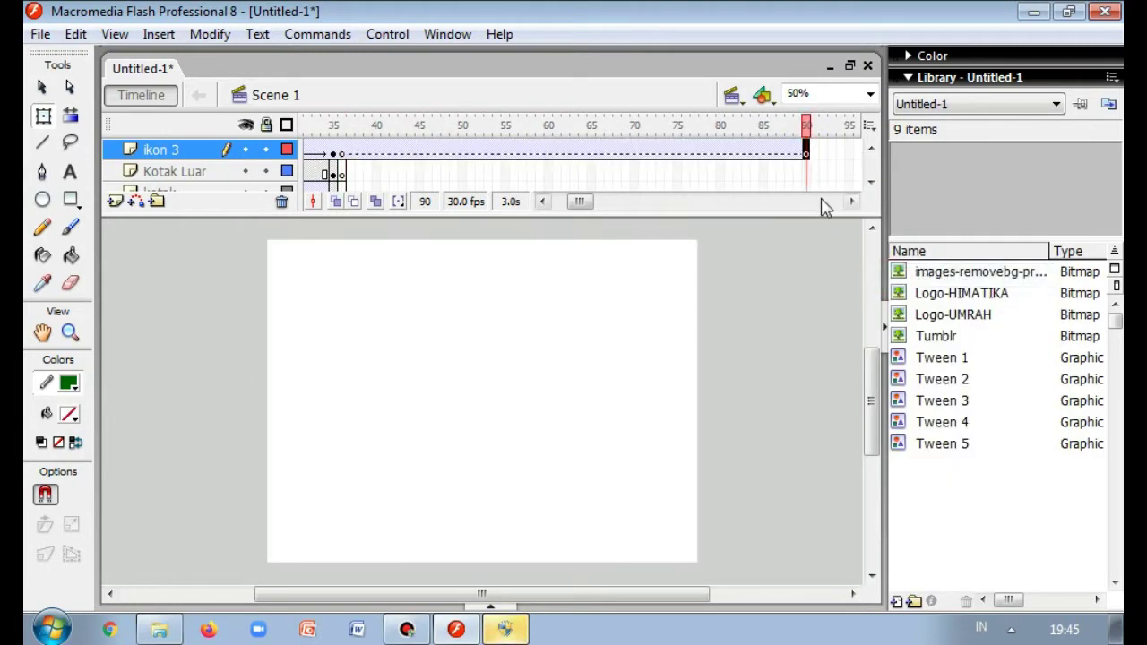
{"action": "left_click", "coordinate": [809, 175]}
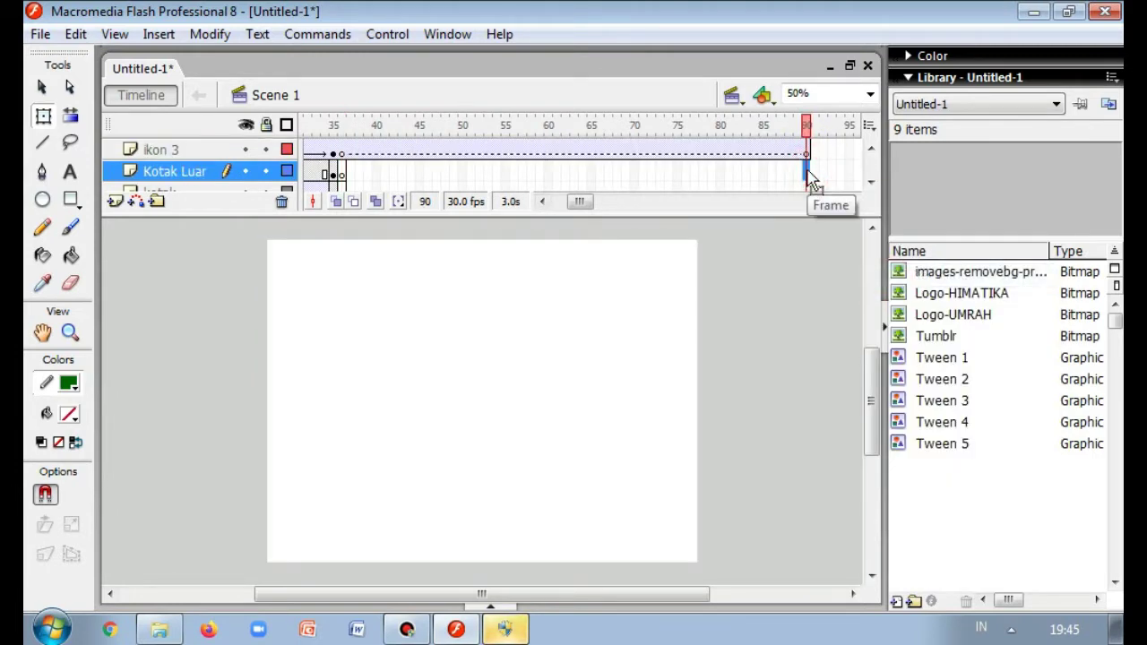
{"action": "right_click", "coordinate": [809, 174]}
{"action": "left_click", "coordinate": [883, 295]}
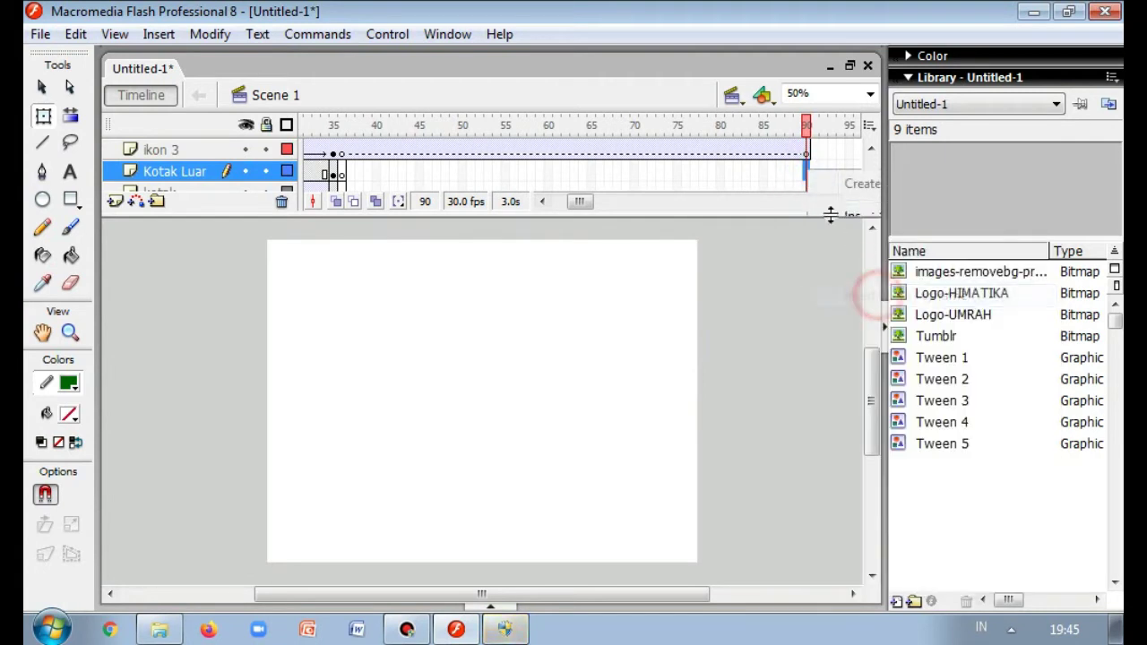
- Insert a blank keyframe at frame 90 on the kotak and Loading layers
{"action": "left_click", "coordinate": [870, 182]}
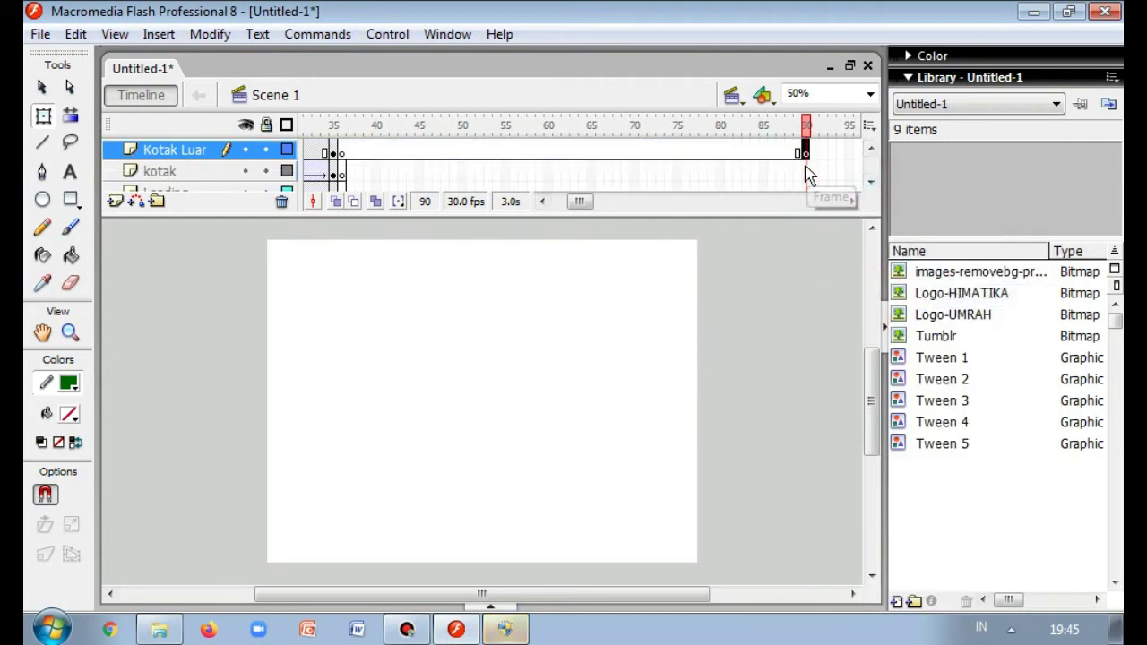
{"action": "left_click", "coordinate": [809, 174]}
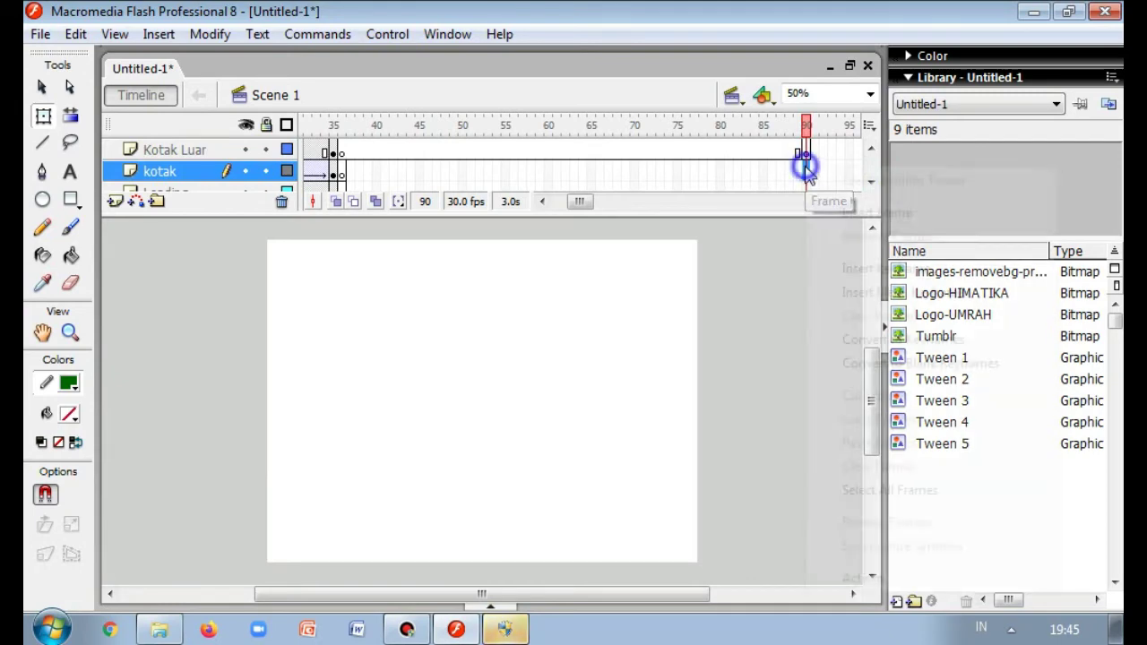
{"action": "right_click", "coordinate": [808, 172]}
{"action": "left_click", "coordinate": [896, 292]}
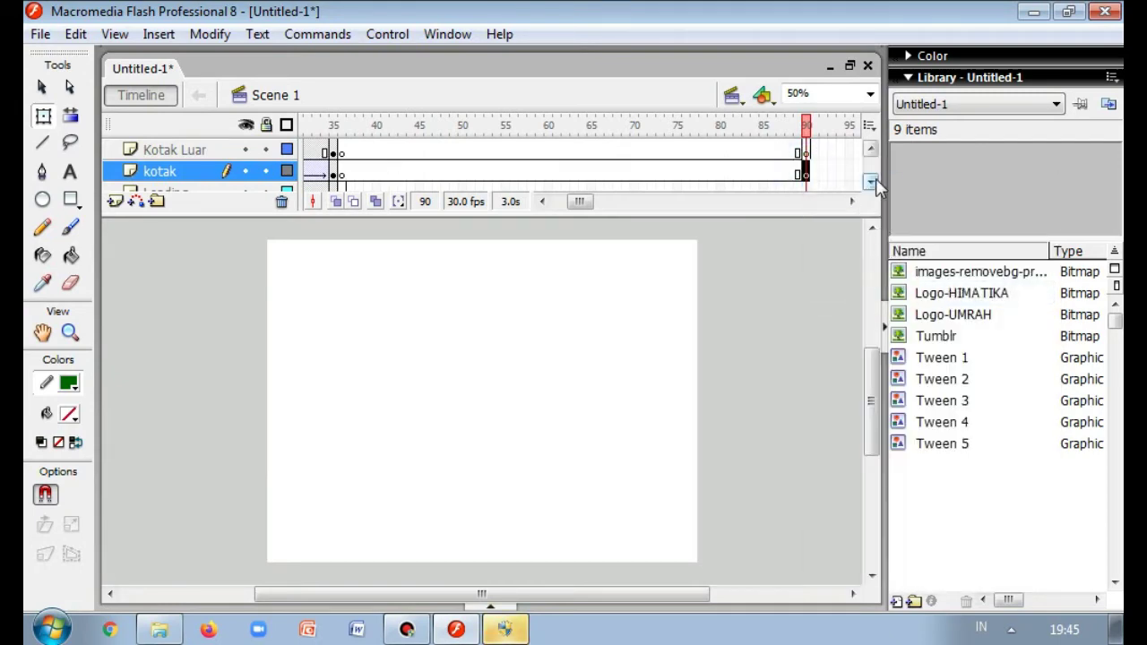
{"action": "left_click", "coordinate": [871, 182]}
{"action": "left_click", "coordinate": [807, 174]}
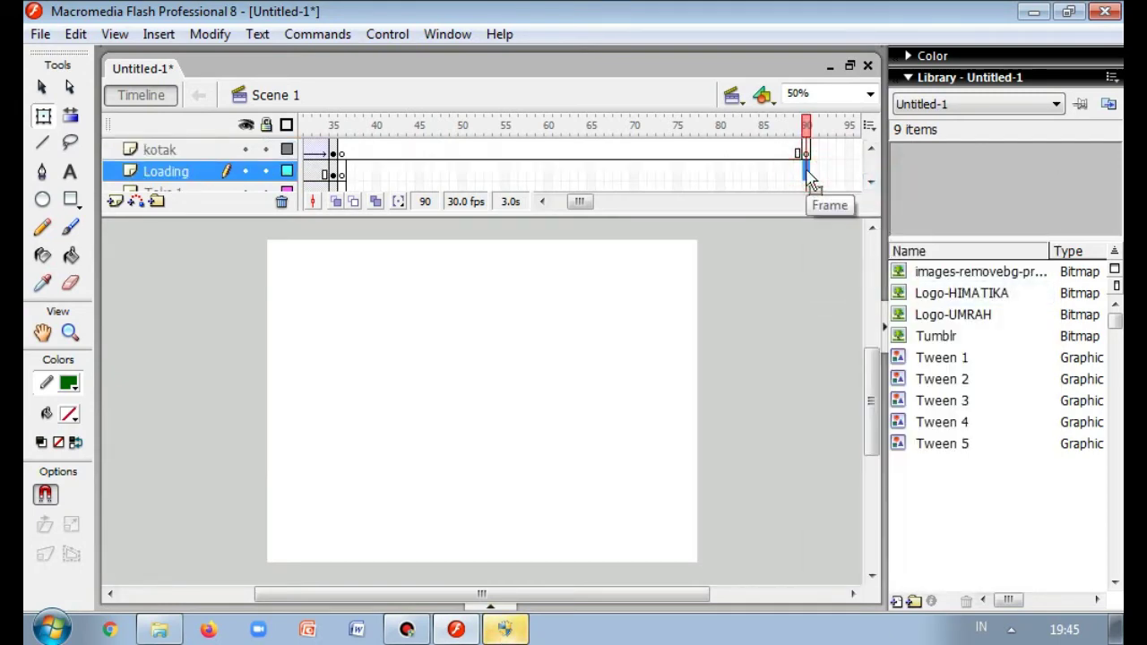
{"action": "right_click", "coordinate": [807, 174]}
{"action": "left_click", "coordinate": [856, 296]}
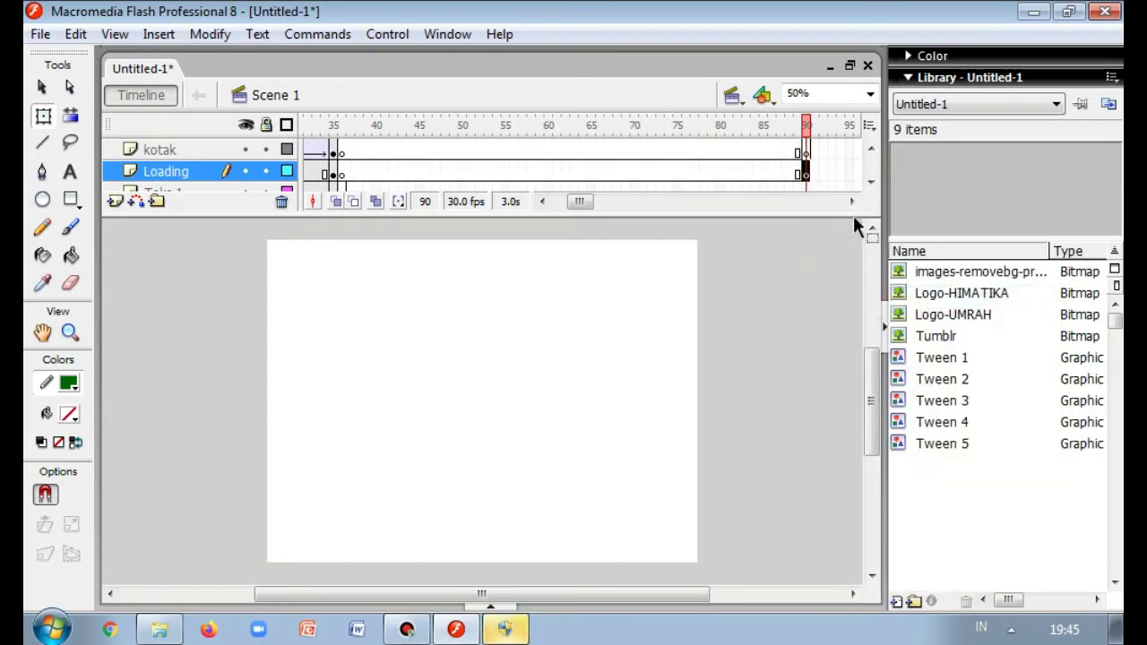
- Insert a blank keyframe at frame 90 on the Teks 1 layer
{"action": "left_click", "coordinate": [871, 182]}
{"action": "left_click", "coordinate": [806, 174]}
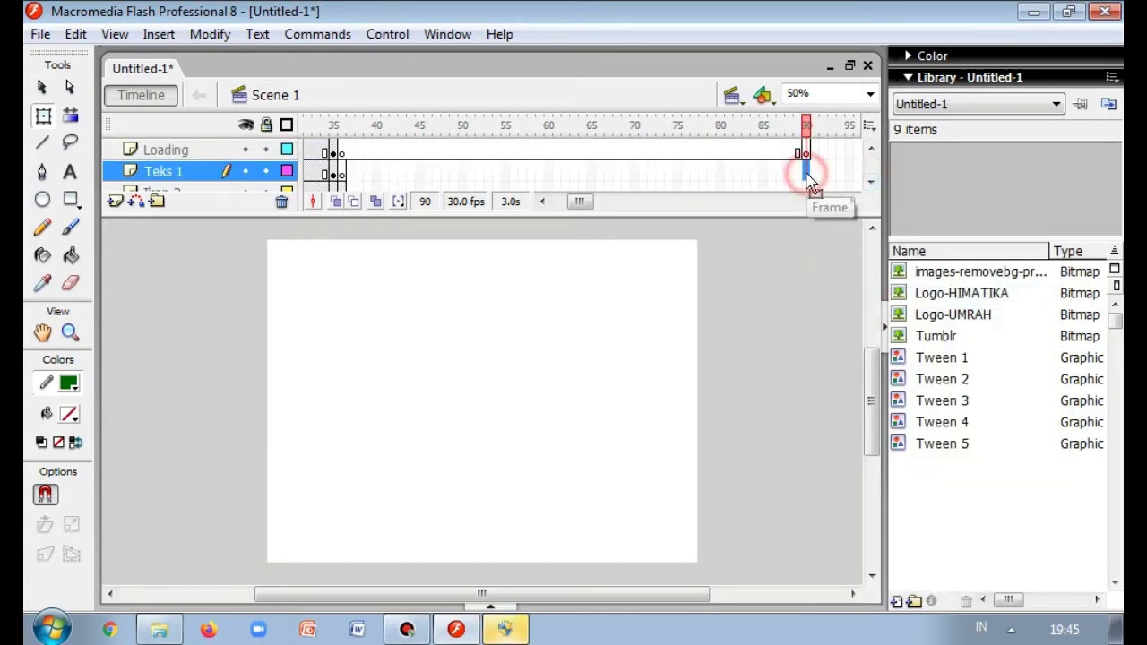
{"action": "right_click", "coordinate": [806, 174]}
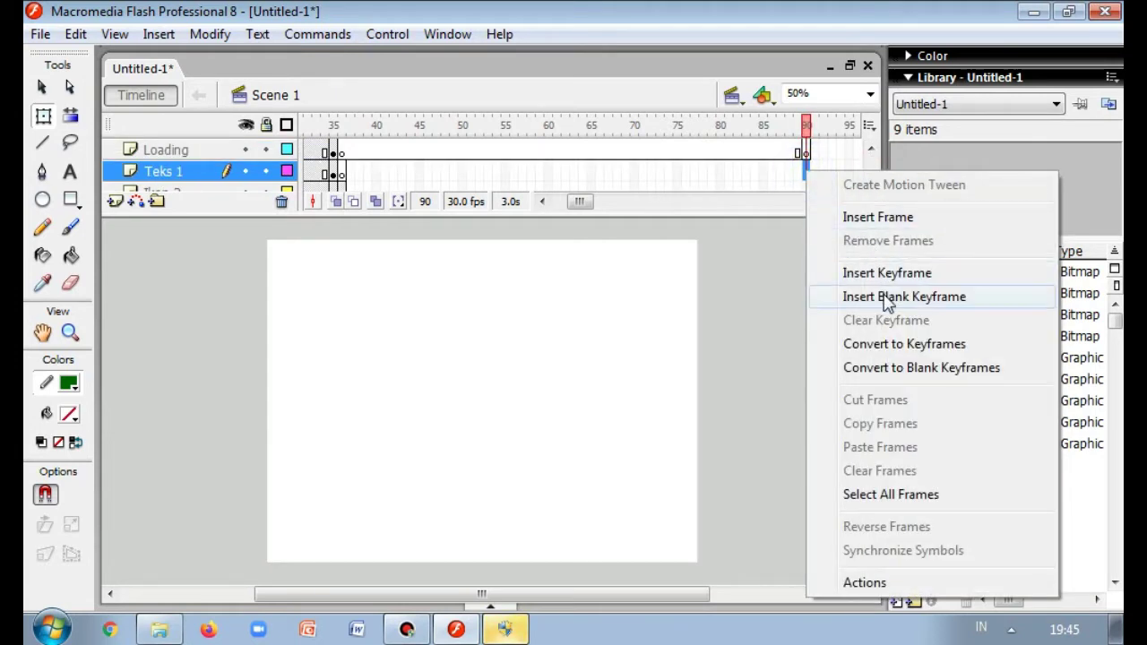
{"action": "left_click", "coordinate": [887, 296]}
- Insert a regular keyframe at frame 90 on the Ikon 2 layer
{"action": "left_click", "coordinate": [870, 183]}
{"action": "left_click", "coordinate": [870, 182]}
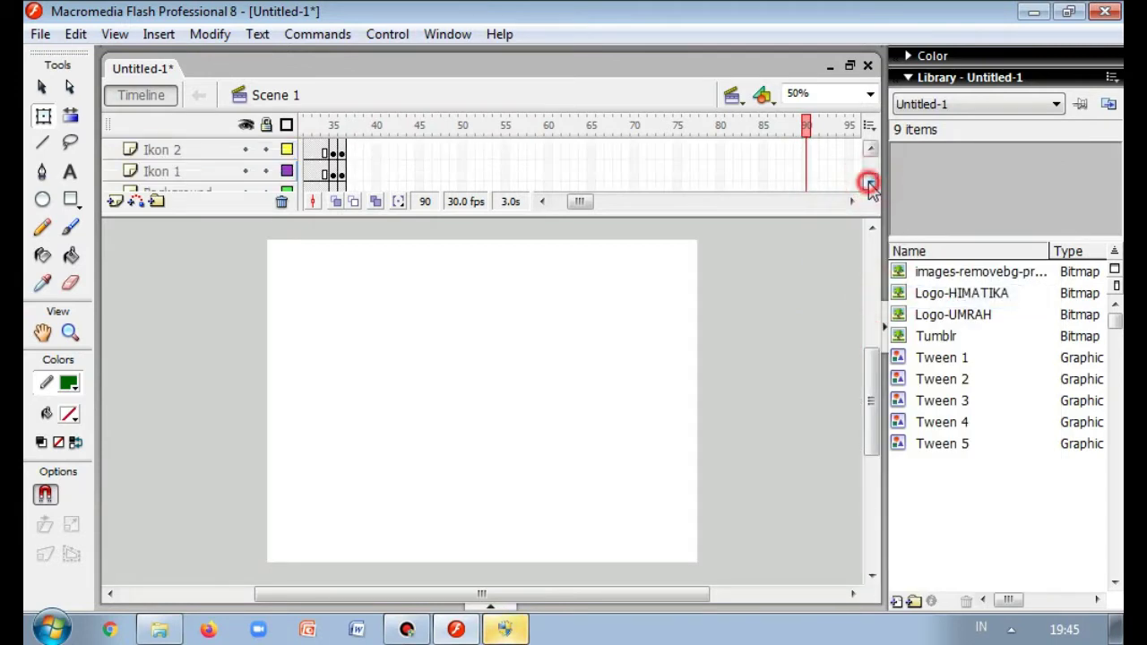
{"action": "left_click", "coordinate": [805, 149]}
{"action": "right_click", "coordinate": [806, 149]}
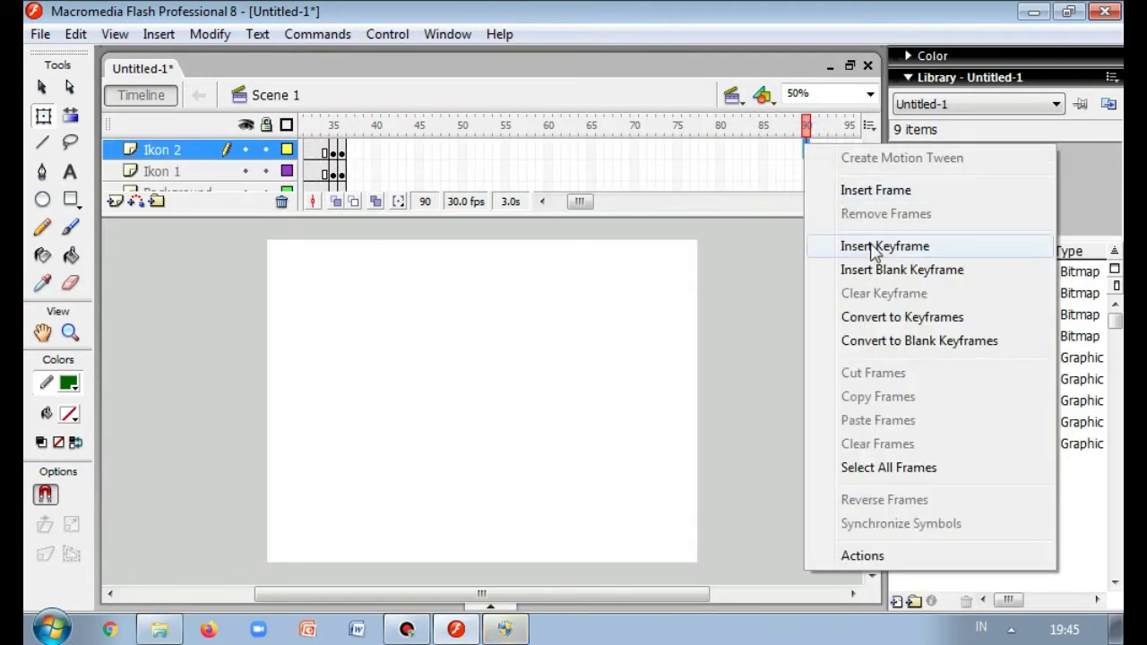
{"action": "left_click", "coordinate": [874, 248]}
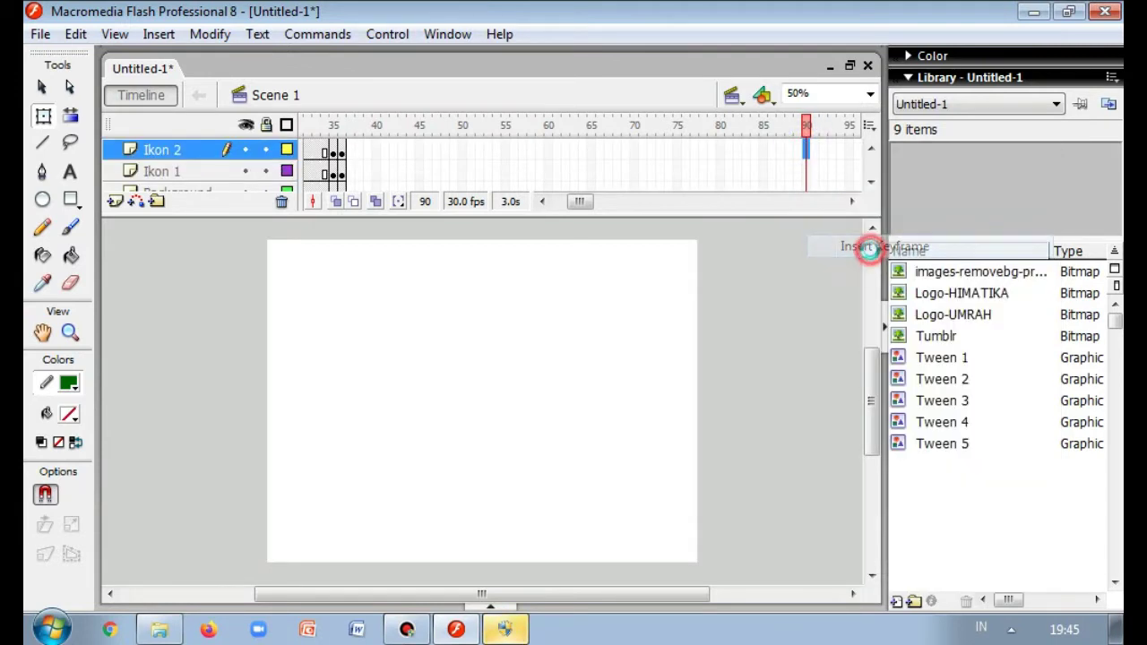
- Try inserting a regular keyframe at frame 89 on the Ikon 1 layer
{"action": "left_click", "coordinate": [797, 170]}
{"action": "right_click", "coordinate": [799, 172]}
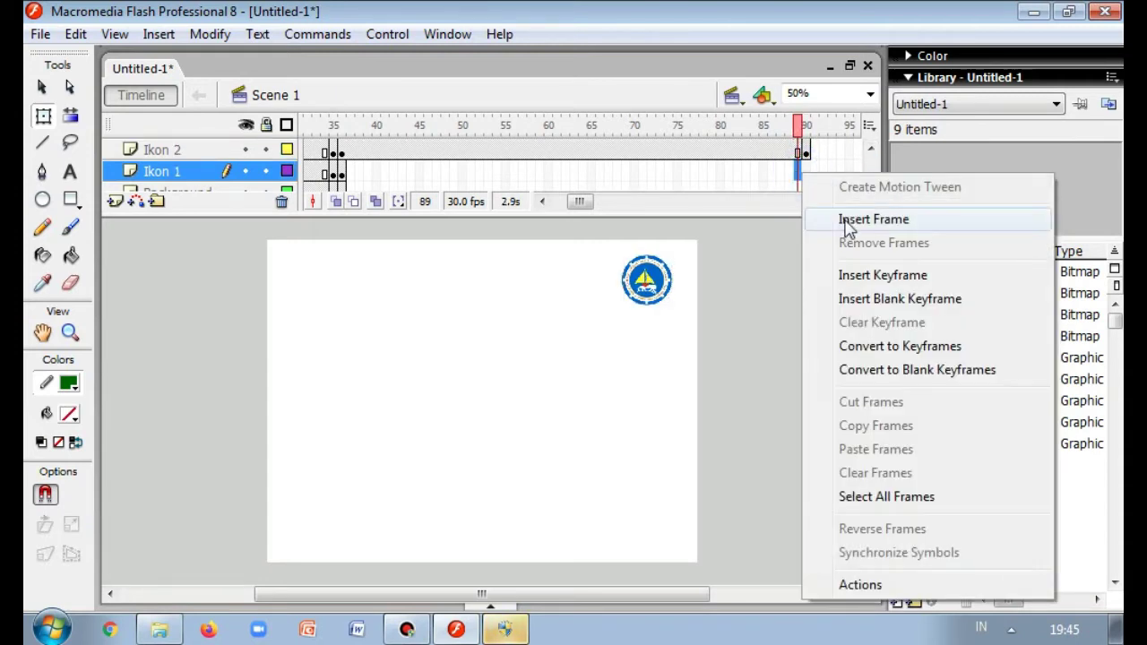
{"action": "left_click", "coordinate": [852, 275]}
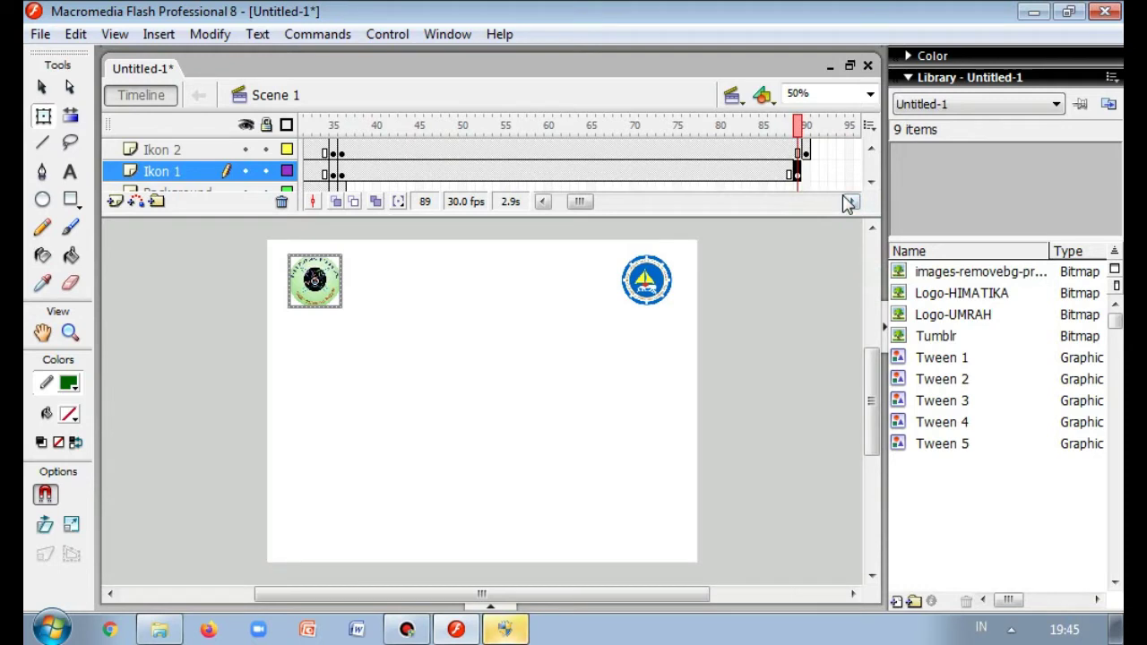
- Insert a regular keyframe at frame 90 on the Ikon 1 and Background layers
{"action": "left_click", "coordinate": [805, 172]}
{"action": "right_click", "coordinate": [809, 172]}
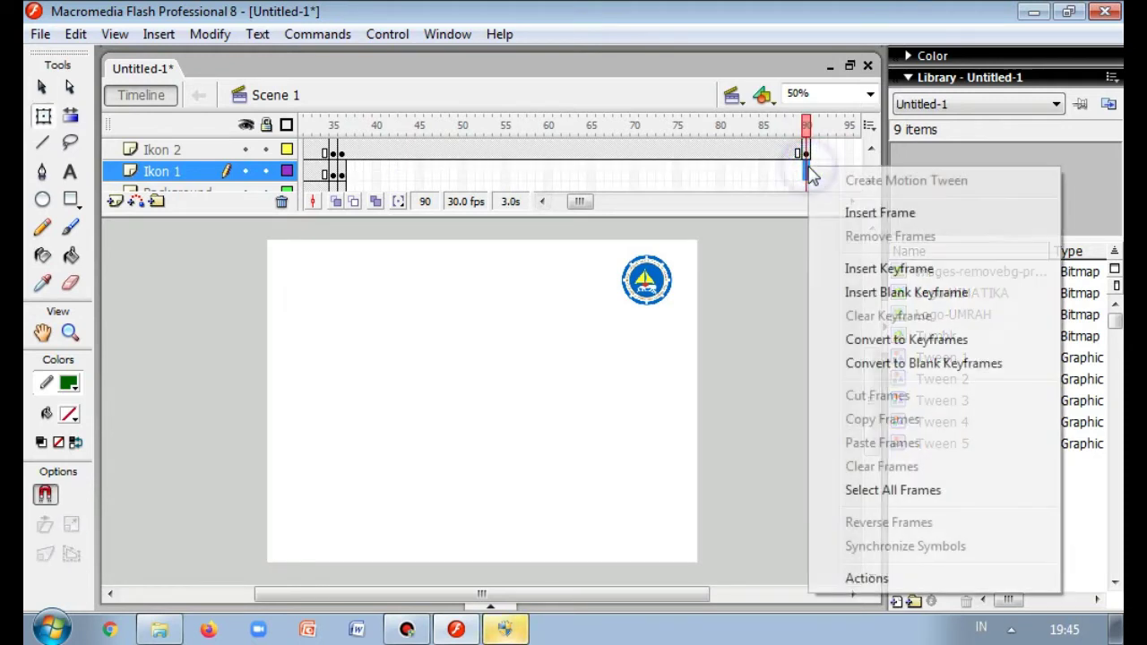
{"action": "left_click", "coordinate": [870, 267]}
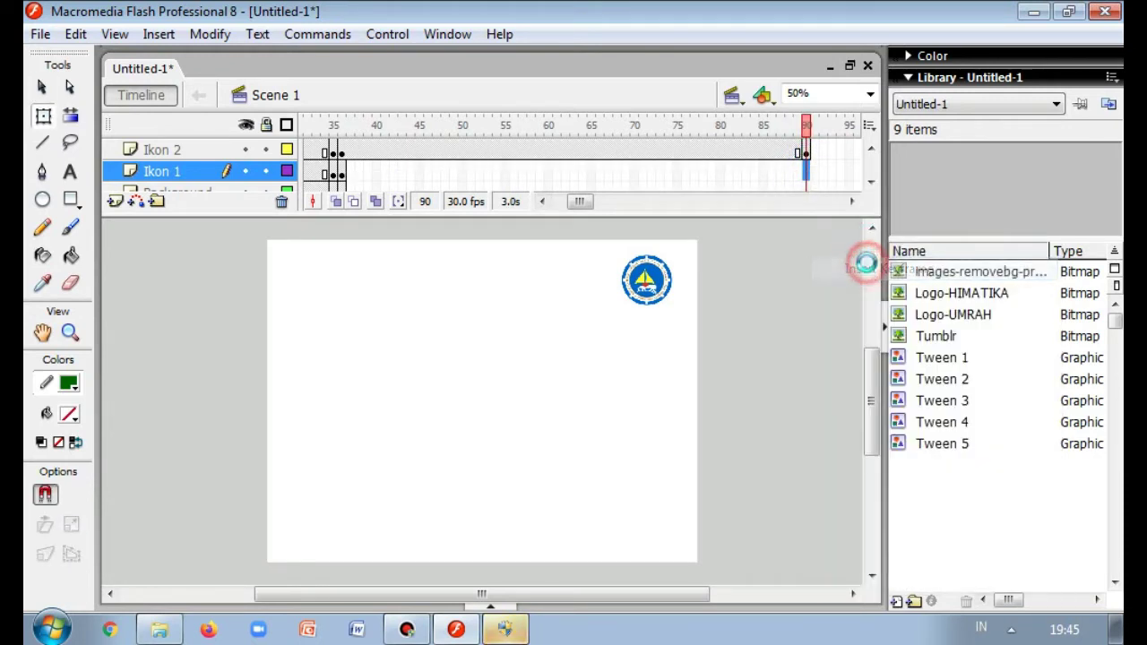
{"action": "left_click", "coordinate": [870, 182]}
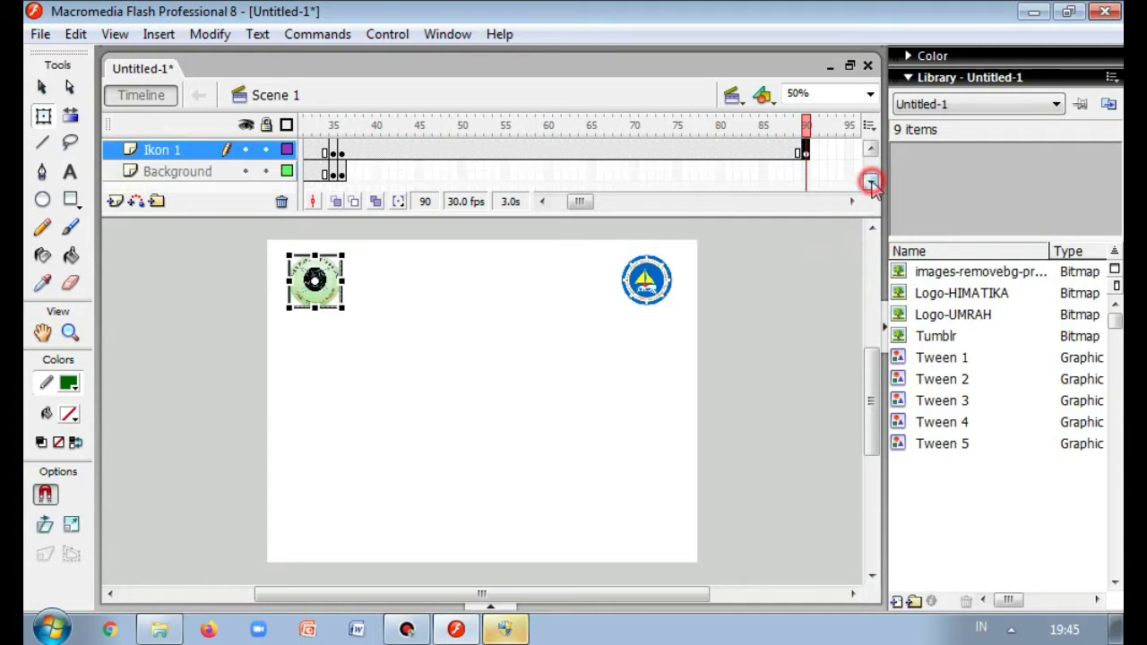
{"action": "left_click", "coordinate": [806, 172]}
{"action": "right_click", "coordinate": [806, 172]}
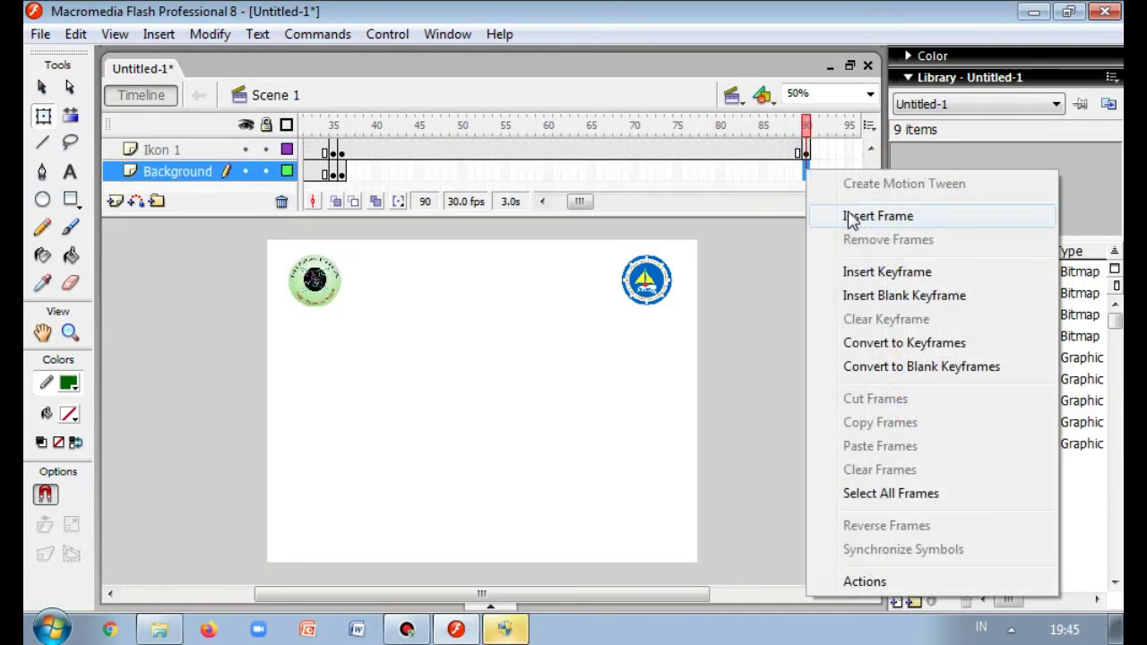
{"action": "left_click", "coordinate": [864, 273]}
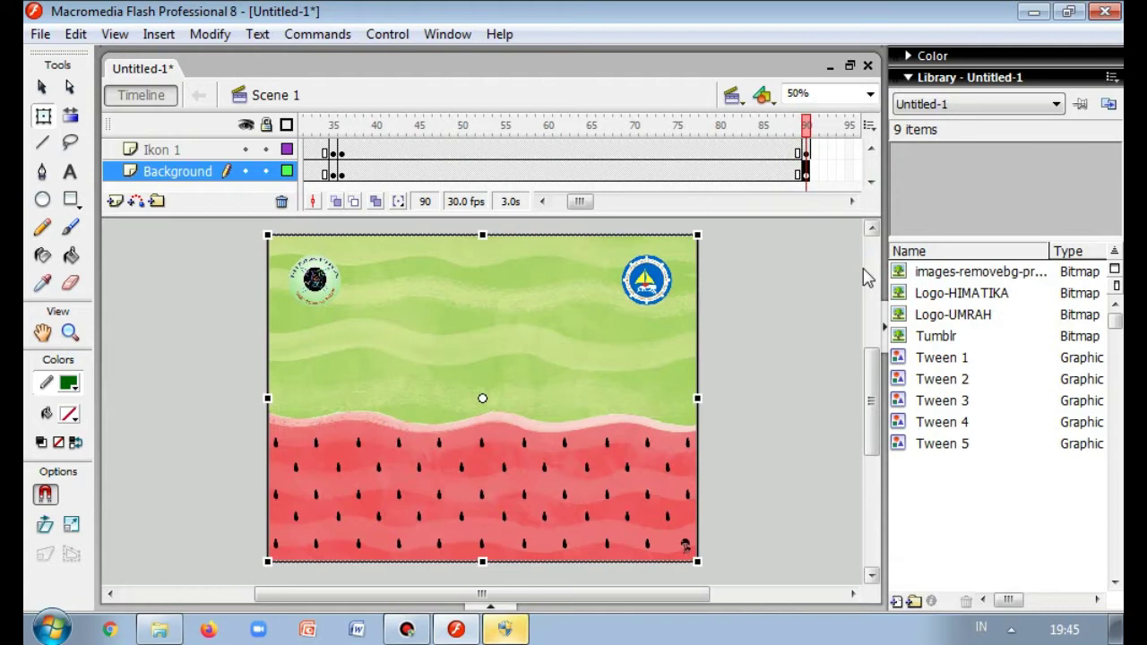
- Add the text "Selamat Datang di Media Pembelajaran Interaktif" to the stage at frame 36 of the Teks 1 layer
{"action": "left_click", "coordinate": [871, 148]}
{"action": "left_click", "coordinate": [870, 148]}
{"action": "left_click", "coordinate": [870, 148]}
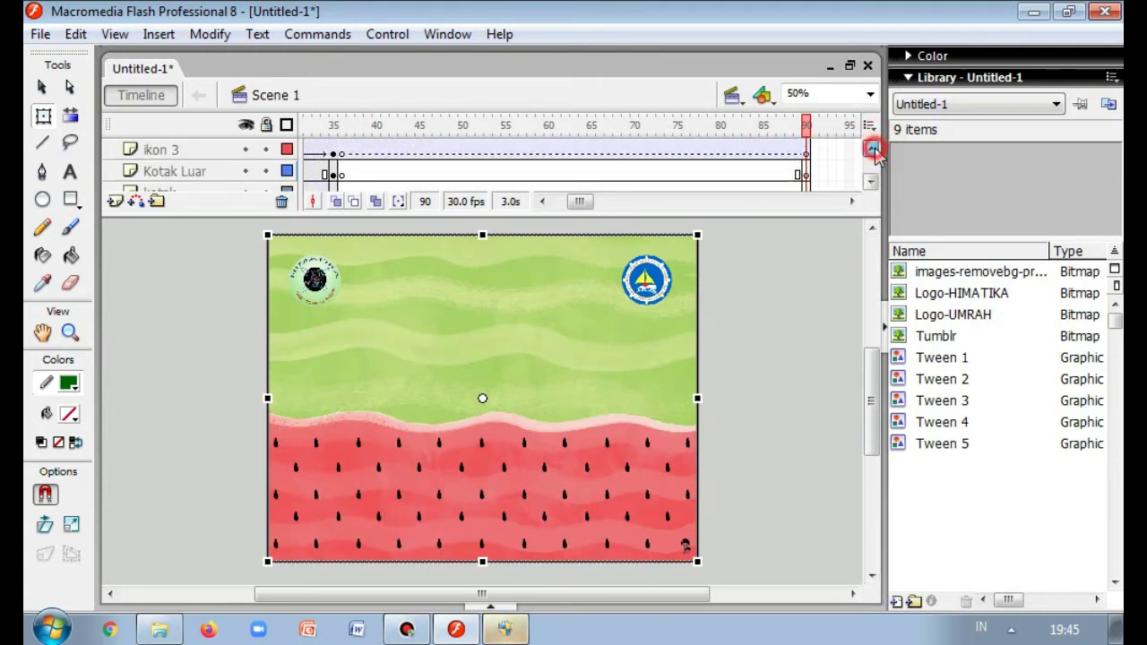
{"action": "left_click", "coordinate": [870, 182]}
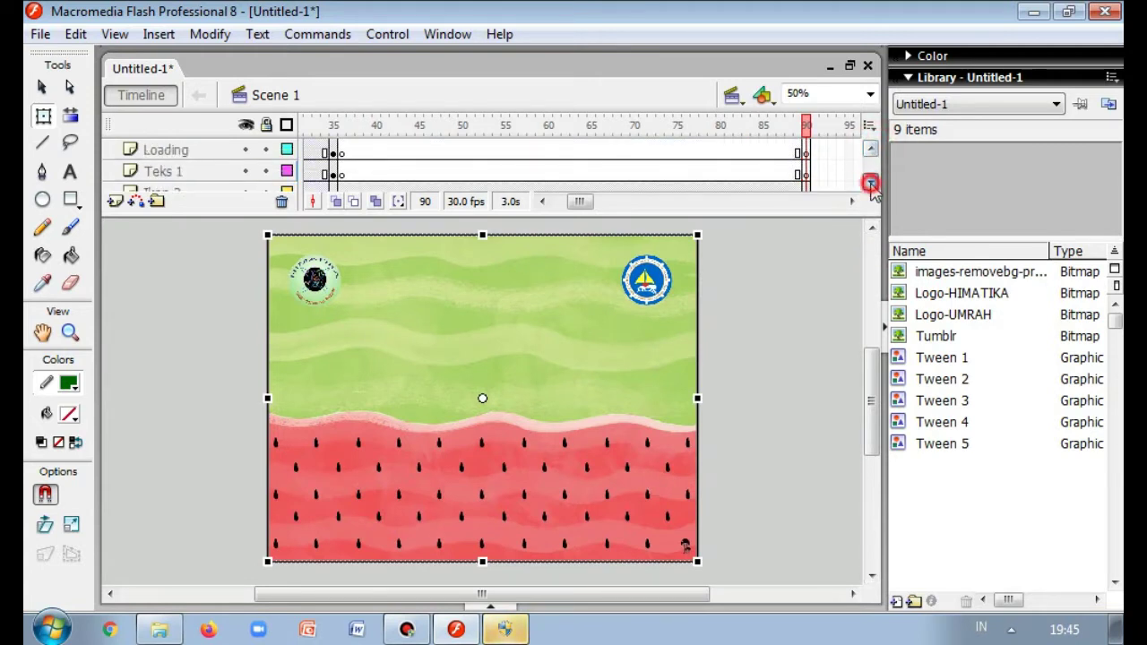
{"action": "left_click", "coordinate": [870, 182]}
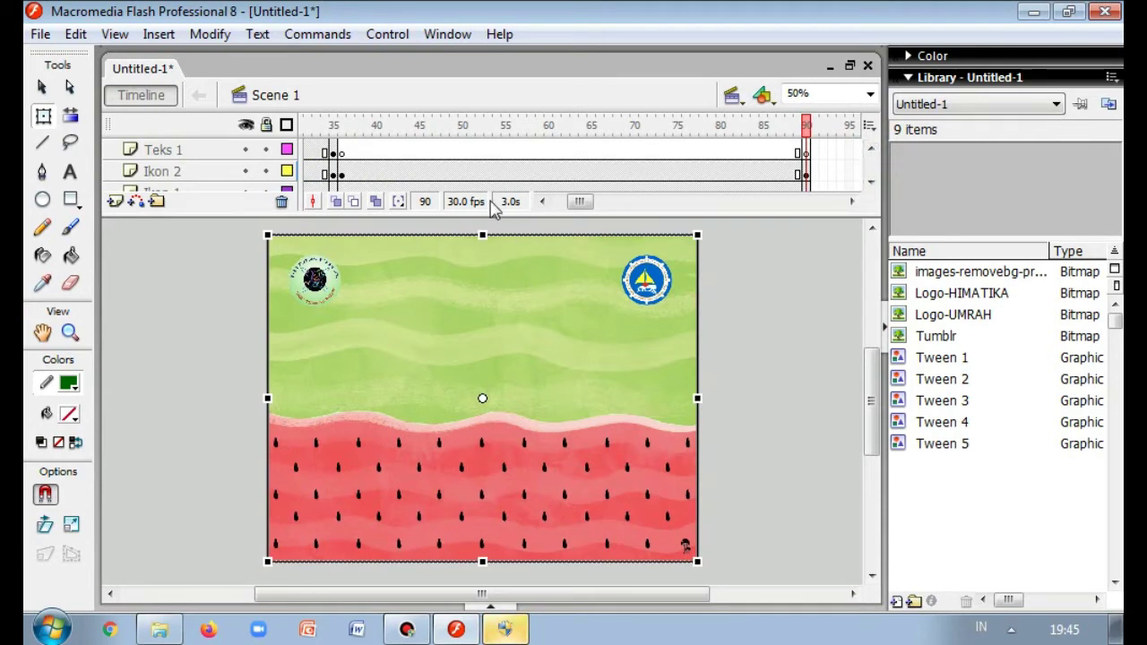
{"action": "left_click", "coordinate": [870, 148]}
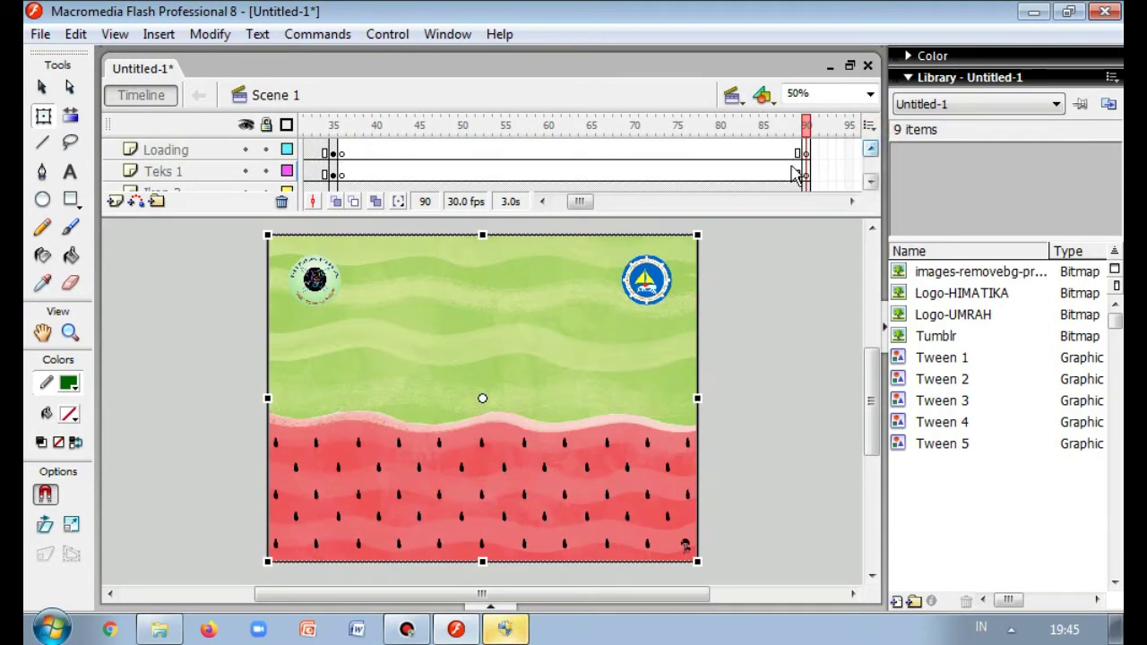
{"action": "left_click", "coordinate": [342, 173]}
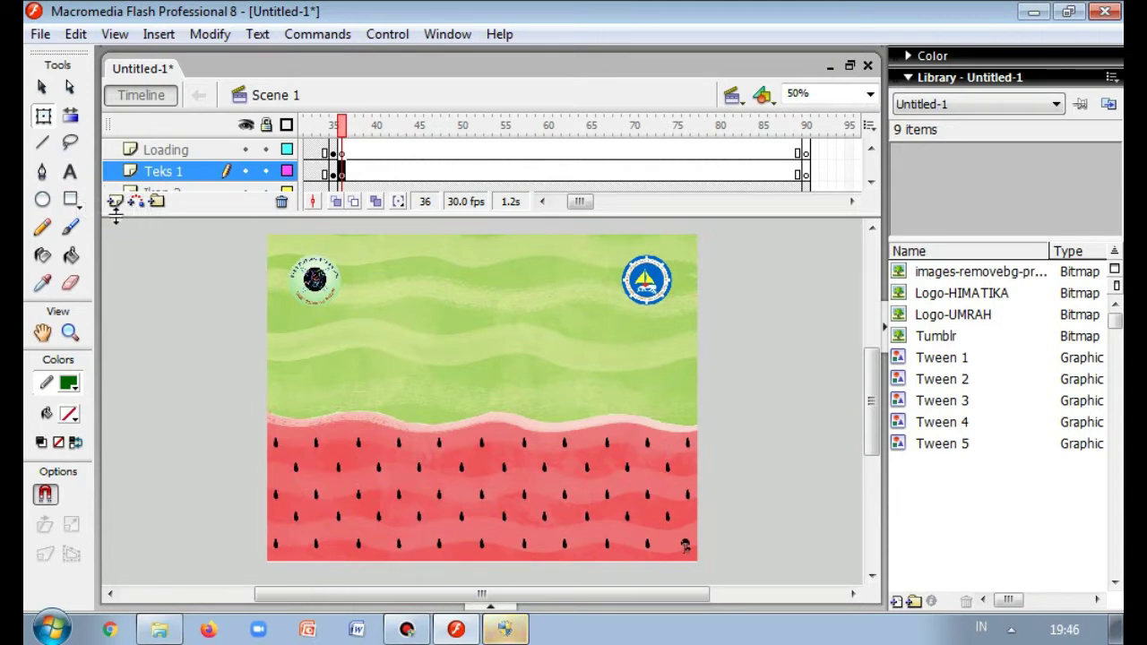
{"action": "left_click", "coordinate": [72, 173]}
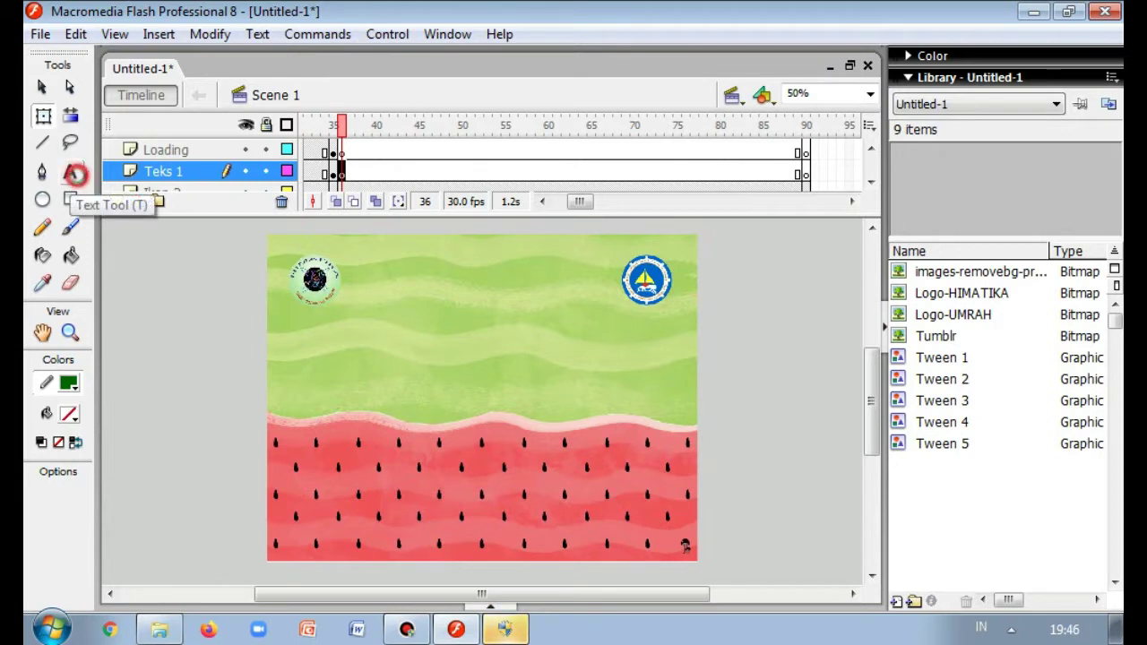
{"action": "left_click", "coordinate": [411, 299]}
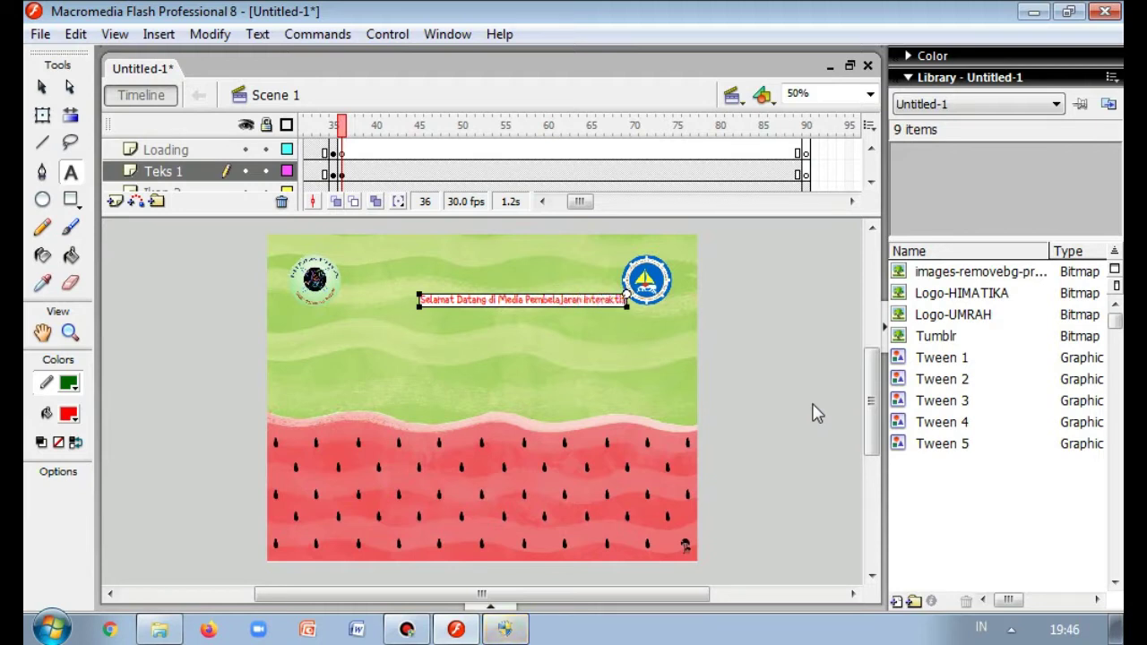
- Move the welcome text into the space between the two logos and set its font size to 34
{"action": "left_click", "coordinate": [42, 87]}
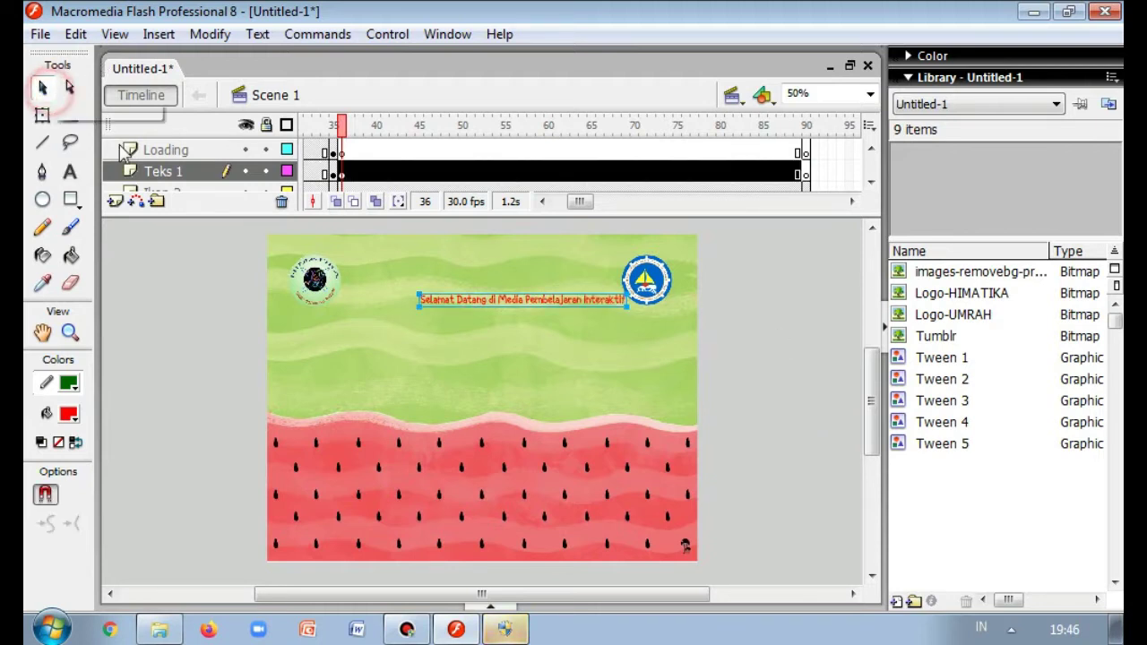
{"action": "mouse_move", "coordinate": [475, 307]}
{"action": "left_mouse_down"}
{"action": "mouse_move", "coordinate": [415, 307]}
{"action": "mouse_move", "coordinate": [486, 309]}
{"action": "left_mouse_up"}
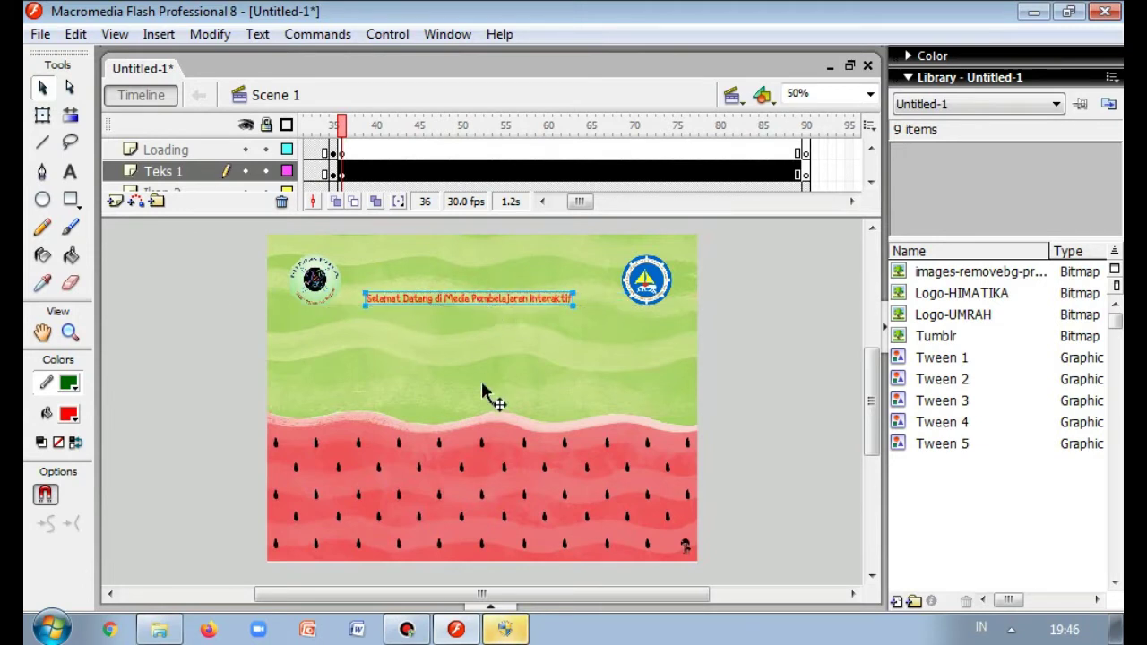
{"action": "key", "text": "F9"}
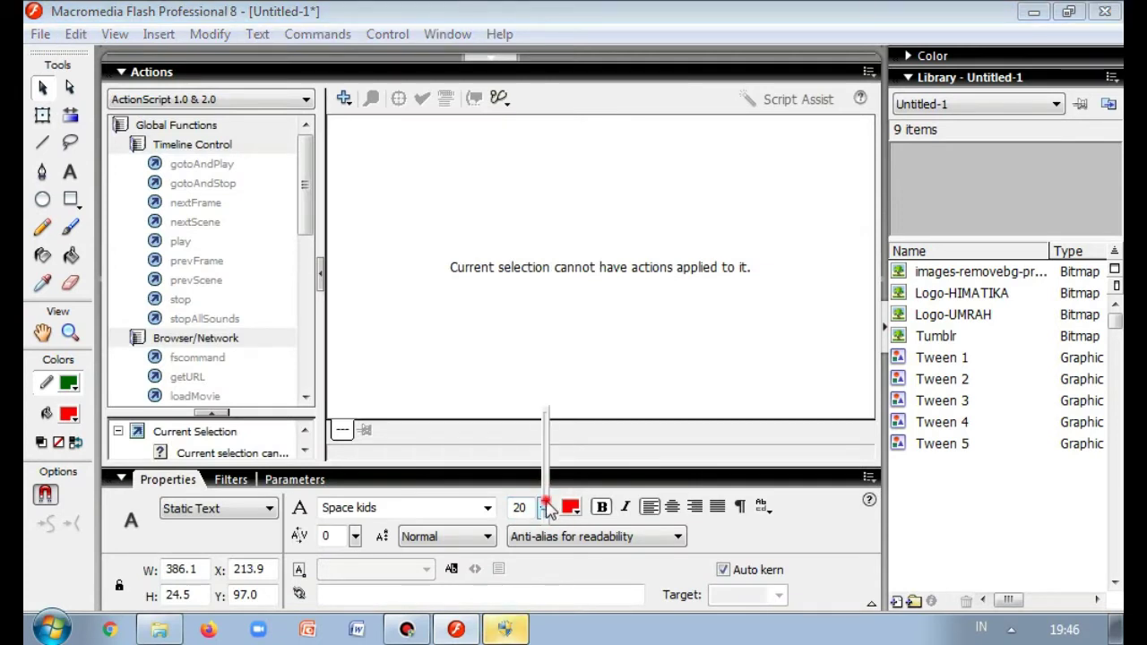
{"action": "left_click_drag", "start_coordinate": [547, 507], "coordinate": [551, 488]}
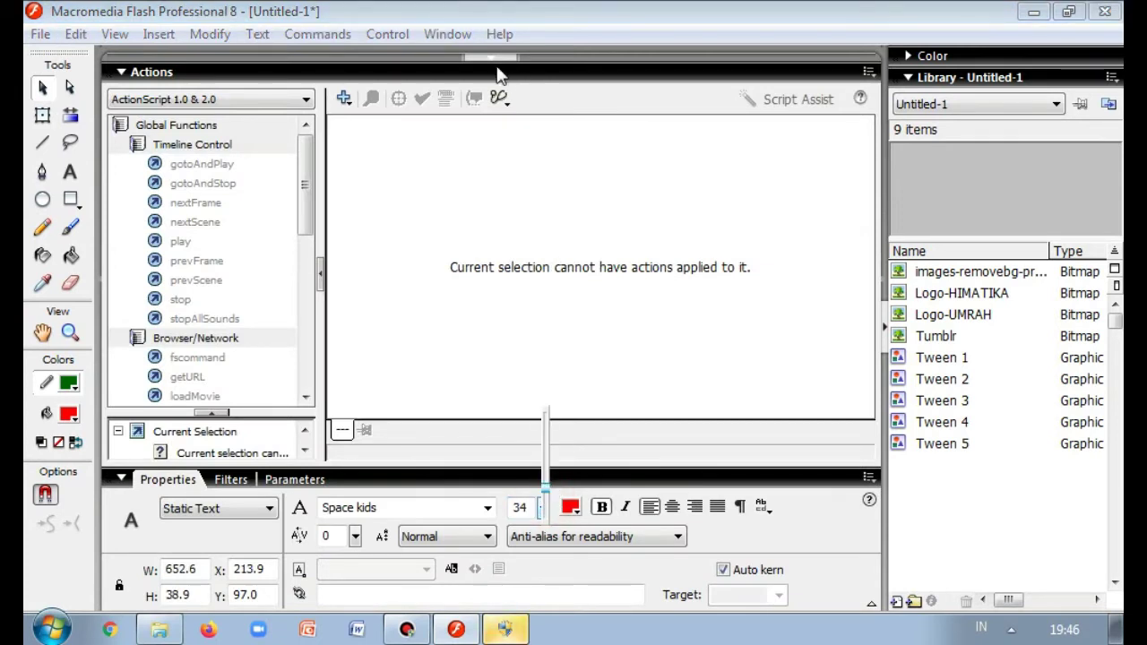
{"action": "left_click", "coordinate": [497, 58]}
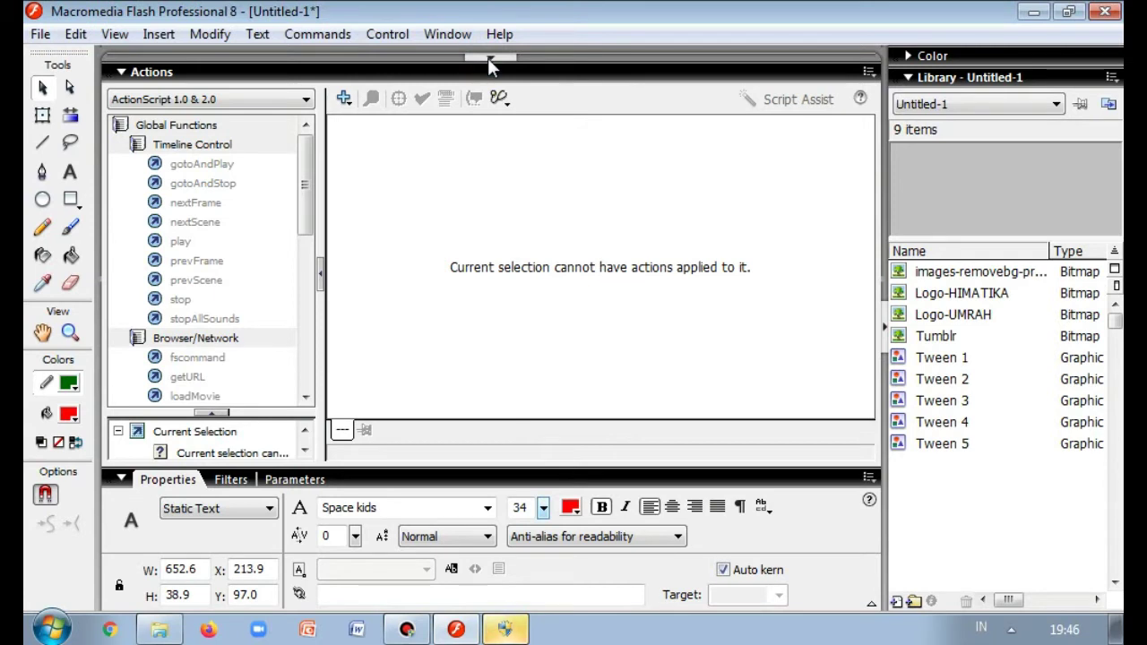
{"action": "left_click", "coordinate": [491, 59]}
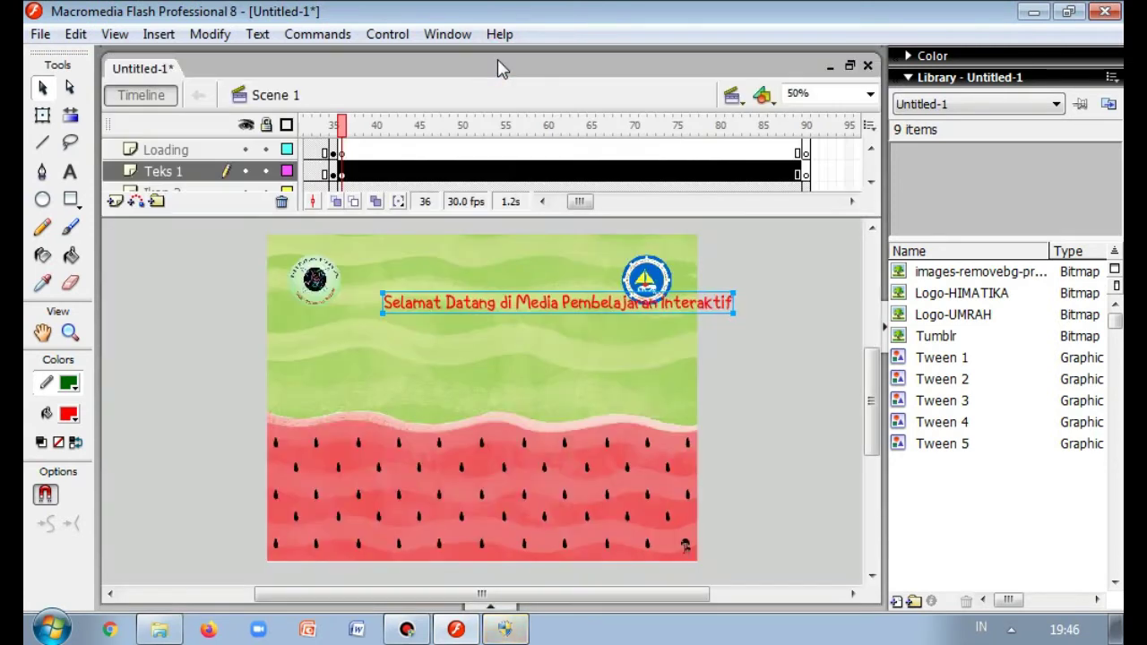
- Reposition the enlarged welcome text just below the two logos, roughly centred on the stage
{"action": "left_click", "coordinate": [509, 319]}
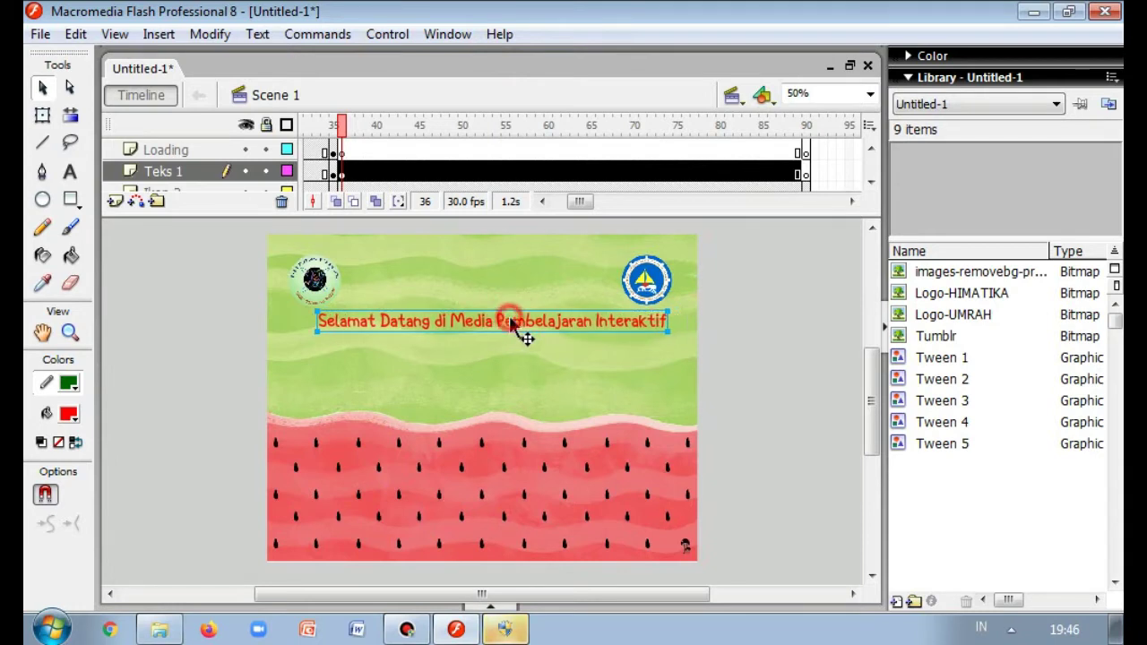
{"action": "left_click_drag", "start_coordinate": [510, 321], "coordinate": [515, 326]}
{"action": "left_click", "coordinate": [515, 328]}
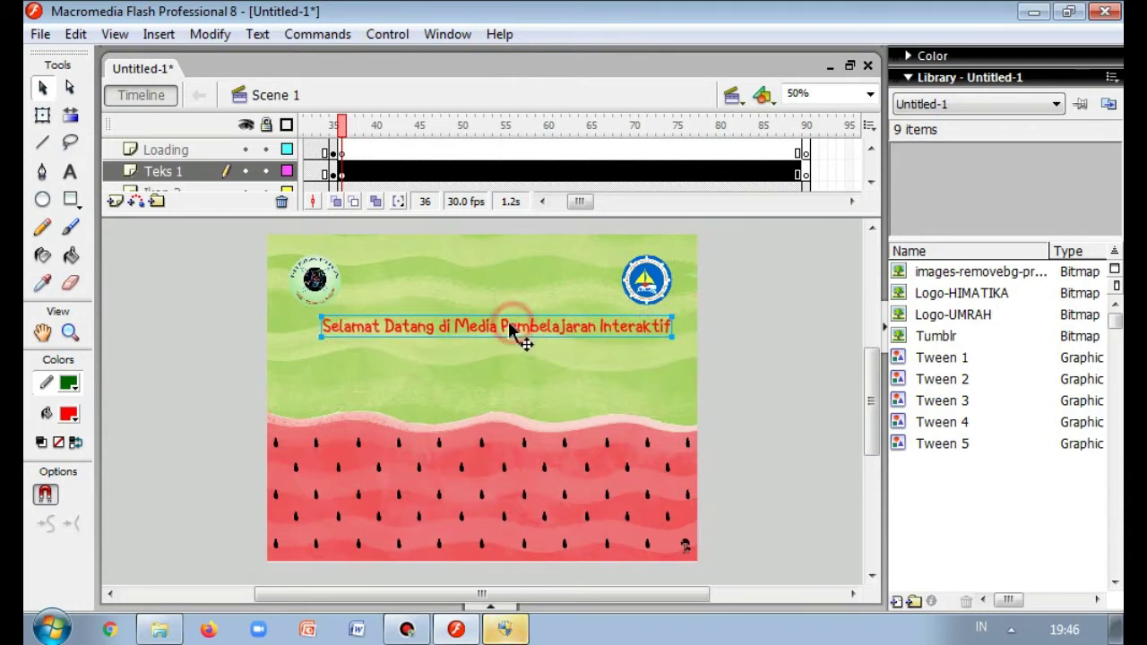
{"action": "left_click", "coordinate": [776, 355]}
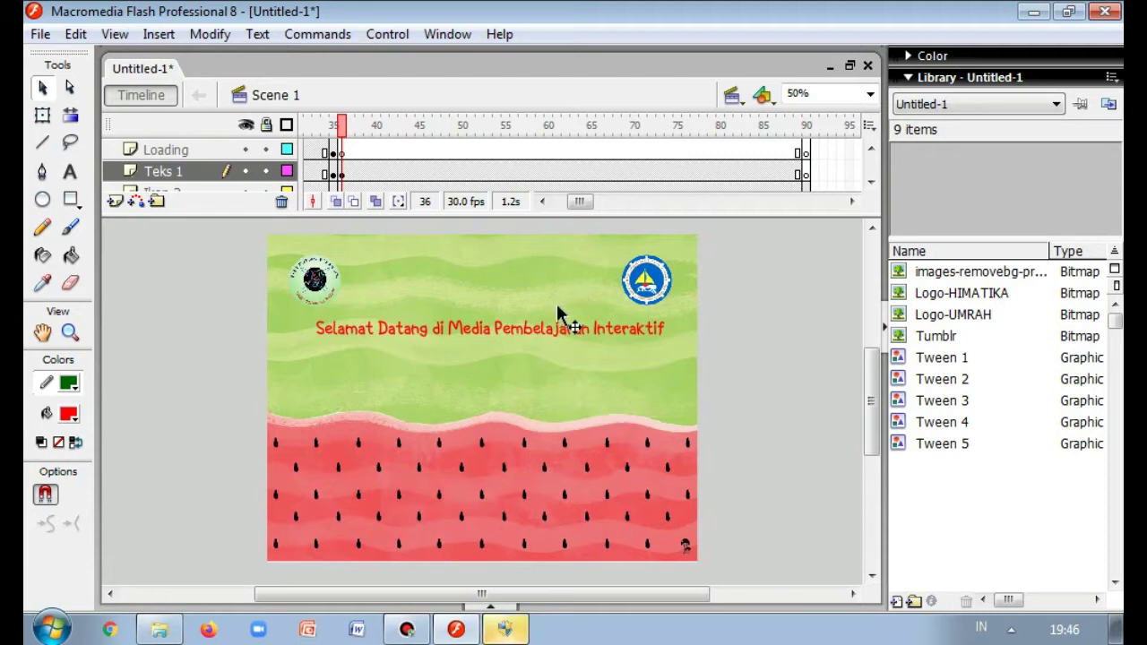
{"action": "left_click", "coordinate": [486, 328]}
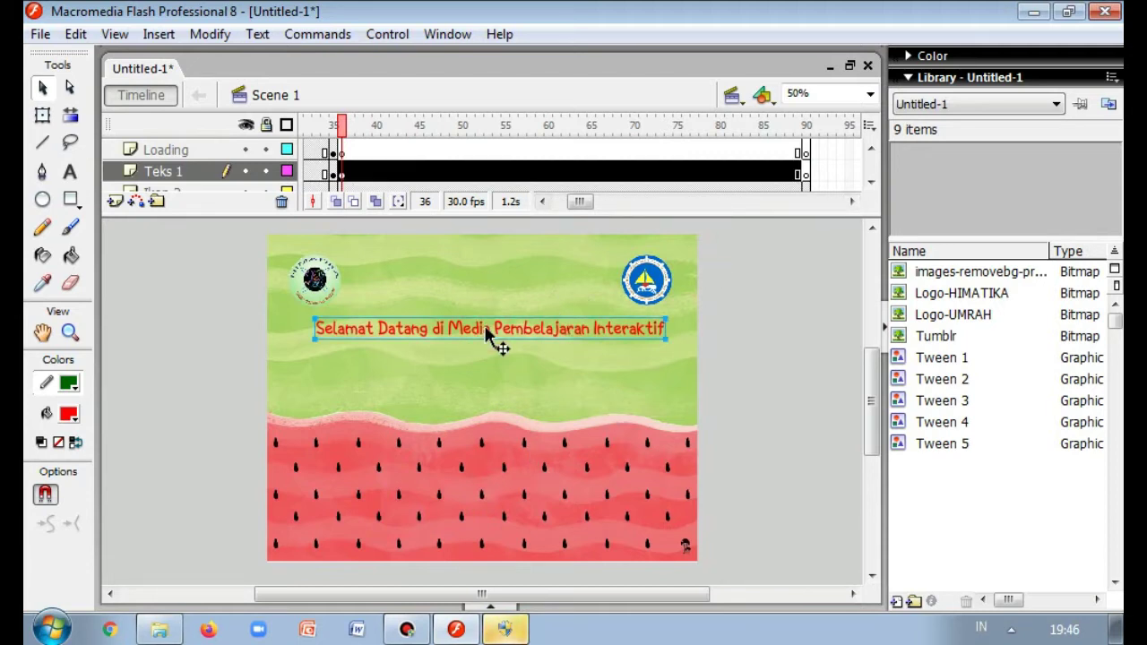
- Insert regular keyframes at frames 45, 55 and 65 on the Teks 1 layer
{"action": "left_click", "coordinate": [418, 171]}
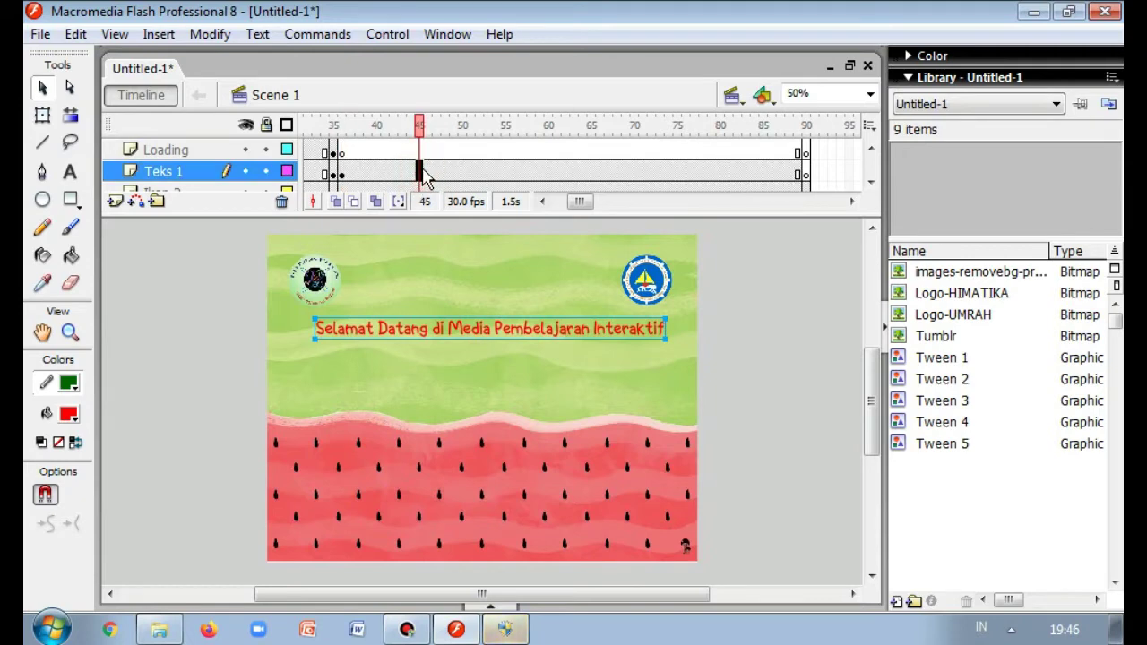
{"action": "right_click", "coordinate": [420, 172]}
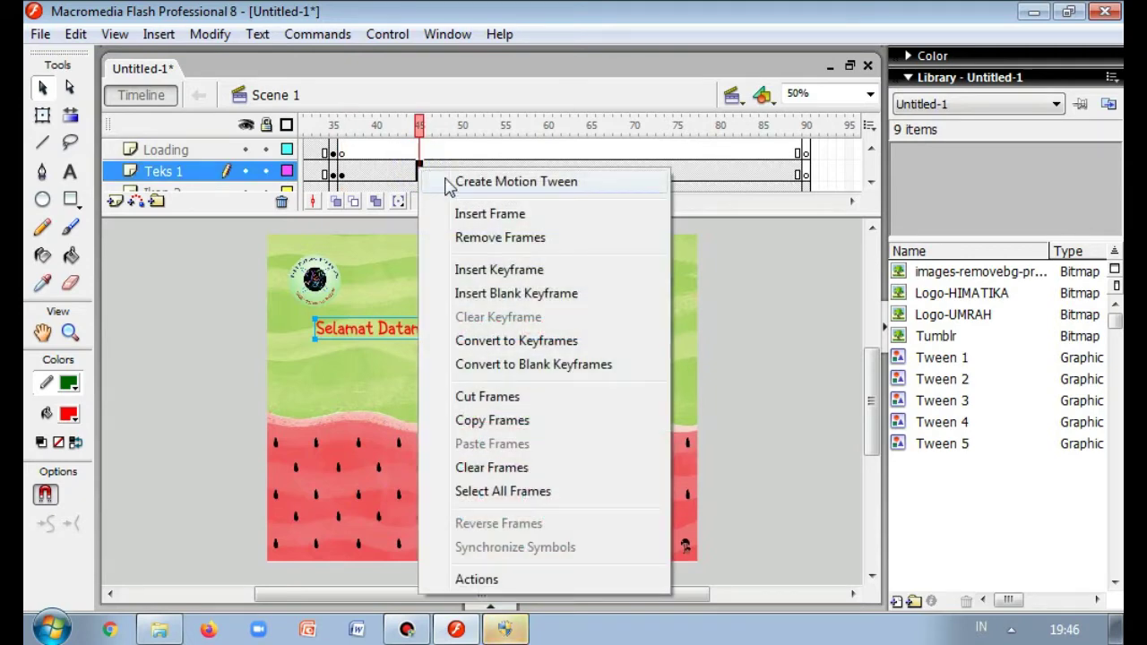
{"action": "left_click", "coordinate": [500, 270]}
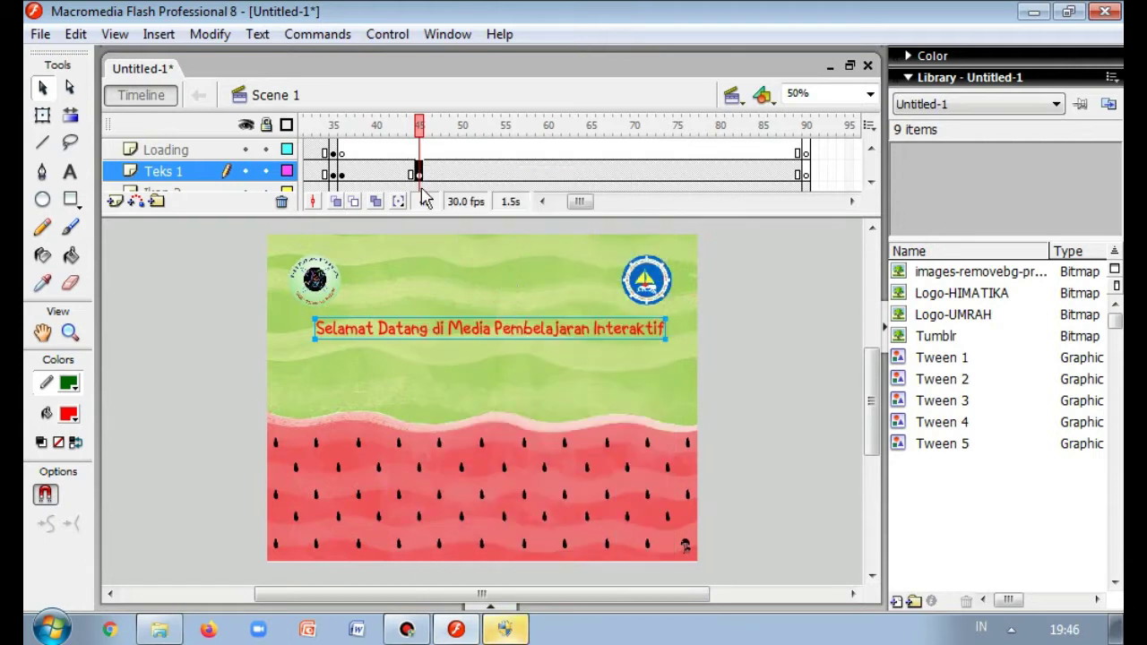
{"action": "left_click", "coordinate": [505, 171]}
{"action": "right_click", "coordinate": [504, 171]}
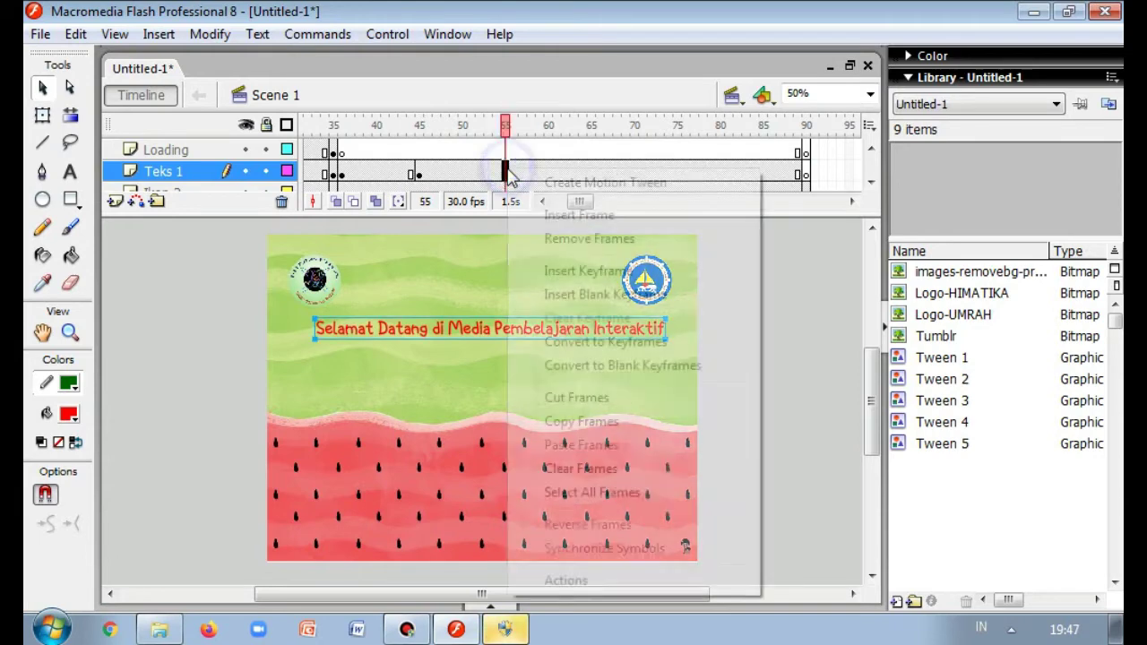
{"action": "left_click", "coordinate": [554, 270]}
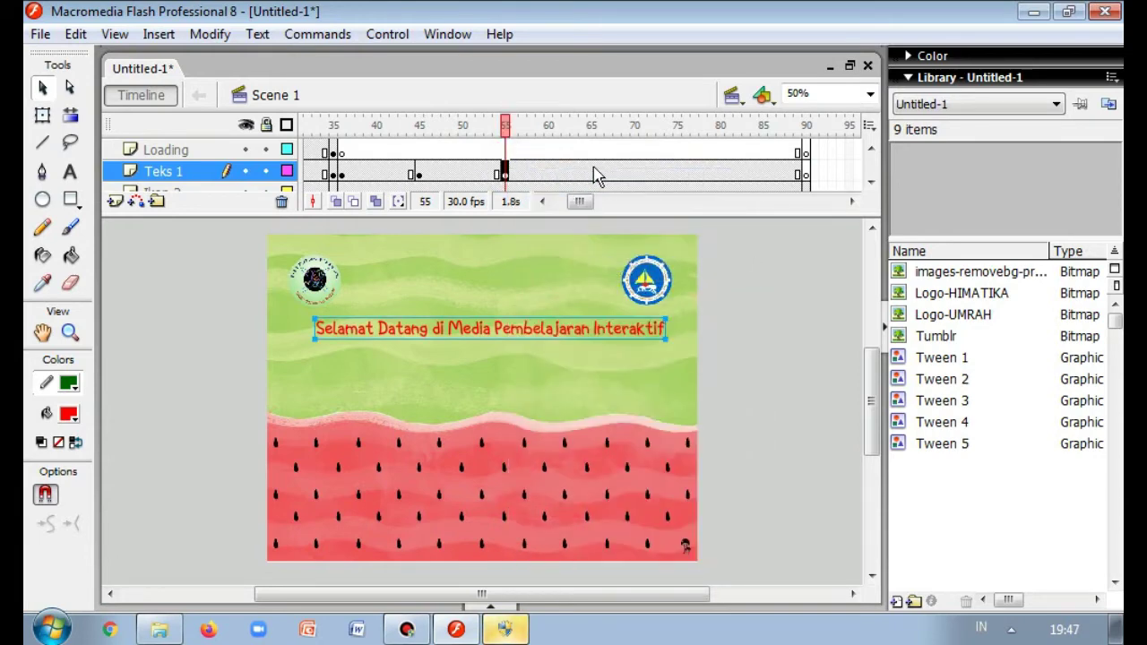
{"action": "left_click", "coordinate": [590, 171]}
{"action": "right_click", "coordinate": [590, 171]}
{"action": "left_click", "coordinate": [639, 269]}
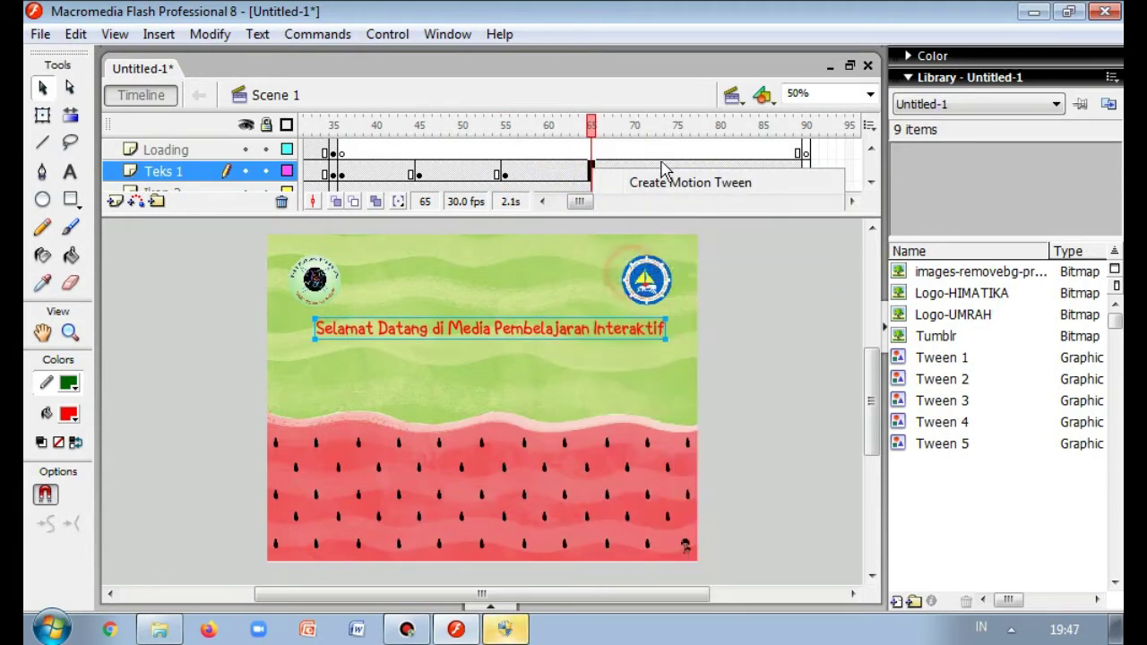
- Insert regular keyframes at frames 75 and 85 on the Teks 1 layer
{"action": "left_click", "coordinate": [676, 171]}
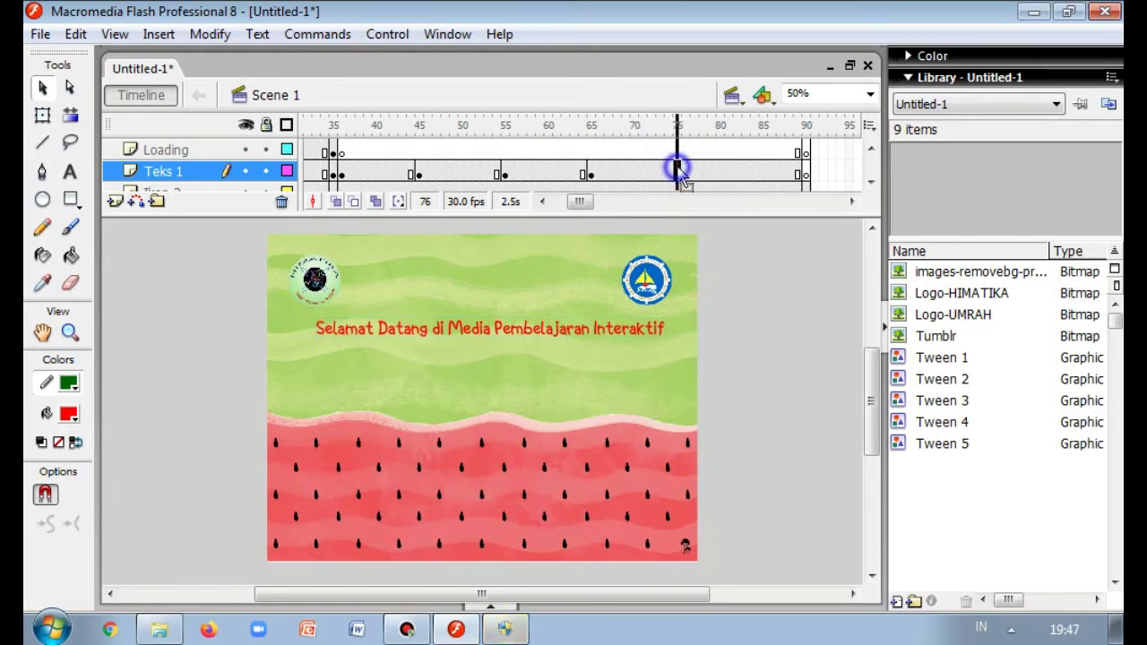
{"action": "right_click", "coordinate": [679, 171]}
{"action": "left_click", "coordinate": [704, 266]}
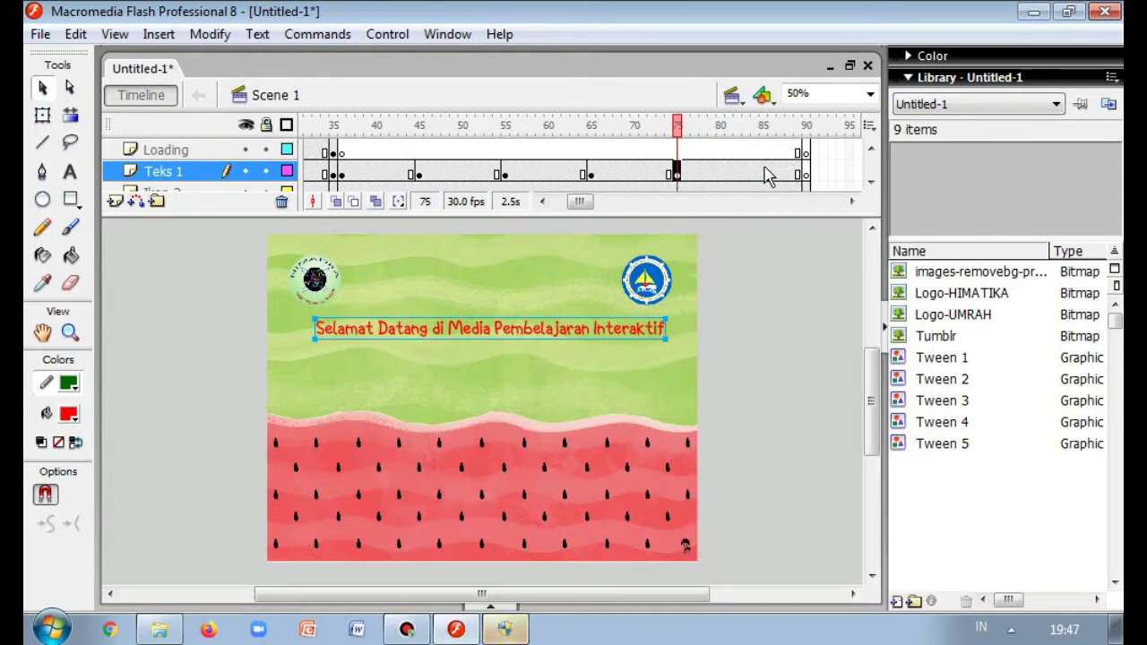
{"action": "left_click", "coordinate": [763, 172]}
{"action": "right_click", "coordinate": [764, 170]}
{"action": "left_click", "coordinate": [812, 270]}
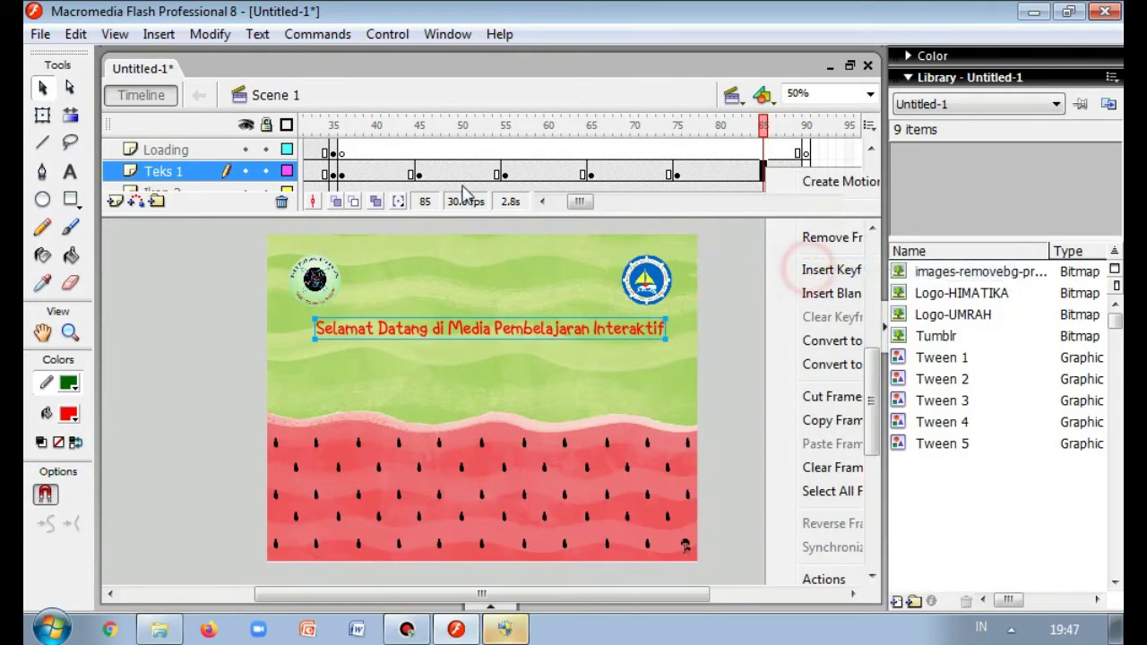
- Shrink the welcome text slightly about its centre at keyframes 45, 65 and 85 of the Teks 1 layer, then check the effect
{"action": "left_click", "coordinate": [340, 172]}
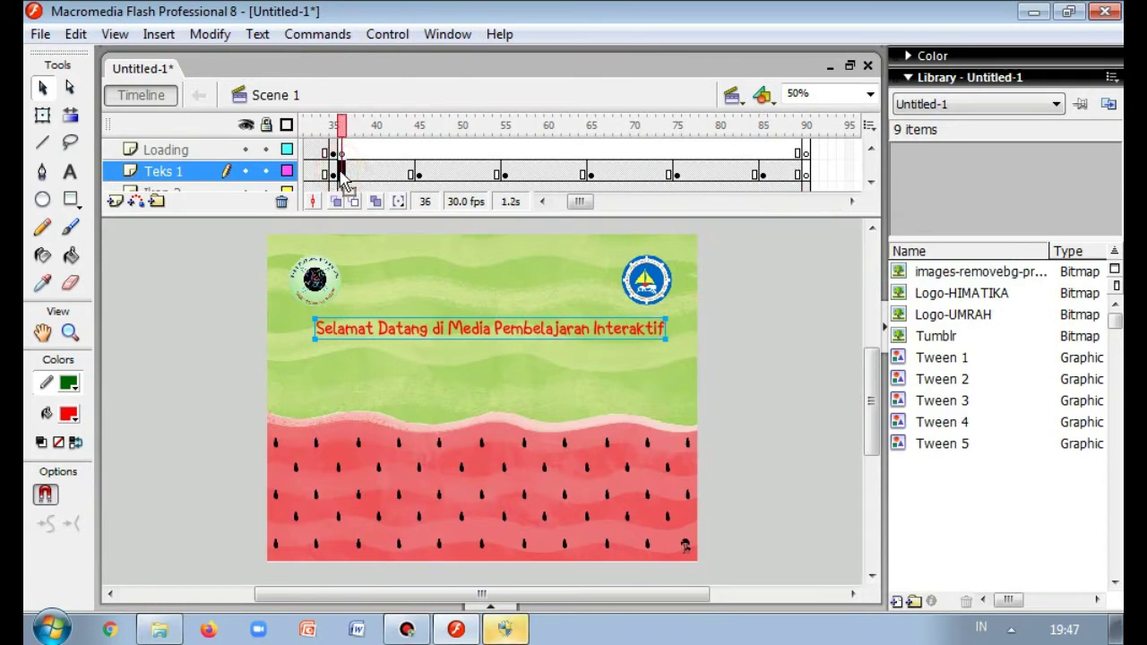
{"action": "left_click", "coordinate": [421, 174]}
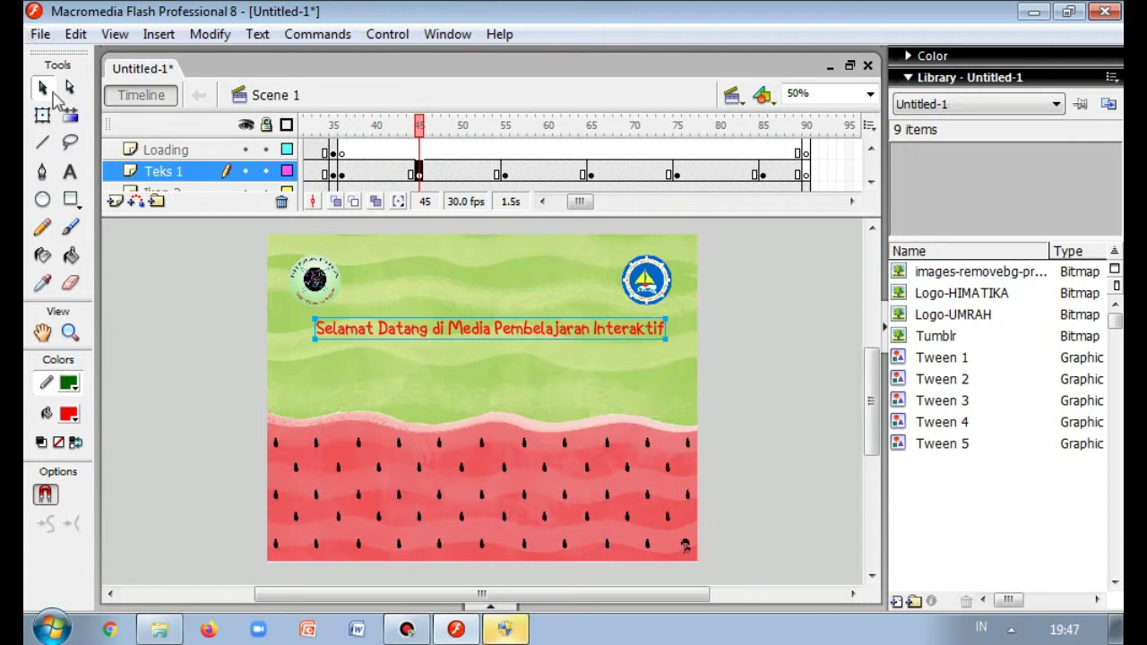
{"action": "left_click", "coordinate": [43, 115]}
{"action": "left_click", "coordinate": [591, 335]}
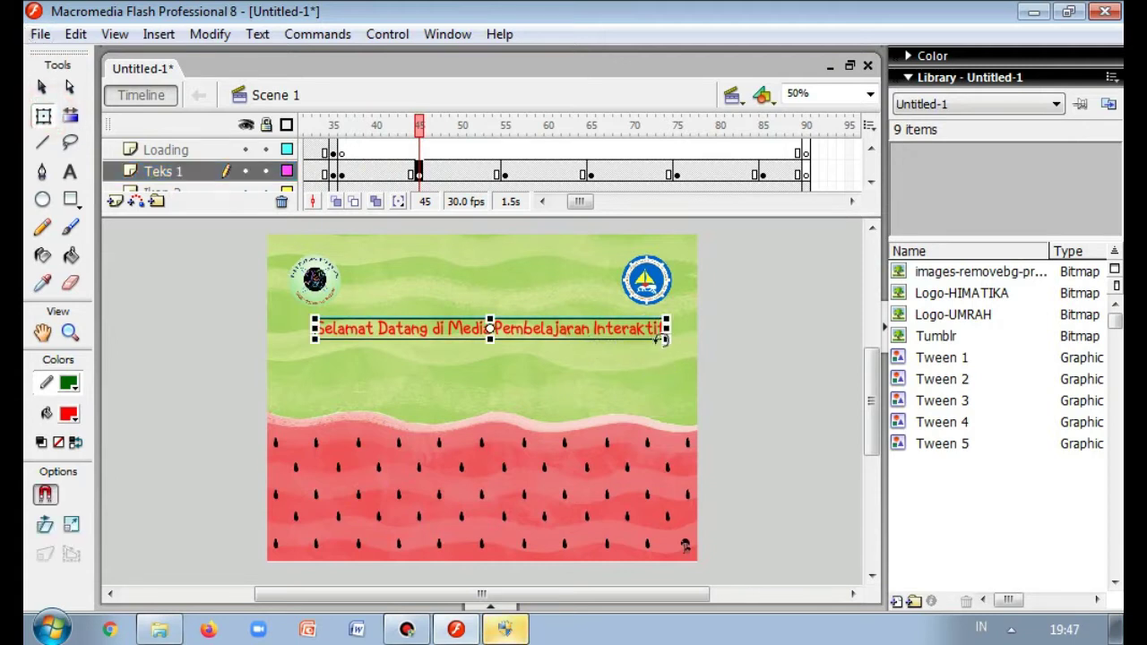
{"action": "left_click_drag", "start_coordinate": [664, 334], "coordinate": [645, 334]}
{"action": "left_click", "coordinate": [504, 174]}
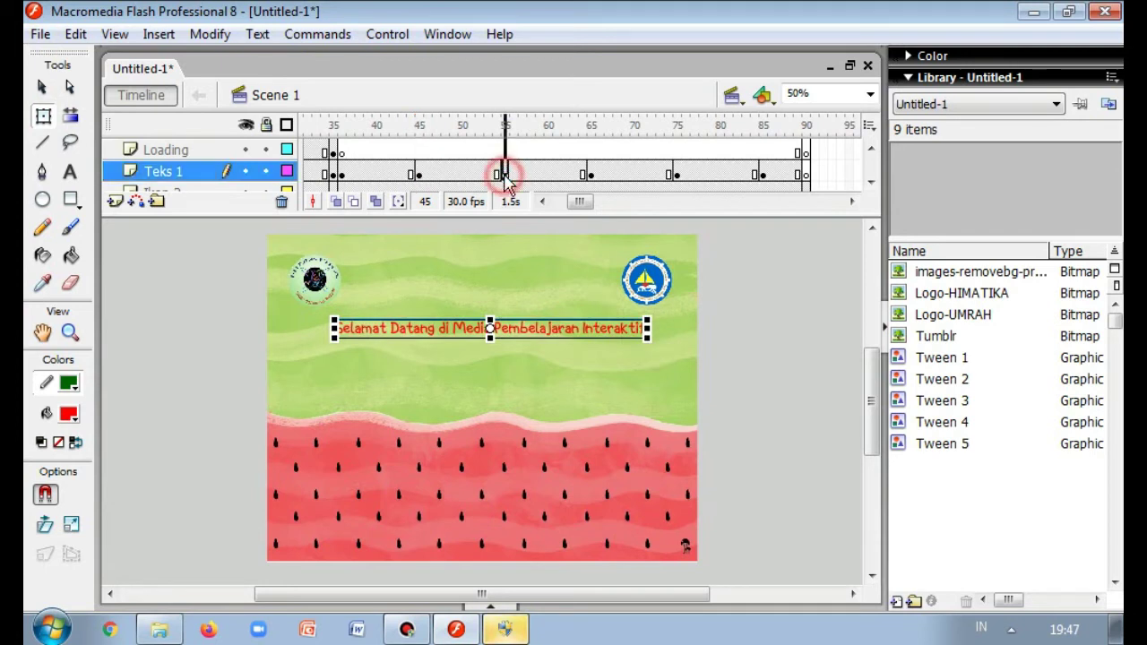
{"action": "left_click", "coordinate": [590, 174]}
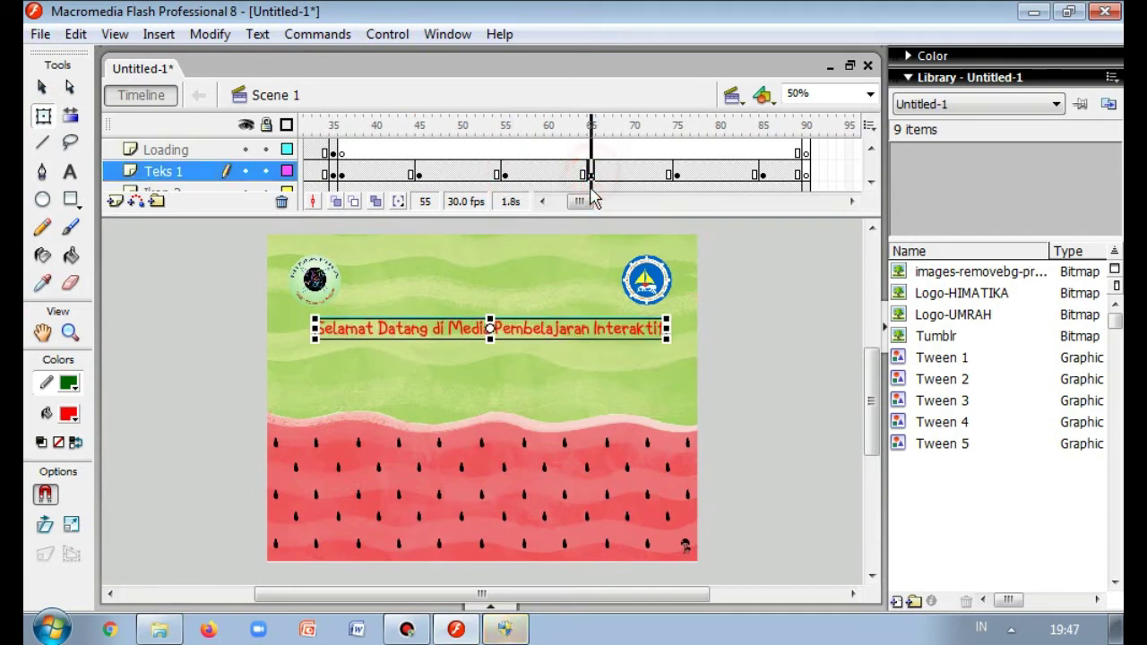
{"action": "left_click_drag", "start_coordinate": [664, 331], "coordinate": [666, 341]}
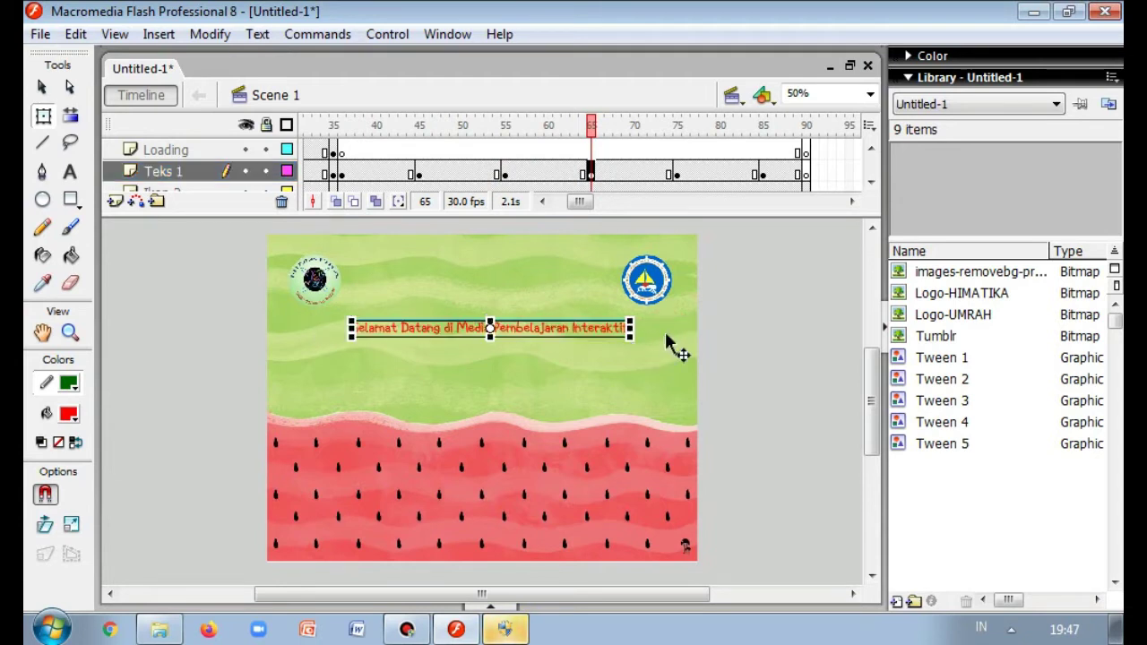
{"action": "left_click", "coordinate": [676, 174]}
{"action": "left_click", "coordinate": [760, 173]}
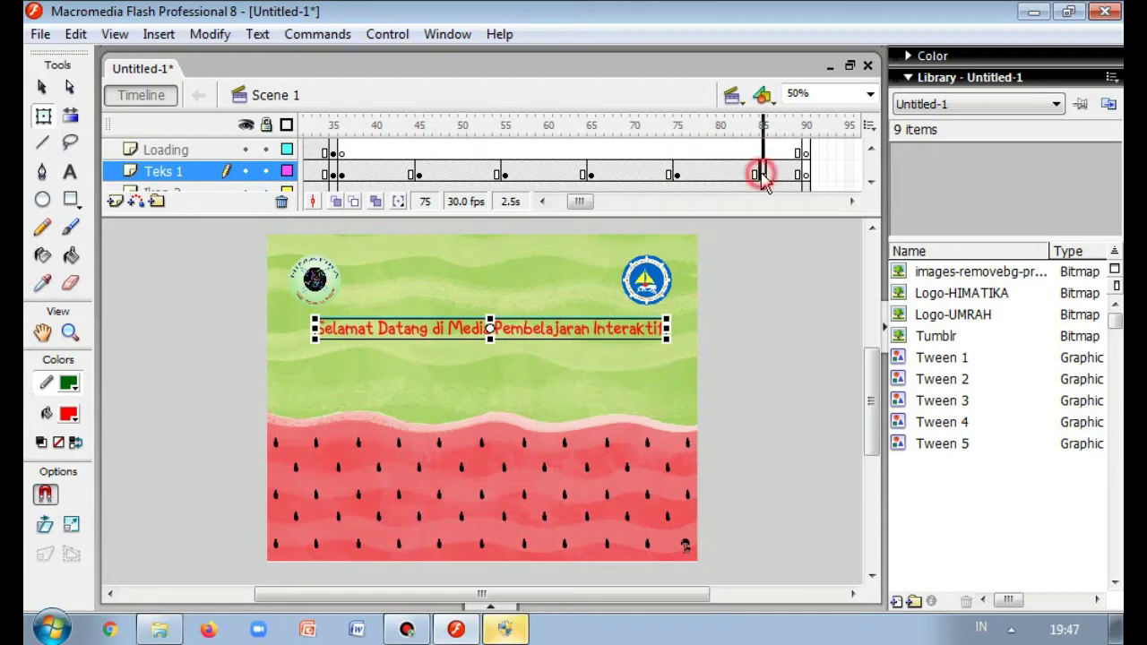
{"action": "left_click_drag", "start_coordinate": [664, 338], "coordinate": [647, 336]}
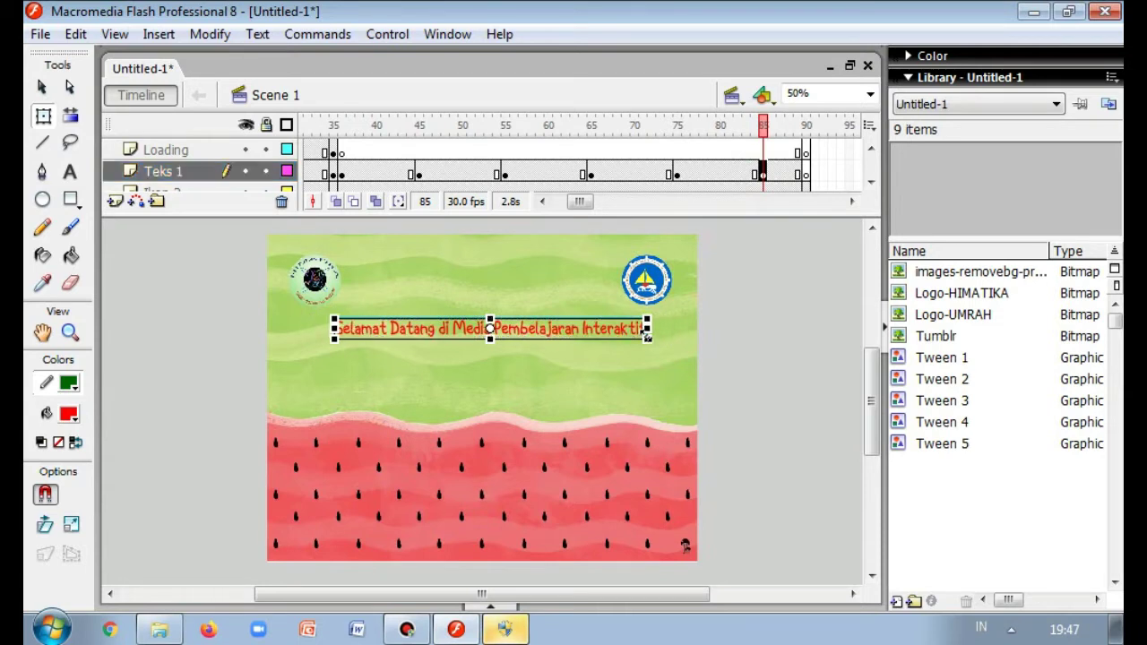
{"action": "left_click", "coordinate": [756, 122]}
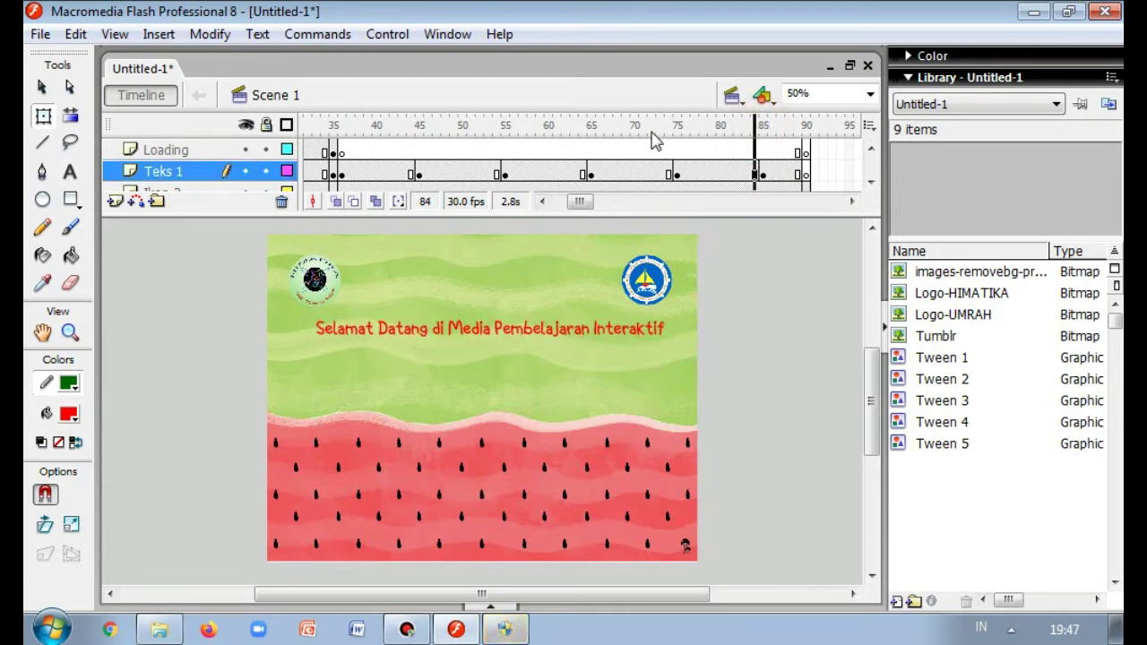
{"action": "left_click_drag", "start_coordinate": [654, 139], "coordinate": [587, 177]}
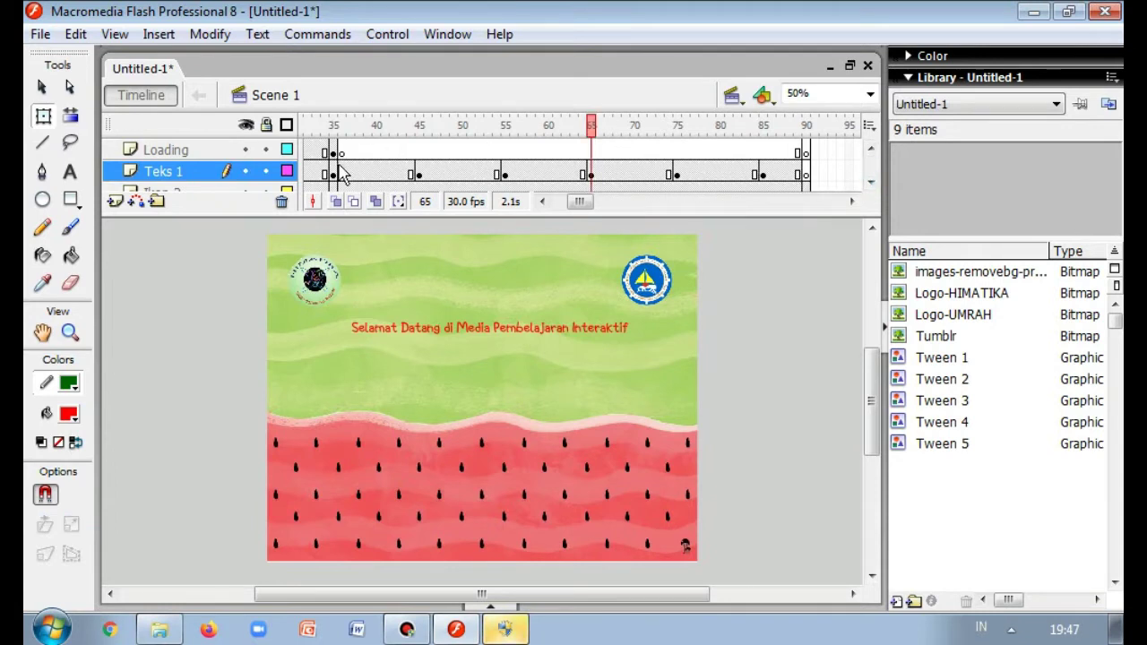
- Add a new layer directly above Teks 1 and name it Start
{"action": "left_click", "coordinate": [342, 171]}
{"action": "left_click", "coordinate": [871, 184]}
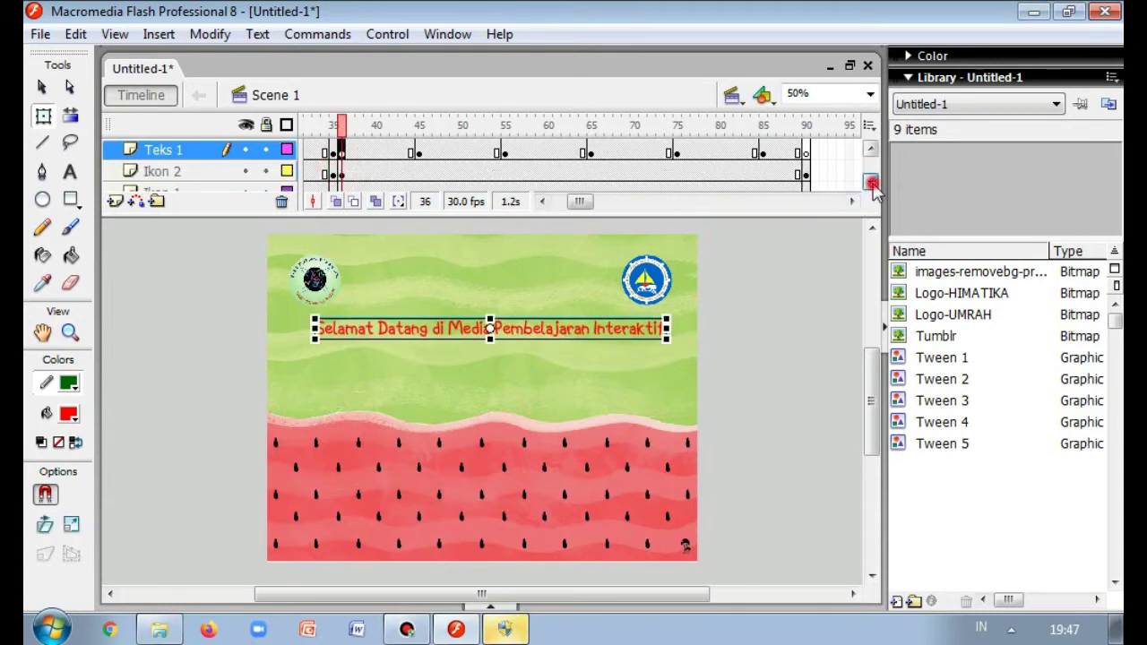
{"action": "left_click", "coordinate": [871, 184]}
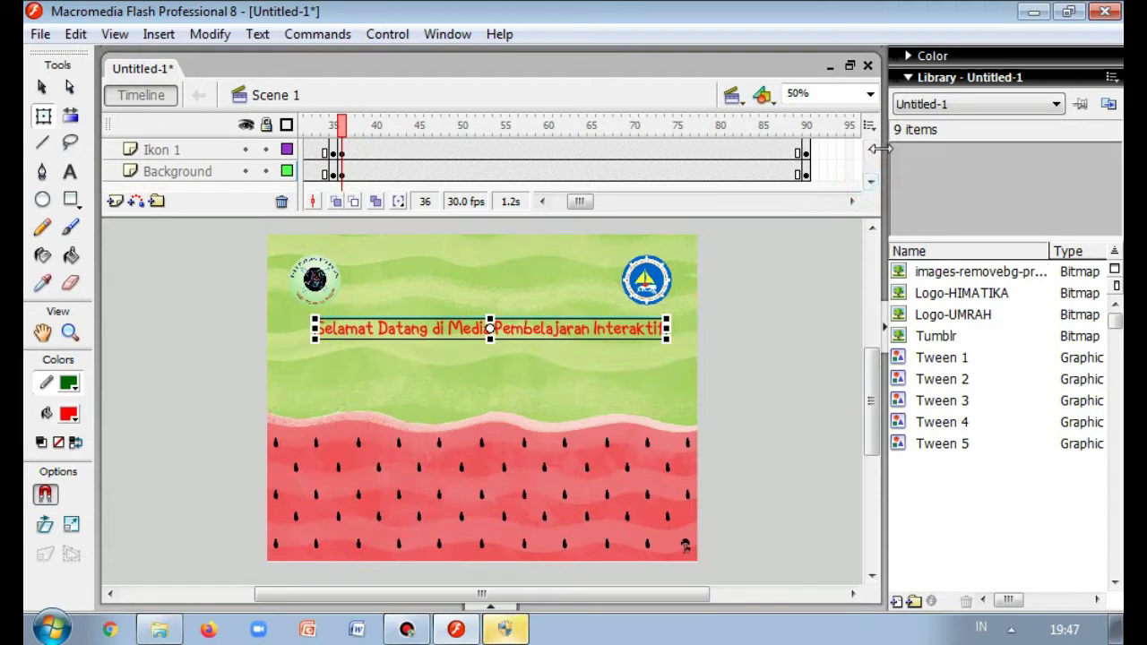
{"action": "left_click", "coordinate": [871, 149]}
{"action": "left_click", "coordinate": [872, 149]}
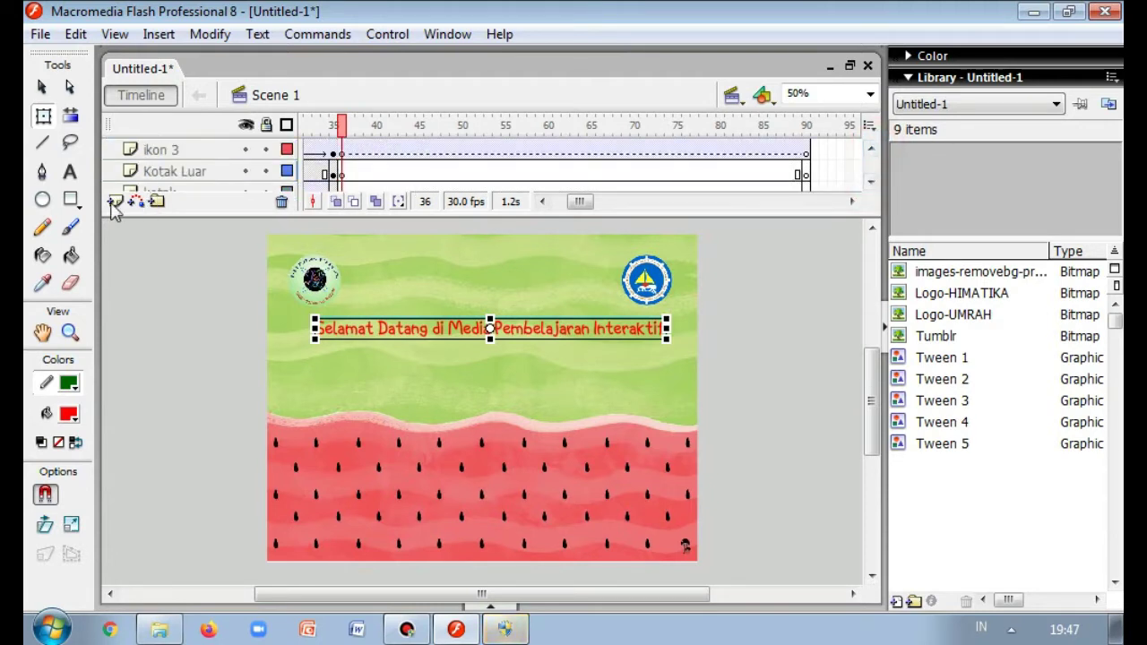
{"action": "left_click", "coordinate": [115, 200]}
{"action": "left_click", "coordinate": [167, 150]}
{"action": "double_click", "coordinate": [166, 150]}
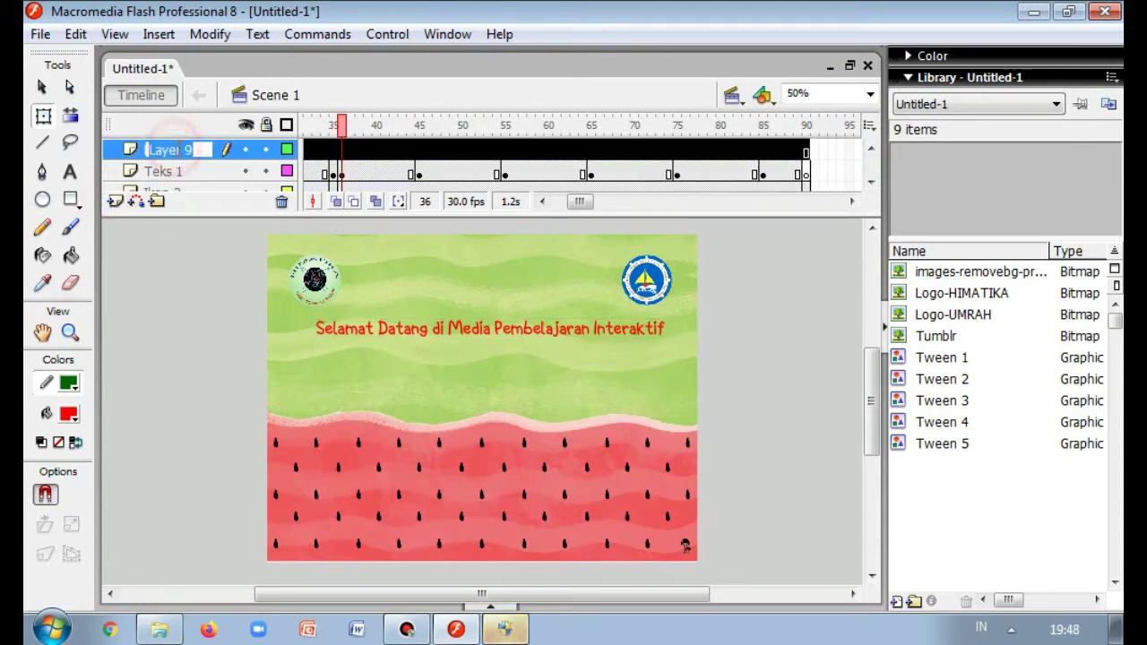
{"action": "type", "text": "Start"}
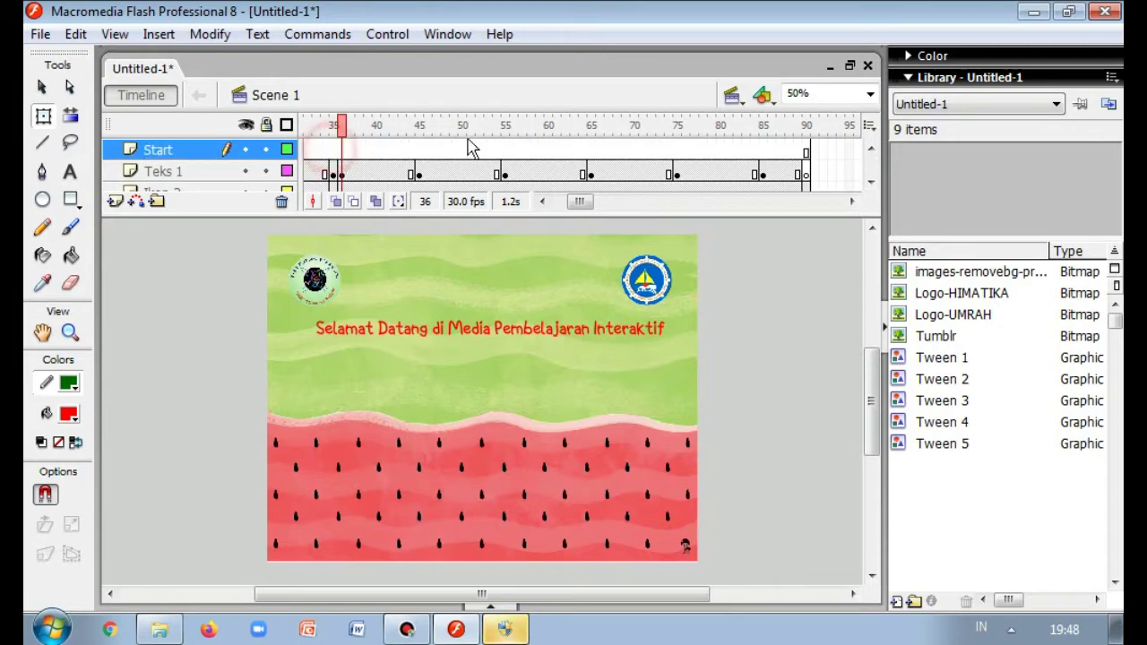
- Insert an extra frame at frame 32 of the Start layer
{"action": "left_click", "coordinate": [513, 154]}
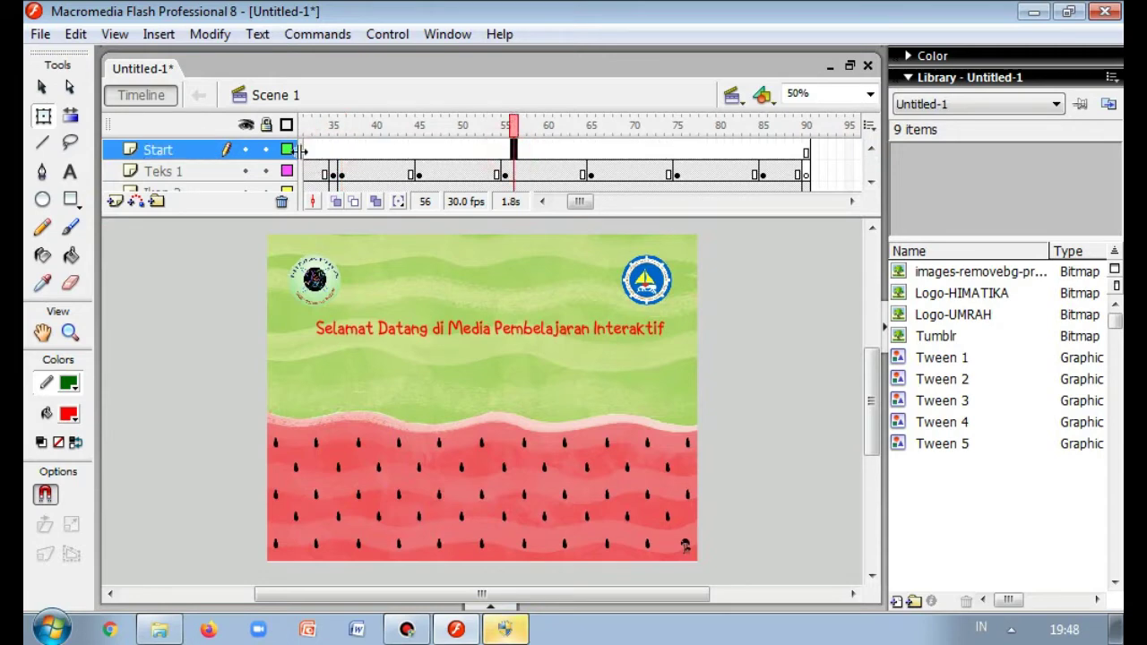
{"action": "left_click", "coordinate": [310, 152]}
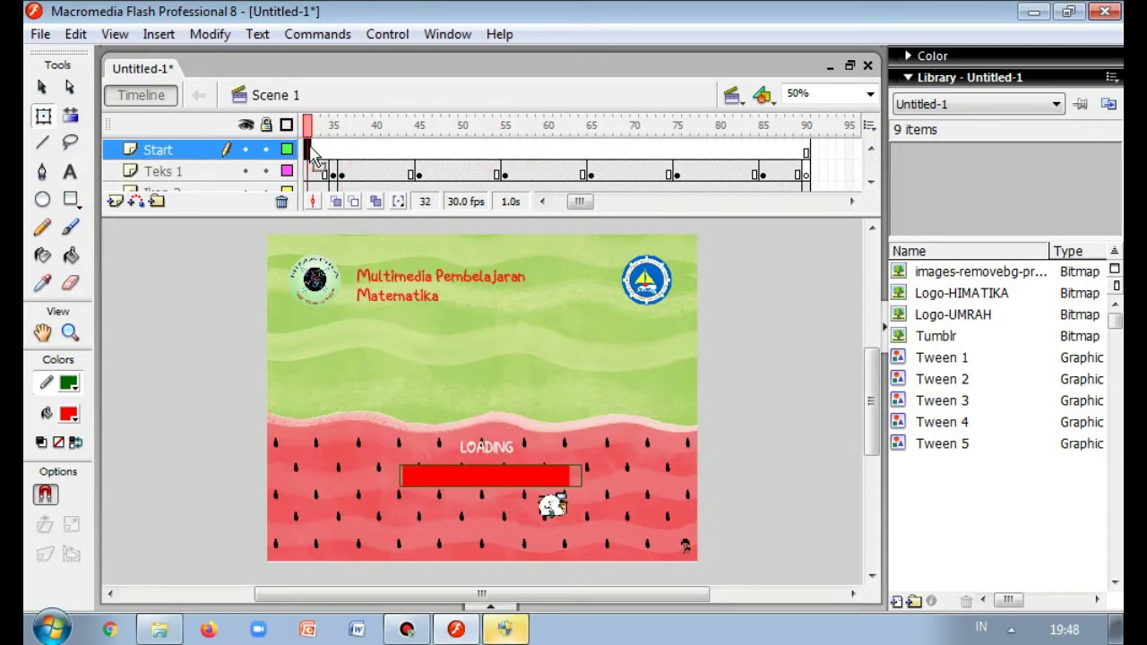
{"action": "right_click", "coordinate": [314, 154]}
{"action": "left_click", "coordinate": [410, 191]}
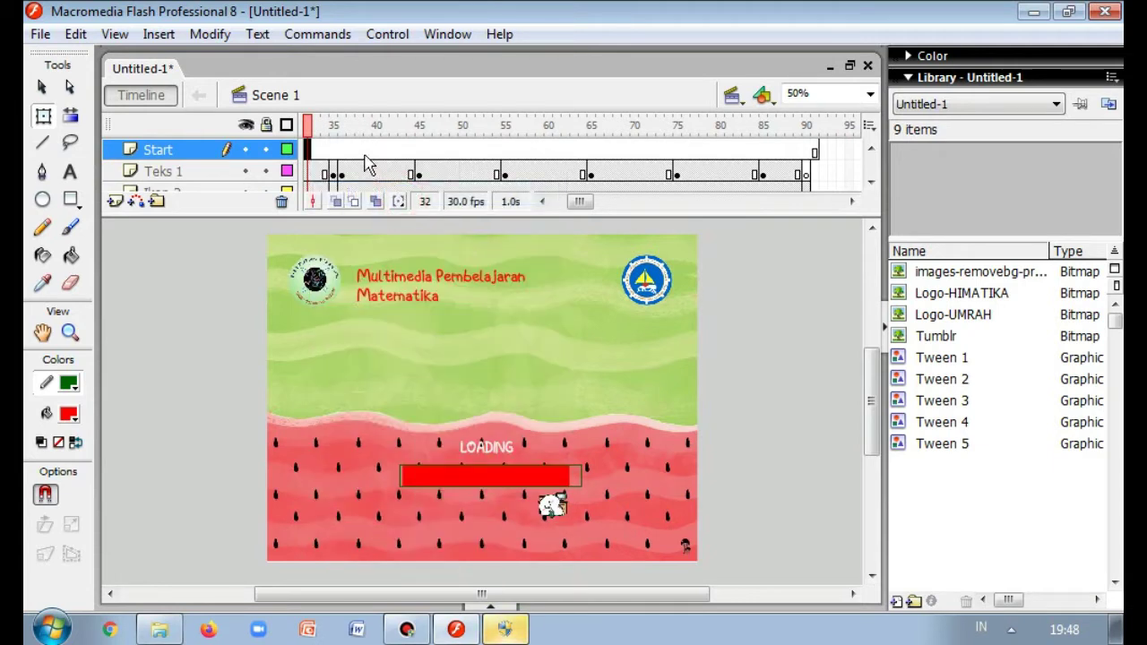
- Insert a keyframe at frame 36 of the Start layer
{"action": "left_click", "coordinate": [359, 150]}
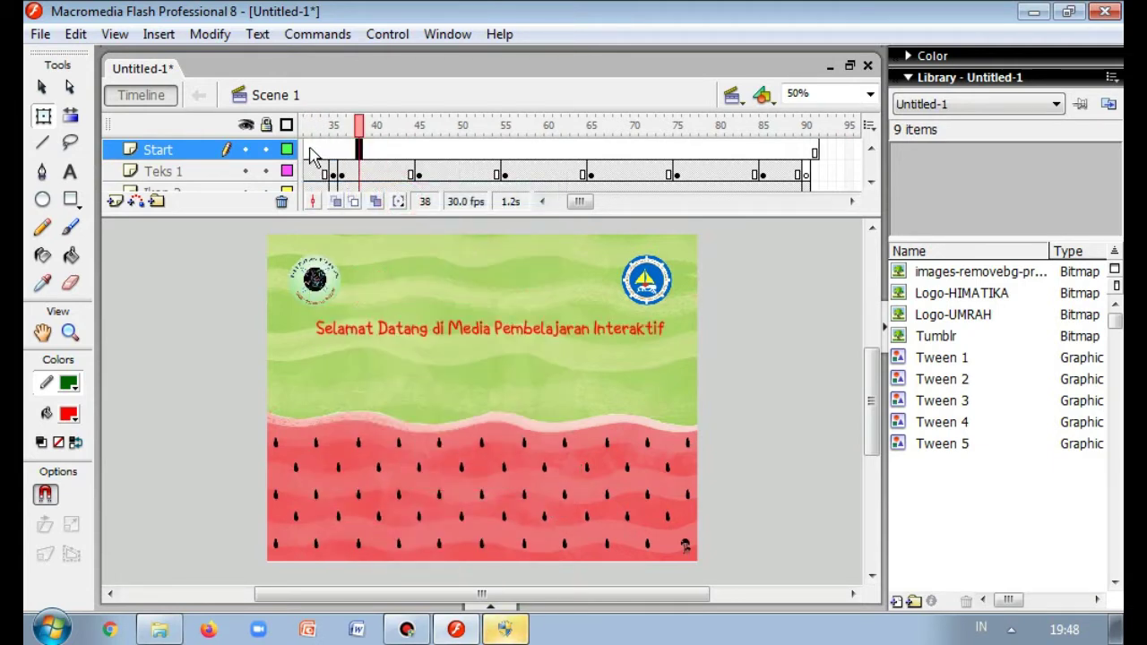
{"action": "left_click", "coordinate": [310, 152]}
{"action": "left_click", "coordinate": [538, 151]}
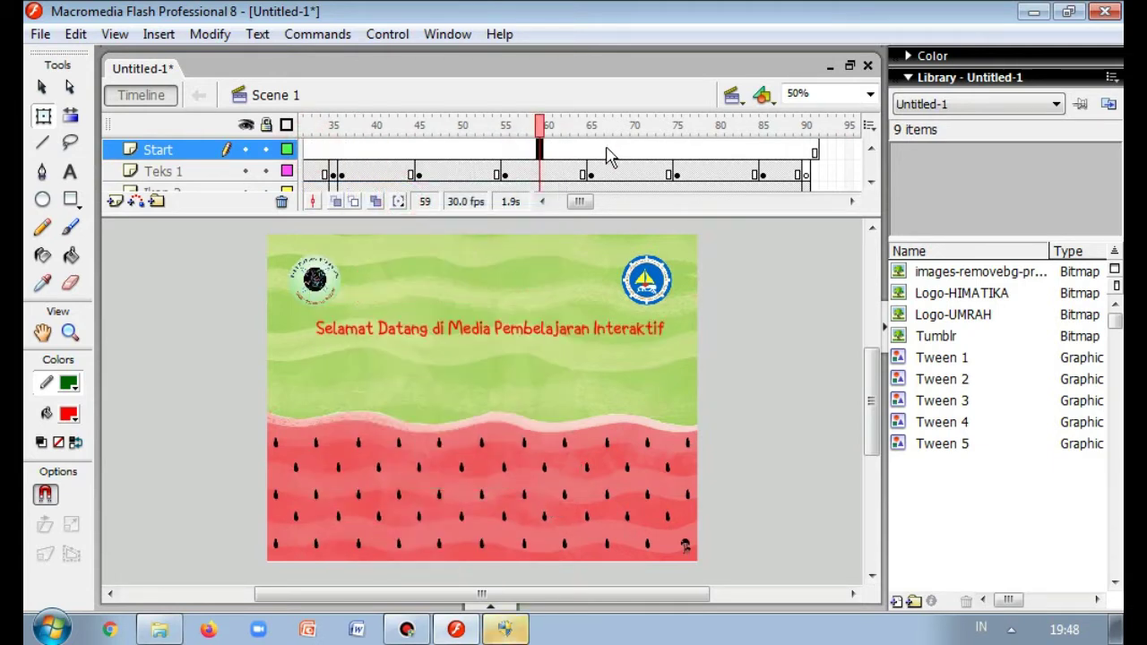
{"action": "left_click", "coordinate": [607, 151]}
{"action": "left_click", "coordinate": [513, 150]}
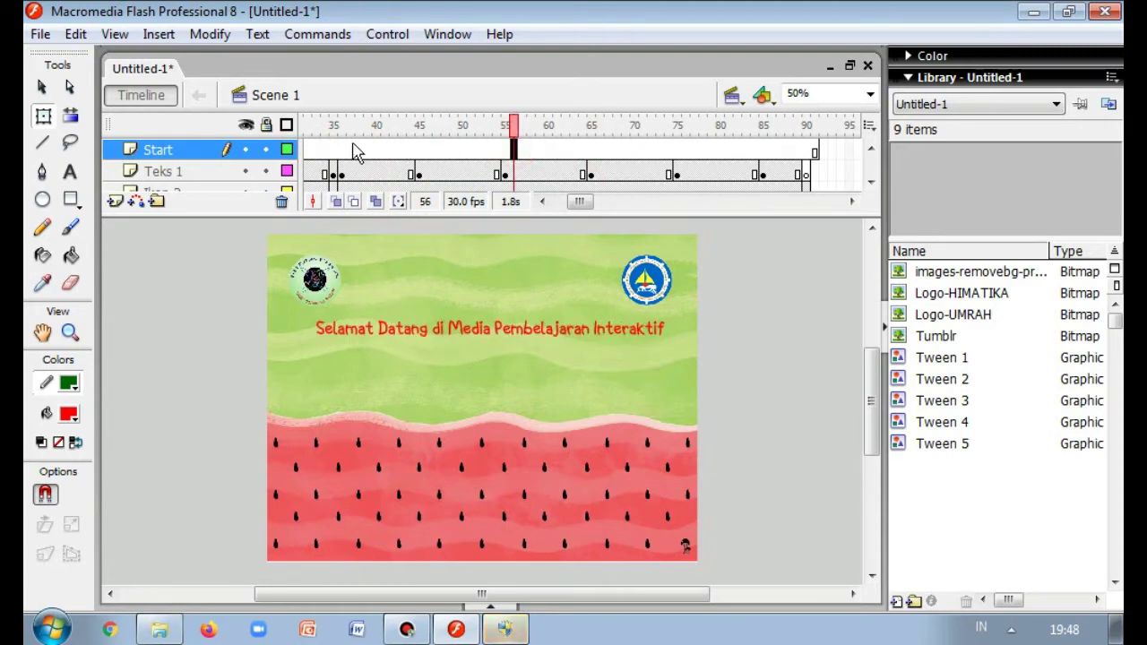
{"action": "left_click", "coordinate": [341, 151]}
{"action": "left_click", "coordinate": [342, 147]}
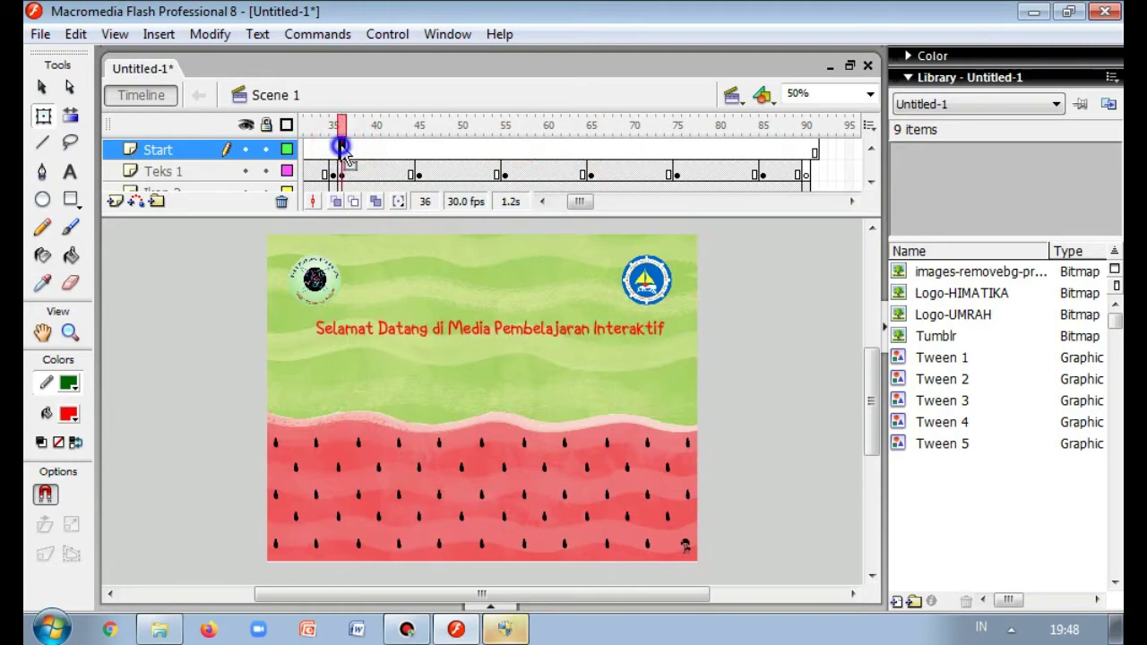
{"action": "right_click", "coordinate": [342, 149]}
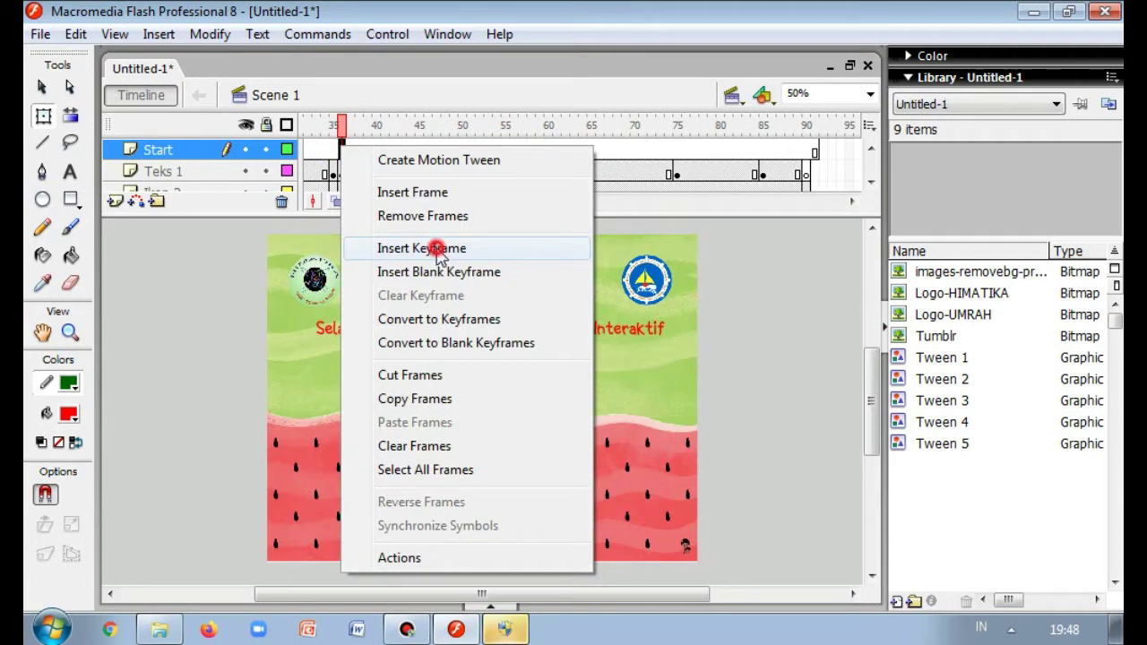
{"action": "left_click", "coordinate": [439, 249]}
{"action": "left_click", "coordinate": [357, 154]}
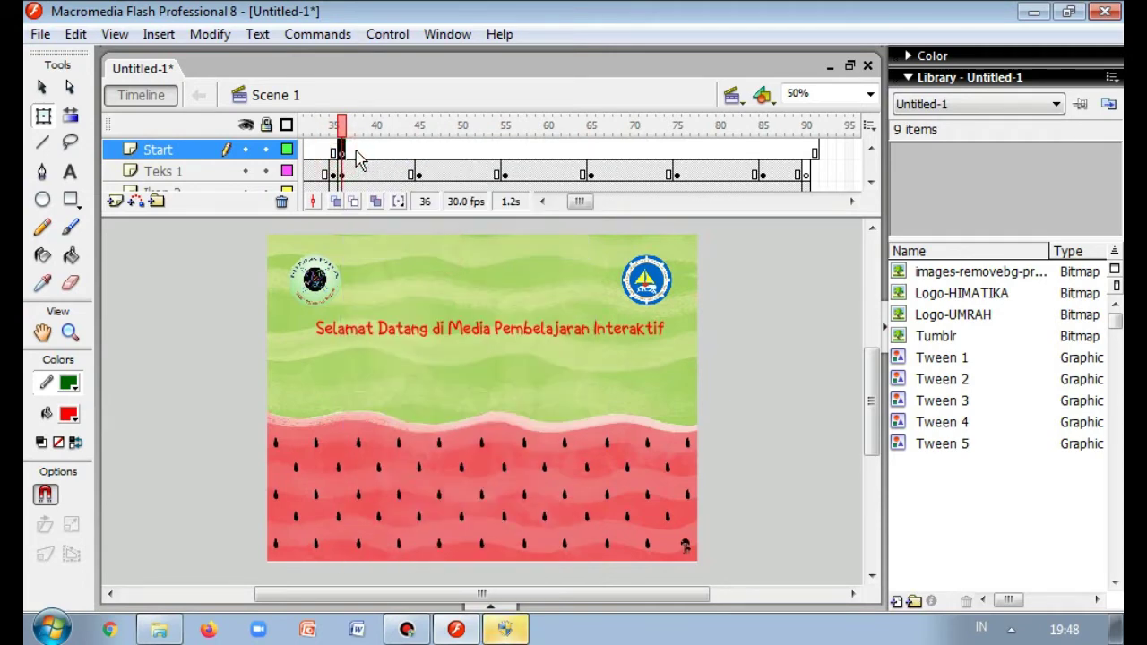
- Import the second watermelon slice image from the Downloads ikon folder onto the stage at frame 36 of the Start layer
{"action": "left_click", "coordinate": [40, 34]}
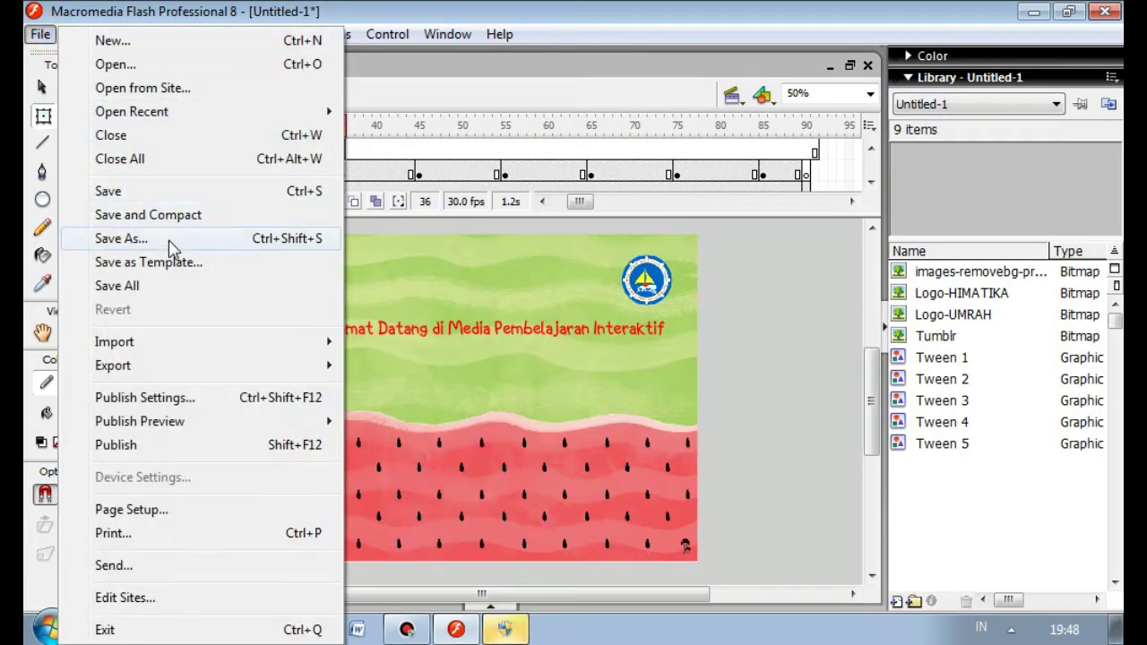
{"action": "left_click", "coordinate": [363, 340]}
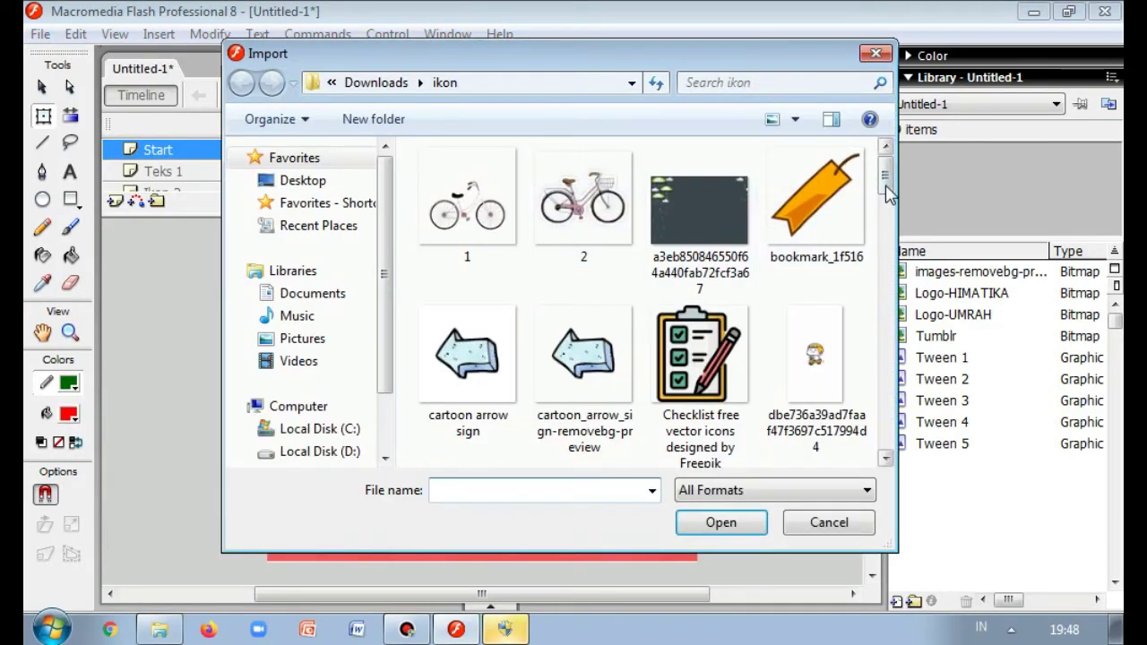
{"action": "left_click_drag", "start_coordinate": [884, 177], "coordinate": [892, 214]}
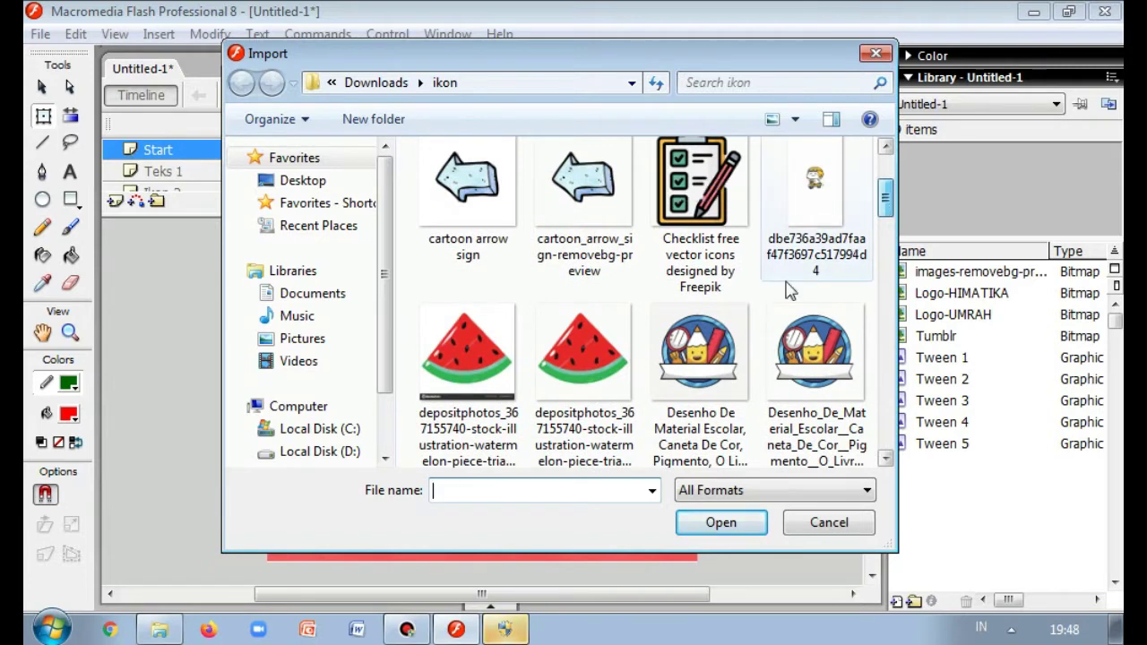
{"action": "left_click", "coordinate": [572, 381]}
{"action": "left_click", "coordinate": [699, 530]}
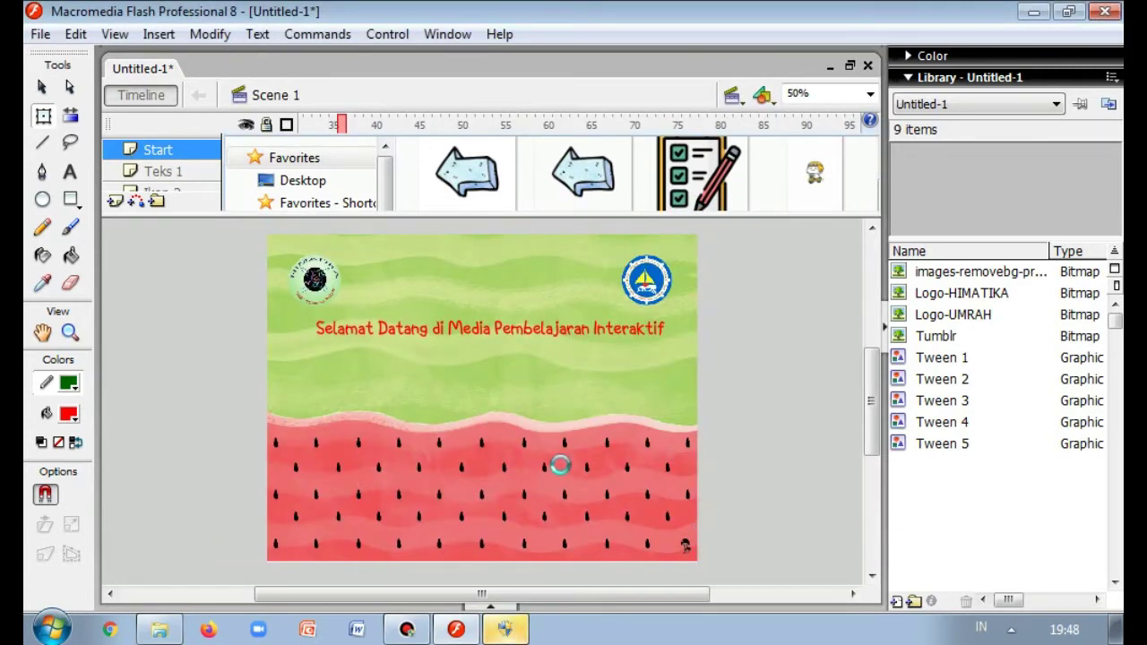
- Scale the watermelon slice down to a small, slightly flattened icon centred on the boundary between the green and red background areas
{"action": "left_click", "coordinate": [427, 384]}
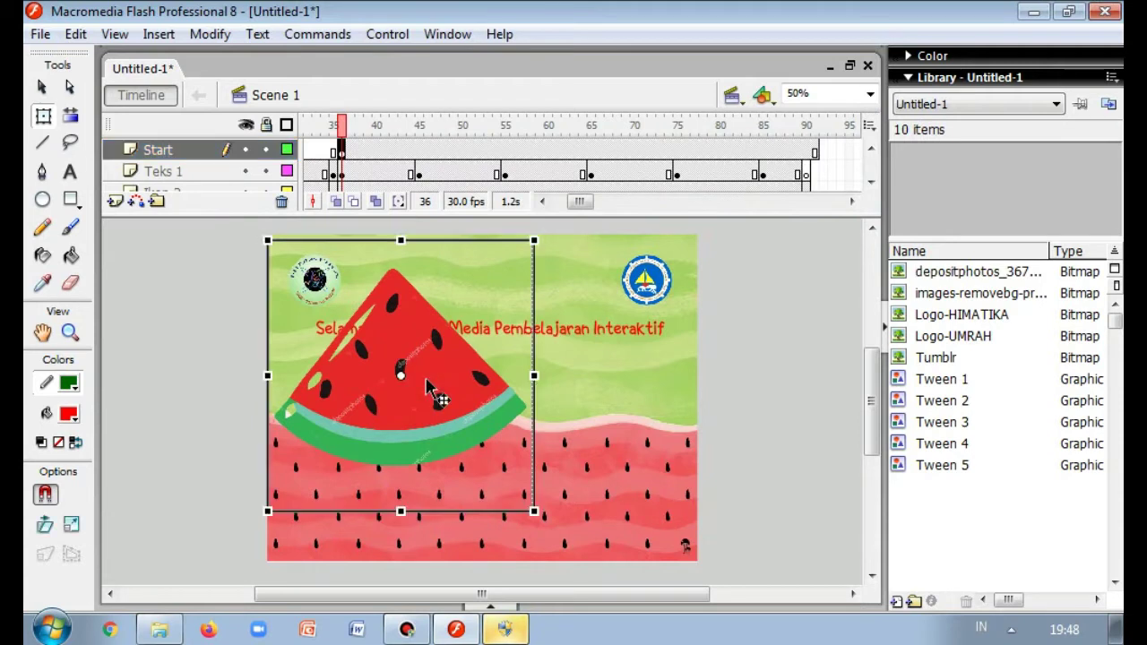
{"action": "left_click_drag", "start_coordinate": [267, 240], "coordinate": [350, 325]}
{"action": "left_click_drag", "start_coordinate": [423, 368], "coordinate": [504, 420]}
{"action": "left_click_drag", "start_coordinate": [441, 385], "coordinate": [442, 389]}
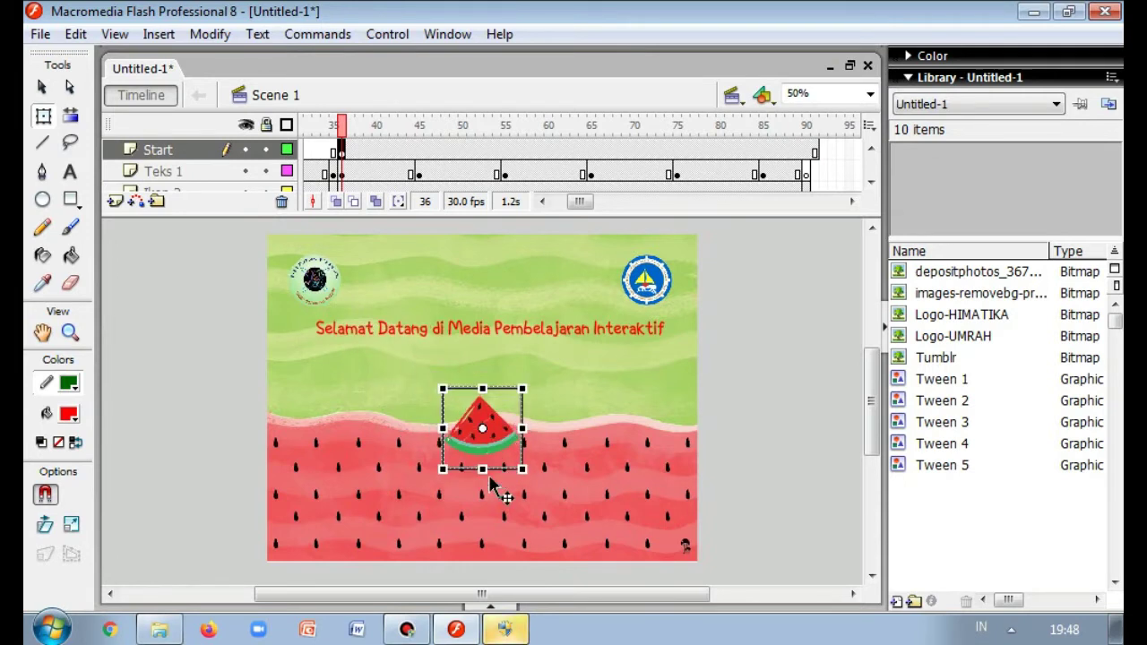
{"action": "left_click_drag", "start_coordinate": [482, 468], "coordinate": [482, 461]}
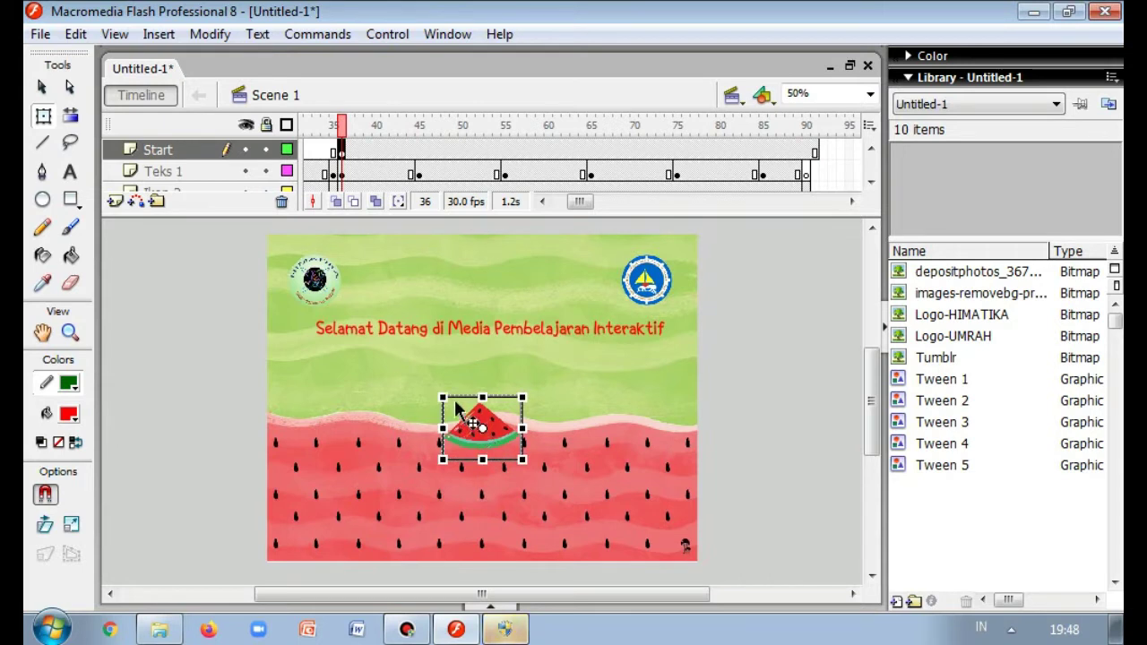
{"action": "left_click", "coordinate": [776, 456]}
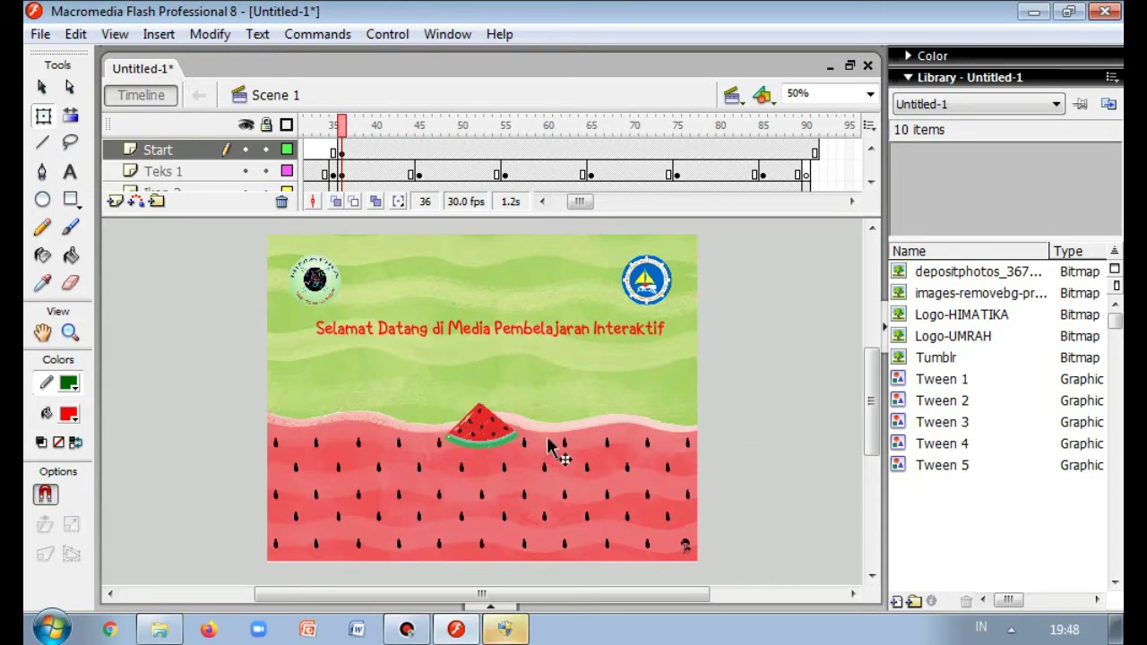
- Shift the watermelon slice slightly to the right and add the text "Start" over it on the Start layer
{"action": "left_click", "coordinate": [483, 437]}
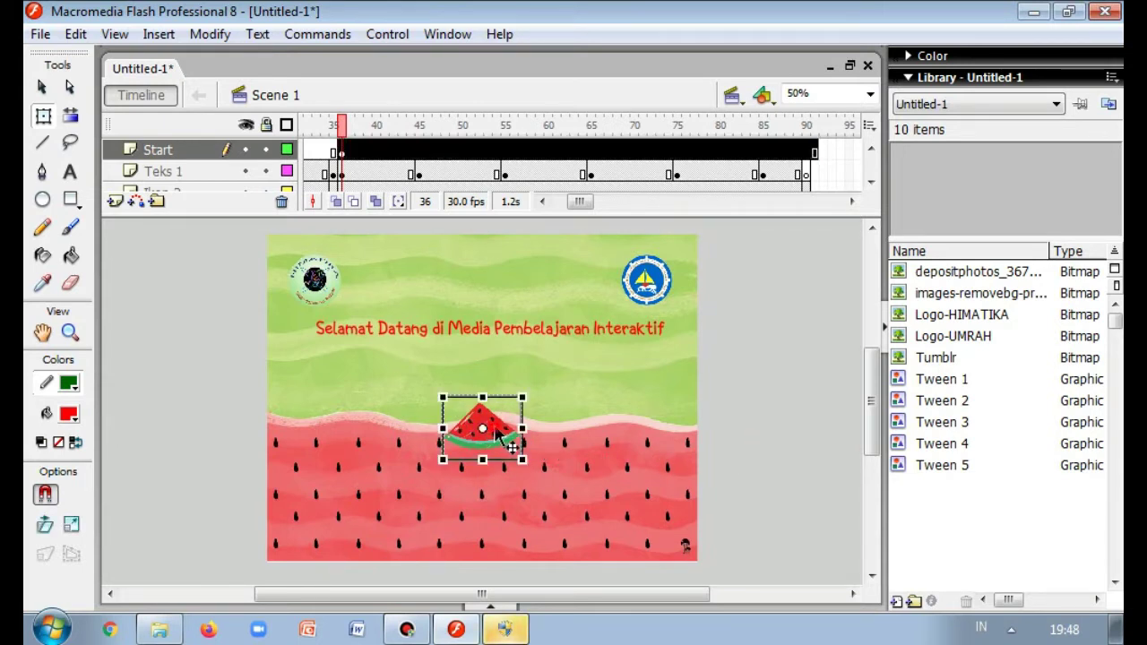
{"action": "left_click_drag", "start_coordinate": [499, 433], "coordinate": [504, 433]}
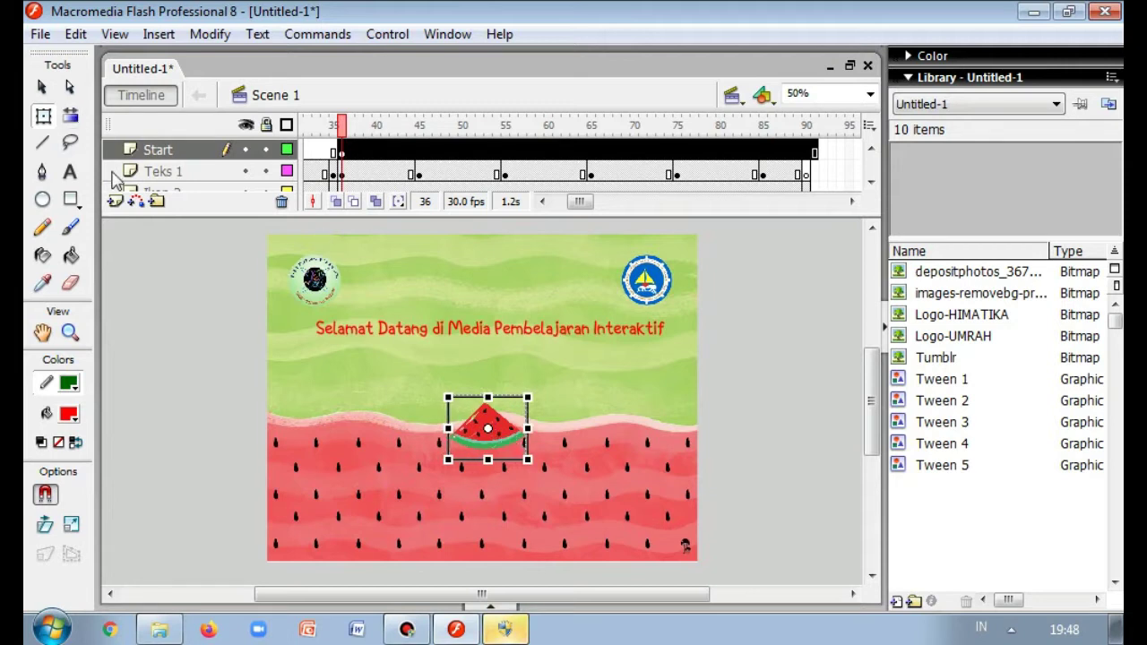
{"action": "left_click", "coordinate": [70, 171]}
{"action": "left_click", "coordinate": [480, 414]}
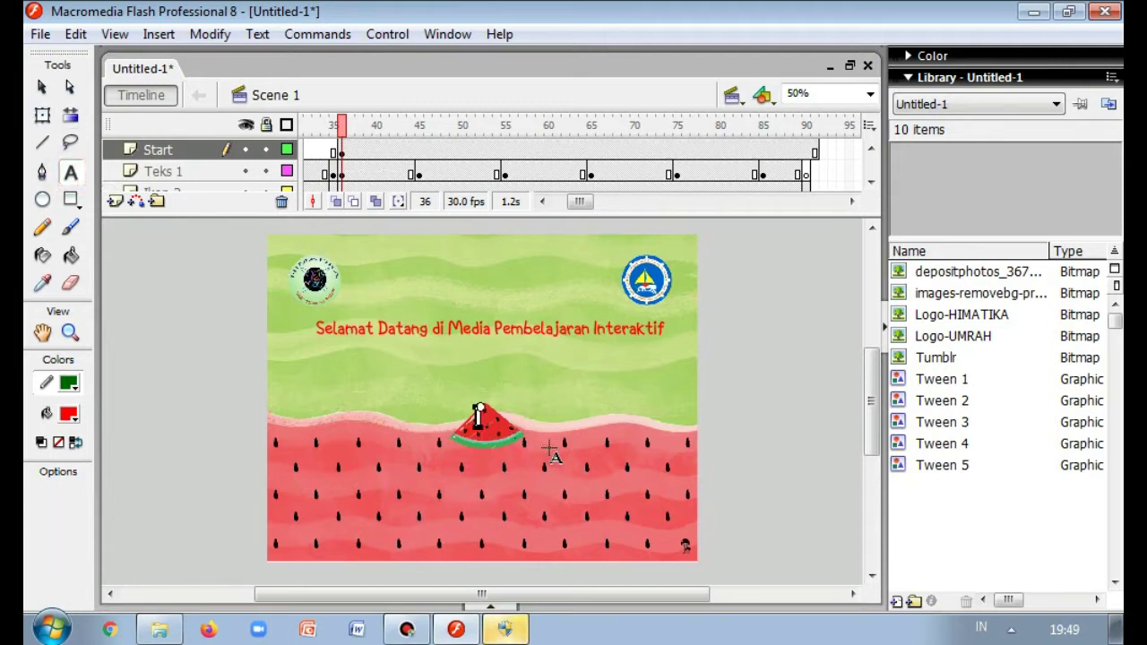
{"action": "type", "text": "Star"}
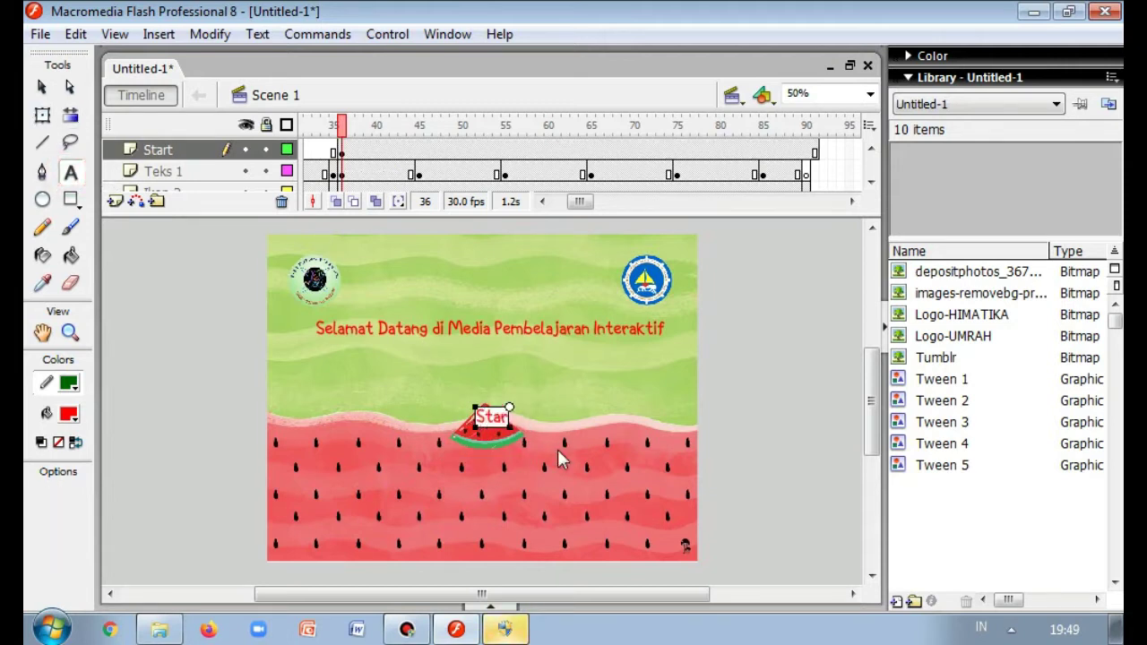
{"action": "type", "text": "t"}
- Change the colour of the whole "Start" text to white
{"action": "key", "text": "ctrl+a"}
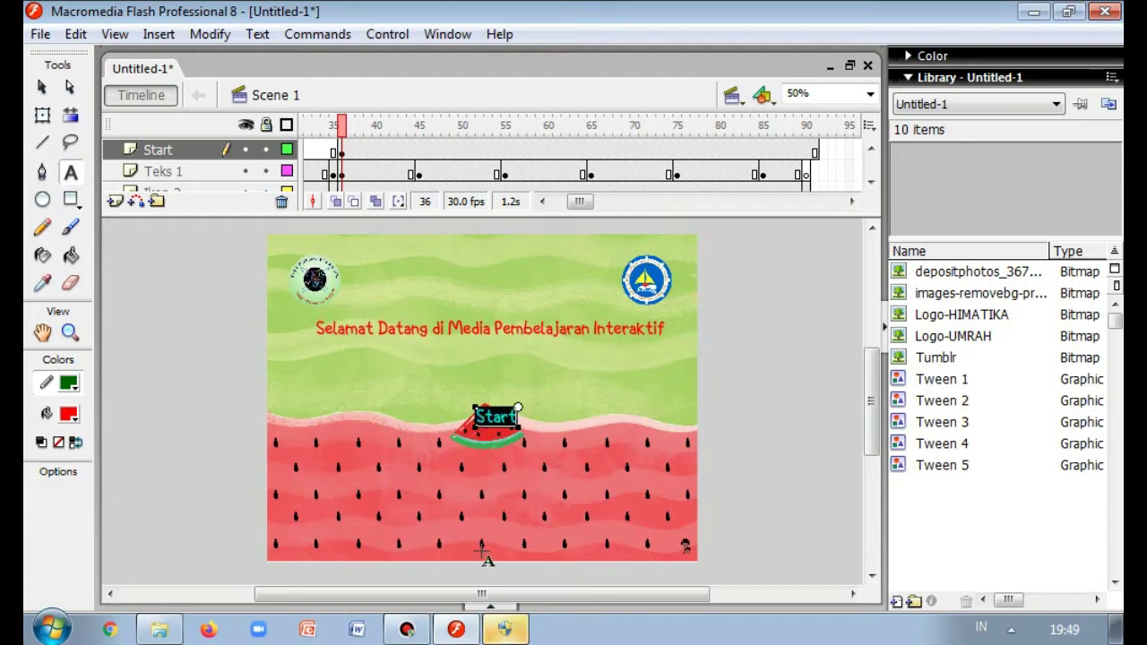
{"action": "left_click", "coordinate": [499, 607]}
{"action": "key", "text": "F9"}
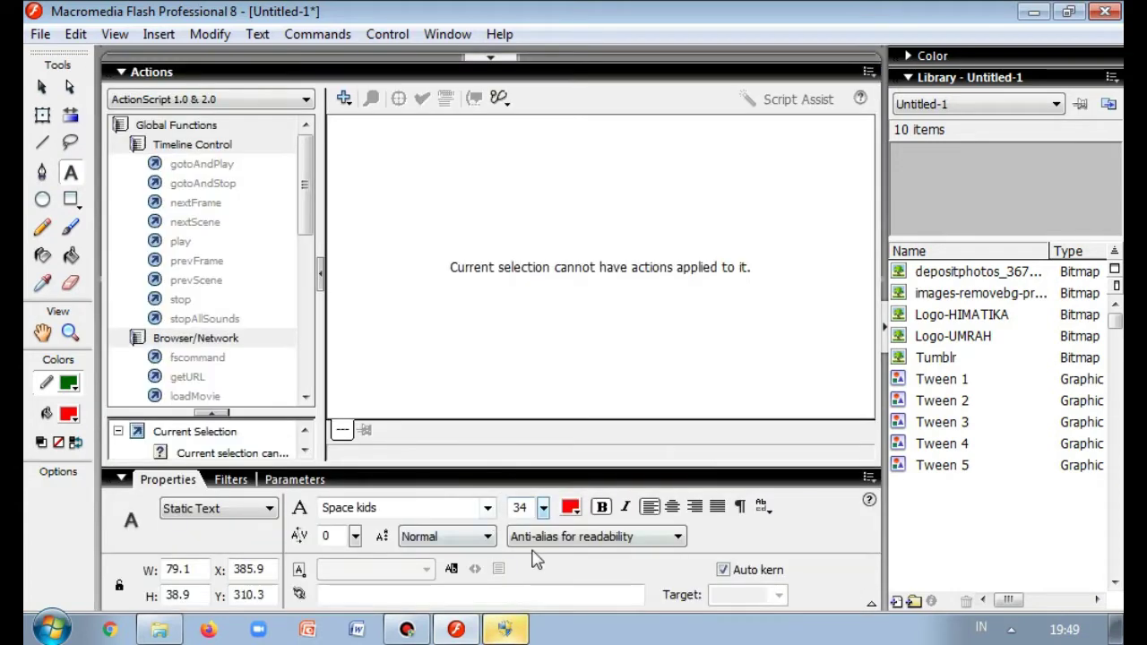
{"action": "left_click", "coordinate": [582, 511]}
{"action": "left_click", "coordinate": [615, 522]}
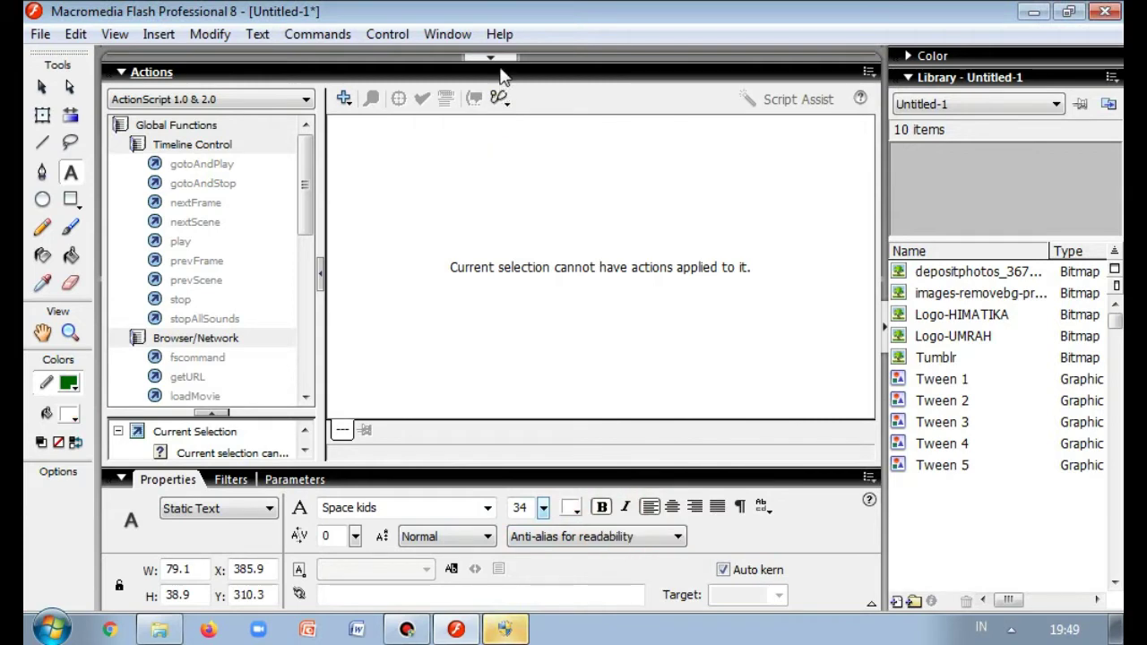
{"action": "left_click", "coordinate": [500, 56]}
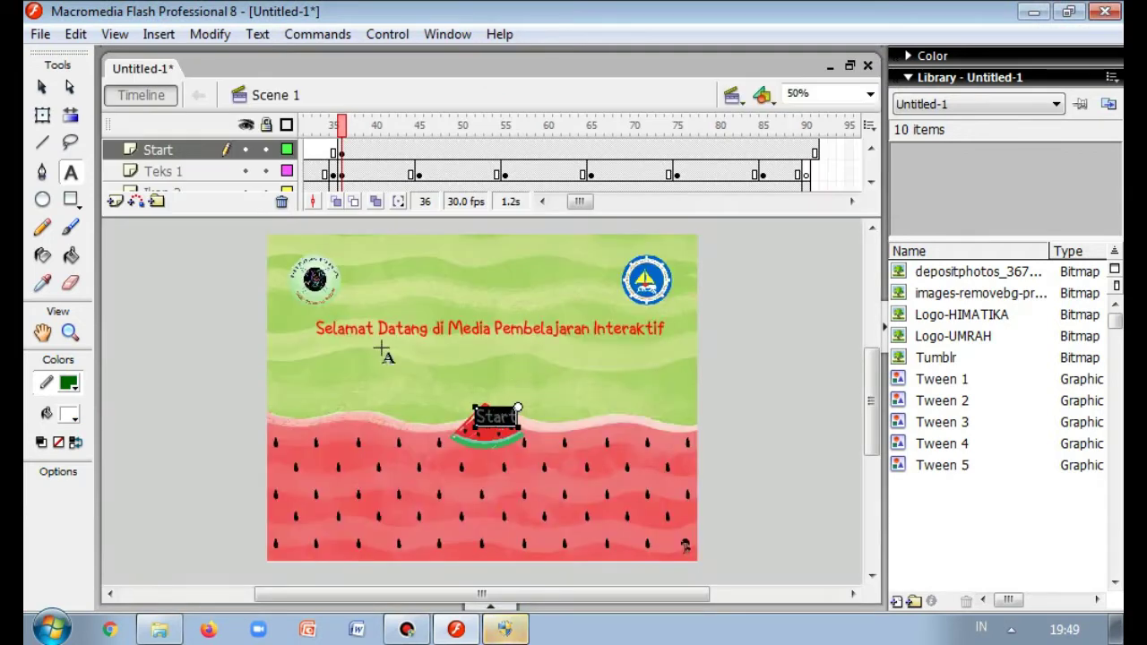
- Move the "Start" text onto the middle of the watermelon slice
{"action": "left_click", "coordinate": [41, 87]}
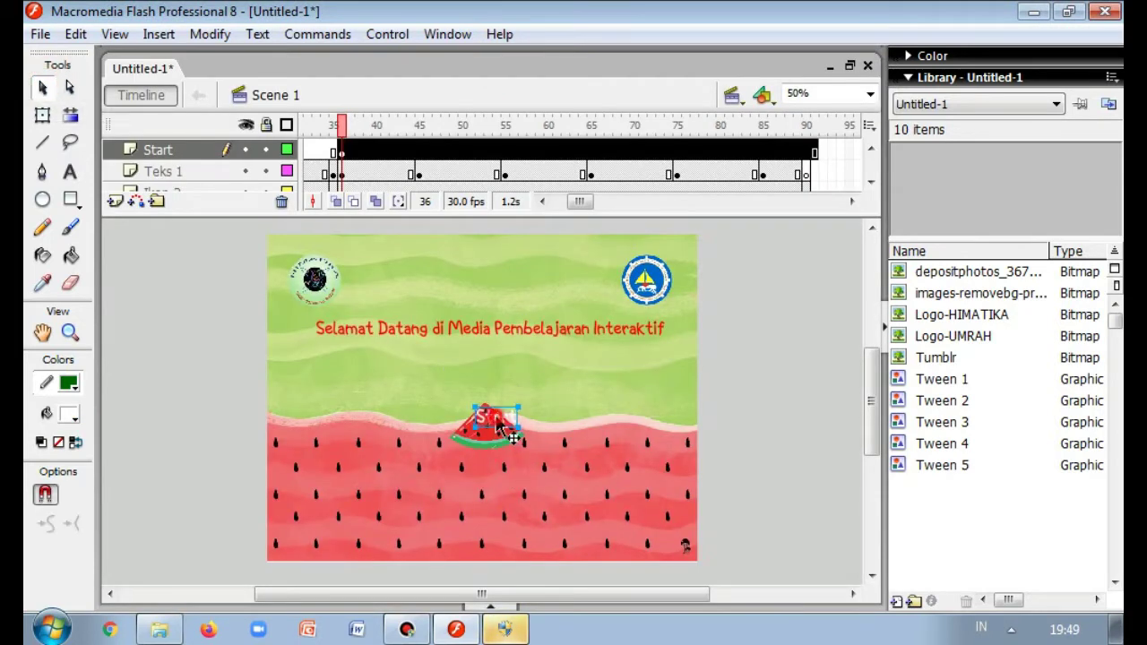
{"action": "left_click_drag", "start_coordinate": [498, 424], "coordinate": [499, 430]}
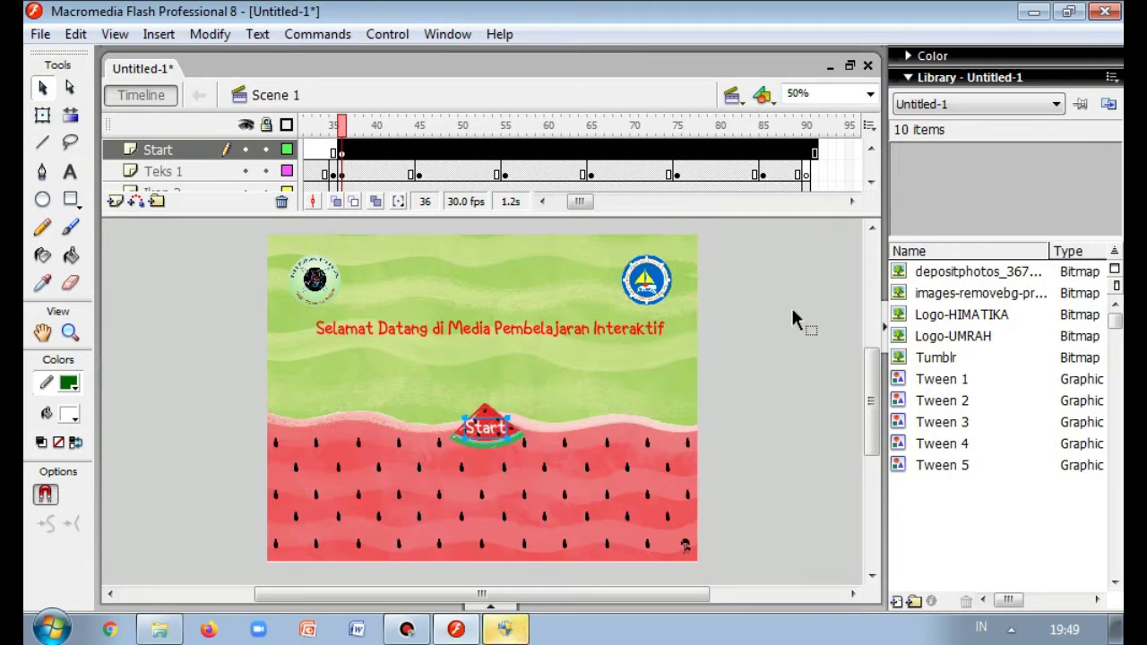
{"action": "left_click", "coordinate": [784, 349]}
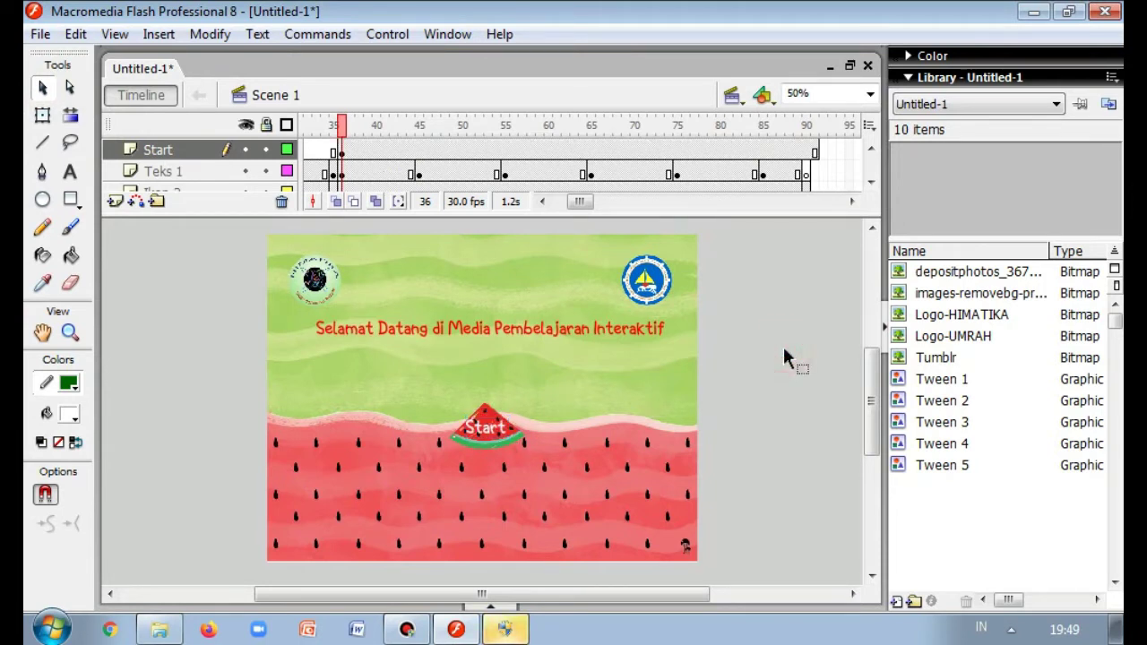
{"action": "left_click", "coordinate": [497, 431]}
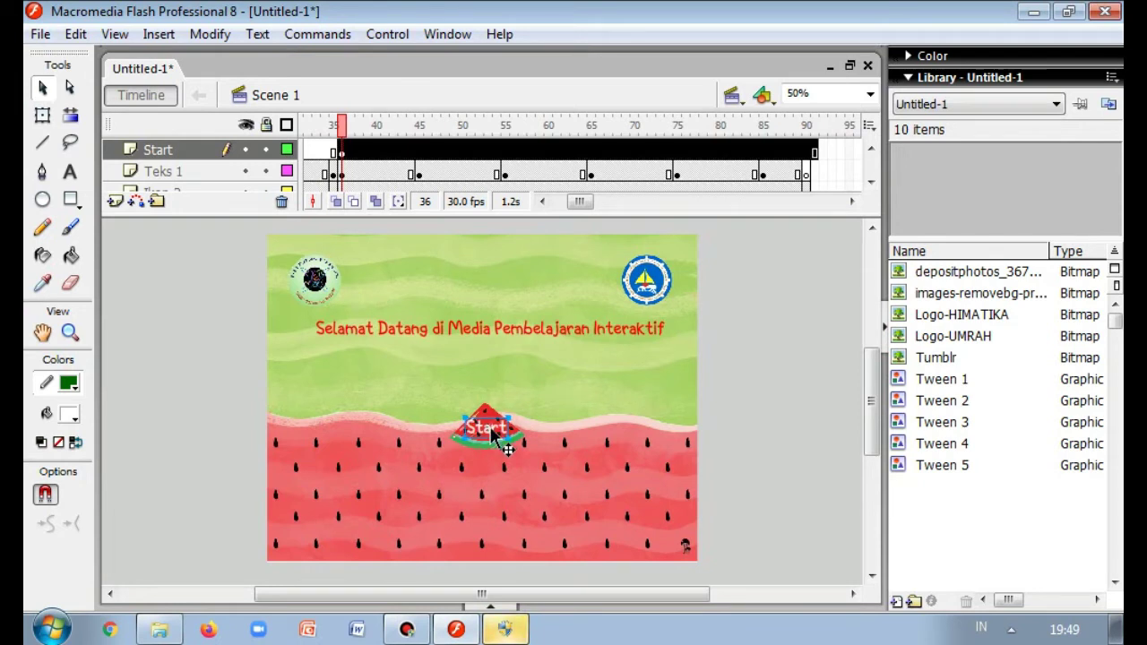
{"action": "left_click", "coordinate": [786, 368]}
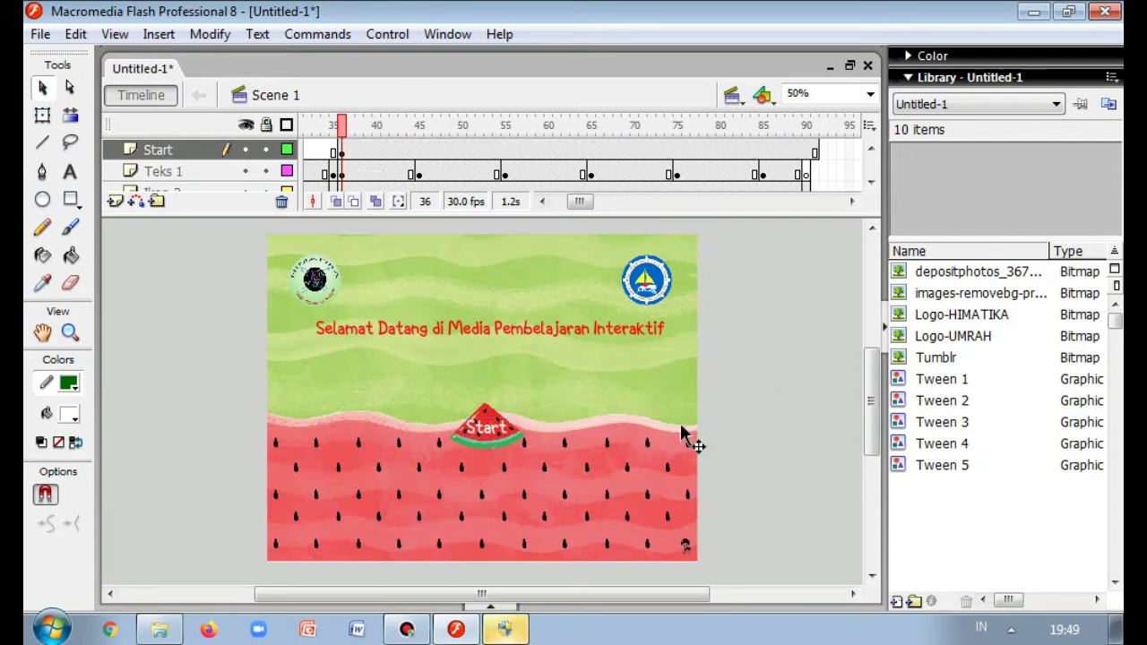
- Convert the watermelon slice and its "Start" text together into a Button symbol
{"action": "mouse_move", "coordinate": [349, 133]}
{"action": "left_mouse_down"}
{"action": "mouse_move", "coordinate": [315, 127]}
{"action": "mouse_move", "coordinate": [365, 145]}
{"action": "mouse_move", "coordinate": [350, 145]}
{"action": "left_mouse_up"}
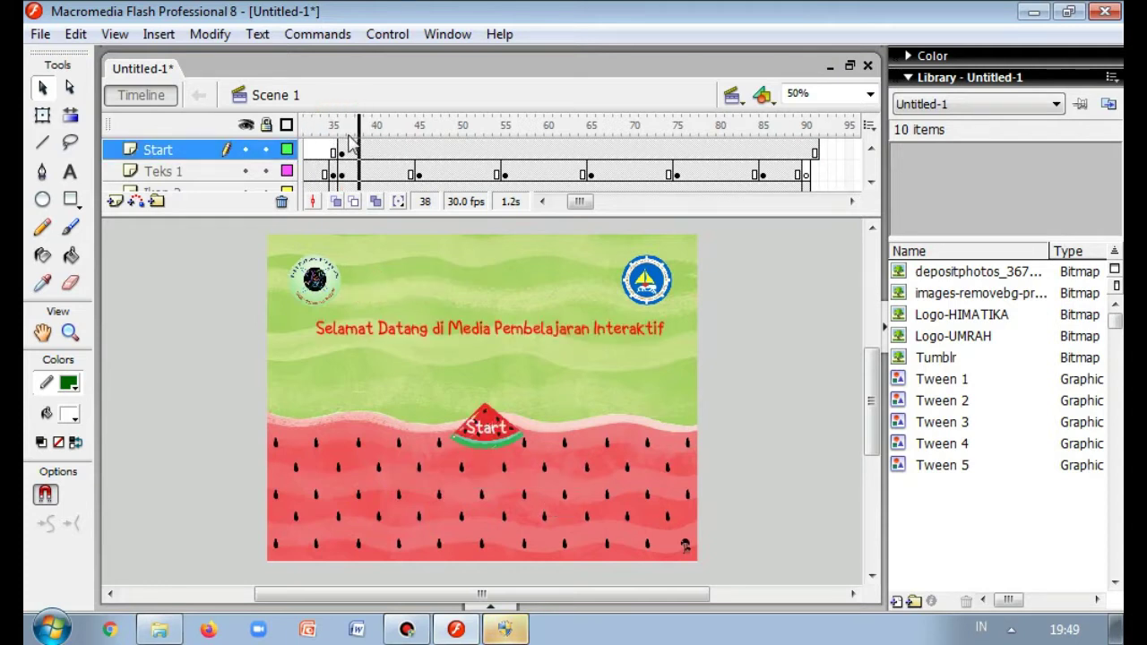
{"action": "left_click", "coordinate": [498, 423]}
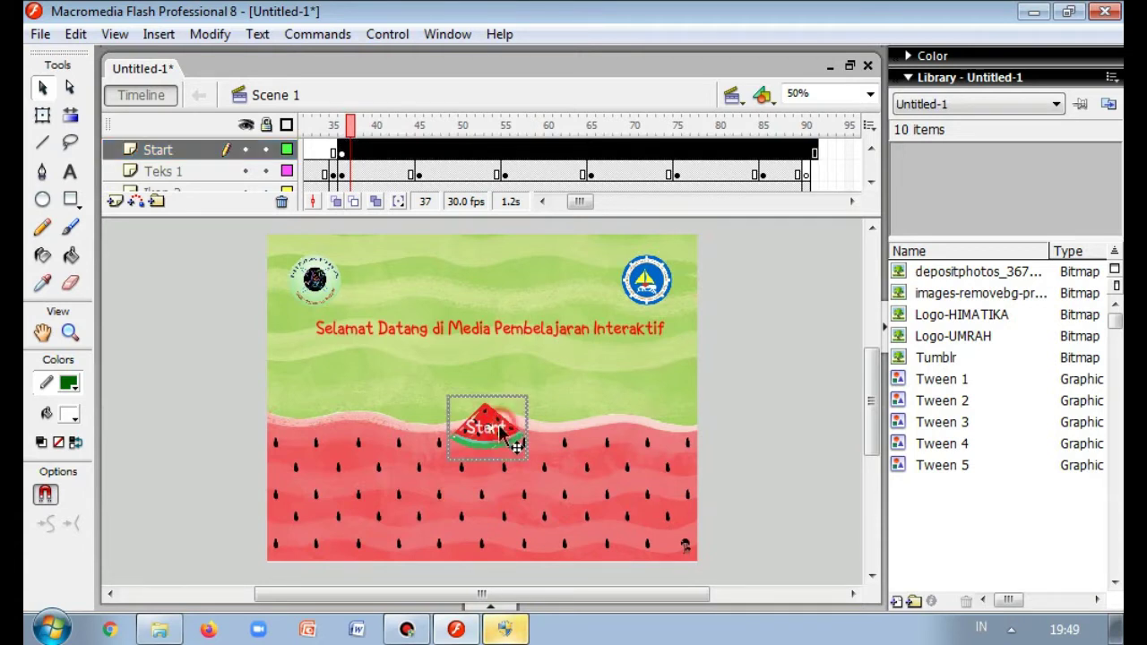
{"action": "left_click", "coordinate": [502, 412]}
{"action": "right_click", "coordinate": [502, 412]}
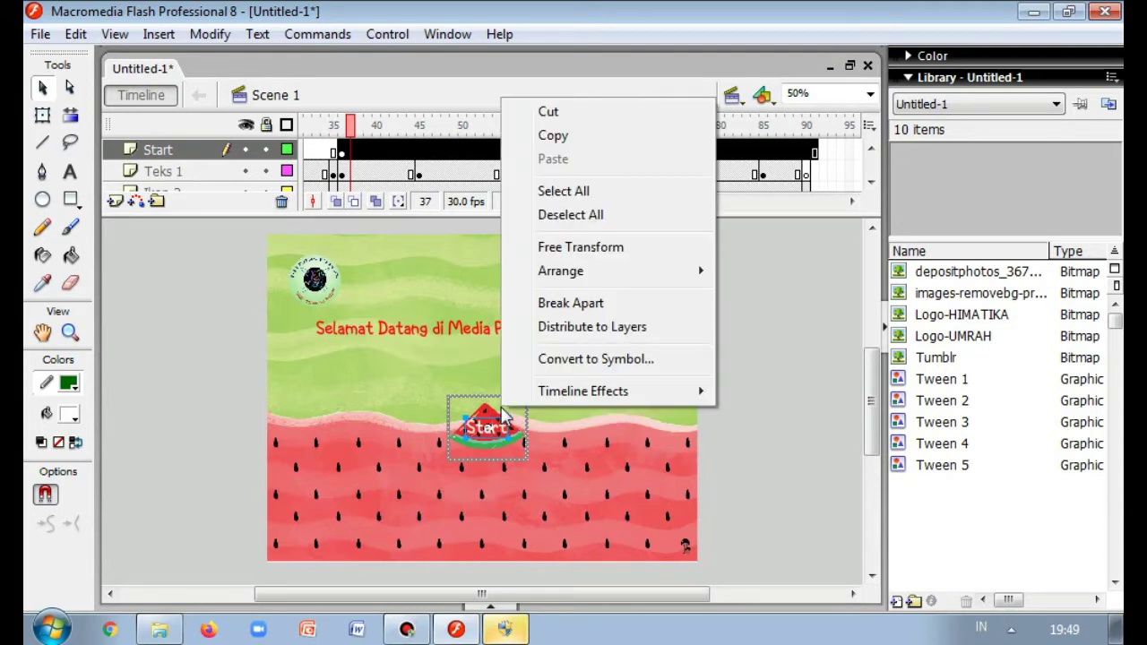
{"action": "left_click", "coordinate": [553, 359]}
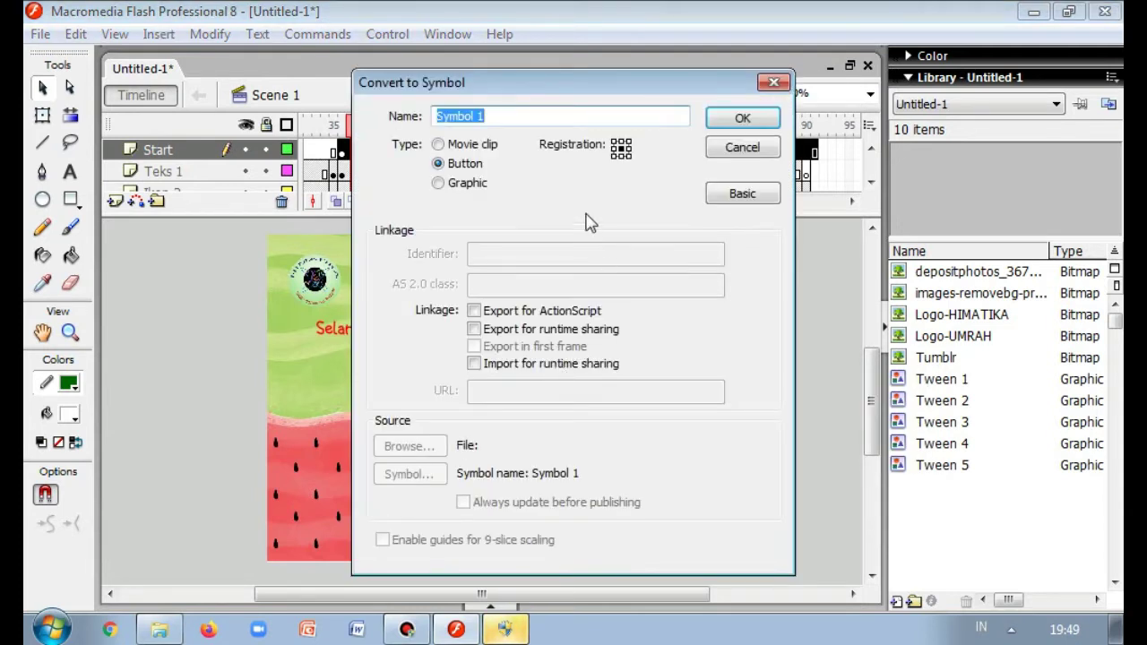
{"action": "left_click", "coordinate": [472, 170]}
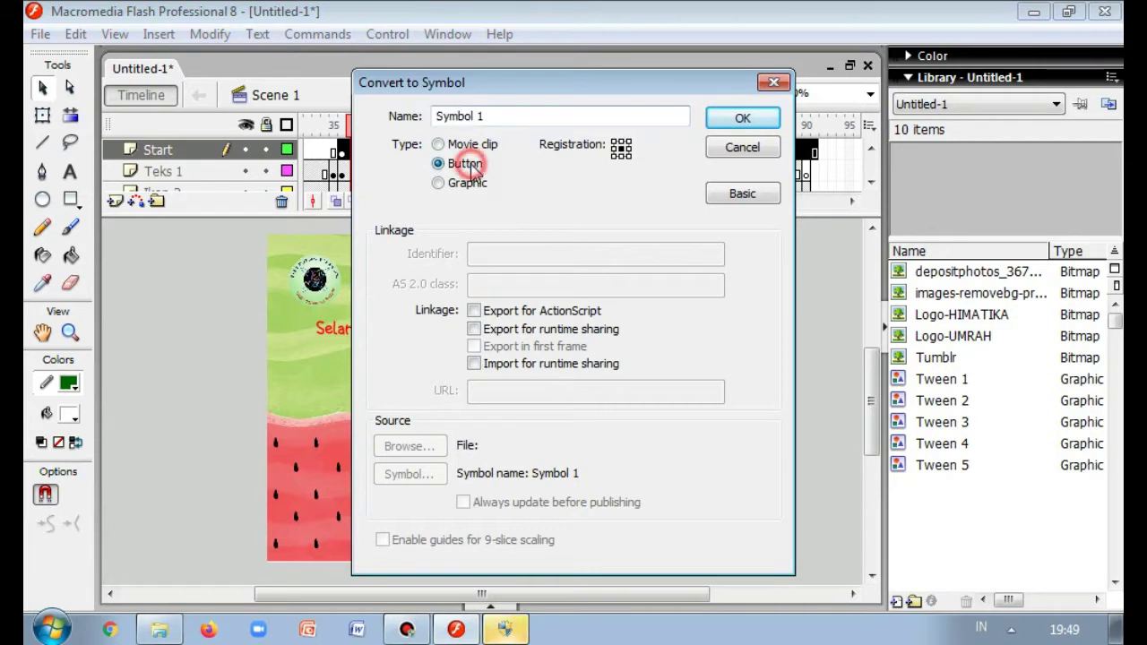
{"action": "left_click", "coordinate": [501, 115]}
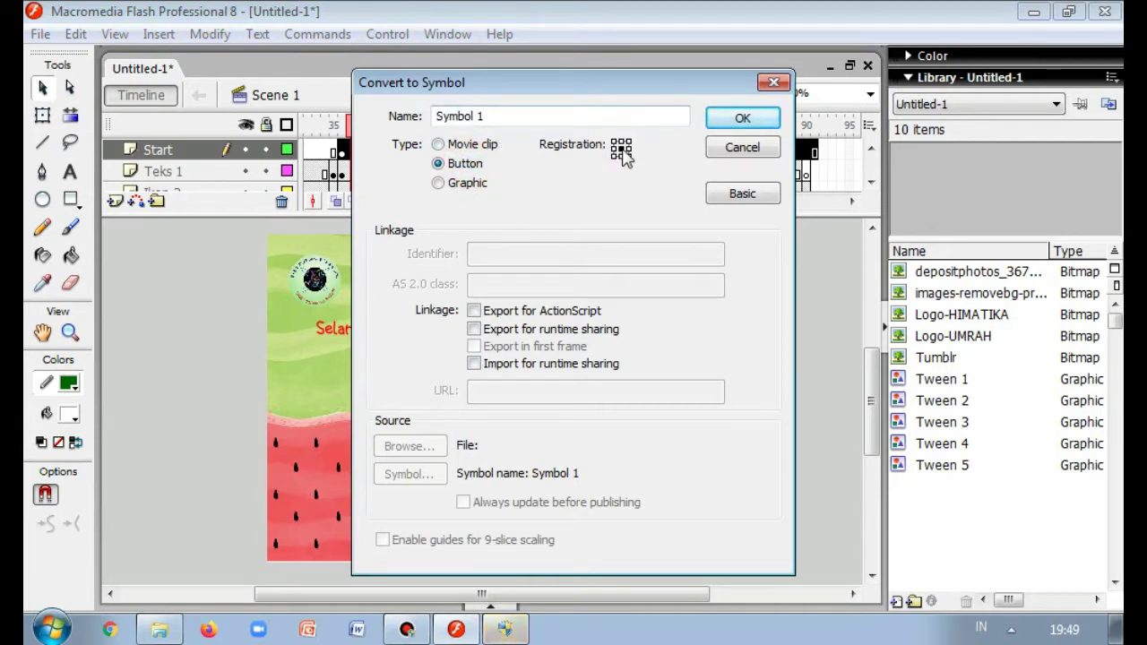
{"action": "left_click", "coordinate": [722, 119]}
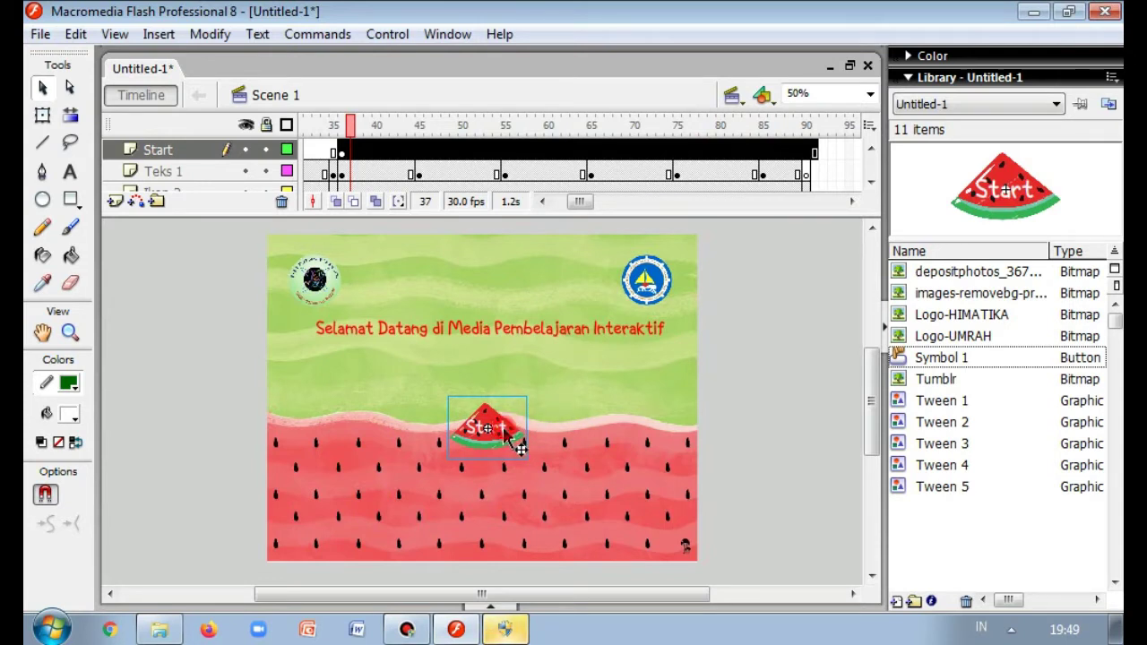
- Open the Start button symbol for editing and insert keyframes in its Over, Down and Hit states
{"action": "double_click", "coordinate": [509, 434]}
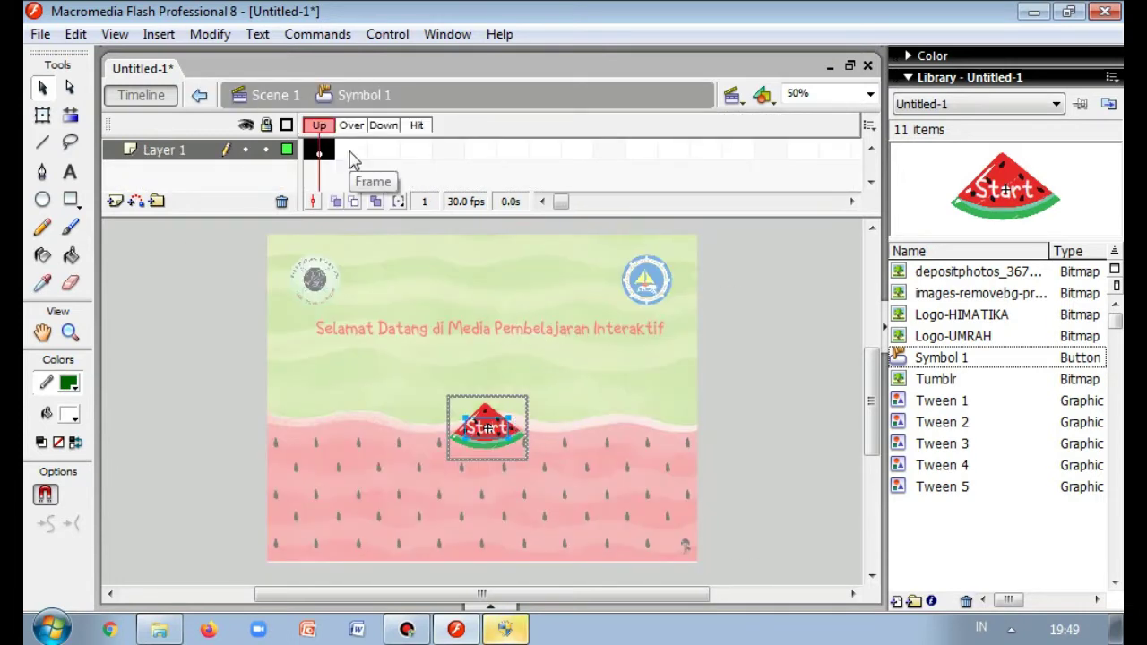
{"action": "left_click", "coordinate": [354, 154]}
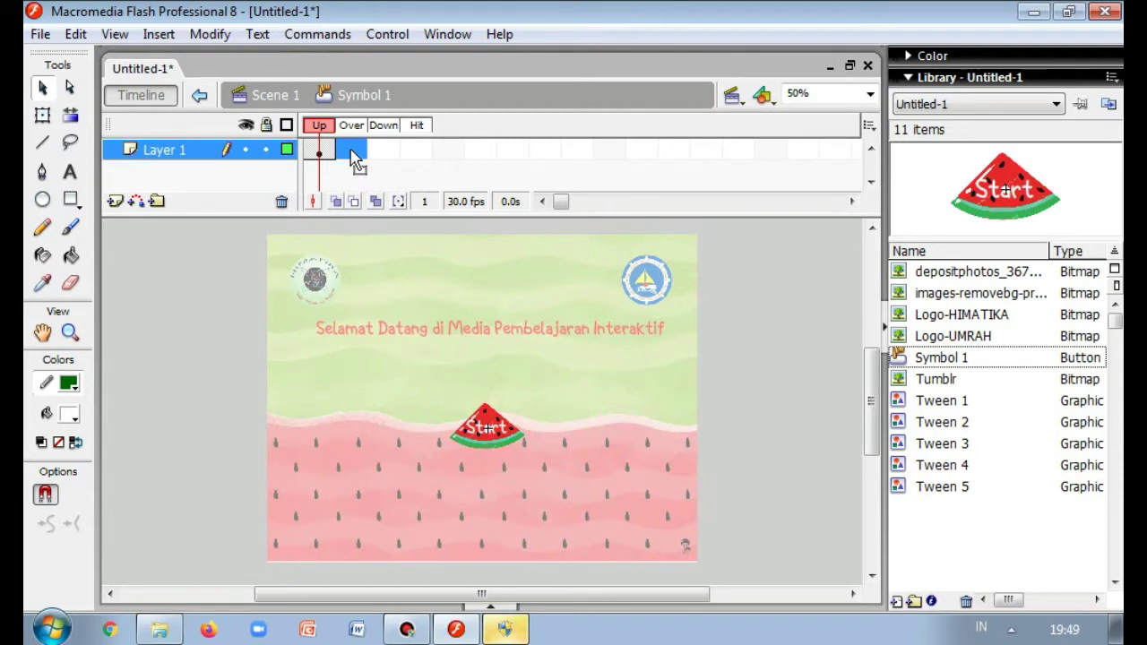
{"action": "right_click", "coordinate": [355, 158]}
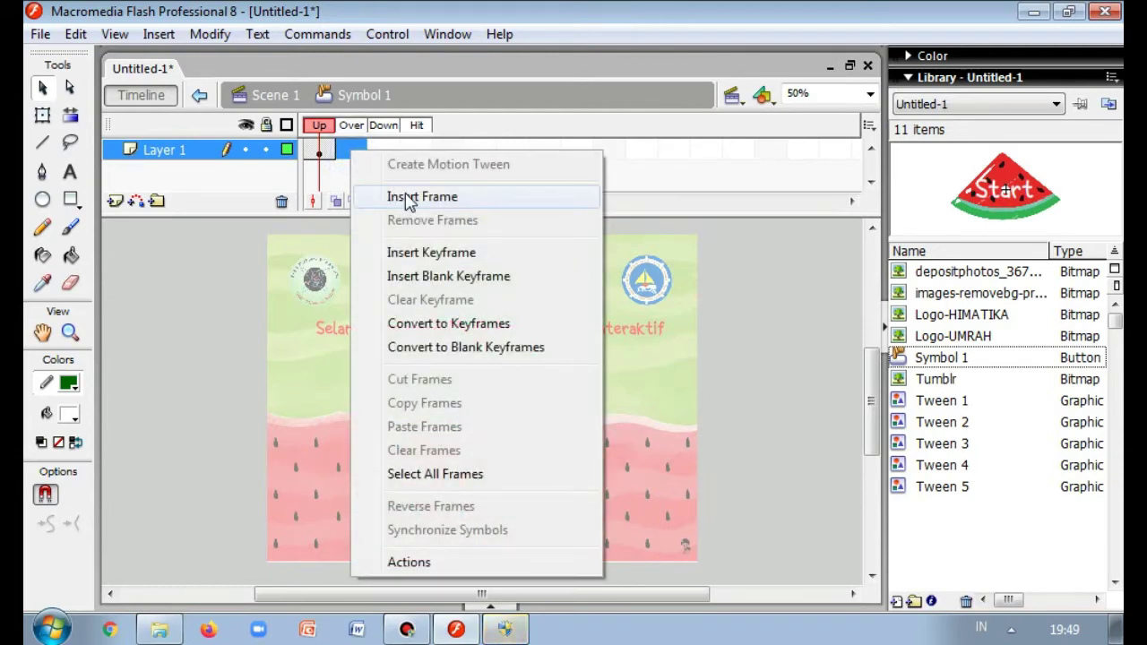
{"action": "left_click", "coordinate": [454, 256]}
{"action": "right_click", "coordinate": [382, 152]}
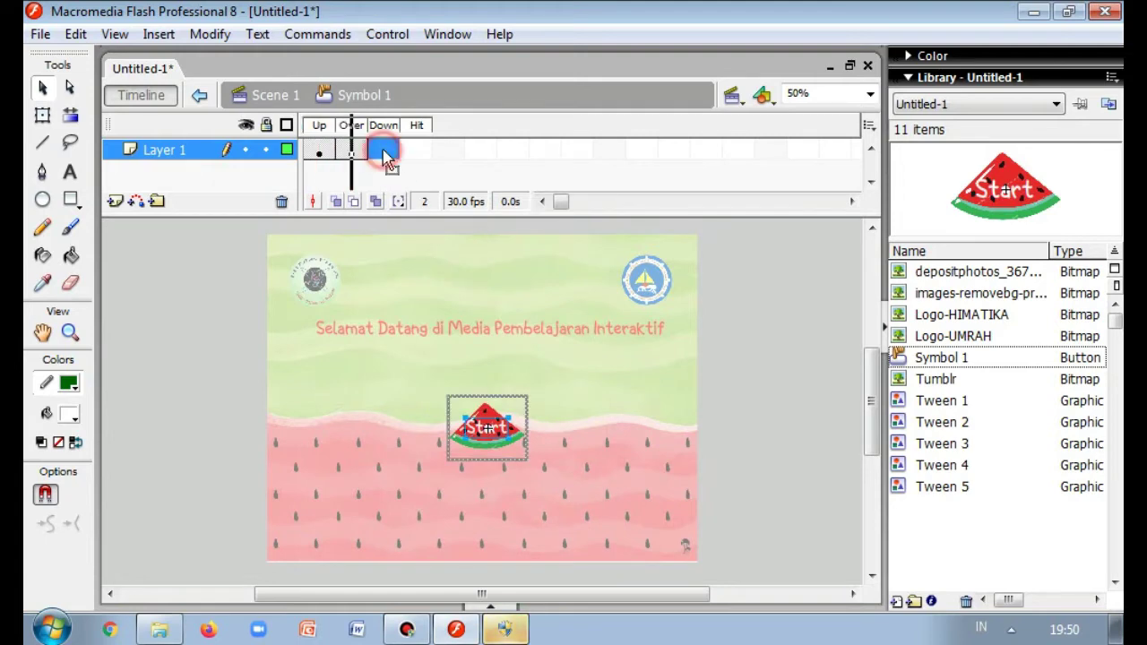
{"action": "left_click", "coordinate": [472, 252]}
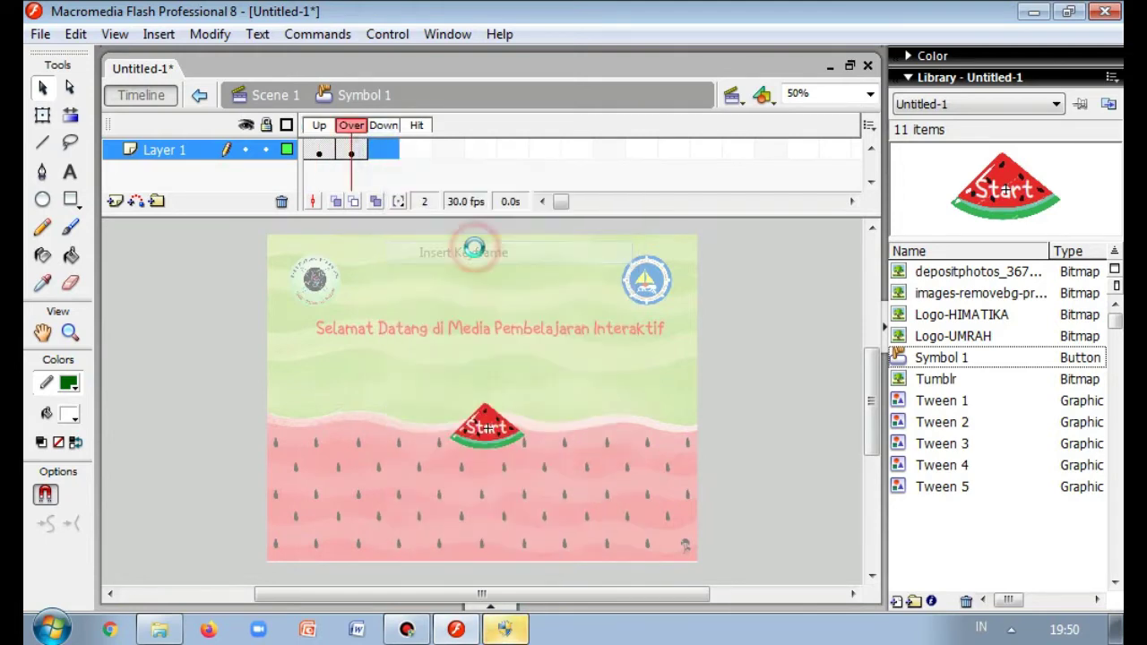
{"action": "right_click", "coordinate": [417, 150]}
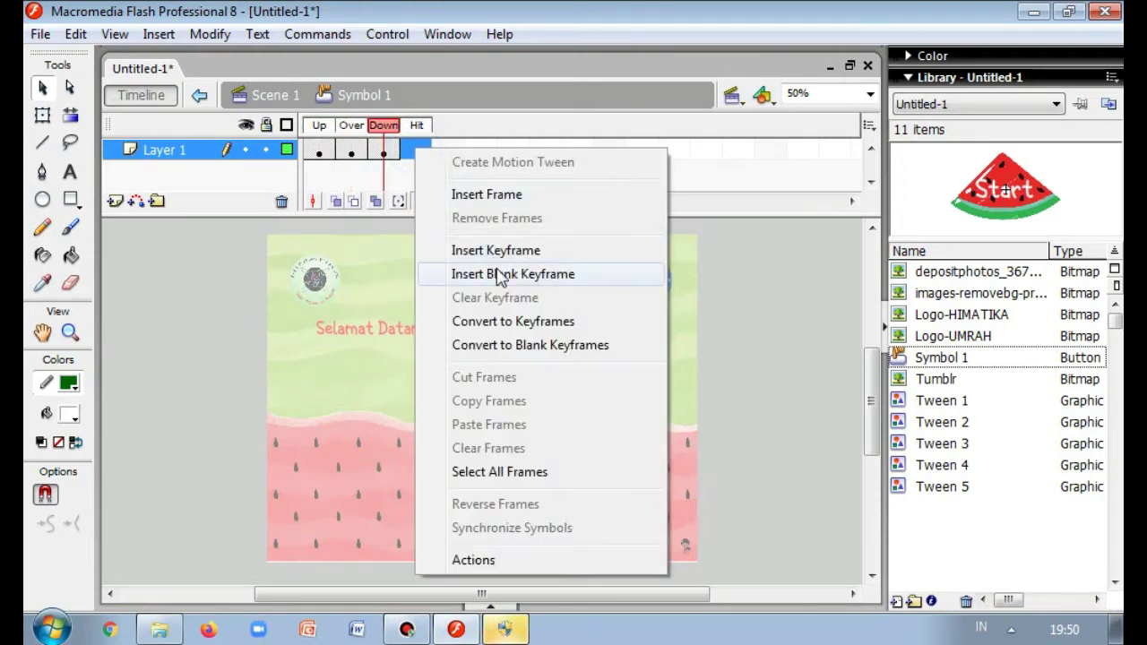
{"action": "left_click", "coordinate": [495, 250]}
- Enlarge the watermelon slice and "Start" text slightly in the button's Over state
{"action": "left_click", "coordinate": [352, 152]}
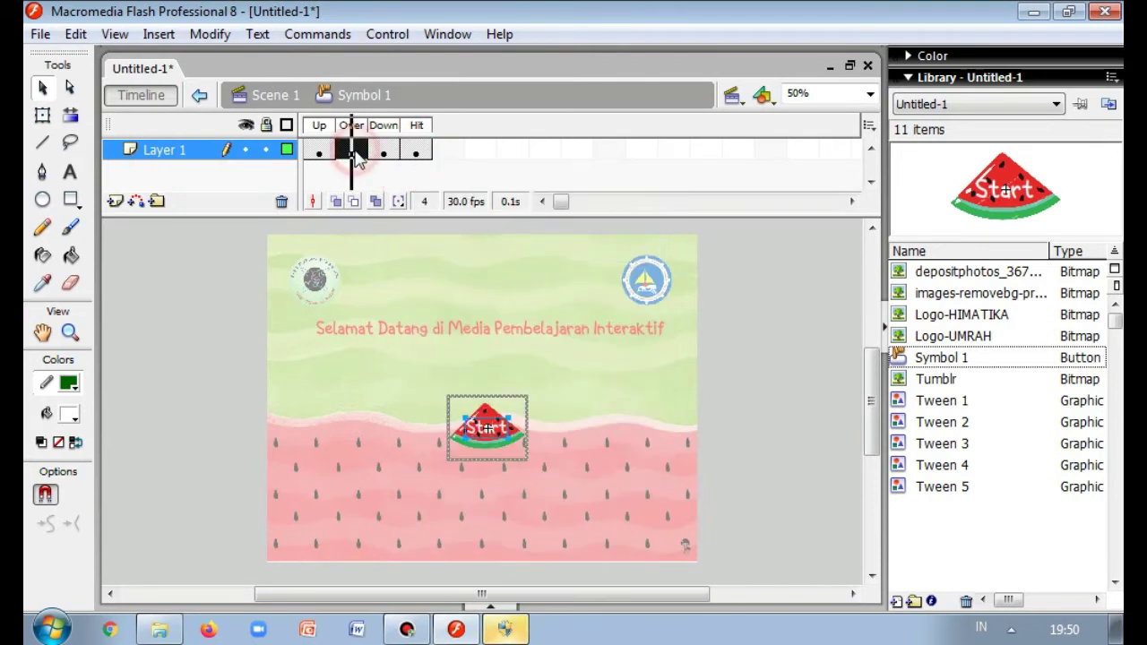
{"action": "left_click", "coordinate": [503, 426]}
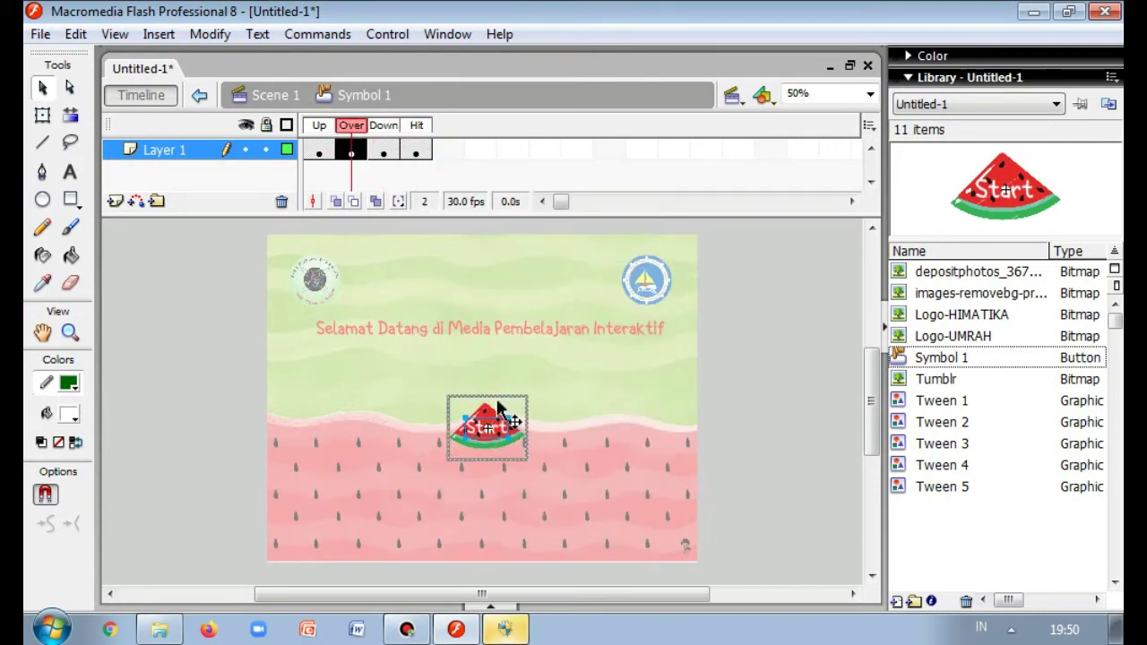
{"action": "left_click", "coordinate": [43, 122]}
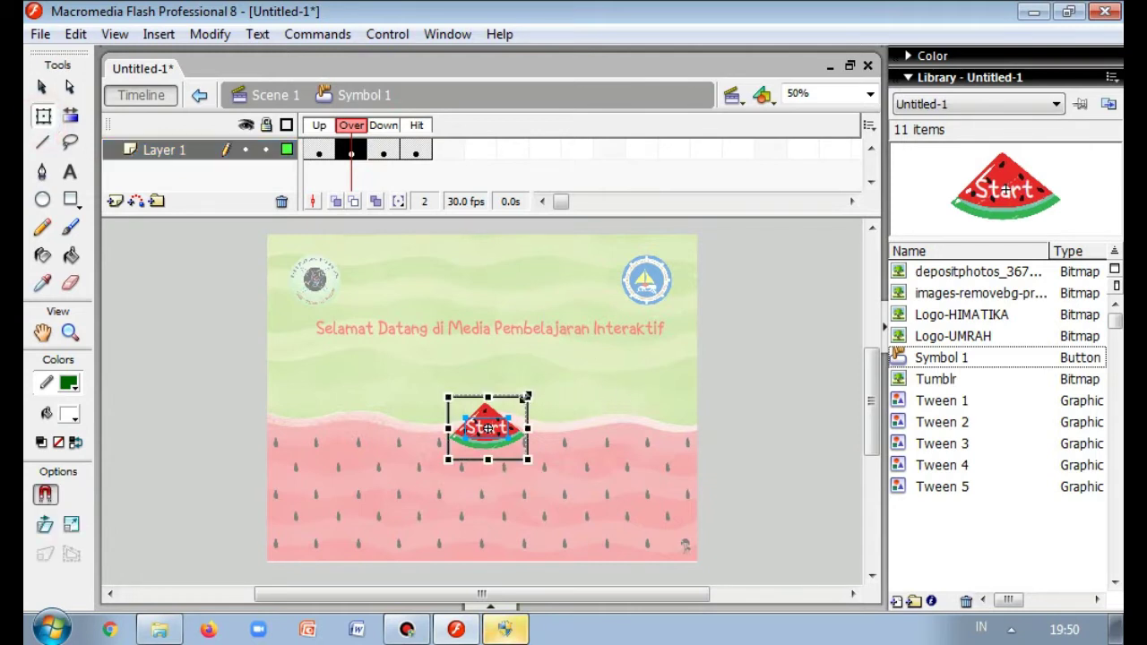
{"action": "left_click_drag", "start_coordinate": [527, 396], "coordinate": [535, 391]}
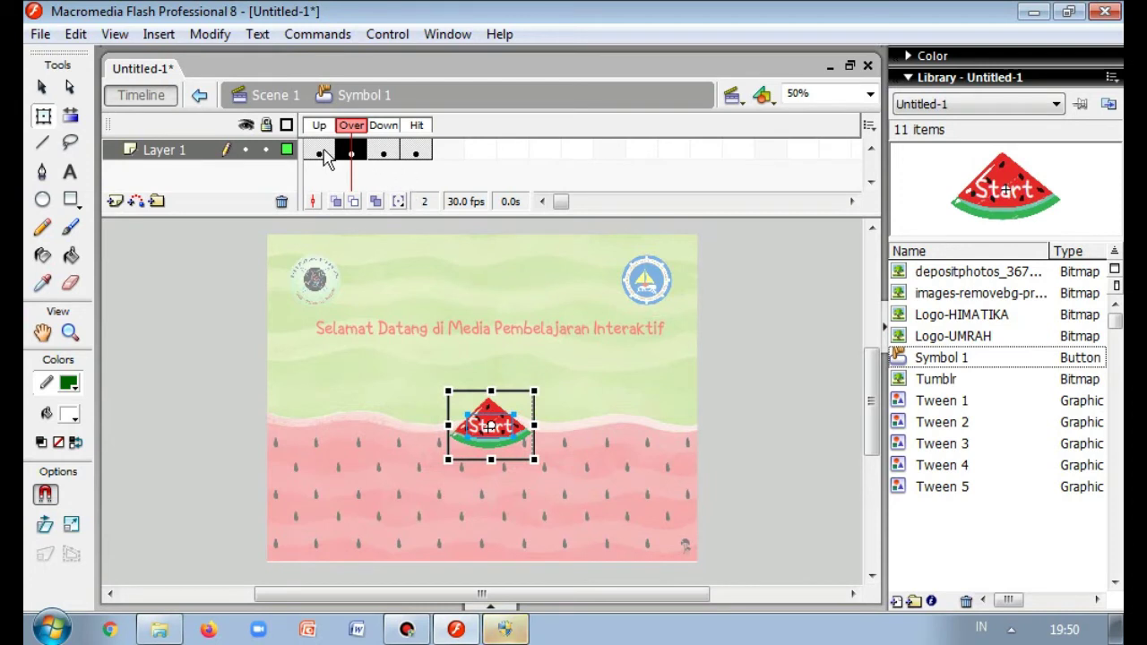
- Compare the button's Up, Over and Down states and return to Scene 1 with nothing selected
{"action": "left_click", "coordinate": [383, 153]}
{"action": "left_click", "coordinate": [318, 150]}
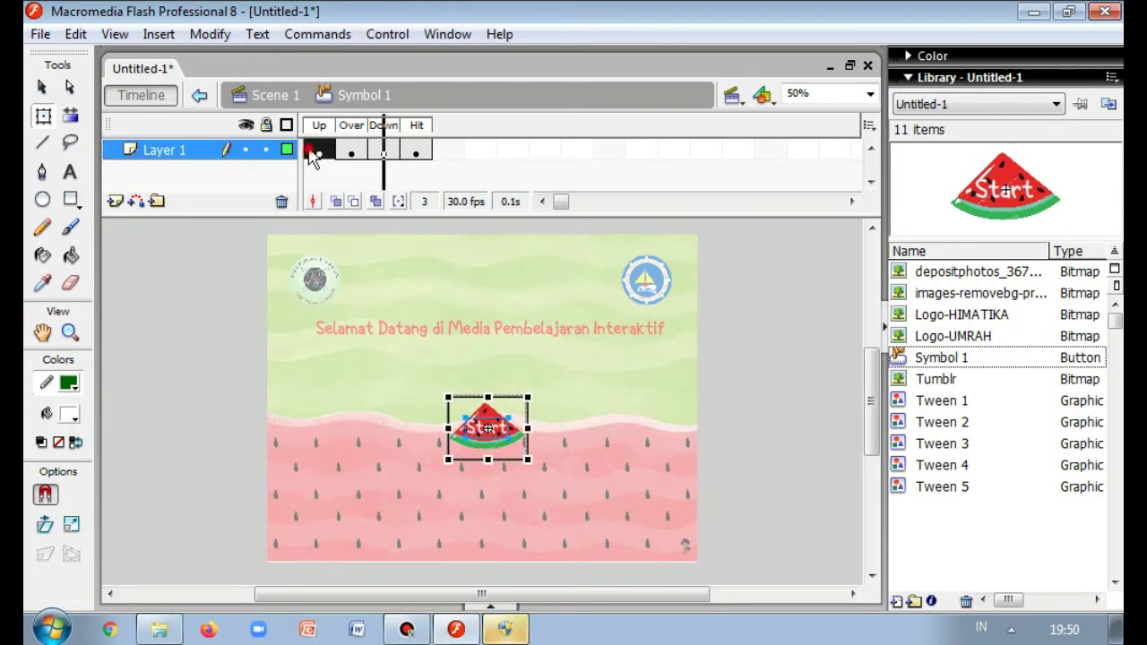
{"action": "left_click", "coordinate": [351, 151]}
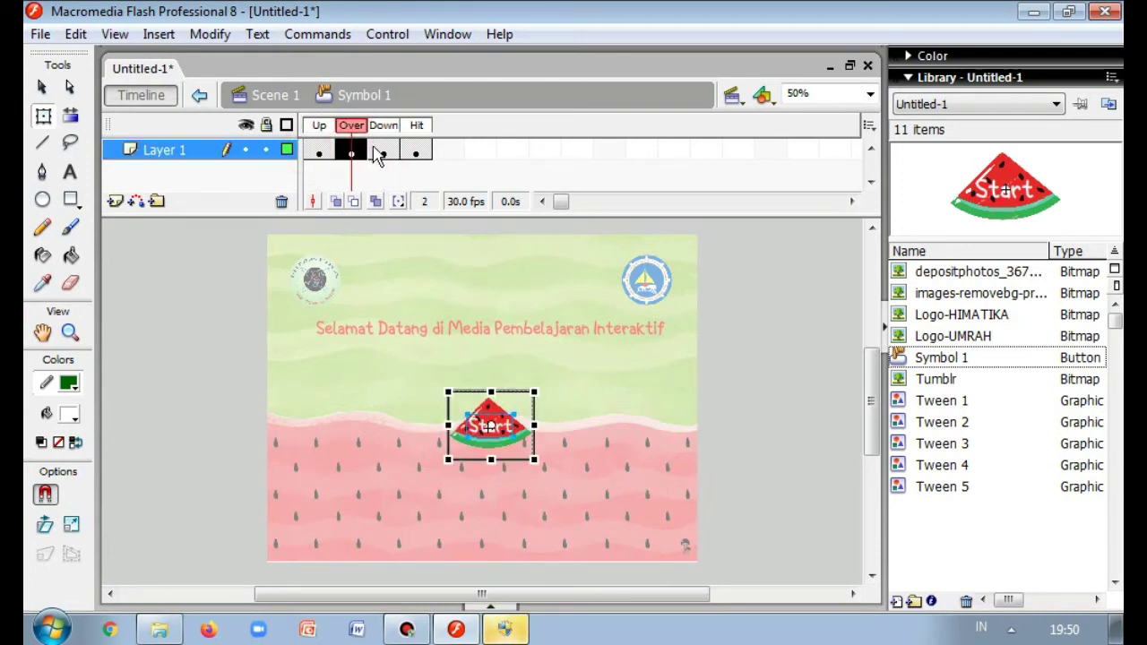
{"action": "left_click", "coordinate": [385, 154]}
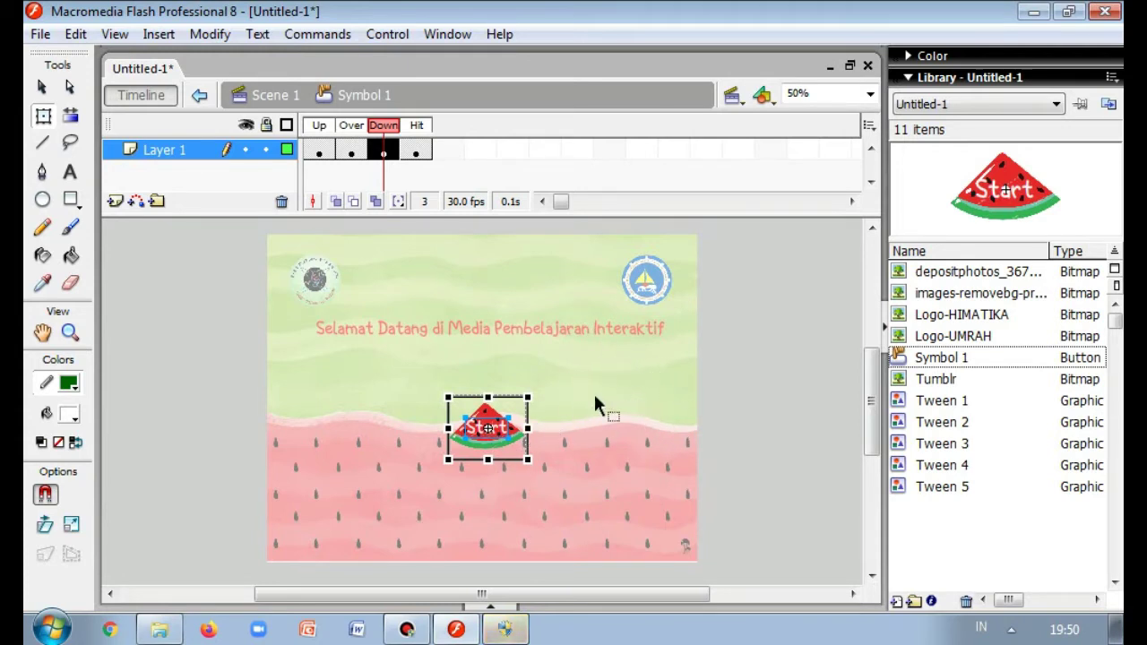
{"action": "double_click", "coordinate": [647, 405]}
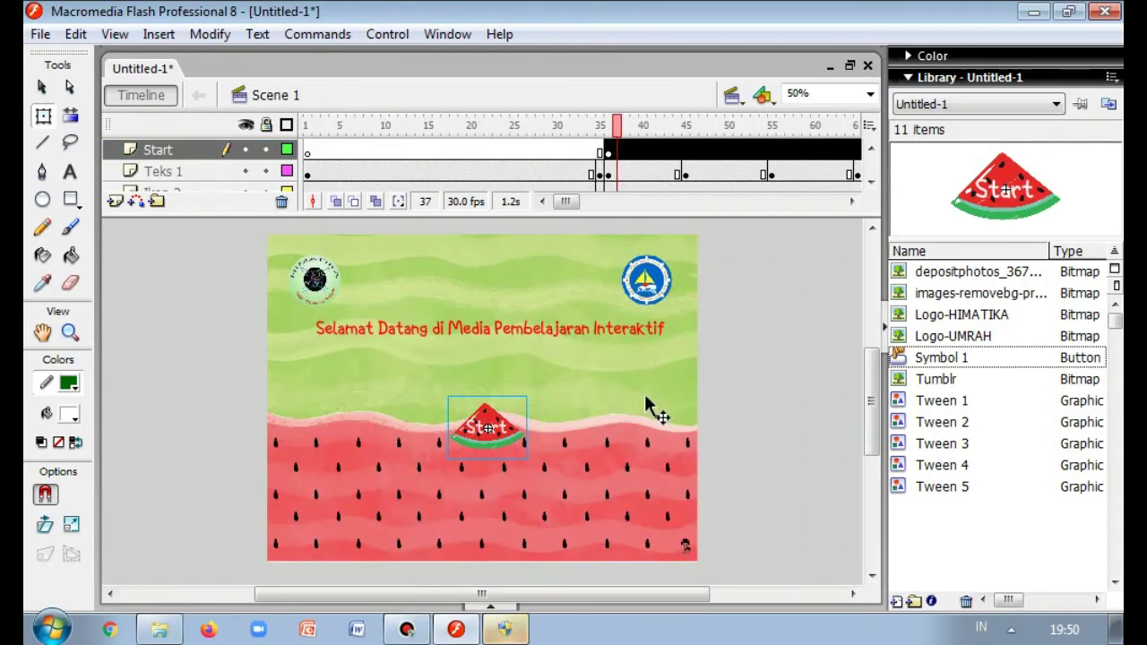
{"action": "left_click", "coordinate": [742, 371]}
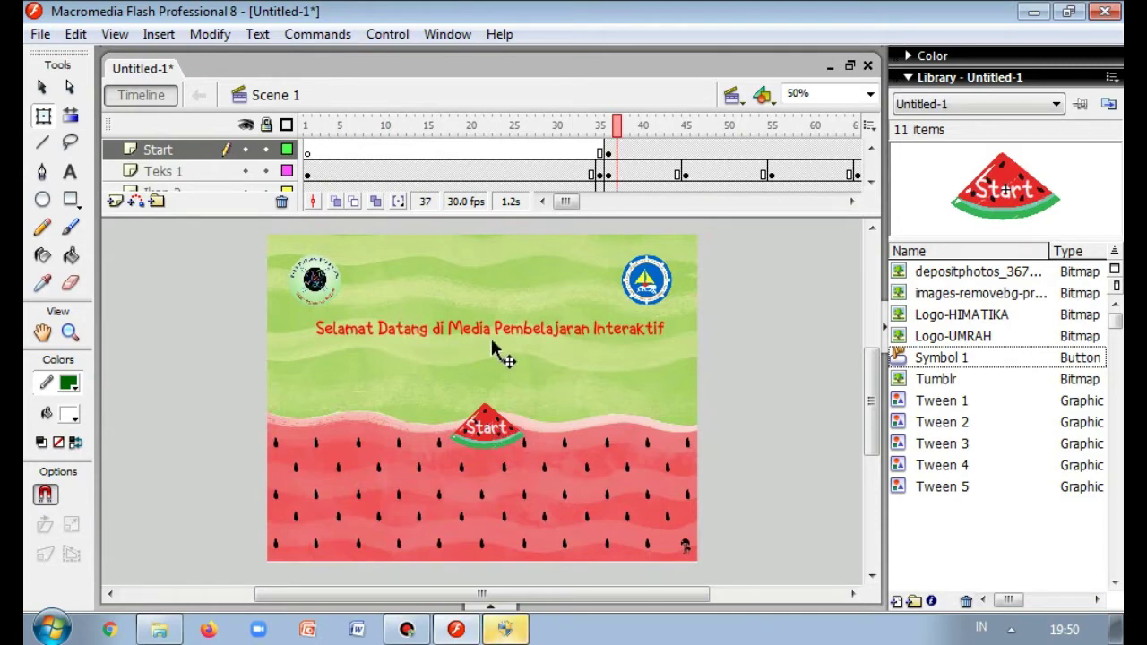
- Test the scene from its loading animation through the welcome screen, try the Start button, and close the preview
{"action": "left_click_drag", "start_coordinate": [618, 125], "coordinate": [359, 126]}
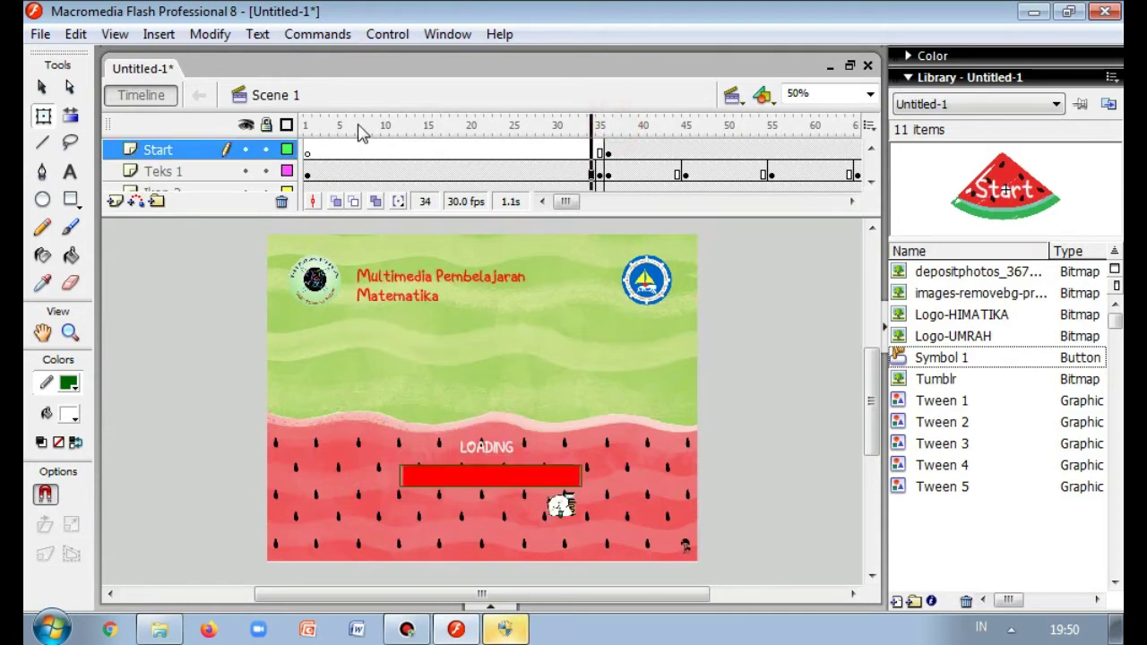
{"action": "left_click", "coordinate": [388, 34]}
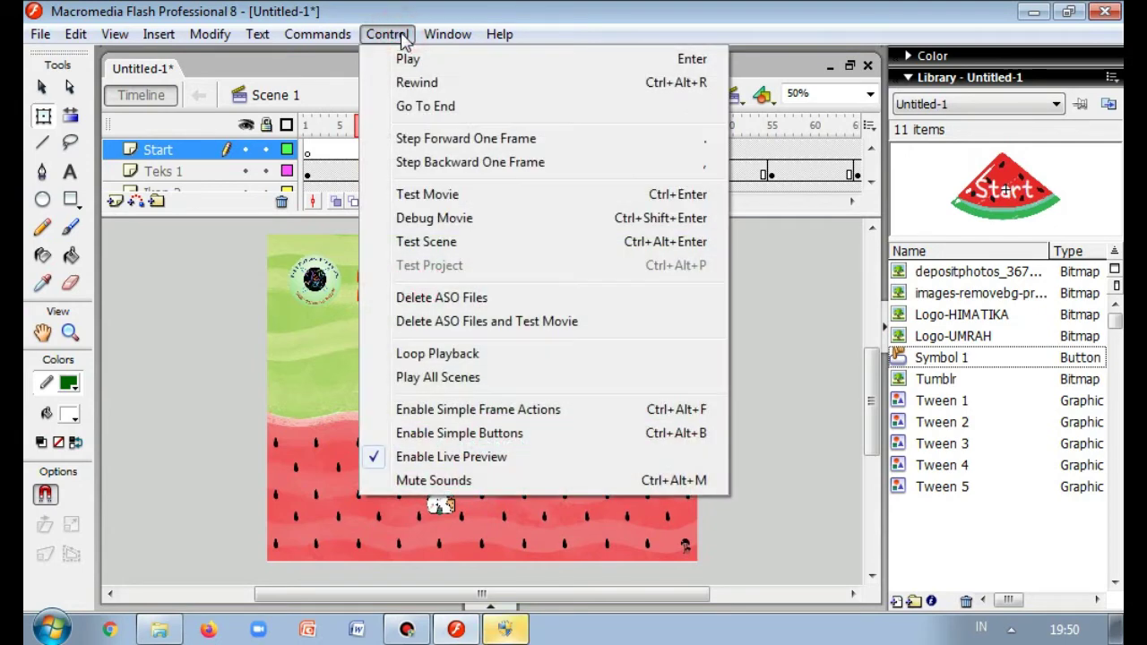
{"action": "left_click", "coordinate": [446, 238]}
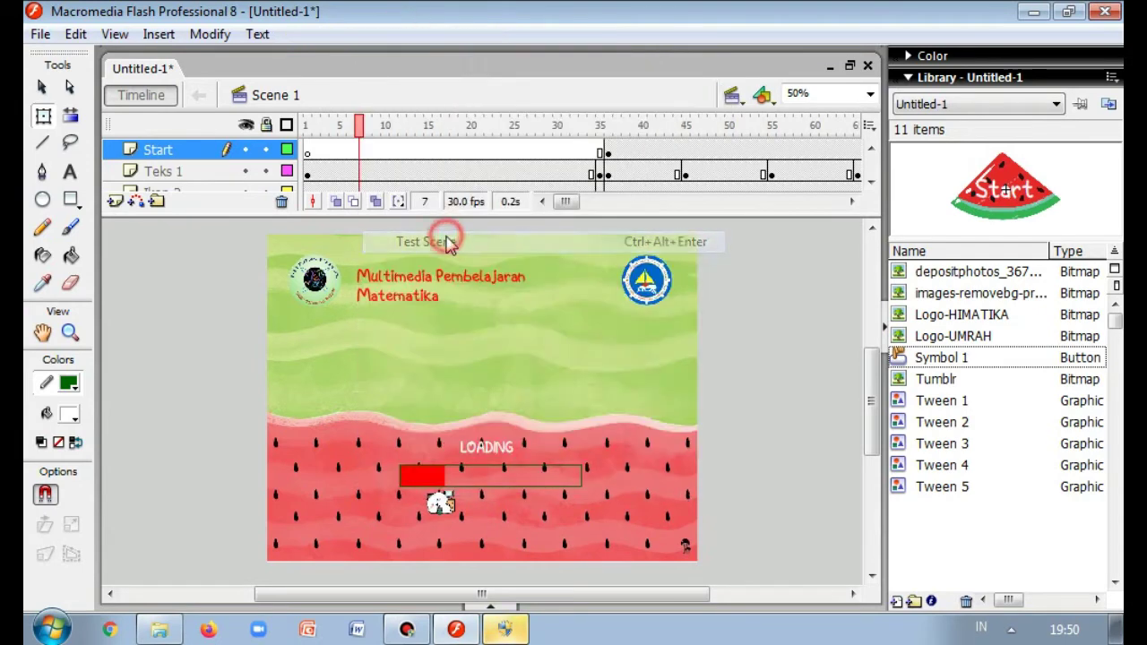
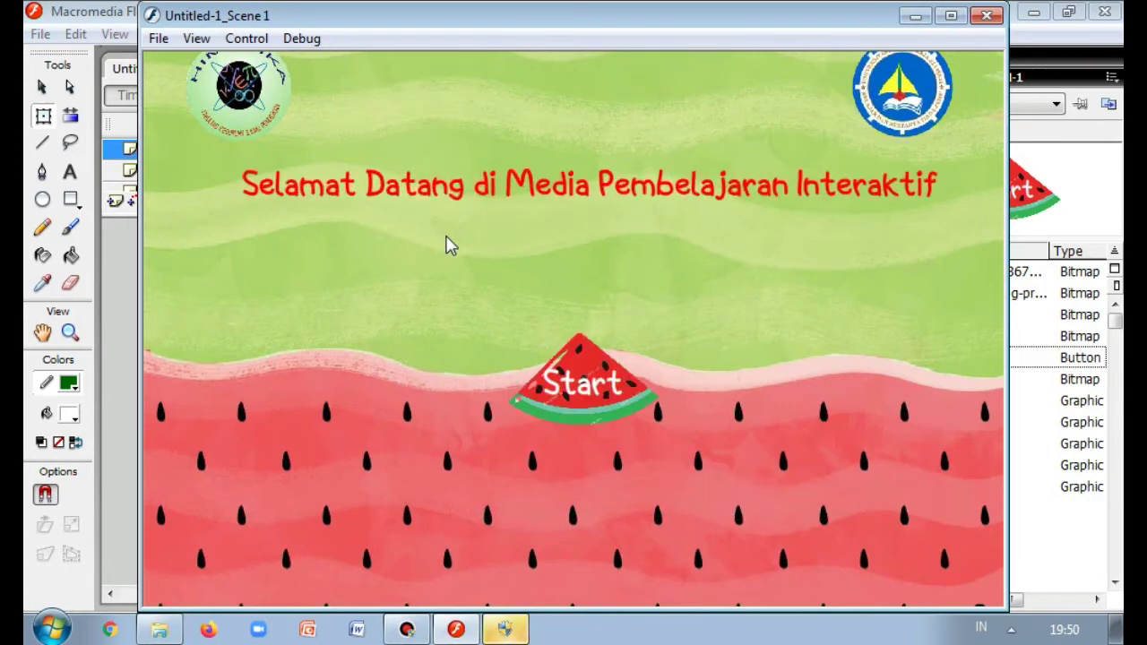
{"action": "left_click", "coordinate": [586, 382]}
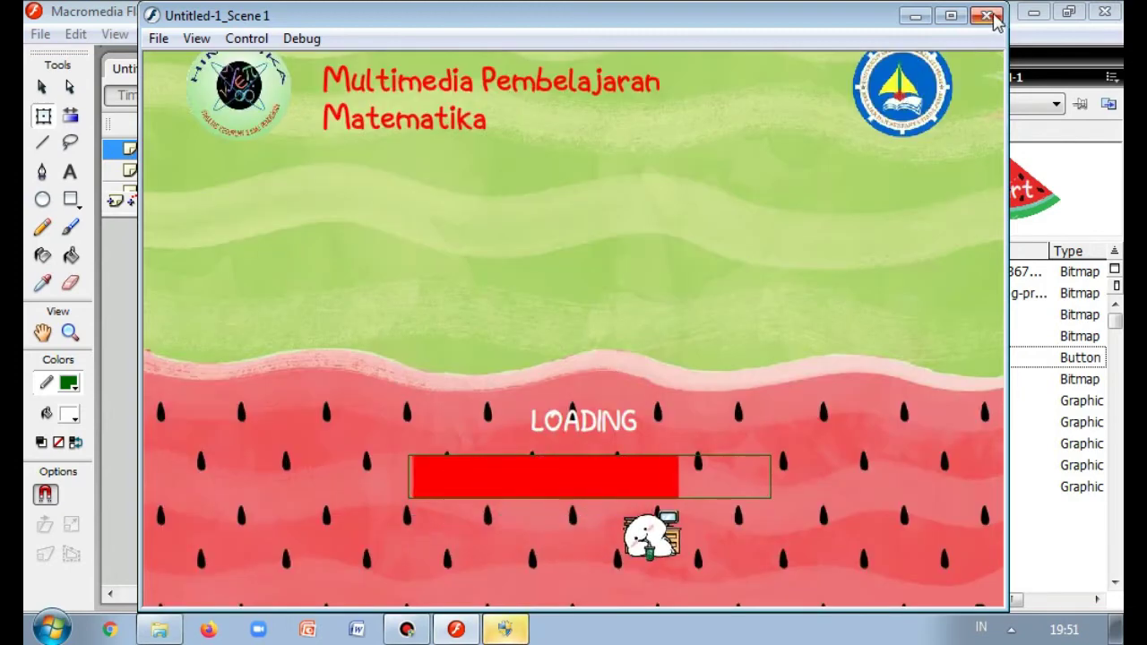
{"action": "left_click", "coordinate": [987, 17]}
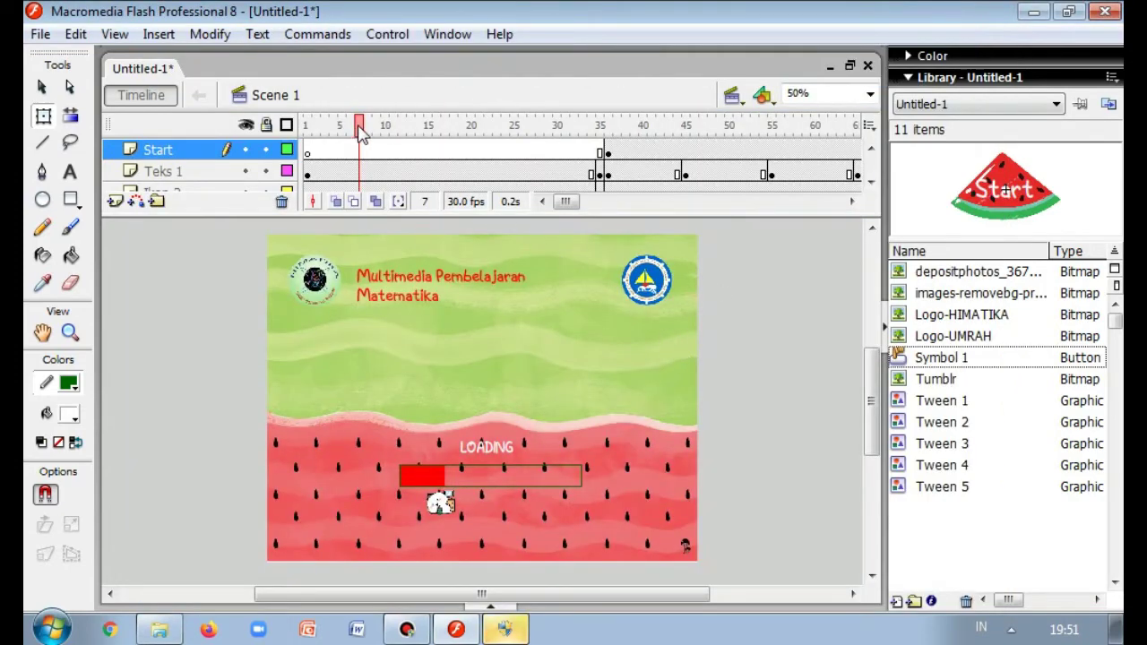
{"action": "left_click_drag", "start_coordinate": [362, 130], "coordinate": [774, 154]}
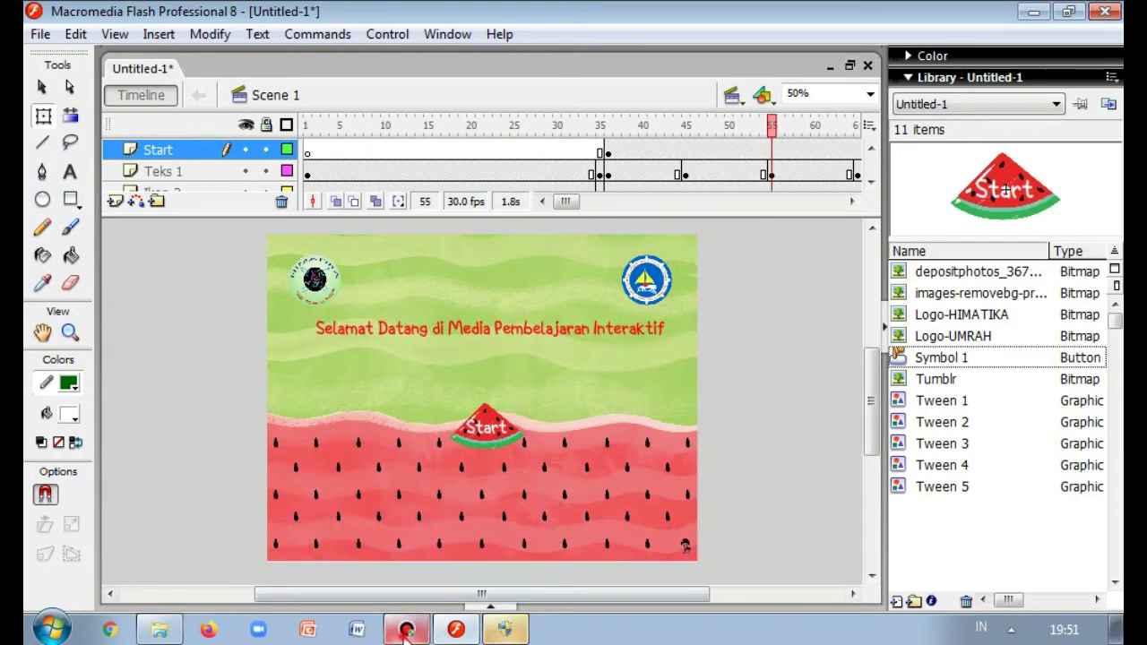
{"action": "left_click", "coordinate": [407, 630]}
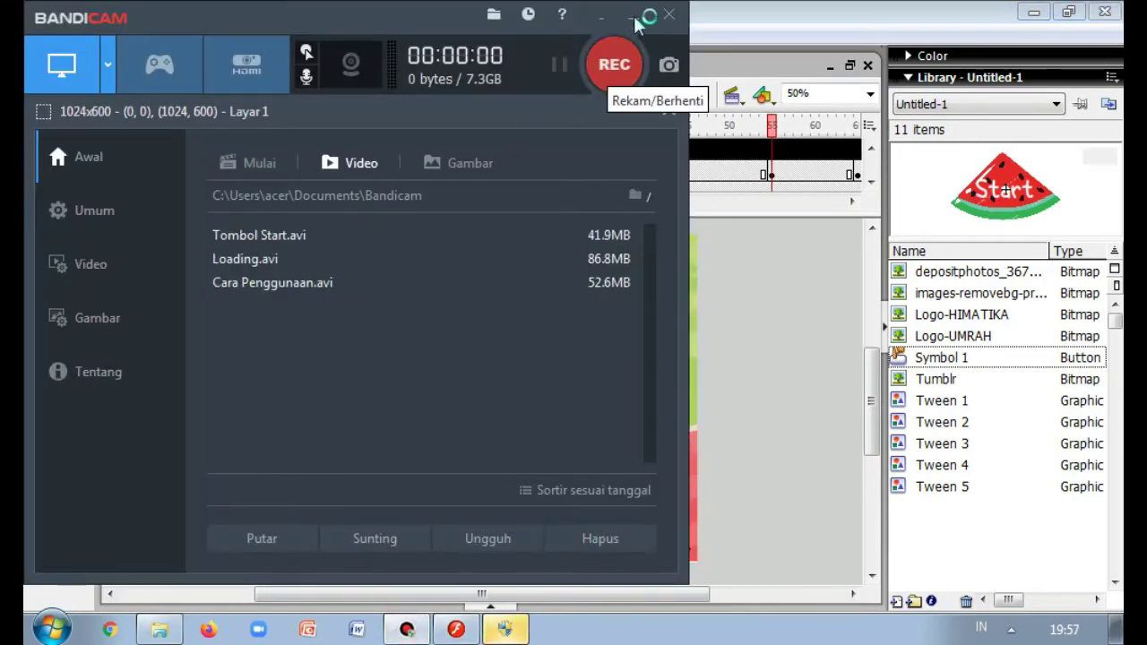
{"action": "left_click", "coordinate": [634, 18]}
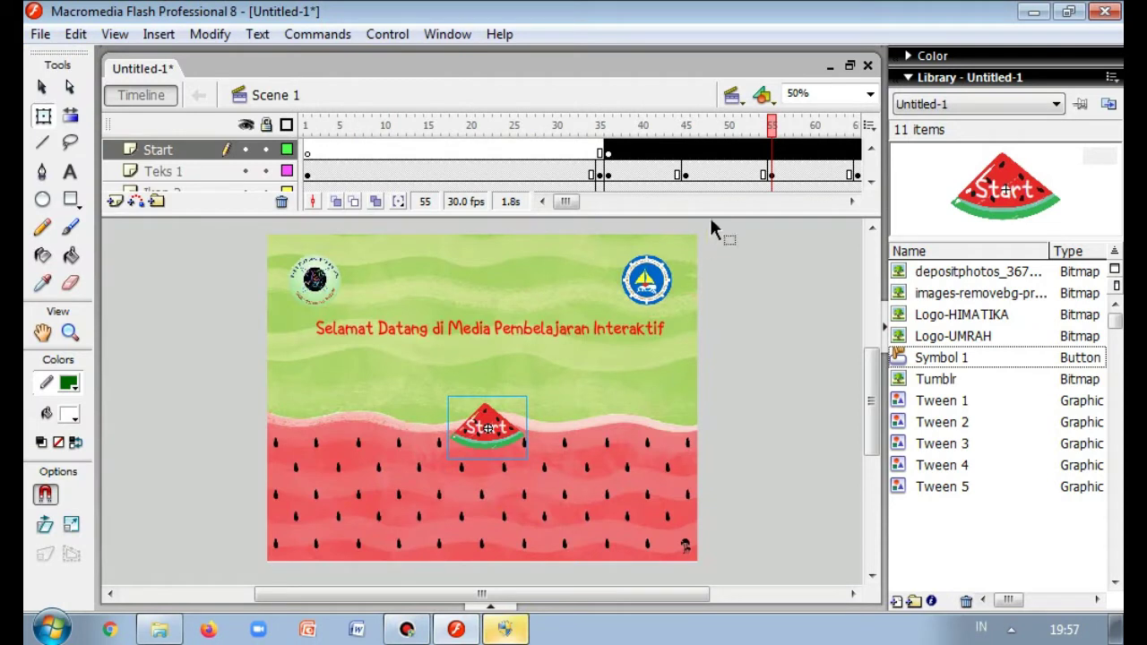
- Try to insert a keyframe at frame 90 of the Start layer
{"action": "left_click_drag", "start_coordinate": [772, 130], "coordinate": [901, 129]}
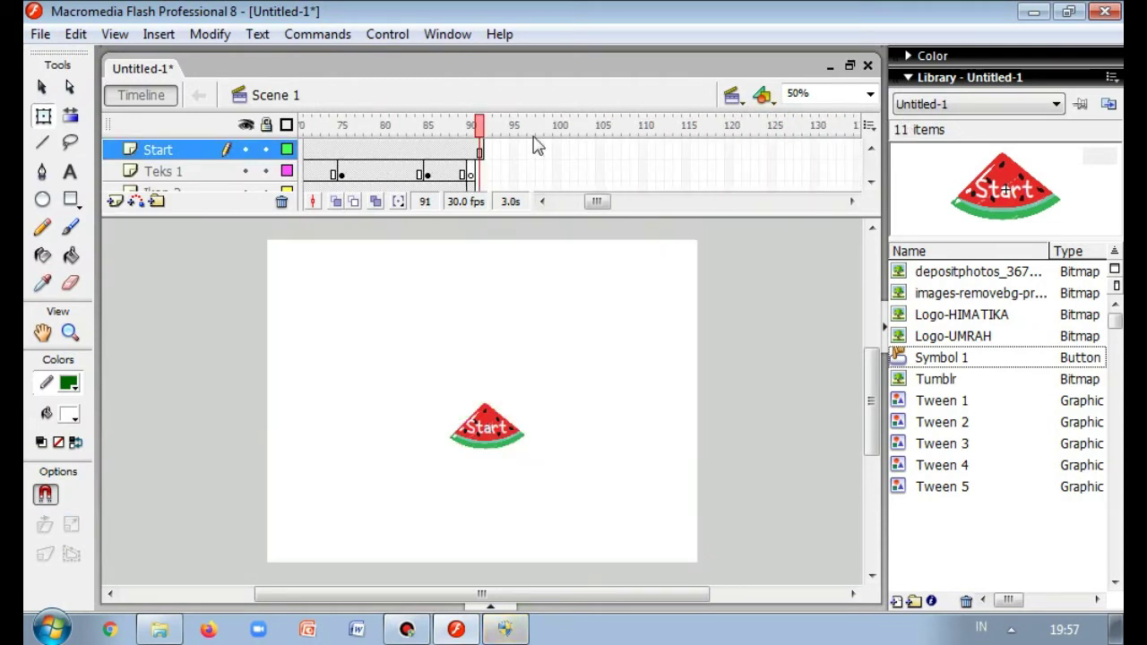
{"action": "left_click", "coordinate": [472, 173]}
{"action": "left_click", "coordinate": [466, 173]}
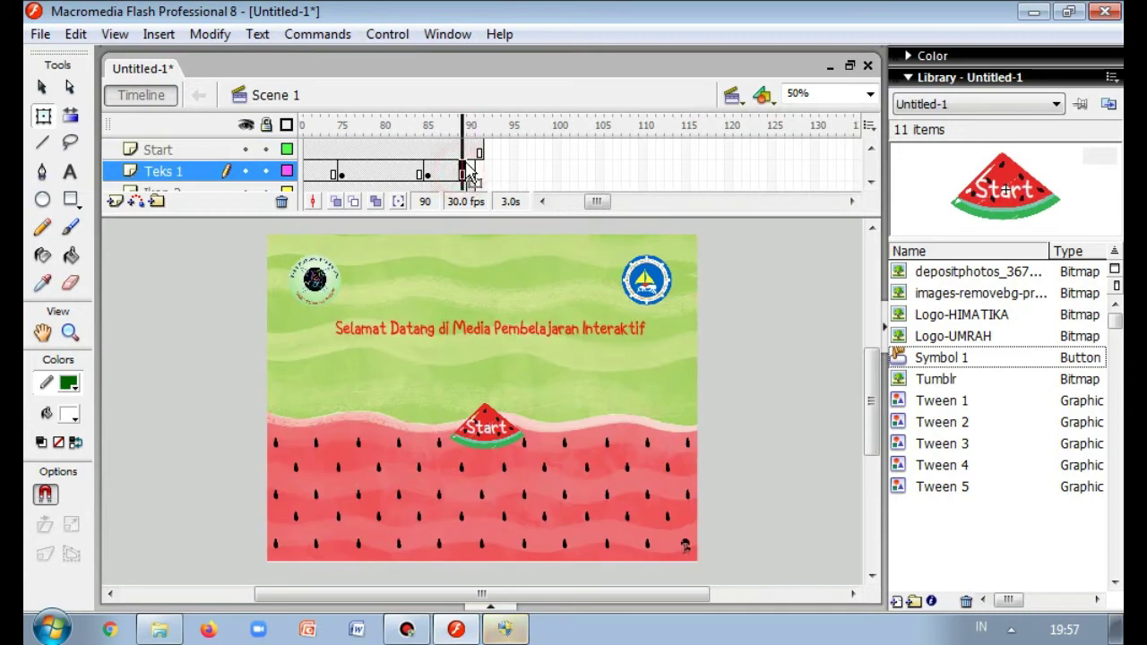
{"action": "left_click", "coordinate": [474, 150]}
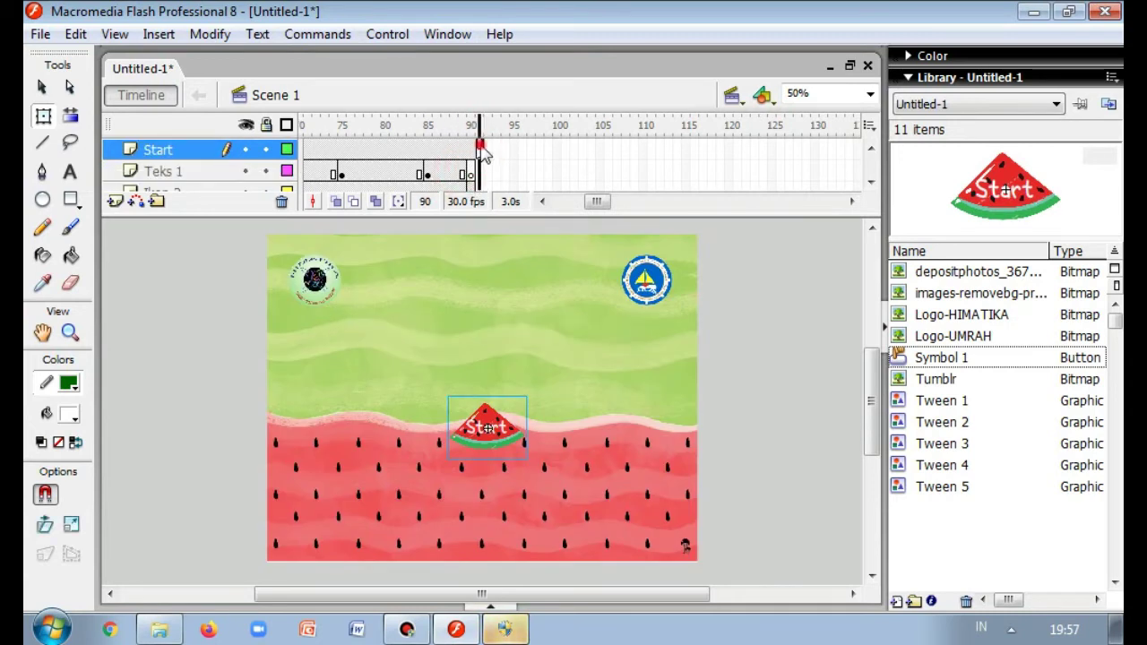
{"action": "left_click", "coordinate": [479, 151]}
{"action": "left_click", "coordinate": [471, 151]}
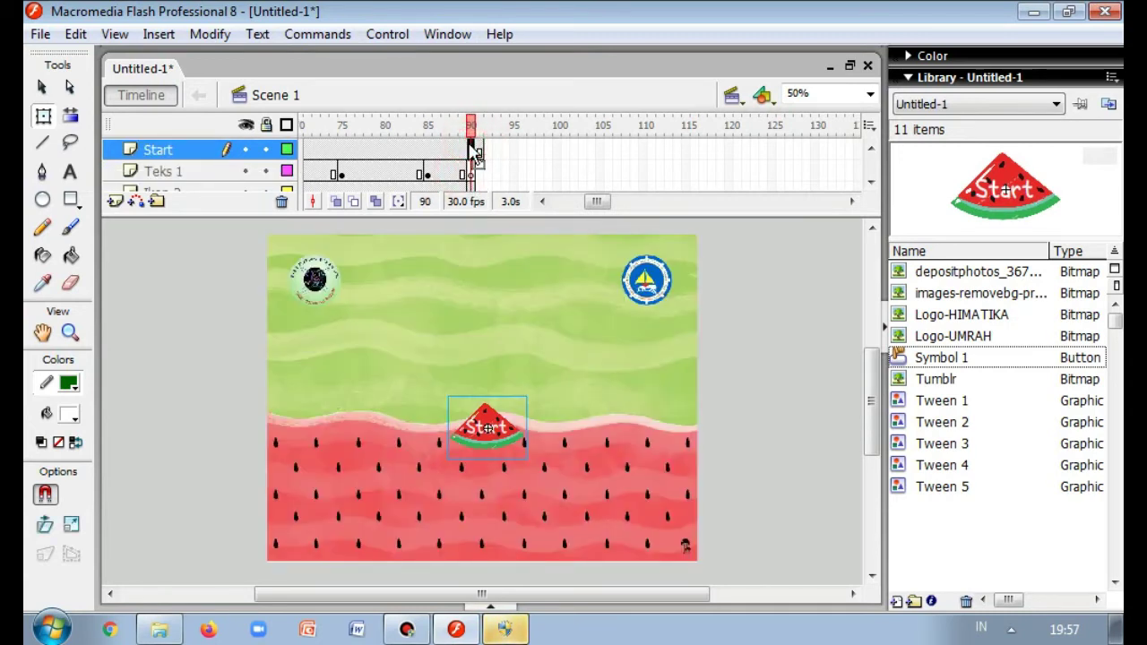
{"action": "left_click", "coordinate": [479, 151]}
{"action": "left_click", "coordinate": [471, 150]}
{"action": "left_click", "coordinate": [473, 151]}
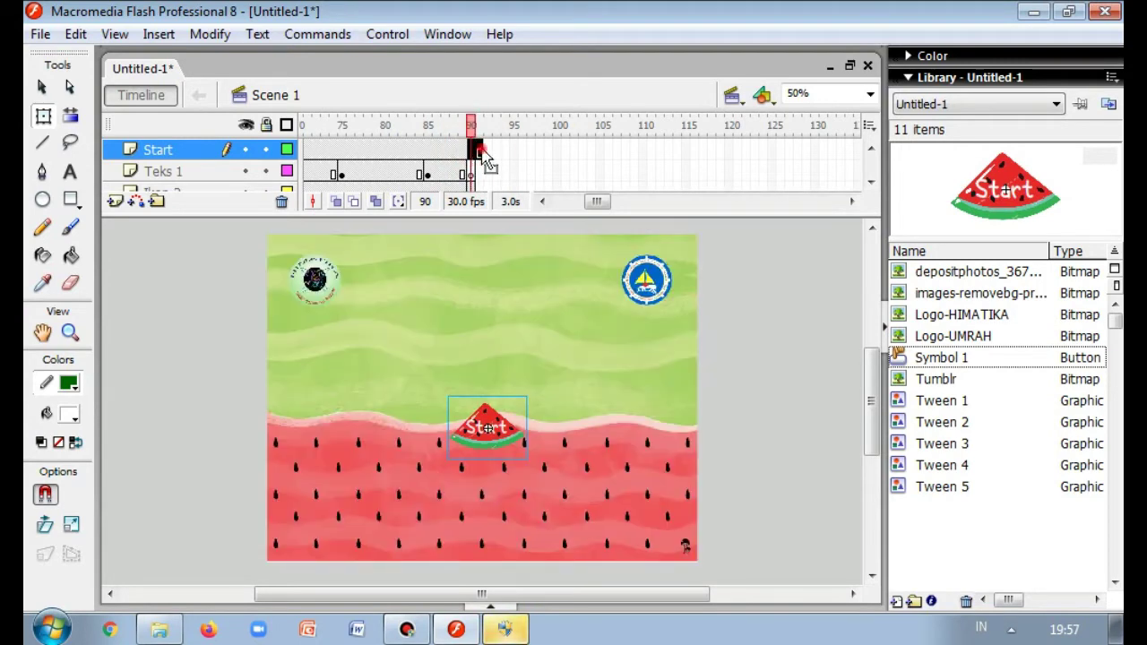
{"action": "left_click", "coordinate": [481, 152]}
{"action": "left_click", "coordinate": [470, 150]}
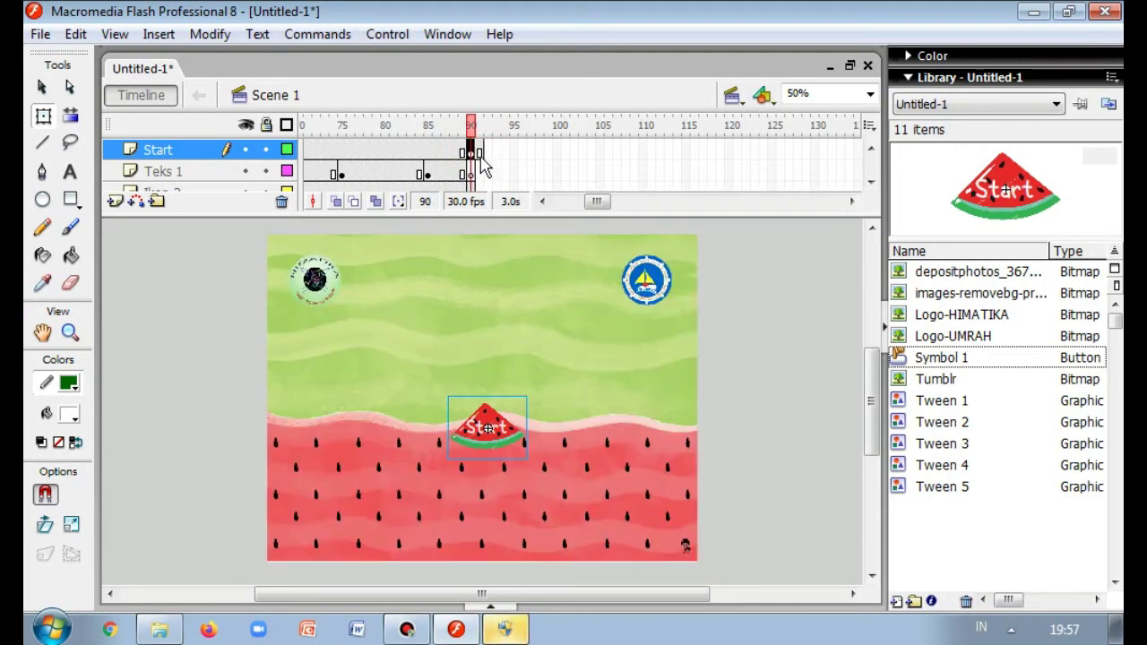
{"action": "key", "text": "q"}
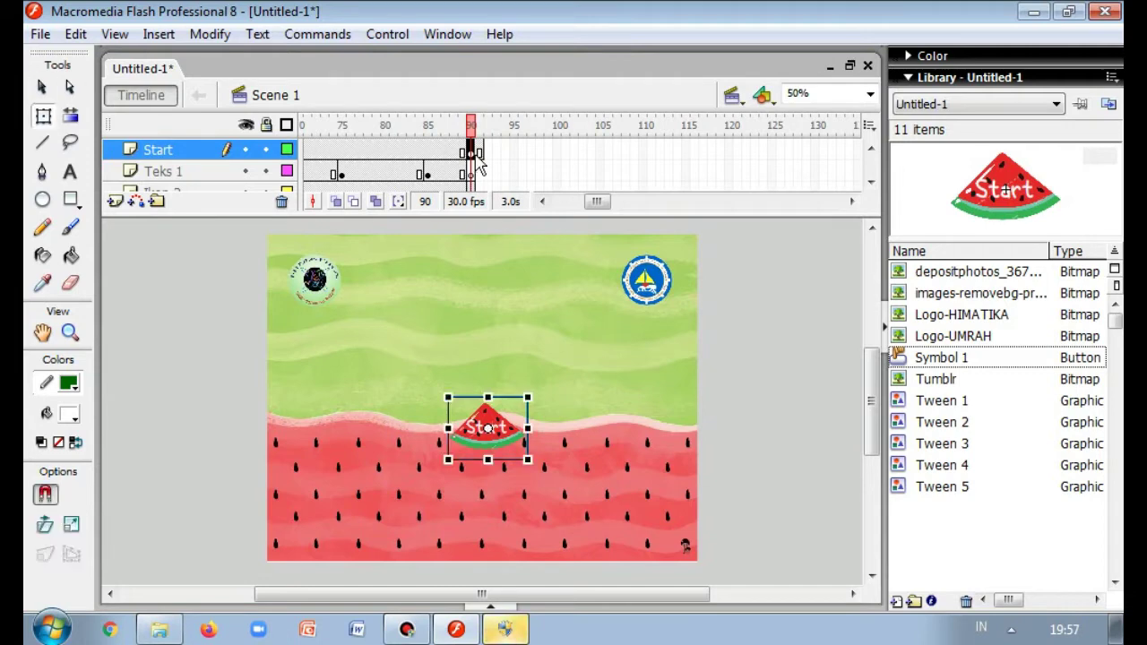
- Clear frames 90 and 91 of the Start layer, then undo the clearing
{"action": "left_click", "coordinate": [480, 155]}
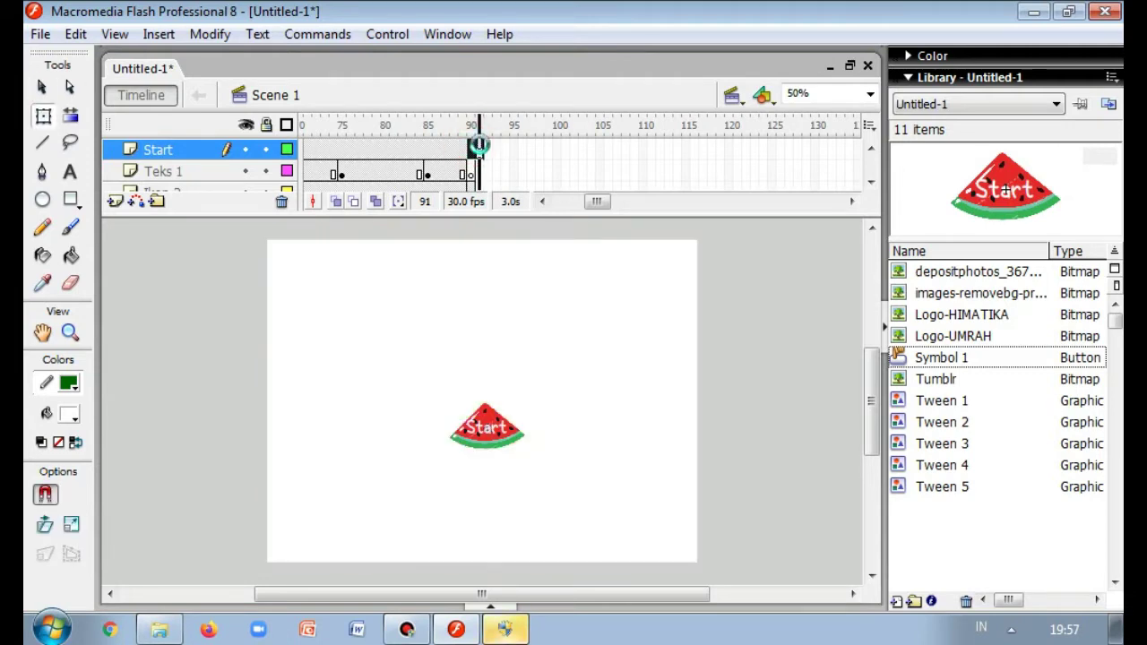
{"action": "right_click", "coordinate": [477, 150]}
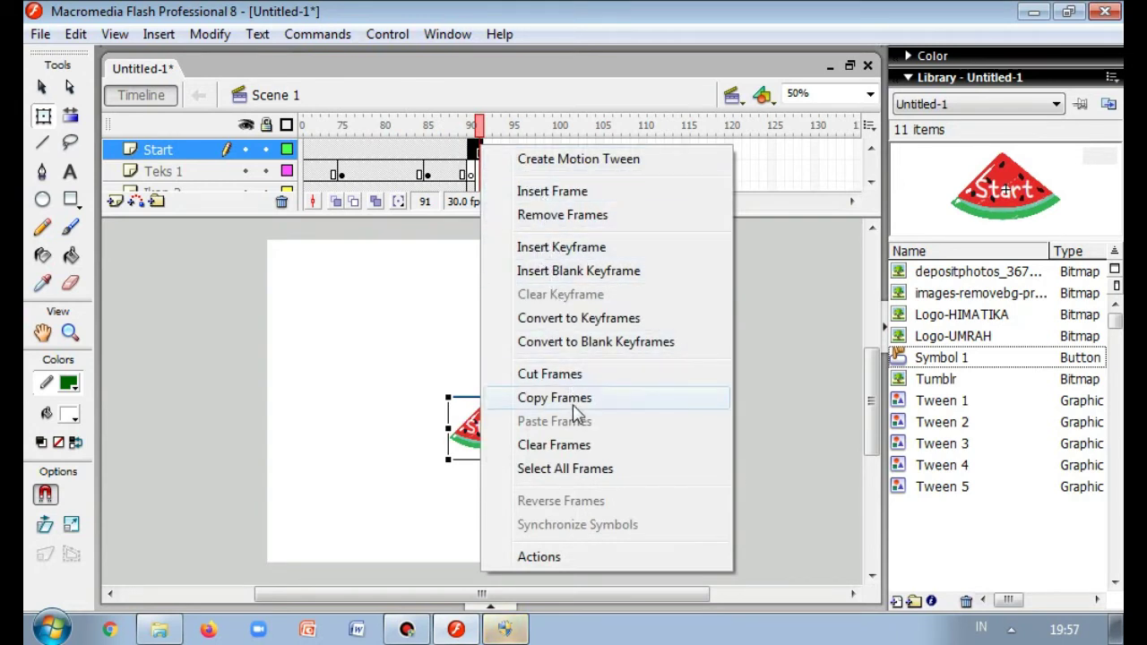
{"action": "left_click", "coordinate": [569, 445]}
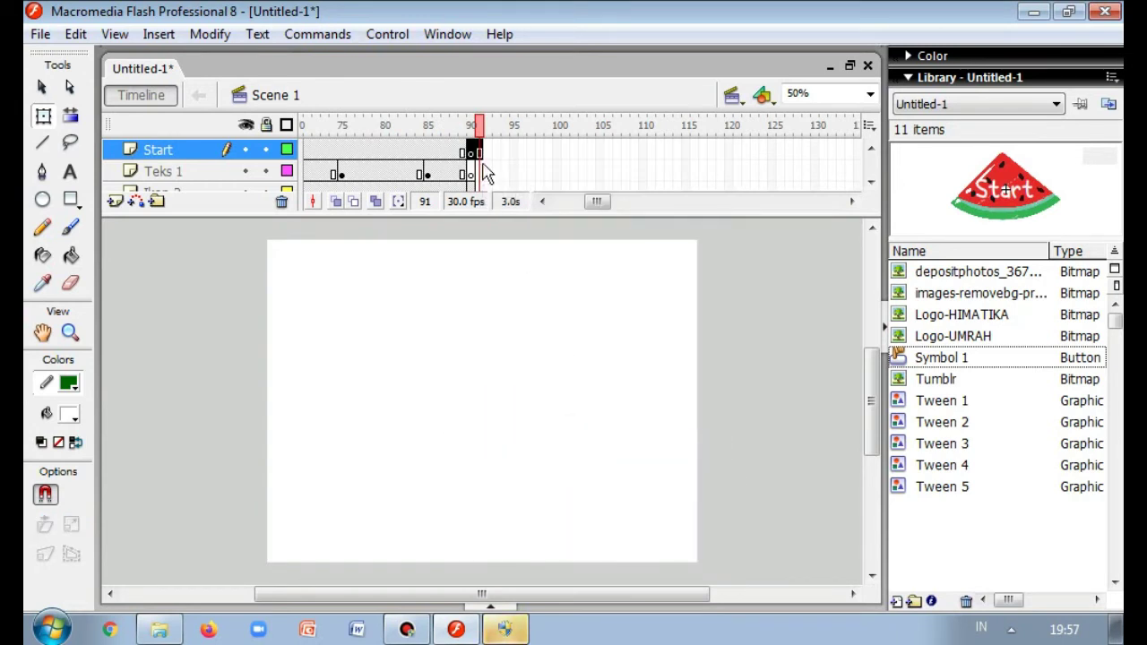
{"action": "key", "text": "ctrl+z"}
{"action": "left_click", "coordinate": [464, 150]}
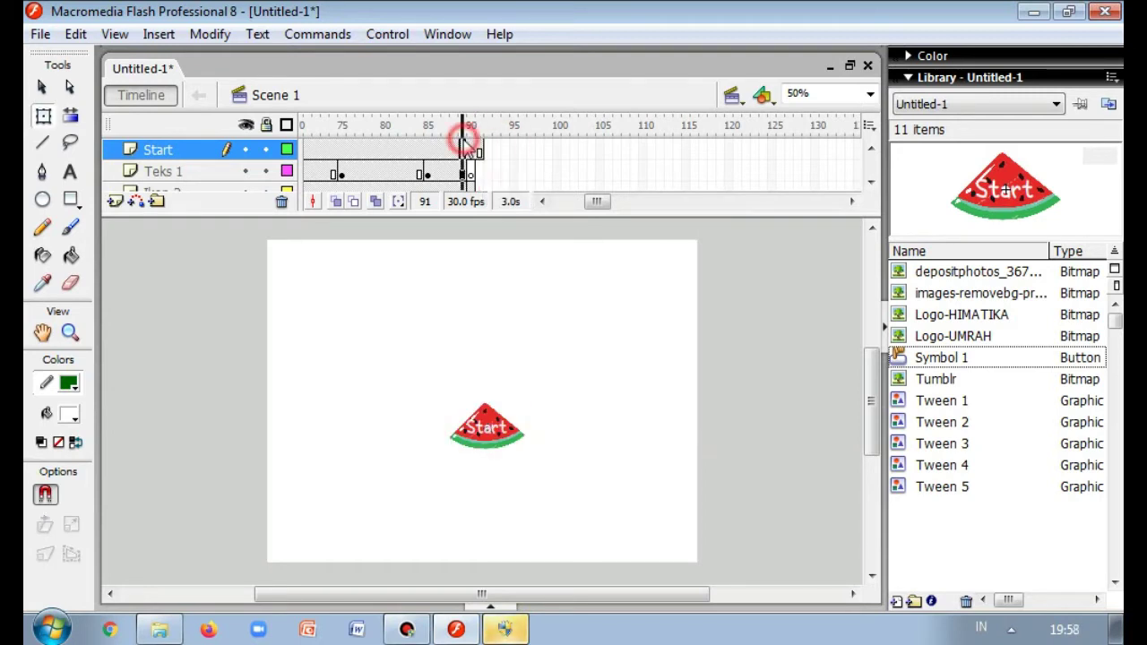
- Select frame 90 of the Start layer and add a stop(); action to its frame script
{"action": "left_click", "coordinate": [472, 150]}
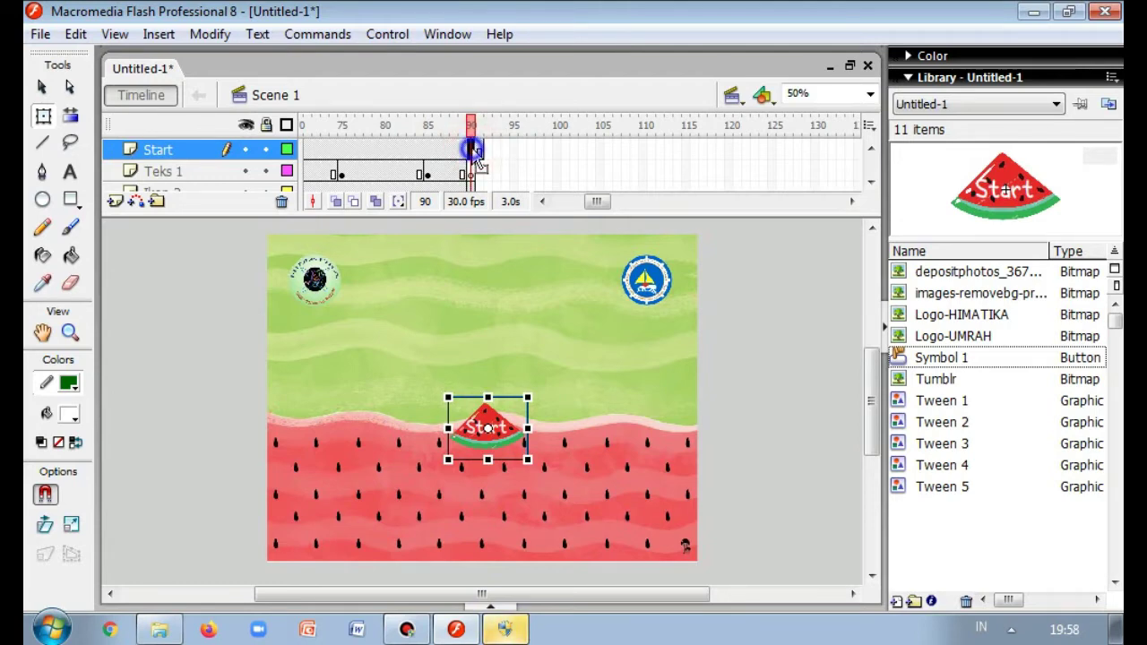
{"action": "right_click", "coordinate": [473, 150]}
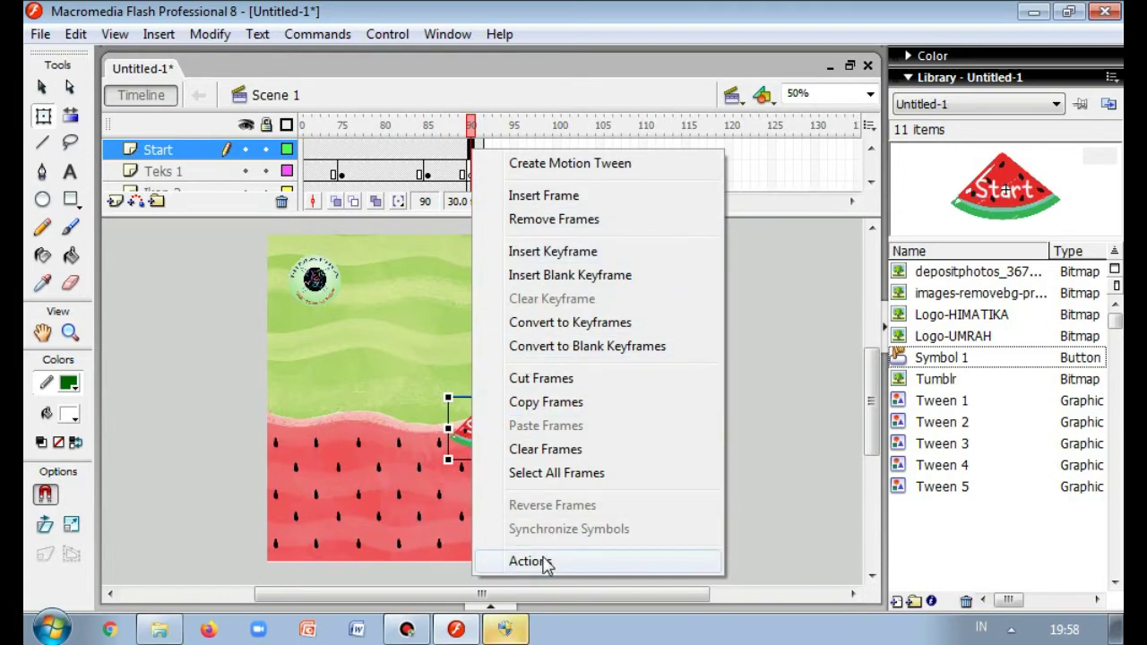
{"action": "left_click", "coordinate": [538, 561]}
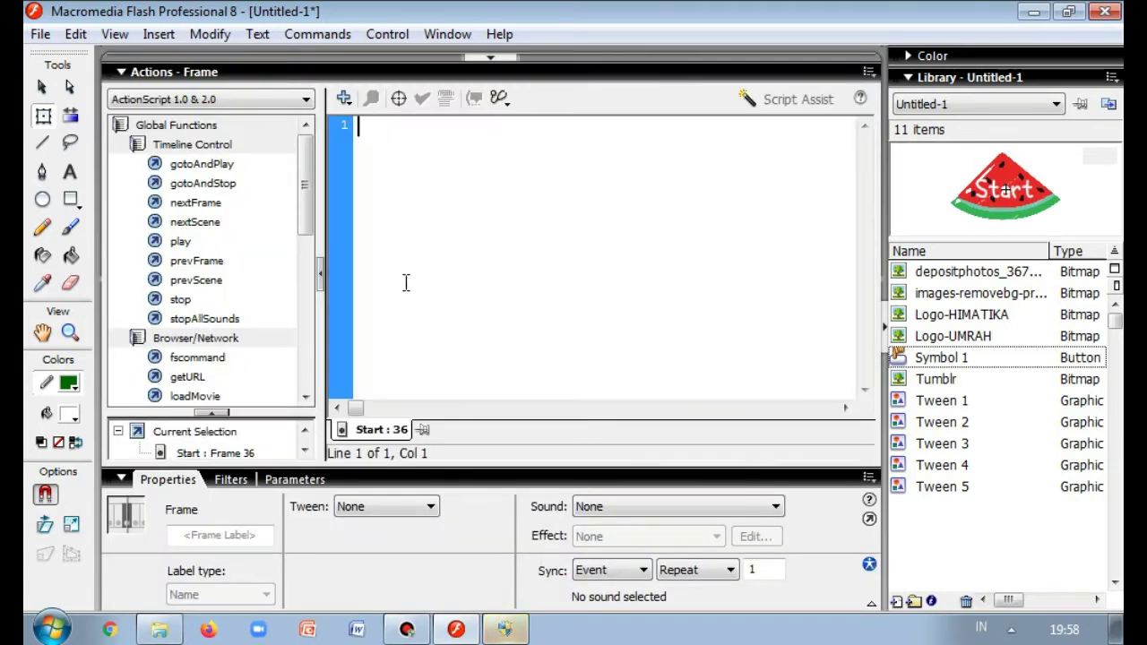
{"action": "double_click", "coordinate": [182, 299]}
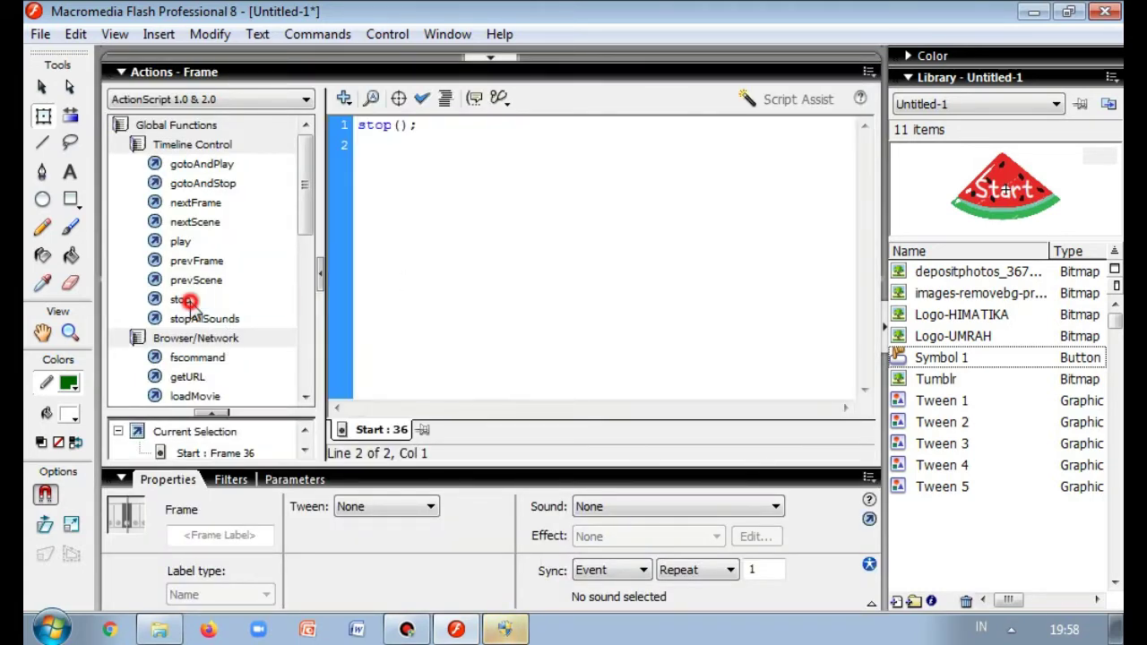
{"action": "left_click", "coordinate": [489, 58]}
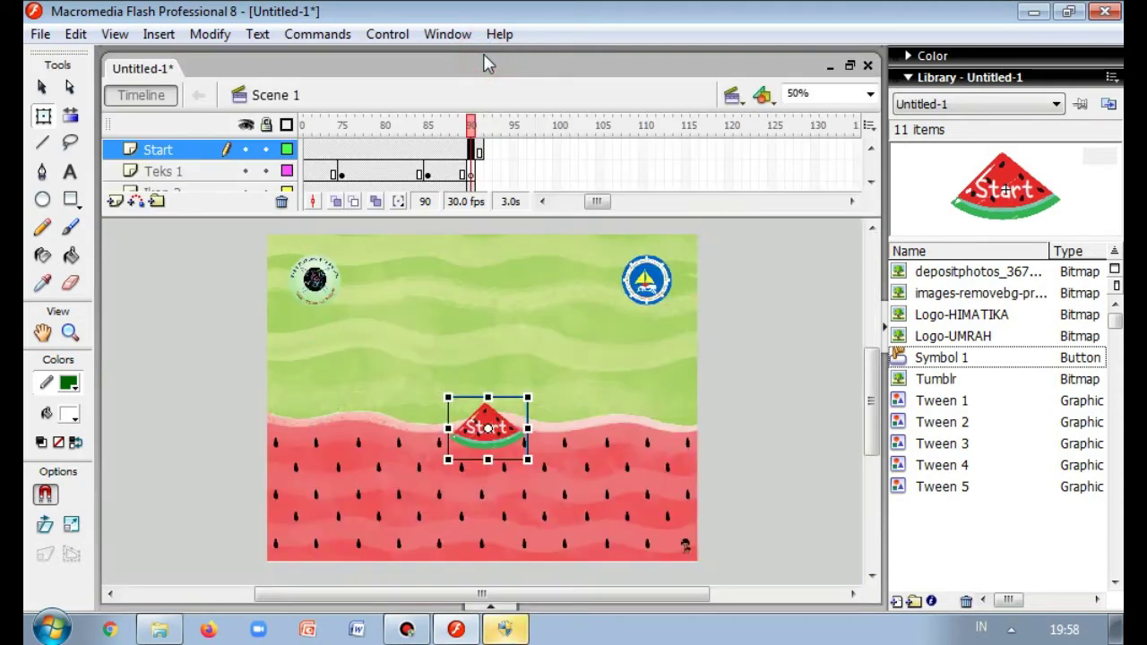
{"action": "right_click", "coordinate": [511, 426]}
{"action": "left_click", "coordinate": [589, 486]}
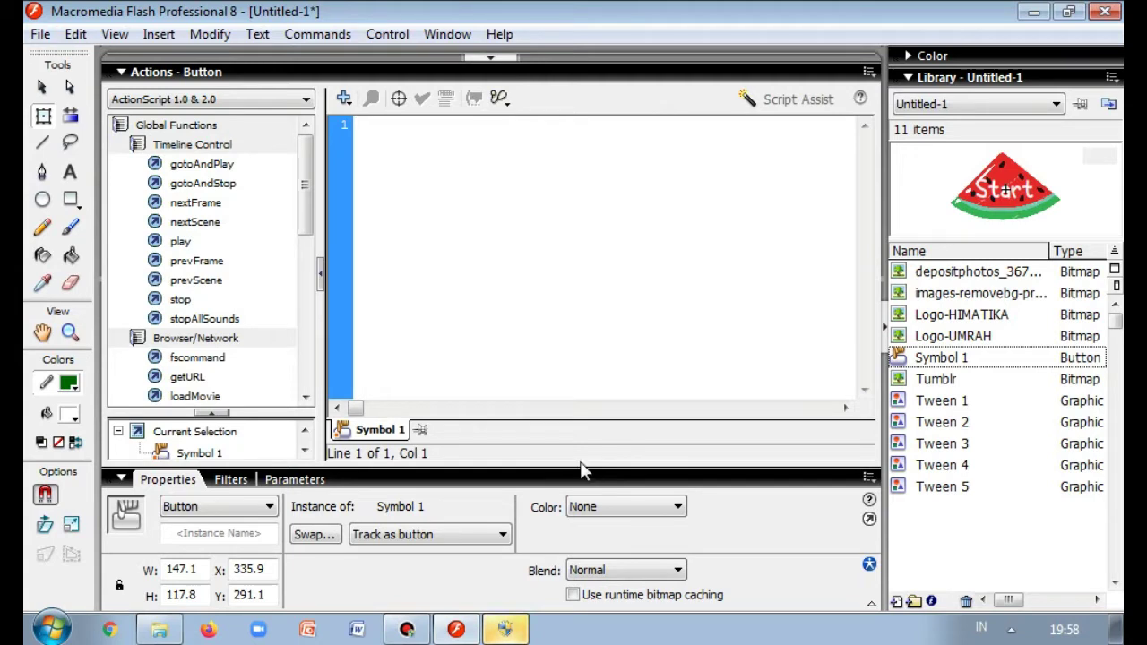
{"action": "left_click", "coordinate": [406, 629]}
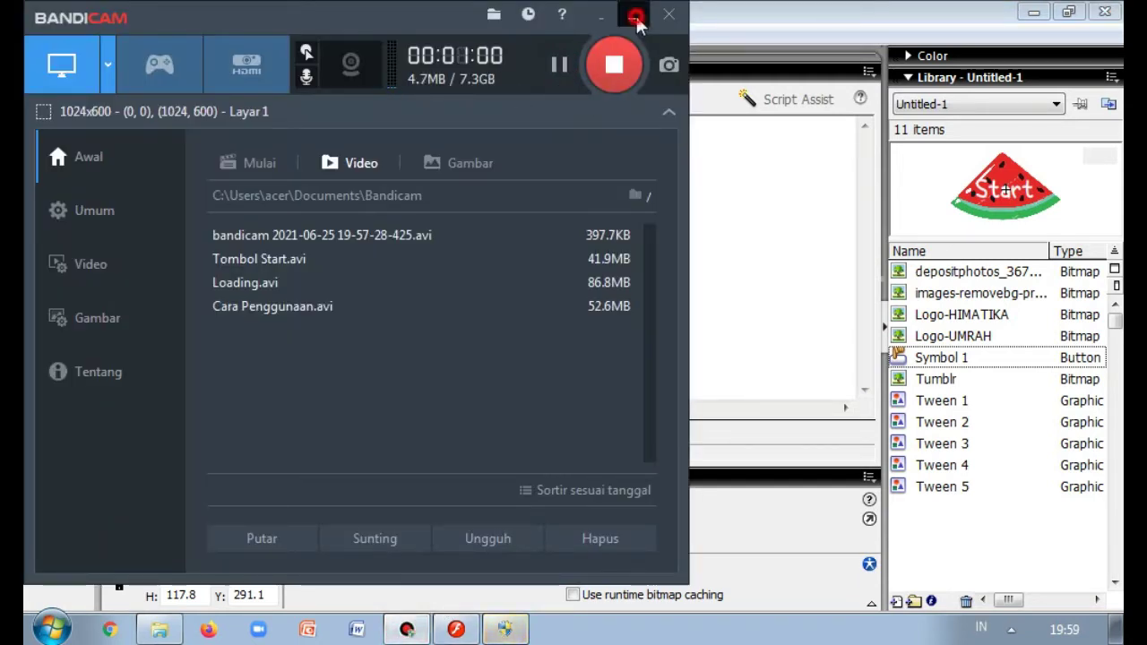
{"action": "left_click", "coordinate": [668, 15]}
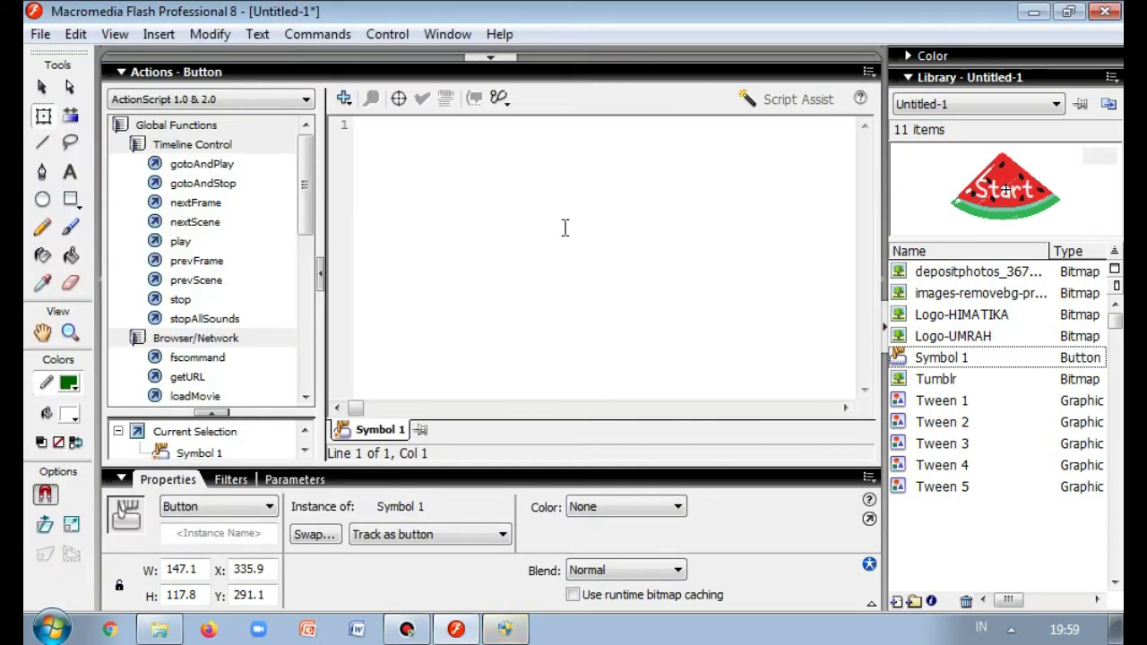
{"action": "left_click", "coordinate": [490, 56]}
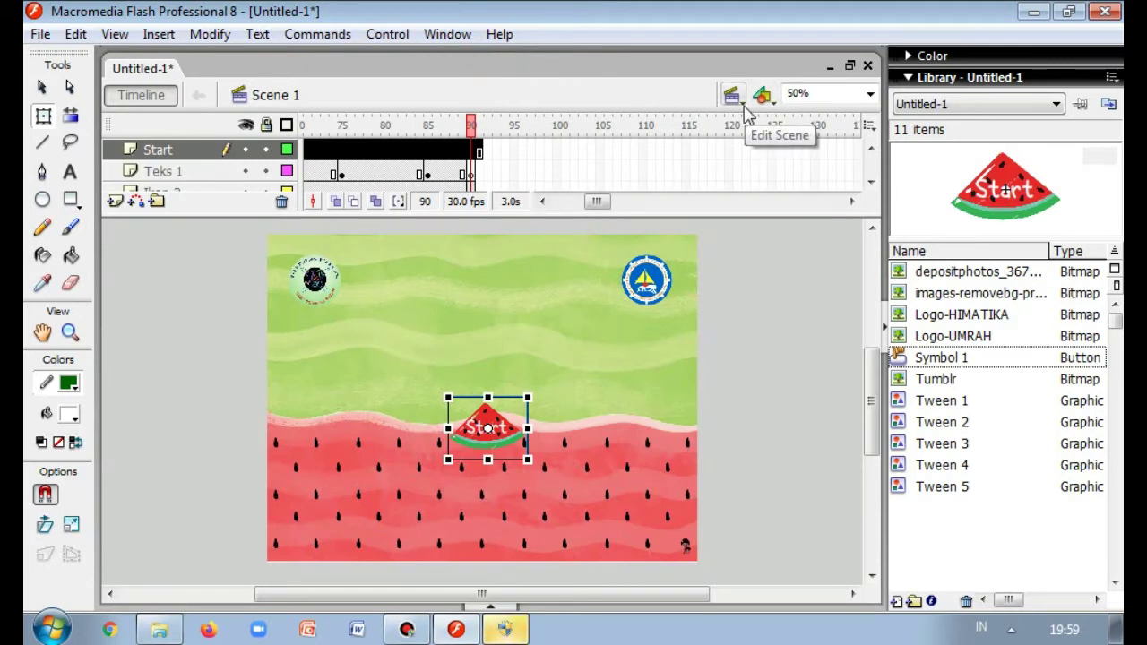
- Show the document's scene list and rename Scene 1 as "Loading"
{"action": "left_click", "coordinate": [454, 36]}
{"action": "mouse_move", "coordinate": [609, 474]}
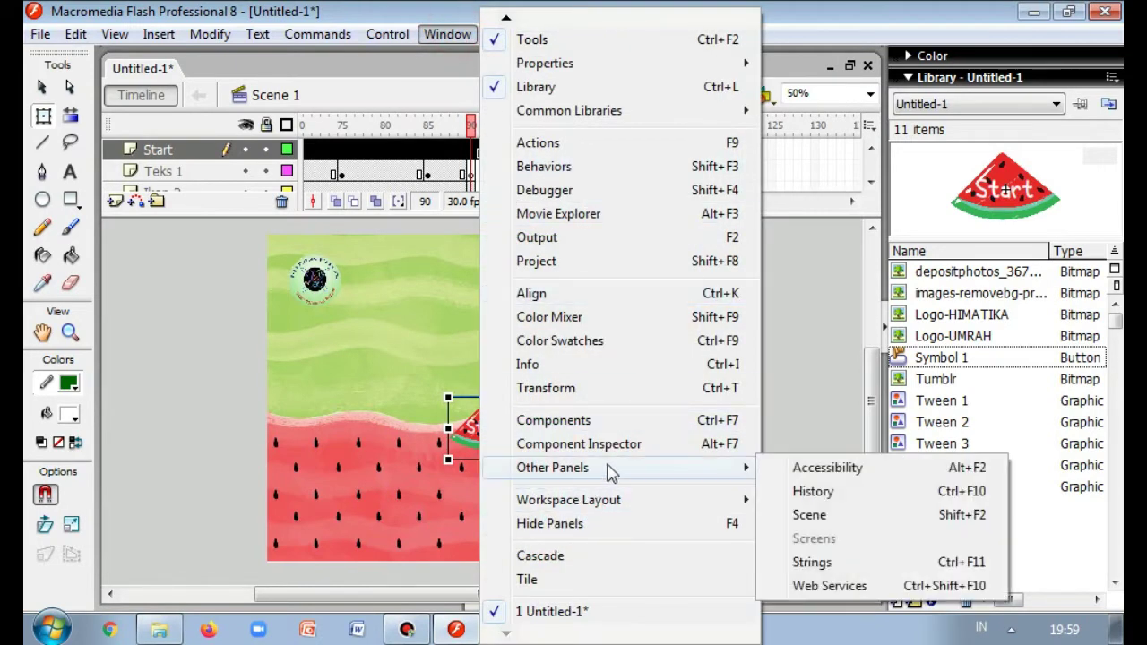
{"action": "left_click", "coordinate": [809, 515]}
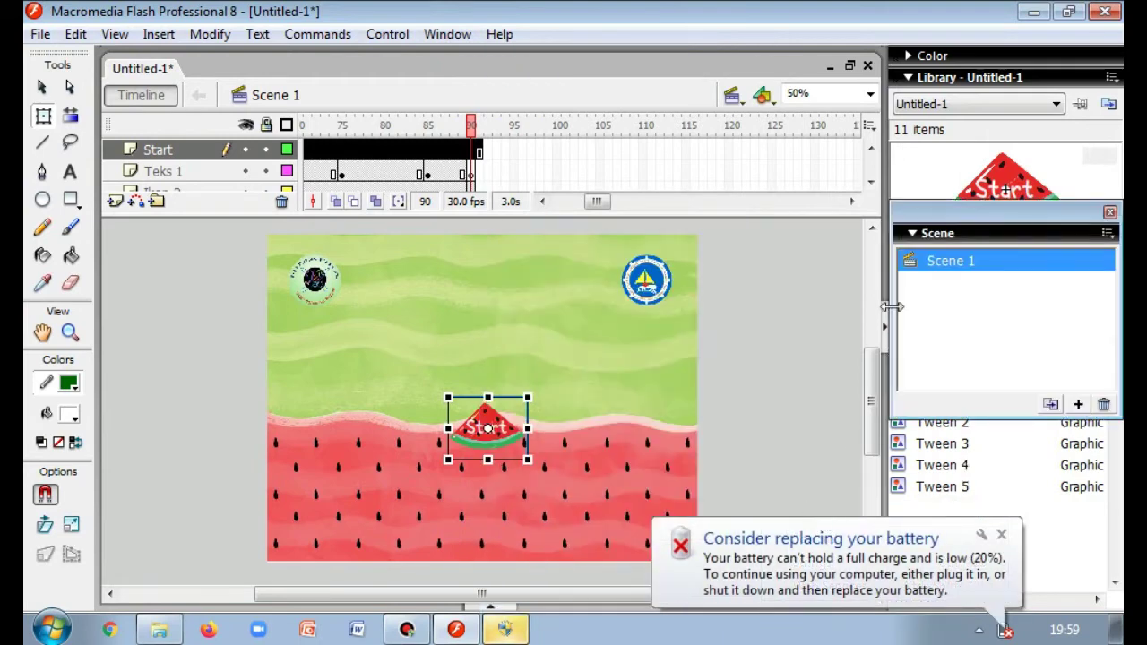
{"action": "double_click", "coordinate": [961, 261]}
{"action": "type", "text": "Lo"}
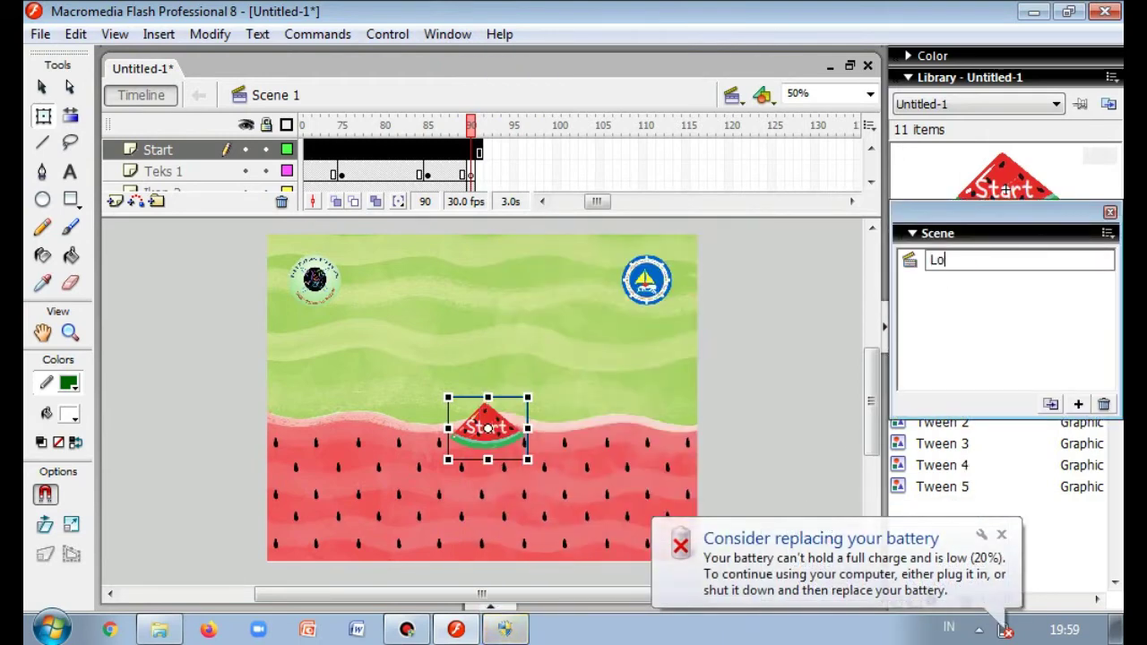
{"action": "type", "text": "ading"}
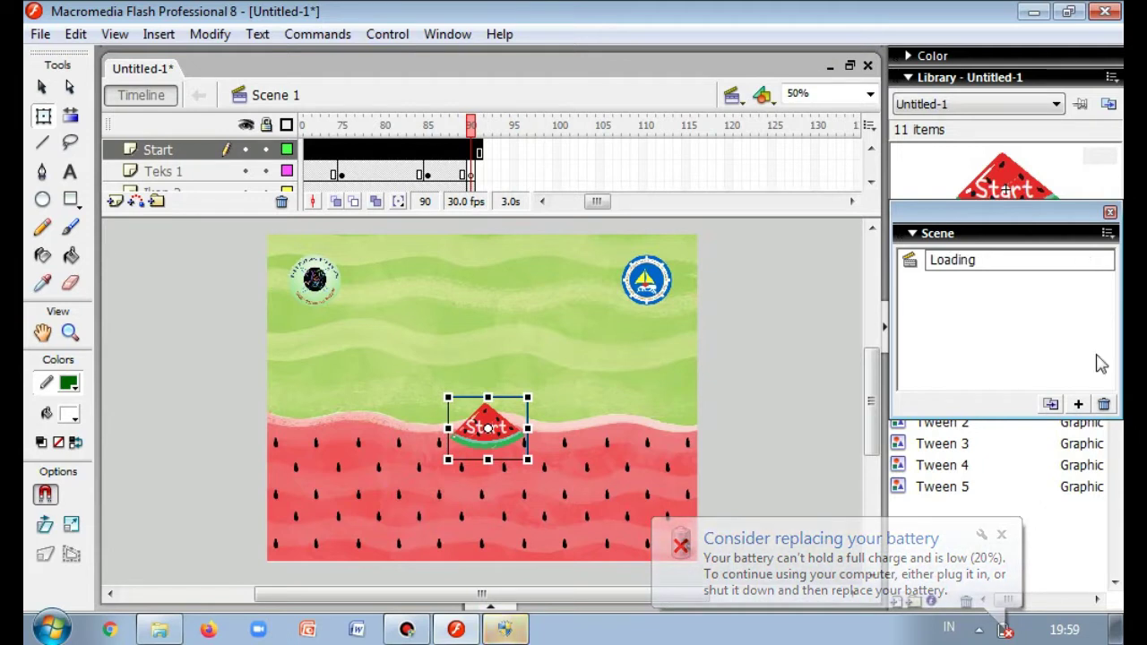
- Add two scenes after Loading and name them "Menu Utama" and "Materi"
{"action": "left_click", "coordinate": [1078, 404]}
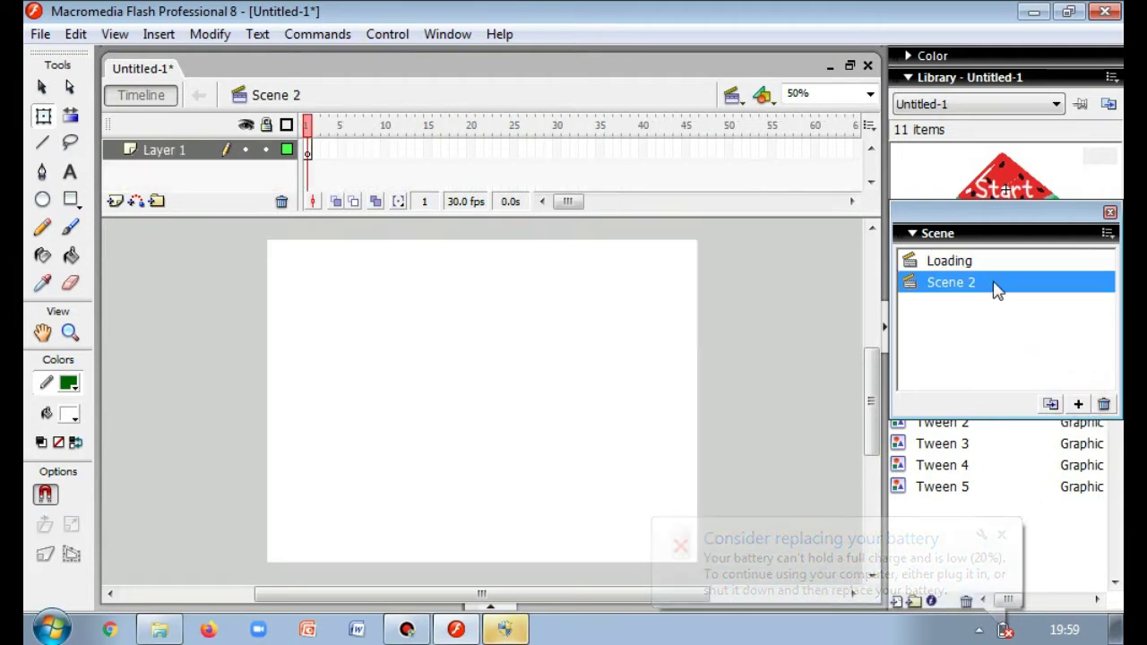
{"action": "double_click", "coordinate": [994, 282]}
{"action": "type", "text": "Men"}
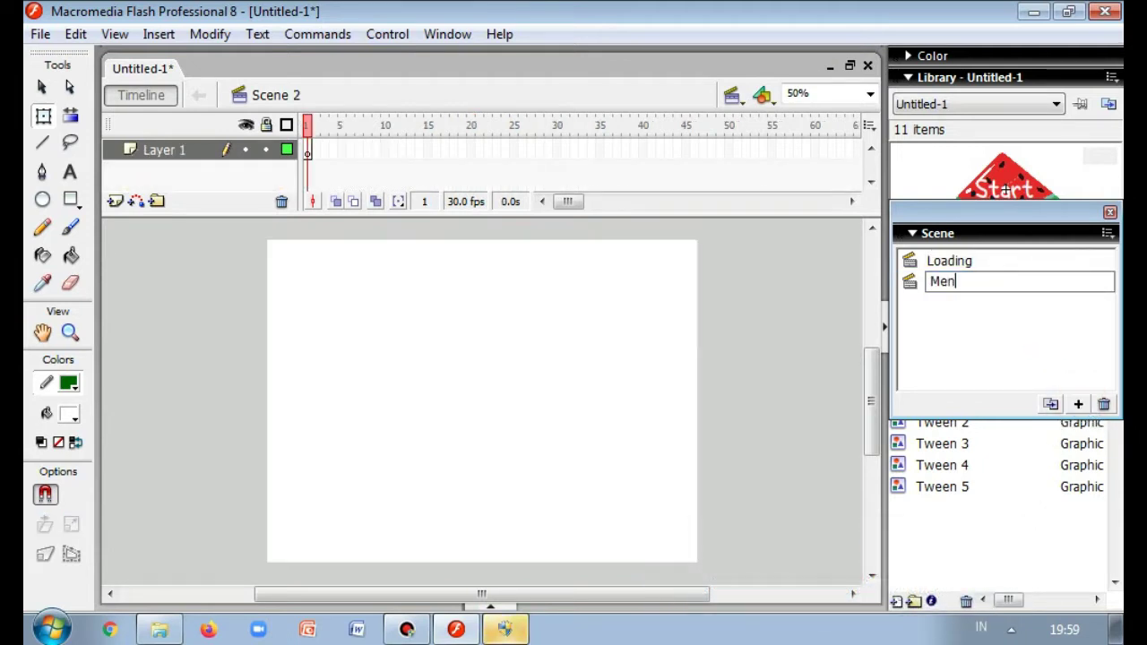
{"action": "type", "text": "u Utama"}
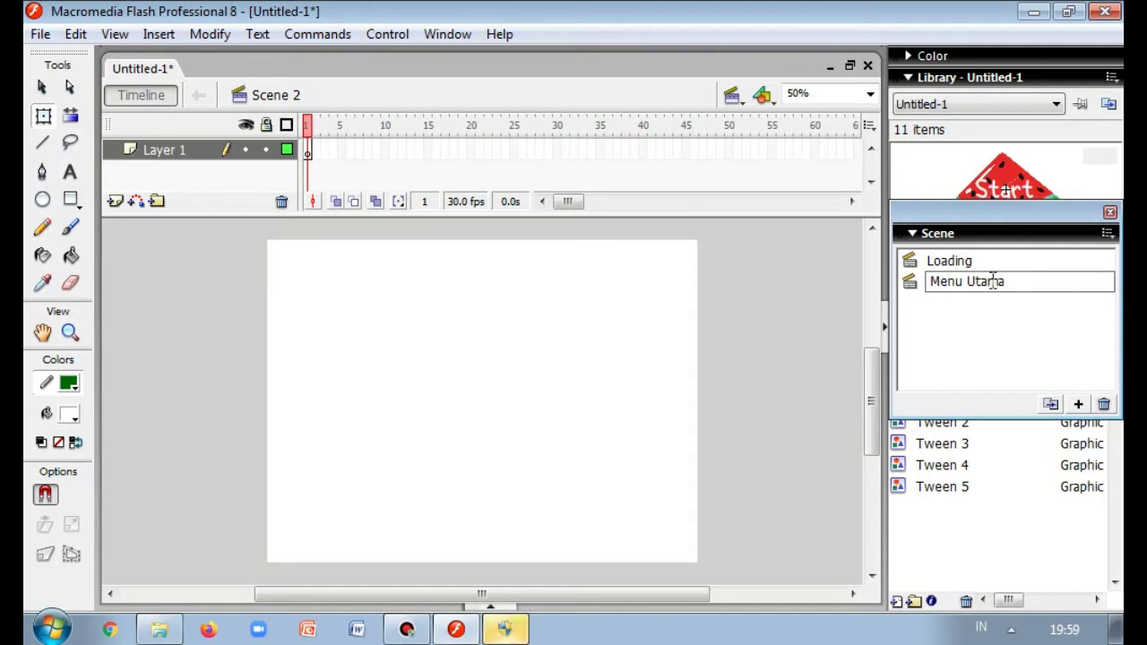
{"action": "left_click", "coordinate": [1078, 404]}
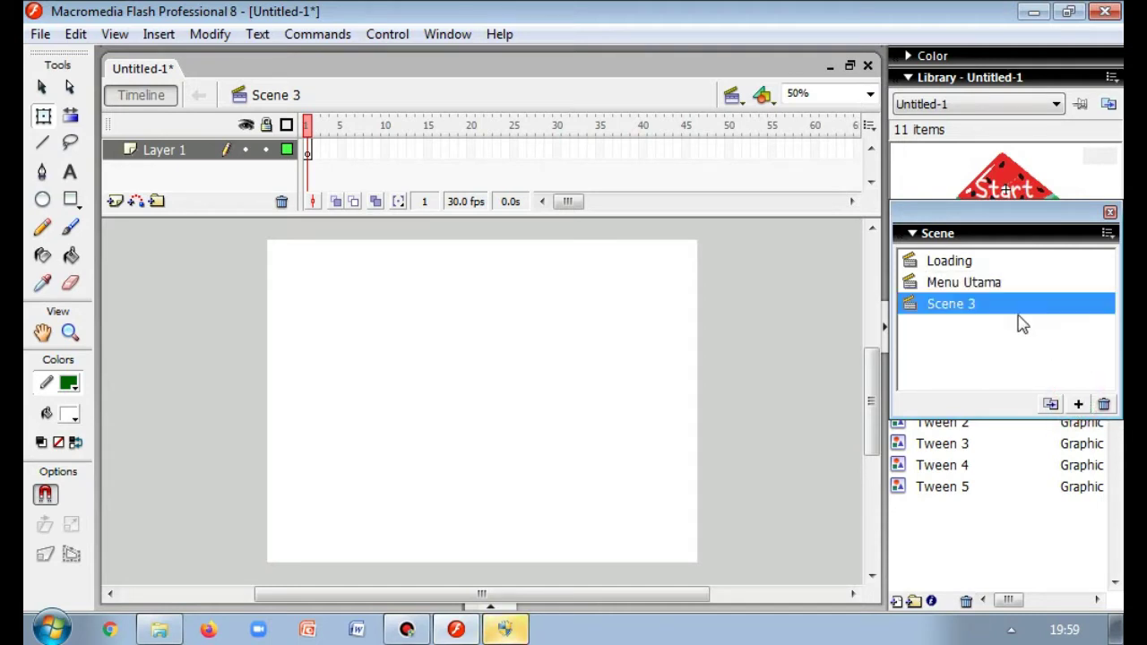
{"action": "double_click", "coordinate": [973, 306]}
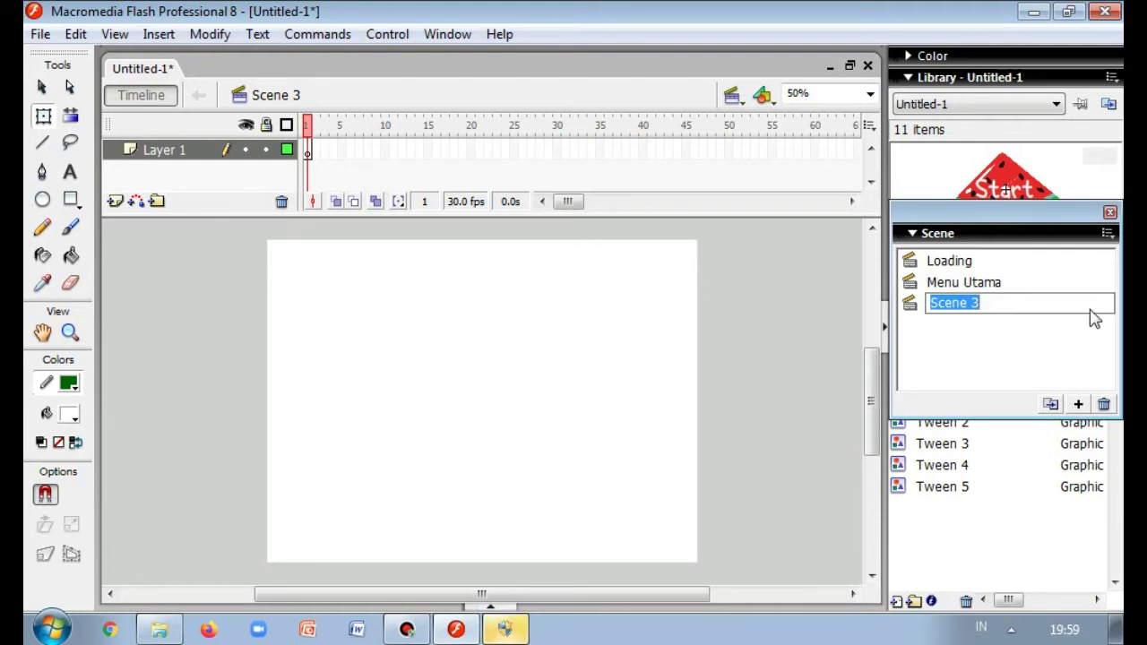
{"action": "type", "text": "Materi"}
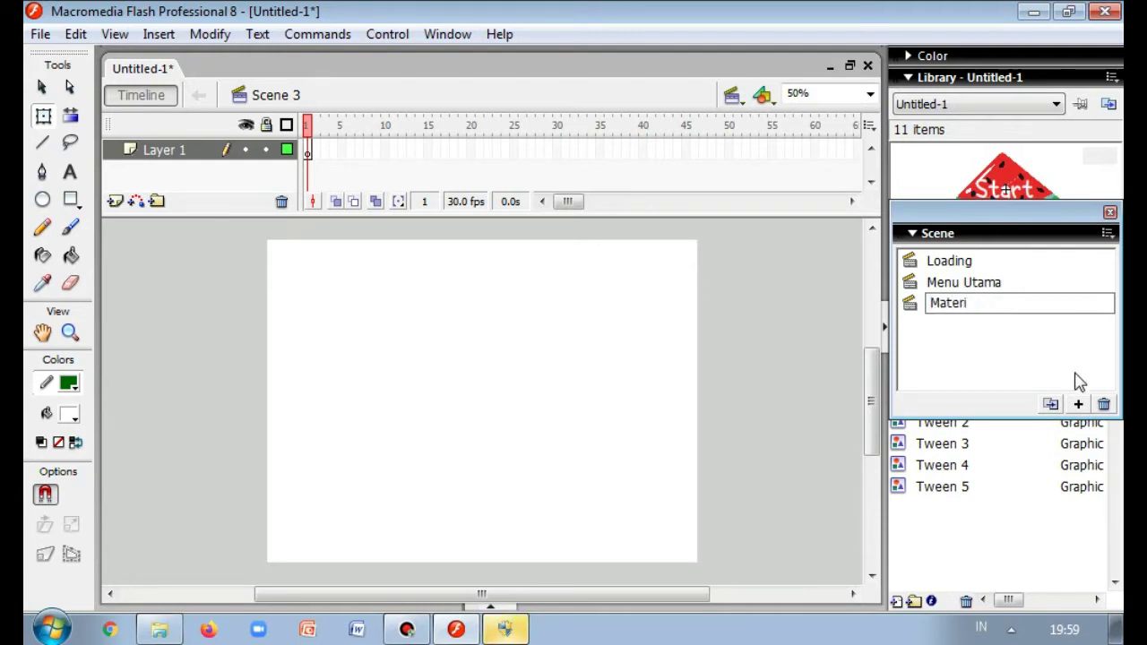
- Add two further scenes after Materi and name them "Evaluasi" and "Profil"
{"action": "left_click", "coordinate": [1078, 404]}
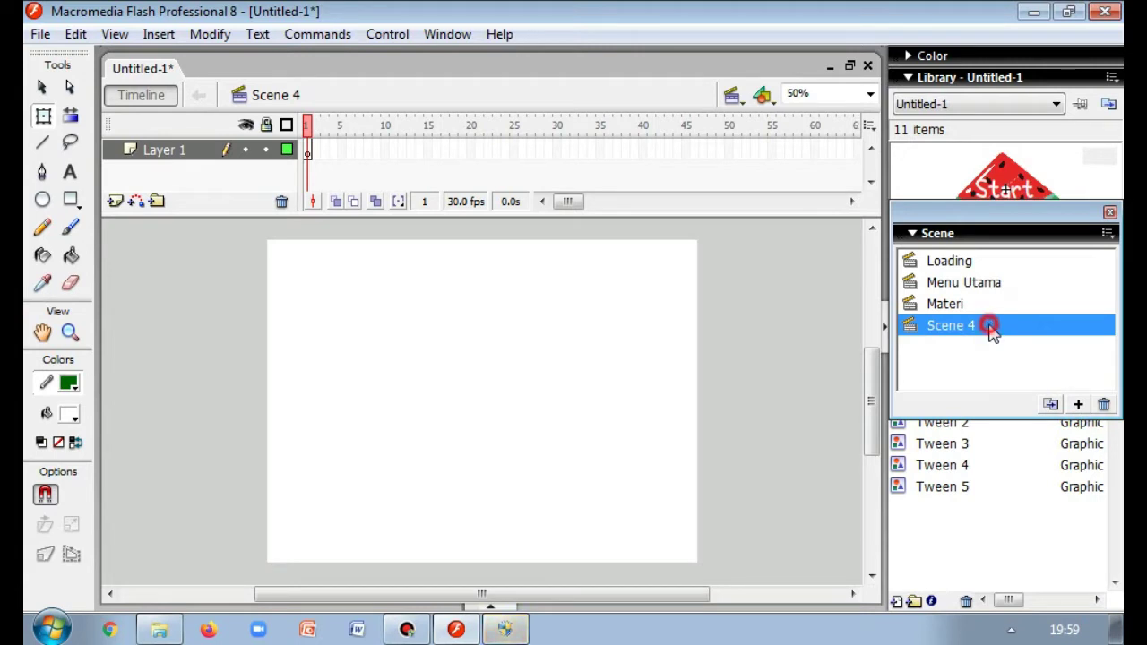
{"action": "double_click", "coordinate": [993, 326]}
{"action": "type", "text": "Evaluas"}
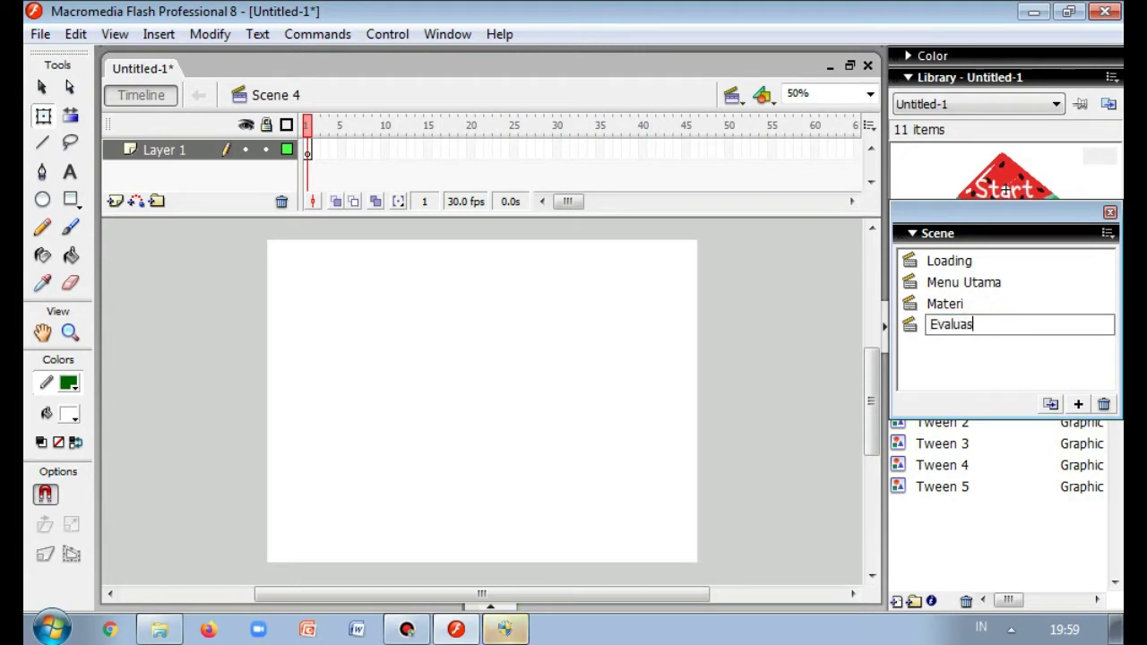
{"action": "type", "text": "i"}
{"action": "left_click", "coordinate": [1076, 403]}
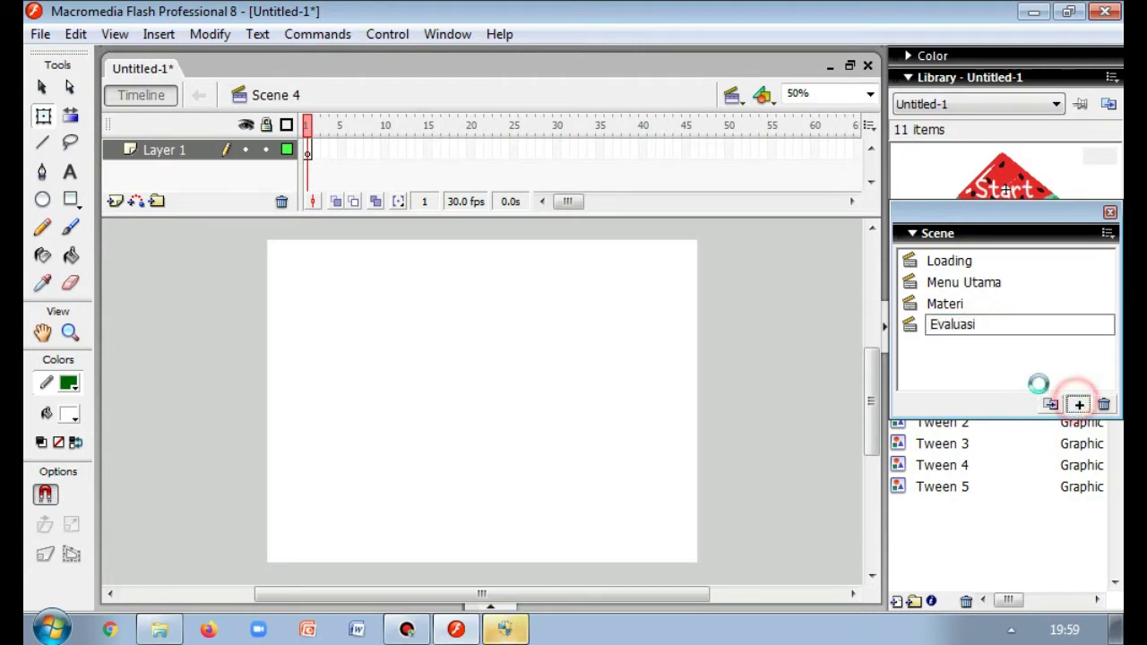
{"action": "double_click", "coordinate": [955, 346]}
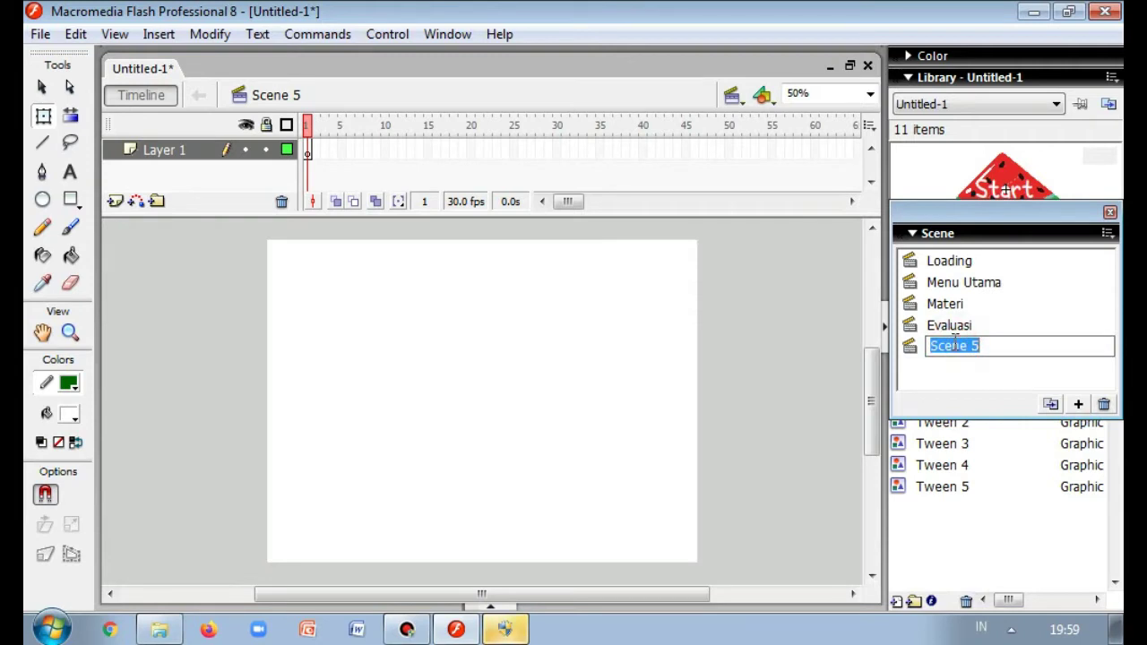
{"action": "type", "text": "Pr"}
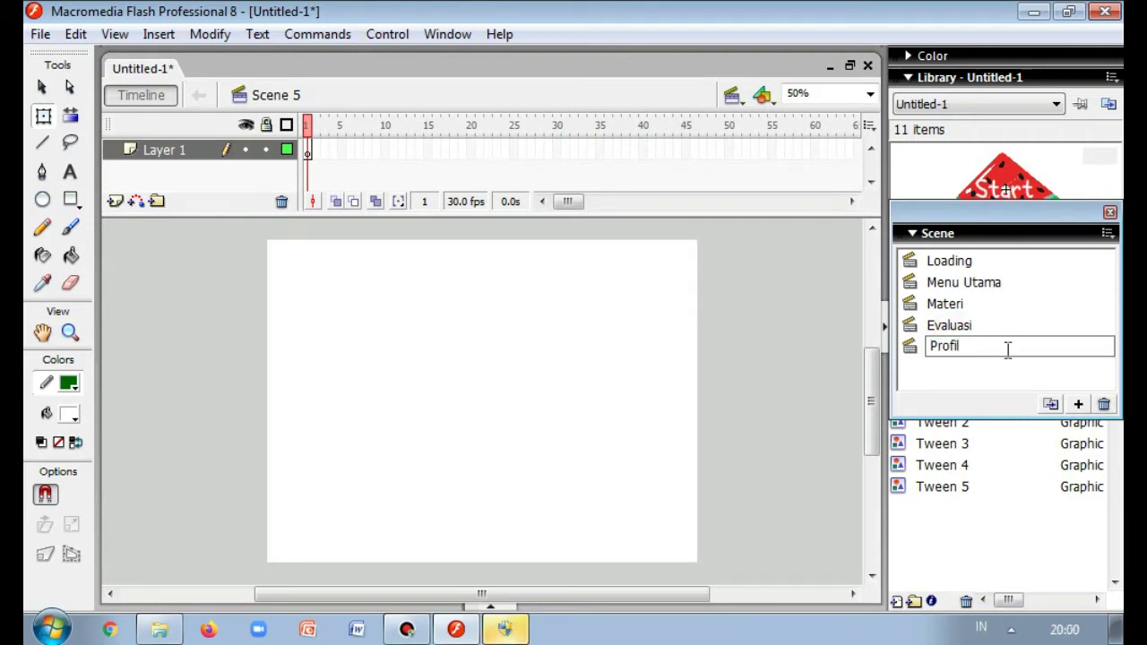
{"action": "type", "text": "ofil"}
- Add a sixth scene at the end of the scene list and name it "Petunjuk Penggunaan"
{"action": "left_click", "coordinate": [1078, 403]}
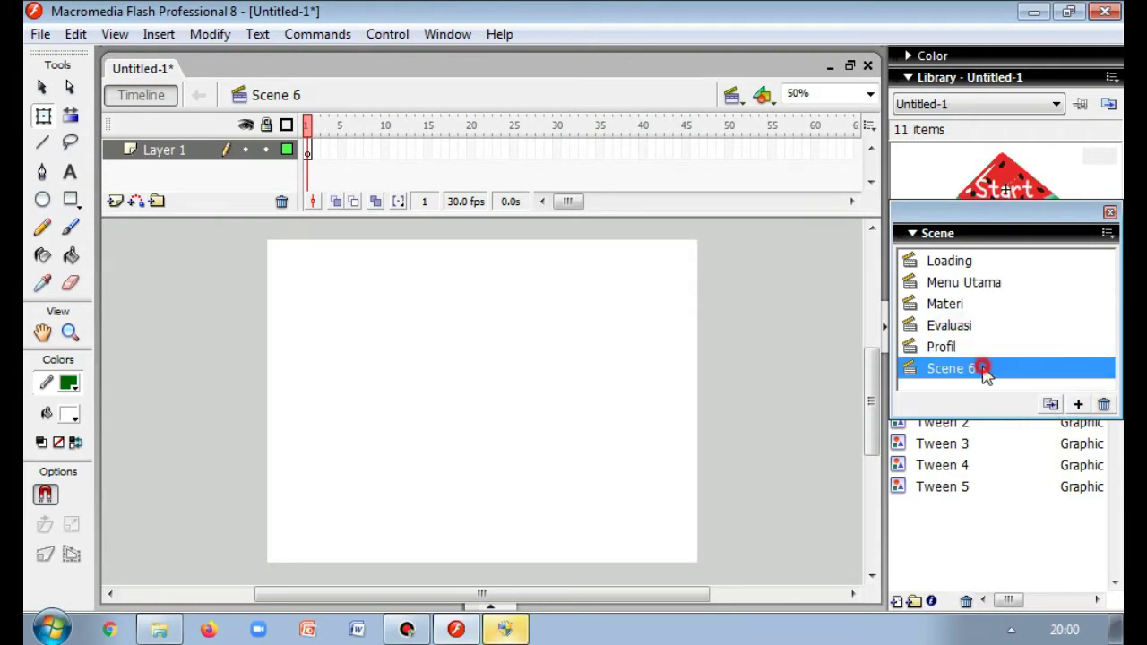
{"action": "double_click", "coordinate": [978, 367]}
{"action": "type", "text": "Pe"}
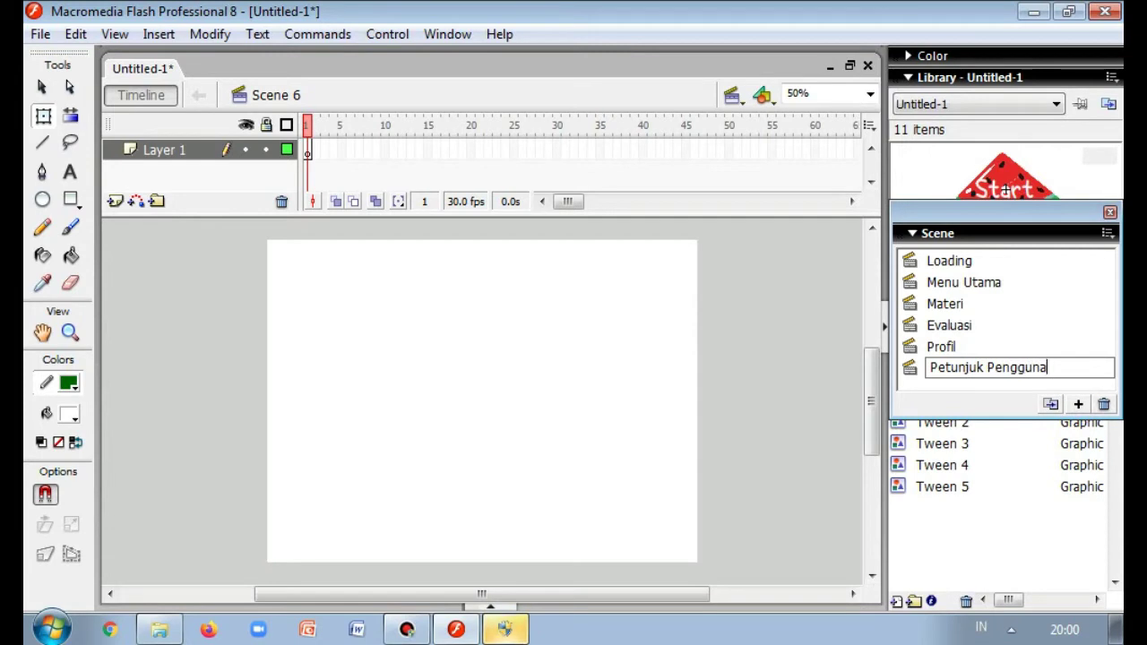
{"action": "type", "text": "tunjuk Penggunaan"}
{"action": "left_click", "coordinate": [985, 284]}
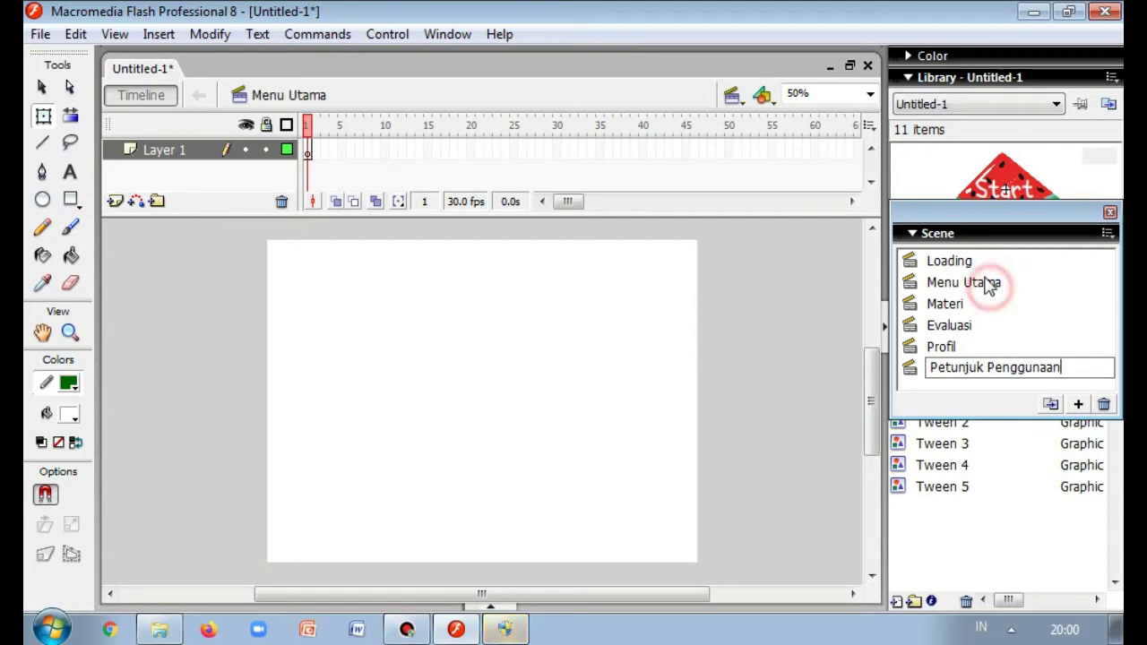
- In the Loading scene, use Script Assist to add an on (release) handler to the watermelon Start button's script
{"action": "left_click", "coordinate": [981, 260]}
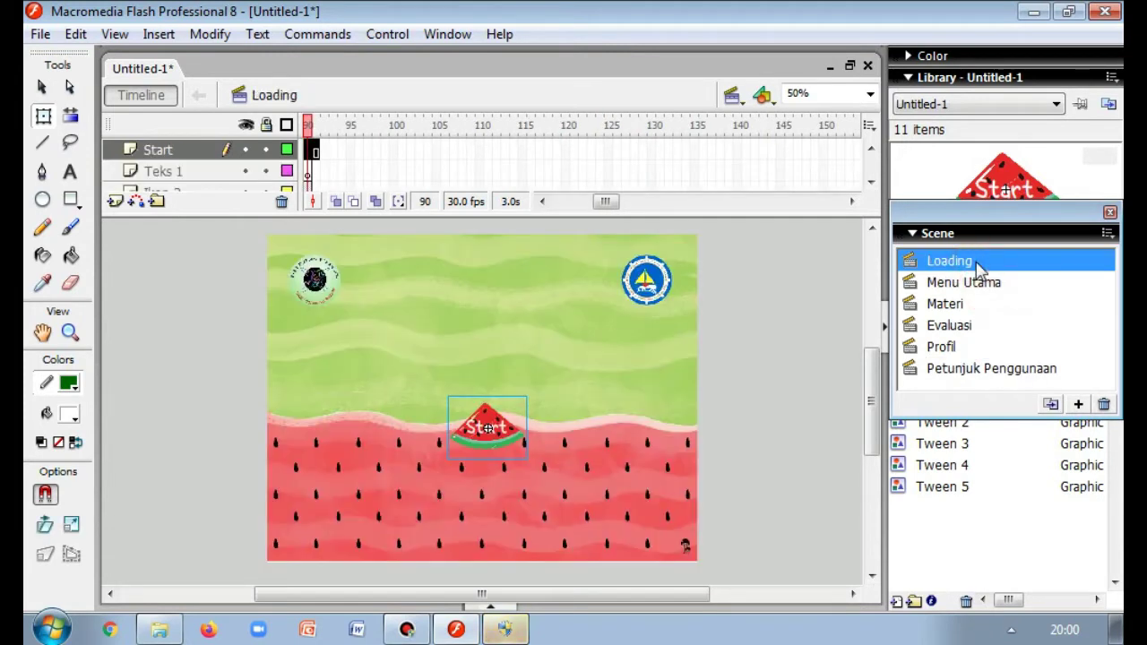
{"action": "right_click", "coordinate": [493, 428]}
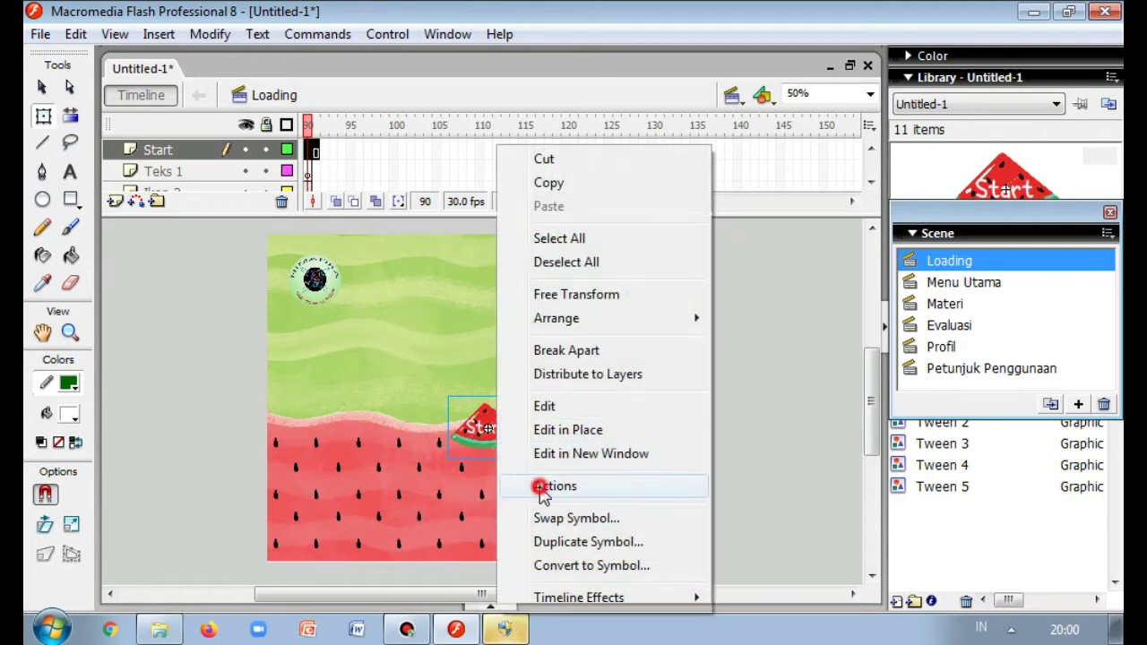
{"action": "left_click", "coordinate": [537, 485]}
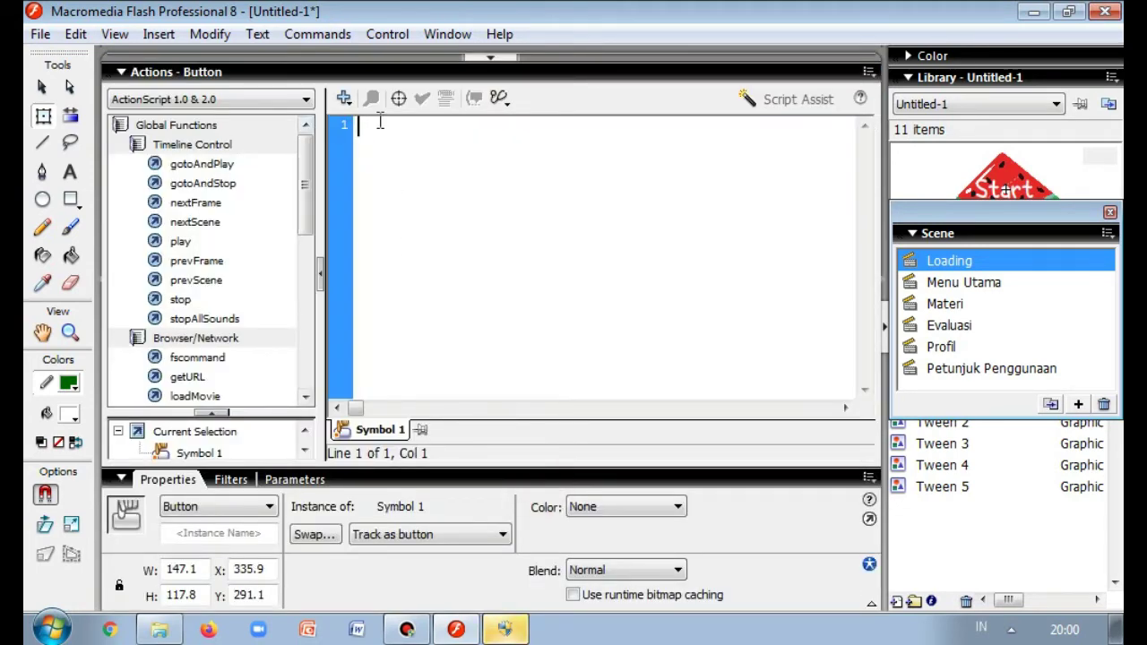
{"action": "left_click", "coordinate": [788, 100]}
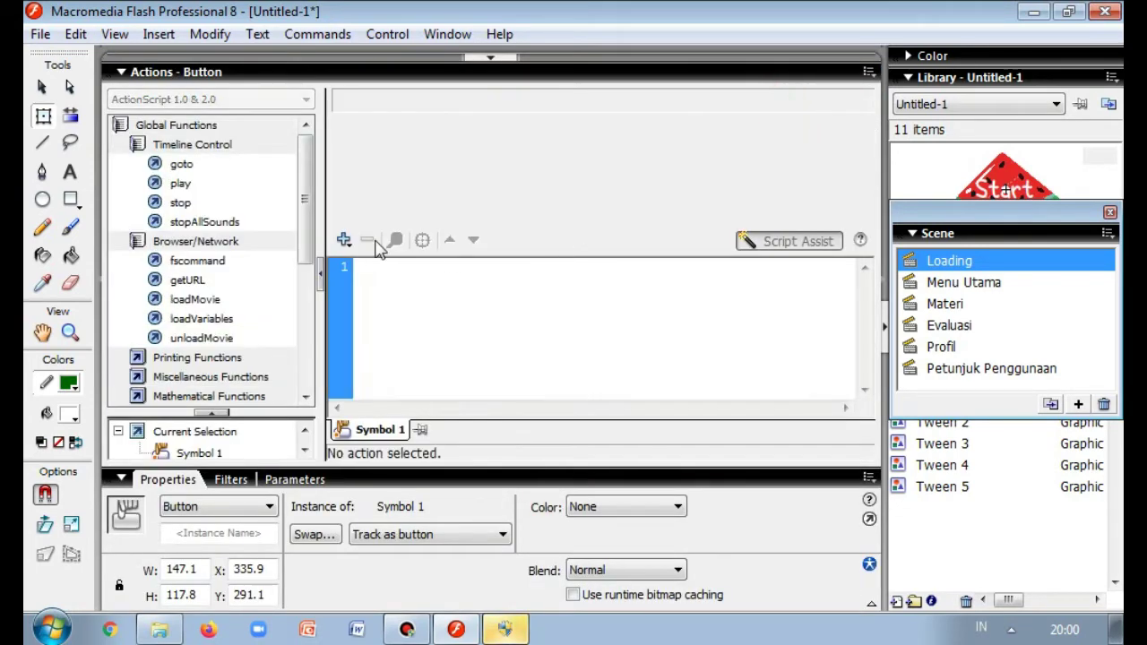
{"action": "left_click", "coordinate": [346, 241]}
{"action": "mouse_move", "coordinate": [415, 266]}
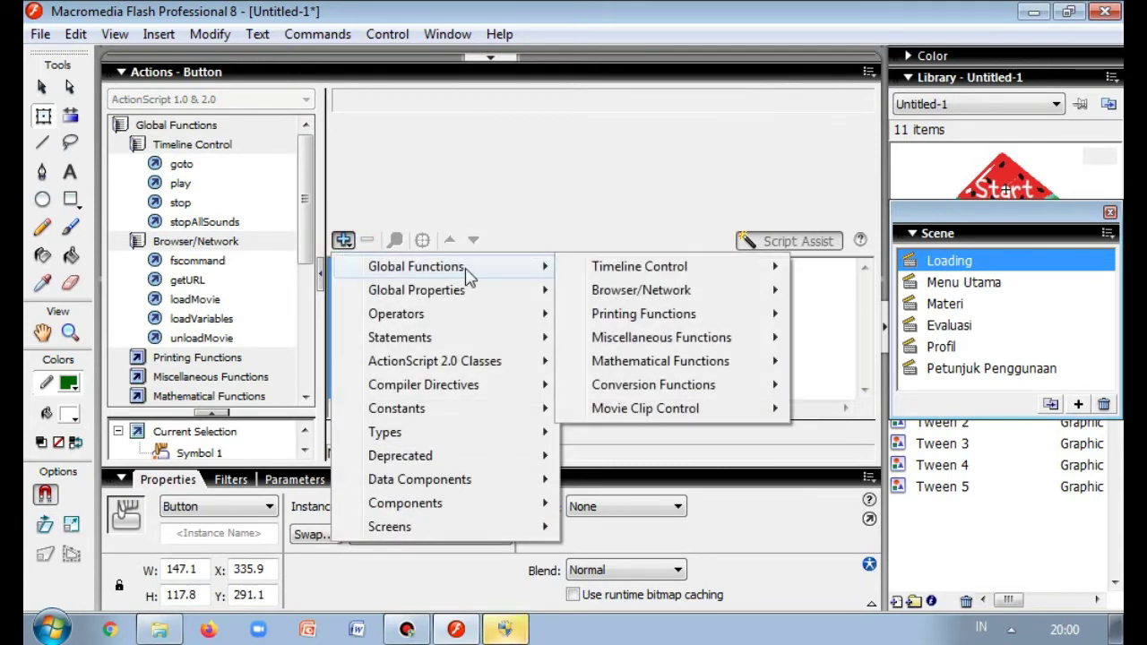
{"action": "mouse_move", "coordinate": [766, 419]}
{"action": "left_click", "coordinate": [829, 456]}
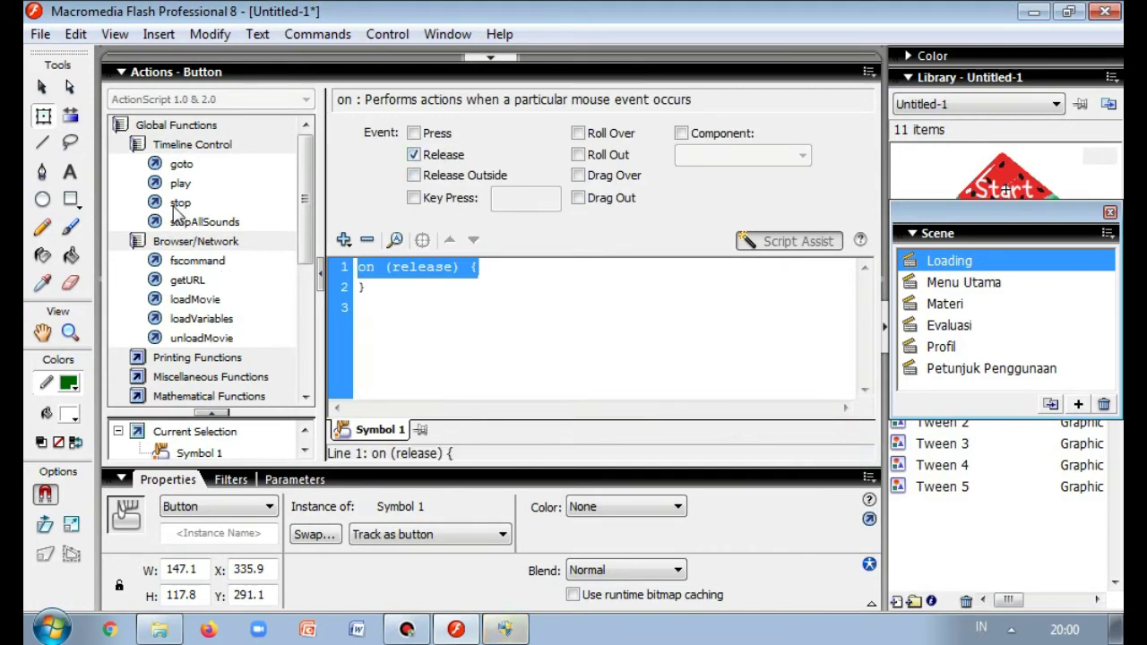
- Inside the Start button's release handler, add stop() and a goto action that goes to and stops at frame 1 of Menu Utama
{"action": "double_click", "coordinate": [181, 203]}
{"action": "left_click", "coordinate": [189, 165]}
{"action": "double_click", "coordinate": [189, 167]}
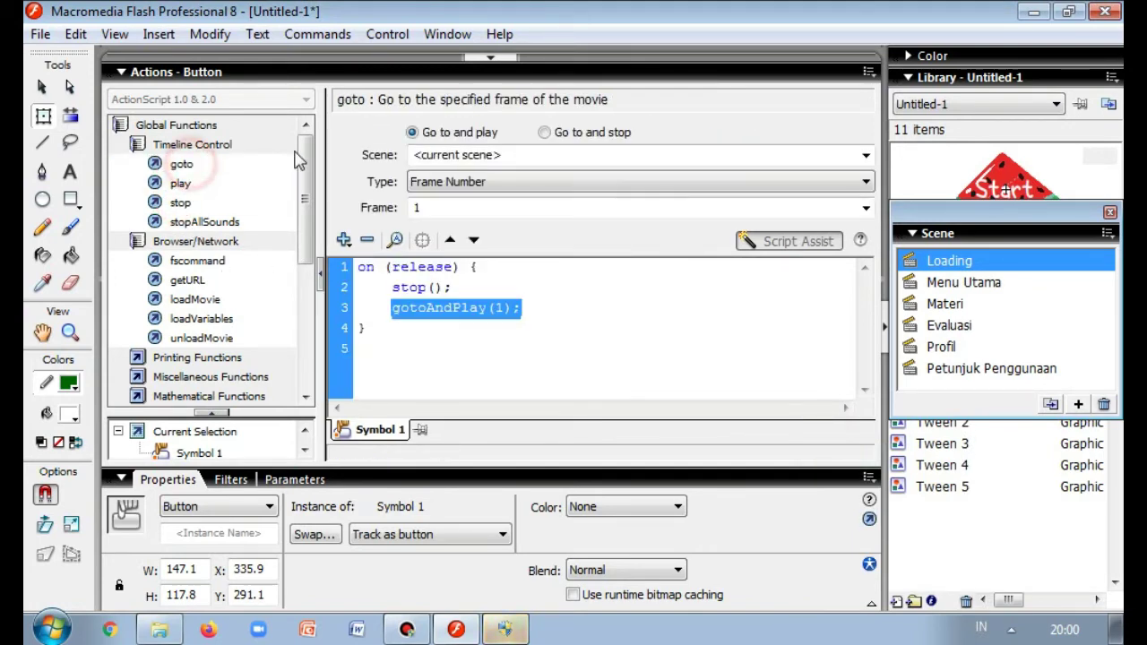
{"action": "left_click", "coordinate": [545, 132]}
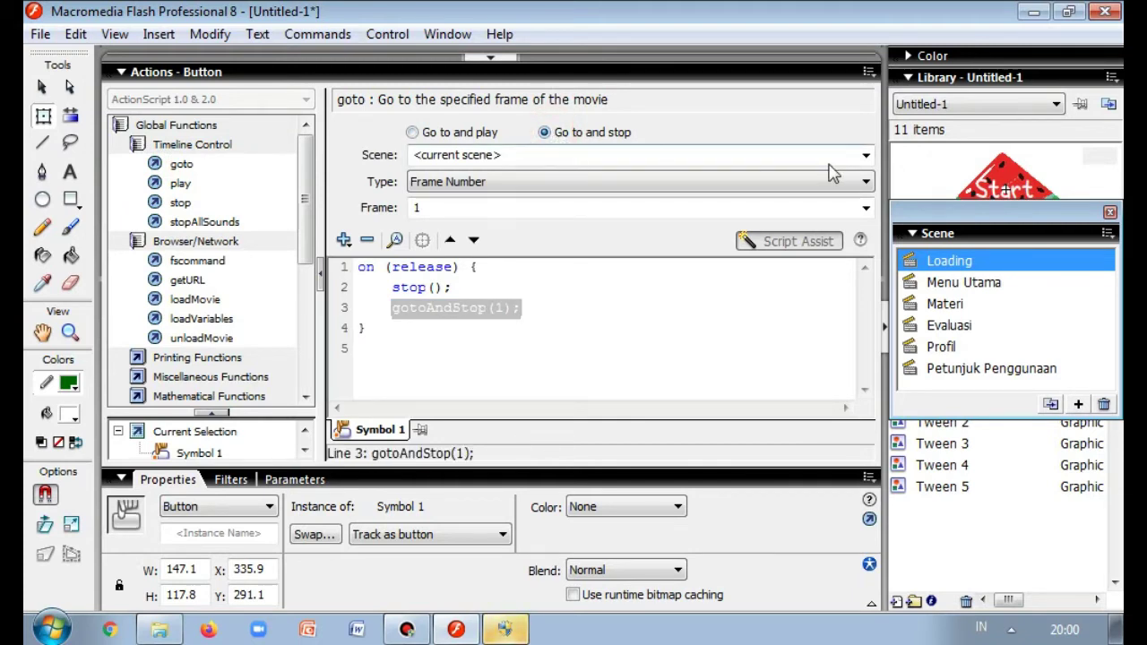
{"action": "left_click", "coordinate": [867, 156]}
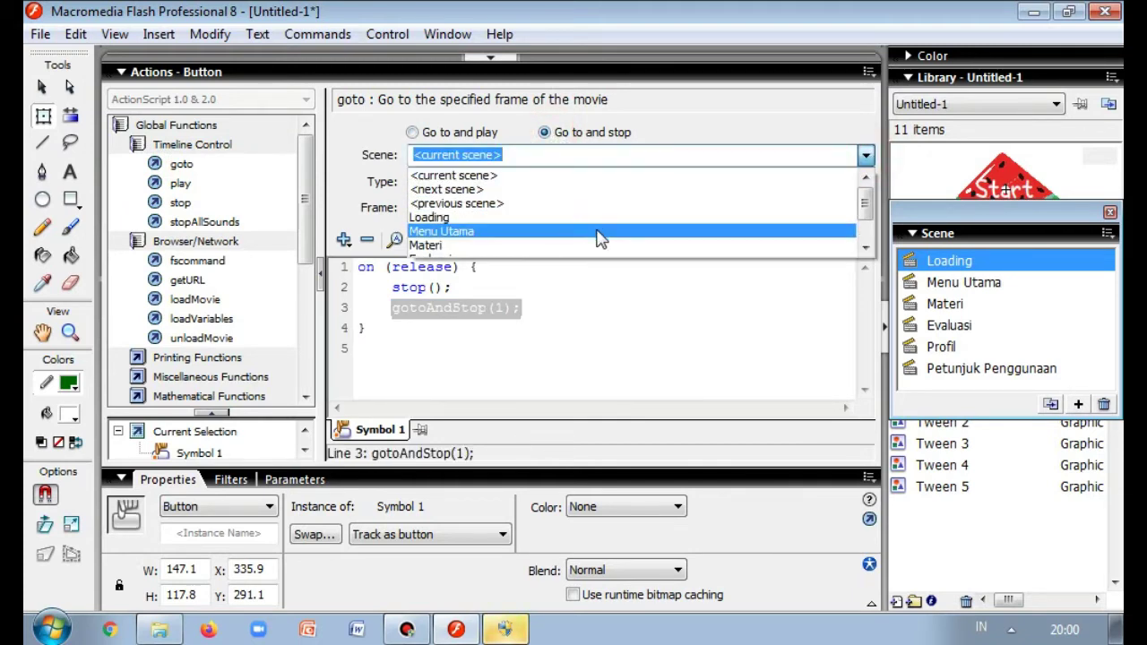
{"action": "left_click", "coordinate": [600, 235]}
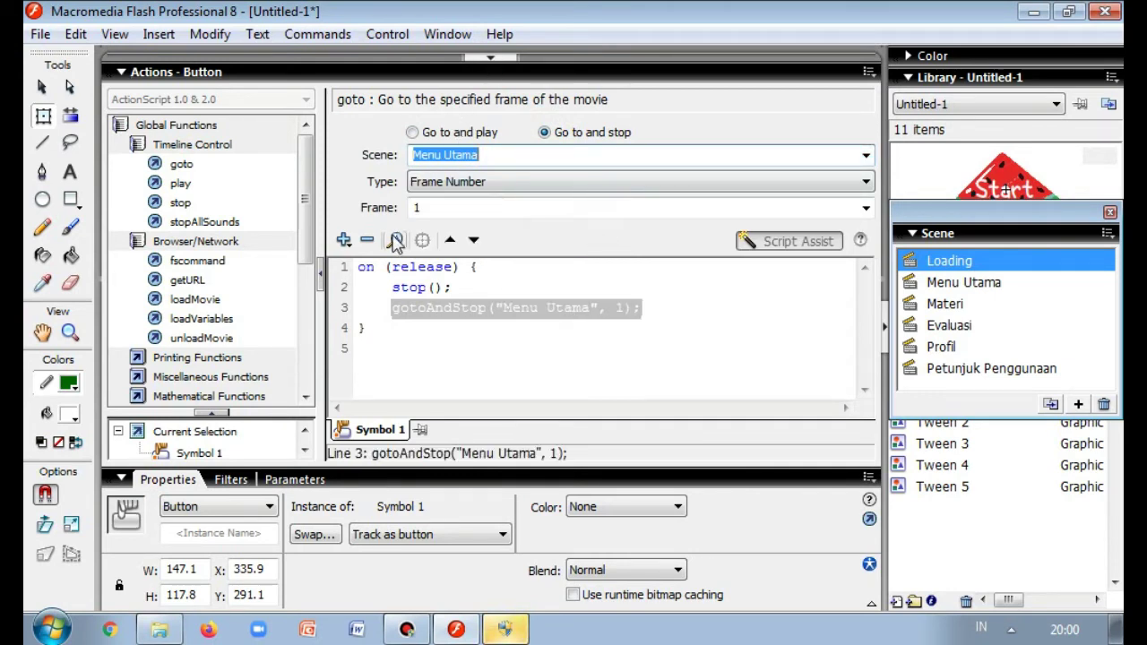
{"action": "left_click", "coordinate": [490, 58]}
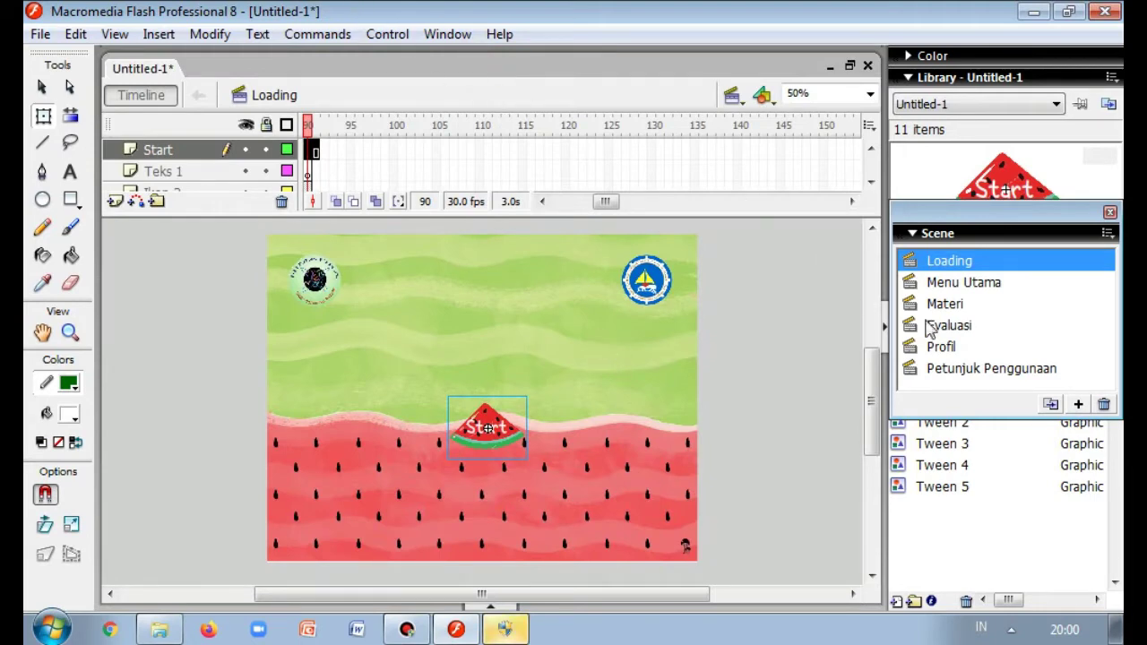
- Test the movie, try the Start button on the welcome screen, and close the preview
{"action": "left_click", "coordinate": [387, 34]}
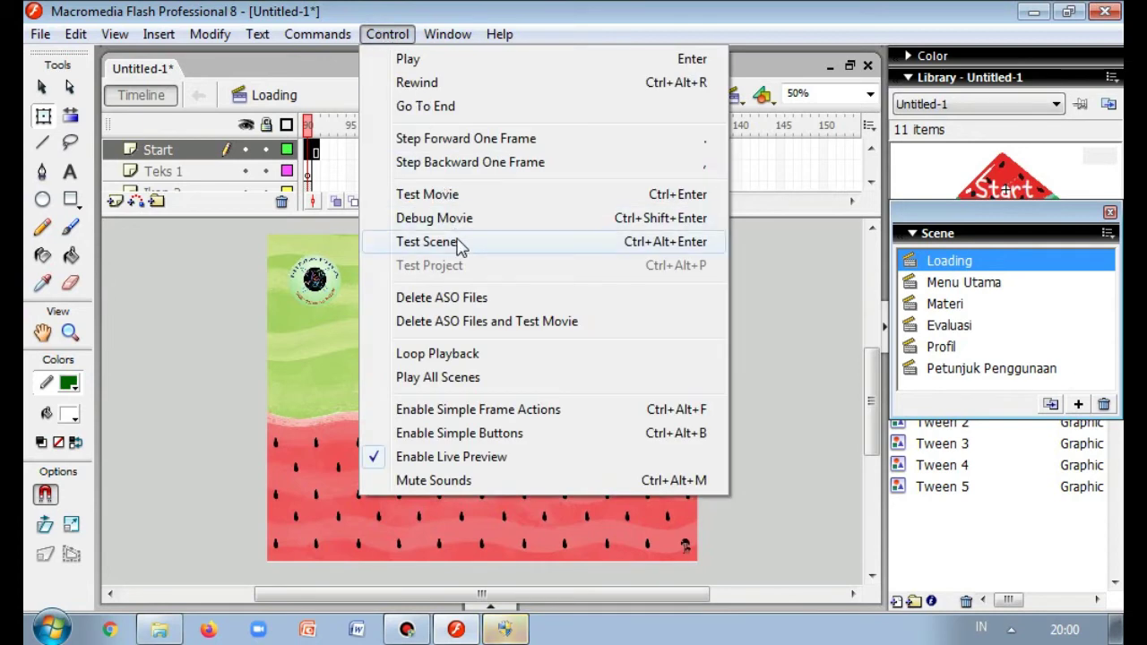
{"action": "left_click", "coordinate": [448, 195]}
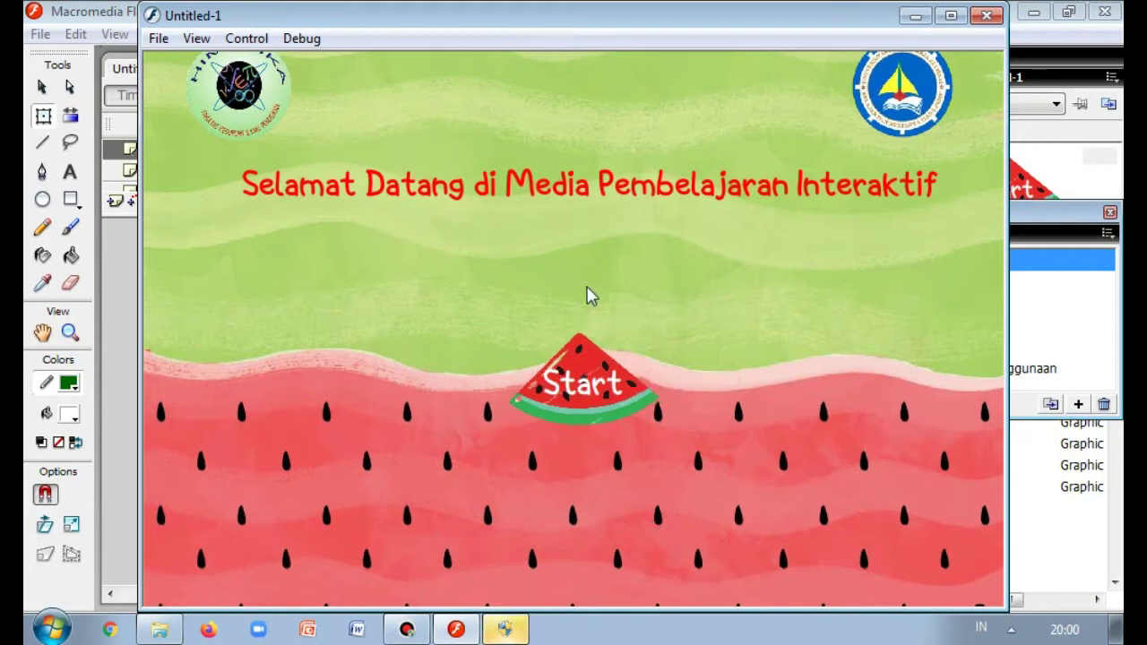
{"action": "left_click", "coordinate": [577, 391]}
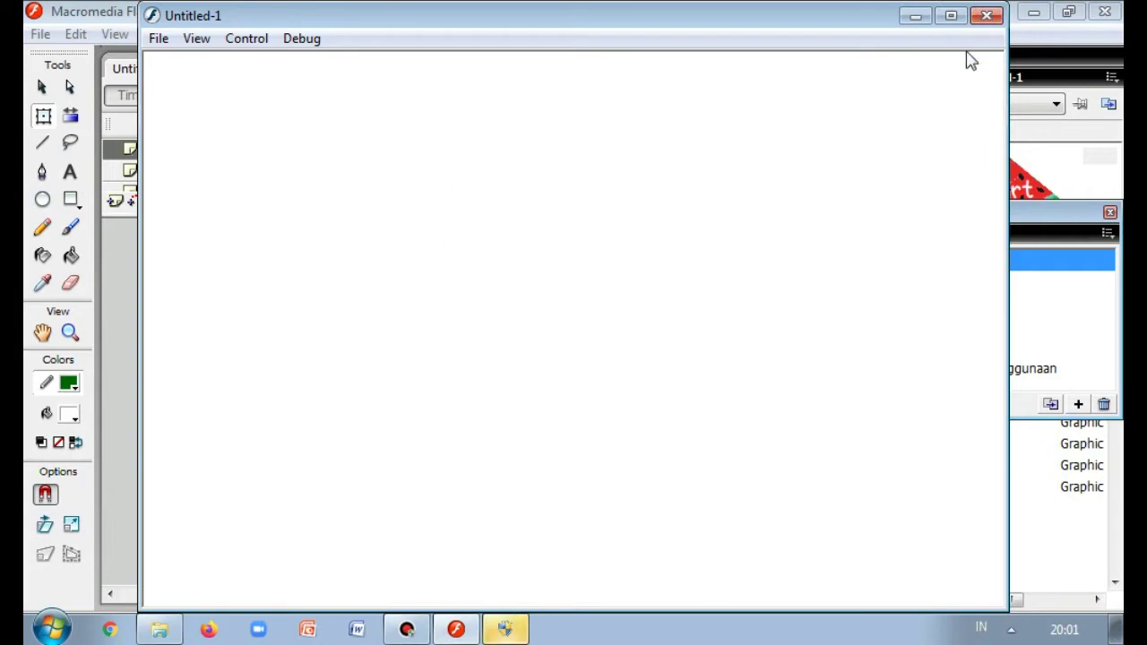
{"action": "left_click", "coordinate": [989, 16]}
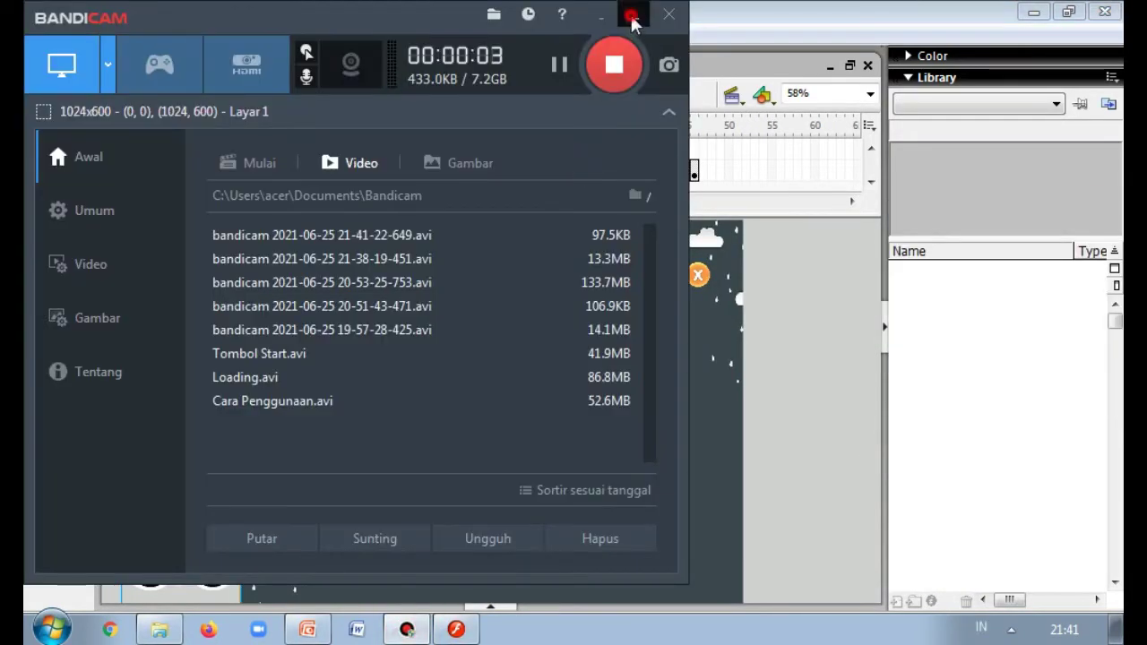
- Open the import-to-stage file picker for frame 1 of the Background layer in Halaman Utama and dismiss it without importing
{"action": "left_click", "coordinate": [633, 18]}
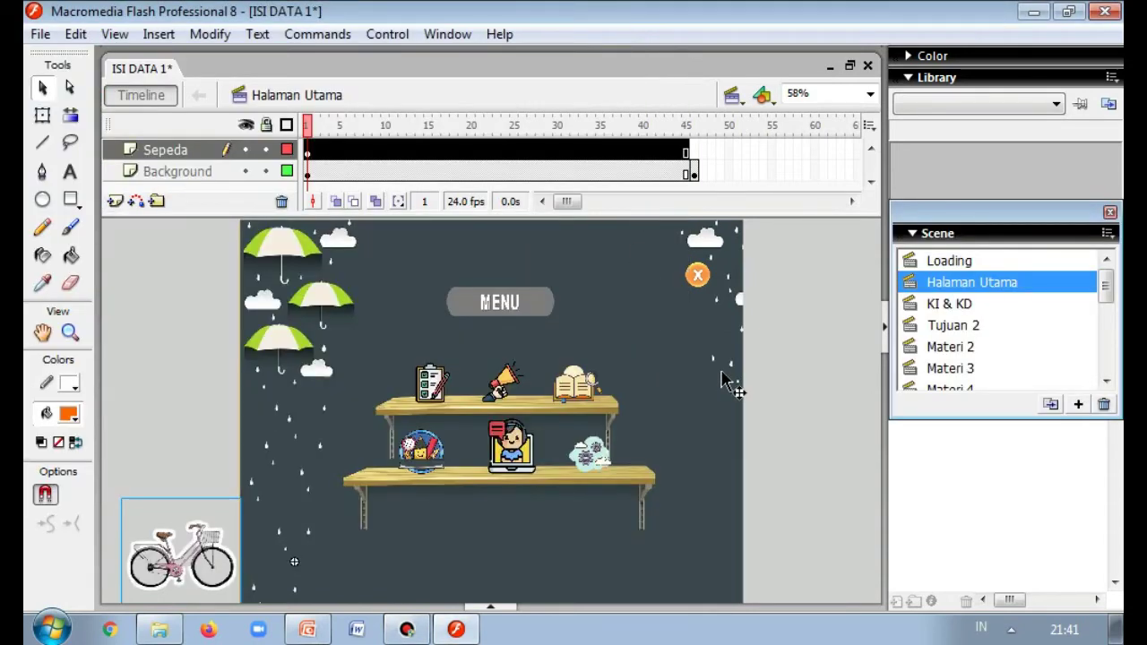
{"action": "left_click", "coordinate": [871, 183]}
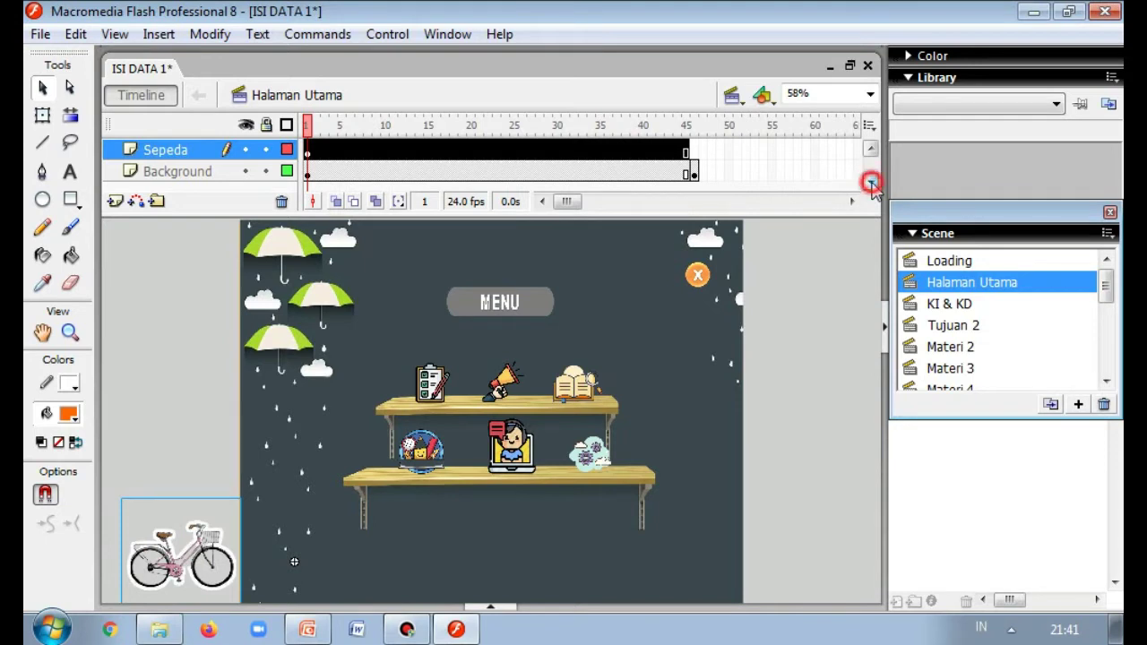
{"action": "left_click", "coordinate": [183, 176]}
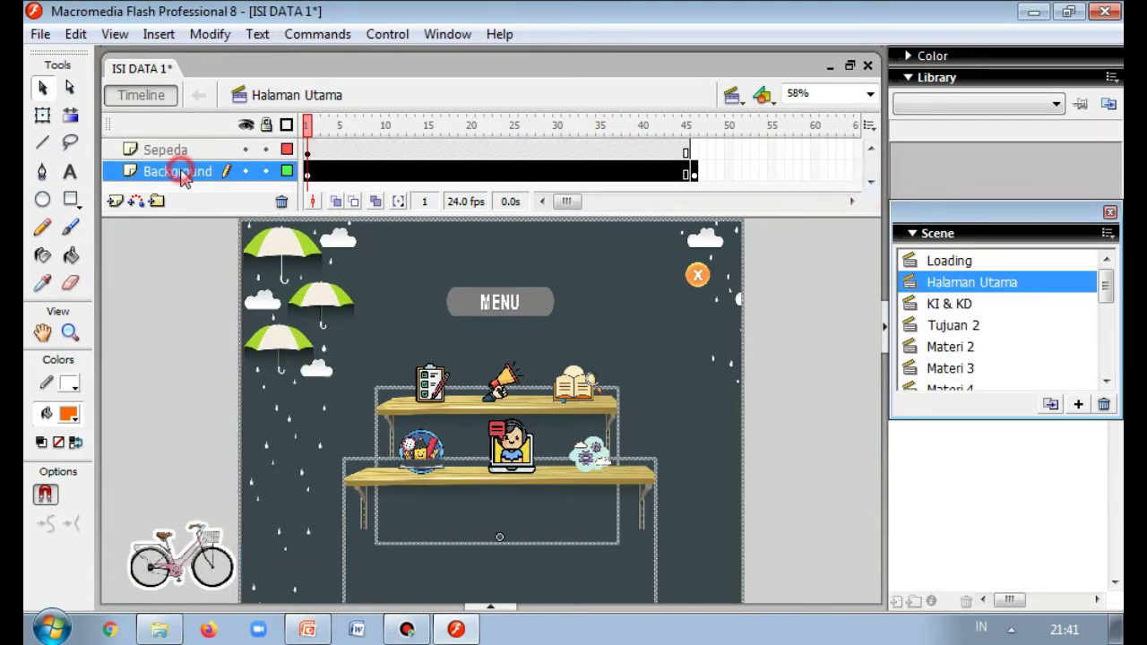
{"action": "left_click", "coordinate": [309, 173]}
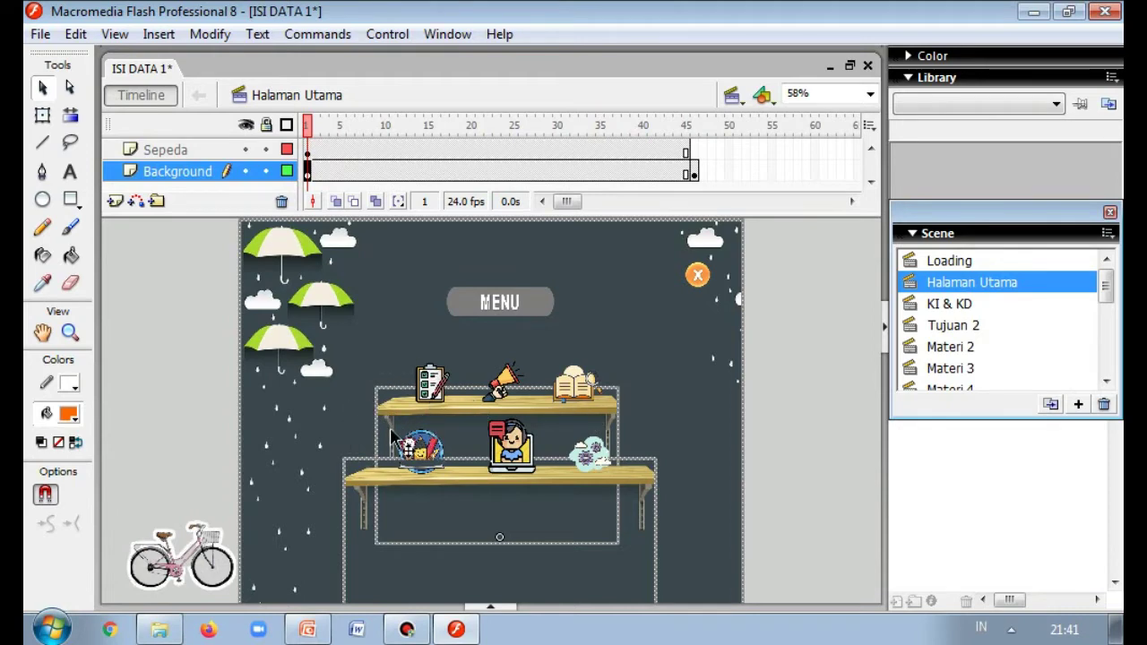
{"action": "left_click", "coordinate": [41, 34]}
{"action": "mouse_move", "coordinate": [184, 347]}
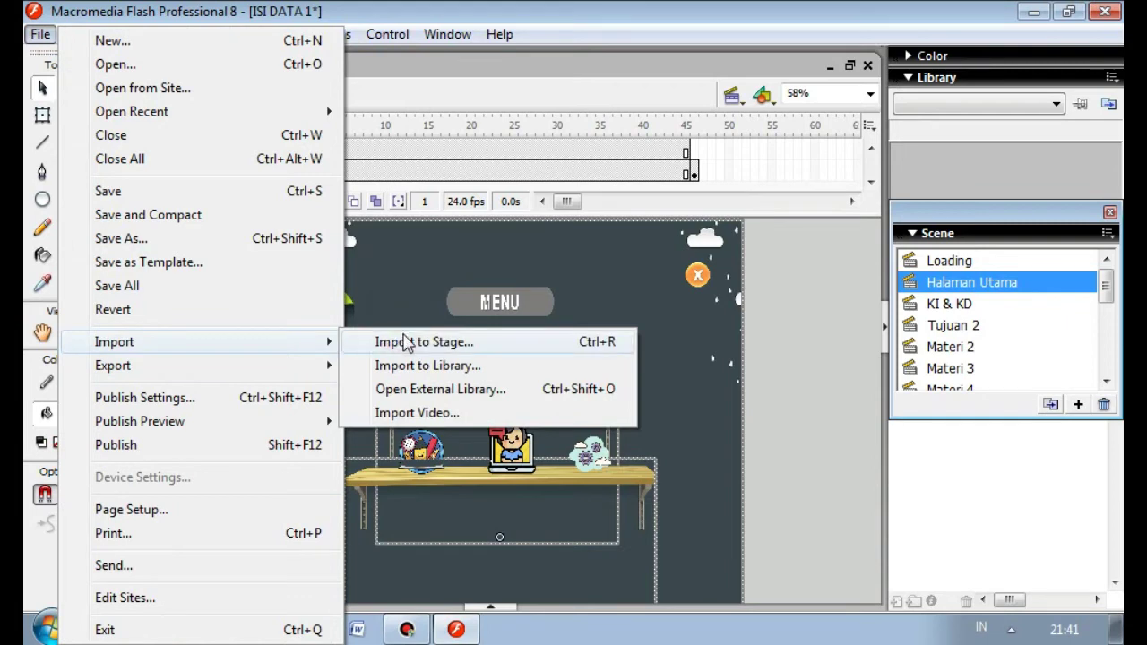
{"action": "left_click", "coordinate": [405, 342]}
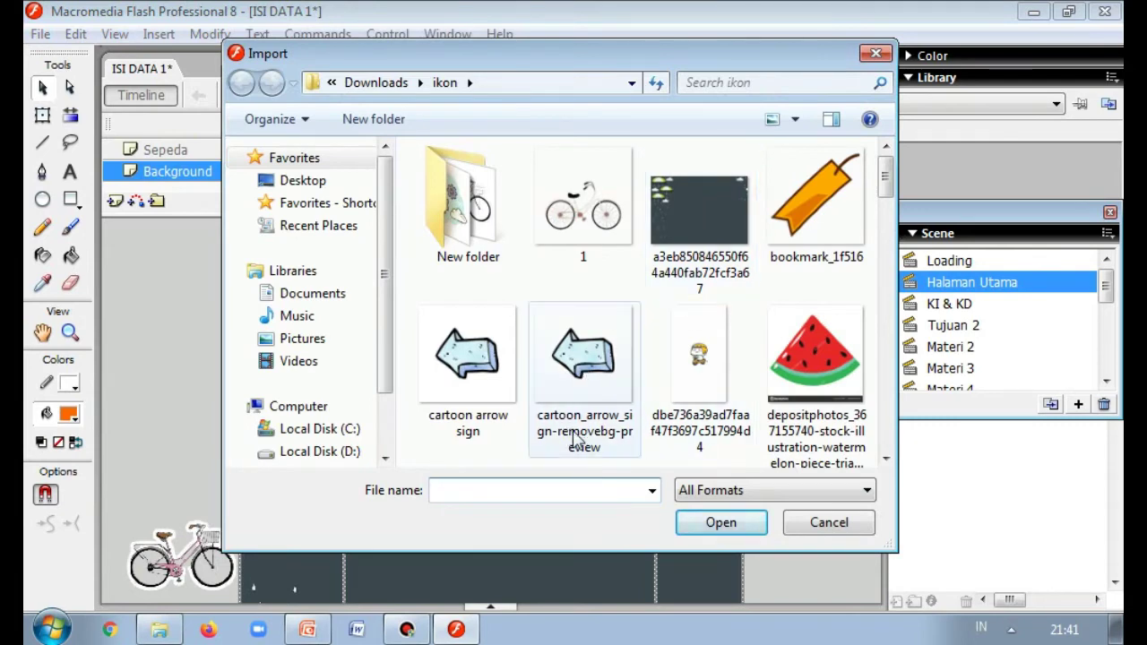
{"action": "left_click", "coordinate": [876, 53]}
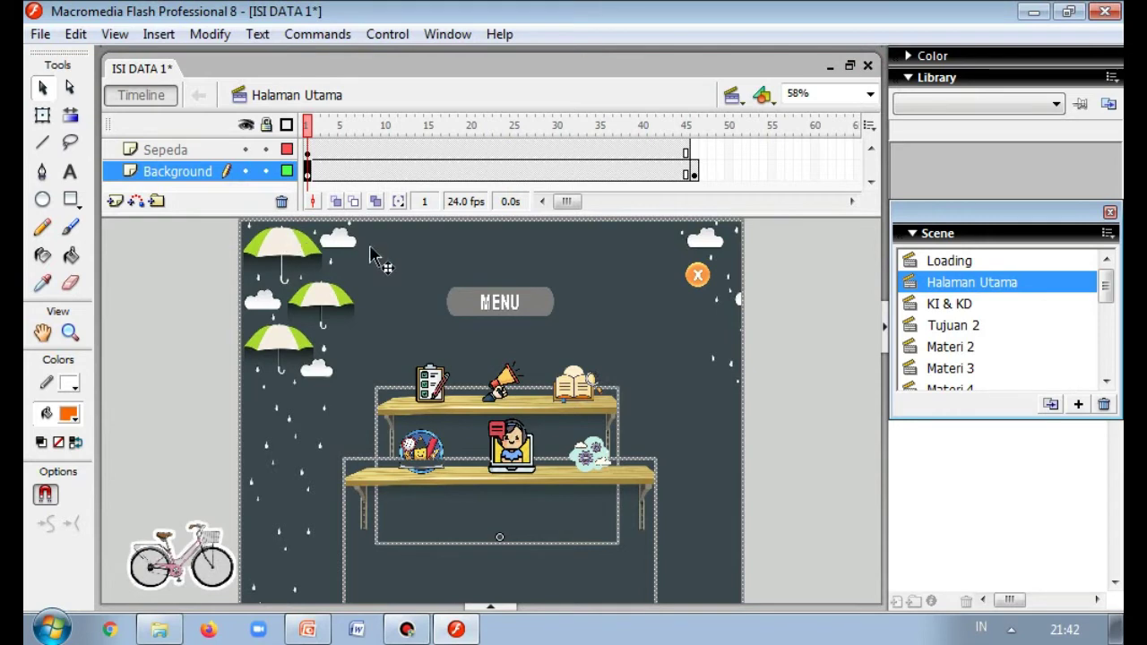
- Select the menu scene's background bitmap, view its size and position properties, and clear the selection
{"action": "left_click", "coordinate": [389, 222]}
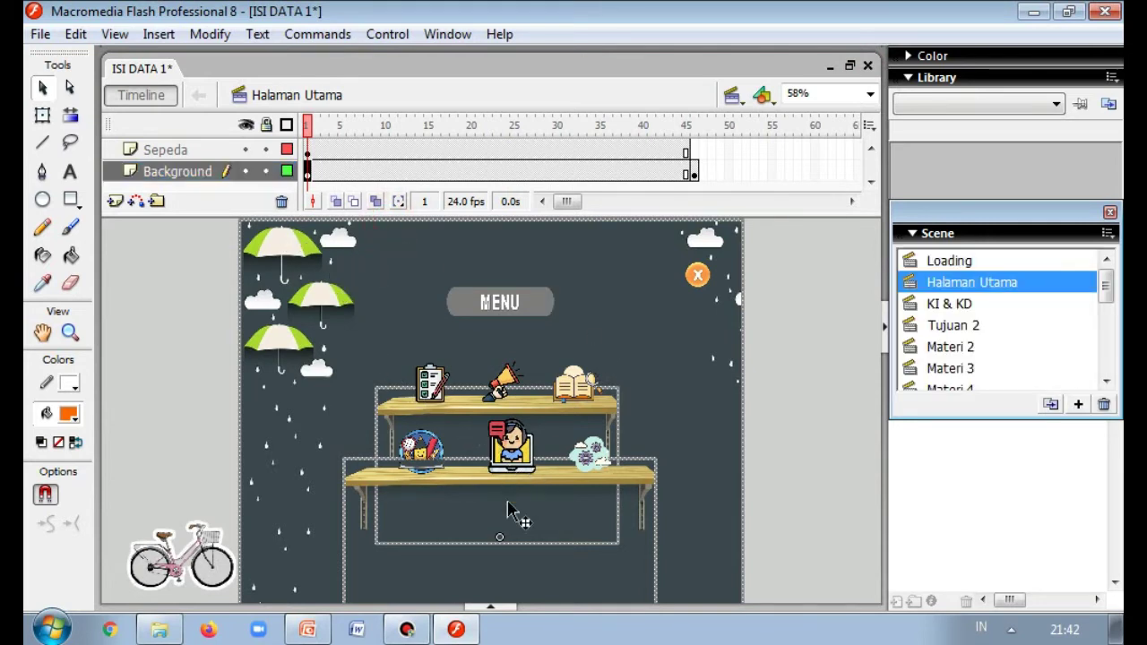
{"action": "left_click", "coordinate": [495, 608]}
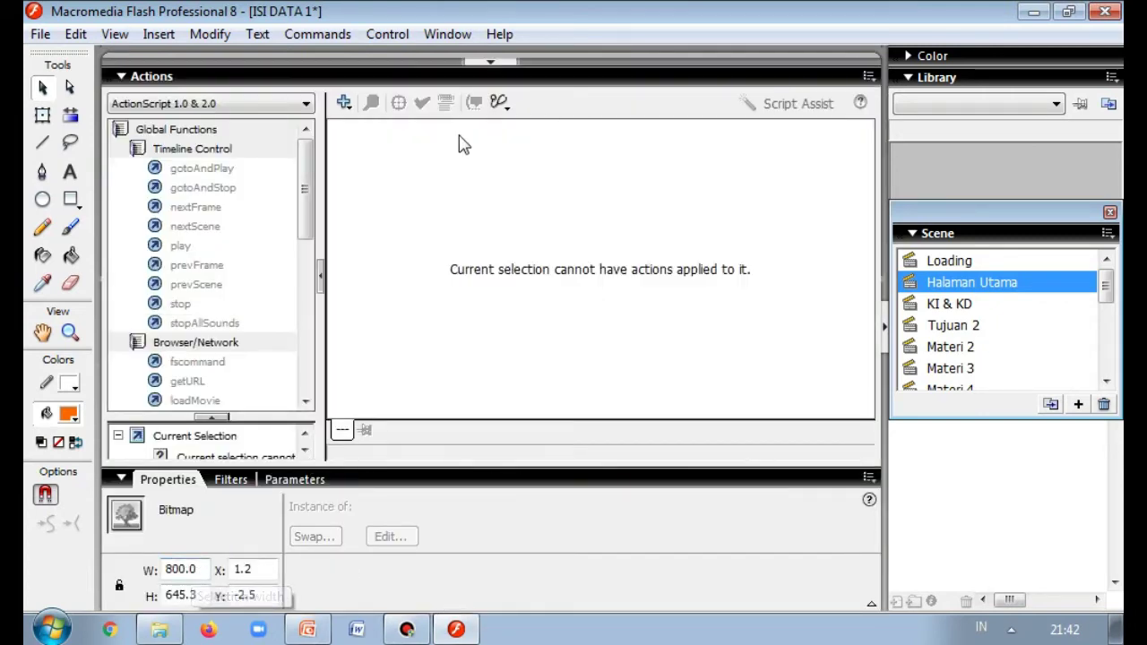
{"action": "left_click", "coordinate": [507, 65]}
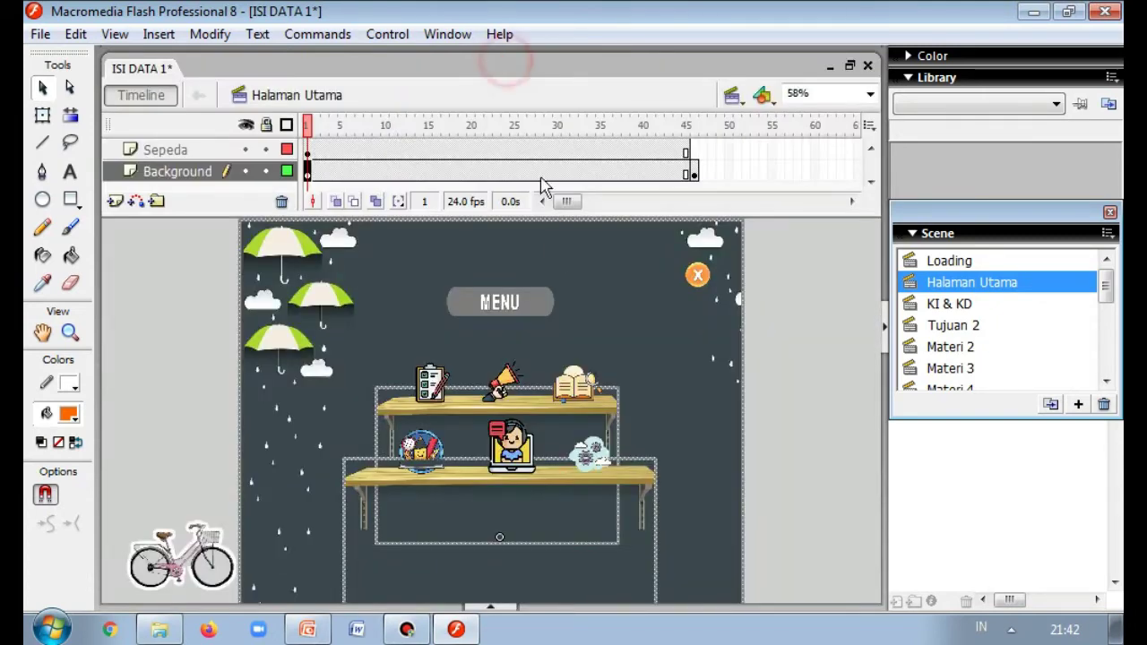
{"action": "left_click", "coordinate": [789, 386]}
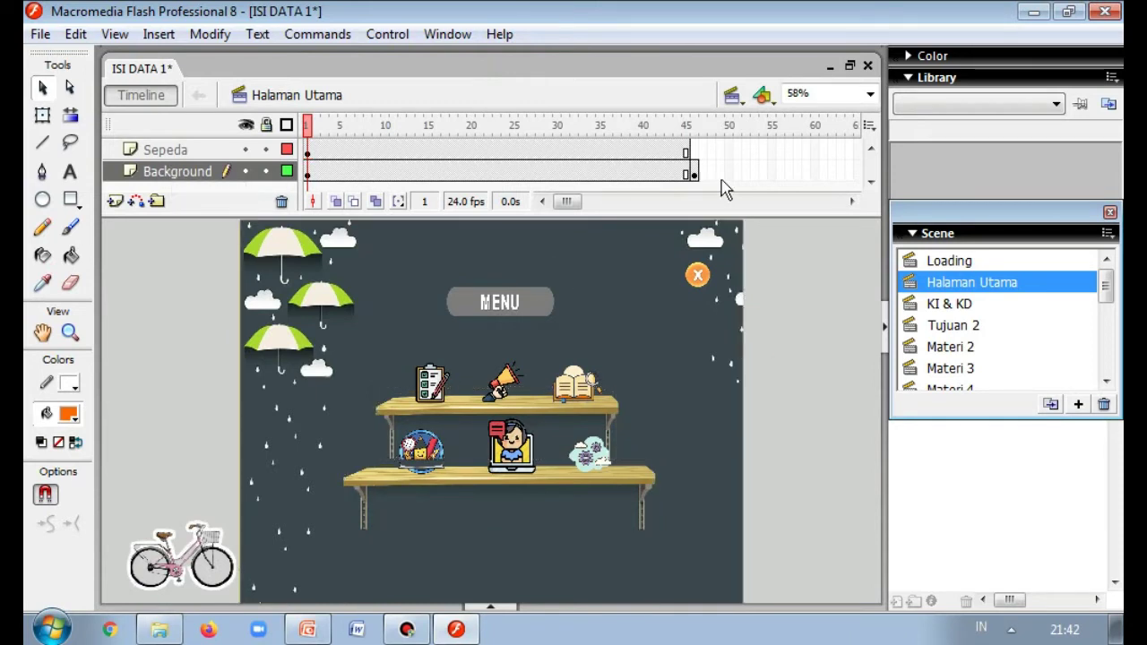
{"action": "left_click", "coordinate": [868, 179]}
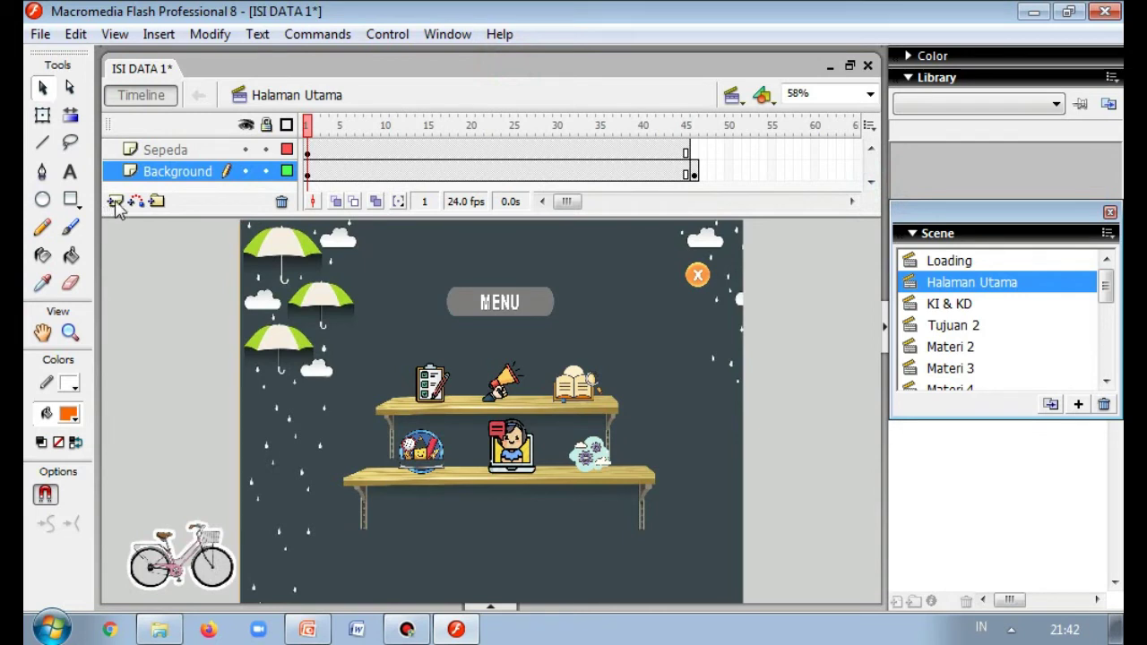
- Convert the bicycle on the Sepeda layer to a movie clip symbol, keeping the suggested name
{"action": "left_click", "coordinate": [178, 156]}
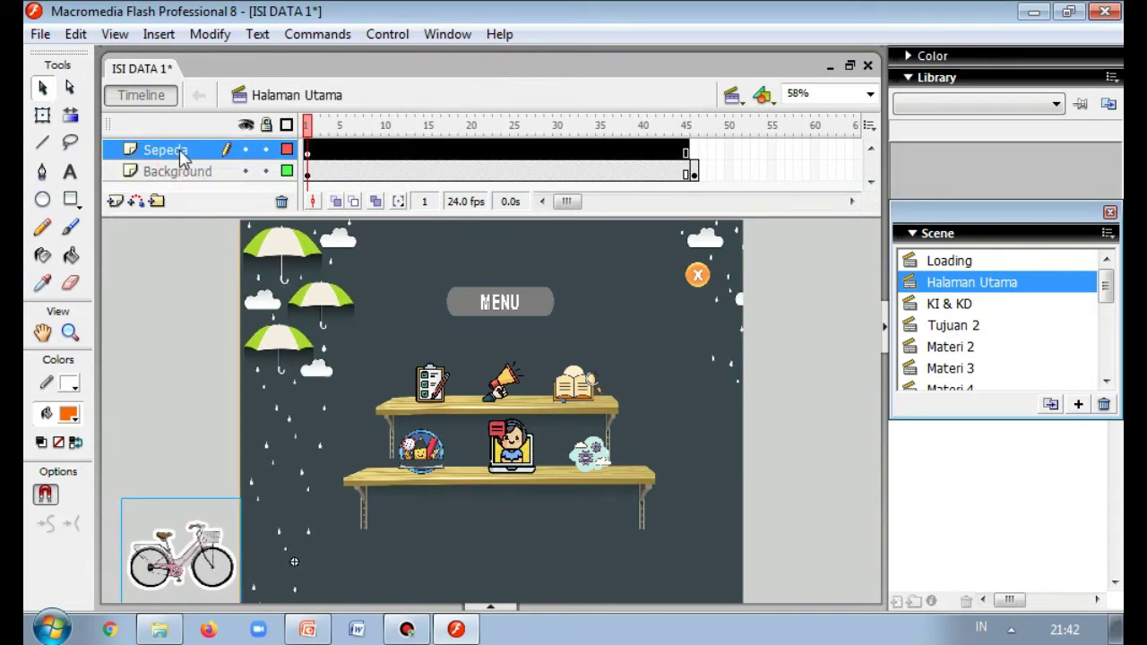
{"action": "right_click", "coordinate": [206, 546]}
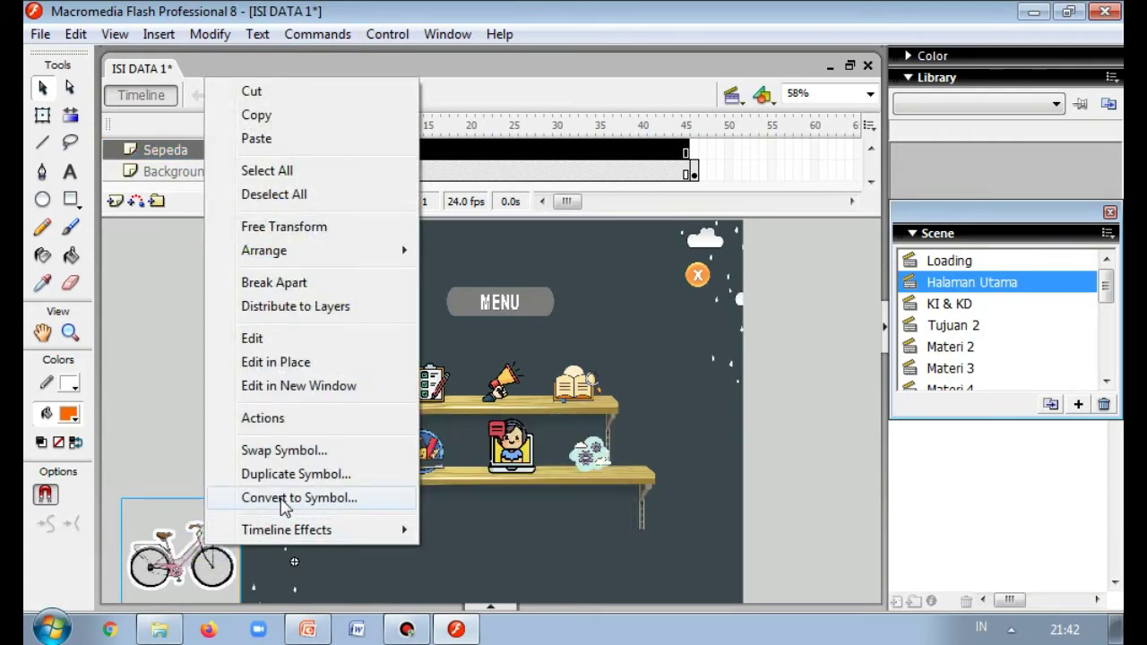
{"action": "left_click", "coordinate": [283, 502]}
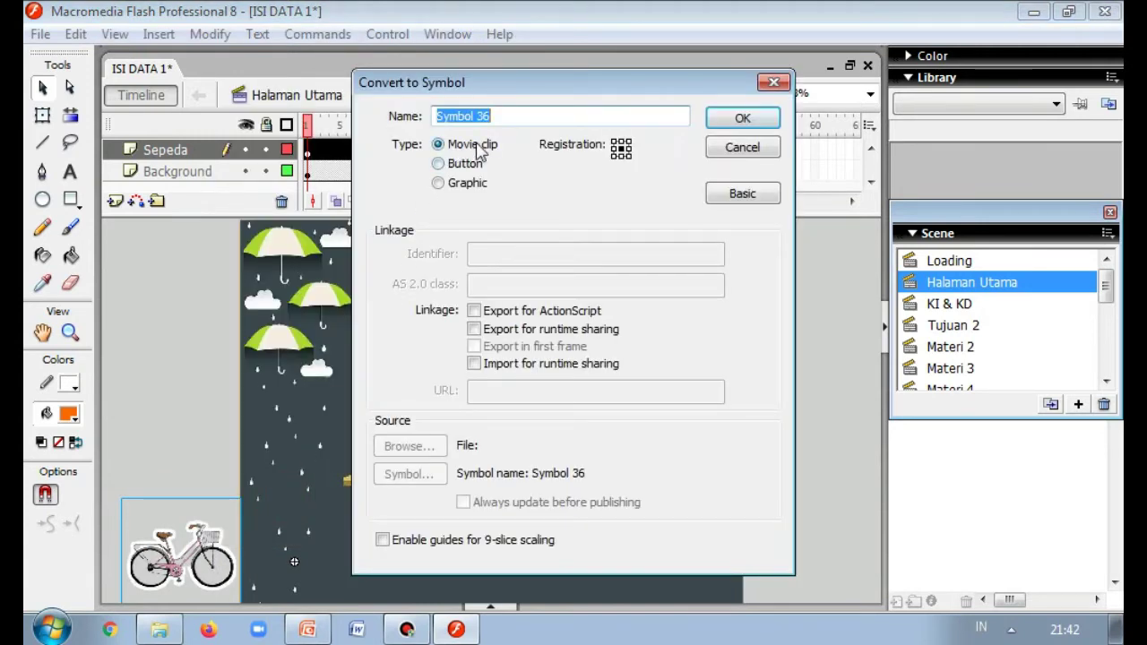
{"action": "left_click", "coordinate": [738, 120]}
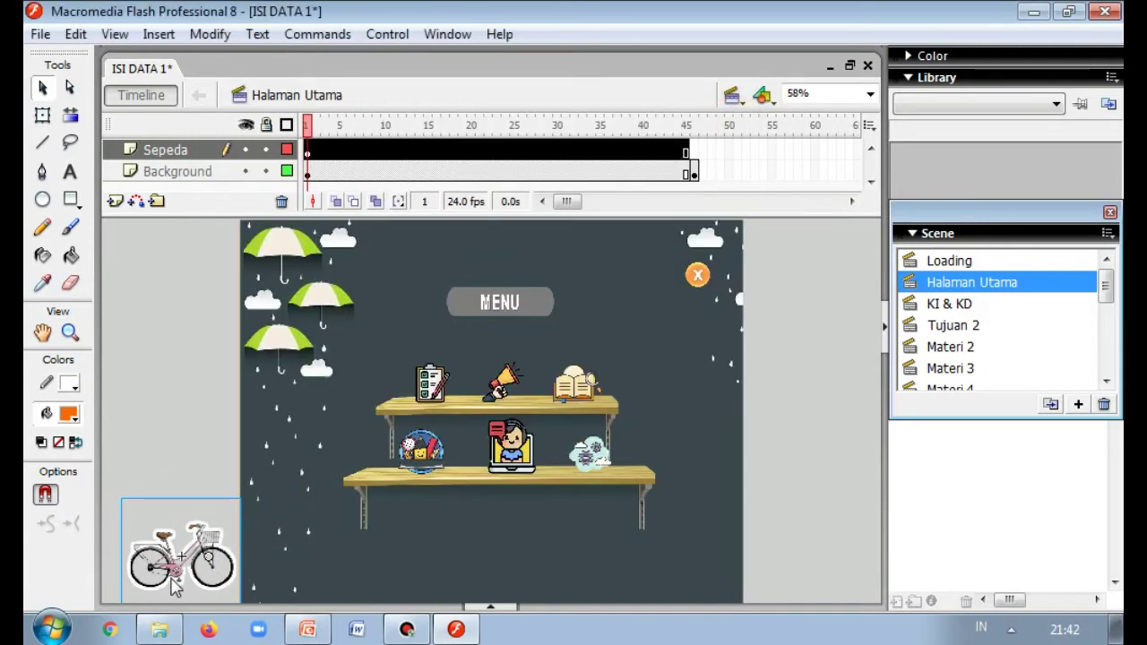
- Look inside the new bicycle symbol's timeline, return to the Halaman Utama scene, and undo the symbol conversion
{"action": "double_click", "coordinate": [226, 544]}
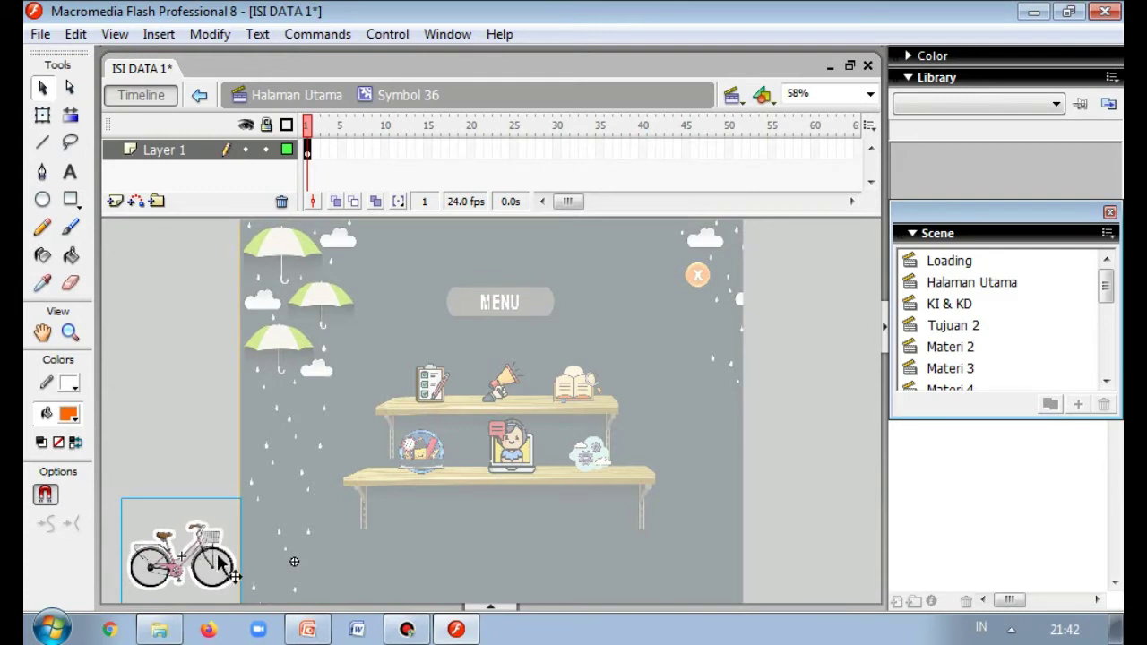
{"action": "left_click", "coordinate": [228, 448]}
{"action": "double_click", "coordinate": [229, 448]}
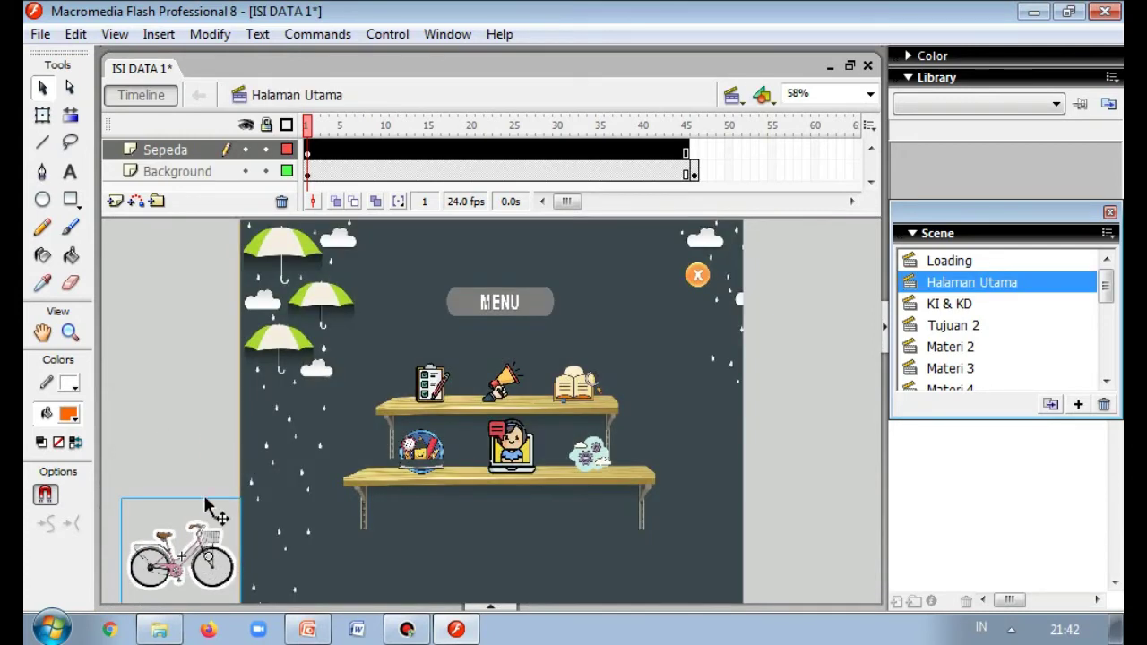
{"action": "left_click", "coordinate": [221, 551]}
{"action": "key", "text": "ctrl+e"}
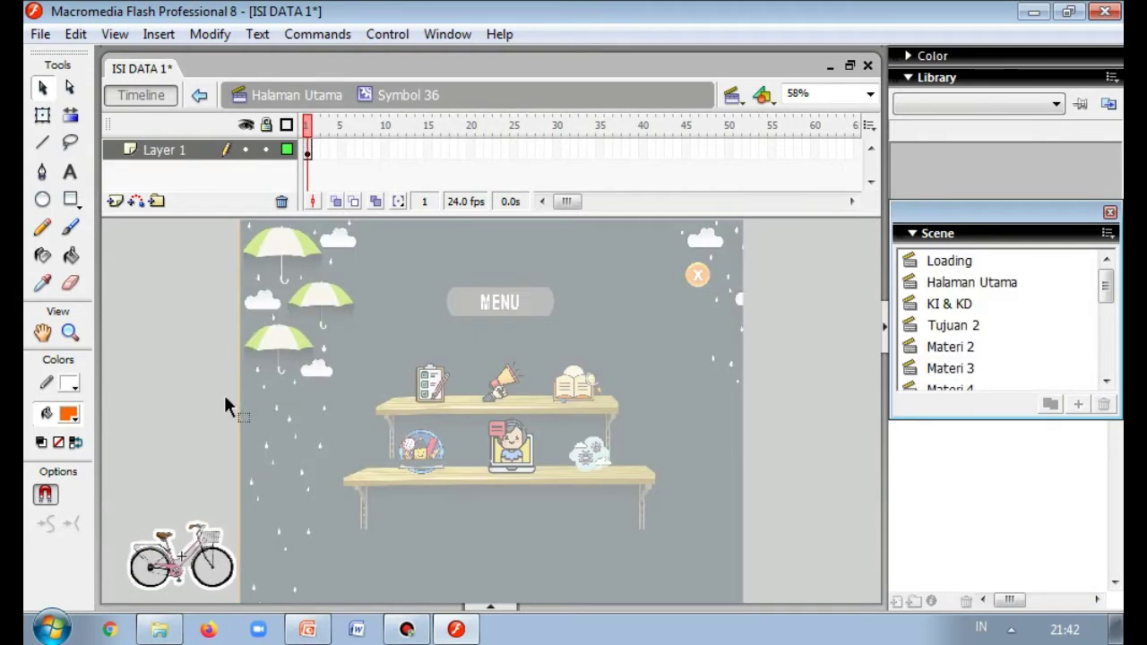
{"action": "double_click", "coordinate": [223, 394]}
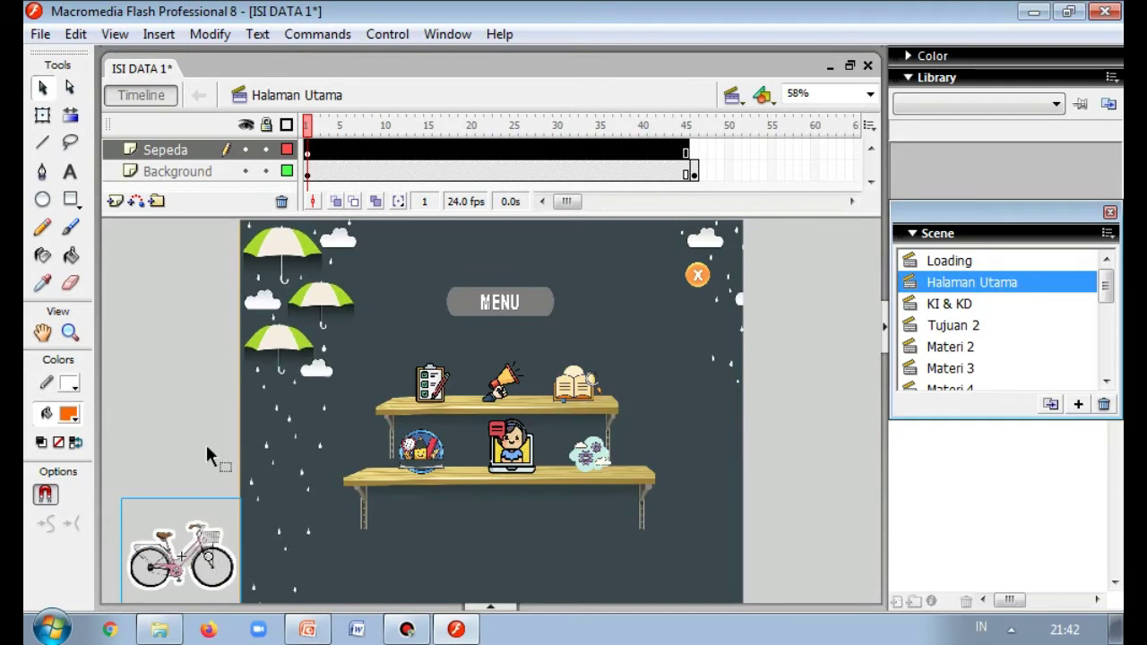
{"action": "left_click", "coordinate": [312, 154]}
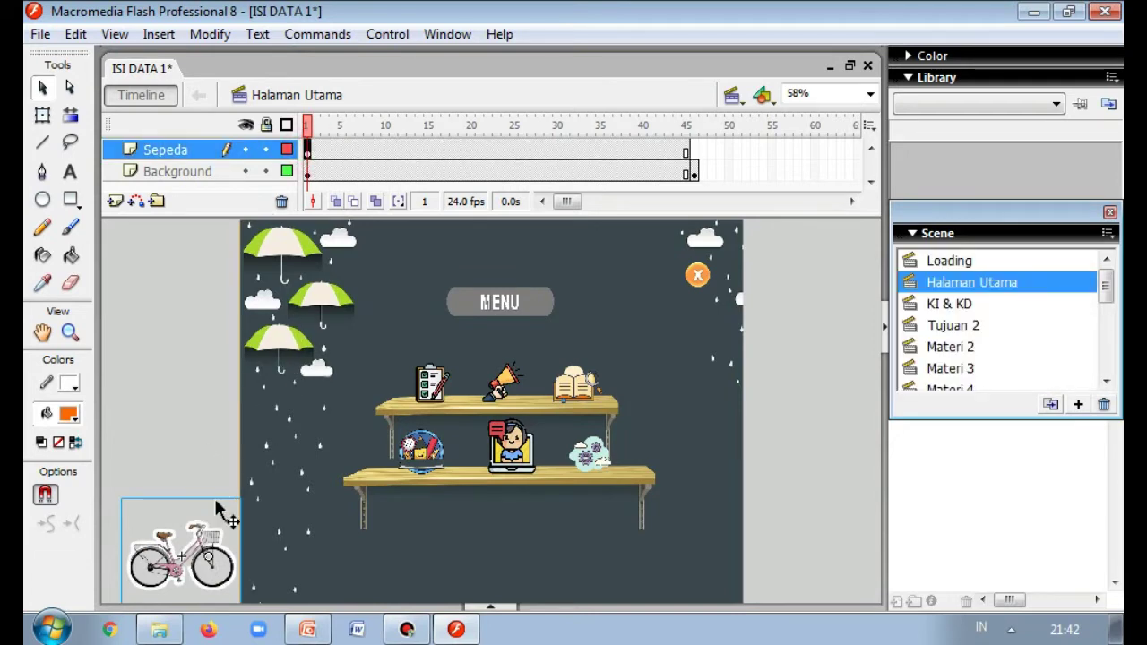
{"action": "left_click", "coordinate": [215, 543]}
{"action": "double_click", "coordinate": [215, 543]}
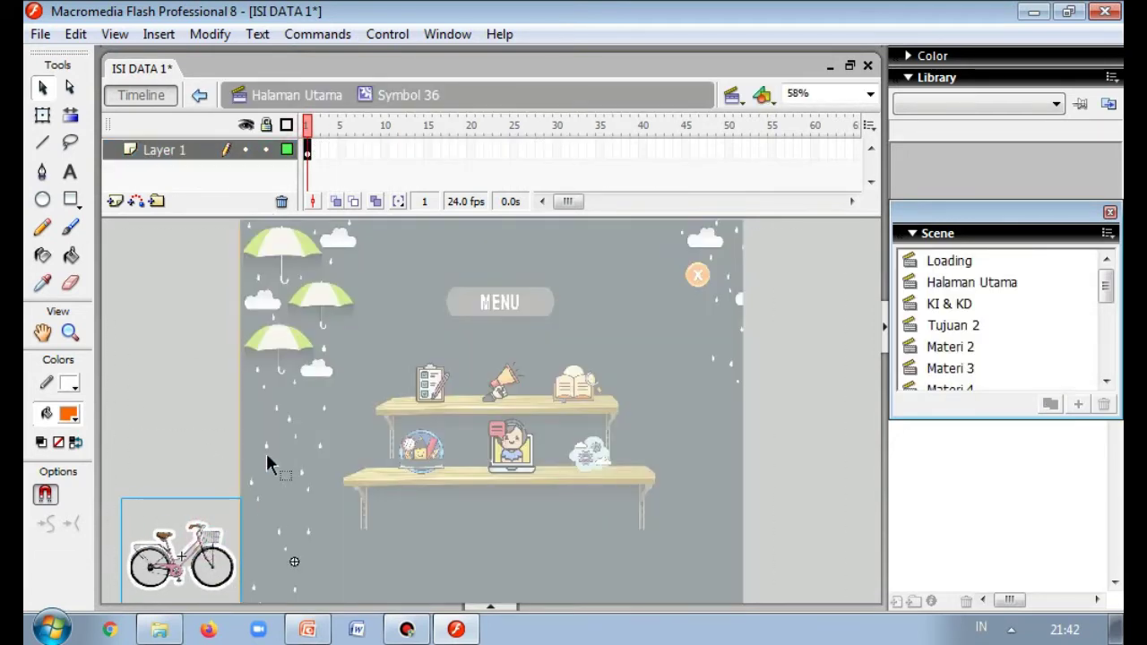
{"action": "double_click", "coordinate": [266, 456]}
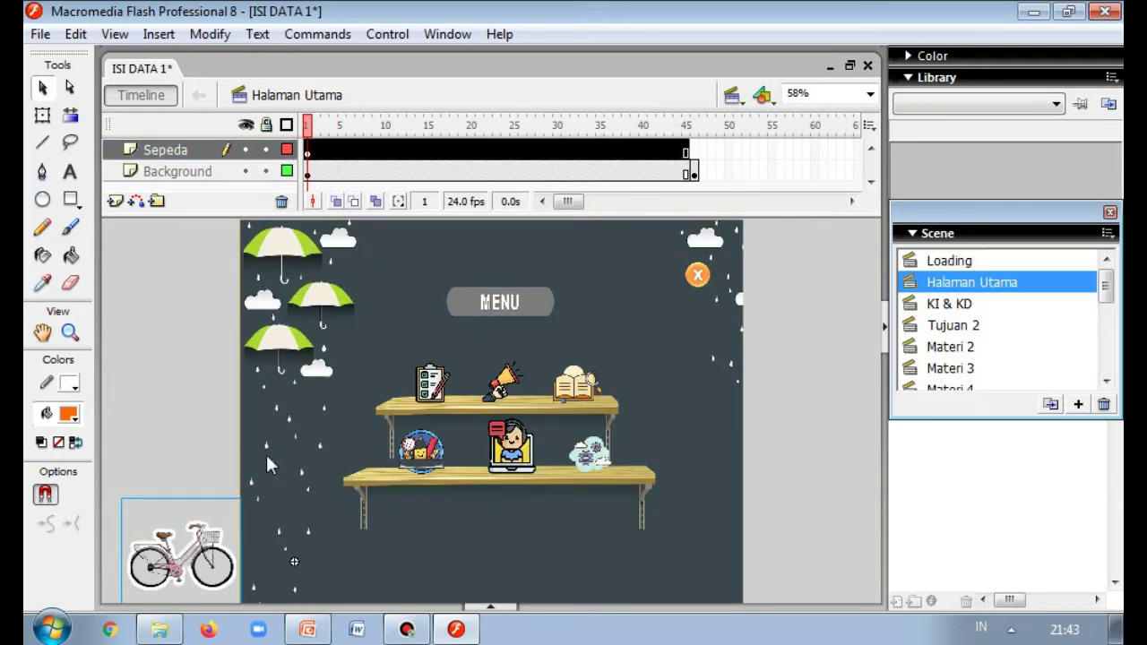
{"action": "left_click", "coordinate": [267, 458]}
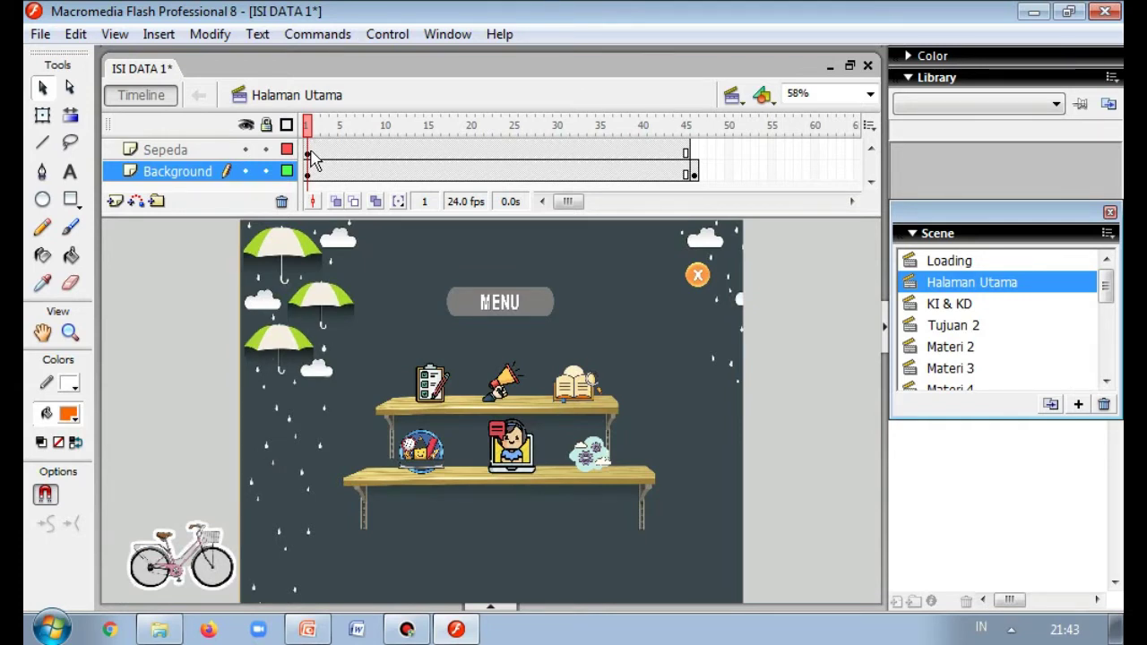
- Open the bicycle's original clip, Symbol 4, from the Sepeda layer and go to its end keyframe at frame 100
{"action": "left_click", "coordinate": [309, 152]}
{"action": "double_click", "coordinate": [226, 528]}
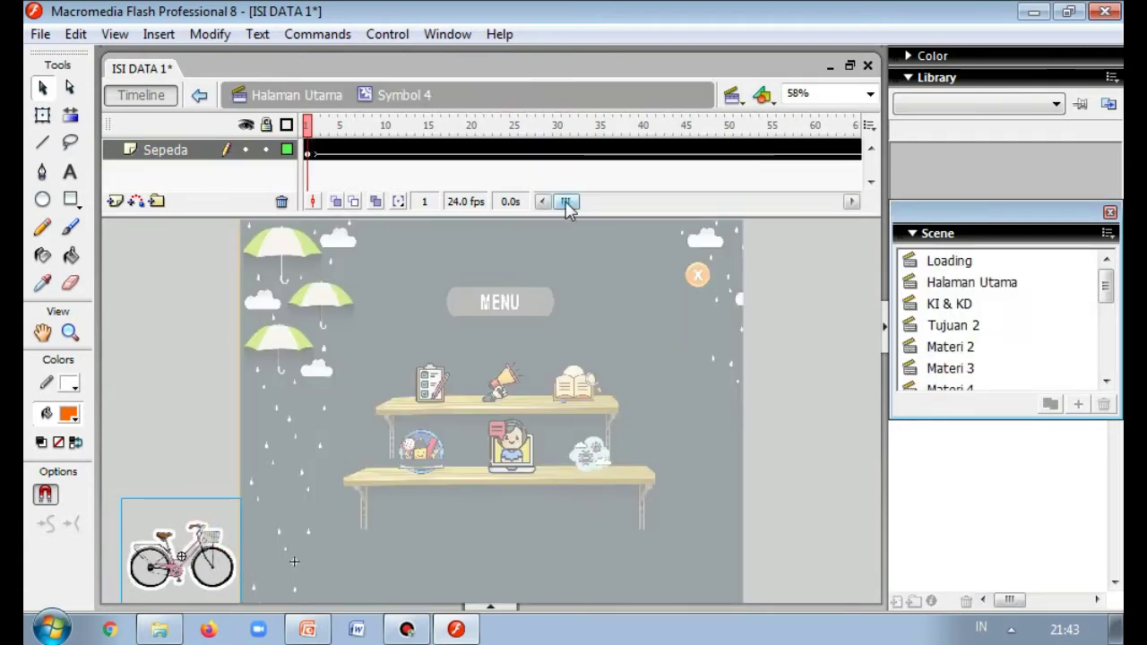
{"action": "left_click_drag", "start_coordinate": [567, 202], "coordinate": [603, 206]}
{"action": "left_click", "coordinate": [506, 150]}
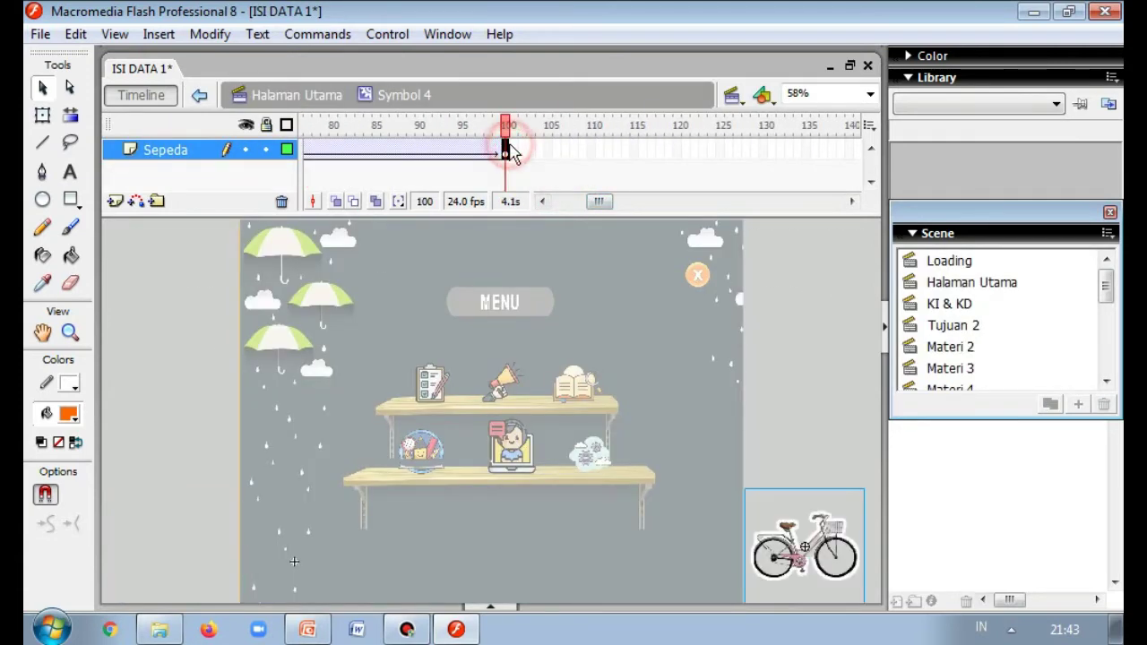
- Add a blank keyframe just after frame 100 of the bicycle clip's Sepeda layer, and undo it
{"action": "right_click", "coordinate": [507, 150]}
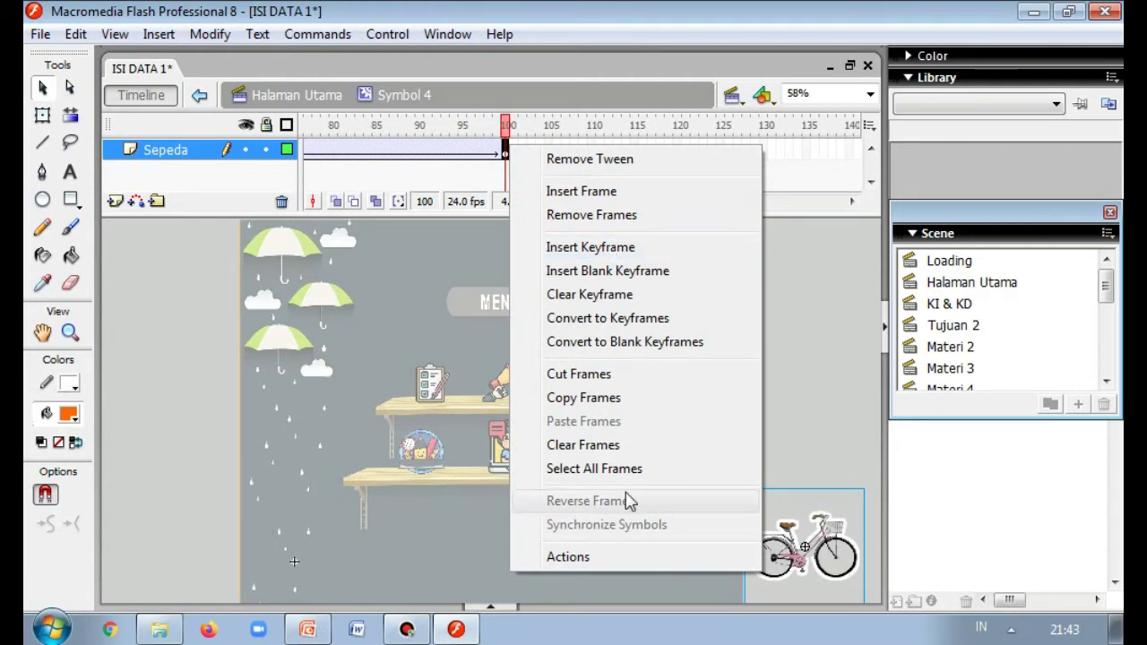
{"action": "left_click", "coordinate": [583, 342]}
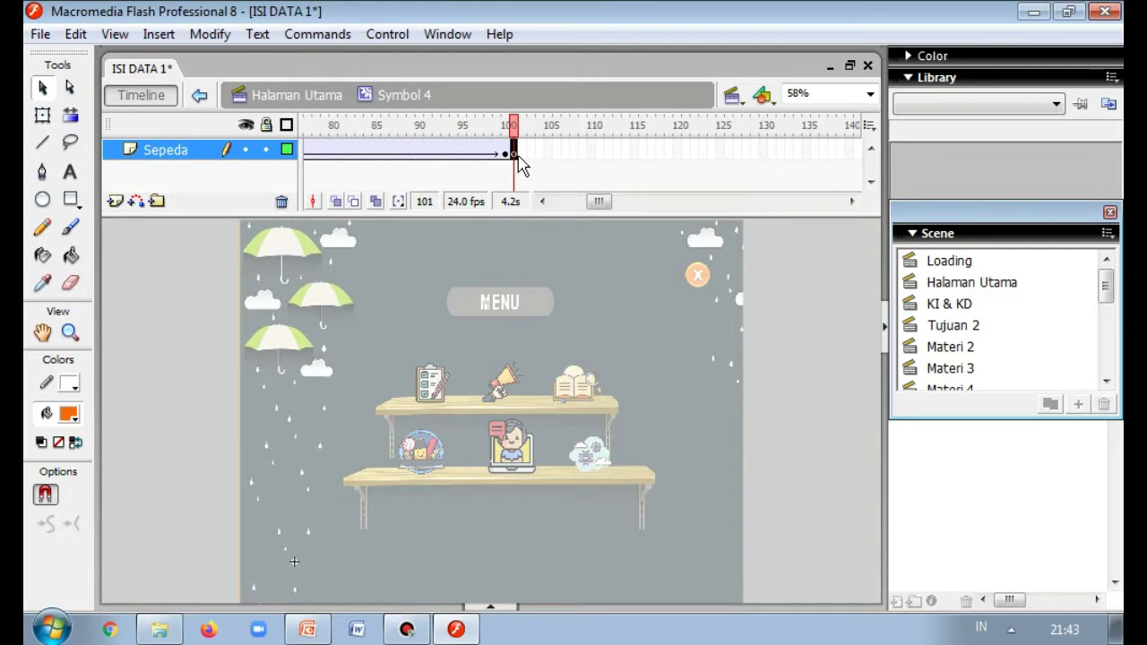
{"action": "key", "text": "comma"}
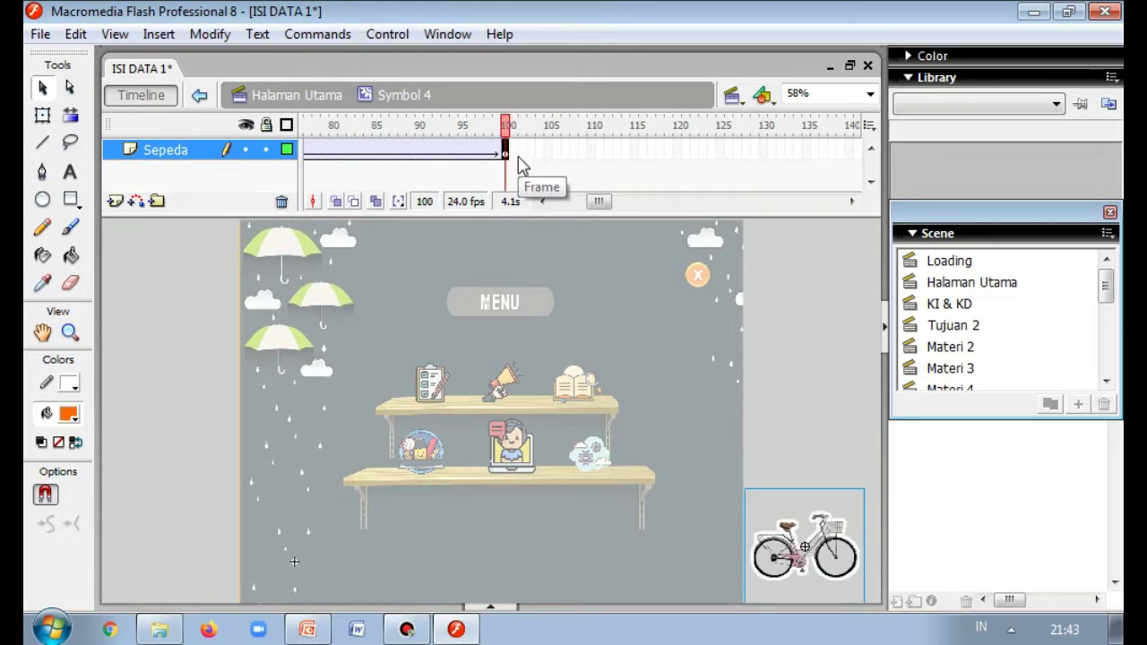
- Select frames 2 to 27 of the bicycle clip's Sepeda layer and remove their motion tween
{"action": "left_click_drag", "start_coordinate": [506, 125], "coordinate": [293, 134]}
{"action": "left_click", "coordinate": [310, 150]}
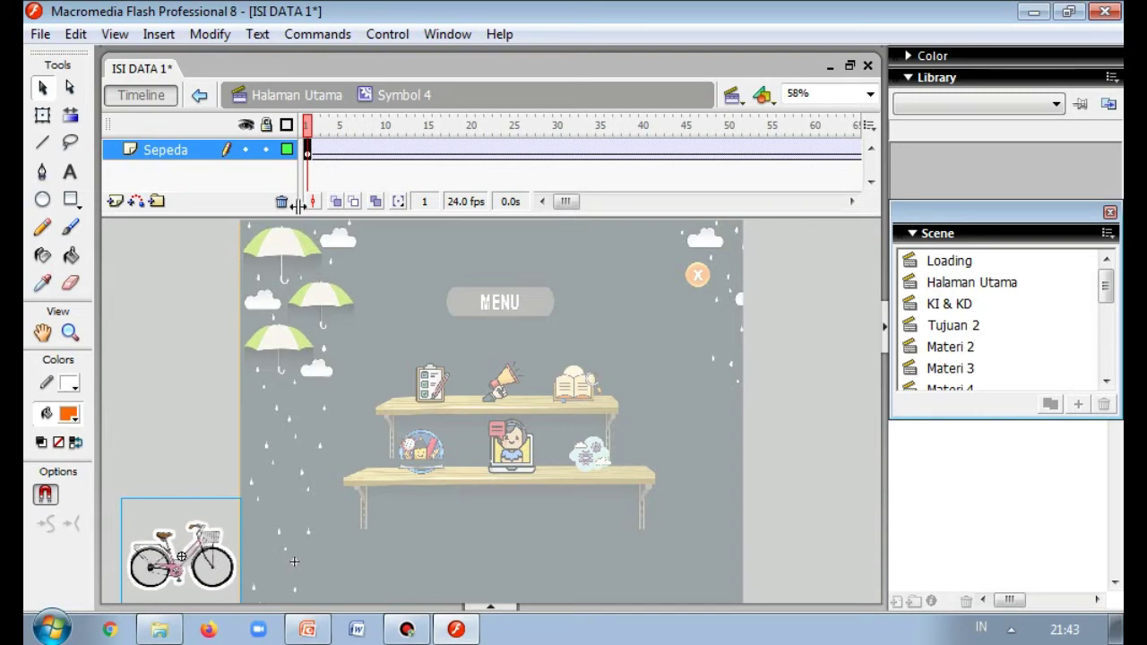
{"action": "left_click", "coordinate": [317, 151]}
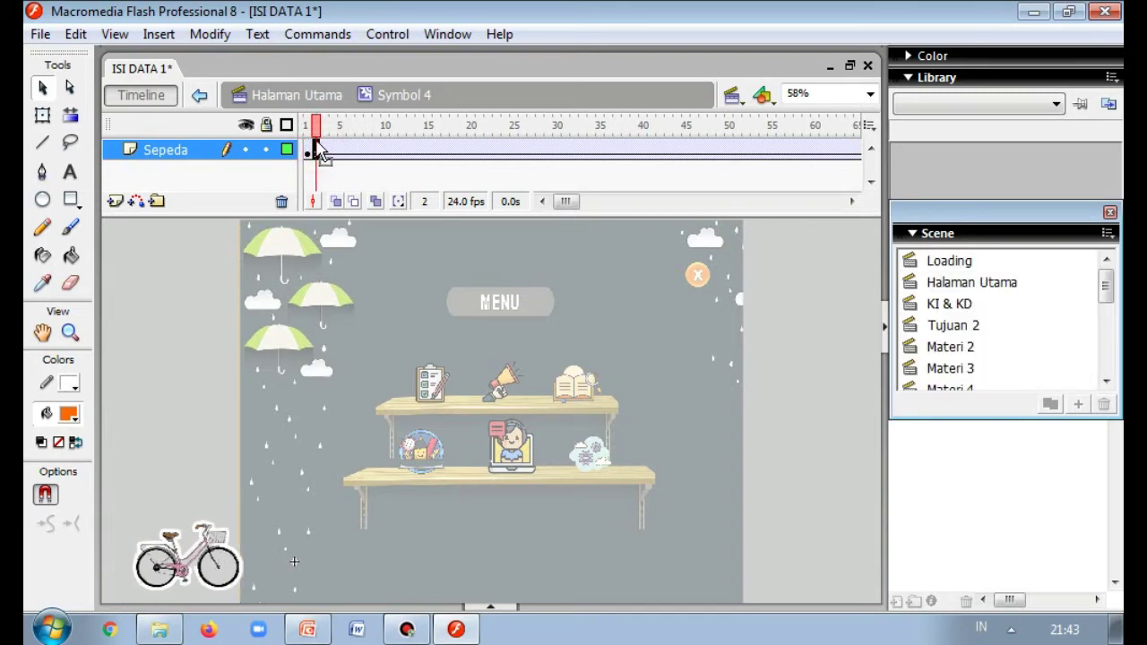
{"action": "left_click_drag", "start_coordinate": [318, 151], "coordinate": [533, 151]}
{"action": "right_click", "coordinate": [533, 151]}
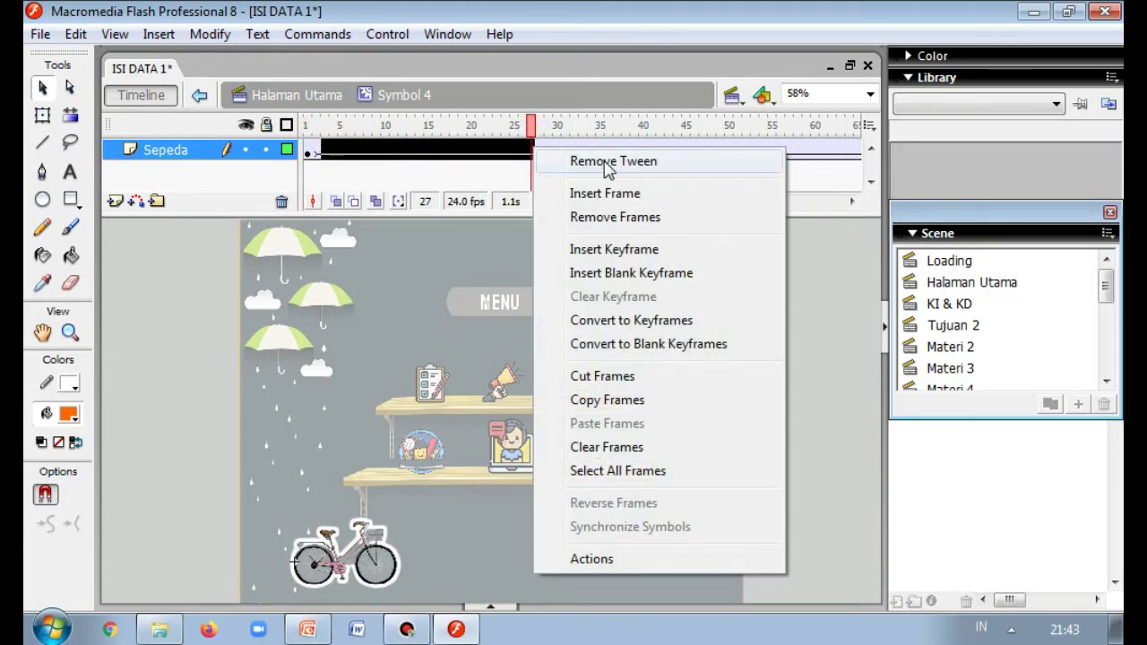
{"action": "left_click", "coordinate": [608, 164]}
- Create the motion tween on the Sepeda layer again and scrub the playhead back to frame 1
{"action": "right_click", "coordinate": [356, 151]}
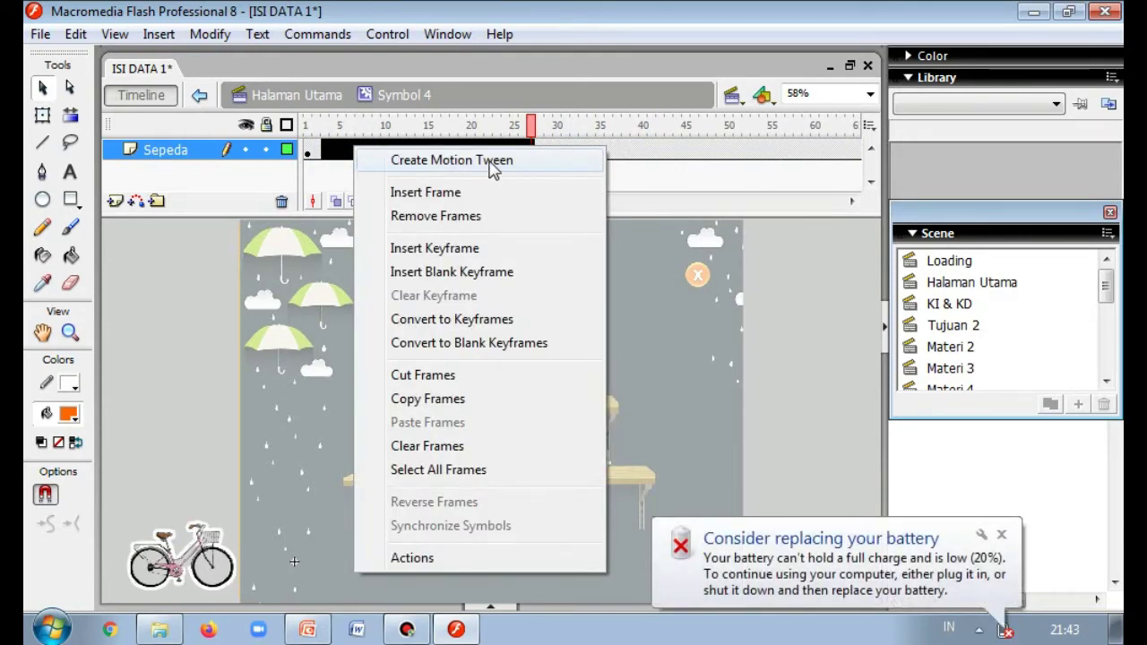
{"action": "left_click", "coordinate": [492, 162]}
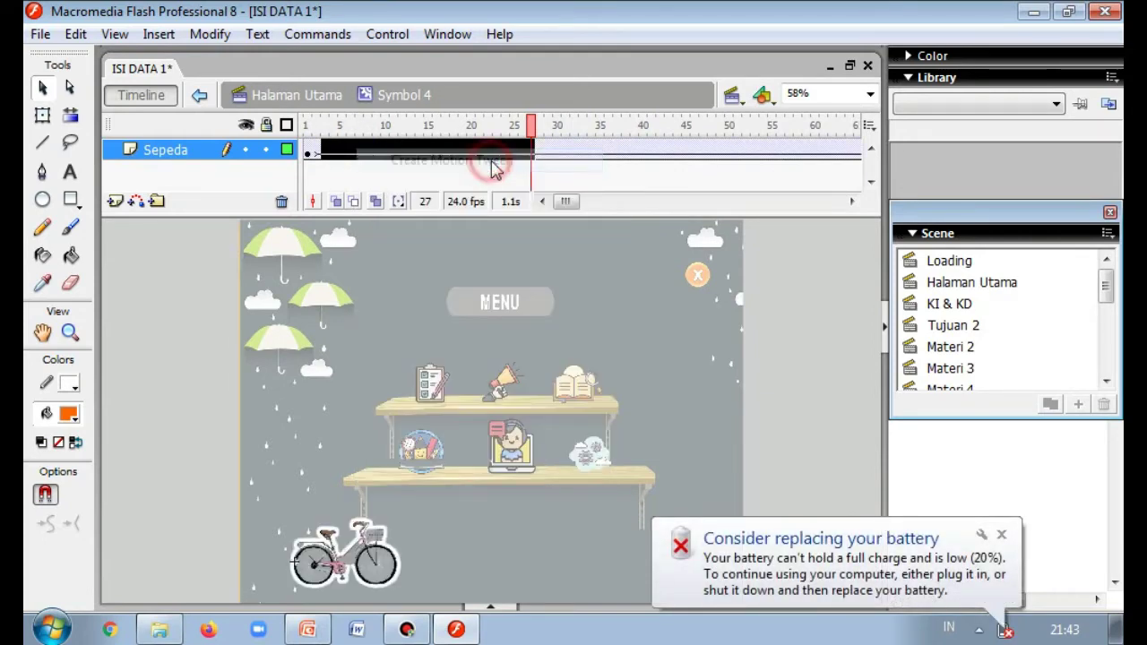
{"action": "left_click", "coordinate": [531, 126]}
{"action": "left_click_drag", "start_coordinate": [532, 126], "coordinate": [307, 126]}
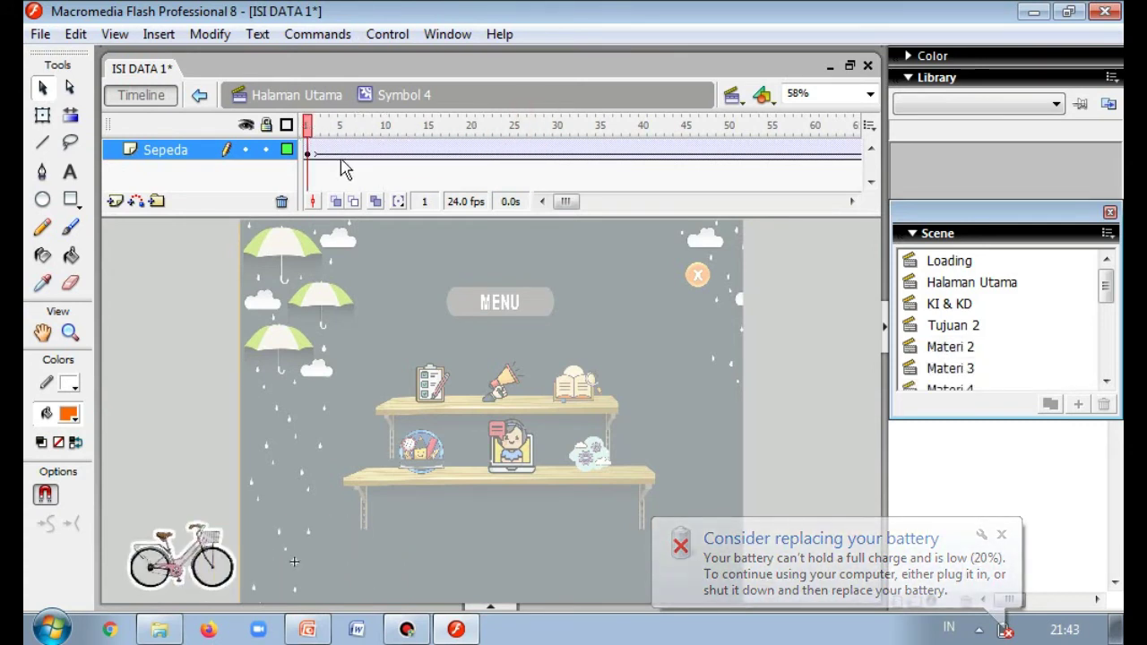
- Play the bicycle clip's animation from frame 1 and return to the Halaman Utama scene
{"action": "left_click", "coordinate": [219, 563]}
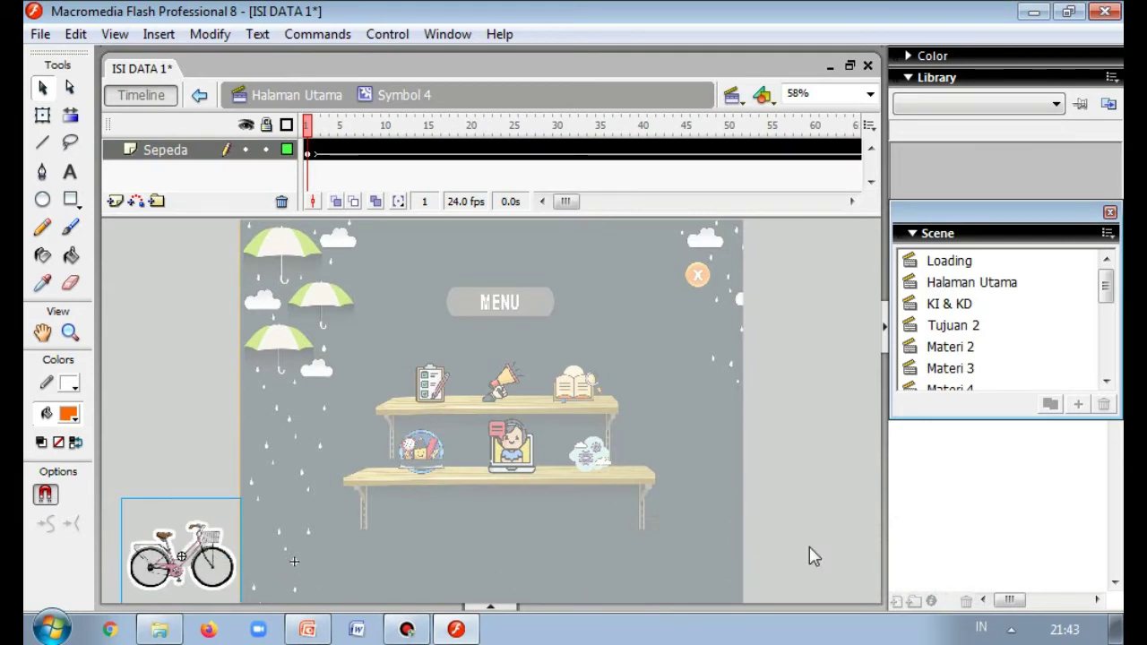
{"action": "left_click", "coordinate": [309, 127]}
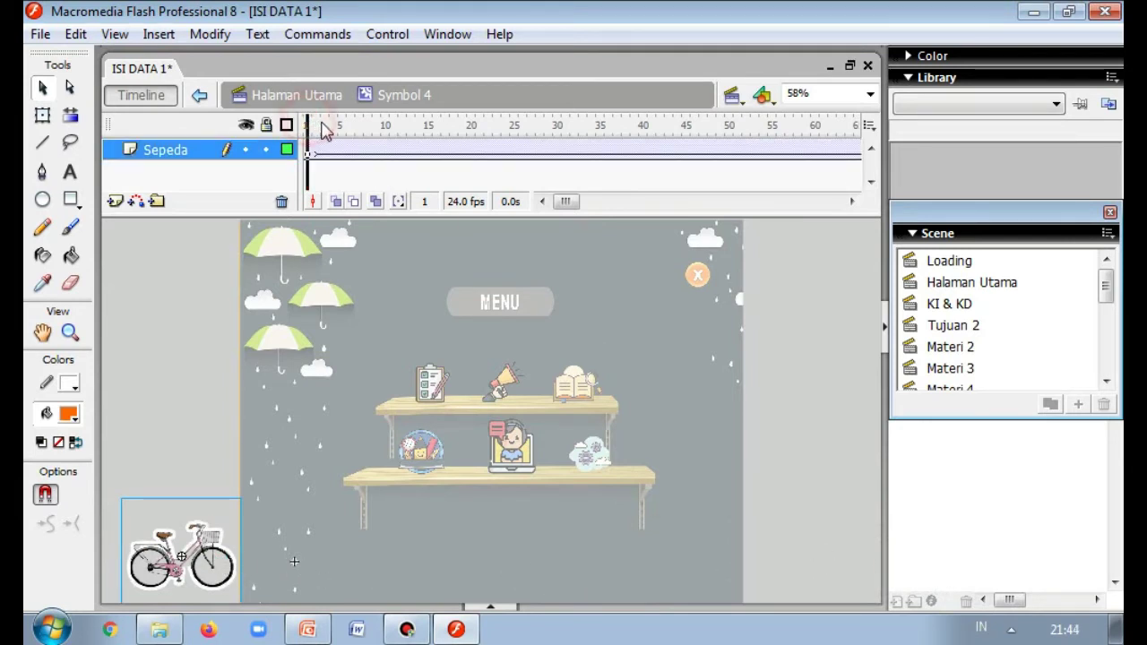
{"action": "key", "text": "Return"}
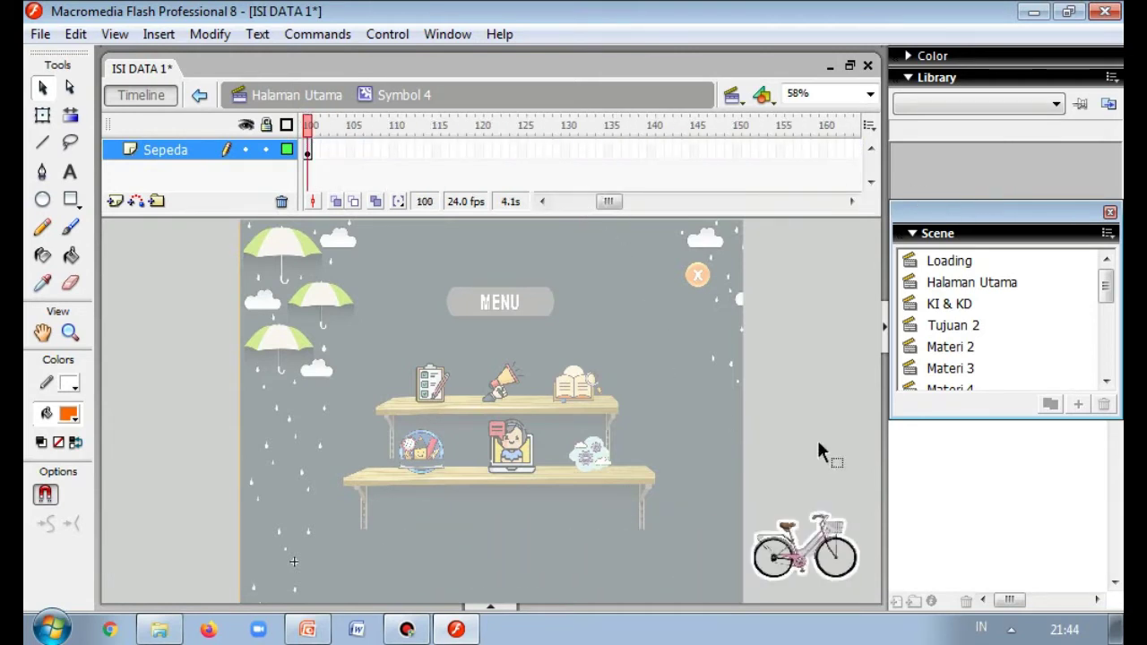
{"action": "double_click", "coordinate": [728, 371]}
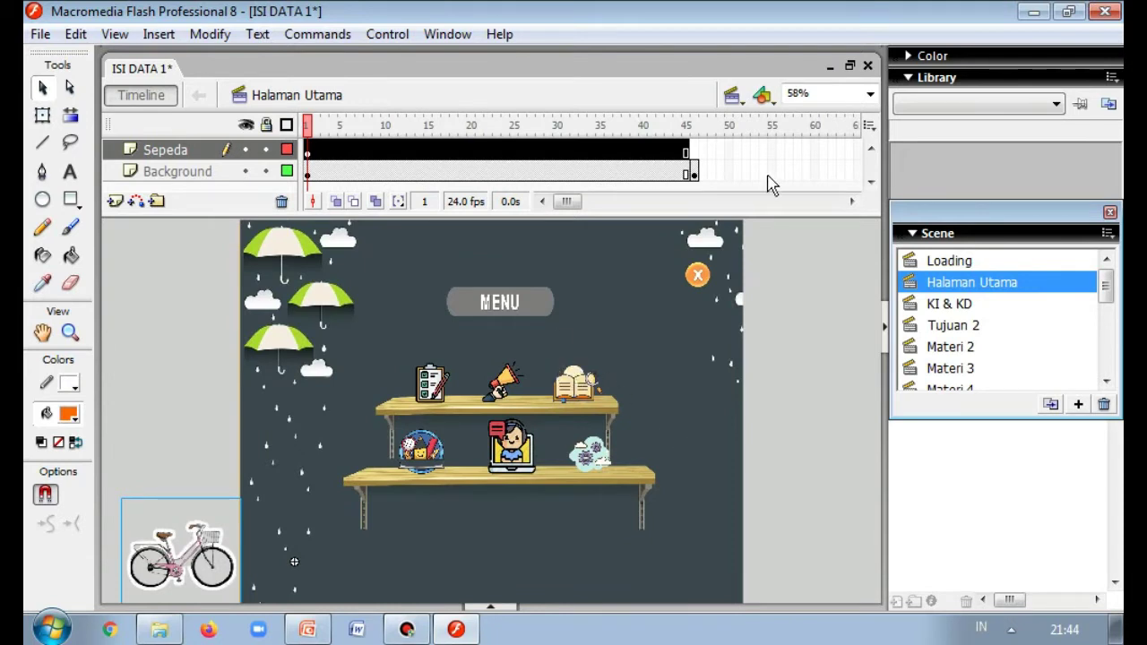
- Select the MENU title on the Tulisan layer and open its clip, Symbol 5, in place
{"action": "left_click", "coordinate": [533, 310]}
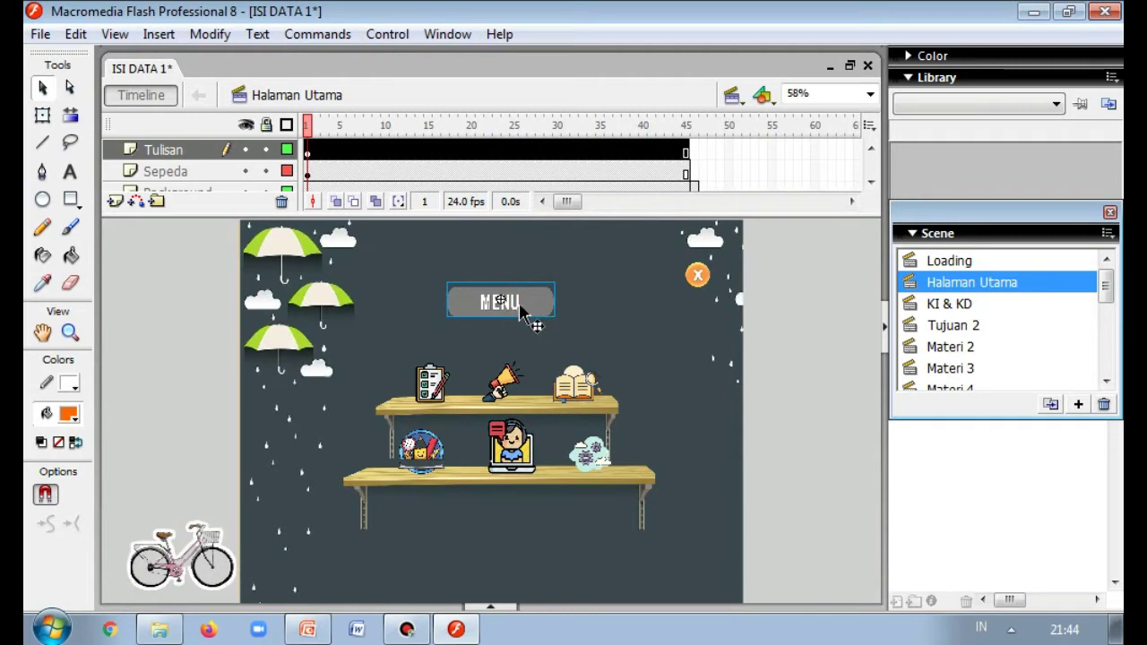
{"action": "left_click", "coordinate": [309, 150]}
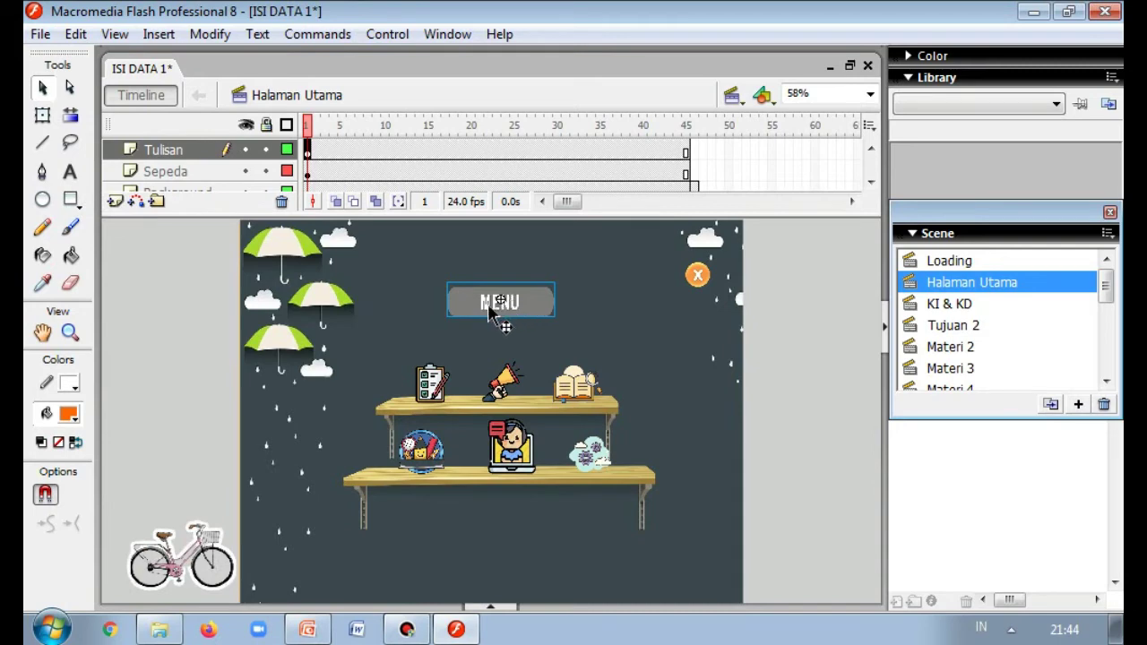
{"action": "right_click", "coordinate": [535, 313]}
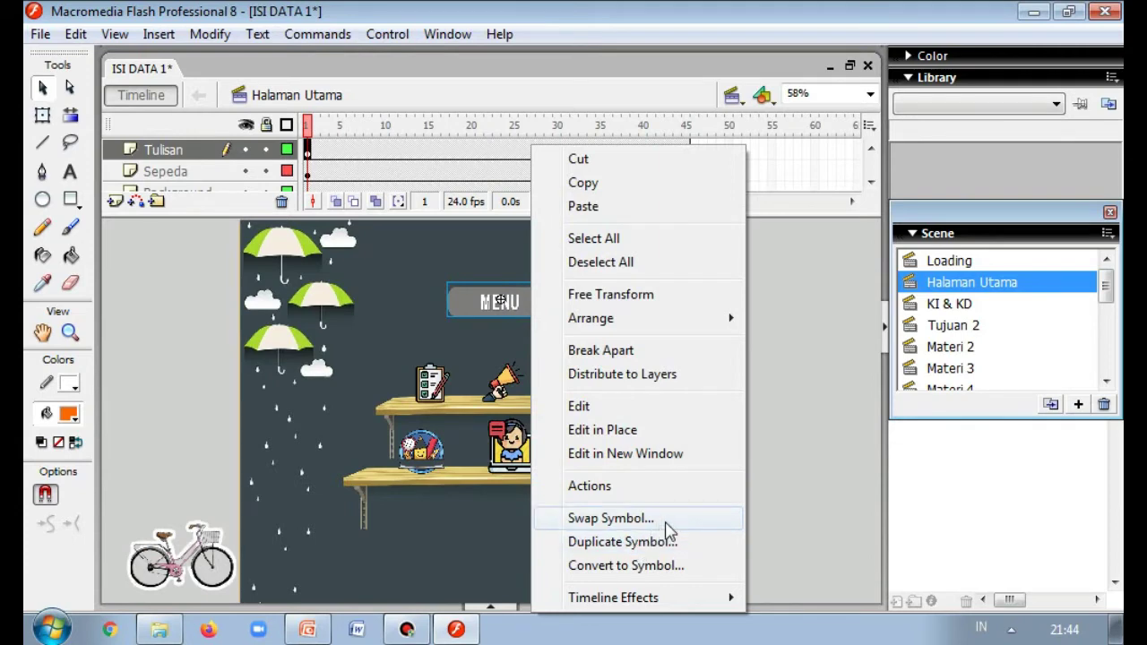
{"action": "left_click", "coordinate": [811, 431]}
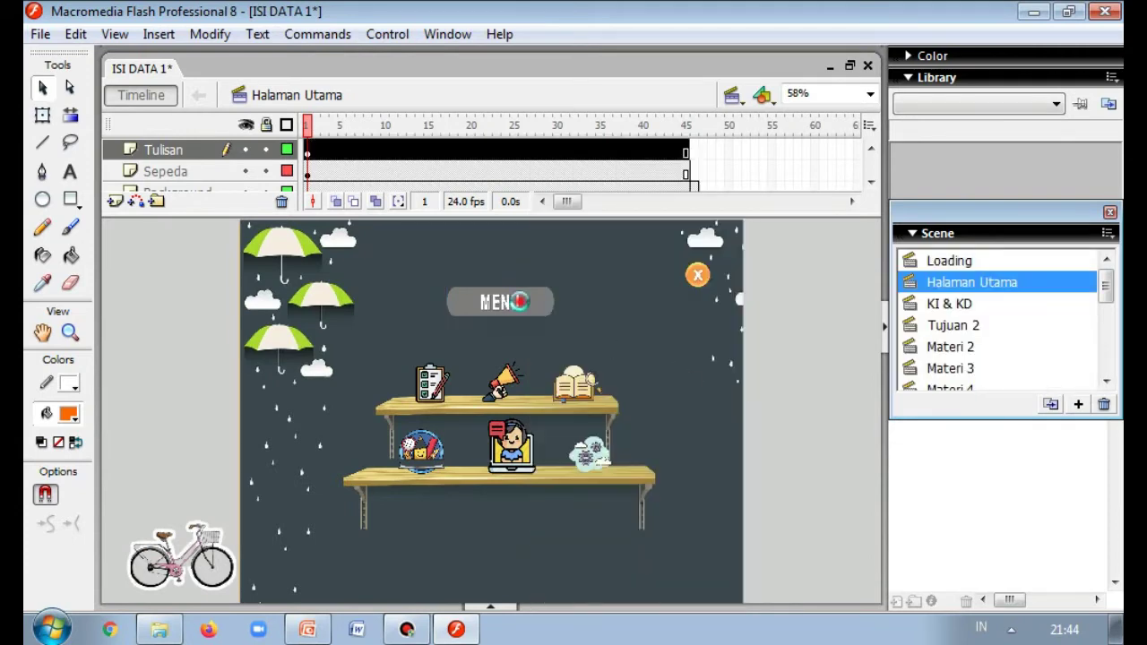
{"action": "double_click", "coordinate": [520, 303]}
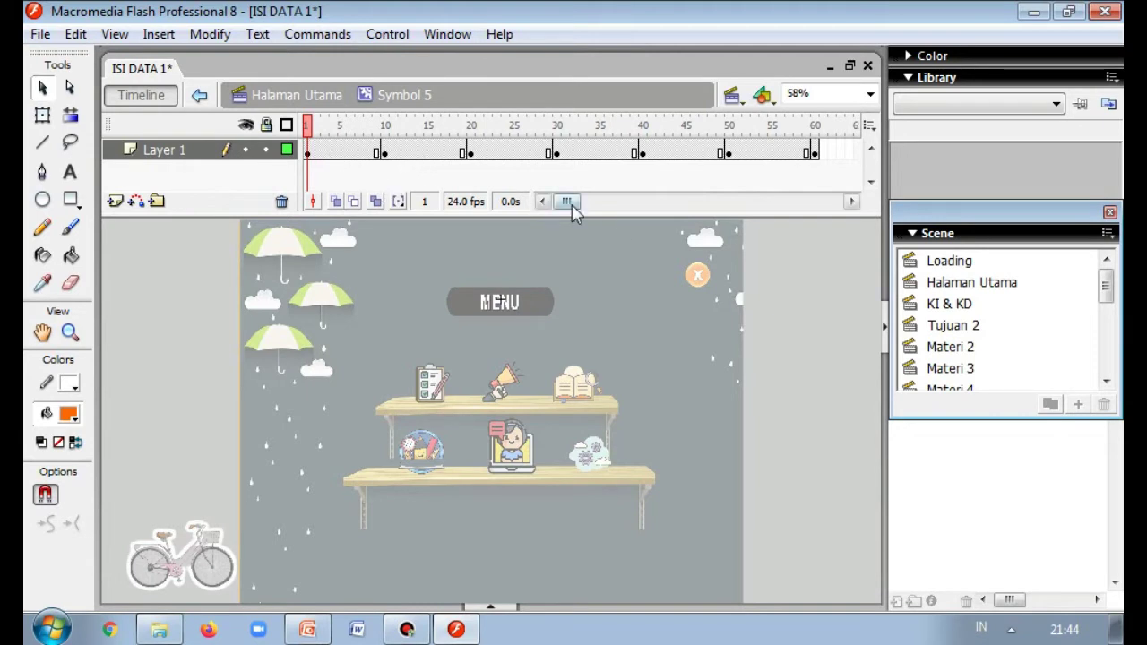
- Go to the MENU clip's last keyframe at frame 60 and scrub the playhead back to frame 8
{"action": "left_click_drag", "start_coordinate": [568, 201], "coordinate": [592, 187]}
{"action": "left_click", "coordinate": [752, 152]}
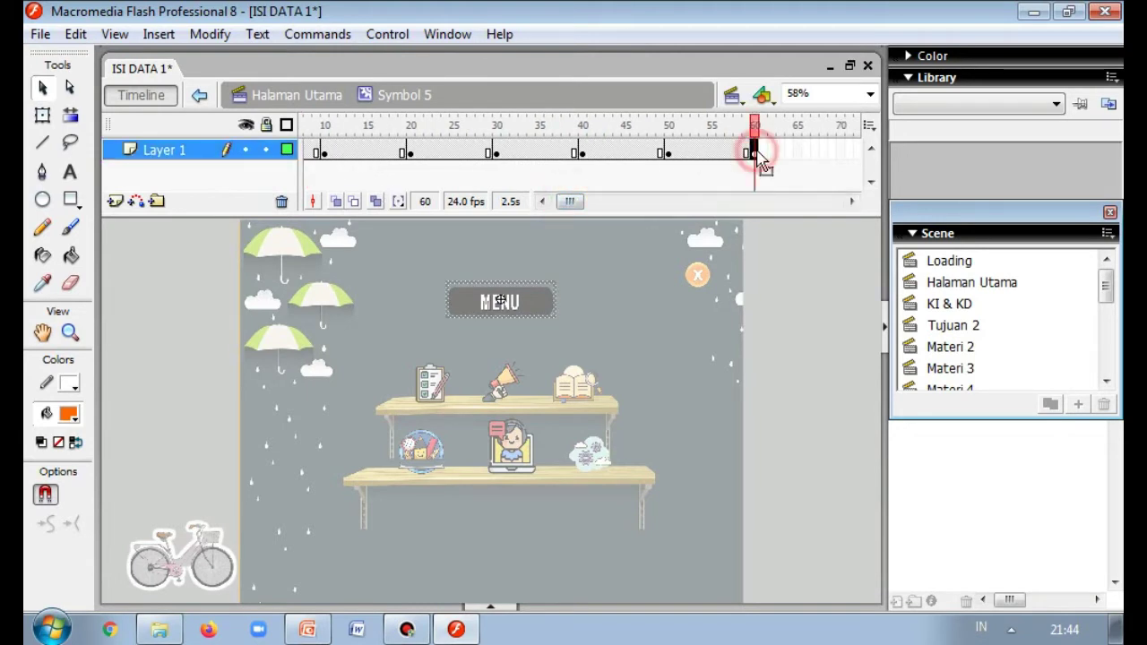
{"action": "right_click", "coordinate": [751, 150]}
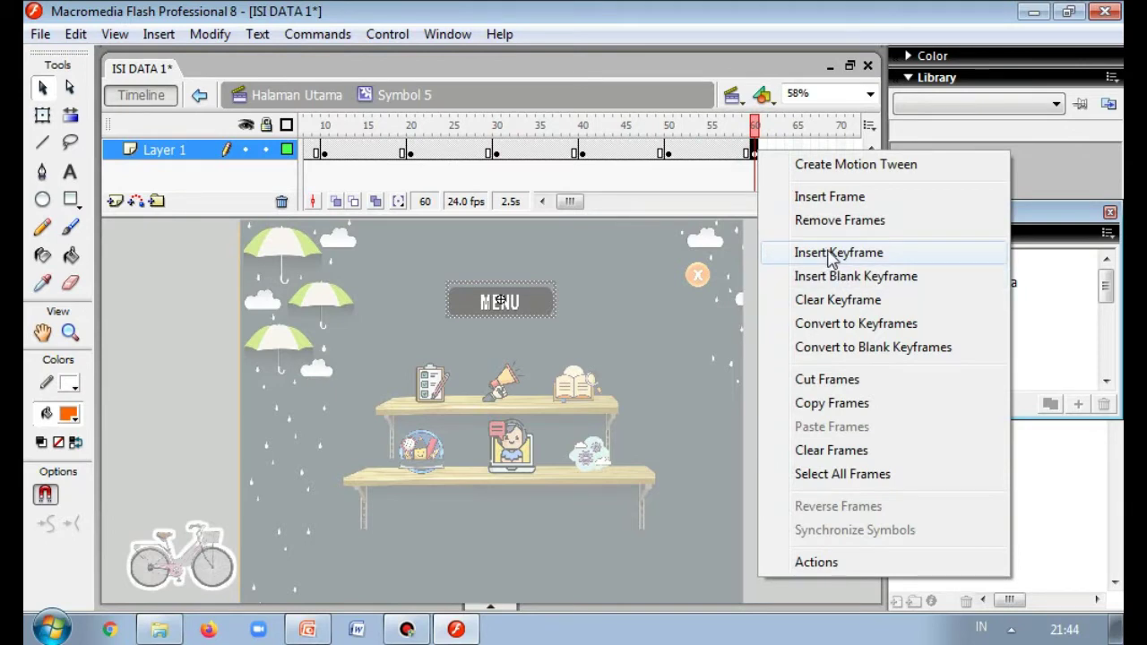
{"action": "left_click", "coordinate": [722, 183]}
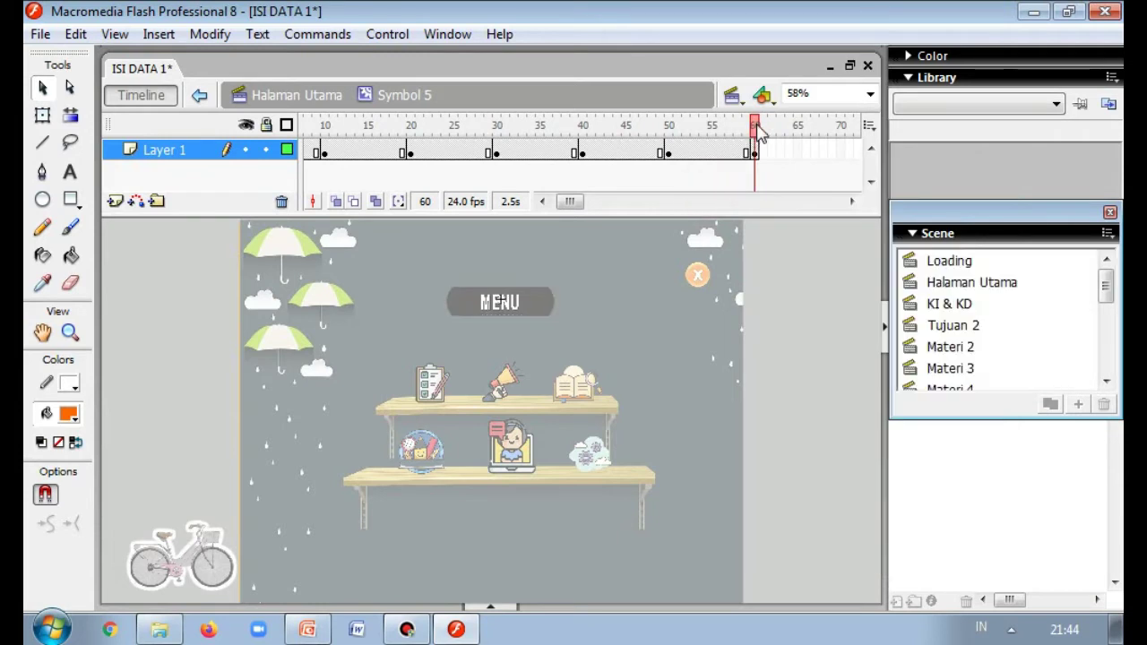
{"action": "left_click_drag", "start_coordinate": [755, 126], "coordinate": [307, 126]}
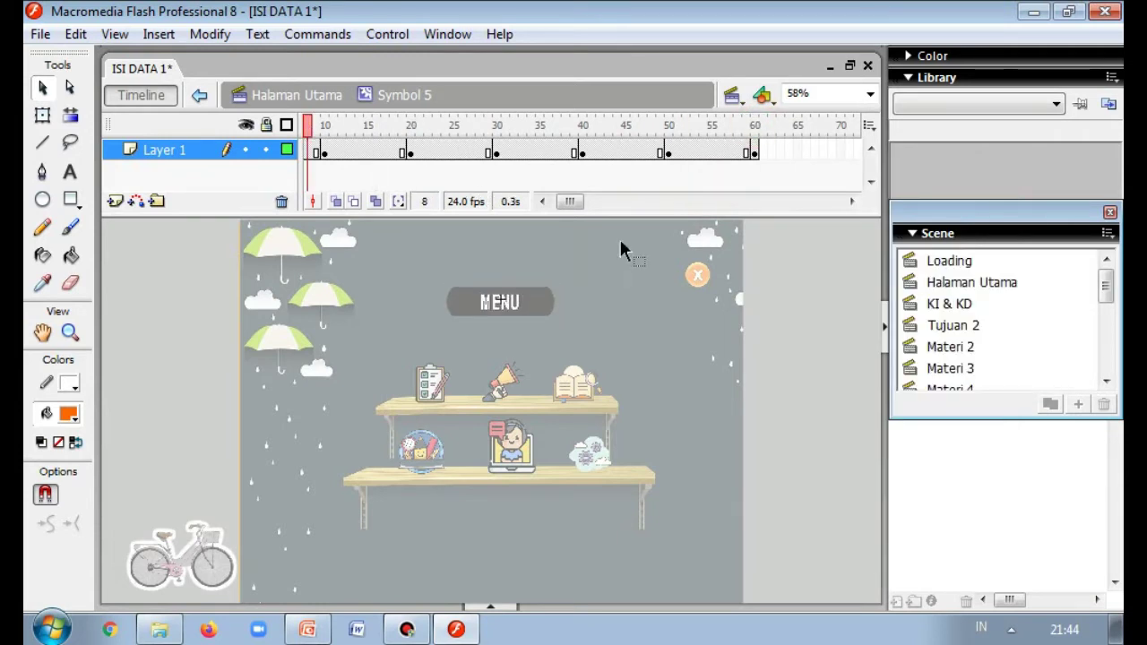
{"action": "left_click_drag", "start_coordinate": [568, 201], "coordinate": [481, 185]}
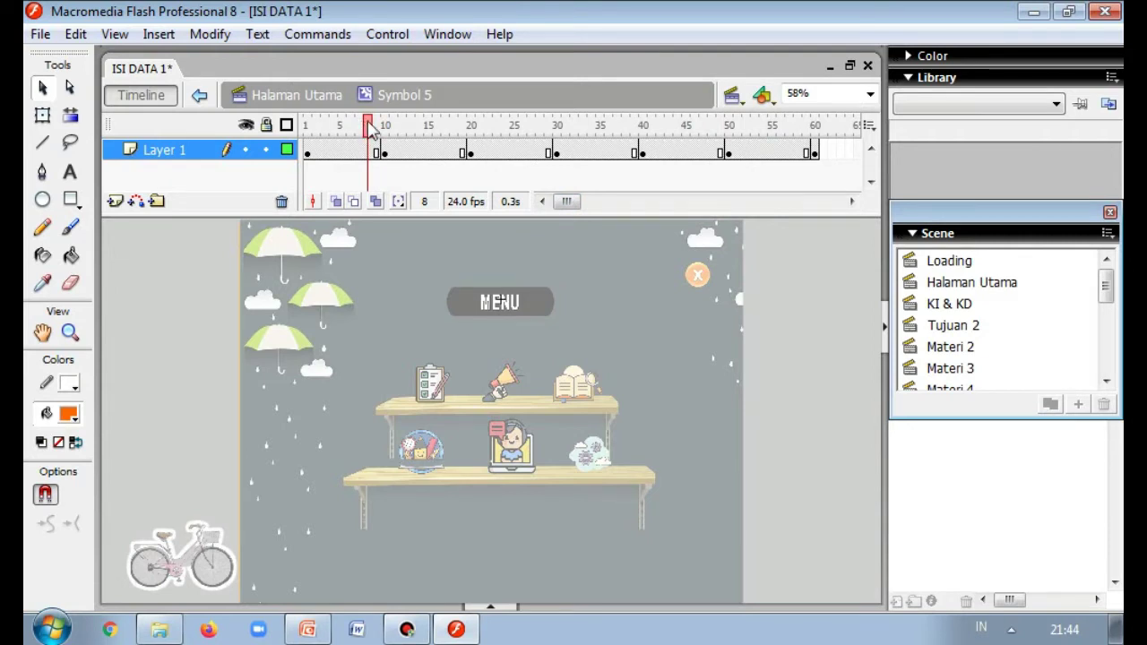
- Step through the MENU clip's Layer 1 keyframes at every tenth frame from 10 to 60, ending back on frame 1
{"action": "mouse_move", "coordinate": [371, 128]}
{"action": "left_mouse_down"}
{"action": "mouse_move", "coordinate": [305, 125]}
{"action": "mouse_move", "coordinate": [367, 125]}
{"action": "left_mouse_up"}
{"action": "left_click", "coordinate": [387, 154]}
{"action": "left_click", "coordinate": [473, 153]}
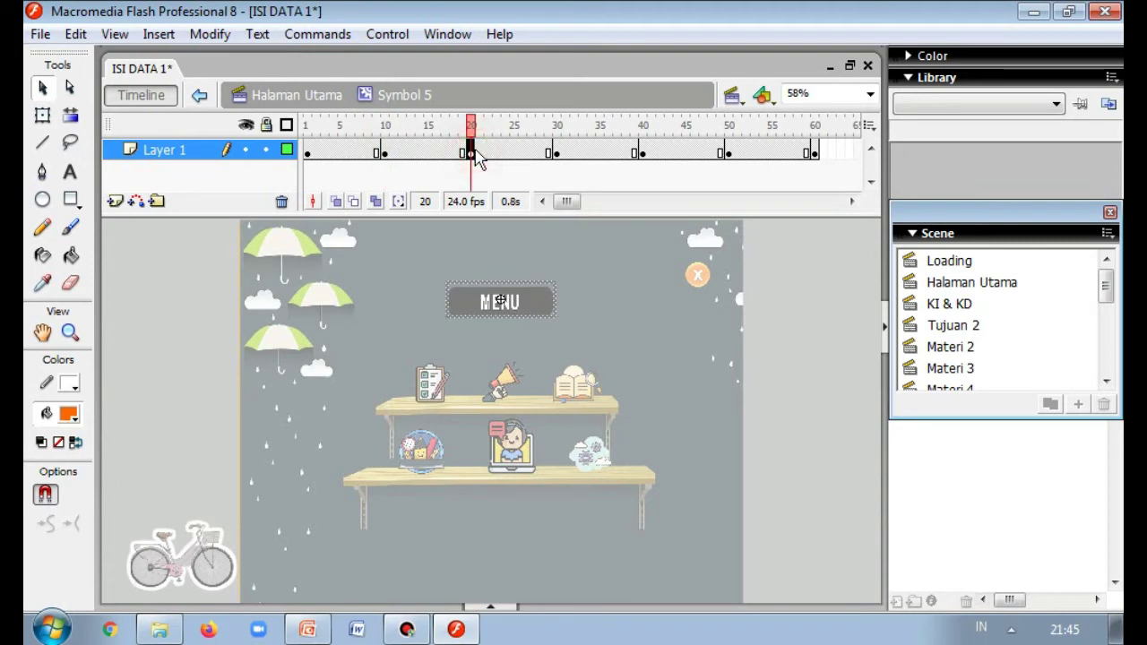
{"action": "left_click", "coordinate": [558, 154]}
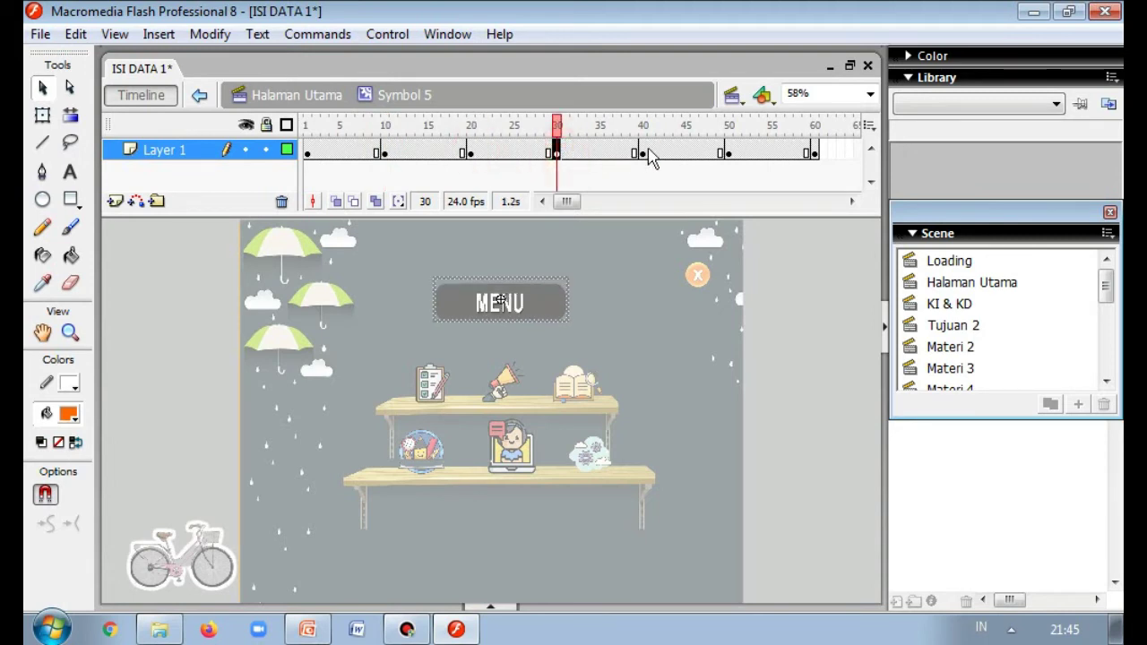
{"action": "left_click", "coordinate": [643, 153]}
{"action": "left_click", "coordinate": [728, 154]}
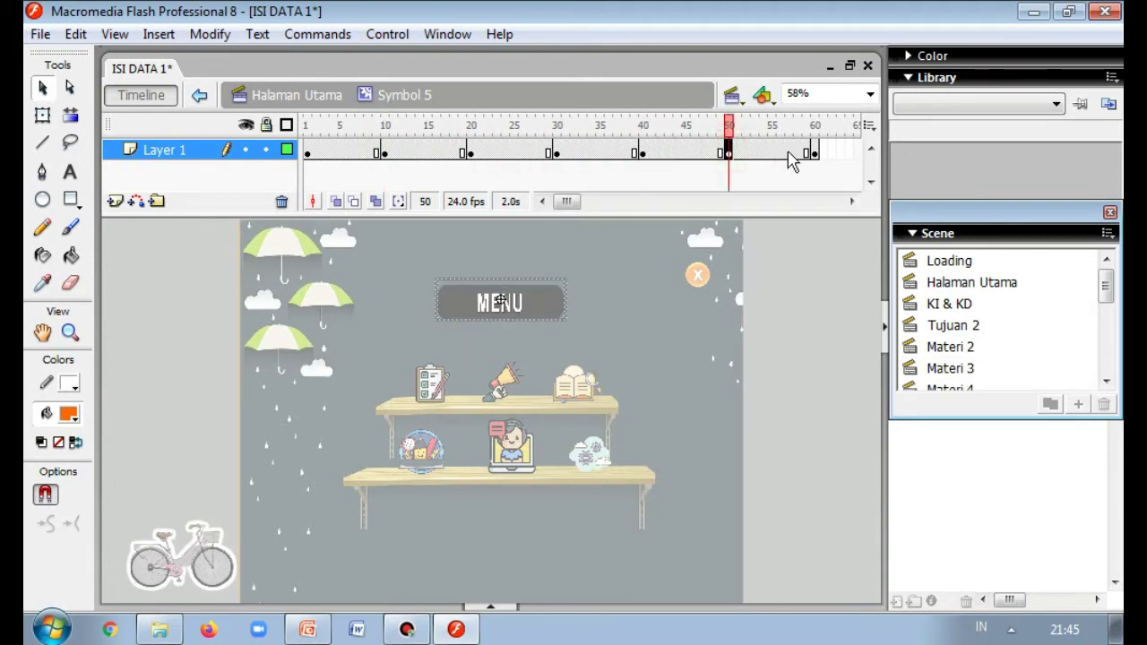
{"action": "left_click", "coordinate": [814, 153]}
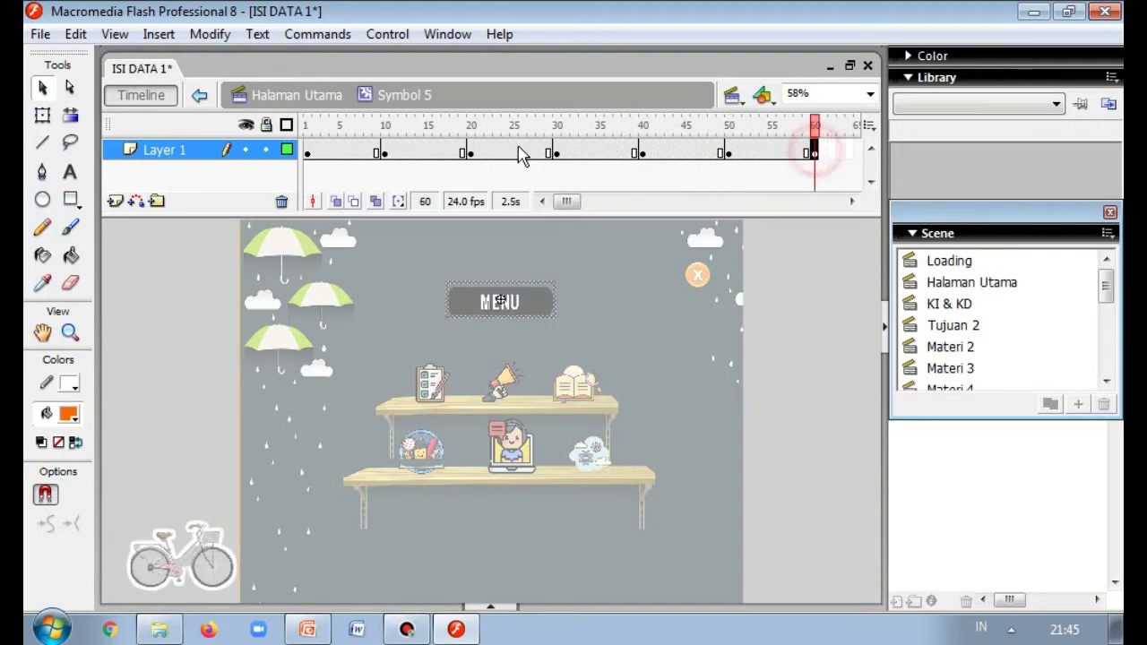
{"action": "left_click", "coordinate": [308, 153]}
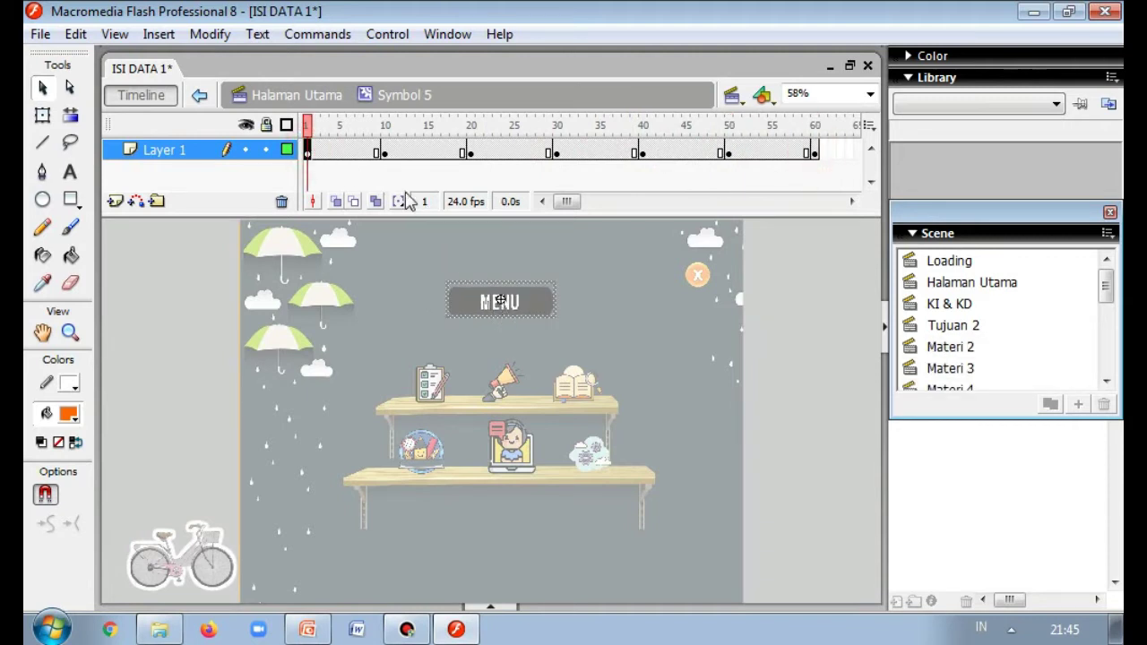
- Examine the MENU title's size with Free Transform at each keyframe from frame 10 to 60, and return to the Halaman Utama scene
{"action": "left_click", "coordinate": [384, 154]}
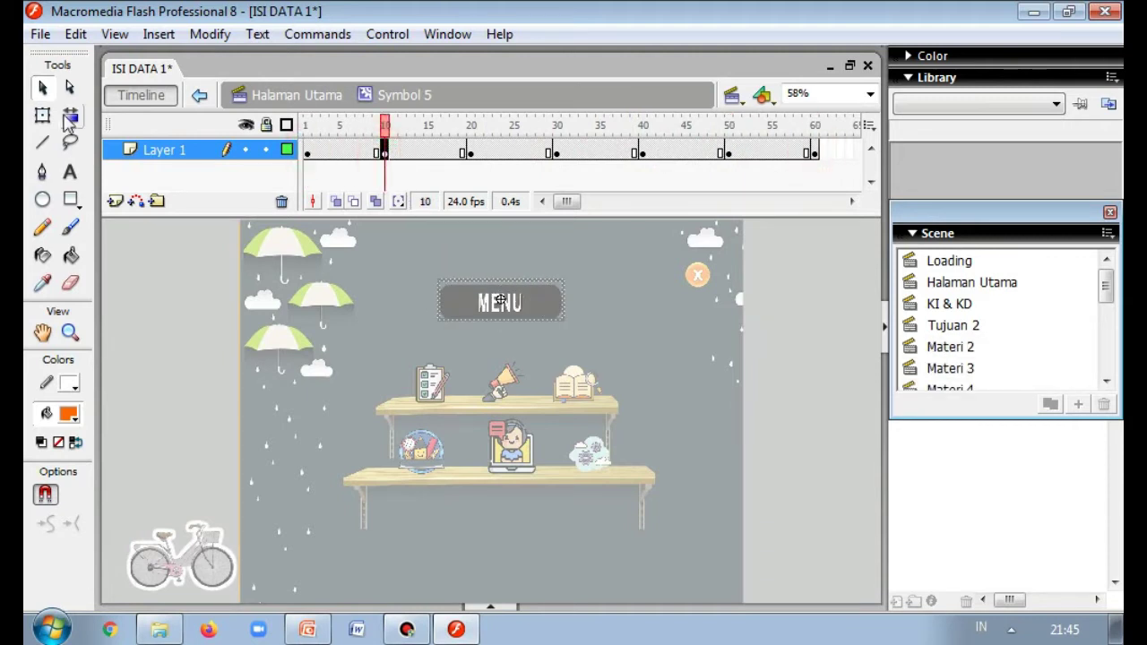
{"action": "left_click", "coordinate": [42, 118]}
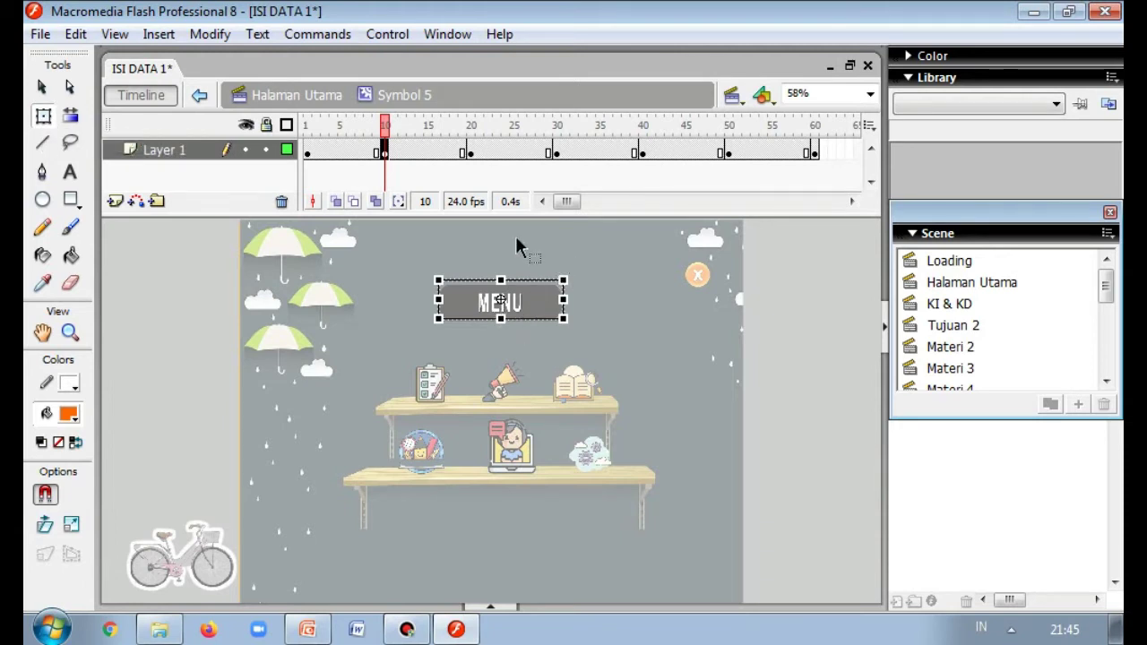
{"action": "left_click", "coordinate": [472, 152]}
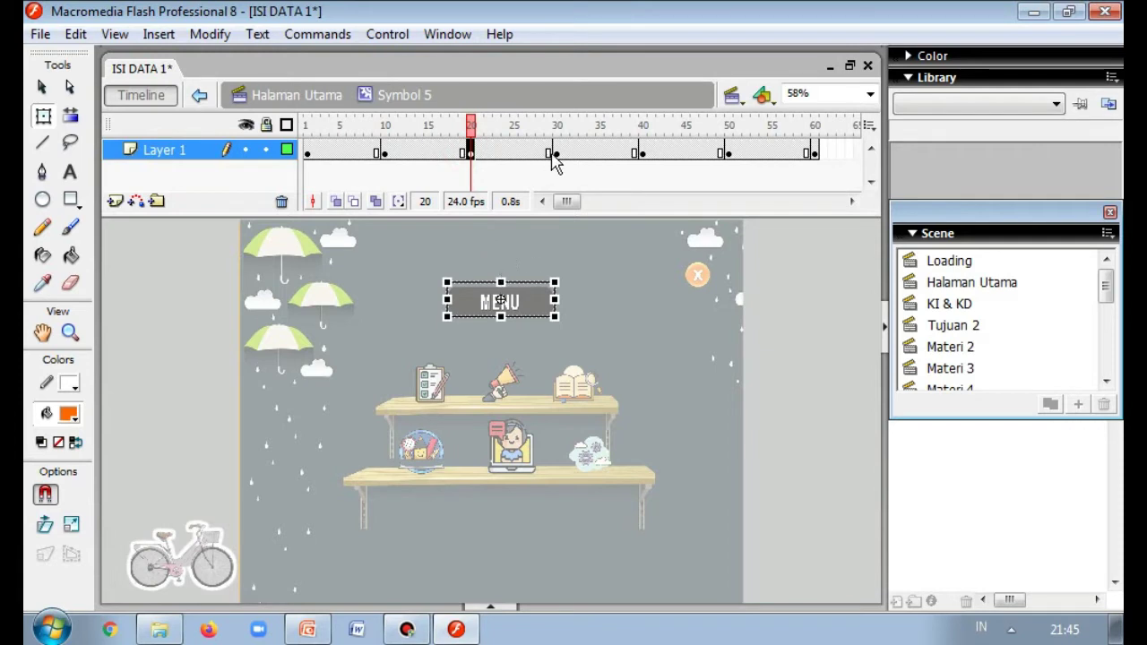
{"action": "left_click", "coordinate": [555, 154]}
{"action": "left_click", "coordinate": [643, 155]}
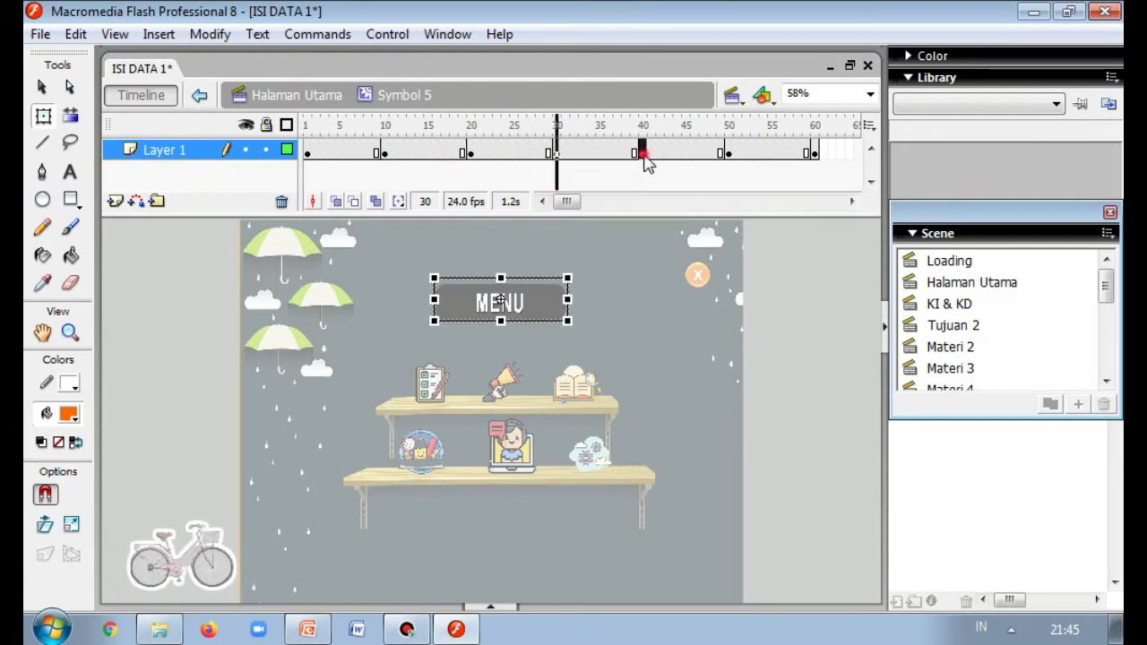
{"action": "left_click", "coordinate": [728, 155]}
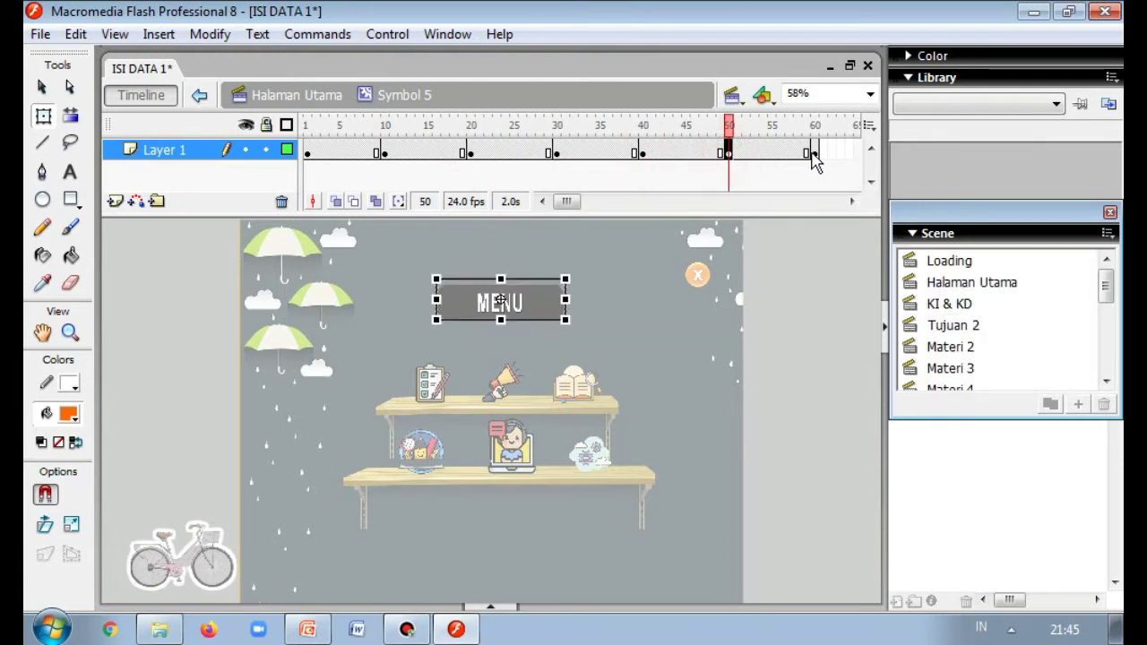
{"action": "left_click", "coordinate": [814, 154]}
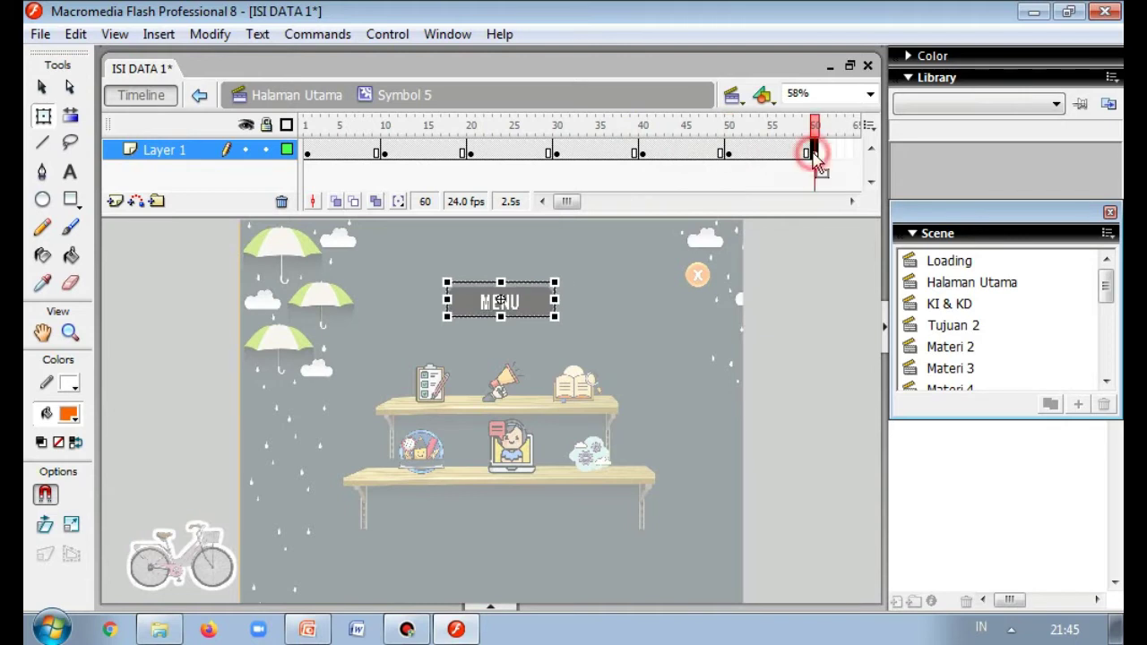
{"action": "double_click", "coordinate": [794, 358]}
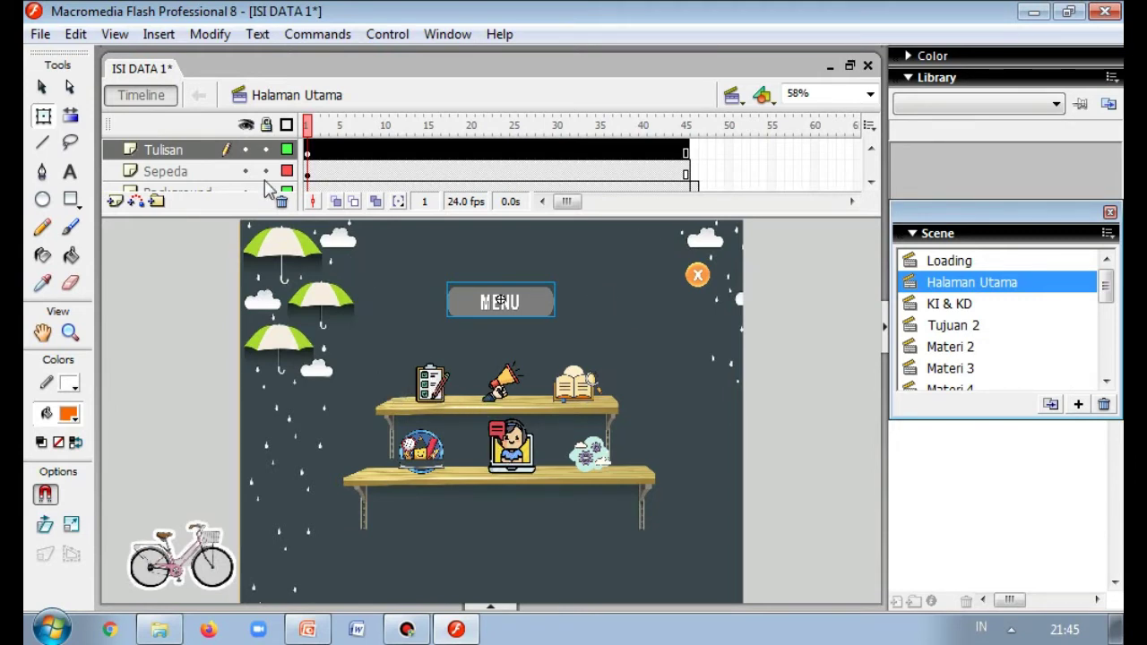
{"action": "left_click", "coordinate": [40, 34]}
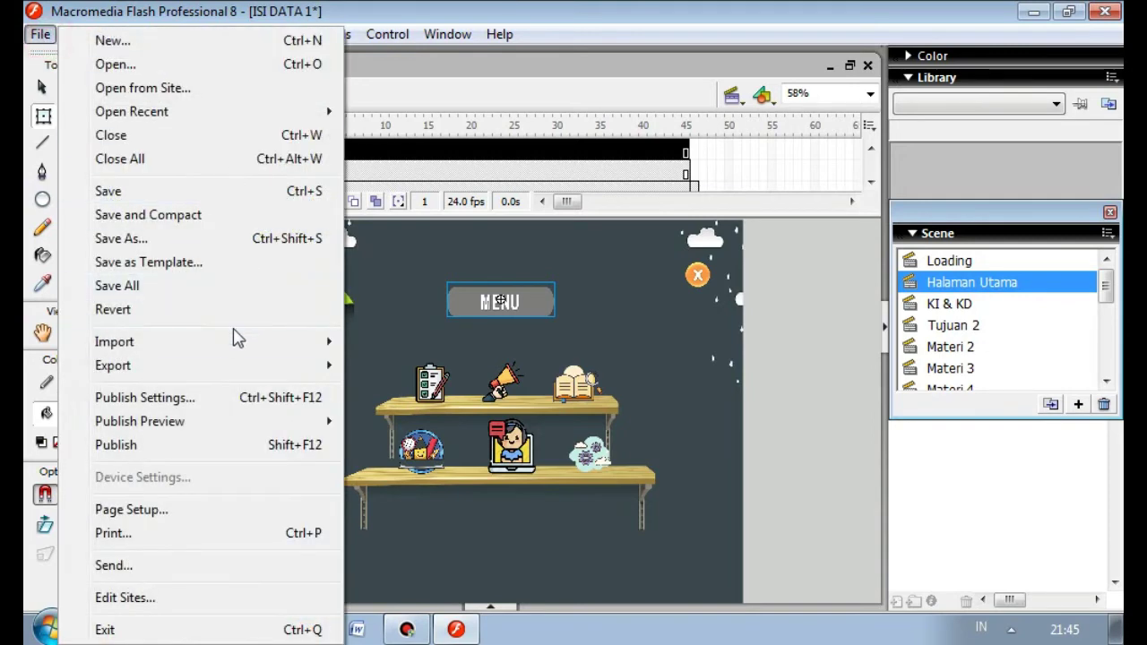
{"action": "mouse_move", "coordinate": [230, 348]}
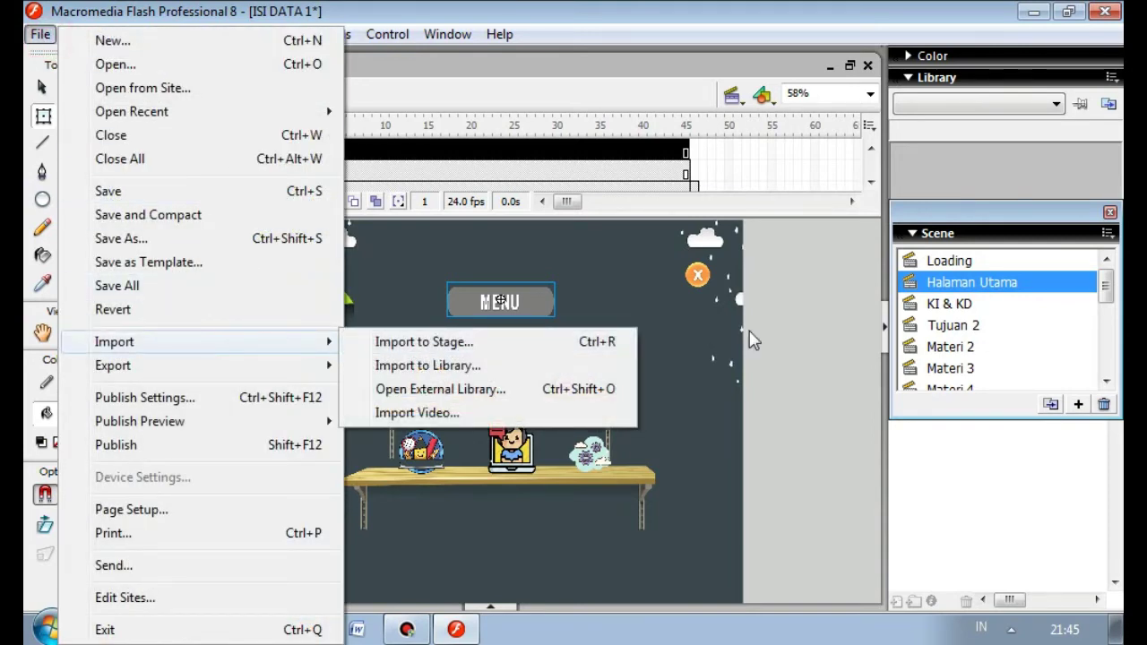
{"action": "left_click", "coordinate": [785, 334]}
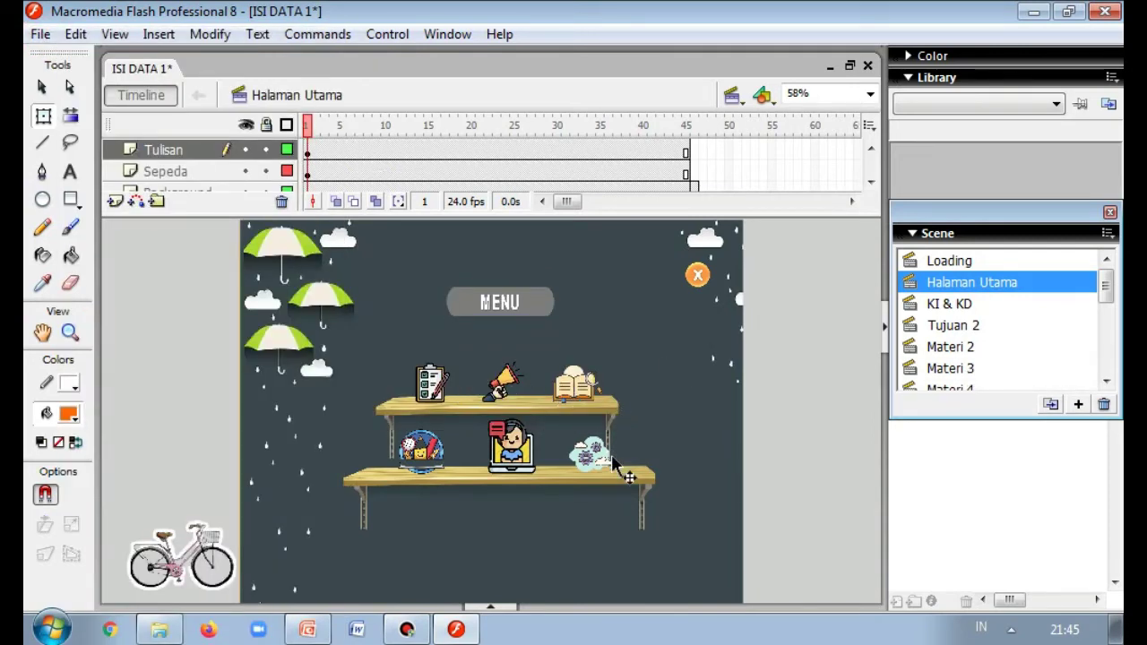
- Select the Evaluasi, laptop, checklist and megaphone icons on the shelves one by one to check their layers
{"action": "left_click", "coordinate": [435, 466]}
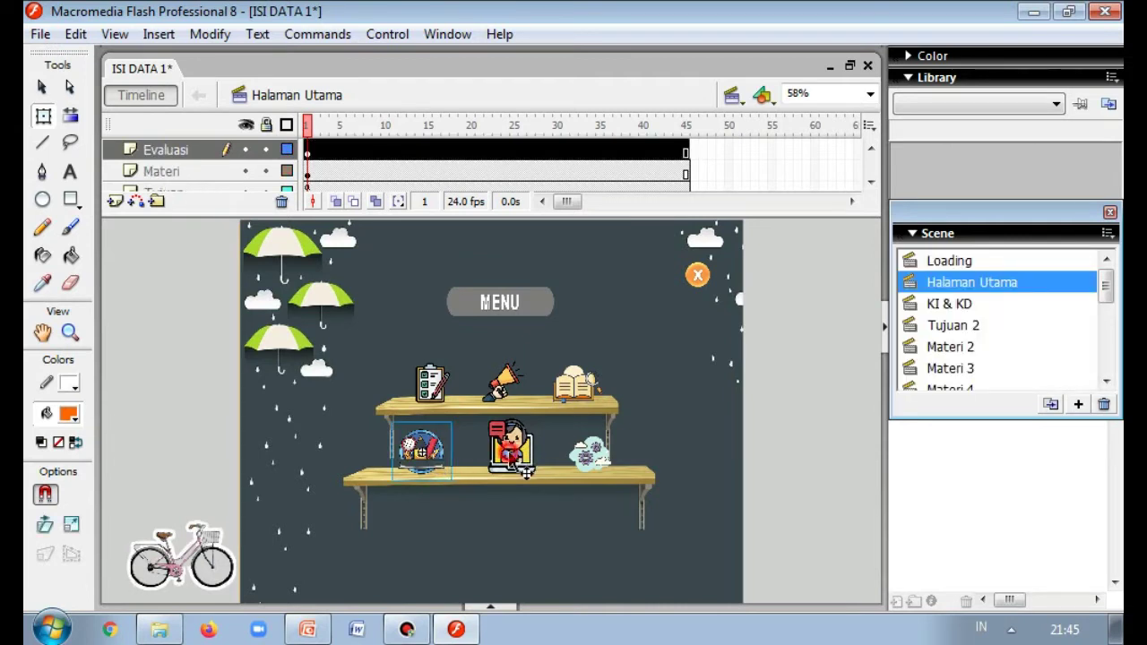
{"action": "left_click", "coordinate": [509, 453]}
{"action": "left_click", "coordinate": [434, 383]}
{"action": "left_click", "coordinate": [497, 385]}
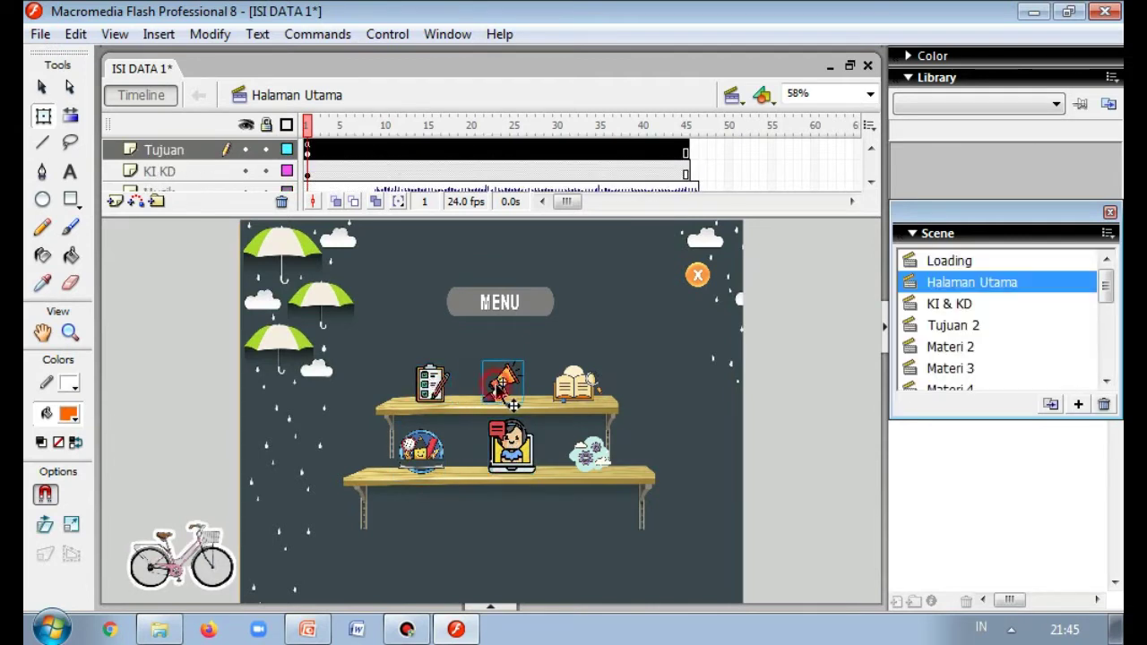
{"action": "left_click", "coordinate": [819, 402]}
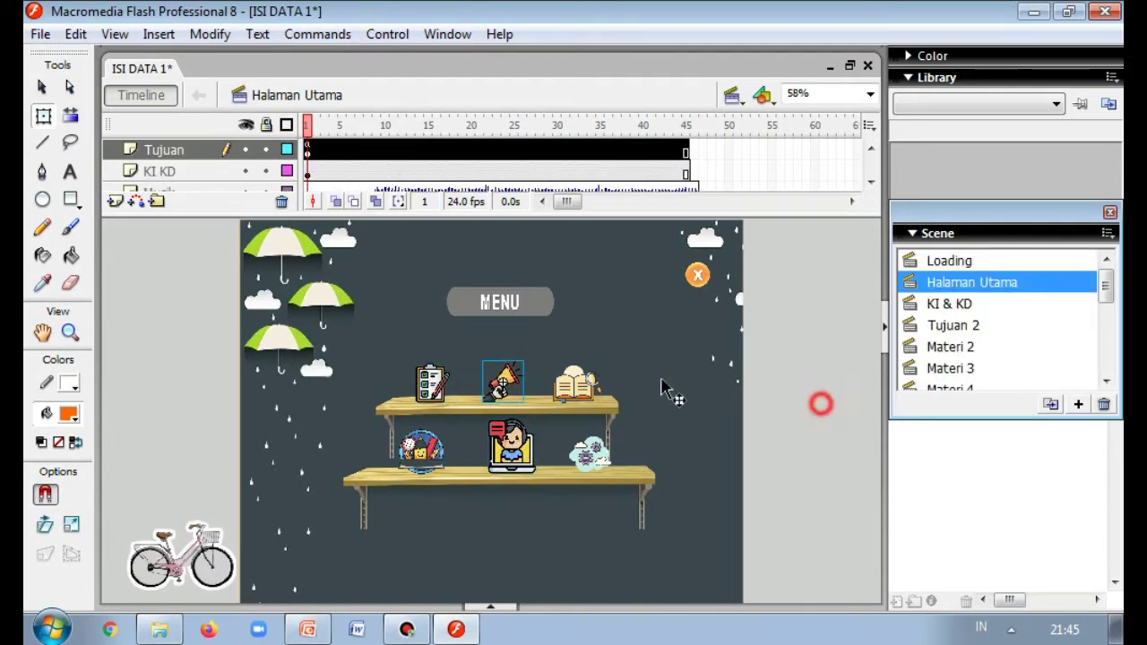
{"action": "left_click", "coordinate": [436, 394]}
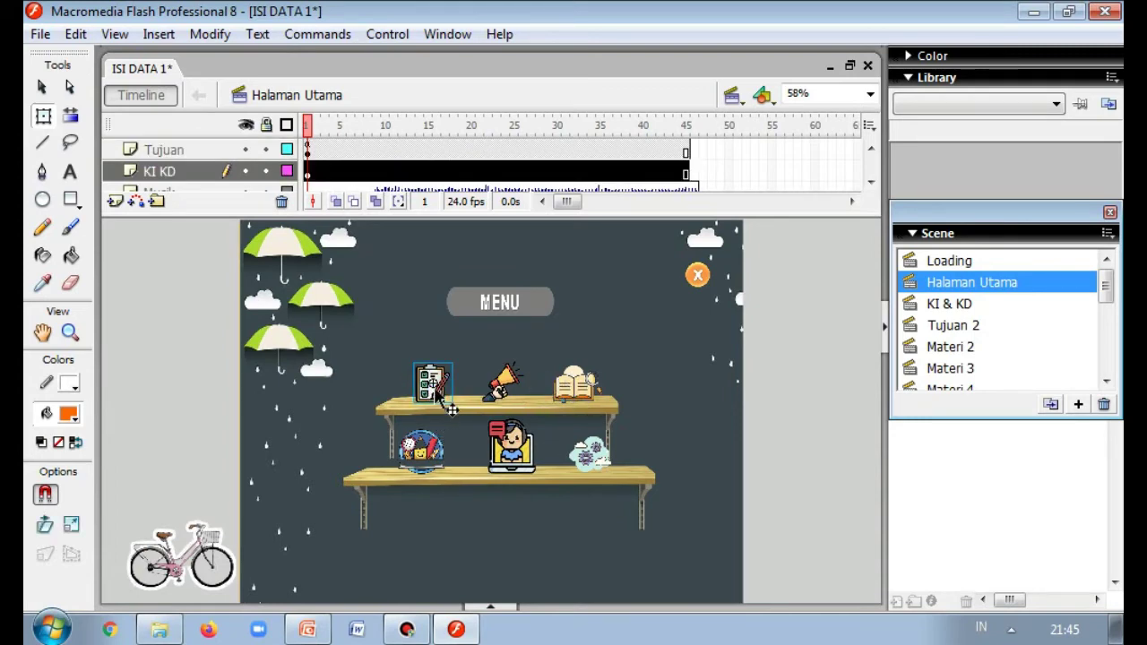
{"action": "right_click", "coordinate": [436, 392]}
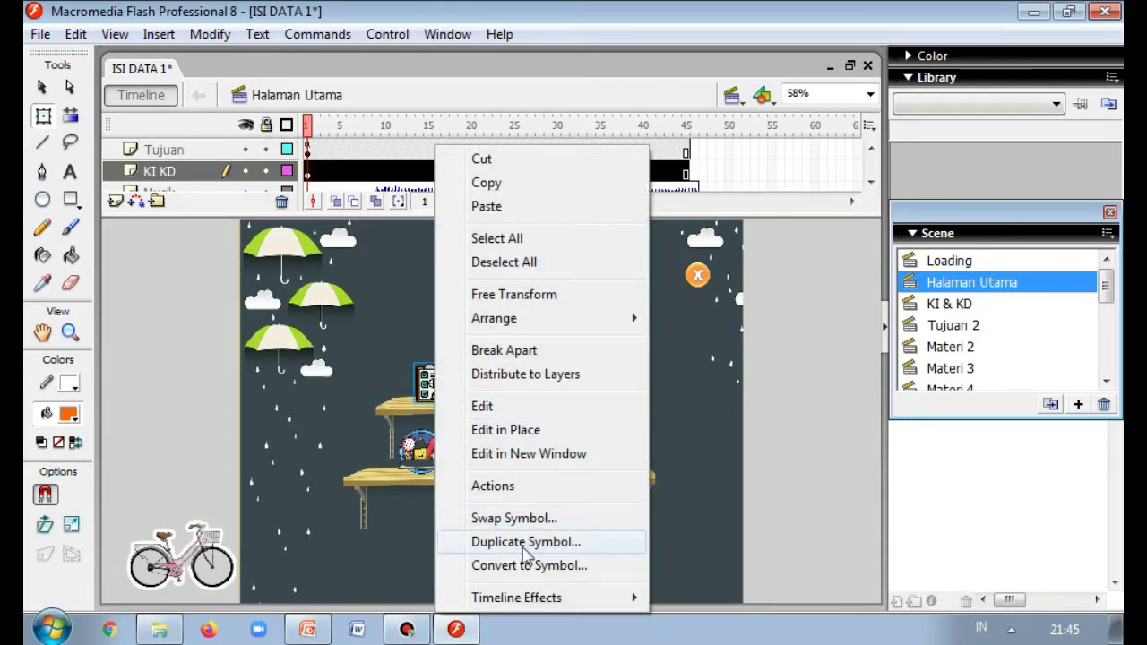
{"action": "left_click", "coordinate": [525, 566]}
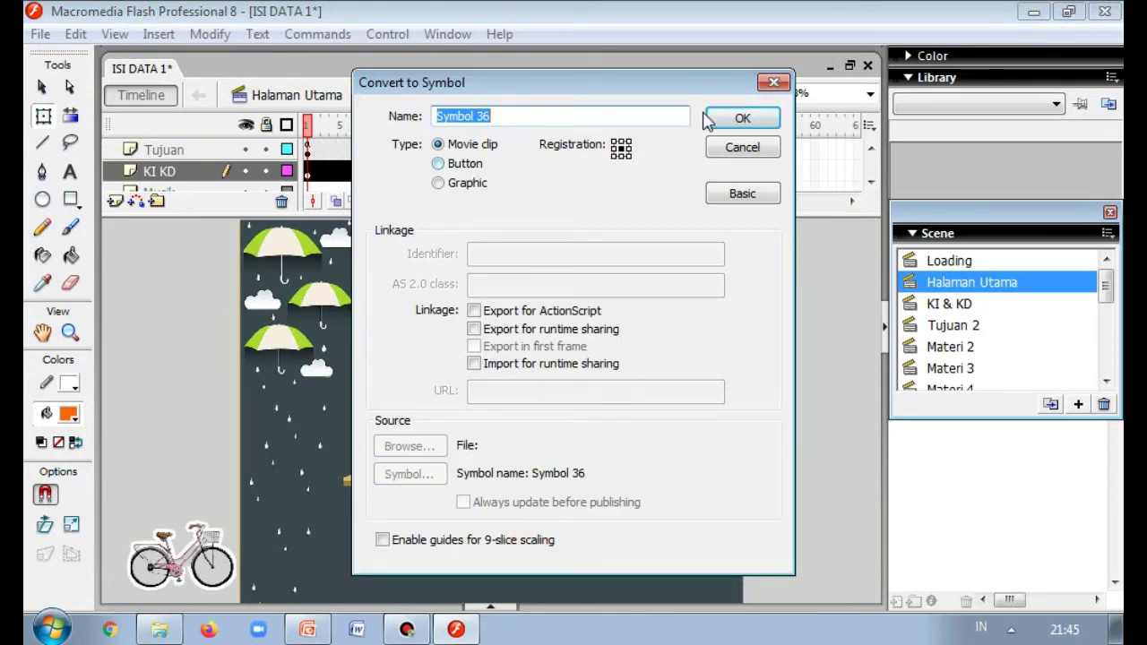
{"action": "left_click", "coordinate": [774, 85]}
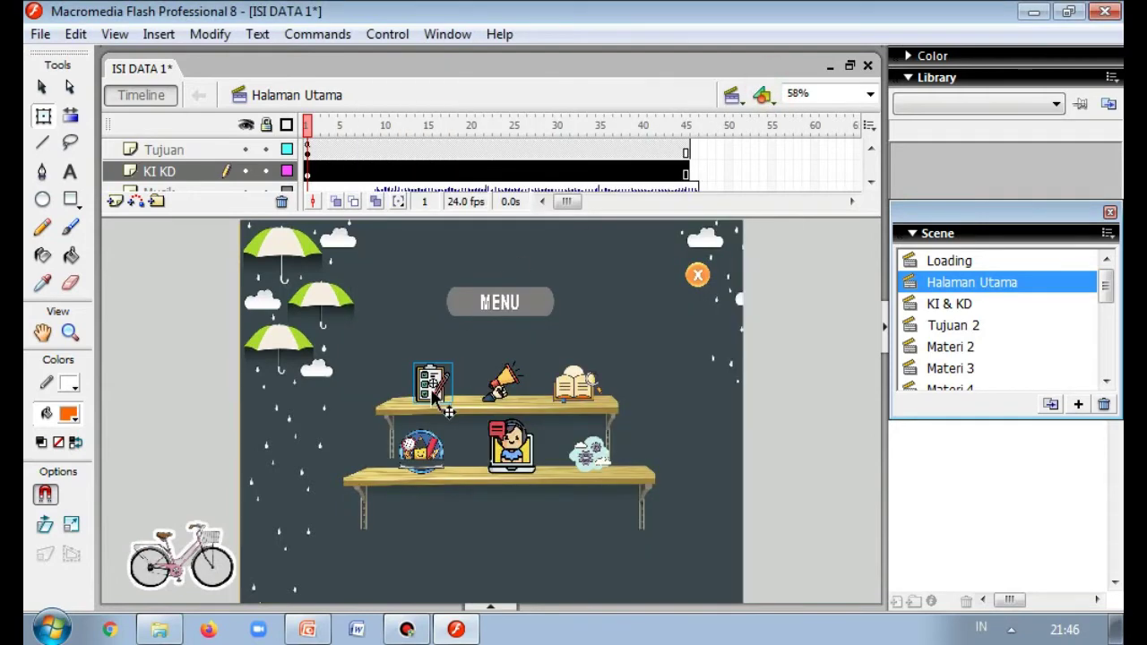
{"action": "right_click", "coordinate": [434, 402]}
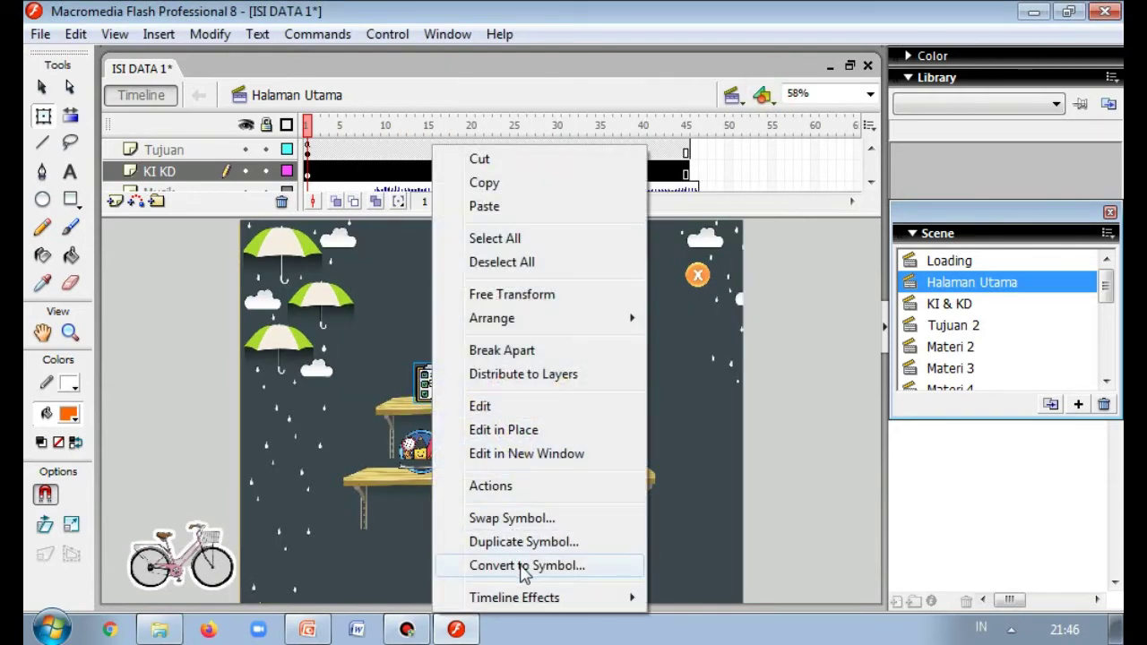
{"action": "left_click", "coordinate": [524, 566]}
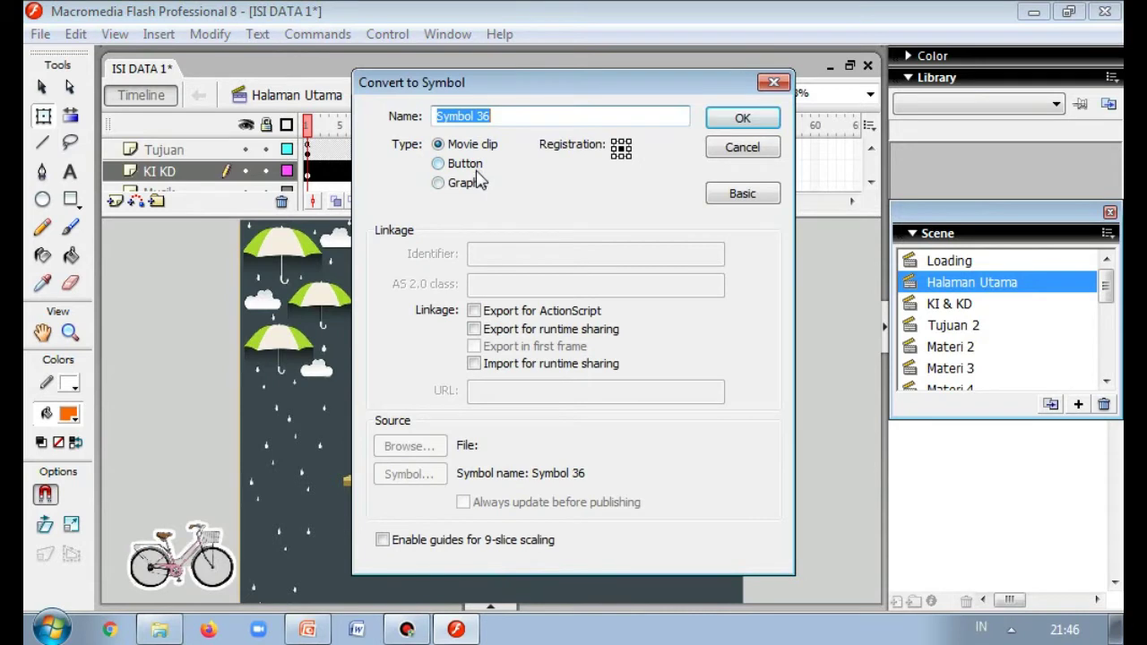
{"action": "left_click", "coordinate": [469, 166]}
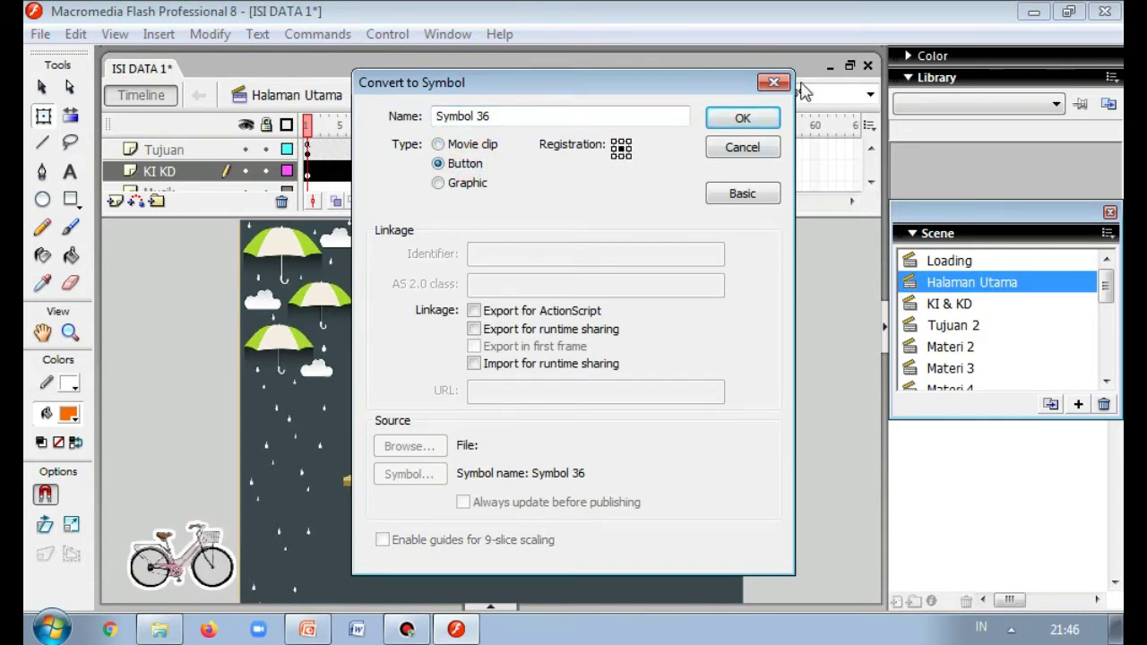
{"action": "left_click", "coordinate": [774, 81]}
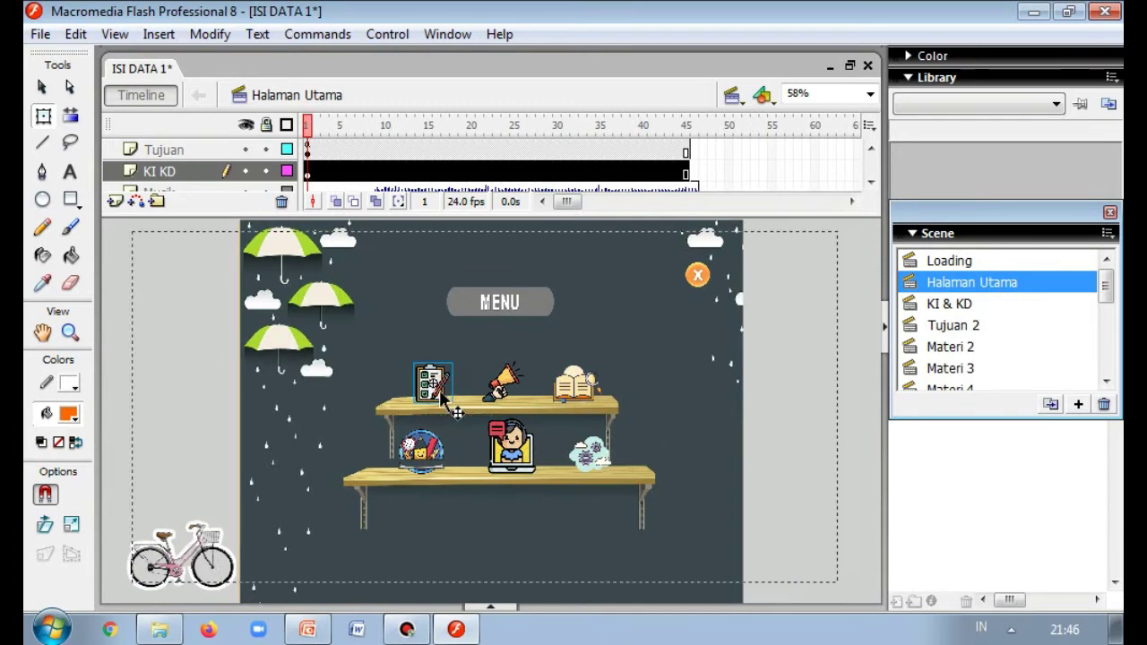
- Open the checklist icon's KI KD button symbol and examine its Up, Over and Down keyframes
{"action": "double_click", "coordinate": [441, 392]}
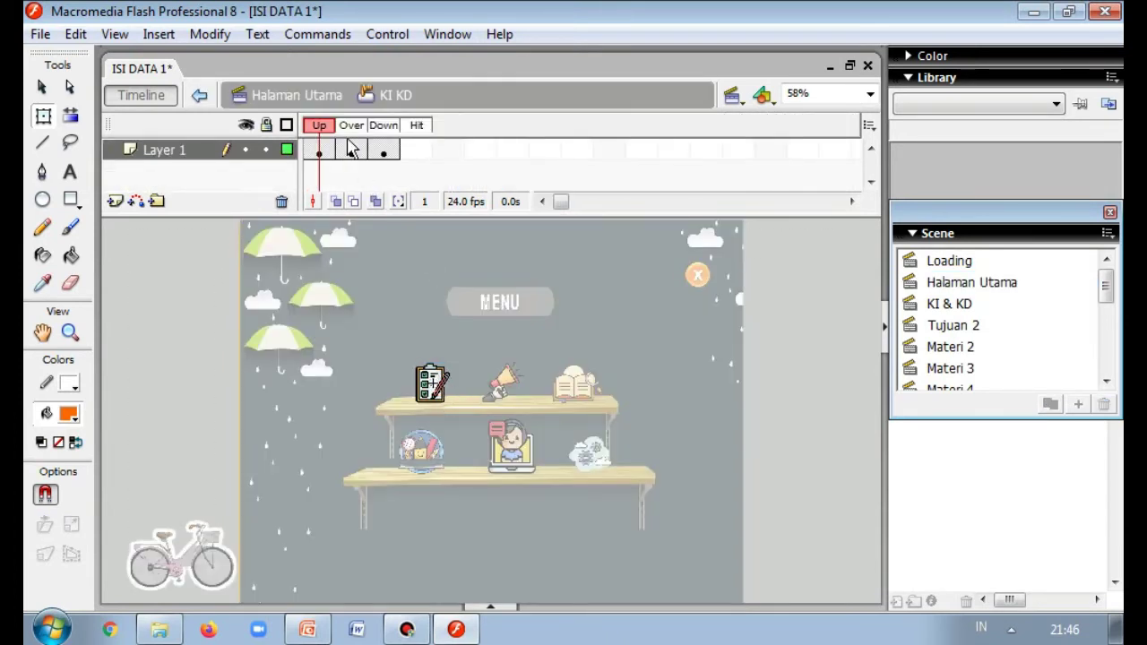
{"action": "right_click", "coordinate": [351, 152]}
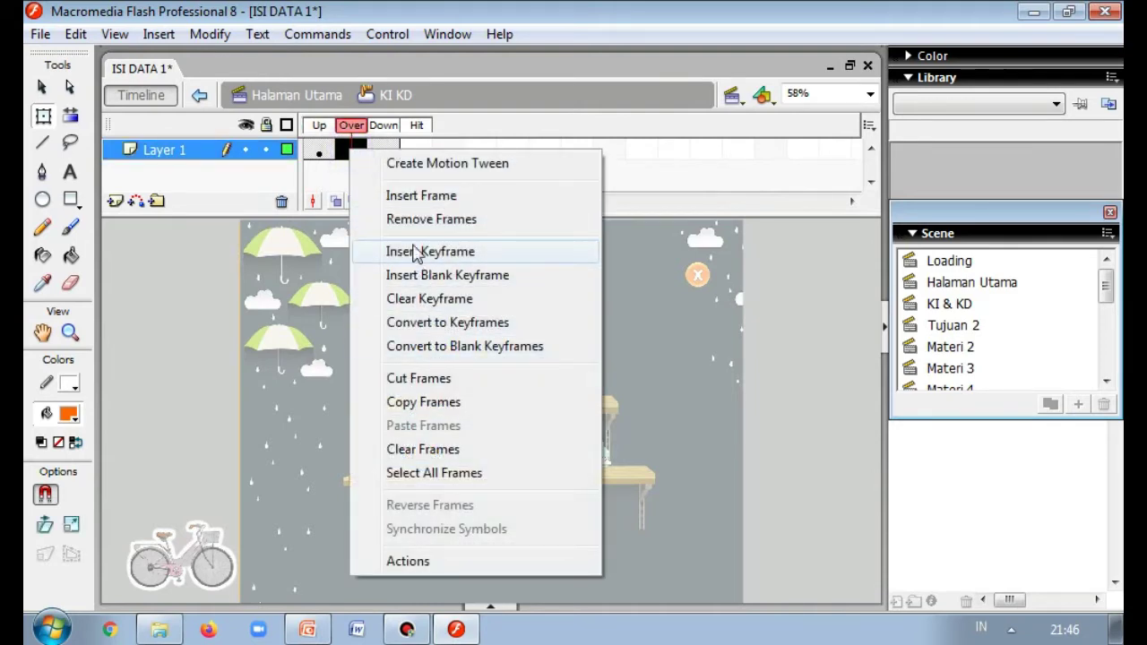
{"action": "left_click", "coordinate": [390, 150]}
{"action": "right_click", "coordinate": [390, 150]}
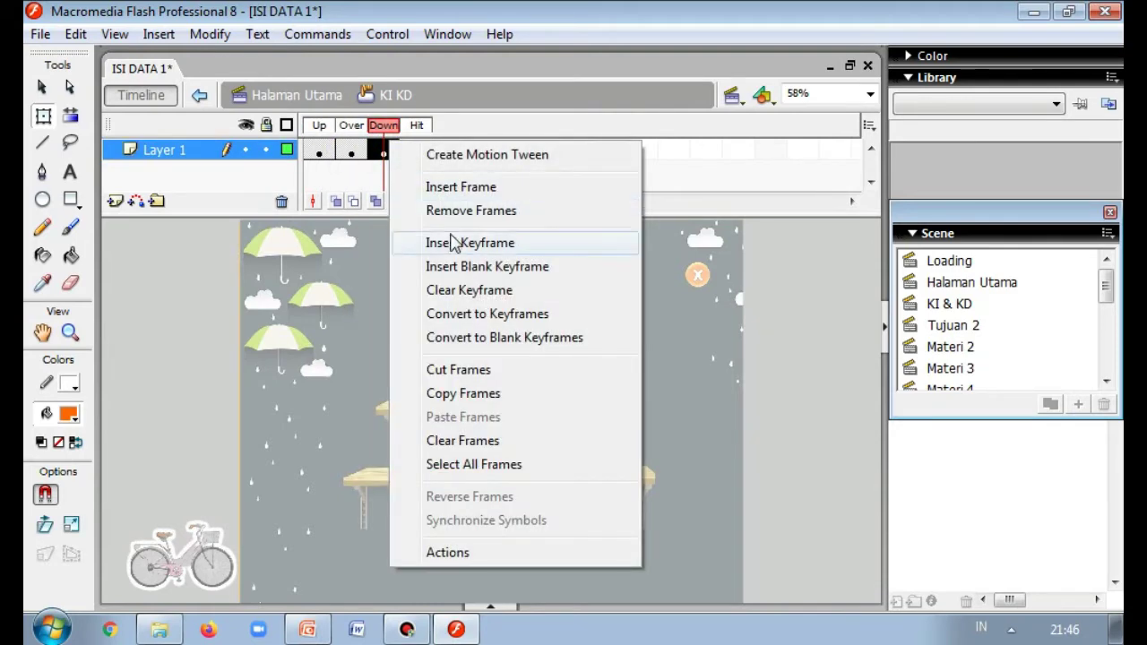
{"action": "left_click", "coordinate": [770, 287]}
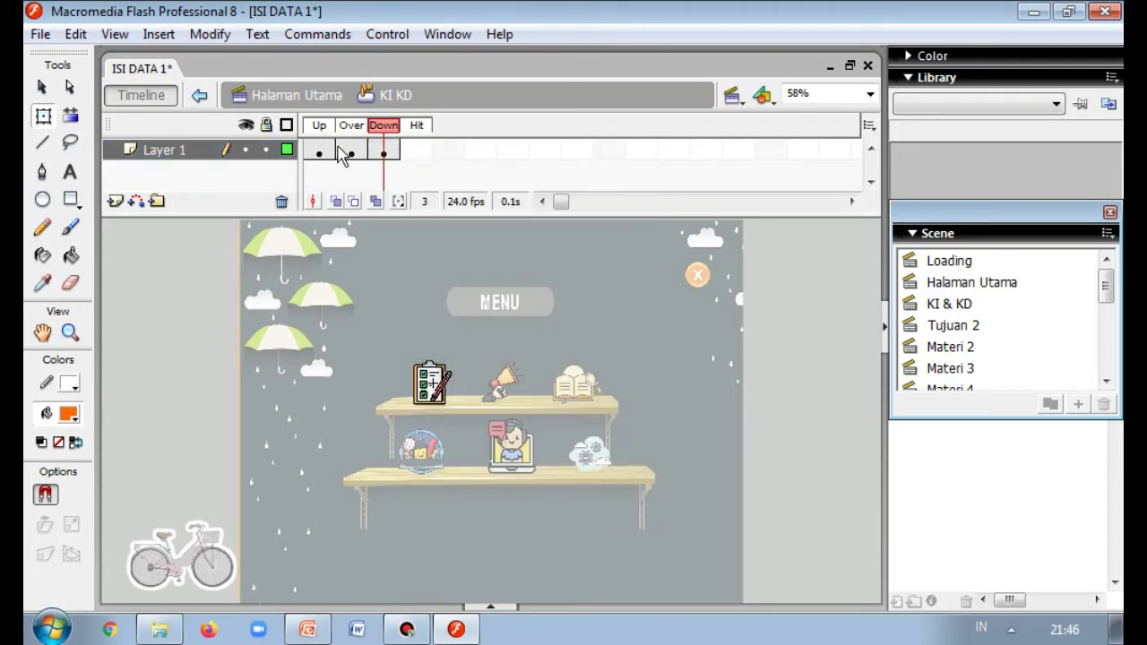
{"action": "left_click", "coordinate": [321, 154]}
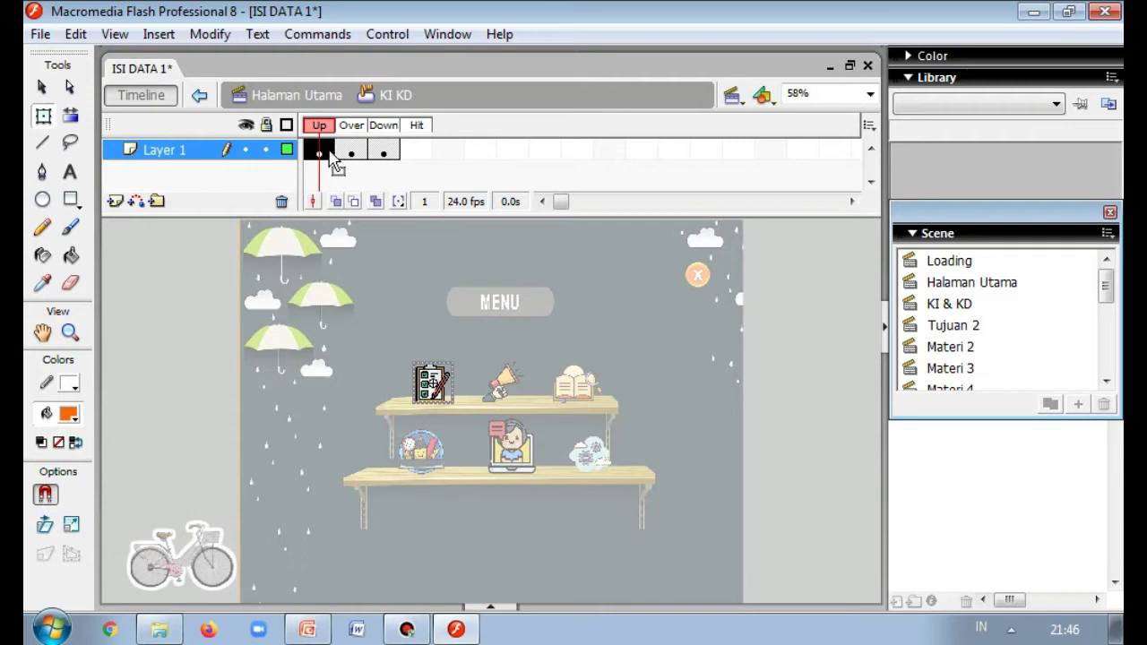
{"action": "left_click", "coordinate": [357, 150]}
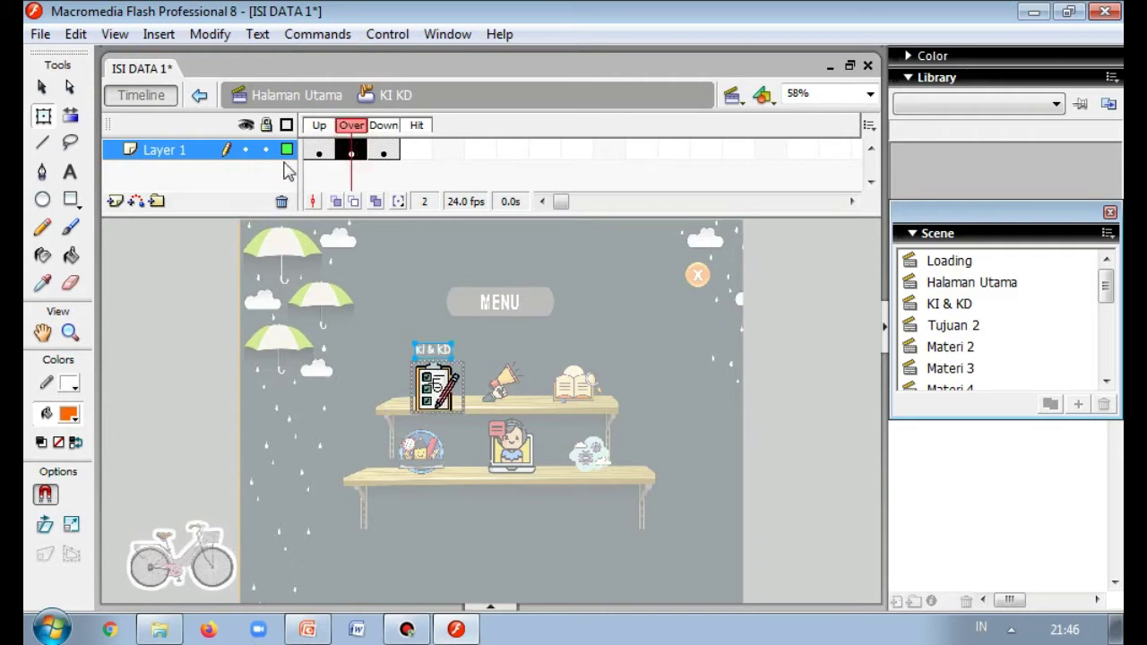
{"action": "left_click", "coordinate": [779, 376]}
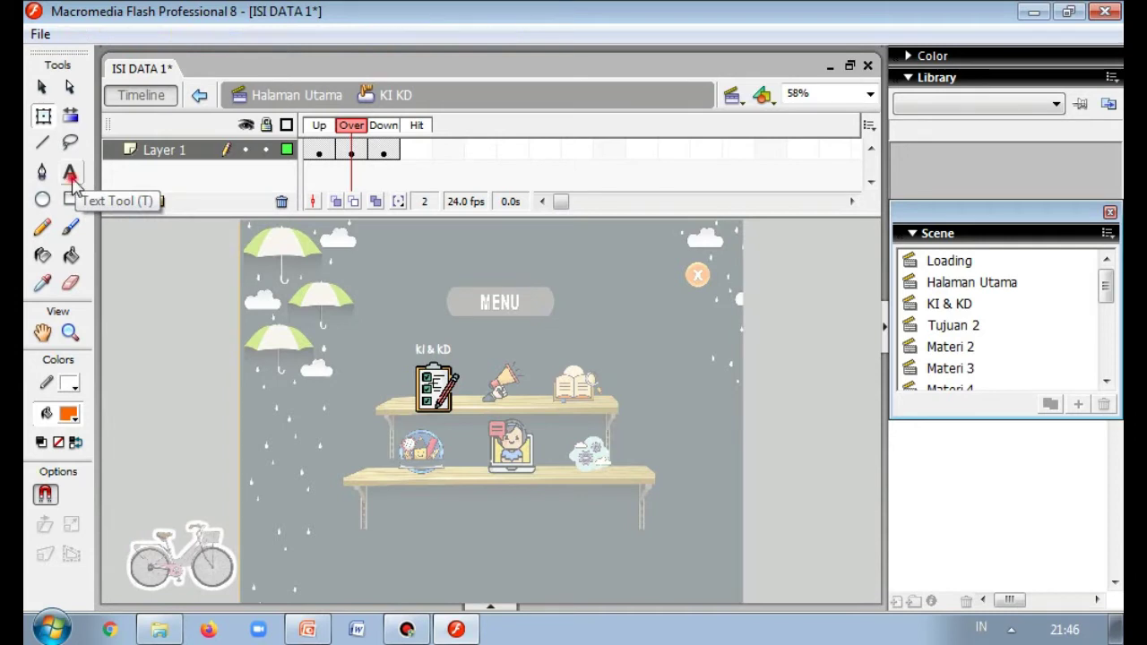
- Add a "KI &KD" text in the Over frame with the Text tool and place it just above the checklist icon
{"action": "left_click", "coordinate": [71, 175]}
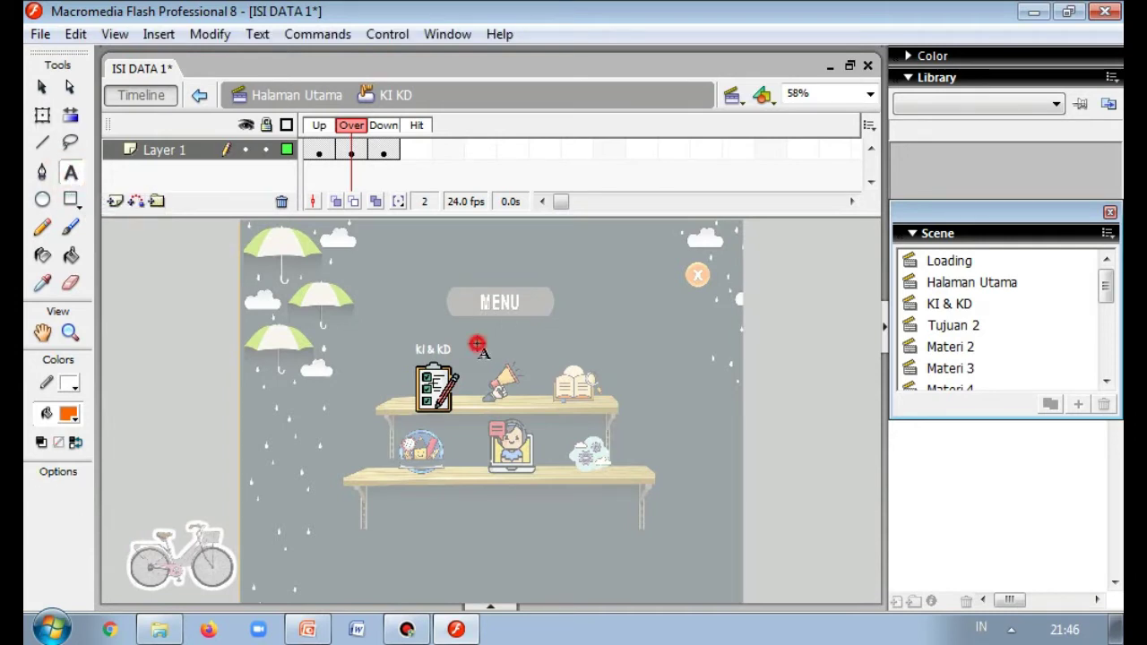
{"action": "left_click_drag", "start_coordinate": [477, 344], "coordinate": [543, 346]}
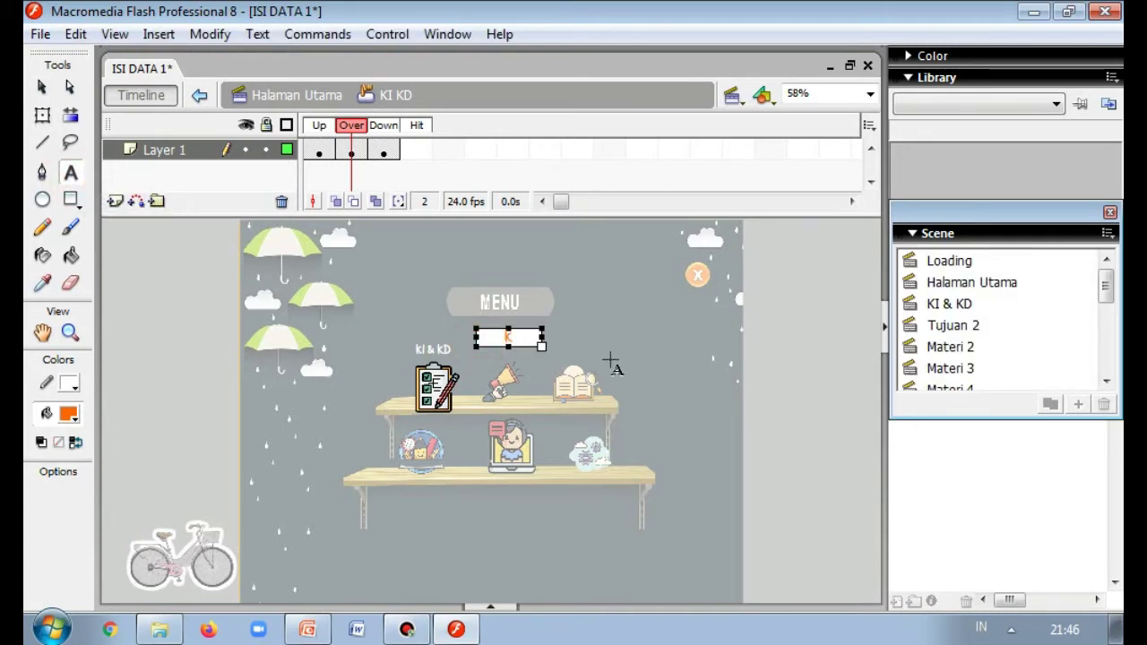
{"action": "type", "text": "KI &KD"}
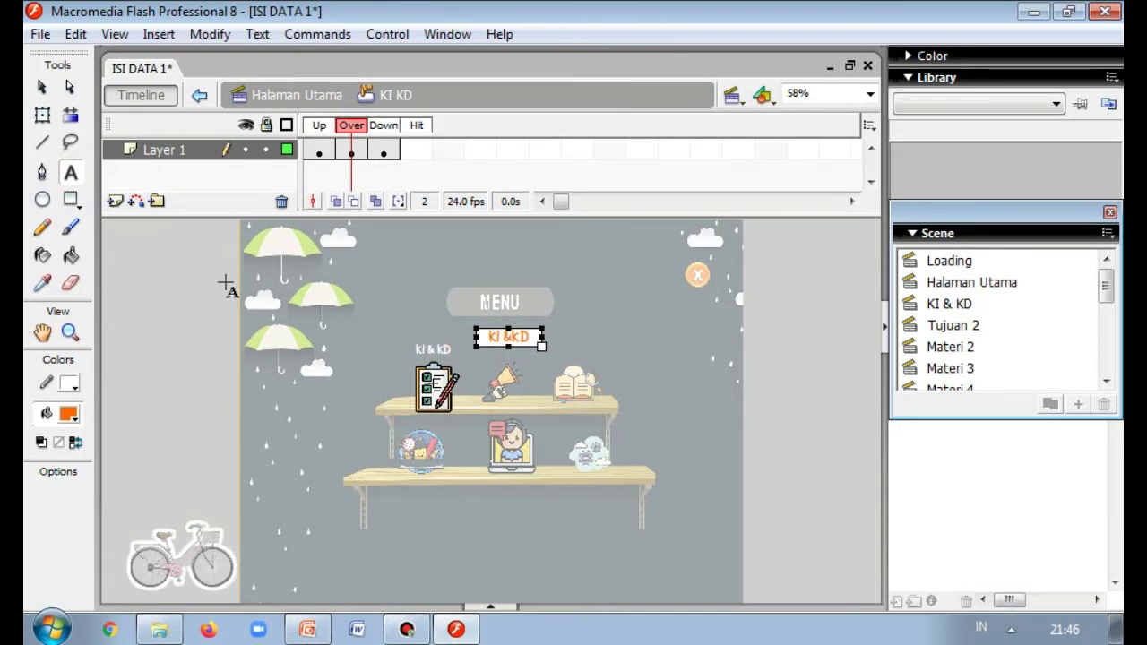
{"action": "left_click", "coordinate": [41, 86]}
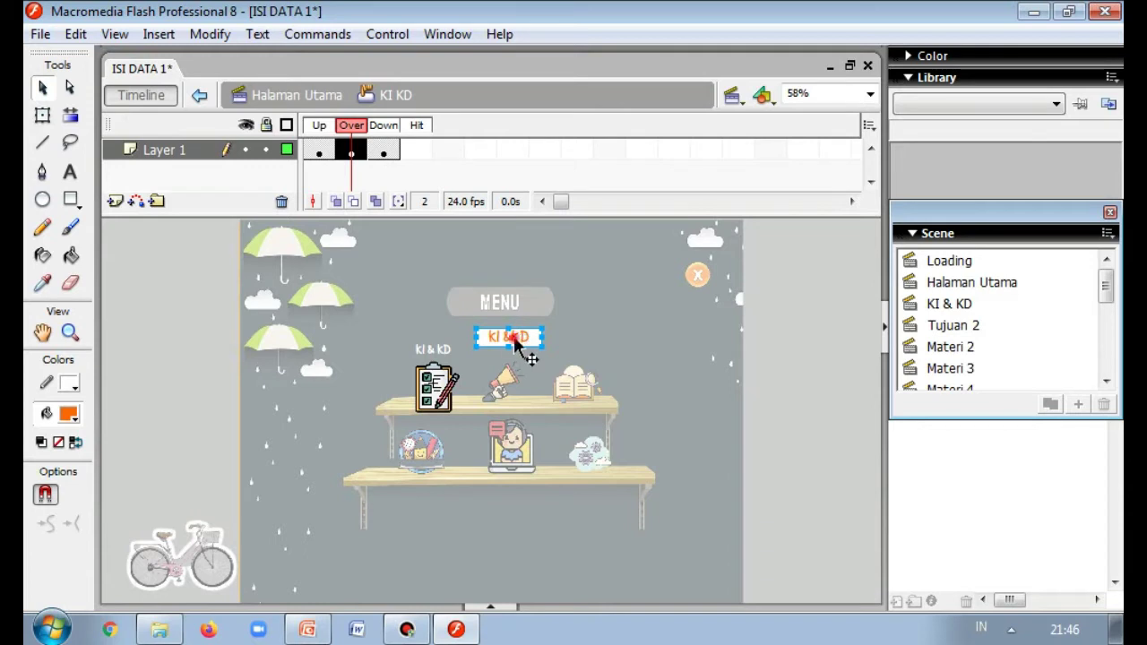
{"action": "left_click_drag", "start_coordinate": [445, 357], "coordinate": [448, 358]}
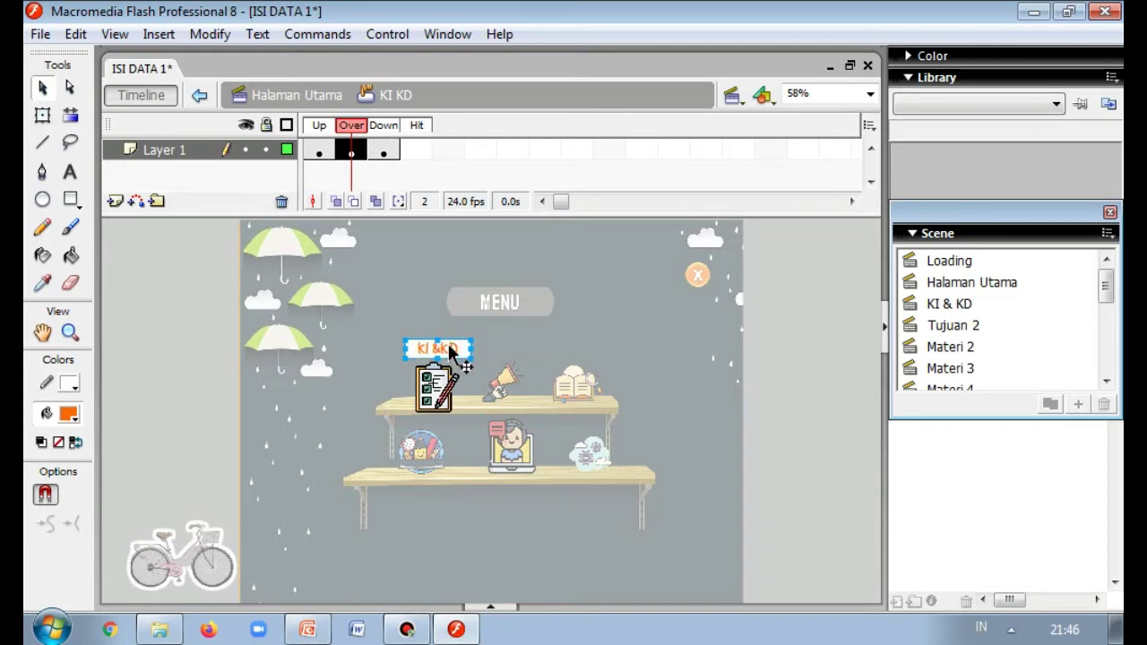
{"action": "left_click", "coordinate": [847, 389]}
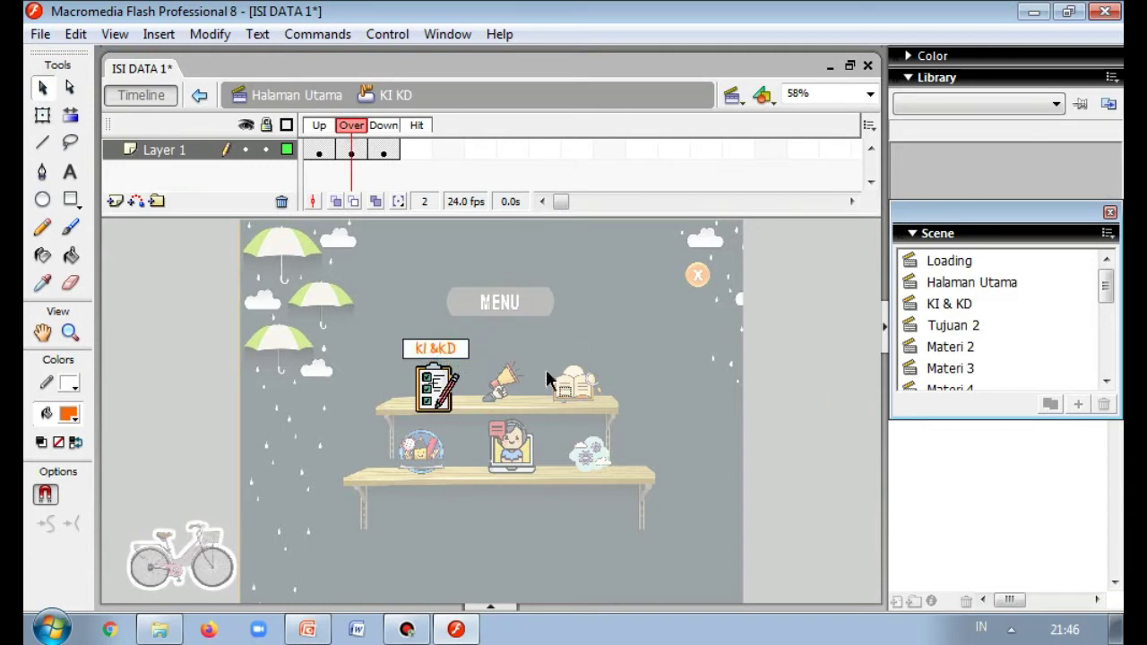
- Change the new "KI &KD" text to Static Text, then delete it from the Over frame
{"action": "left_click", "coordinate": [437, 349]}
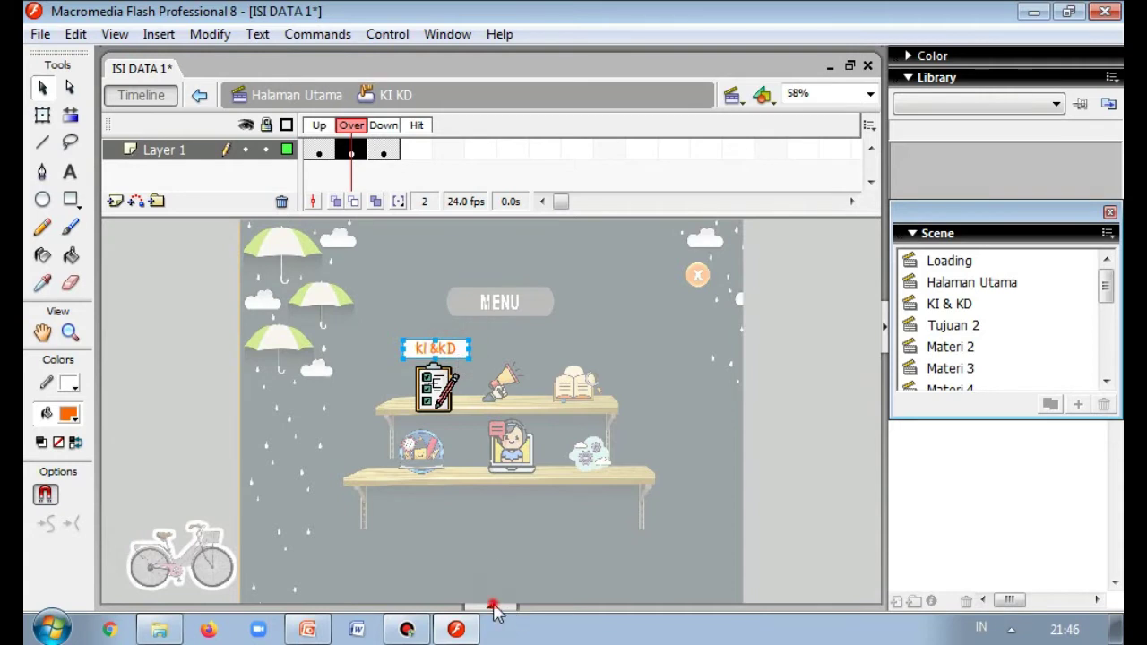
{"action": "left_click", "coordinate": [491, 608]}
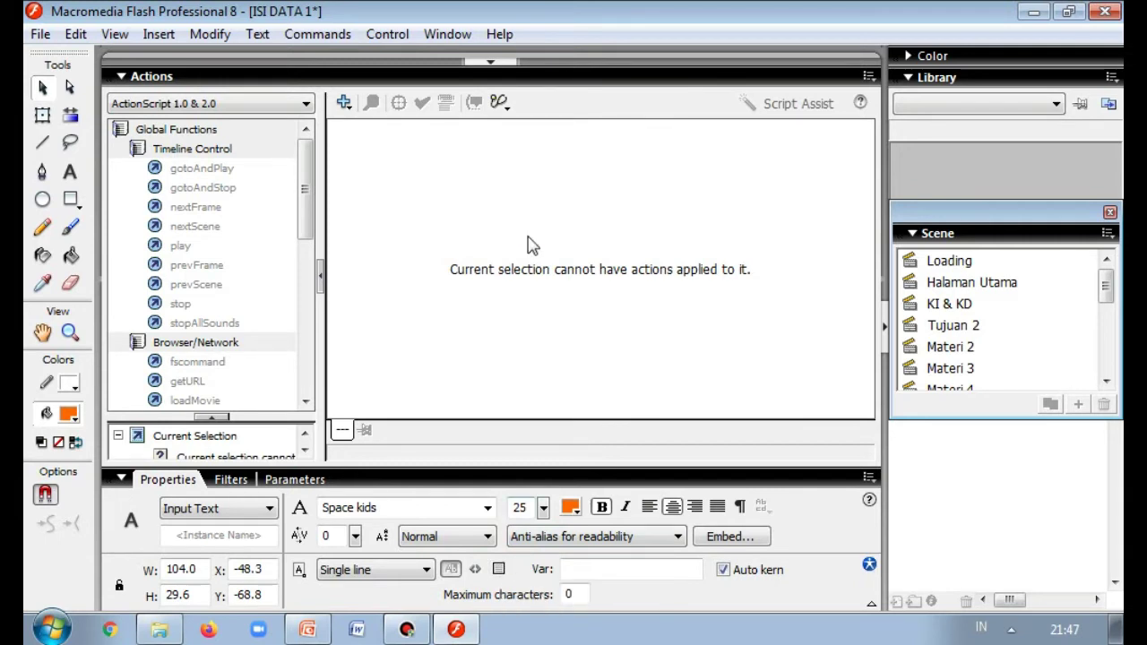
{"action": "left_click", "coordinate": [493, 61]}
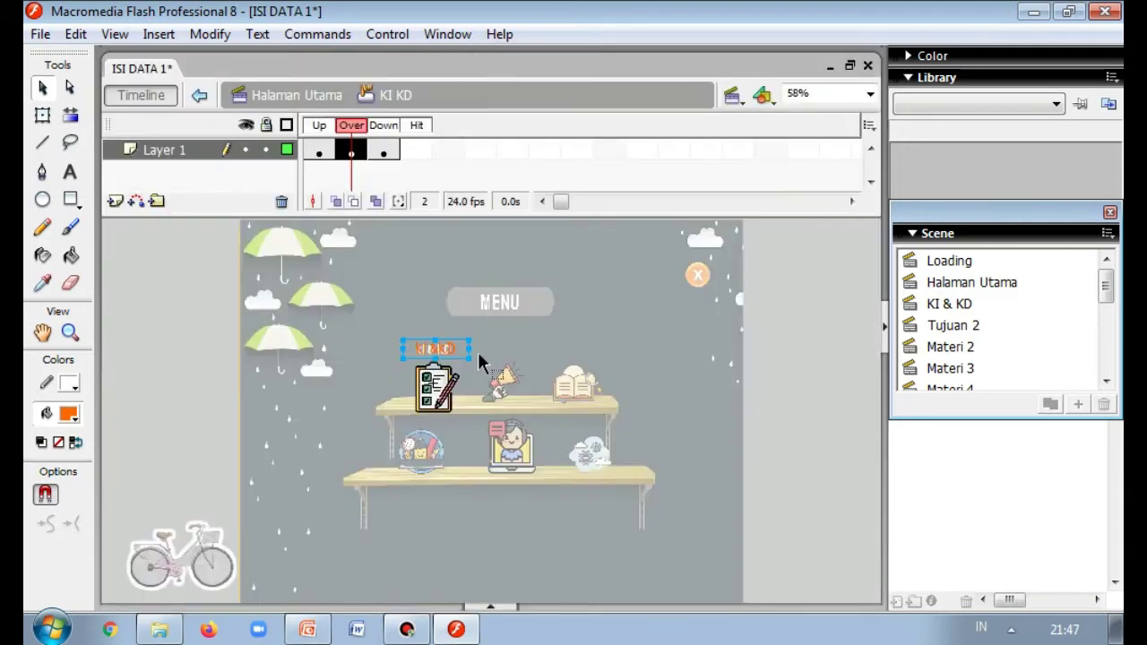
{"action": "left_click", "coordinate": [776, 420]}
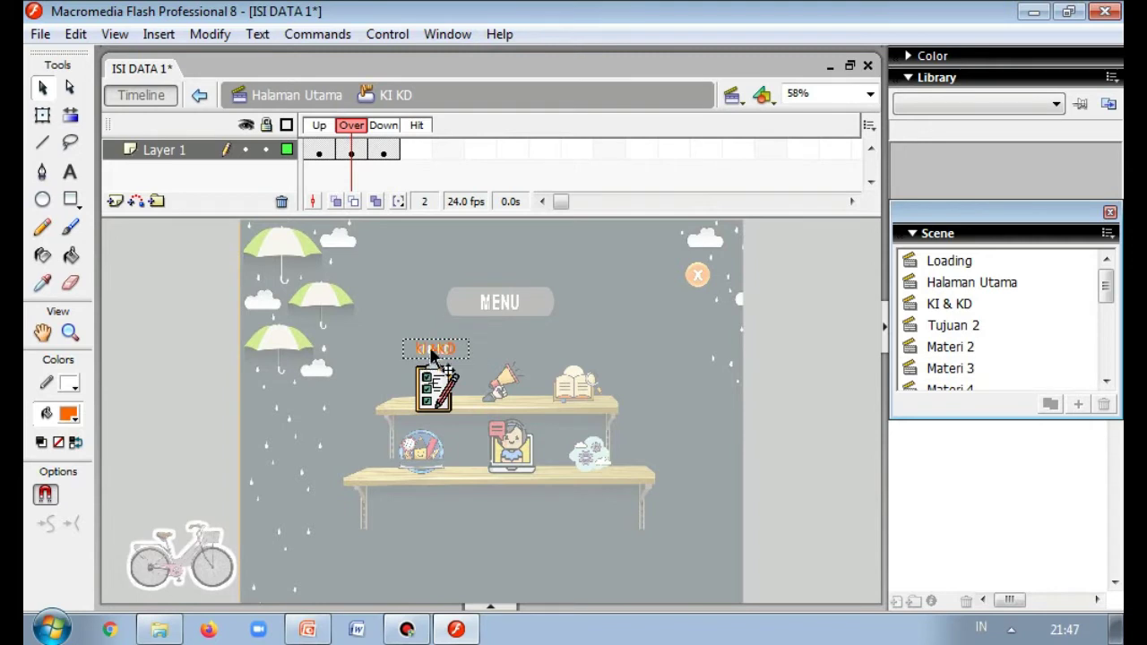
{"action": "left_click", "coordinate": [443, 350]}
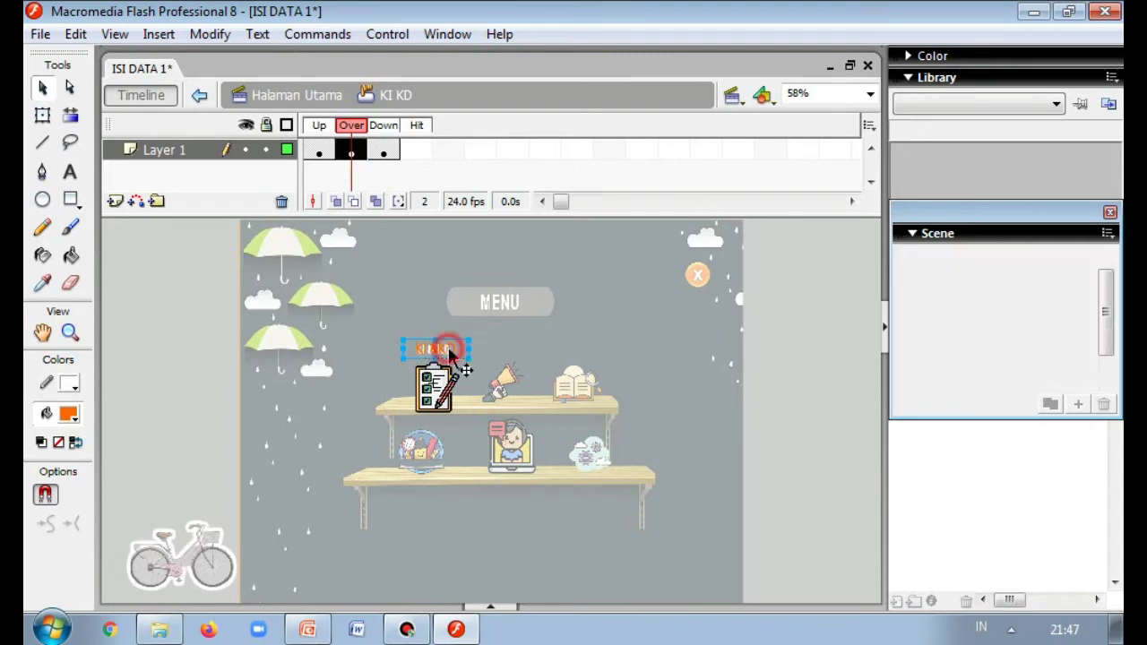
{"action": "left_click", "coordinate": [491, 606]}
{"action": "left_click", "coordinate": [238, 510]}
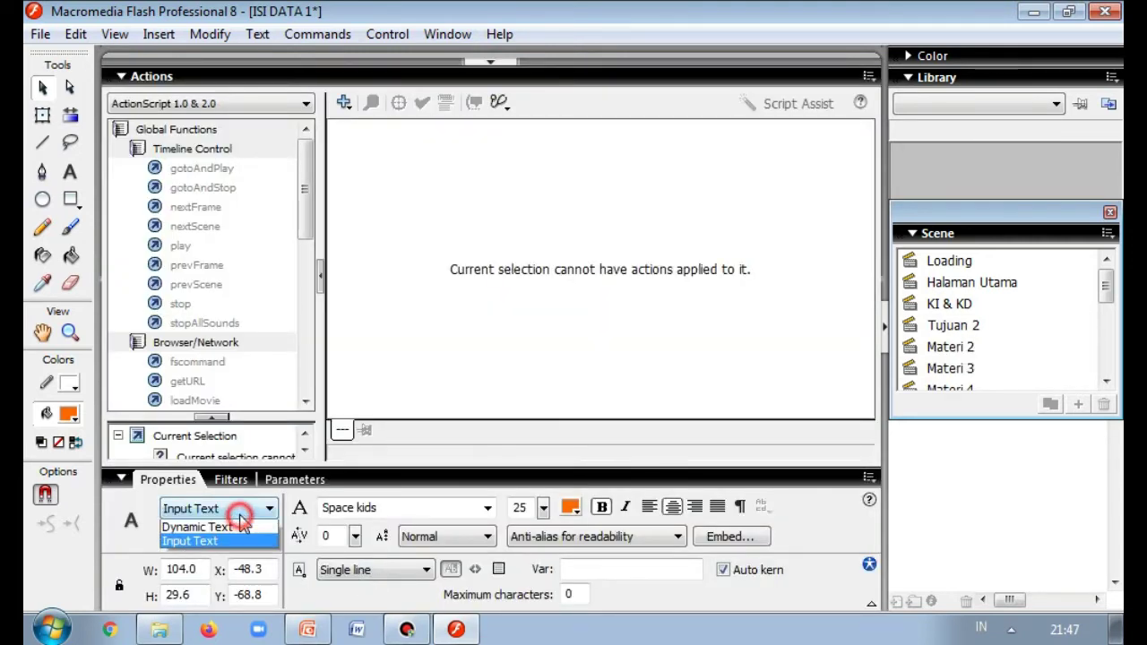
{"action": "left_click", "coordinate": [206, 528]}
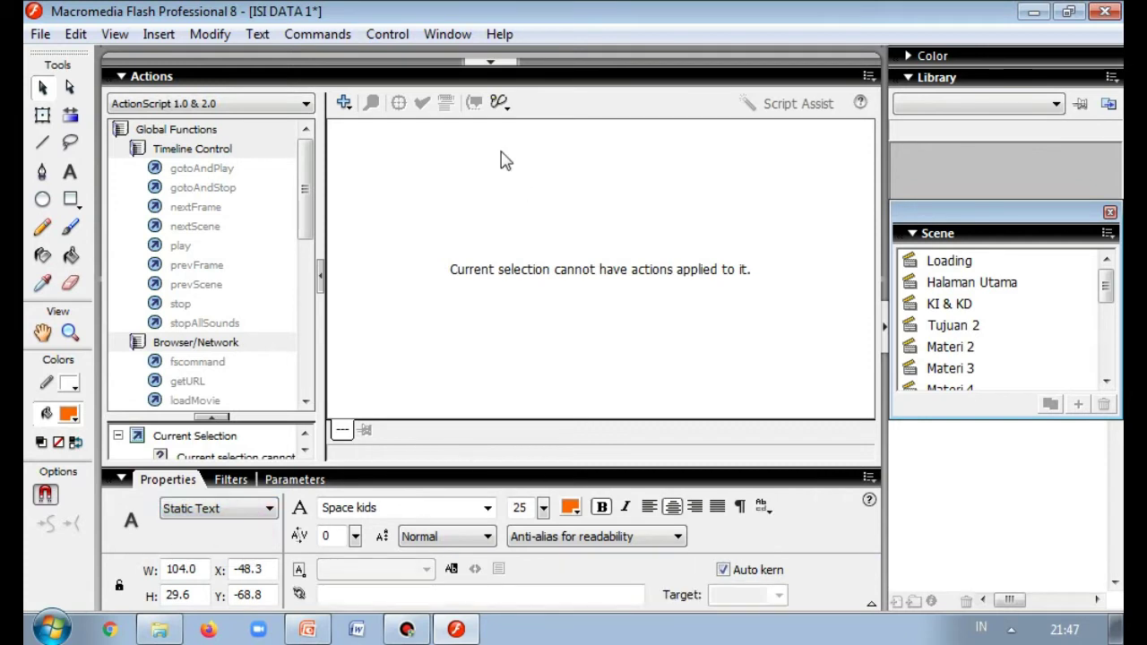
{"action": "left_click", "coordinate": [506, 73]}
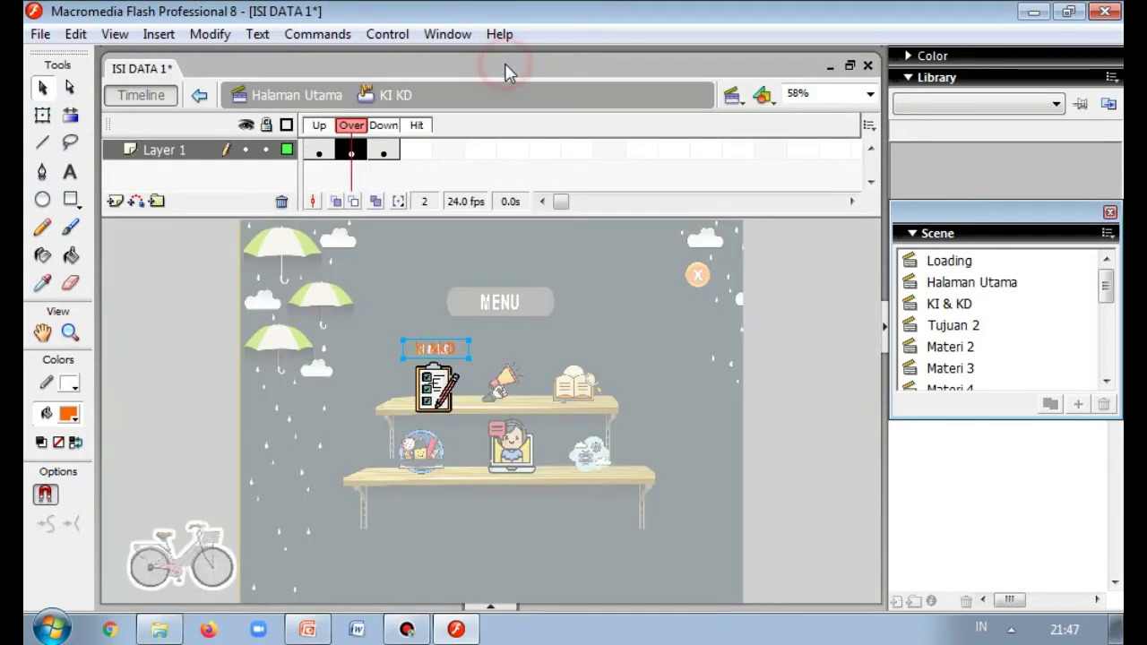
{"action": "left_click", "coordinate": [452, 351]}
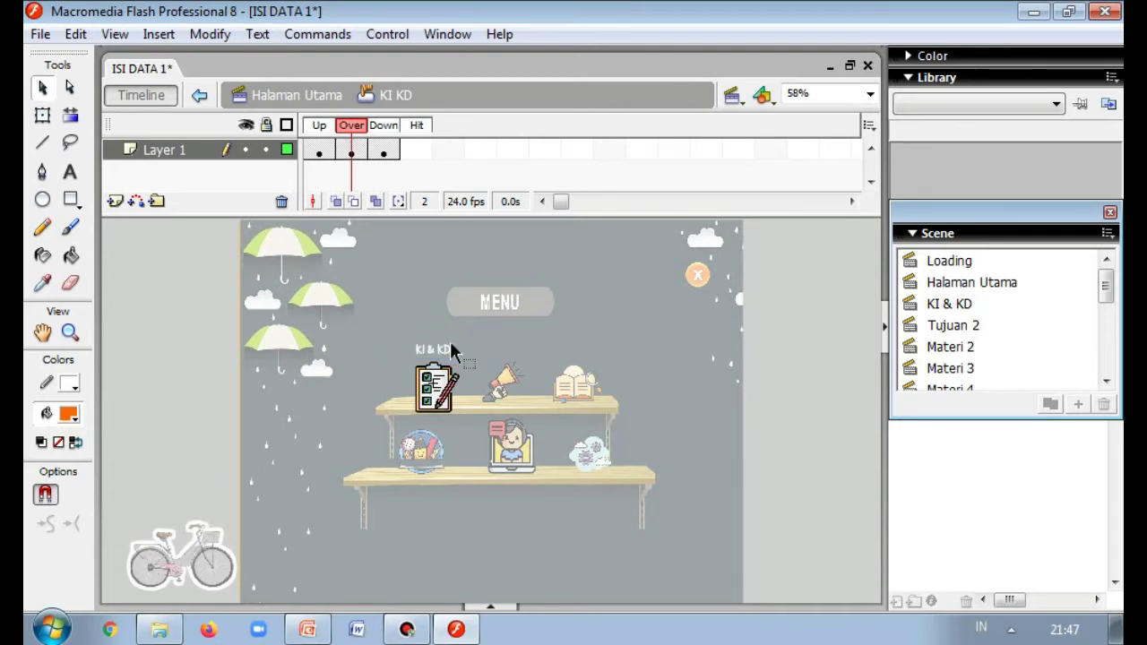
- Compare the KI KD button's Up and Over states and return to the Halaman Utama scene
{"action": "left_click", "coordinate": [327, 153]}
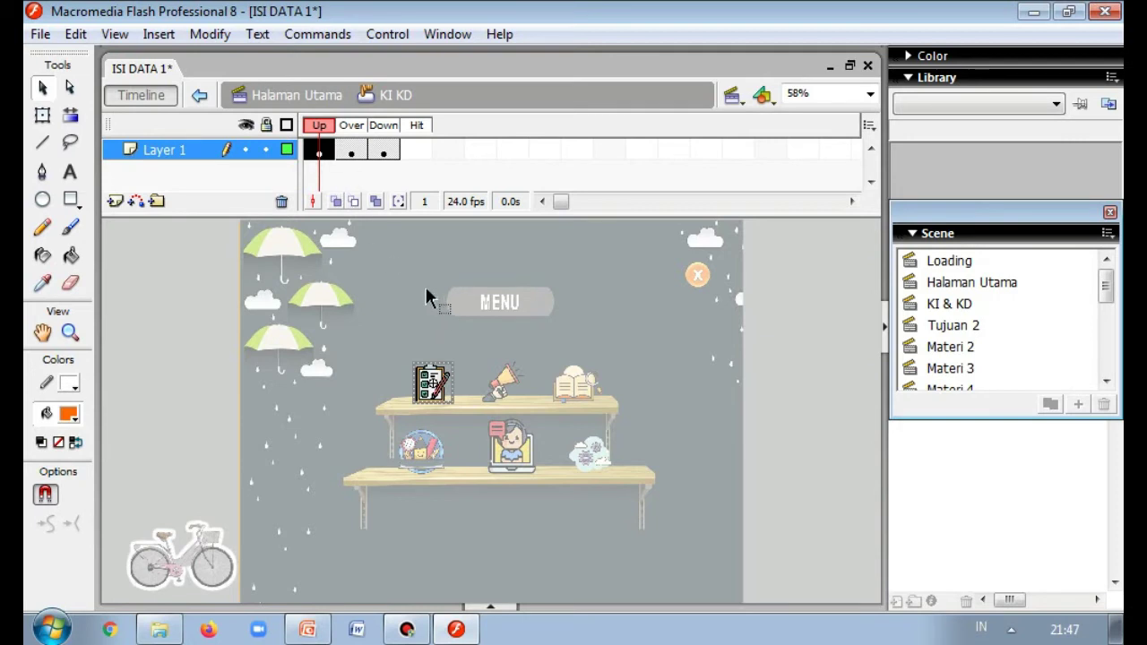
{"action": "left_click", "coordinate": [357, 155]}
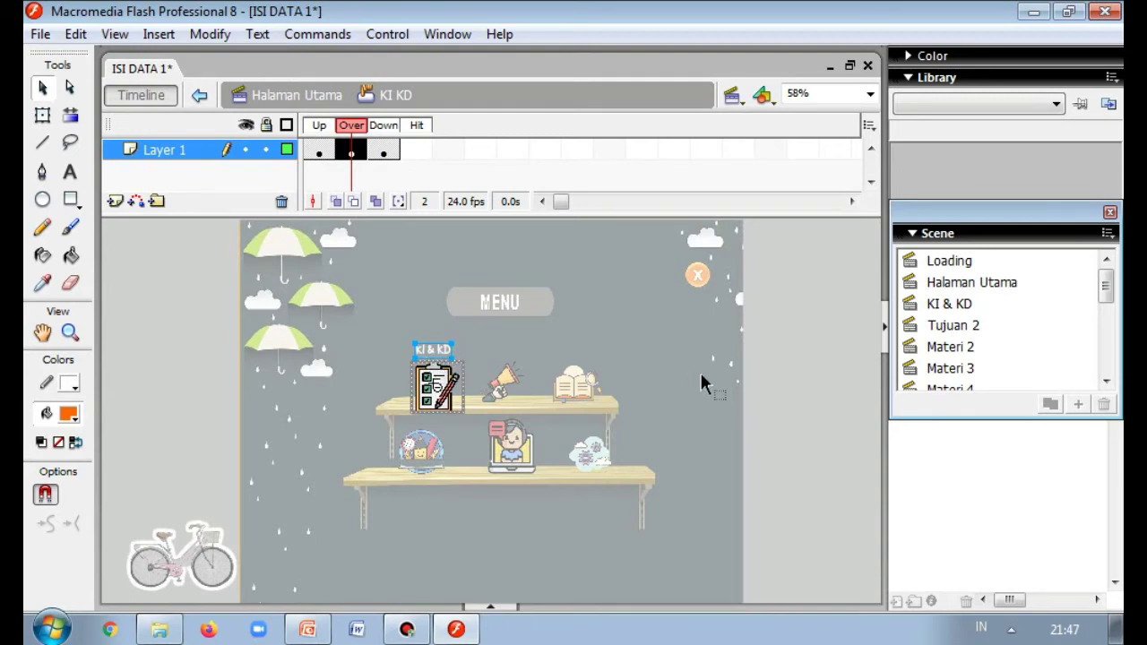
{"action": "double_click", "coordinate": [781, 404]}
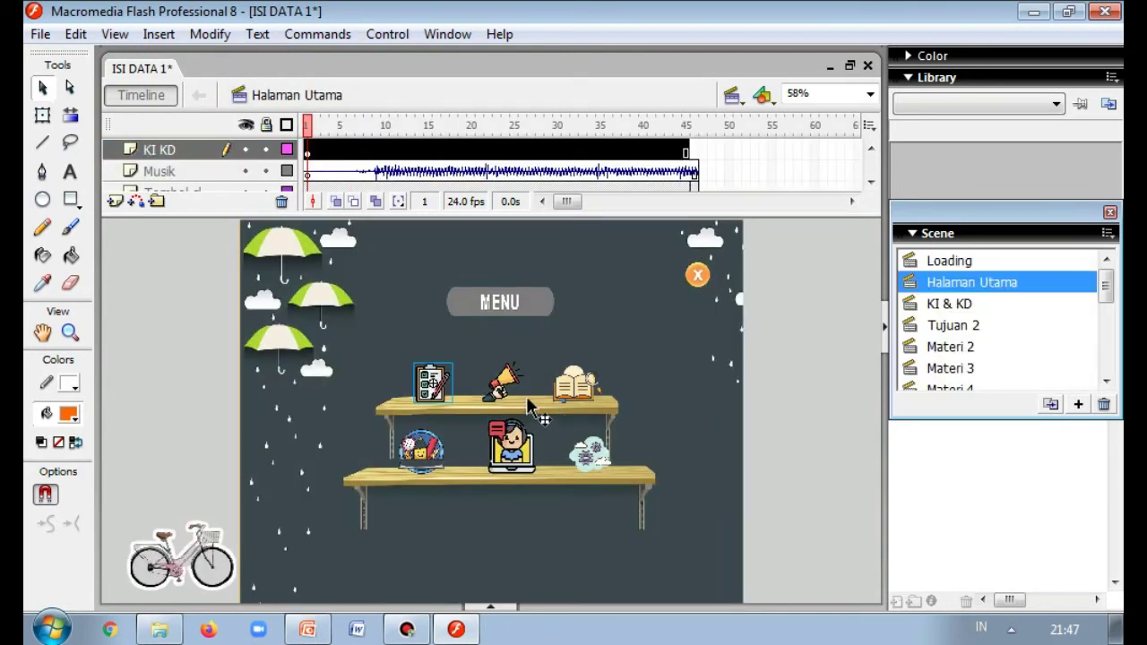
- Open the megaphone icon's Tujuan button symbol, examine its Over frame with the TUJUAN label, and return to the Halaman Utama scene
{"action": "left_click", "coordinate": [505, 384]}
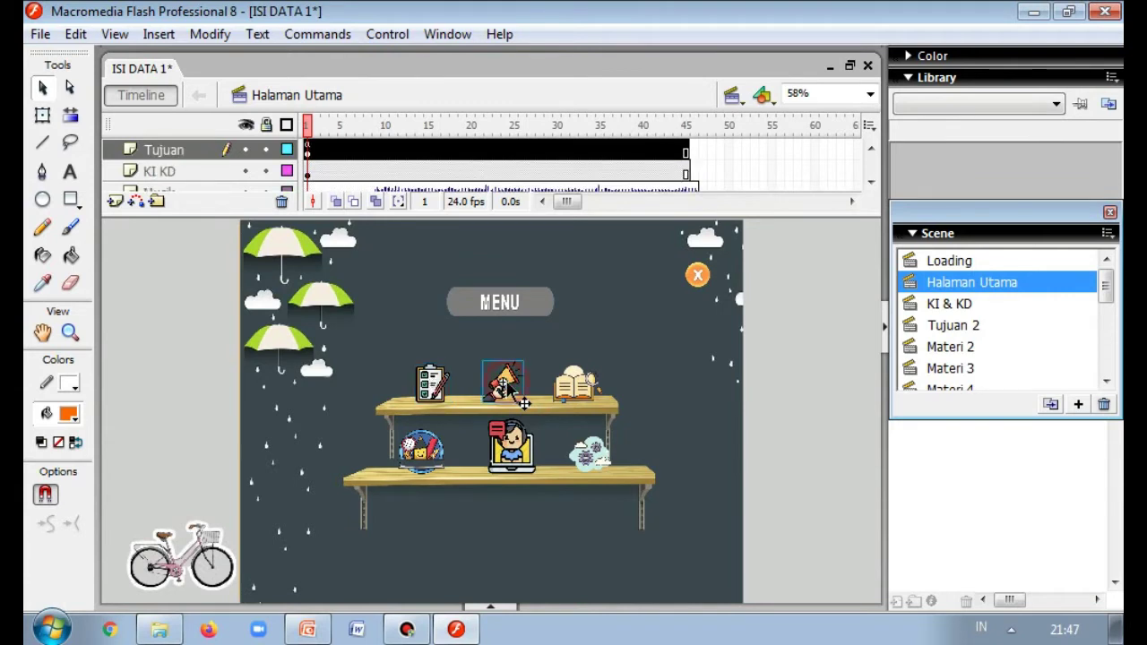
{"action": "double_click", "coordinate": [507, 376]}
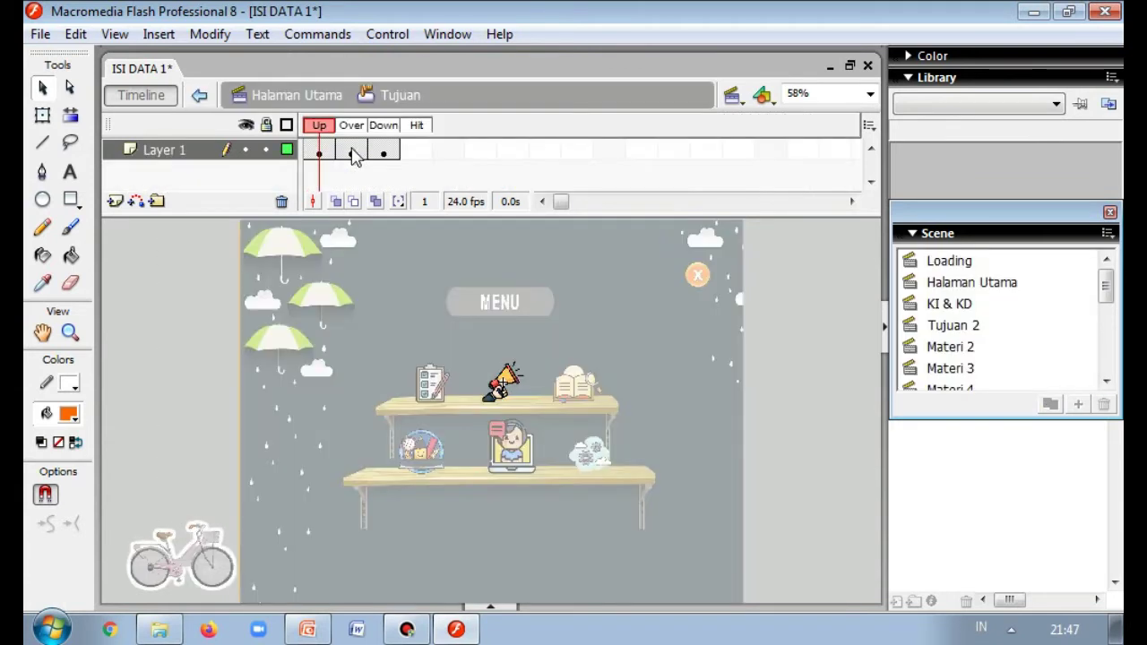
{"action": "left_click_drag", "start_coordinate": [354, 156], "coordinate": [379, 151]}
{"action": "left_click", "coordinate": [351, 151]}
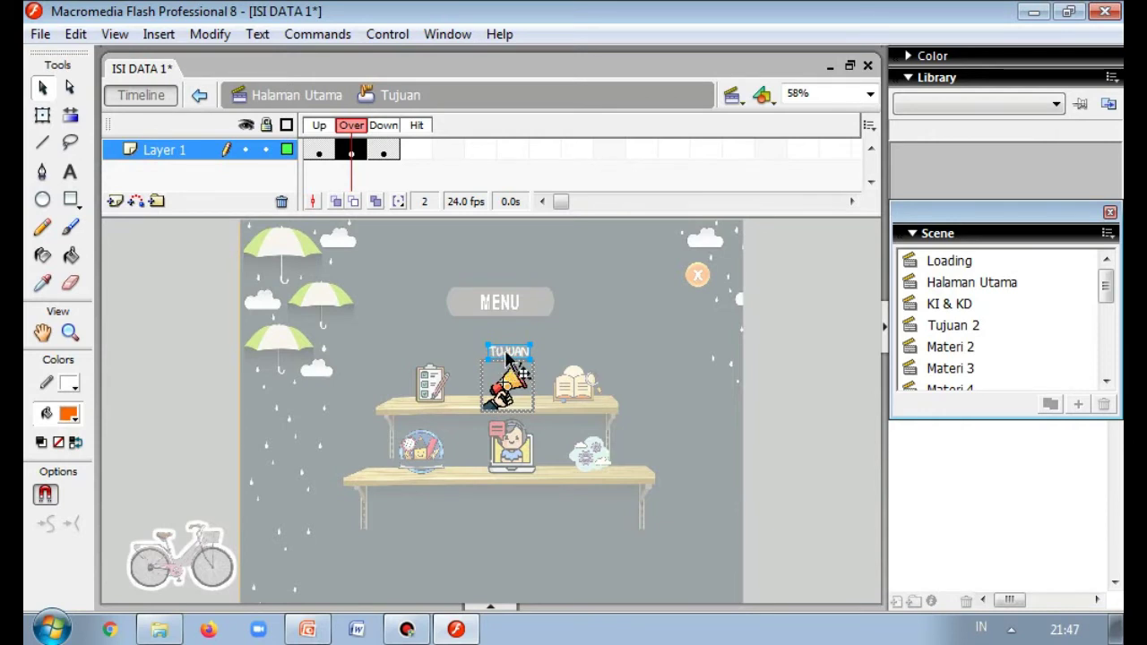
{"action": "double_click", "coordinate": [730, 352]}
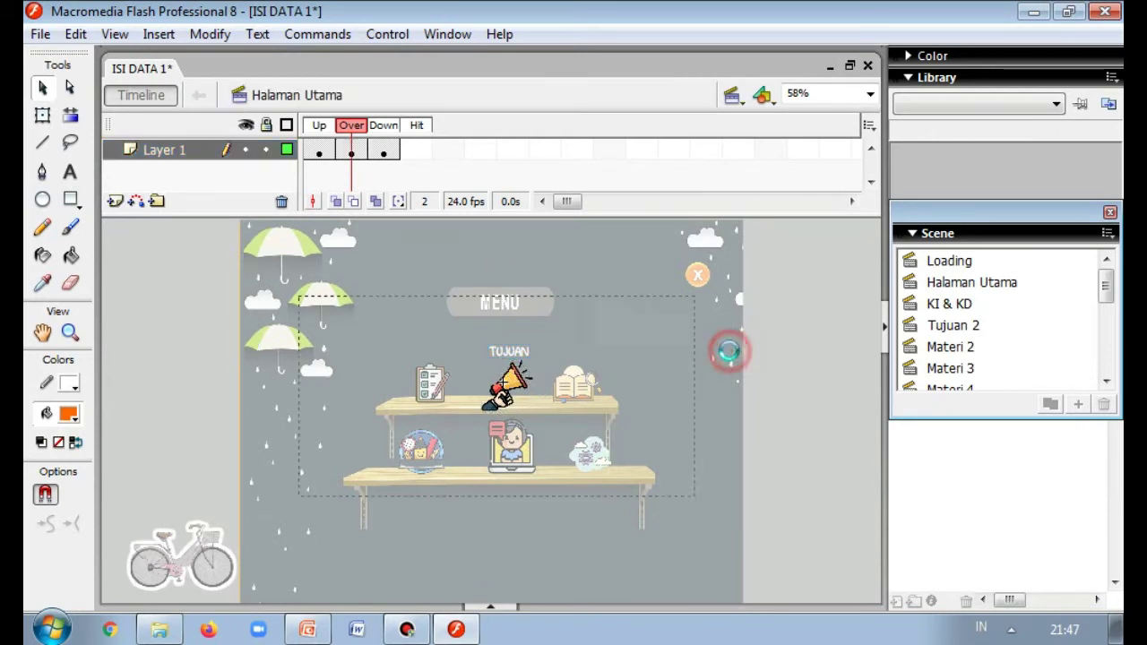
- Select the book icon, look through the Halaman Utama scene's layers, and select the close-button layer
{"action": "left_click", "coordinate": [574, 386]}
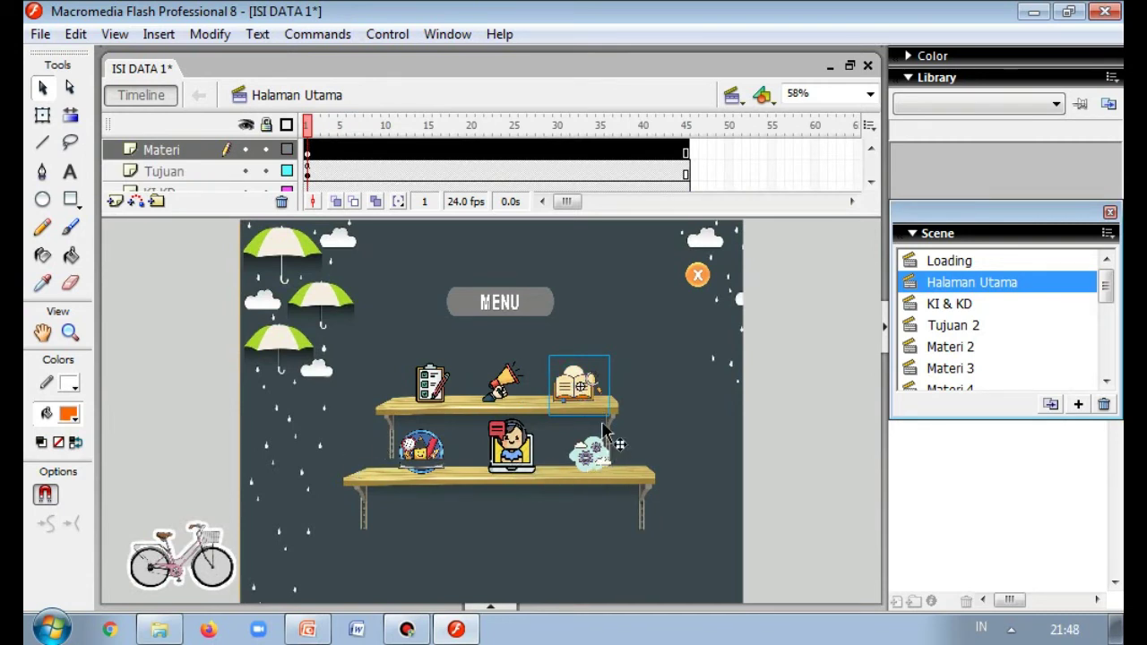
{"action": "left_click", "coordinate": [871, 179]}
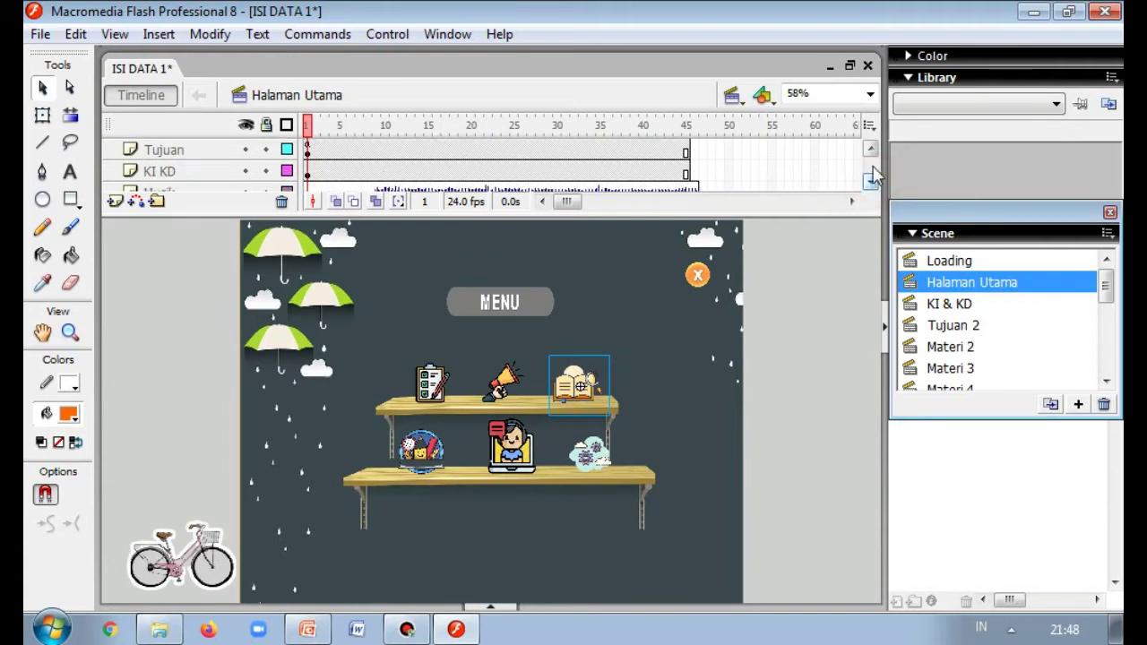
{"action": "left_click", "coordinate": [869, 150]}
{"action": "left_click", "coordinate": [869, 150]}
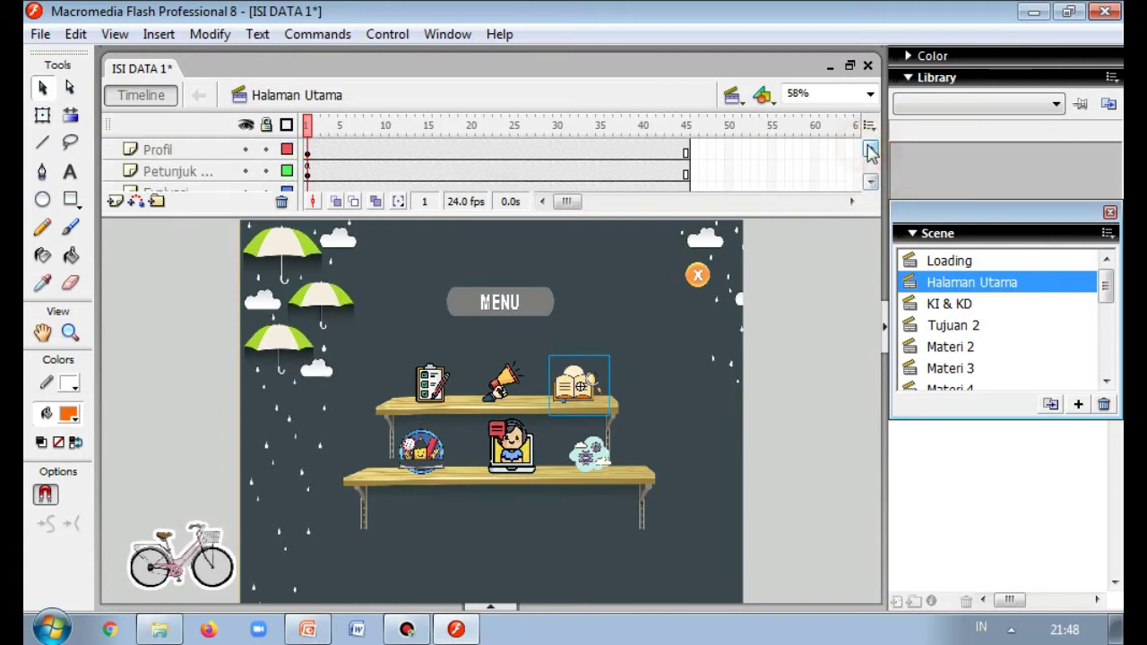
{"action": "left_click_drag", "start_coordinate": [871, 180], "coordinate": [871, 180]}
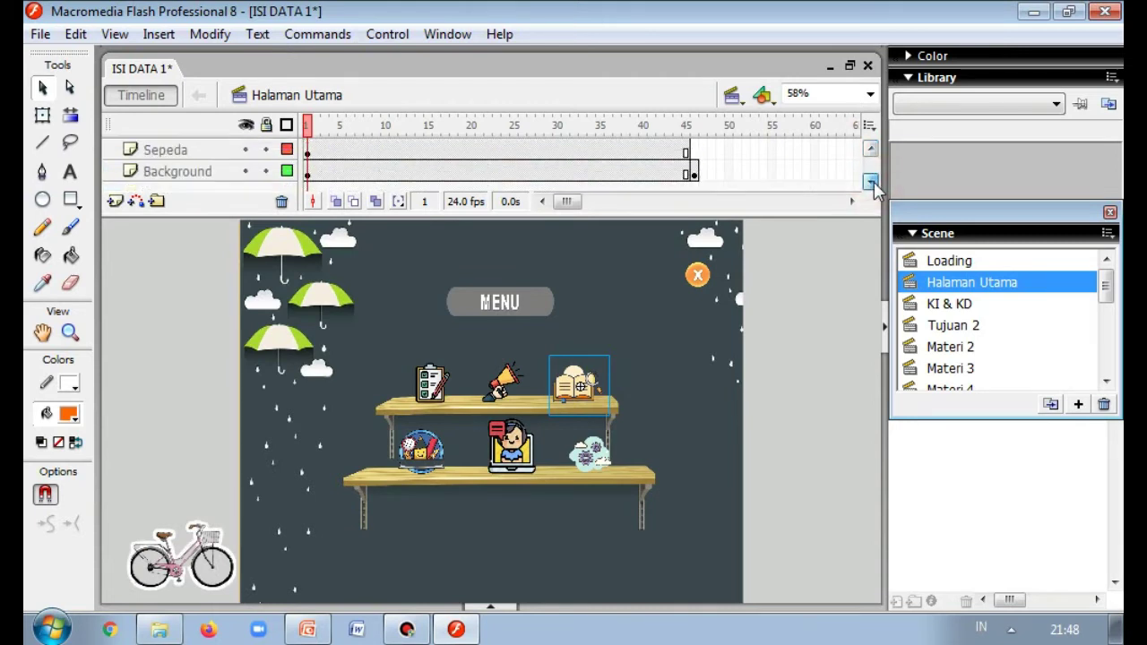
{"action": "left_click", "coordinate": [871, 150]}
{"action": "left_click", "coordinate": [871, 150]}
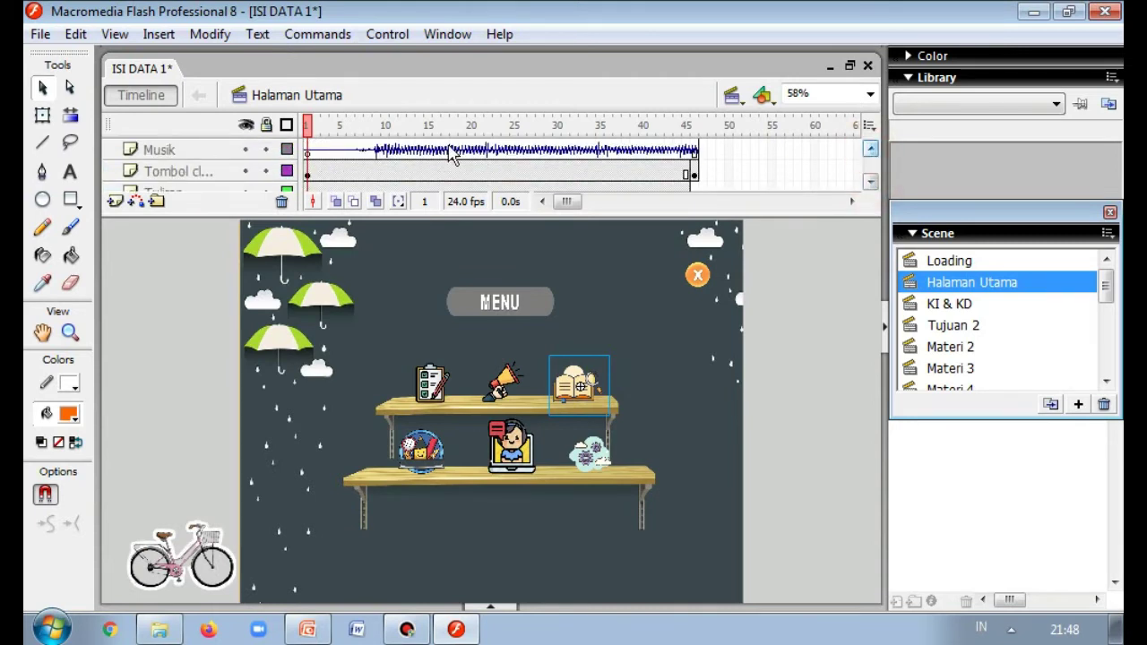
{"action": "left_click", "coordinate": [168, 173]}
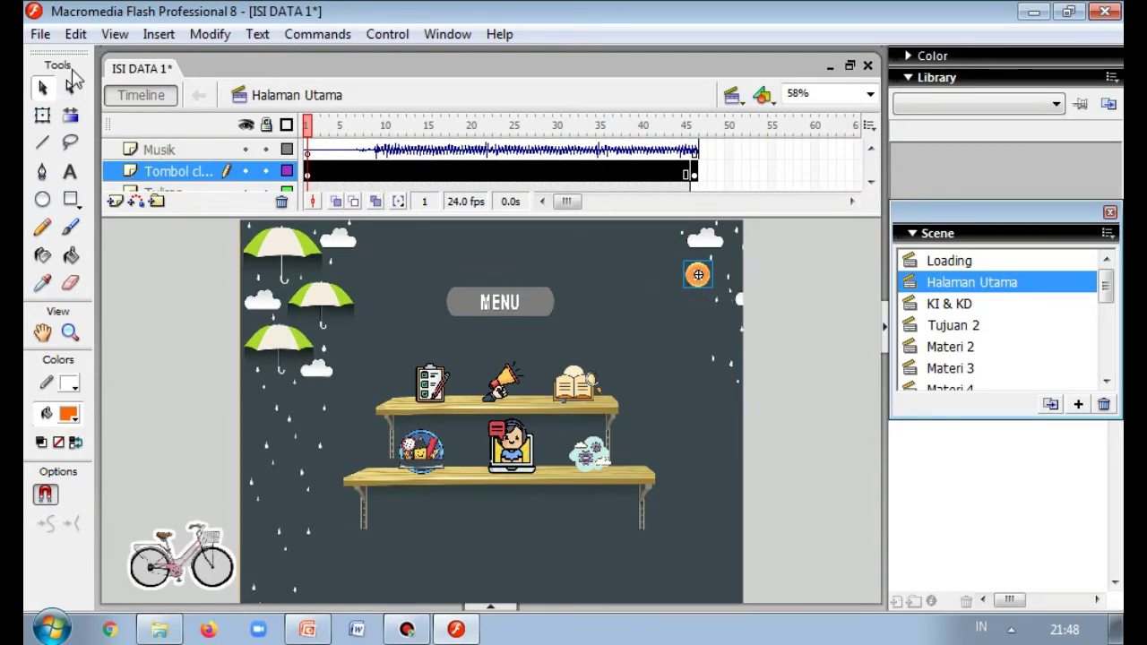
{"action": "left_click", "coordinate": [40, 34]}
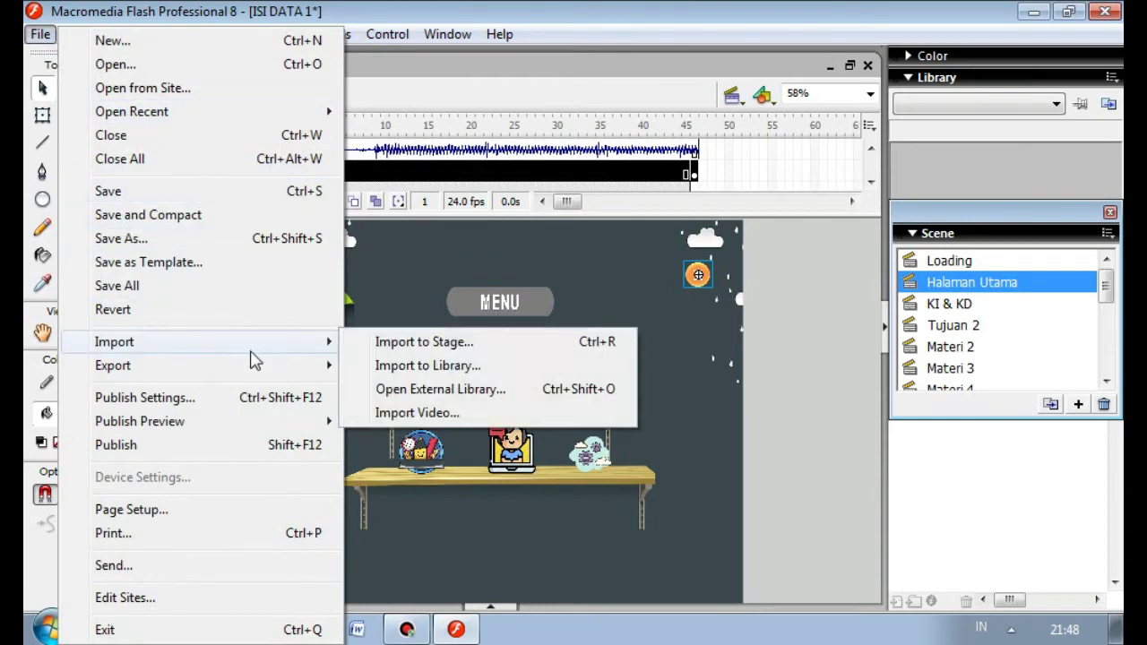
{"action": "mouse_move", "coordinate": [328, 344]}
{"action": "left_click", "coordinate": [377, 340]}
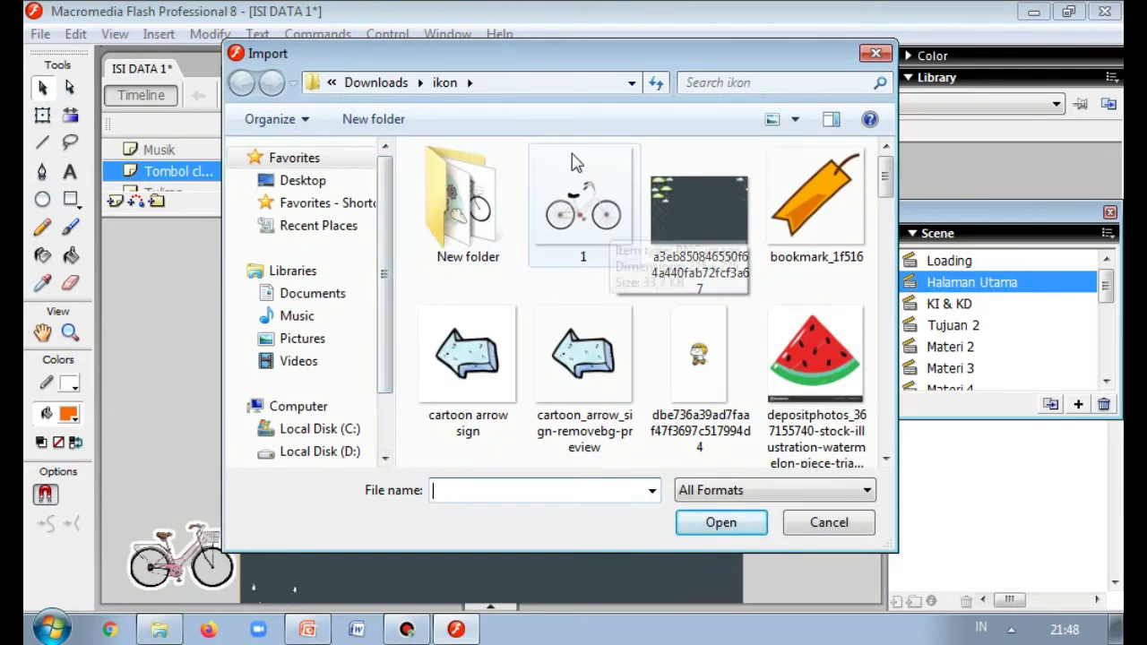
{"action": "double_click", "coordinate": [468, 215]}
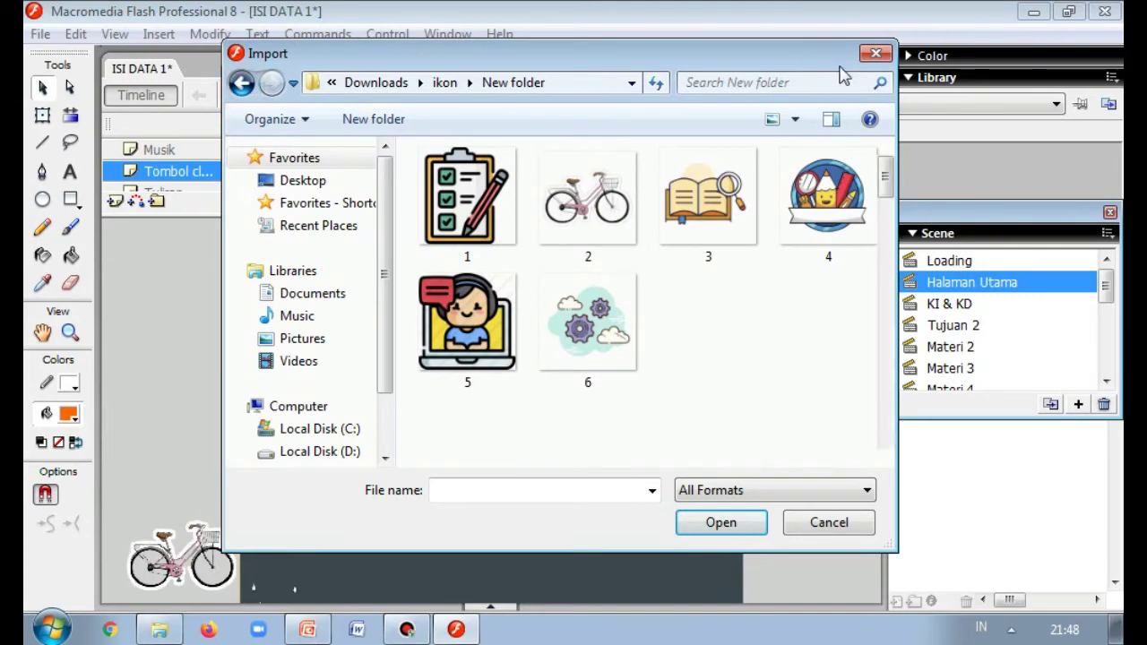
{"action": "left_click", "coordinate": [877, 54]}
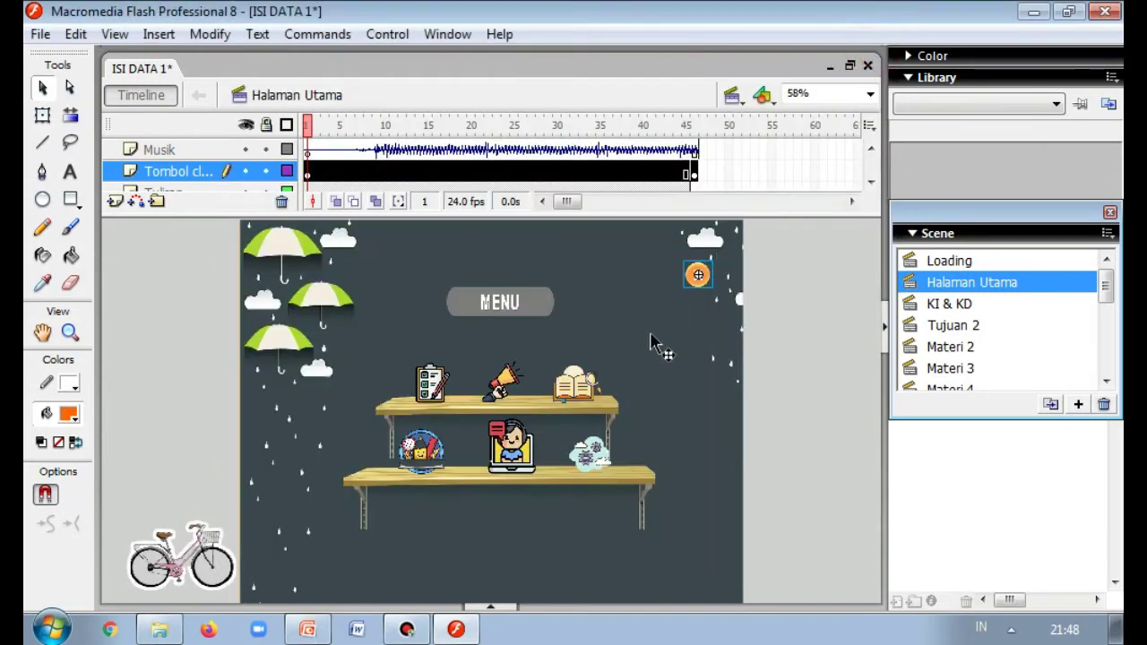
- Switch to PowerPoint, examine the orange X button shape on slide 3, and return to Flash
{"action": "left_click", "coordinate": [308, 629]}
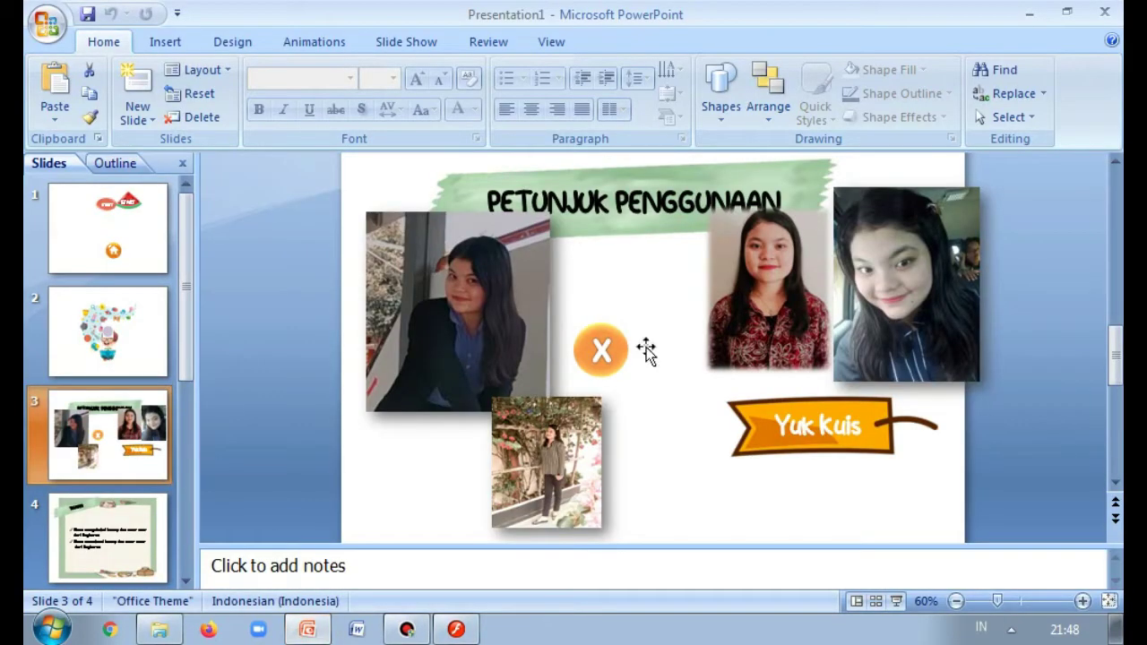
{"action": "left_click", "coordinate": [606, 354]}
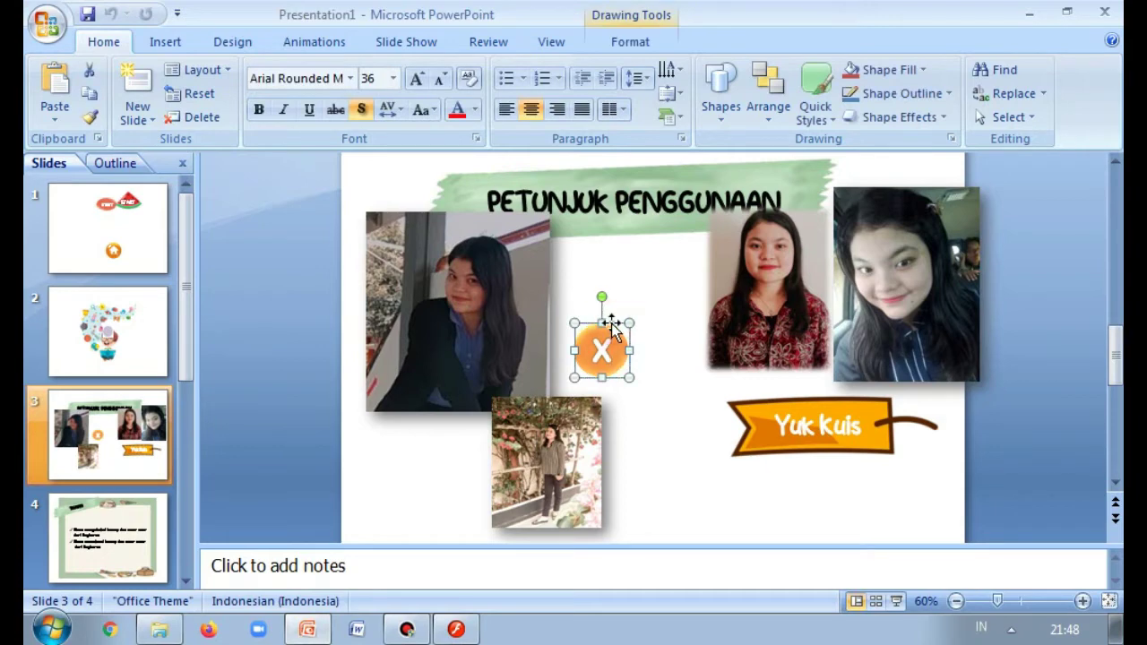
{"action": "left_click", "coordinate": [456, 630]}
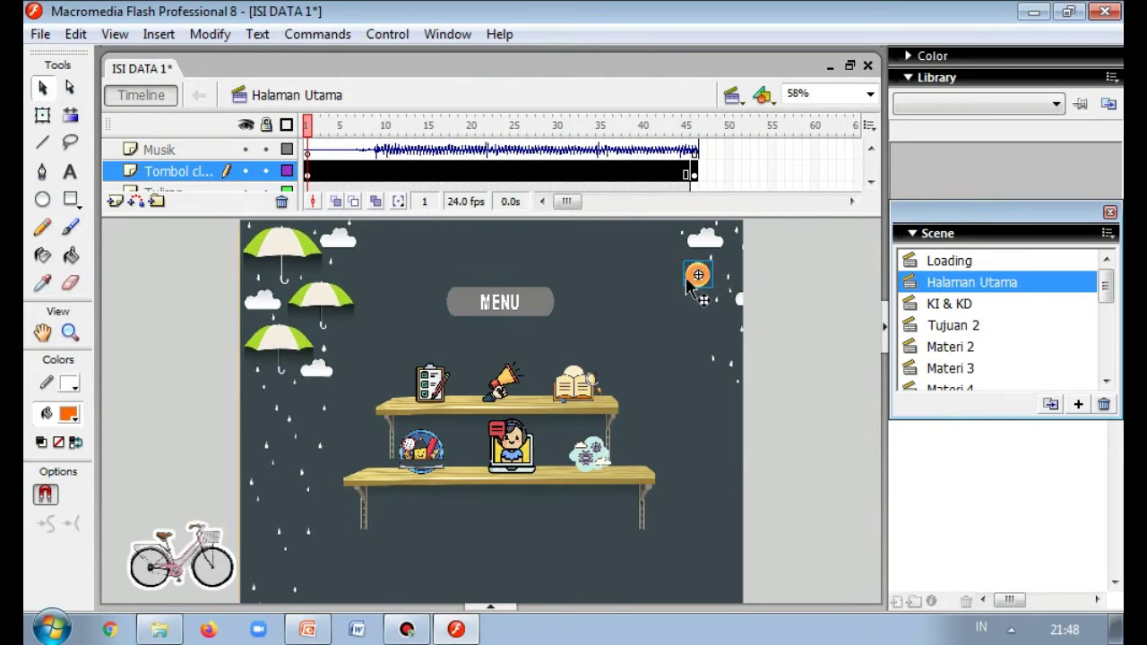
{"action": "left_click", "coordinate": [43, 118]}
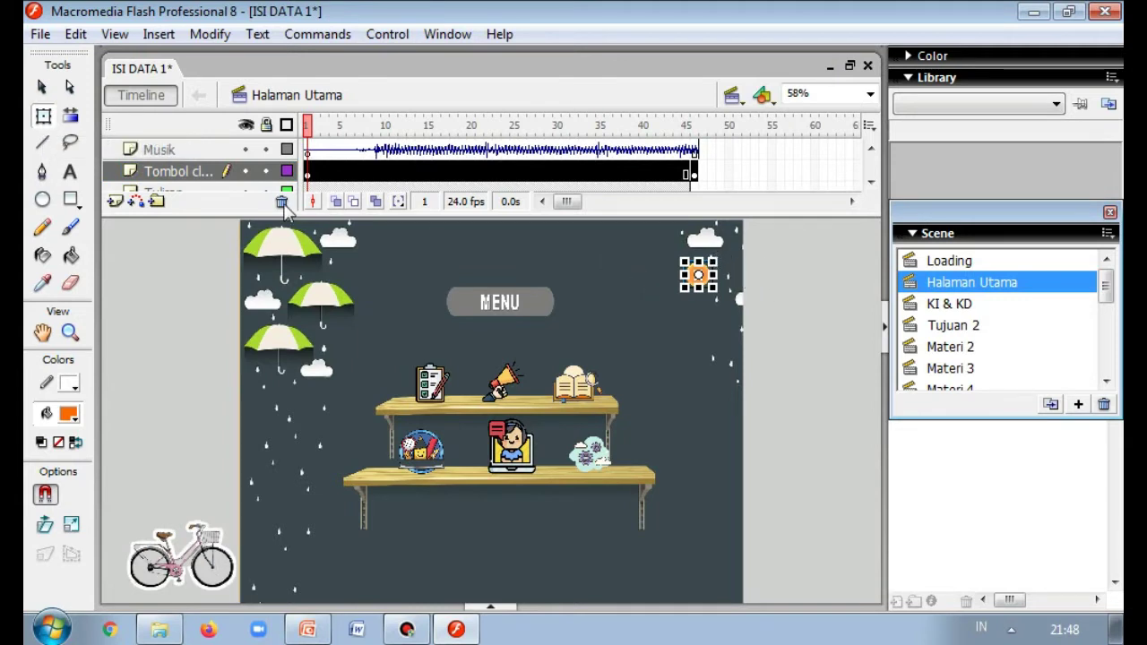
{"action": "left_click", "coordinate": [41, 87]}
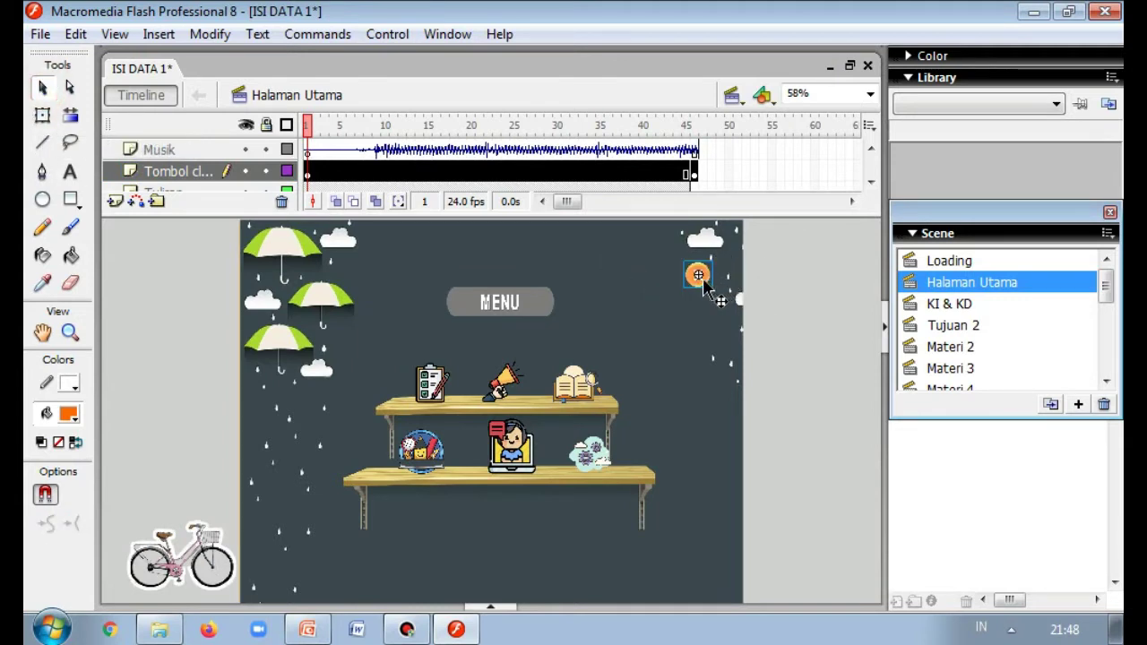
{"action": "left_click", "coordinate": [766, 286]}
{"action": "left_click", "coordinate": [700, 276]}
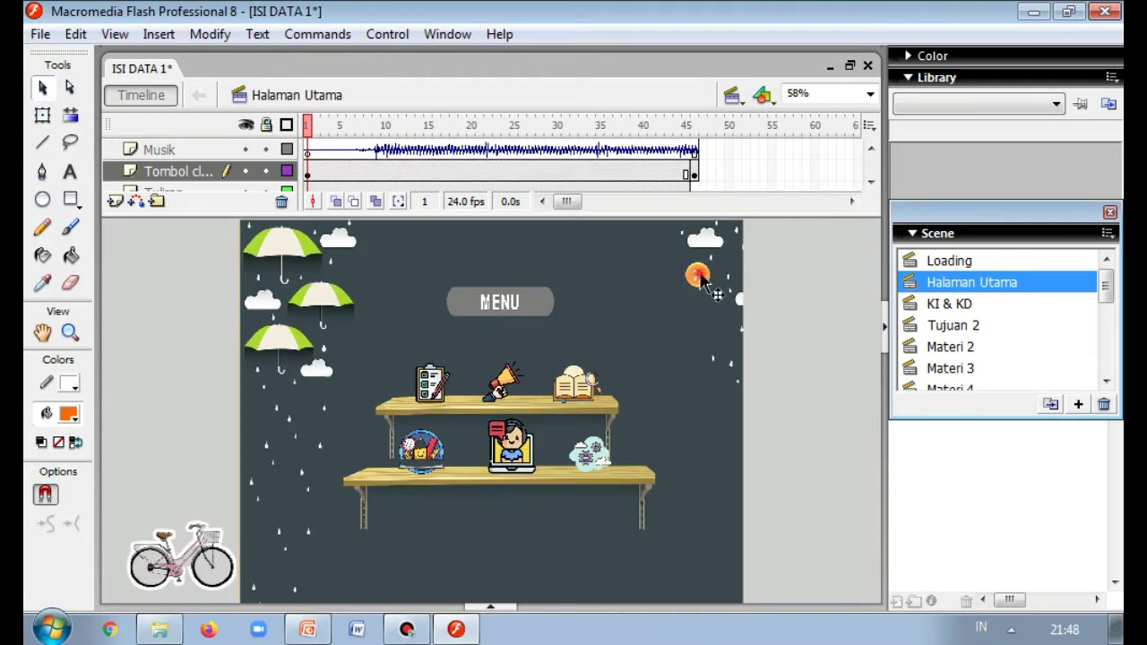
{"action": "right_click", "coordinate": [700, 276]}
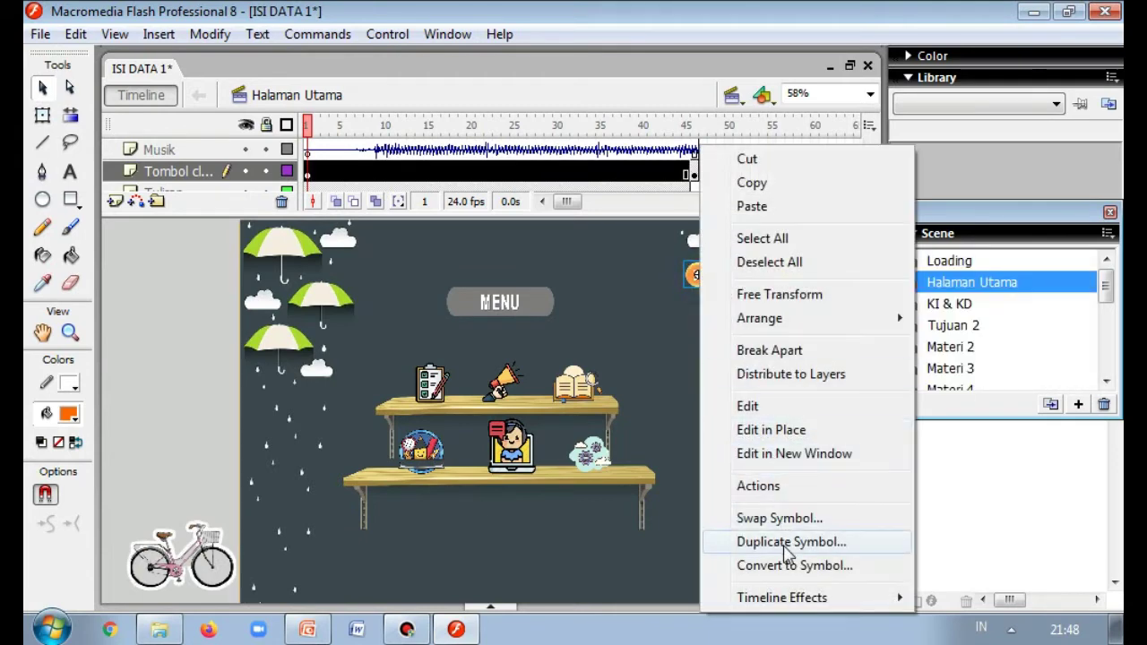
{"action": "left_click", "coordinate": [763, 566]}
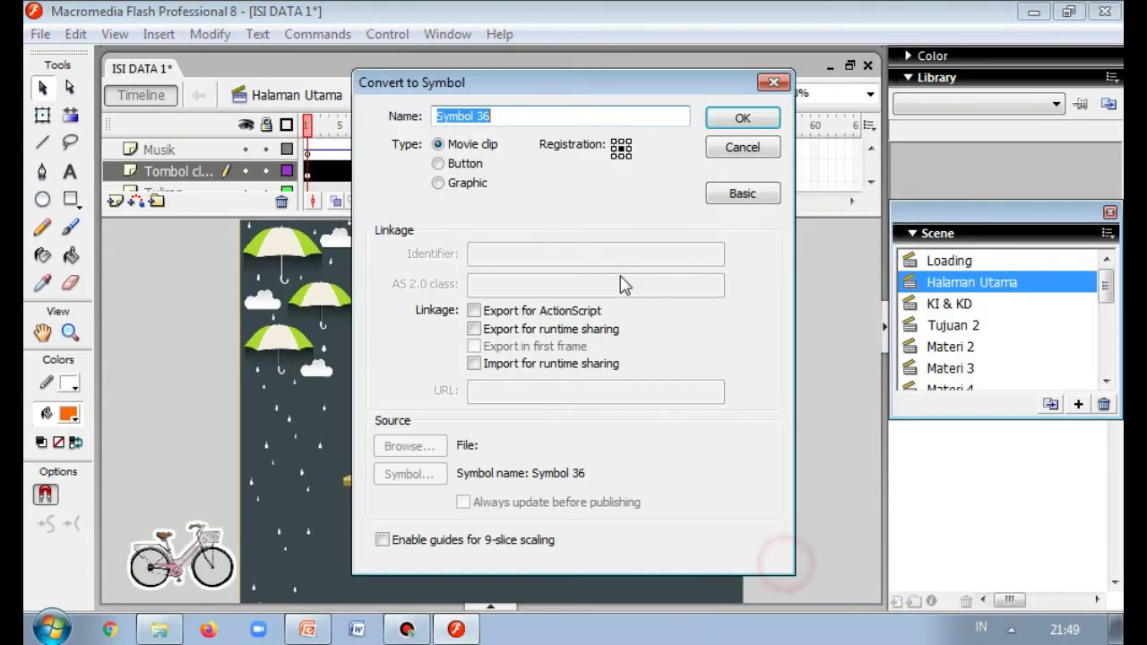
{"action": "left_click", "coordinate": [480, 164]}
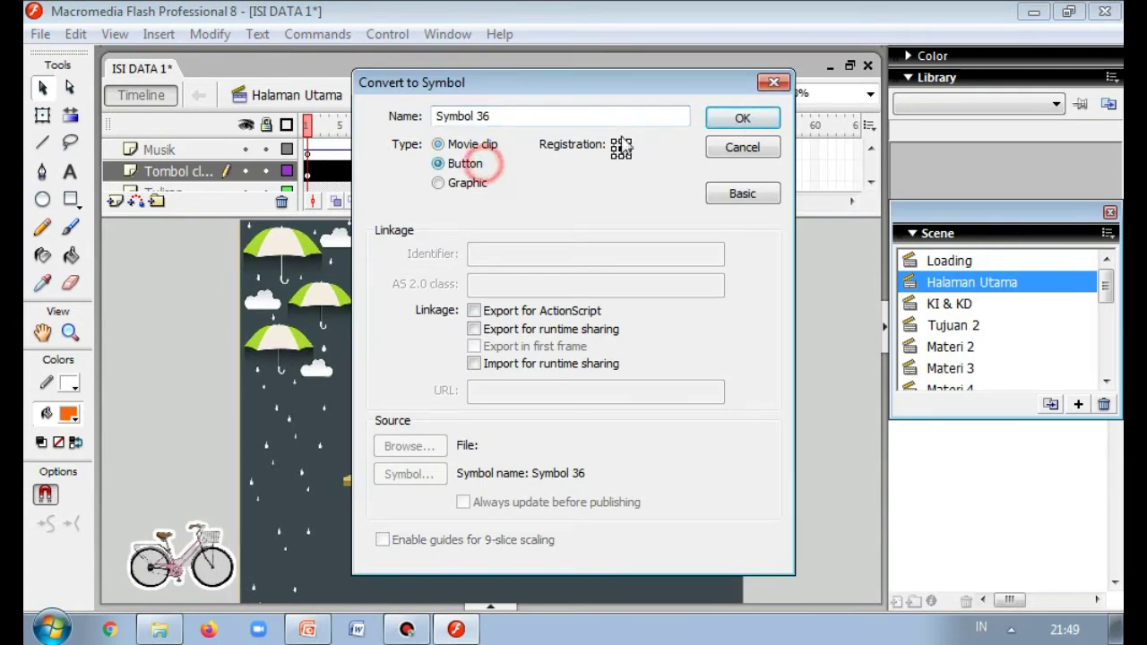
{"action": "left_click", "coordinate": [774, 83]}
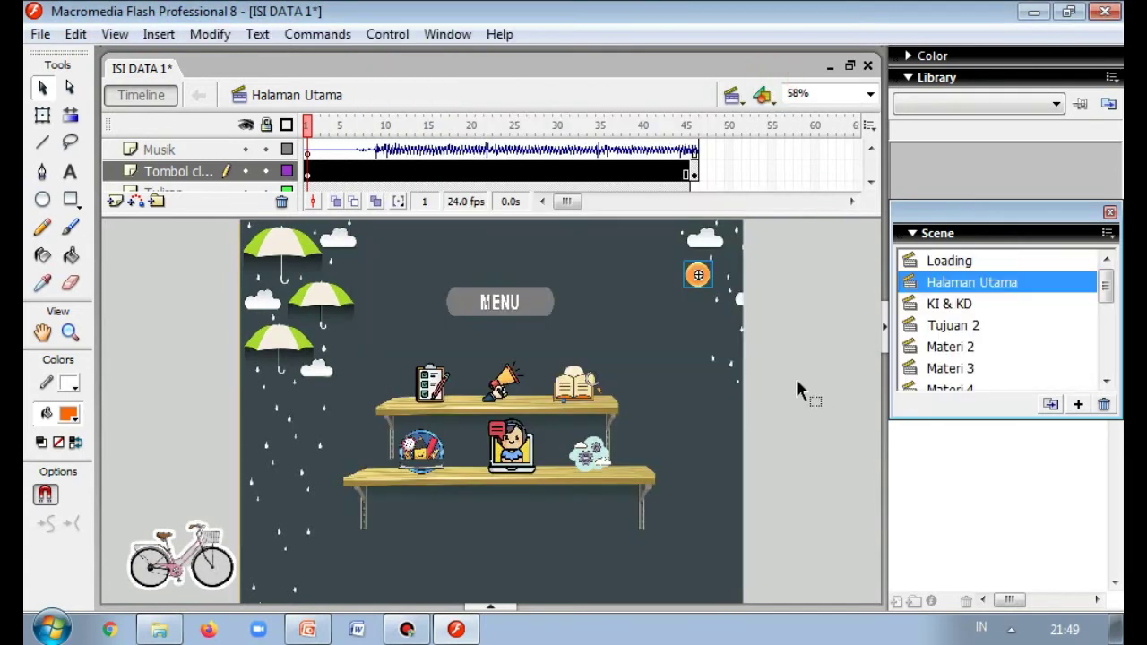
- Open the orange X button symbol, examine its Over and Down keyframes, and return to the Halaman Utama scene
{"action": "double_click", "coordinate": [699, 279]}
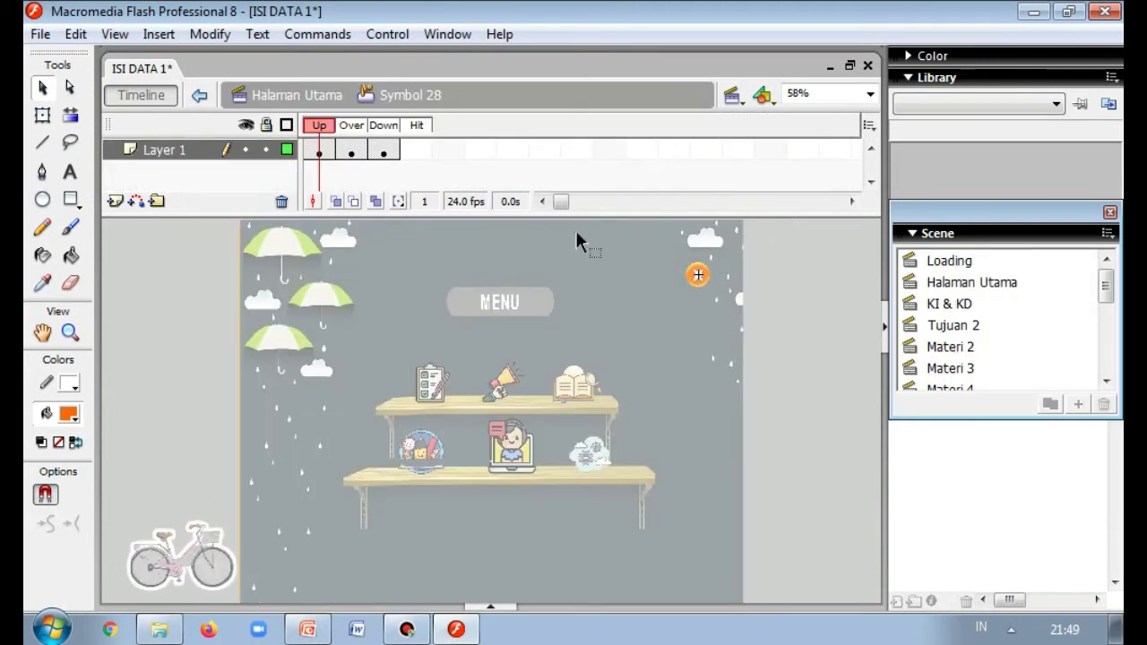
{"action": "left_click", "coordinate": [350, 152]}
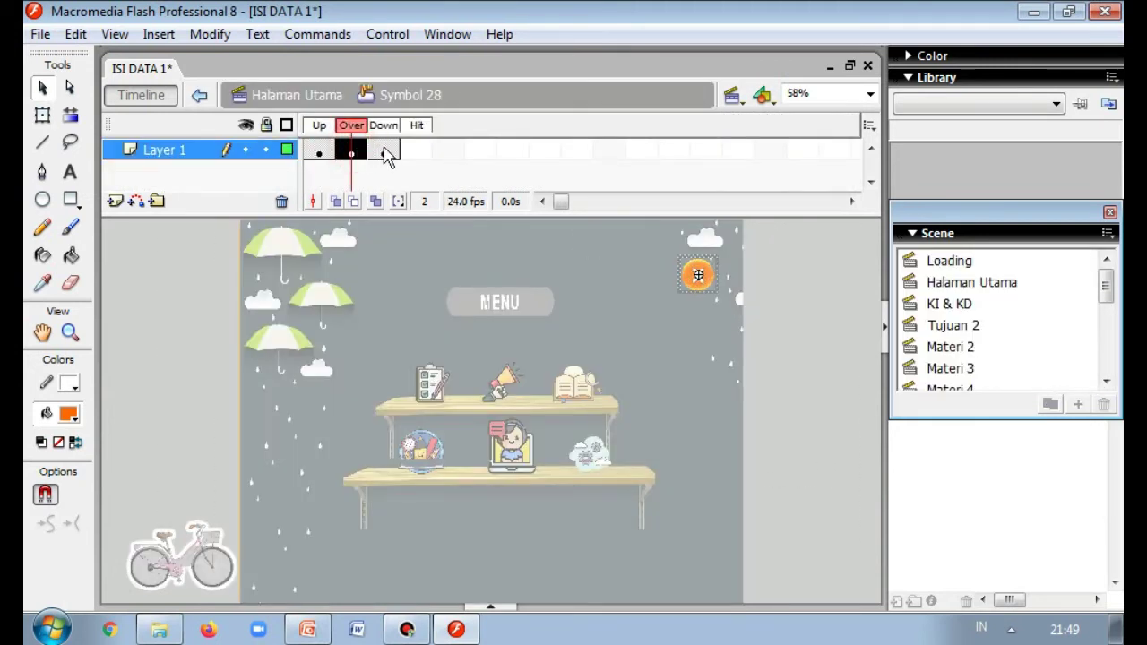
{"action": "left_click", "coordinate": [385, 154]}
{"action": "left_click", "coordinate": [351, 153]}
{"action": "double_click", "coordinate": [778, 313]}
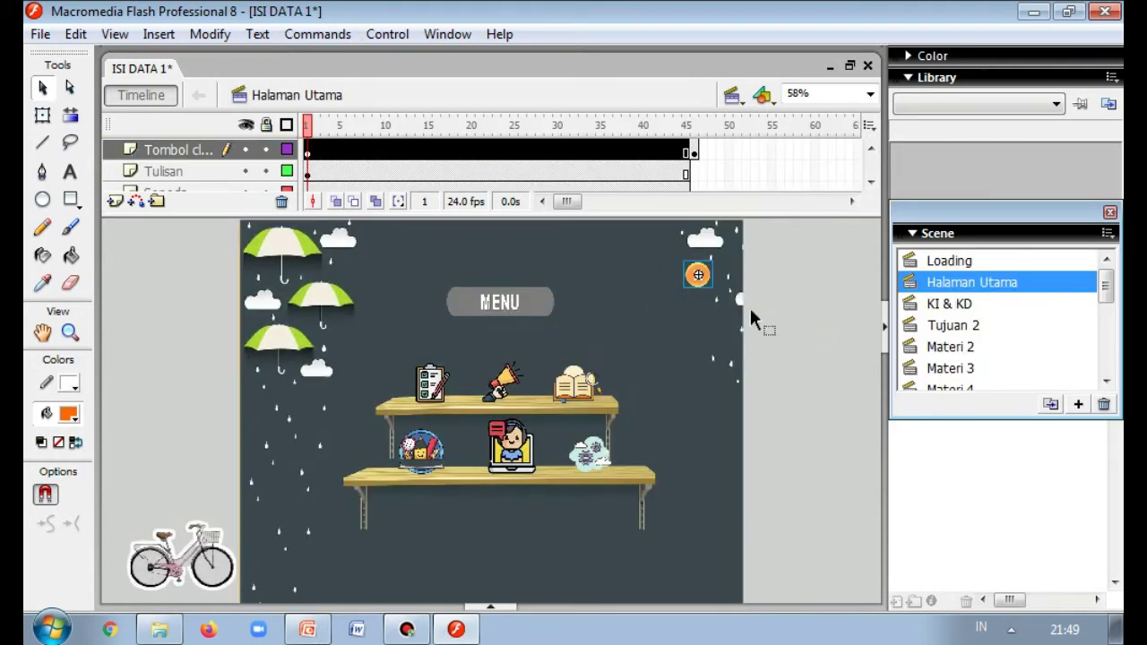
- Review the ActionScript attached to the orange X button and return to the stage
{"action": "right_click", "coordinate": [706, 276]}
{"action": "left_click", "coordinate": [780, 491]}
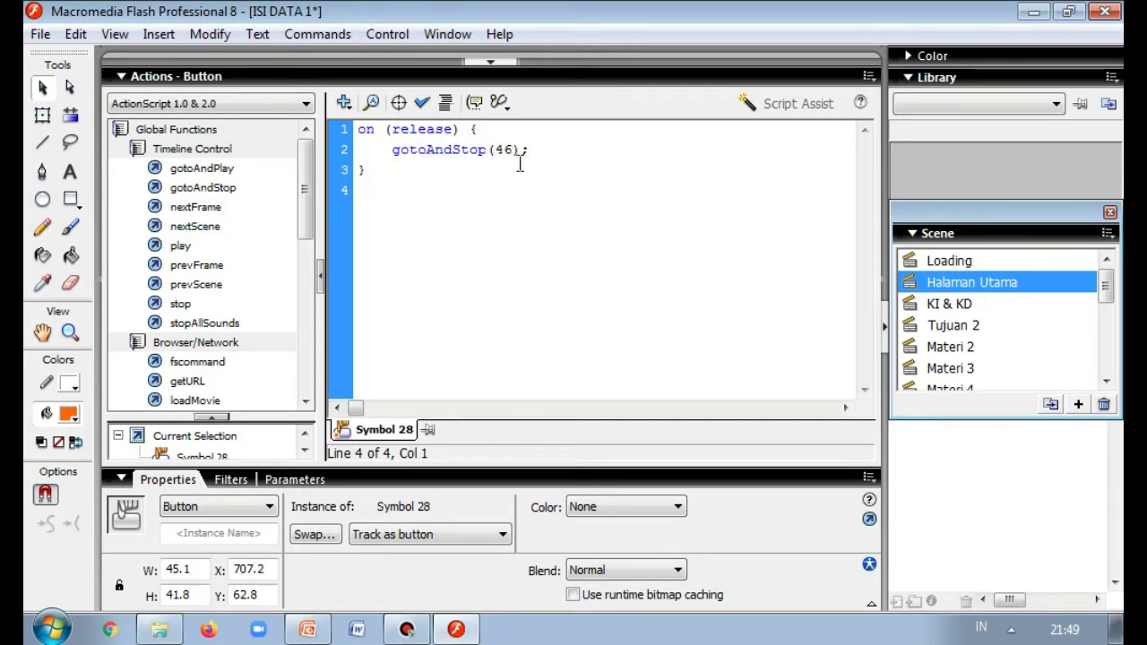
{"action": "left_click", "coordinate": [490, 61]}
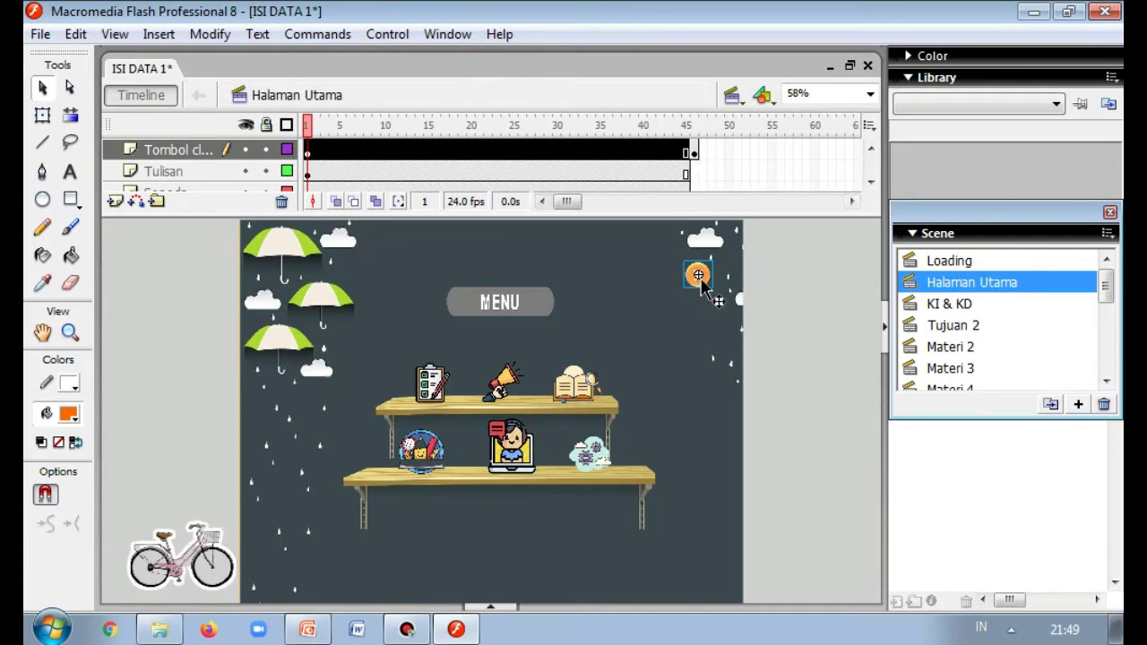
- Go to frame 46 of the close-button layer and look through which layers of the Halaman Utama scene extend to it
{"action": "left_click", "coordinate": [696, 152]}
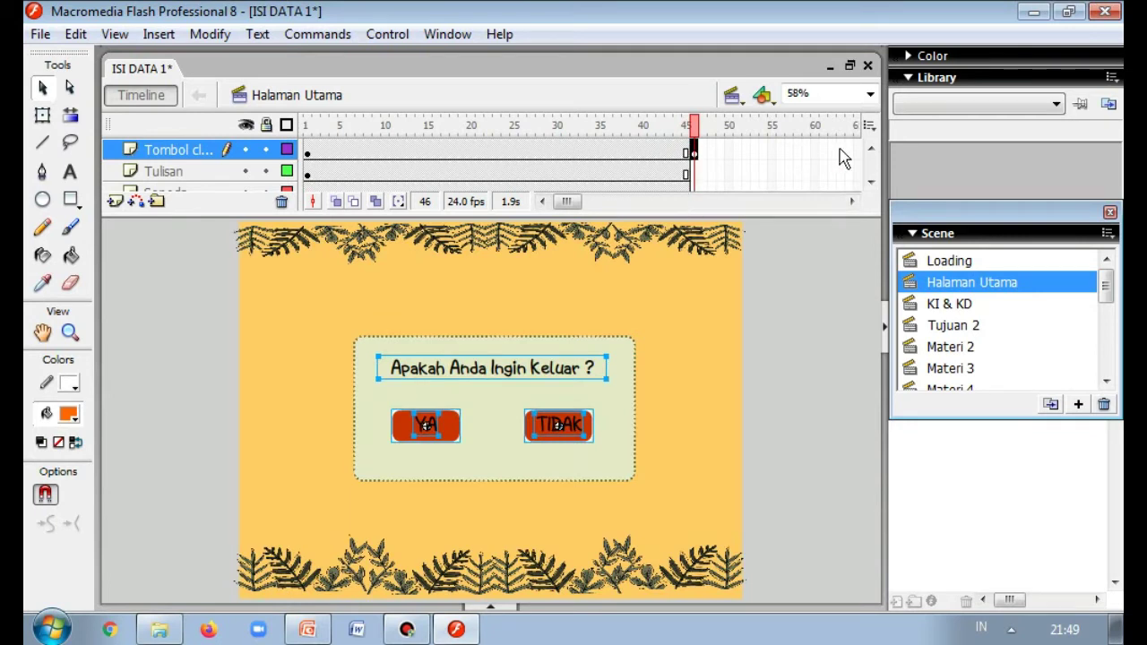
{"action": "left_click", "coordinate": [870, 150]}
{"action": "left_click", "coordinate": [870, 150]}
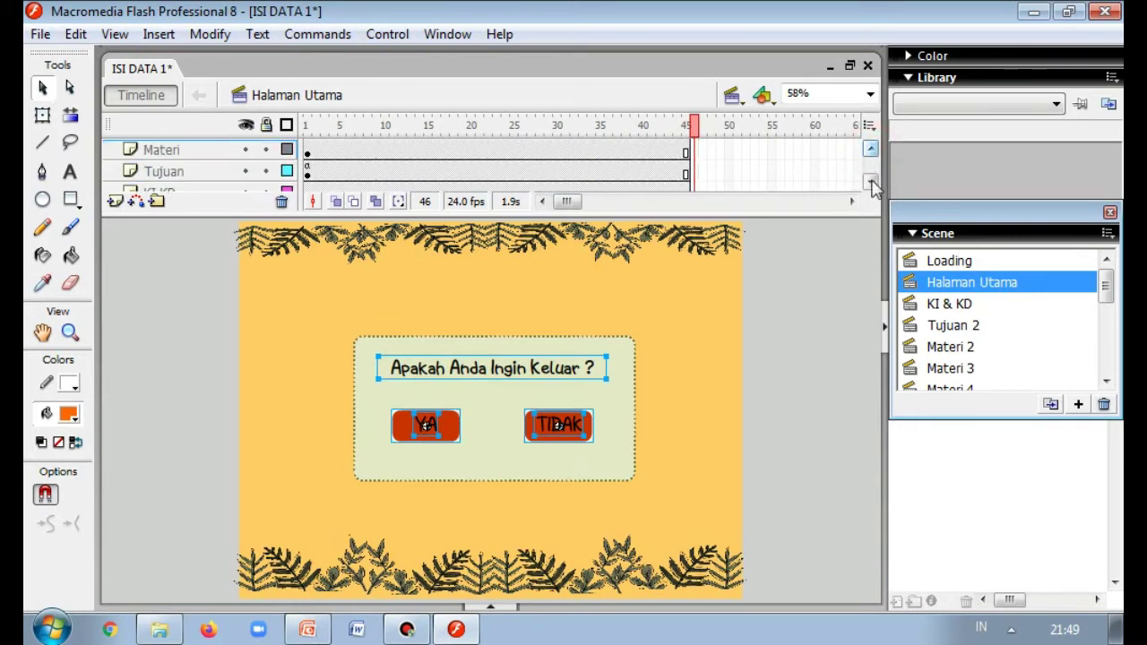
{"action": "left_click", "coordinate": [871, 183]}
{"action": "left_click", "coordinate": [872, 183]}
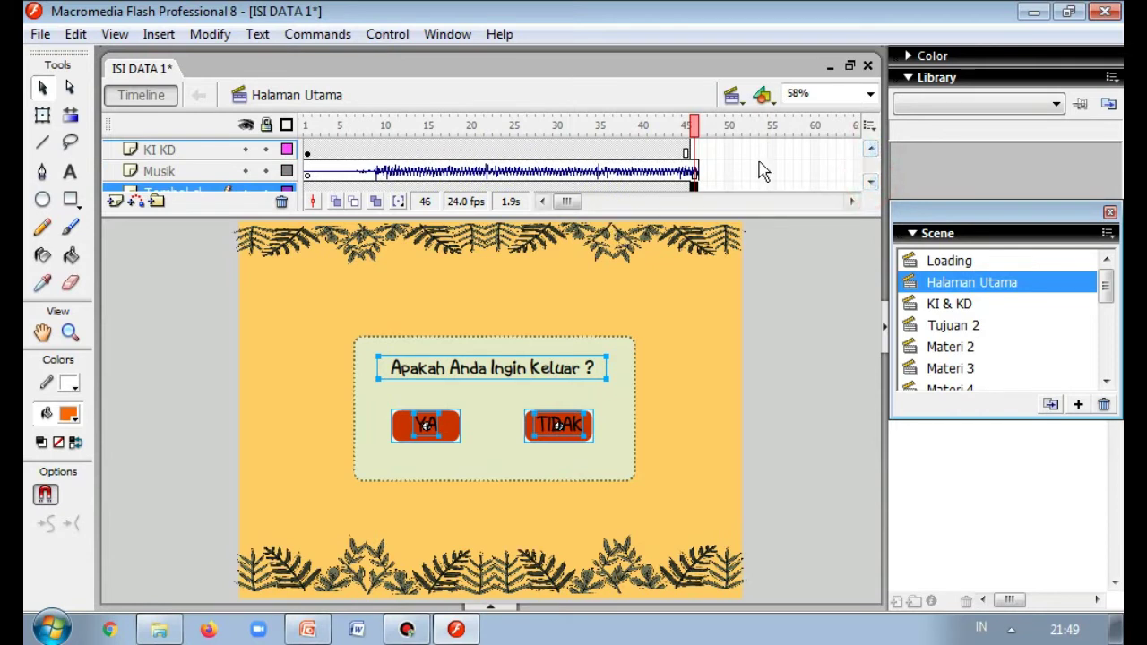
{"action": "left_click", "coordinate": [871, 183]}
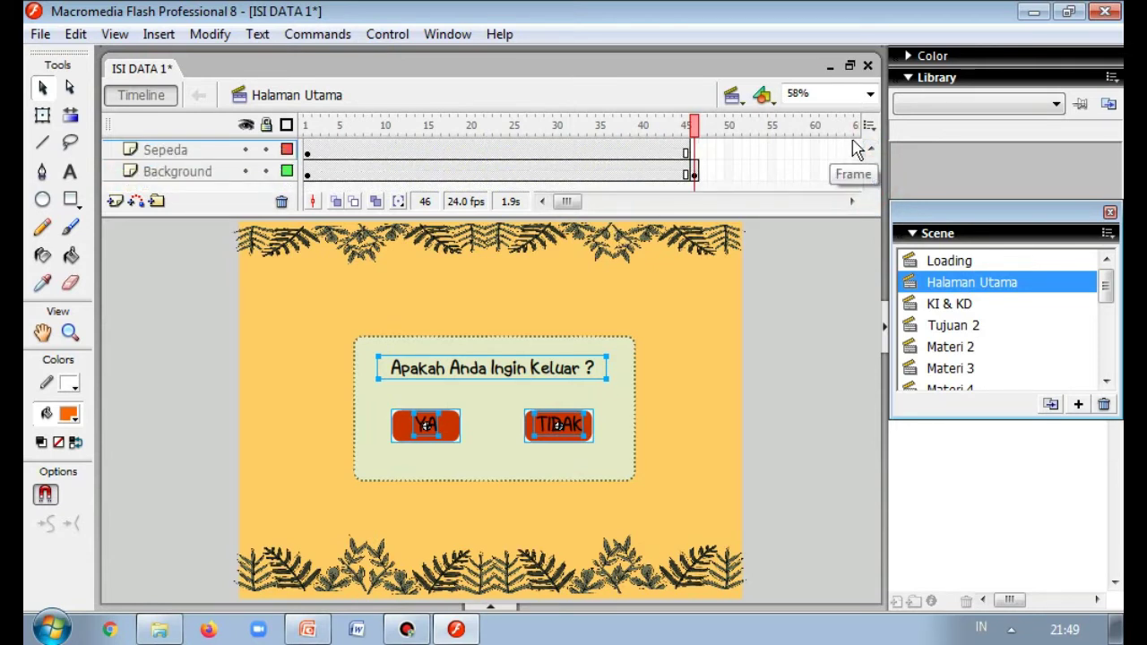
{"action": "scroll", "coordinate": [865, 143], "scroll_direction": "up", "scroll_amount": 3}
- Try to convert frame 46 of the close-button layer to a blank keyframe
{"action": "left_click", "coordinate": [695, 175]}
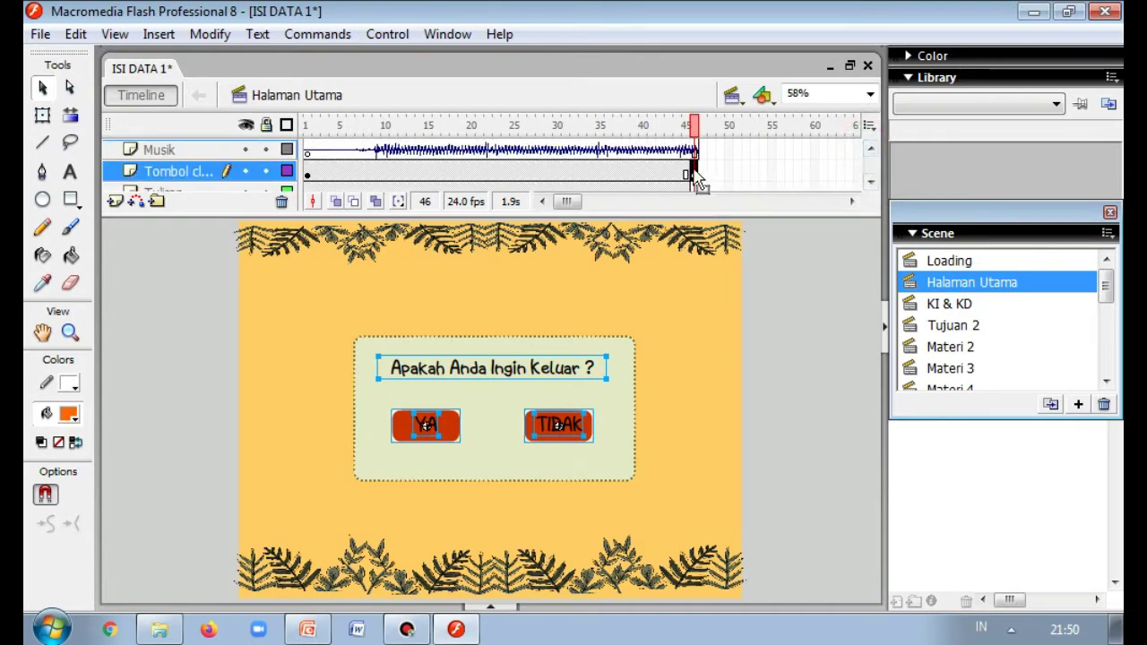
{"action": "right_click", "coordinate": [702, 178]}
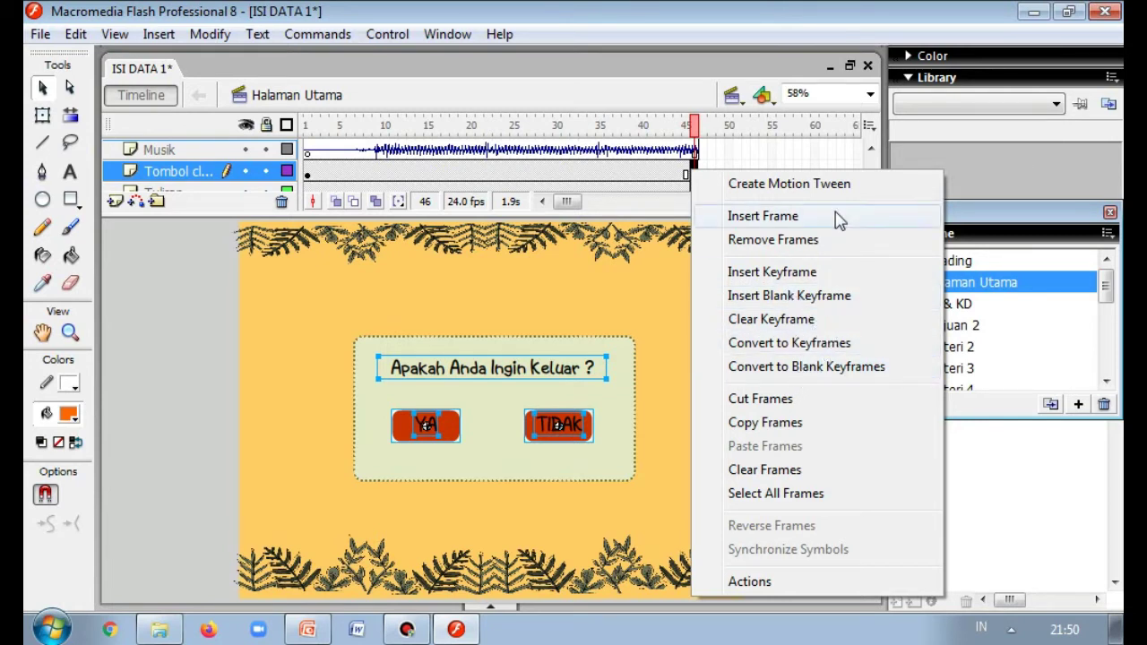
{"action": "left_click", "coordinate": [759, 368]}
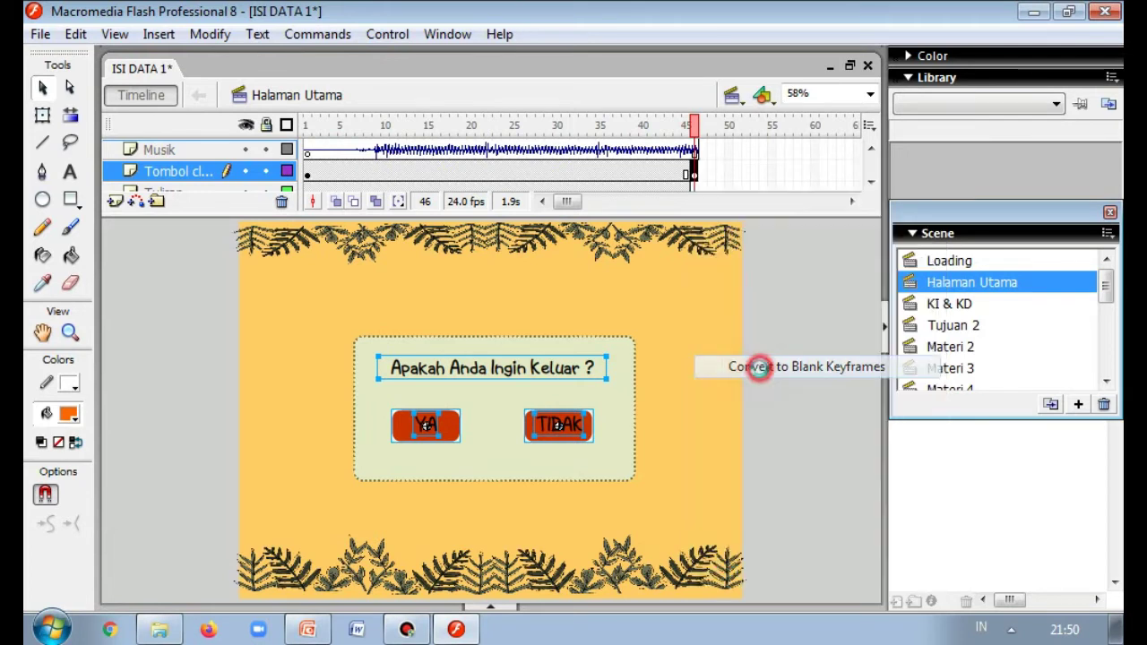
{"action": "left_click", "coordinate": [696, 175]}
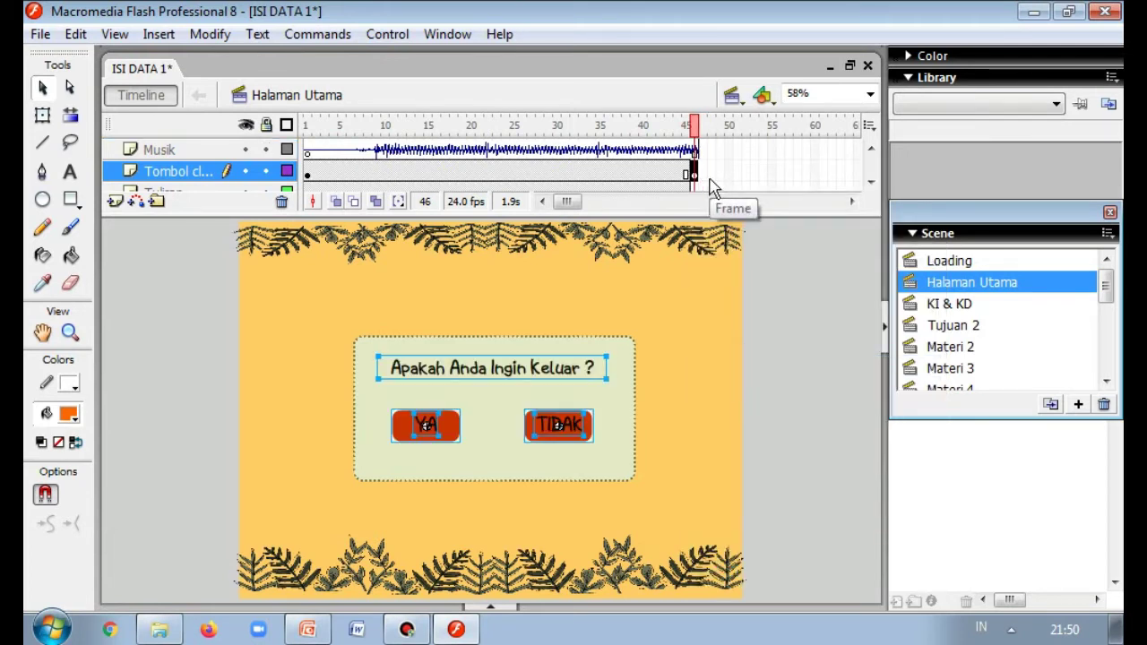
- Select frame 46 of the Background layer, examine its exit-screen artwork and available frame commands, and leave the keyframe as is
{"action": "left_click", "coordinate": [870, 183]}
{"action": "left_click", "coordinate": [870, 183]}
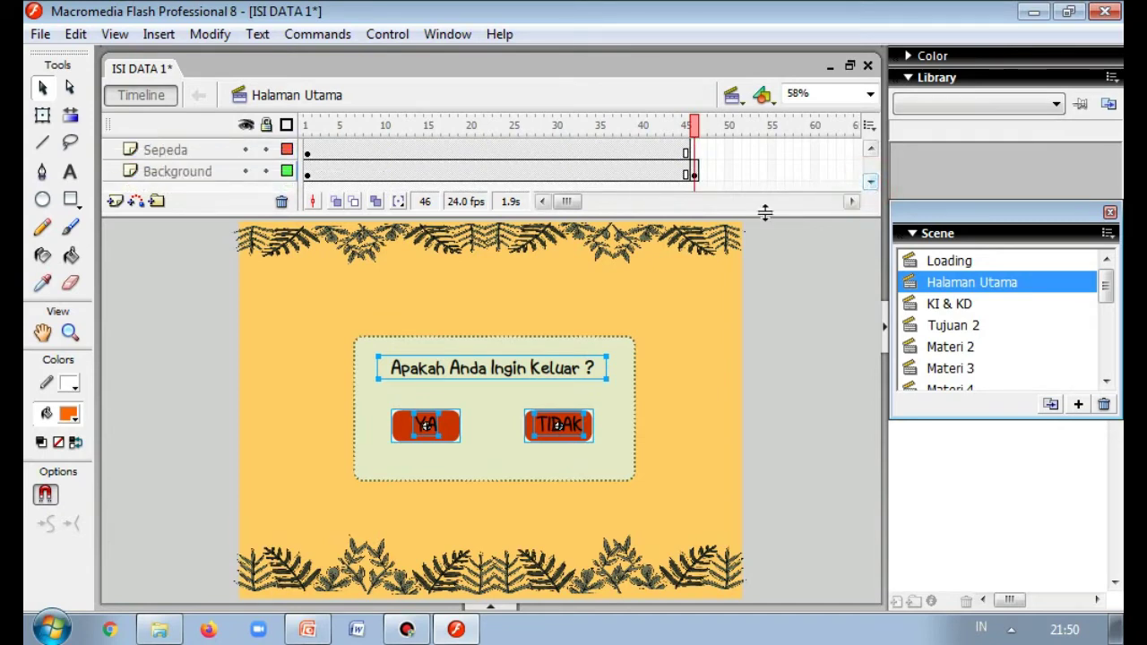
{"action": "left_click", "coordinate": [695, 174]}
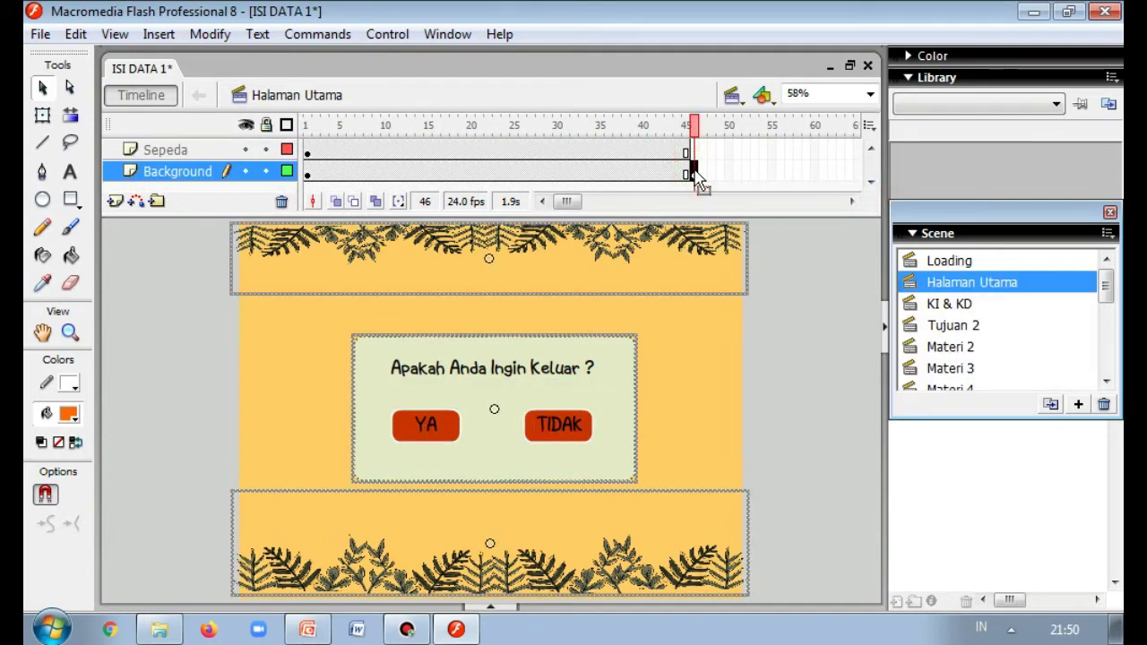
{"action": "right_click", "coordinate": [693, 176]}
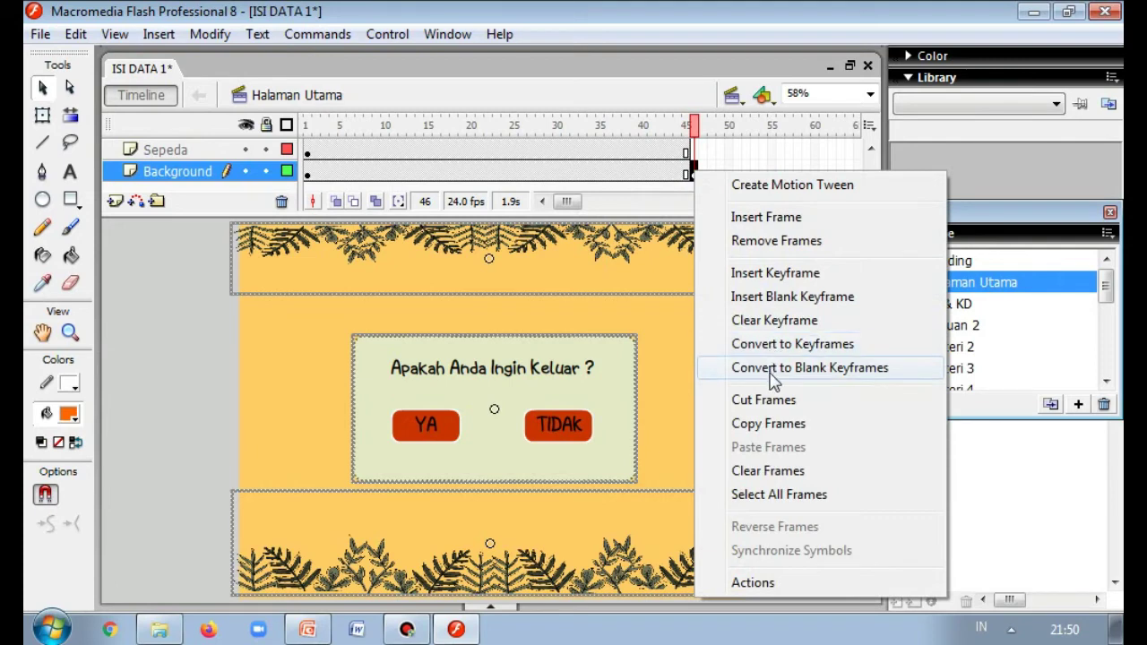
{"action": "left_click", "coordinate": [183, 309]}
{"action": "scroll", "coordinate": [867, 156], "scroll_direction": "up", "scroll_amount": 5}
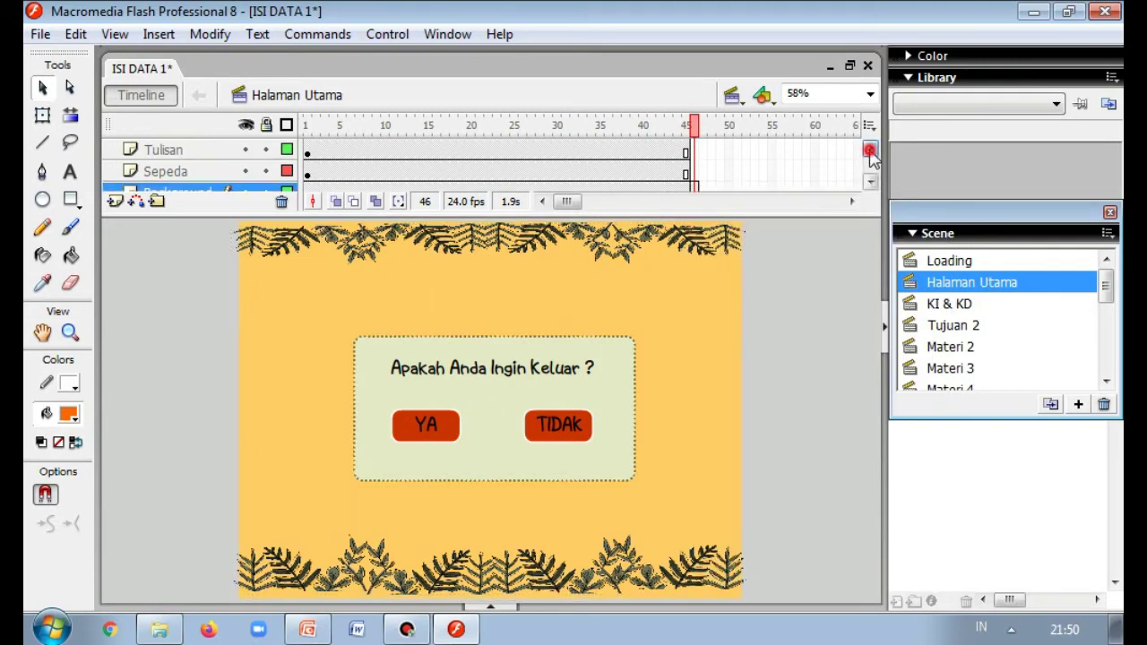
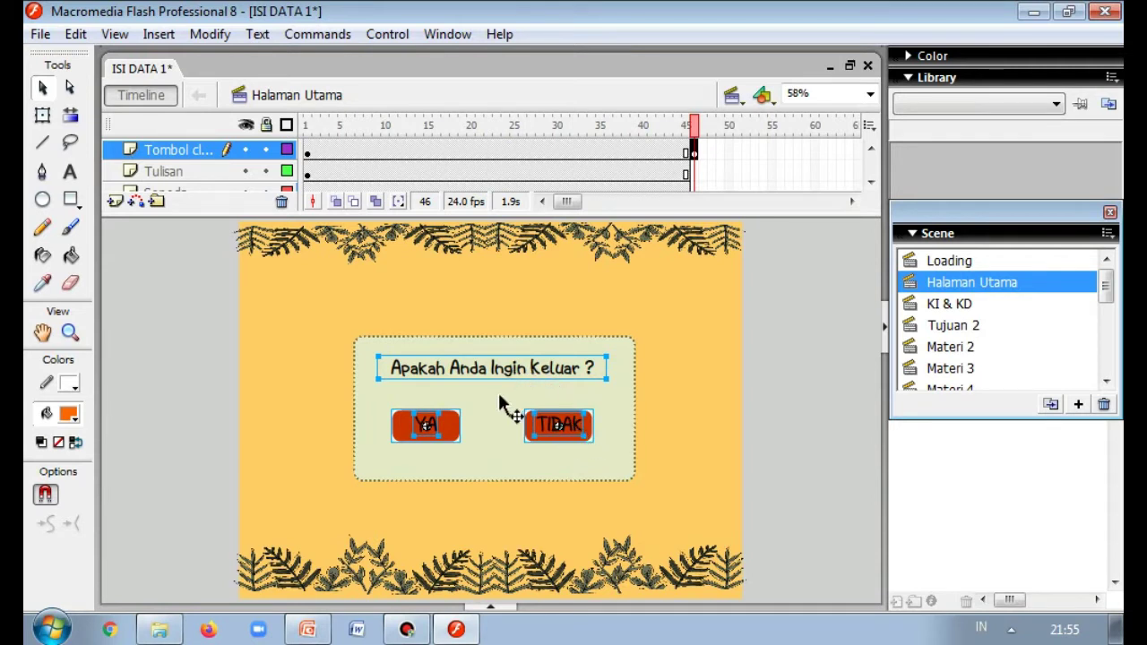
- Clear the selection on the exit-confirmation screen and inspect the TIDAK and YA buttons, ending with the YA button's red shape selected
{"action": "left_click", "coordinate": [757, 398]}
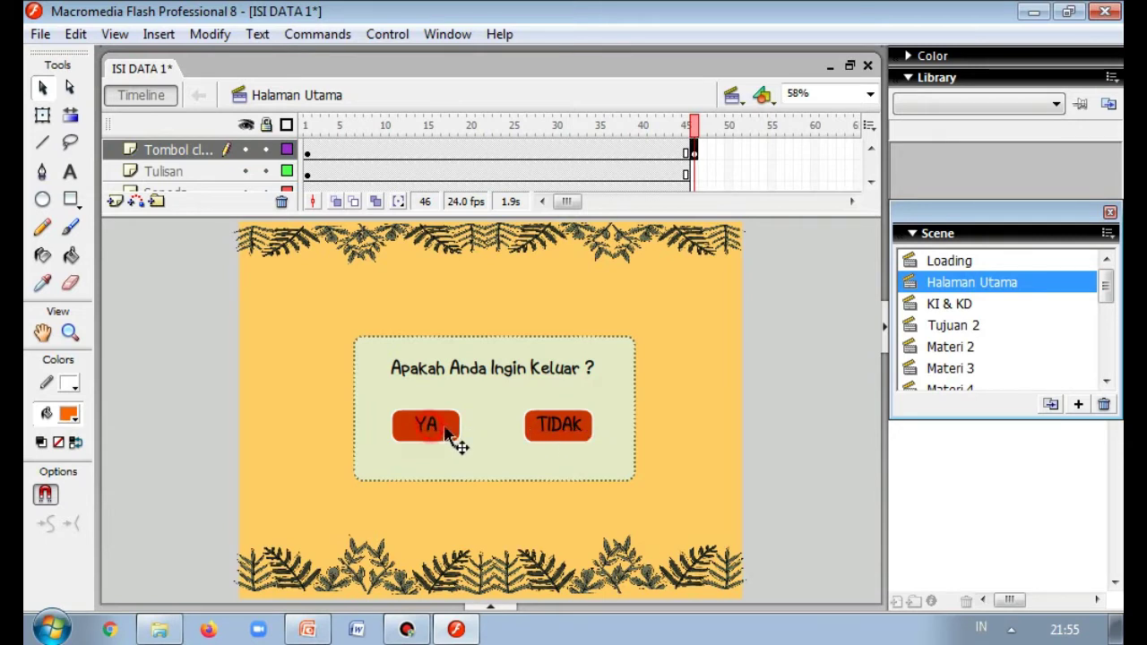
{"action": "left_click", "coordinate": [561, 428]}
{"action": "left_click", "coordinate": [779, 415]}
{"action": "left_click", "coordinate": [455, 419]}
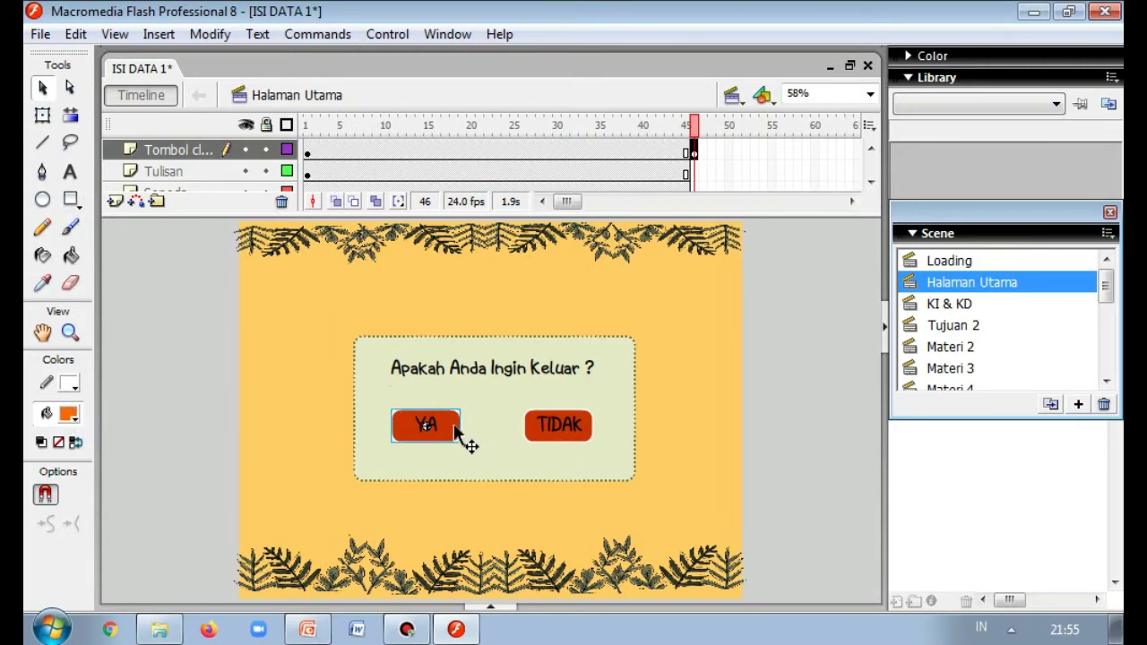
{"action": "left_click", "coordinate": [453, 425]}
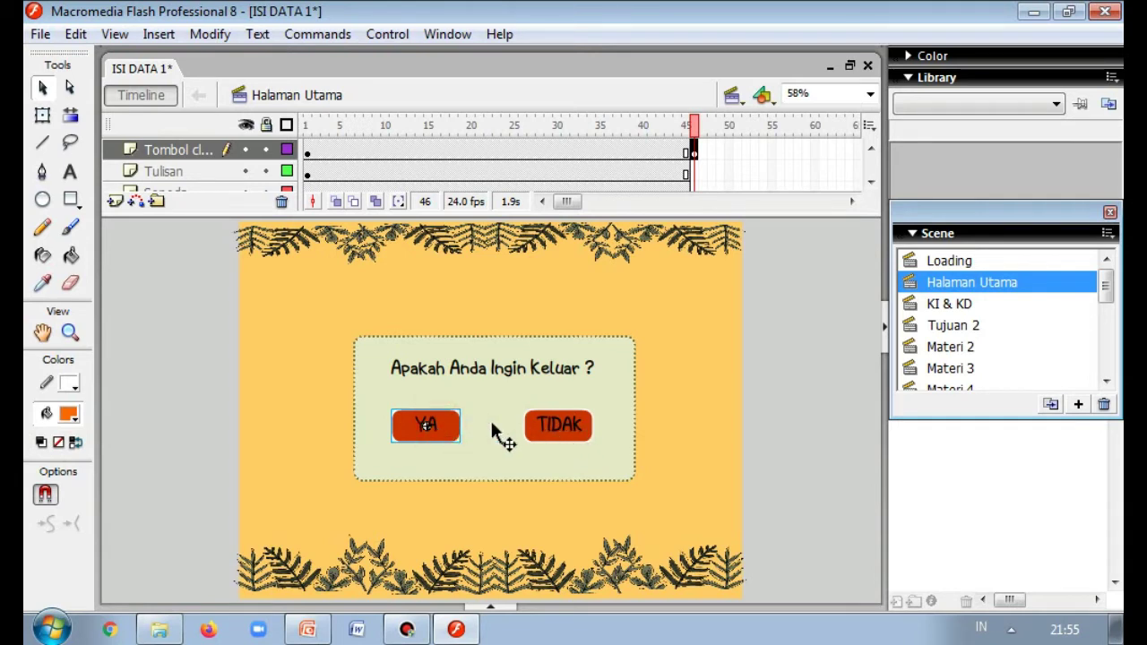
- Inspect the TIDAK label, open the red button symbol beneath it, return to the scene, and bring up the button's available commands
{"action": "left_click", "coordinate": [570, 429]}
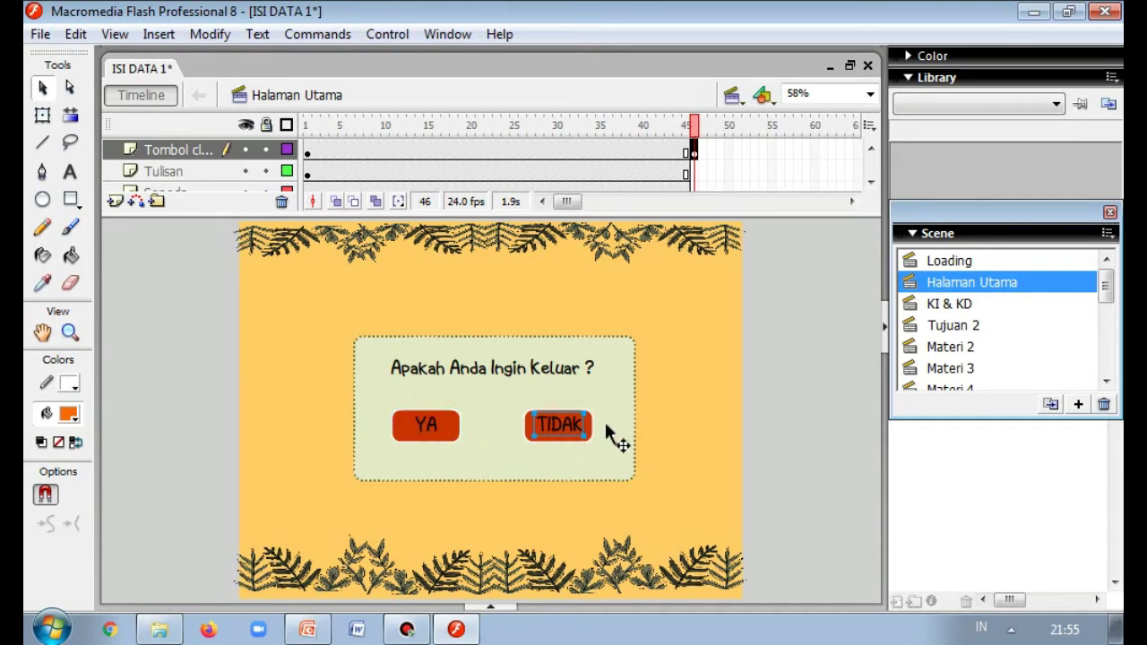
{"action": "left_click", "coordinate": [781, 414]}
{"action": "left_click", "coordinate": [581, 428]}
{"action": "double_click", "coordinate": [584, 426]}
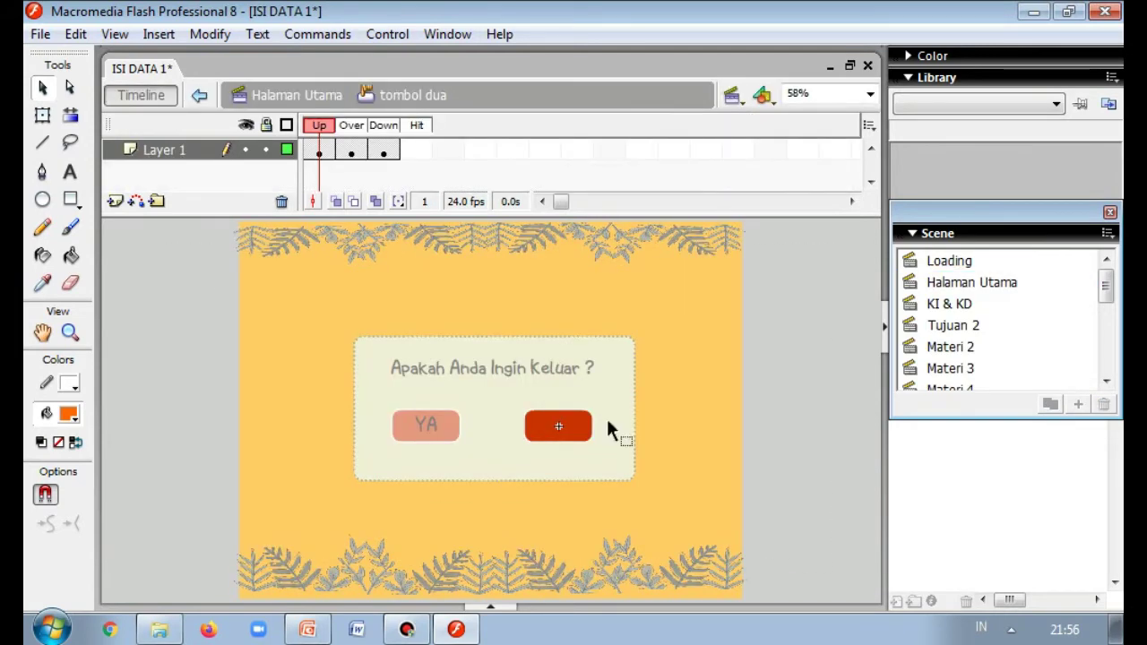
{"action": "double_click", "coordinate": [696, 418]}
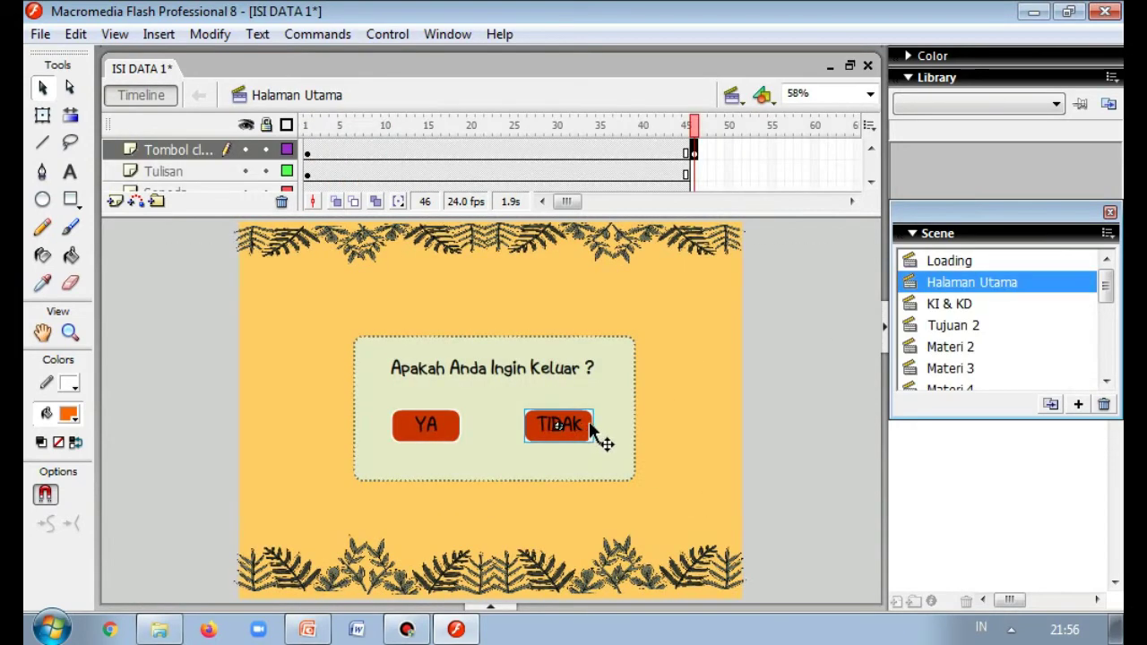
{"action": "right_click", "coordinate": [592, 428]}
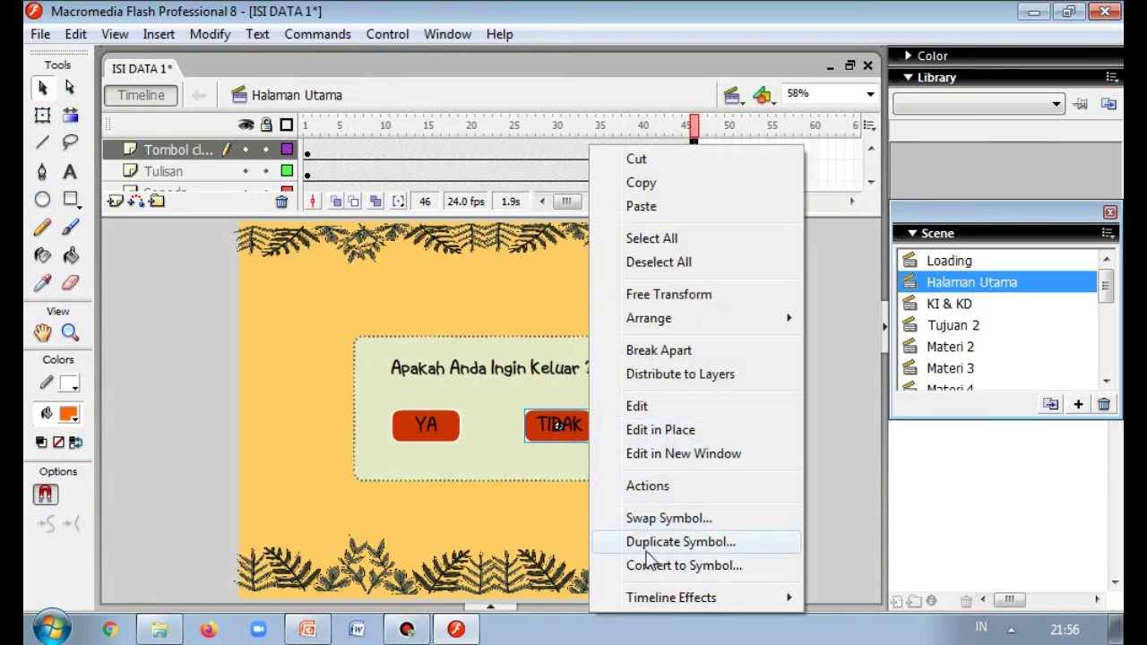
{"action": "left_click", "coordinate": [663, 565]}
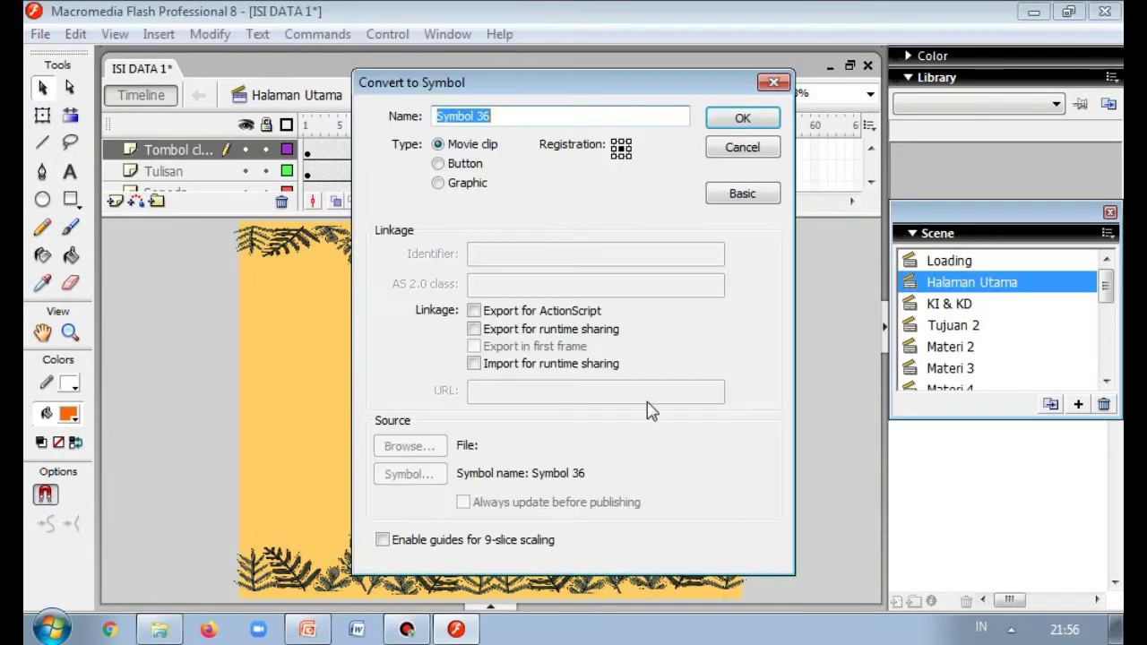
{"action": "left_click", "coordinate": [463, 164]}
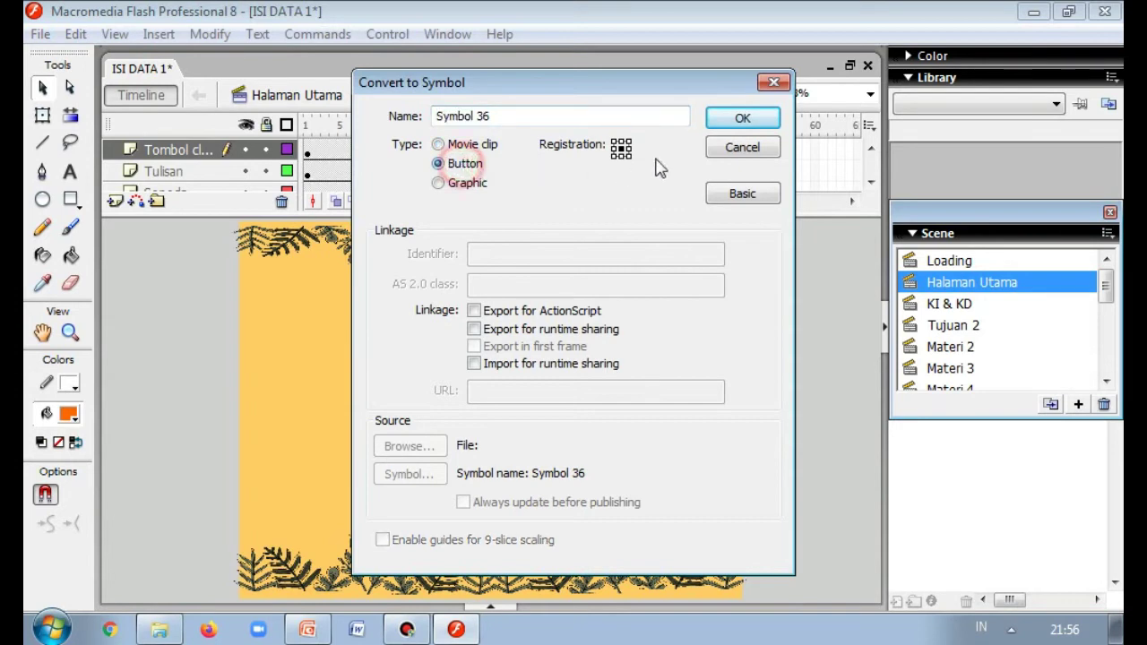
{"action": "left_click", "coordinate": [776, 83]}
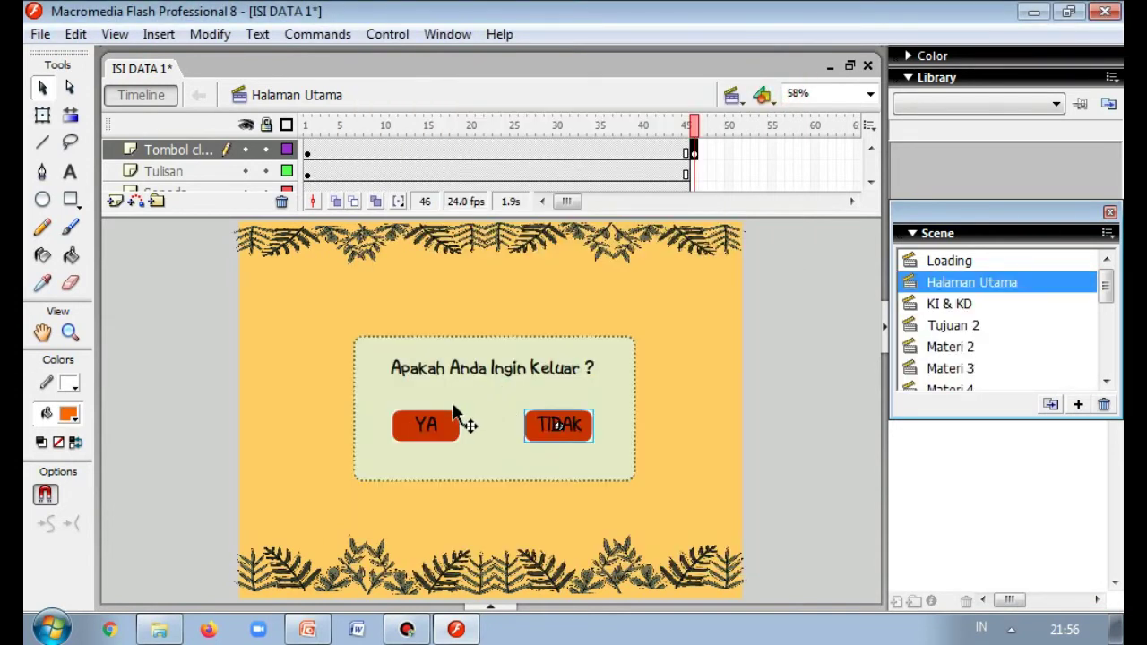
{"action": "left_click", "coordinate": [454, 428]}
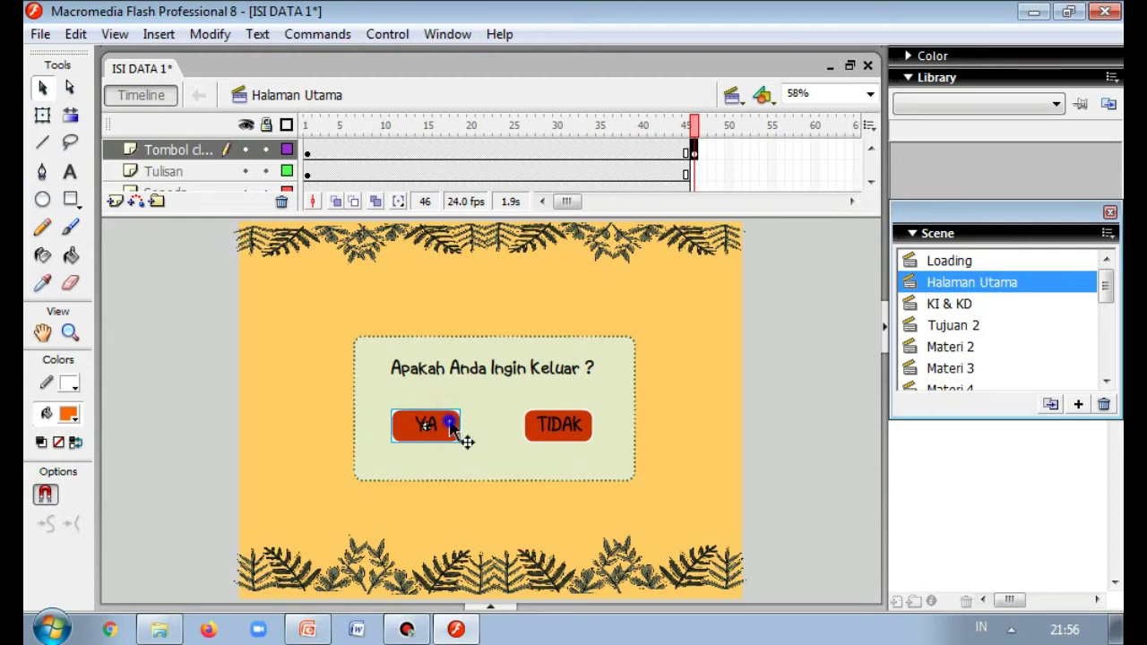
{"action": "right_click", "coordinate": [457, 434]}
{"action": "left_click", "coordinate": [540, 563]}
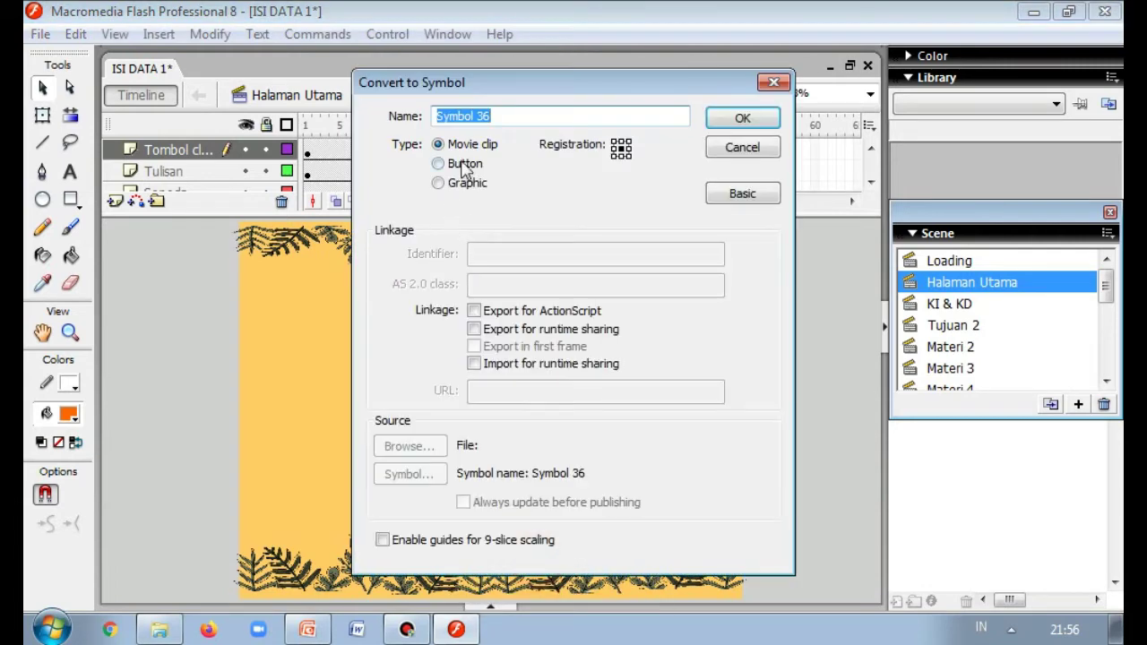
{"action": "left_click", "coordinate": [438, 163]}
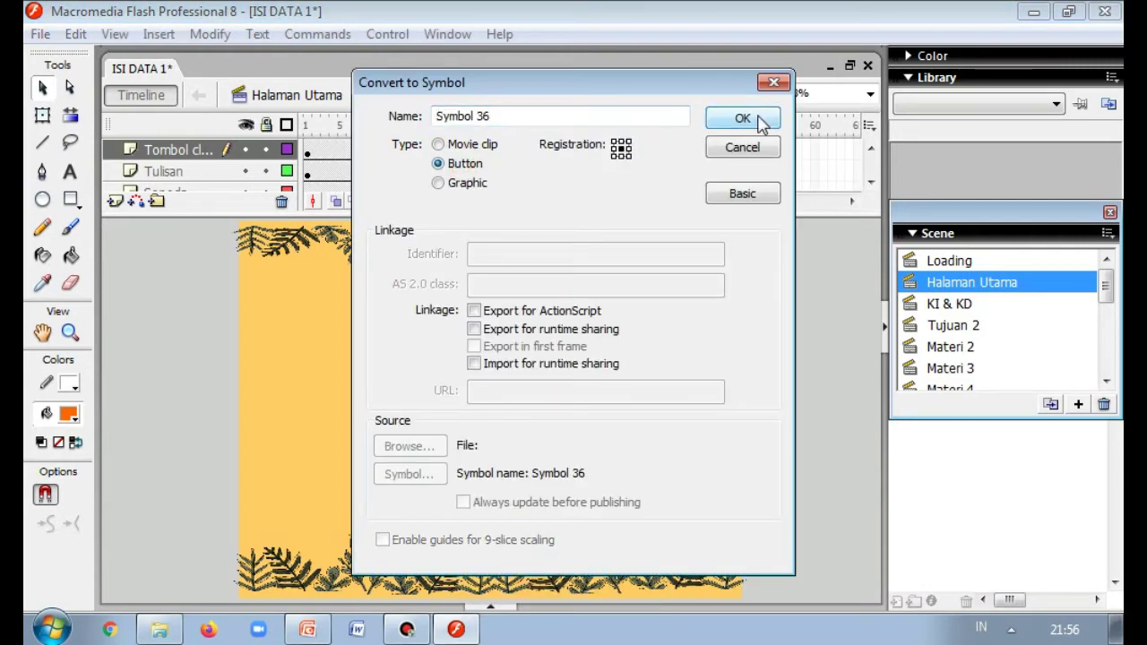
{"action": "left_click", "coordinate": [774, 82]}
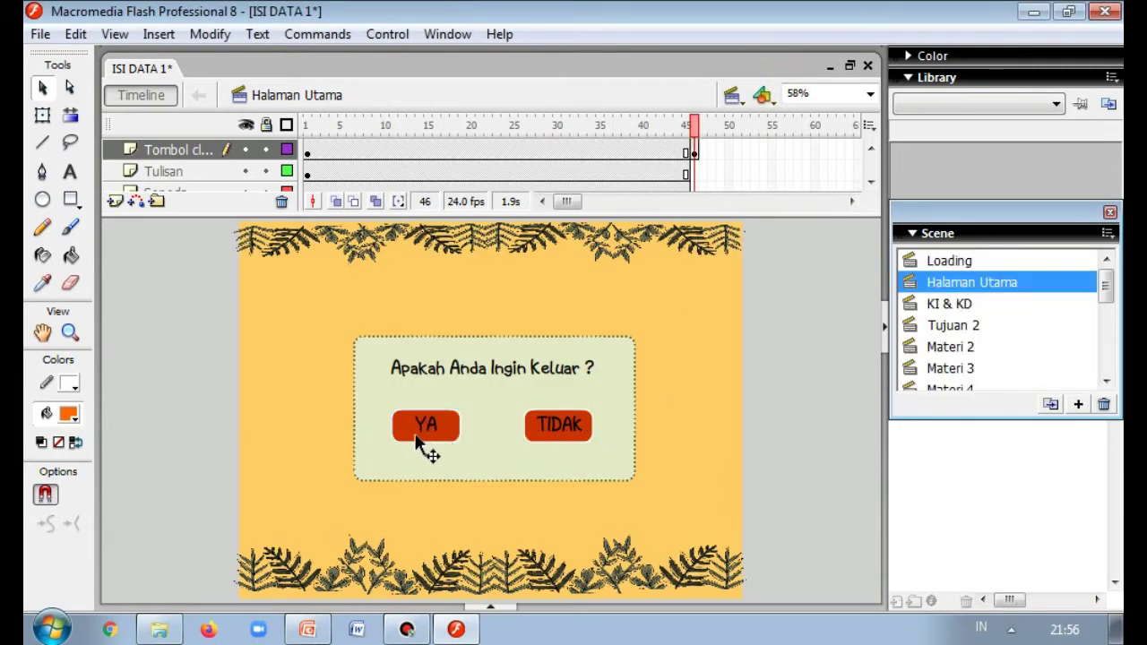
- Open the TIDAK button symbol to examine its Over and Down keyframes, and return to the Halaman Utama scene
{"action": "left_click", "coordinate": [592, 434]}
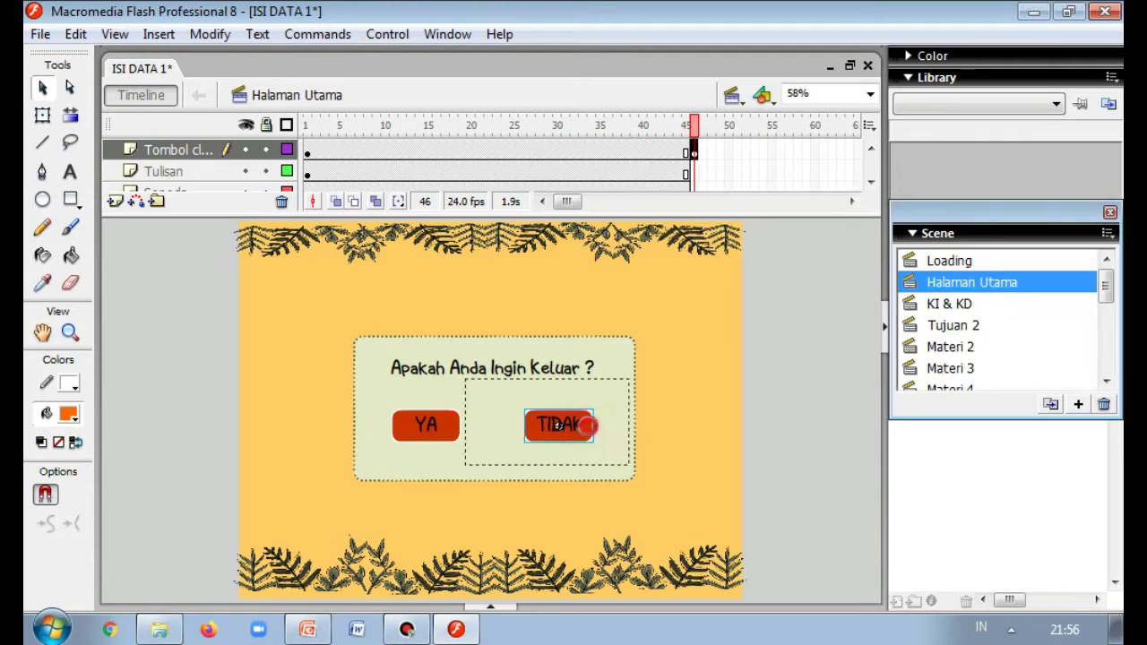
{"action": "double_click", "coordinate": [591, 435]}
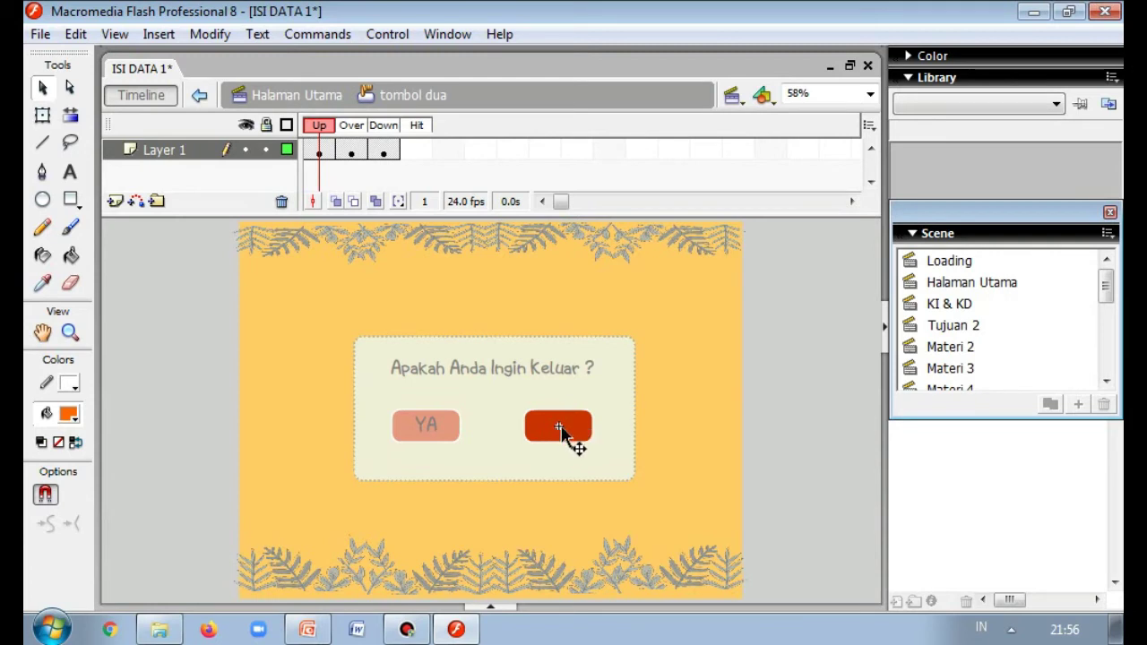
{"action": "left_click", "coordinate": [351, 152]}
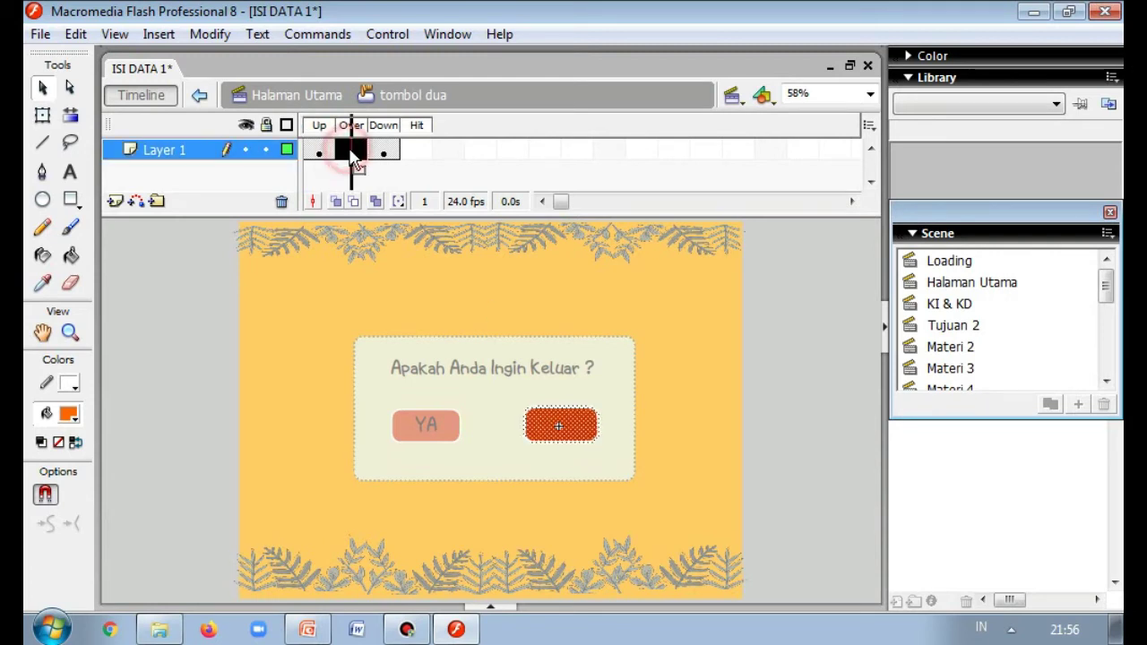
{"action": "key", "text": "F6"}
{"action": "left_click", "coordinate": [383, 152]}
{"action": "key", "text": "F6"}
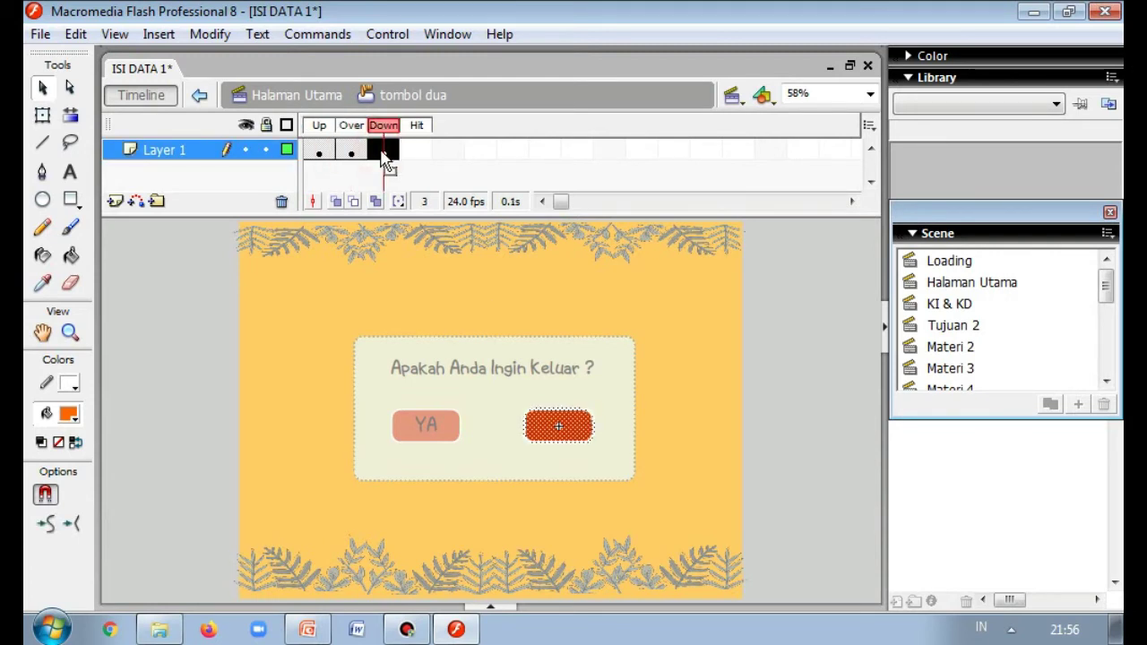
{"action": "left_click", "coordinate": [354, 153]}
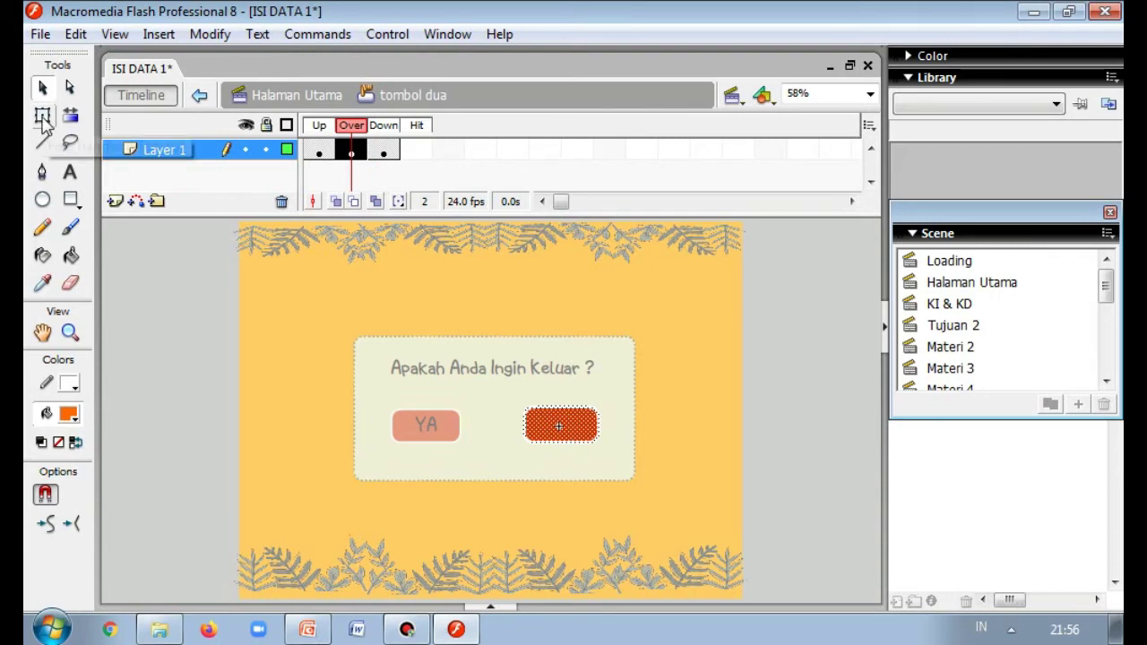
{"action": "left_click", "coordinate": [42, 116]}
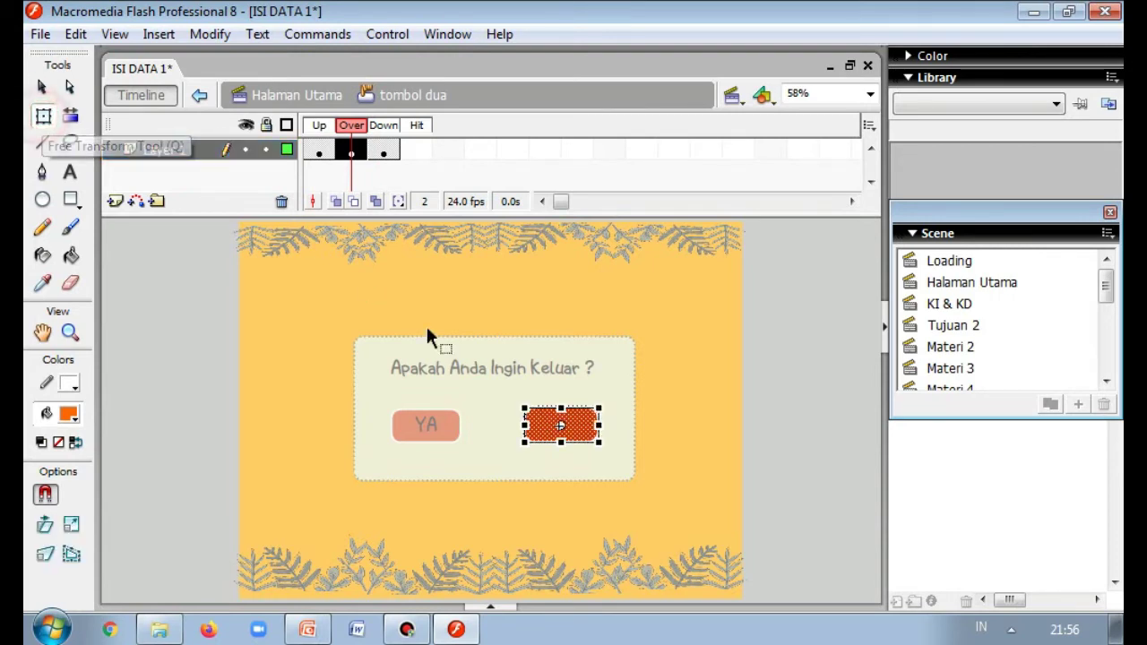
{"action": "left_click", "coordinate": [42, 87]}
{"action": "double_click", "coordinate": [666, 389]}
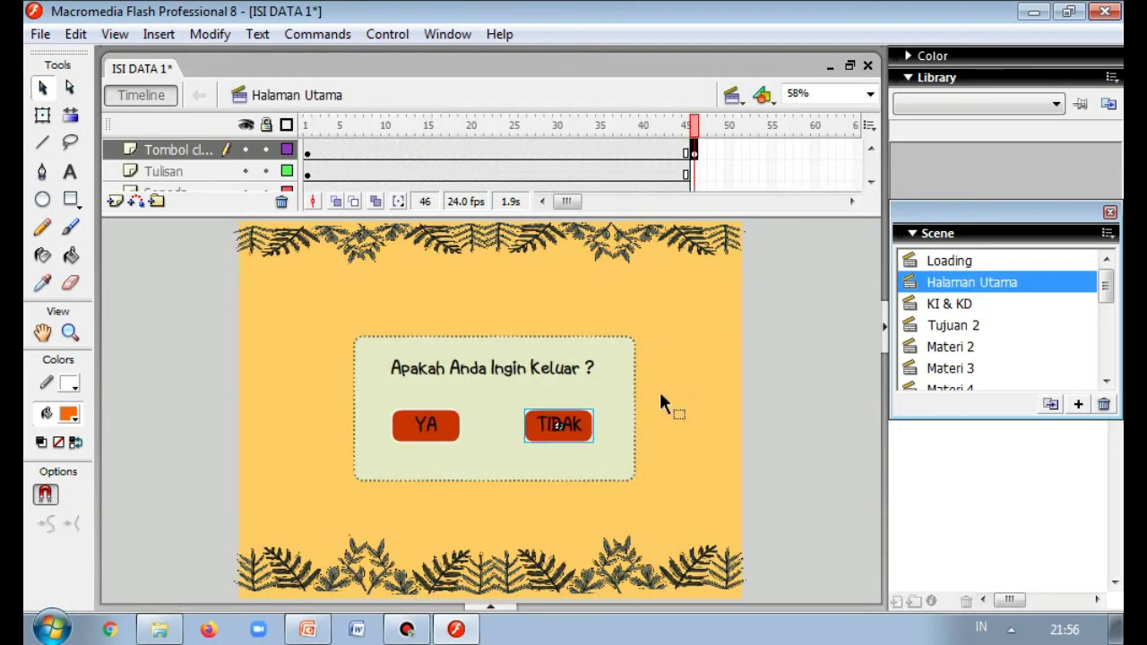
- Open the YA button symbol, compare its Up, Over and Down keyframes, and return to the Halaman Utama scene
{"action": "left_click", "coordinate": [454, 429]}
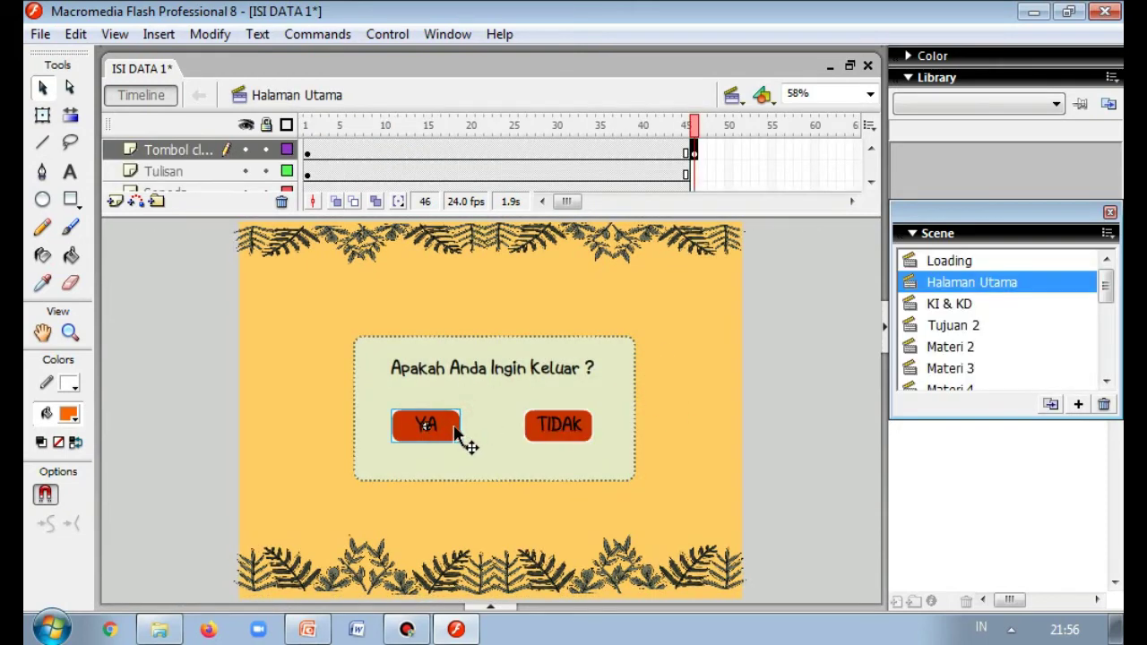
{"action": "double_click", "coordinate": [454, 428]}
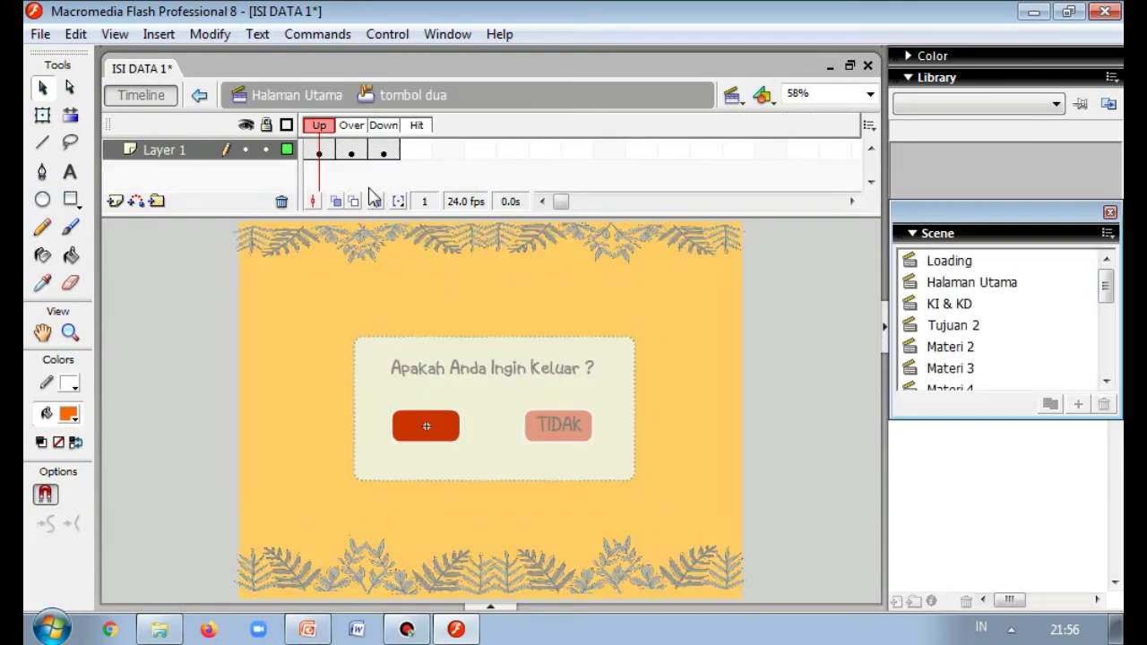
{"action": "left_click", "coordinate": [350, 150]}
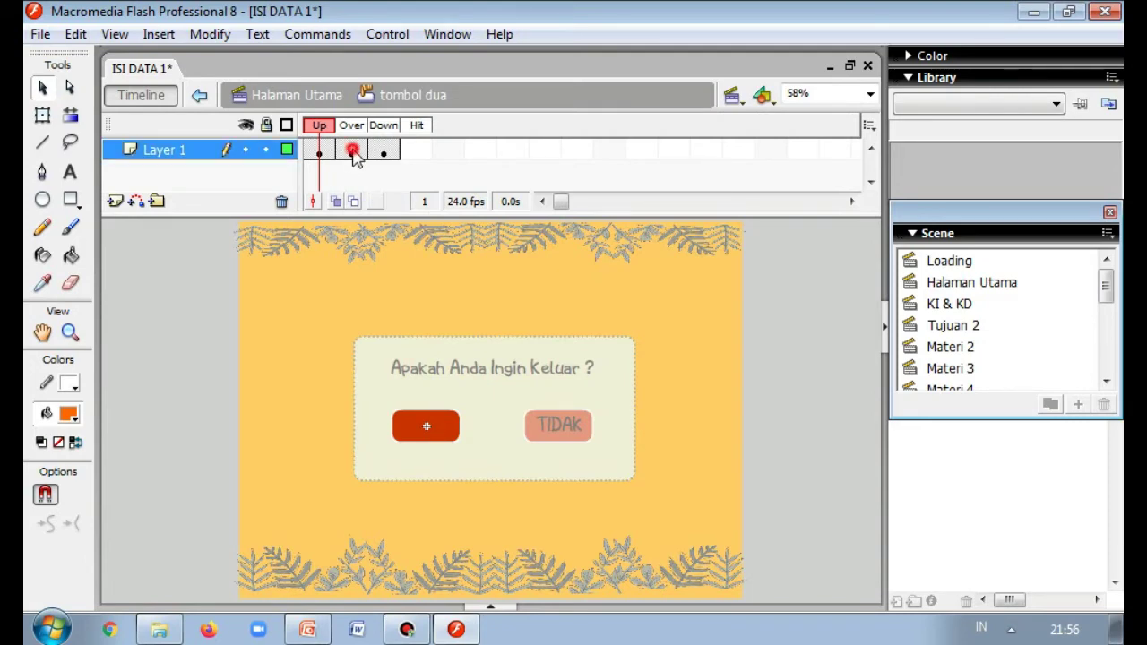
{"action": "right_click", "coordinate": [352, 152]}
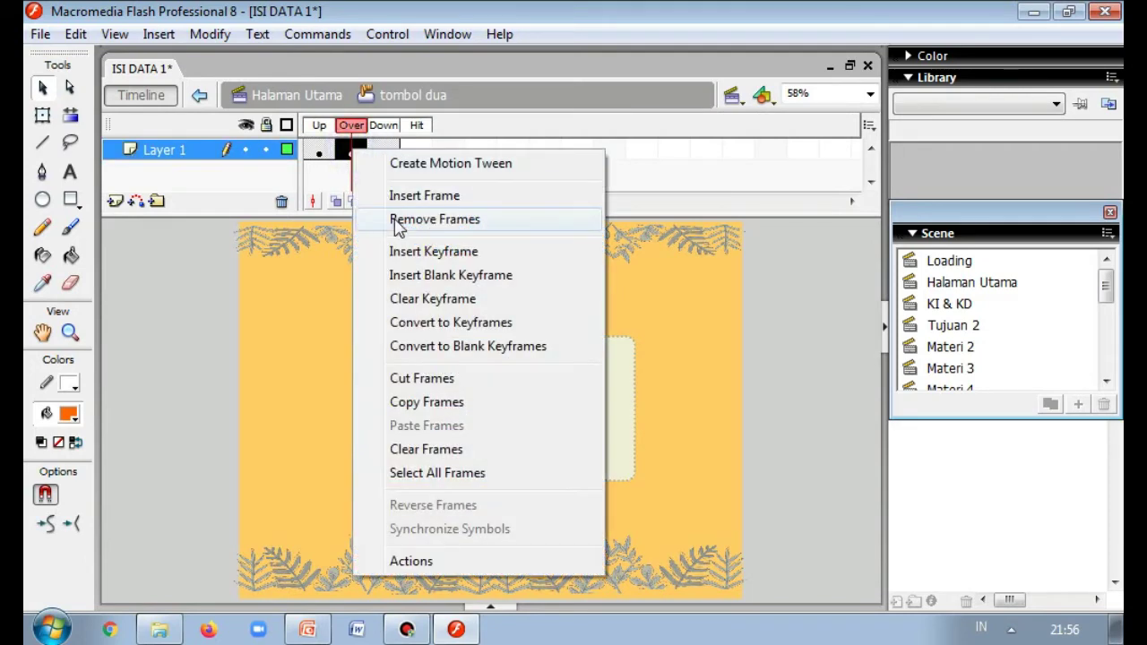
{"action": "left_click", "coordinate": [385, 150]}
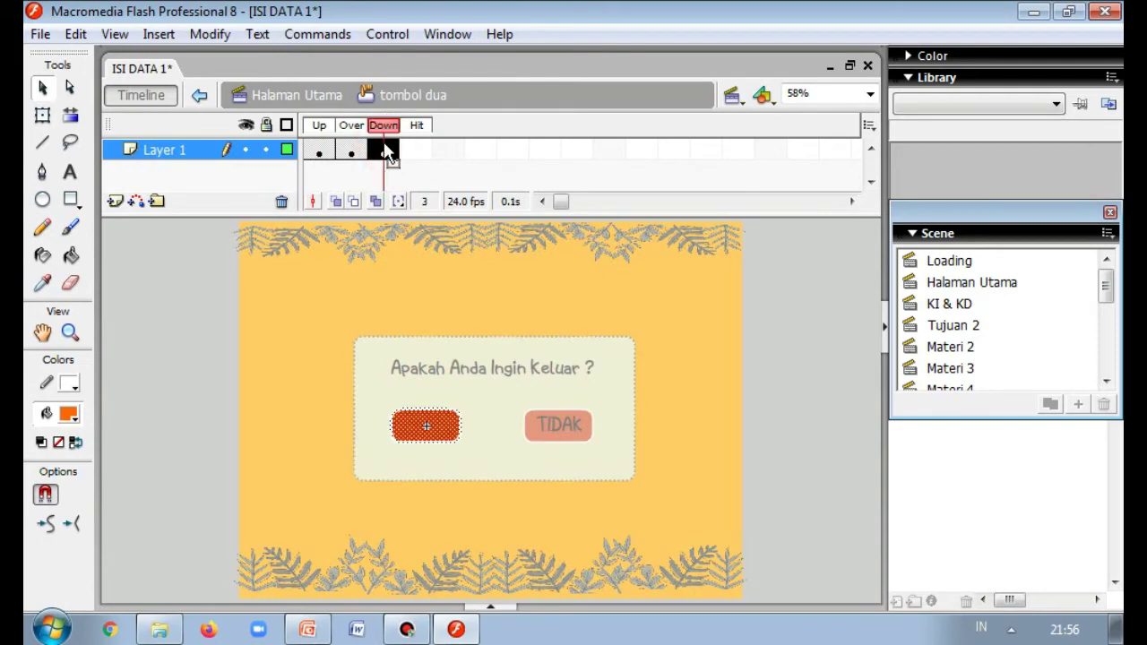
{"action": "right_click", "coordinate": [381, 149]}
{"action": "left_click", "coordinate": [371, 147]}
{"action": "left_click", "coordinate": [355, 152]}
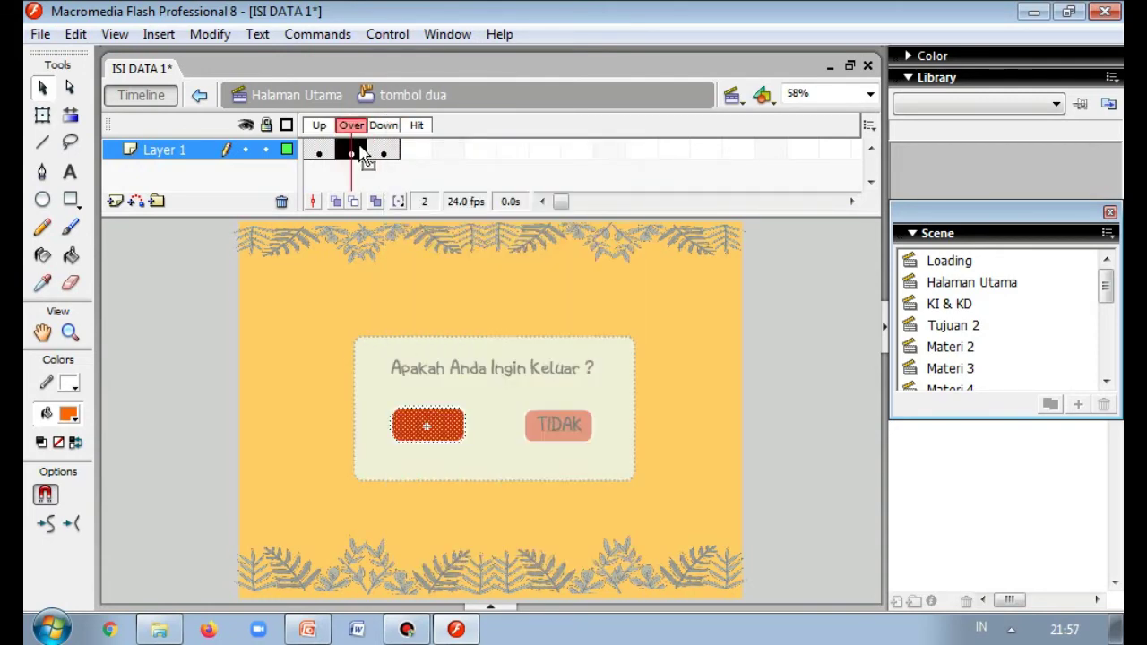
{"action": "left_click", "coordinate": [320, 152]}
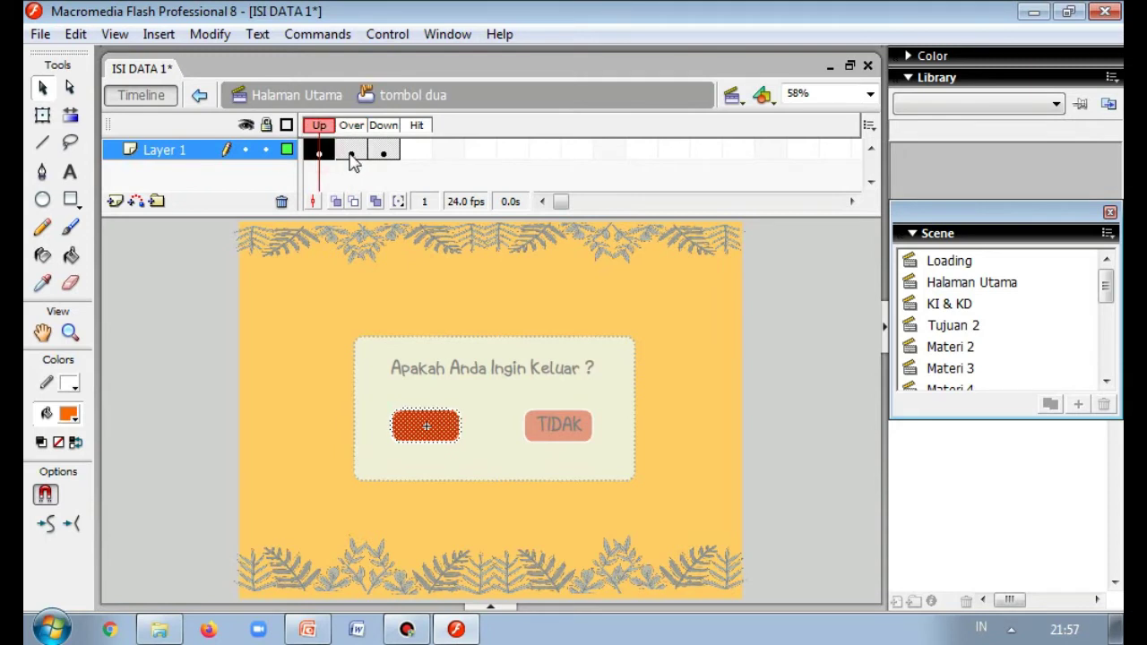
{"action": "left_click", "coordinate": [350, 154]}
{"action": "left_click", "coordinate": [319, 153]}
{"action": "left_click", "coordinate": [350, 153]}
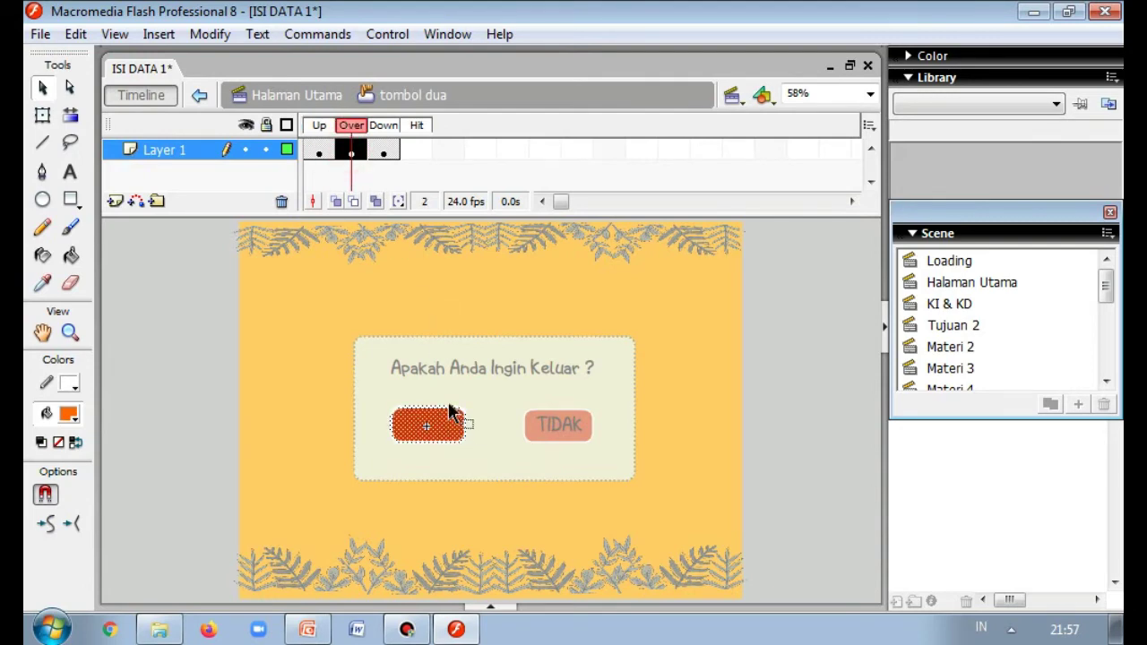
{"action": "double_click", "coordinate": [713, 384]}
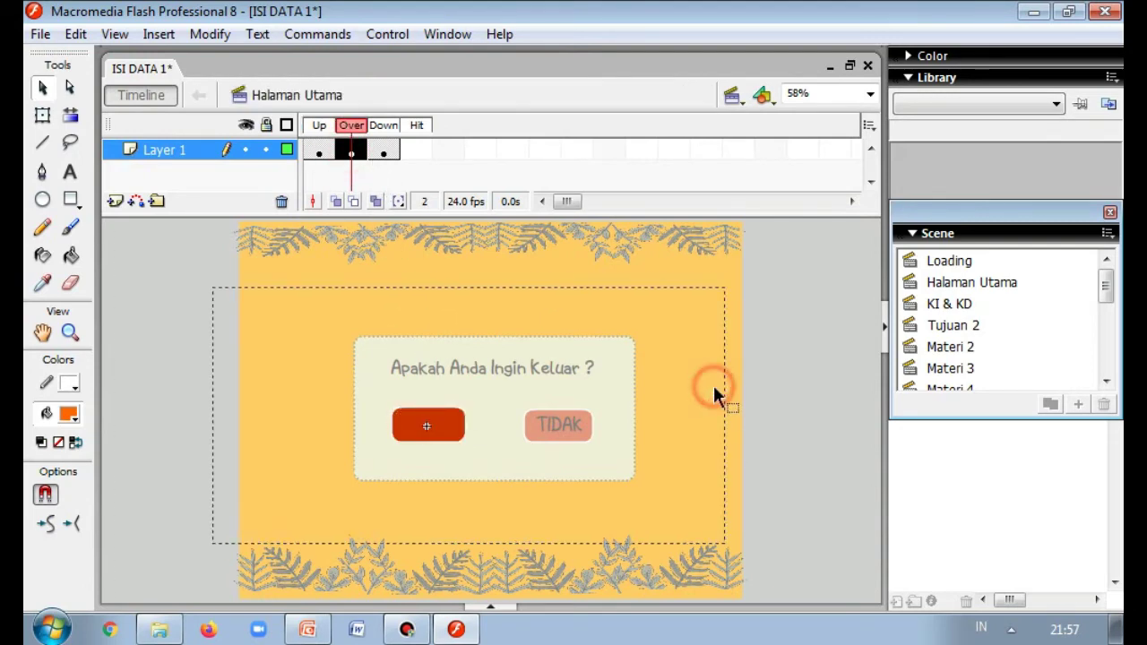
- Examine the ActionScript attached to the TIDAK button instance, and return to the stage
{"action": "left_click", "coordinate": [590, 428]}
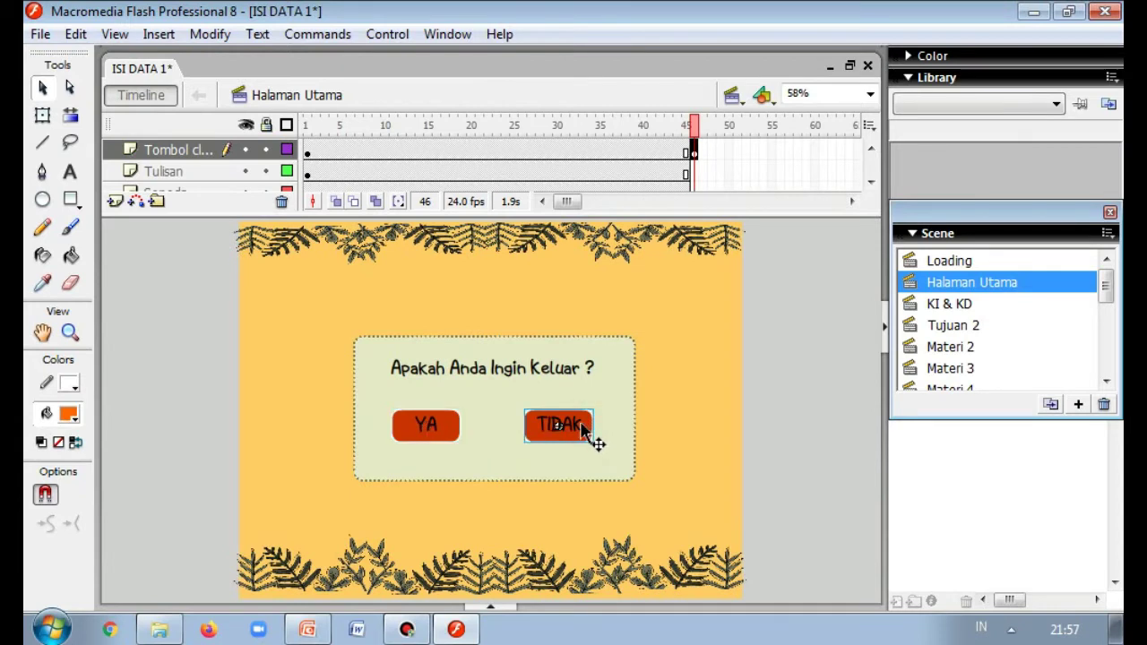
{"action": "right_click", "coordinate": [581, 429]}
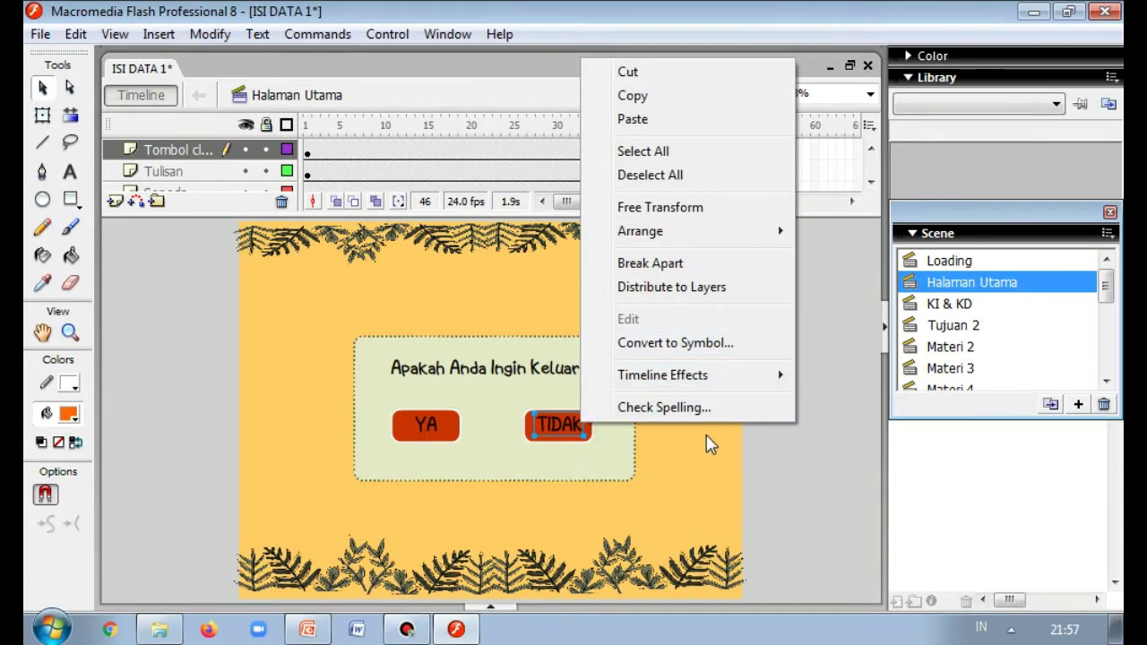
{"action": "left_click", "coordinate": [737, 477]}
{"action": "left_click", "coordinate": [592, 426]}
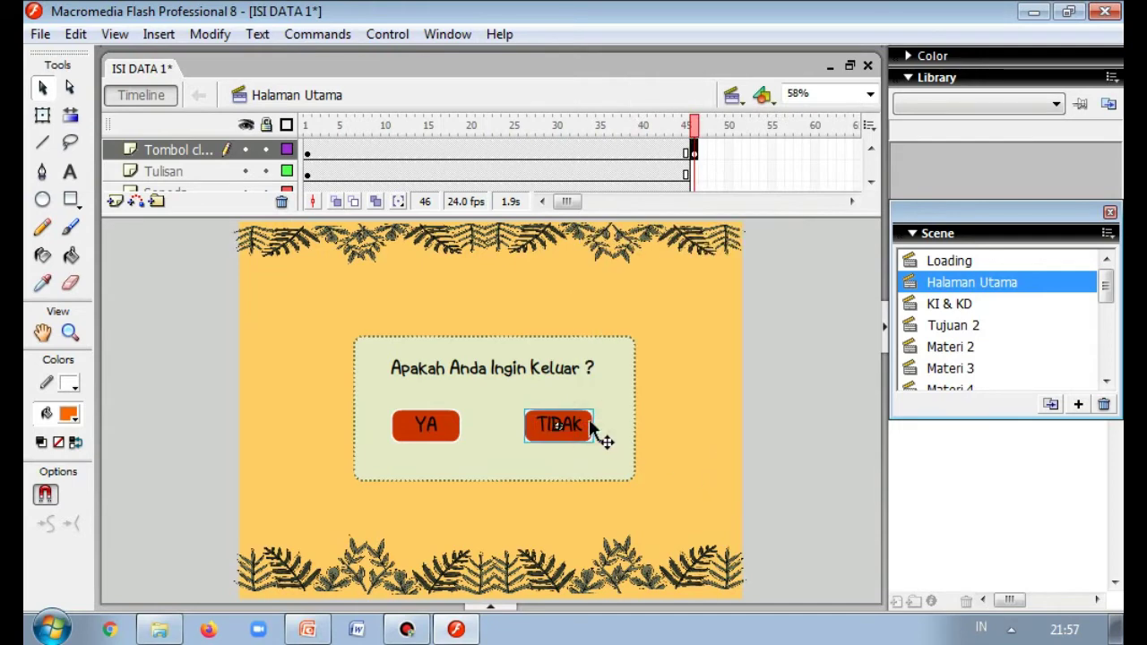
{"action": "right_click", "coordinate": [590, 424]}
{"action": "left_click", "coordinate": [659, 484]}
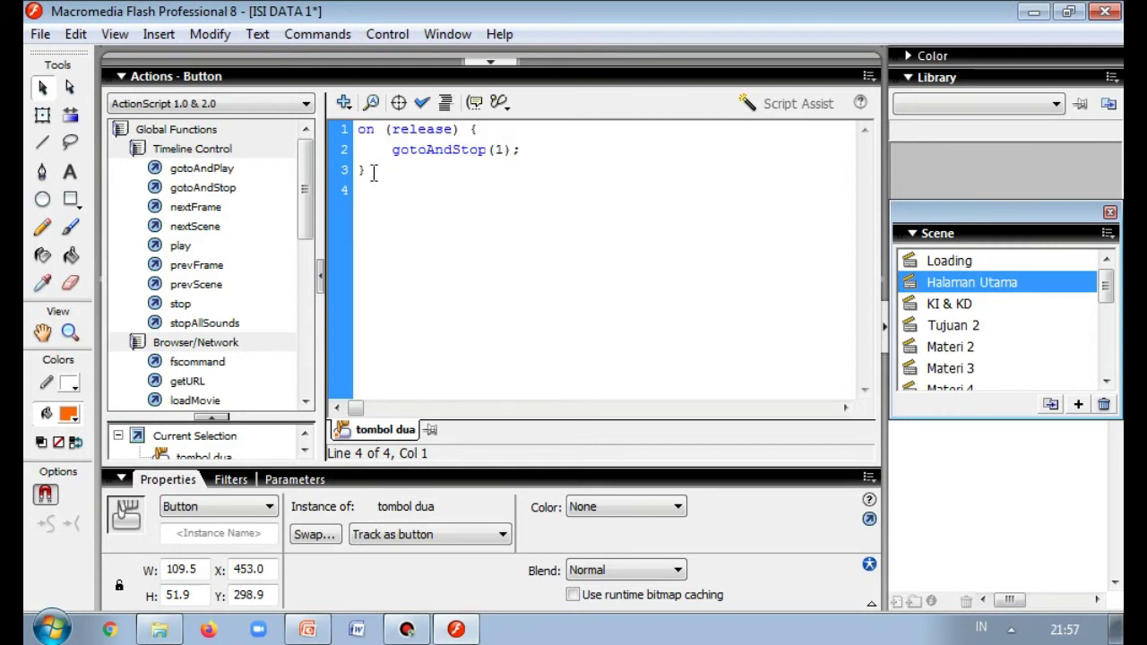
{"action": "left_click", "coordinate": [492, 62]}
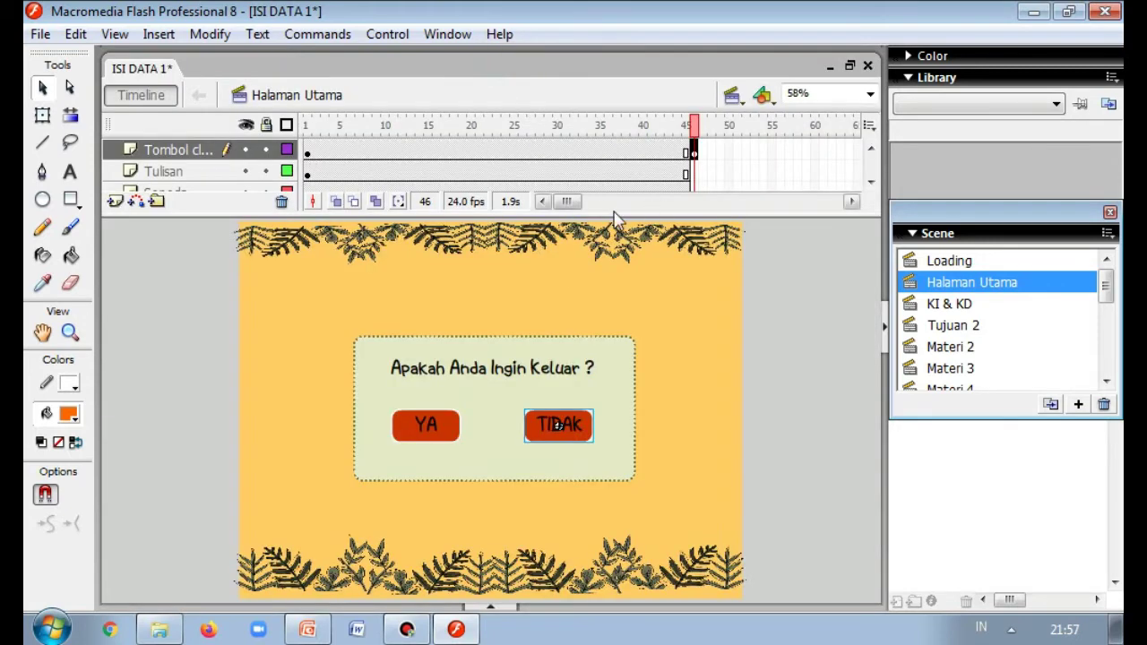
- Compare the menu page on frame 1 with the exit prompt on frame 46 of the button layer
{"action": "left_click", "coordinate": [574, 201]}
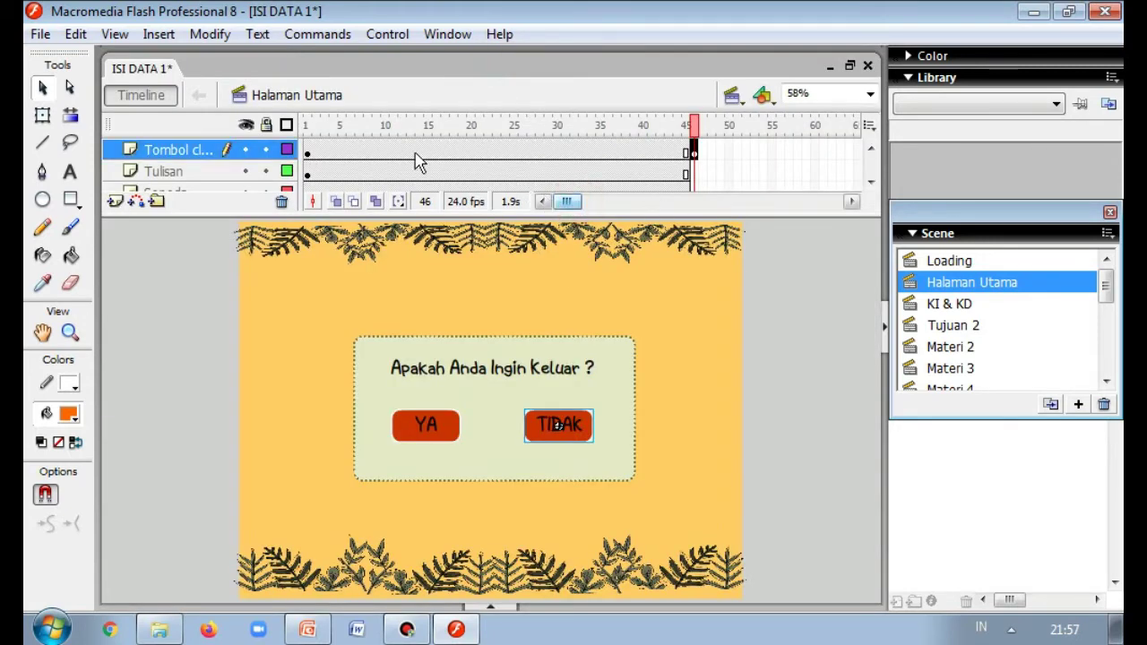
{"action": "left_click", "coordinate": [309, 153]}
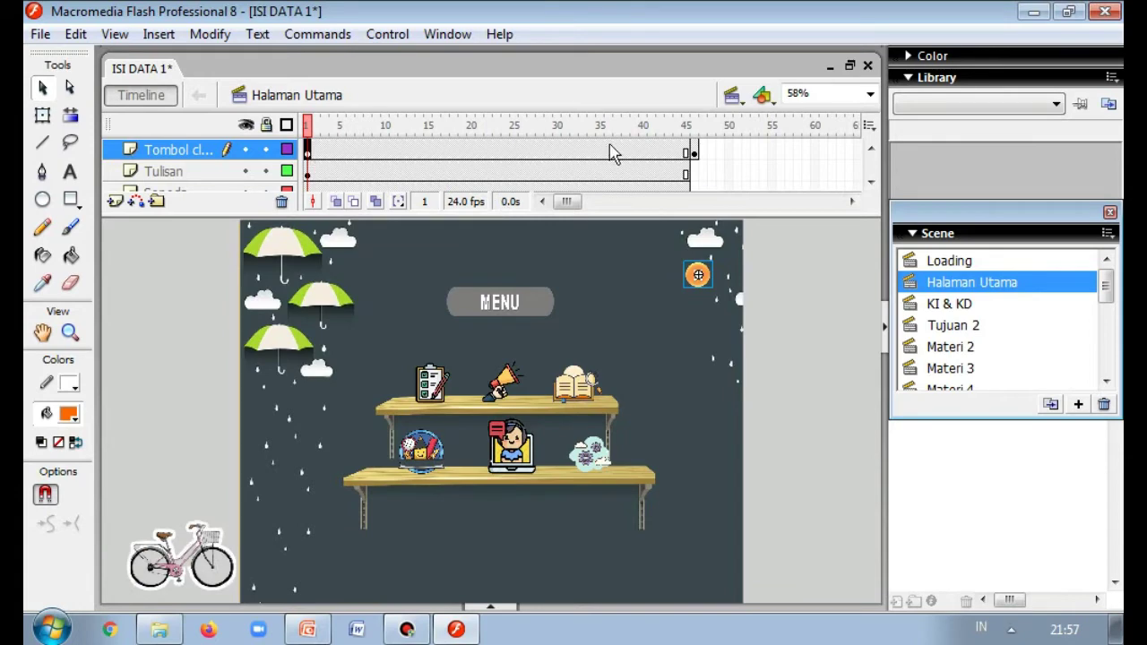
{"action": "left_click", "coordinate": [695, 153]}
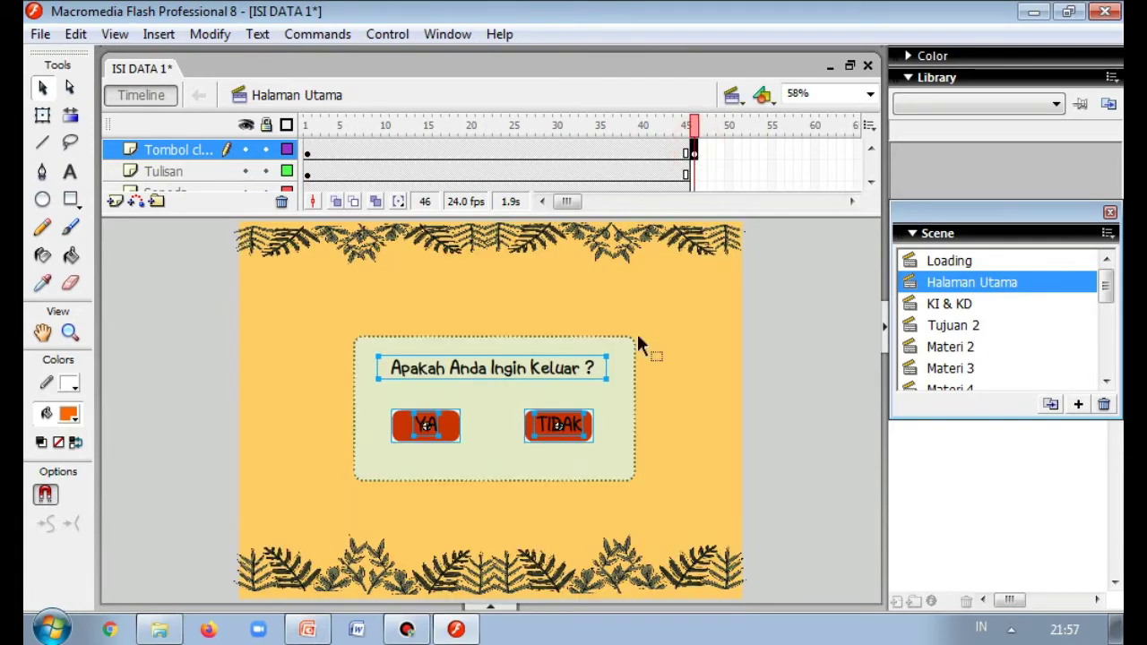
{"action": "left_click", "coordinate": [745, 410]}
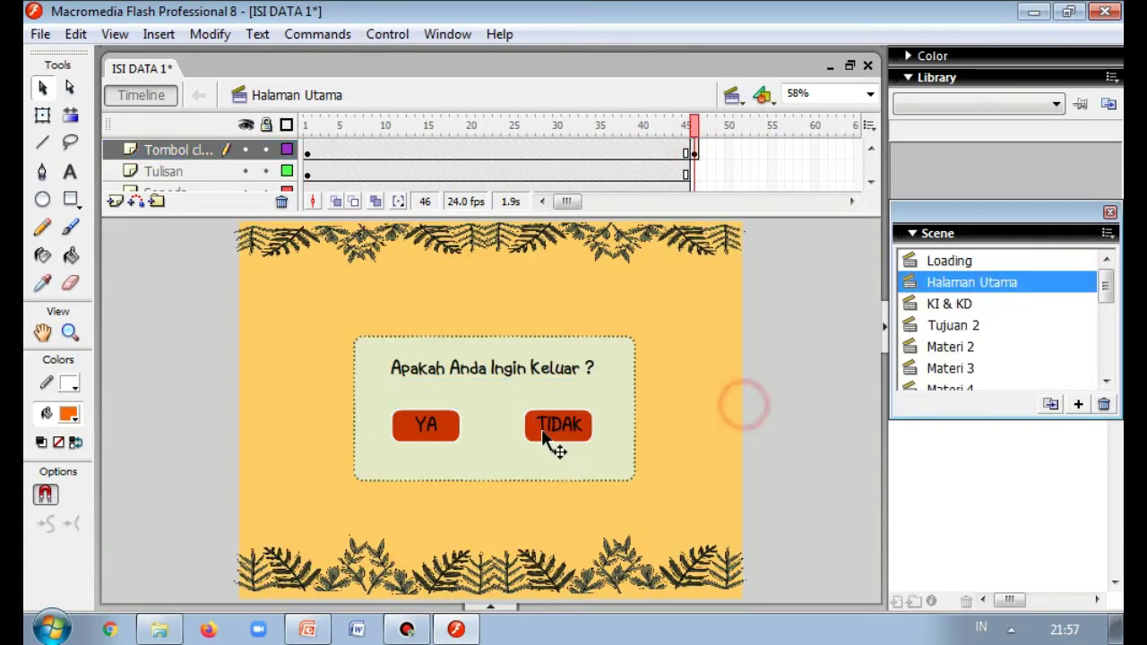
- Open the ActionScript attached to the YA button instance for reading
{"action": "left_click", "coordinate": [454, 435]}
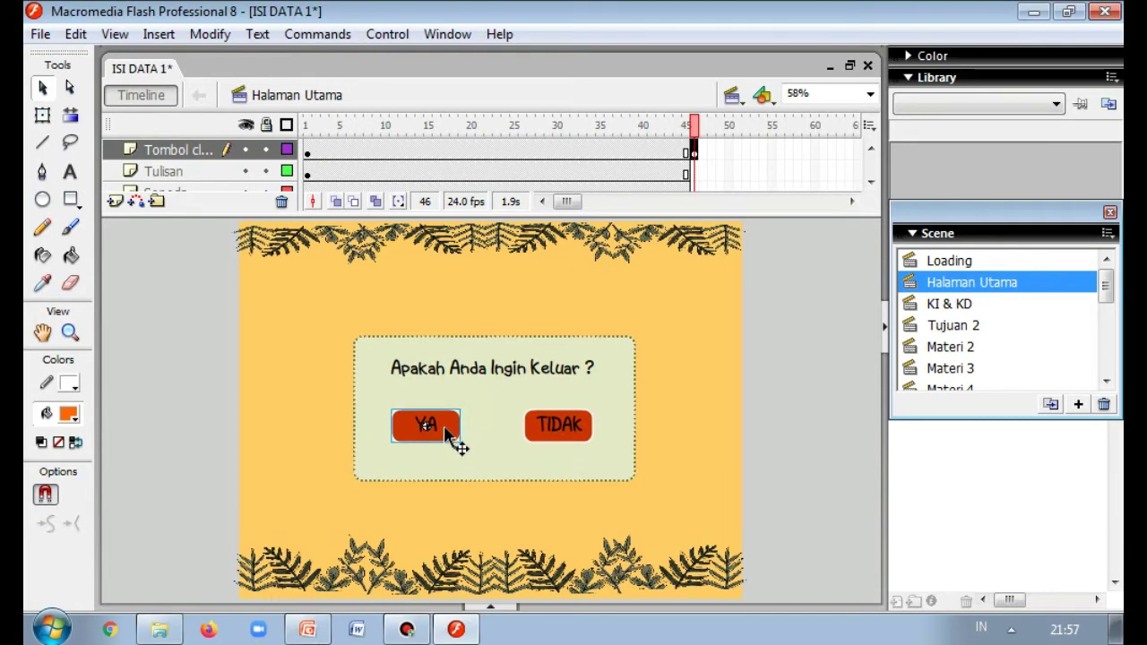
{"action": "right_click", "coordinate": [454, 437]}
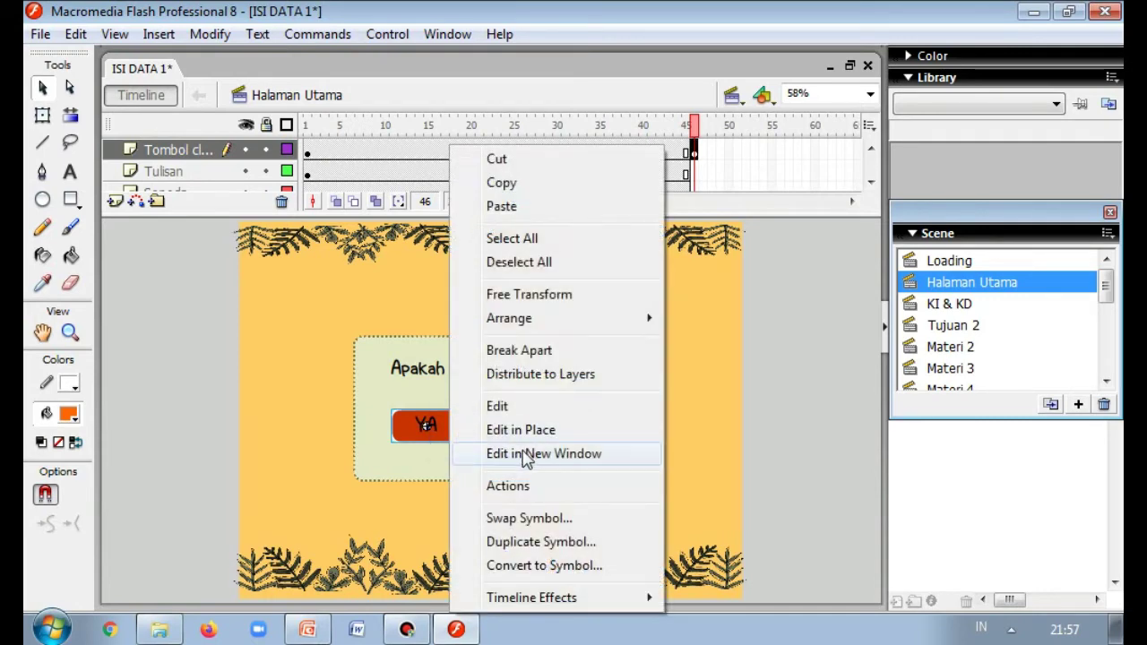
{"action": "left_click", "coordinate": [525, 484]}
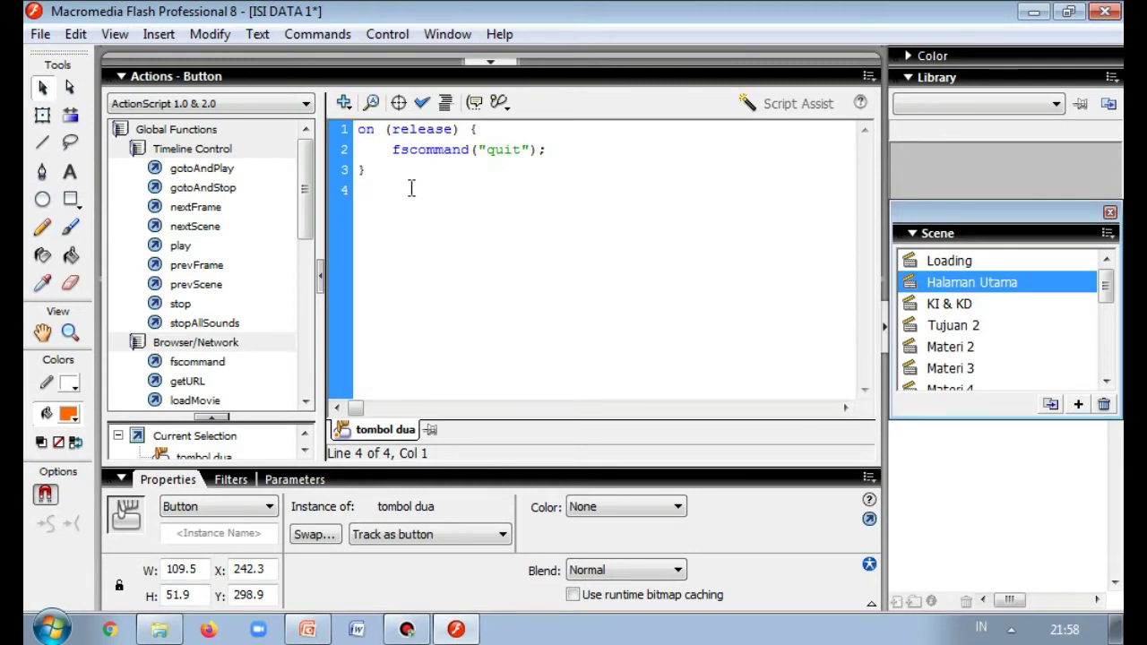
- Close the YA button's script and look through the layers of the Halaman Utama scene
{"action": "left_click", "coordinate": [493, 62]}
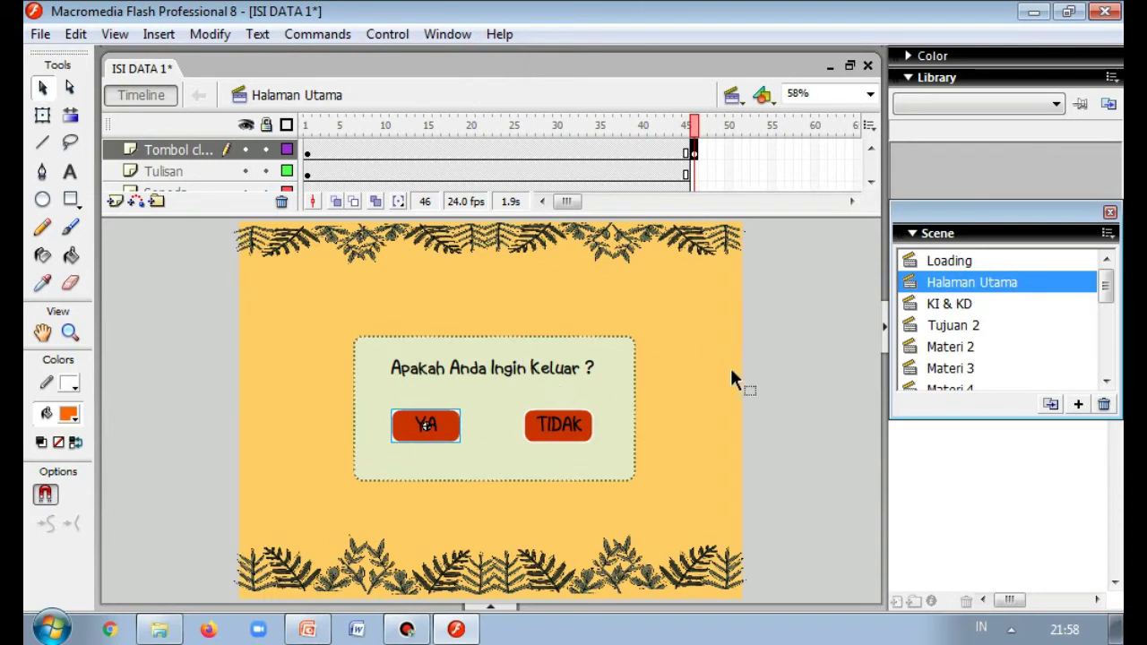
{"action": "left_click", "coordinate": [728, 389]}
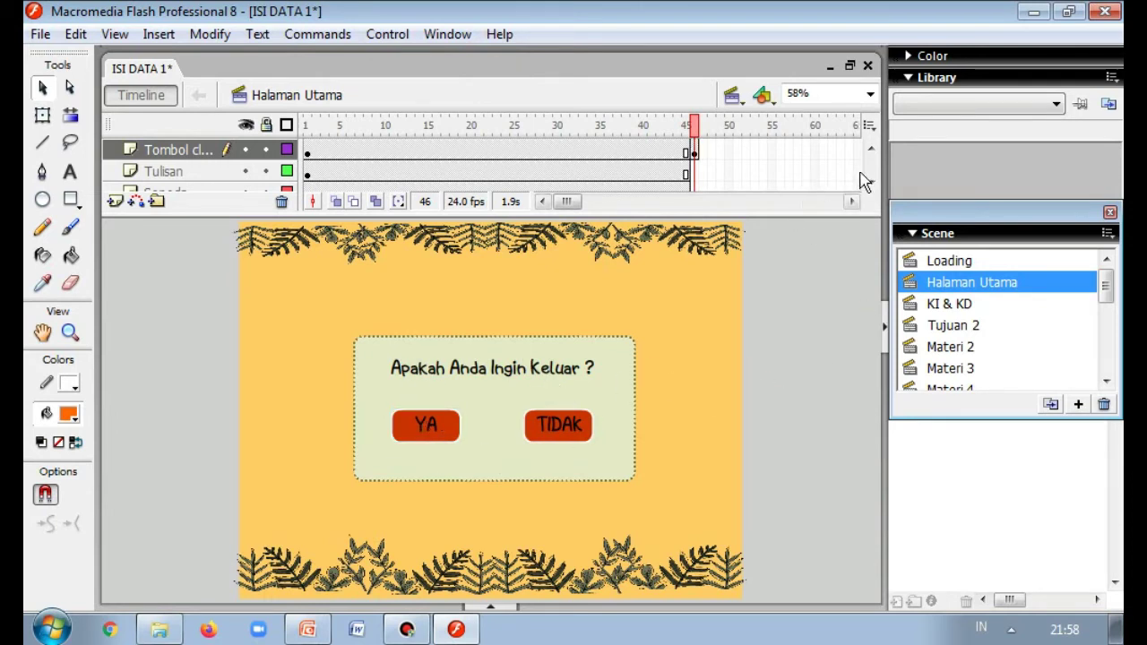
{"action": "scroll", "coordinate": [871, 154], "scroll_direction": "up", "scroll_amount": 5}
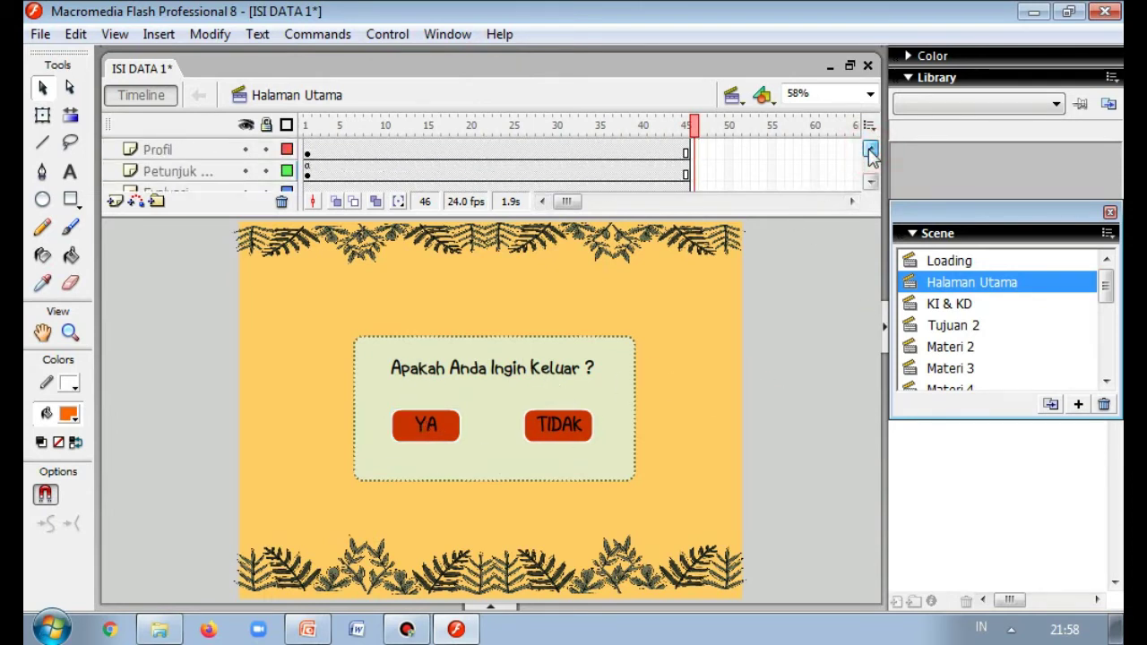
{"action": "scroll", "coordinate": [871, 184], "scroll_direction": "down", "scroll_amount": 5}
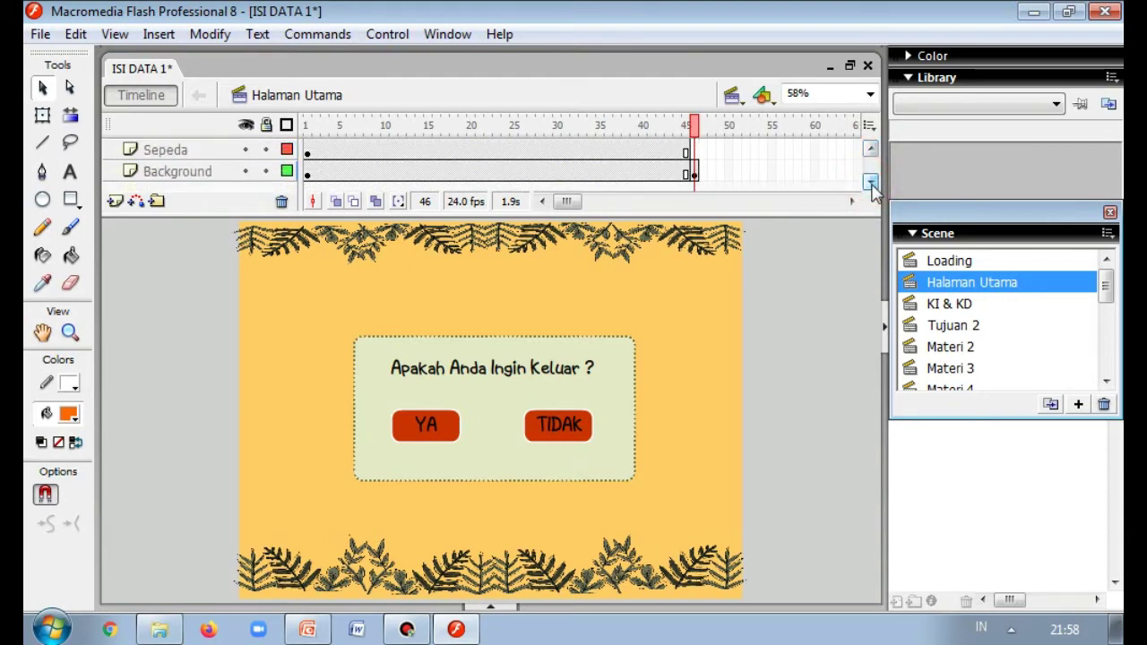
{"action": "scroll", "coordinate": [871, 154], "scroll_direction": "up", "scroll_amount": 2}
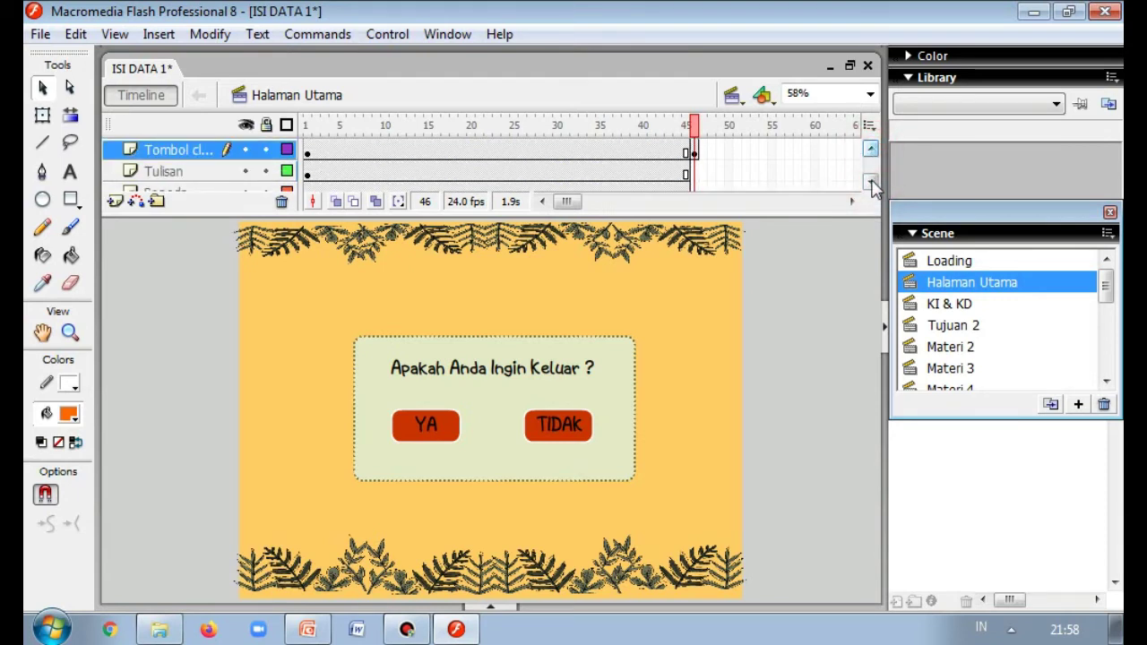
- Test the Halaman Utama scene with the system sound muted, and open the exit confirmation page in the preview
{"action": "left_click", "coordinate": [376, 34]}
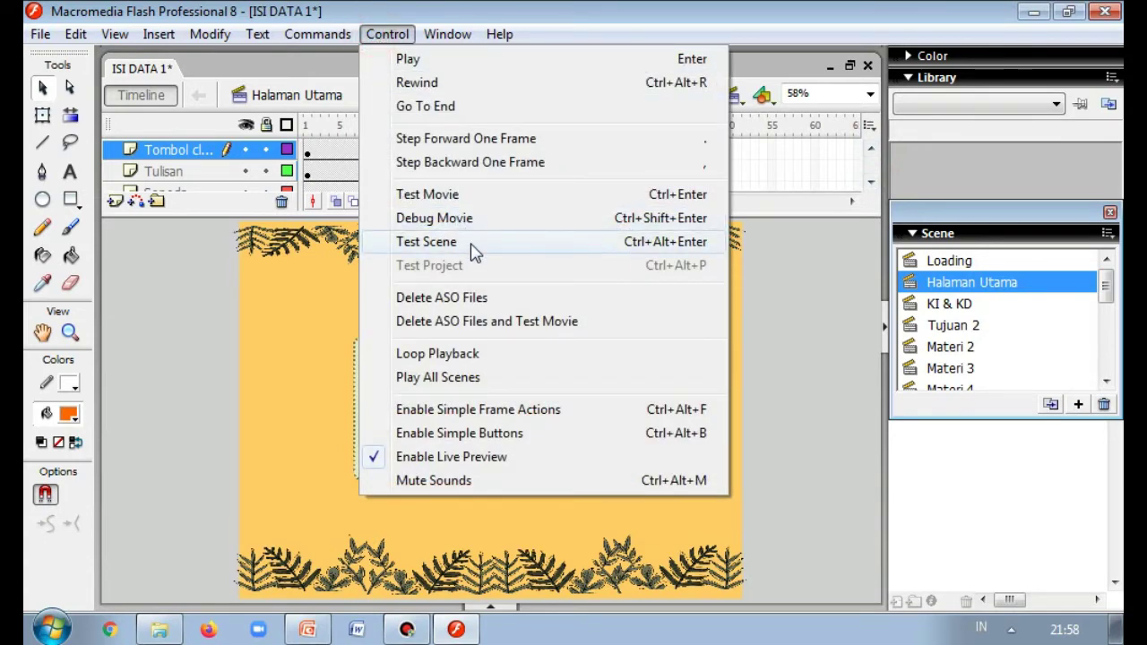
{"action": "left_click", "coordinate": [474, 254]}
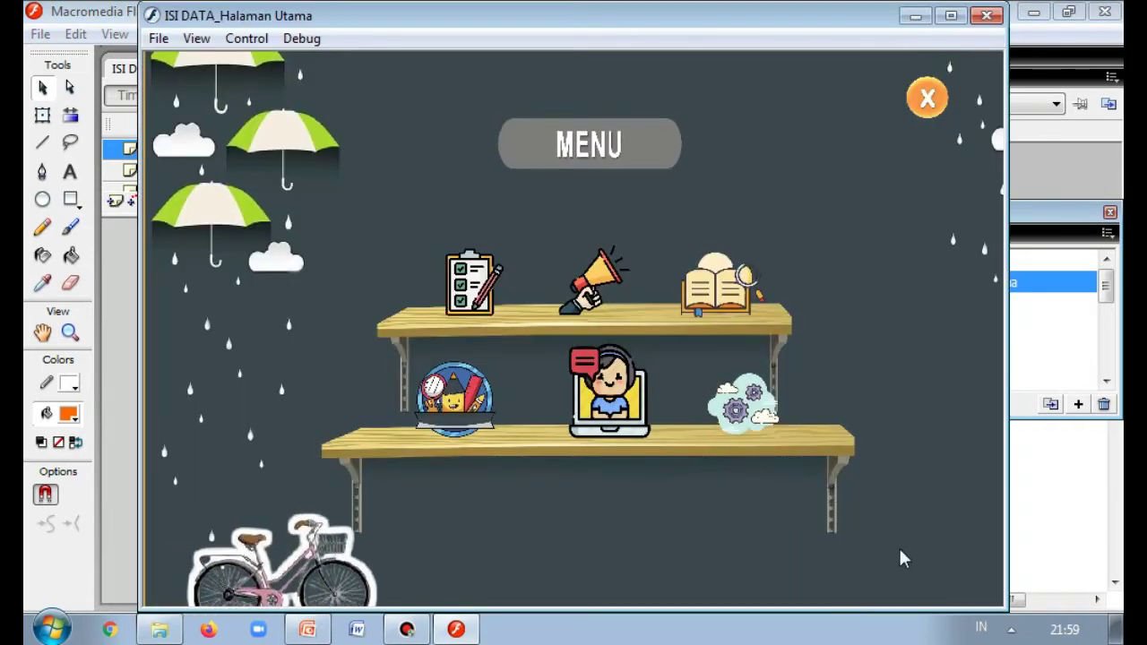
{"action": "left_click", "coordinate": [1011, 629]}
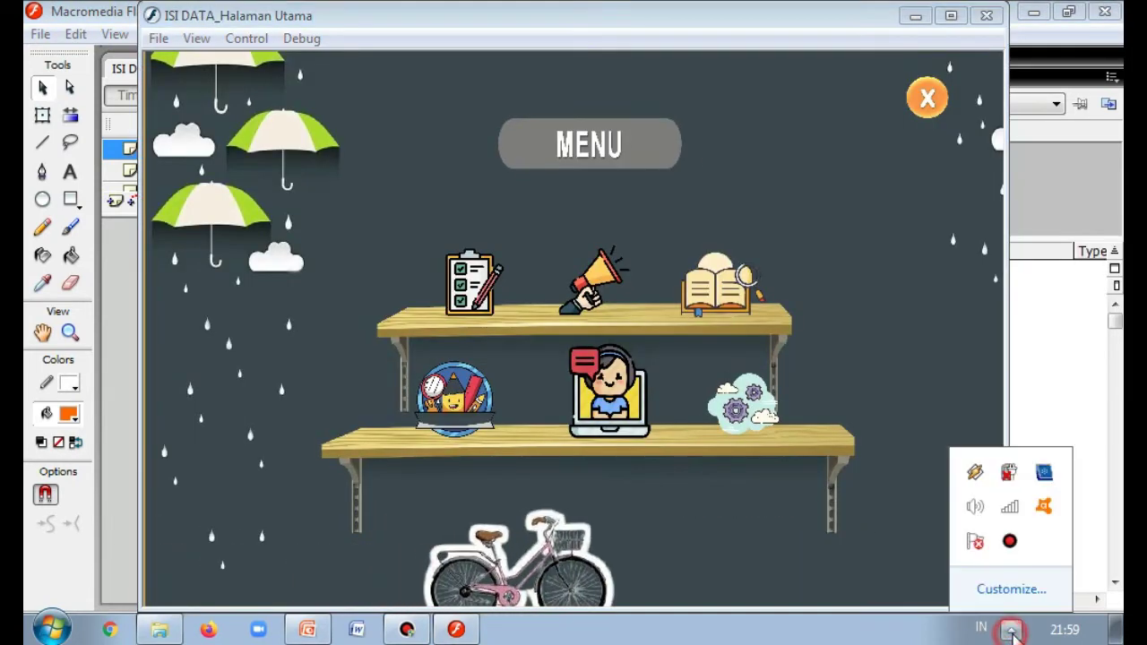
{"action": "left_click", "coordinate": [976, 508]}
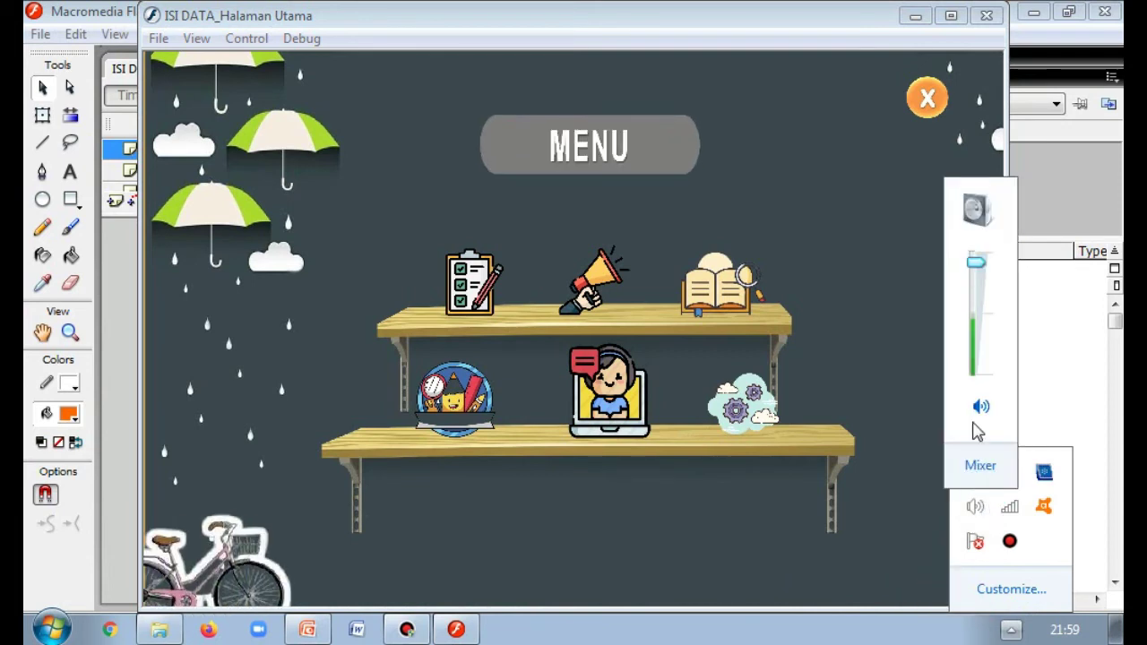
{"action": "left_click", "coordinate": [981, 407]}
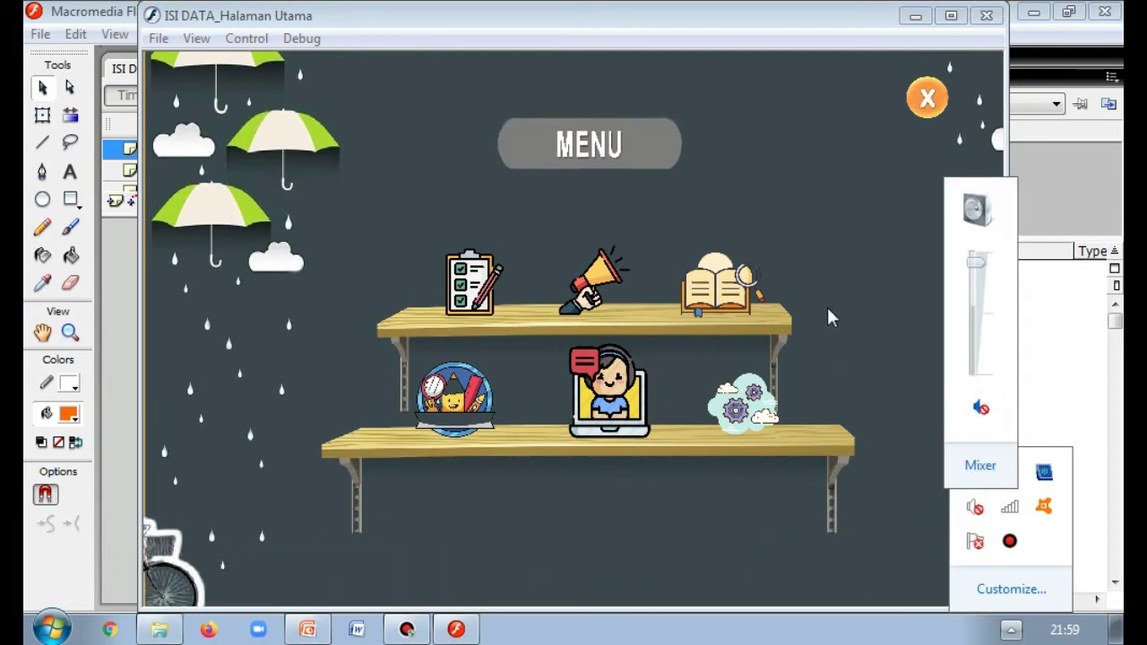
{"action": "left_click", "coordinate": [831, 323]}
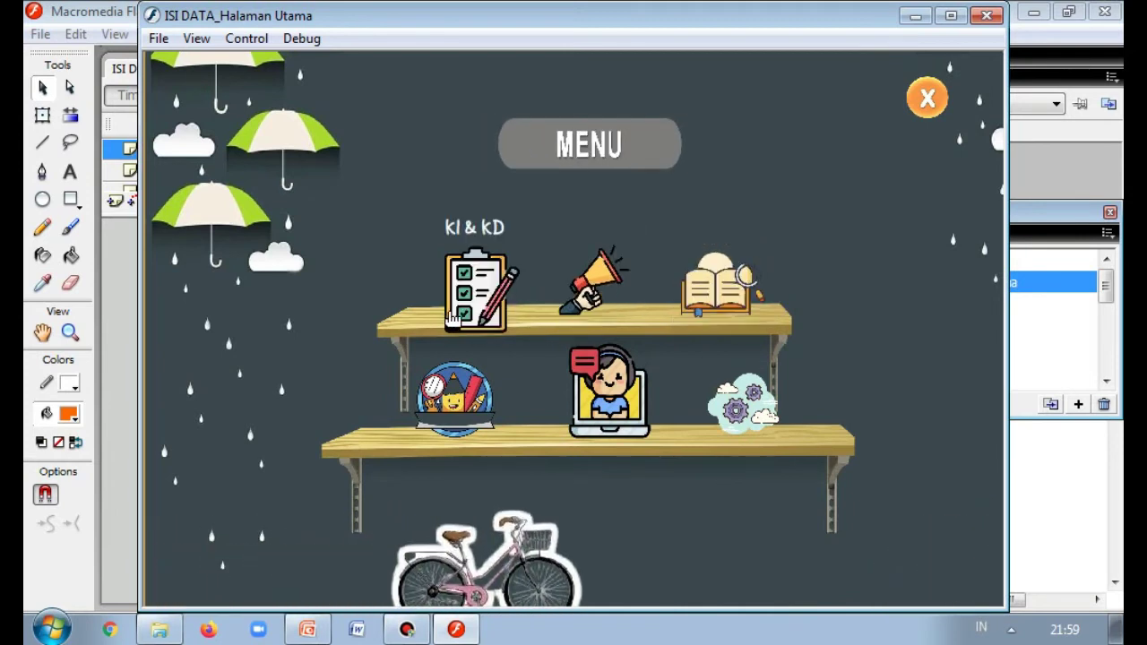
{"action": "left_click", "coordinate": [927, 100]}
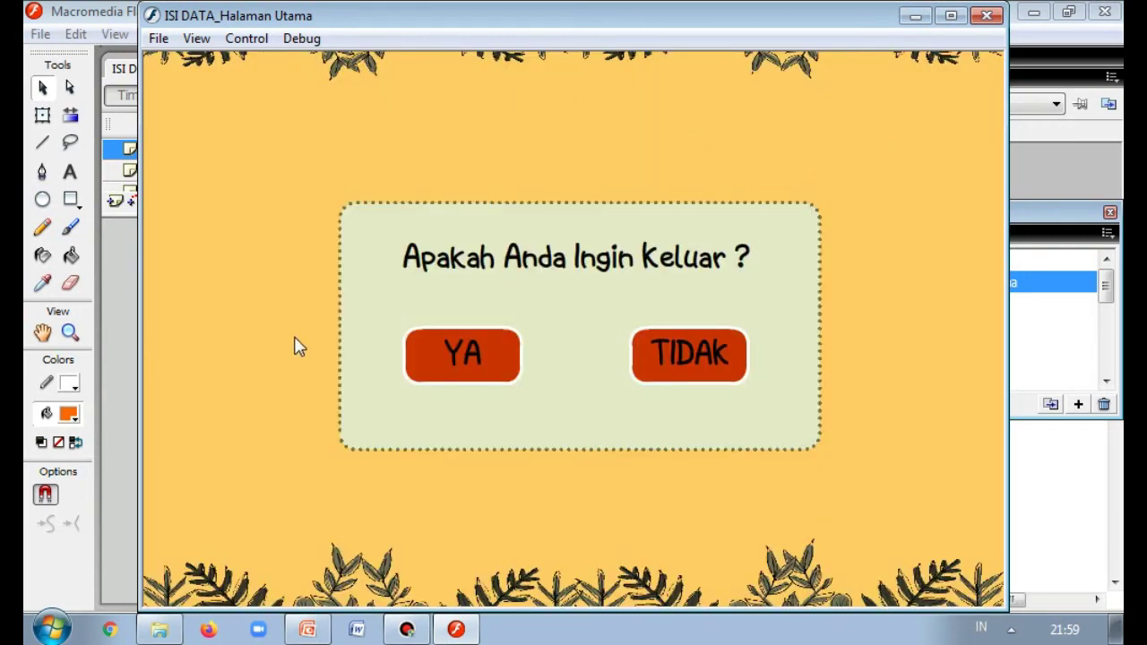
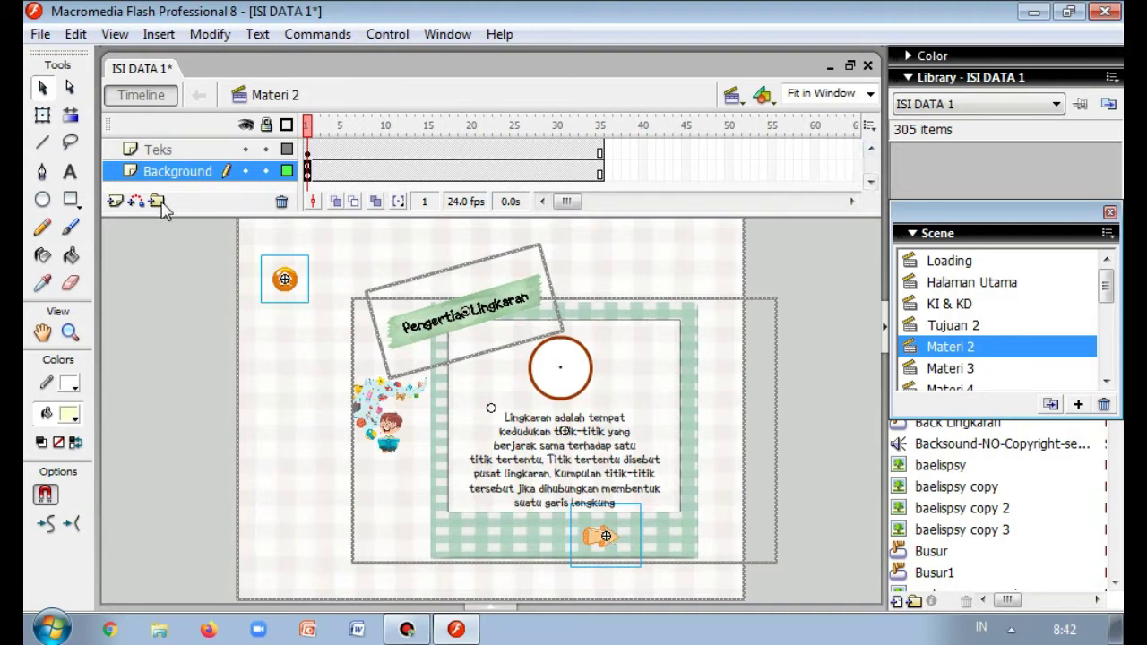
- Examine the Teks layer of the Materi 2 scene, checking its first frame's script and the text block's properties
{"action": "left_click", "coordinate": [160, 151]}
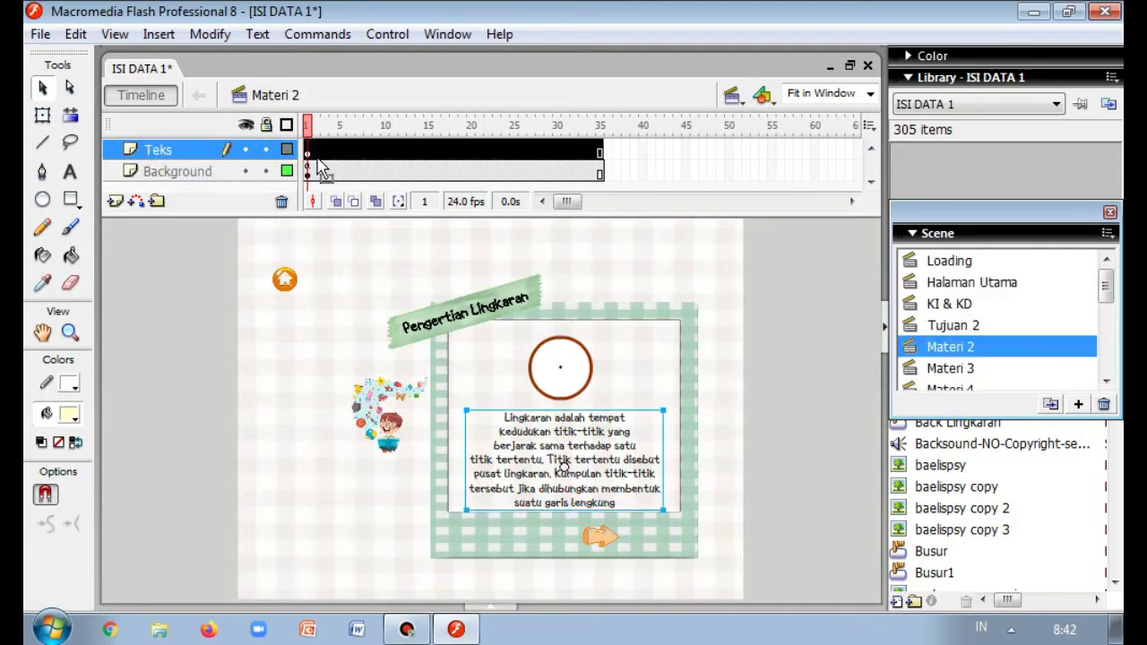
{"action": "left_click", "coordinate": [520, 438]}
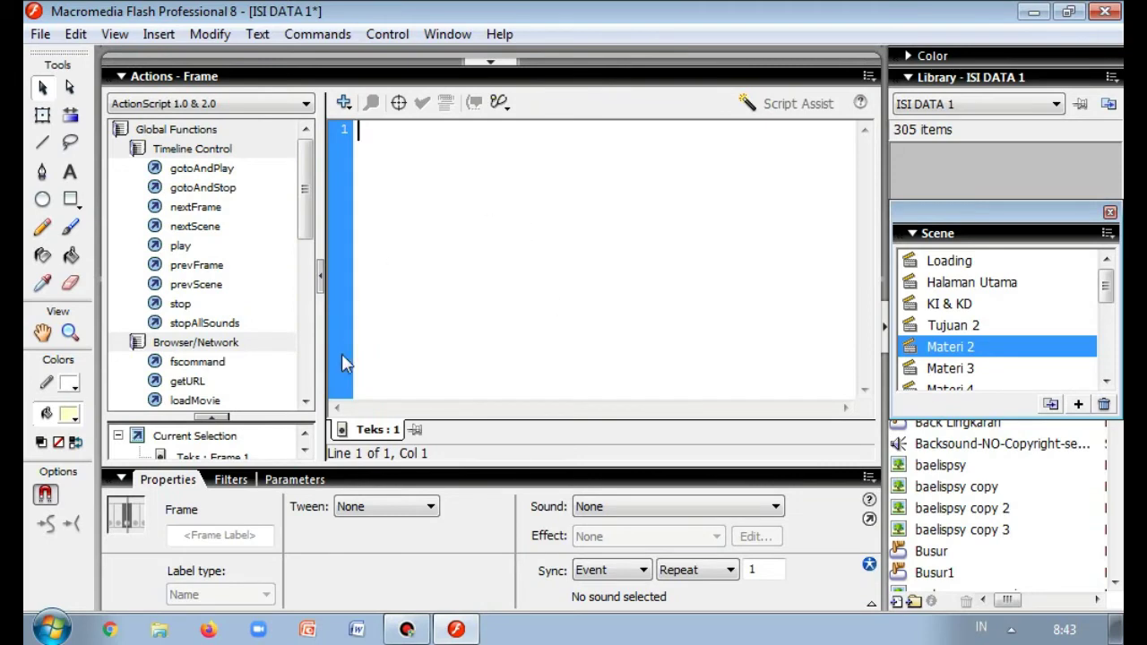
{"action": "left_click", "coordinate": [189, 79]}
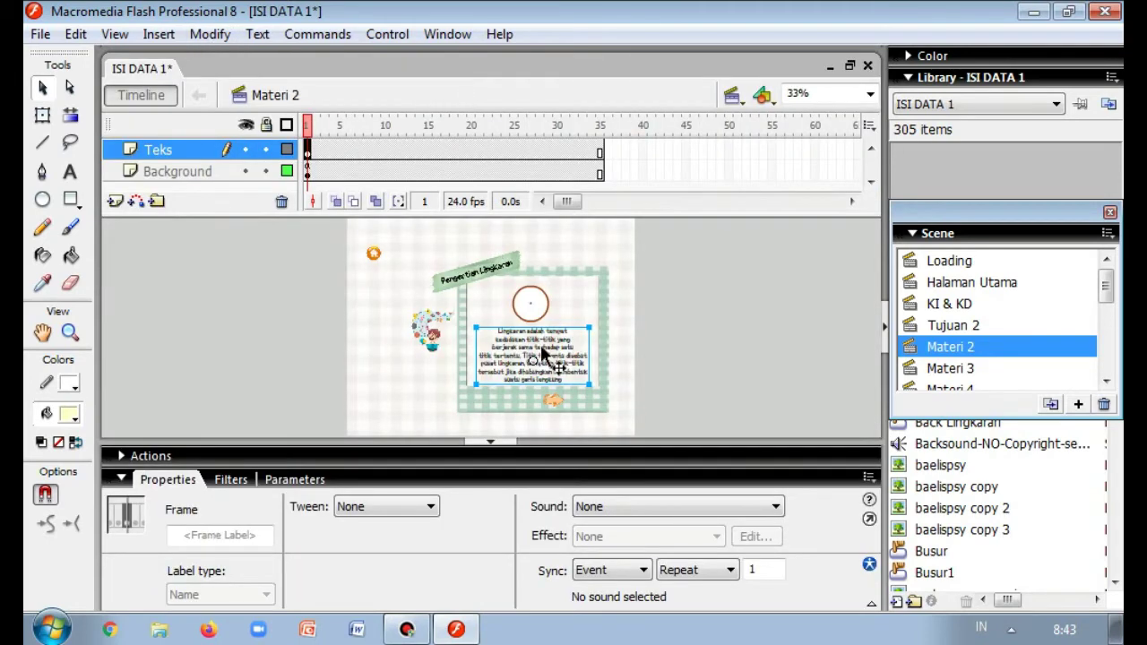
{"action": "left_click", "coordinate": [544, 355]}
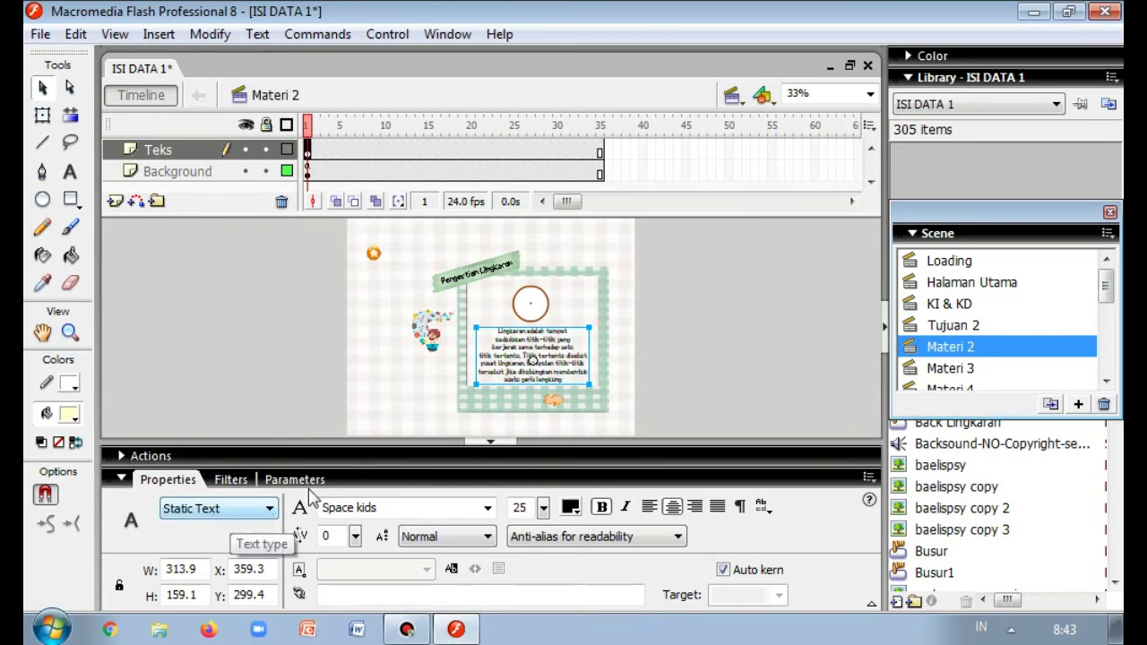
{"action": "left_click", "coordinate": [486, 443]}
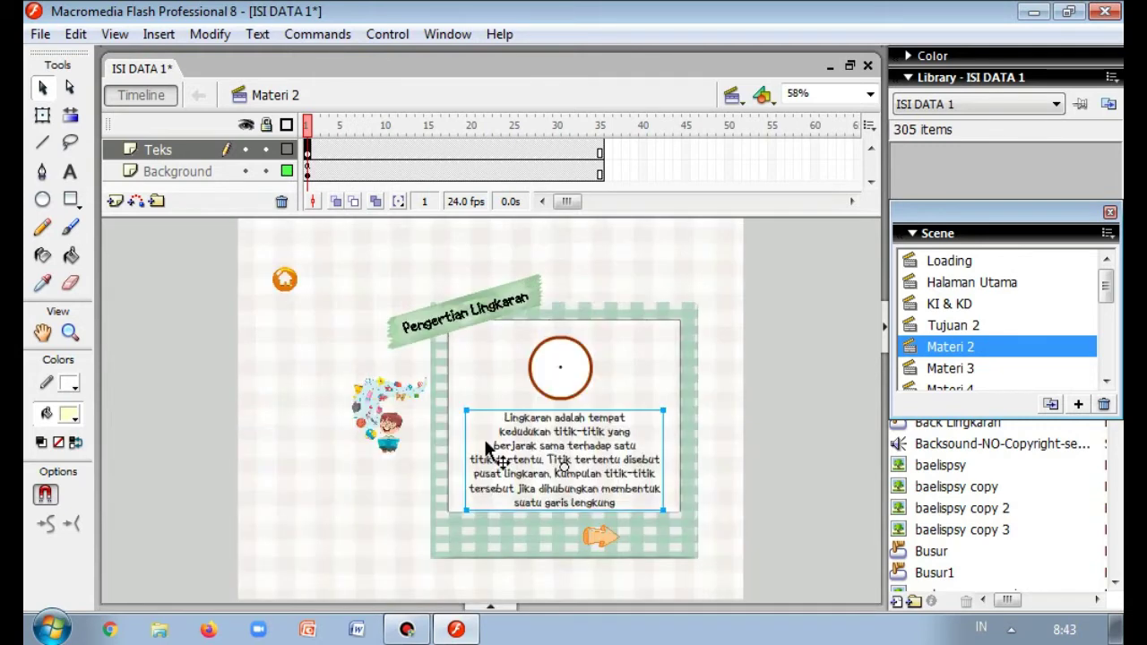
- Examine the circle on the Lingkaran layer and its first keyframe, and deselect it
{"action": "left_click", "coordinate": [551, 358]}
{"action": "key", "text": "ctrl+shift+d"}
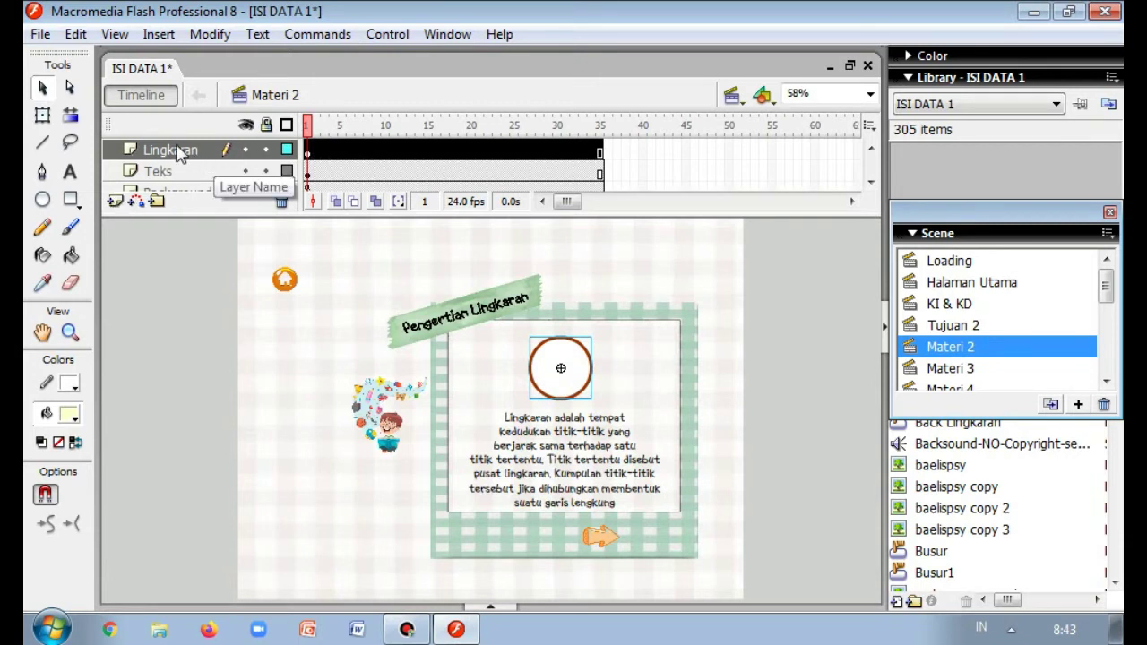
{"action": "left_click", "coordinate": [309, 153]}
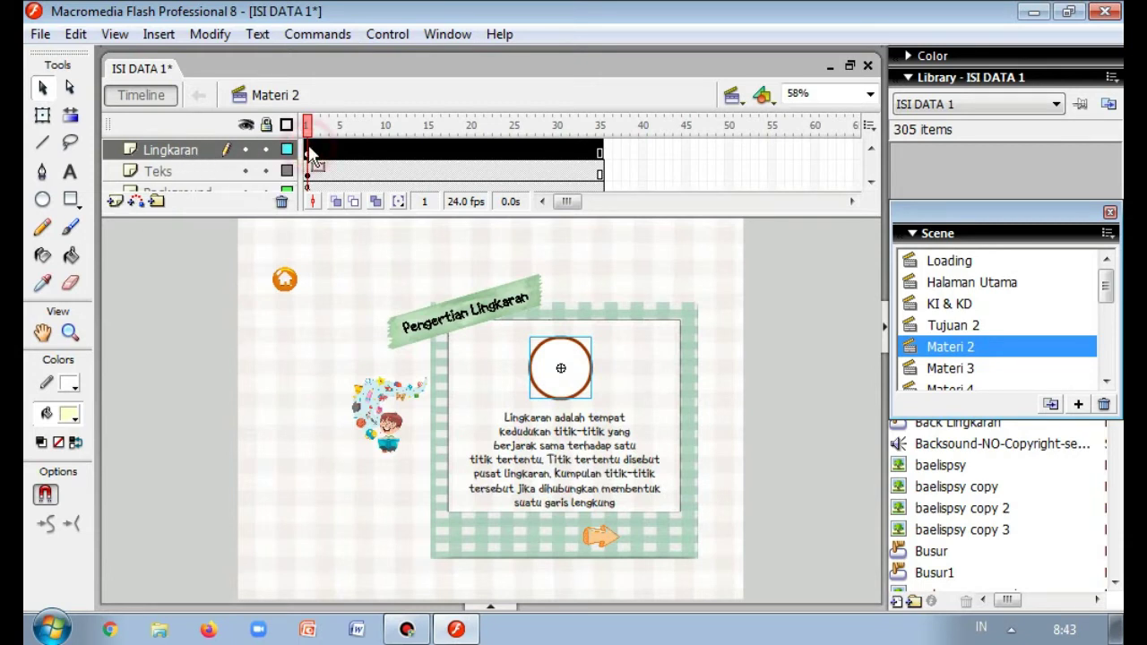
{"action": "left_click", "coordinate": [309, 152]}
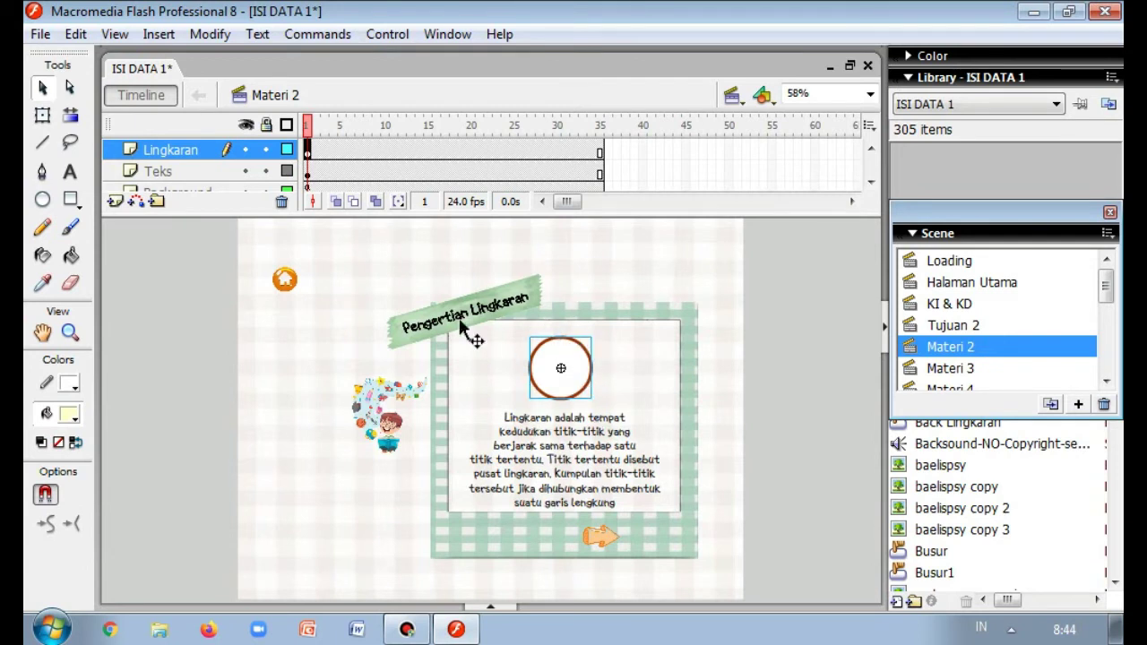
{"action": "left_click", "coordinate": [605, 340]}
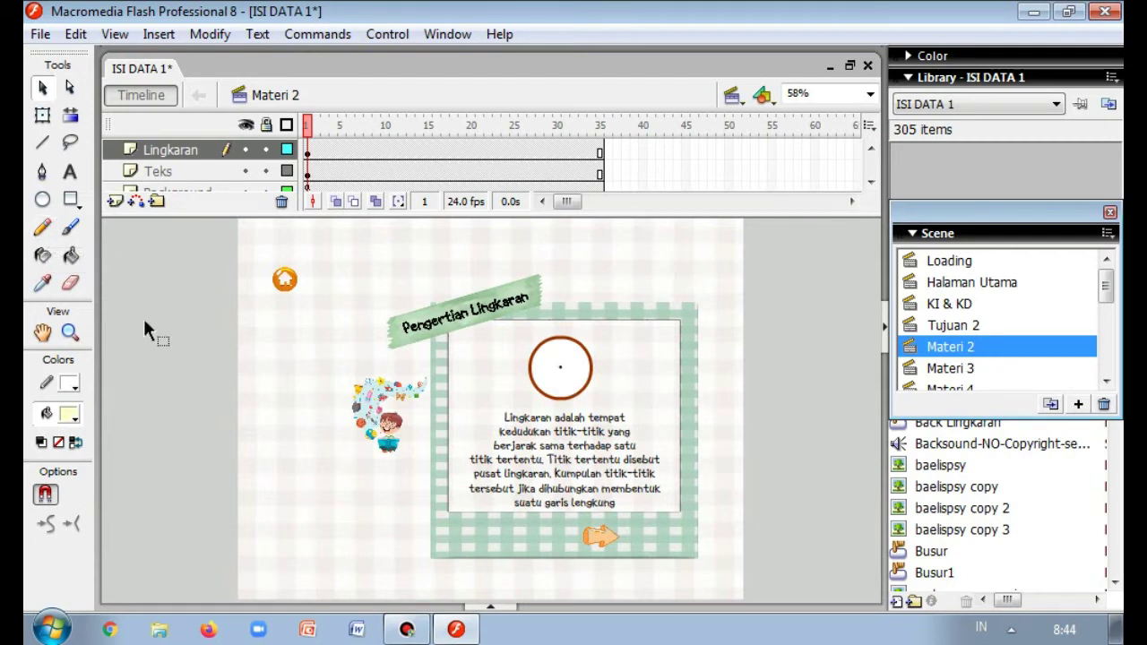
- Switch from the Pencil to the Brush tool and look at the available brush sizes
{"action": "left_click", "coordinate": [42, 227]}
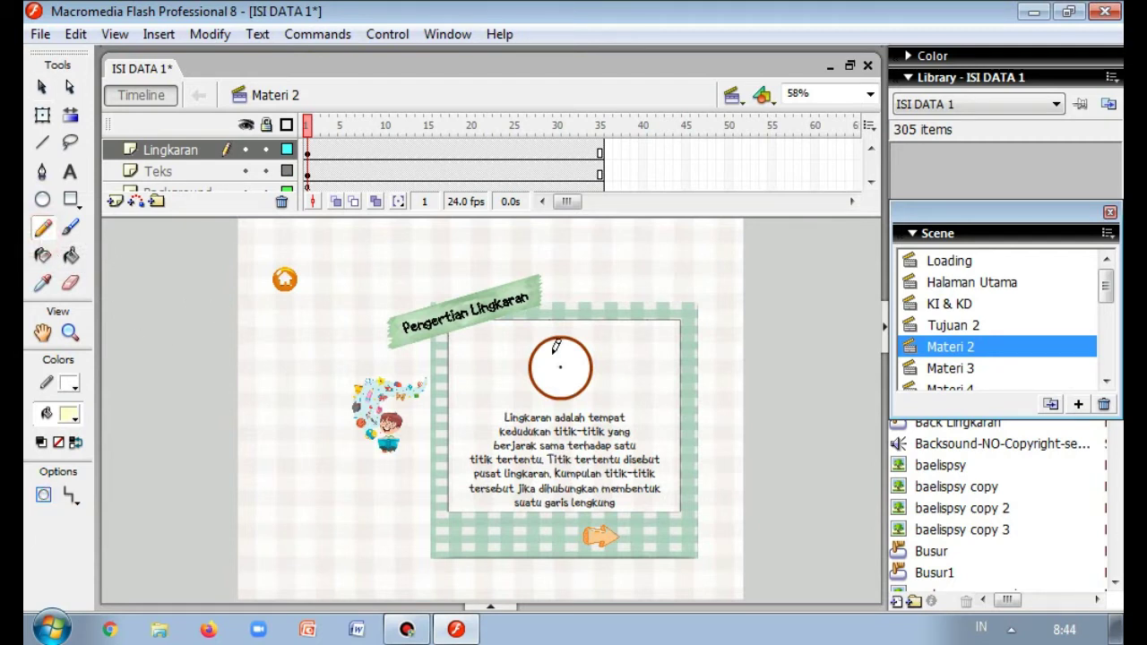
{"action": "left_click", "coordinate": [71, 228]}
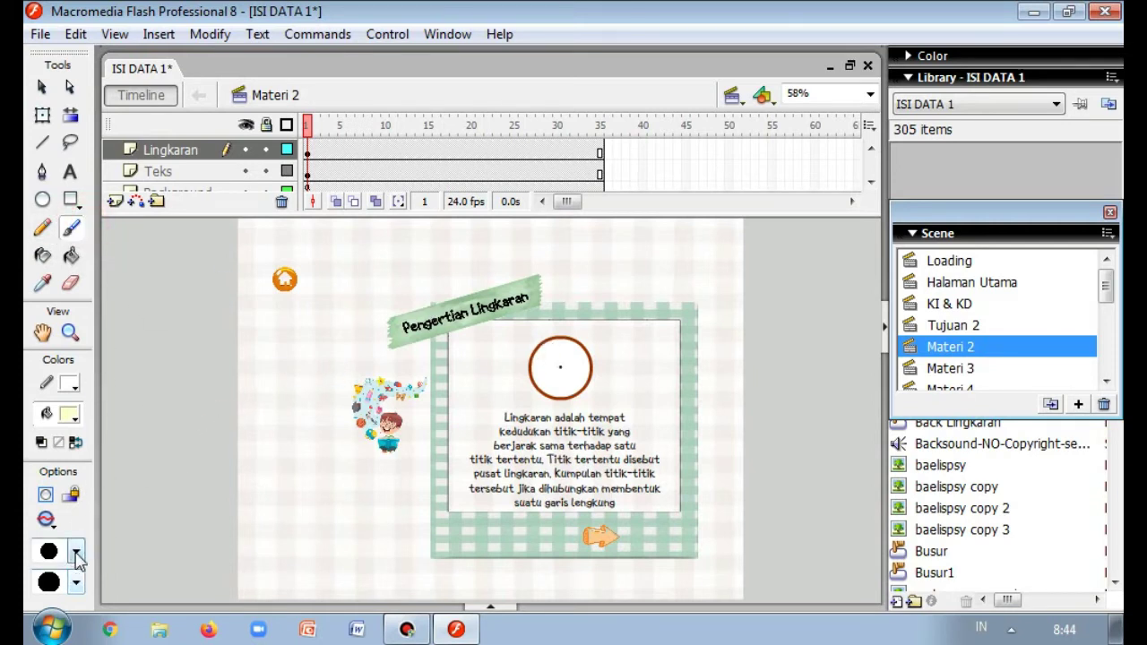
{"action": "left_click", "coordinate": [76, 553]}
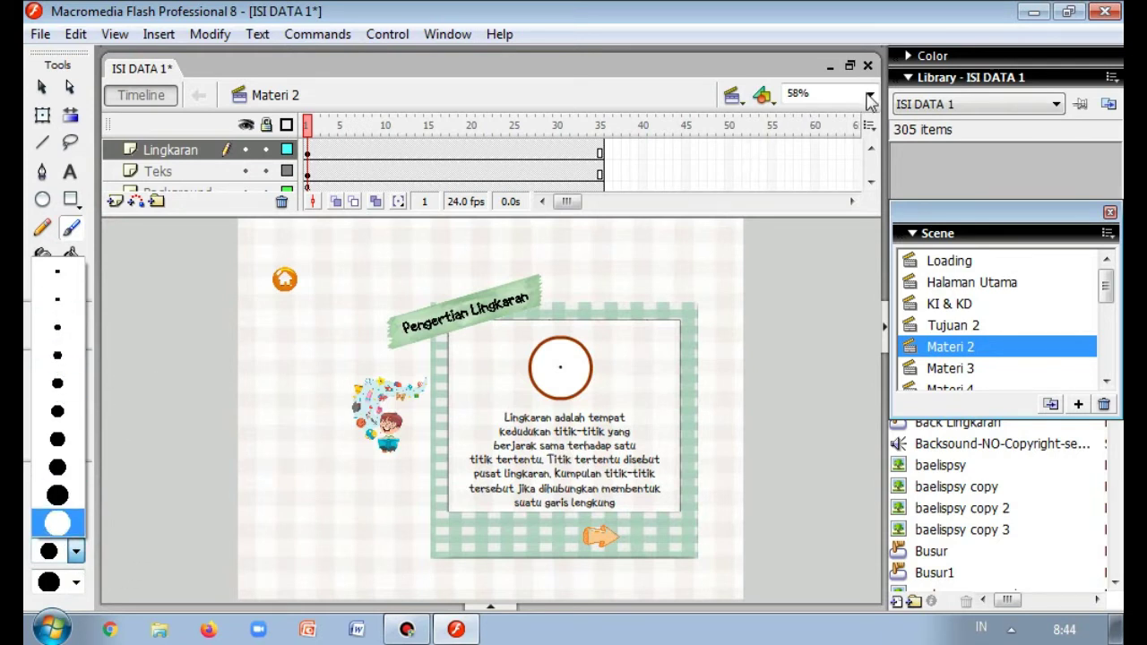
- Inspect the centre dot of the circle up close at 100% and 200%, and fit the page back in the window
{"action": "left_click", "coordinate": [870, 99]}
{"action": "left_click", "coordinate": [869, 99]}
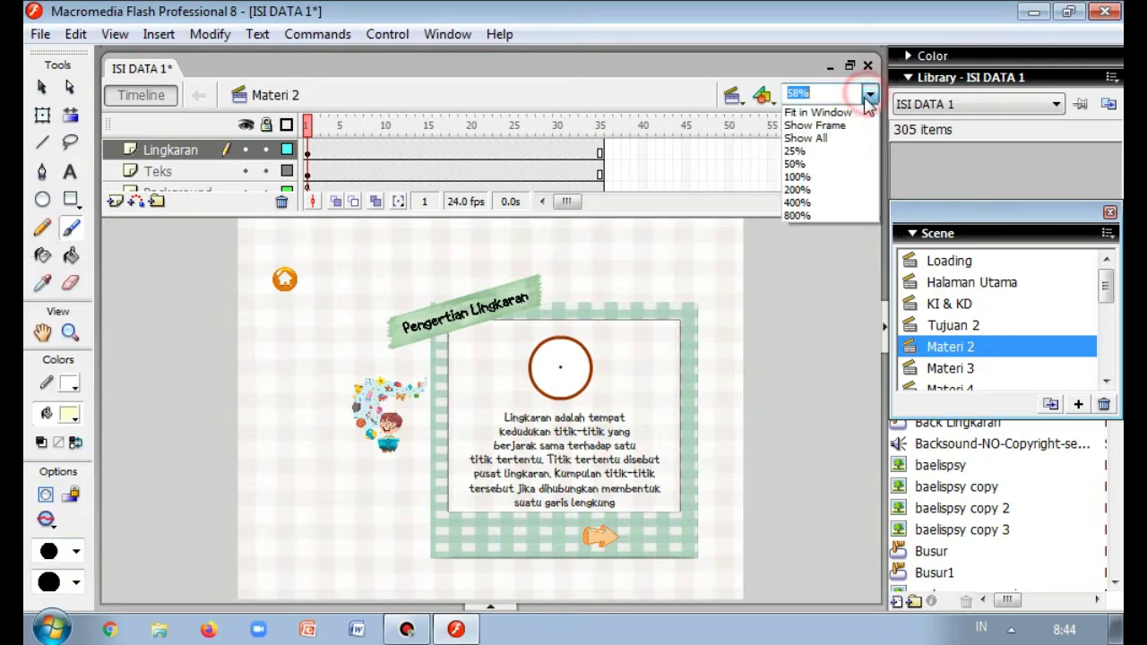
{"action": "left_click", "coordinate": [817, 182]}
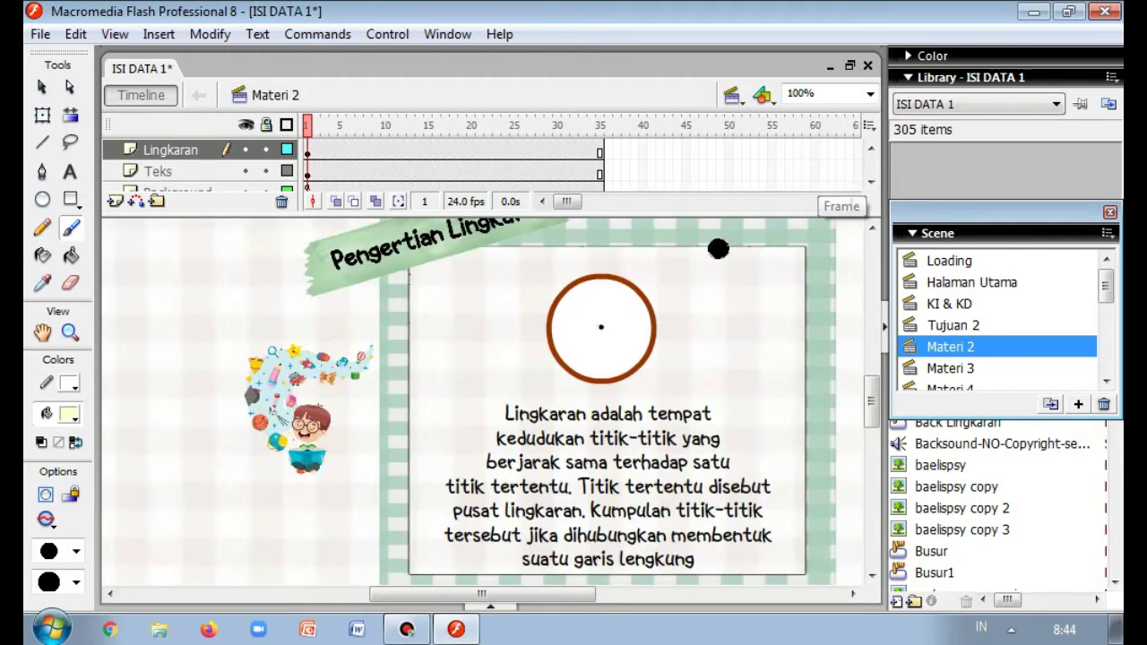
{"action": "left_click", "coordinate": [869, 94]}
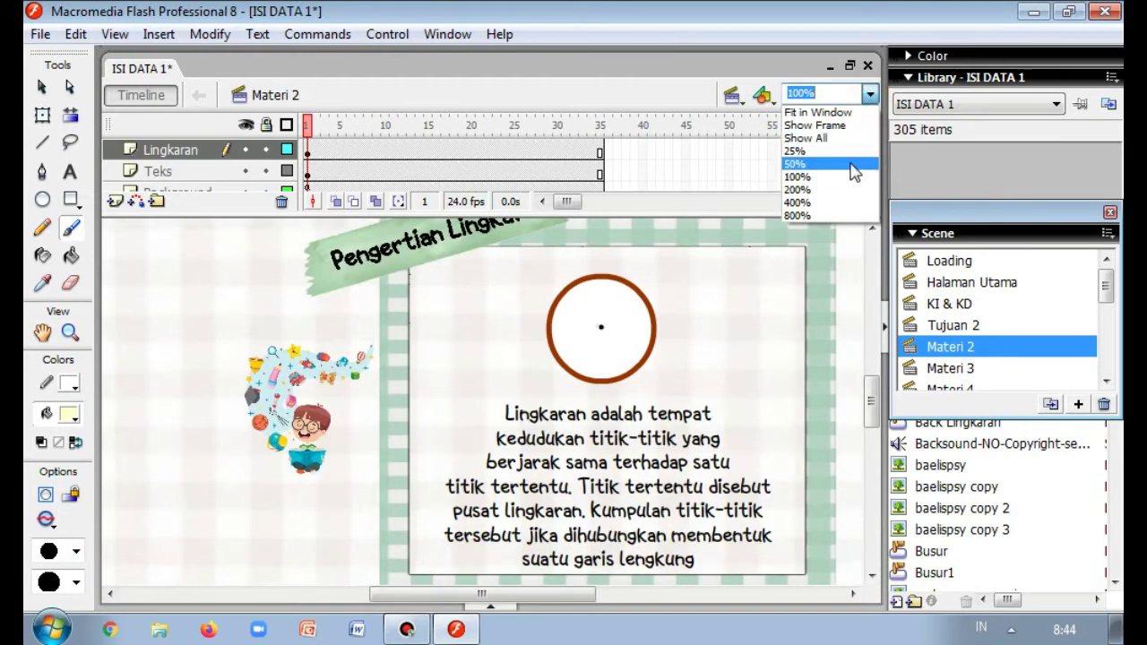
{"action": "left_click", "coordinate": [839, 191]}
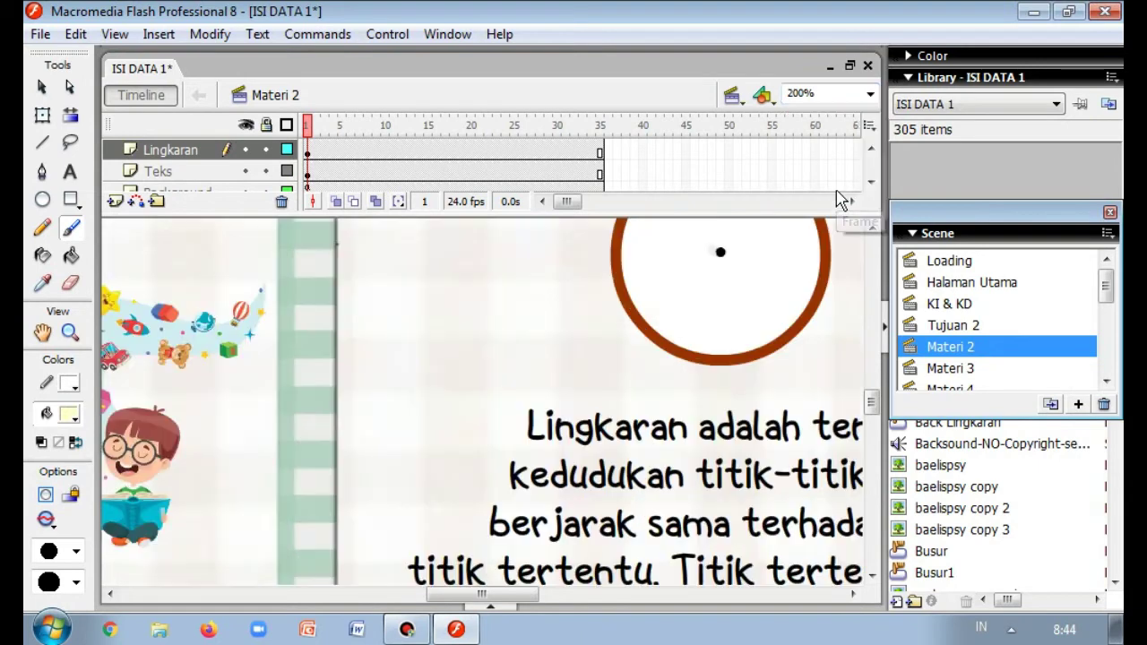
{"action": "left_click_drag", "start_coordinate": [871, 405], "coordinate": [871, 389]}
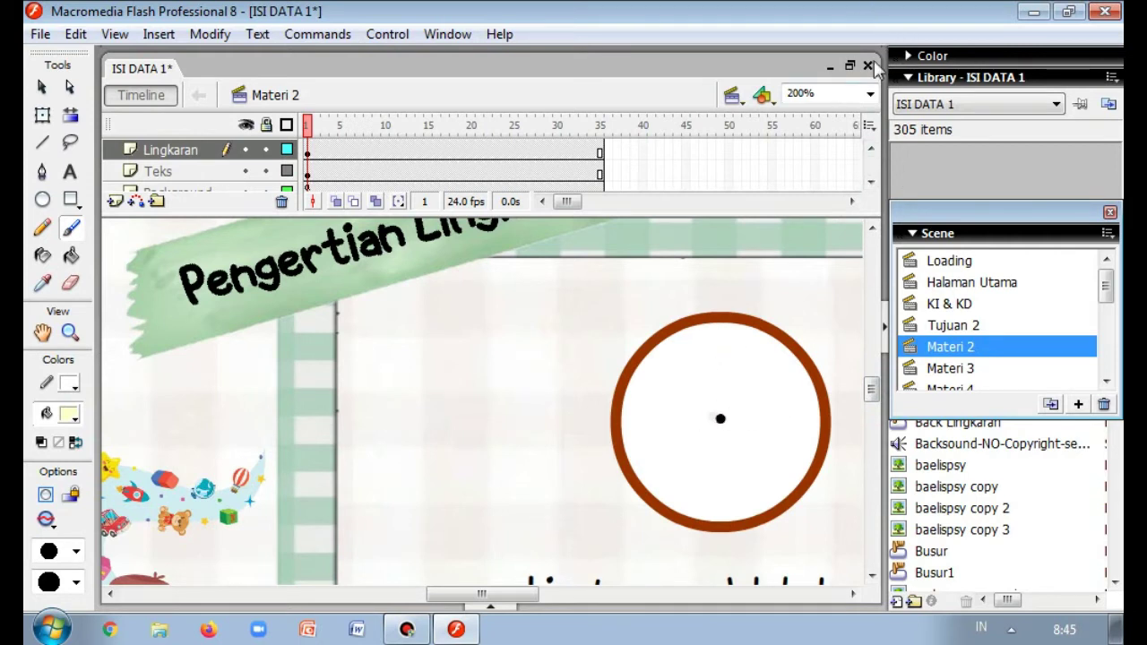
{"action": "left_click", "coordinate": [869, 94]}
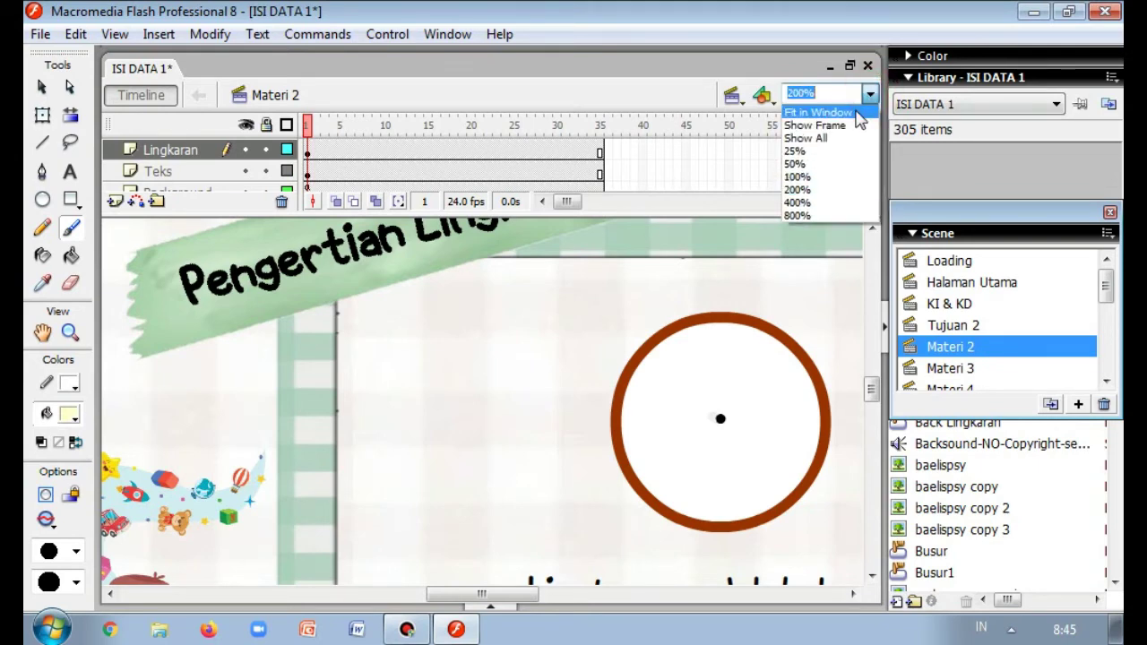
{"action": "left_click", "coordinate": [856, 113]}
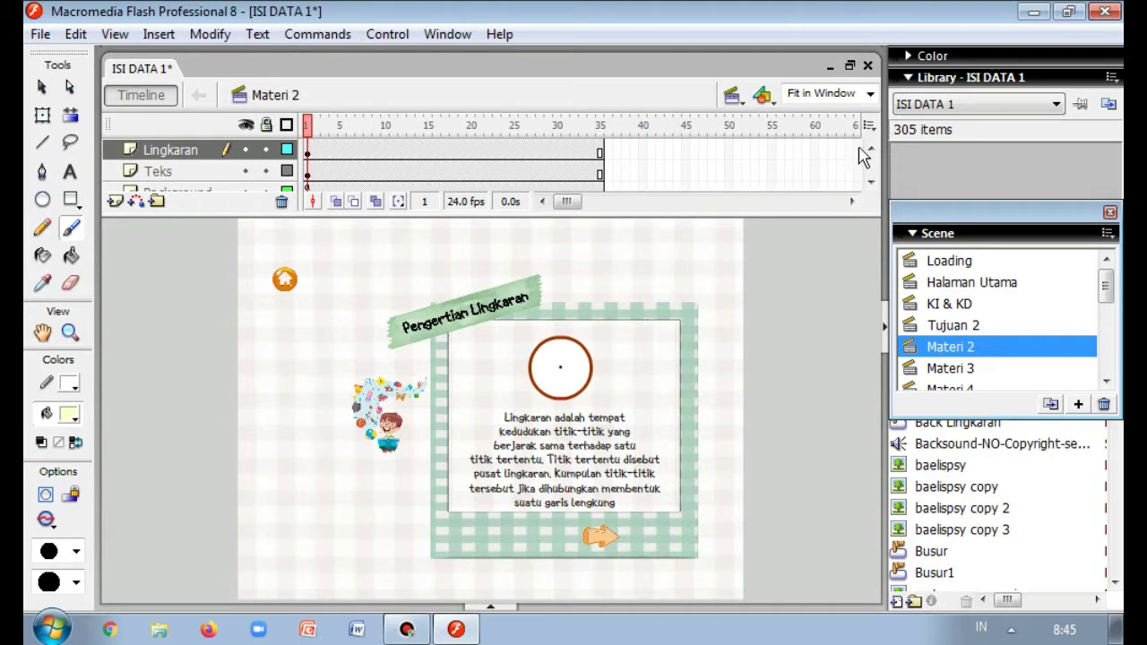
- Examine the student illustration on the Anak Murid layer and select the layer's first keyframe
{"action": "left_click", "coordinate": [871, 148]}
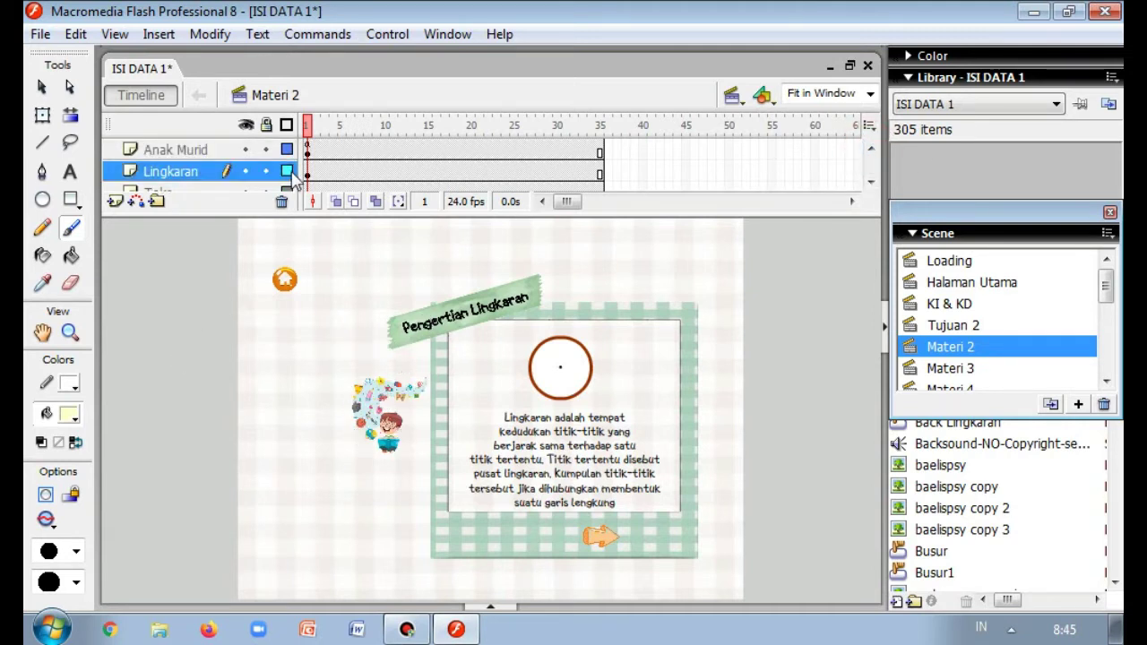
{"action": "left_click", "coordinate": [190, 150]}
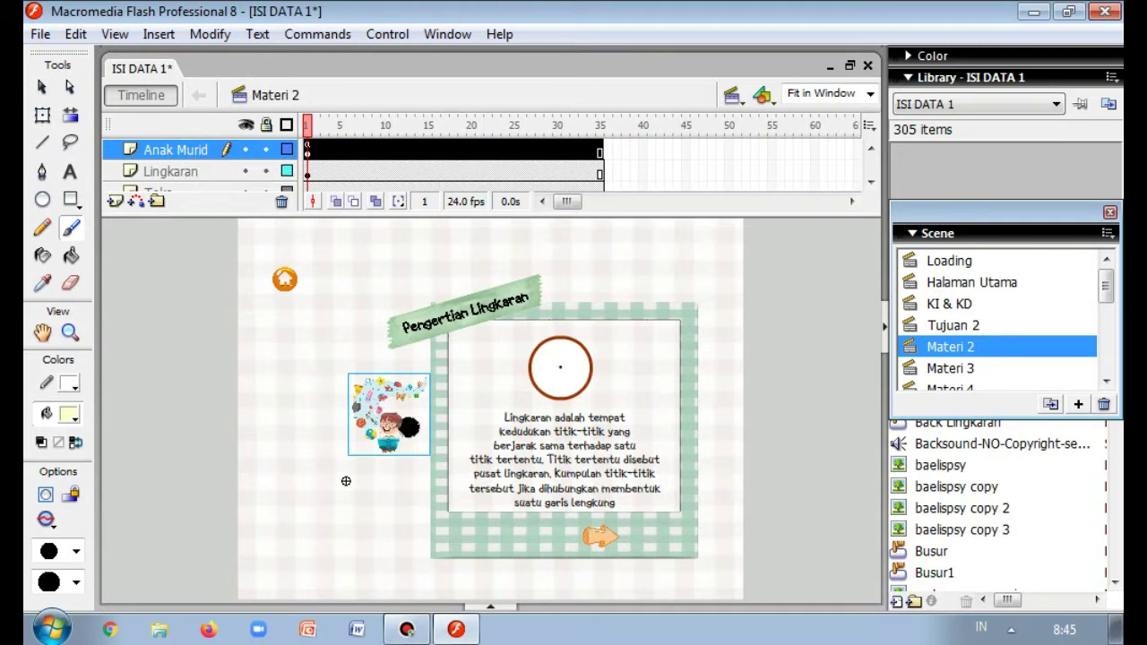
{"action": "left_click", "coordinate": [307, 151]}
{"action": "left_click", "coordinate": [307, 153]}
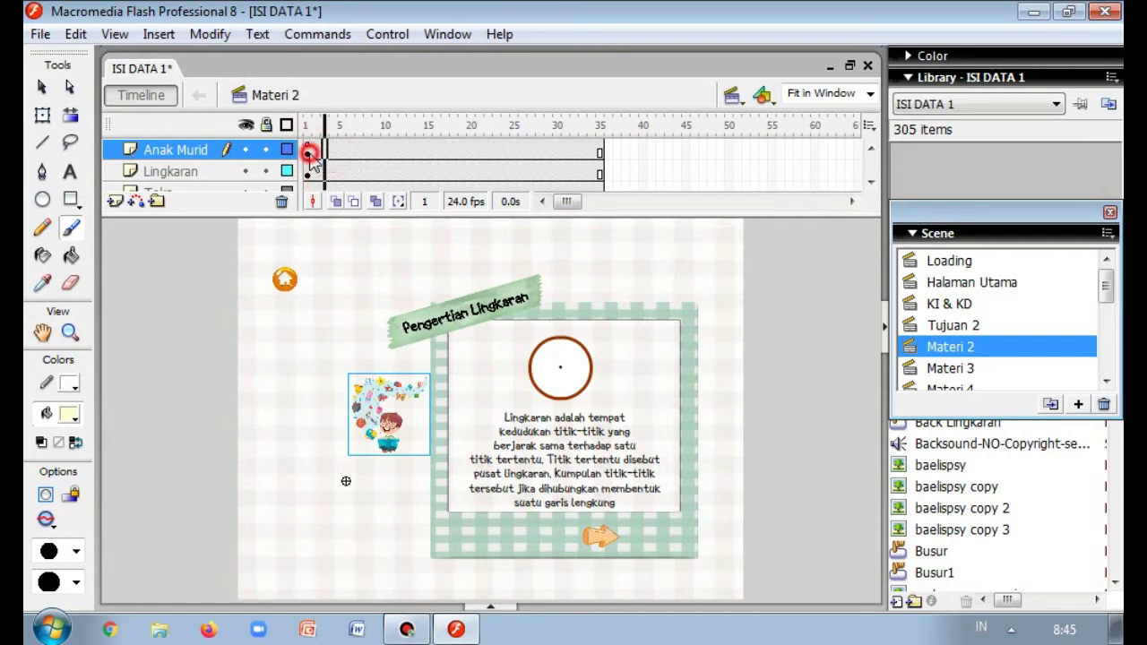
- Look at the options for importing a file to the stage, and back out without importing anything
{"action": "key", "text": "Return"}
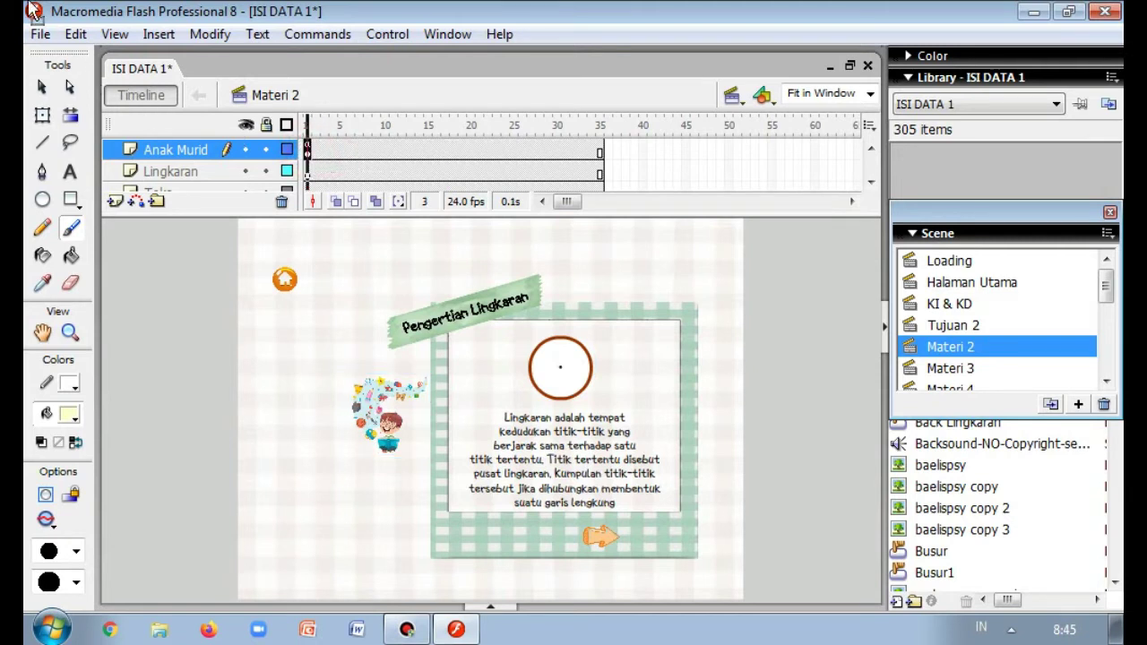
{"action": "left_click", "coordinate": [41, 33]}
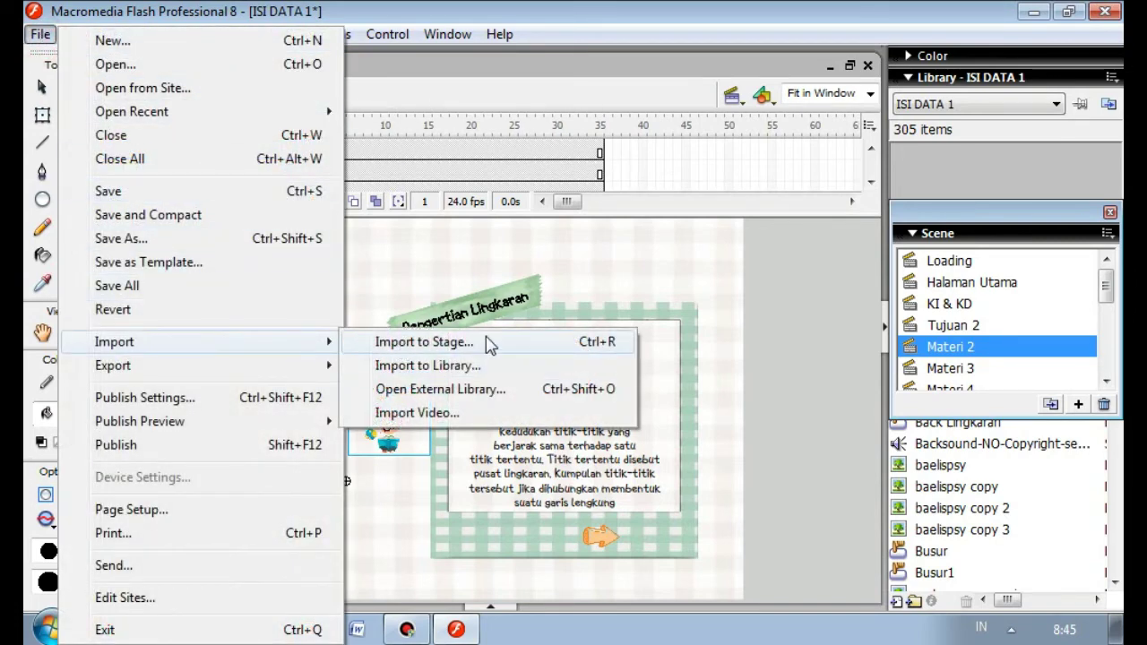
{"action": "left_click", "coordinate": [810, 335]}
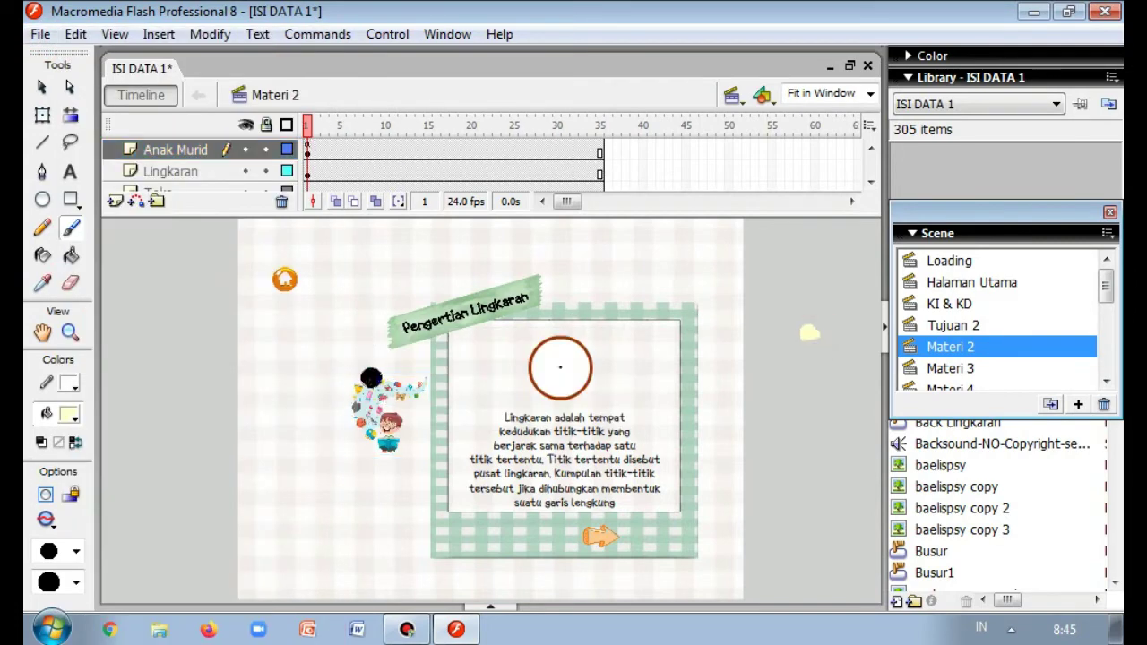
- Clear the script on the Anak Murid layer's first keyframe and return to the stage
{"action": "left_click", "coordinate": [308, 152]}
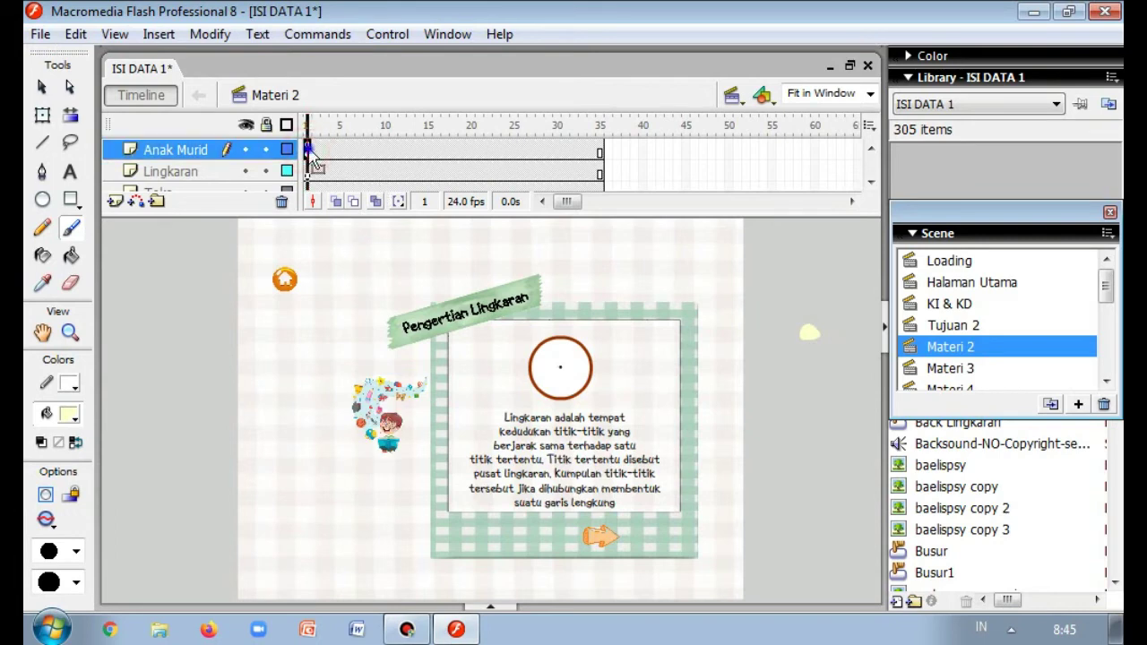
{"action": "right_click", "coordinate": [308, 152]}
{"action": "left_click", "coordinate": [367, 561]}
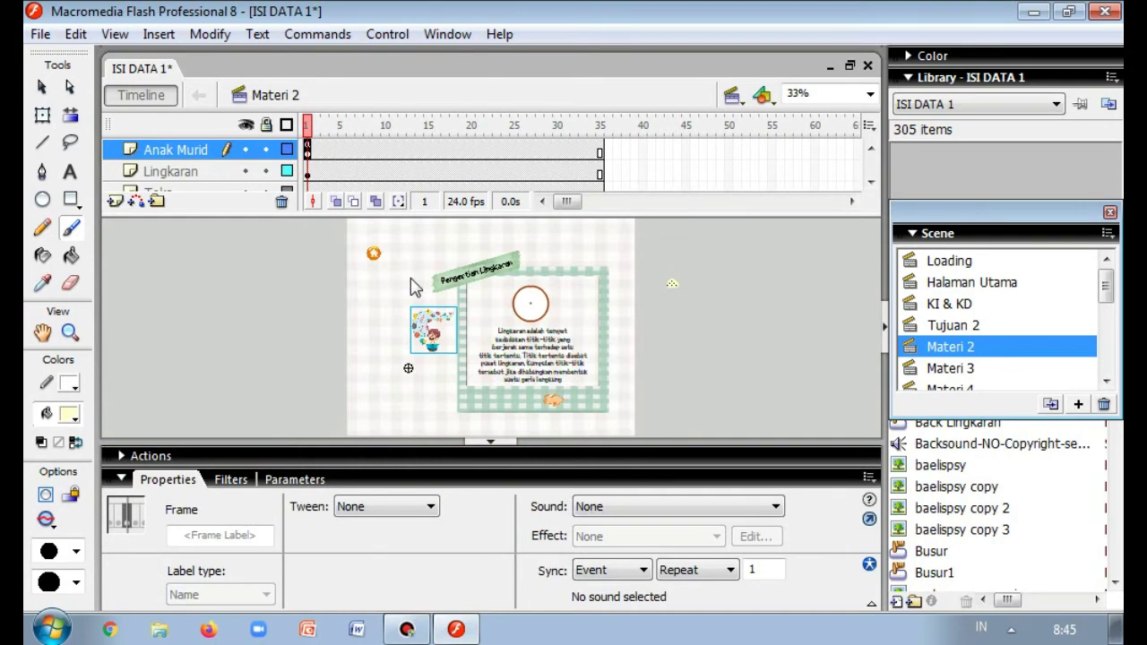
{"action": "left_click", "coordinate": [161, 456]}
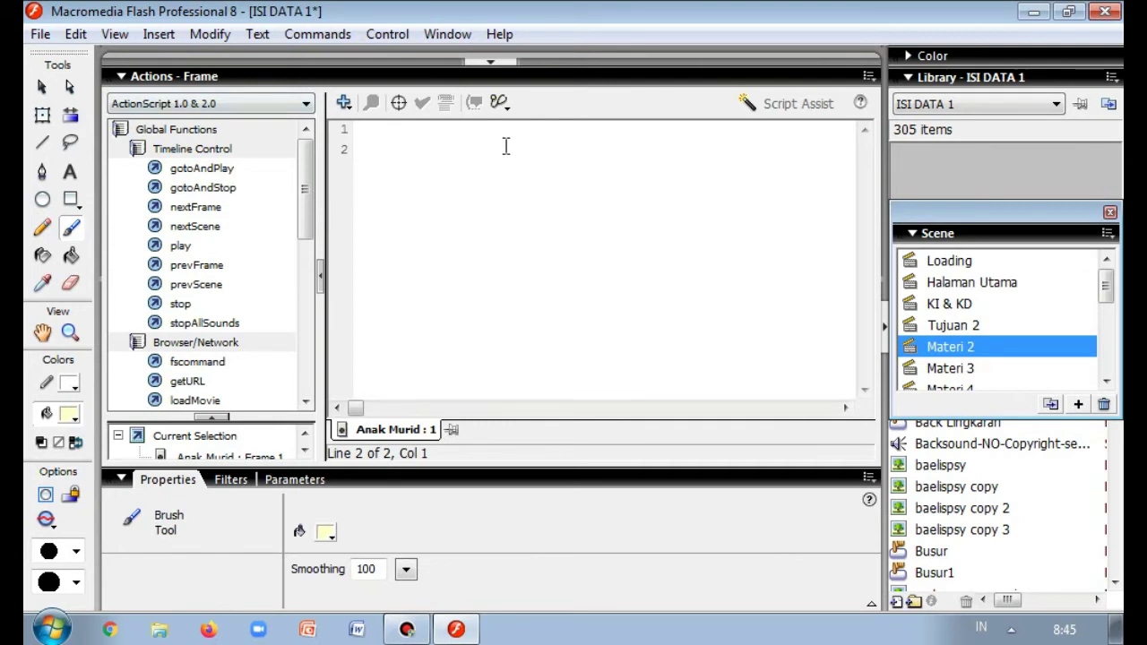
{"action": "key", "text": "ctrl+a"}
{"action": "key", "text": "BackSpace"}
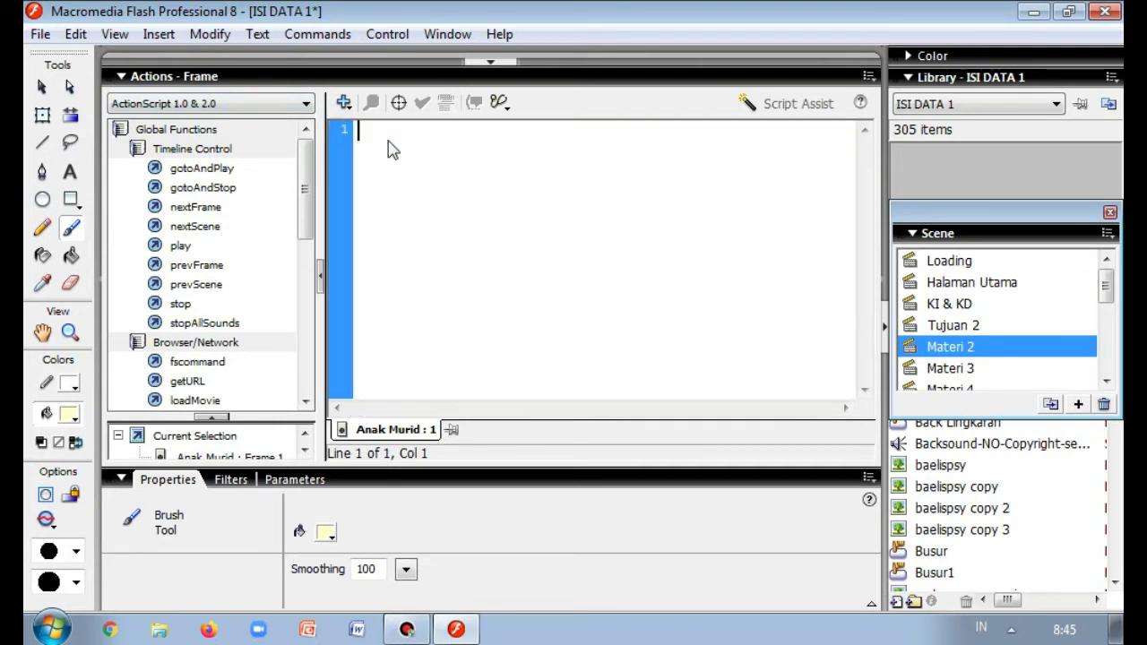
{"action": "left_click", "coordinate": [496, 62]}
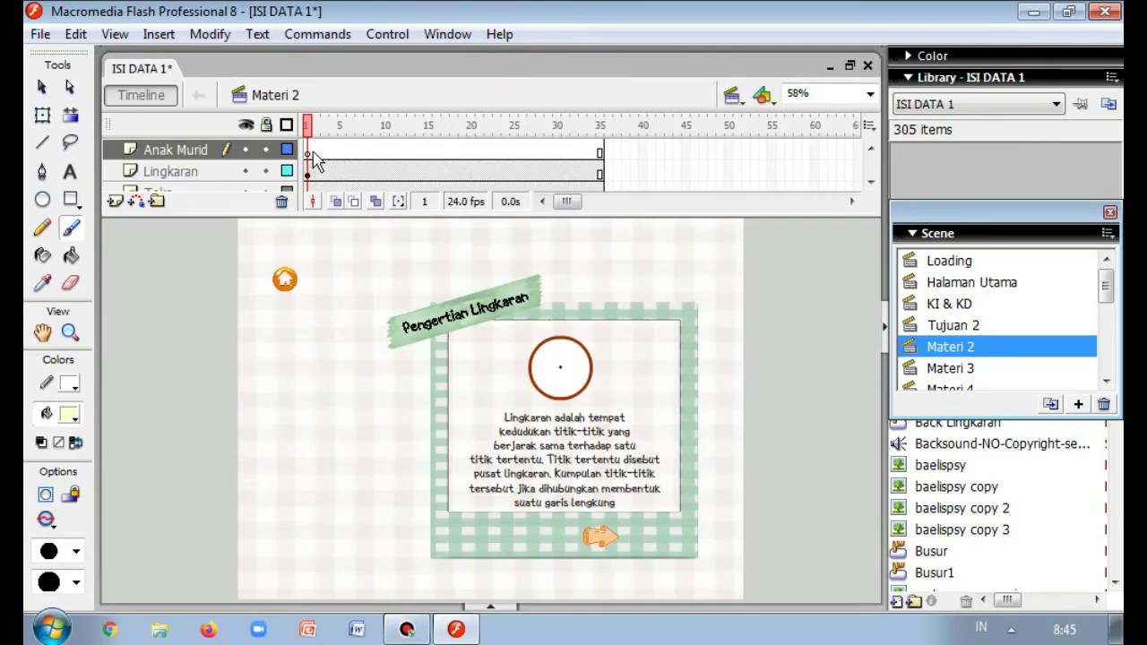
- Paste the student illustration in place on the Anak Murid layer's first keyframe and reselect that keyframe
{"action": "left_click", "coordinate": [308, 154]}
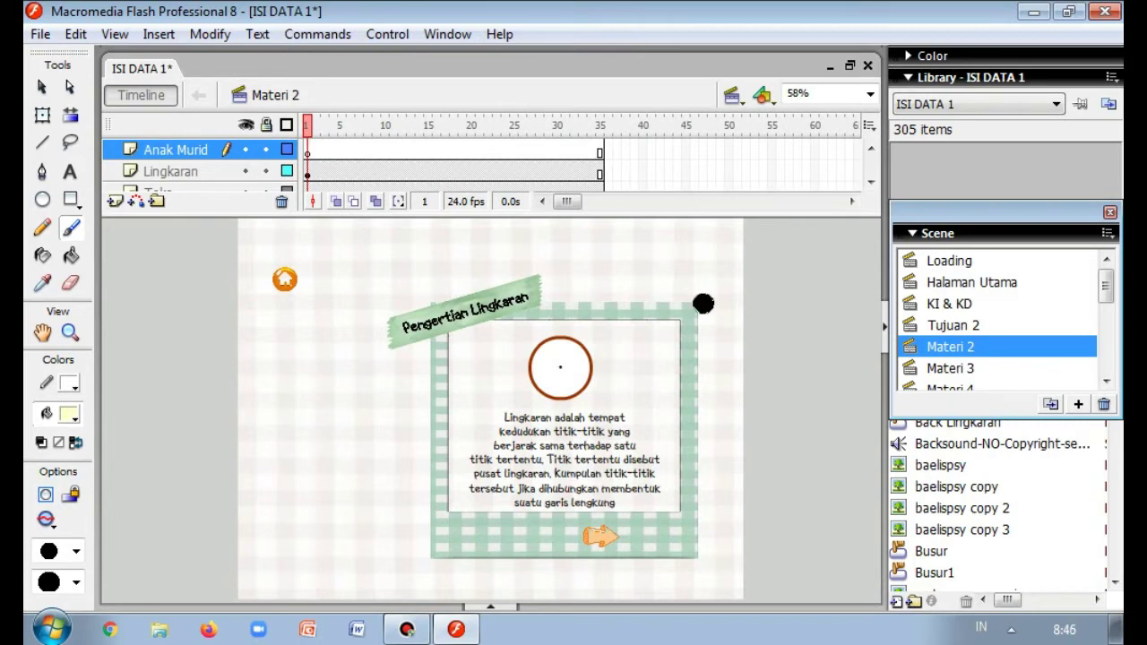
{"action": "key", "text": "ctrl+shift+v"}
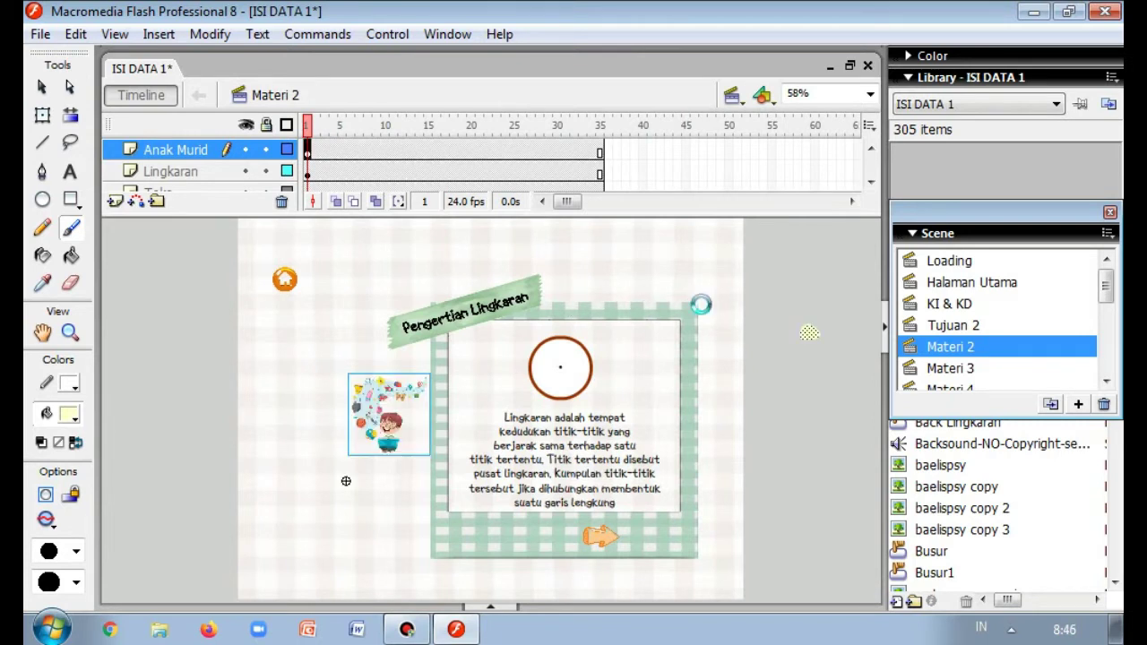
{"action": "left_click", "coordinate": [345, 151]}
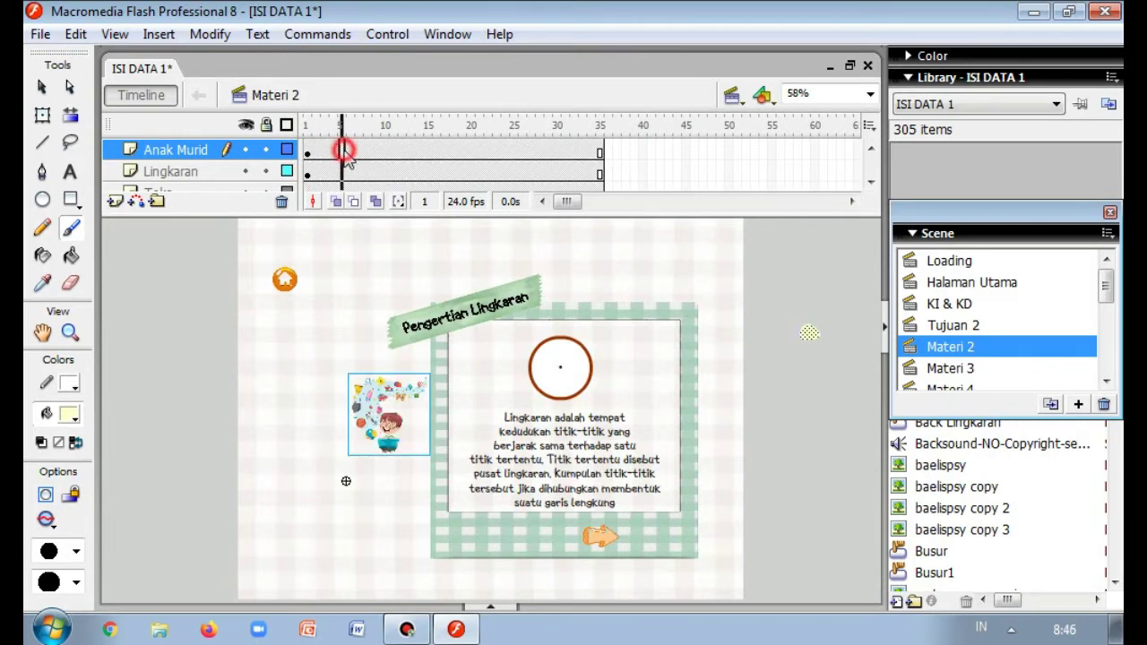
{"action": "left_click", "coordinate": [306, 152]}
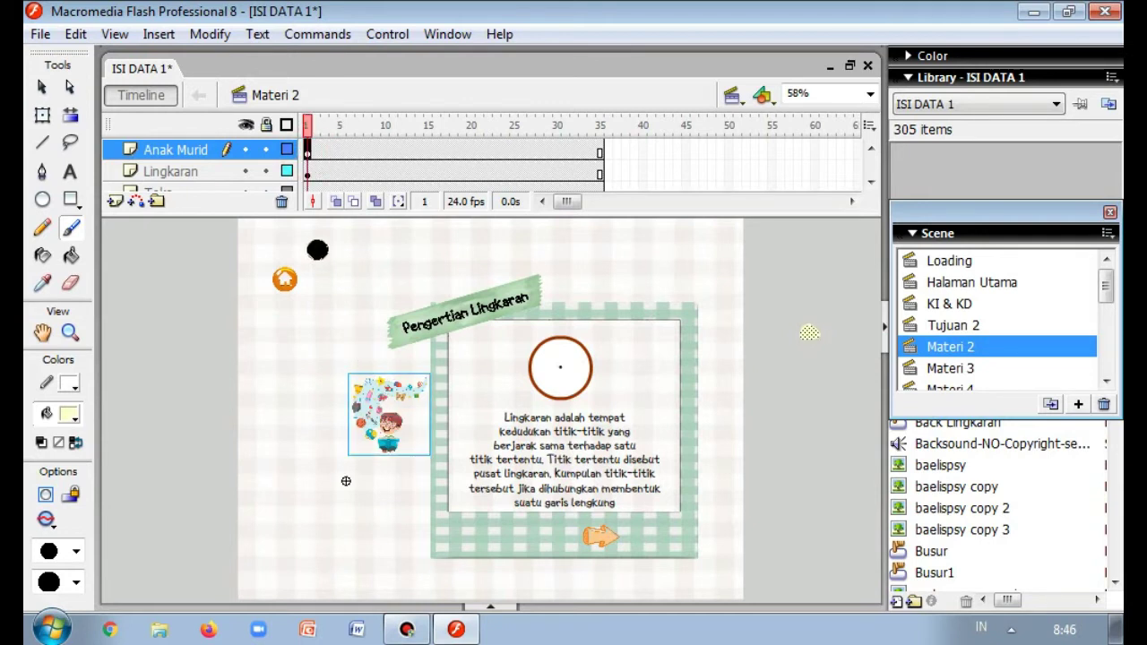
- Look at the symbol types offered for converting the student illustration, and dismiss the conversion
{"action": "left_click", "coordinate": [41, 87]}
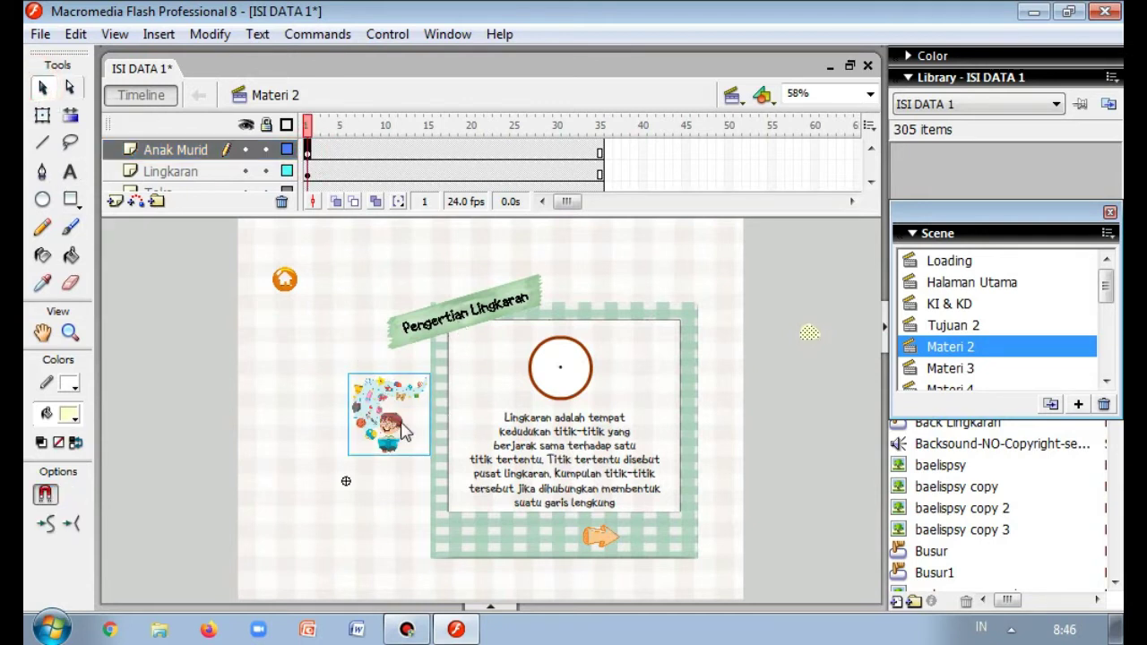
{"action": "right_click", "coordinate": [402, 421]}
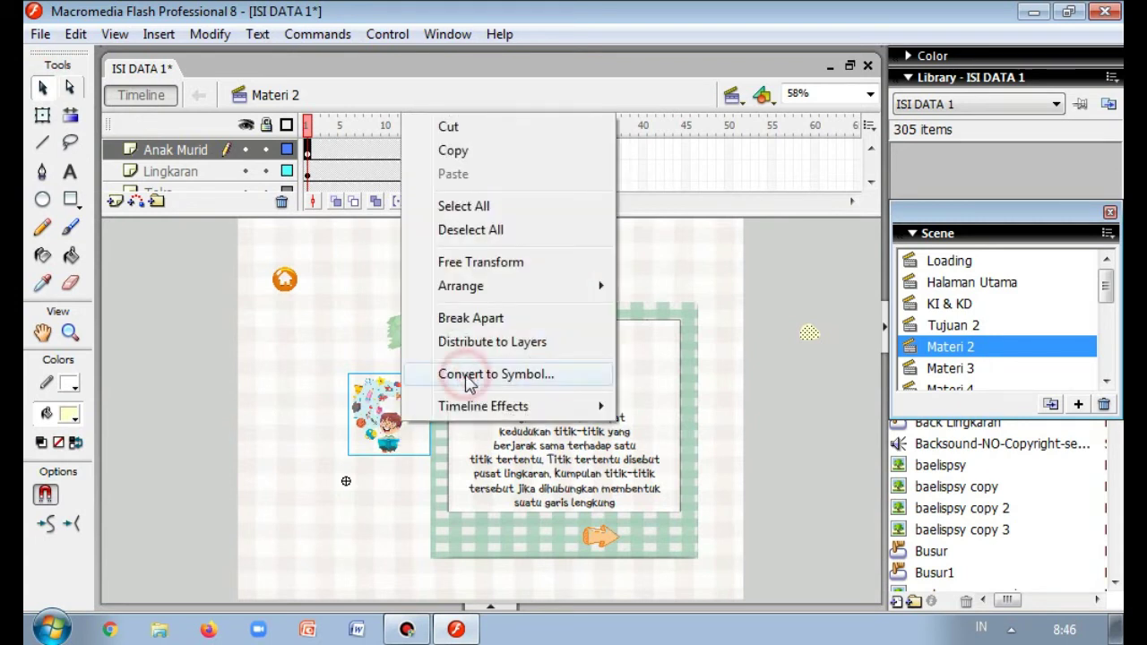
{"action": "left_click", "coordinate": [468, 376]}
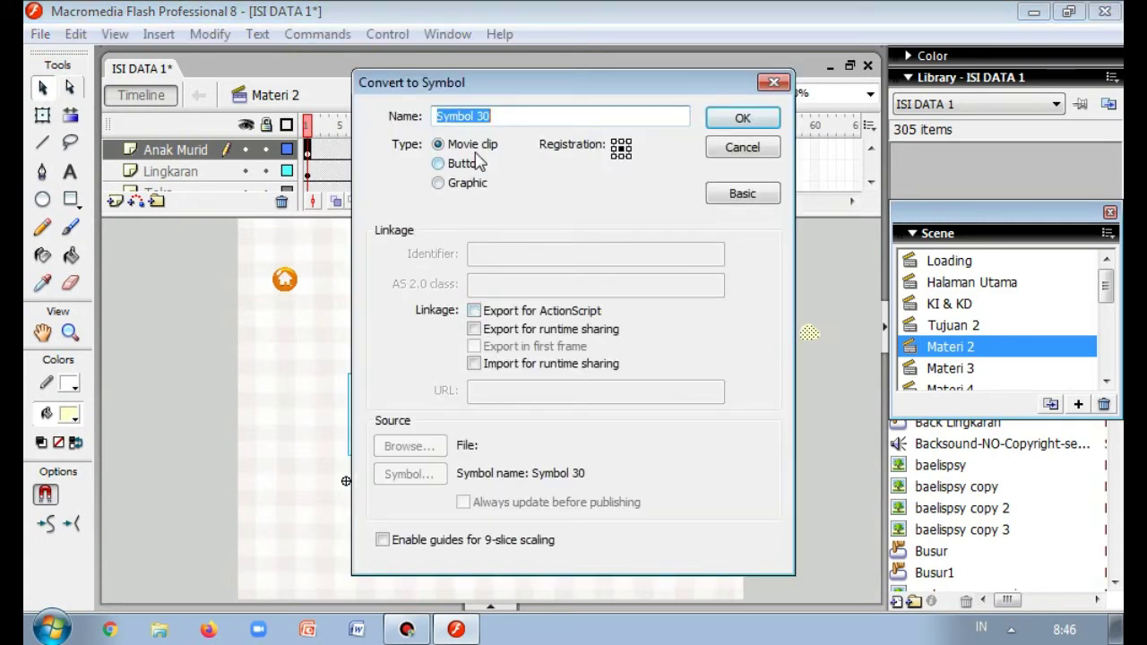
{"action": "left_click", "coordinate": [774, 81]}
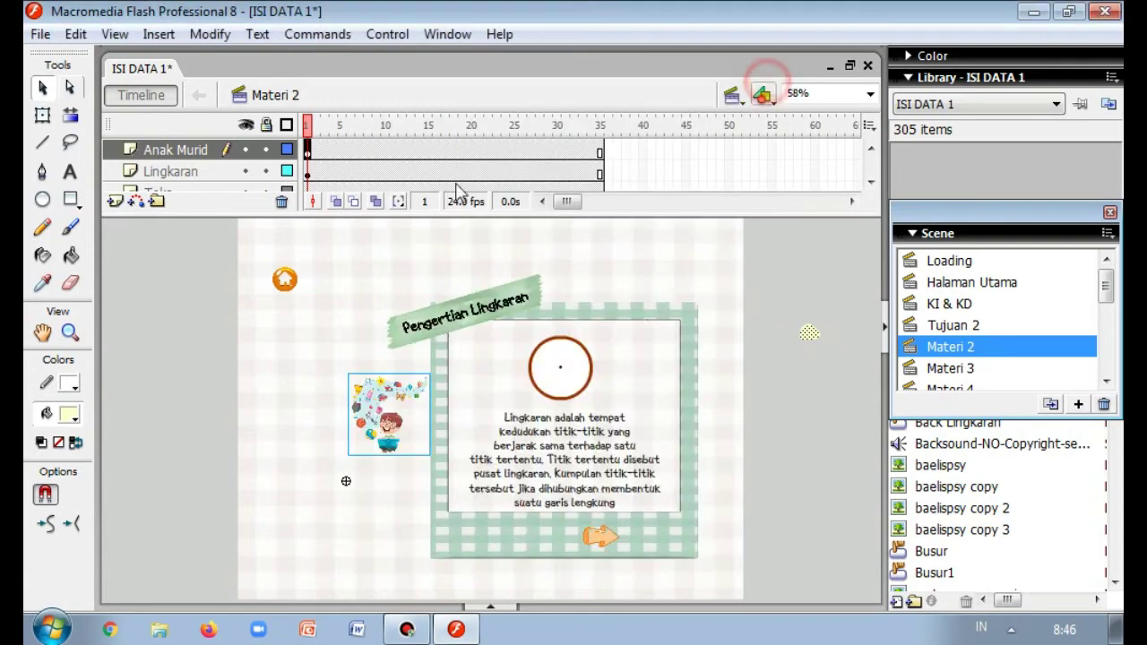
- Open the student illustration's symbol for editing and scrub its animation between the first keyframe and frame 45
{"action": "left_click", "coordinate": [411, 411]}
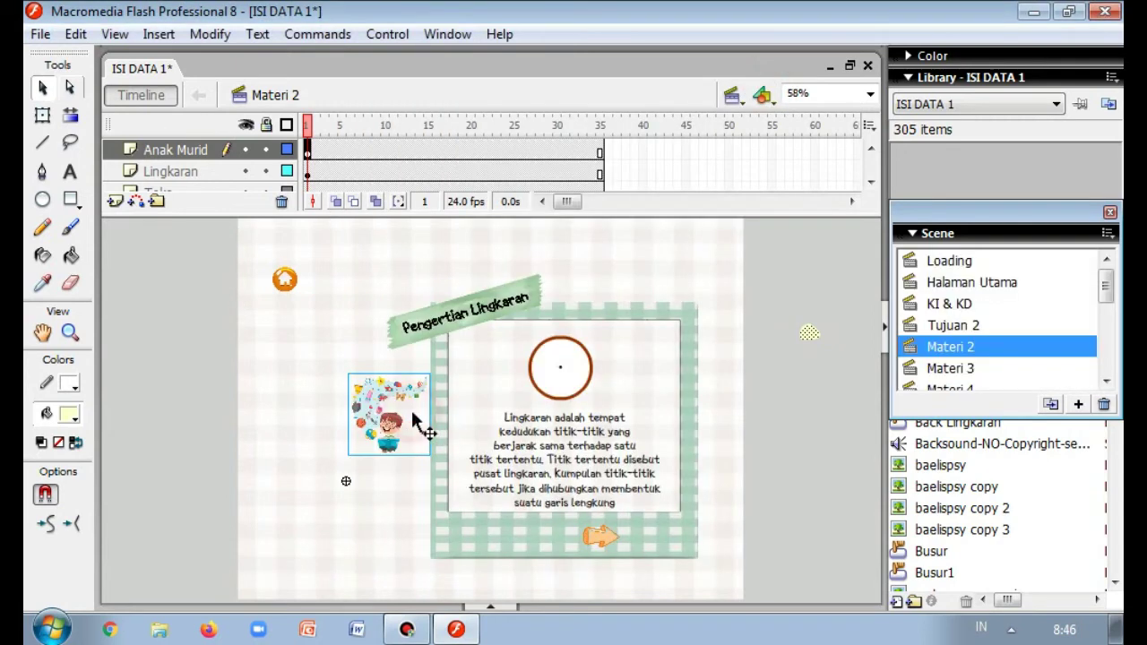
{"action": "left_click", "coordinate": [414, 421]}
{"action": "double_click", "coordinate": [414, 422]}
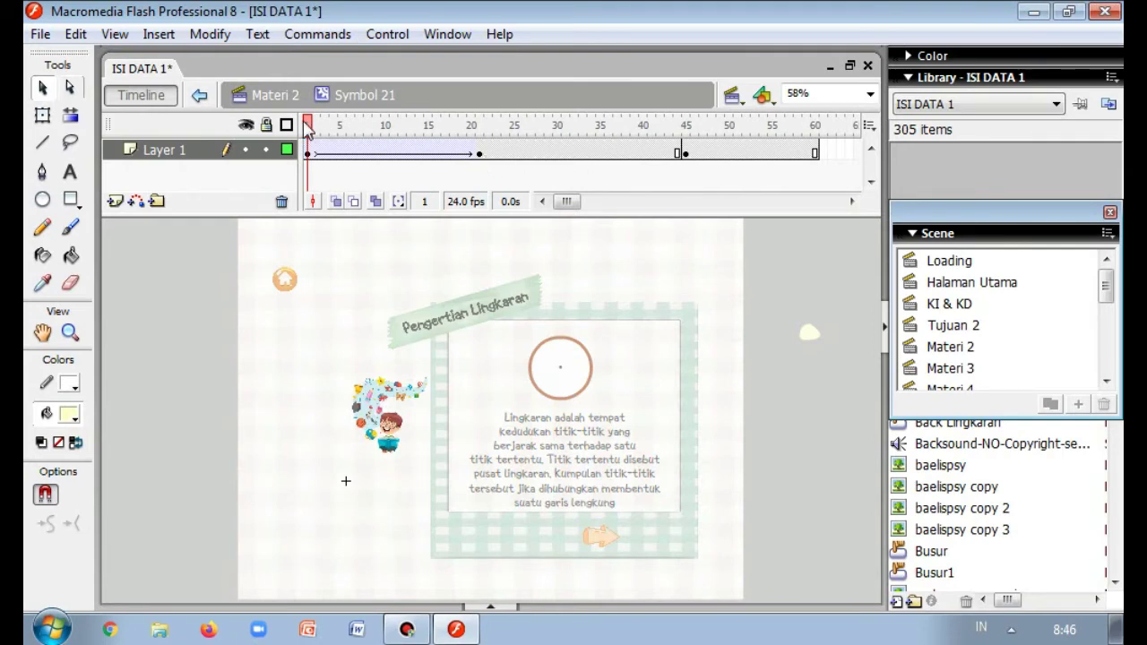
{"action": "left_click_drag", "start_coordinate": [305, 128], "coordinate": [691, 162]}
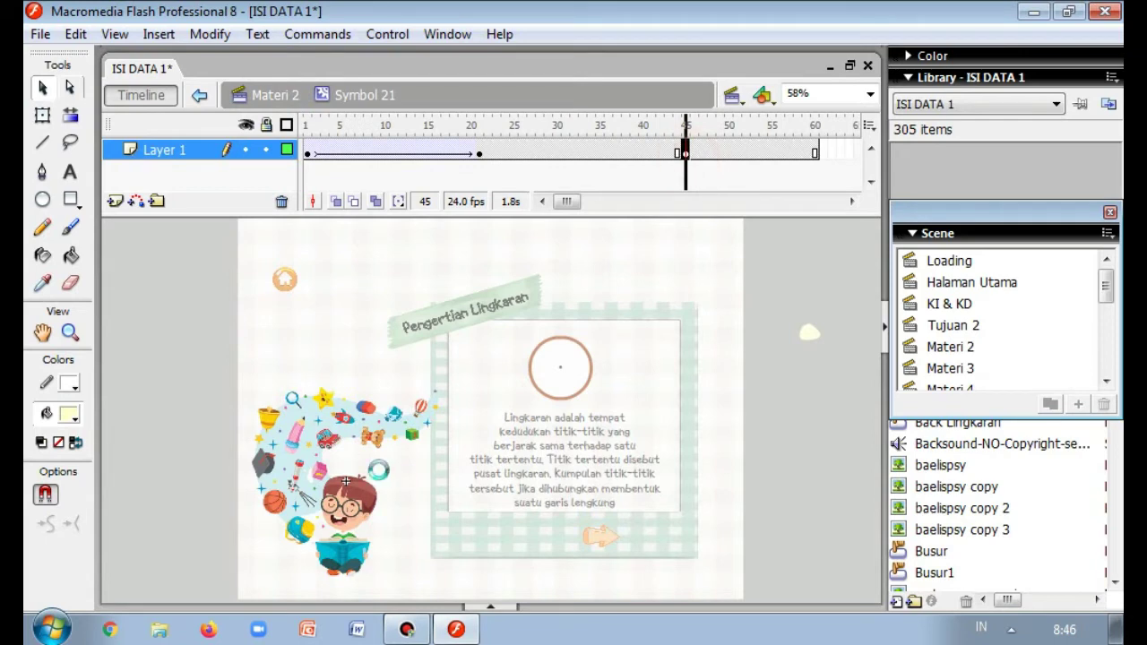
{"action": "left_click", "coordinate": [371, 462]}
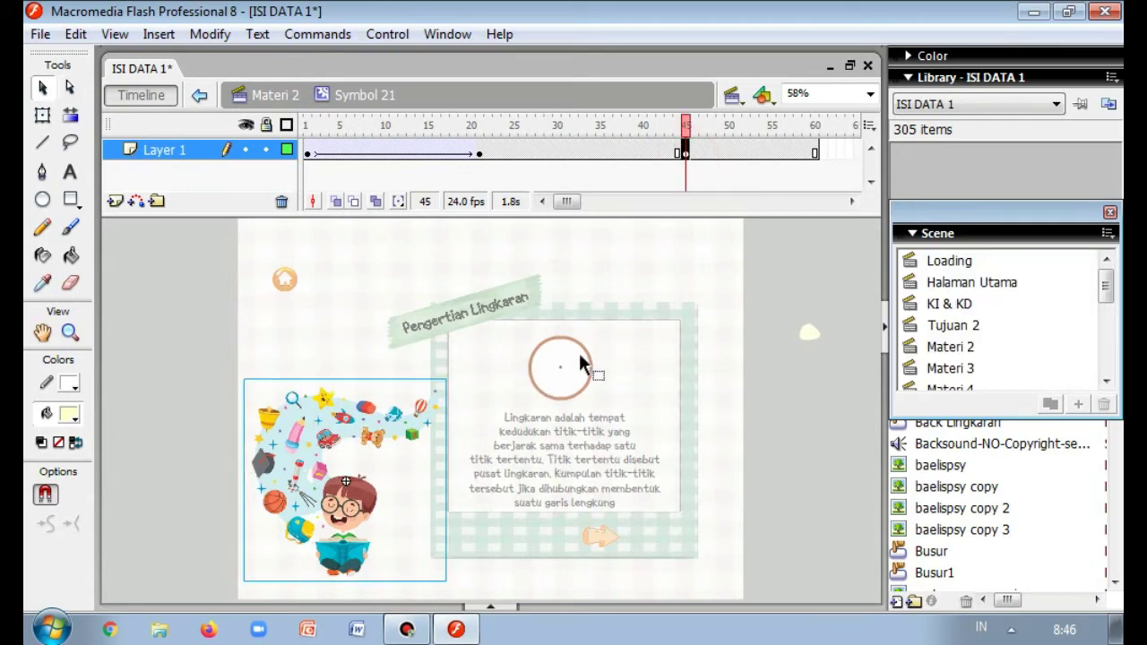
{"action": "left_click_drag", "start_coordinate": [686, 126], "coordinate": [441, 121]}
{"action": "left_click", "coordinate": [307, 152]}
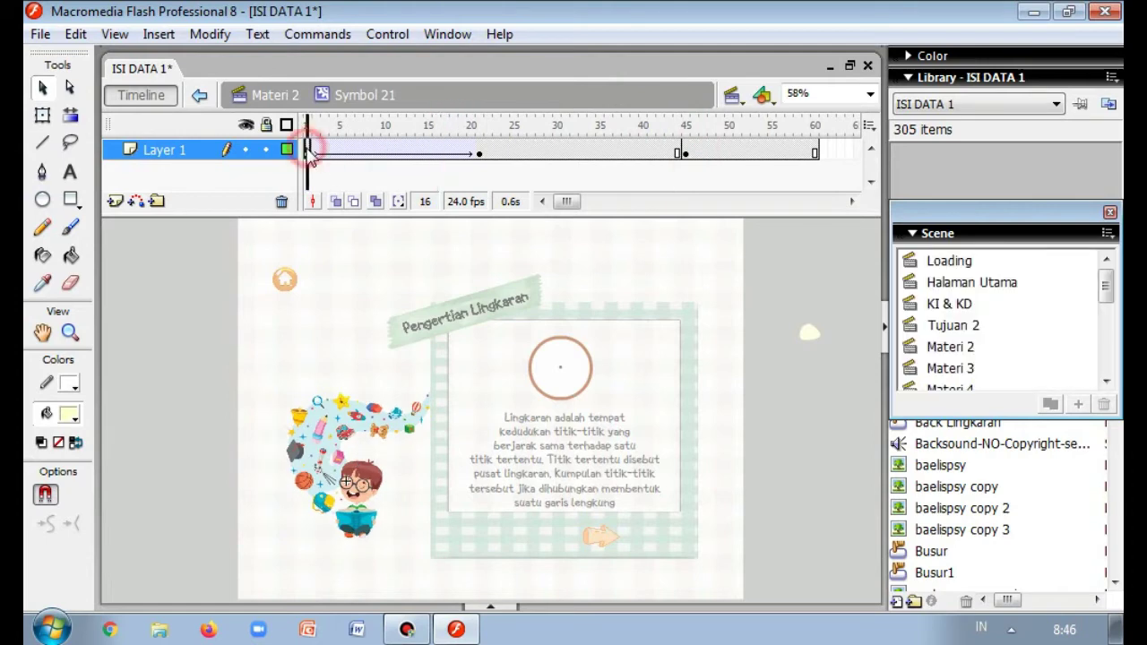
- Inspect the symbol's keyframe at frame 21 and the frames before 45 with their available frame commands, and return to the first keyframe
{"action": "left_click", "coordinate": [479, 152]}
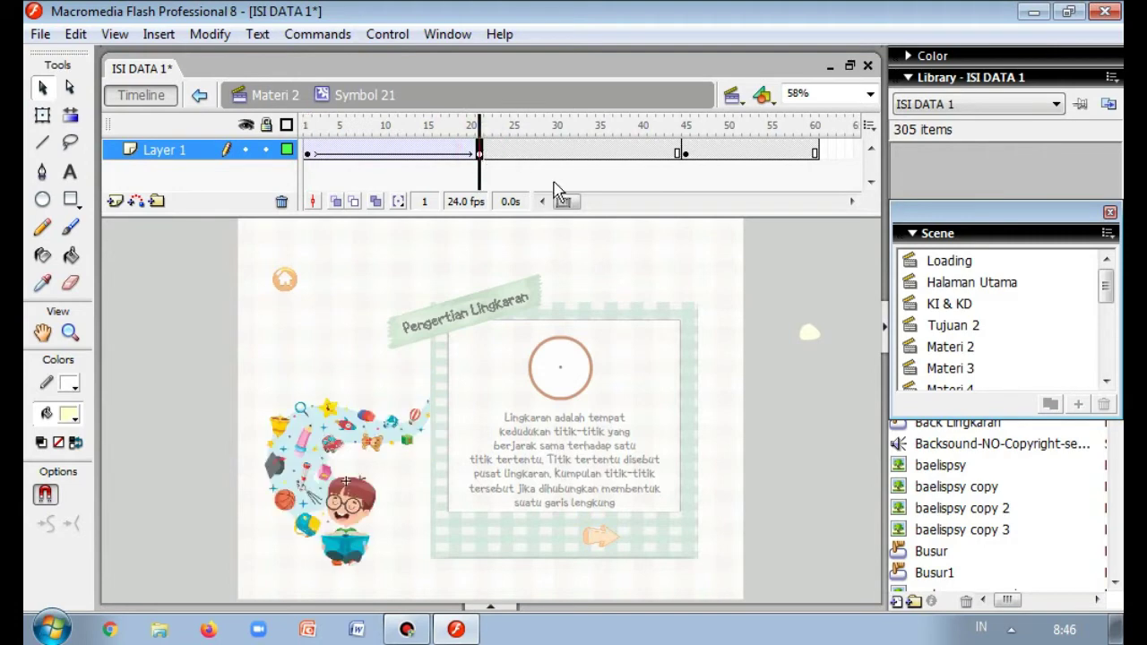
{"action": "right_click", "coordinate": [480, 154]}
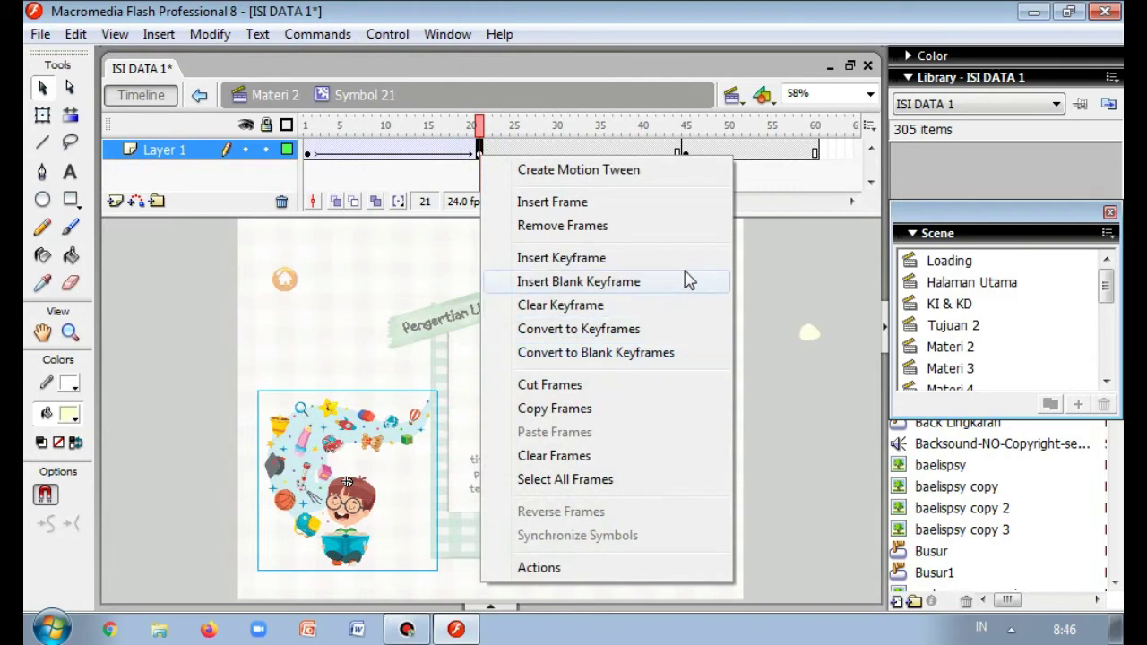
{"action": "left_click", "coordinate": [310, 154]}
{"action": "left_click", "coordinate": [679, 154]}
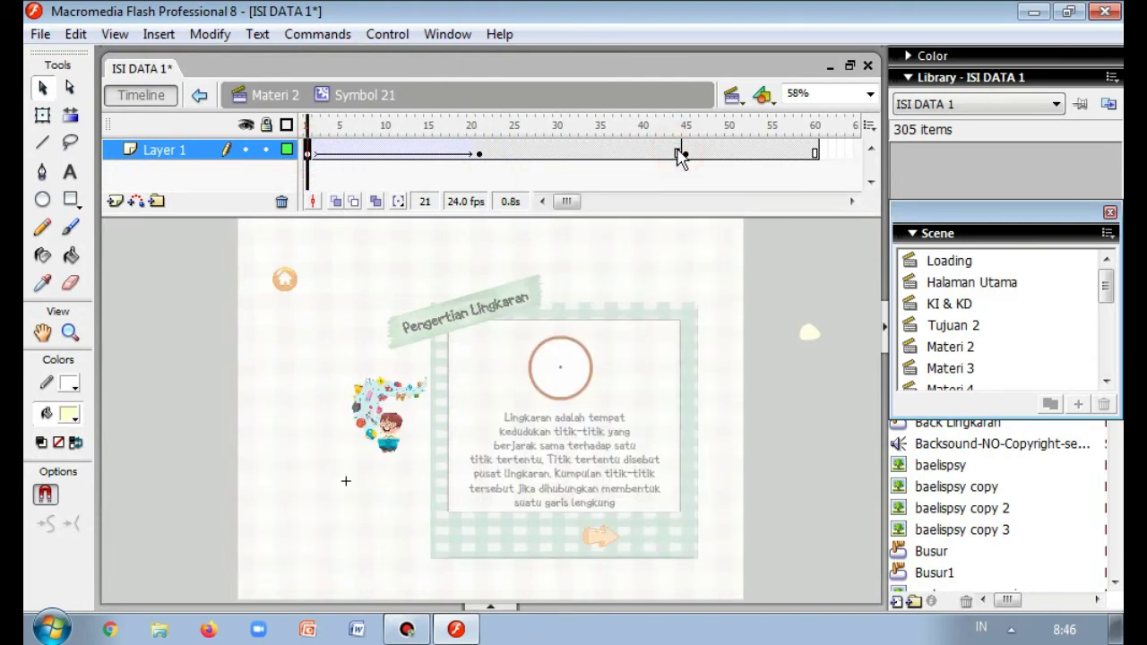
{"action": "right_click", "coordinate": [671, 154]}
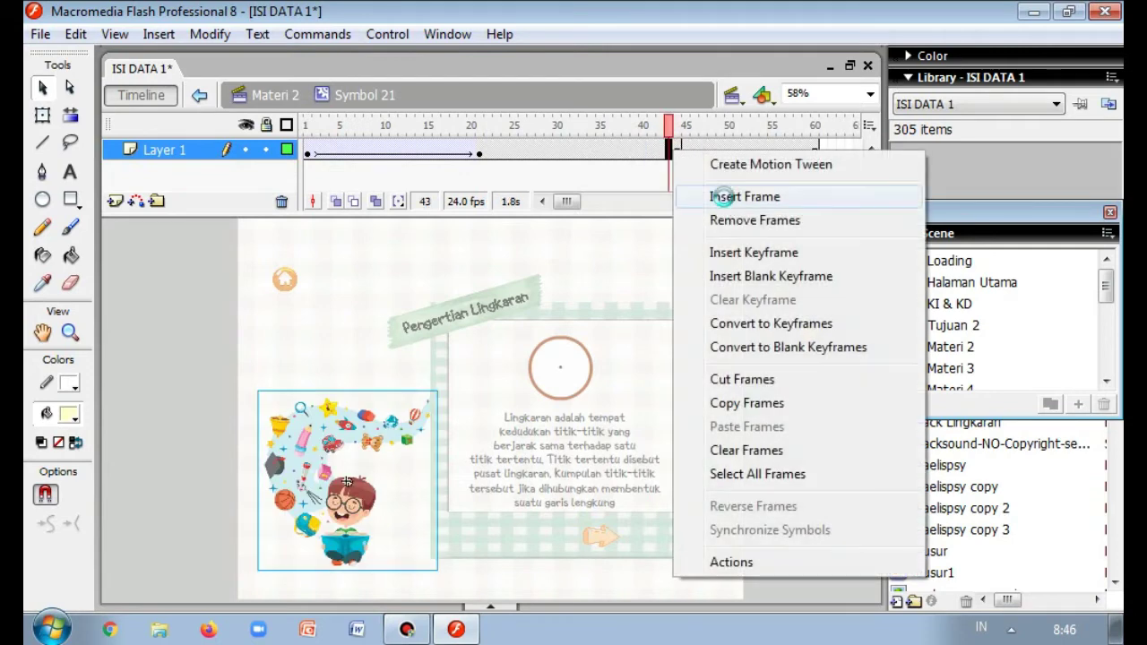
{"action": "left_click", "coordinate": [643, 152]}
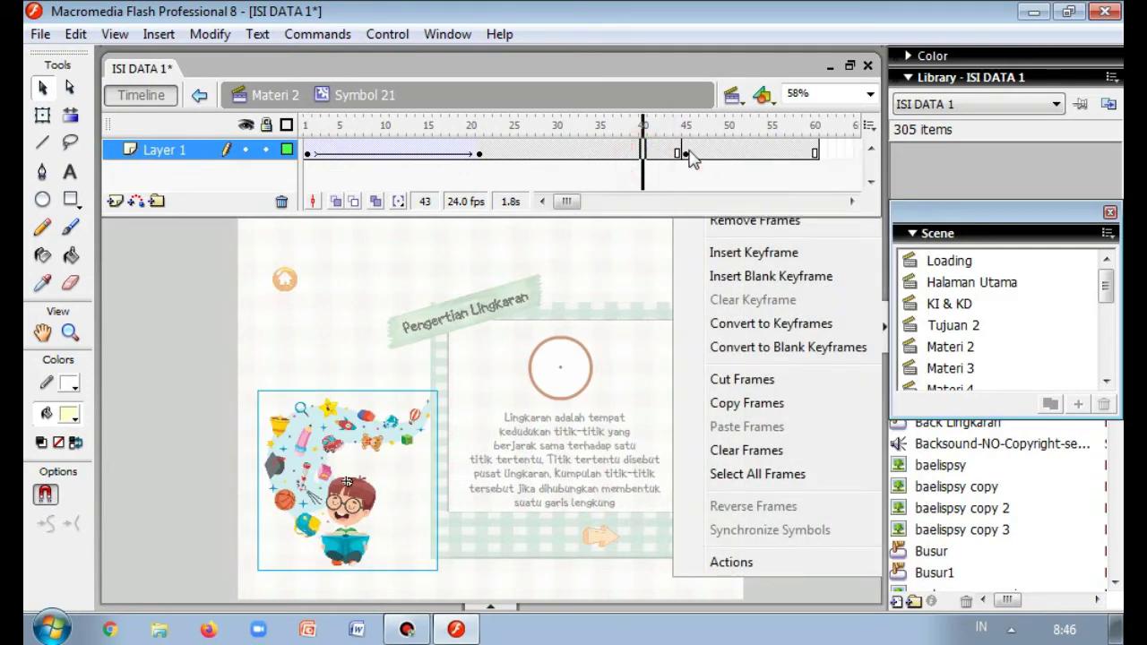
{"action": "left_click", "coordinate": [674, 154]}
{"action": "left_click", "coordinate": [481, 153]}
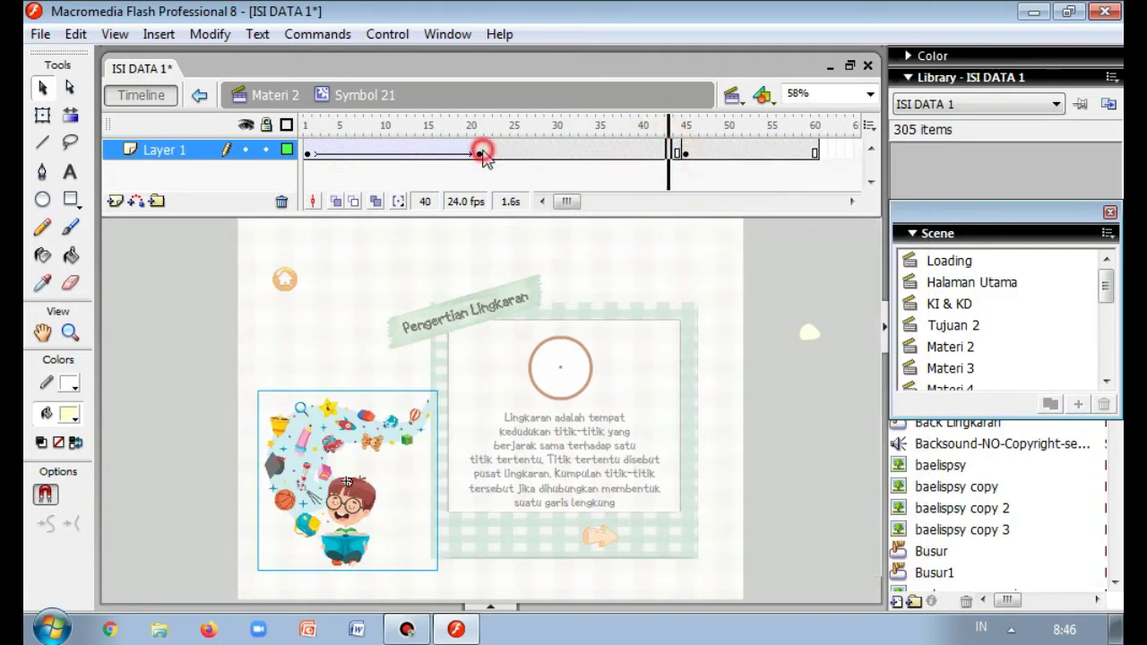
{"action": "left_click", "coordinate": [481, 154]}
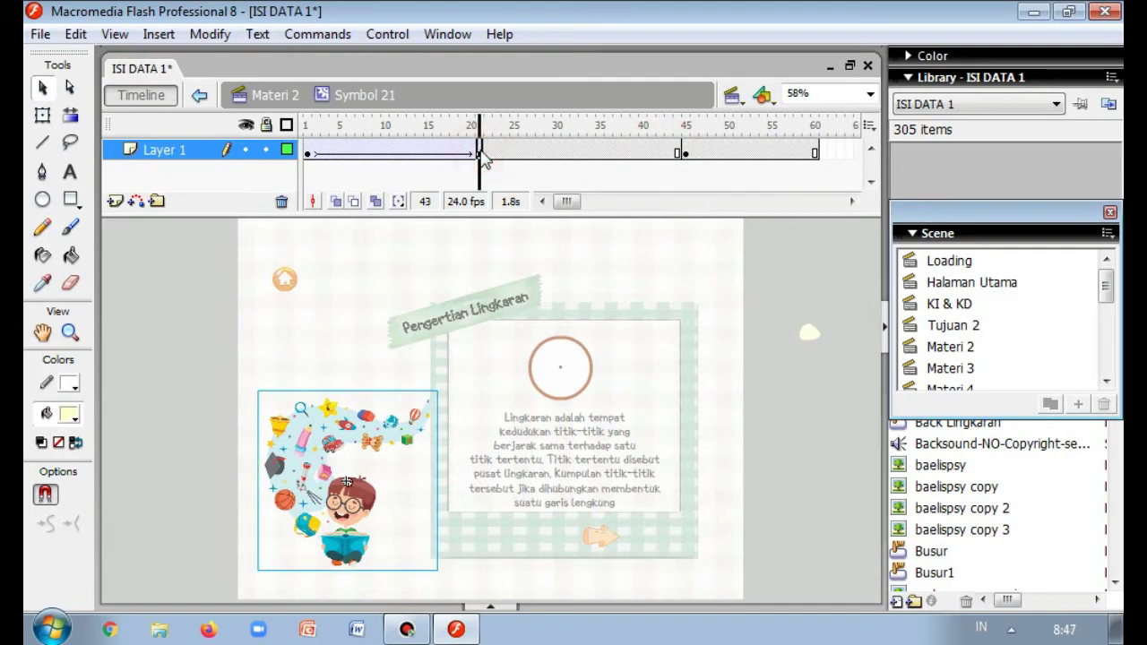
{"action": "right_click", "coordinate": [482, 154]}
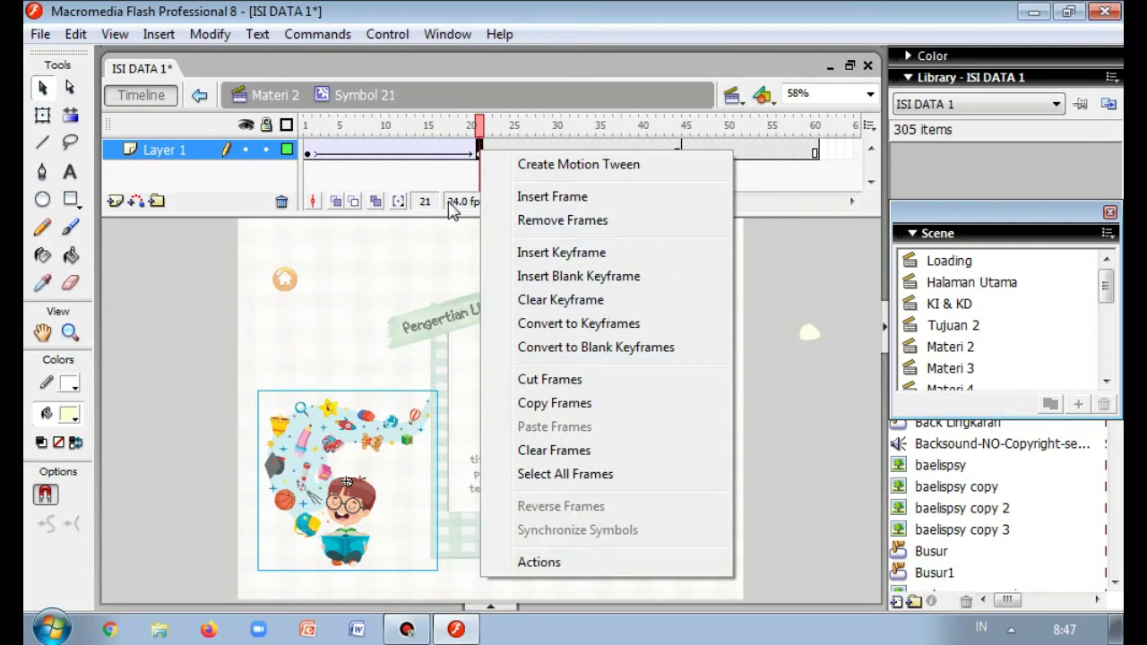
{"action": "left_click", "coordinate": [333, 155]}
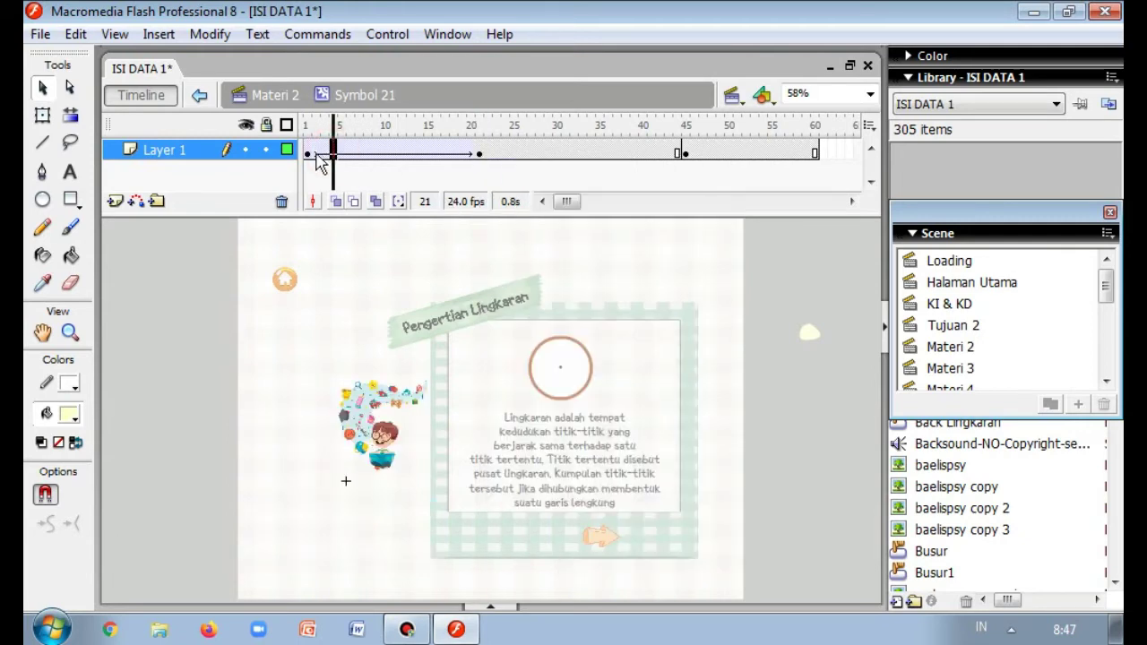
{"action": "left_click", "coordinate": [307, 155]}
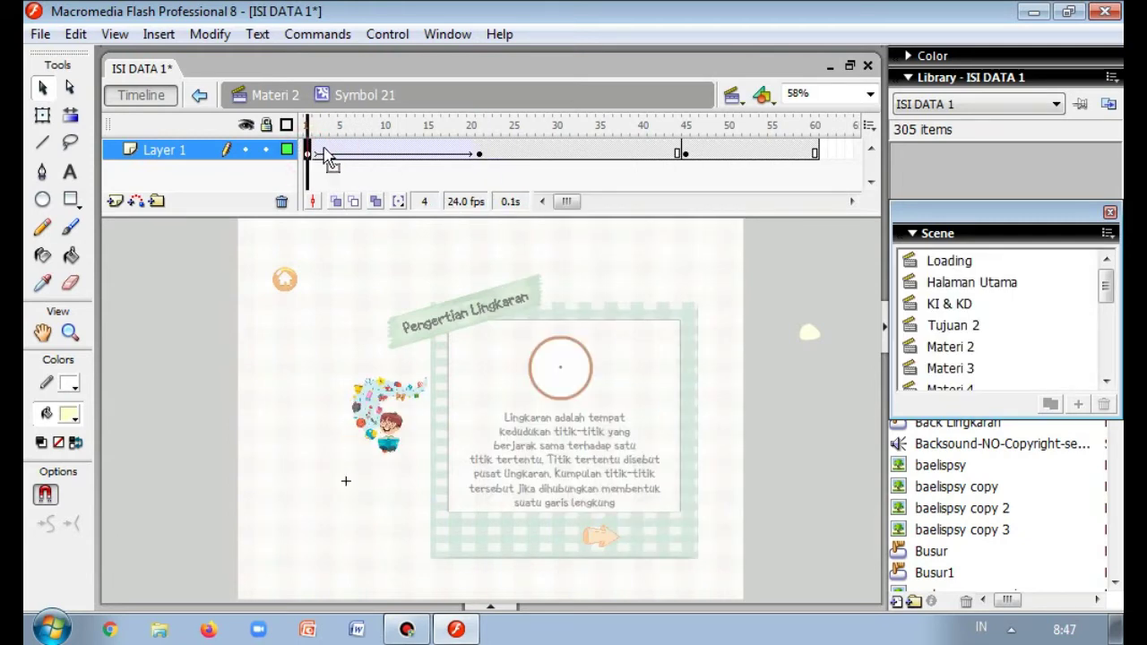
- Remove the motion tween between frames 1 and 21 of the symbol's Layer 1 and check the frames in that span
{"action": "left_click", "coordinate": [325, 155]}
{"action": "left_click", "coordinate": [325, 154]}
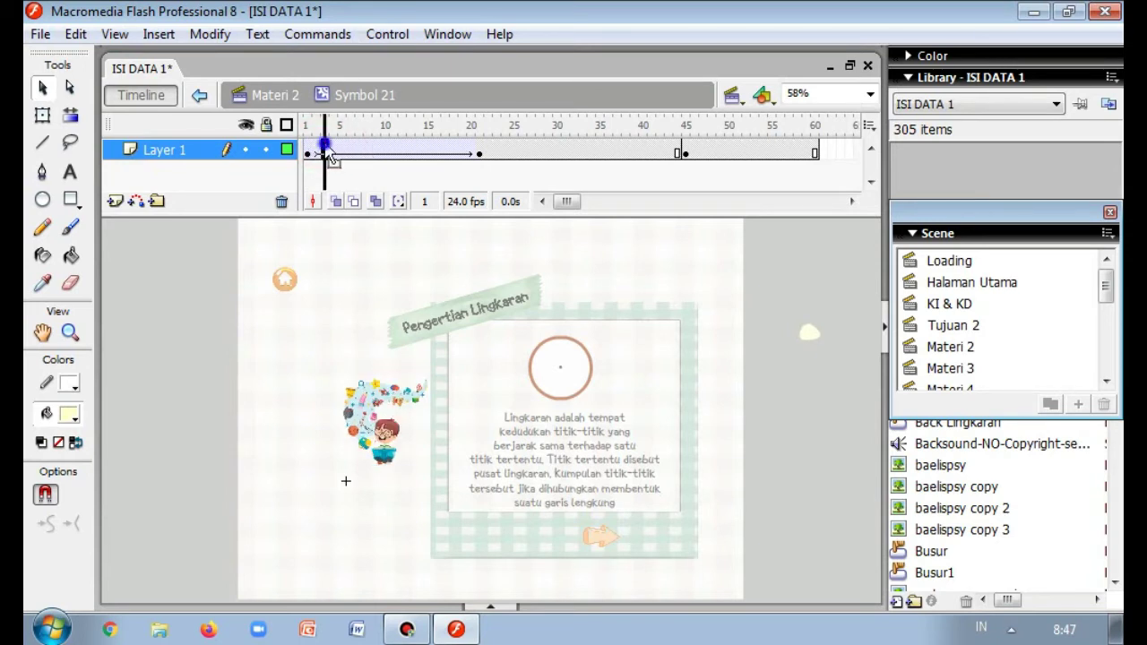
{"action": "right_click", "coordinate": [327, 149]}
{"action": "left_click", "coordinate": [390, 161]}
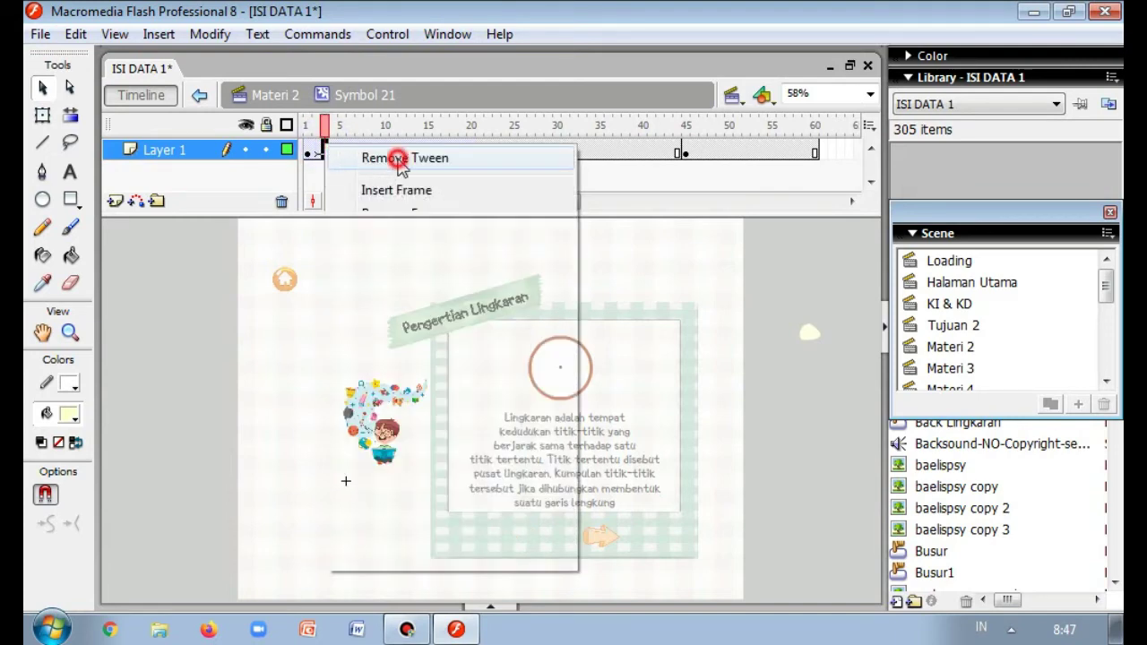
{"action": "left_click", "coordinate": [367, 151]}
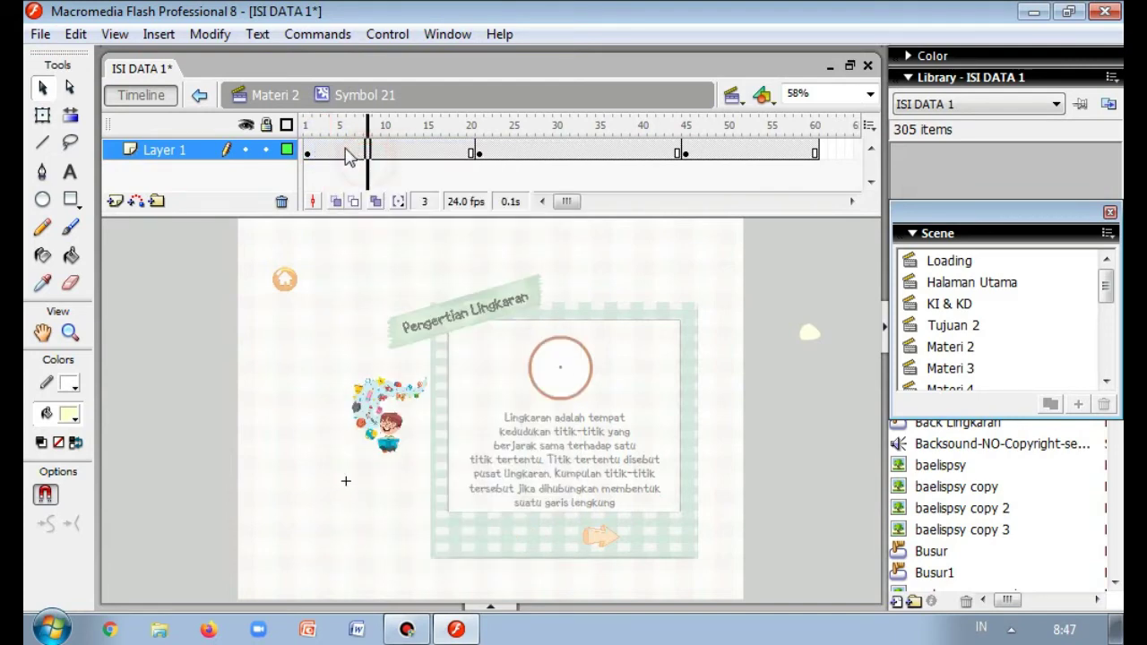
{"action": "left_click", "coordinate": [326, 152]}
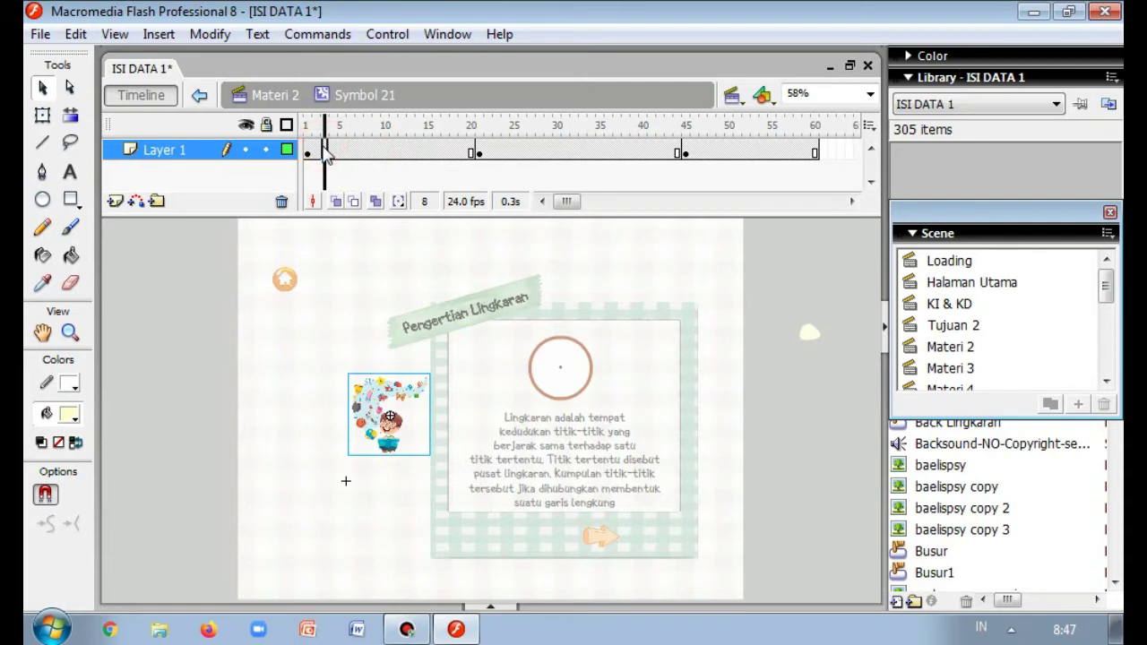
- Create a motion tween between the keyframes at frames 1 and 21 of the symbol's Layer 1
{"action": "left_click", "coordinate": [327, 152]}
{"action": "left_click", "coordinate": [316, 153]}
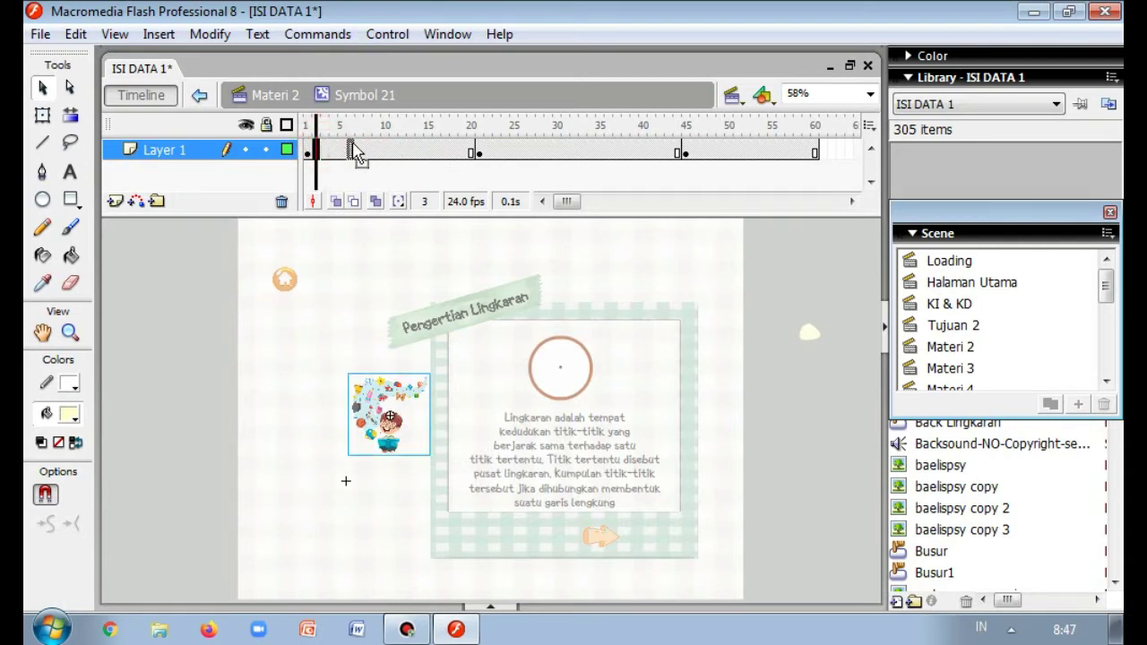
{"action": "left_click", "coordinate": [319, 152]}
{"action": "key", "text": "ctrl+alt+v"}
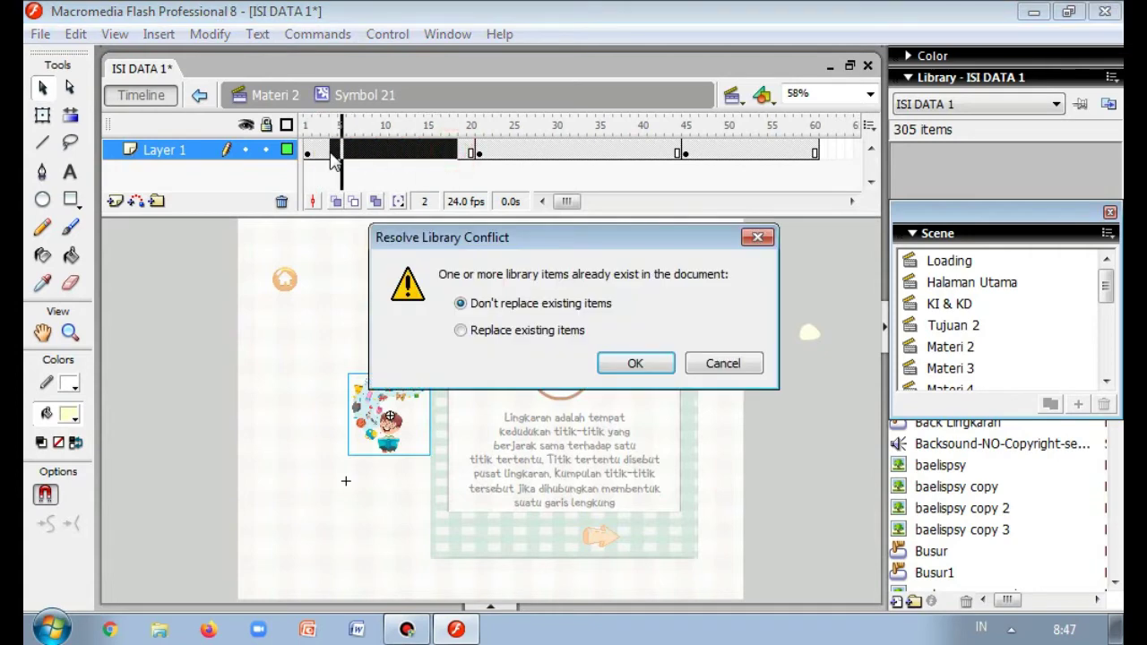
{"action": "left_click", "coordinate": [768, 240]}
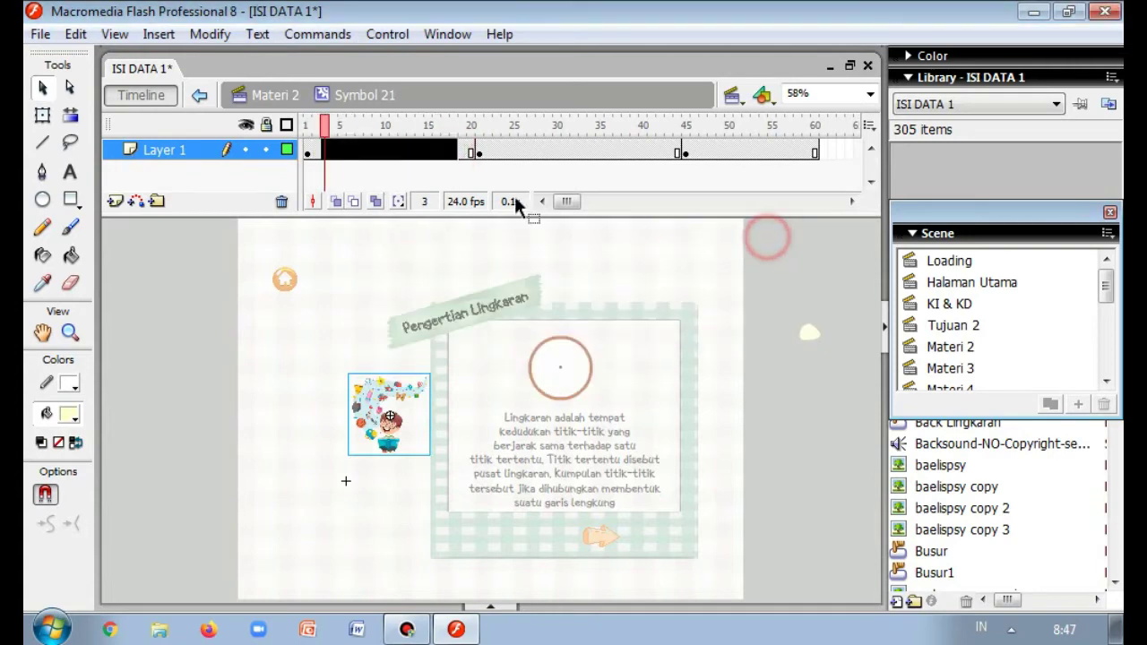
{"action": "right_click", "coordinate": [398, 150]}
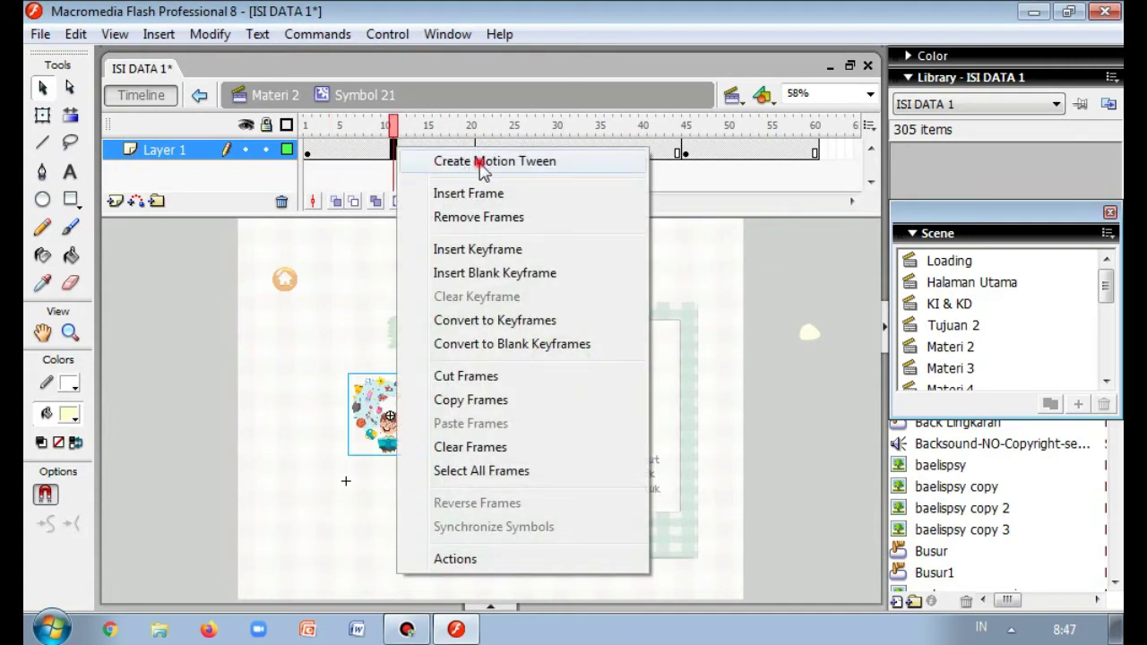
{"action": "left_click", "coordinate": [479, 162]}
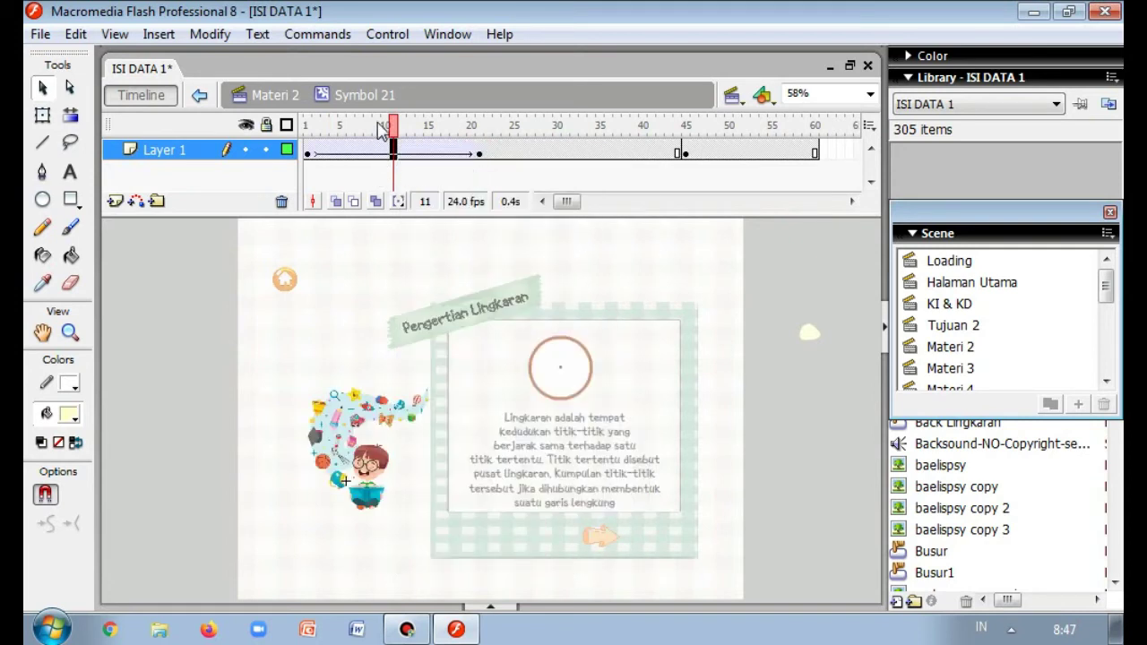
- Scrub the symbol's animation from frame 1 to 45, check frames 44, 45 and 60, and return to the Materi 2 scene
{"action": "left_click", "coordinate": [307, 130]}
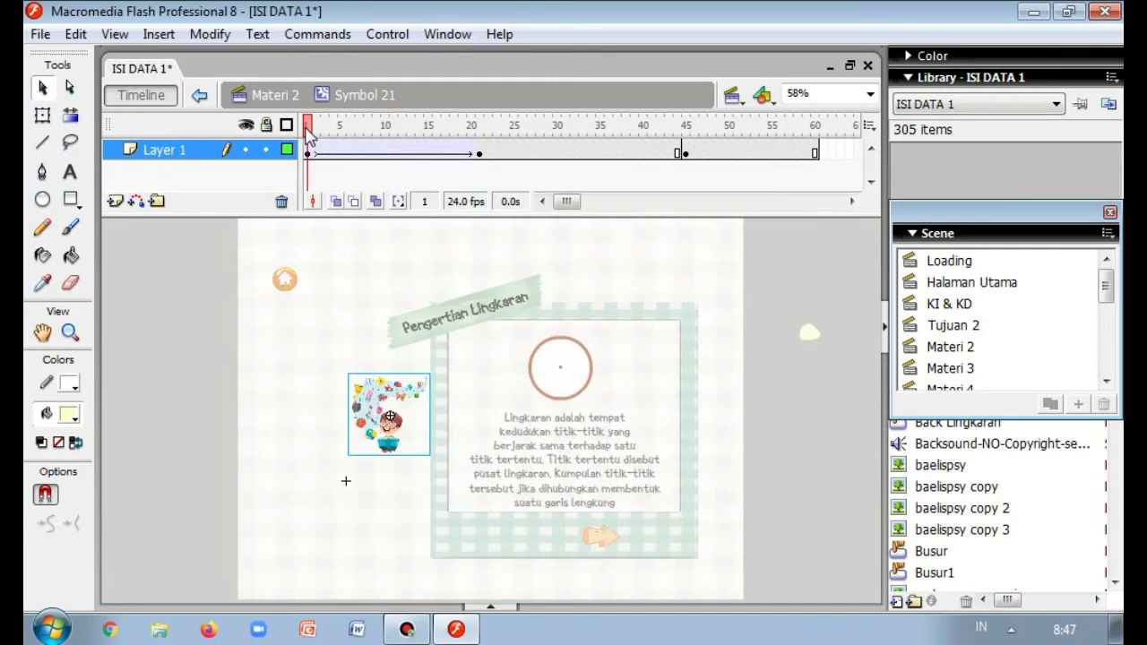
{"action": "left_click_drag", "start_coordinate": [307, 130], "coordinate": [687, 145]}
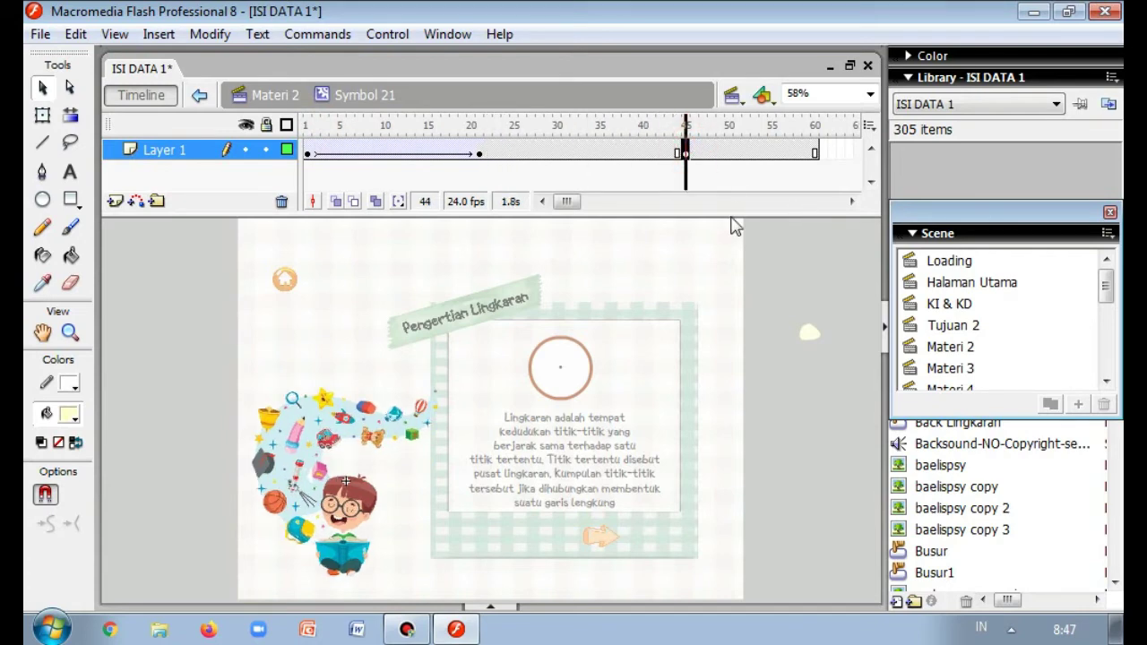
{"action": "left_click", "coordinate": [688, 157]}
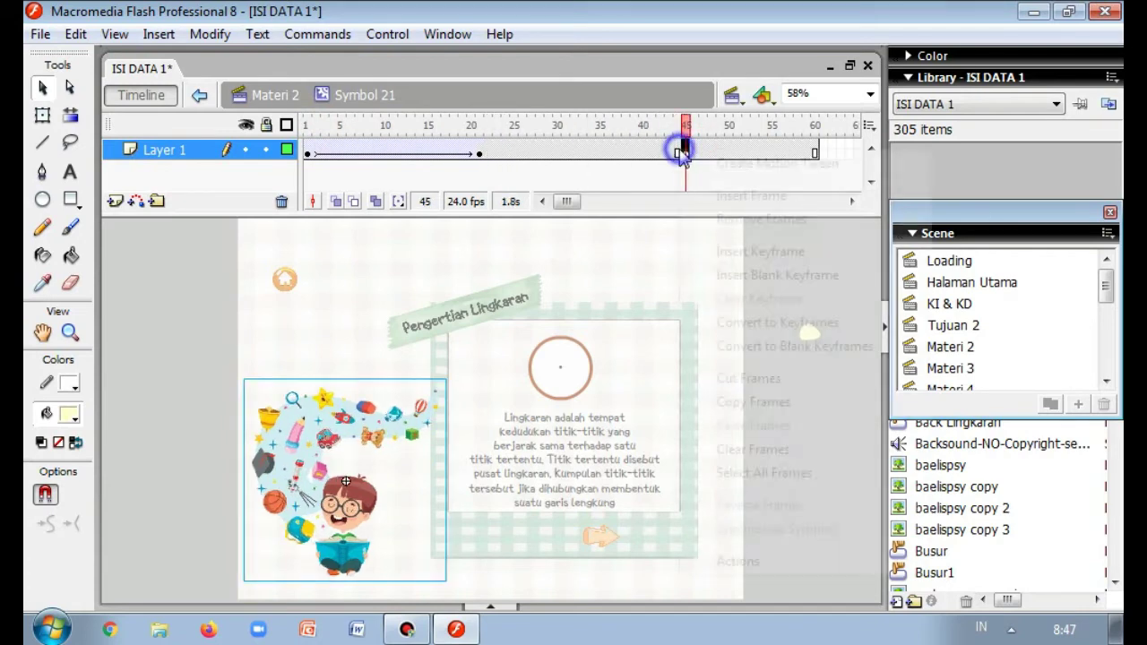
{"action": "right_click", "coordinate": [680, 151]}
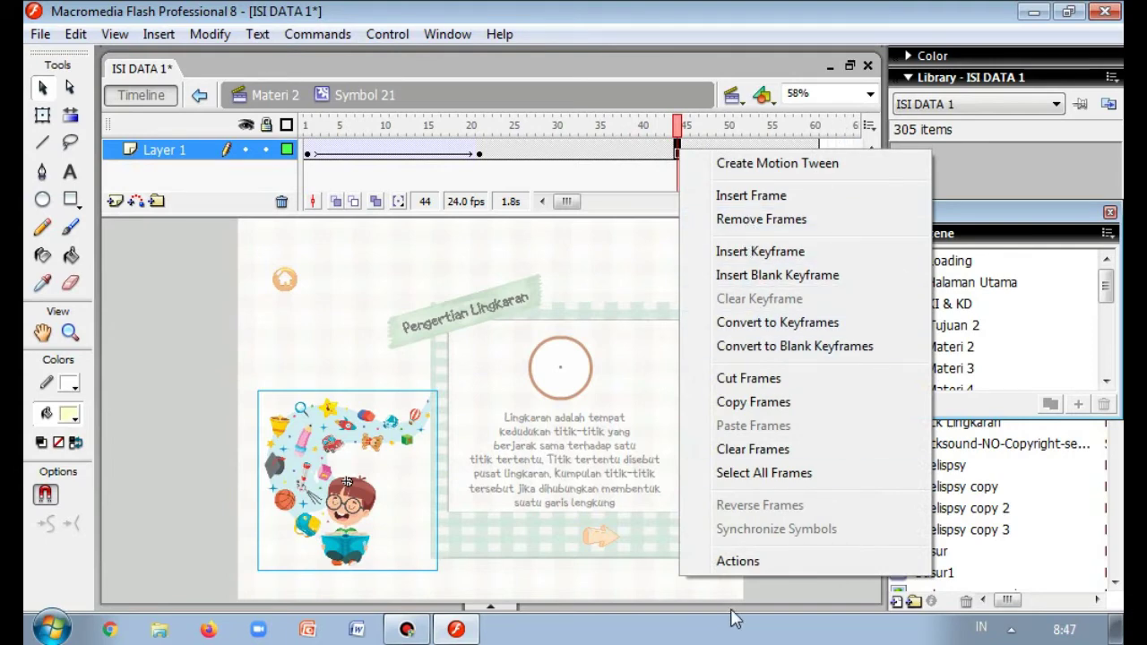
{"action": "left_click", "coordinate": [713, 192]}
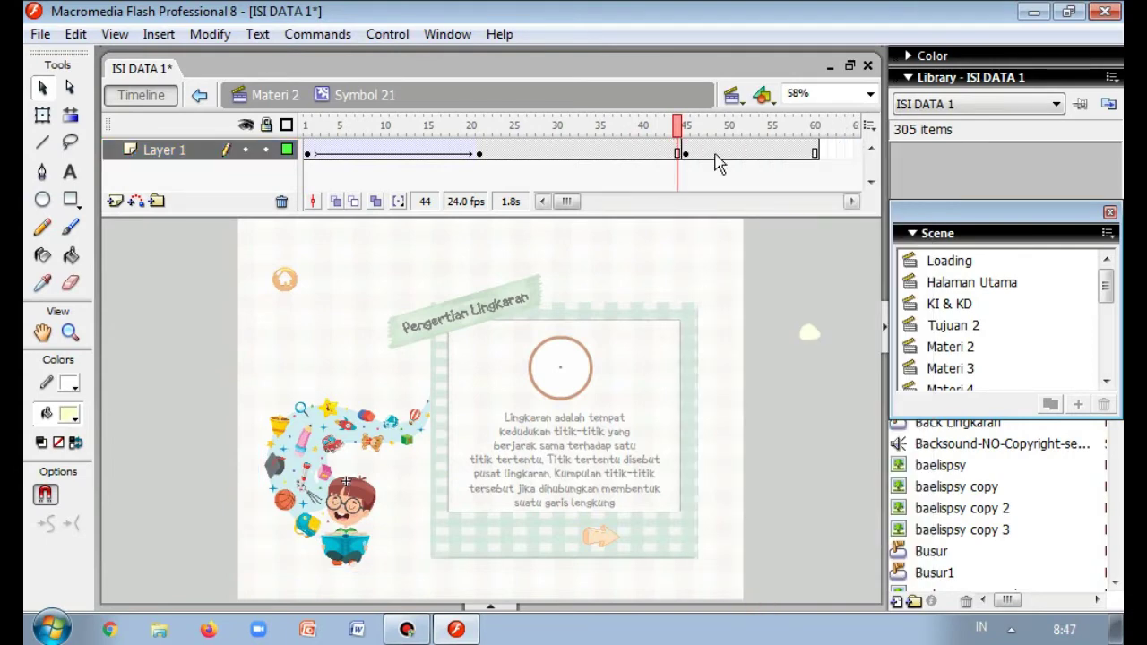
{"action": "left_click", "coordinate": [685, 152]}
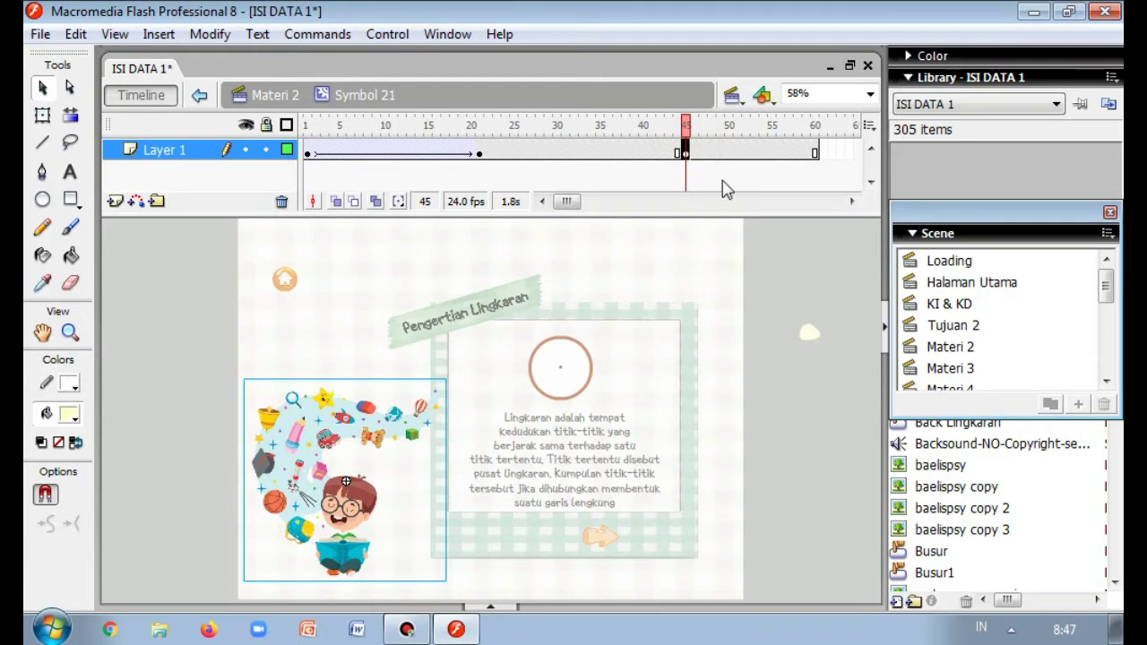
{"action": "left_click", "coordinate": [815, 152]}
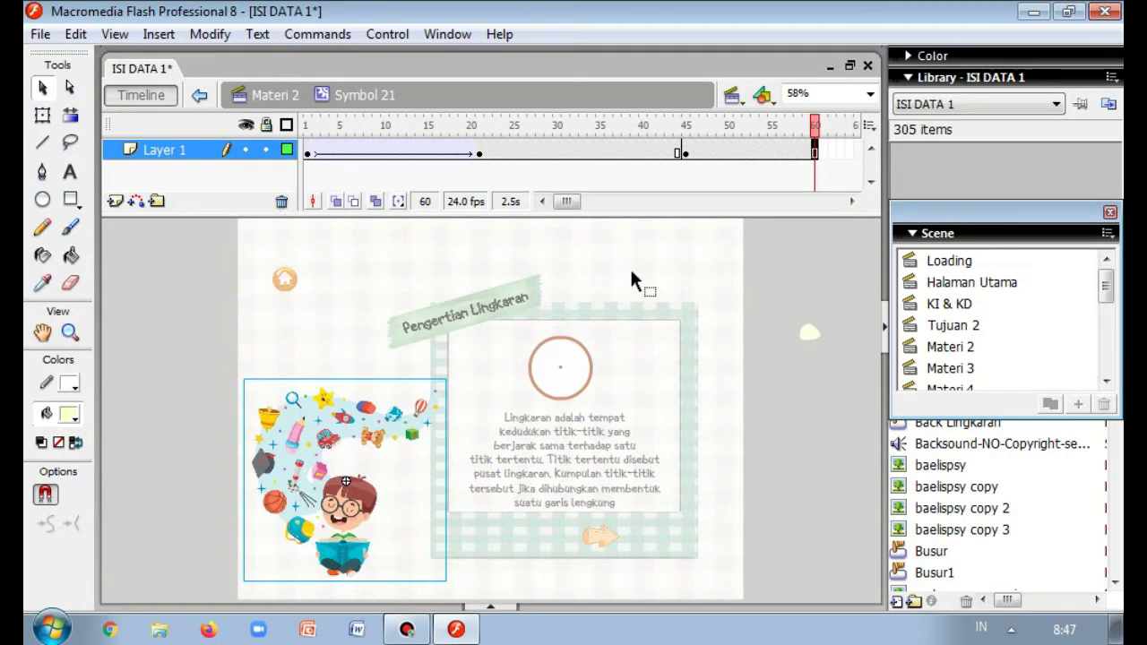
{"action": "double_click", "coordinate": [730, 328]}
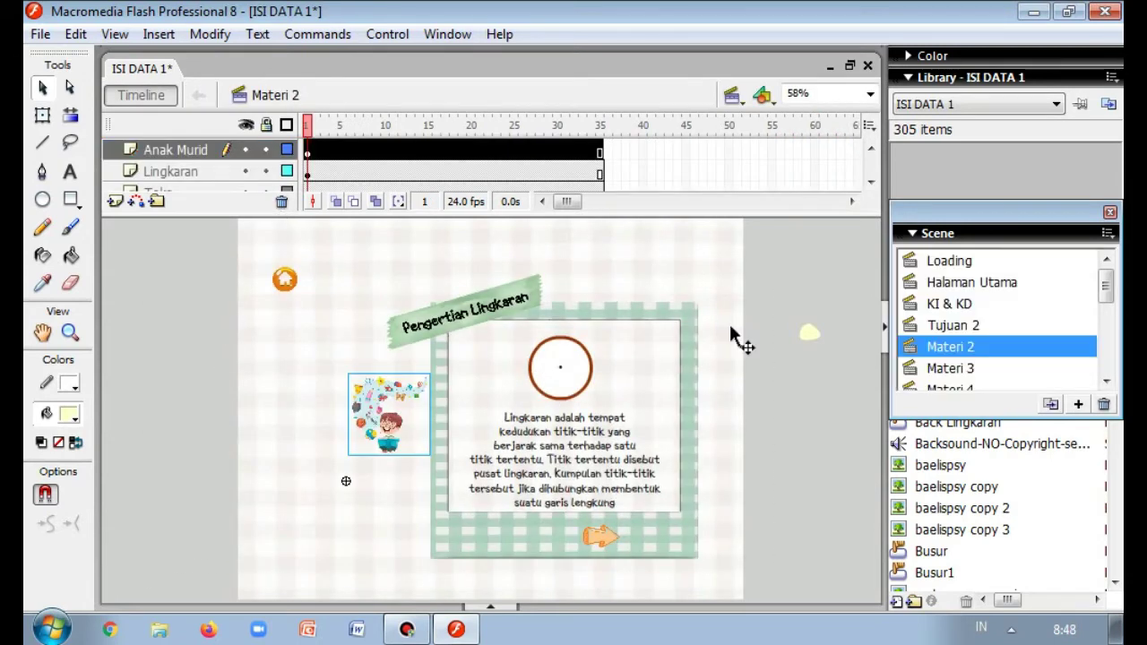
- Select the orange next arrow and look at the available import commands without importing anything
{"action": "left_click", "coordinate": [604, 532]}
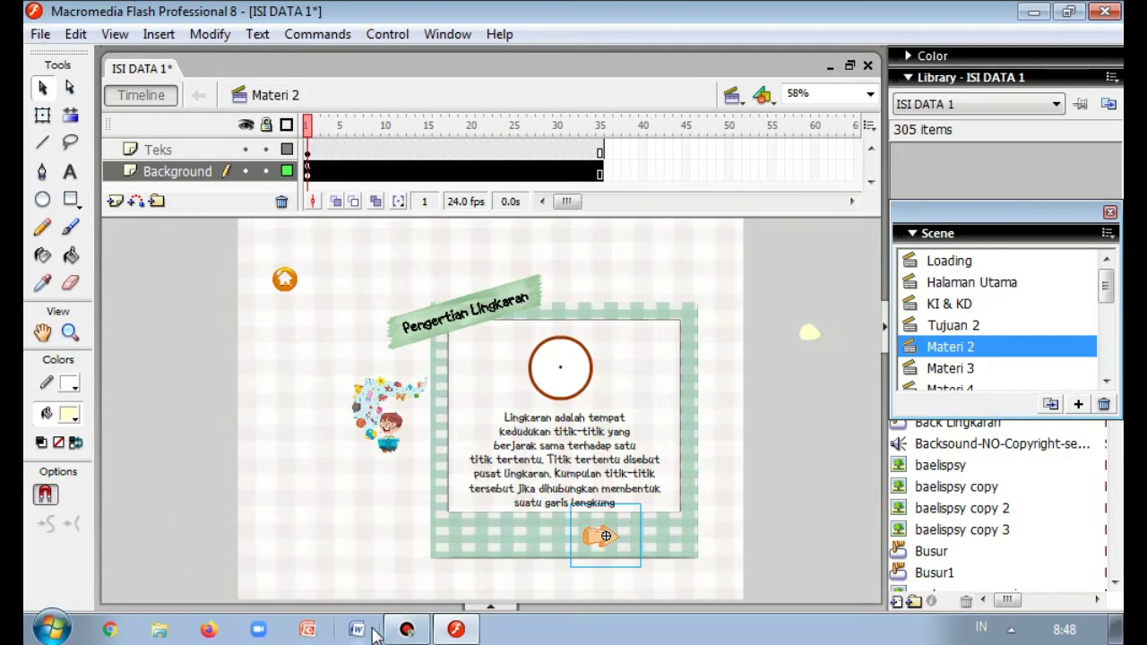
{"action": "left_click", "coordinate": [41, 34]}
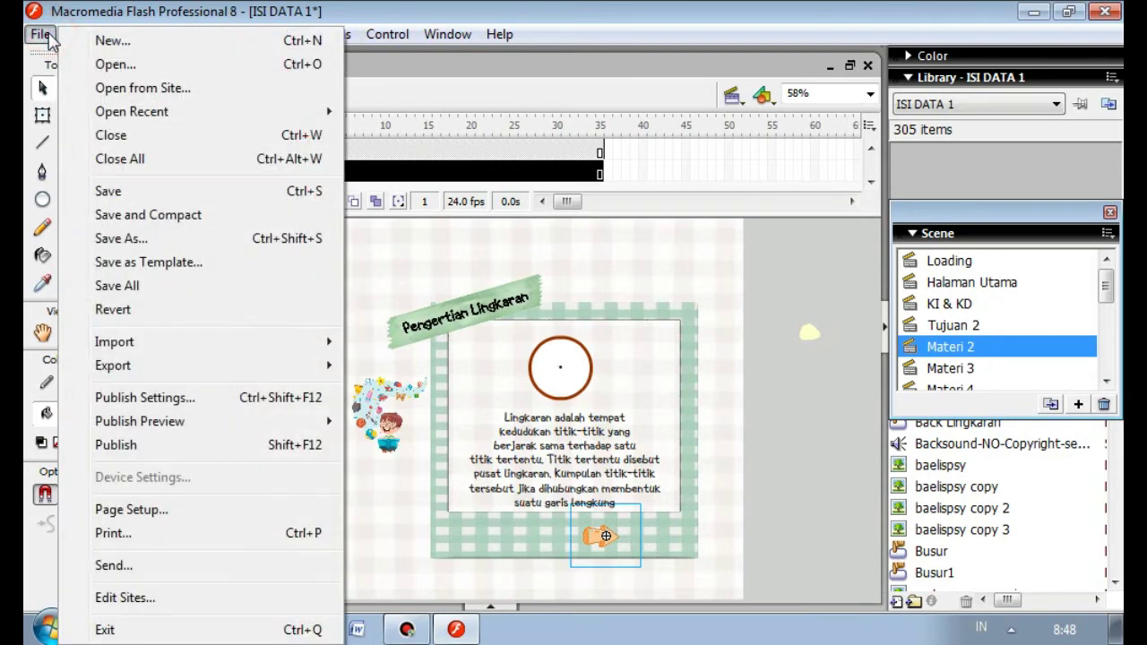
{"action": "mouse_move", "coordinate": [334, 348]}
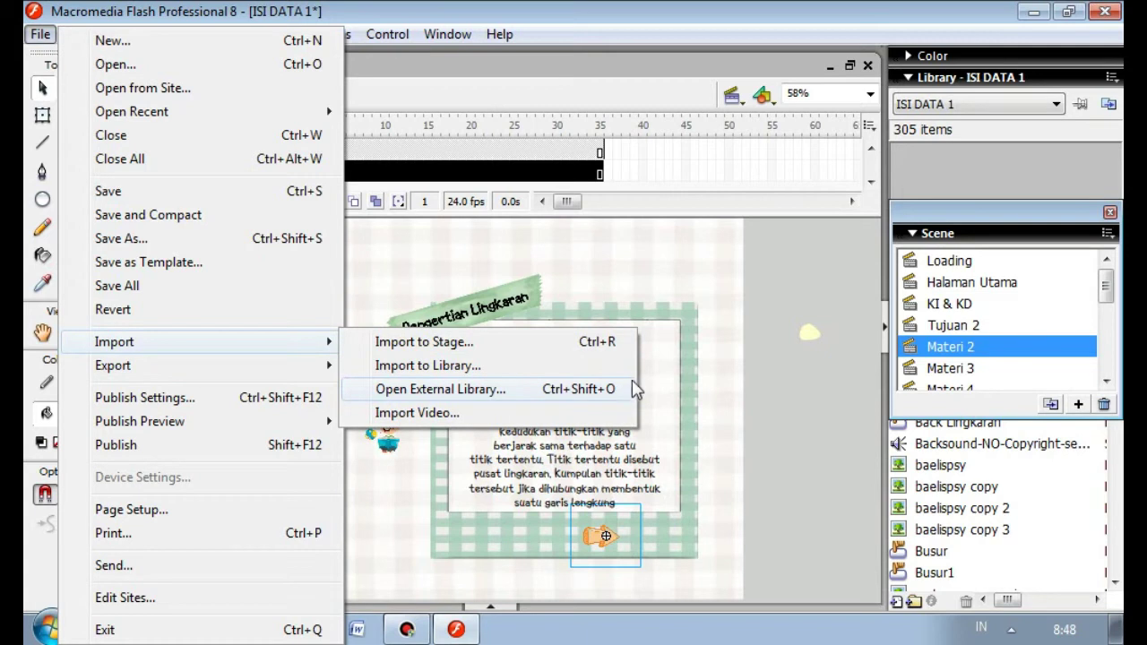
{"action": "left_click", "coordinate": [822, 428]}
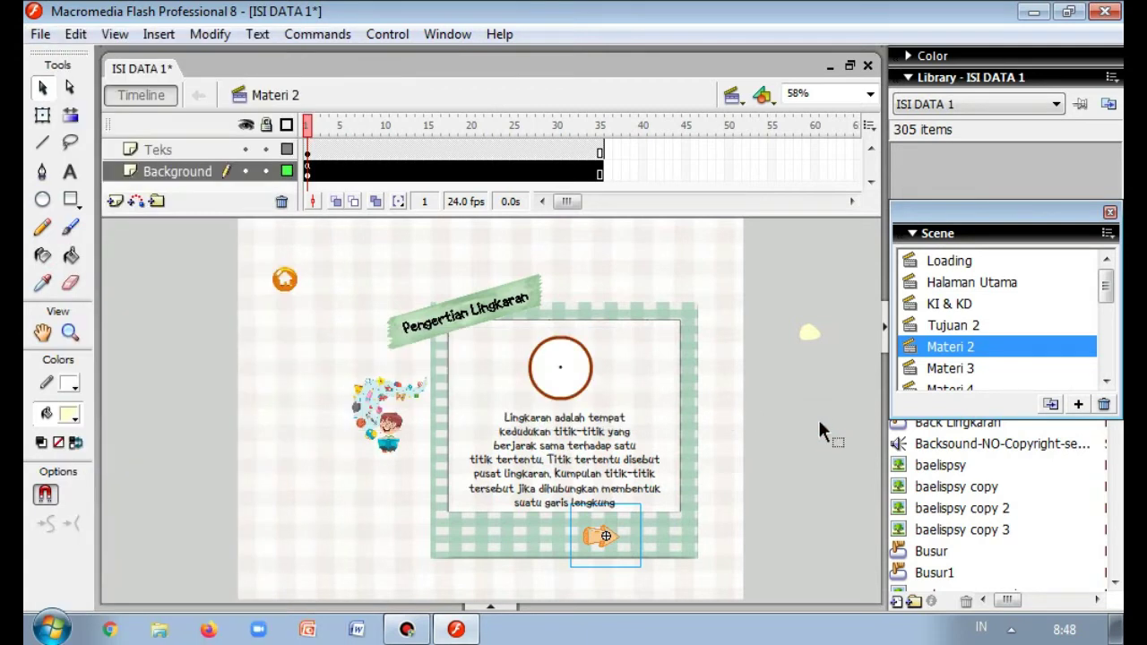
{"action": "left_click", "coordinate": [807, 333]}
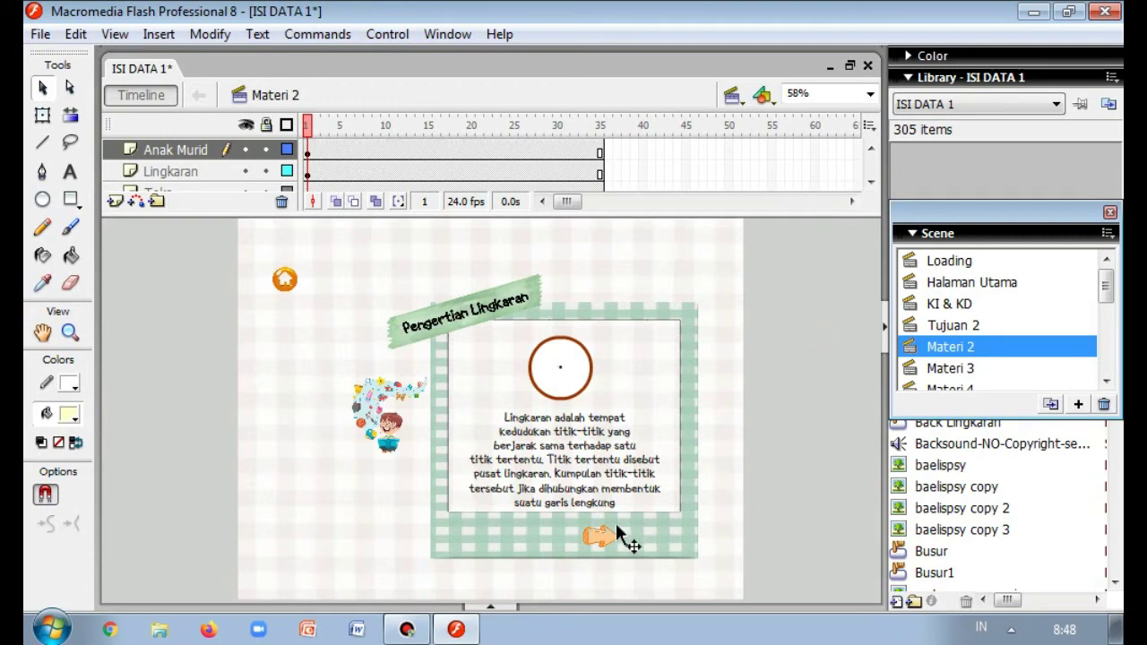
- Show the Button type in the symbol conversion settings for the next arrow, and dismiss the conversion
{"action": "left_click", "coordinate": [598, 539]}
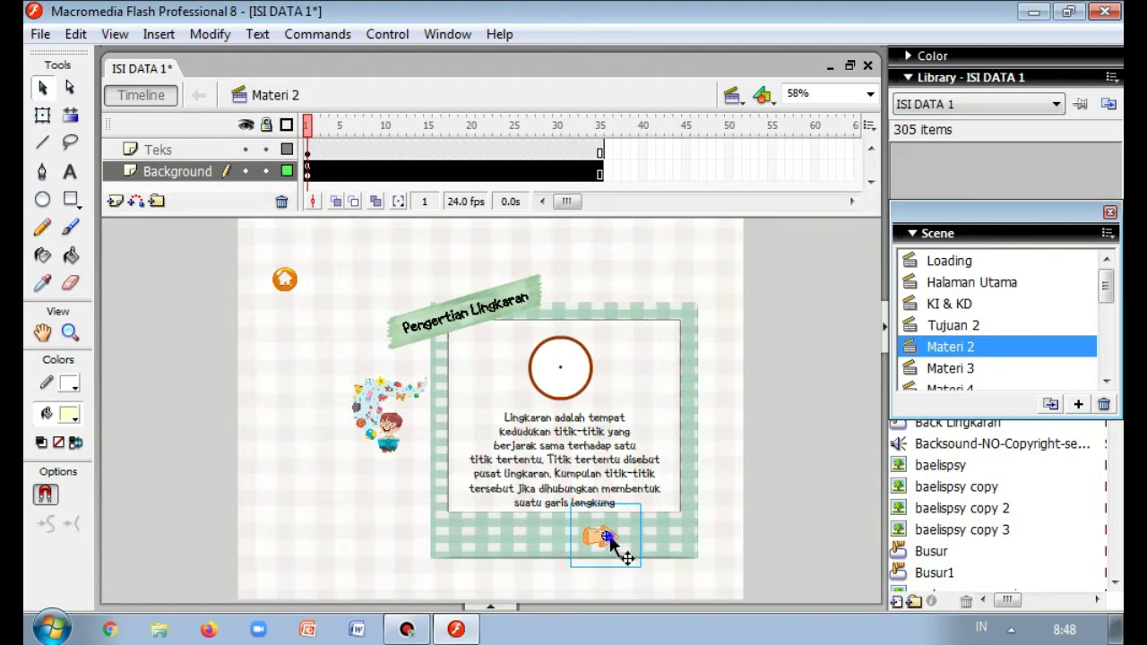
{"action": "right_click", "coordinate": [609, 539]}
{"action": "left_click", "coordinate": [678, 496]}
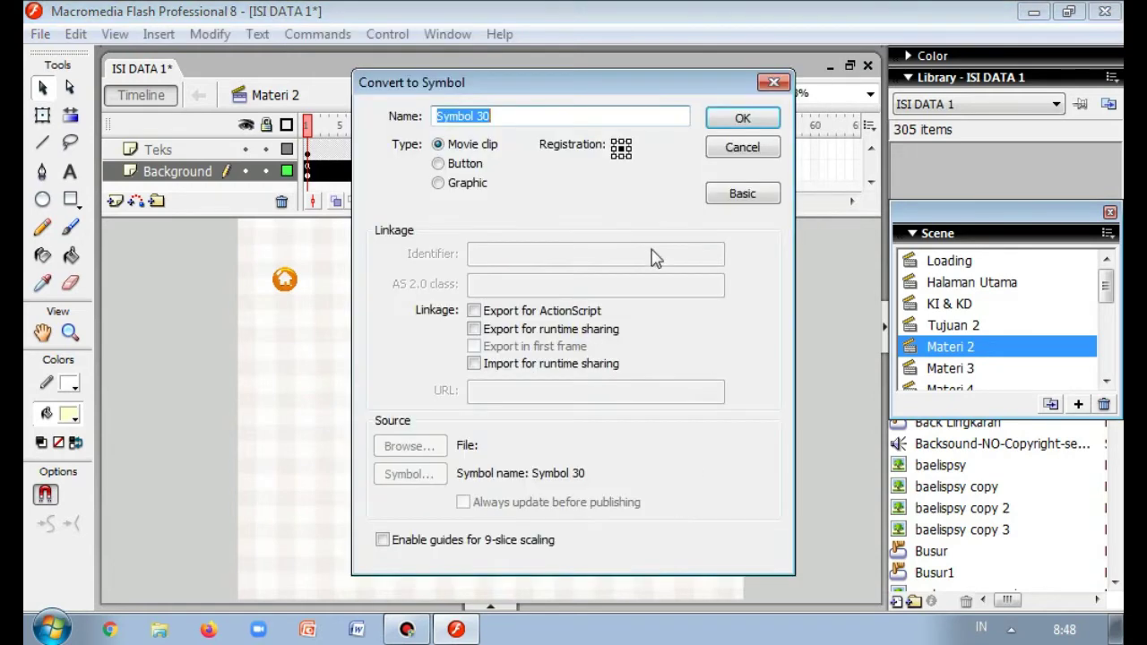
{"action": "left_click", "coordinate": [438, 163]}
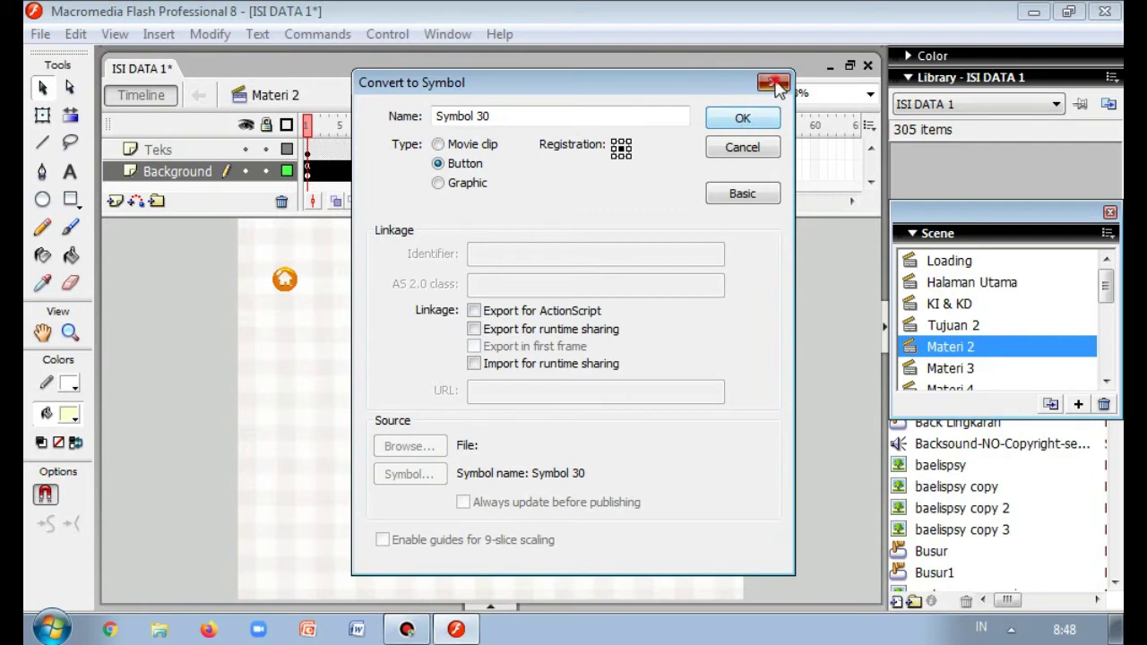
{"action": "left_click", "coordinate": [773, 82]}
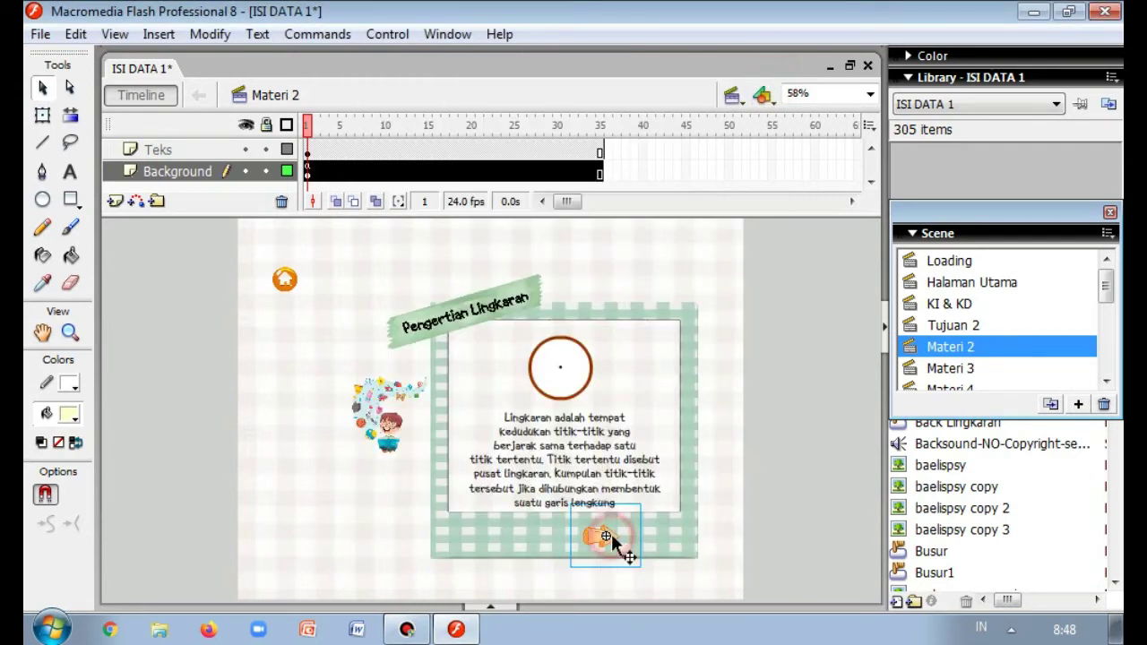
- Open the next arrow button's symbol for editing and compare its Up and Over keyframes
{"action": "double_click", "coordinate": [607, 537]}
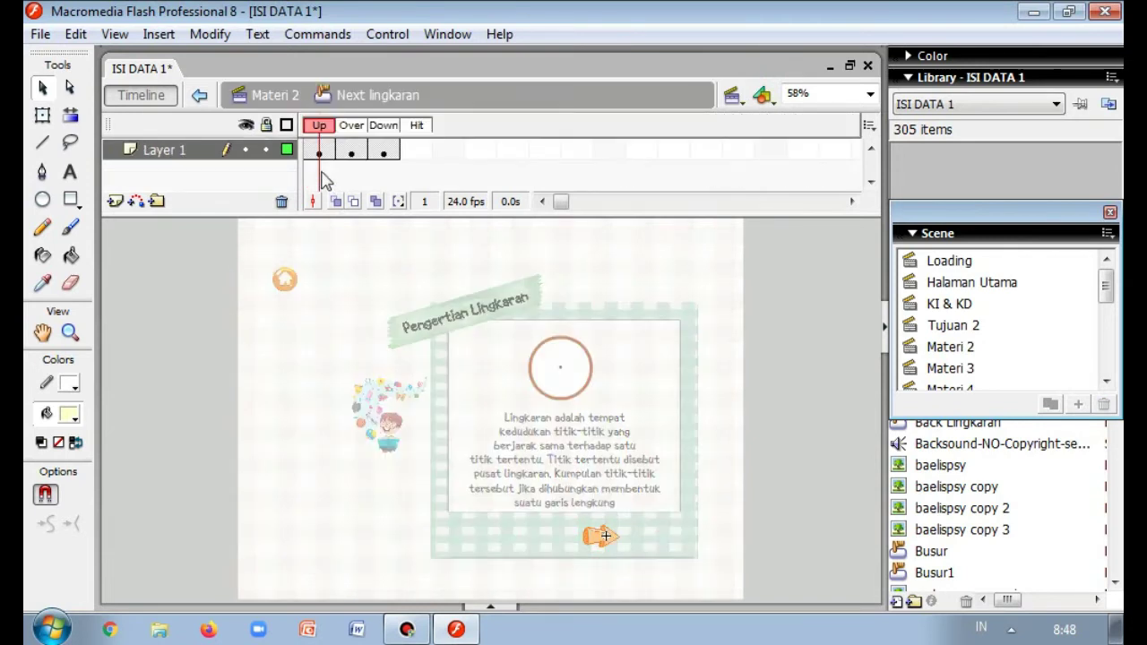
{"action": "left_click", "coordinate": [350, 153]}
{"action": "mouse_move", "coordinate": [356, 155]}
{"action": "left_mouse_down"}
{"action": "mouse_move", "coordinate": [379, 153]}
{"action": "mouse_move", "coordinate": [353, 148]}
{"action": "mouse_move", "coordinate": [361, 157]}
{"action": "left_mouse_up"}
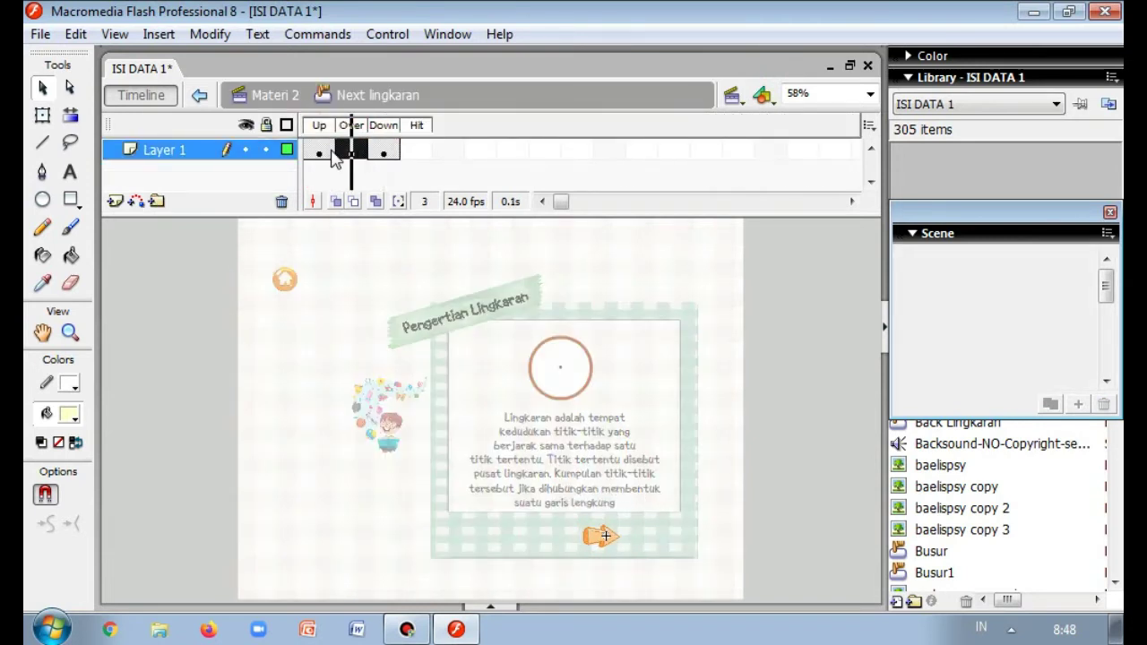
{"action": "left_click", "coordinate": [321, 152]}
{"action": "left_click", "coordinate": [323, 157]}
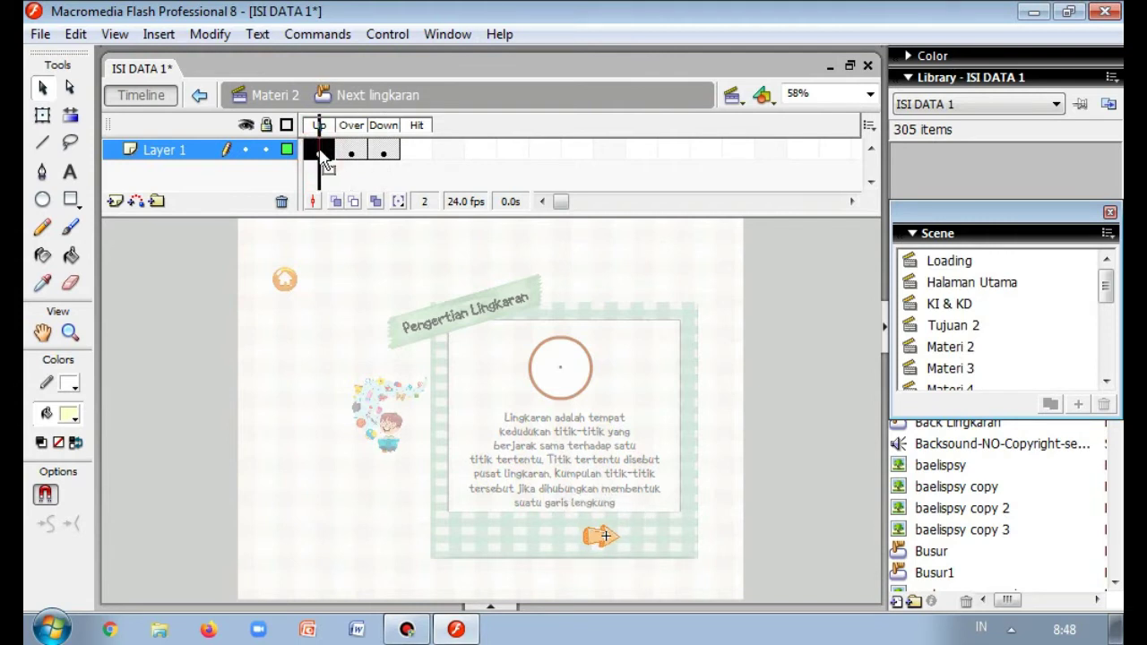
{"action": "left_click", "coordinate": [350, 154]}
{"action": "left_click", "coordinate": [357, 161]}
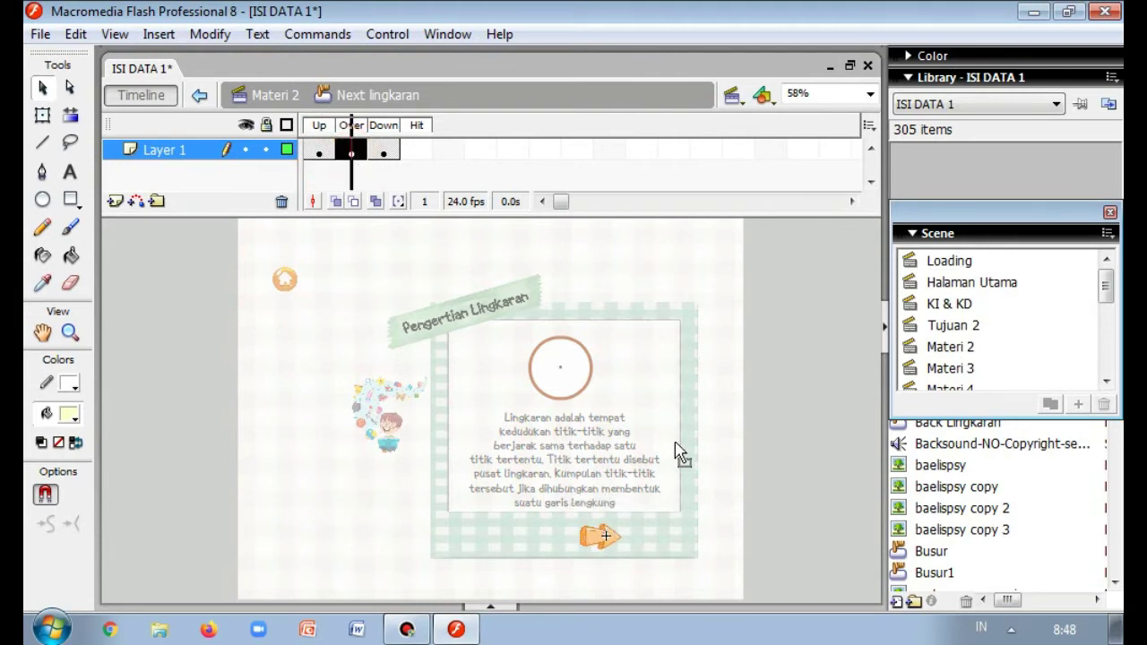
- Show the Free Transform handles on the arrow in the button's Over state, and return to the Materi 2 scene
{"action": "left_click", "coordinate": [608, 539]}
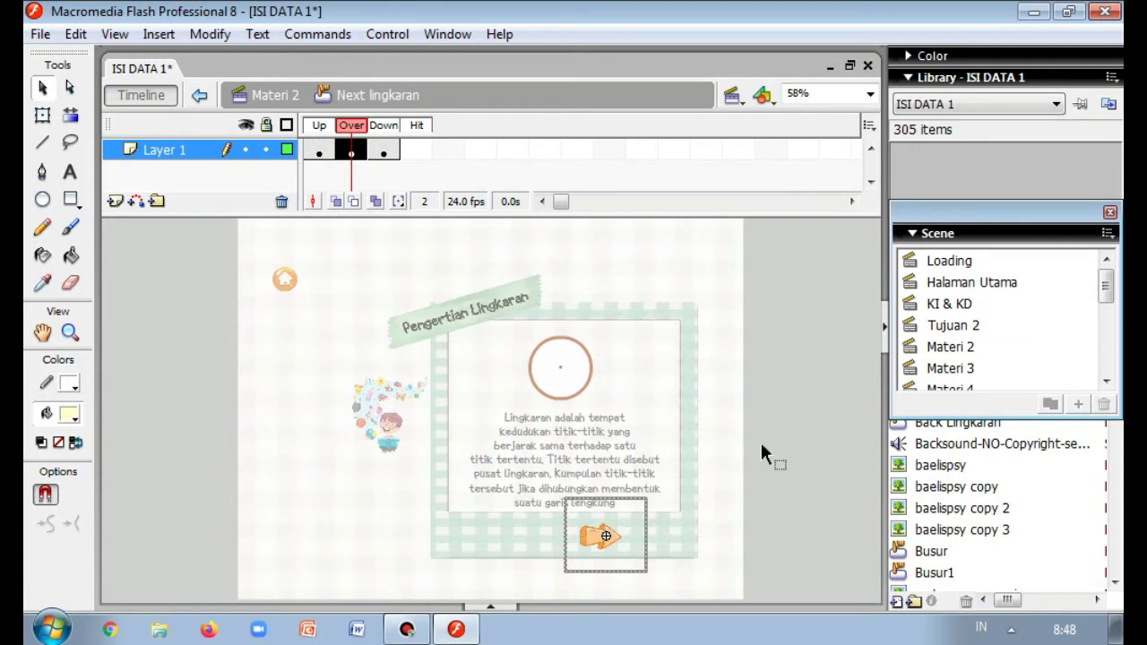
{"action": "left_click", "coordinate": [42, 115]}
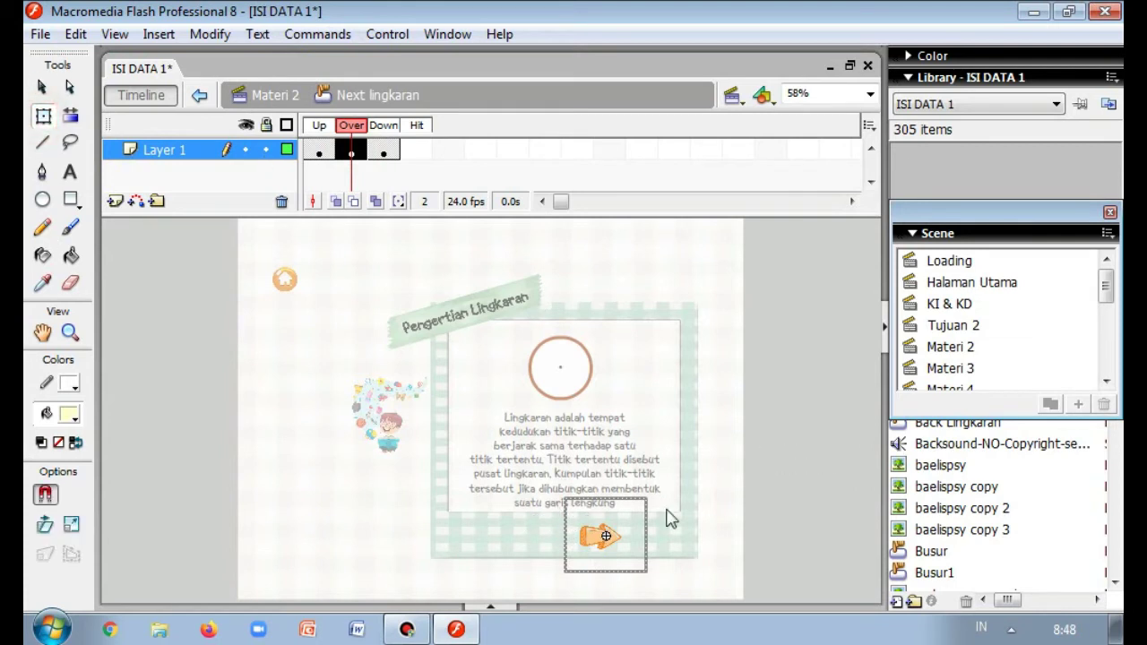
{"action": "left_click", "coordinate": [601, 534]}
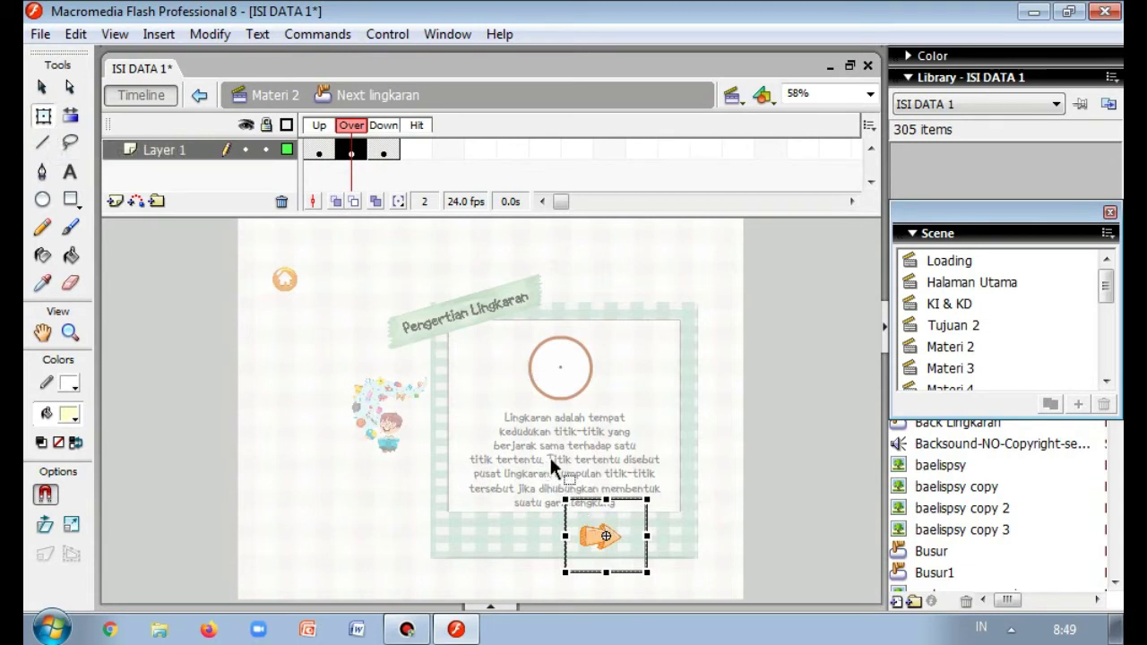
{"action": "left_click", "coordinate": [41, 86]}
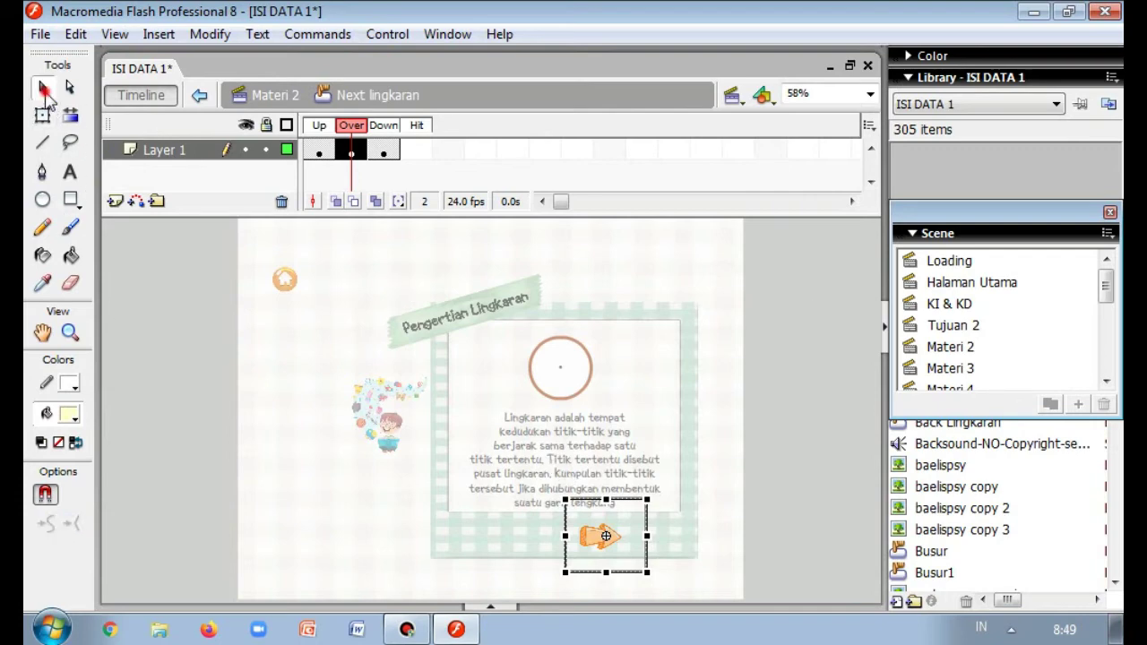
{"action": "double_click", "coordinate": [760, 510]}
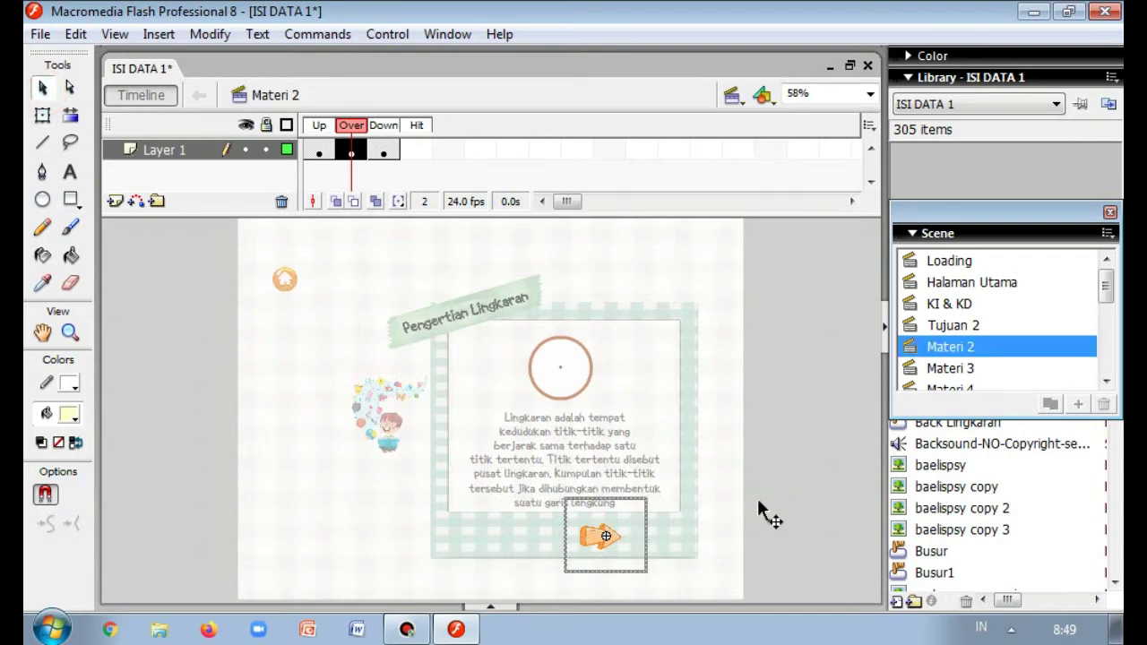
- Review the script attached to the next arrow button, close it, and open the Materi 3 scene
{"action": "right_click", "coordinate": [612, 538]}
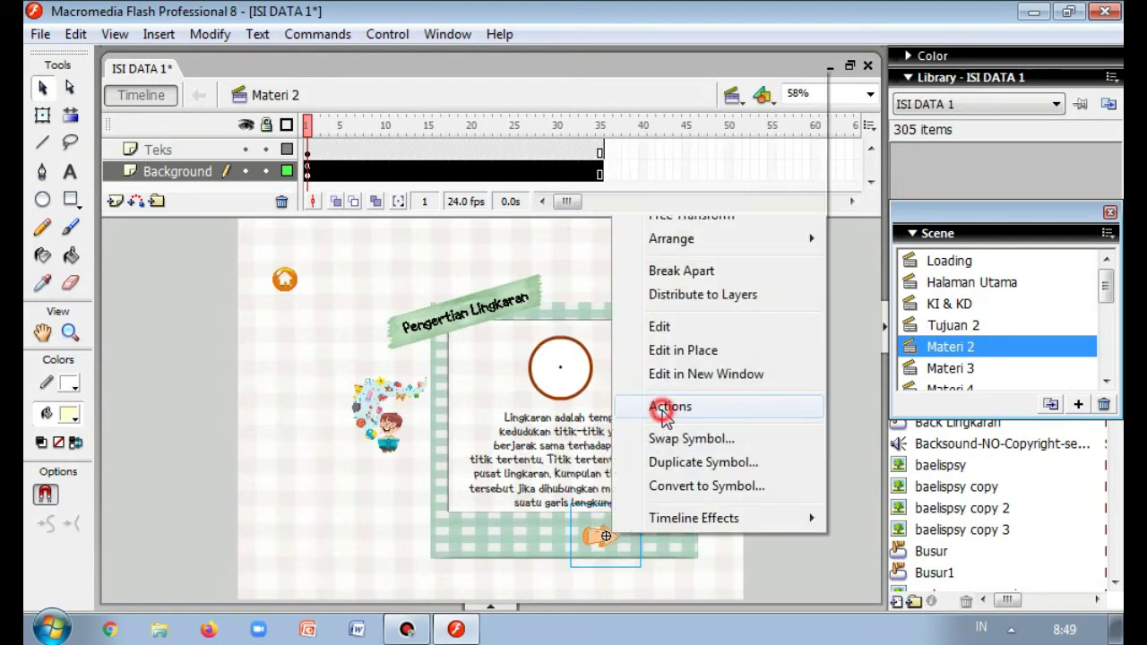
{"action": "left_click", "coordinate": [668, 414]}
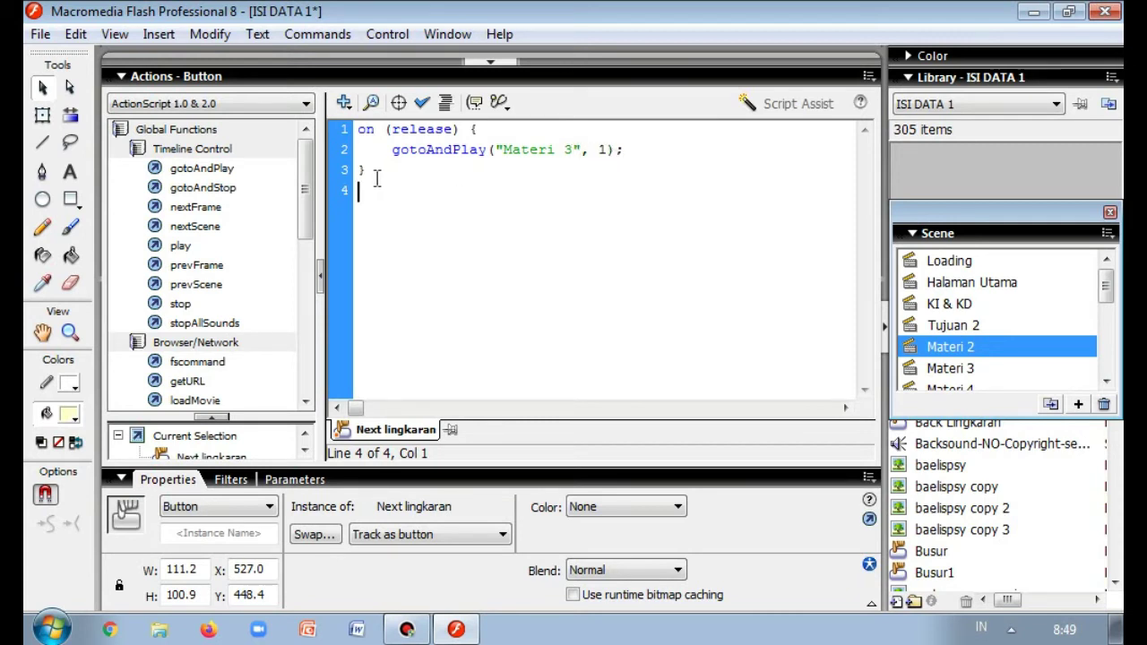
{"action": "left_click", "coordinate": [492, 61]}
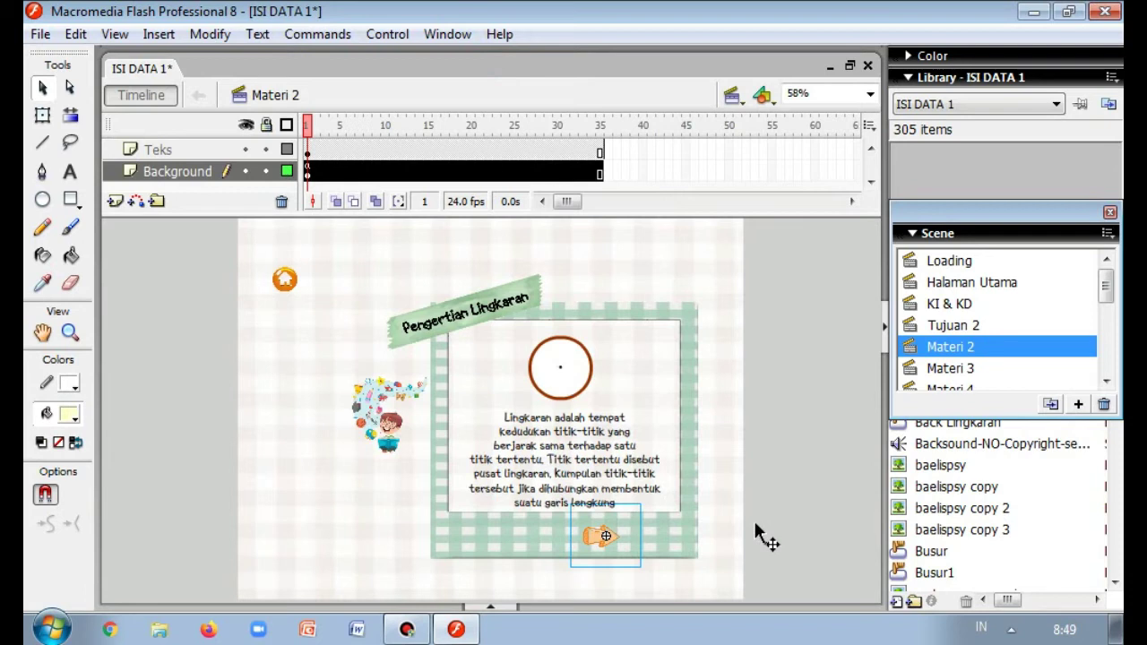
{"action": "left_click", "coordinate": [975, 375]}
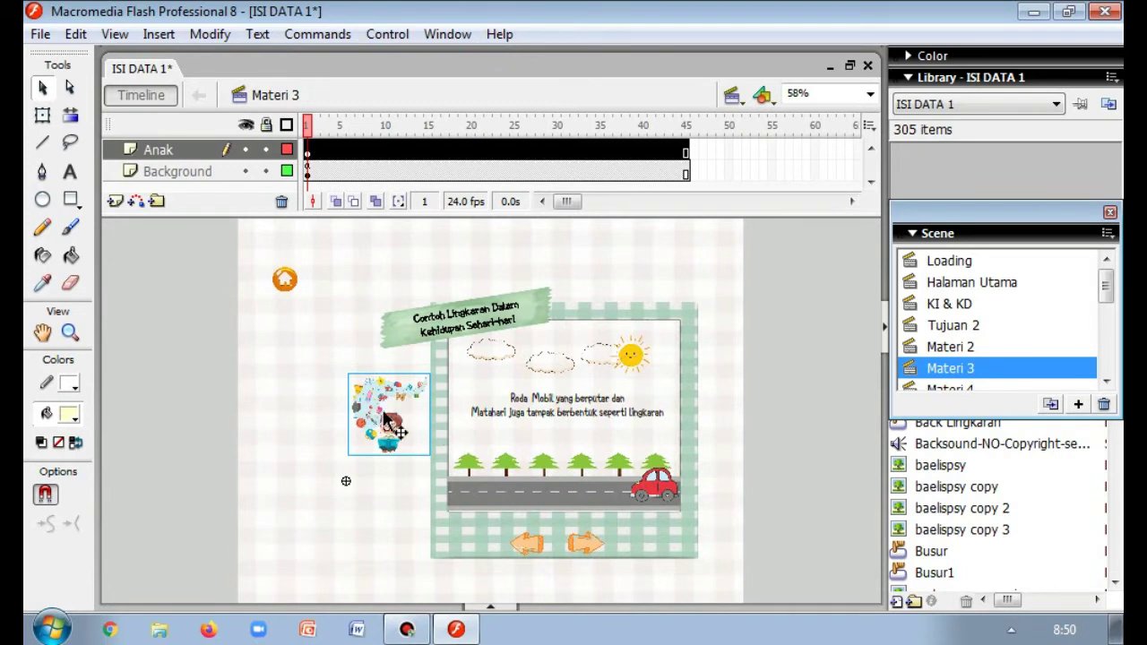
- Compare the student illustration in the Materi 2 and Materi 3 scenes, ending on Materi 3
{"action": "left_click", "coordinate": [1011, 348]}
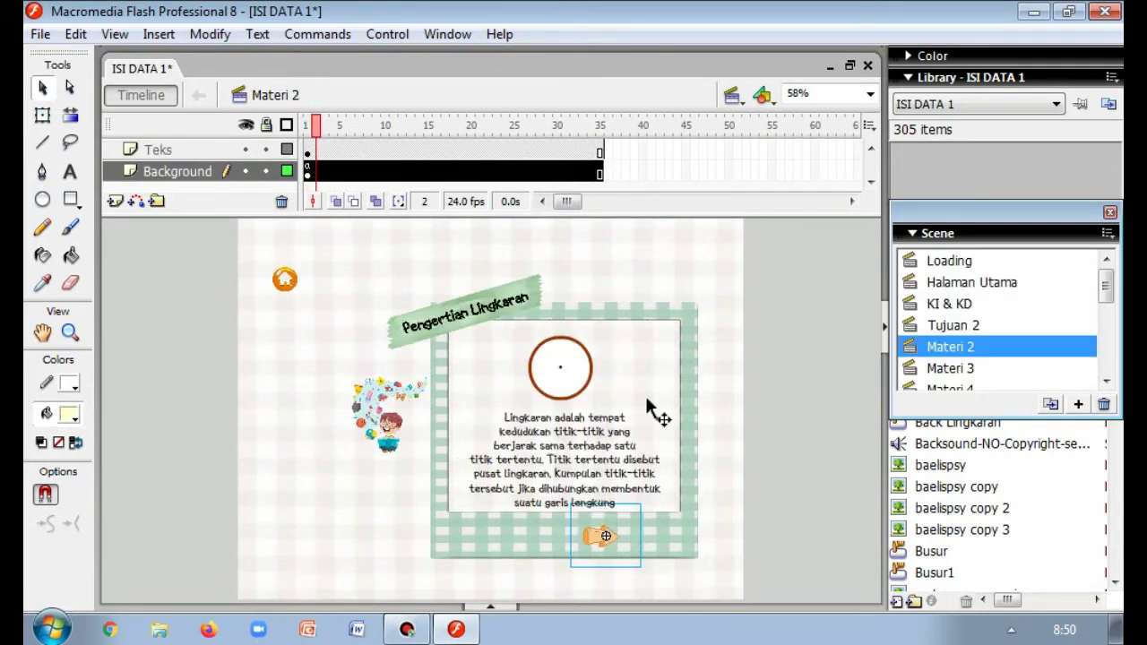
{"action": "left_click", "coordinate": [973, 369]}
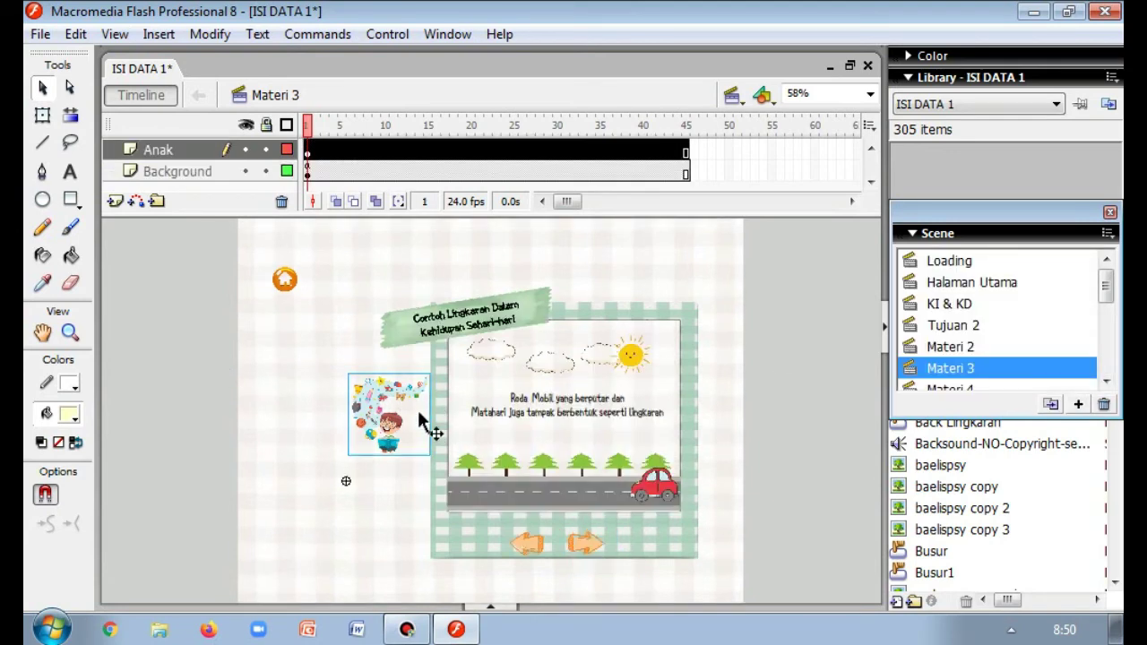
{"action": "left_click", "coordinate": [975, 350]}
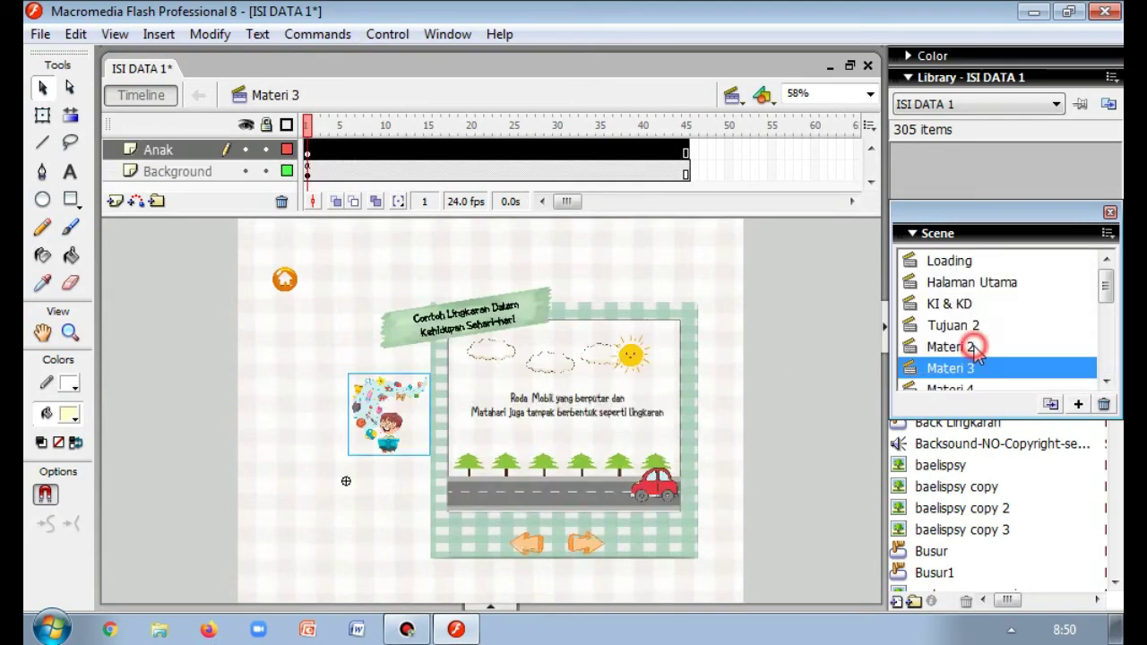
{"action": "left_click", "coordinate": [402, 403]}
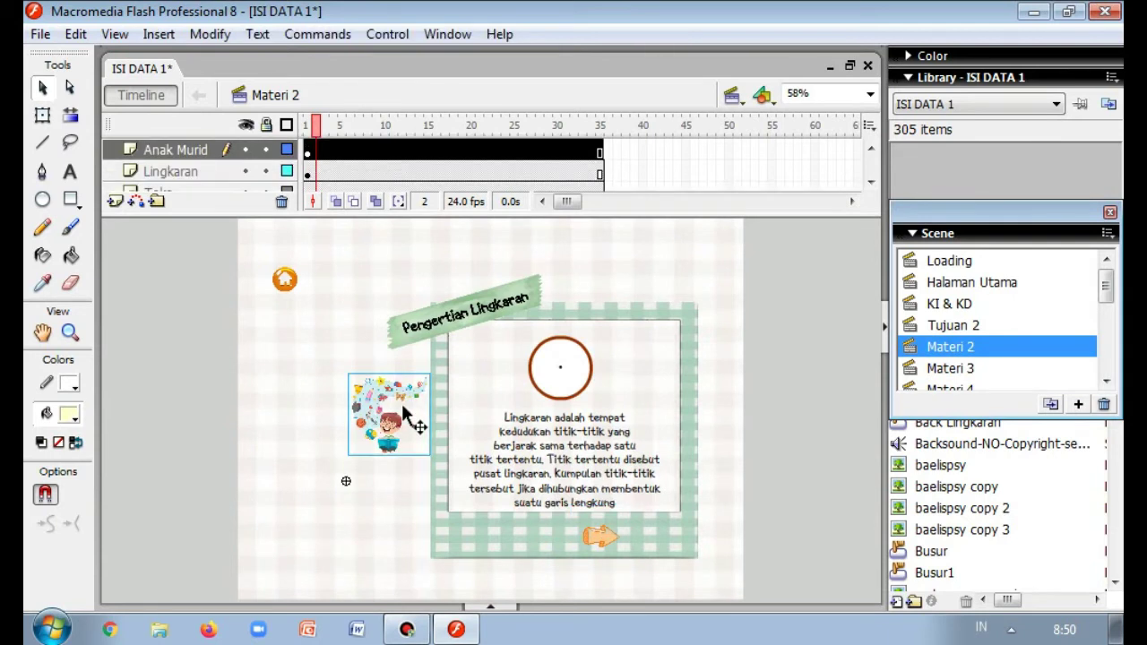
{"action": "left_click", "coordinate": [964, 370]}
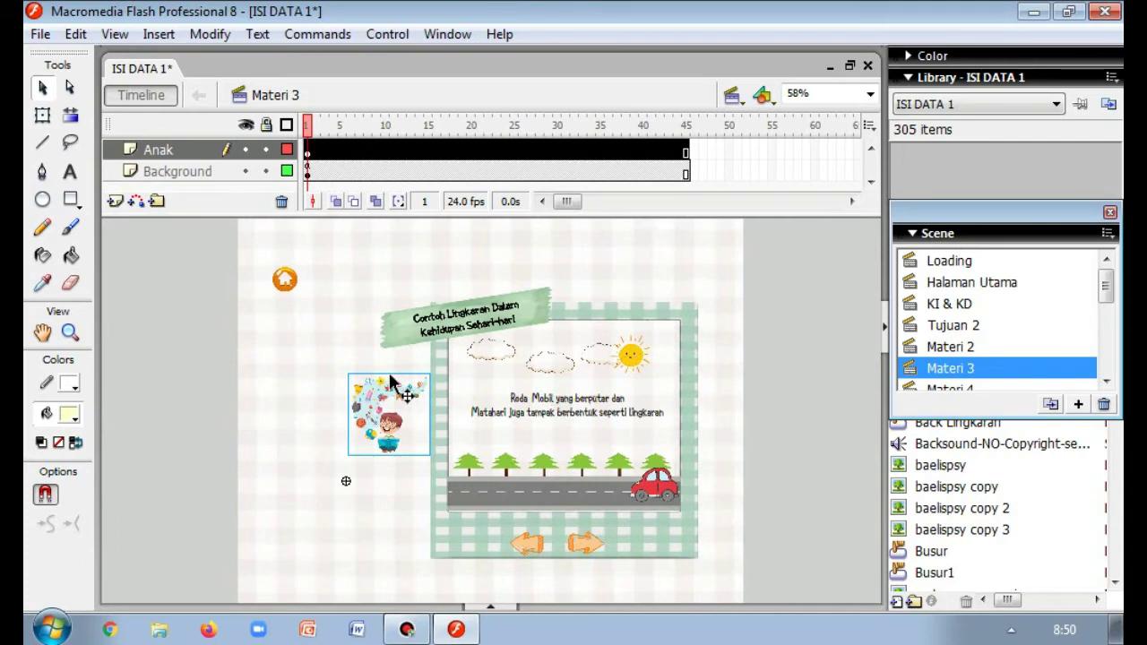
- Show the copy and paste options for the Materi 3 background and the area outside the stage, and dismiss them
{"action": "right_click", "coordinate": [334, 334]}
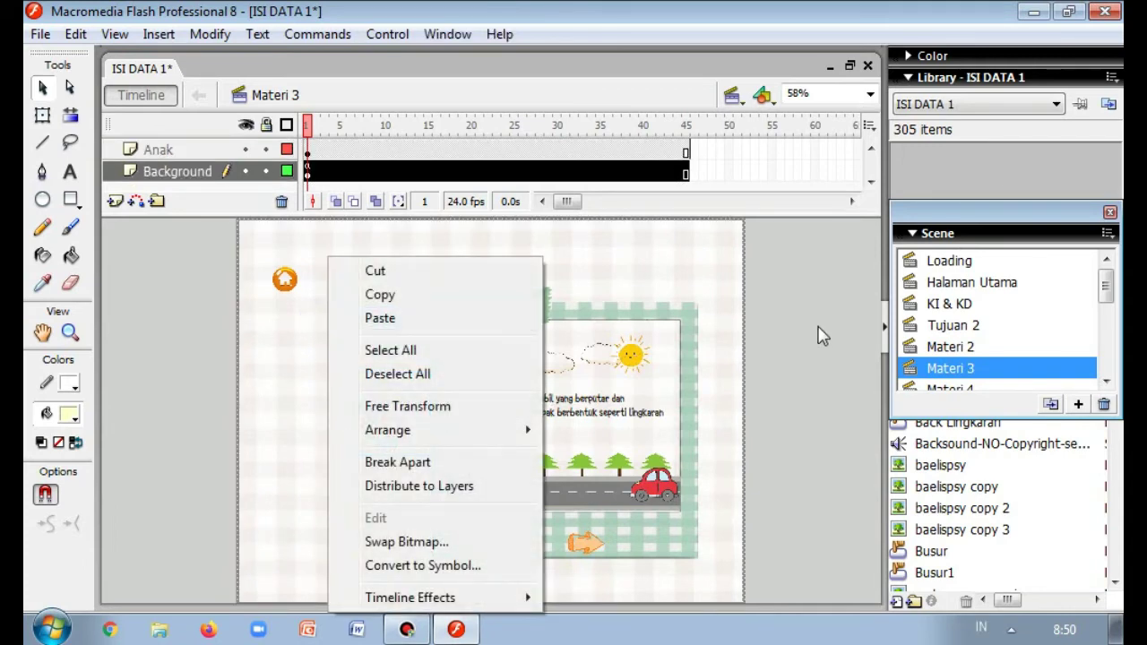
{"action": "left_click", "coordinate": [788, 339]}
{"action": "right_click", "coordinate": [788, 339]}
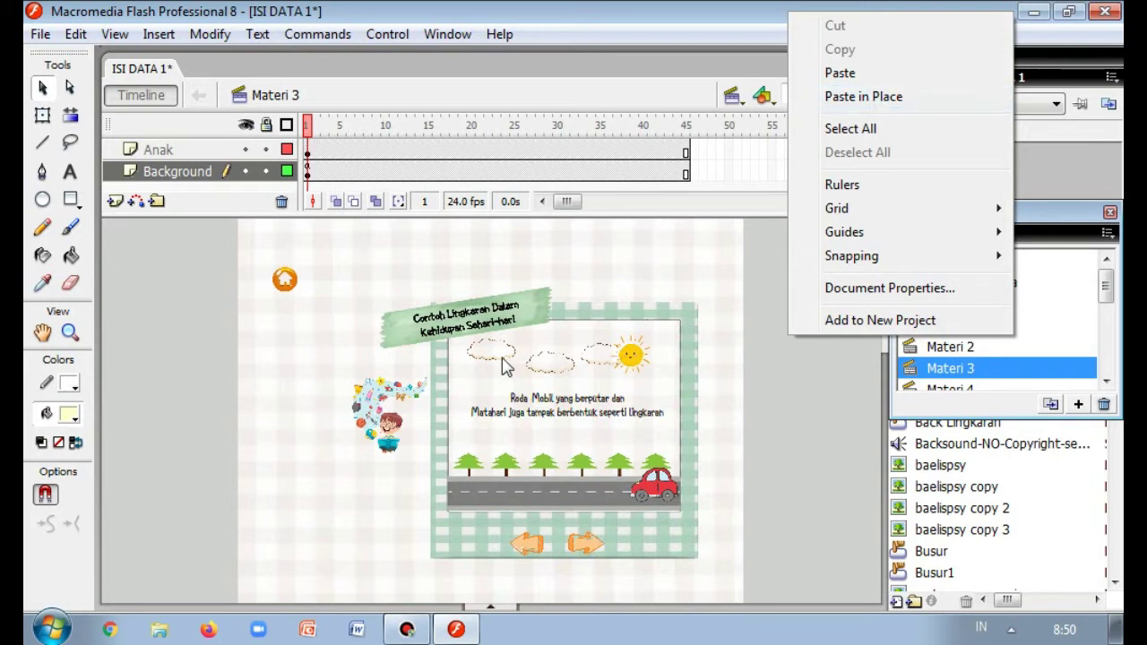
{"action": "left_click", "coordinate": [732, 498]}
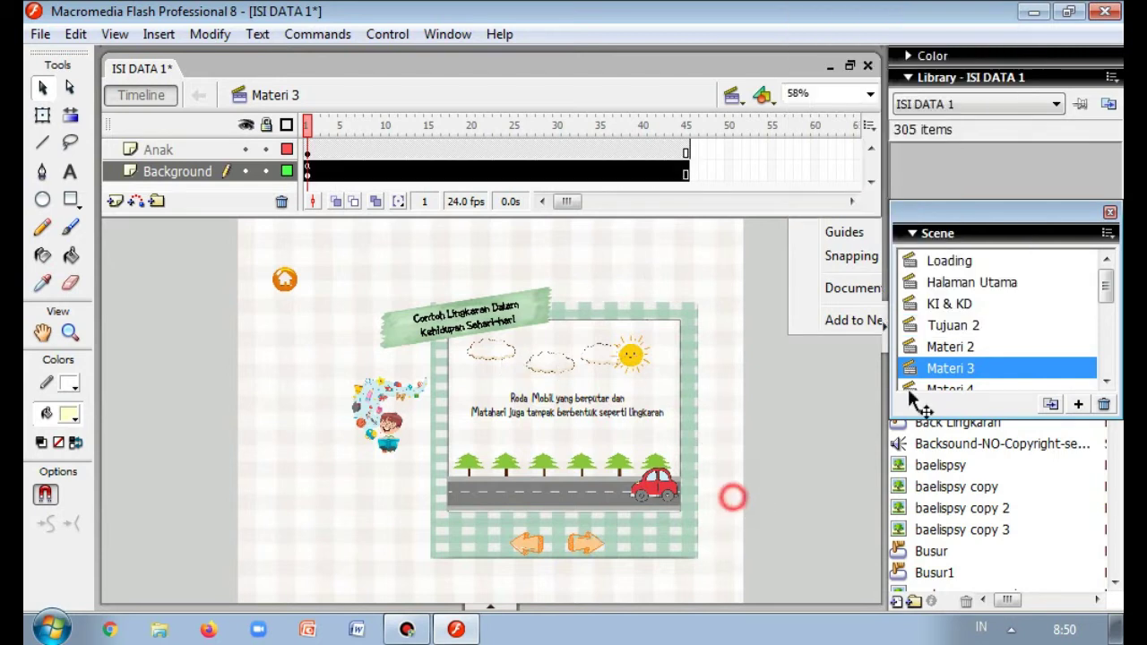
- Compare the Materi 2 and Materi 3 scenes and their order in the scene list, ending on Materi 3
{"action": "left_click", "coordinate": [968, 348]}
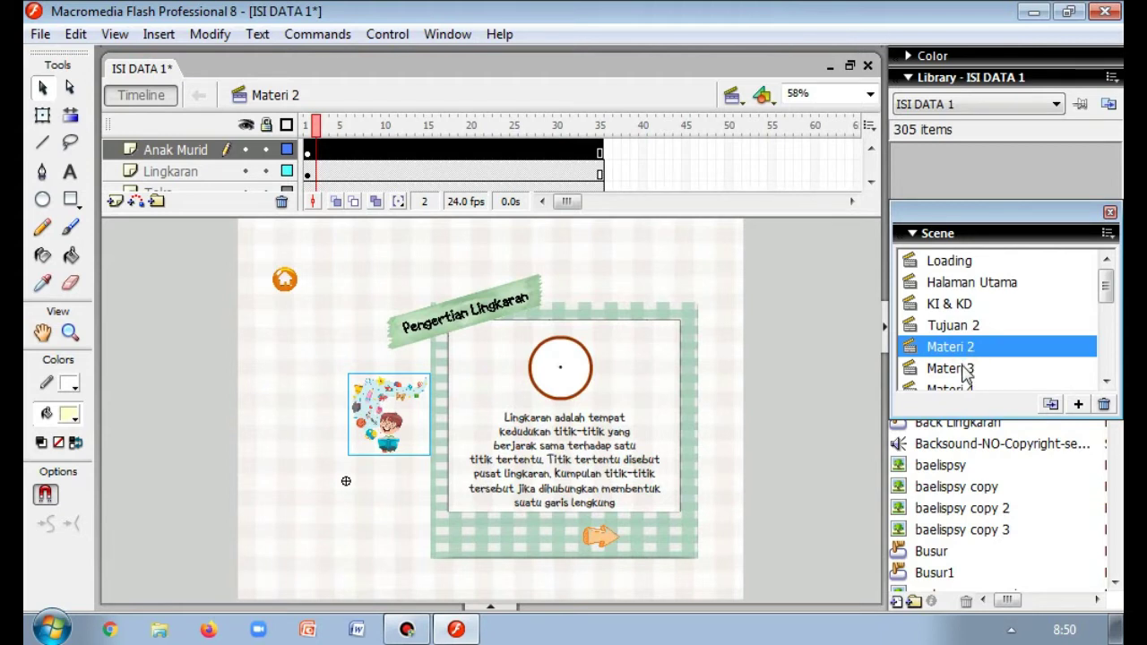
{"action": "left_click", "coordinate": [966, 376]}
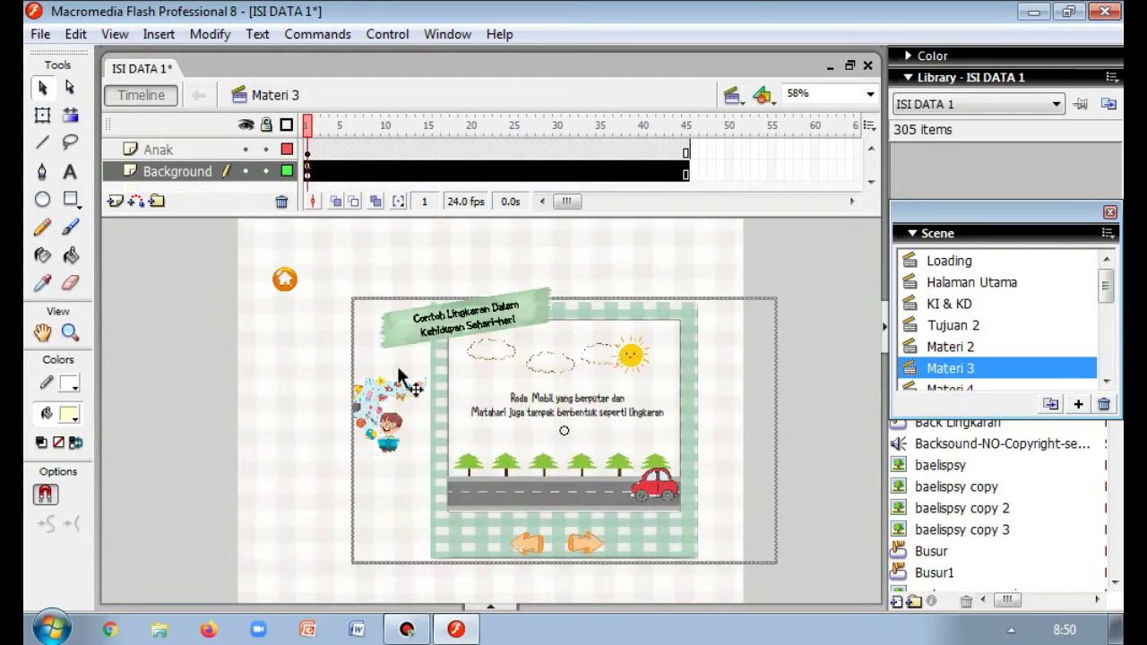
{"action": "left_click", "coordinate": [811, 379]}
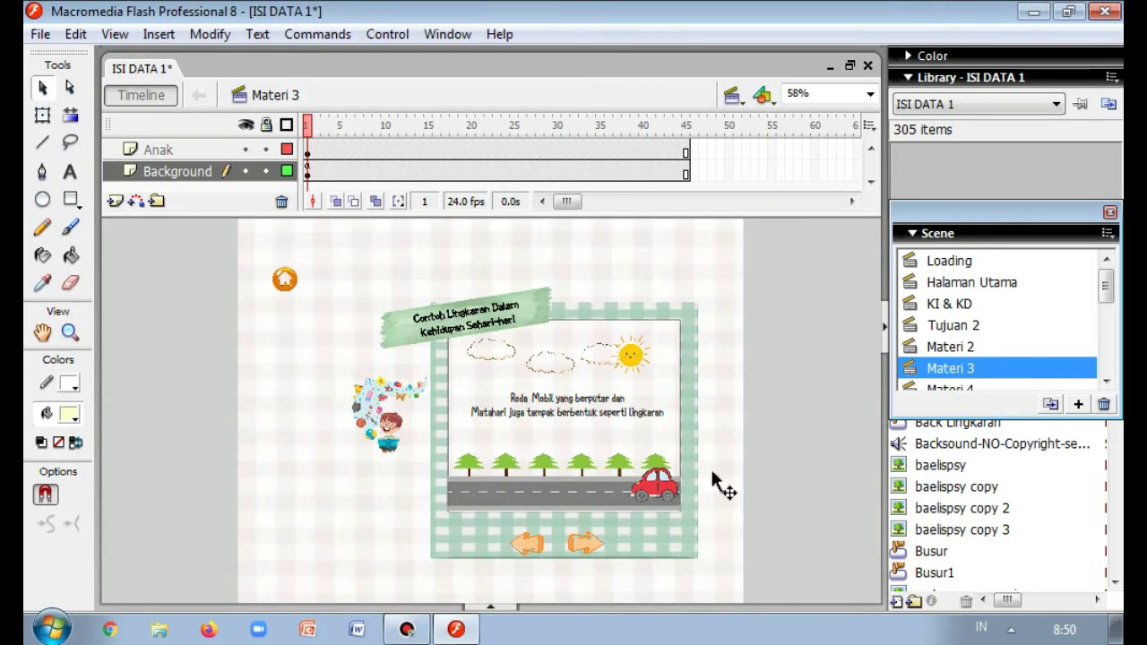
{"action": "left_click", "coordinate": [965, 348]}
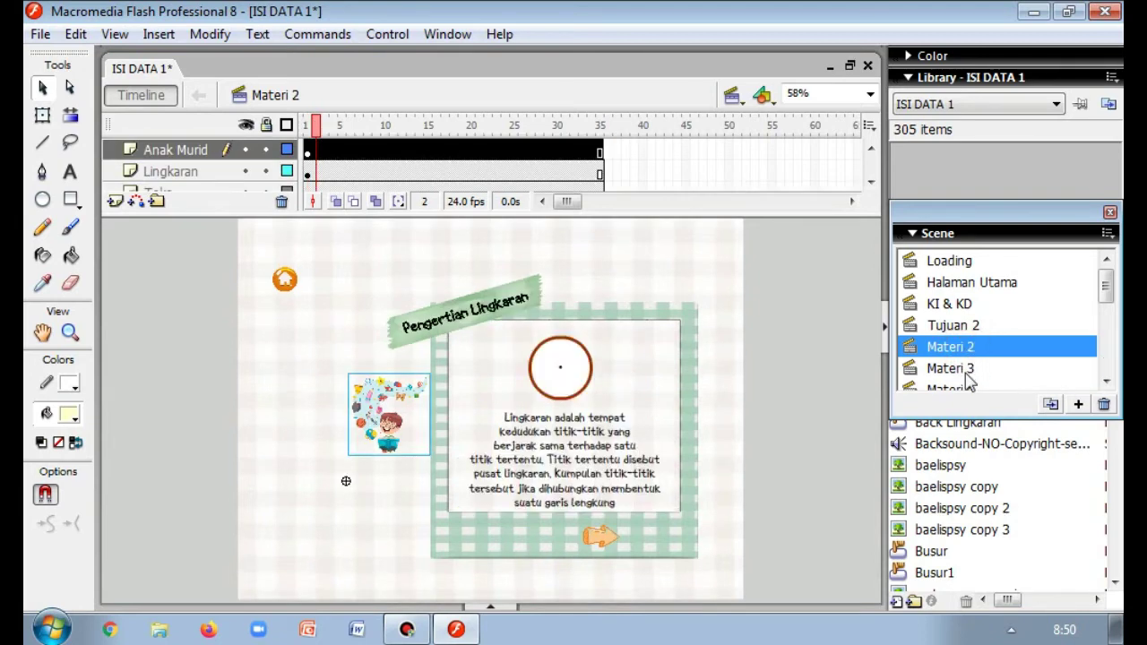
{"action": "left_click", "coordinate": [967, 376]}
{"action": "left_click", "coordinate": [1107, 380]}
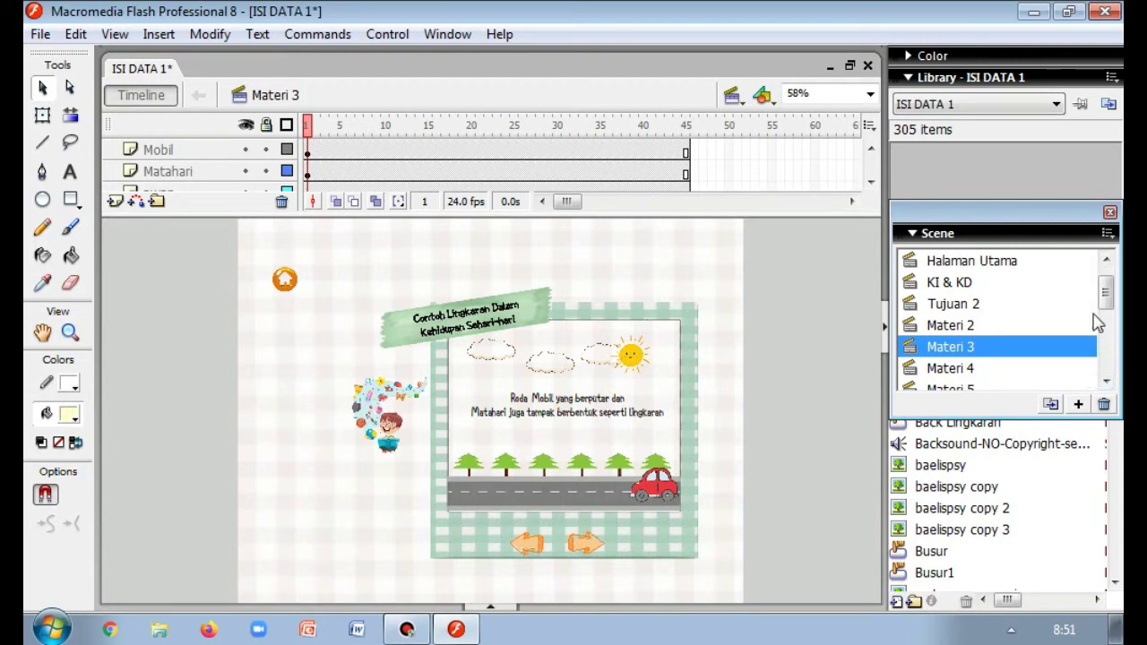
{"action": "left_click", "coordinate": [968, 324]}
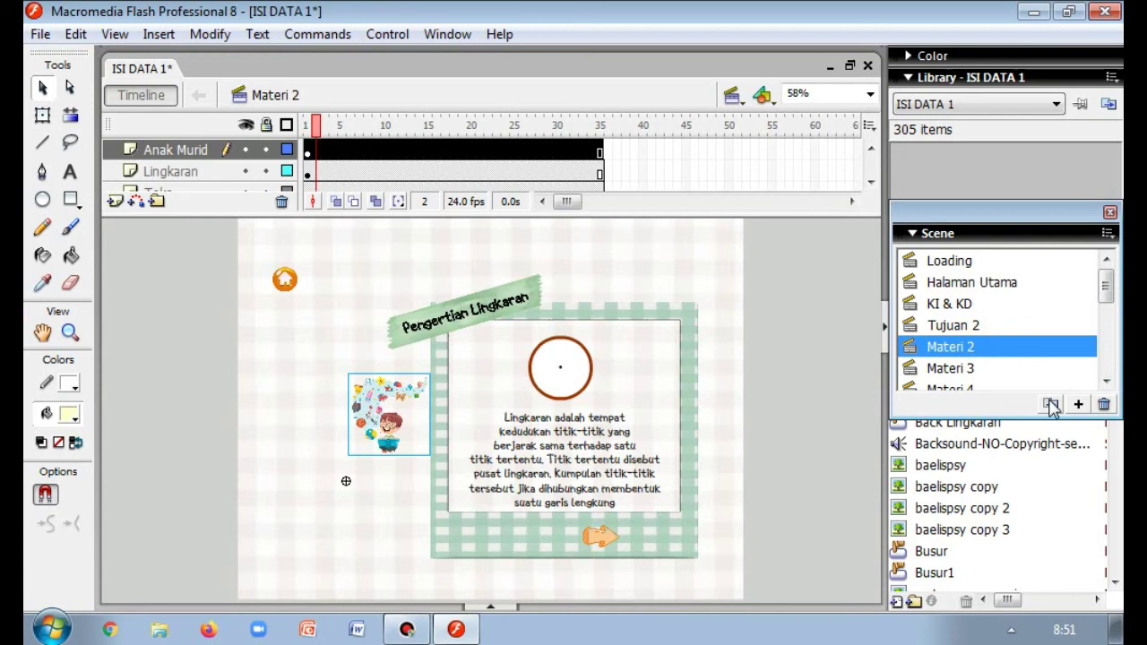
{"action": "left_click", "coordinate": [986, 368]}
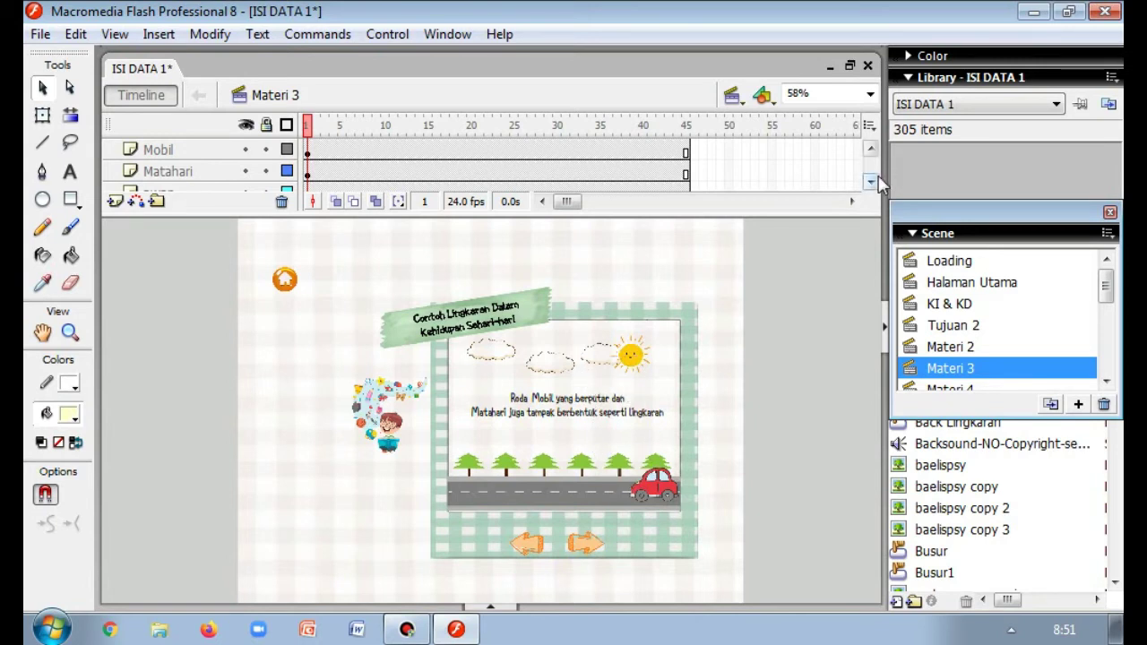
- Review the Materi 3 layers, highlighting the clouds on the awan layer and the sun on the Matahari layer
{"action": "left_click", "coordinate": [871, 182]}
{"action": "left_click", "coordinate": [871, 182]}
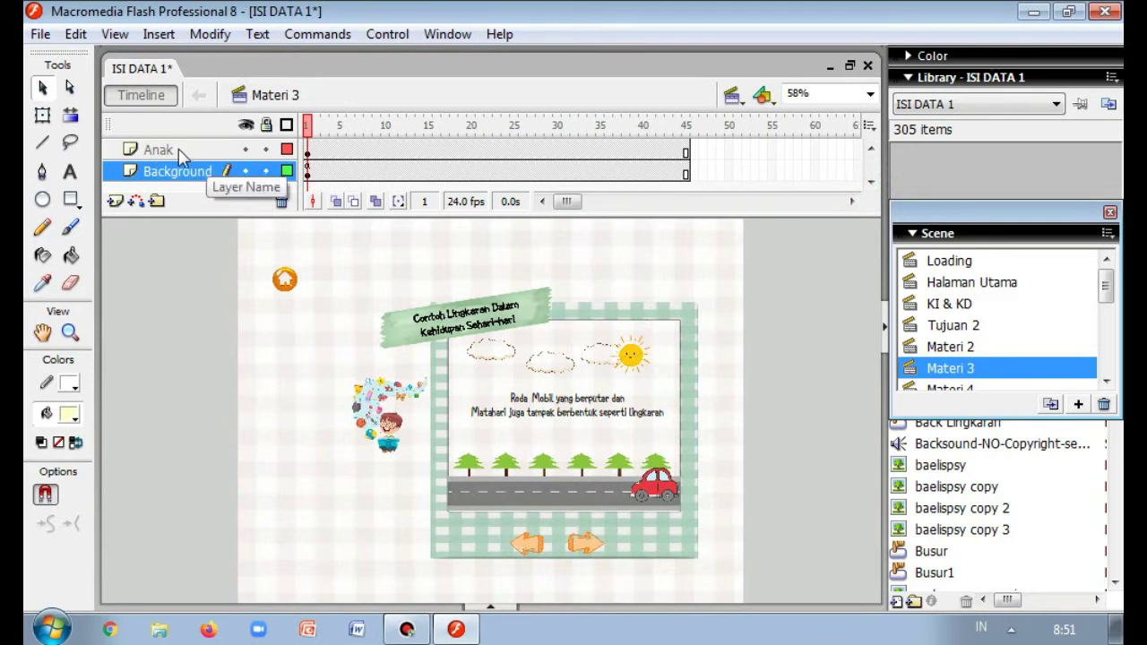
{"action": "left_click", "coordinate": [874, 151]}
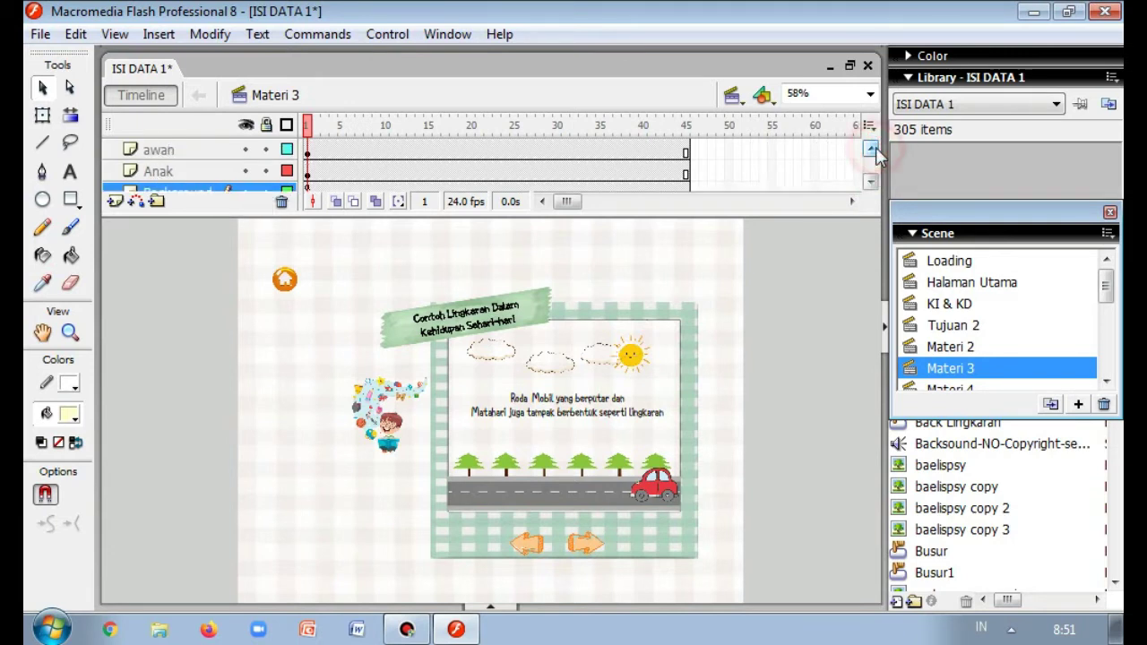
{"action": "left_click", "coordinate": [875, 151]}
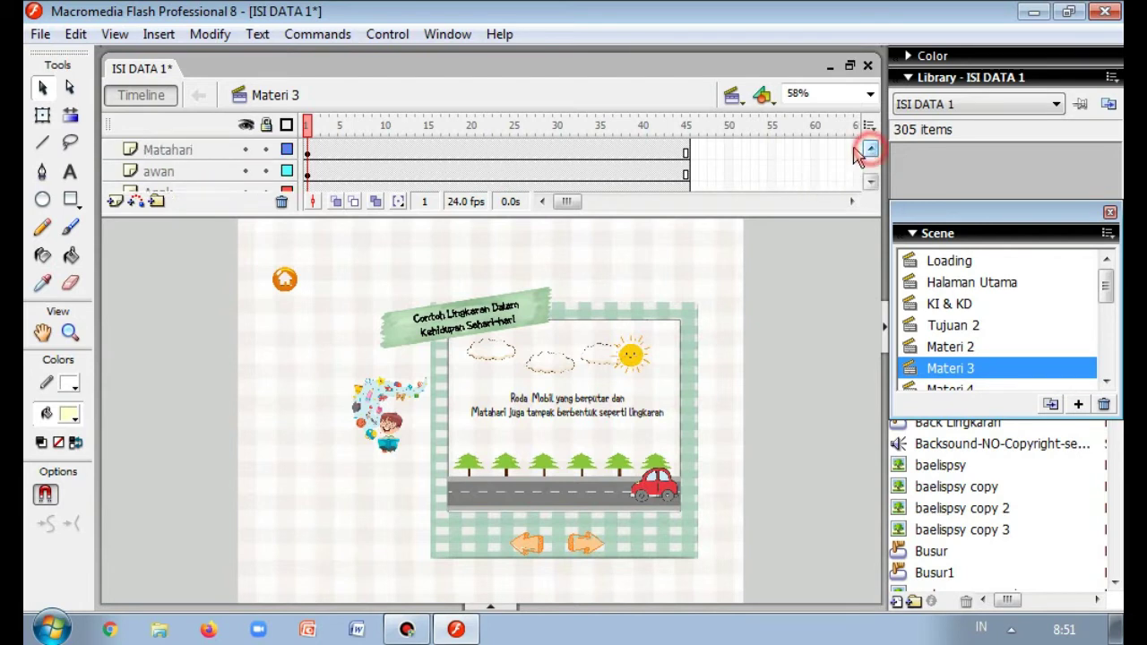
{"action": "left_click", "coordinate": [190, 175]}
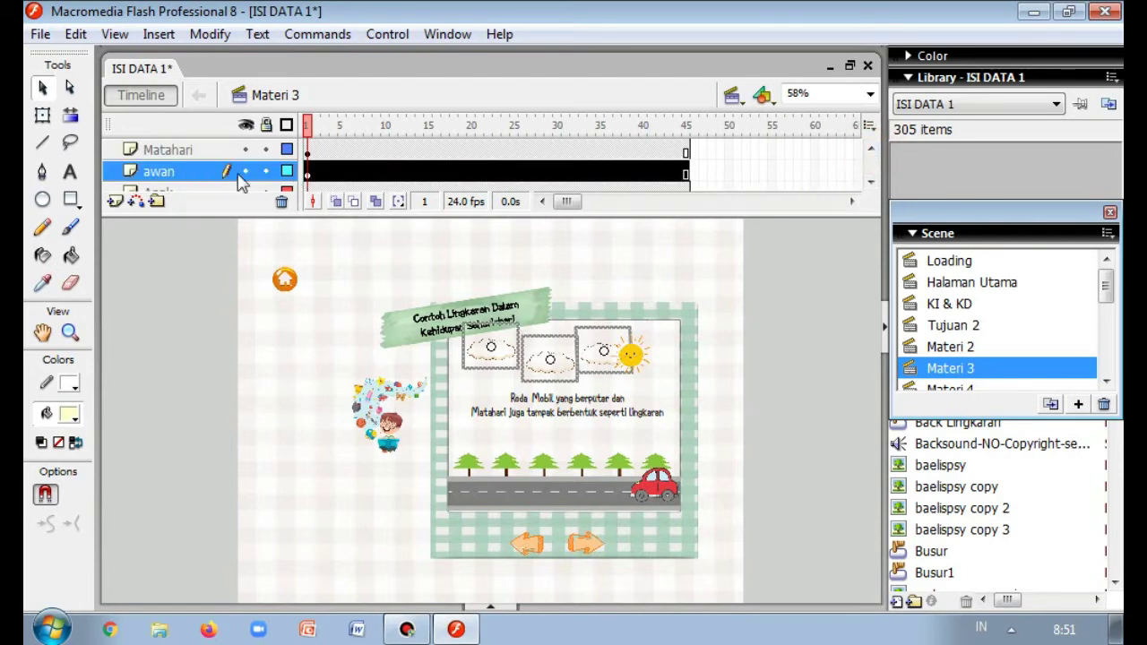
{"action": "left_click", "coordinate": [184, 153]}
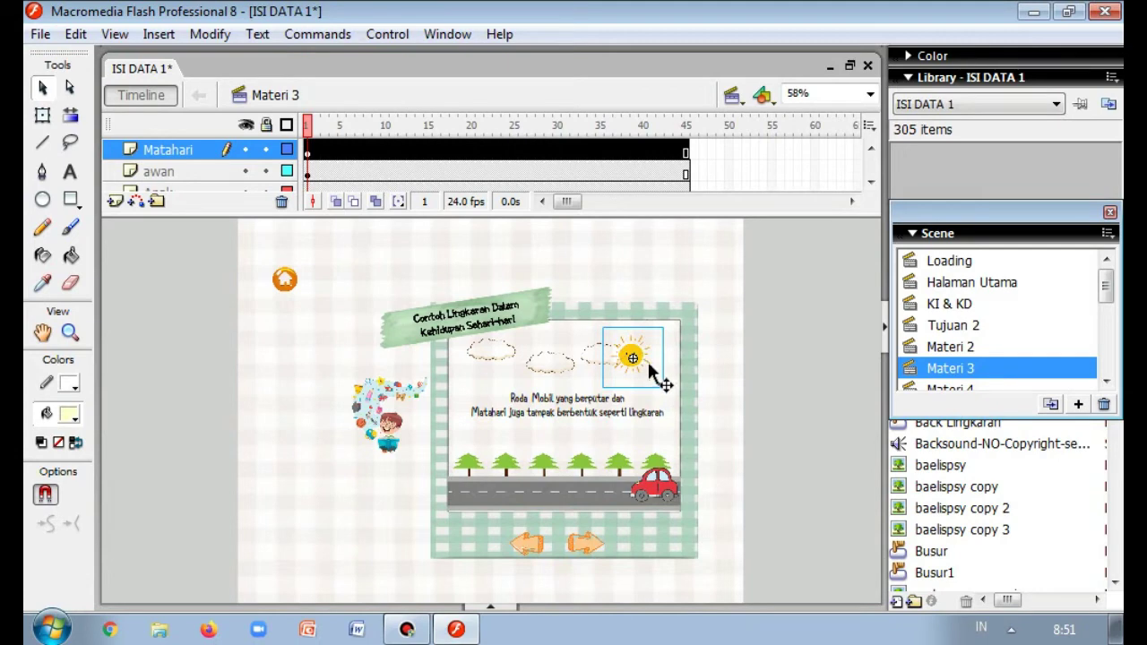
- Test the Materi 3 scene to preview its animations, and close the preview
{"action": "left_click", "coordinate": [387, 34]}
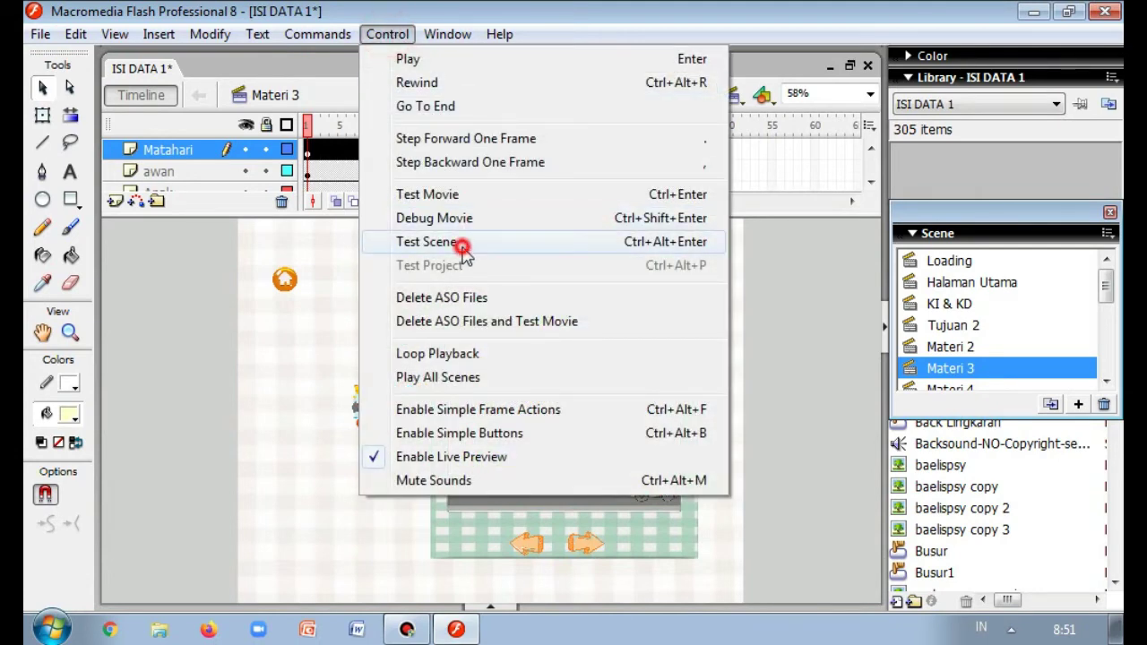
{"action": "left_click", "coordinate": [460, 242]}
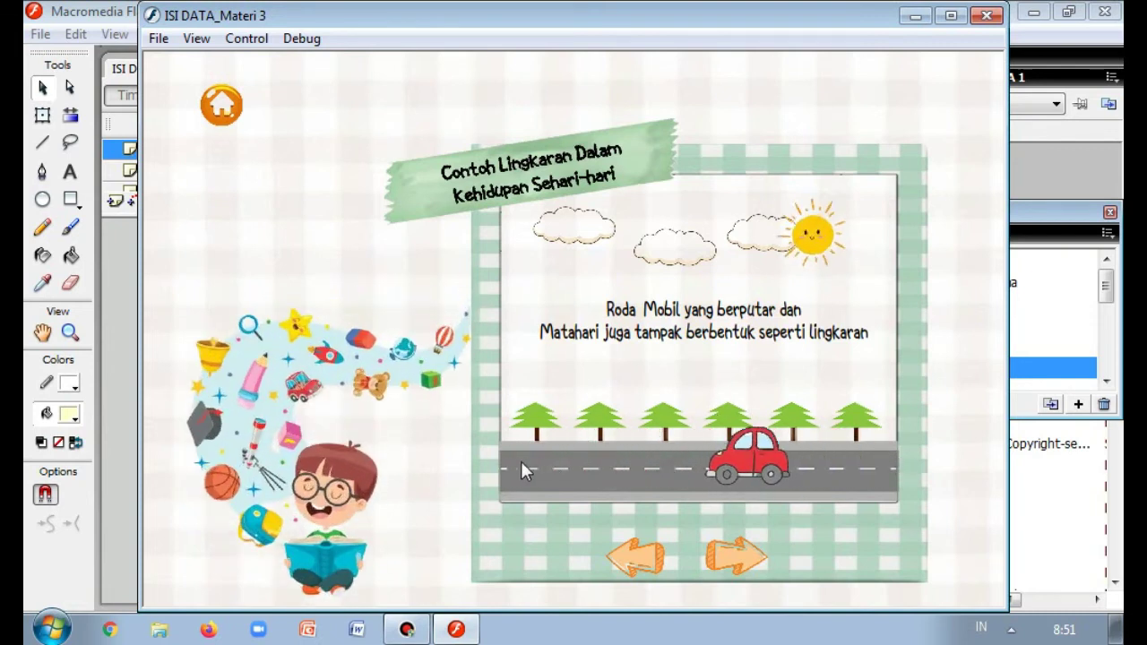
{"action": "left_click", "coordinate": [986, 17]}
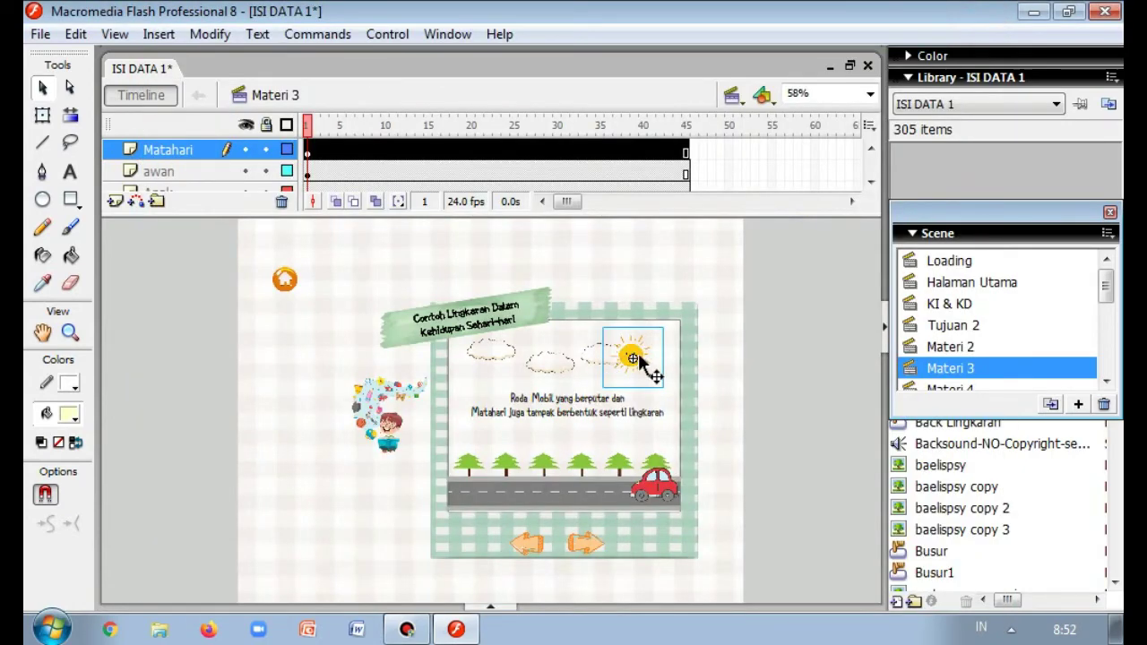
- Show the Movie clip type in the symbol conversion settings for the sun on the Matahari layer, and dismiss the conversion
{"action": "left_click", "coordinate": [308, 149]}
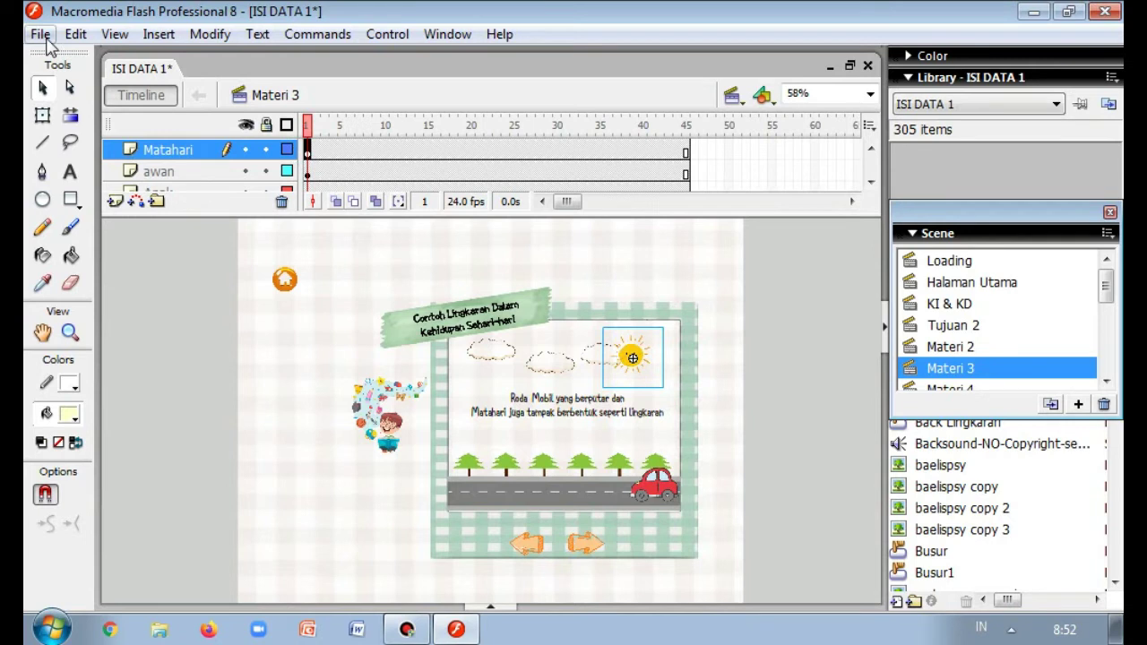
{"action": "right_click", "coordinate": [645, 354]}
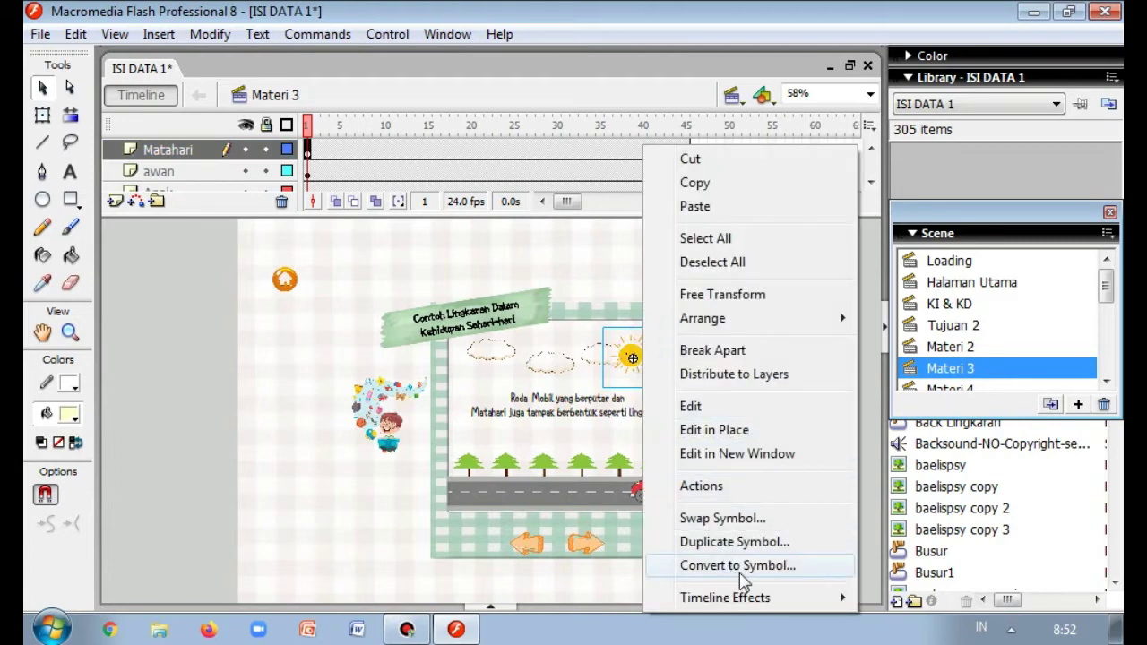
{"action": "left_click", "coordinate": [738, 566]}
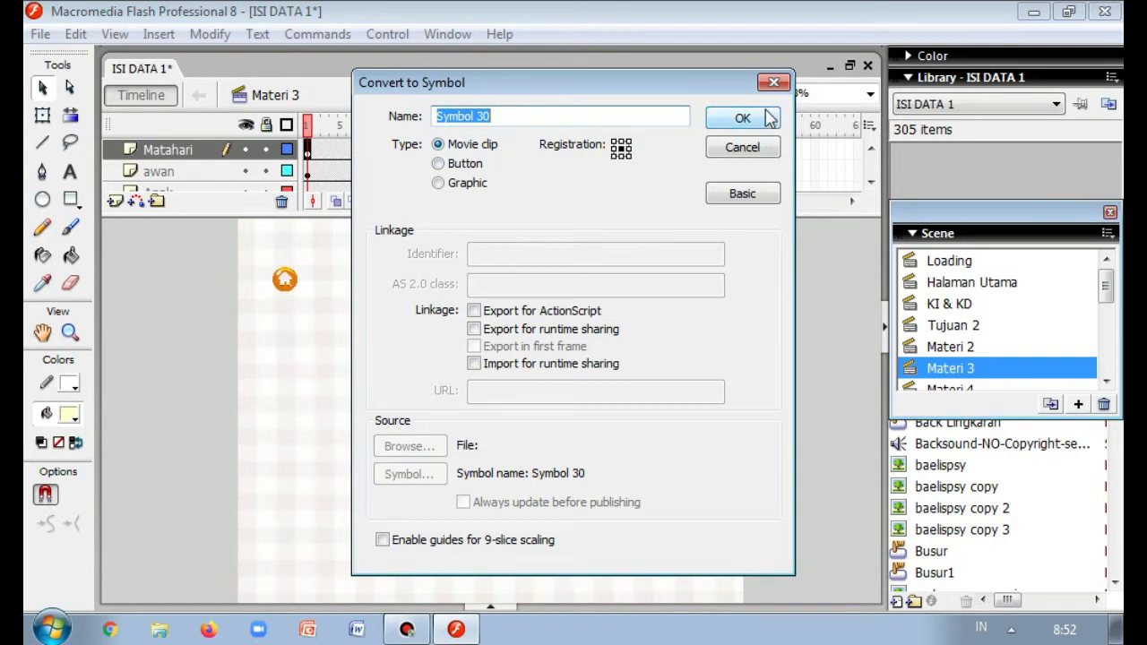
{"action": "left_click", "coordinate": [775, 82]}
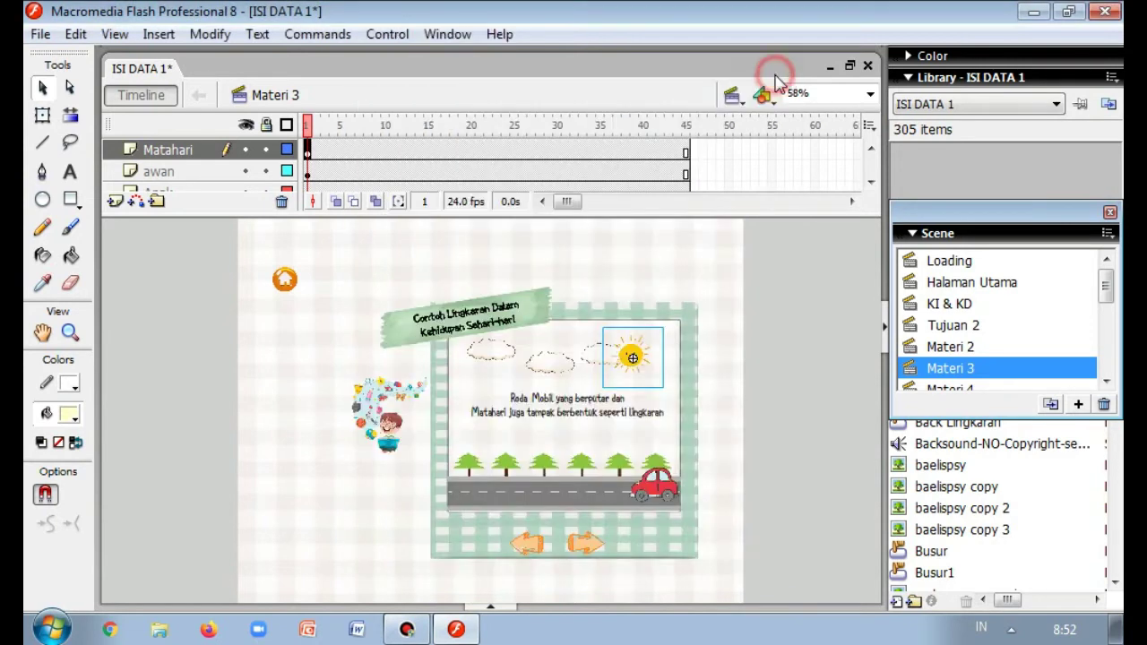
- Open the sun's symbol for editing and step through its keyframes at frames 5, 10, 15 and 20
{"action": "double_click", "coordinate": [652, 360]}
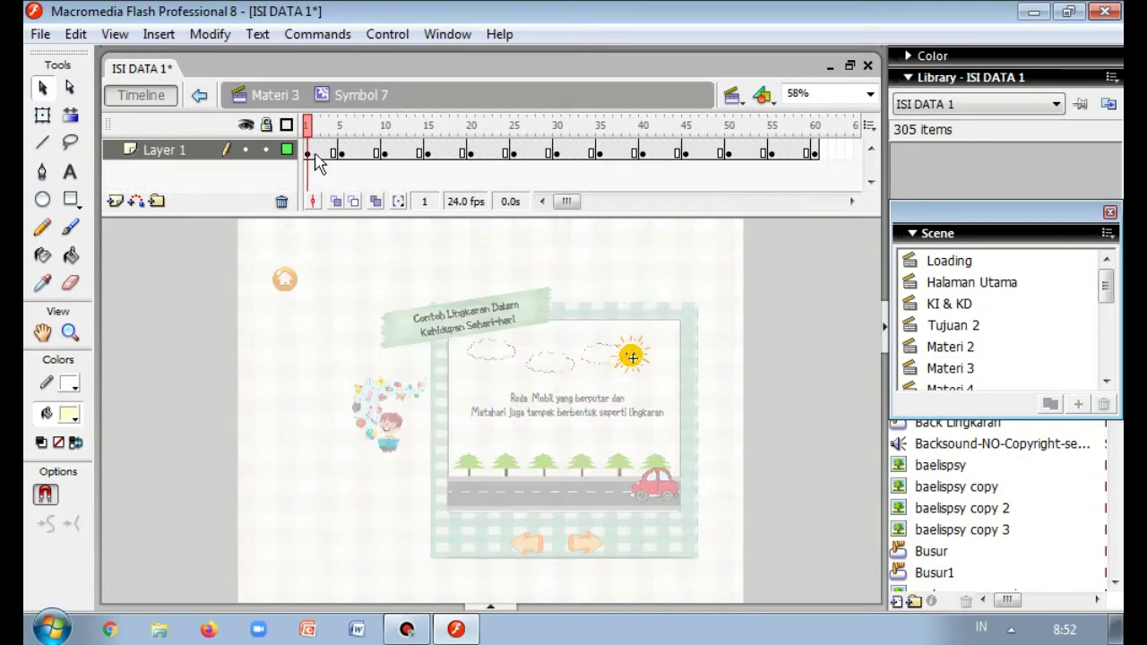
{"action": "left_click", "coordinate": [339, 153]}
{"action": "right_click", "coordinate": [341, 153]}
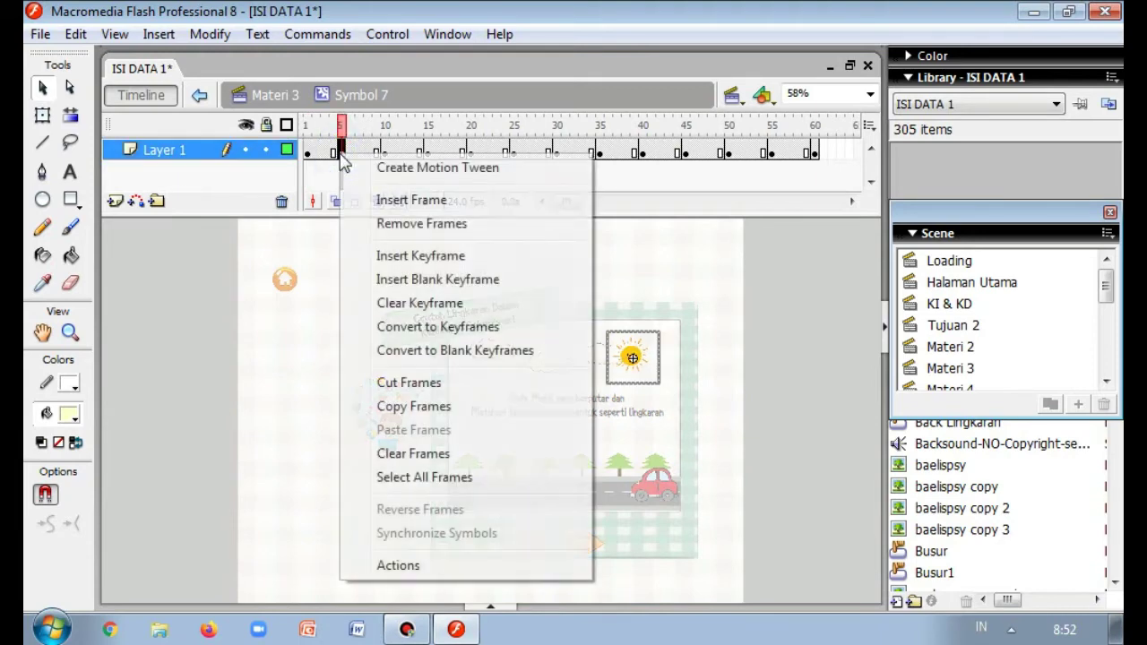
{"action": "left_click", "coordinate": [384, 153]}
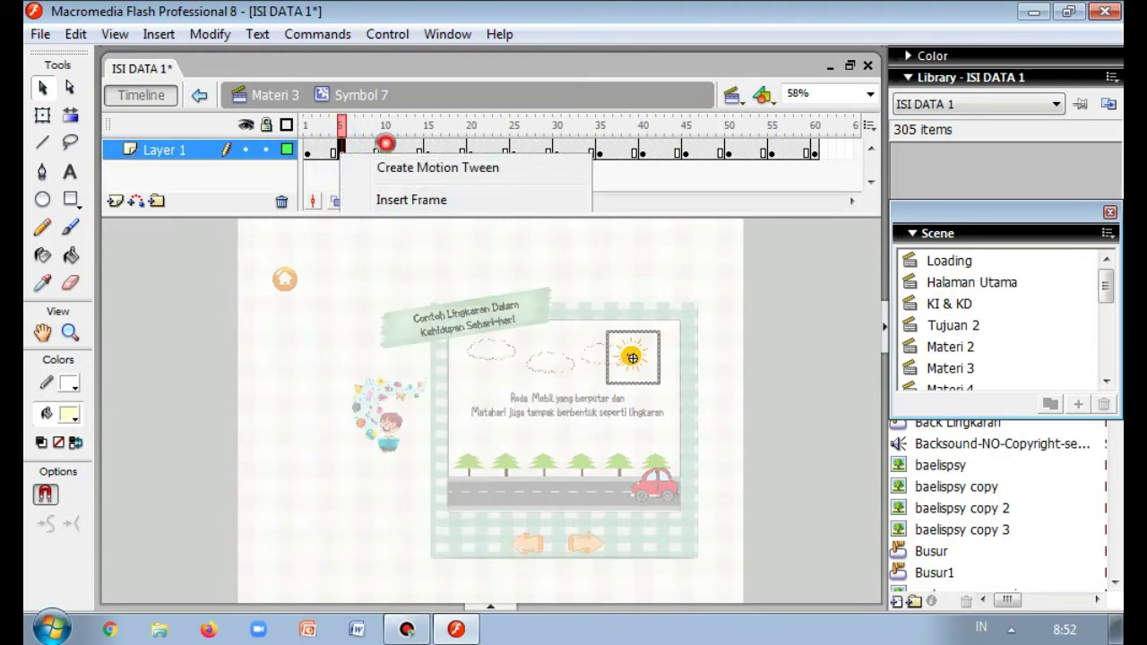
{"action": "left_click", "coordinate": [428, 154]}
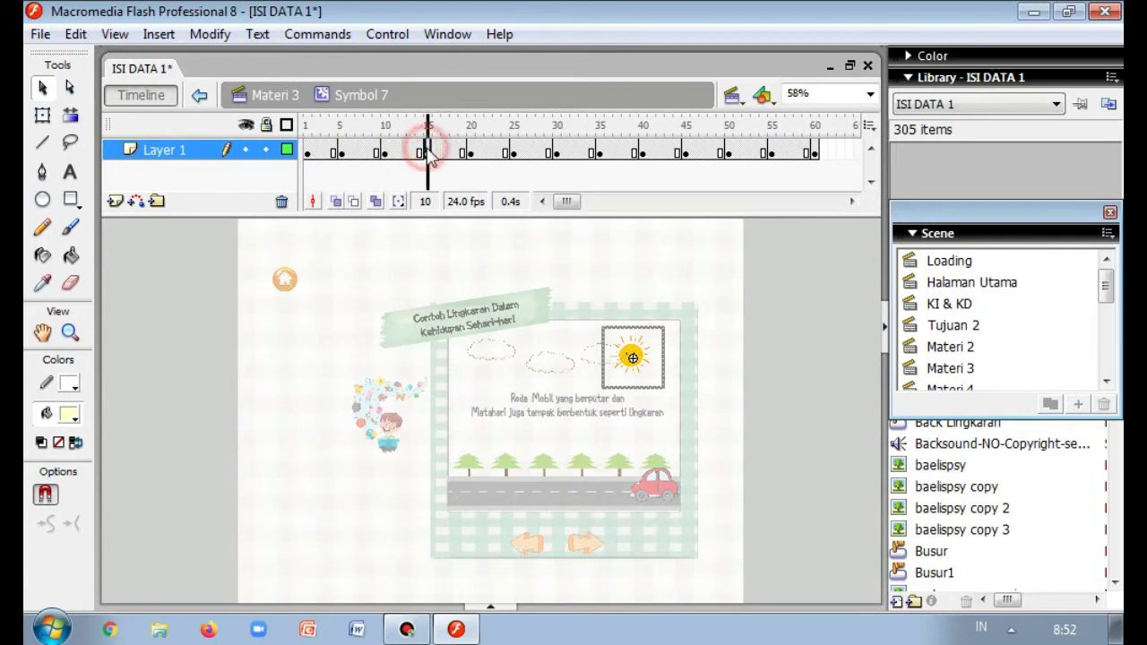
{"action": "left_click", "coordinate": [479, 152]}
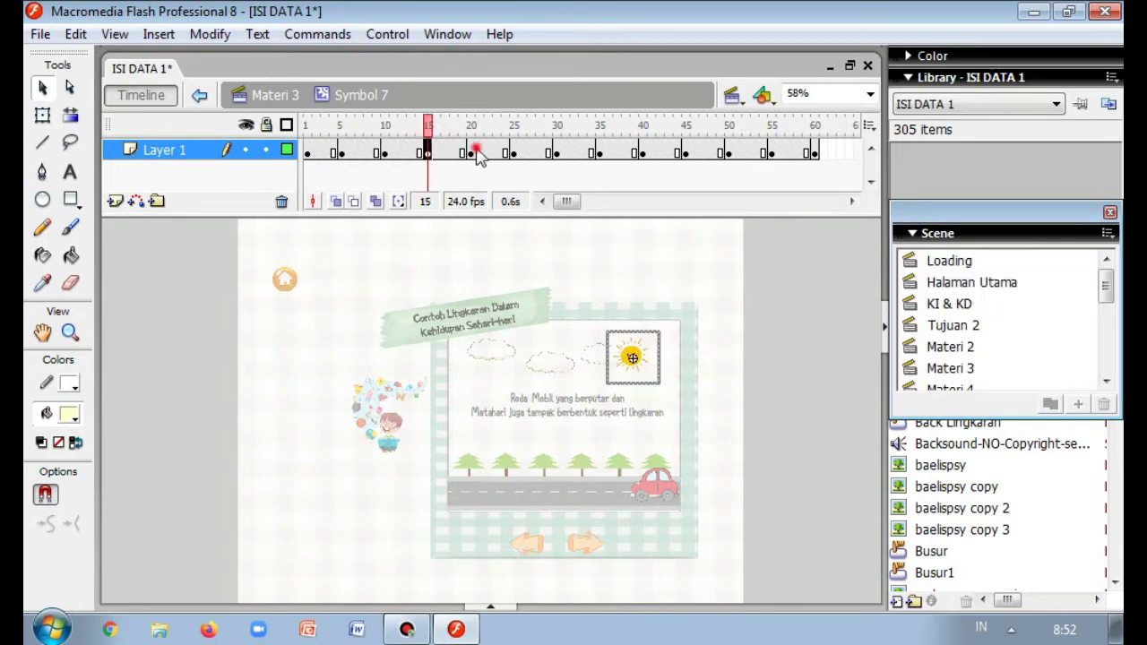
- Compare the sun's size in the keyframes at frames 1, 5 and 10
{"action": "left_click", "coordinate": [308, 155]}
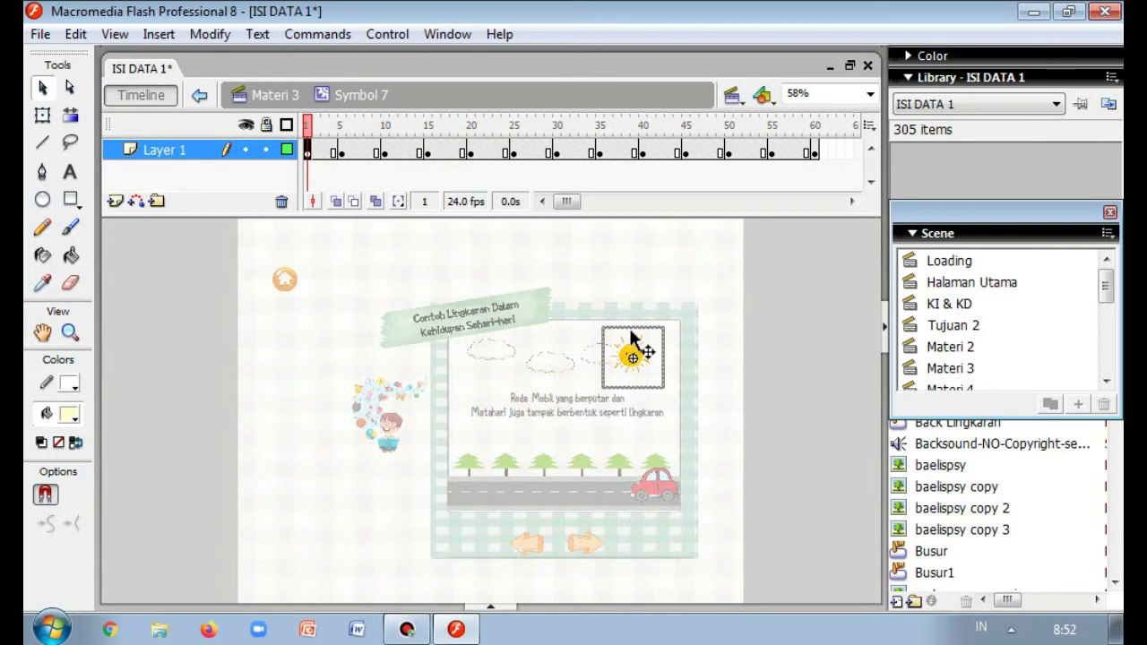
{"action": "left_click", "coordinate": [341, 154]}
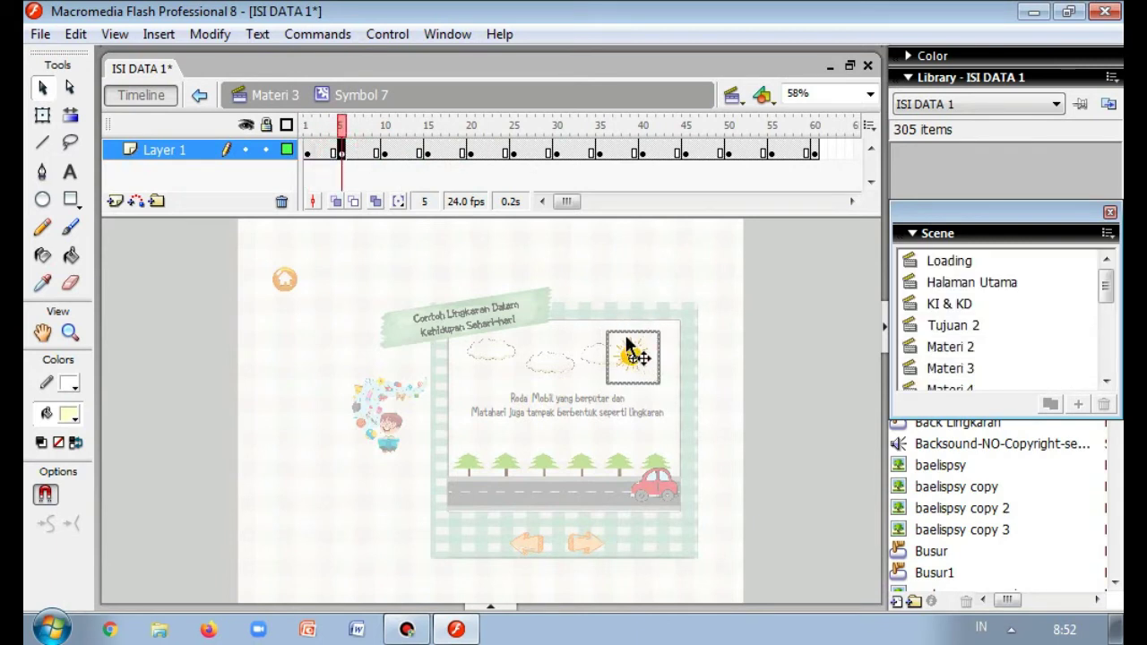
{"action": "left_click", "coordinate": [387, 154]}
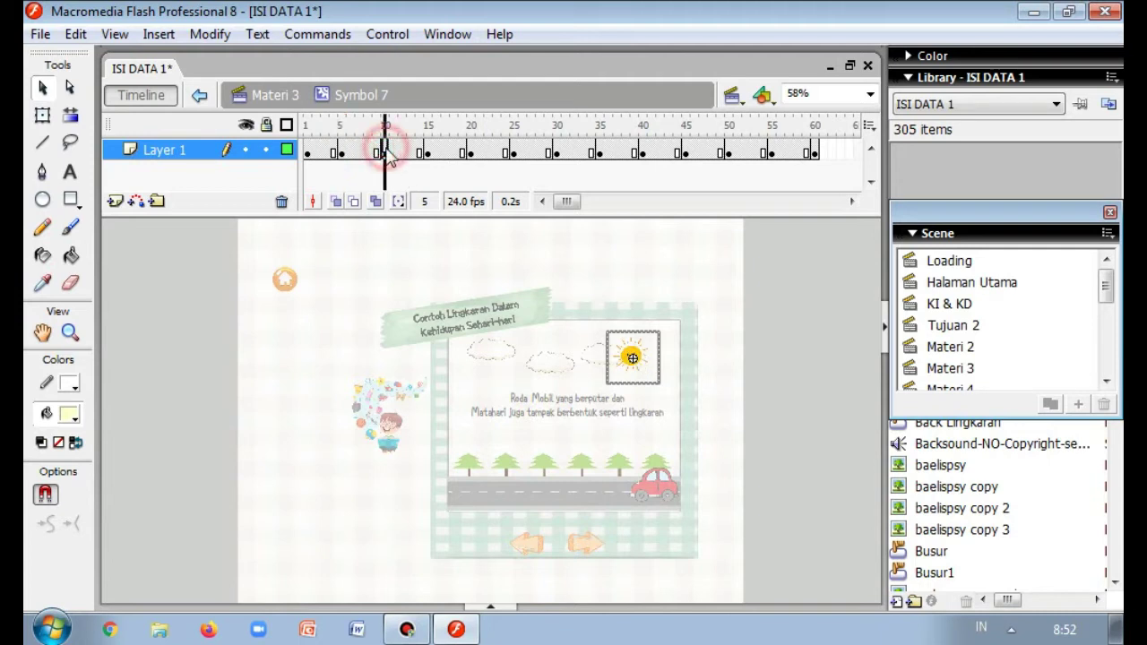
- Compare the sun's size in the keyframes at frames 15, 20 and 25 with the keyframe at frame 5
{"action": "left_click", "coordinate": [428, 155]}
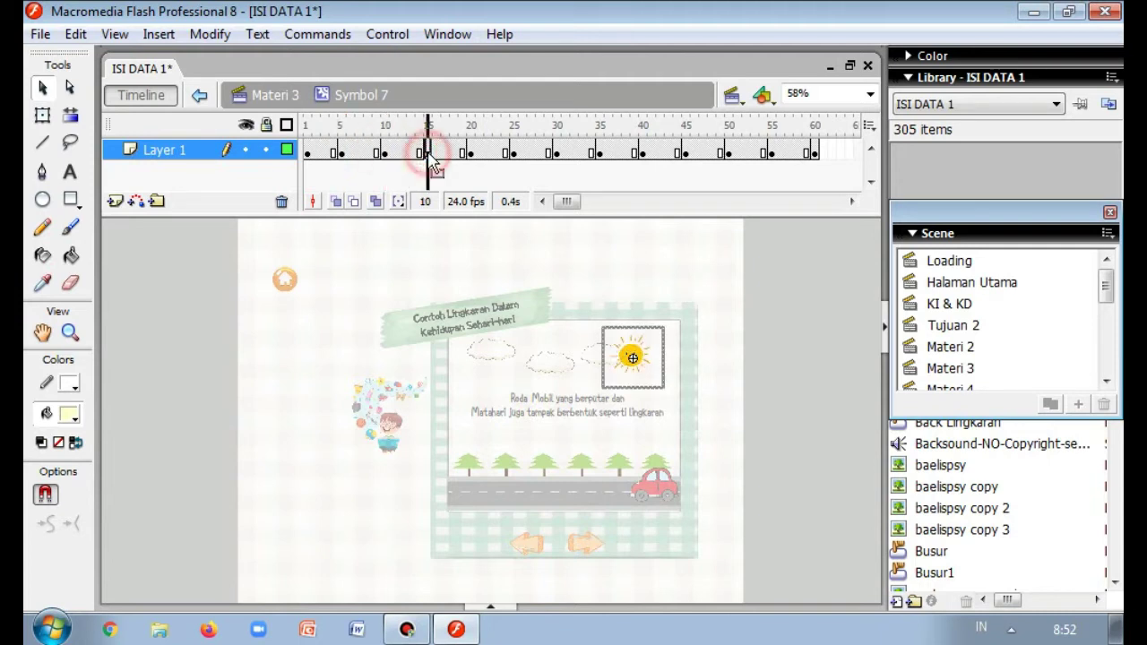
{"action": "left_click", "coordinate": [474, 158]}
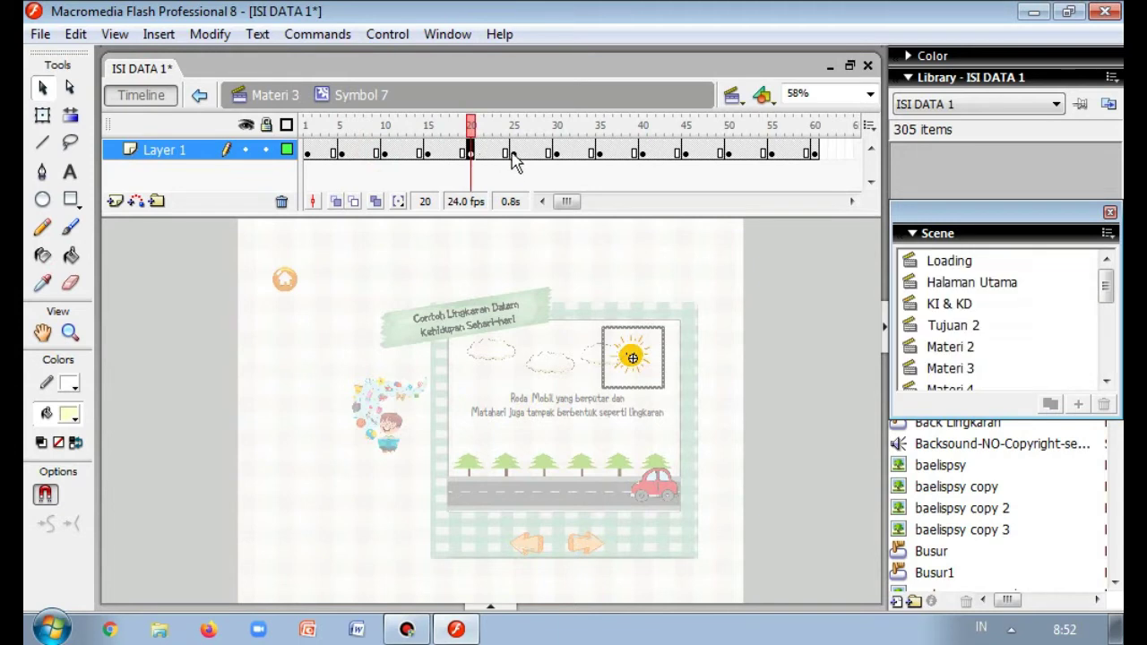
{"action": "left_click", "coordinate": [515, 156]}
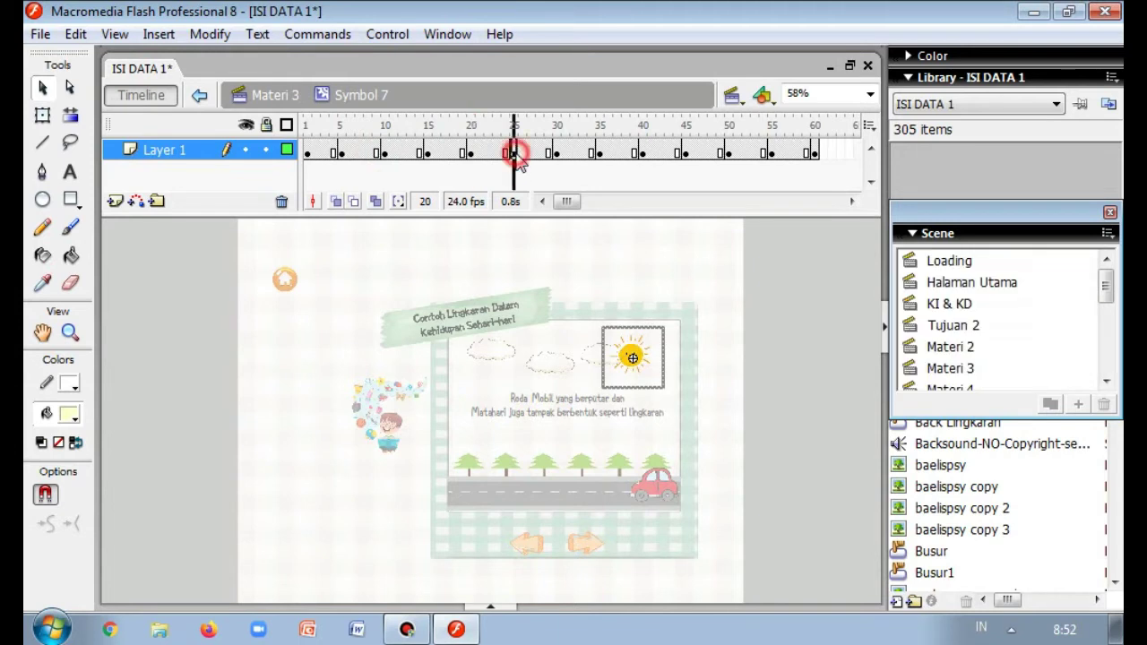
{"action": "left_click", "coordinate": [342, 155]}
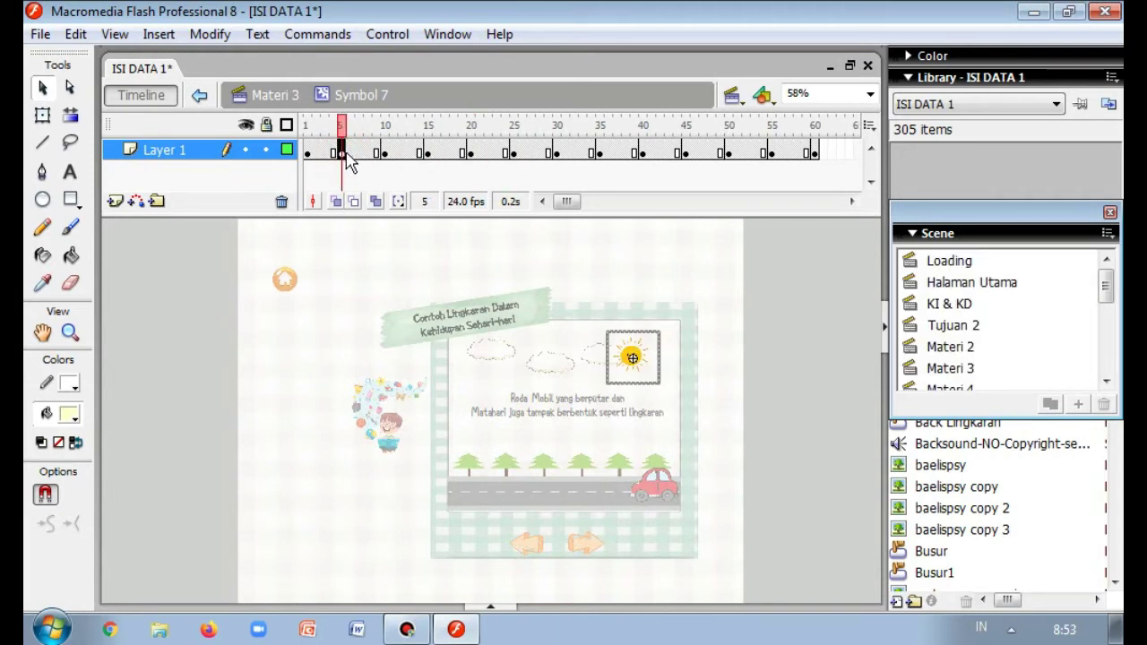
{"action": "left_click", "coordinate": [426, 154]}
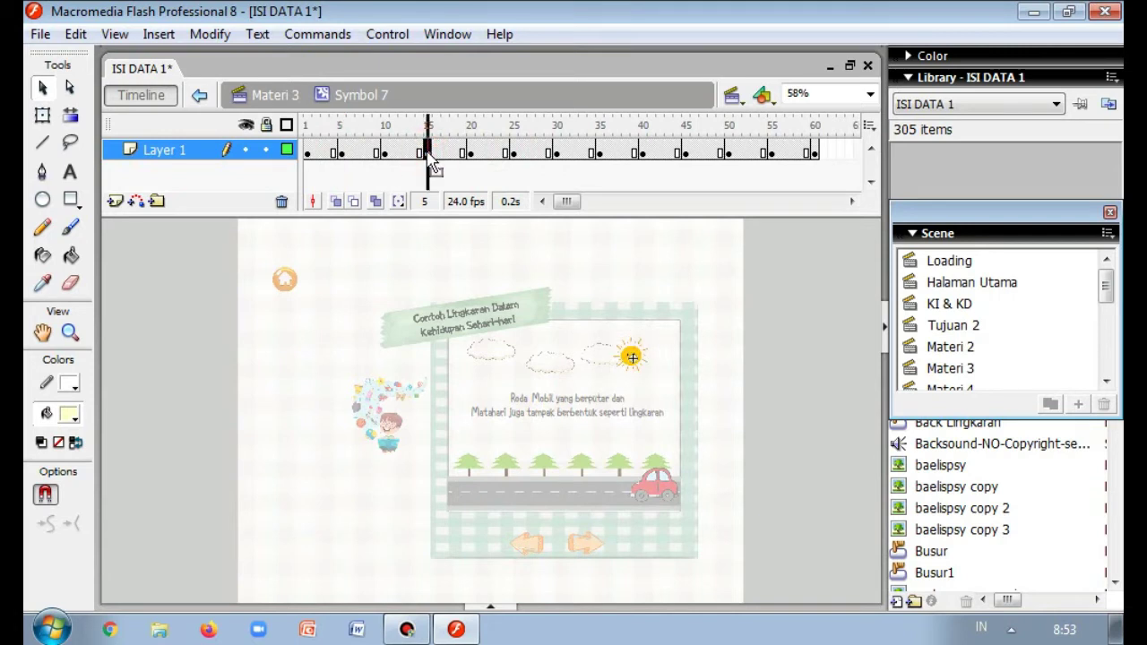
{"action": "left_click", "coordinate": [339, 154]}
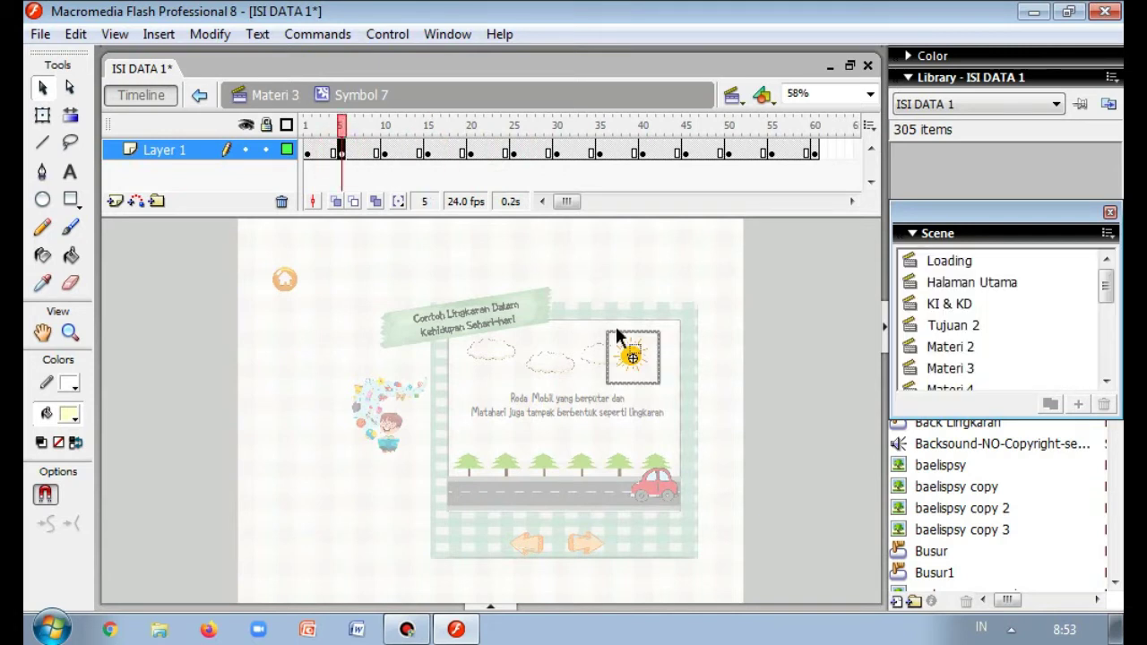
- Check the sun's keyframes at frames 15, 25, 35 and 45, and return to the Materi 3 scene
{"action": "left_click", "coordinate": [427, 152]}
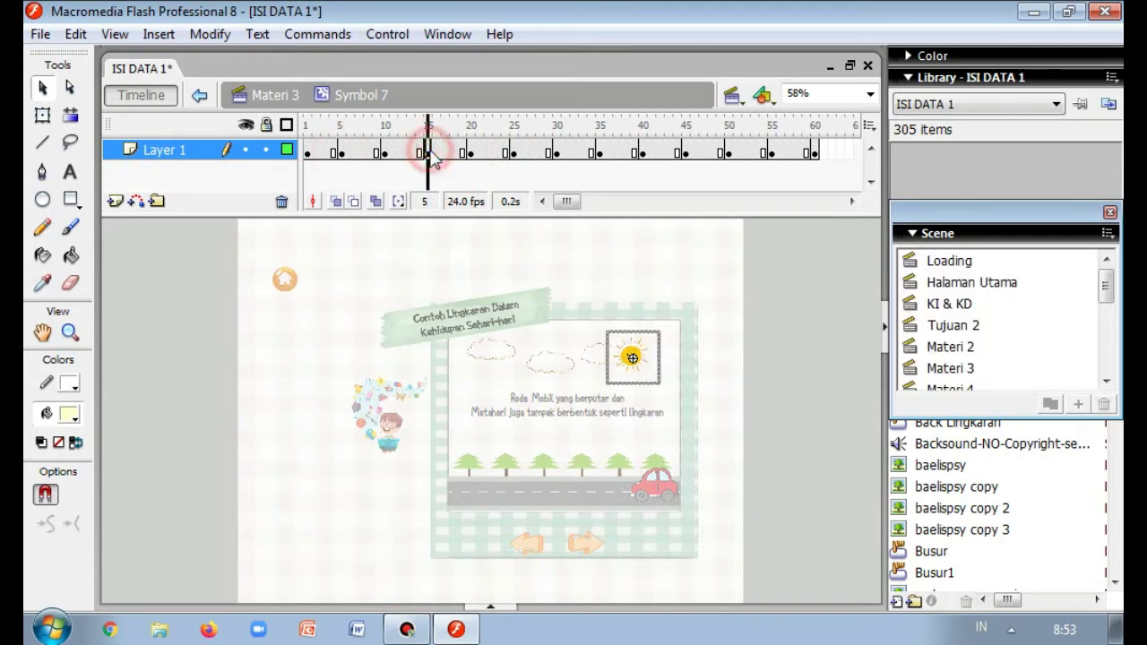
{"action": "left_click", "coordinate": [513, 154]}
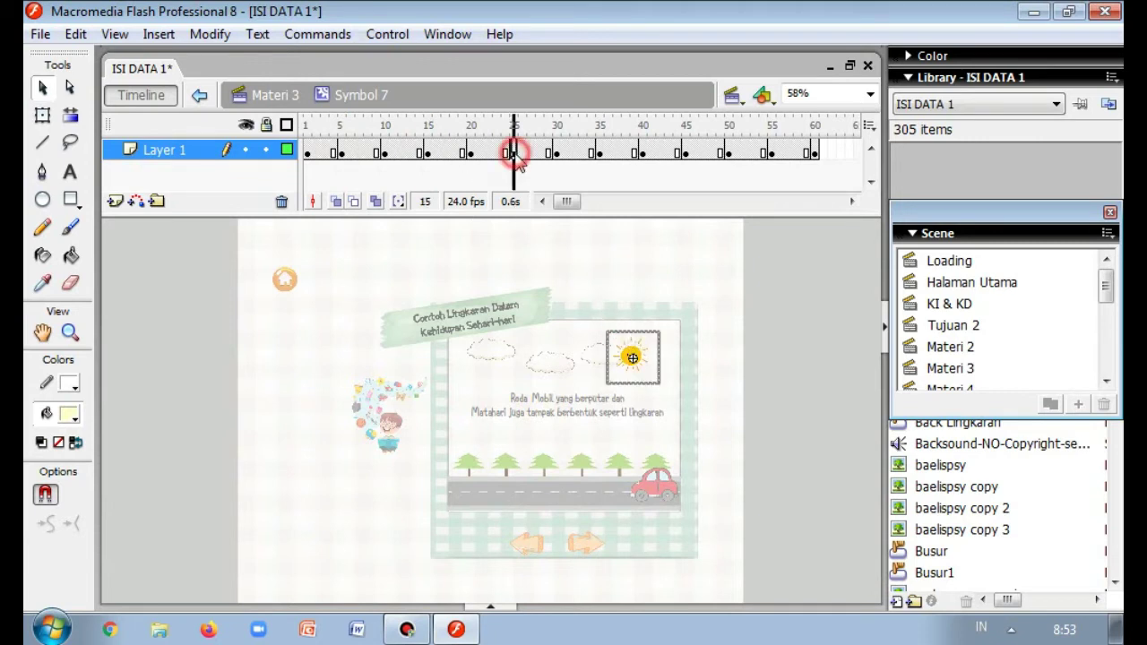
{"action": "left_click", "coordinate": [600, 154]}
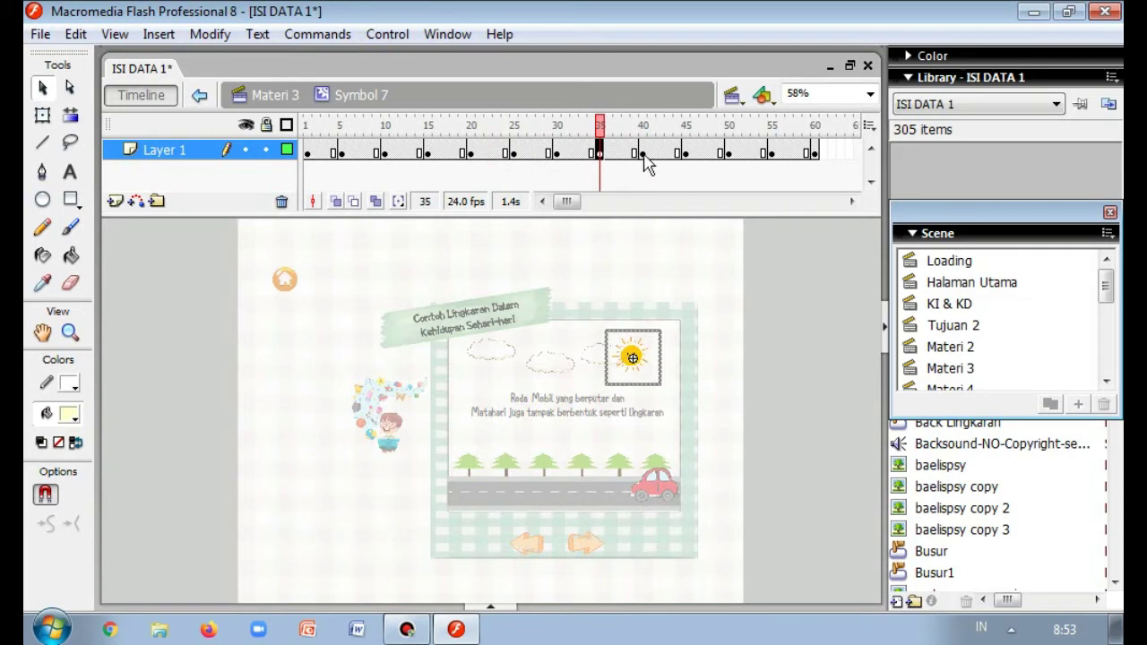
{"action": "left_click", "coordinate": [686, 154]}
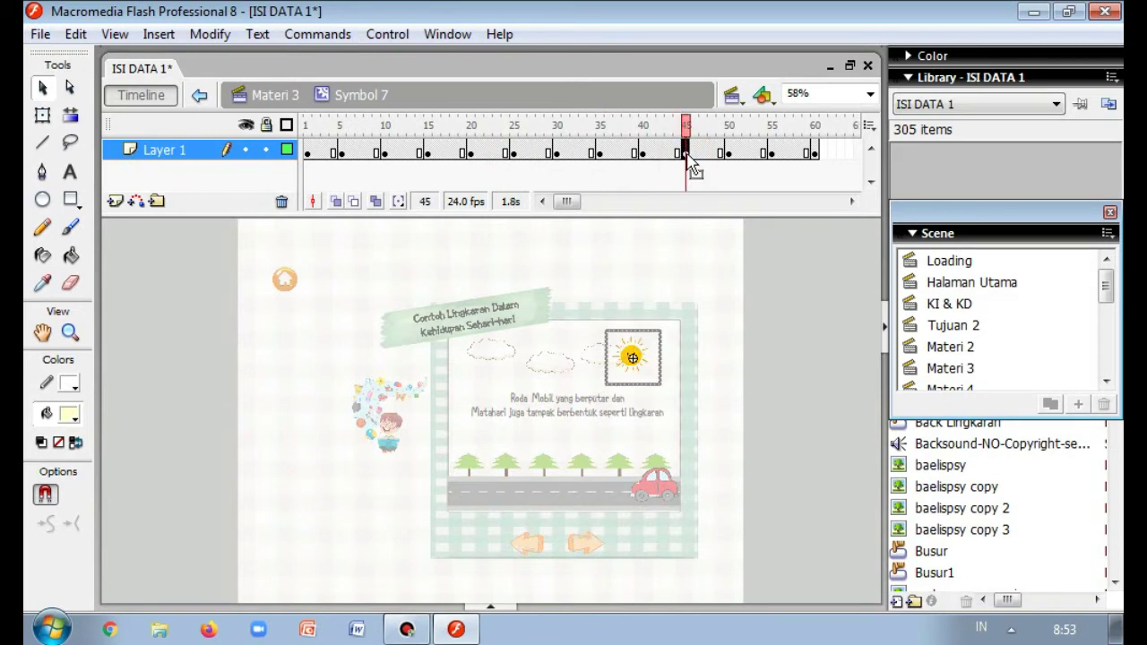
{"action": "double_click", "coordinate": [744, 316]}
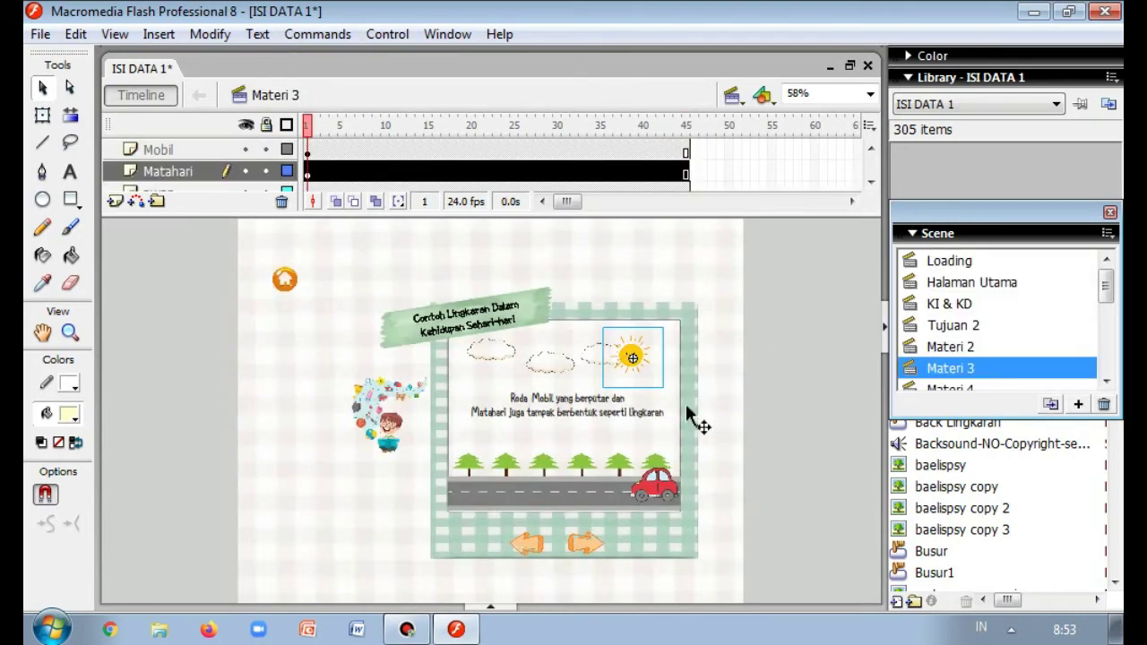
- Show the Movie clip type in the symbol conversion settings for the car on the Mobil layer, and dismiss the conversion
{"action": "left_click", "coordinate": [672, 491]}
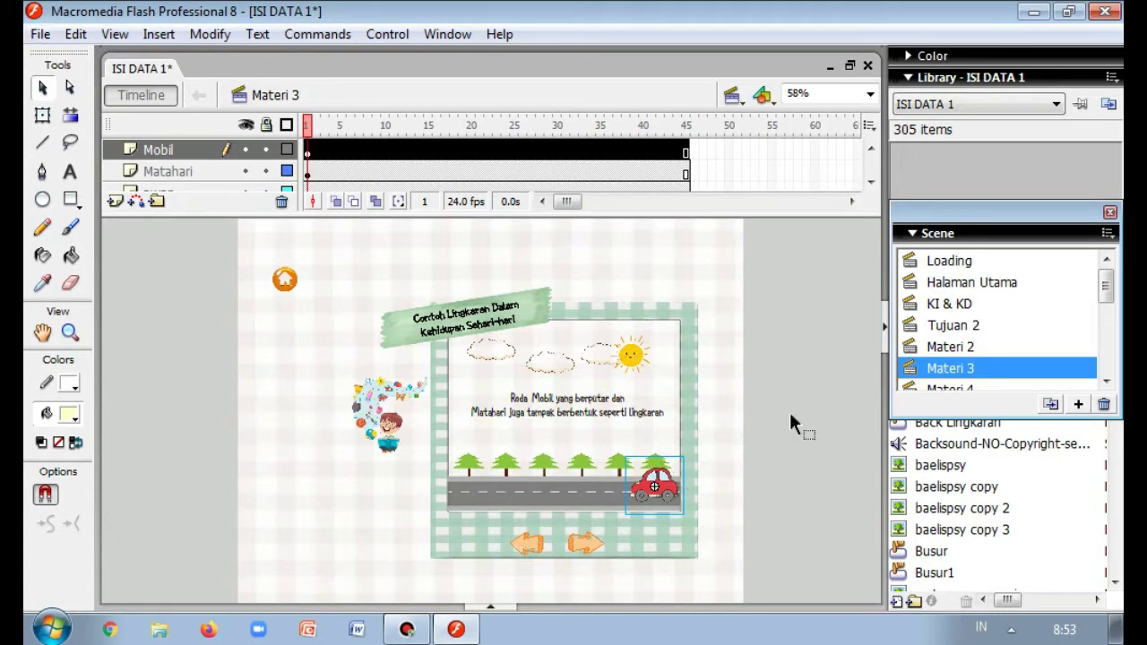
{"action": "right_click", "coordinate": [677, 489]}
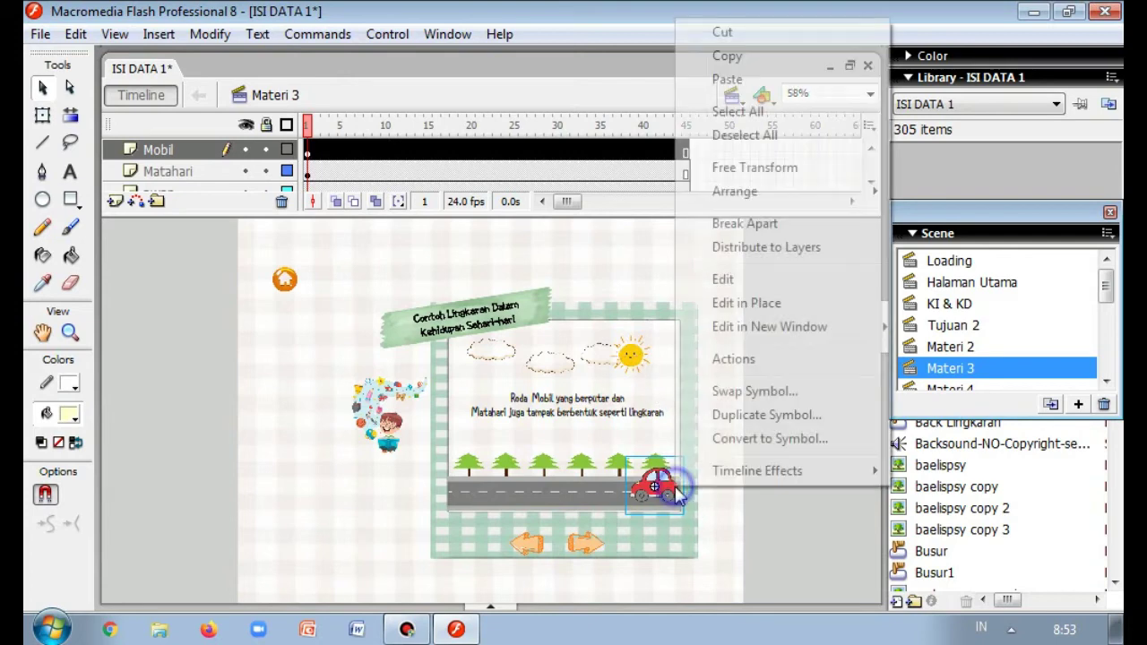
{"action": "left_click", "coordinate": [758, 440]}
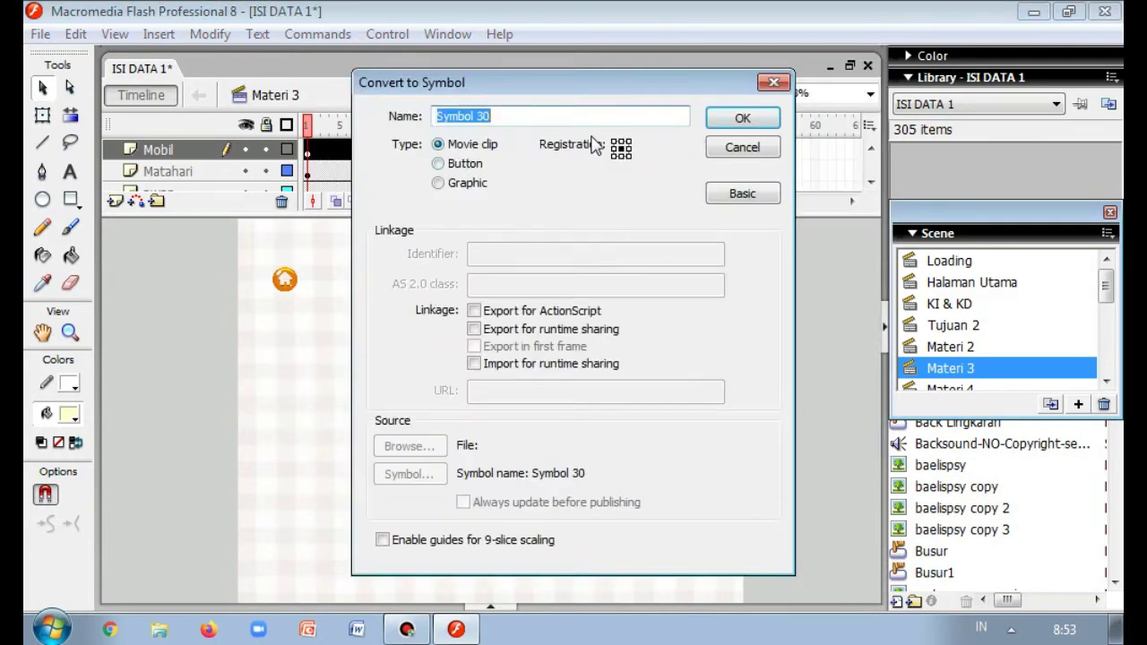
{"action": "left_click", "coordinate": [775, 82]}
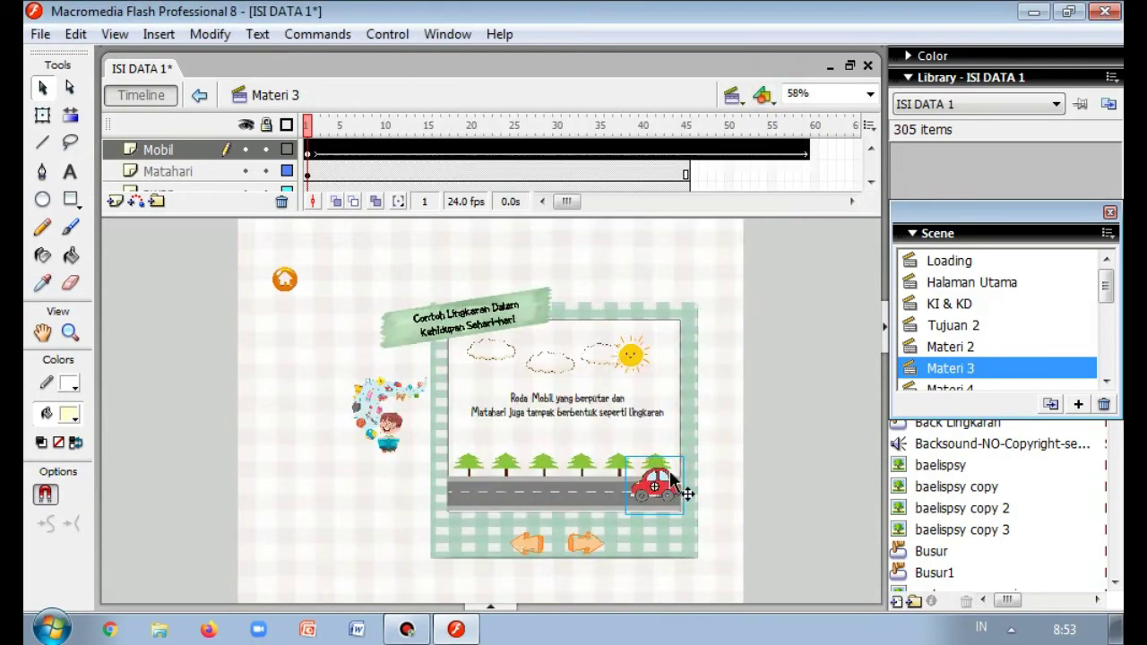
- Open the car's symbol for editing and scrub through its motion tween from frame 1 to frame 57
{"action": "double_click", "coordinate": [679, 488]}
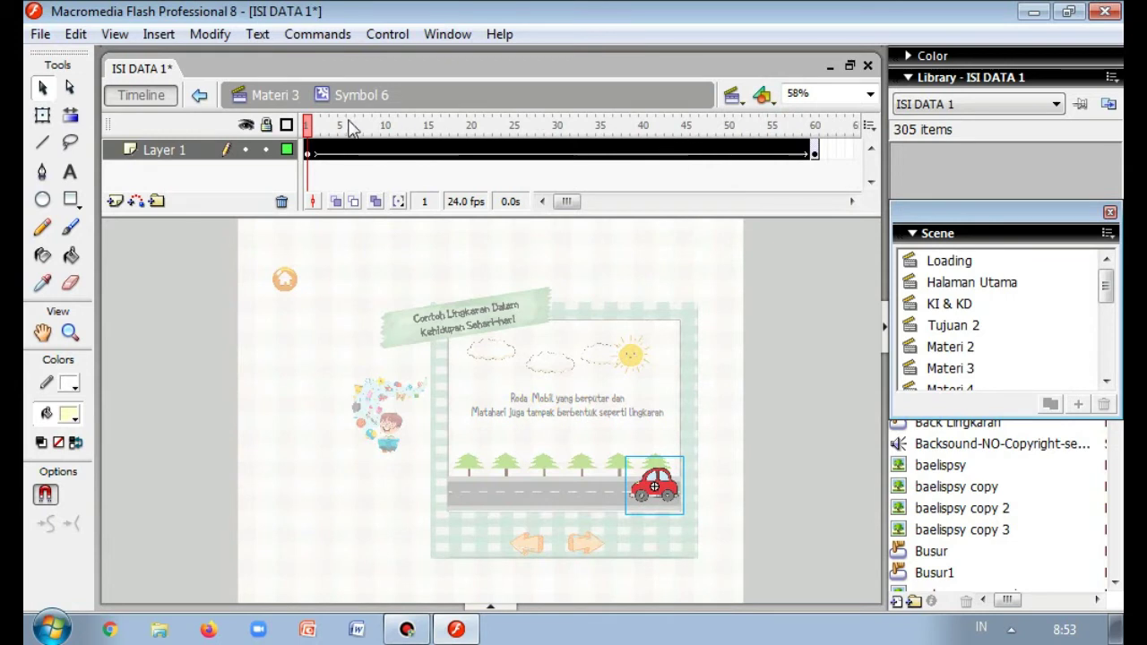
{"action": "left_click", "coordinate": [313, 122]}
{"action": "left_click", "coordinate": [428, 121]}
{"action": "left_click_drag", "start_coordinate": [455, 122], "coordinate": [788, 125]}
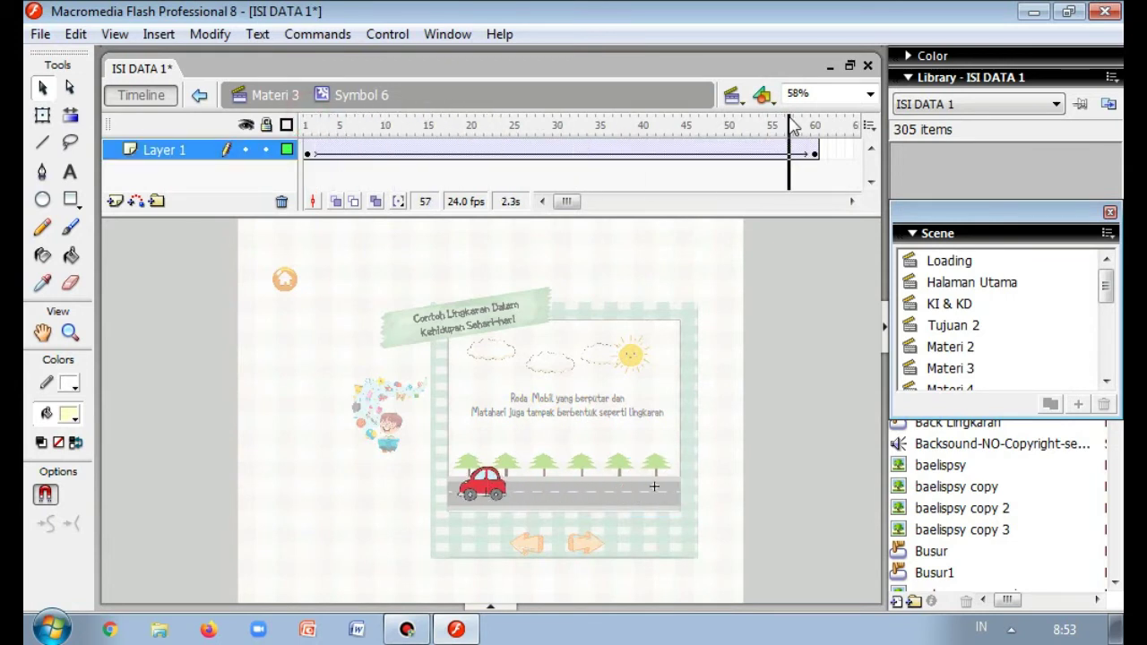
- Try inserting a keyframe from frame 60 of the car's tween, and undo the insertion
{"action": "left_click", "coordinate": [815, 150]}
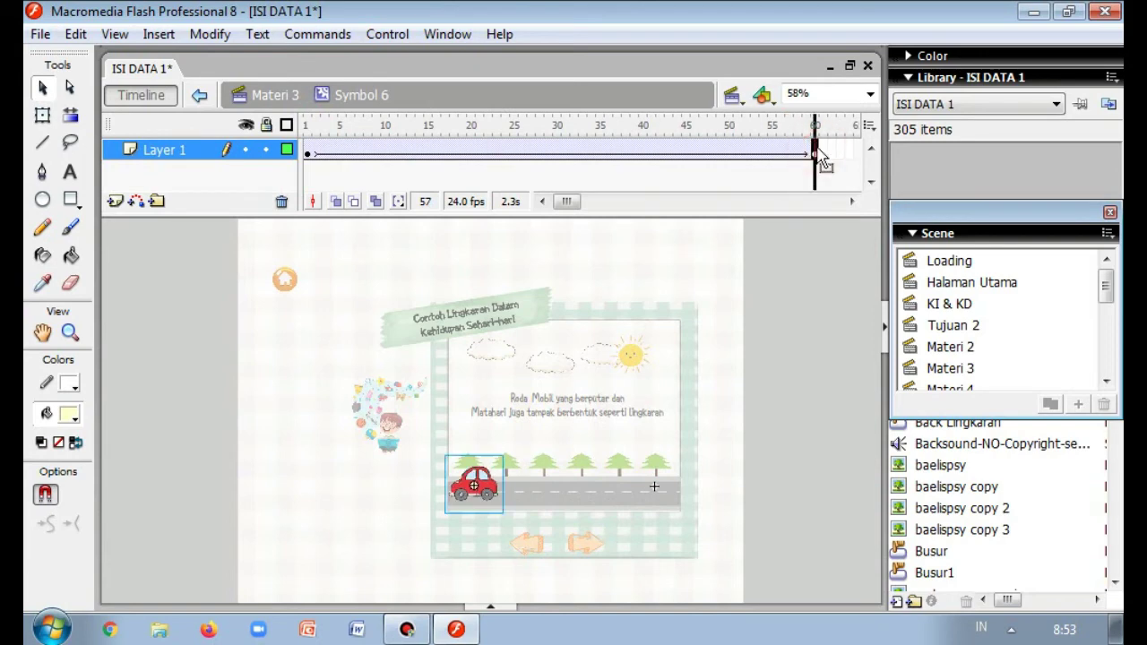
{"action": "right_click", "coordinate": [816, 149]}
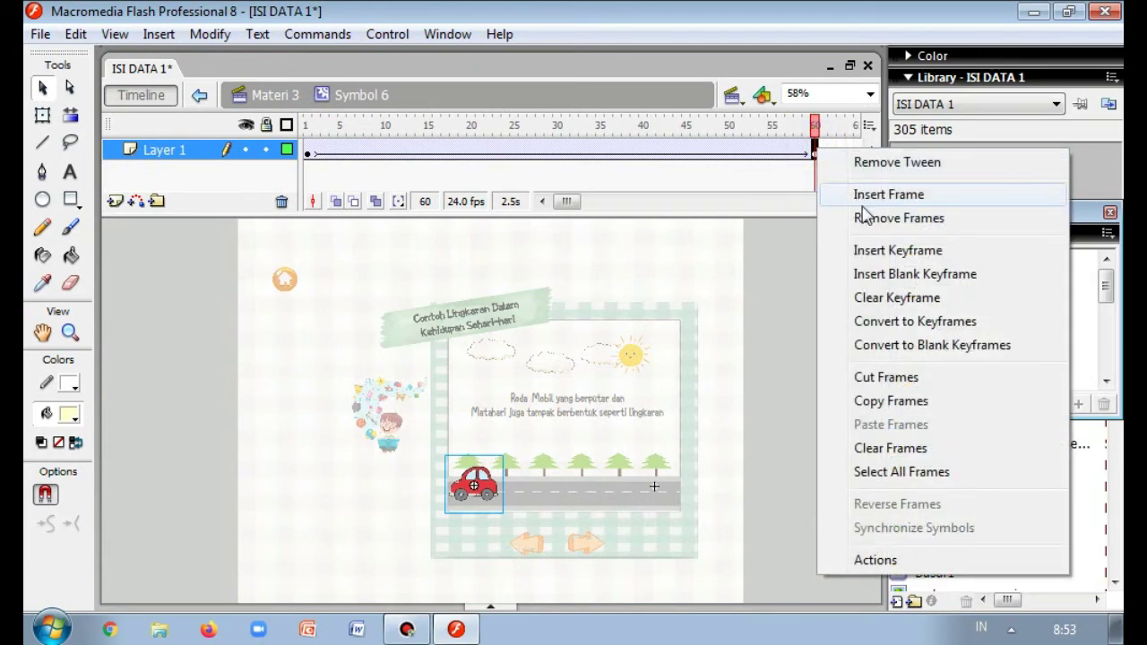
{"action": "left_click", "coordinate": [868, 251]}
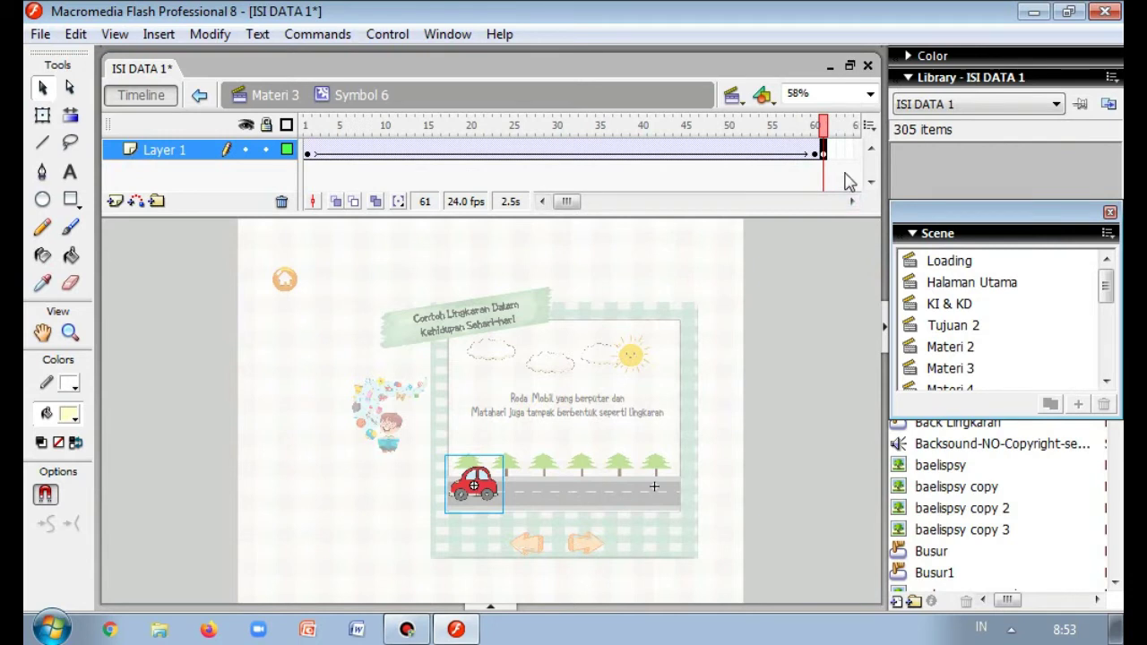
{"action": "key", "text": "ctrl+z"}
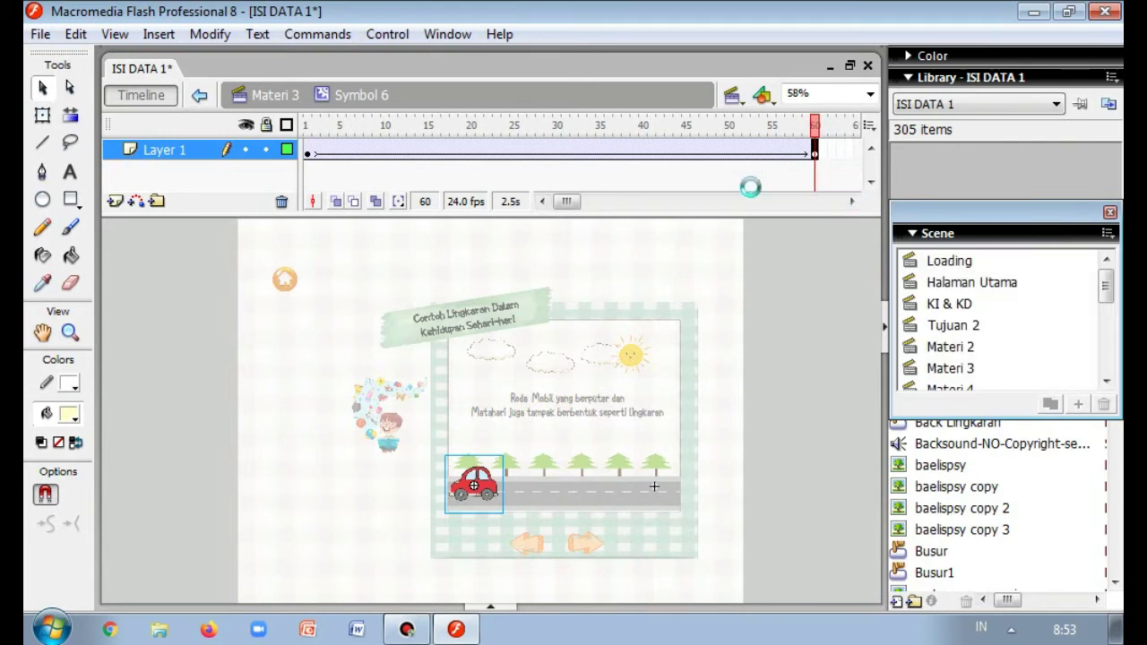
- Select the tween frames from 2 to 20 in the car's symbol, show their frame commands, and dismiss them
{"action": "left_click", "coordinate": [308, 156]}
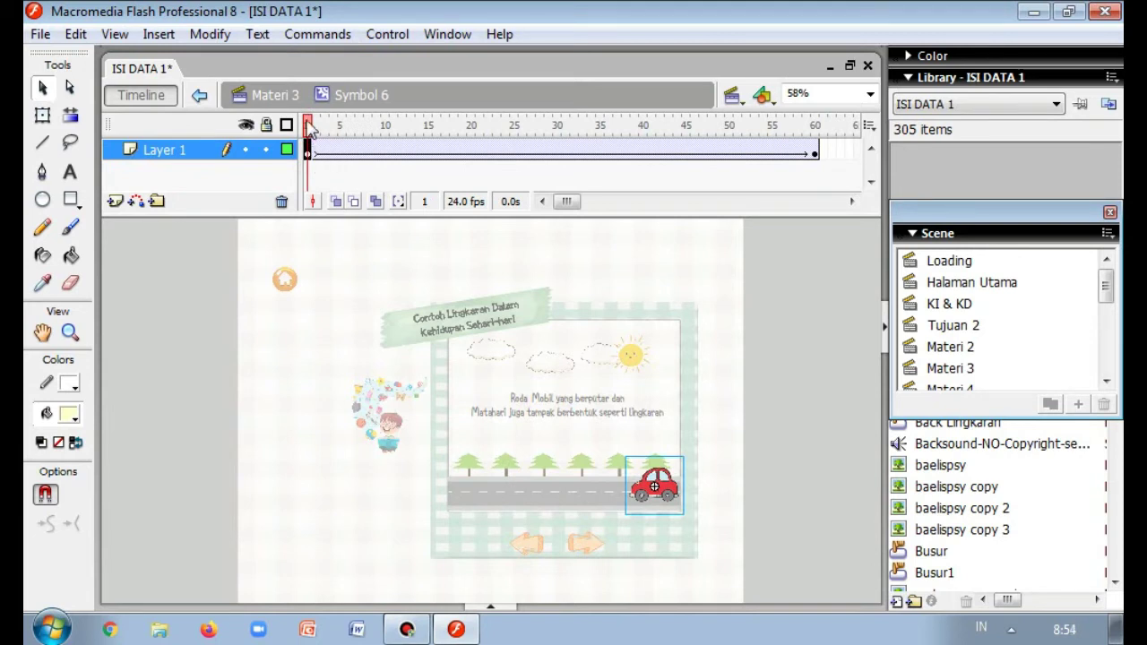
{"action": "left_click", "coordinate": [319, 150]}
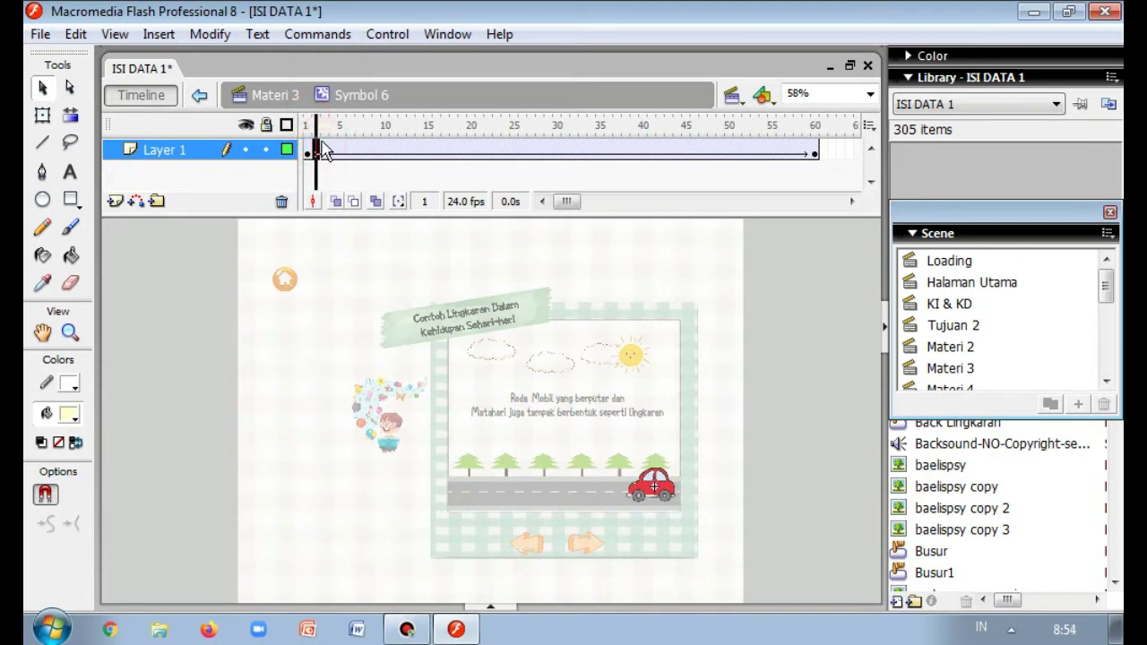
{"action": "left_click_drag", "start_coordinate": [325, 152], "coordinate": [473, 152]}
{"action": "right_click", "coordinate": [471, 152]}
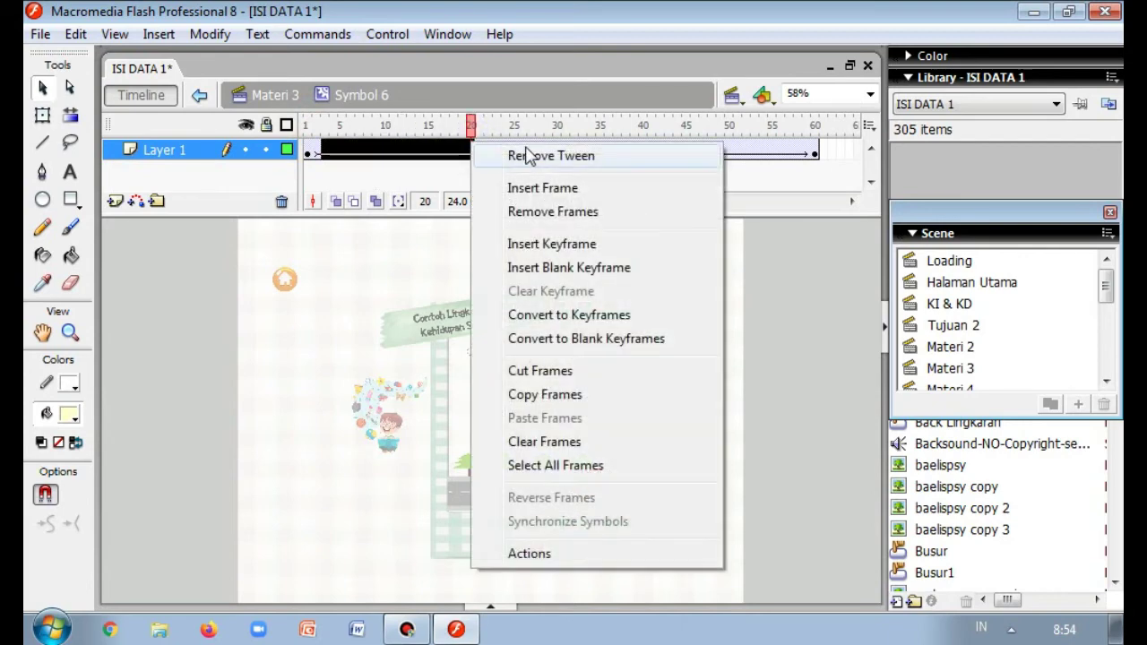
{"action": "left_click", "coordinate": [770, 281]}
- Replay the car's tween from frame 1 to frame 60, and return to the Materi 3 scene
{"action": "left_click_drag", "start_coordinate": [480, 133], "coordinate": [307, 126]}
{"action": "left_click", "coordinate": [308, 153]}
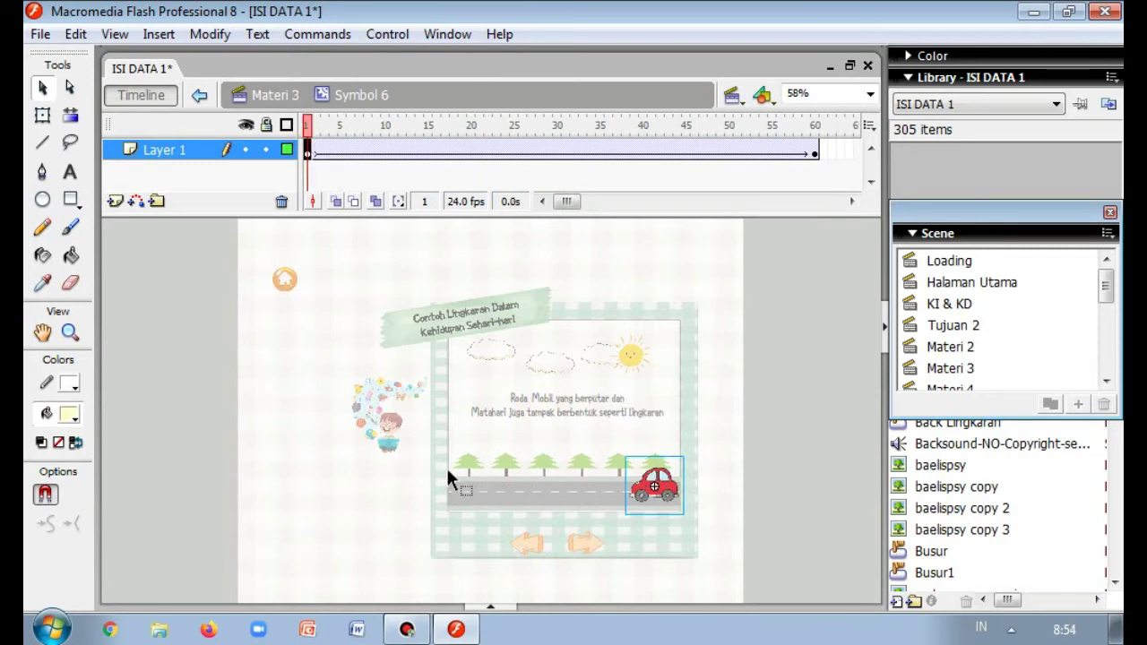
{"action": "left_click_drag", "start_coordinate": [308, 126], "coordinate": [817, 139]}
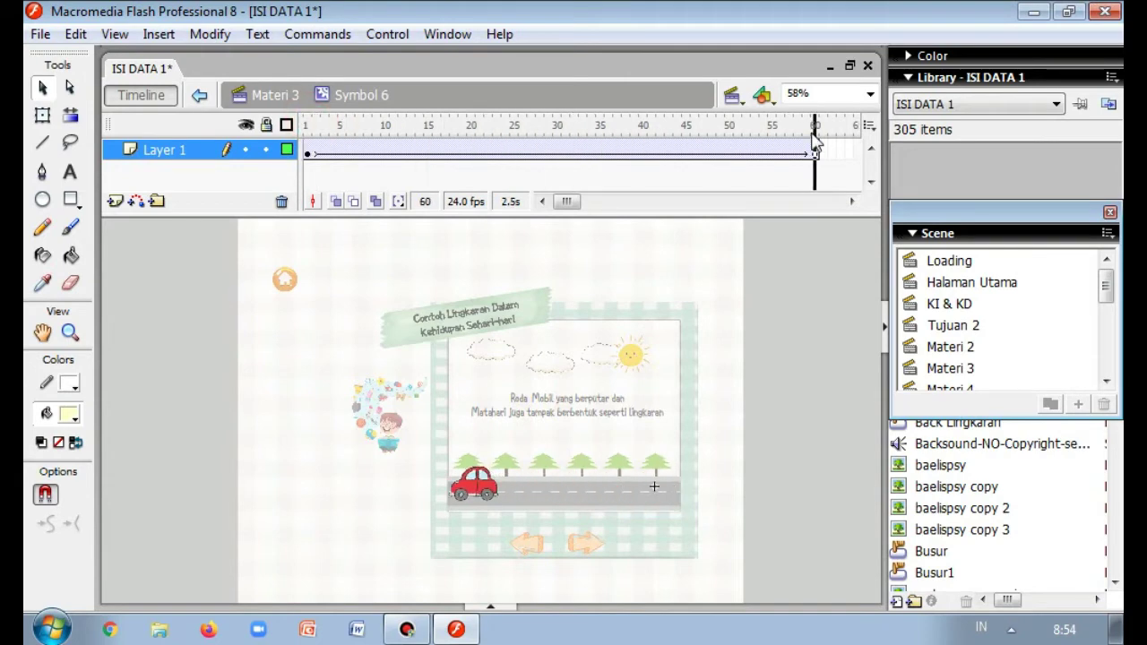
{"action": "double_click", "coordinate": [778, 321]}
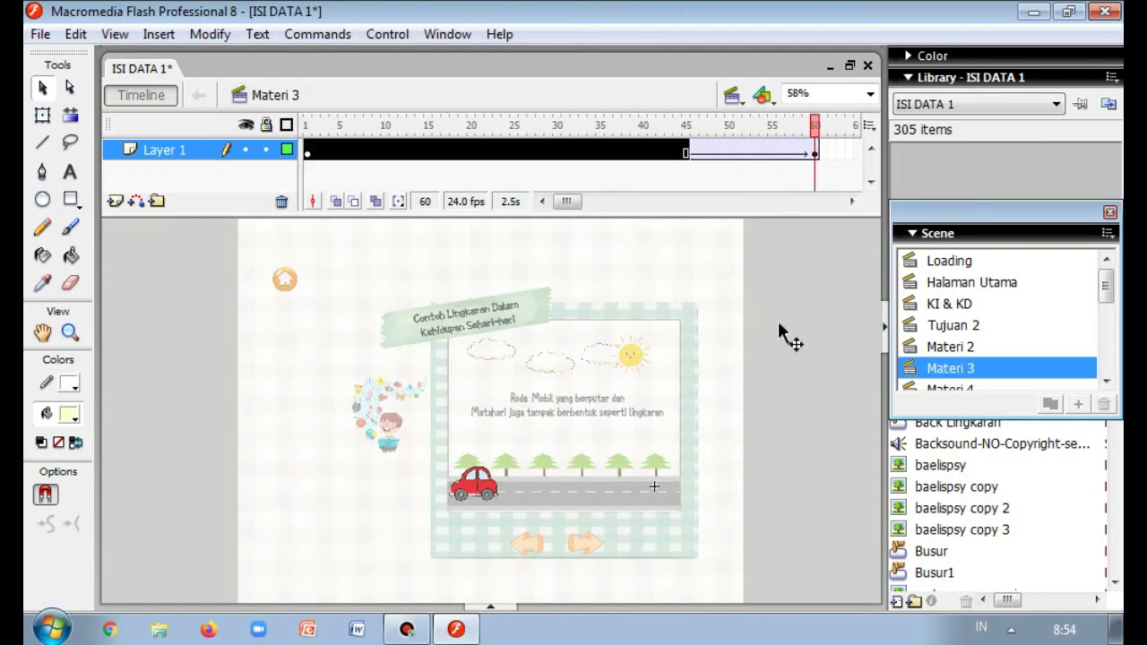
- Select the car in Materi 3, view the Materi 2 scene for comparison, and switch back to Materi 3
{"action": "left_click", "coordinate": [647, 479]}
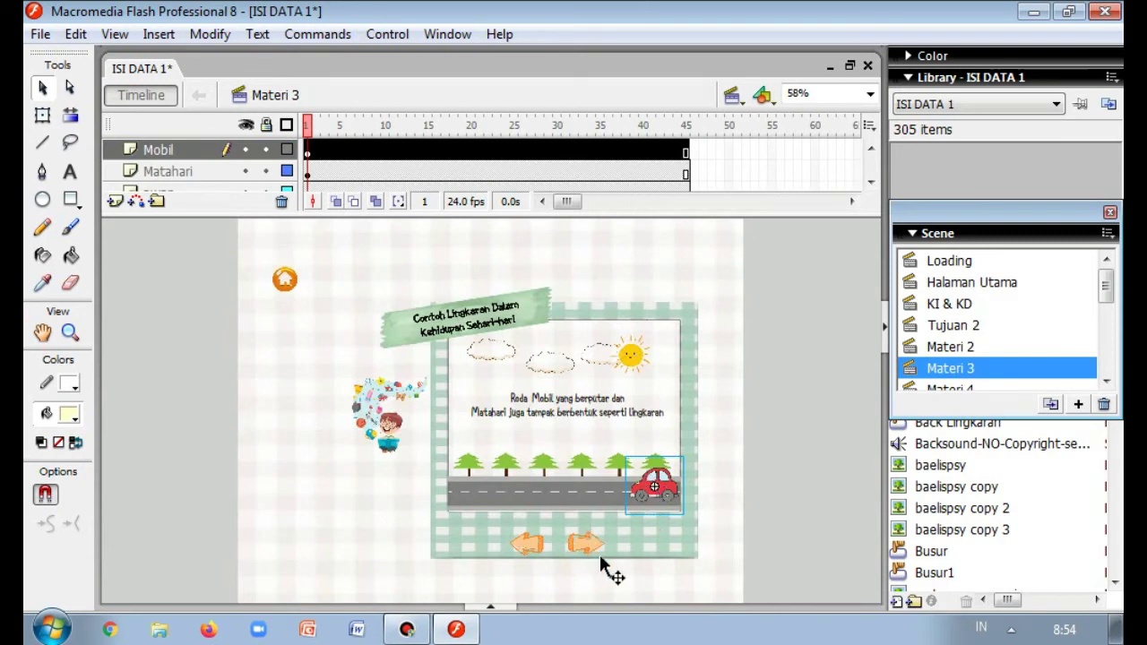
{"action": "left_click", "coordinate": [948, 347]}
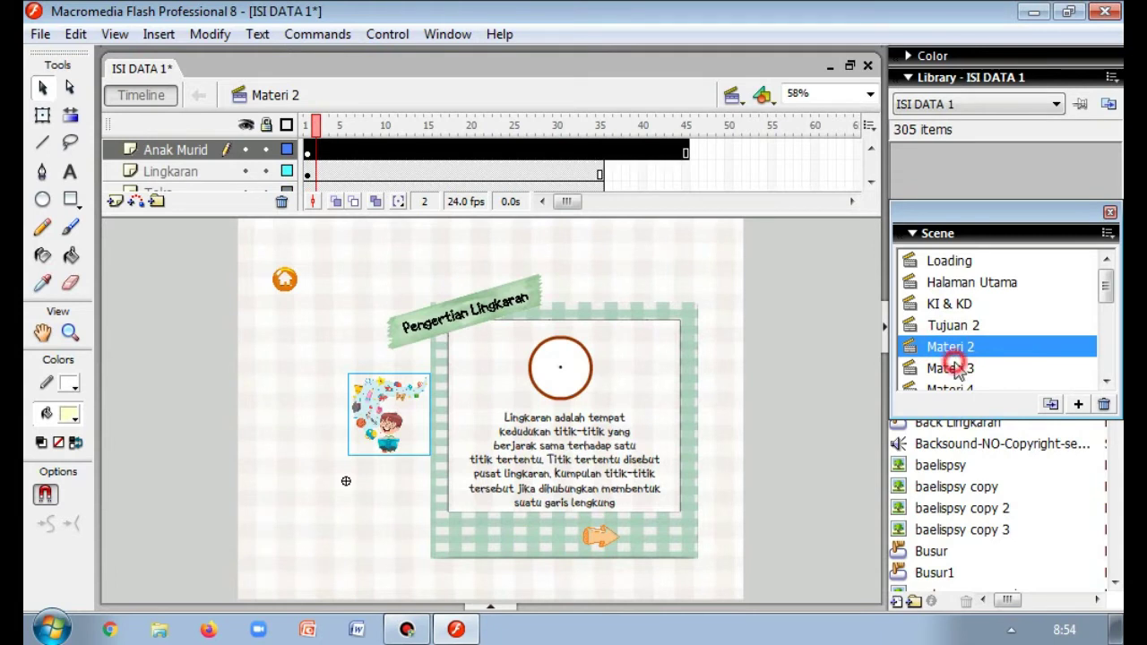
{"action": "left_click", "coordinate": [955, 368]}
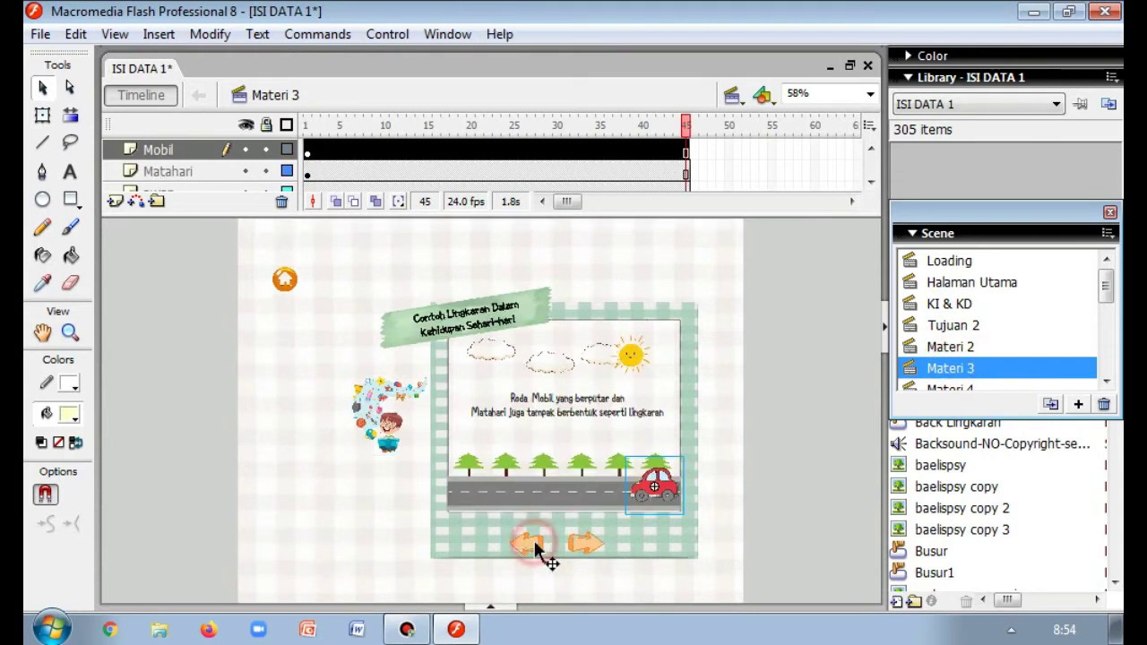
- Show the Button type in the symbol conversion settings for the back arrow below the road, and dismiss the conversion
{"action": "left_click", "coordinate": [535, 540]}
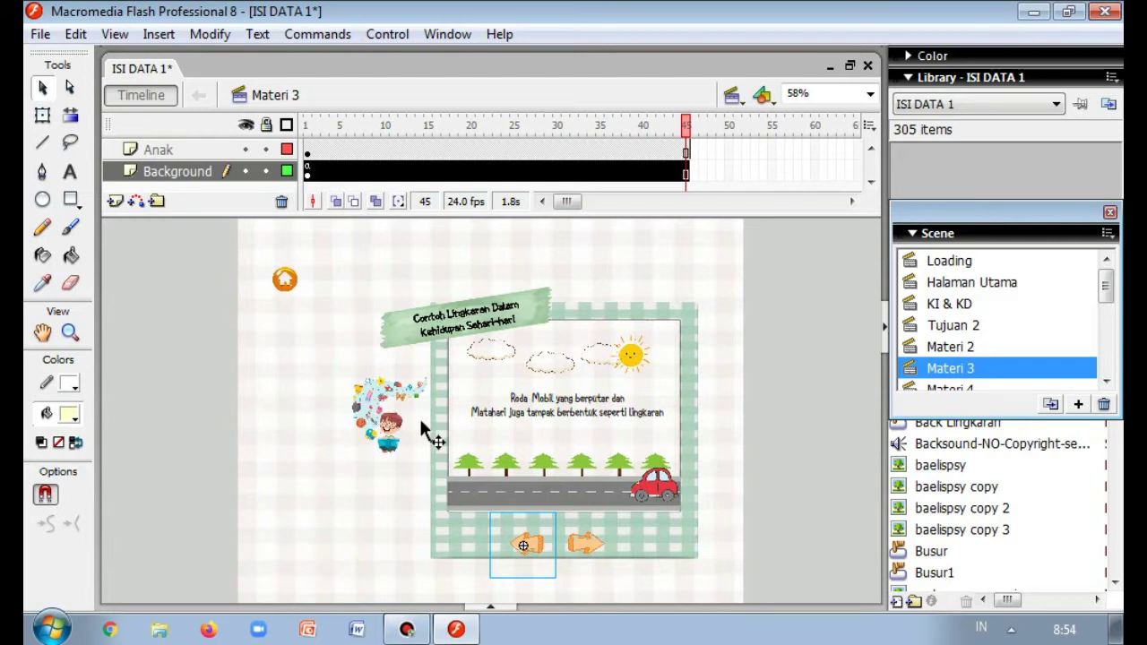
{"action": "right_click", "coordinate": [531, 540]}
{"action": "left_click", "coordinate": [568, 499]}
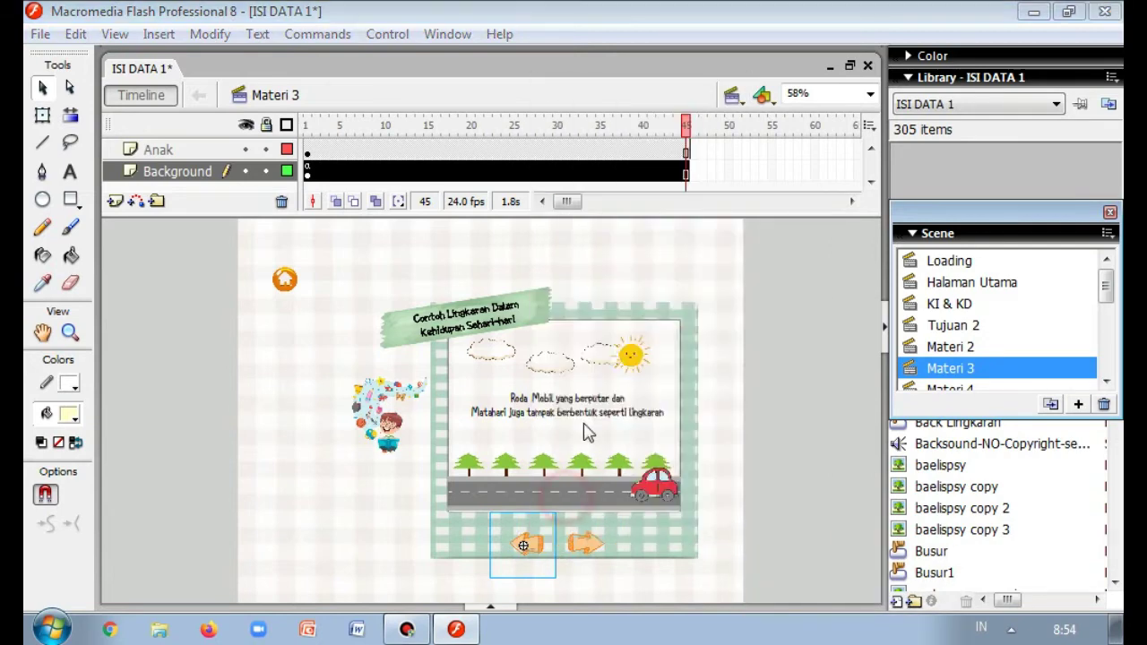
{"action": "left_click", "coordinate": [462, 164]}
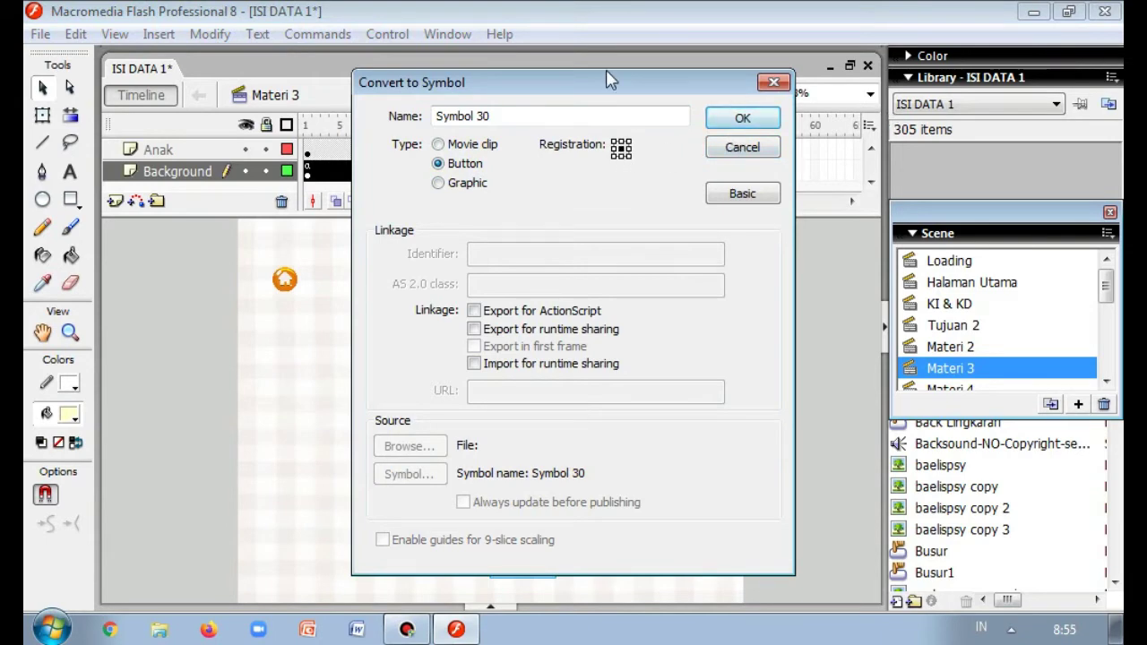
{"action": "left_click", "coordinate": [776, 82]}
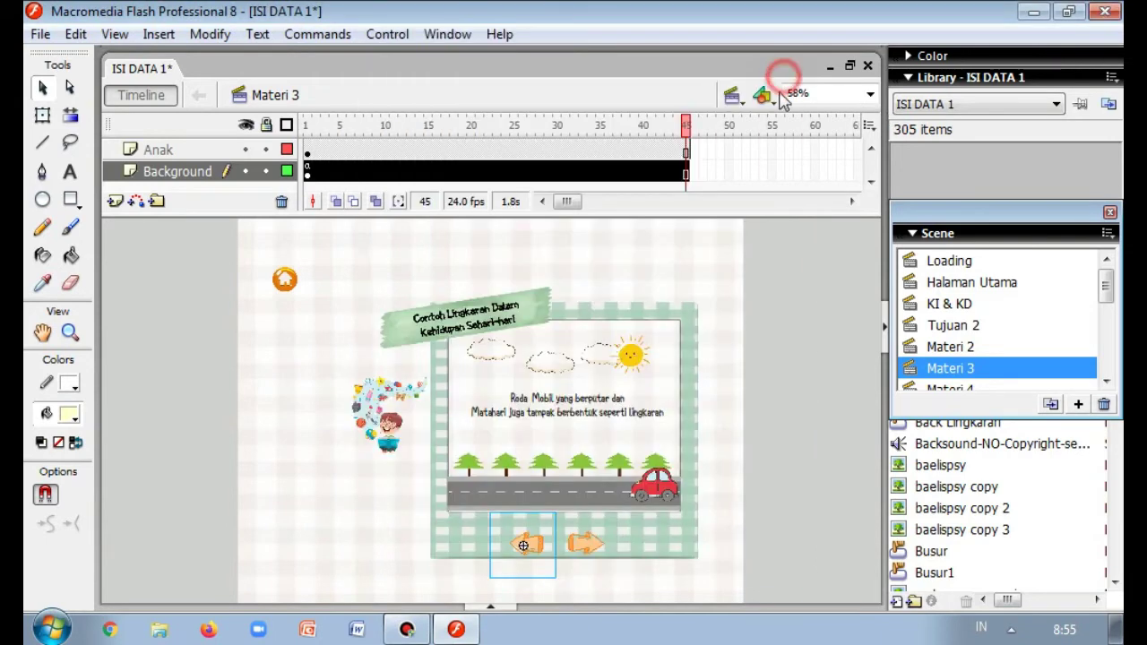
- Enter the back arrow's button symbol, view its Over and Down states, and return to the Materi 3 scene
{"action": "double_click", "coordinate": [526, 544]}
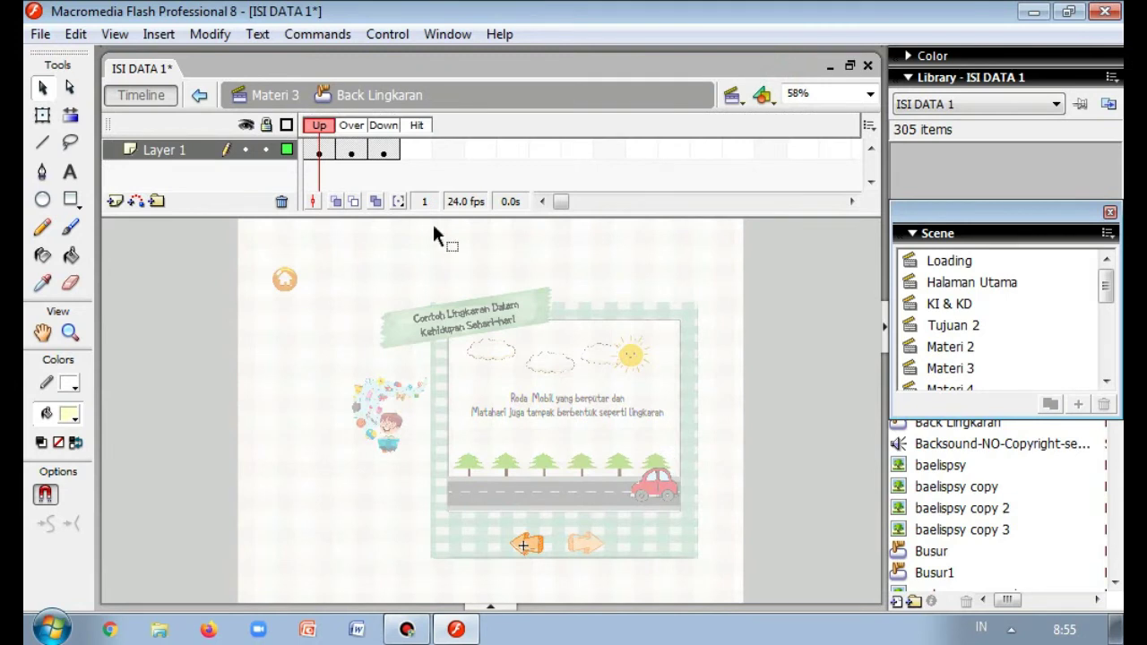
{"action": "left_click", "coordinate": [350, 154]}
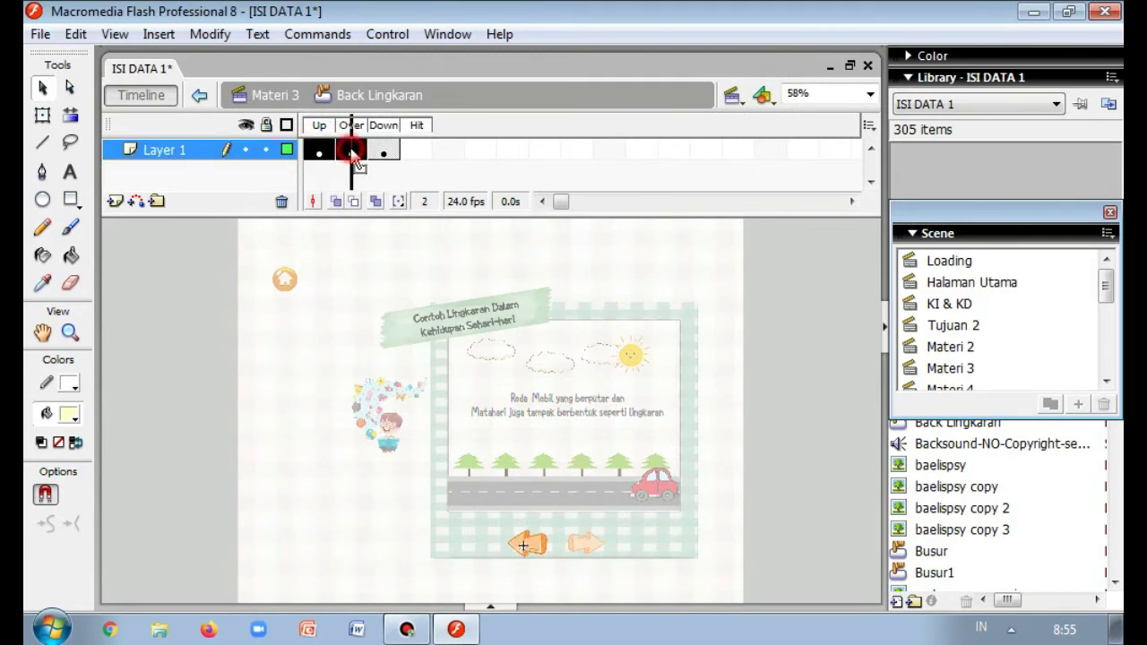
{"action": "key", "text": "F6"}
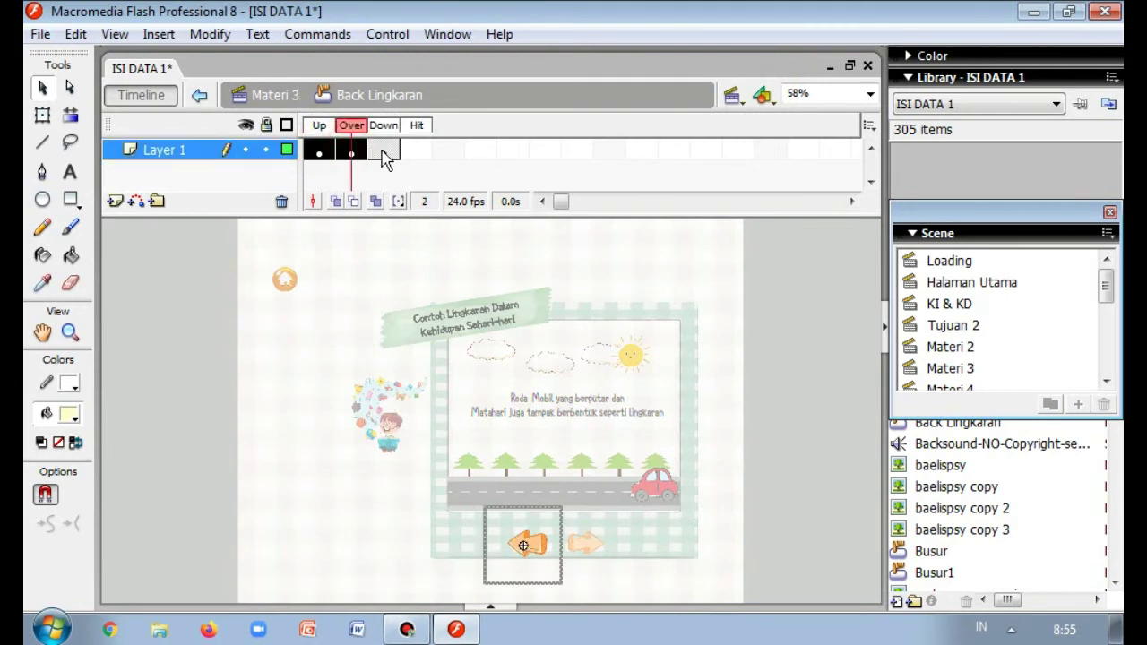
{"action": "key", "text": "F6"}
{"action": "double_click", "coordinate": [783, 395]}
- Show the script attached to the back arrow in Materi 3, close it, and deselect the arrow
{"action": "left_click", "coordinate": [530, 543]}
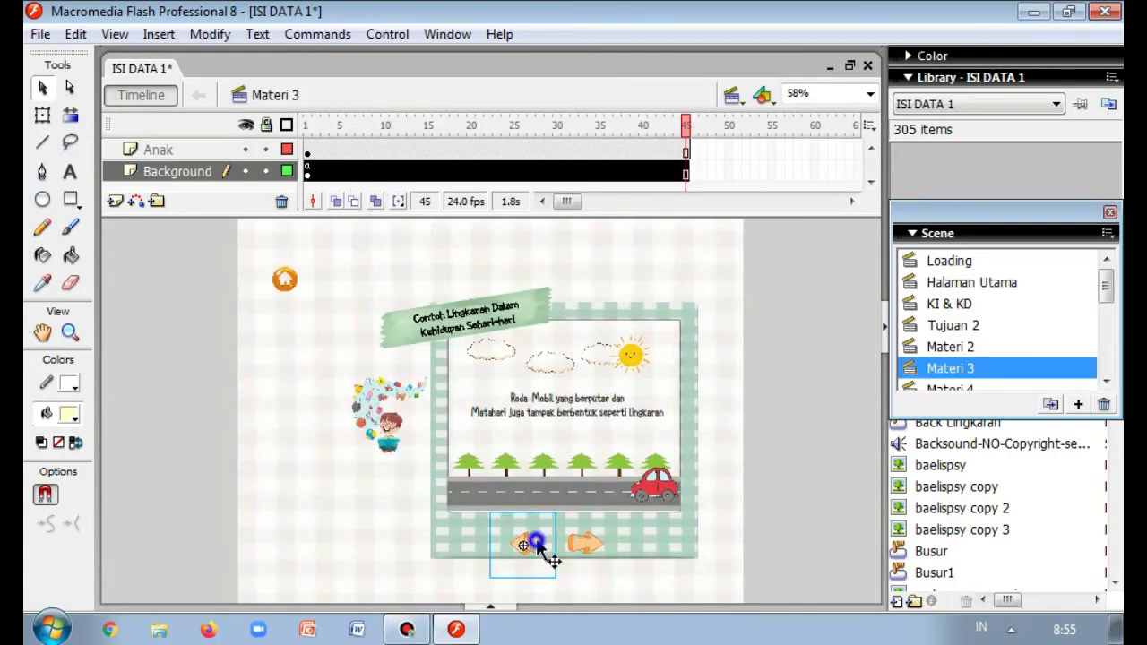
{"action": "right_click", "coordinate": [535, 547]}
{"action": "left_click", "coordinate": [585, 415]}
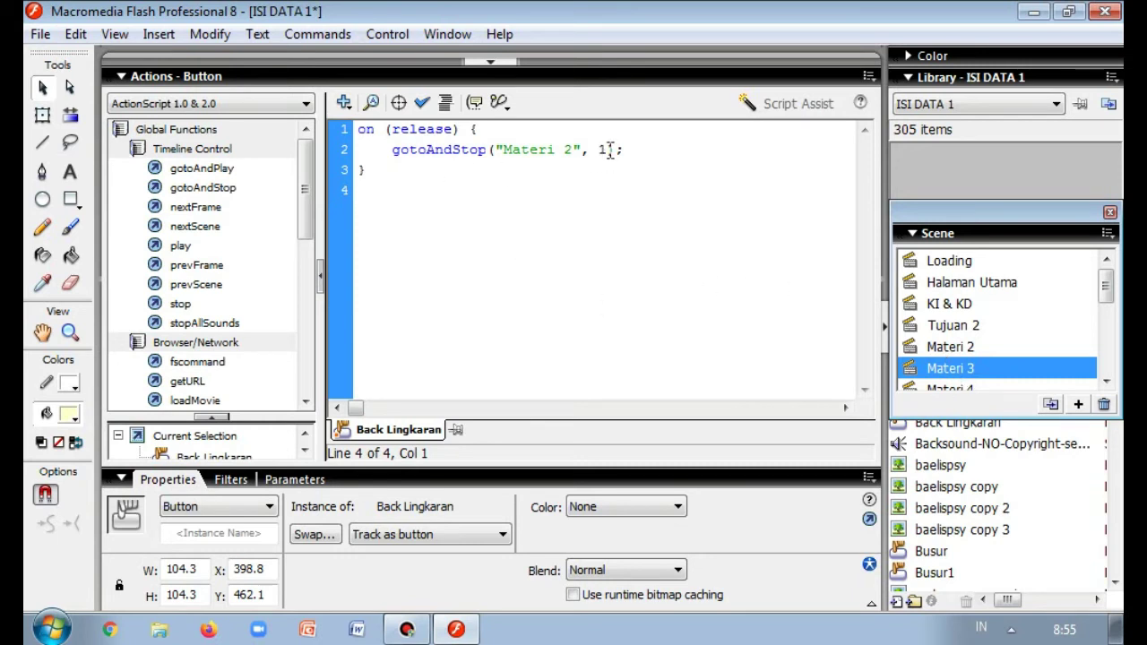
{"action": "left_click", "coordinate": [493, 60]}
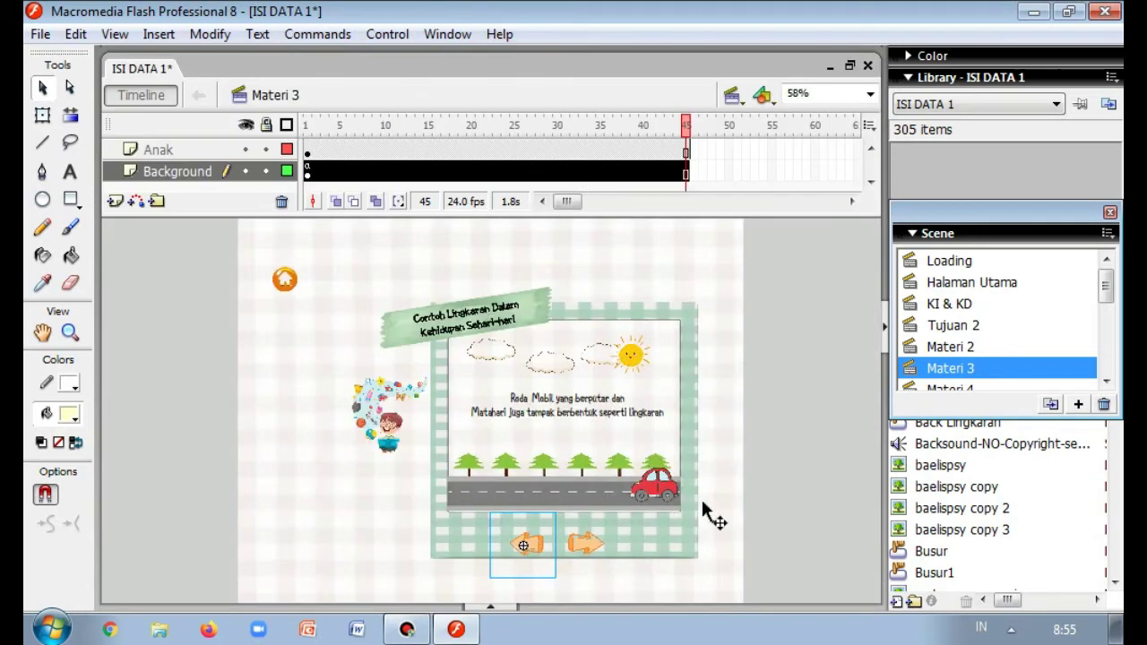
{"action": "left_click", "coordinate": [776, 460]}
{"action": "left_click", "coordinate": [828, 383]}
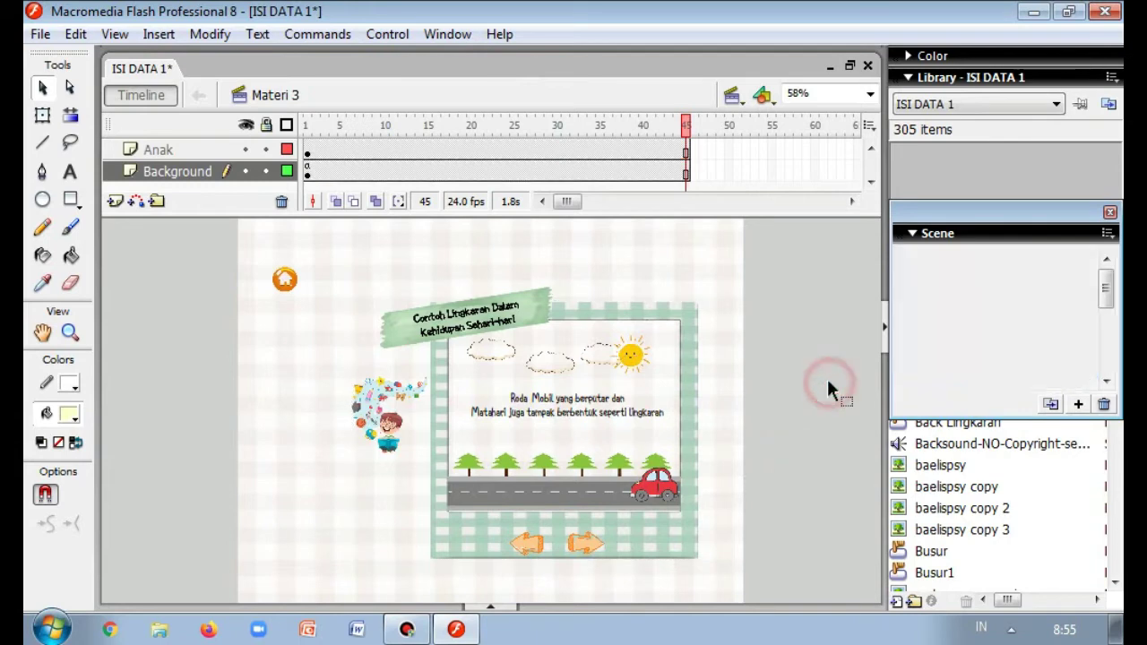
- Switch from Materi 3 to the Materi 2 scene, and show the script attached to its home button
{"action": "left_click", "coordinate": [284, 278]}
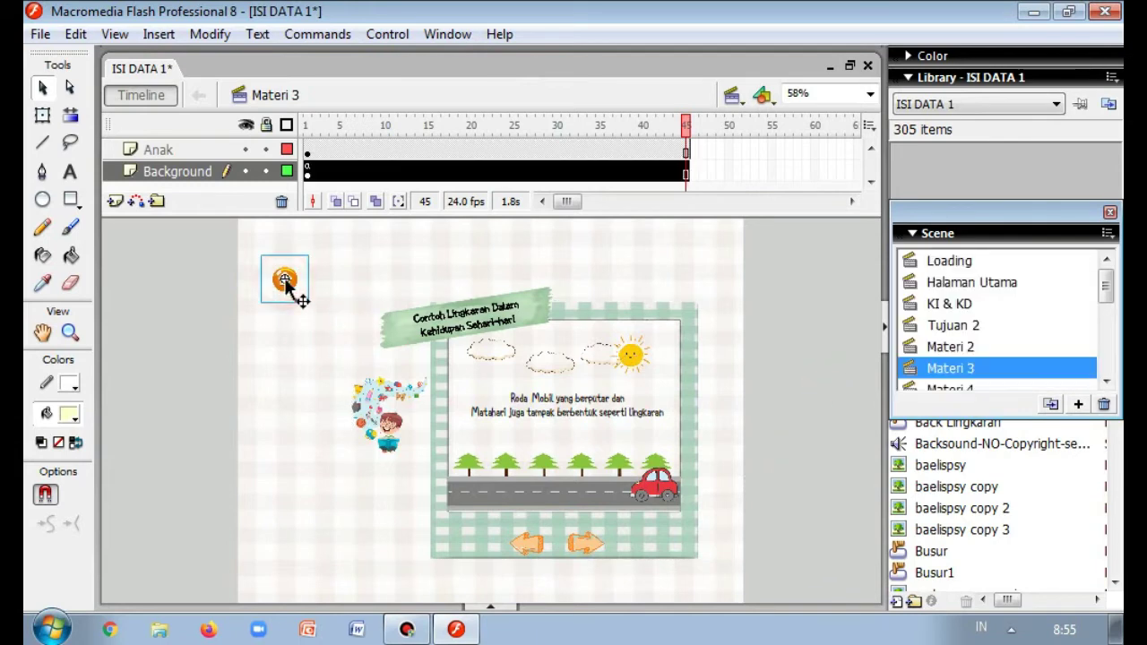
{"action": "left_click", "coordinate": [952, 347]}
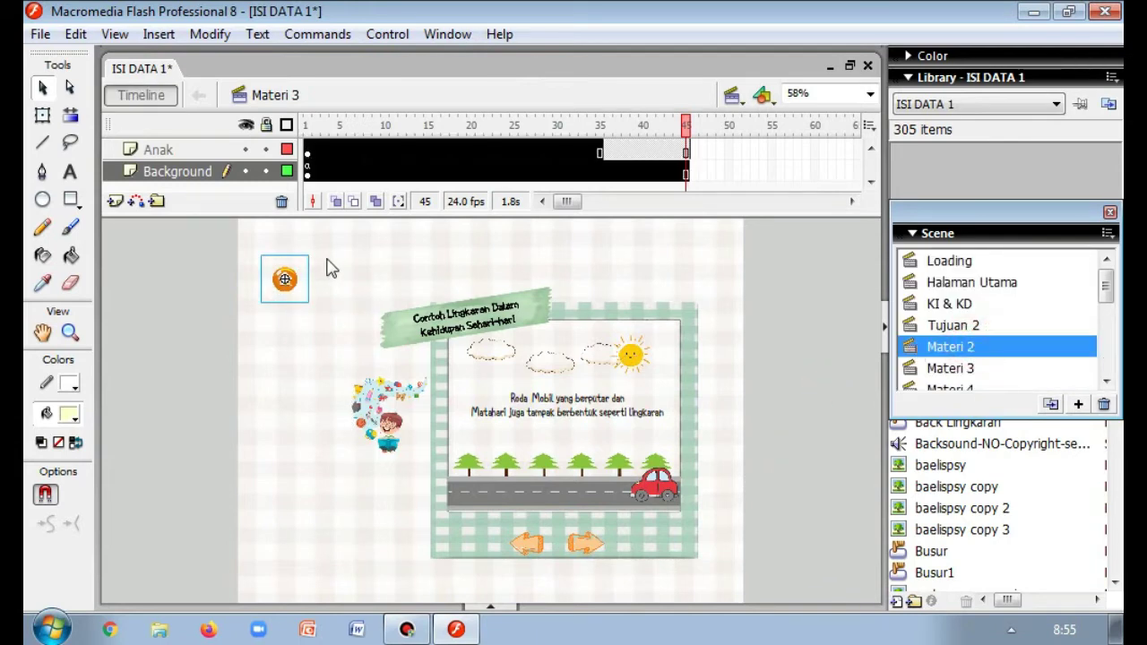
{"action": "left_click", "coordinate": [285, 280]}
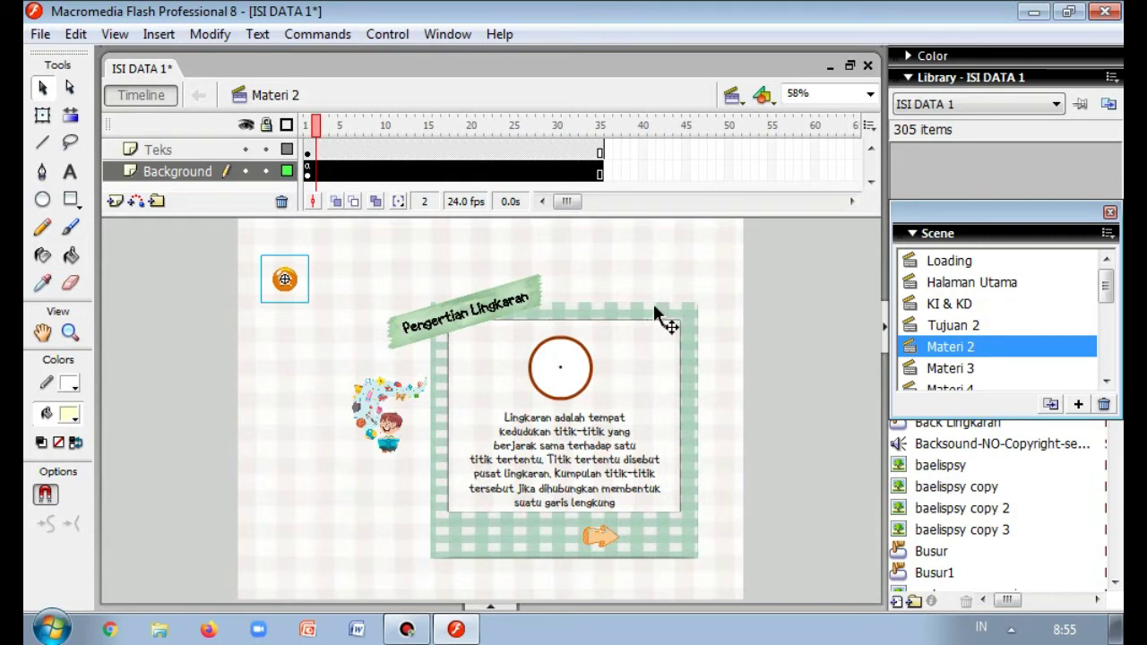
{"action": "right_click", "coordinate": [294, 280]}
{"action": "left_click", "coordinate": [345, 483]}
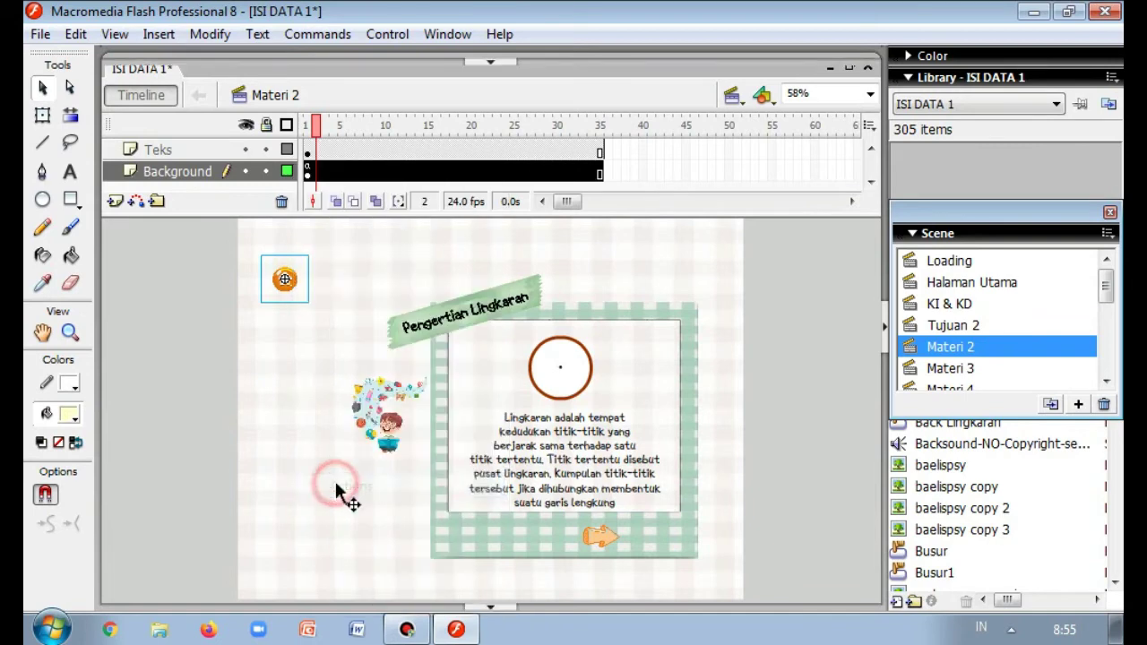
{"action": "left_click", "coordinate": [513, 61]}
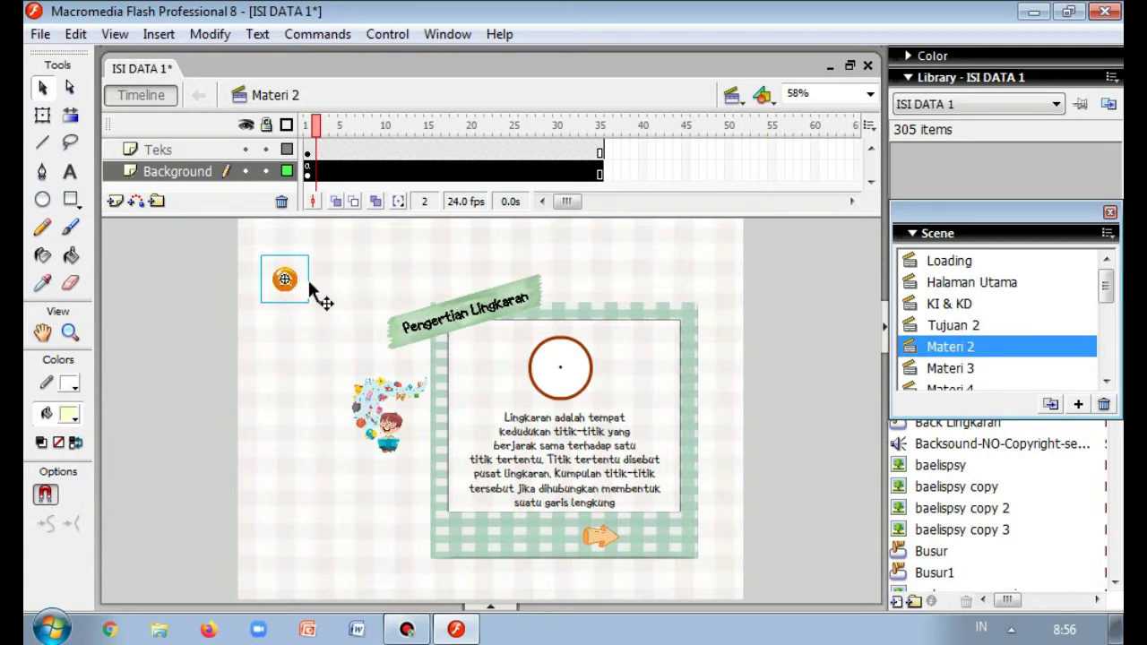
- Open the Materi 4 scene and bring its Titik Pusat and Lingkaran layers into view
{"action": "left_click", "coordinate": [1107, 382]}
{"action": "left_click", "coordinate": [1106, 382]}
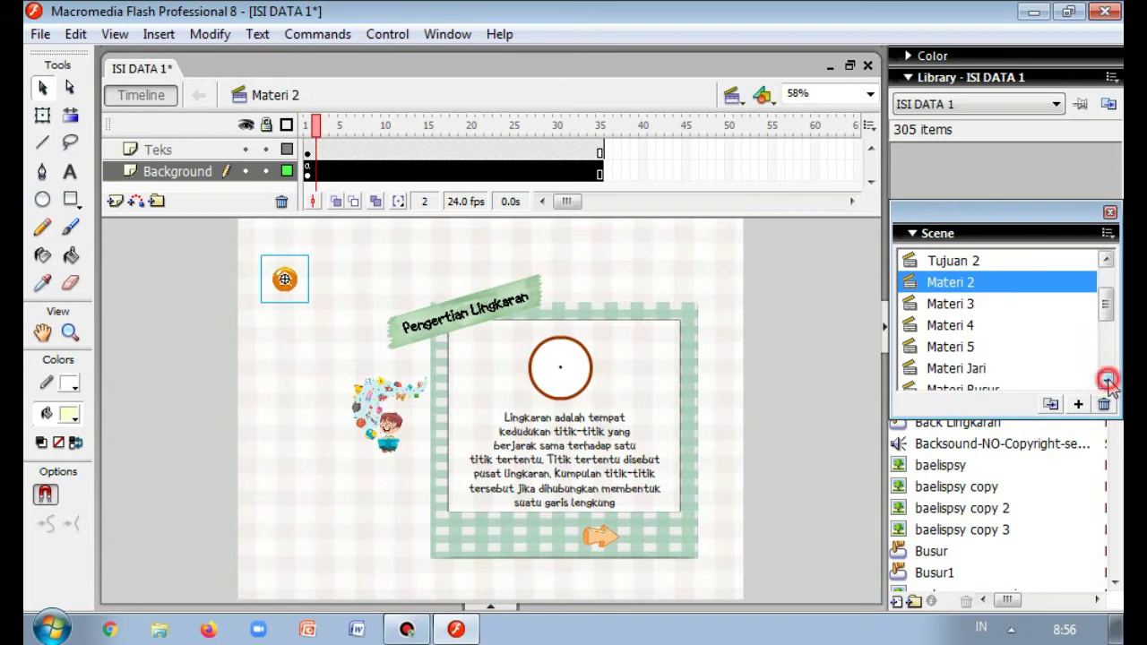
{"action": "left_click", "coordinate": [1107, 381]}
{"action": "left_click", "coordinate": [968, 304]}
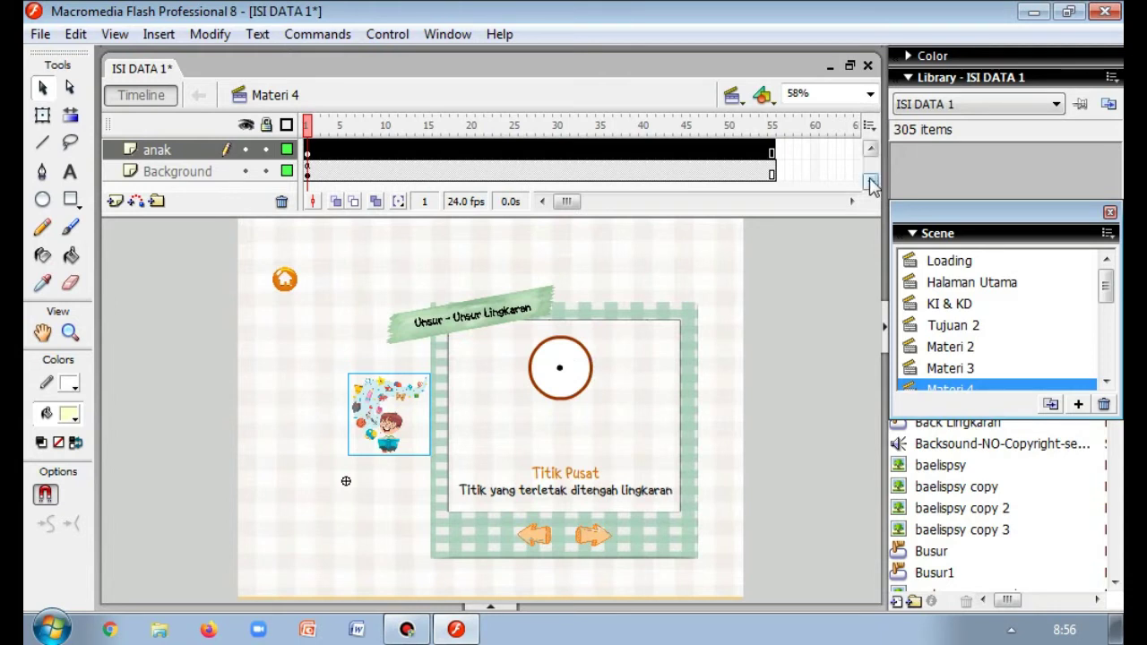
{"action": "left_click", "coordinate": [870, 149]}
{"action": "left_click", "coordinate": [870, 149]}
{"action": "left_click", "coordinate": [870, 149]}
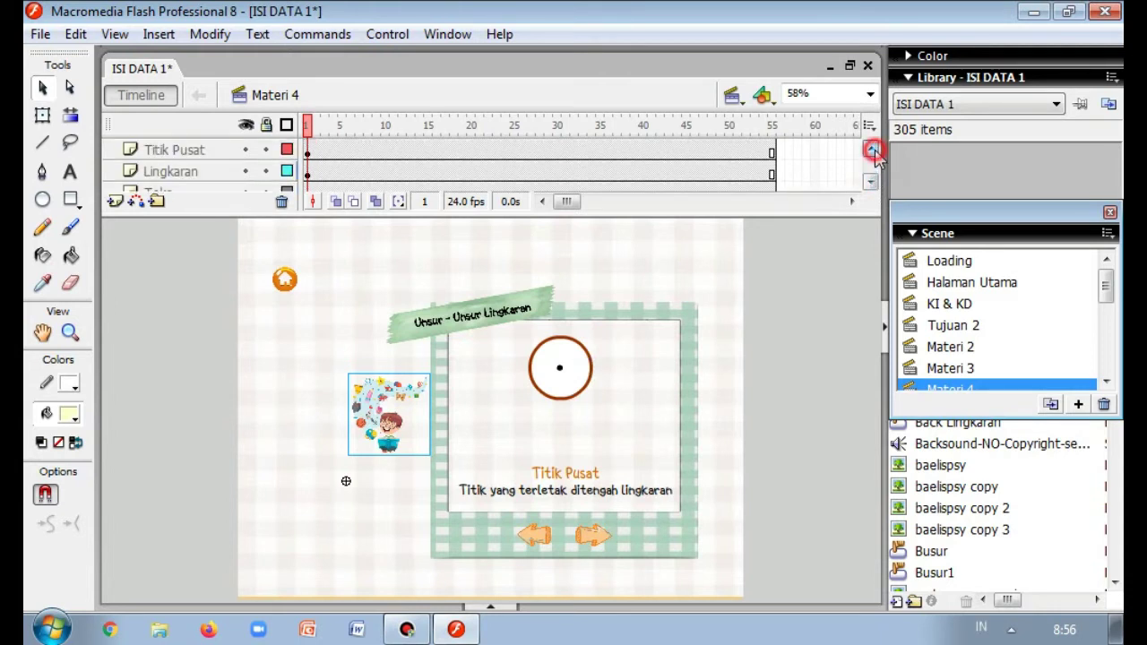
- Compare the contents of the Lingkaran and Titik Pusat layers, and select the centre point in the circle
{"action": "left_click", "coordinate": [560, 368]}
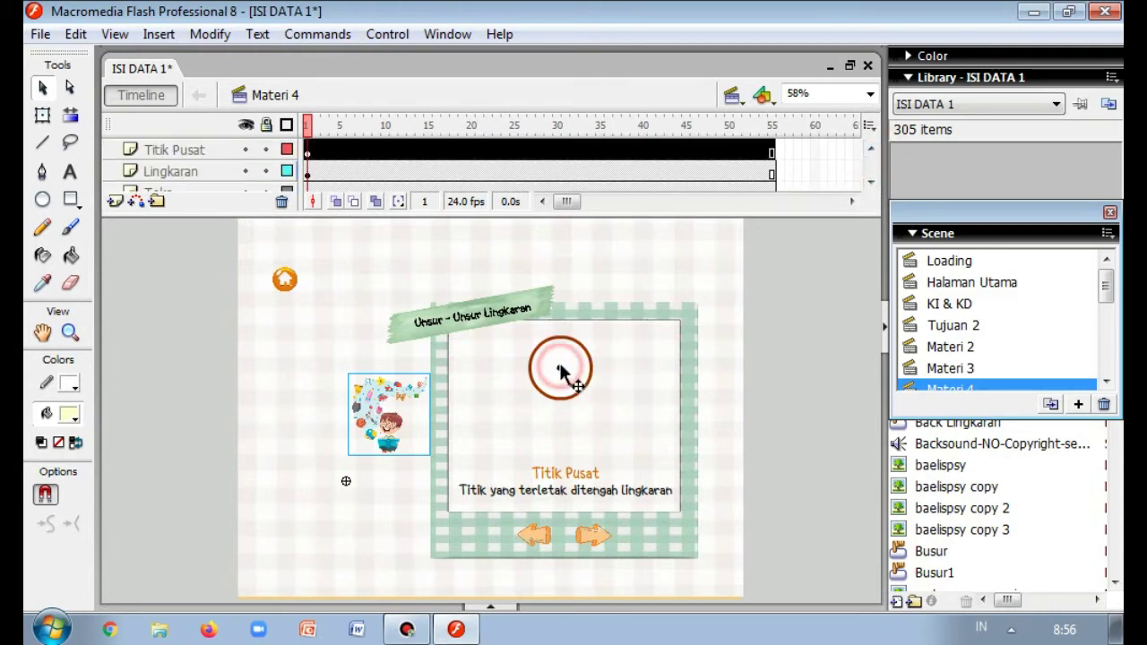
{"action": "left_click", "coordinate": [193, 172]}
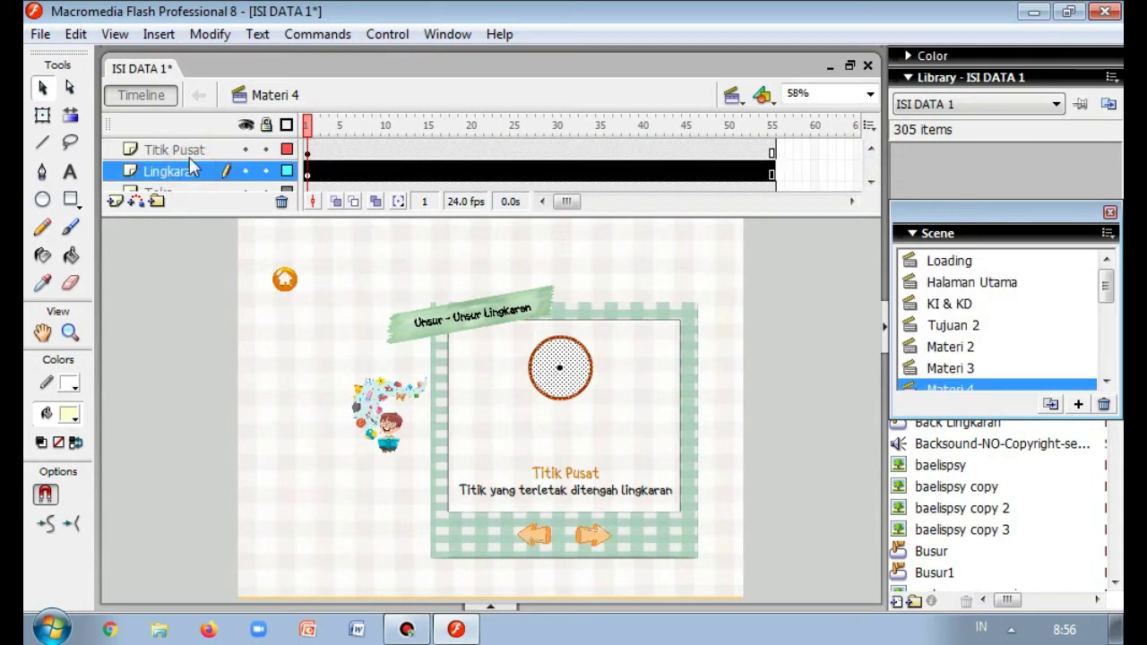
{"action": "left_click", "coordinate": [194, 152]}
{"action": "left_click", "coordinate": [540, 358]}
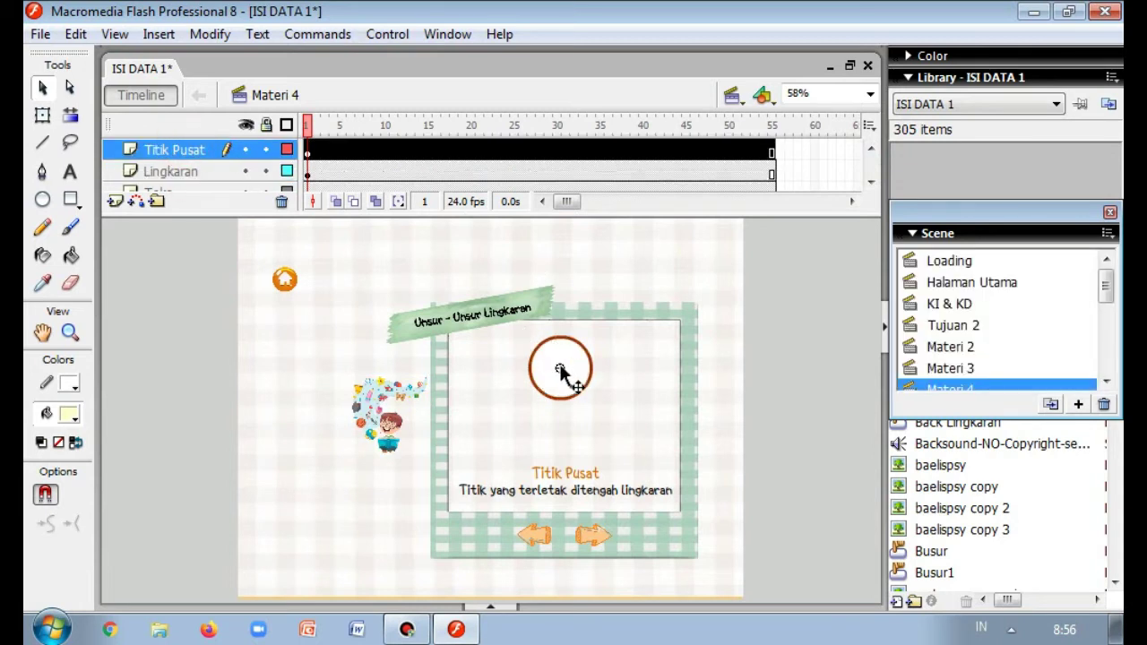
- Show the Movie clip type in the symbol conversion settings for the centre point, and dismiss the conversion
{"action": "right_click", "coordinate": [559, 370]}
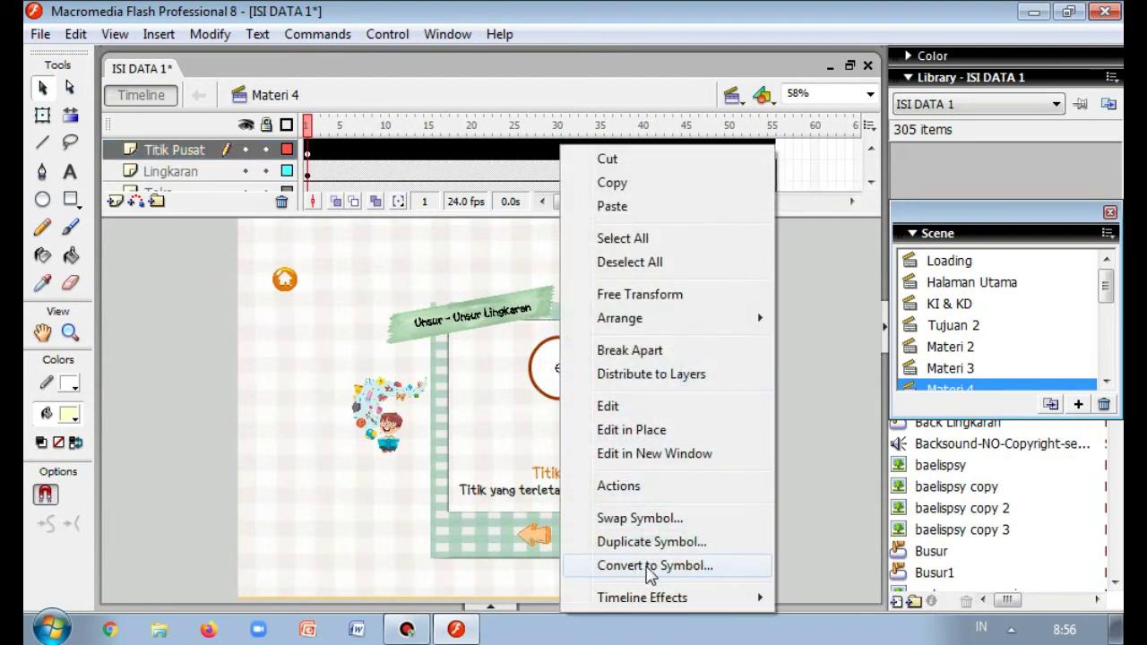
{"action": "left_click", "coordinate": [692, 567]}
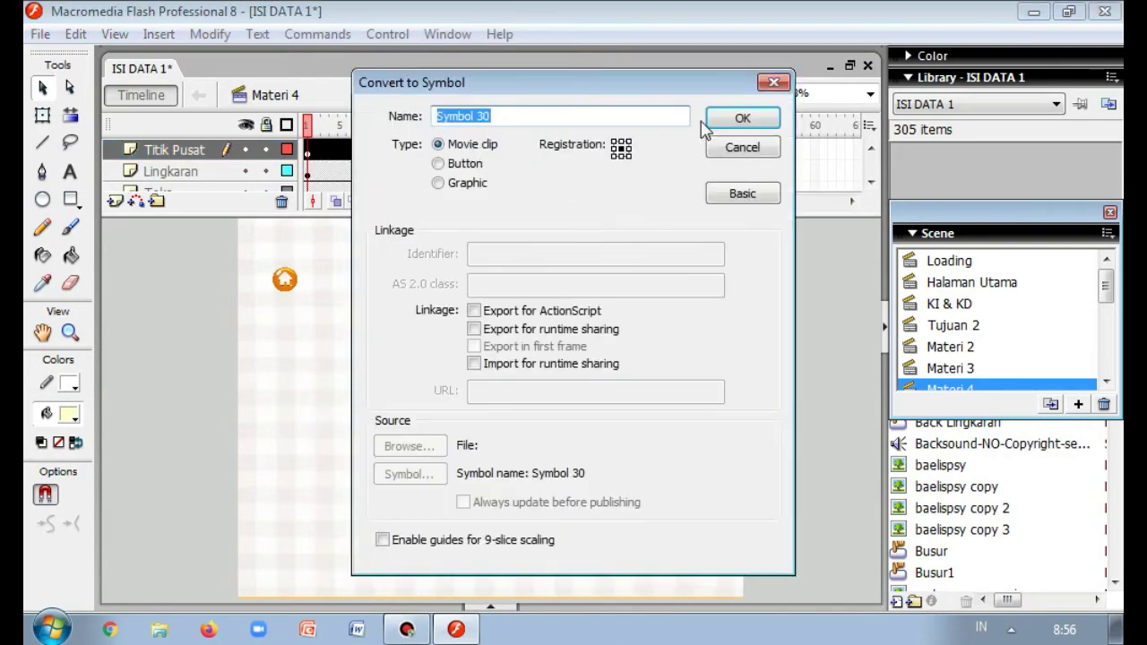
{"action": "left_click", "coordinate": [757, 123]}
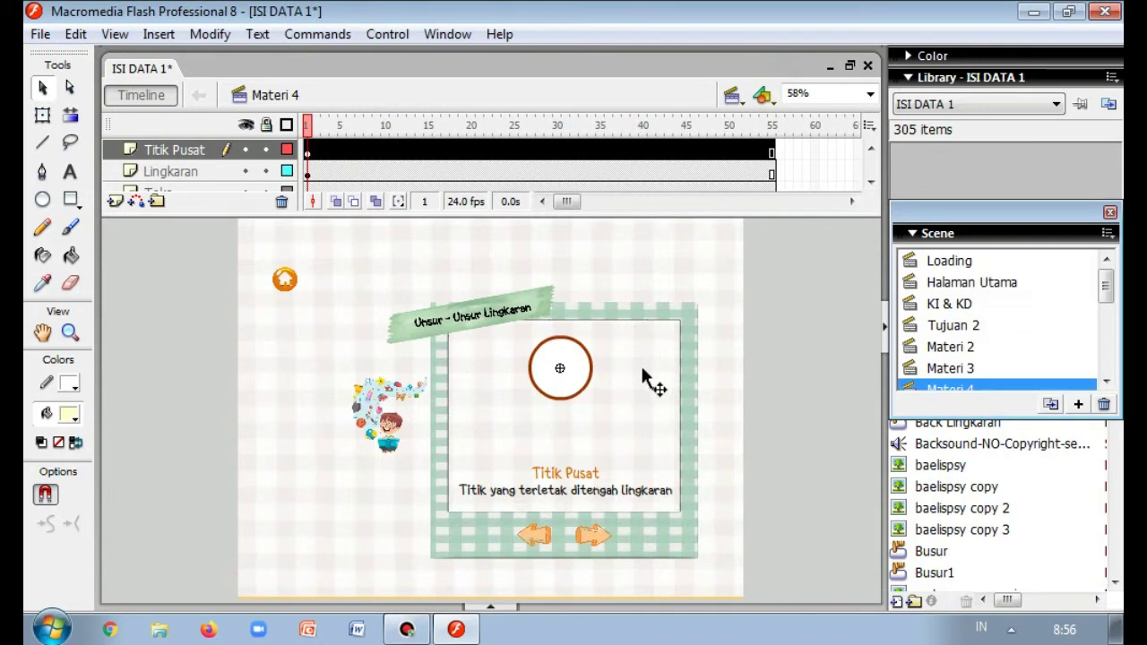
- Enter the centre point's symbol and examine its keyframes at 5, 10 and 15, ending at frame 1
{"action": "double_click", "coordinate": [558, 366]}
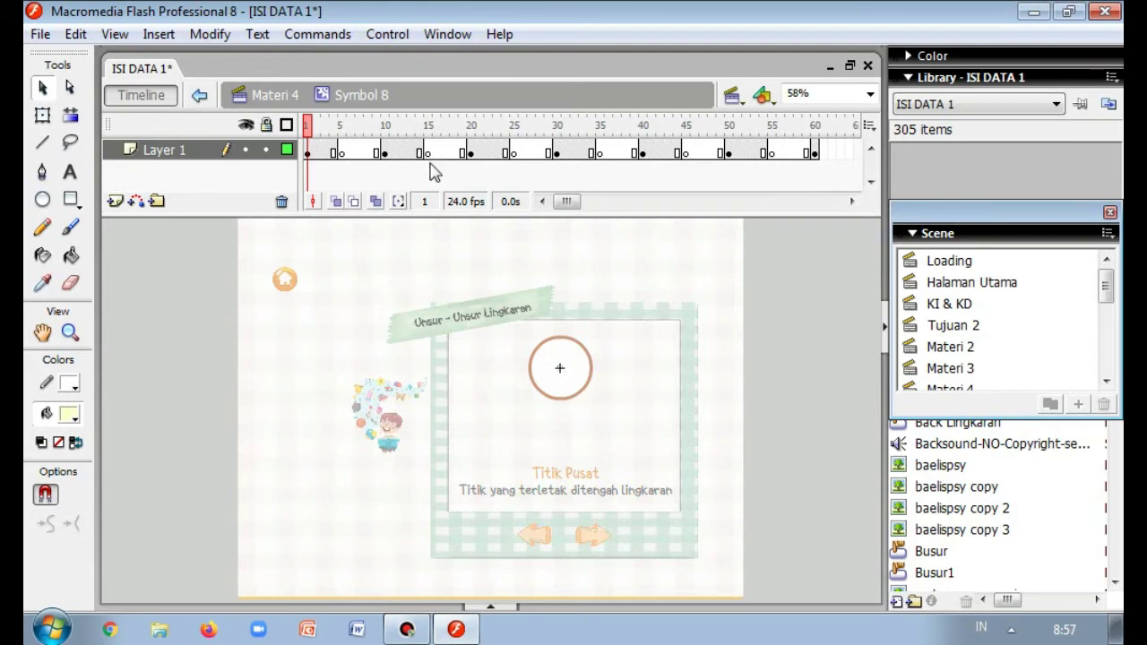
{"action": "left_click", "coordinate": [340, 152]}
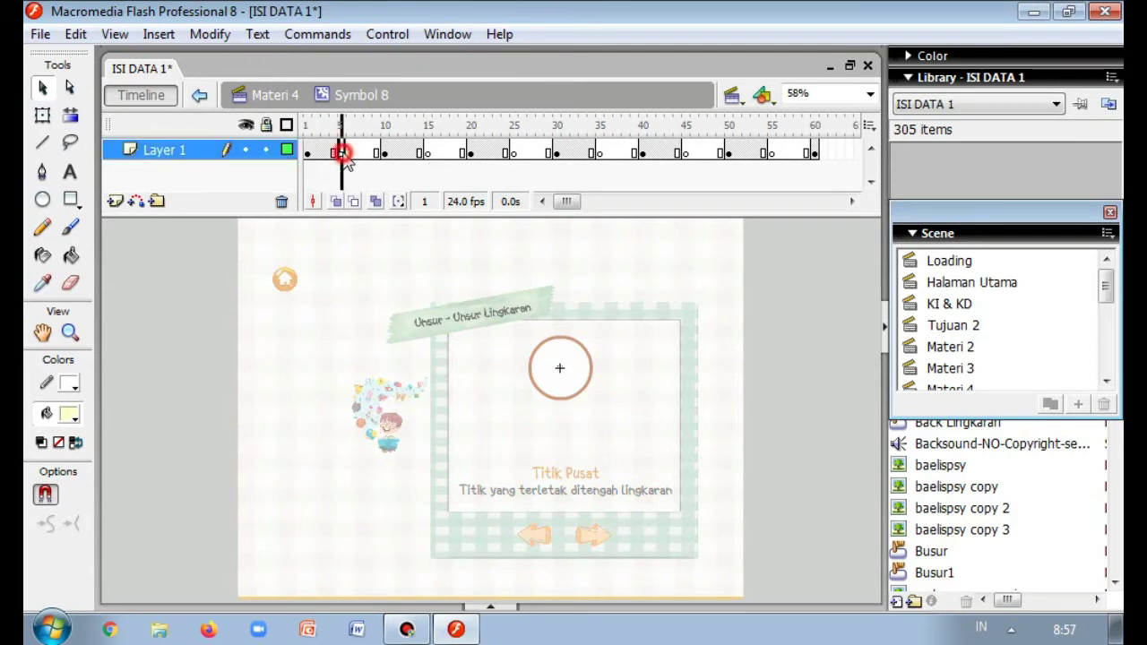
{"action": "right_click", "coordinate": [342, 153]}
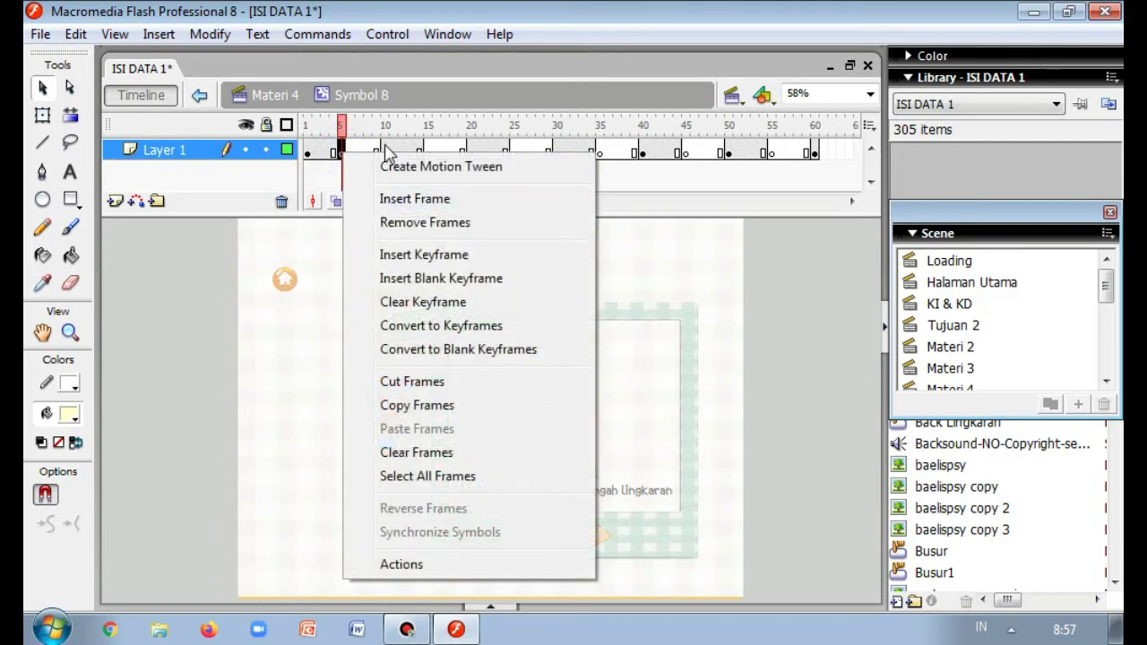
{"action": "left_click", "coordinate": [385, 153]}
{"action": "left_click", "coordinate": [429, 154]}
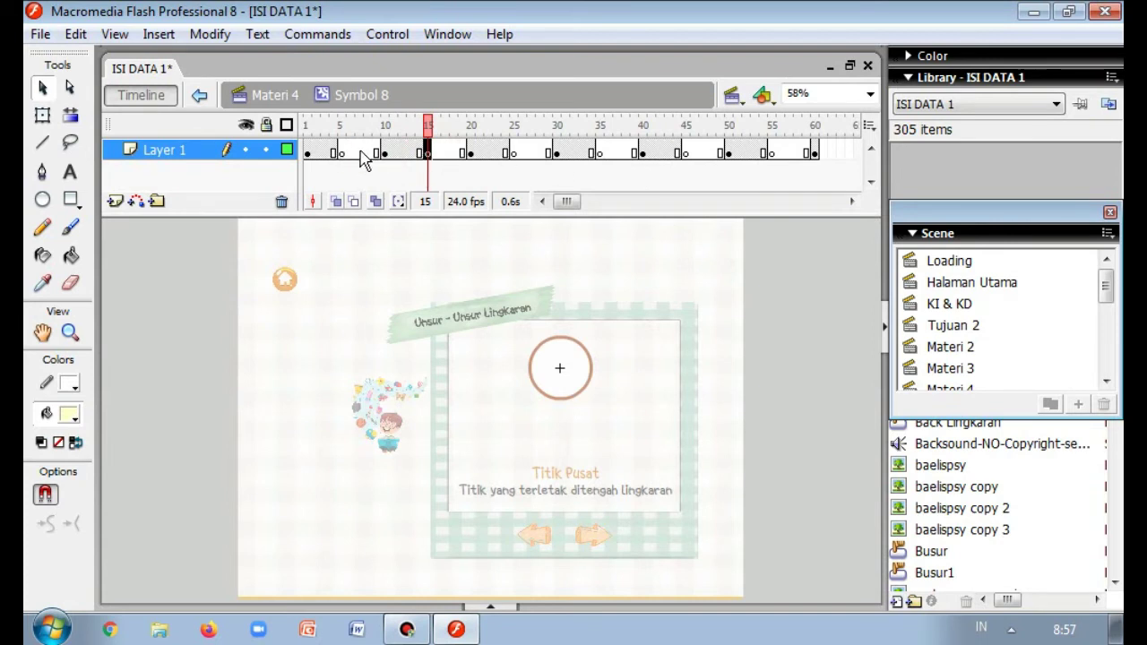
{"action": "left_click", "coordinate": [344, 154]}
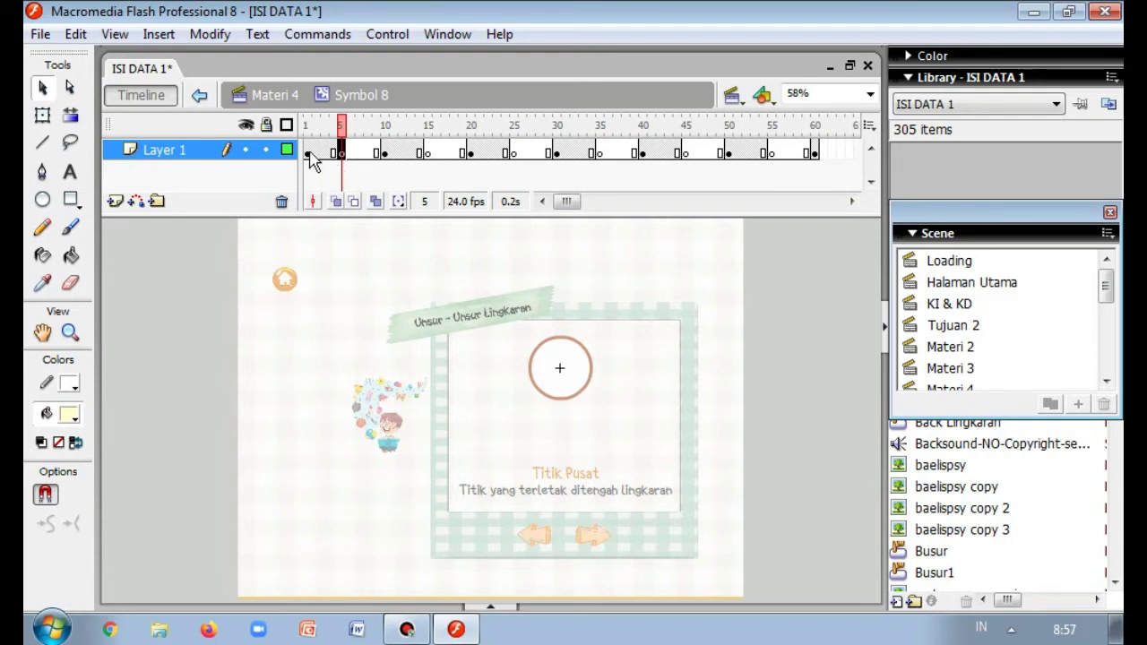
{"action": "left_click", "coordinate": [308, 153]}
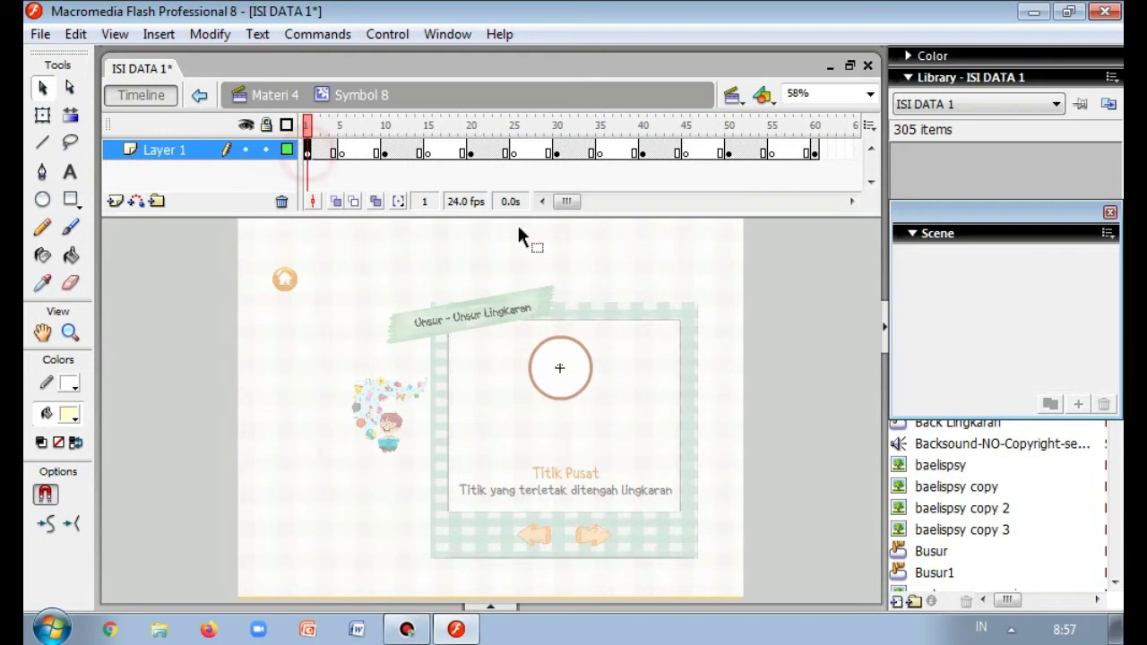
- Step through the centre point's blinking frames 1, 5, 10 and 15 again, showing the frame commands at frame 5
{"action": "left_click", "coordinate": [690, 323]}
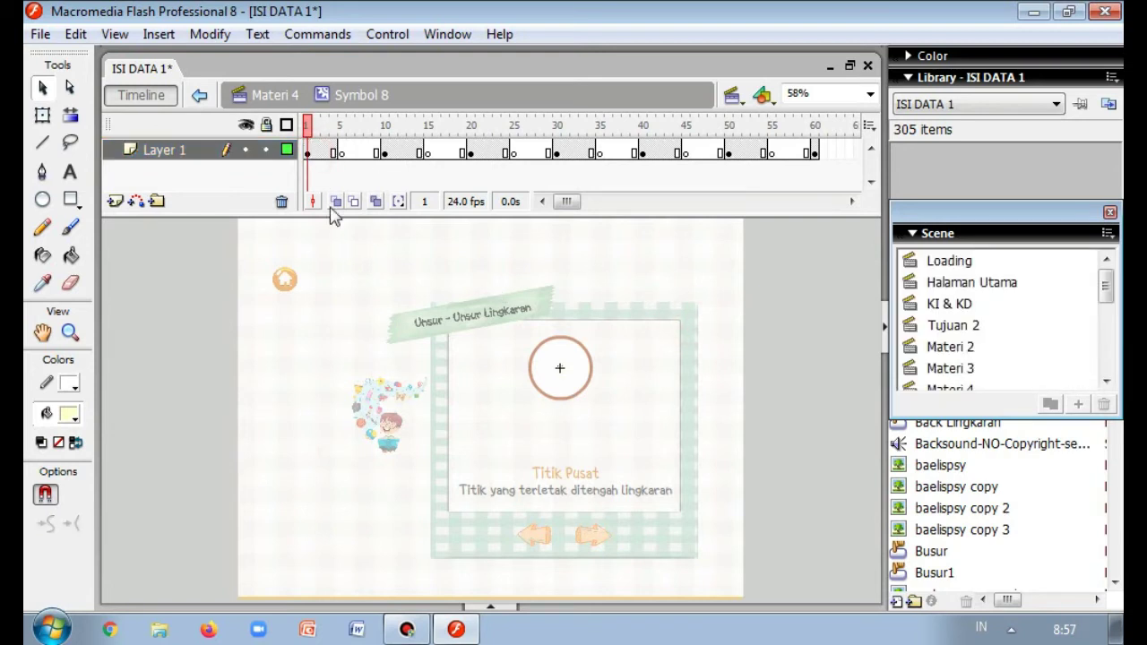
{"action": "left_click", "coordinate": [306, 151]}
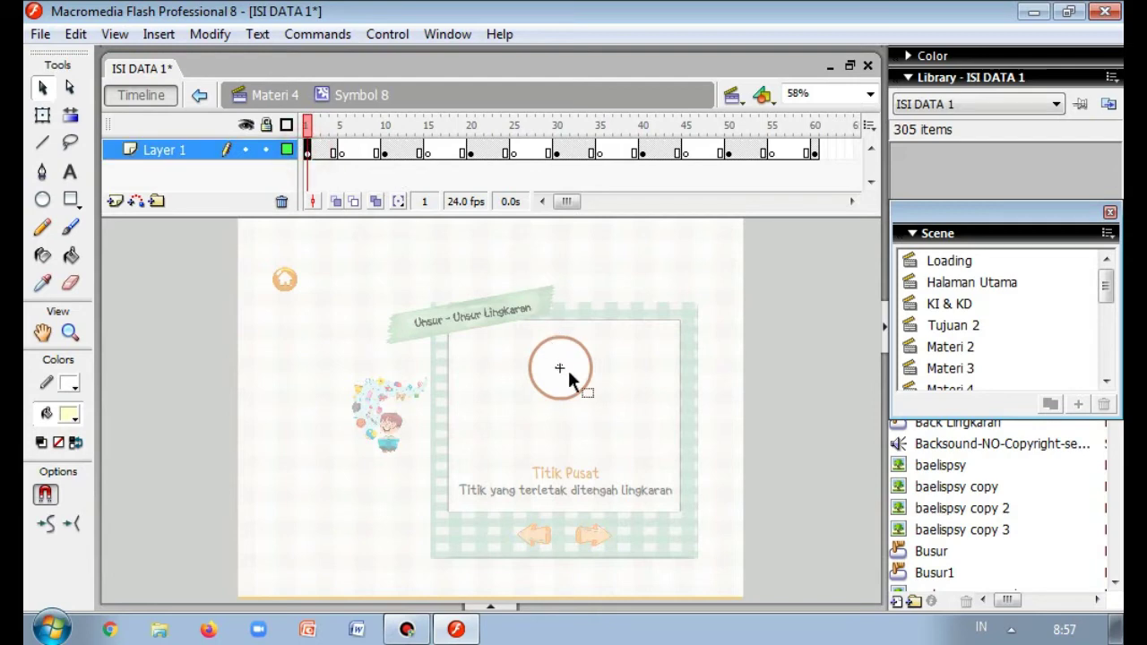
{"action": "left_click", "coordinate": [341, 153]}
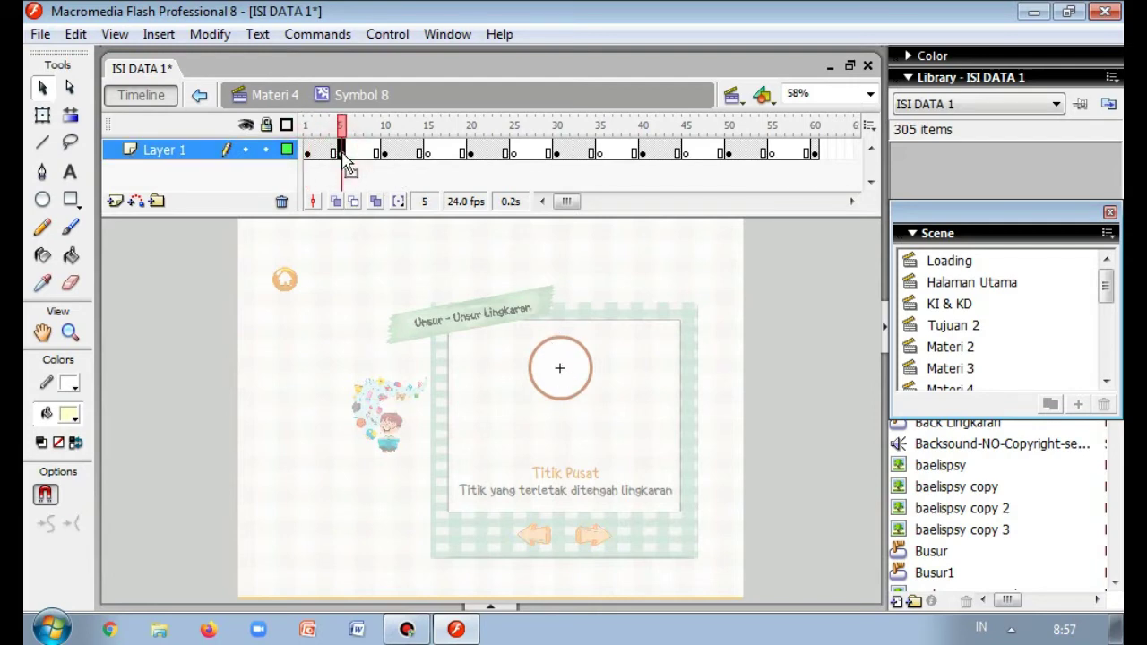
{"action": "right_click", "coordinate": [344, 156]}
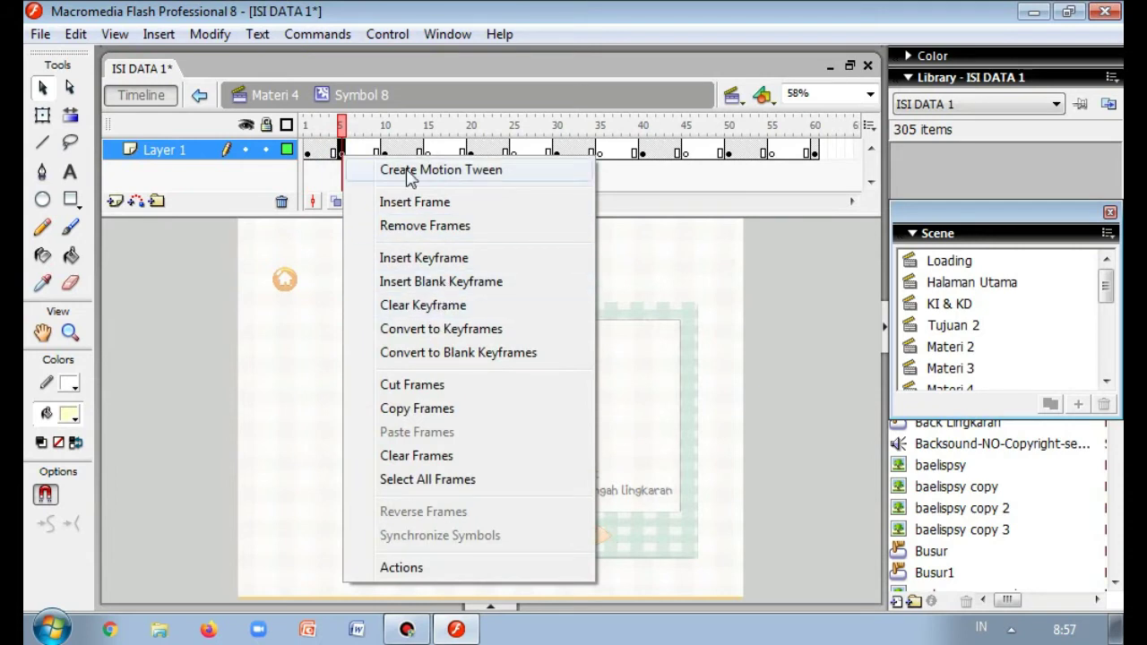
{"action": "left_click", "coordinate": [385, 152]}
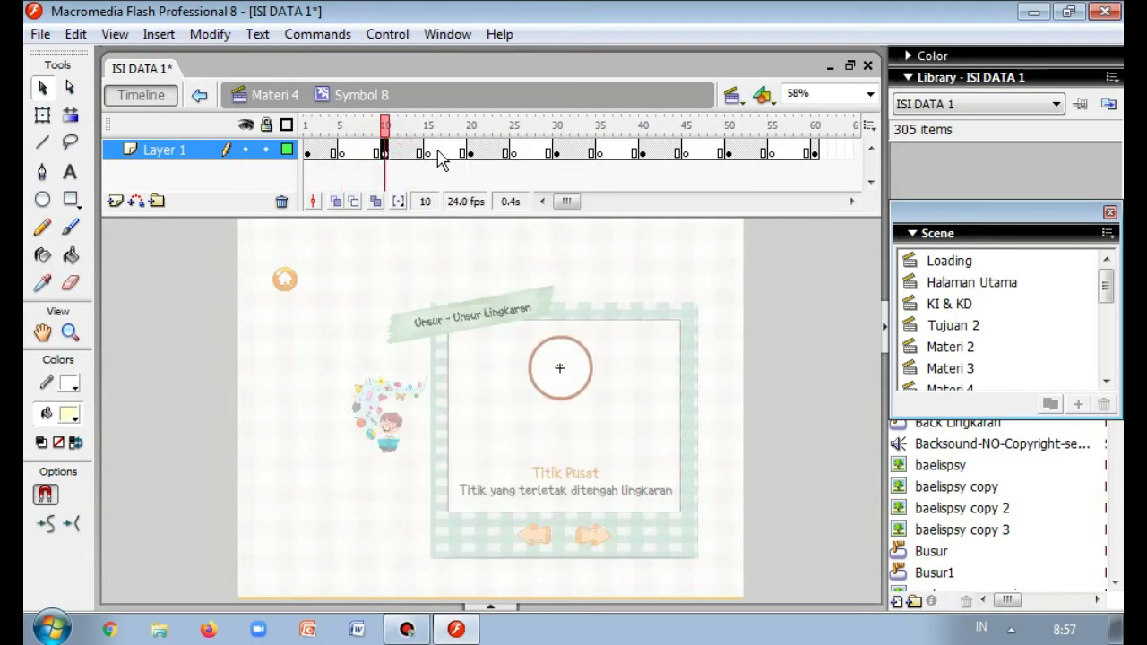
{"action": "left_click", "coordinate": [430, 154]}
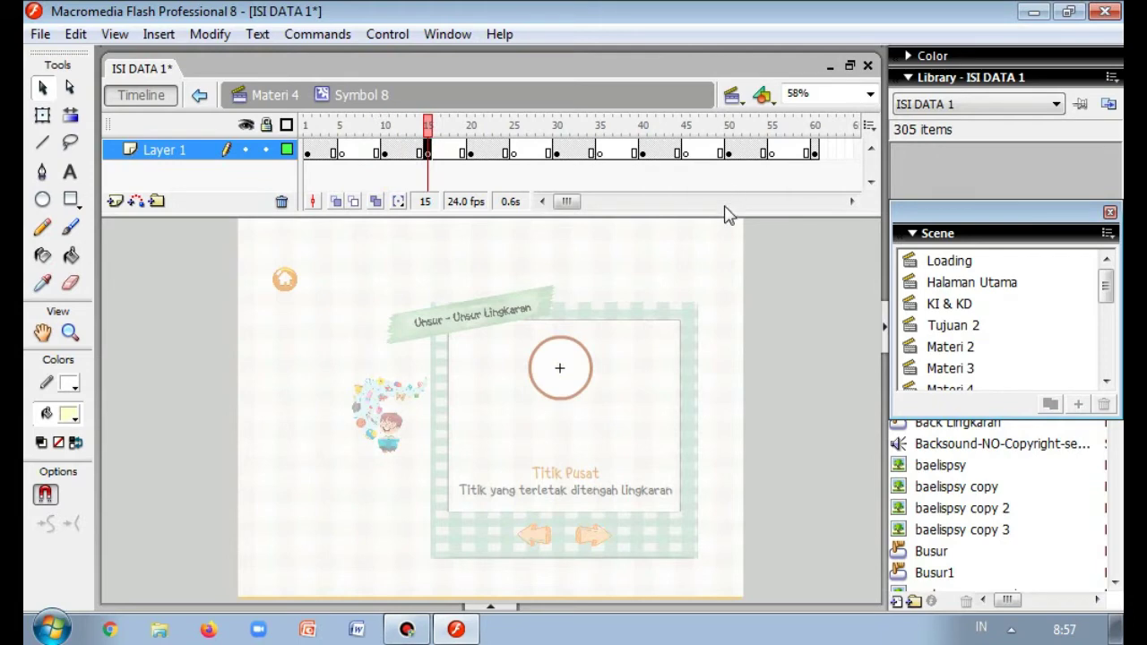
- Return to the Materi 4 scene and test it to preview the centre point's blinking
{"action": "double_click", "coordinate": [767, 284]}
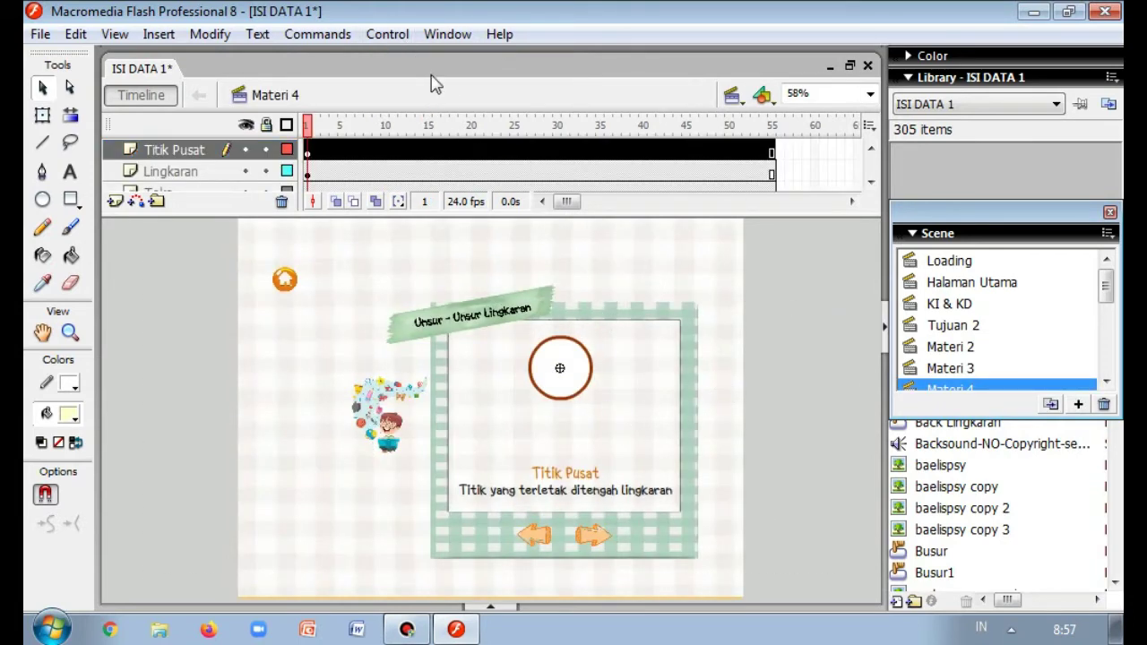
{"action": "left_click", "coordinate": [378, 36]}
{"action": "left_click", "coordinate": [441, 240]}
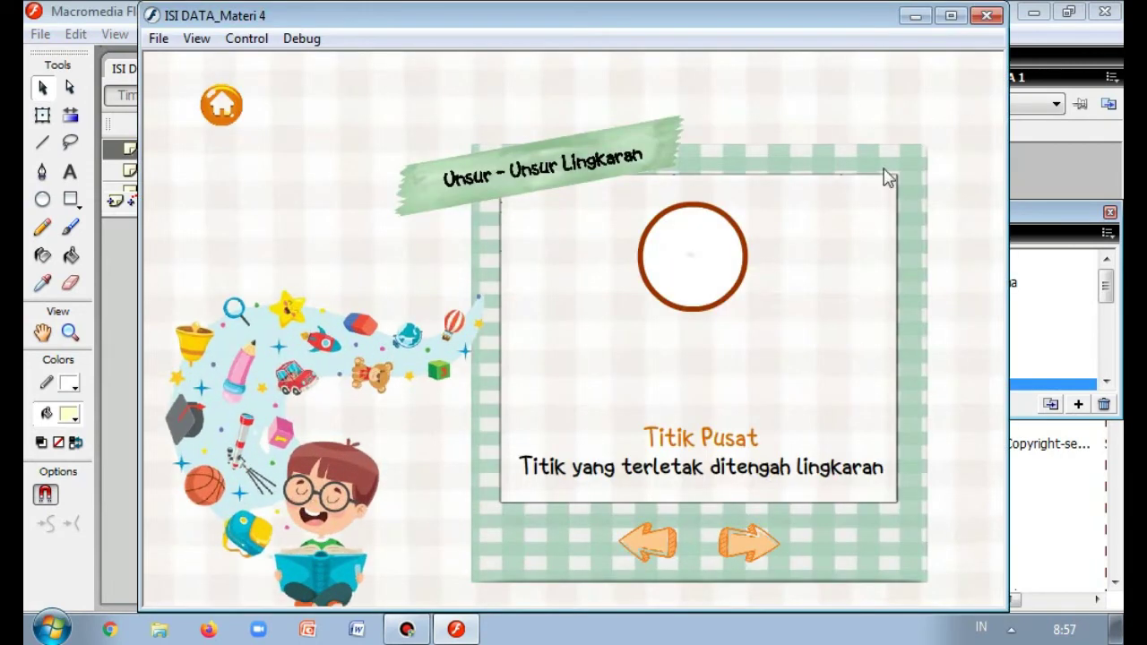
- Close the Materi 4 test preview and open the Materi 5 scene
{"action": "left_click", "coordinate": [985, 18]}
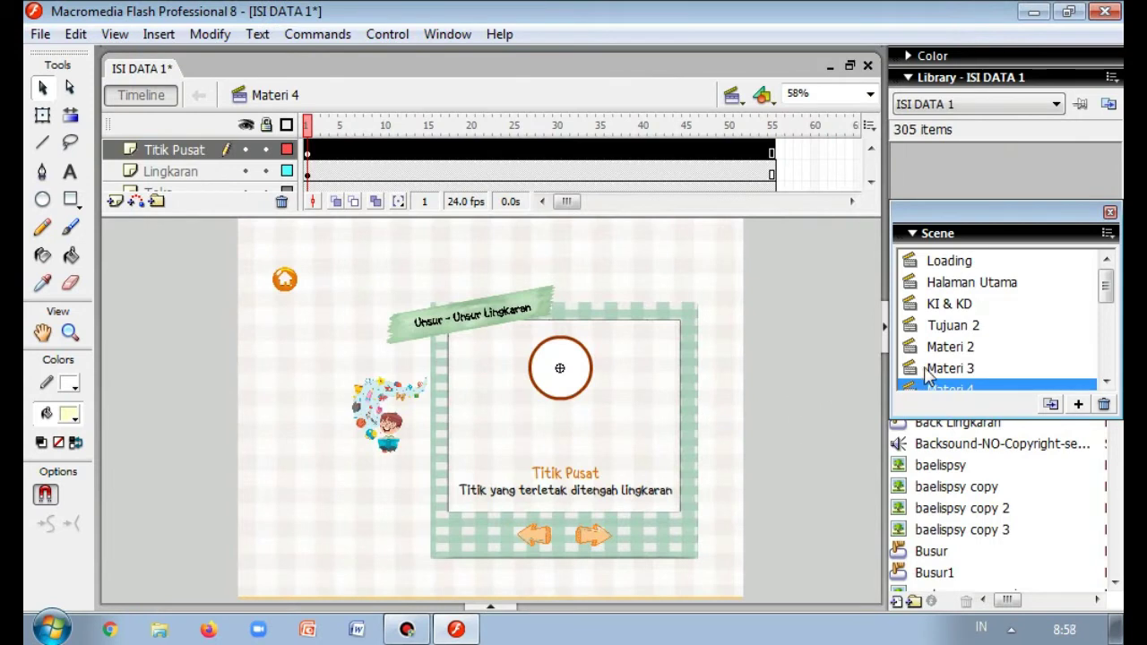
{"action": "left_click", "coordinate": [1106, 381]}
{"action": "left_click", "coordinate": [1106, 381]}
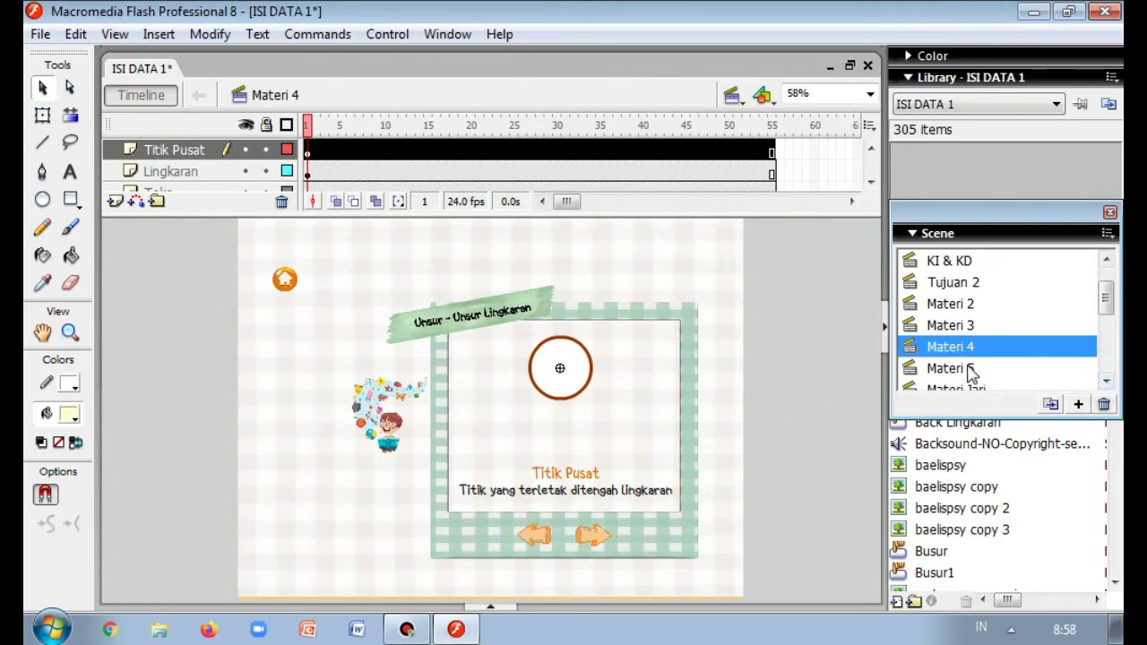
{"action": "left_click", "coordinate": [972, 375]}
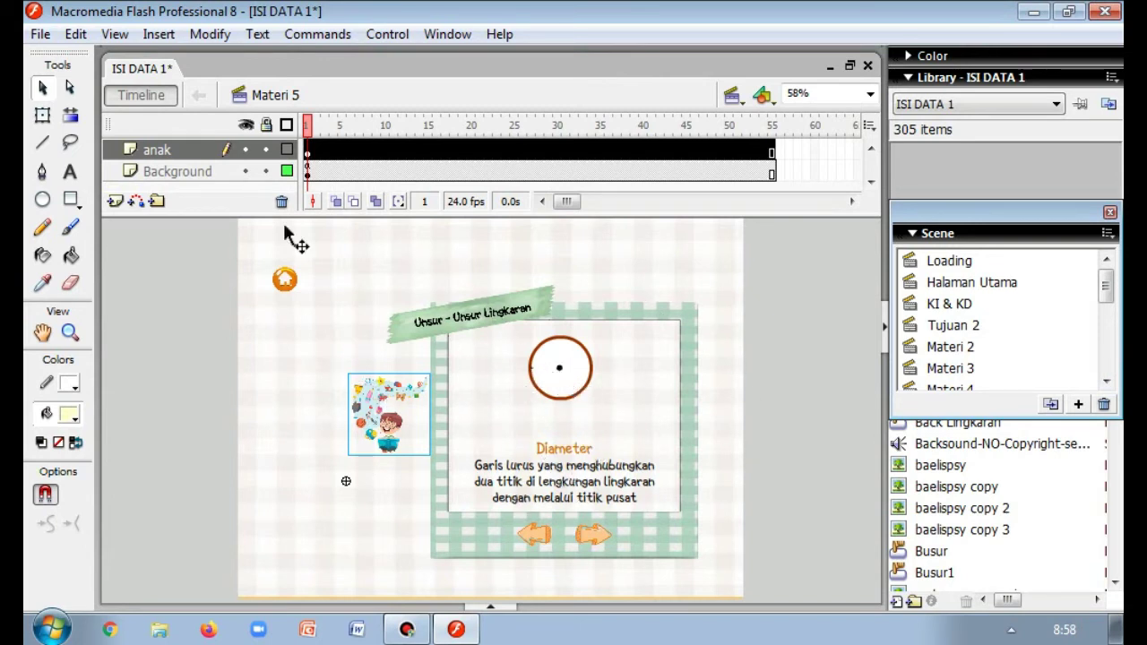
- Locate the Diameter layer and the diameter line's layer in Materi 5, selecting each to show its content
{"action": "left_click", "coordinate": [871, 148]}
{"action": "left_click", "coordinate": [871, 149]}
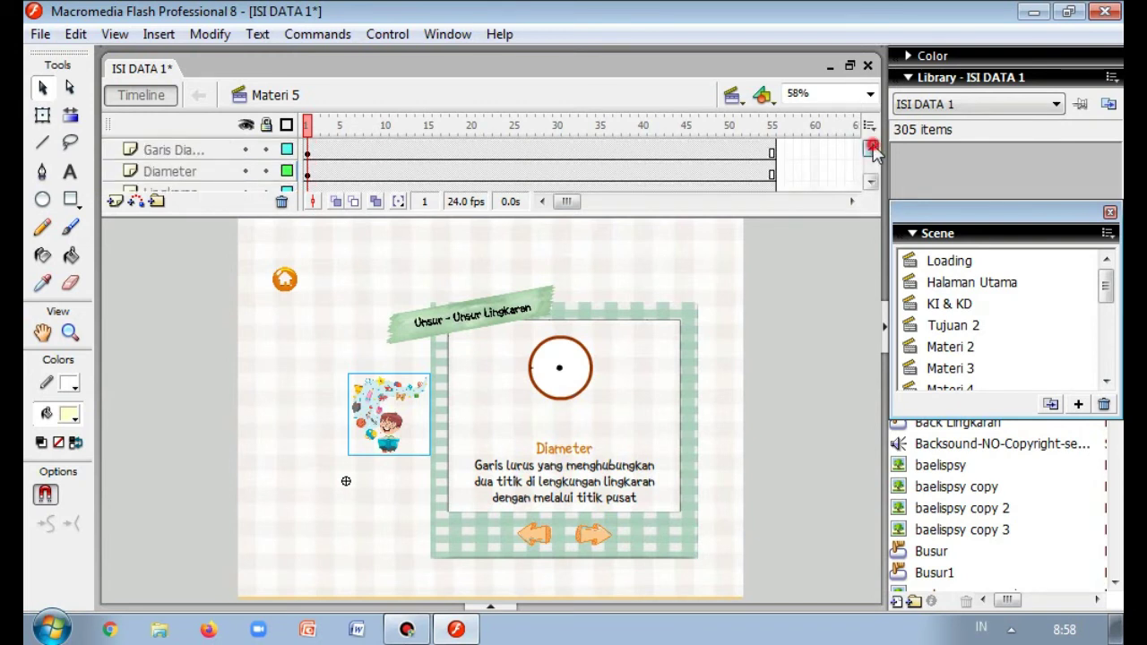
{"action": "left_click", "coordinate": [190, 172]}
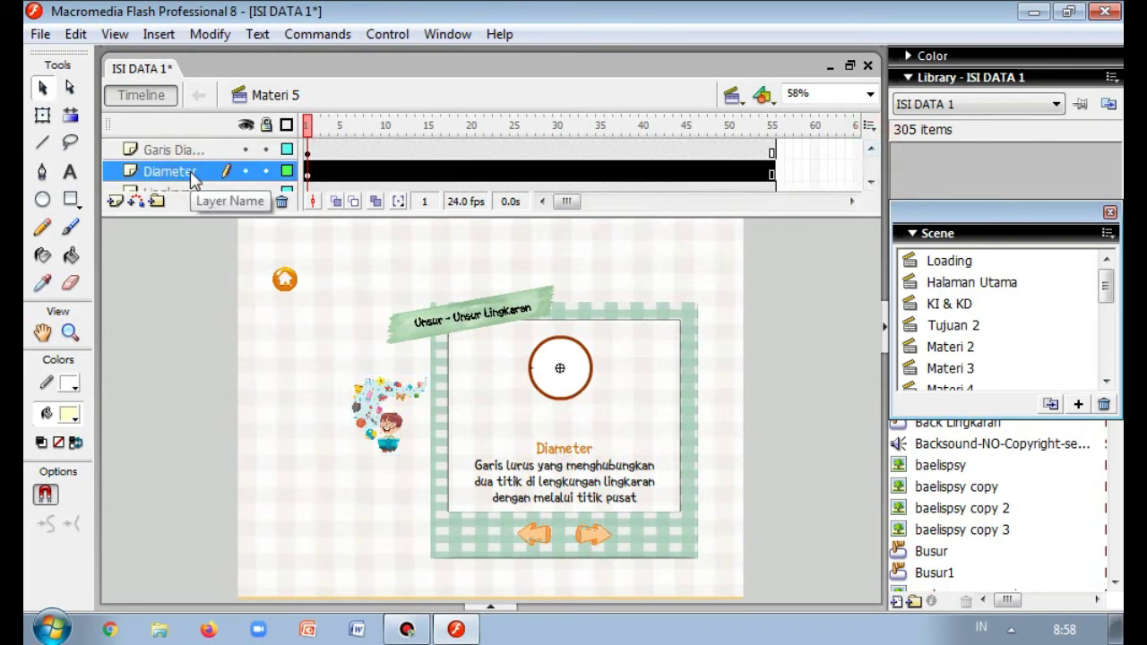
{"action": "left_click", "coordinate": [184, 148]}
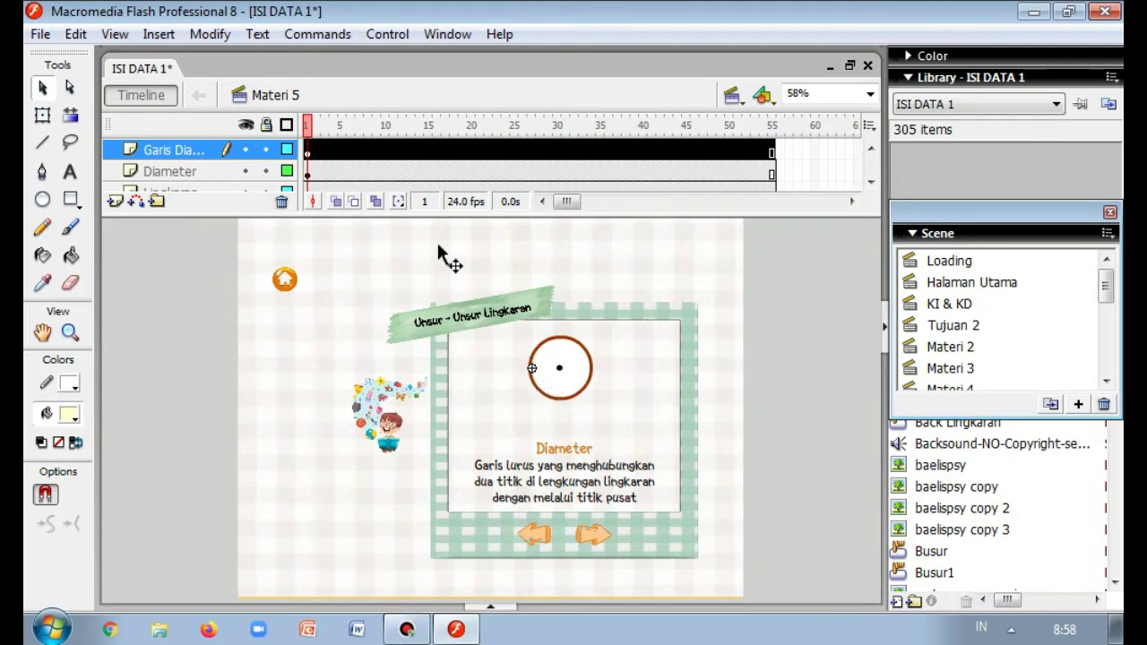
- Show the Movie clip type in the symbol conversion settings in Materi 5, and dismiss the conversion
{"action": "right_click", "coordinate": [531, 368]}
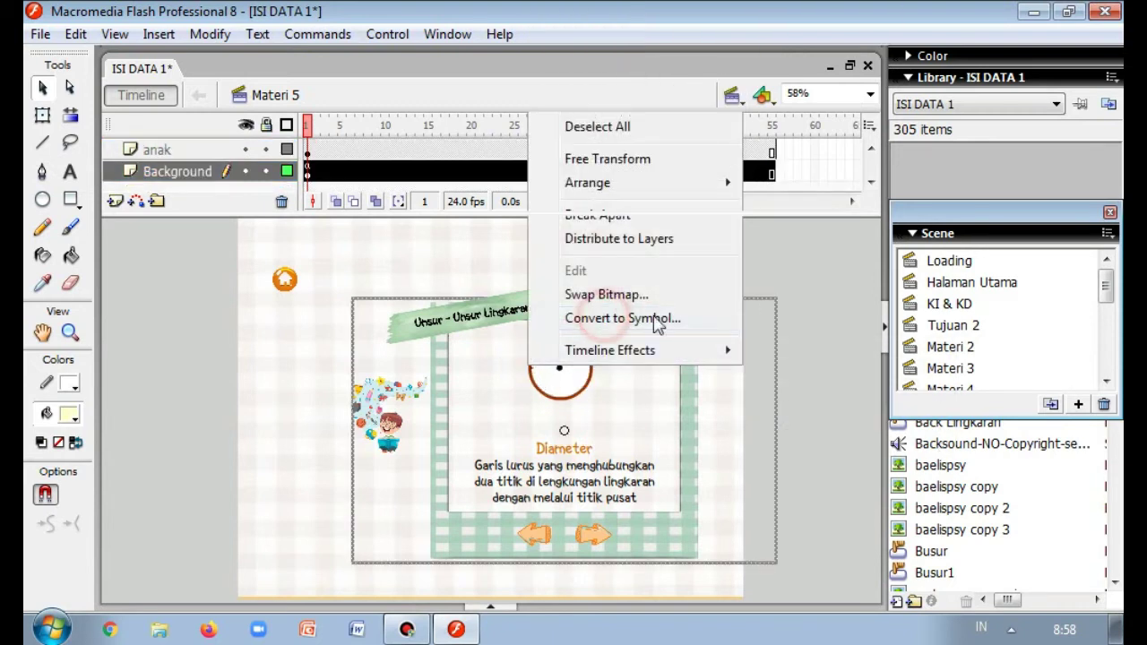
{"action": "left_click", "coordinate": [656, 319]}
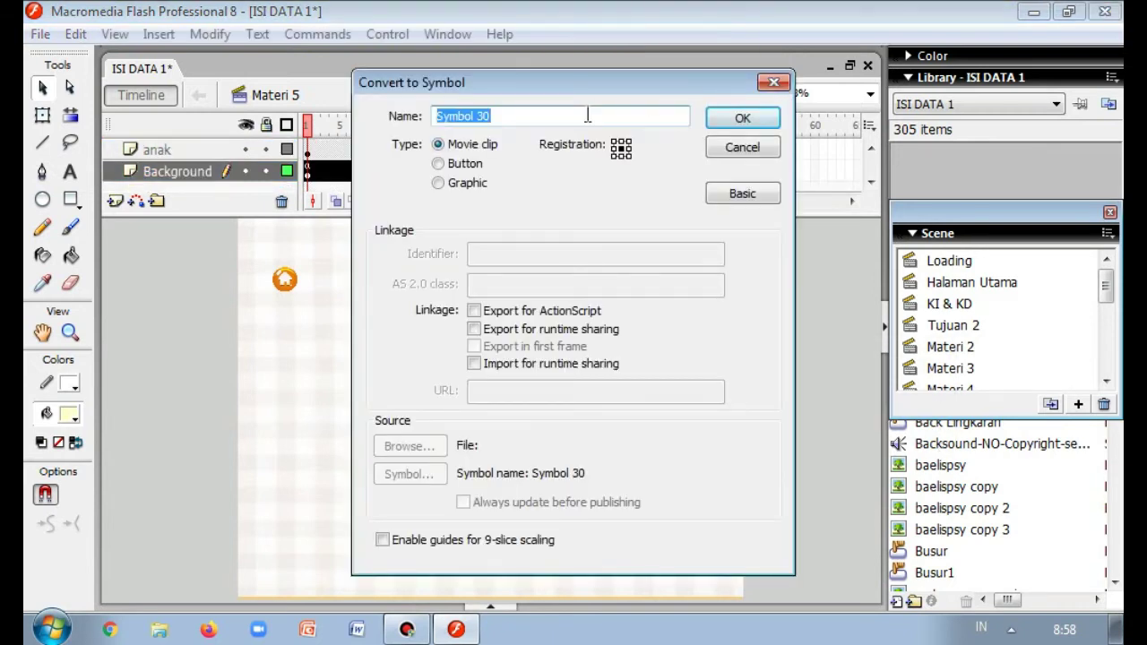
{"action": "left_click", "coordinate": [771, 85]}
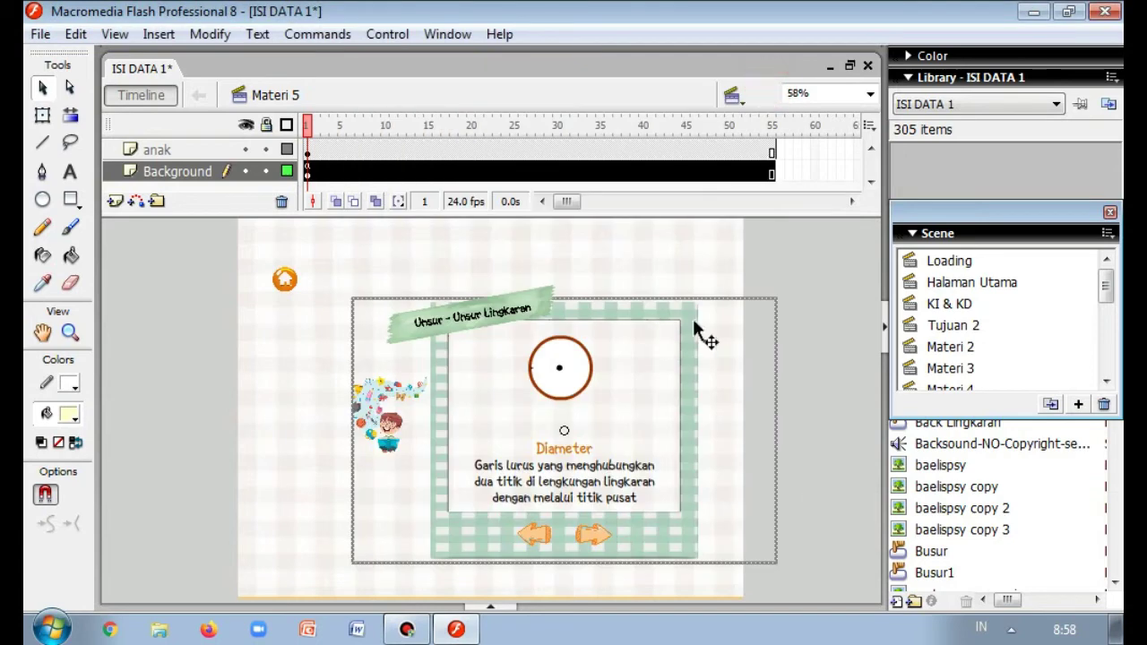
- Enter the diameter line's symbol and examine its end keyframe at frame 50, including the frame commands
{"action": "left_click", "coordinate": [535, 380]}
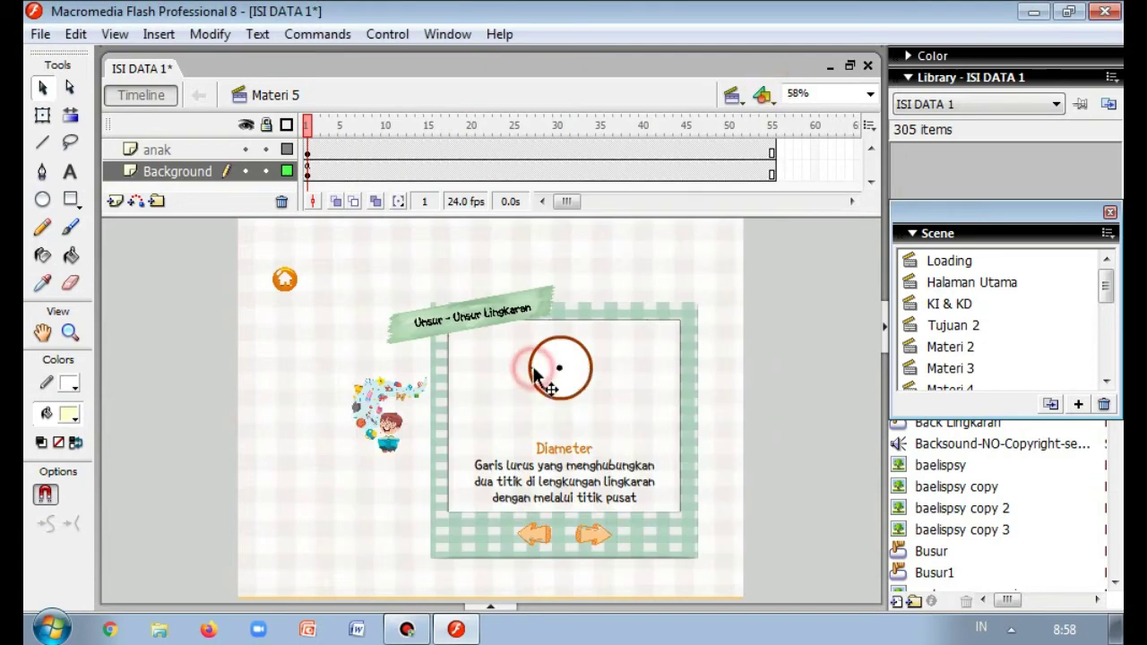
{"action": "left_click", "coordinate": [533, 371]}
{"action": "double_click", "coordinate": [533, 370]}
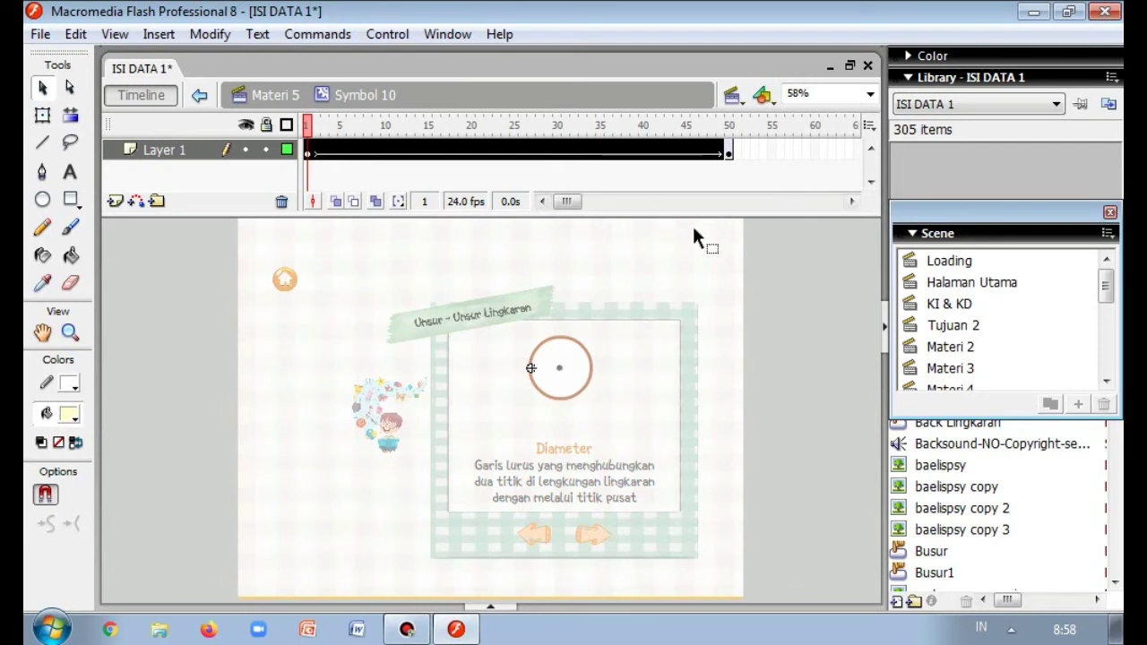
{"action": "left_click", "coordinate": [731, 152]}
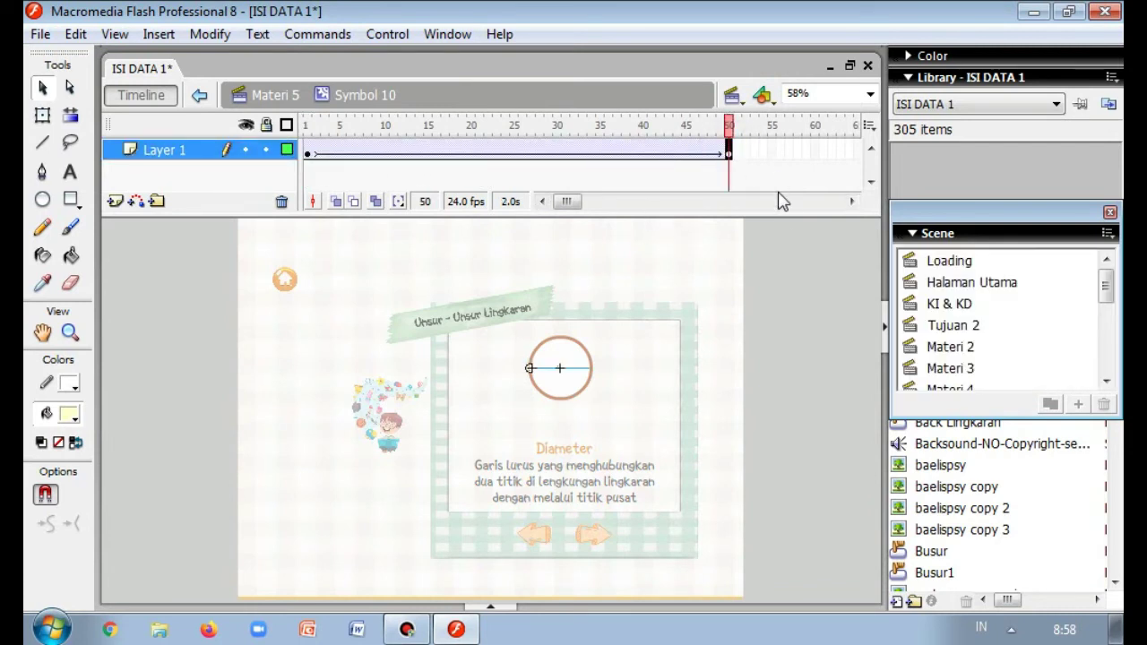
{"action": "right_click", "coordinate": [731, 150]}
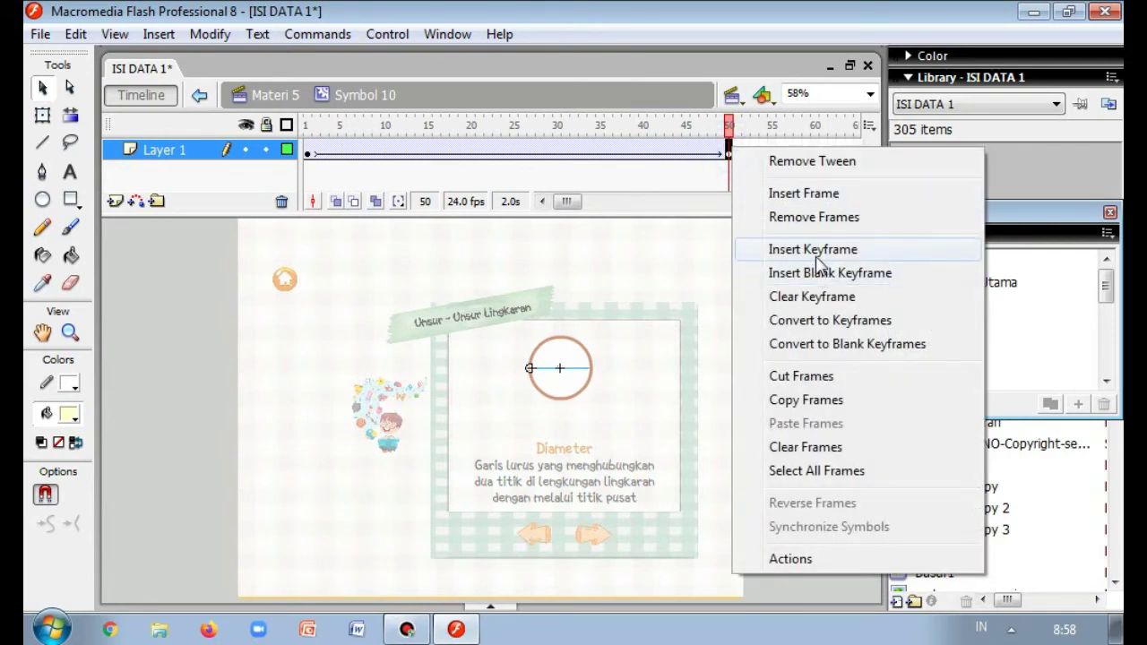
{"action": "left_click", "coordinate": [208, 387]}
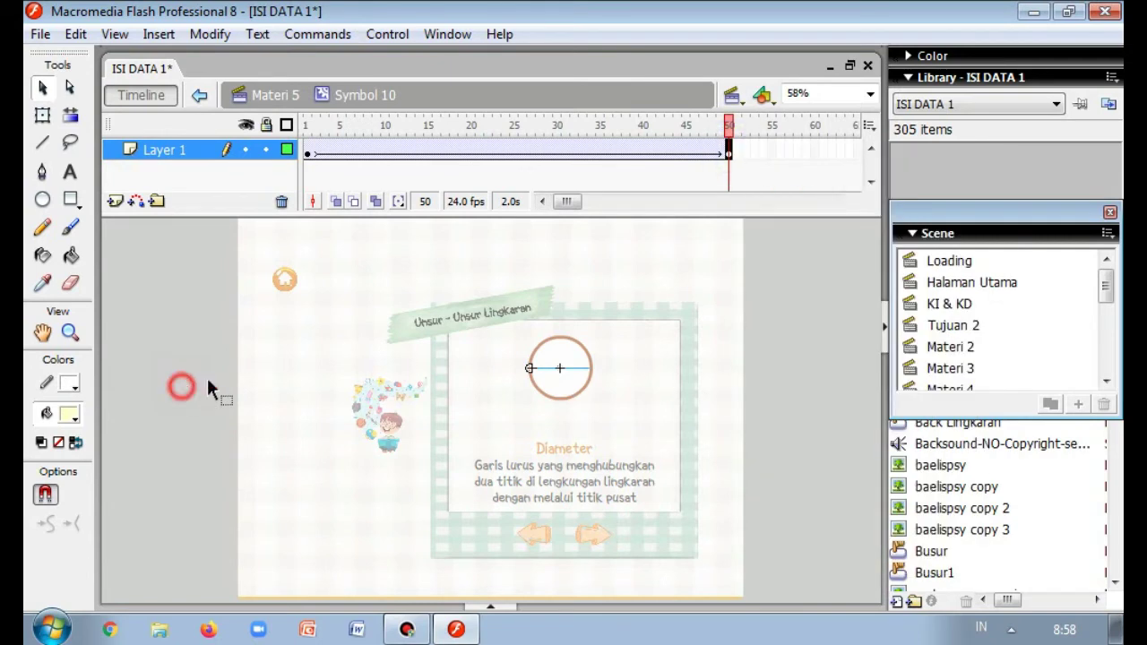
- View frames 5 and 1 of the diameter line's tween, and show the Free Transform tool for the starting line
{"action": "left_click", "coordinate": [341, 150]}
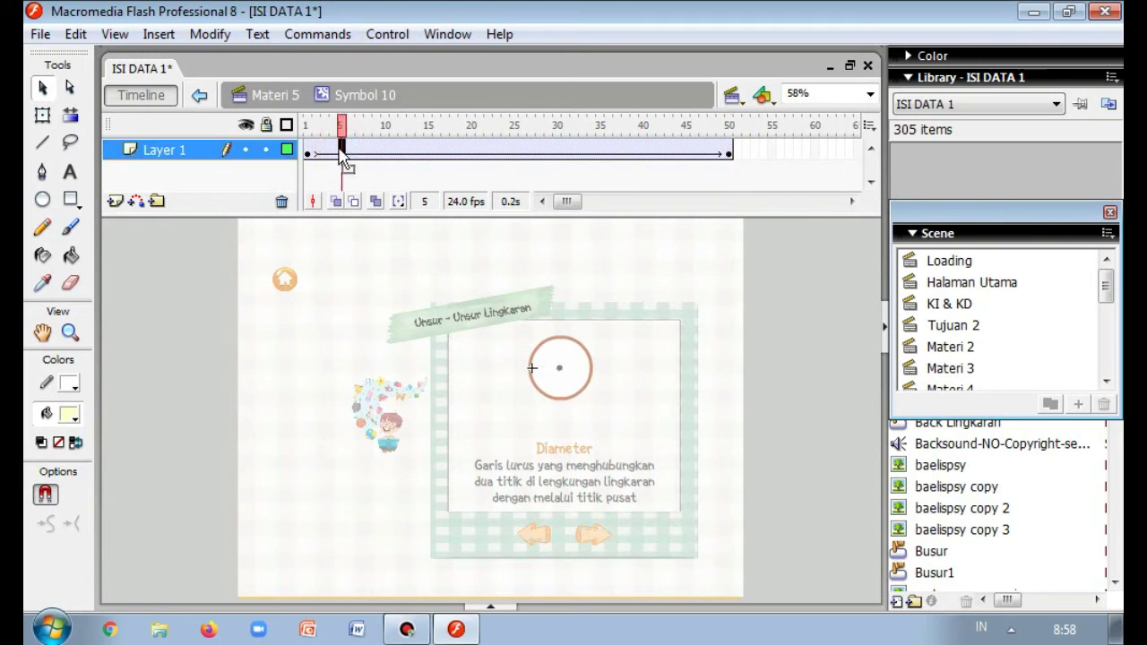
{"action": "left_click", "coordinate": [309, 152]}
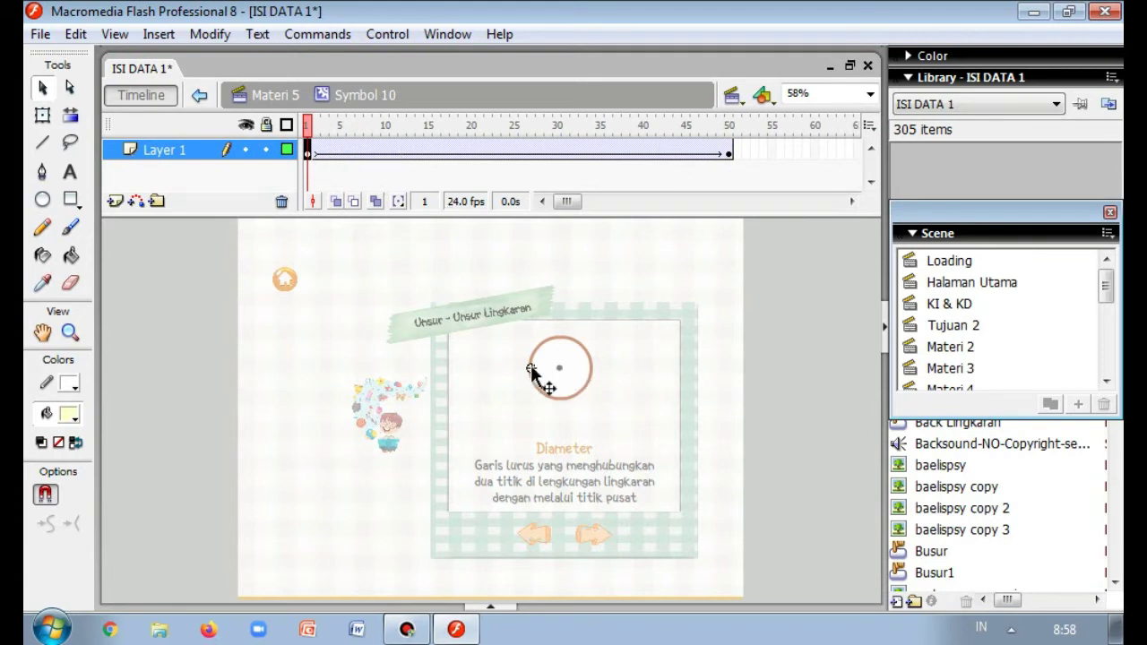
{"action": "left_click", "coordinate": [42, 86]}
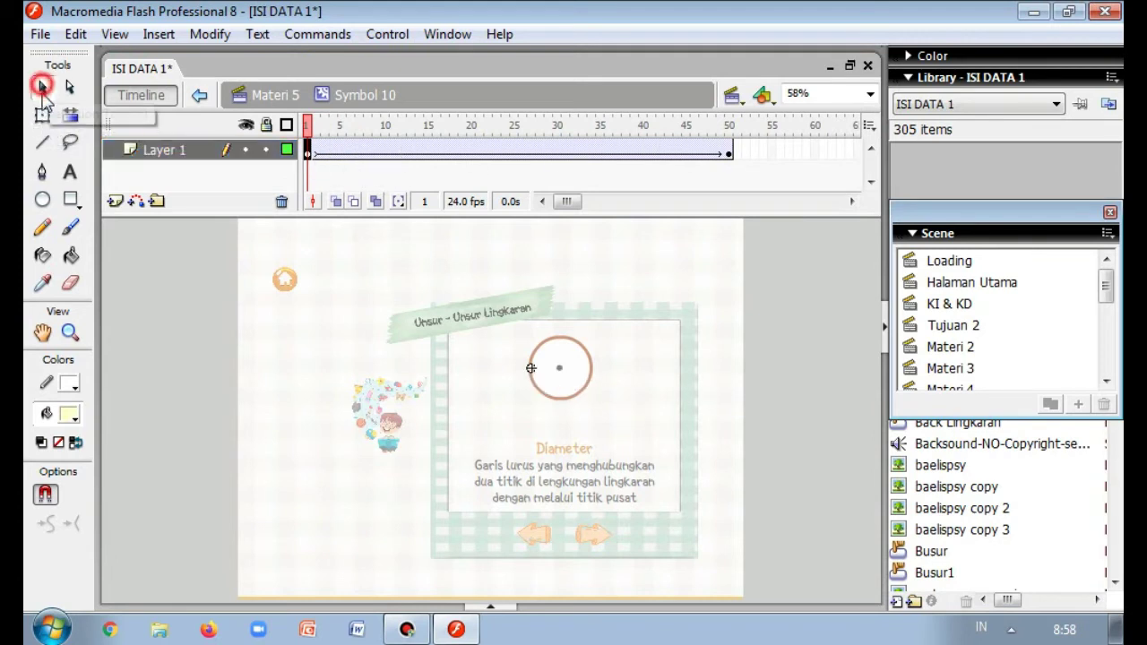
{"action": "left_click", "coordinate": [43, 116]}
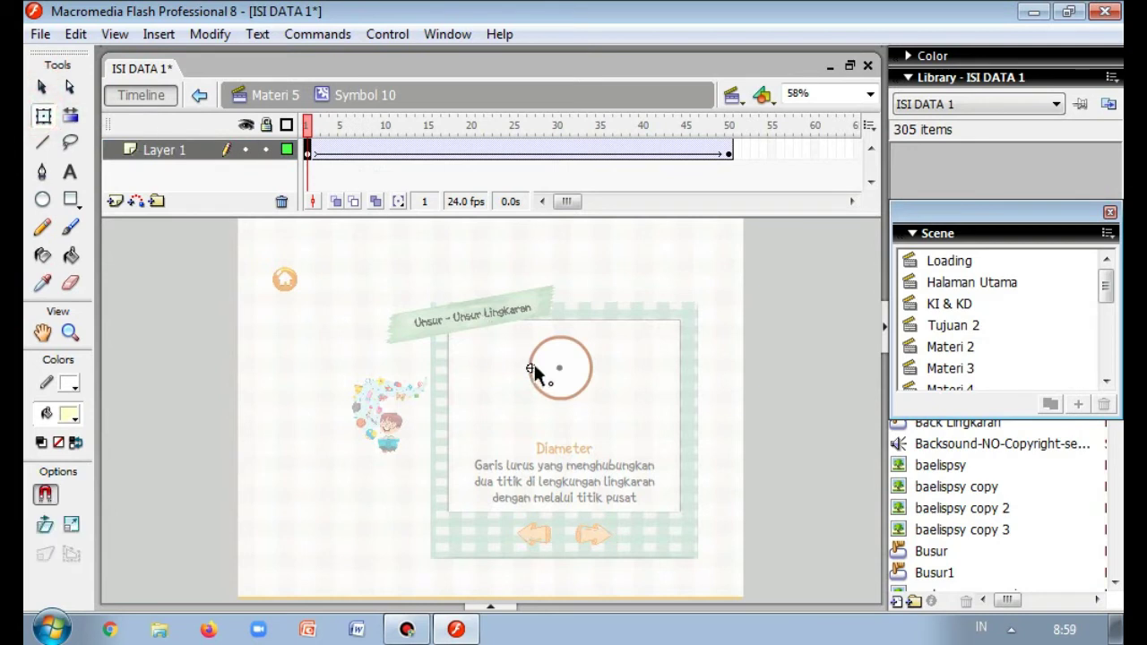
{"action": "left_click", "coordinate": [42, 86]}
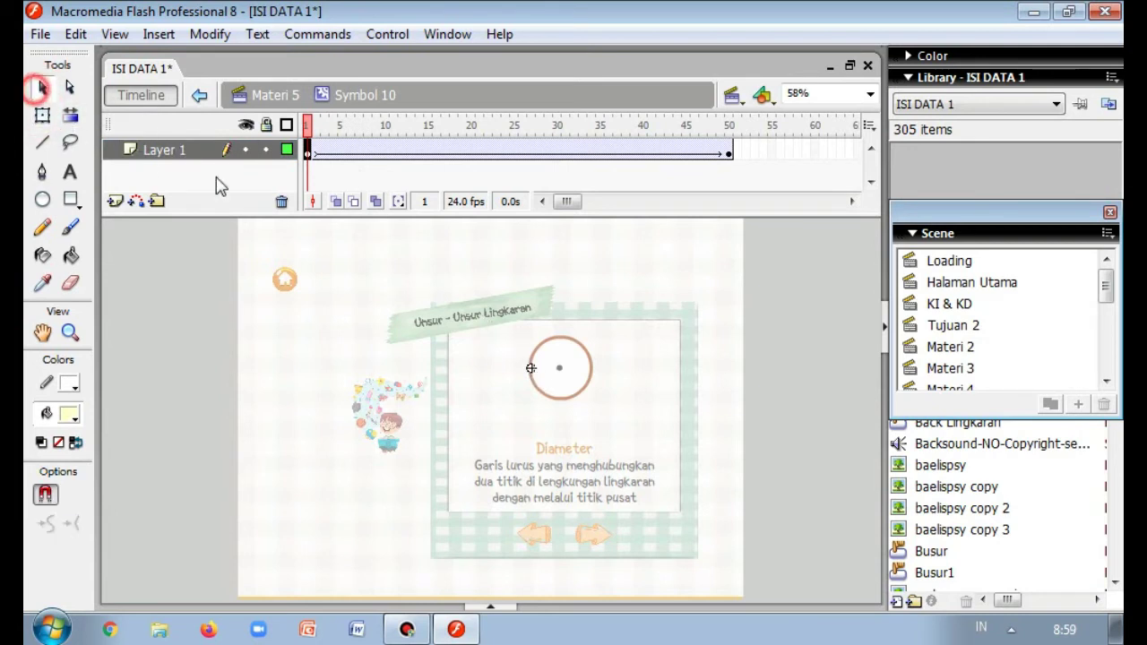
{"action": "left_click", "coordinate": [530, 369]}
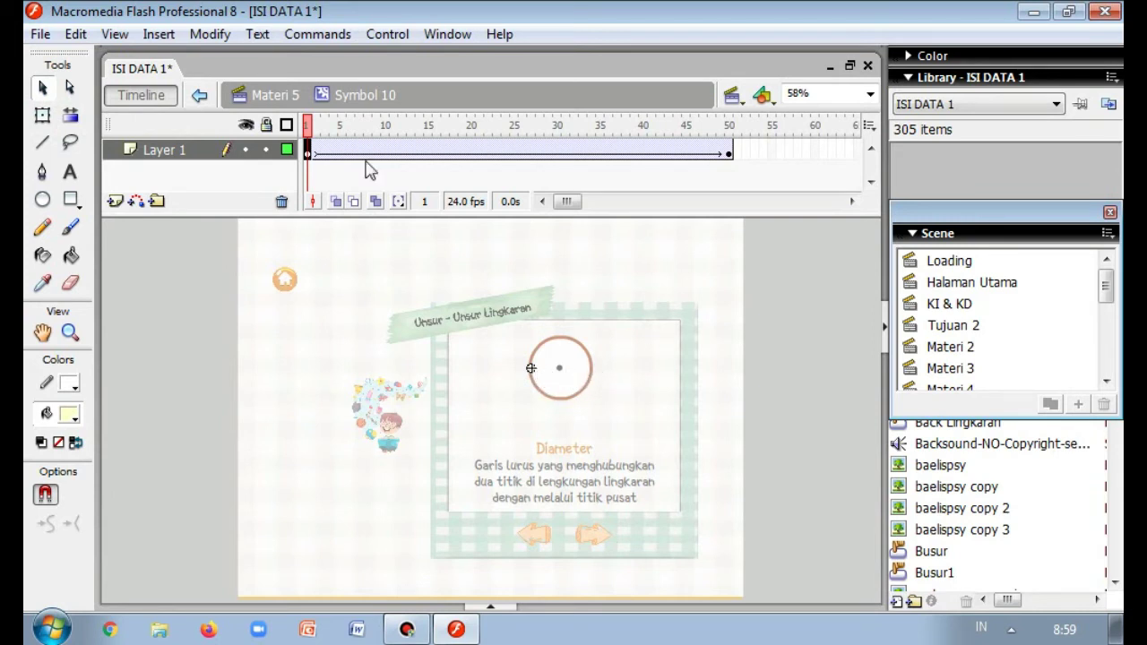
- Scrub the diameter line's animation from frame 1 to frame 50, and return to the Materi 5 scene
{"action": "left_click", "coordinate": [307, 124]}
{"action": "left_click", "coordinate": [488, 127]}
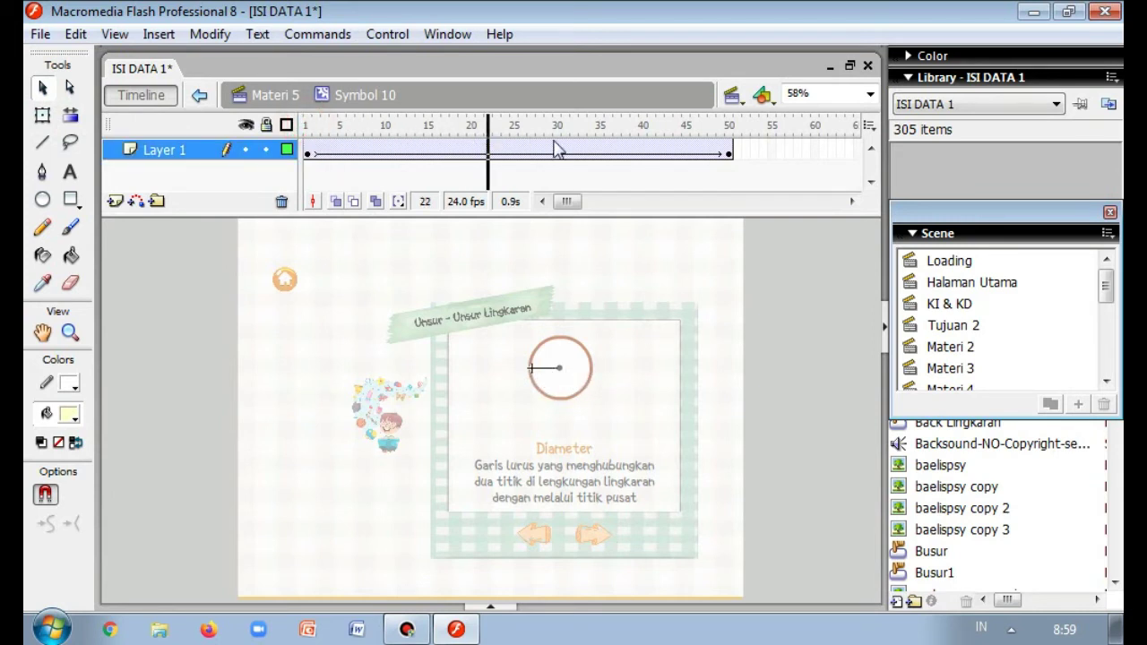
{"action": "left_click_drag", "start_coordinate": [555, 149], "coordinate": [729, 169]}
{"action": "double_click", "coordinate": [785, 373]}
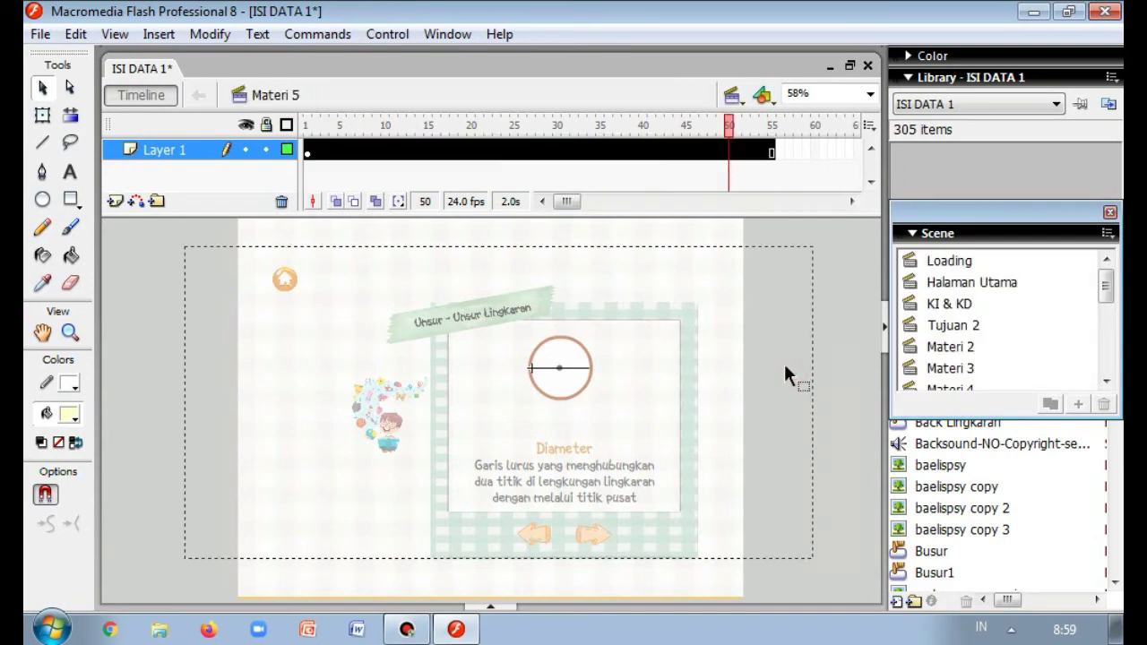
{"action": "double_click", "coordinate": [785, 369]}
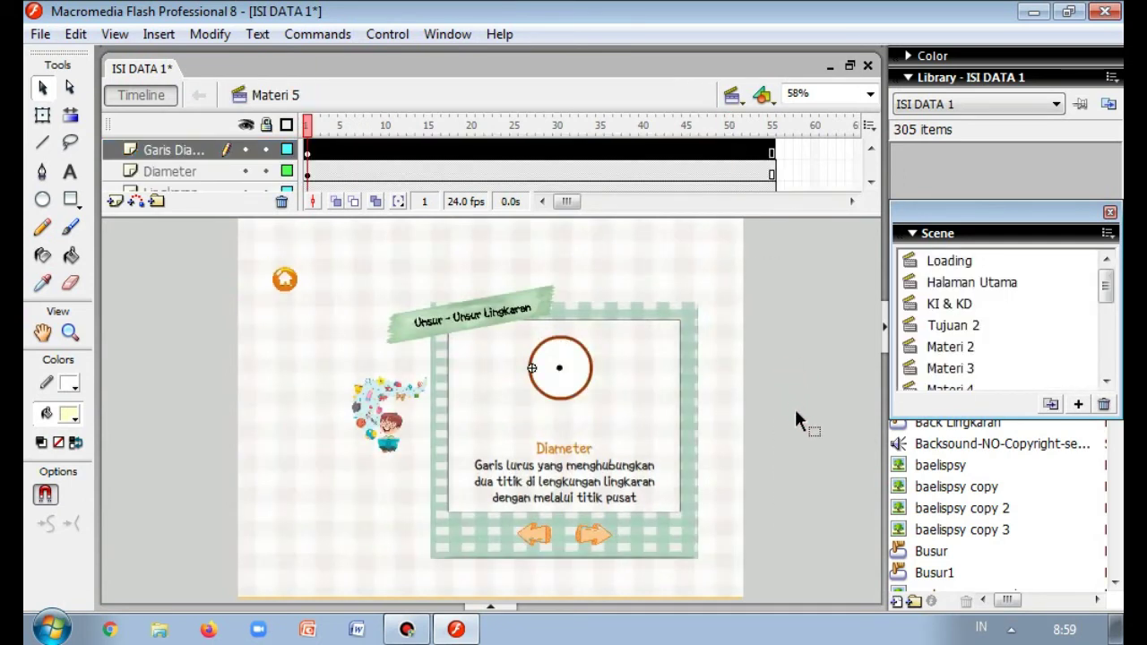
- Open the Materi Jari scene to view the radius page
{"action": "left_click", "coordinate": [1107, 381]}
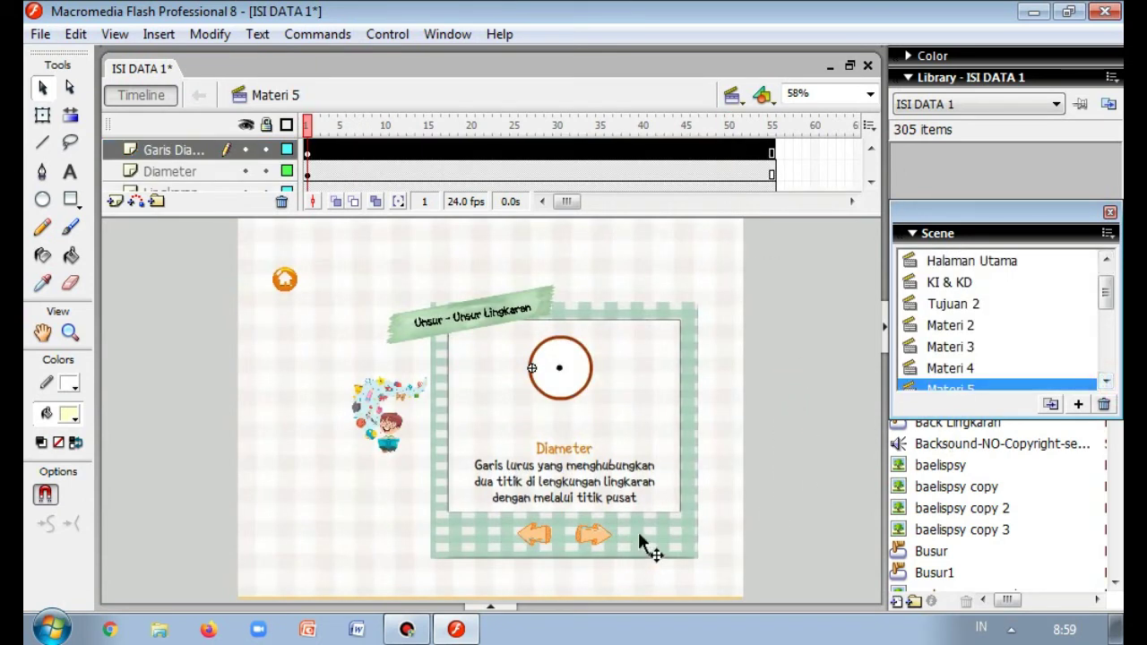
{"action": "left_click", "coordinate": [1106, 383]}
{"action": "left_click", "coordinate": [1107, 382]}
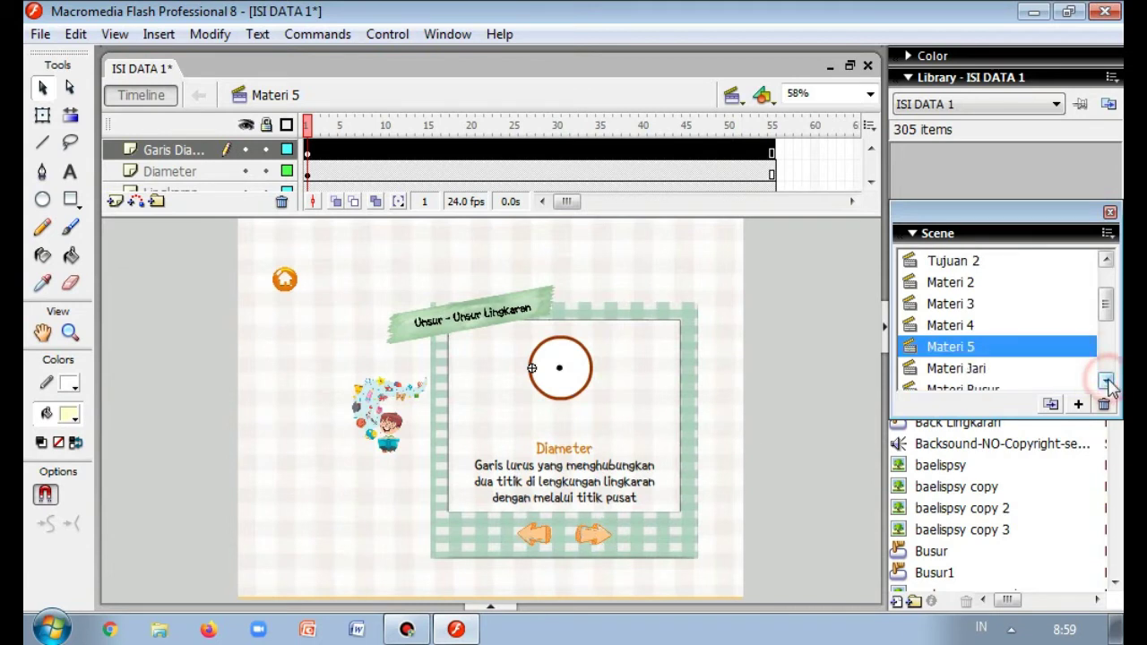
{"action": "left_click", "coordinate": [1000, 373]}
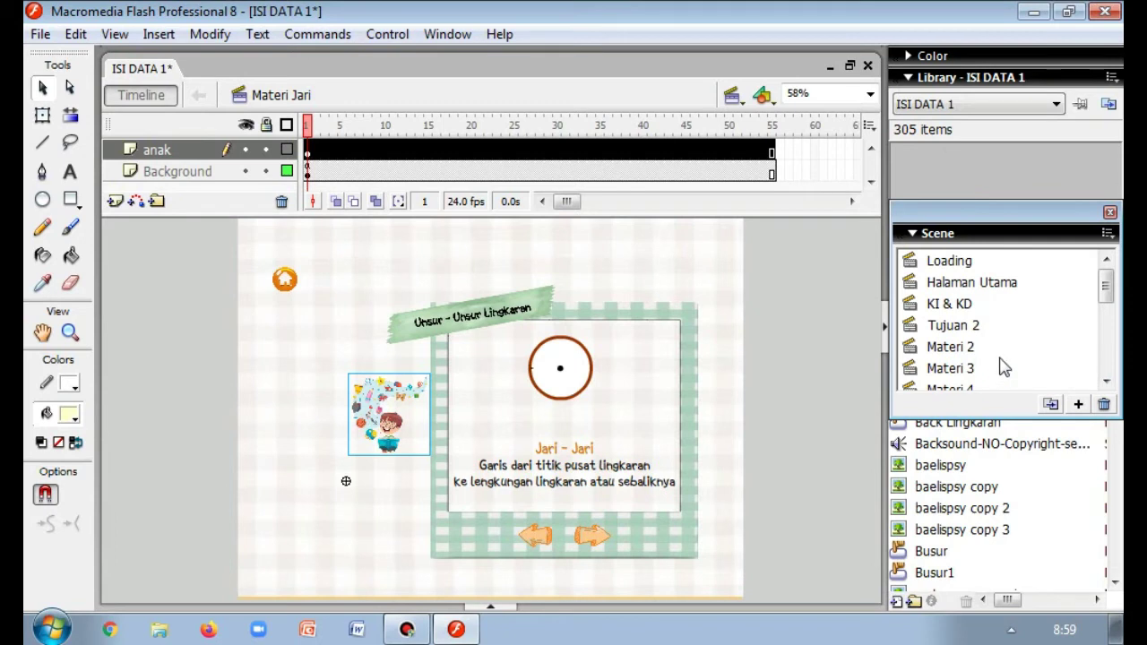
- Find the Materi Busur scene in the scene list and open it to view the arc page
{"action": "left_click", "coordinate": [1107, 382]}
{"action": "left_click", "coordinate": [1107, 383]}
{"action": "left_click", "coordinate": [1107, 383]}
{"action": "left_click", "coordinate": [1107, 382]}
{"action": "left_click", "coordinate": [1107, 383]}
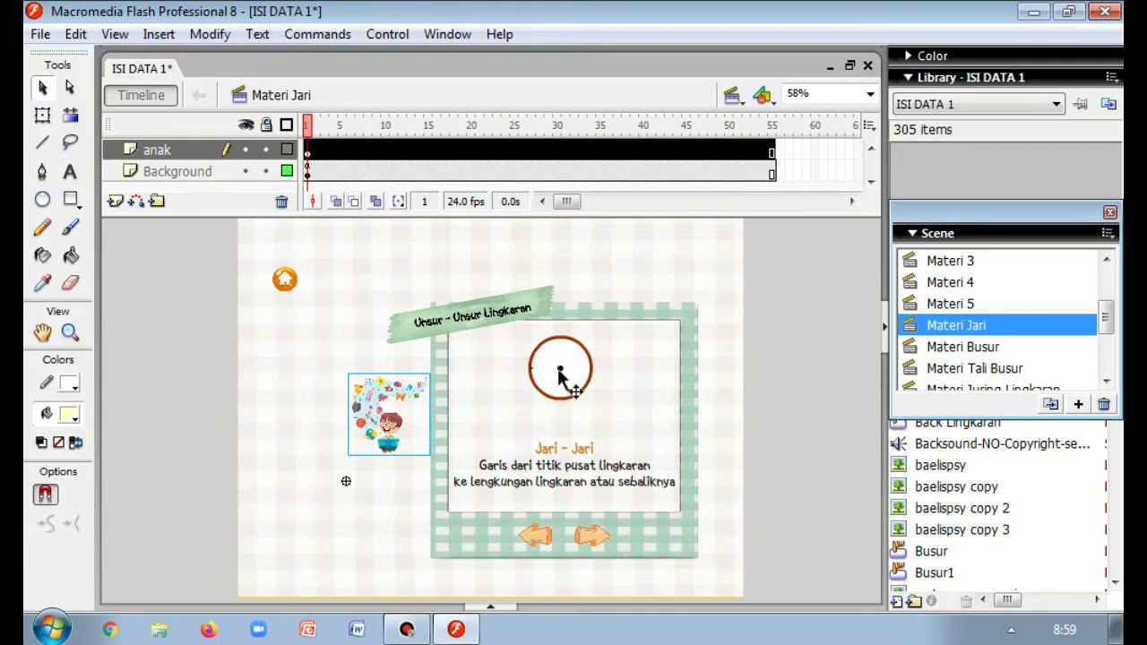
{"action": "left_click", "coordinate": [997, 350]}
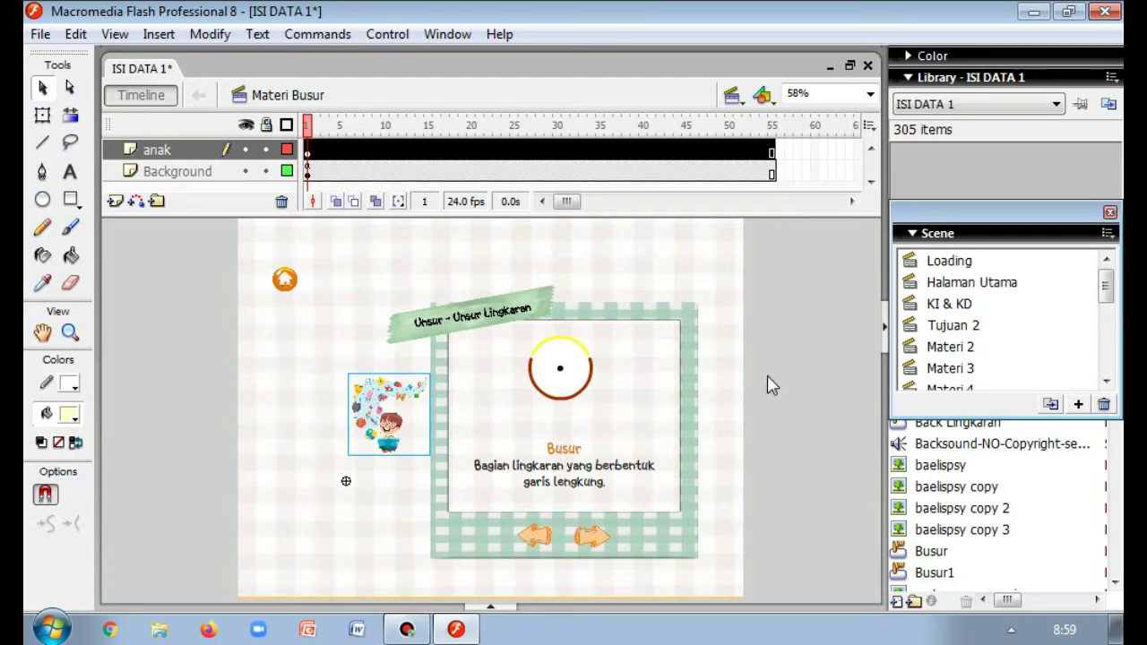
- Magnify the Materi Busur circle to 200% and enter the yellow arc's symbol to view its keyframes
{"action": "double_click", "coordinate": [581, 346]}
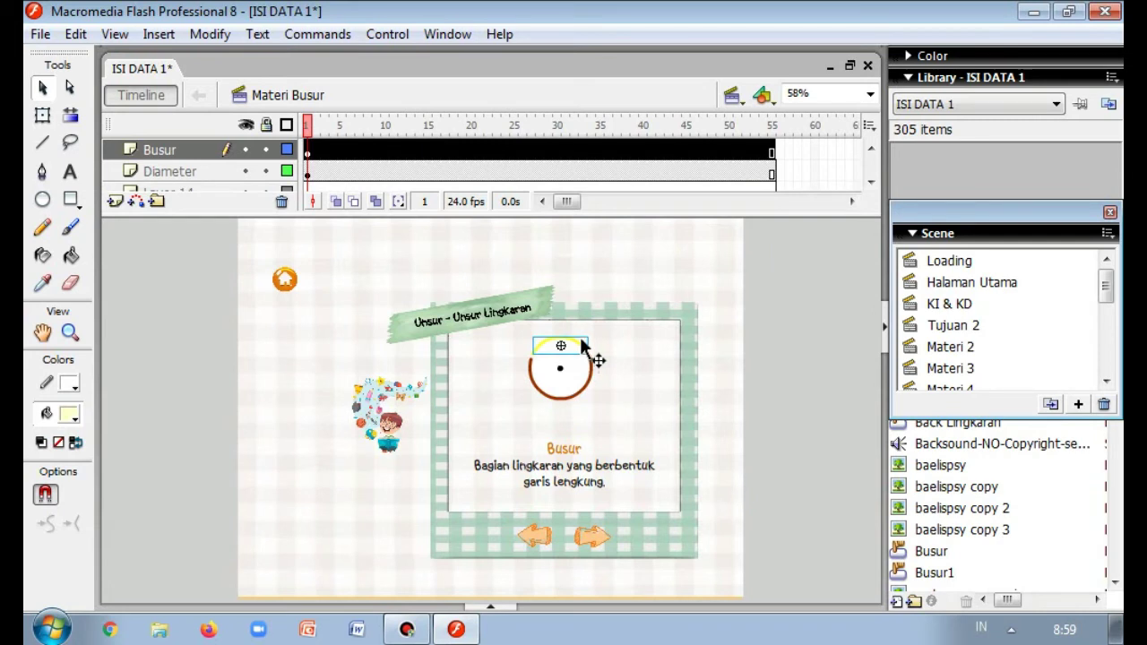
{"action": "left_click", "coordinate": [854, 372]}
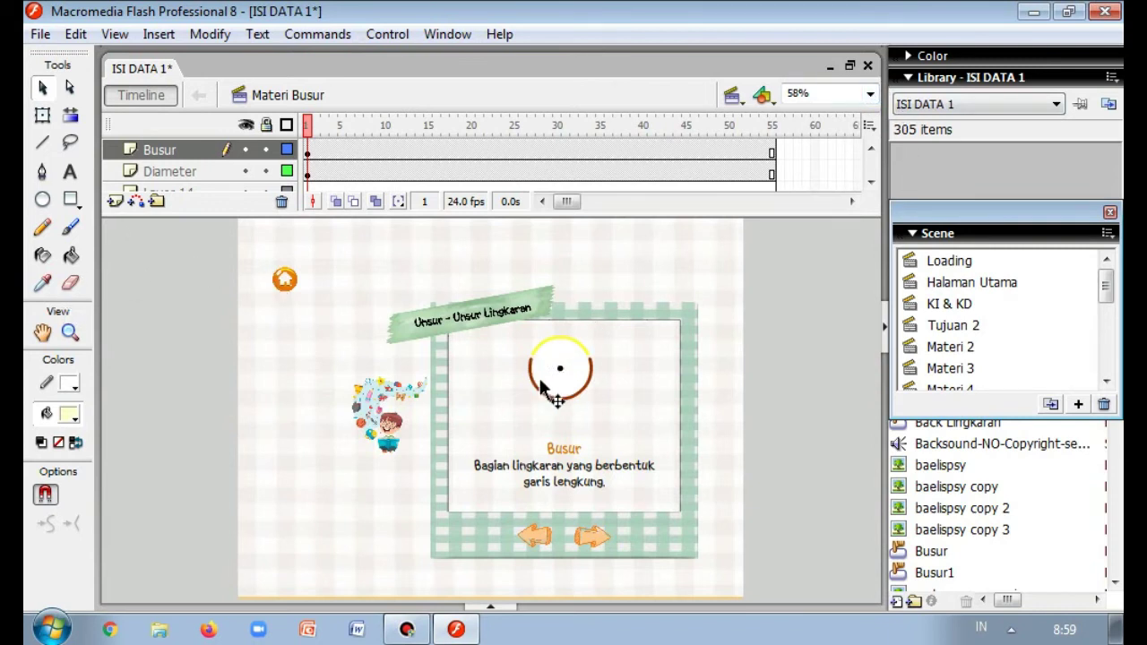
{"action": "left_click", "coordinate": [870, 93]}
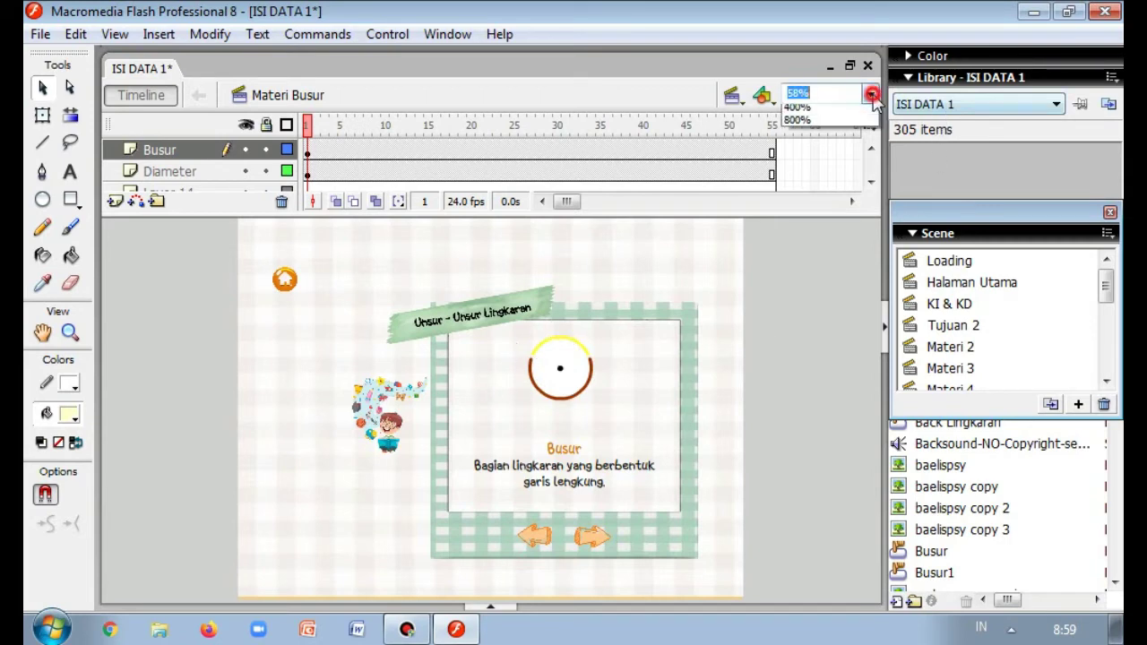
{"action": "left_click", "coordinate": [834, 189]}
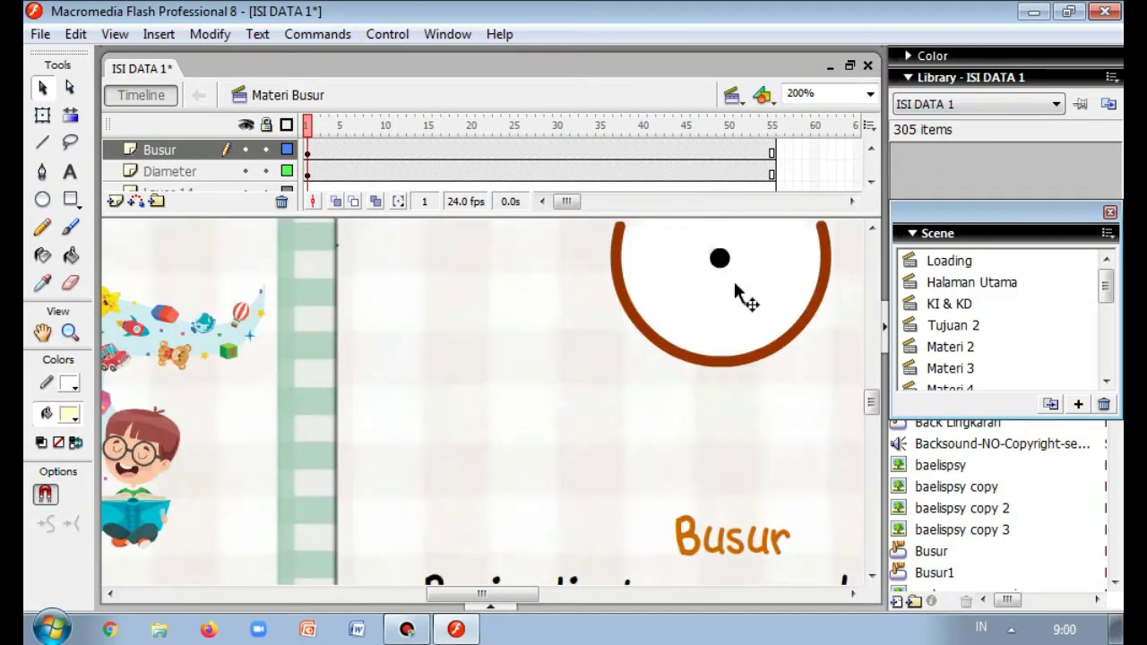
{"action": "left_click_drag", "start_coordinate": [873, 402], "coordinate": [874, 387]}
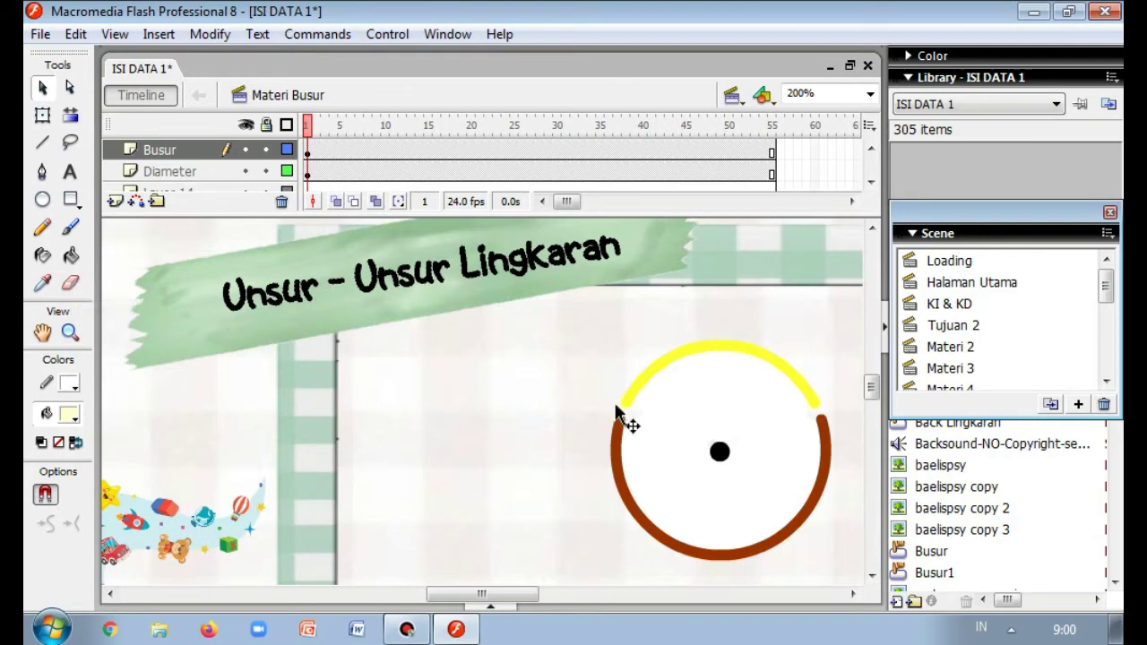
{"action": "left_click", "coordinate": [671, 352]}
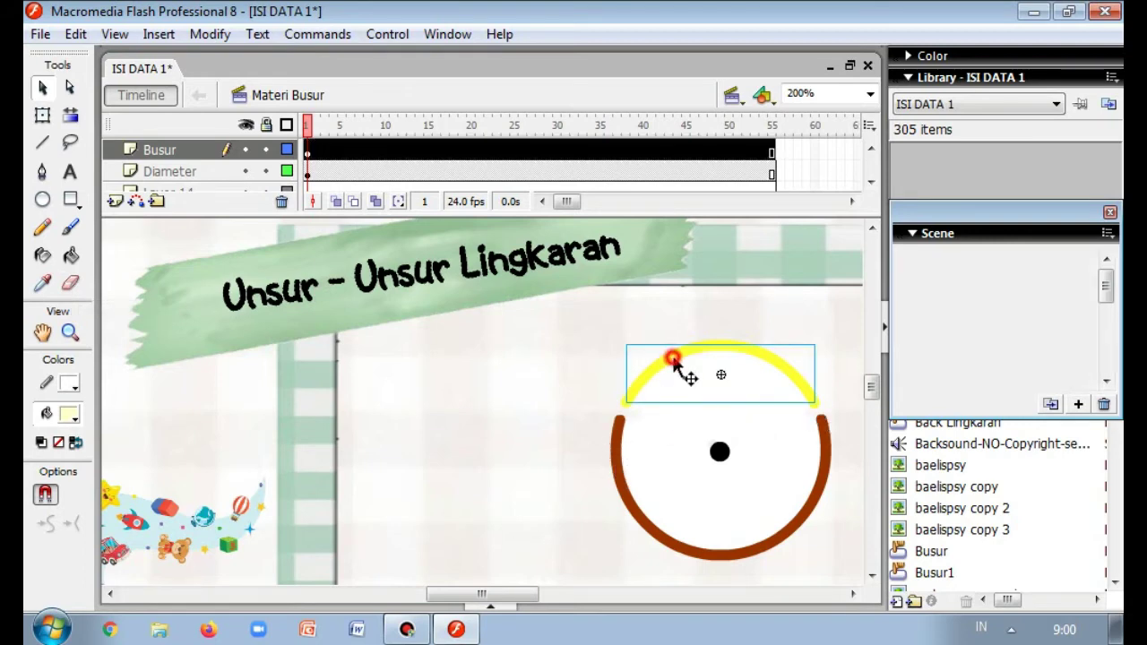
{"action": "double_click", "coordinate": [674, 363]}
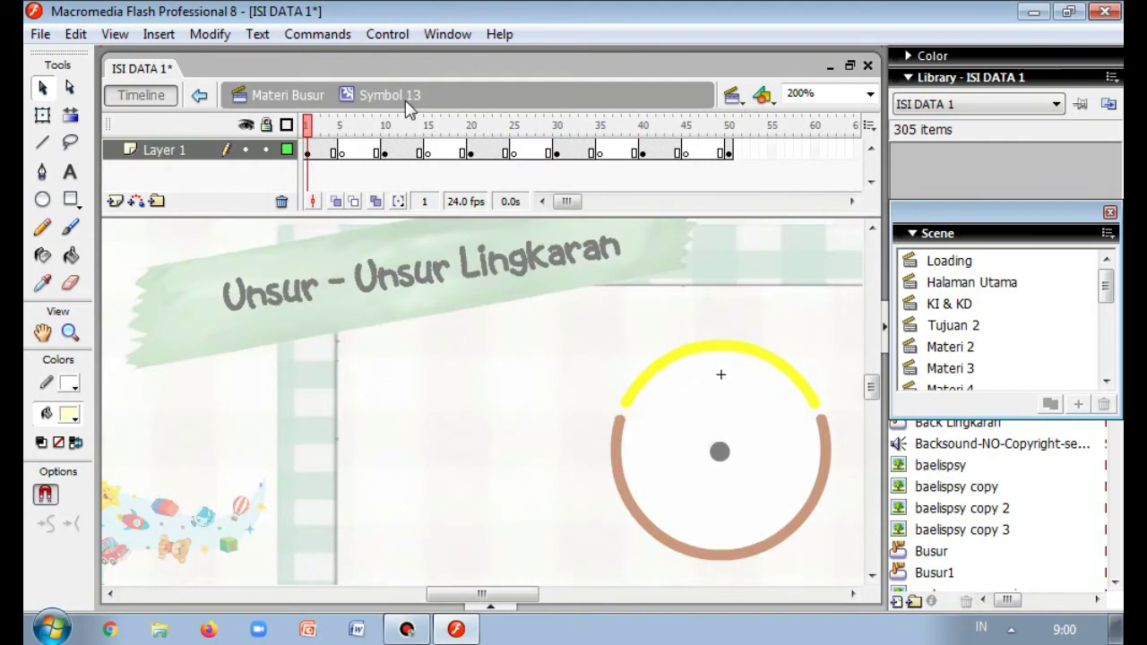
- Return to the Materi Busur scene and re-enter the yellow arc's symbol for viewing
{"action": "double_click", "coordinate": [626, 338]}
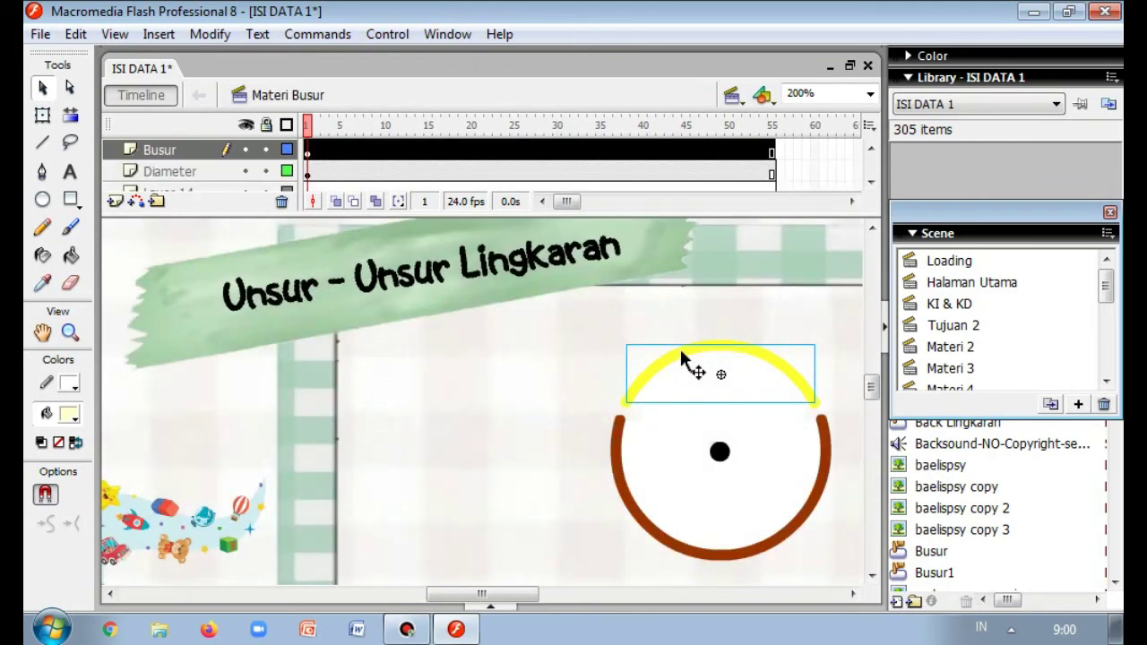
{"action": "right_click", "coordinate": [680, 351]}
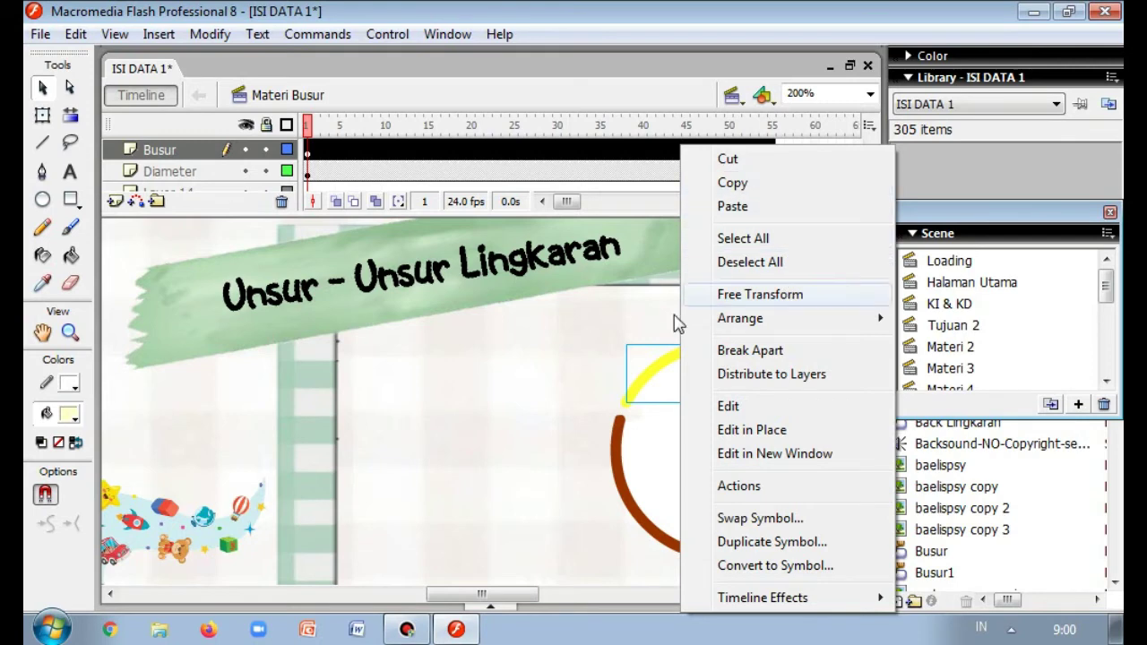
{"action": "double_click", "coordinate": [620, 329]}
{"action": "double_click", "coordinate": [729, 348]}
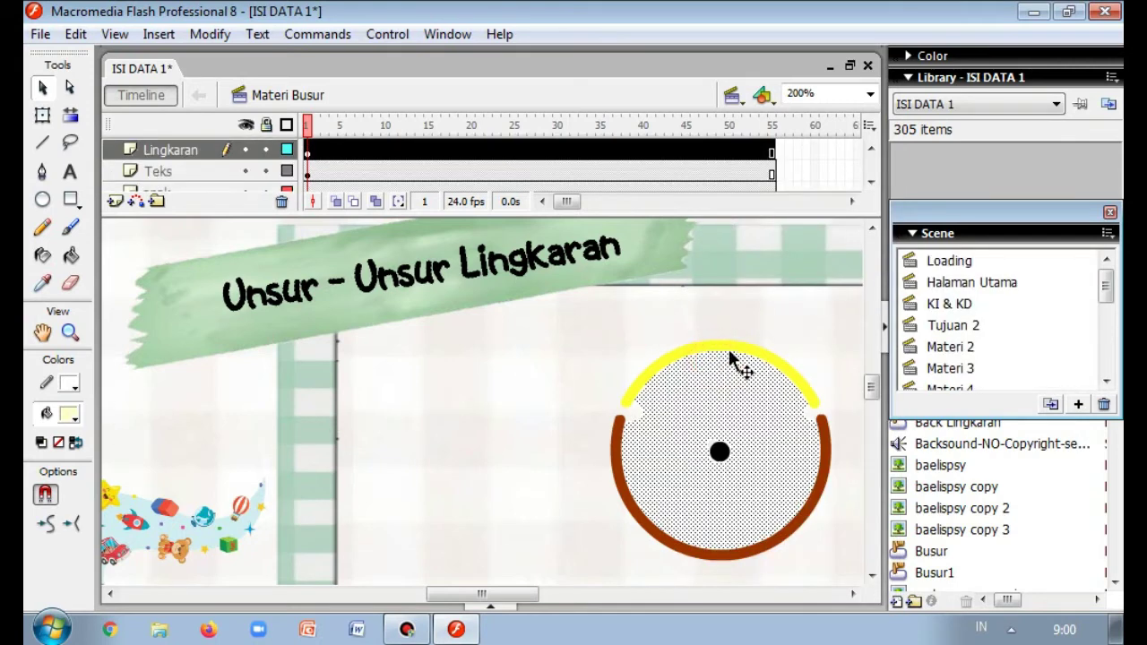
{"action": "double_click", "coordinate": [730, 344]}
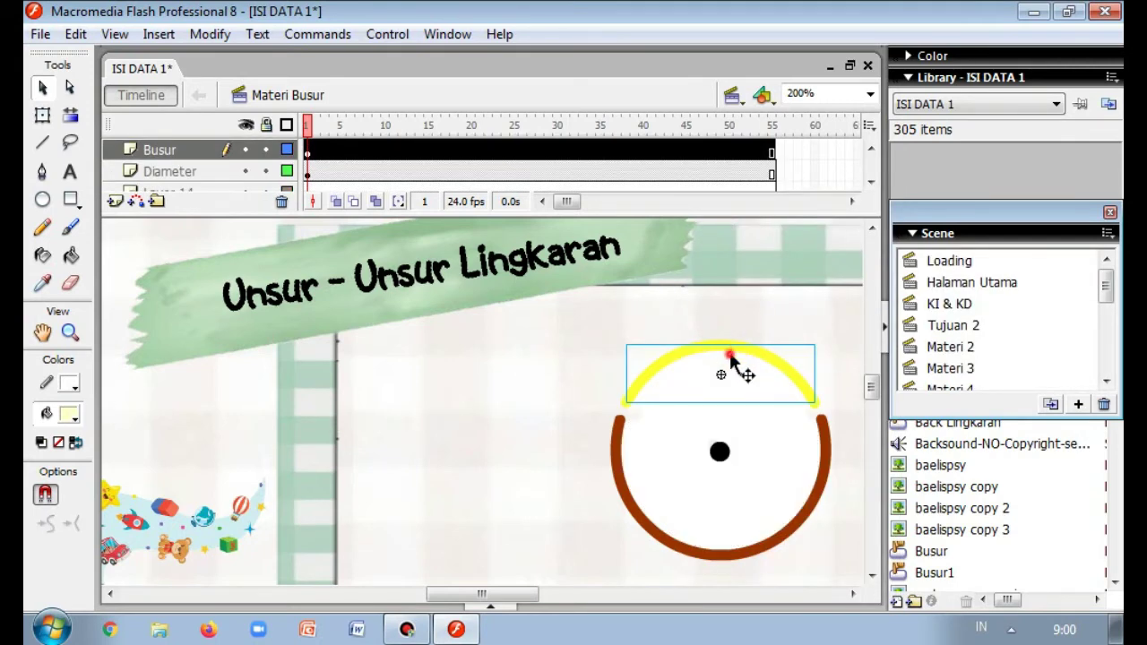
{"action": "double_click", "coordinate": [731, 355]}
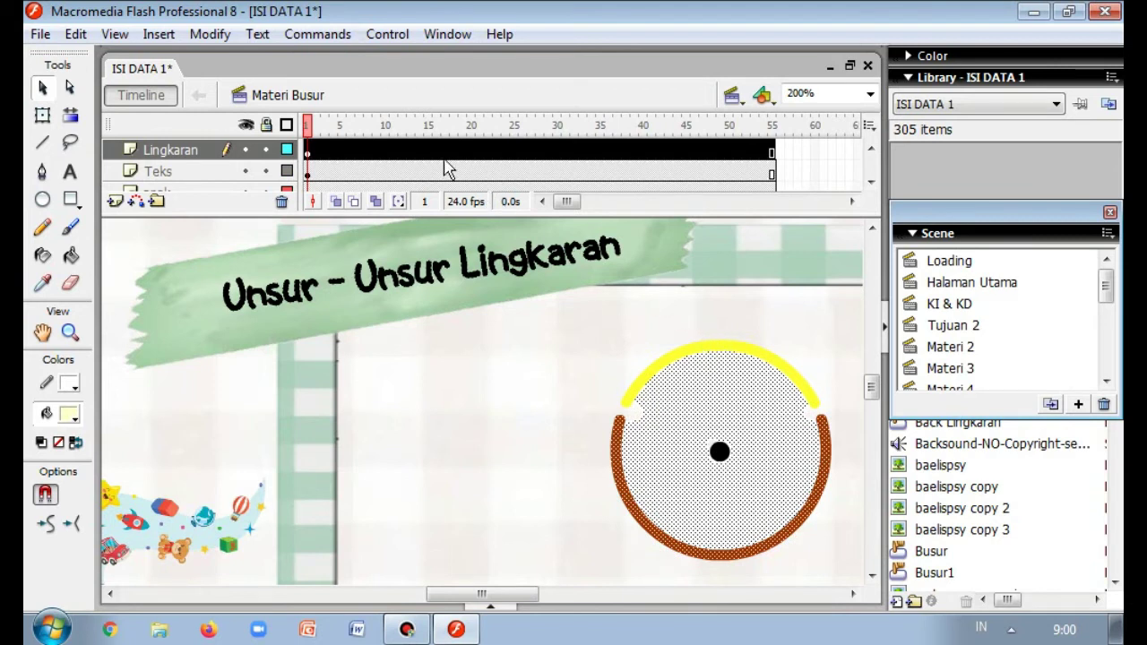
{"action": "double_click", "coordinate": [756, 353]}
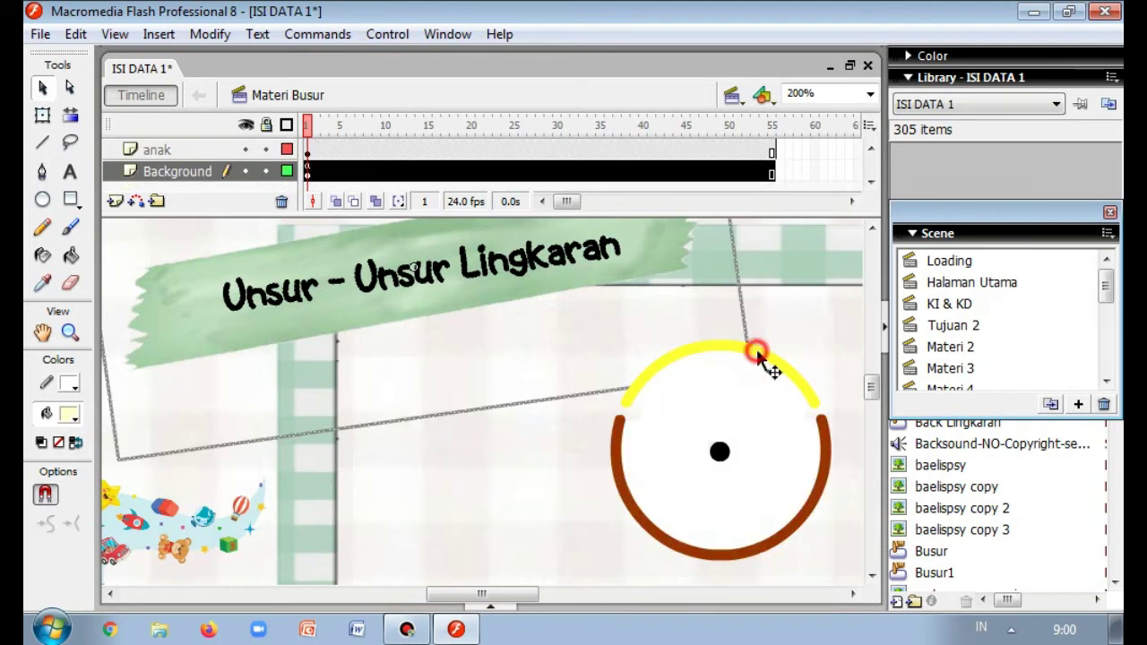
{"action": "double_click", "coordinate": [757, 353]}
{"action": "double_click", "coordinate": [761, 355]}
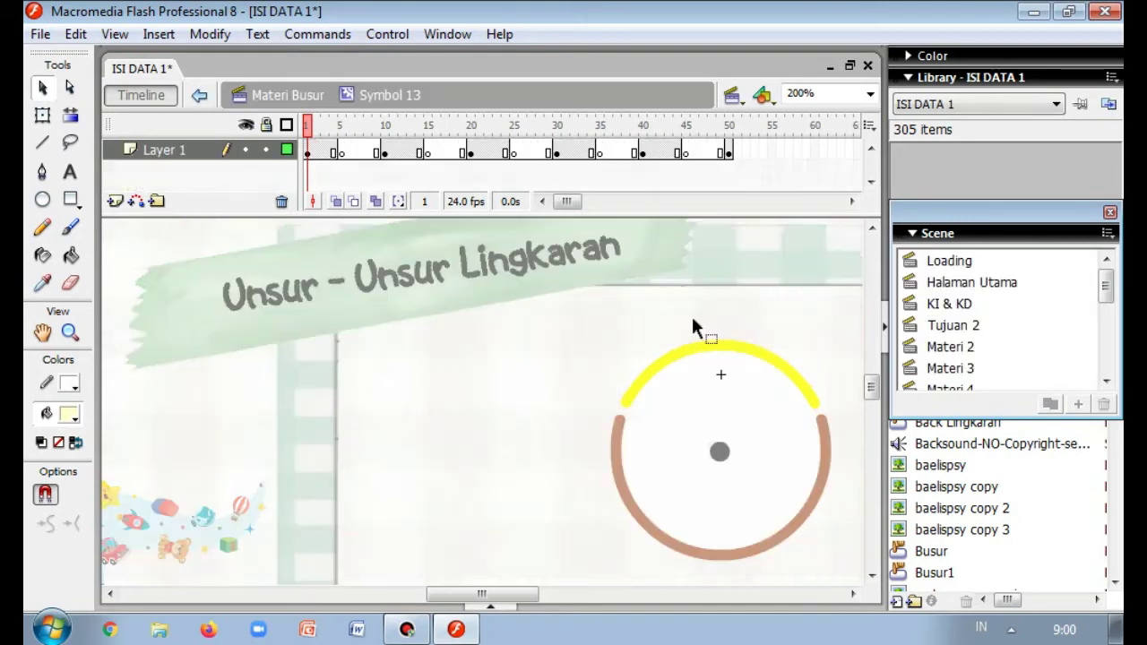
- Step through the yellow arc's frames 5, 10, 16 and 20, and return to the Materi Busur scene
{"action": "left_click", "coordinate": [341, 154]}
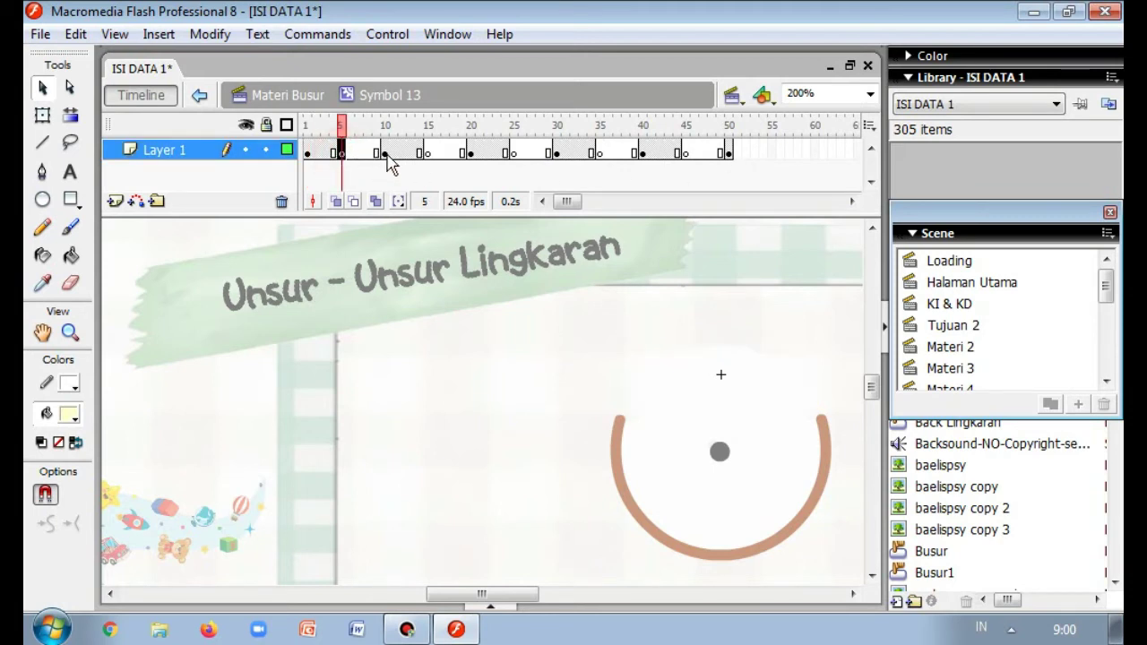
{"action": "left_click", "coordinate": [385, 153]}
{"action": "left_click", "coordinate": [427, 153]}
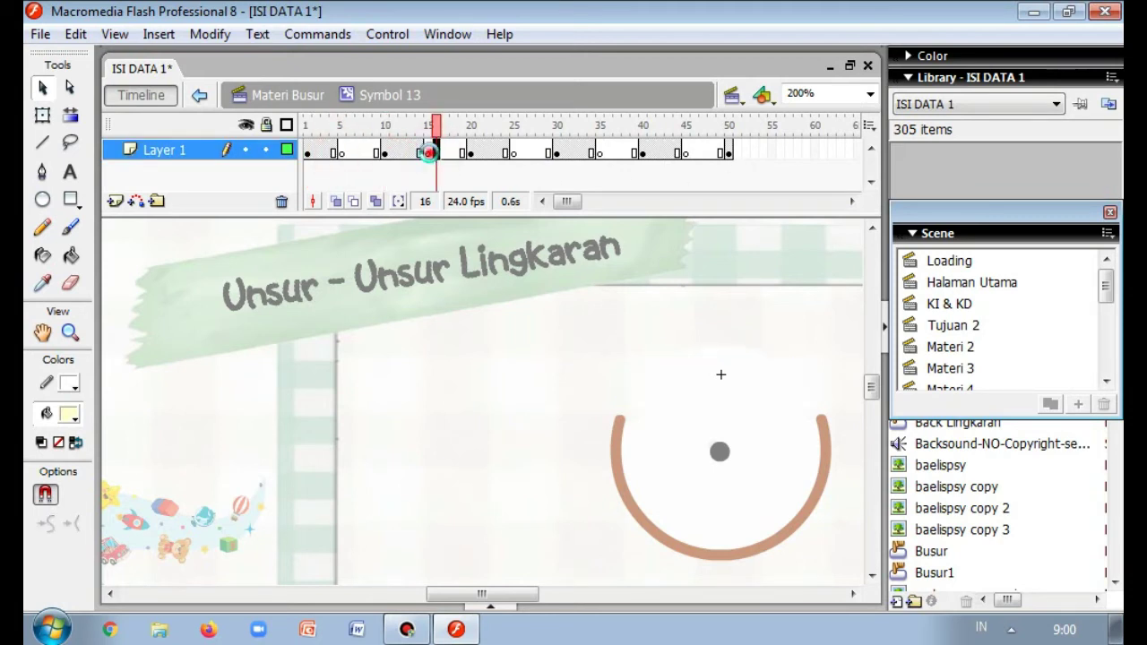
{"action": "left_click", "coordinate": [469, 153]}
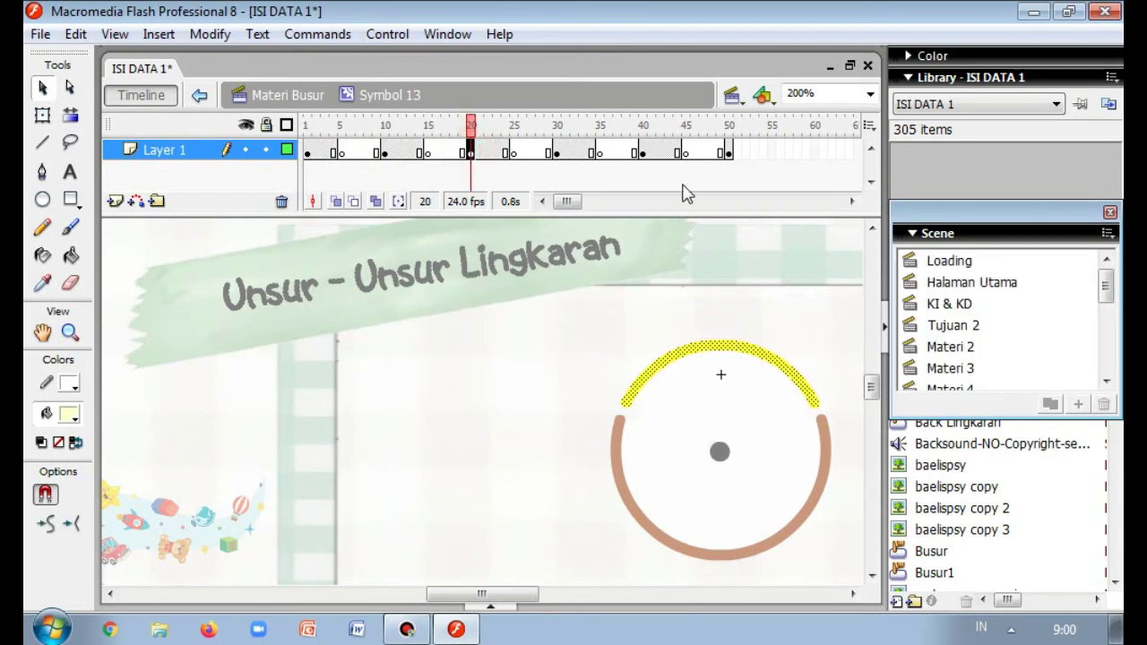
{"action": "double_click", "coordinate": [800, 304]}
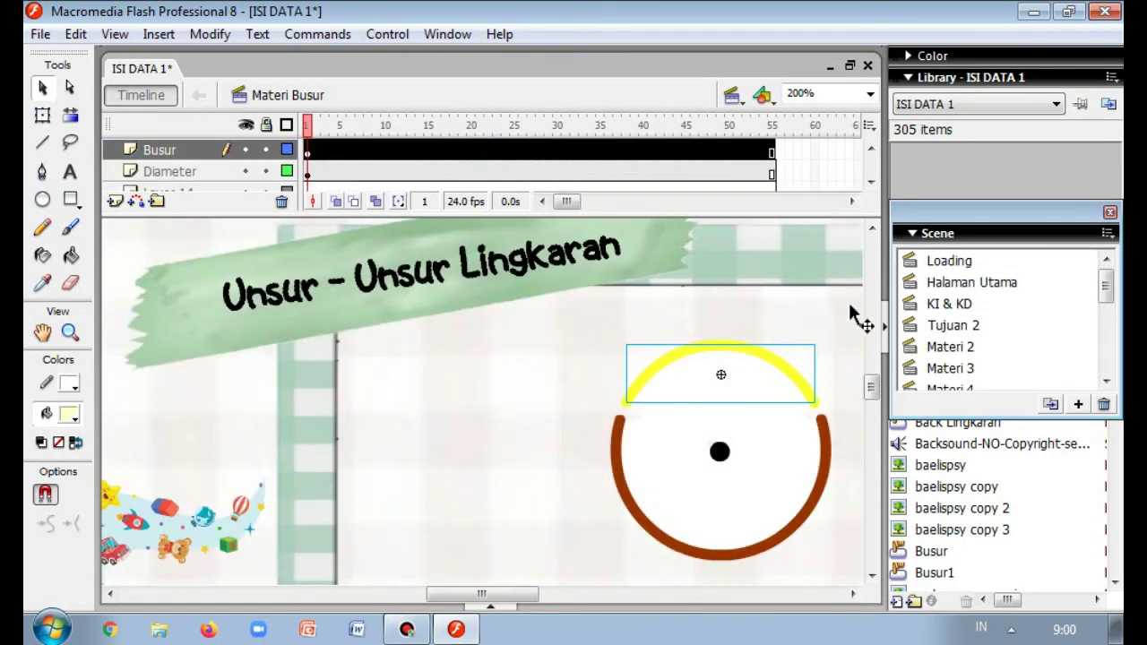
- Fit the stage in the window and open the Materi Tali Busur scene to view the chord page
{"action": "left_click", "coordinate": [869, 95]}
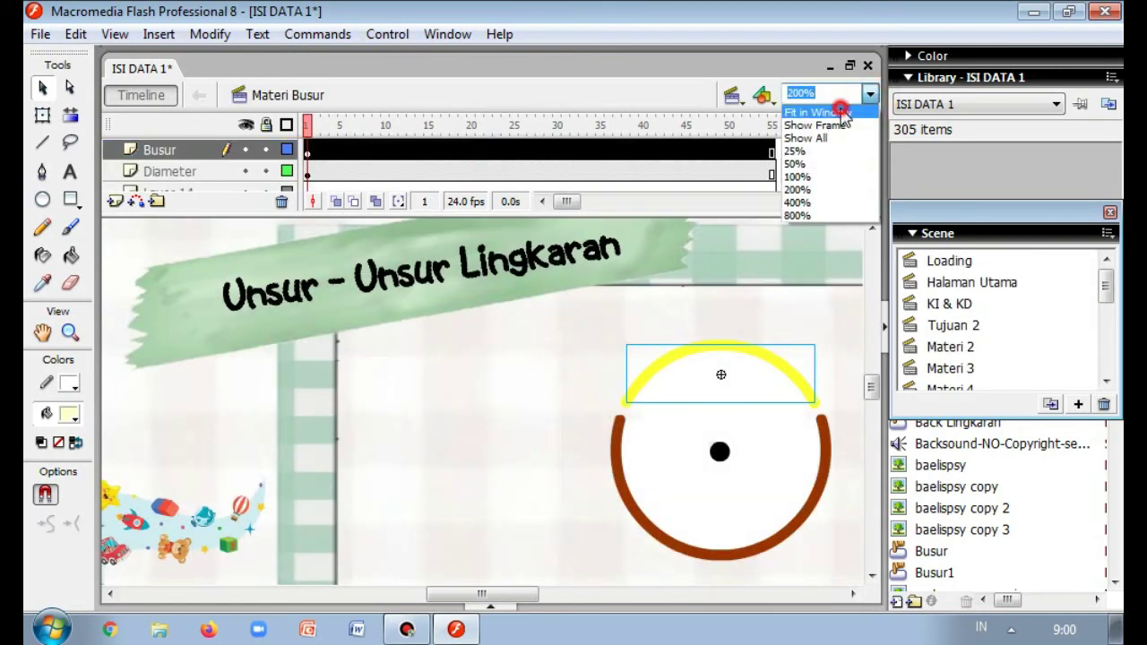
{"action": "left_click", "coordinate": [819, 110]}
{"action": "left_click", "coordinate": [780, 385]}
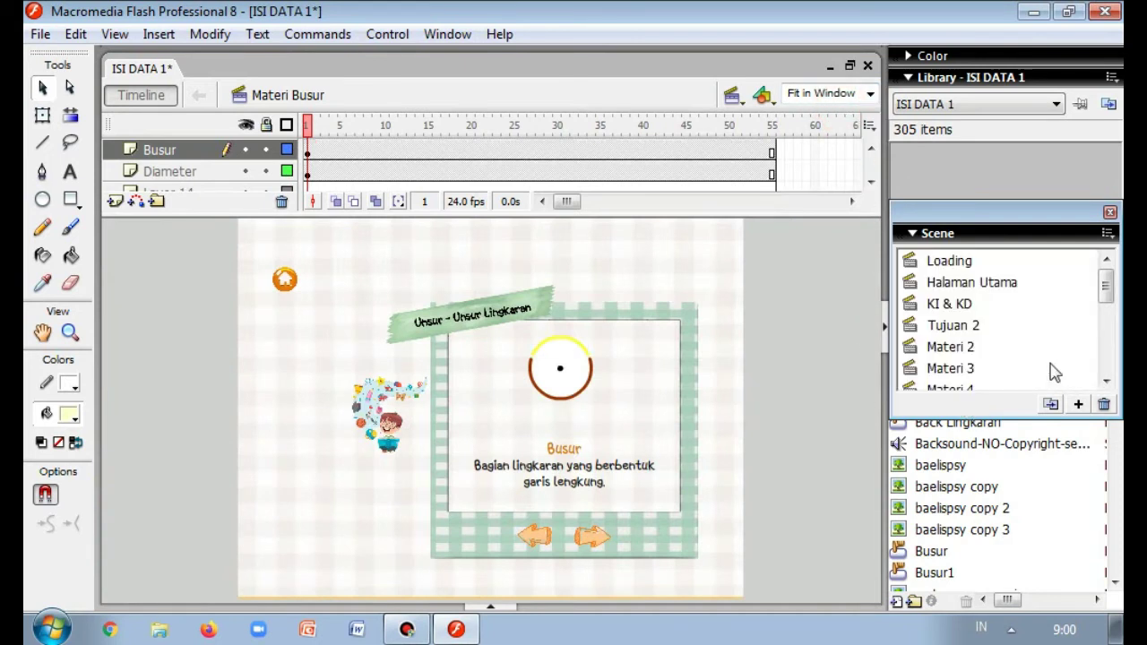
{"action": "left_click", "coordinate": [1107, 381]}
{"action": "left_click", "coordinate": [1107, 381]}
{"action": "left_click", "coordinate": [1108, 381]}
{"action": "left_click", "coordinate": [1108, 381]}
{"action": "left_click", "coordinate": [1107, 381]}
{"action": "left_click", "coordinate": [1108, 381]}
{"action": "left_click", "coordinate": [1107, 381]}
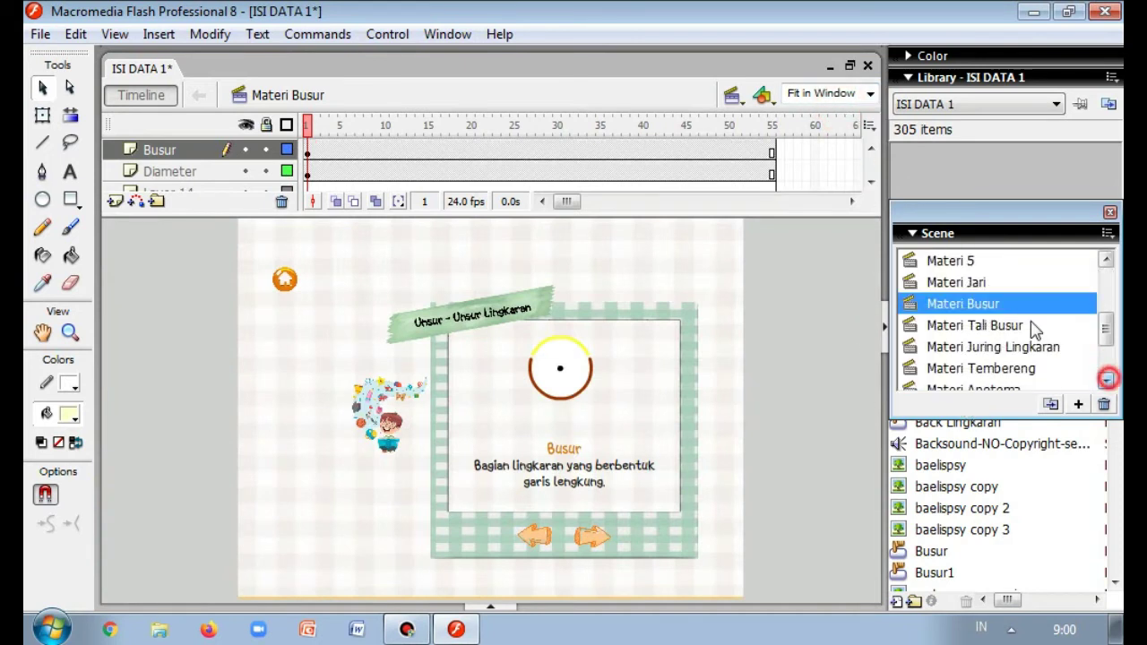
{"action": "left_click", "coordinate": [1017, 327]}
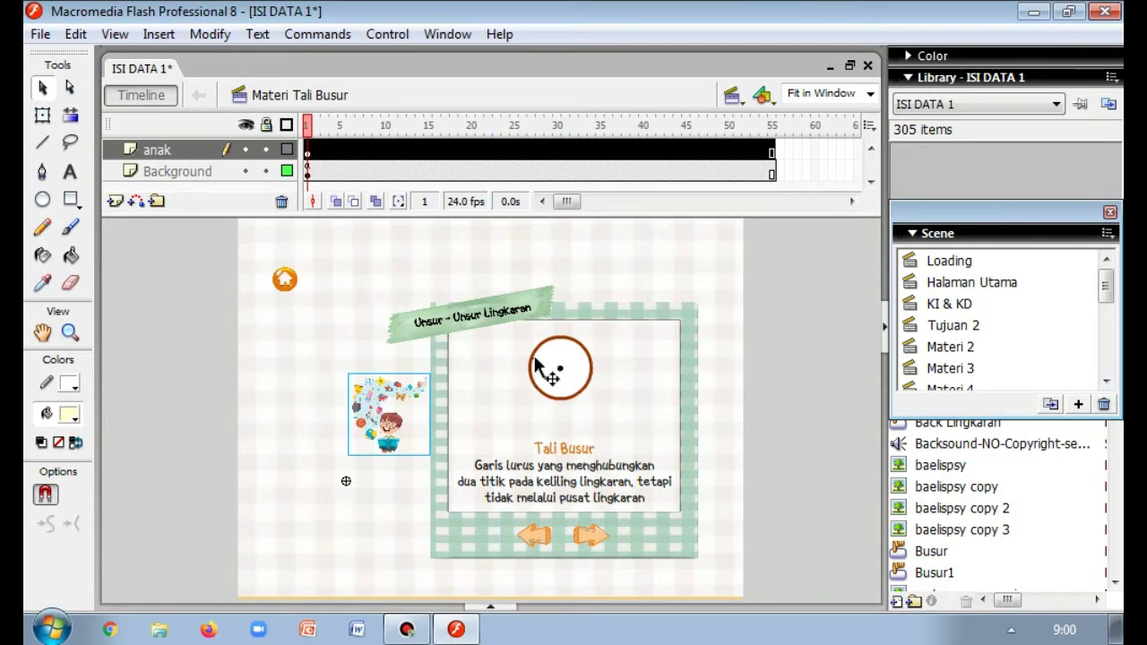
- Find the Materi Juring Lingkaran scene in the scene list and open it to view the sector page
{"action": "left_click", "coordinate": [1107, 383]}
{"action": "left_click", "coordinate": [1107, 383]}
{"action": "left_click", "coordinate": [1107, 383]}
{"action": "left_click", "coordinate": [1108, 382]}
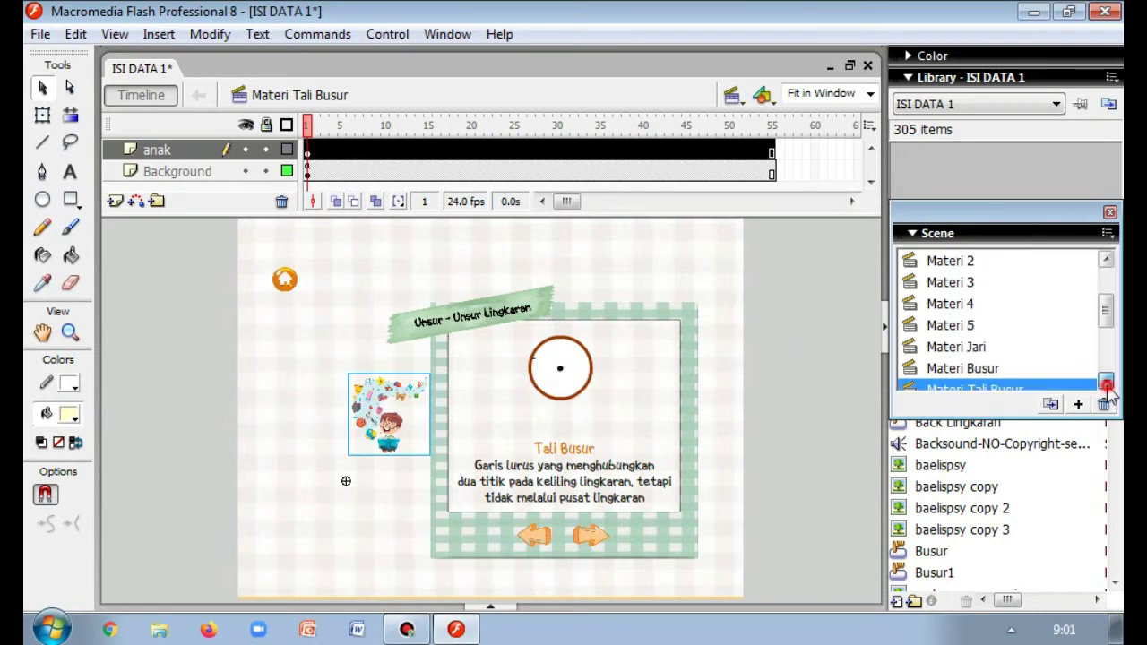
{"action": "left_click", "coordinate": [1108, 382]}
{"action": "left_click", "coordinate": [1108, 382]}
{"action": "left_click", "coordinate": [1108, 383]}
{"action": "left_click", "coordinate": [1108, 382]}
{"action": "left_click", "coordinate": [1108, 383]}
{"action": "left_click", "coordinate": [948, 305]}
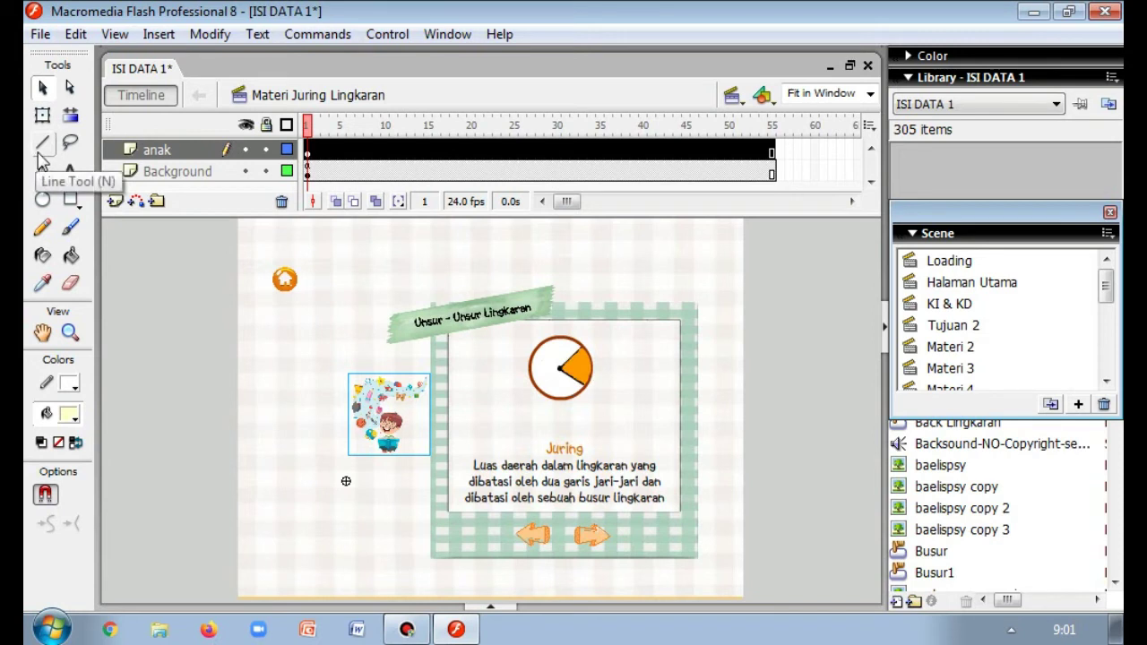
- Select the circle's orange sector and view its Convert to Symbol settings without converting it
{"action": "left_click_drag", "start_coordinate": [589, 381], "coordinate": [582, 358]}
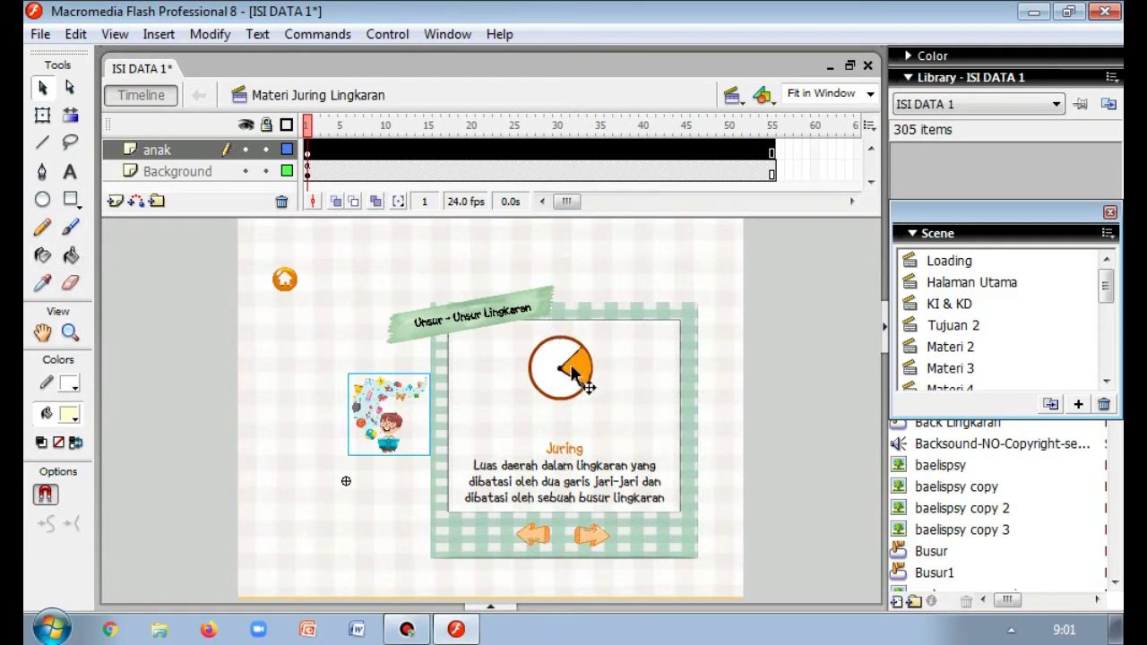
{"action": "mouse_move", "coordinate": [574, 358]}
{"action": "left_mouse_down"}
{"action": "mouse_move", "coordinate": [583, 379]}
{"action": "mouse_move", "coordinate": [584, 363]}
{"action": "left_mouse_up"}
{"action": "left_click", "coordinate": [43, 88]}
{"action": "left_click", "coordinate": [587, 378]}
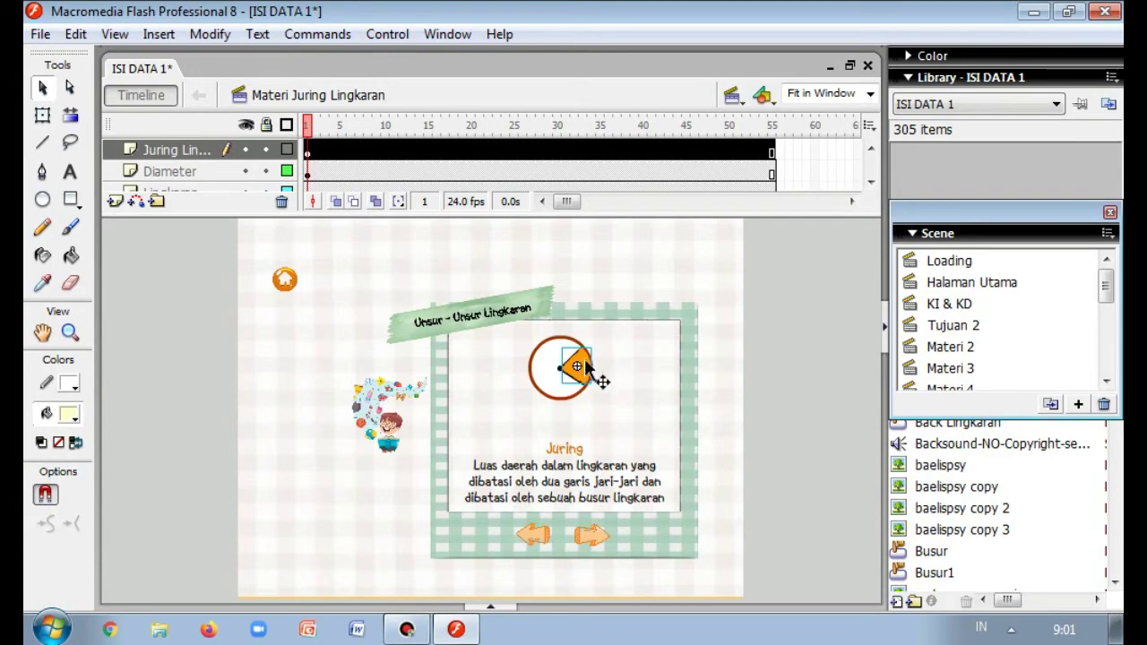
{"action": "right_click", "coordinate": [588, 367]}
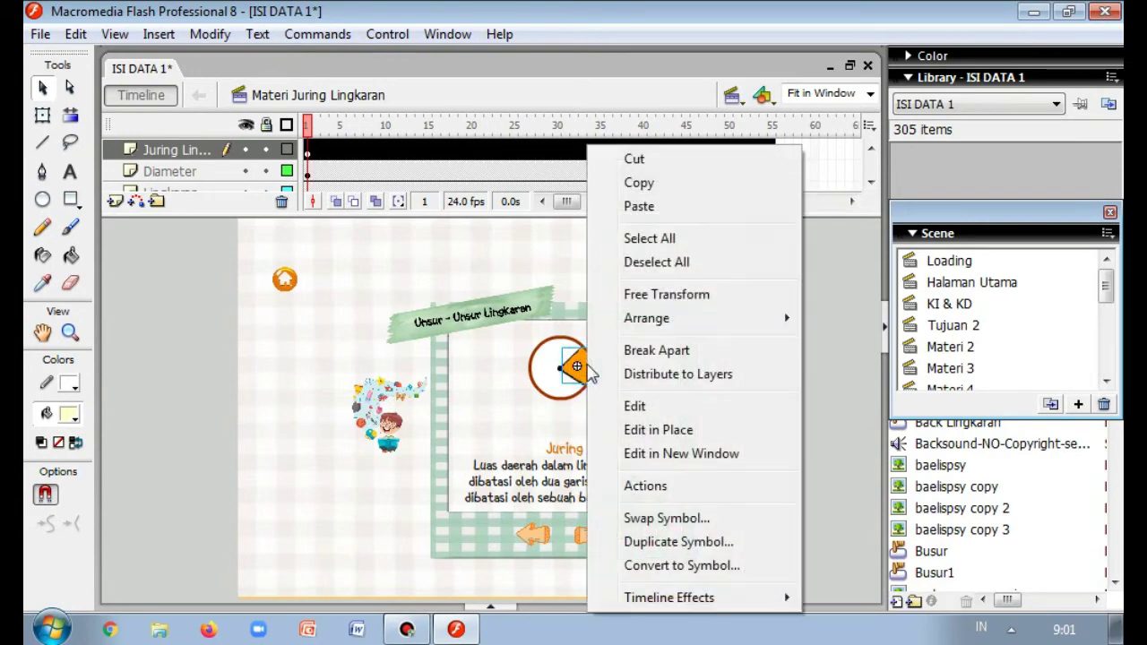
{"action": "left_click", "coordinate": [717, 565]}
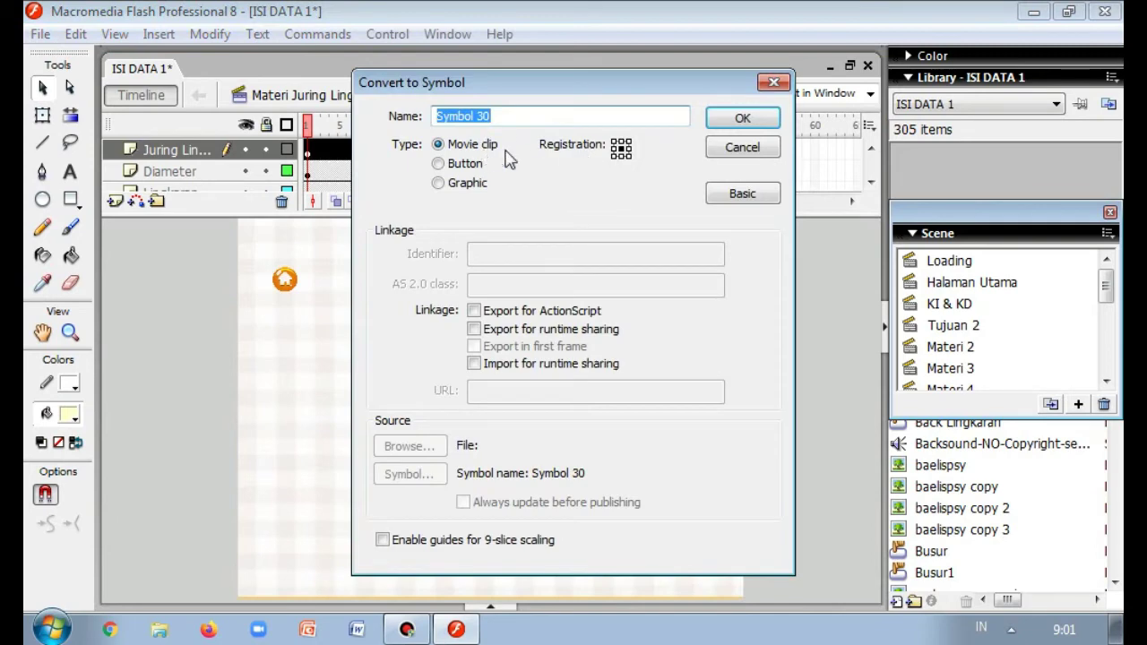
{"action": "left_click", "coordinate": [774, 82]}
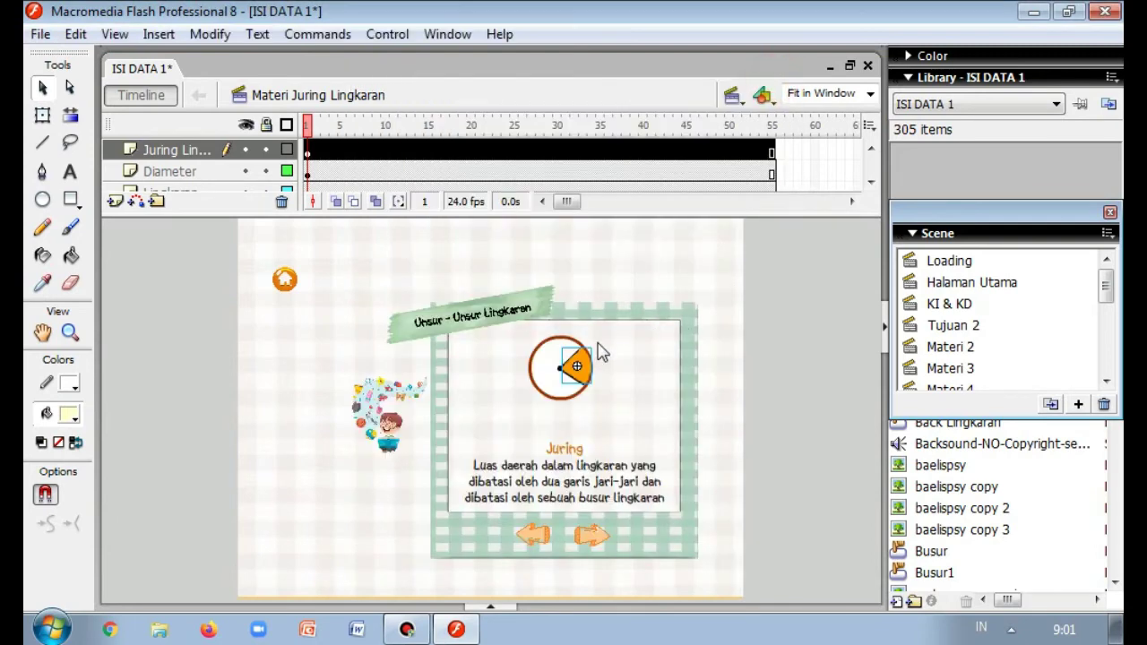
- Enter the orange sector's symbol and examine the keyframe commands available at frame 5
{"action": "left_click_drag", "start_coordinate": [597, 384], "coordinate": [721, 331]}
{"action": "key", "text": "ctrl+e"}
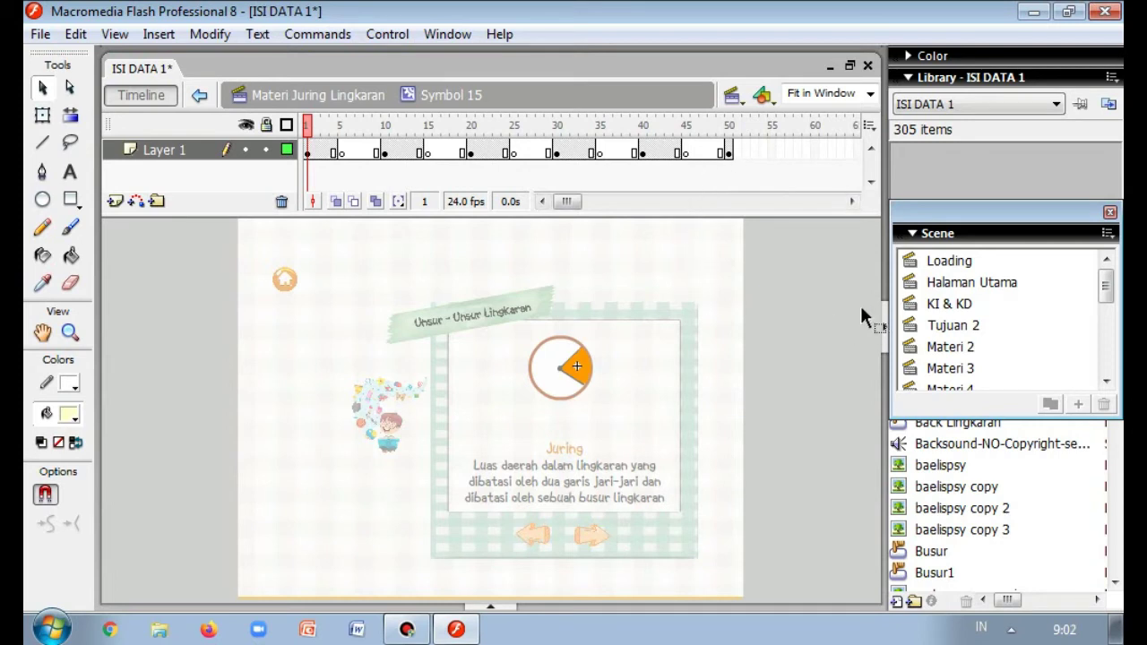
{"action": "left_click", "coordinate": [342, 152]}
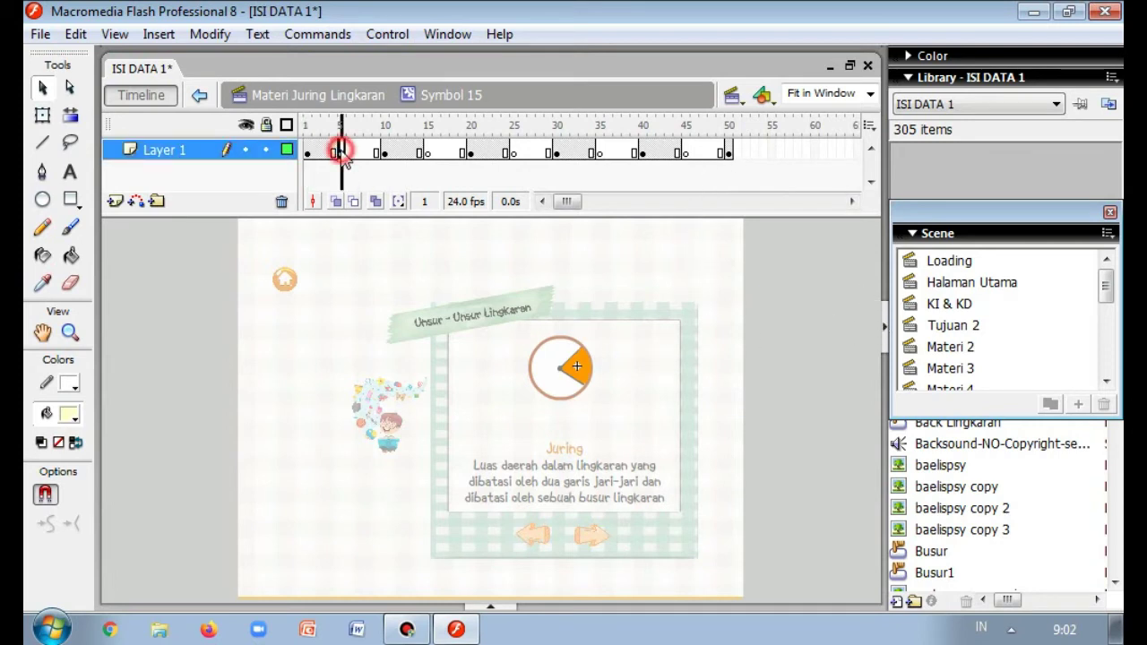
{"action": "right_click", "coordinate": [341, 152]}
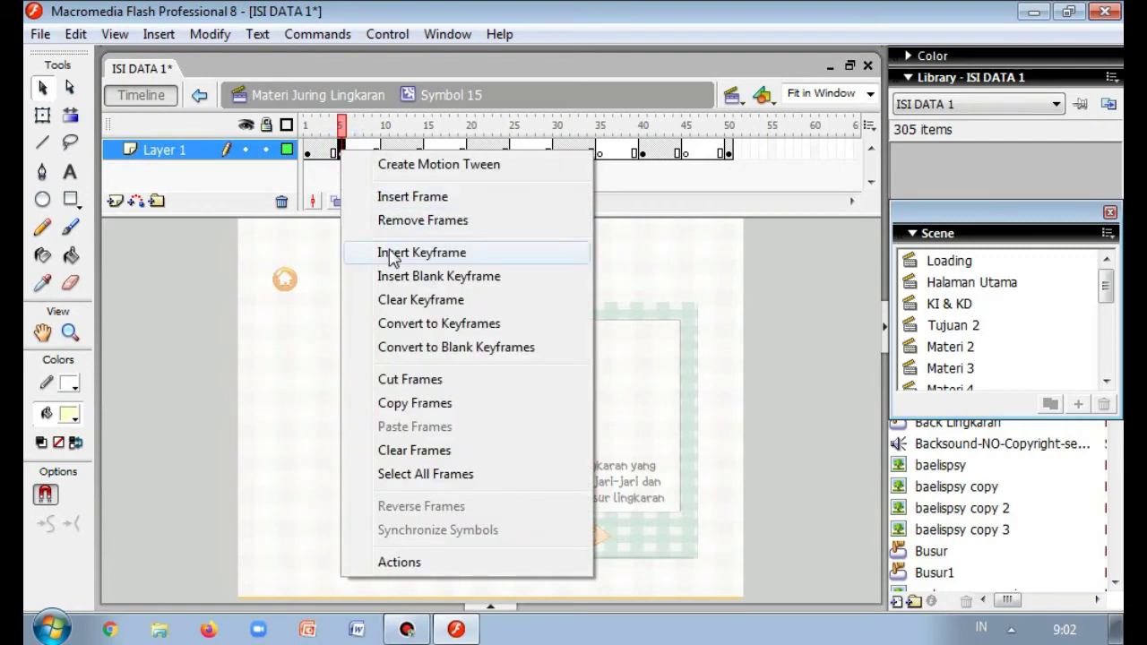
{"action": "left_click", "coordinate": [729, 150]}
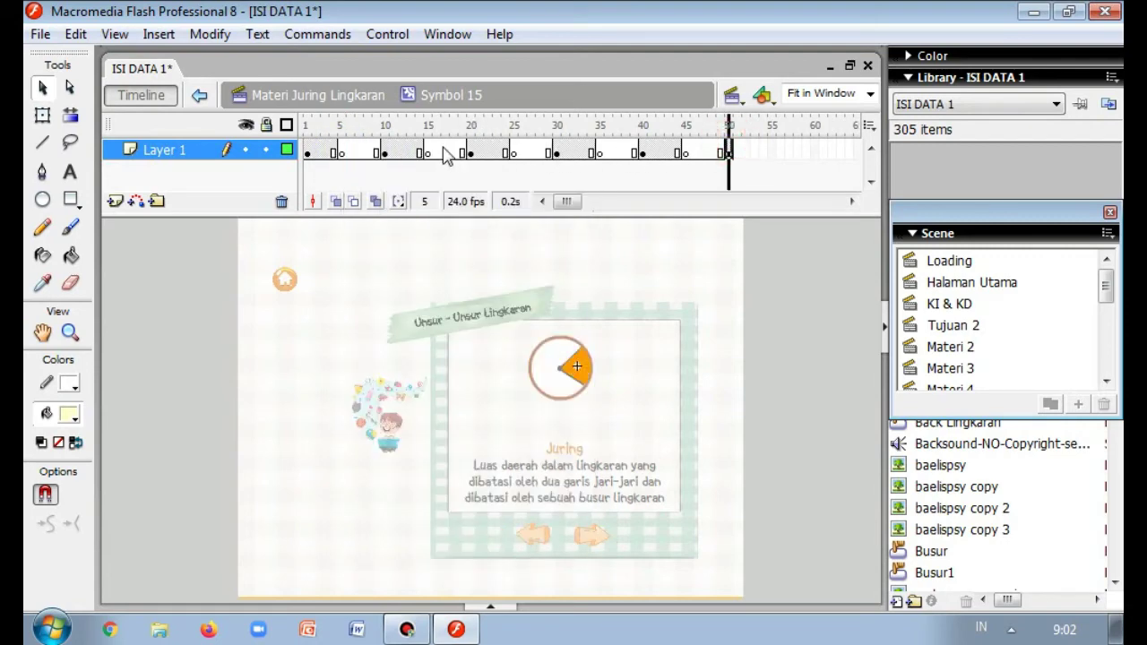
{"action": "left_click", "coordinate": [342, 153]}
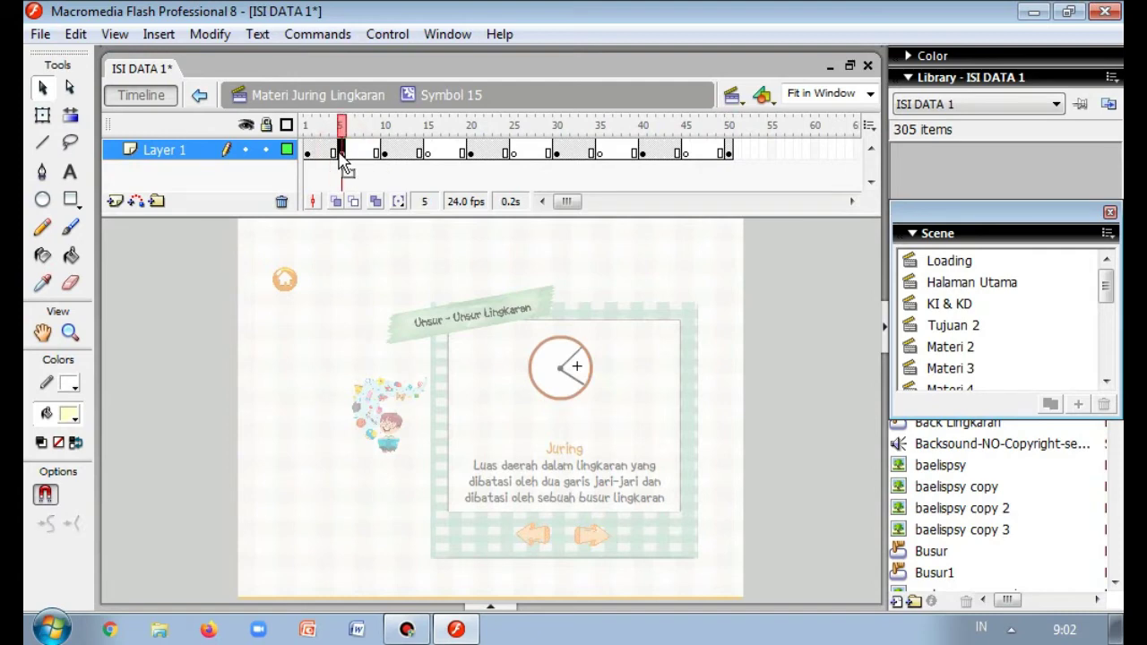
{"action": "right_click", "coordinate": [342, 153]}
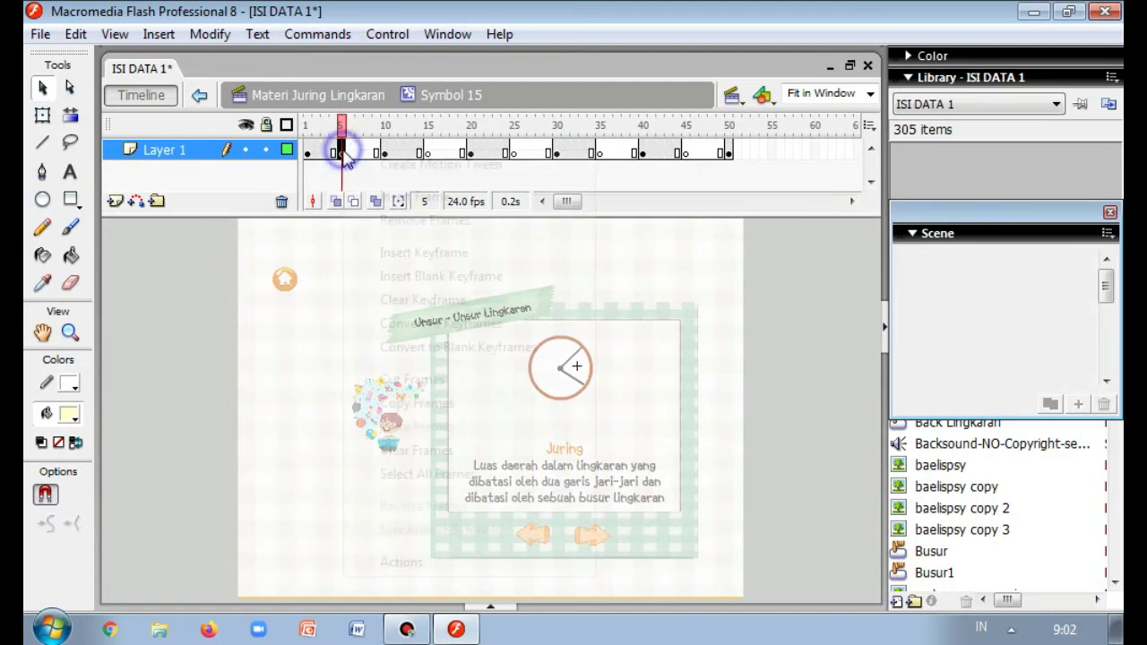
{"action": "left_click", "coordinate": [627, 159]}
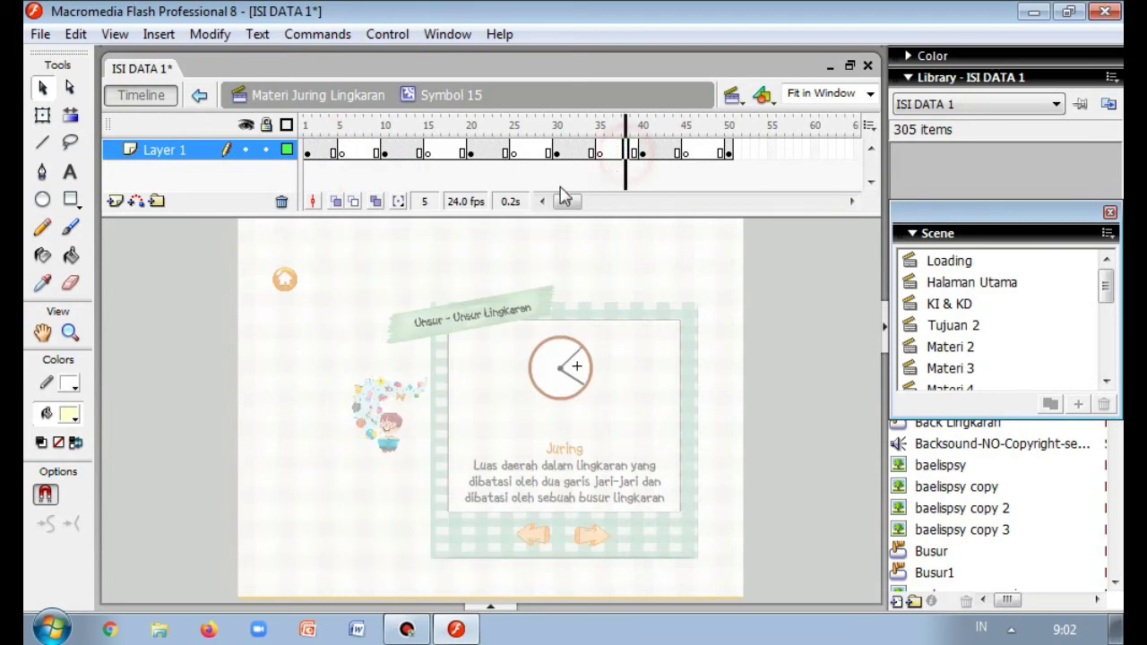
- Step through the orange sector's keyframes at frames 5, 10 and 15, and return to the Materi Juring Lingkaran scene
{"action": "left_click", "coordinate": [342, 154]}
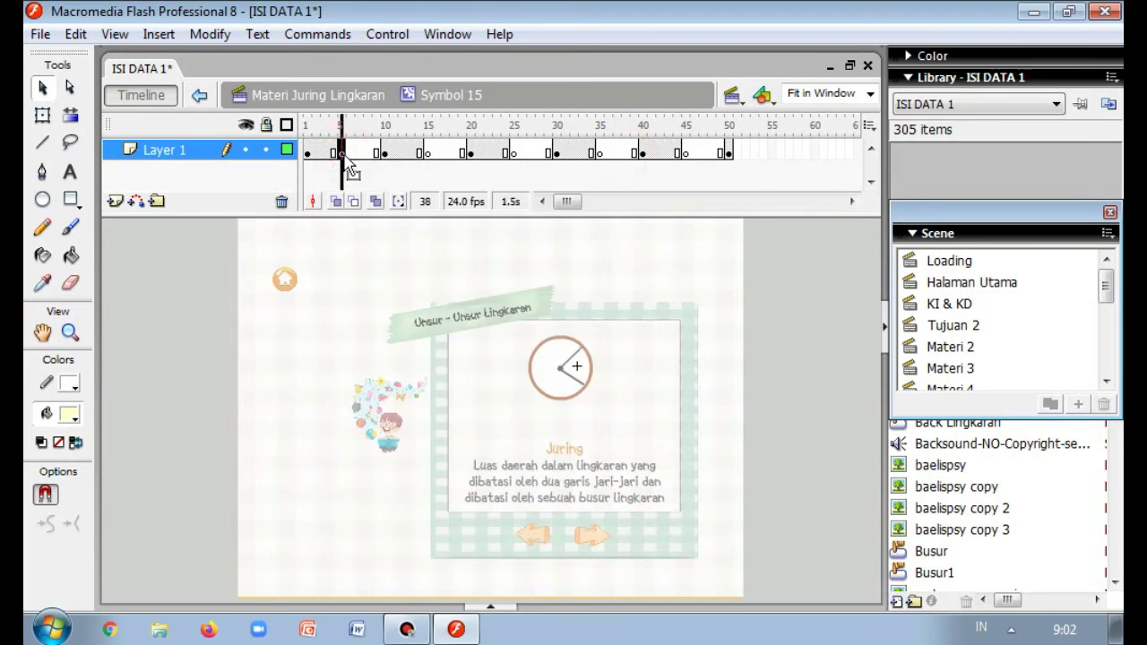
{"action": "left_click", "coordinate": [384, 153]}
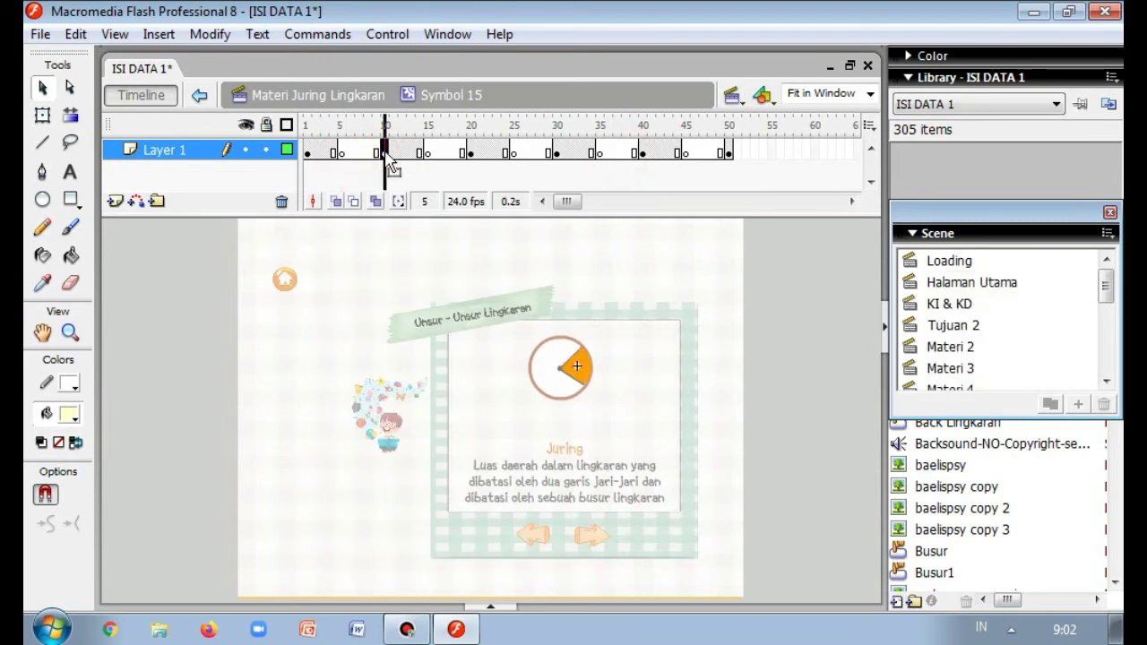
{"action": "left_click", "coordinate": [427, 154]}
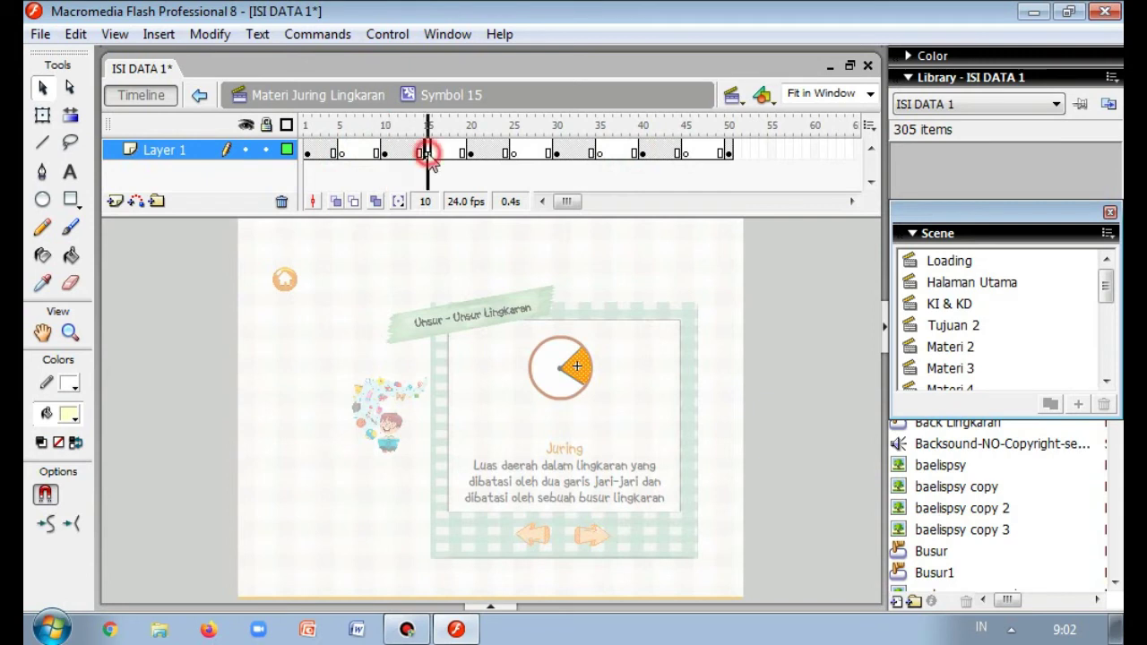
{"action": "left_click", "coordinate": [781, 344]}
{"action": "double_click", "coordinate": [781, 340]}
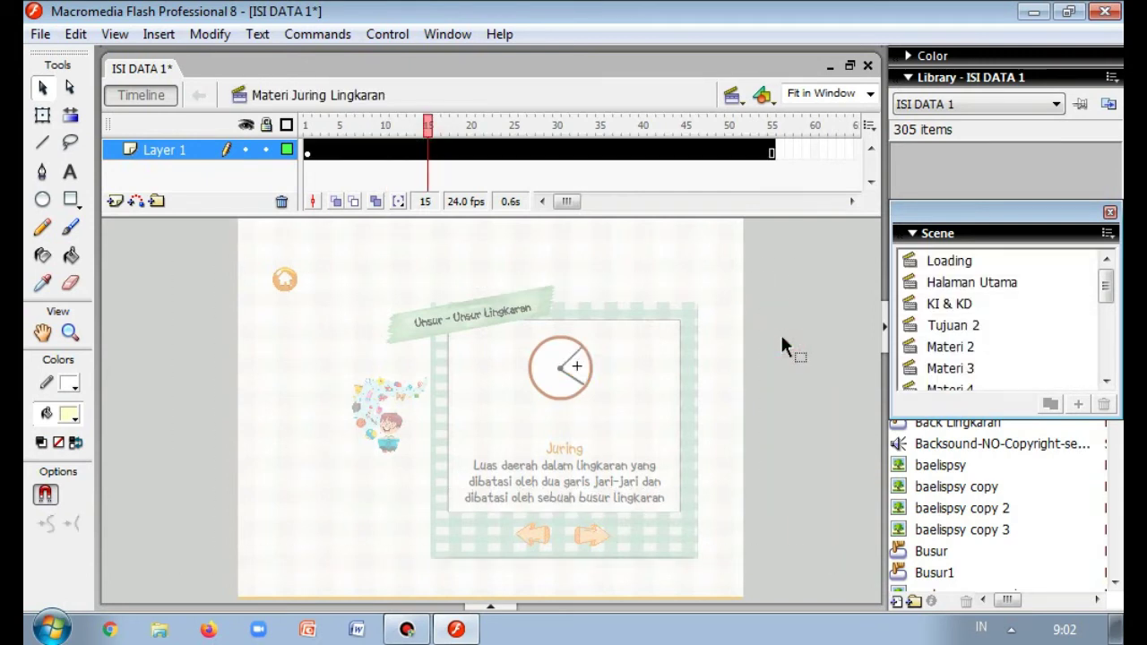
- Open the Materi Tembereng scene from the scene list and inspect the circle's fill on the Lingkaran layer
{"action": "left_click", "coordinate": [1106, 383]}
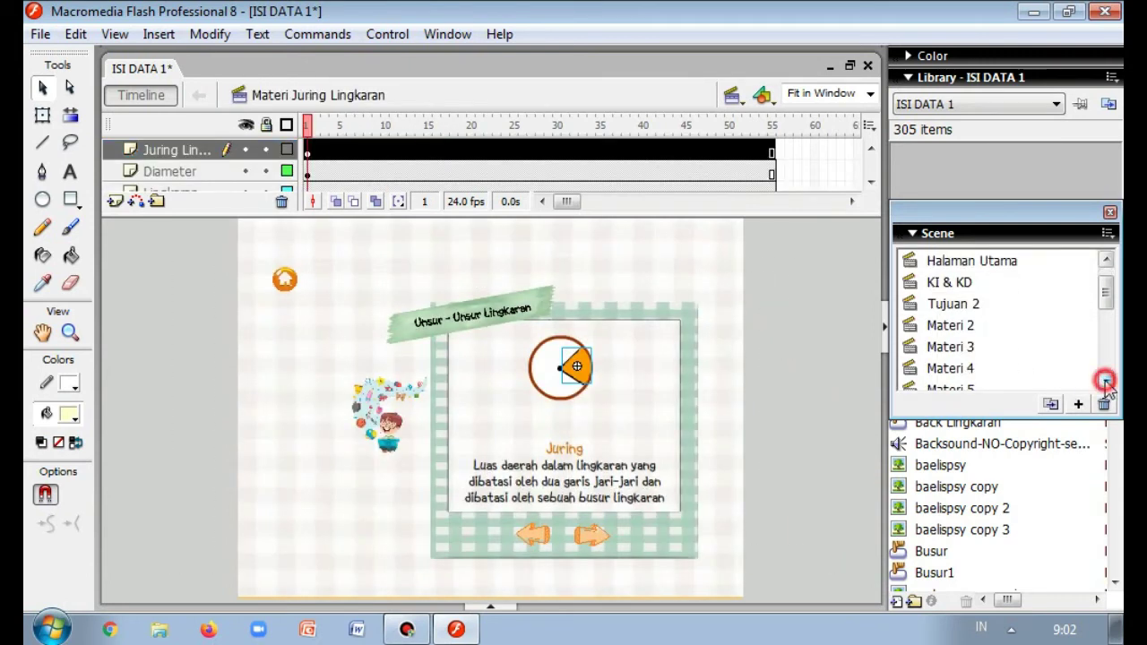
{"action": "left_click", "coordinate": [1106, 383]}
{"action": "left_click", "coordinate": [1106, 382]}
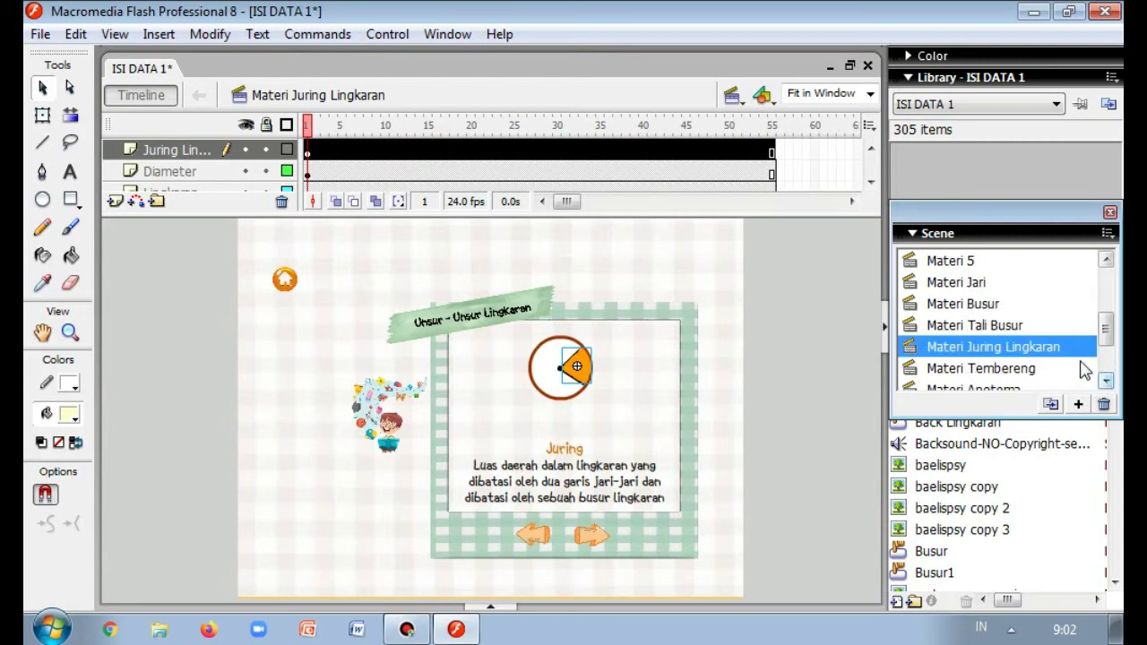
{"action": "left_click", "coordinate": [1032, 368]}
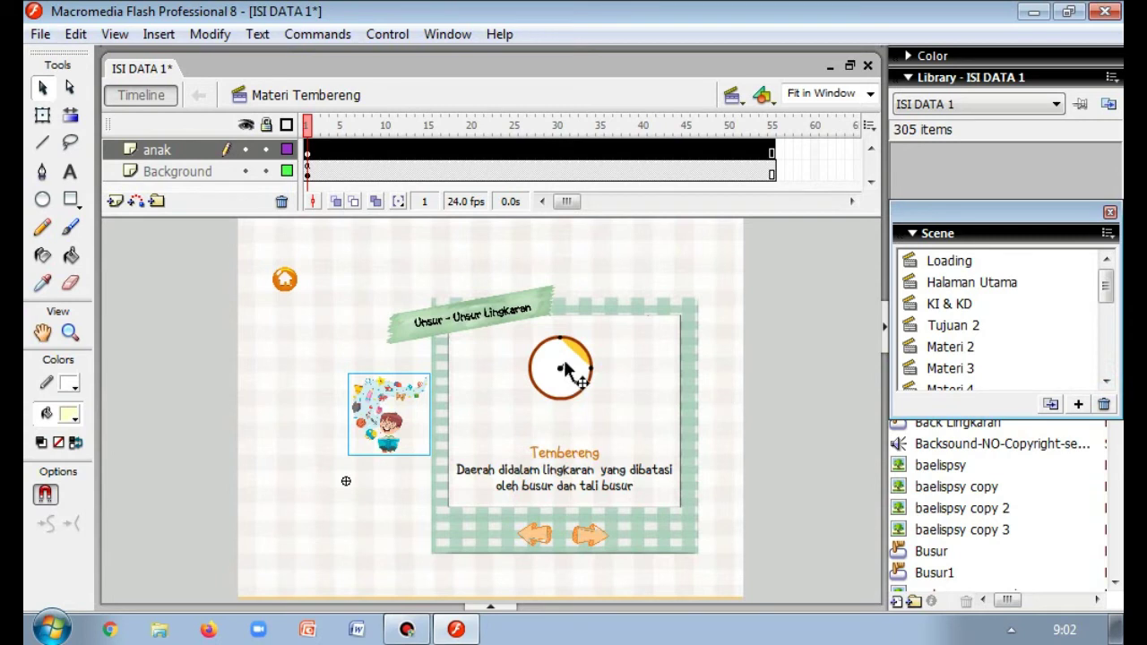
{"action": "left_click", "coordinate": [563, 369]}
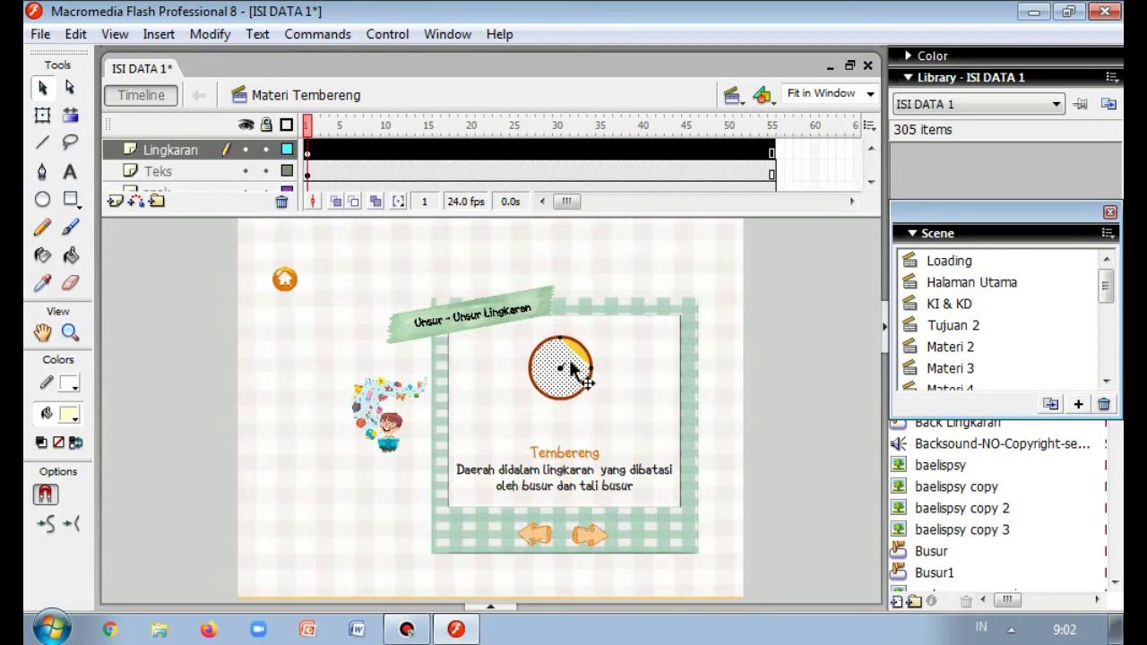
{"action": "left_click", "coordinate": [822, 347]}
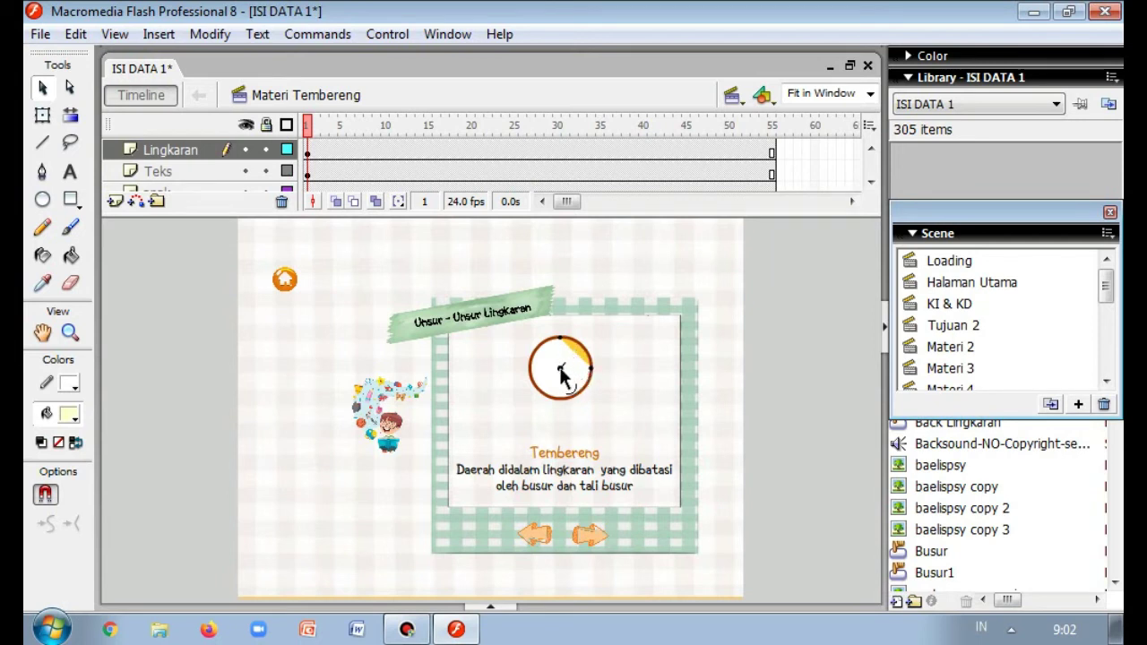
- View the action script attached to the next arrow button on the Tembereng page
{"action": "left_click", "coordinate": [585, 535]}
{"action": "left_click", "coordinate": [536, 536]}
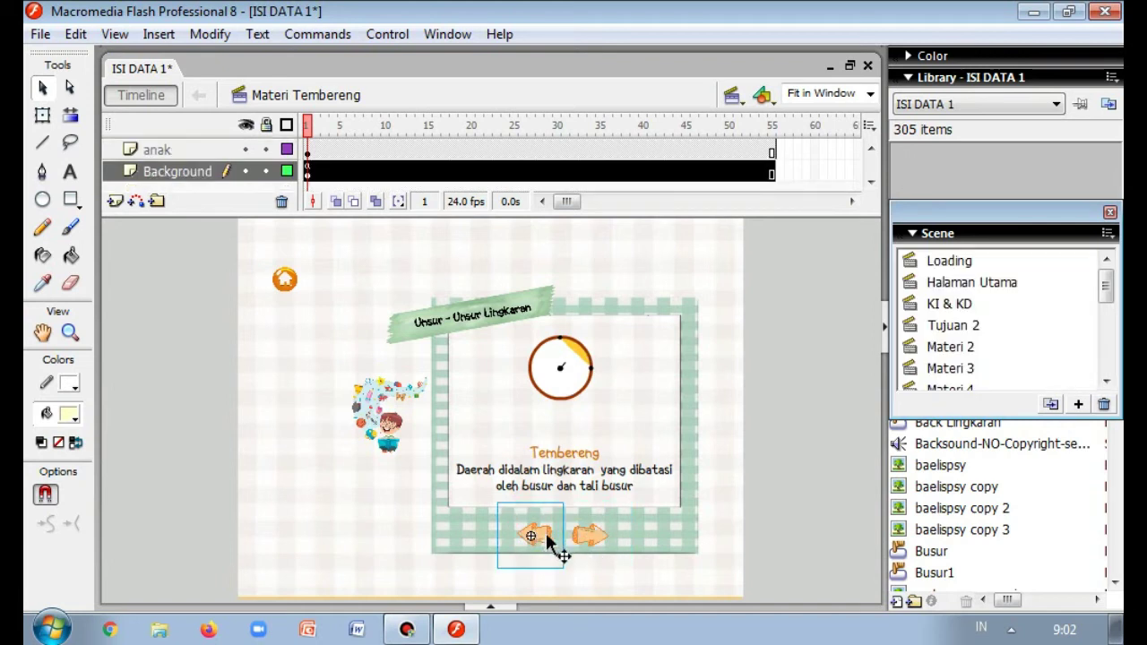
{"action": "left_click", "coordinate": [588, 535]}
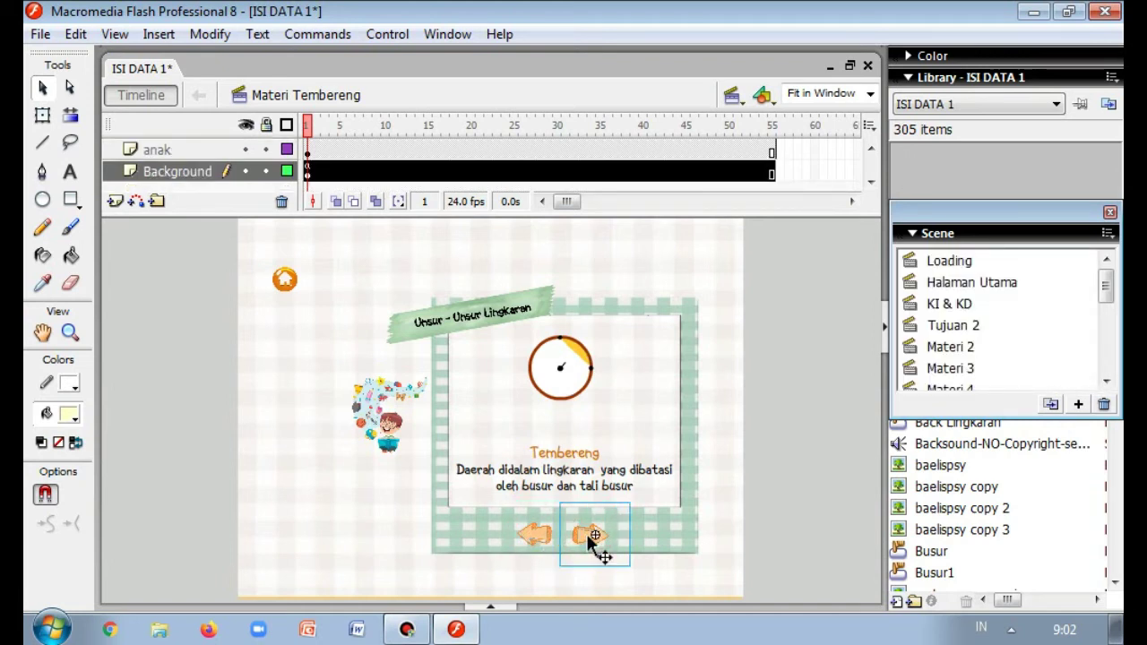
{"action": "right_click", "coordinate": [588, 535]}
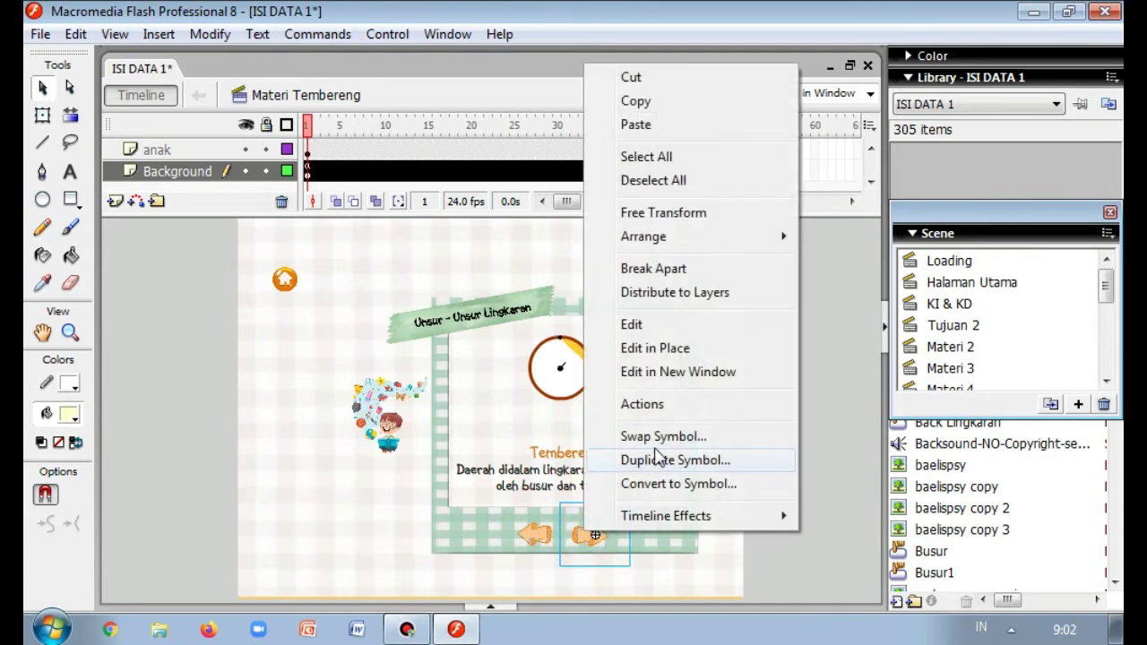
{"action": "left_click", "coordinate": [675, 404]}
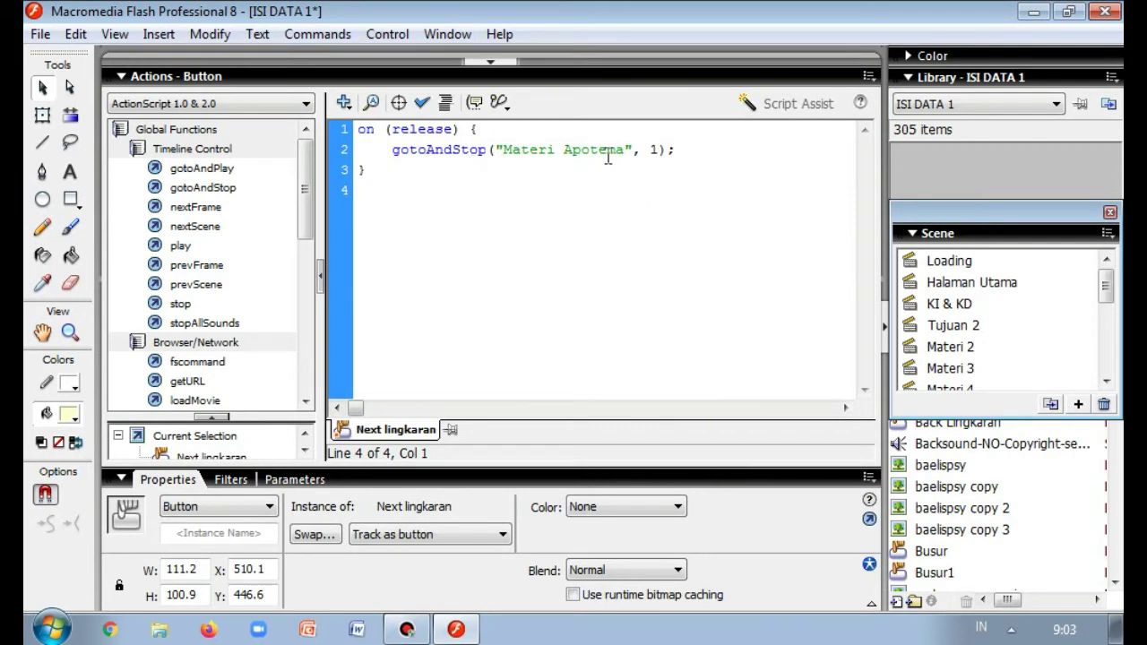
{"action": "left_click", "coordinate": [489, 61]}
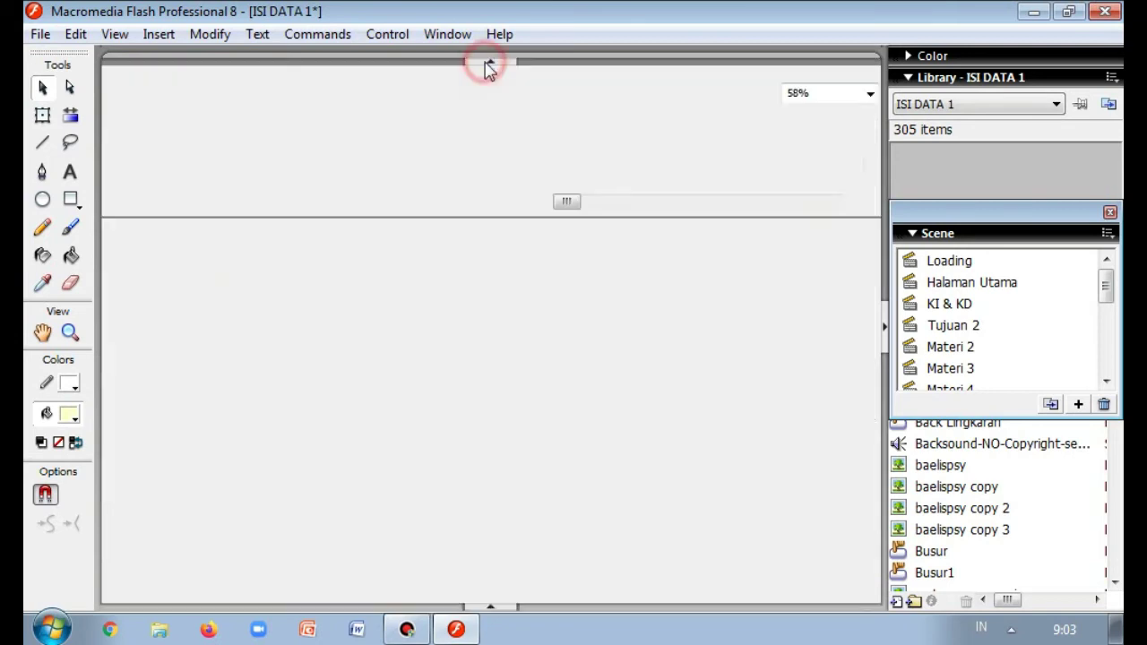
- View the action script attached to the back arrow button on the Tembereng page
{"action": "left_click", "coordinate": [534, 535]}
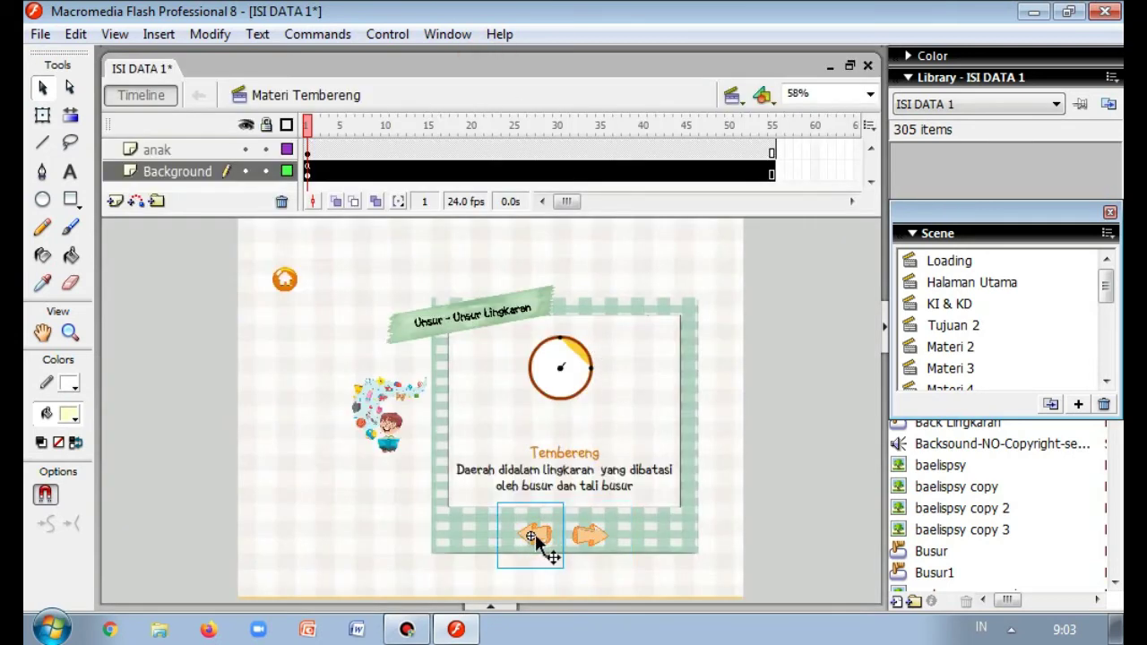
{"action": "right_click", "coordinate": [545, 537]}
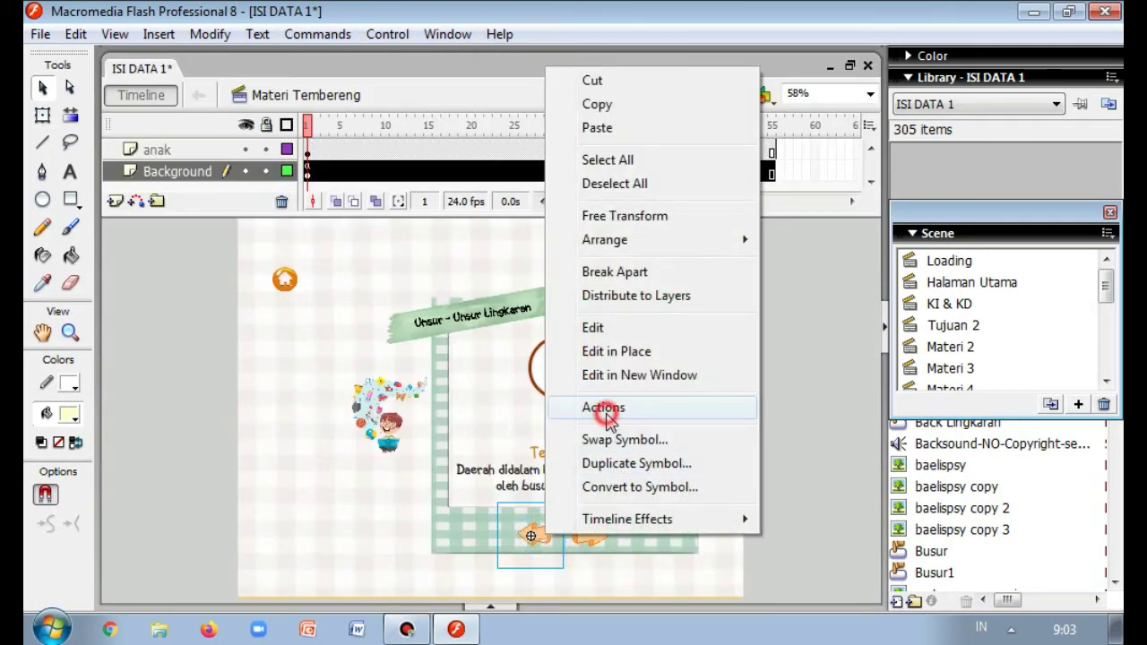
{"action": "left_click", "coordinate": [602, 405]}
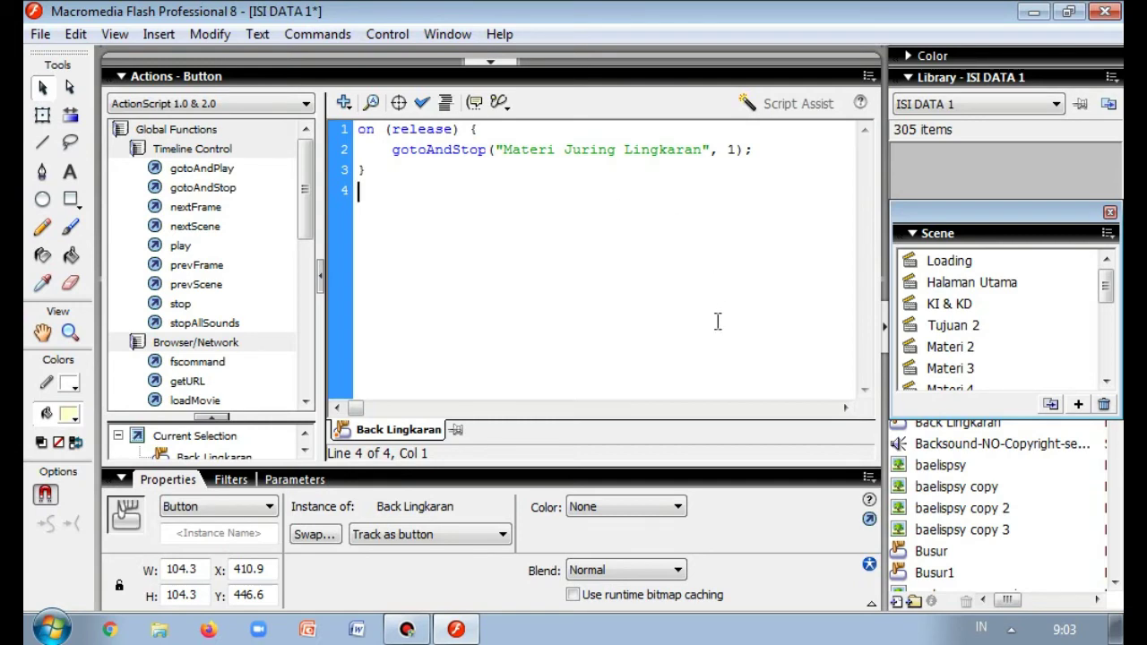
{"action": "left_click", "coordinate": [490, 61]}
- Find the Materi Apotema scene in the scene list and open it to view the apothem page
{"action": "left_click", "coordinate": [1107, 381]}
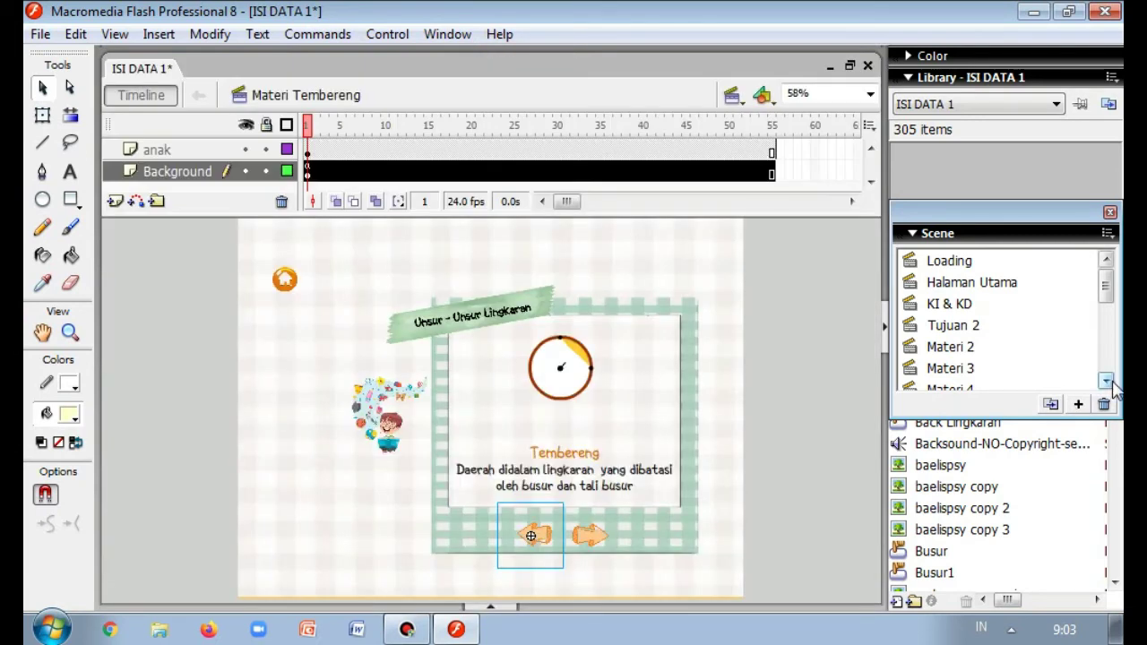
{"action": "left_click", "coordinate": [1107, 382]}
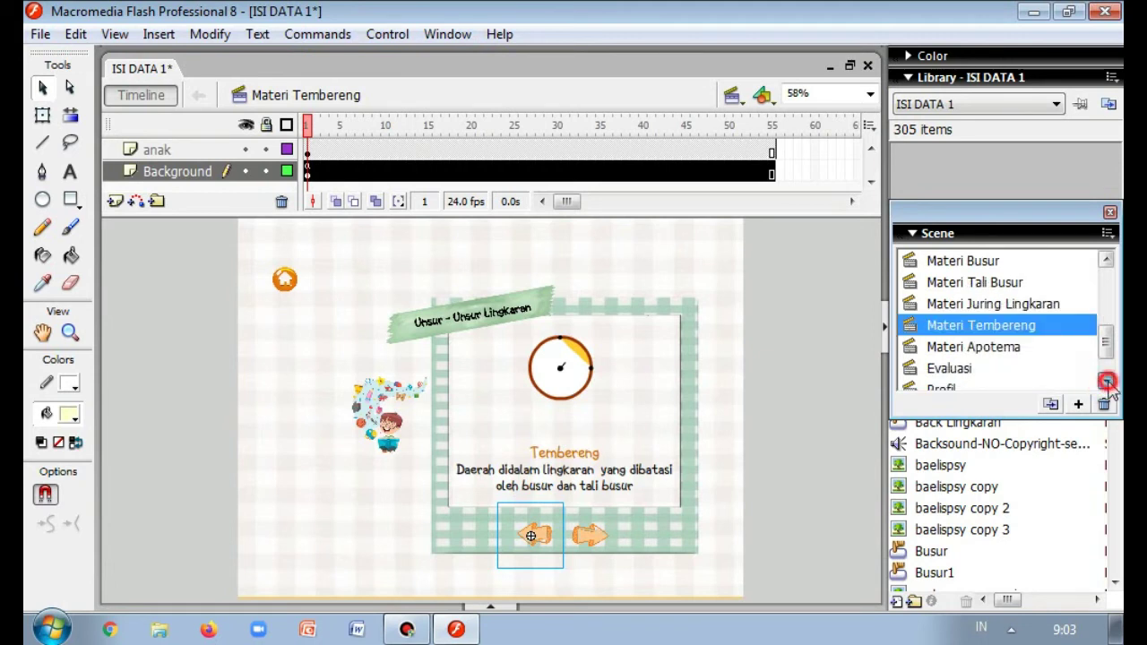
{"action": "left_click", "coordinate": [996, 302]}
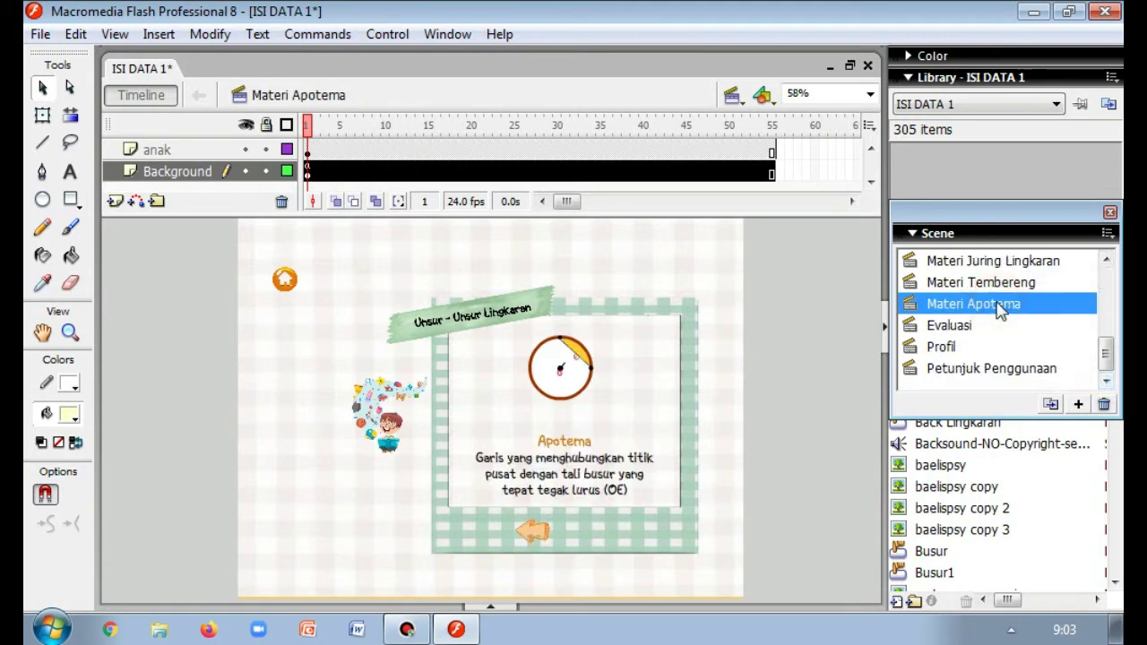
{"action": "left_click", "coordinate": [1108, 381]}
{"action": "left_click", "coordinate": [1108, 382]}
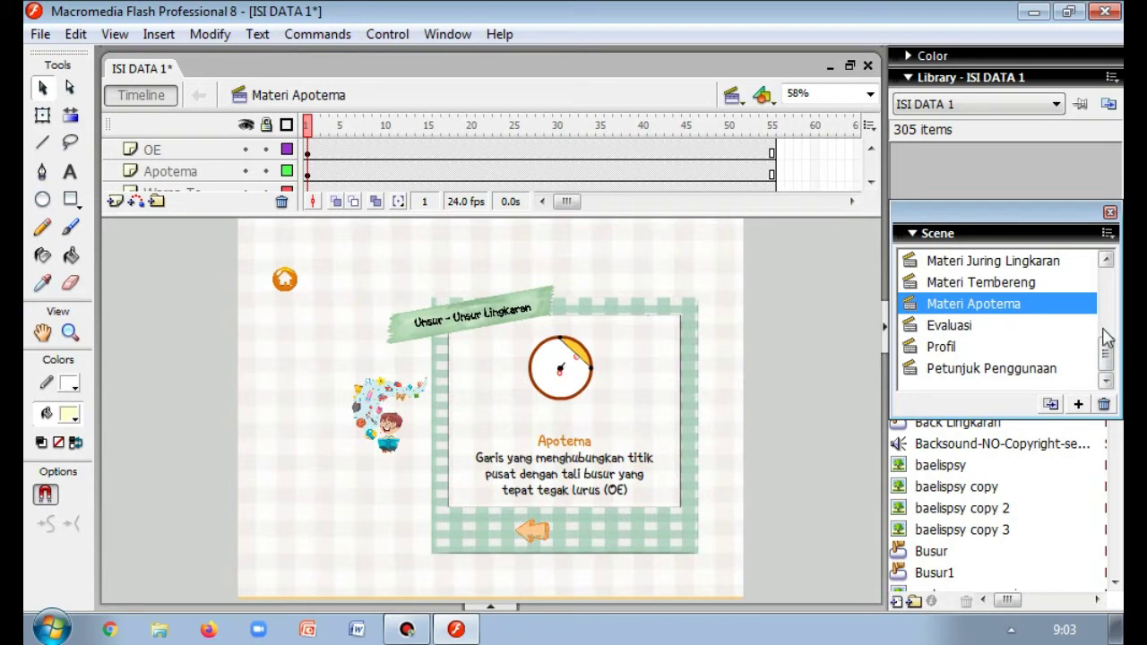
- Select the back arrow on the Apotema page and view the commands available for it
{"action": "left_click", "coordinate": [535, 535]}
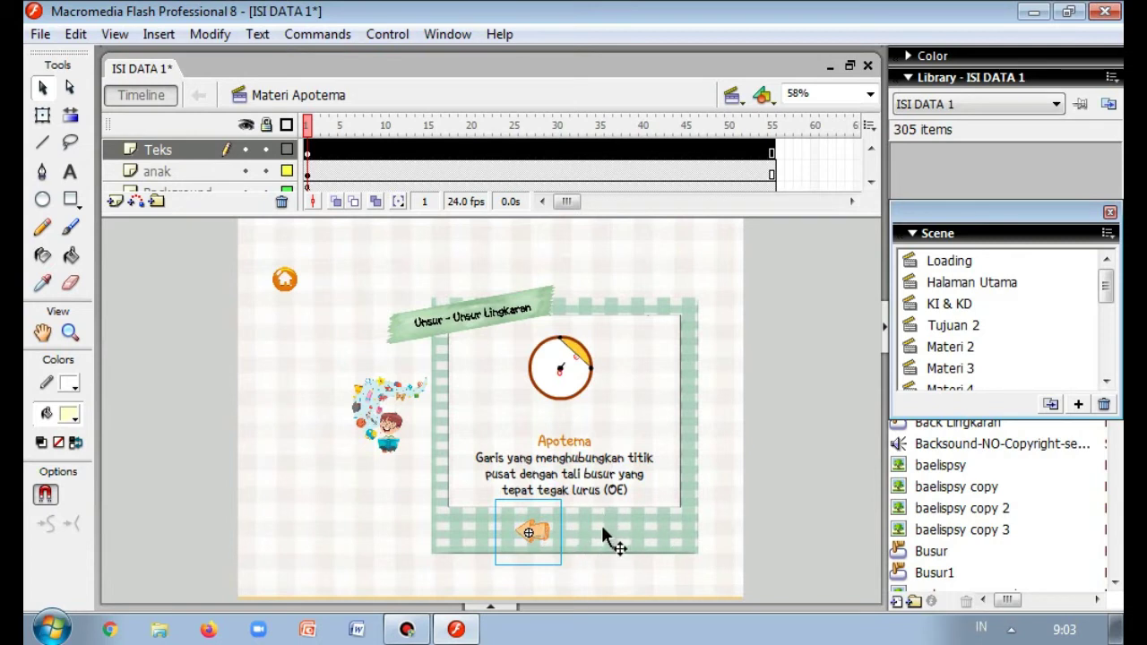
{"action": "right_click", "coordinate": [549, 531]}
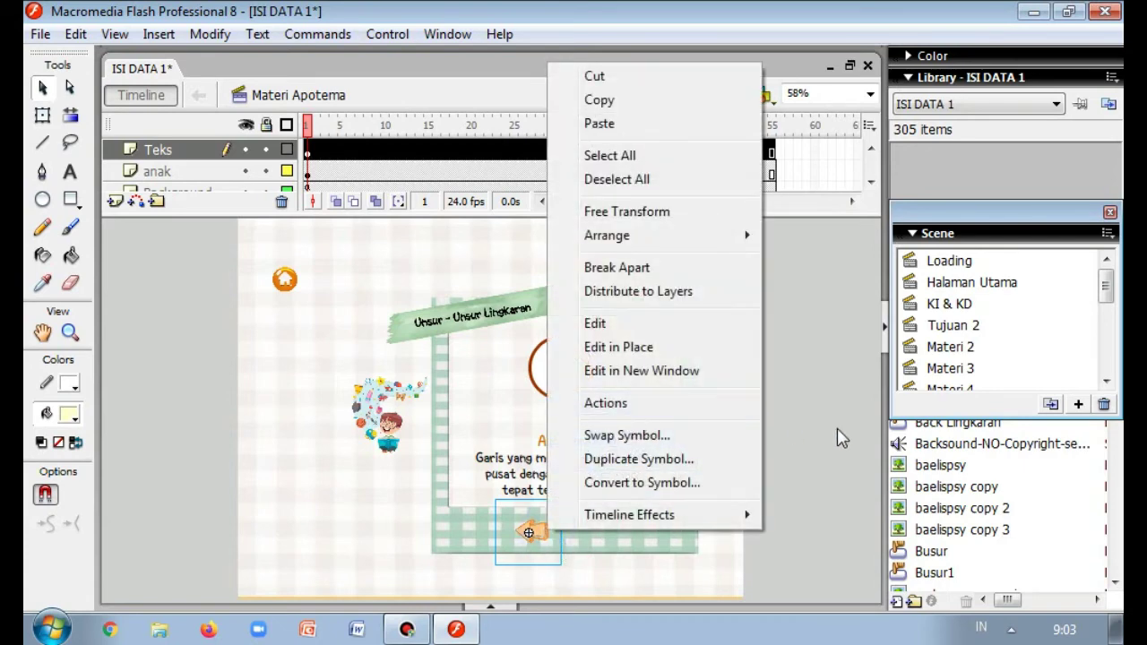
{"action": "left_click", "coordinate": [808, 427]}
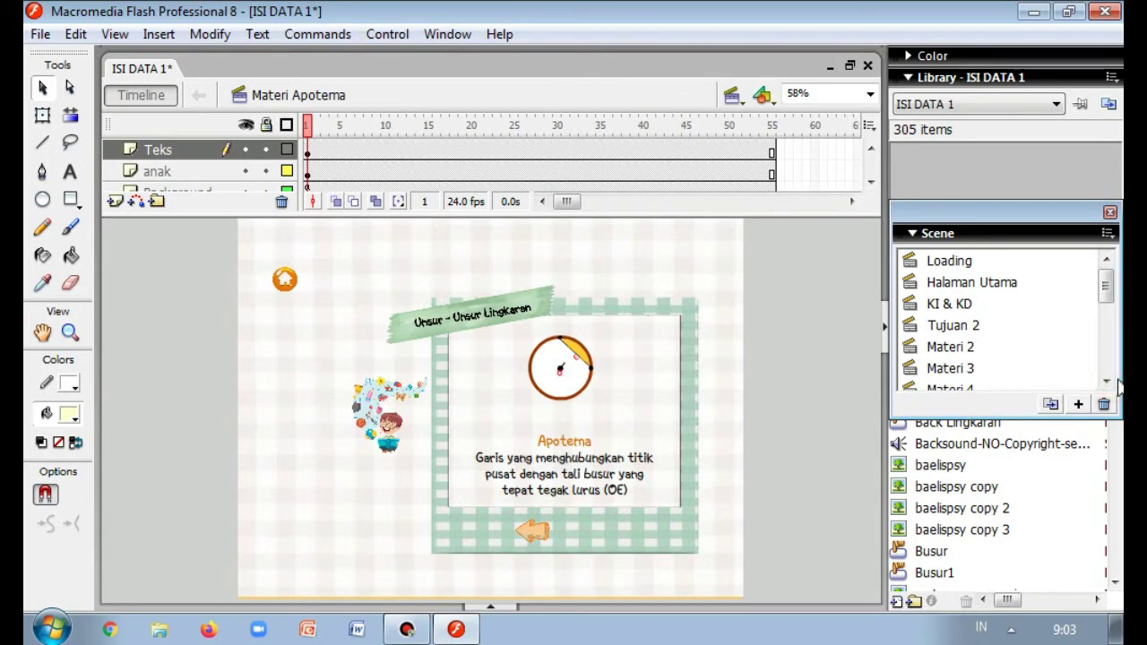
- Return to the Materi Tembereng scene and look through the remaining entries in the scene list
{"action": "left_click_drag", "start_coordinate": [1108, 381], "coordinate": [1108, 383]}
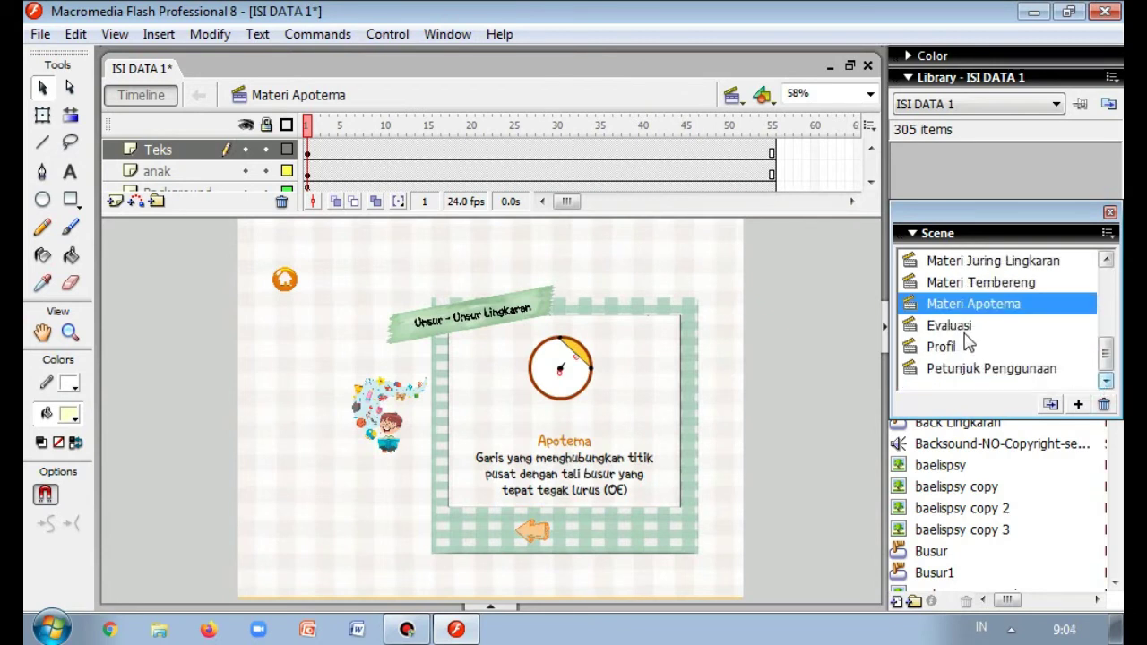
{"action": "left_click", "coordinate": [981, 283]}
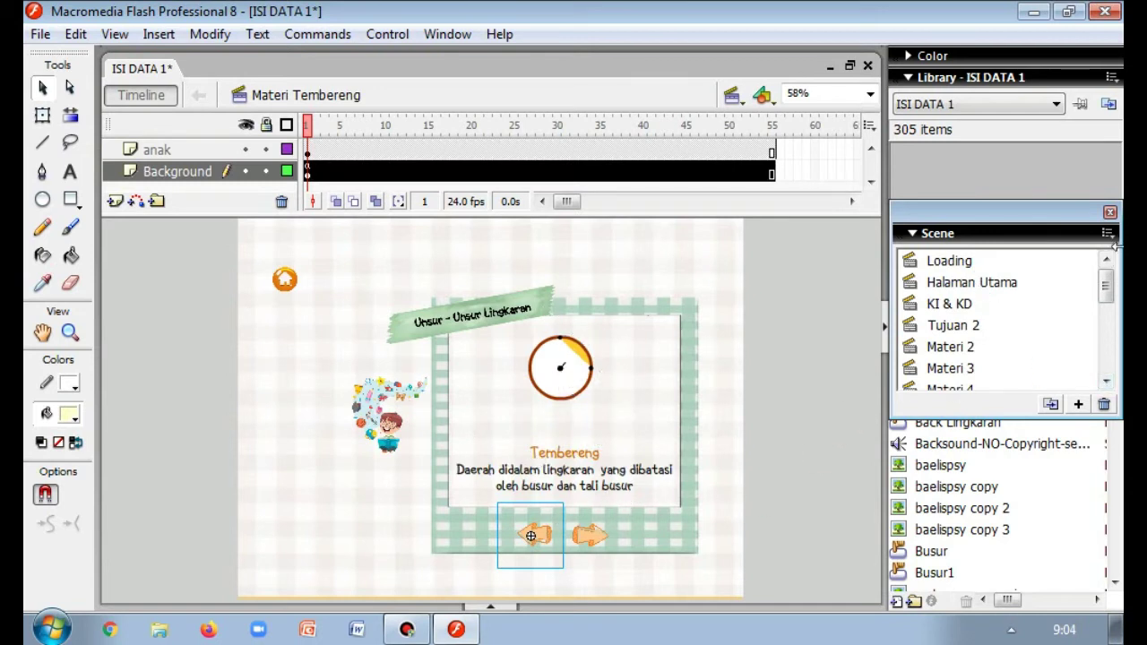
{"action": "left_click_drag", "start_coordinate": [1106, 285], "coordinate": [1116, 369]}
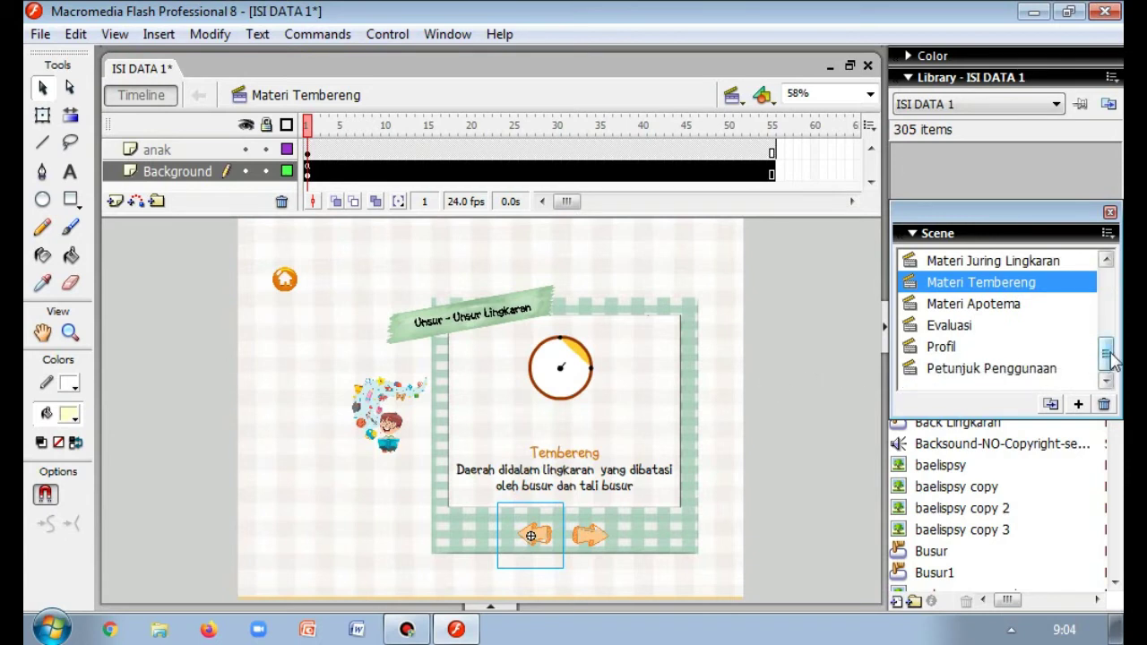
{"action": "left_click_drag", "start_coordinate": [1111, 359], "coordinate": [1109, 335]}
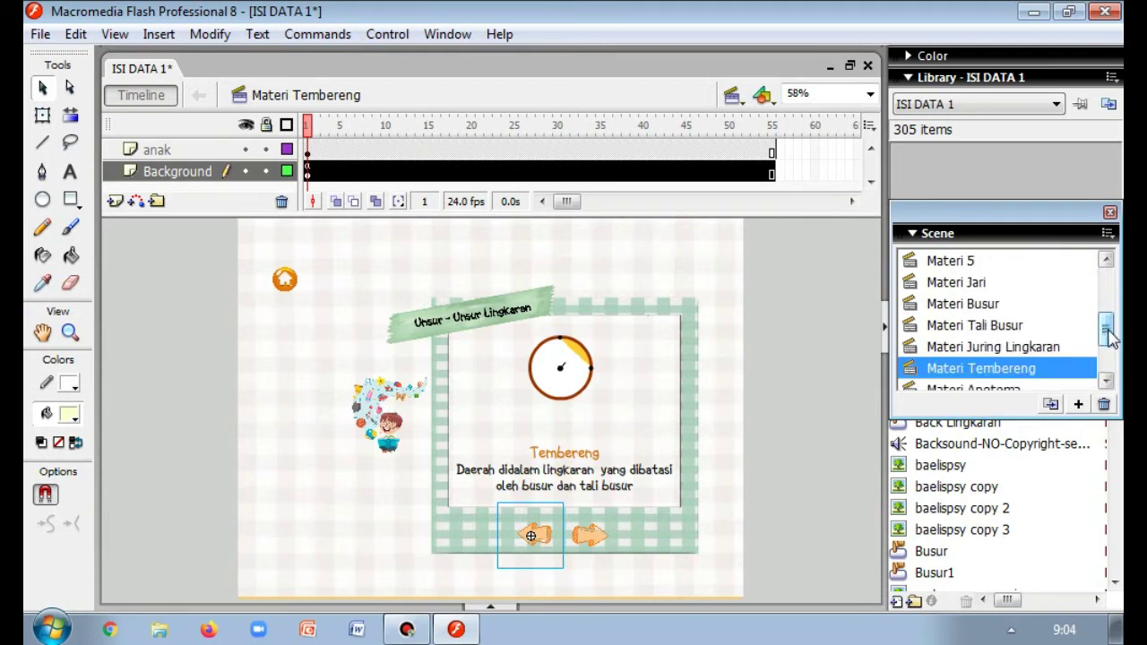
{"action": "left_click", "coordinate": [406, 629]}
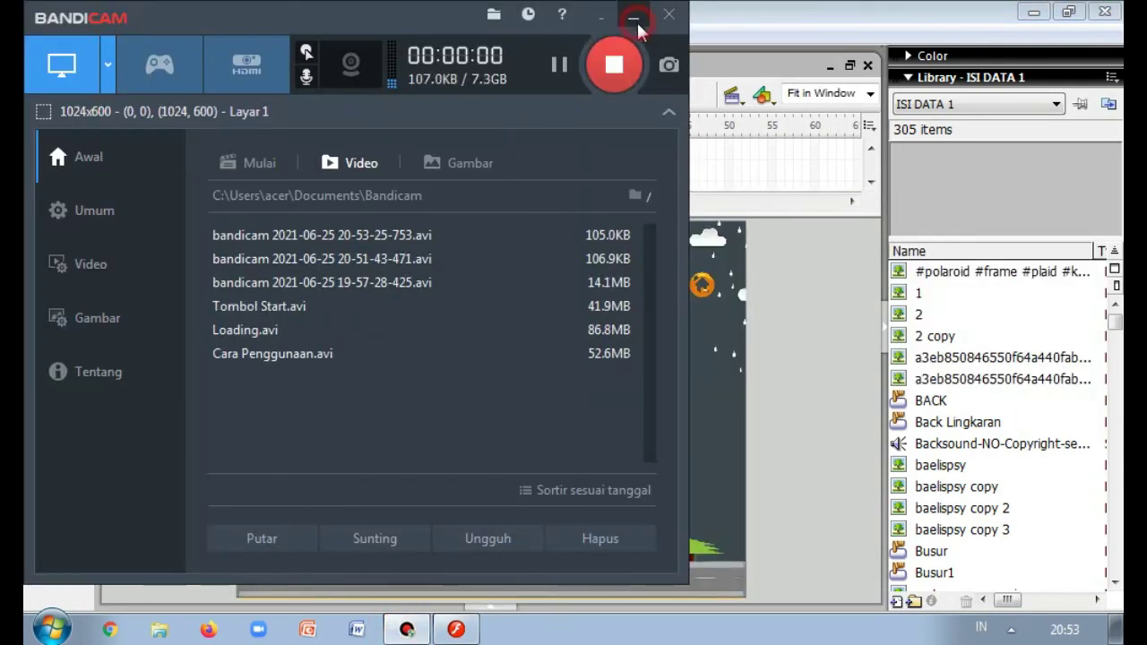
{"action": "left_click", "coordinate": [633, 15]}
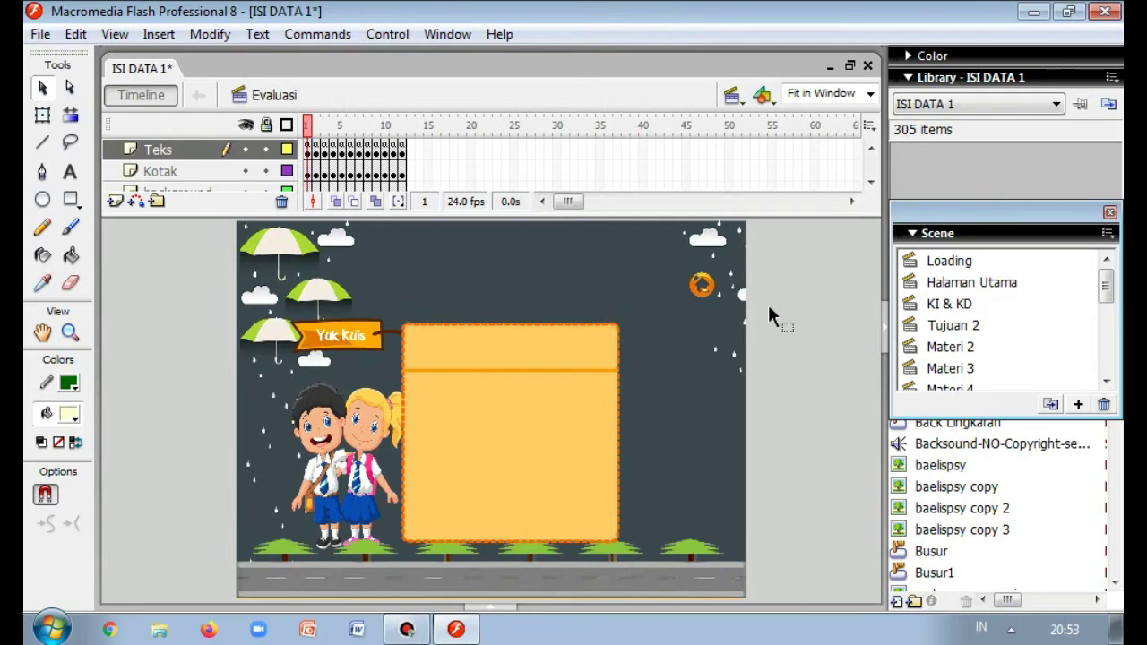
- Open the Evaluasi scene and select the first frame of its background layer
{"action": "left_click_drag", "start_coordinate": [1106, 286], "coordinate": [1101, 359]}
{"action": "left_click", "coordinate": [1028, 326]}
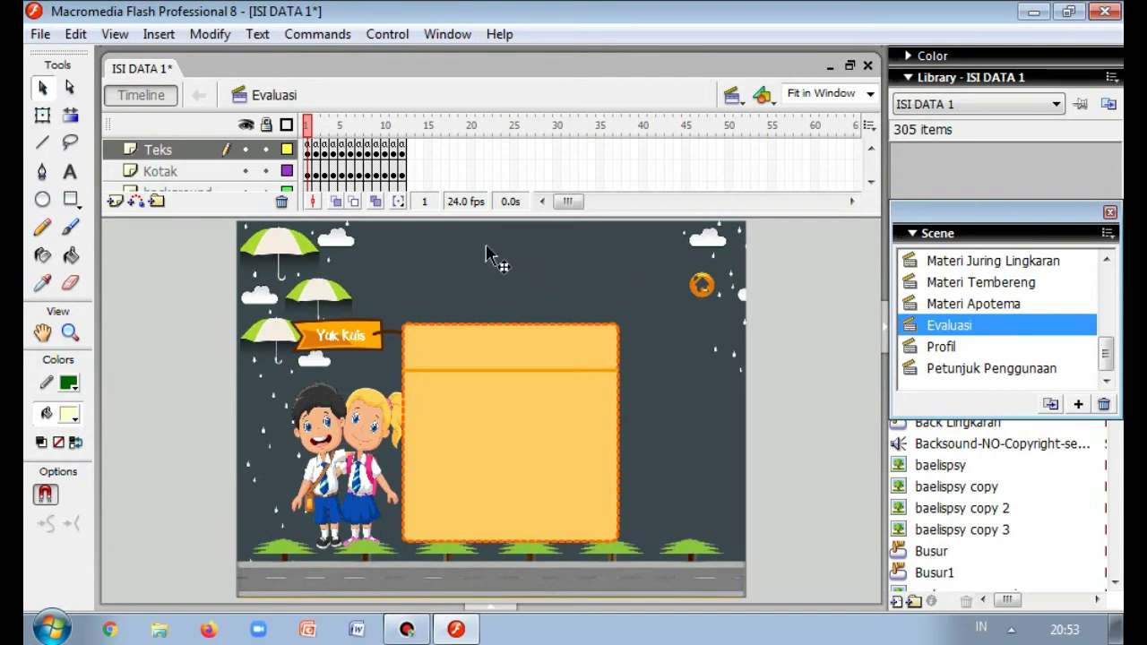
{"action": "left_click", "coordinate": [871, 183]}
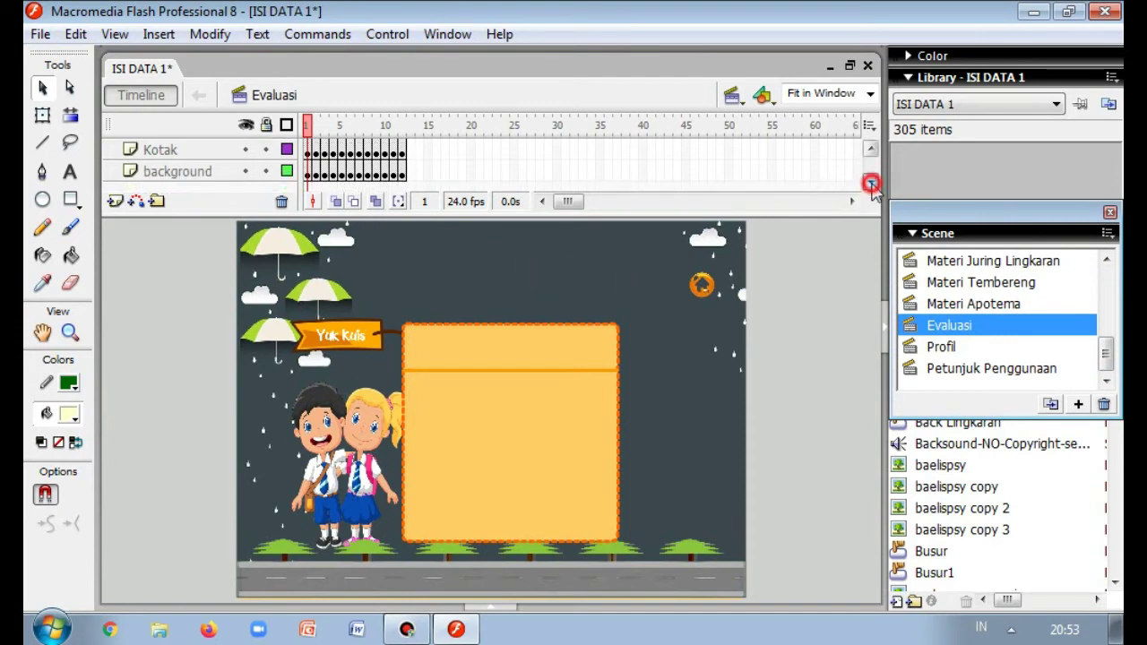
{"action": "left_click", "coordinate": [179, 172]}
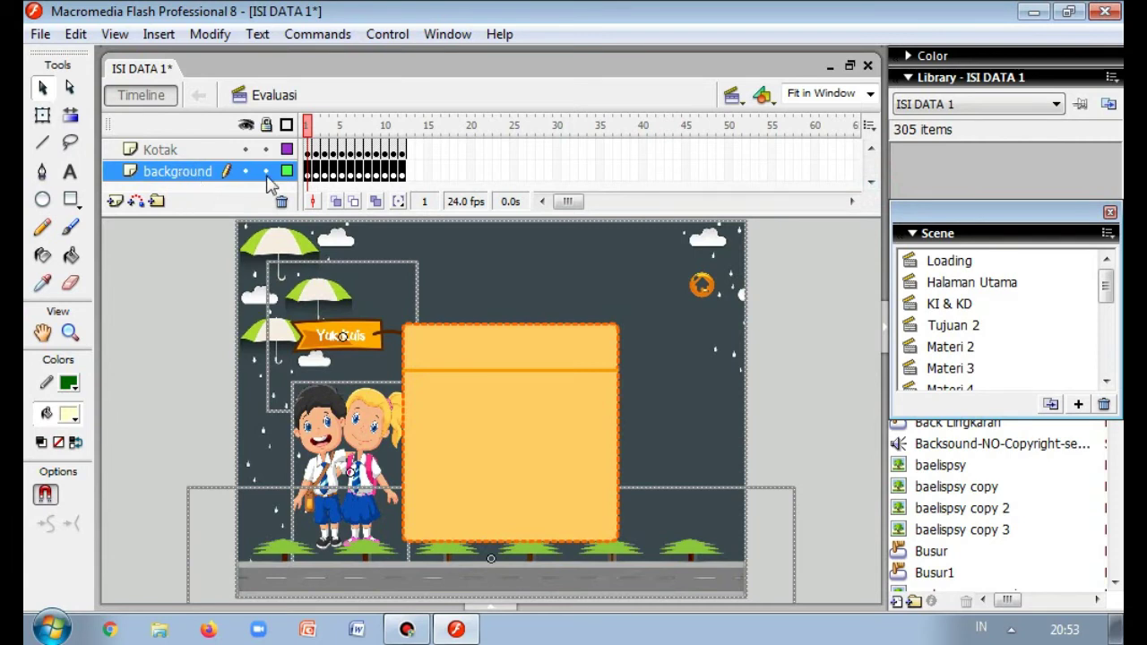
{"action": "left_click", "coordinate": [310, 174]}
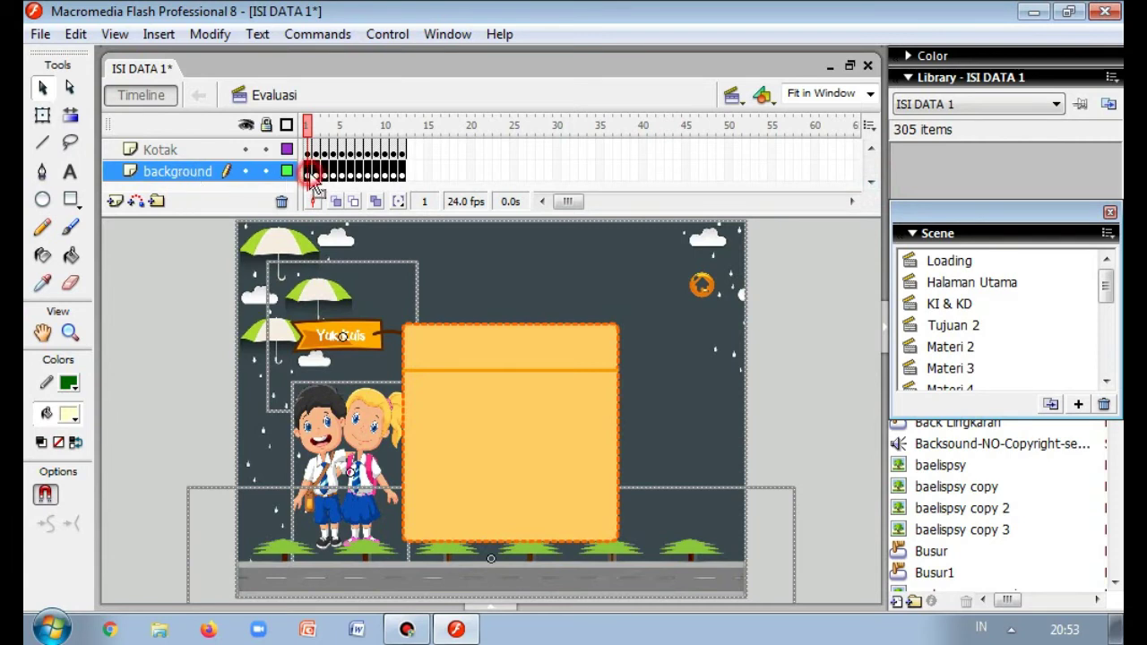
- View the ikon folder's images available for import to the stage, without importing any
{"action": "left_click", "coordinate": [41, 41]}
{"action": "mouse_move", "coordinate": [154, 342]}
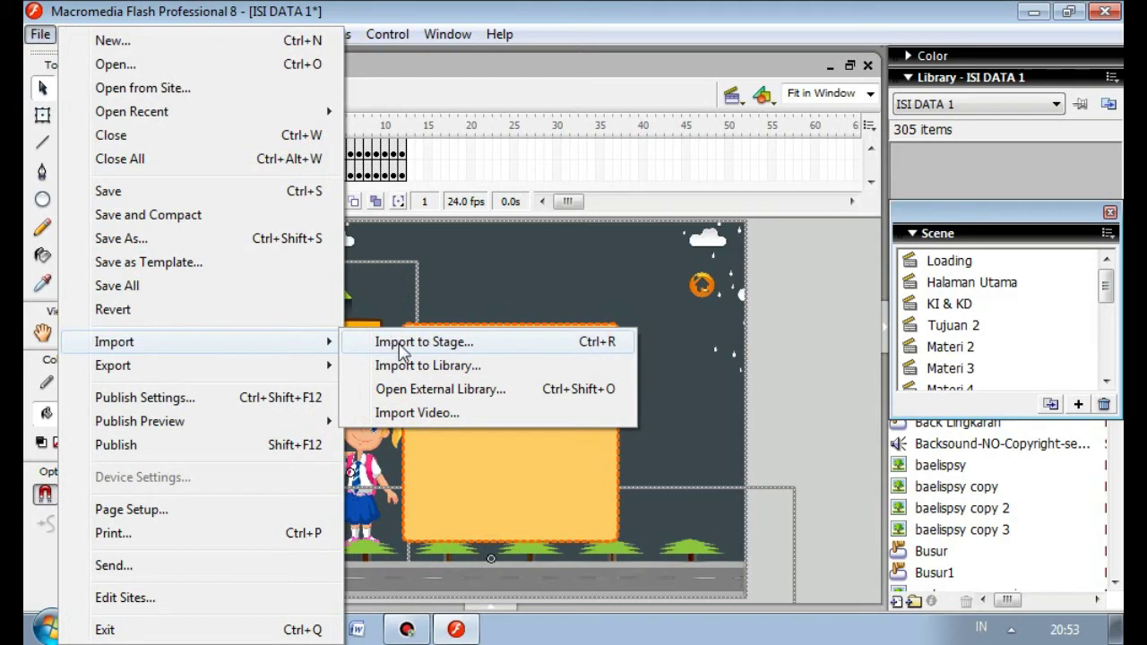
{"action": "left_click", "coordinate": [400, 348]}
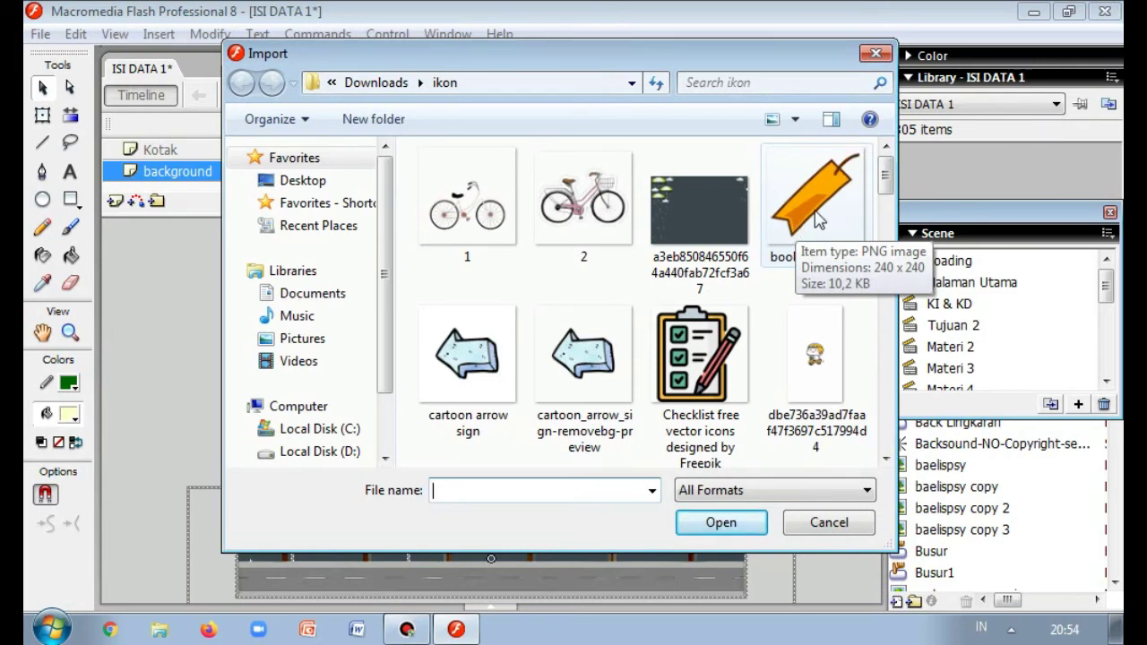
{"action": "left_click", "coordinate": [876, 53]}
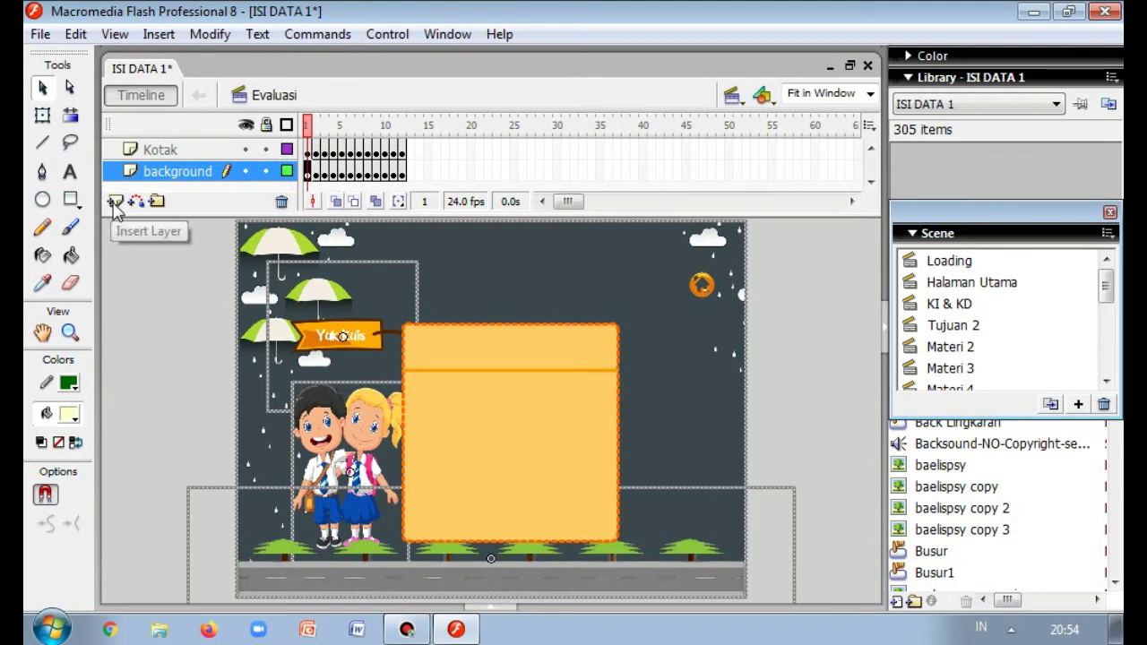
- Select the Kotak layer to inspect the orange box and view the available import commands
{"action": "left_click", "coordinate": [161, 149]}
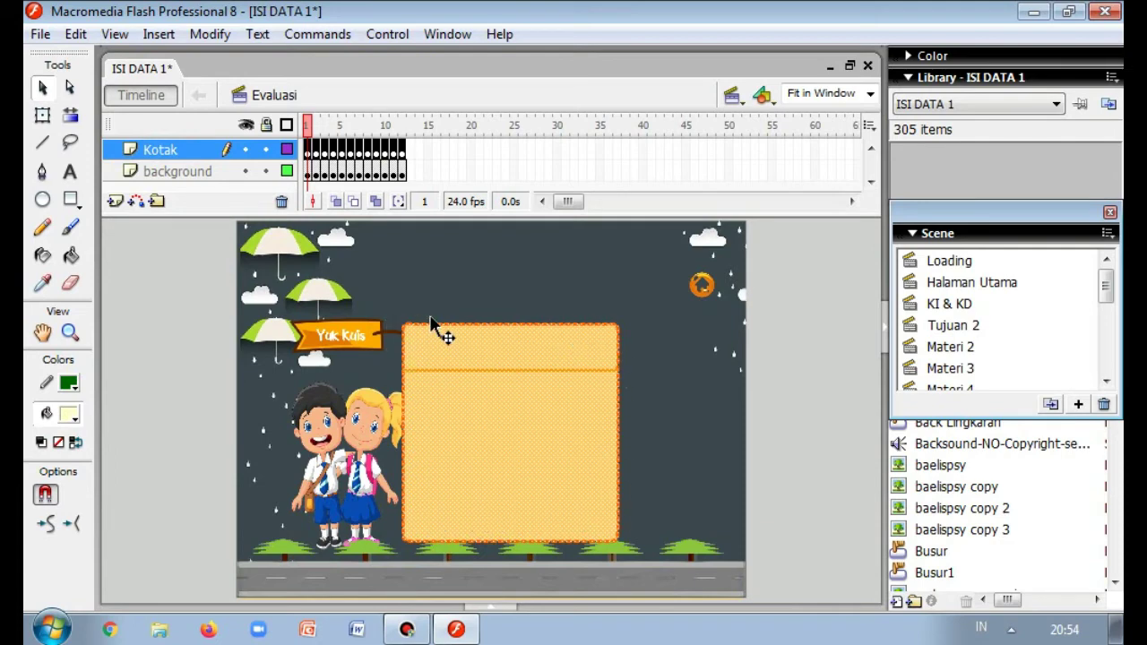
{"action": "left_click", "coordinate": [41, 34]}
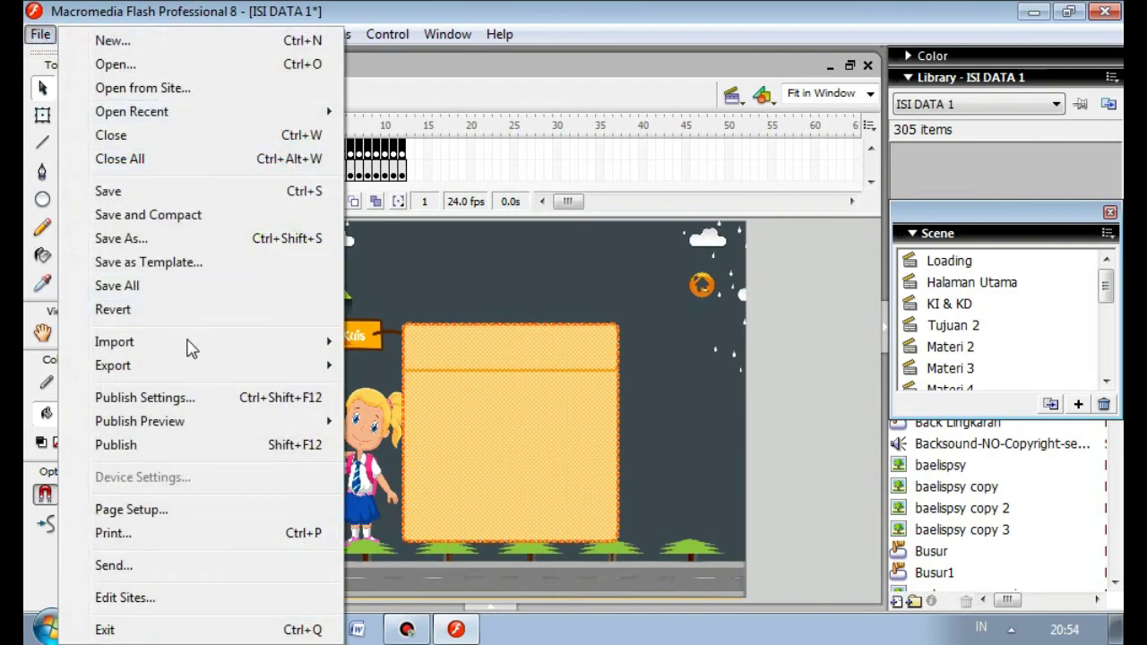
{"action": "mouse_move", "coordinate": [332, 344]}
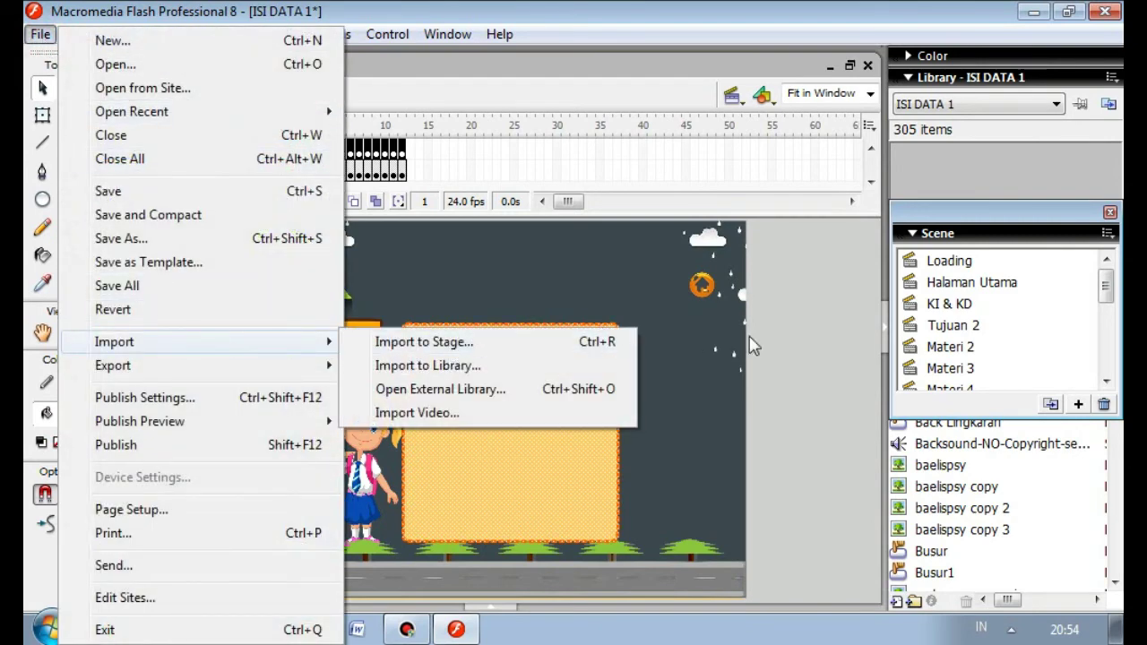
{"action": "left_click", "coordinate": [821, 334]}
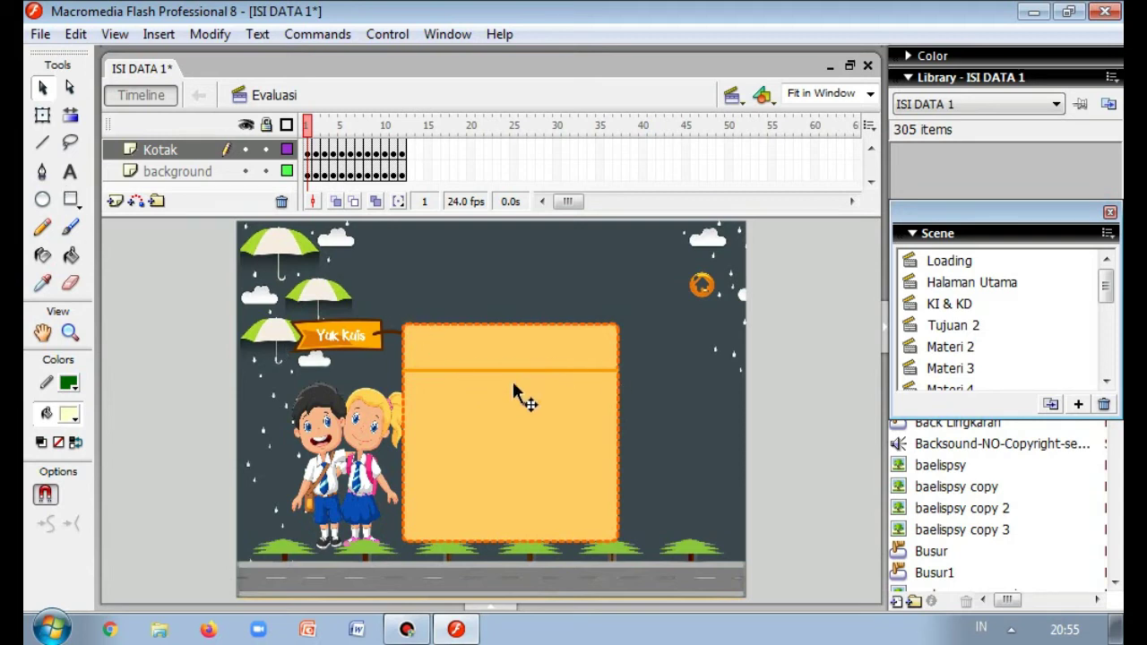
- Add a text box near the upper edge of the orange box and enter "Data" on its second line
{"action": "left_click", "coordinate": [71, 172]}
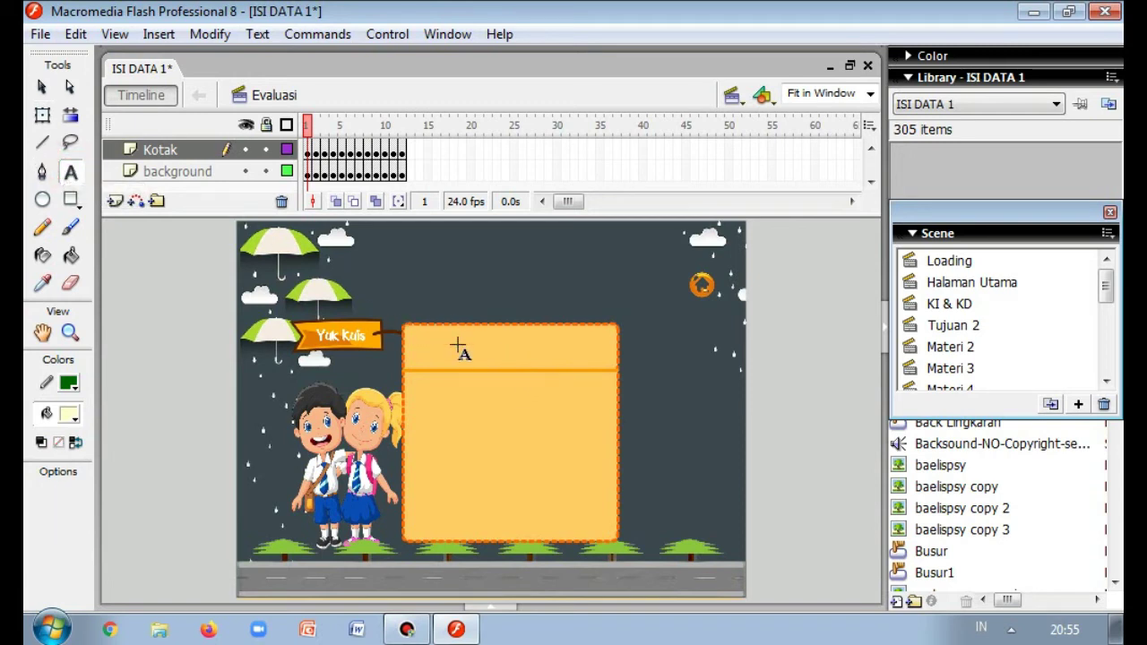
{"action": "left_click_drag", "start_coordinate": [457, 322], "coordinate": [524, 350]}
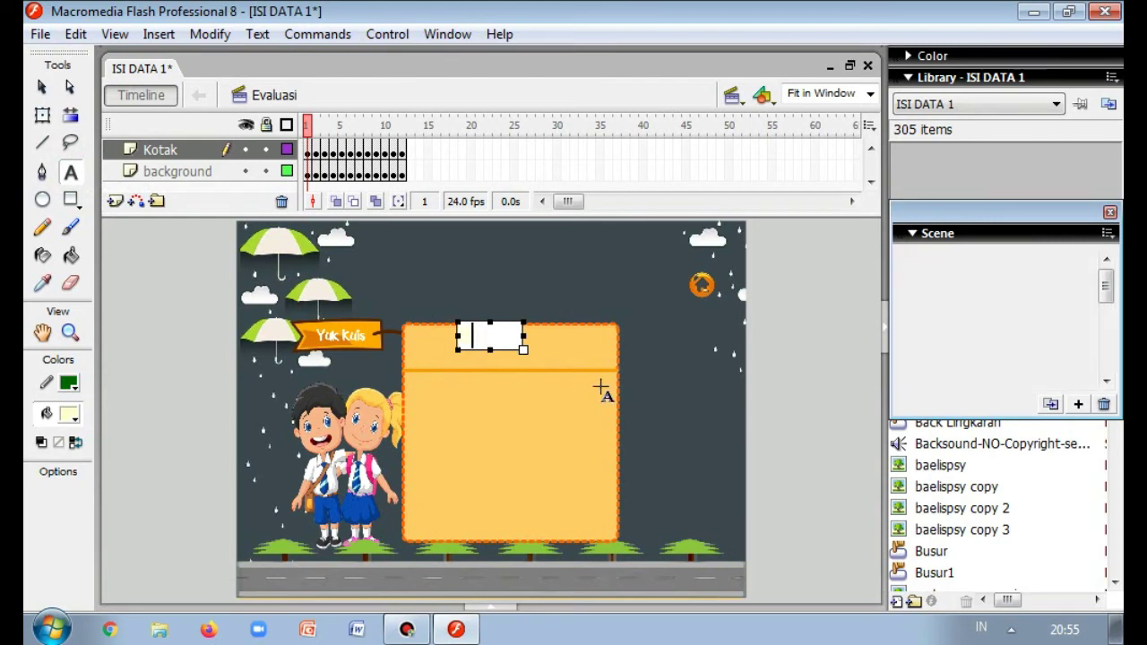
{"action": "key", "text": "Return"}
{"action": "type", "text": "Data"}
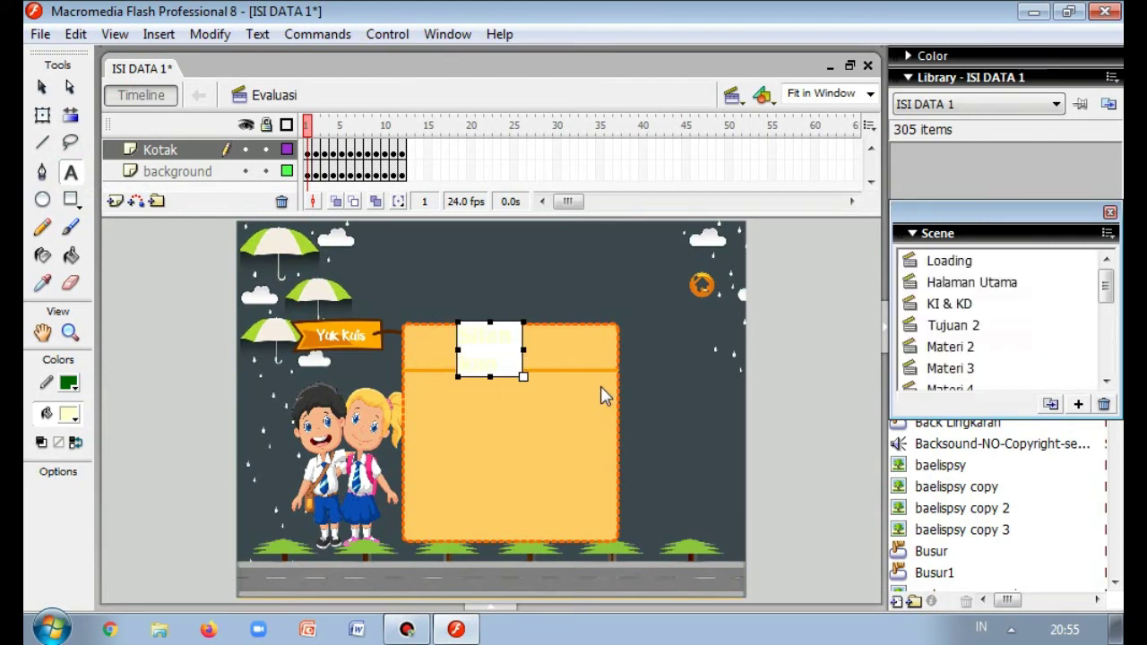
- Change the colour of all the text in the box on the orange panel to white
{"action": "key", "text": "ctrl+a"}
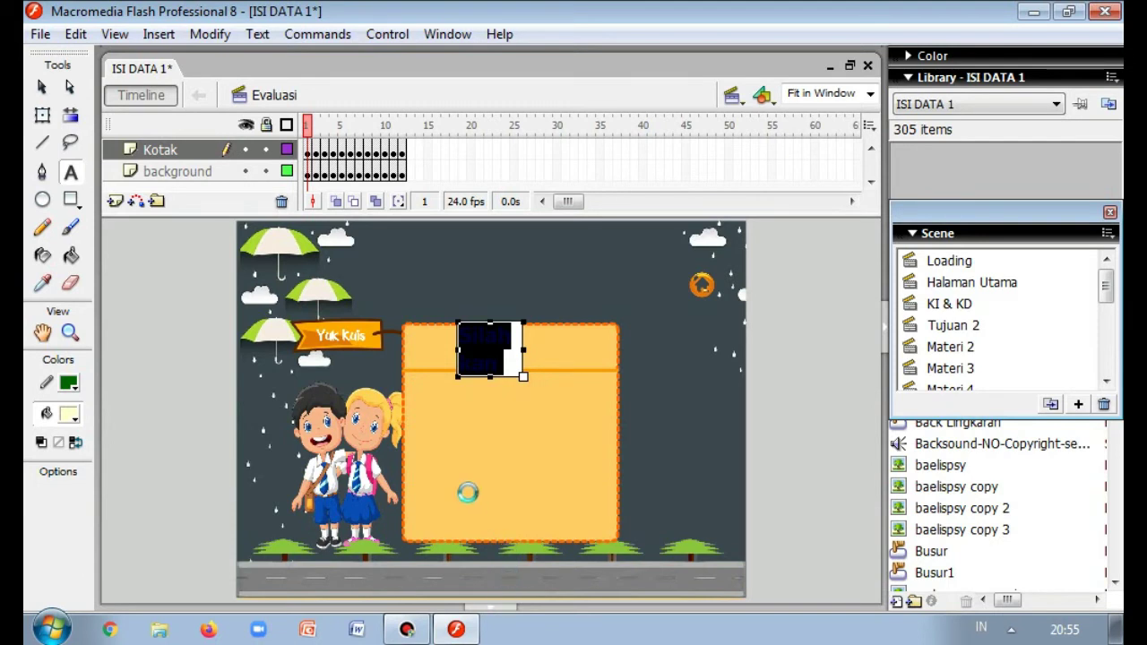
{"action": "key", "text": "ctrl+F3"}
{"action": "key", "text": "F9"}
{"action": "left_click", "coordinate": [574, 507]}
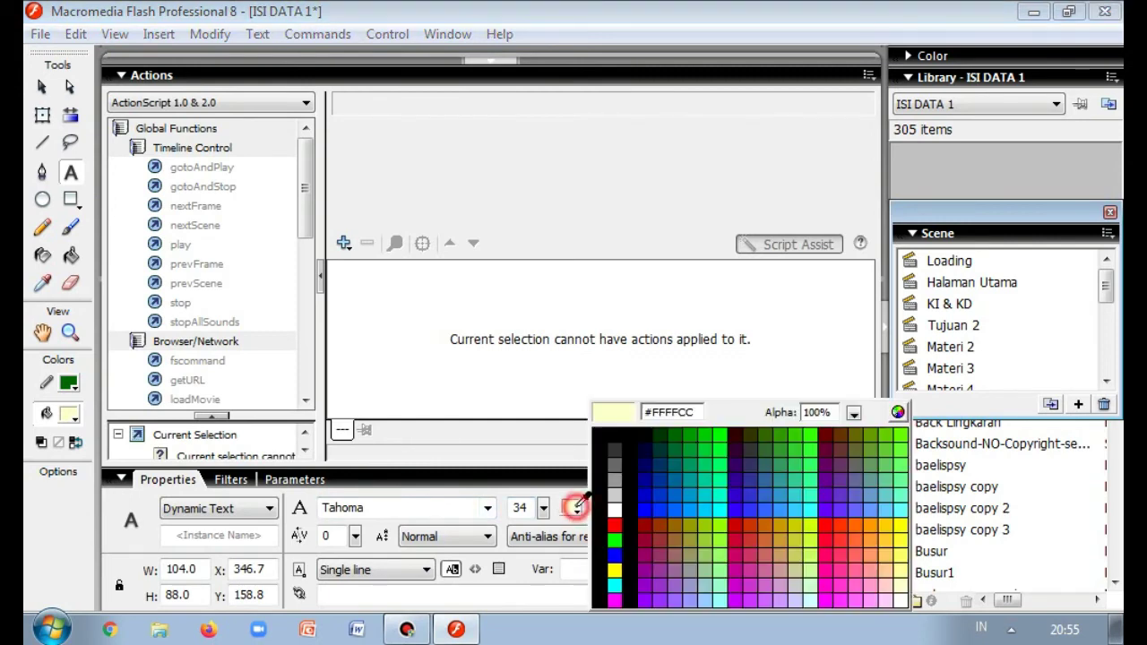
{"action": "left_click", "coordinate": [614, 508]}
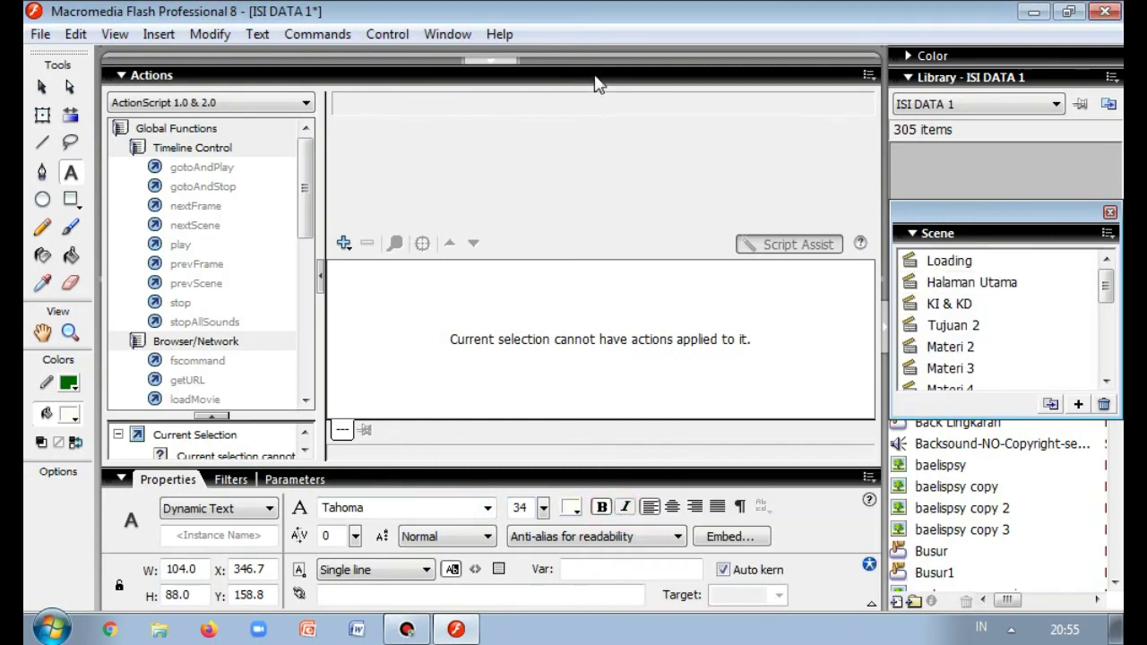
{"action": "left_click", "coordinate": [503, 61]}
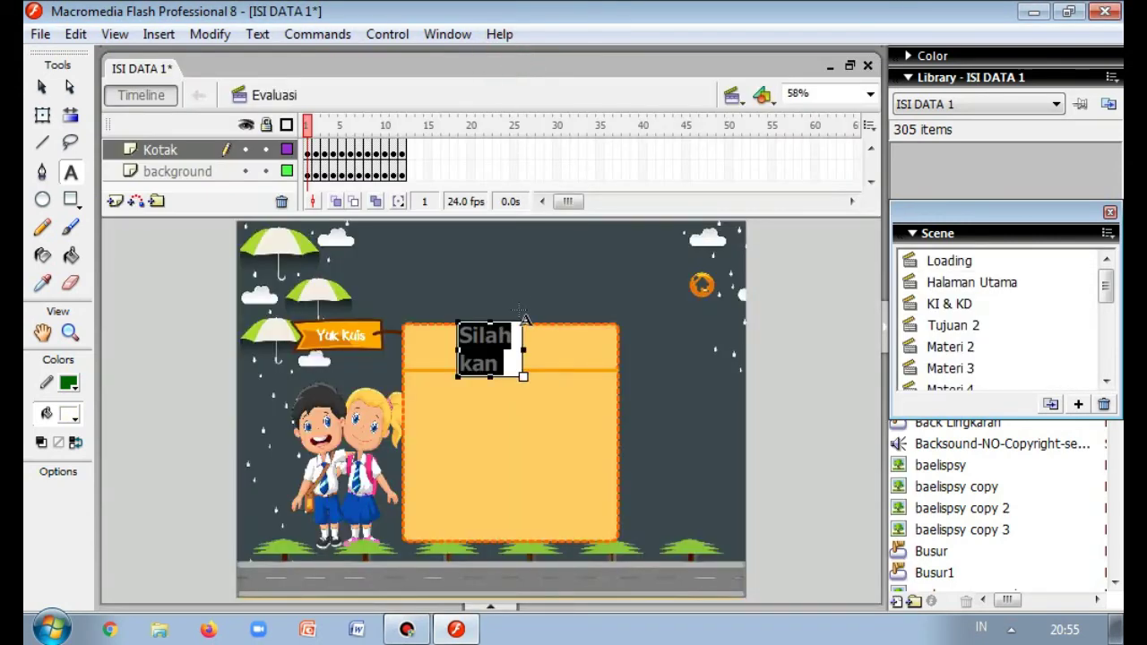
- Continue the text after "Silahkan" so the box reads "Silahkan Isi Data Diri Anda"
{"action": "left_click", "coordinate": [512, 362]}
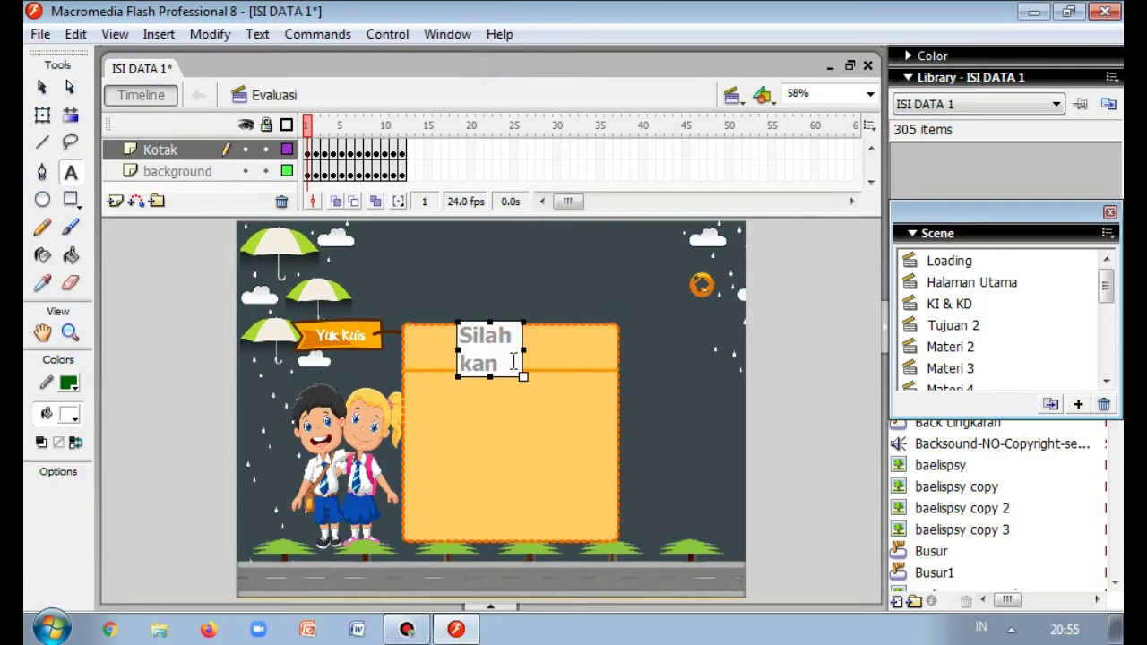
{"action": "type", "text": "Isi"}
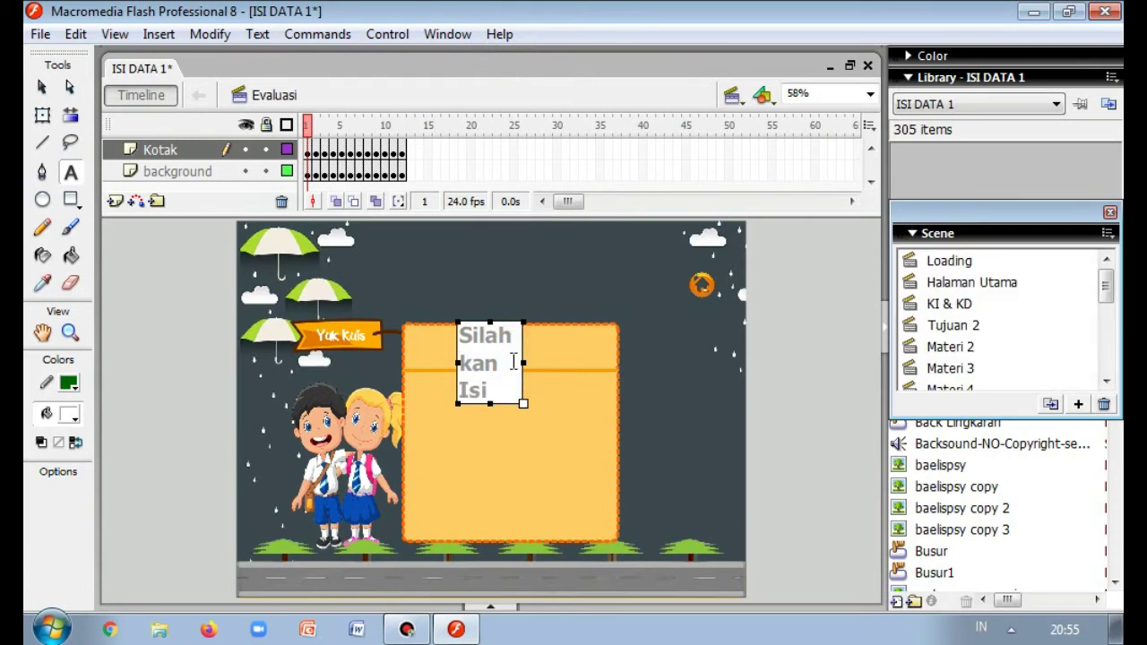
{"action": "type", "text": " dData"}
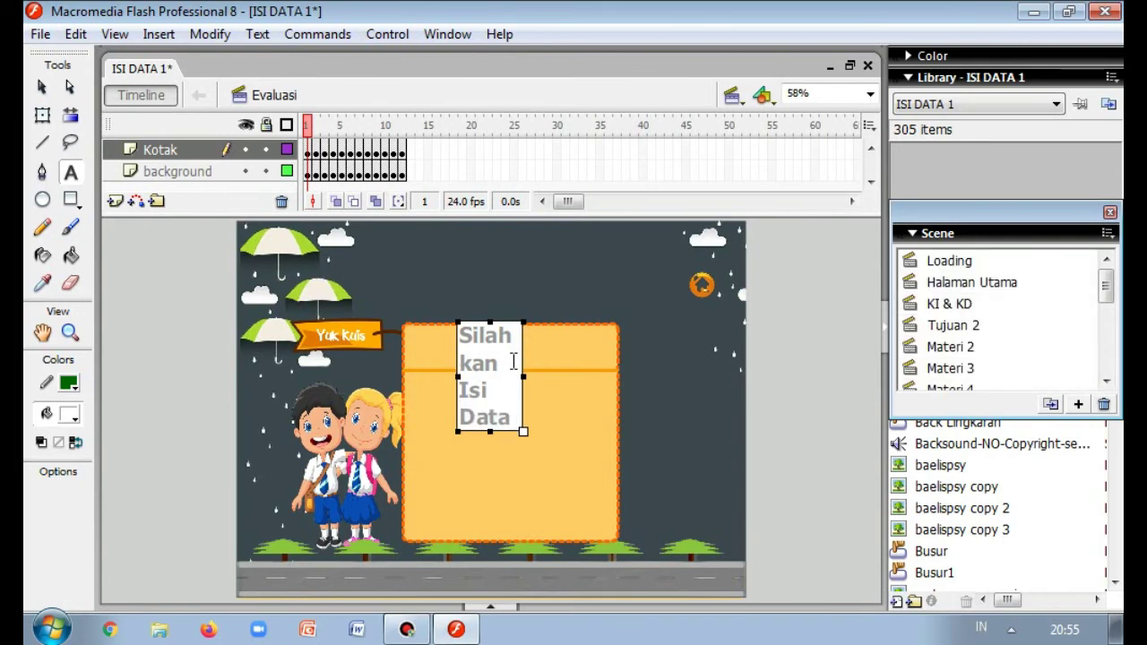
{"action": "type", "text": " Diri Na"}
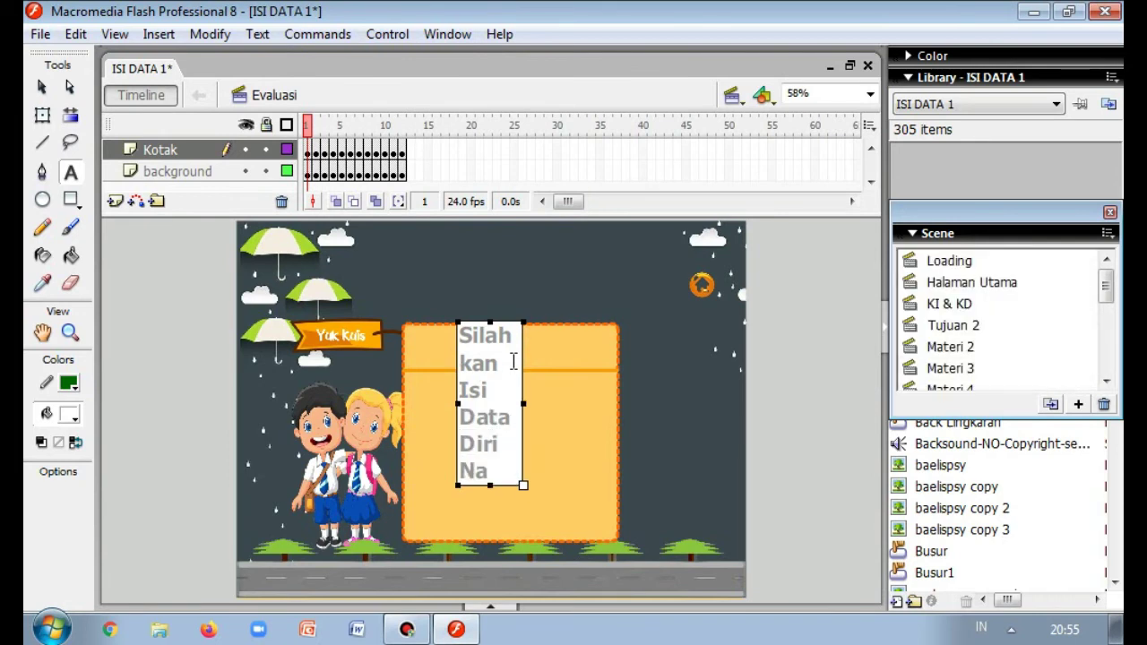
{"action": "key", "text": "BackSpace"}
{"action": "key", "text": "BackSpace"}
{"action": "type", "text": "Anda"}
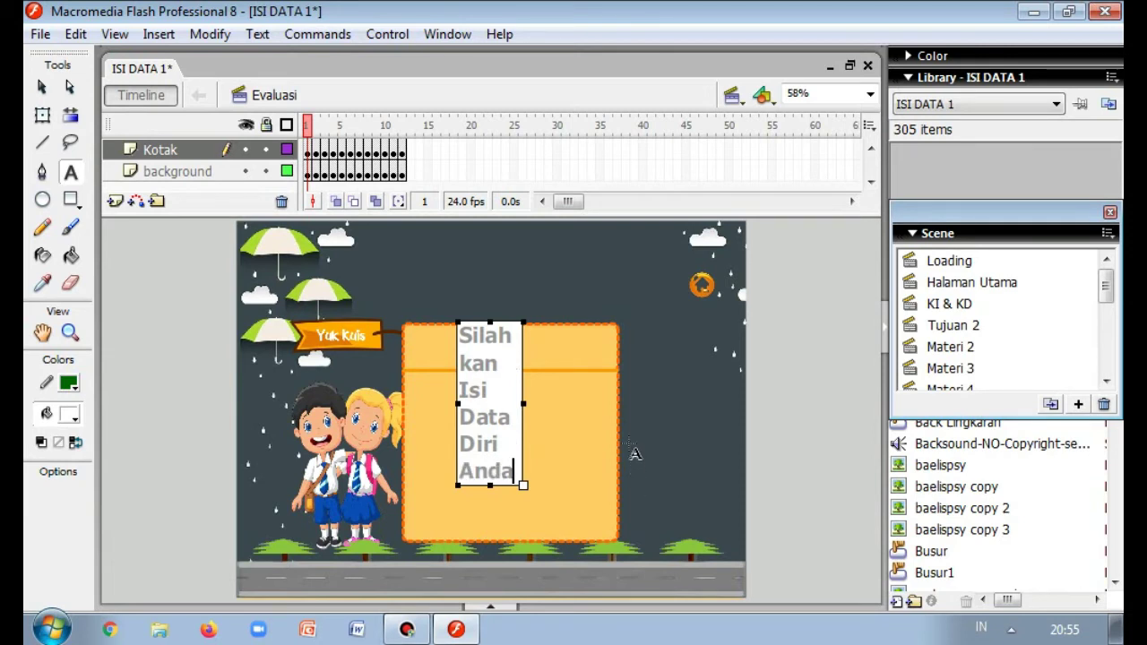
- Resize the text box to about 291 wide by 131 high so it fits within the orange panel's width
{"action": "left_click_drag", "start_coordinate": [523, 403], "coordinate": [600, 403]}
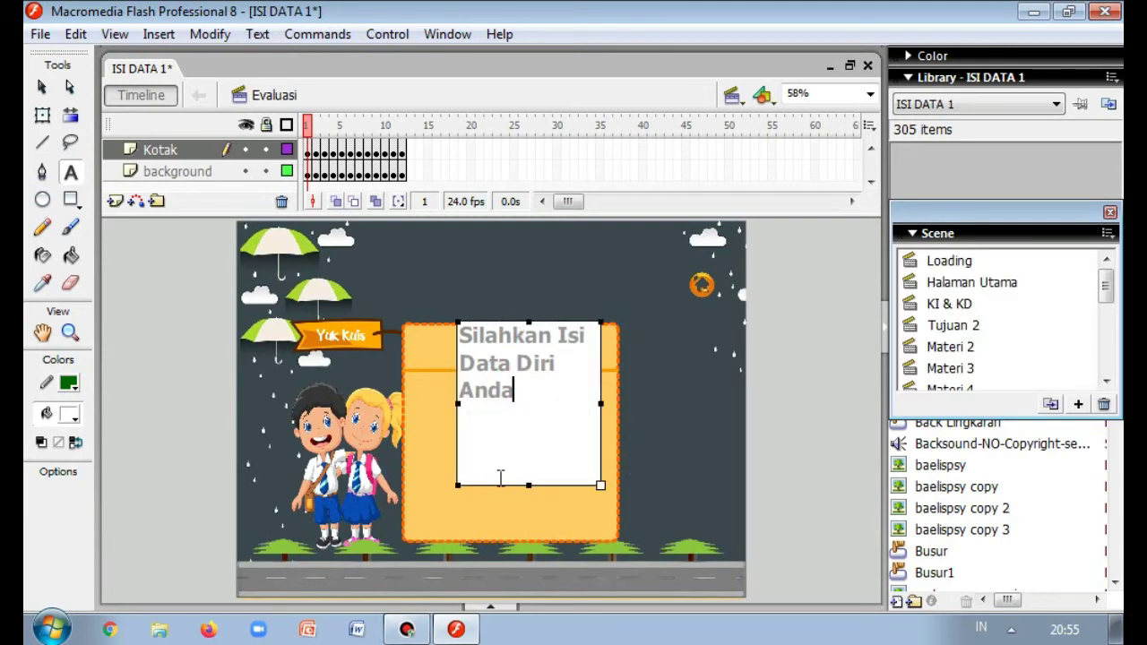
{"action": "left_click_drag", "start_coordinate": [527, 484], "coordinate": [529, 369]}
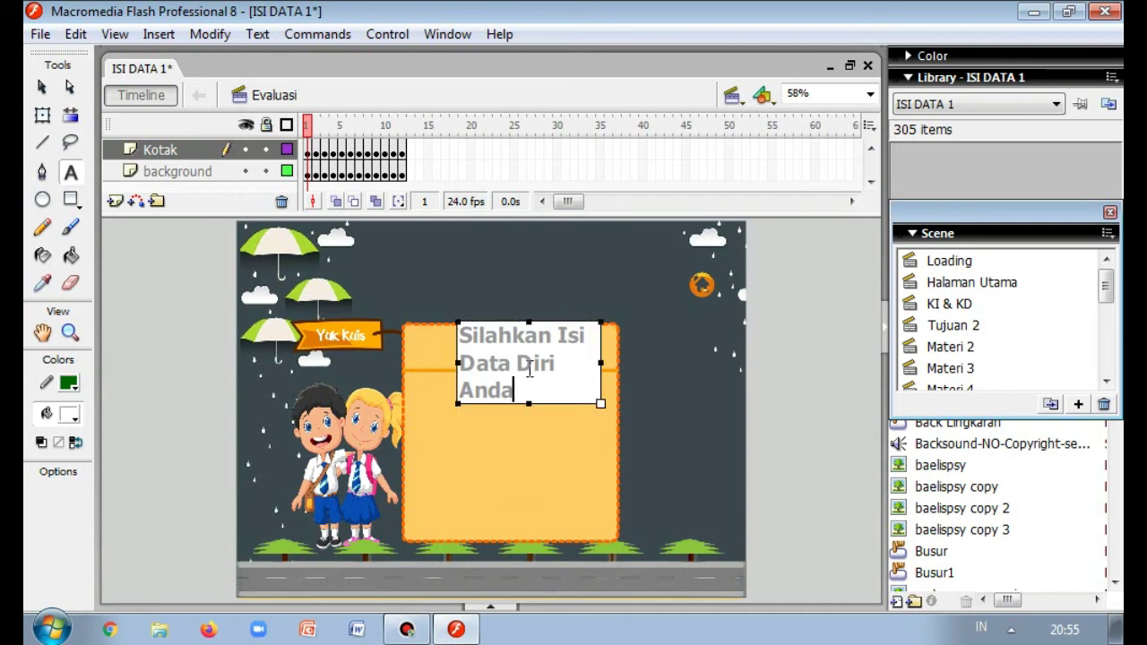
{"action": "left_click_drag", "start_coordinate": [458, 363], "coordinate": [418, 363]}
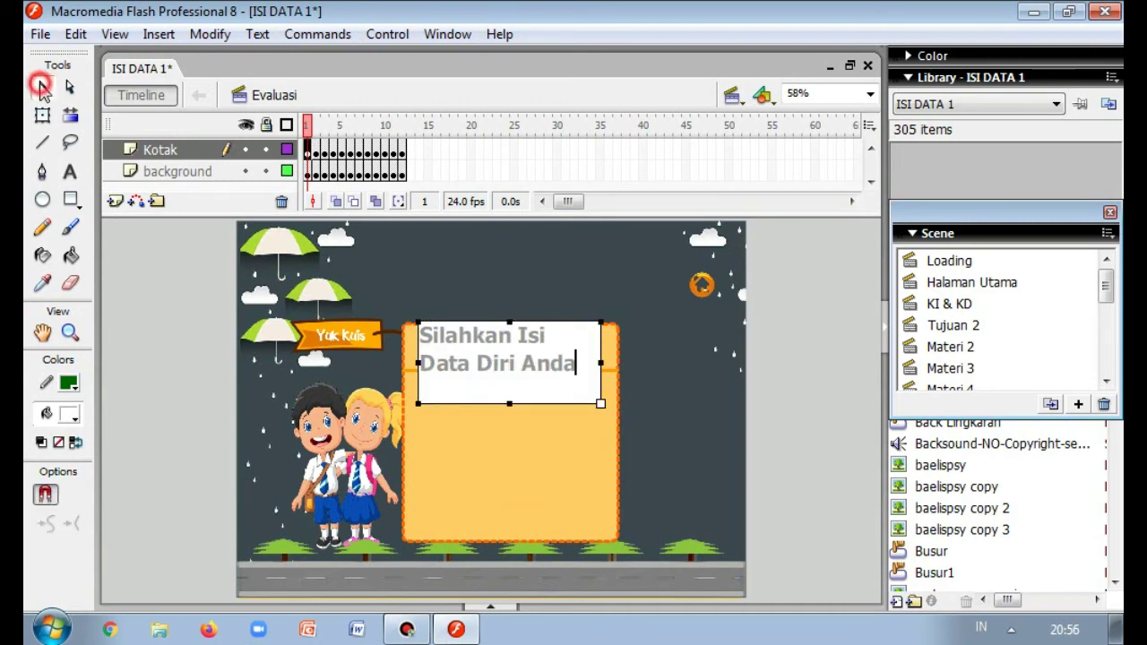
- Convert the "Silahkan Isi Data Diri Anda" box from dynamic to Static Text
{"action": "left_click", "coordinate": [41, 86]}
{"action": "left_click", "coordinate": [460, 329]}
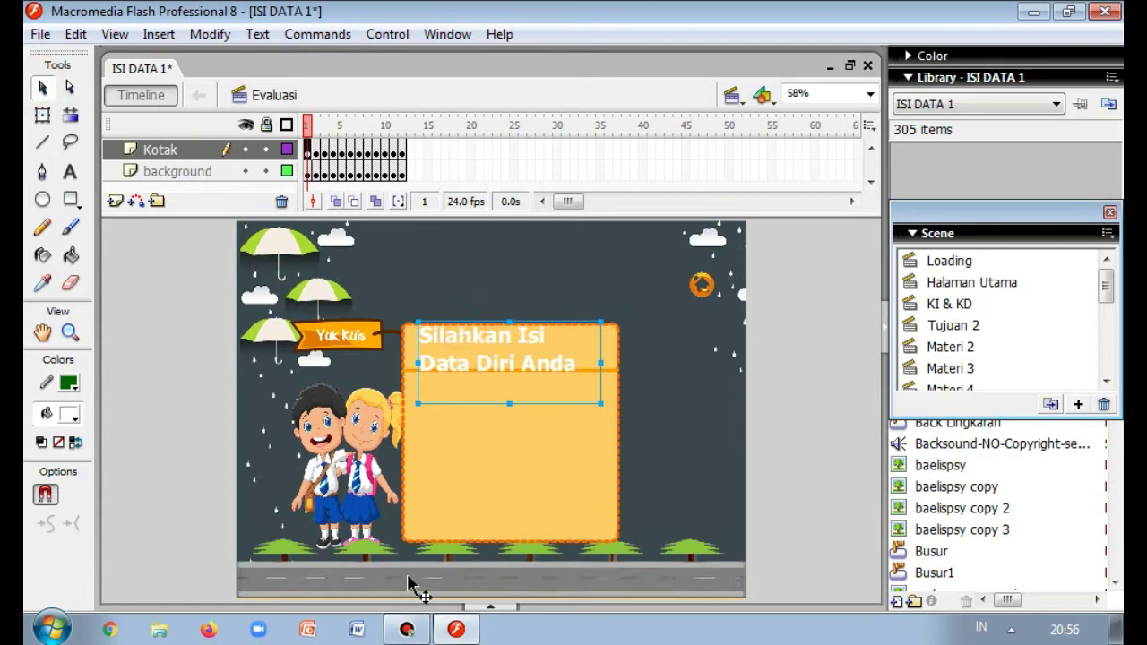
{"action": "left_click", "coordinate": [476, 607]}
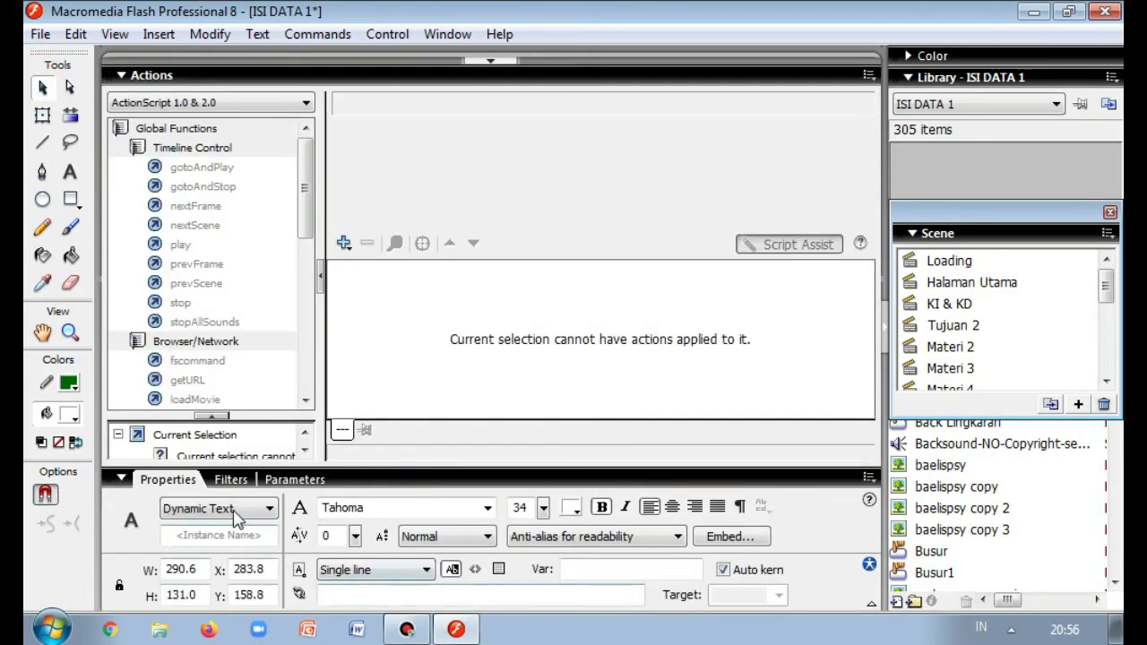
{"action": "left_click", "coordinate": [244, 509]}
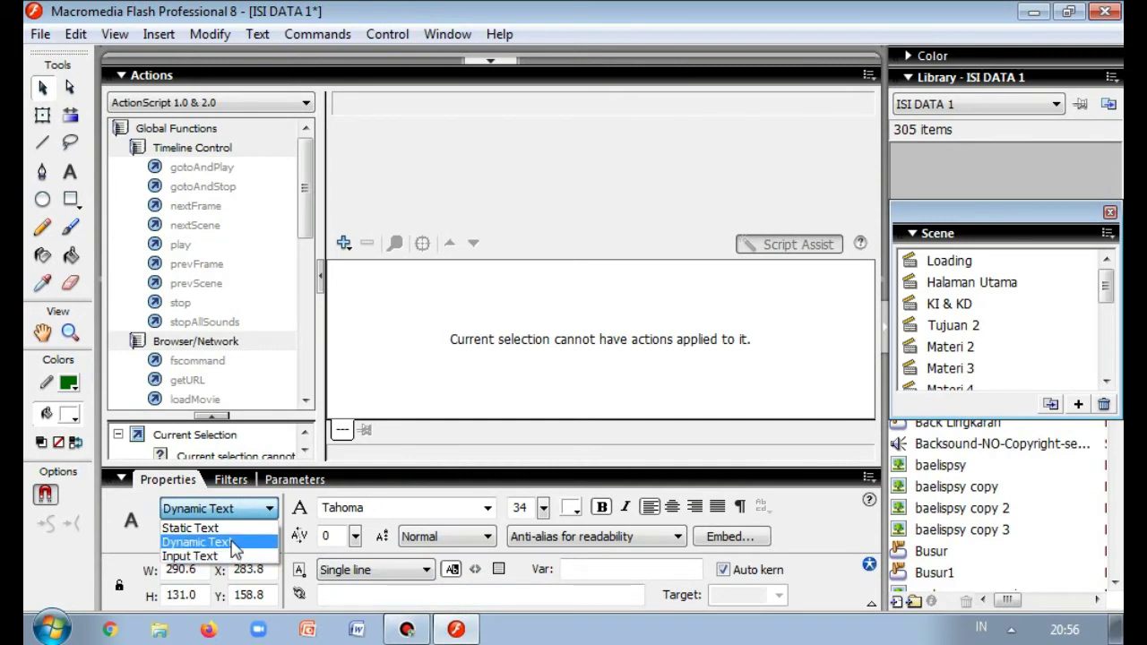
{"action": "left_click", "coordinate": [231, 528]}
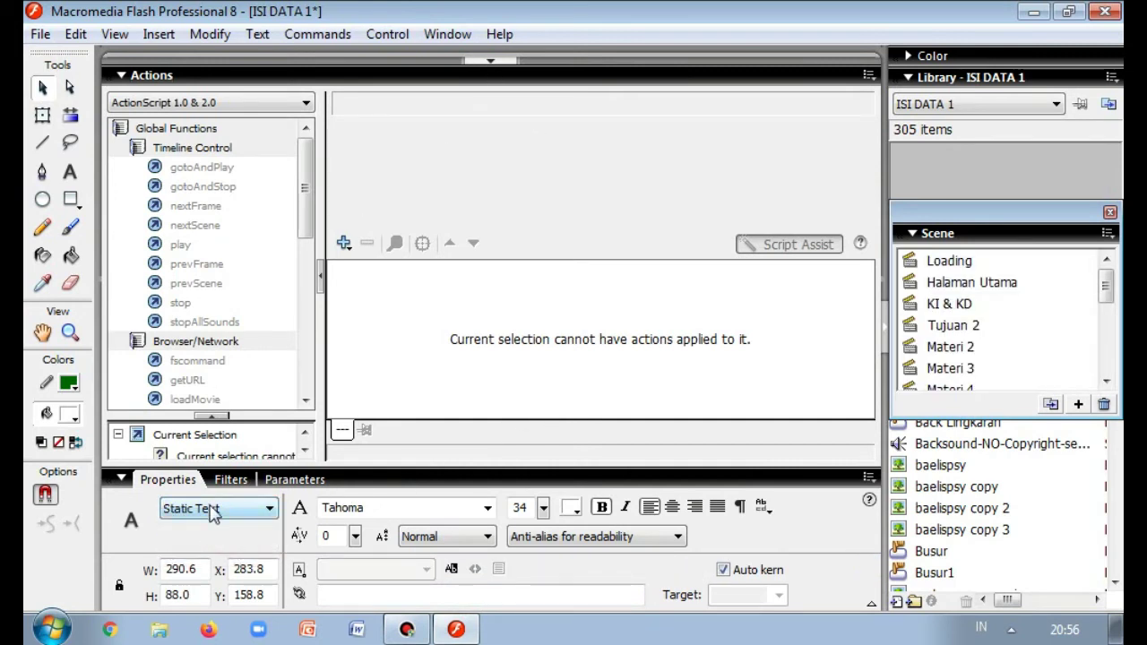
{"action": "left_click", "coordinate": [492, 61]}
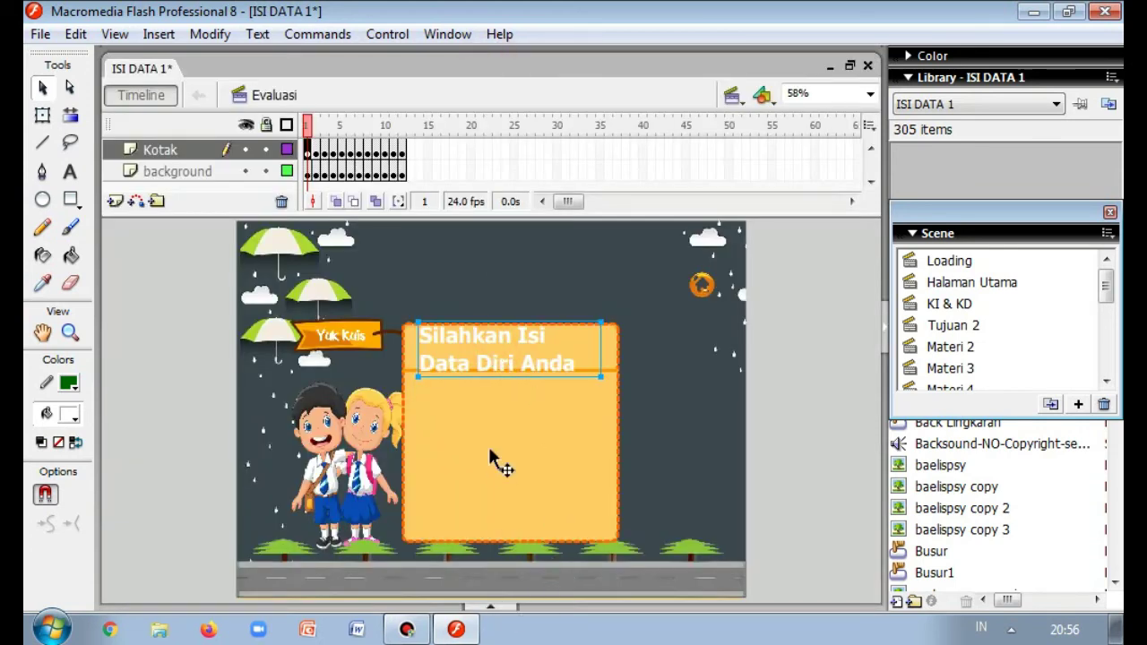
- Reduce the font size of the whole "Silahkan Isi Data Diri Anda" text to 21 so it fits on one line
{"action": "double_click", "coordinate": [492, 358]}
{"action": "key", "text": "ctrl+a"}
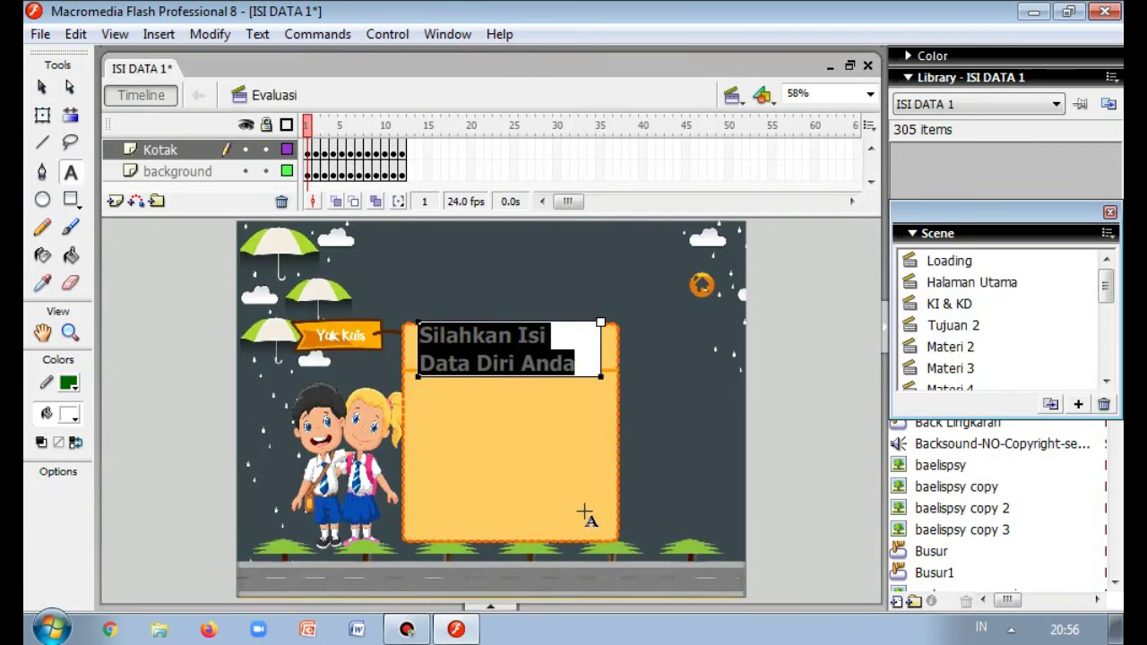
{"action": "left_click", "coordinate": [500, 606]}
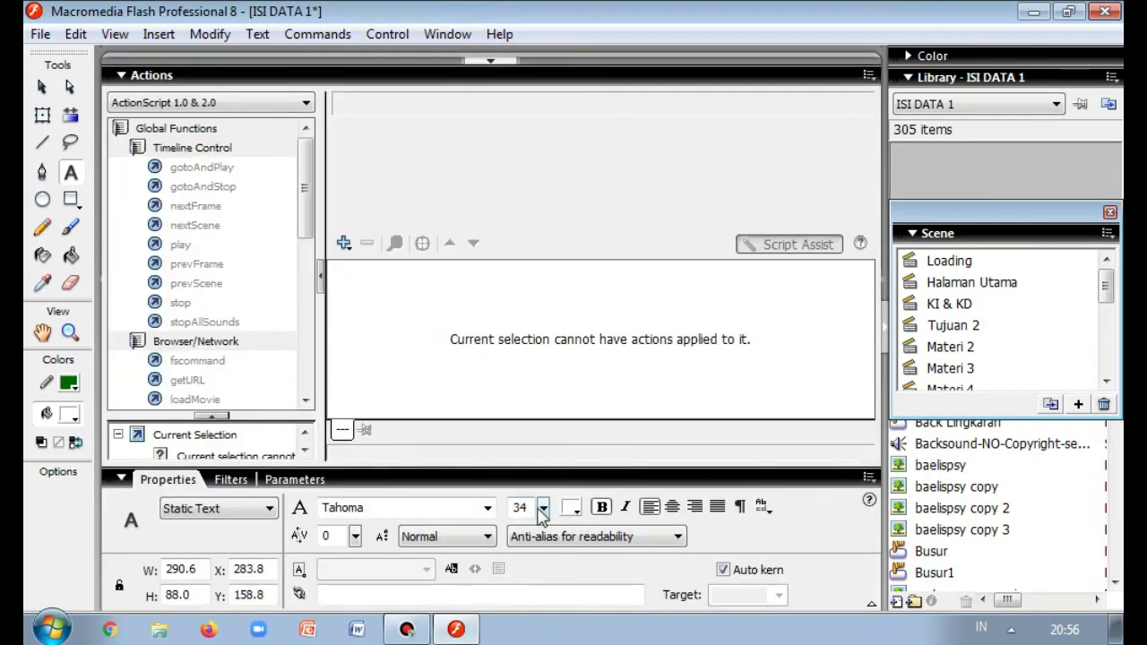
{"action": "left_click_drag", "start_coordinate": [542, 513], "coordinate": [545, 519]}
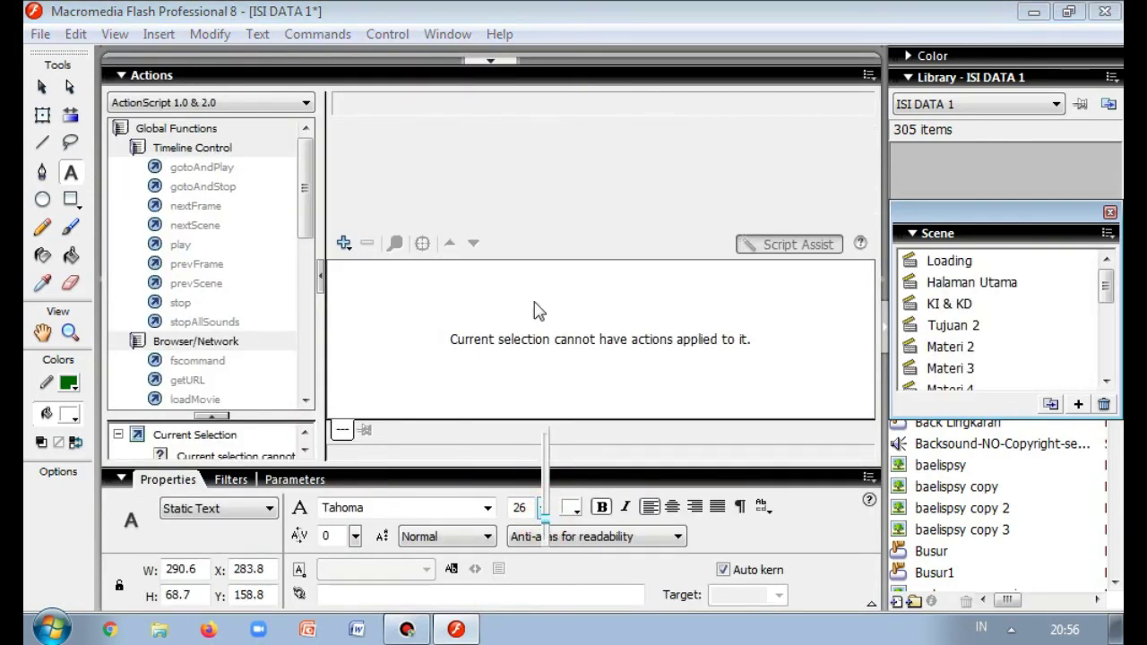
{"action": "left_click", "coordinate": [505, 58]}
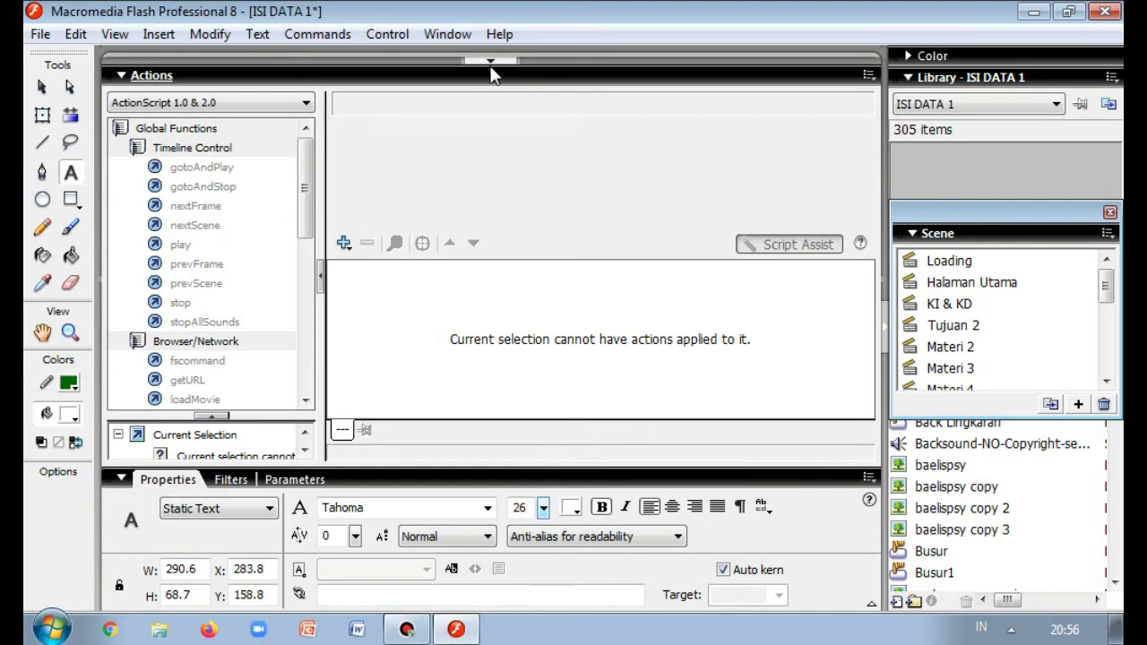
{"action": "left_click", "coordinate": [503, 61]}
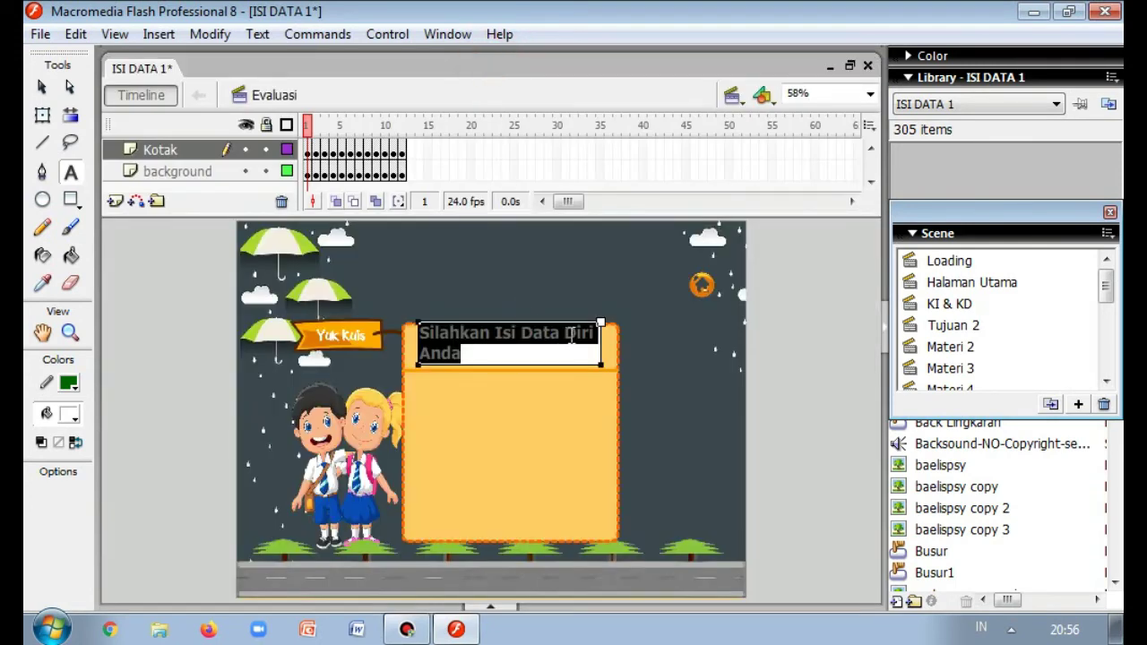
{"action": "left_click", "coordinate": [503, 608]}
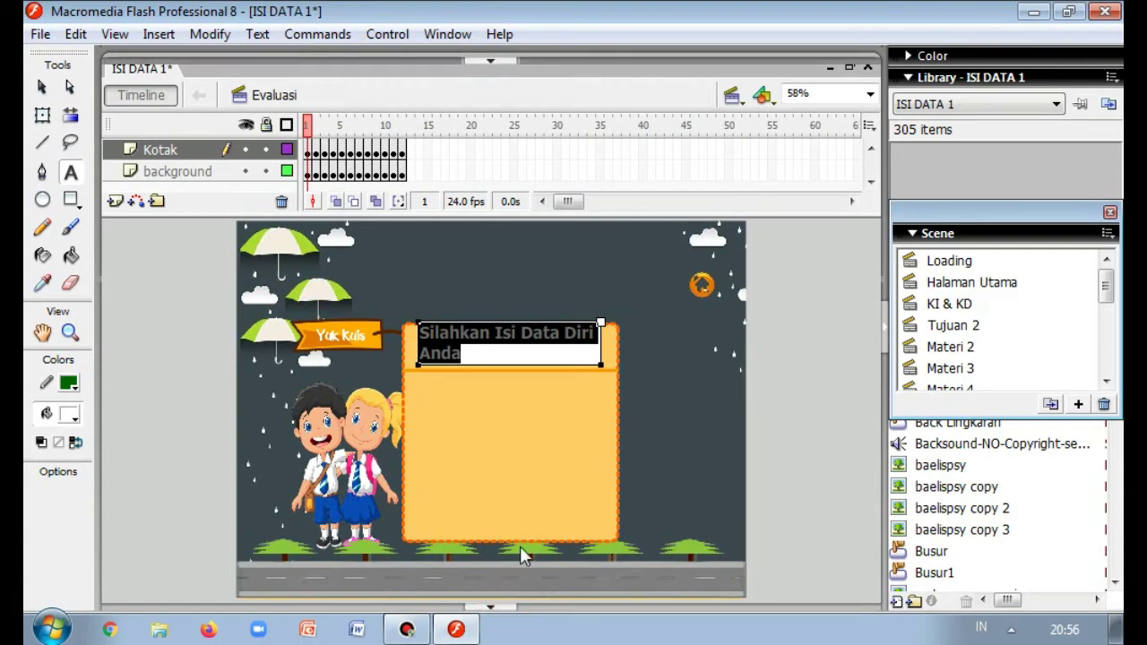
{"action": "double_click", "coordinate": [519, 507]}
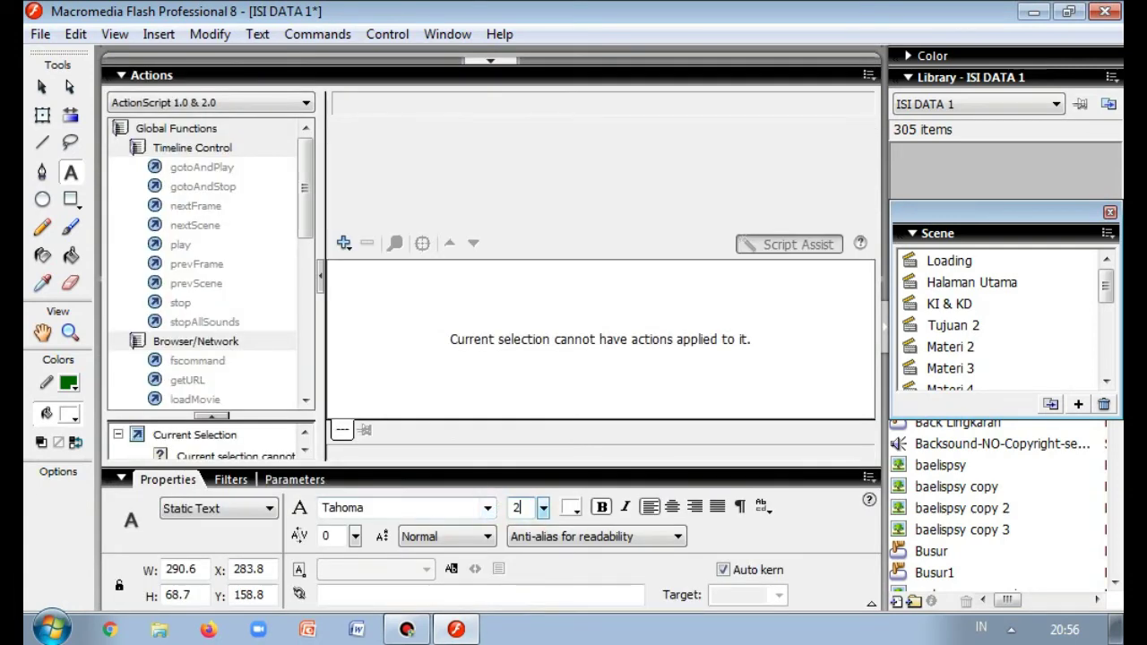
{"action": "left_click", "coordinate": [489, 59]}
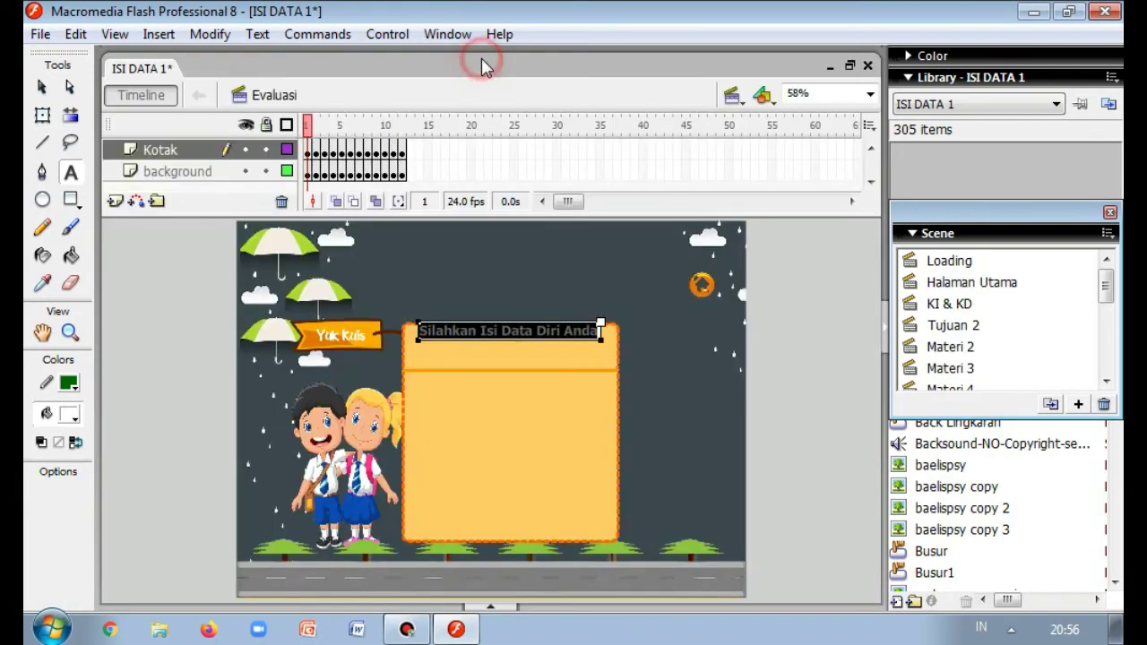
- Move the text slightly down inside the panel's header and break the line after "Silahkan"
{"action": "left_click", "coordinate": [42, 87]}
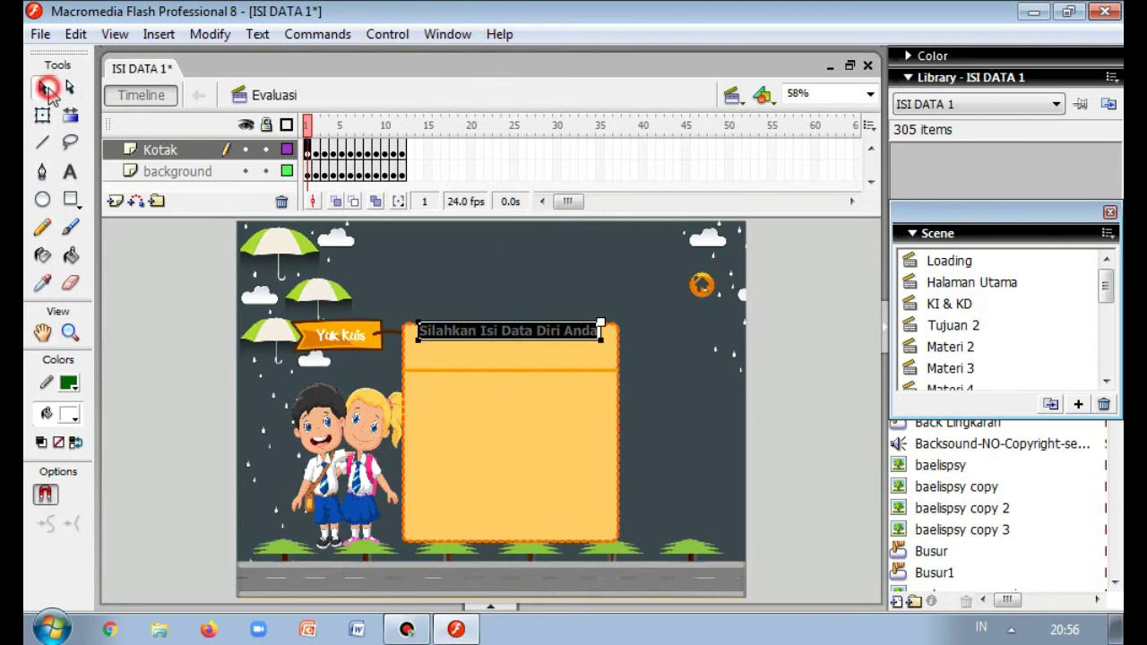
{"action": "mouse_move", "coordinate": [498, 331]}
{"action": "left_mouse_down"}
{"action": "mouse_move", "coordinate": [502, 346]}
{"action": "mouse_move", "coordinate": [516, 340]}
{"action": "left_mouse_up"}
{"action": "double_click", "coordinate": [516, 340]}
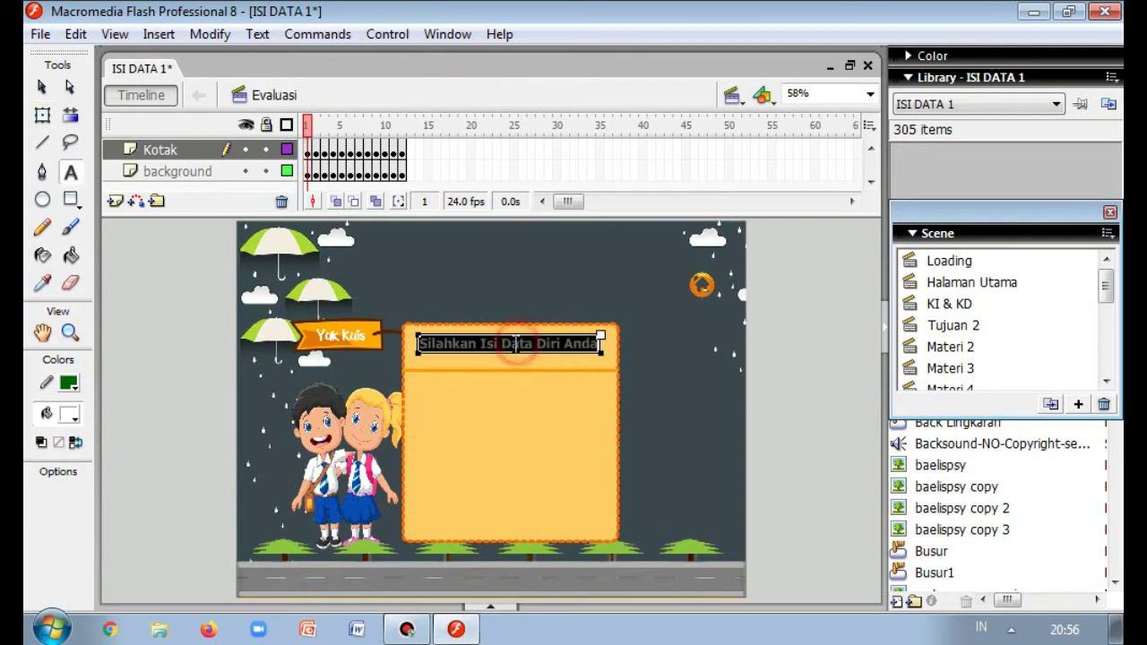
{"action": "left_click", "coordinate": [501, 343]}
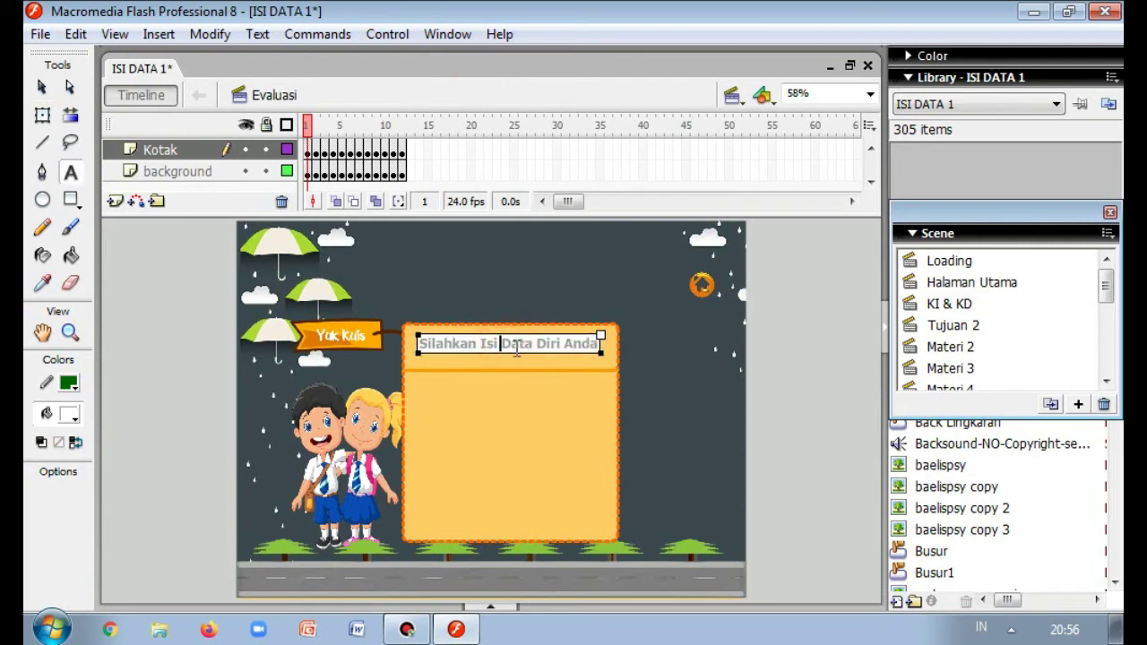
{"action": "left_click", "coordinate": [480, 347]}
{"action": "key", "text": "Return"}
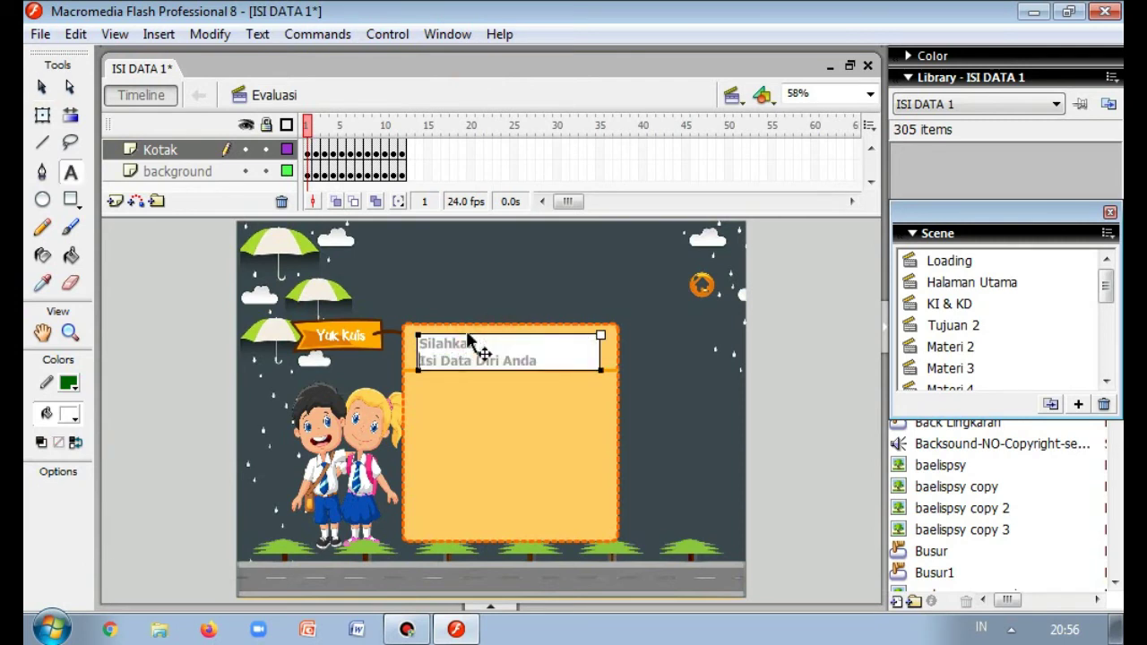
- Try to centre-align the header text without selecting its contents
{"action": "left_click", "coordinate": [490, 608]}
{"action": "left_click", "coordinate": [673, 507]}
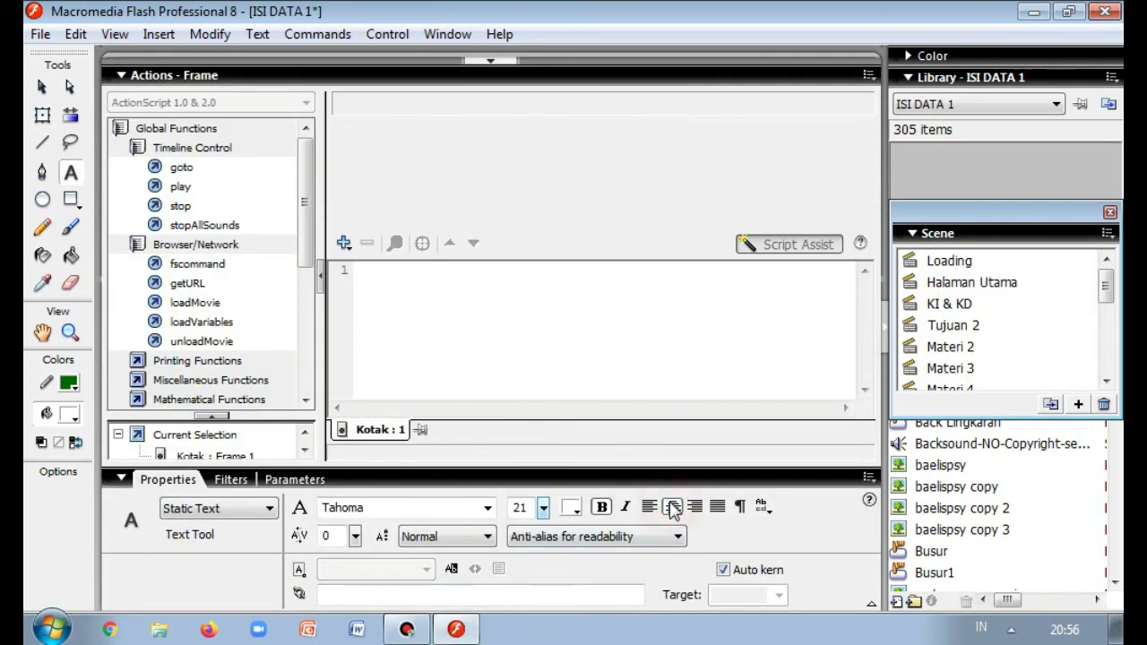
{"action": "left_click", "coordinate": [502, 59]}
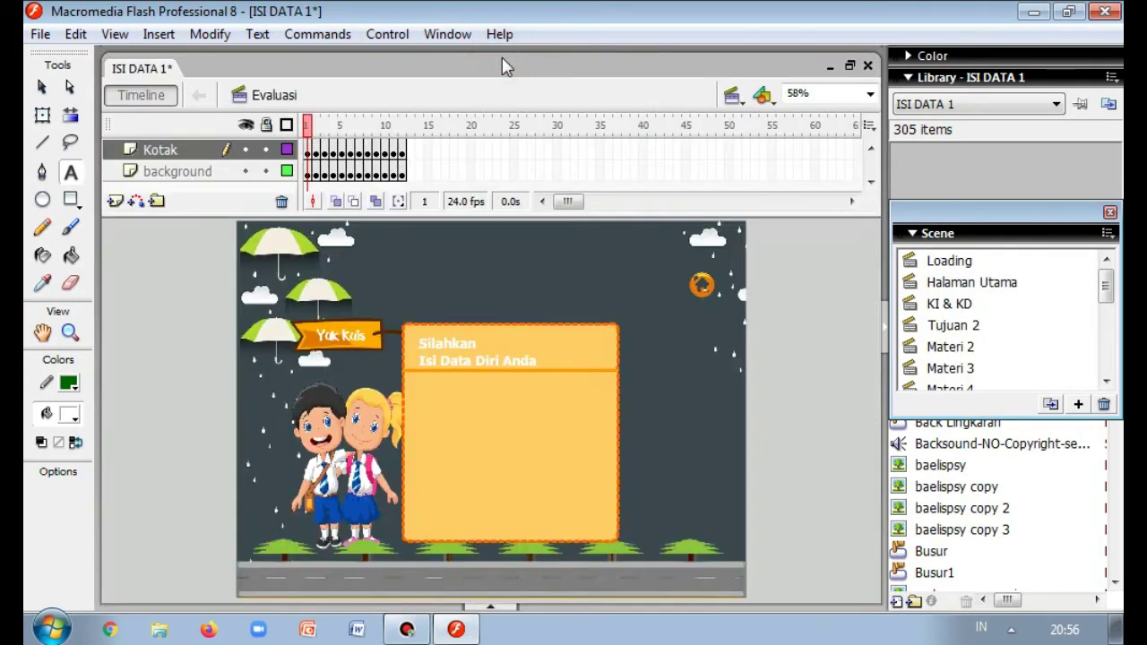
- Select both lines of the header text and centre-align them
{"action": "left_click", "coordinate": [475, 345]}
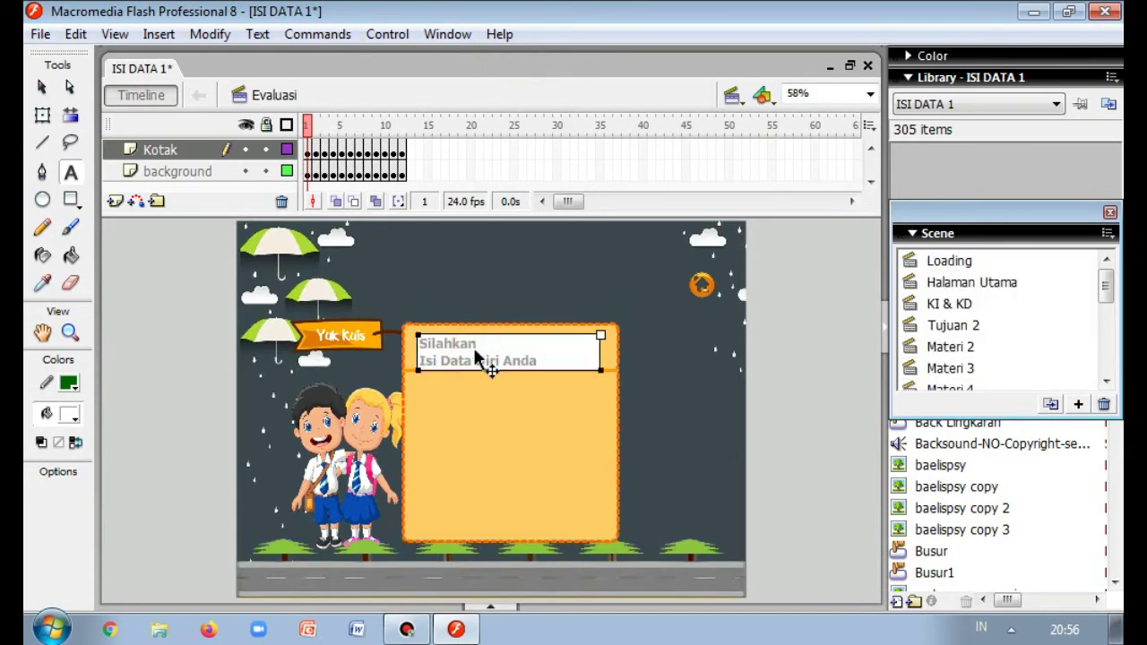
{"action": "key", "text": "ctrl+a"}
{"action": "left_click", "coordinate": [499, 610]}
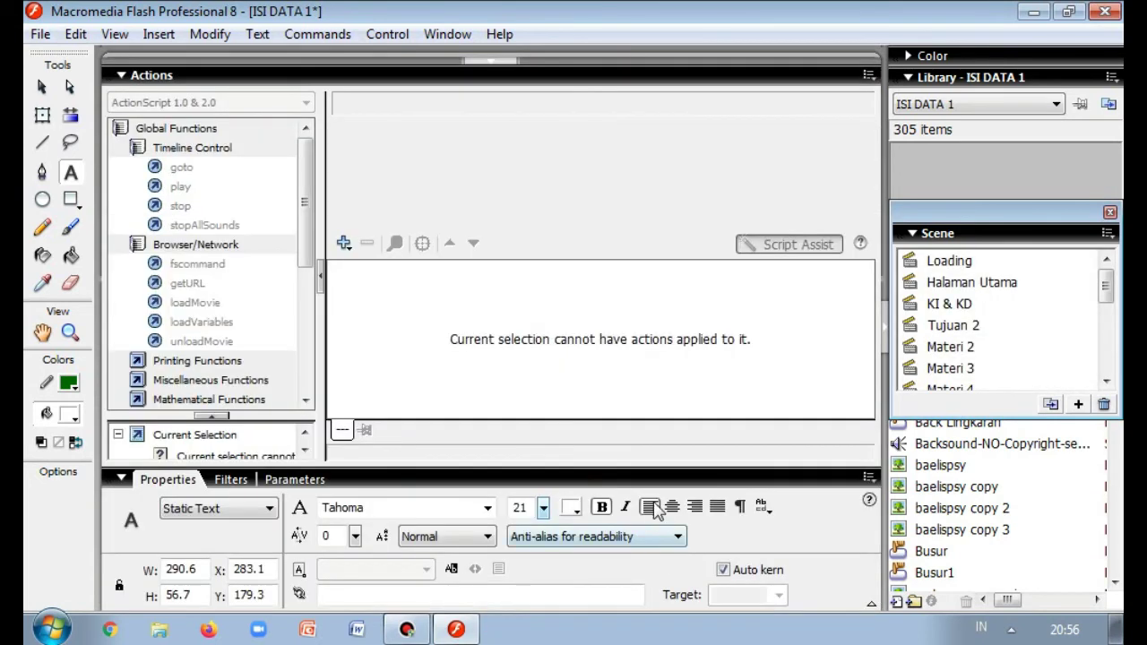
{"action": "left_click", "coordinate": [673, 507]}
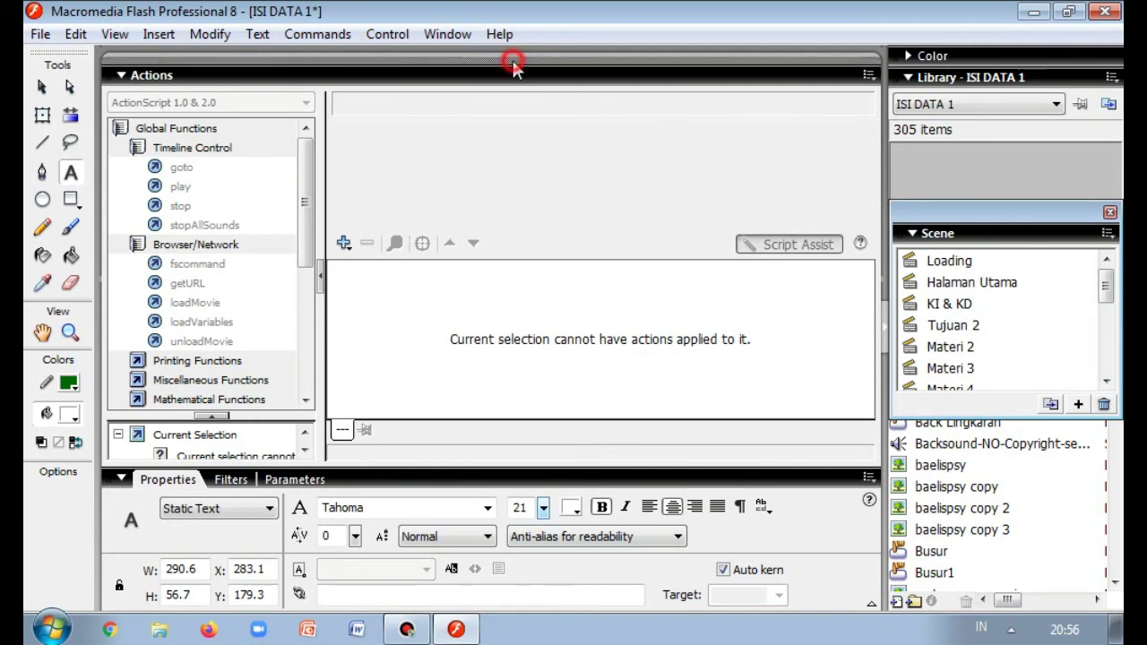
{"action": "left_click", "coordinate": [512, 58]}
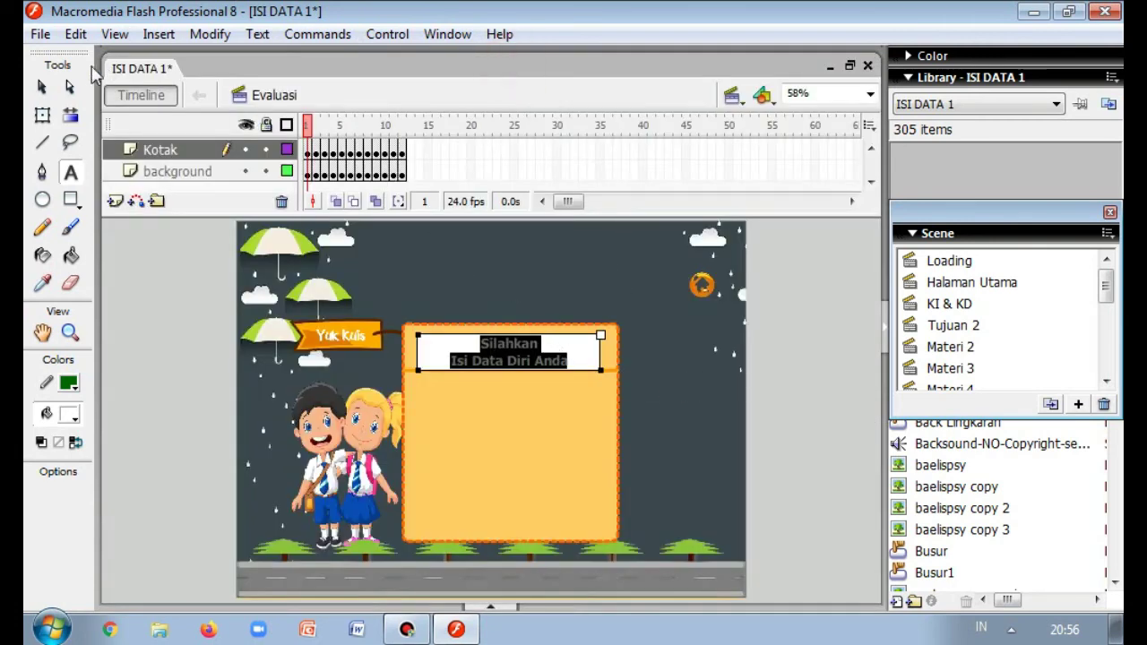
- Change the font of the whole two-line header text from Tahoma to Space kids
{"action": "left_click", "coordinate": [41, 86]}
{"action": "left_click", "coordinate": [815, 436]}
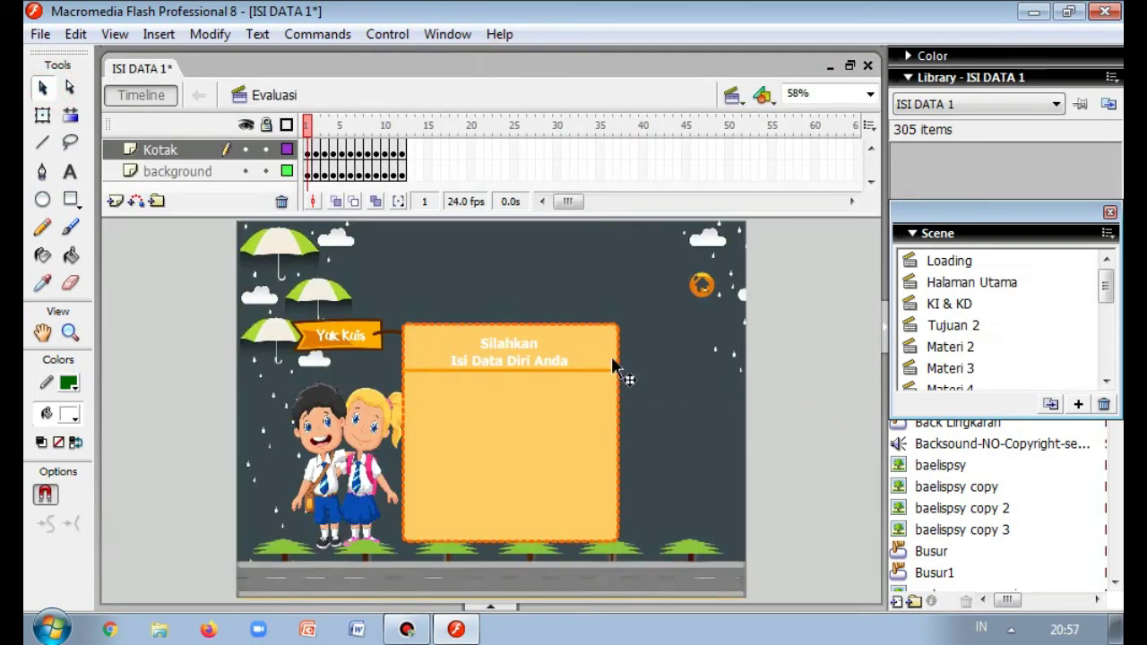
{"action": "left_click", "coordinate": [504, 358]}
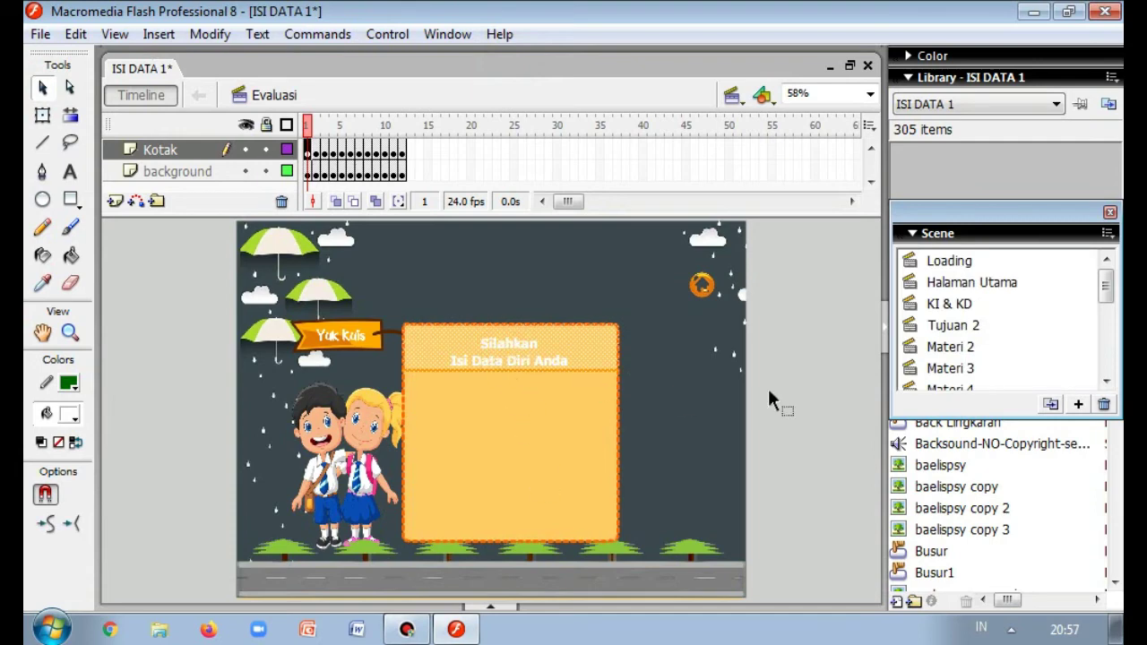
{"action": "double_click", "coordinate": [540, 345]}
{"action": "key", "text": "ctrl+a"}
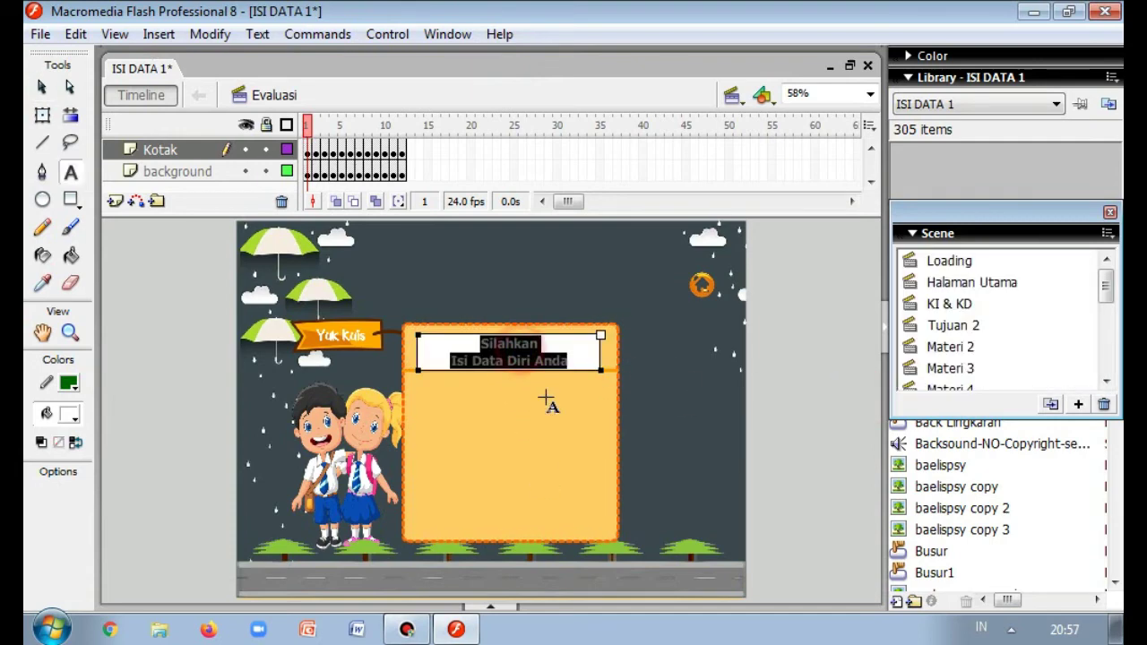
{"action": "left_click", "coordinate": [502, 608]}
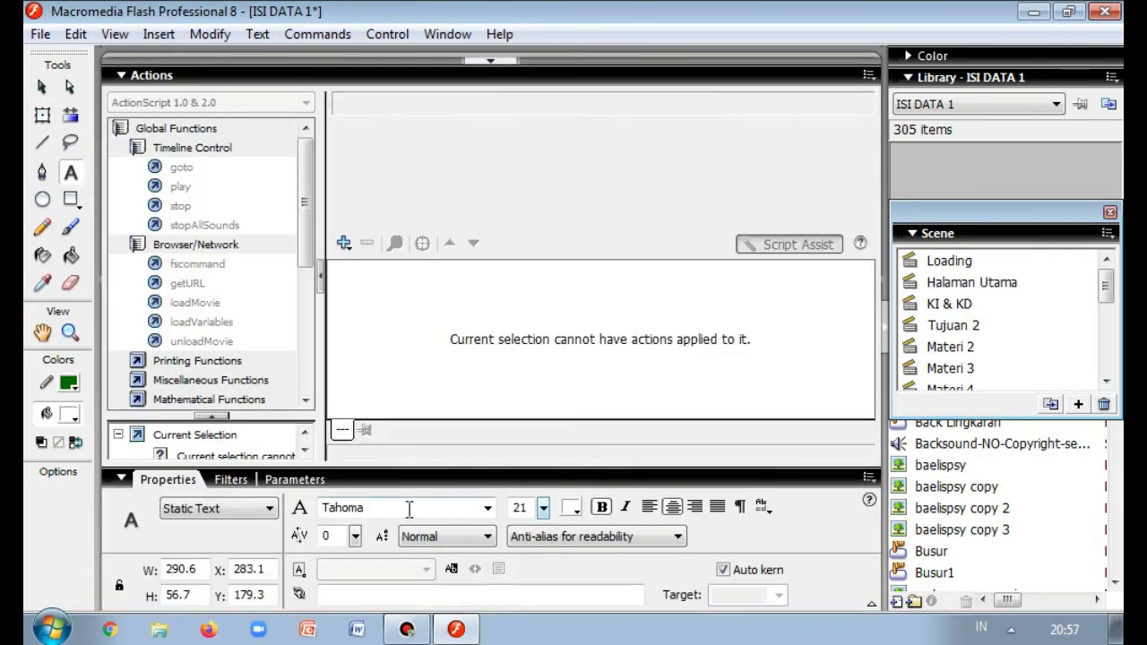
{"action": "left_click", "coordinate": [409, 509]}
{"action": "type", "text": "space kids"}
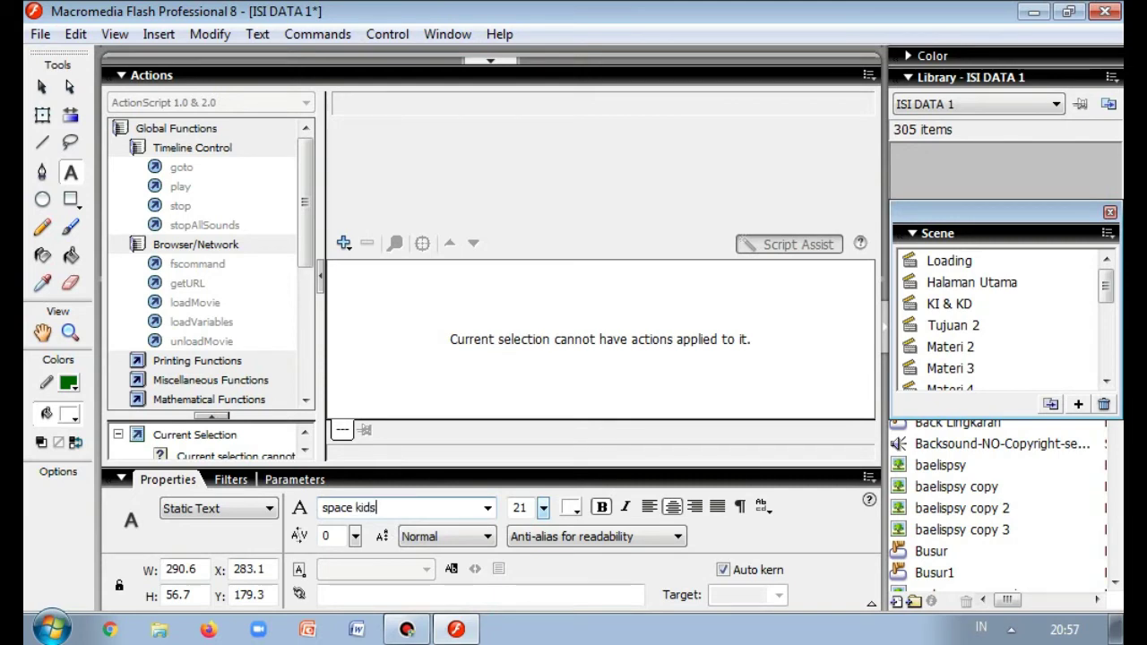
{"action": "key", "text": "Return"}
{"action": "left_click", "coordinate": [489, 61]}
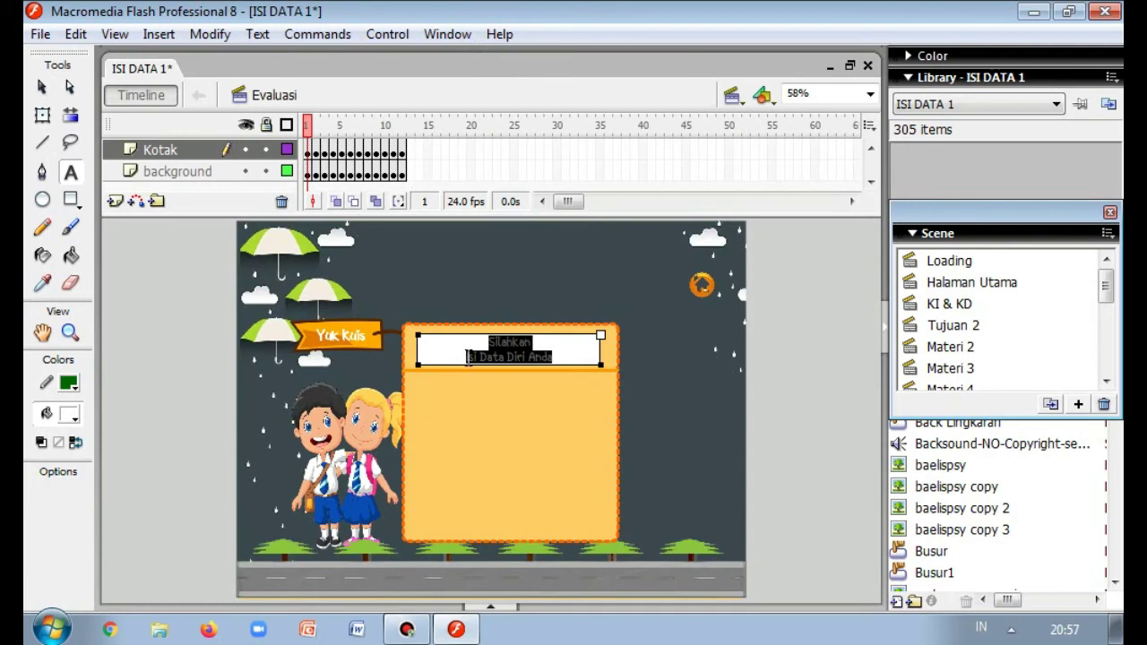
- Increase the font size of both header lines to 33
{"action": "left_click", "coordinate": [41, 86]}
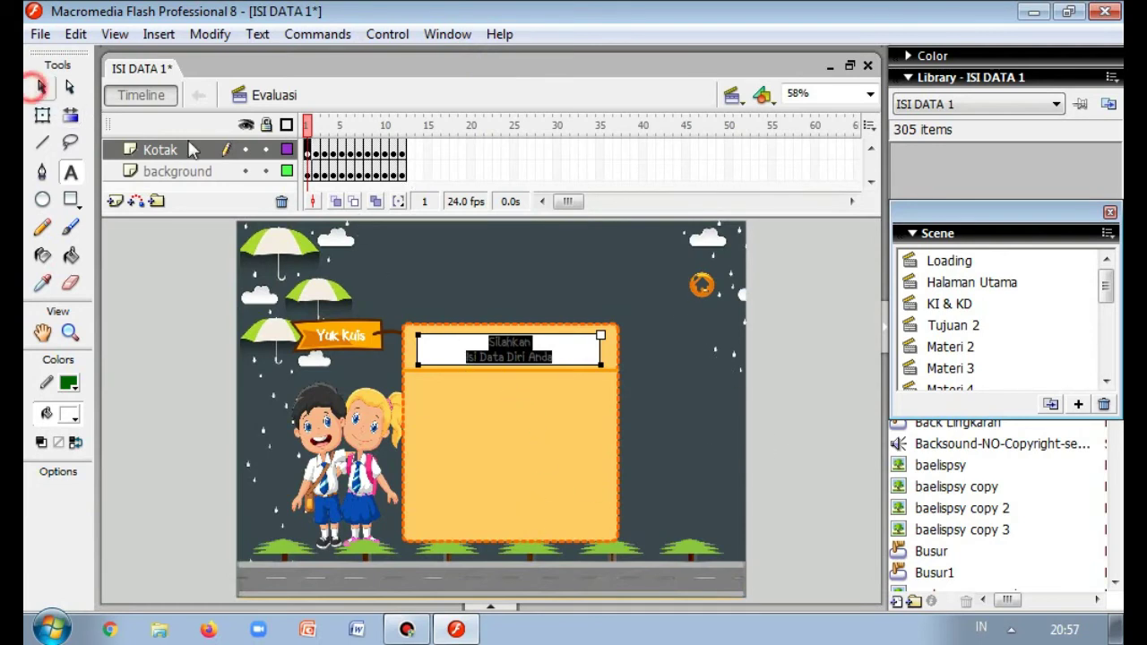
{"action": "double_click", "coordinate": [527, 348]}
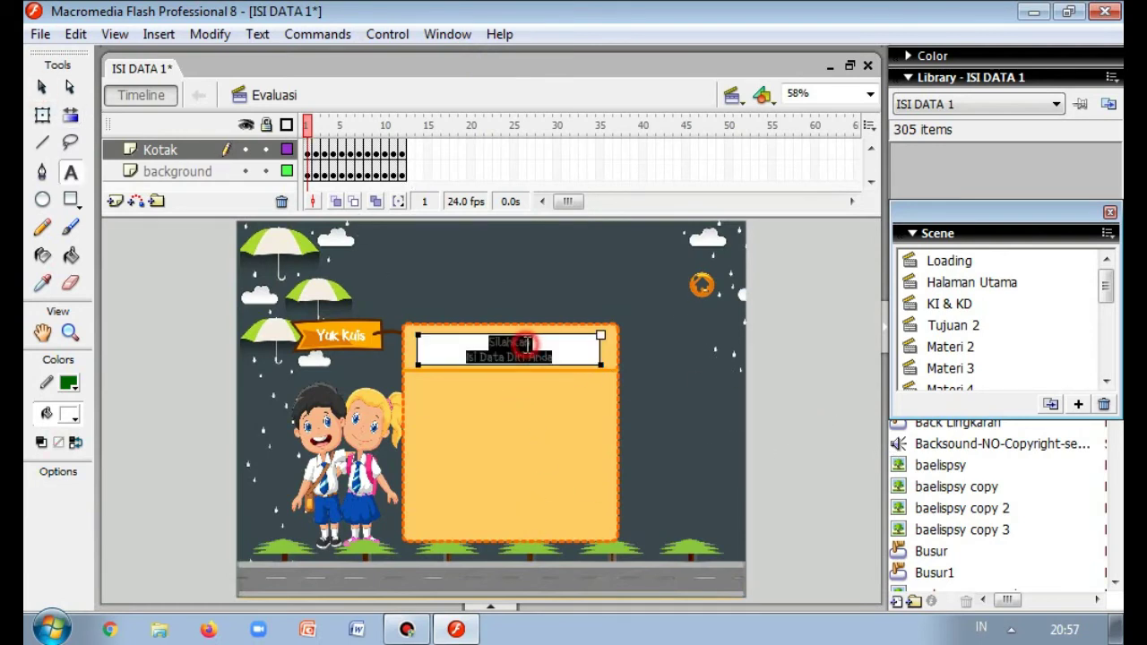
{"action": "left_click", "coordinate": [504, 610]}
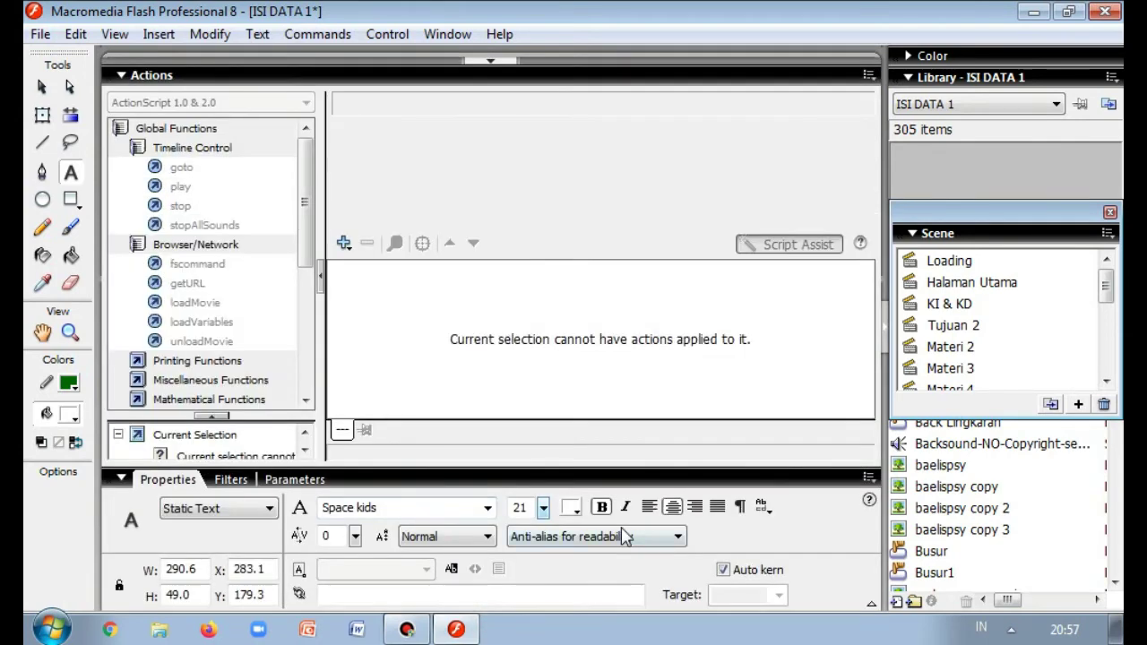
{"action": "left_click_drag", "start_coordinate": [543, 512], "coordinate": [543, 475]}
{"action": "left_click", "coordinate": [499, 65]}
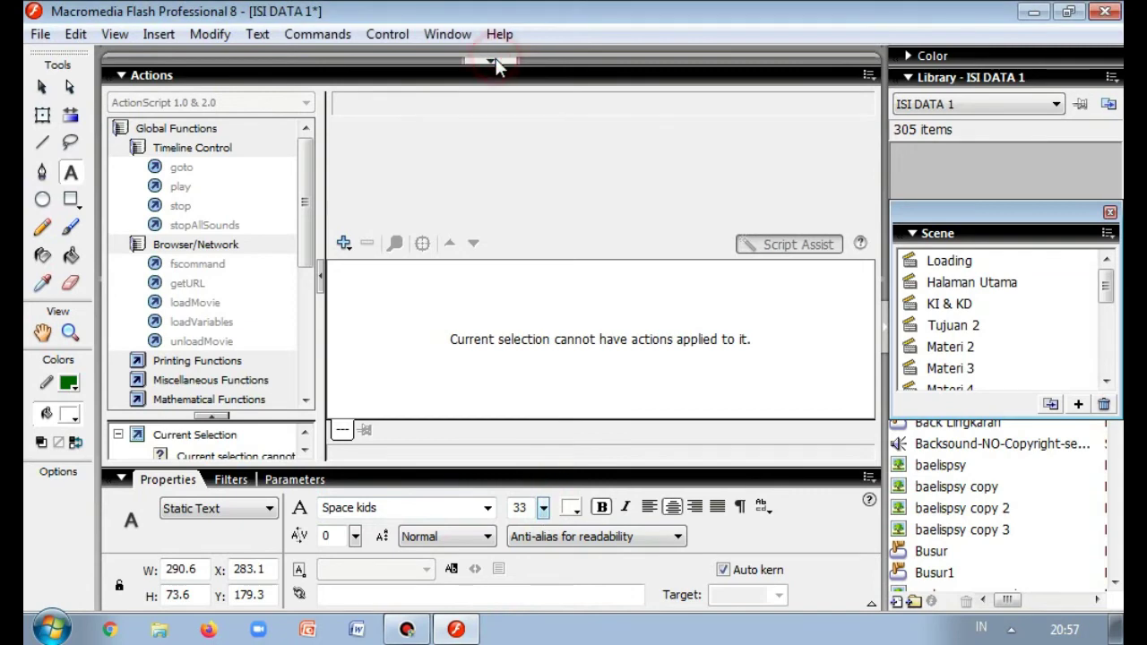
{"action": "left_click", "coordinate": [498, 64]}
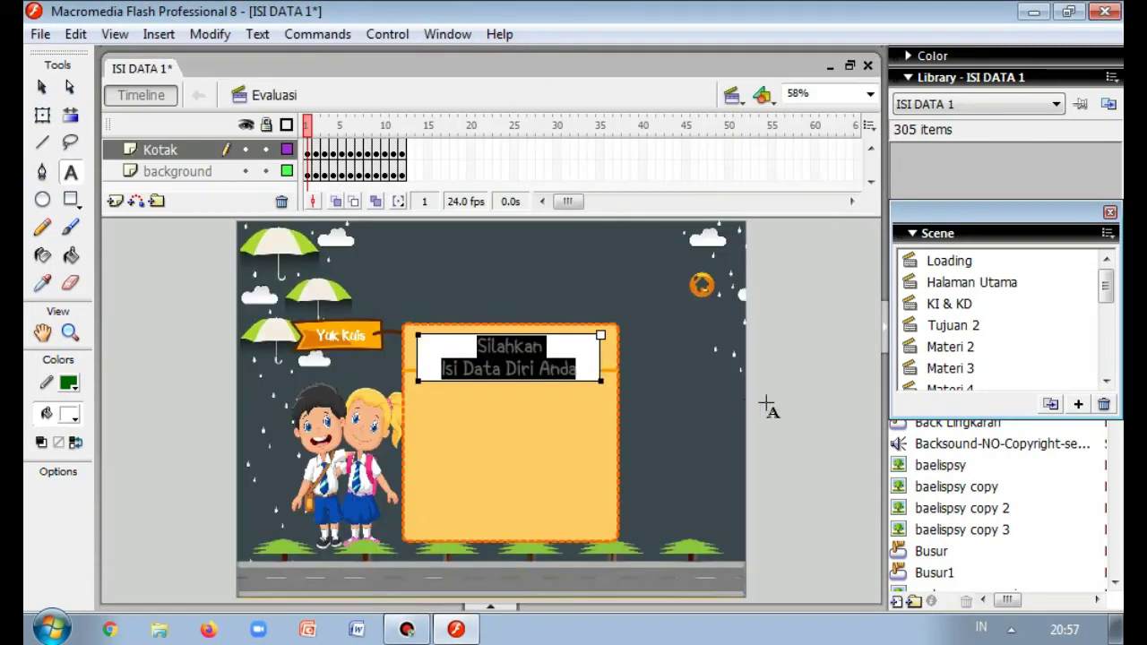
- Move the header text block slightly up so both lines sit inside the panel's header area
{"action": "left_click", "coordinate": [768, 405]}
{"action": "left_click", "coordinate": [507, 349]}
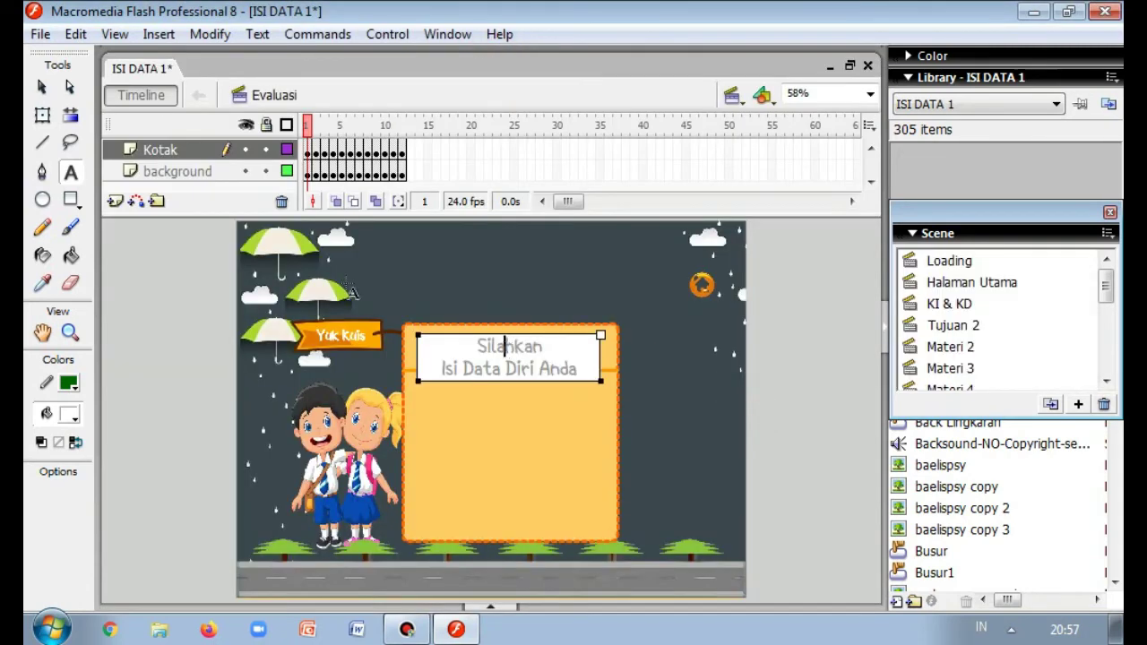
{"action": "left_click", "coordinate": [38, 87]}
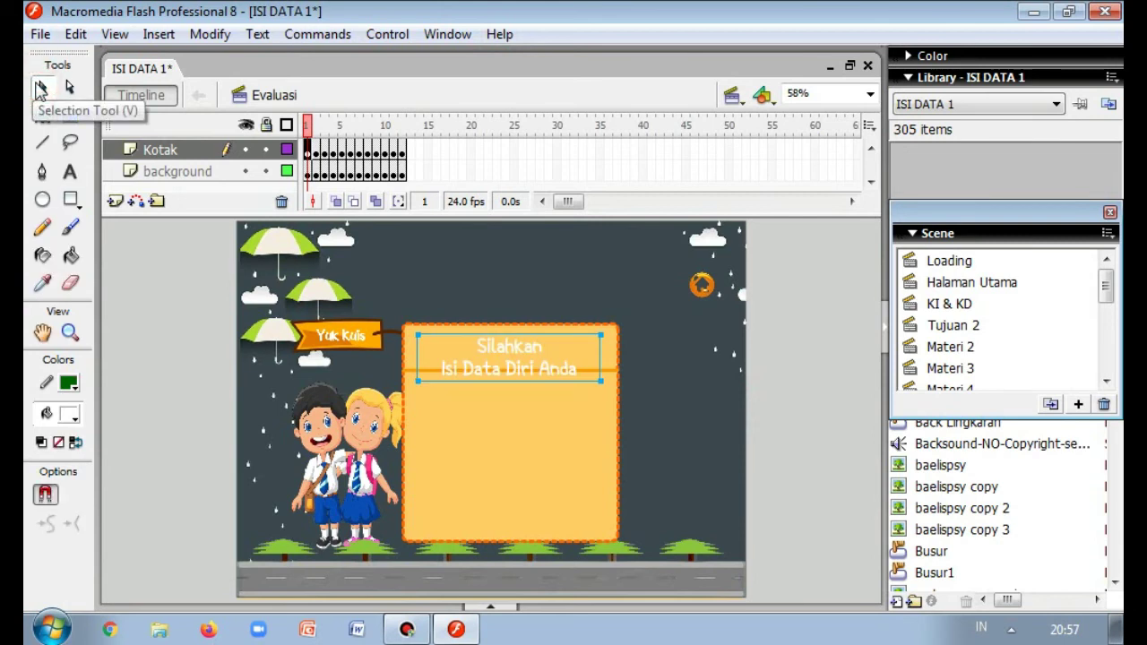
{"action": "left_click", "coordinate": [509, 342]}
{"action": "left_click_drag", "start_coordinate": [510, 340], "coordinate": [510, 330]}
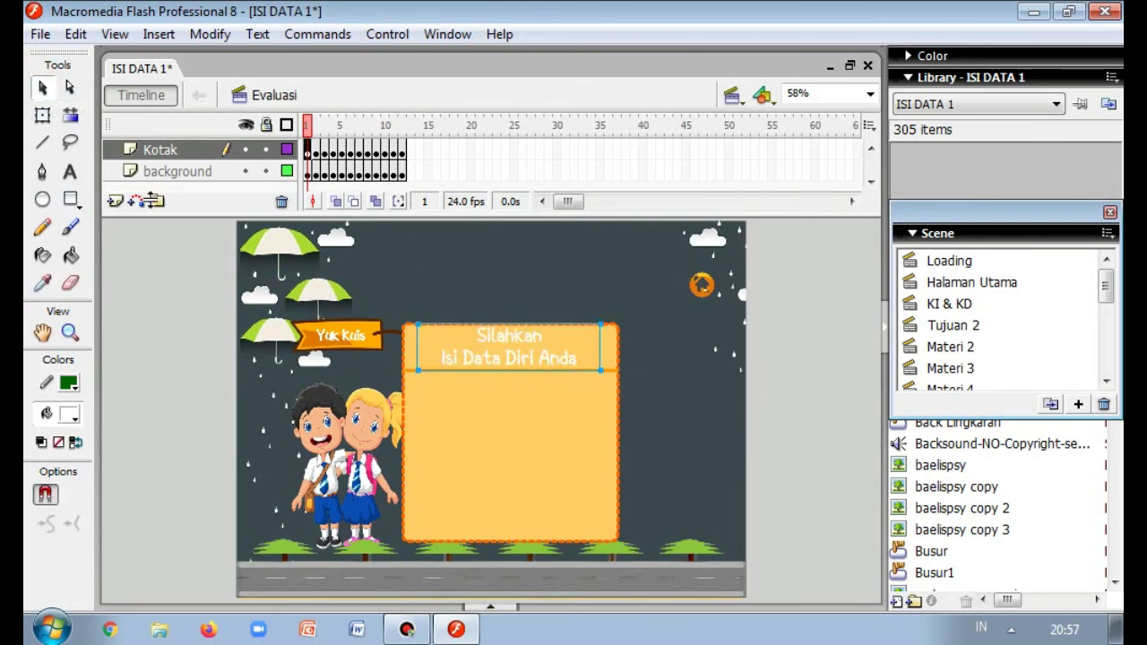
- Scale the header text down slightly around its centre with Free Transform to leave margins inside the header
{"action": "left_click", "coordinate": [42, 115]}
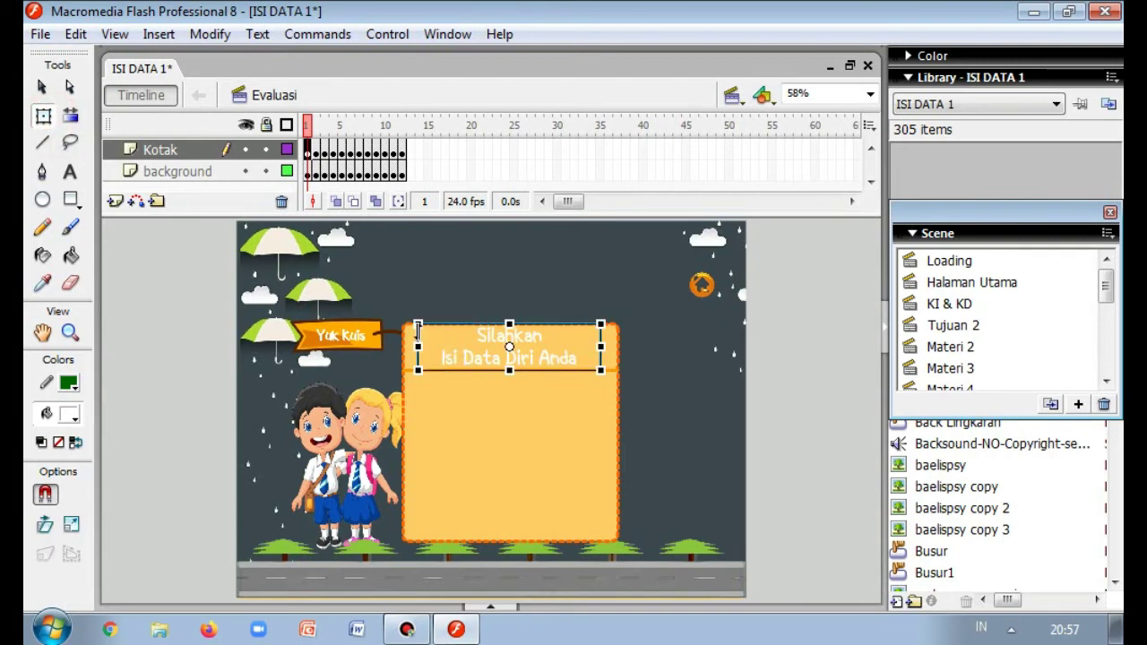
{"action": "mouse_move", "coordinate": [417, 324]}
{"action": "left_mouse_down"}
{"action": "mouse_move", "coordinate": [434, 339]}
{"action": "mouse_move", "coordinate": [433, 326]}
{"action": "left_mouse_up"}
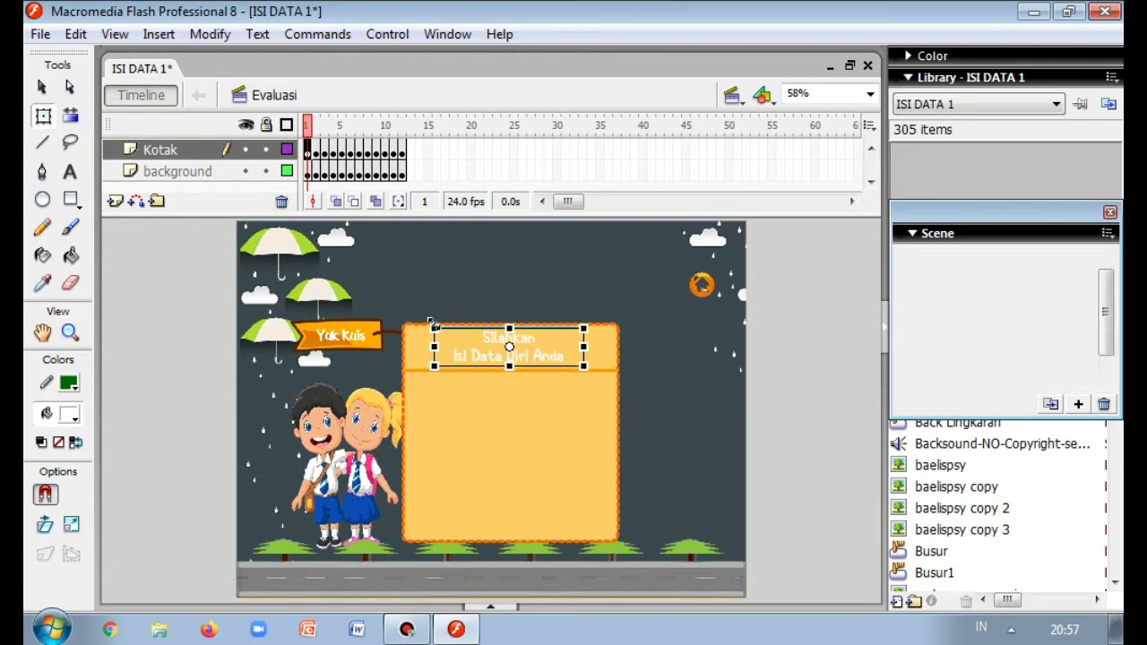
{"action": "left_click", "coordinate": [790, 421]}
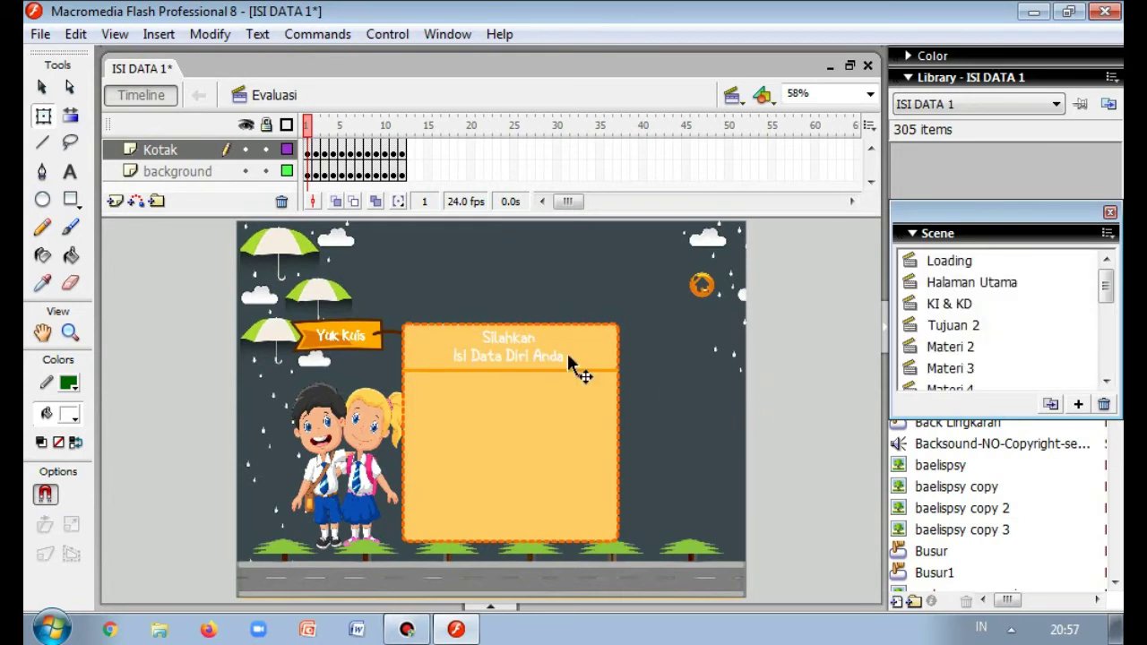
{"action": "left_click", "coordinate": [534, 361]}
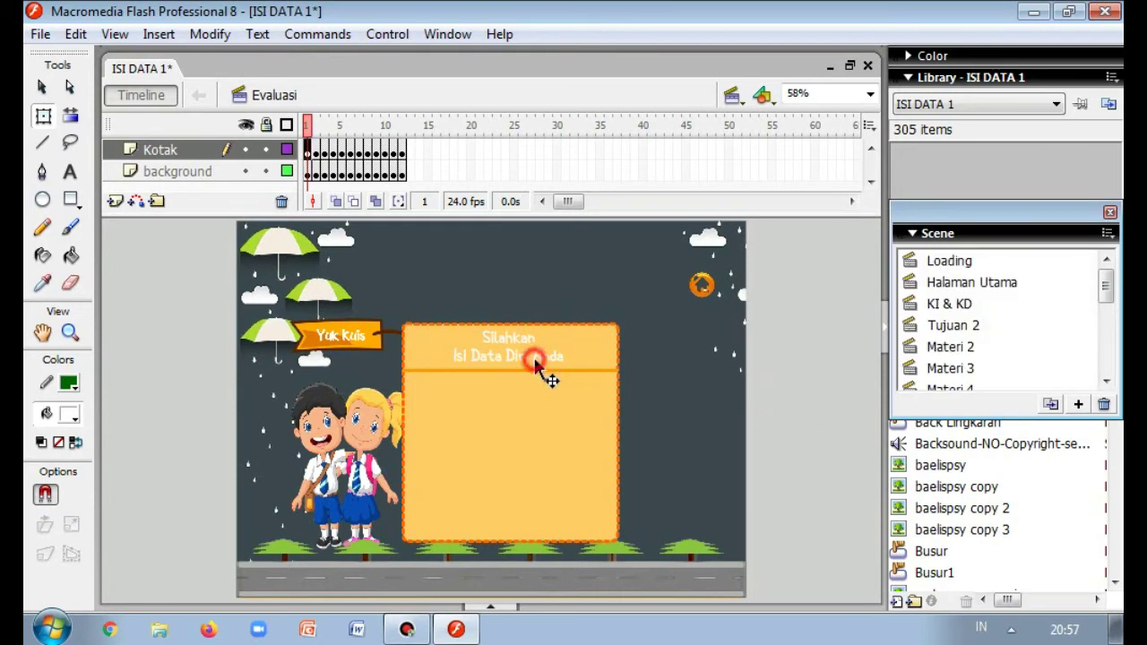
{"action": "left_click", "coordinate": [757, 392]}
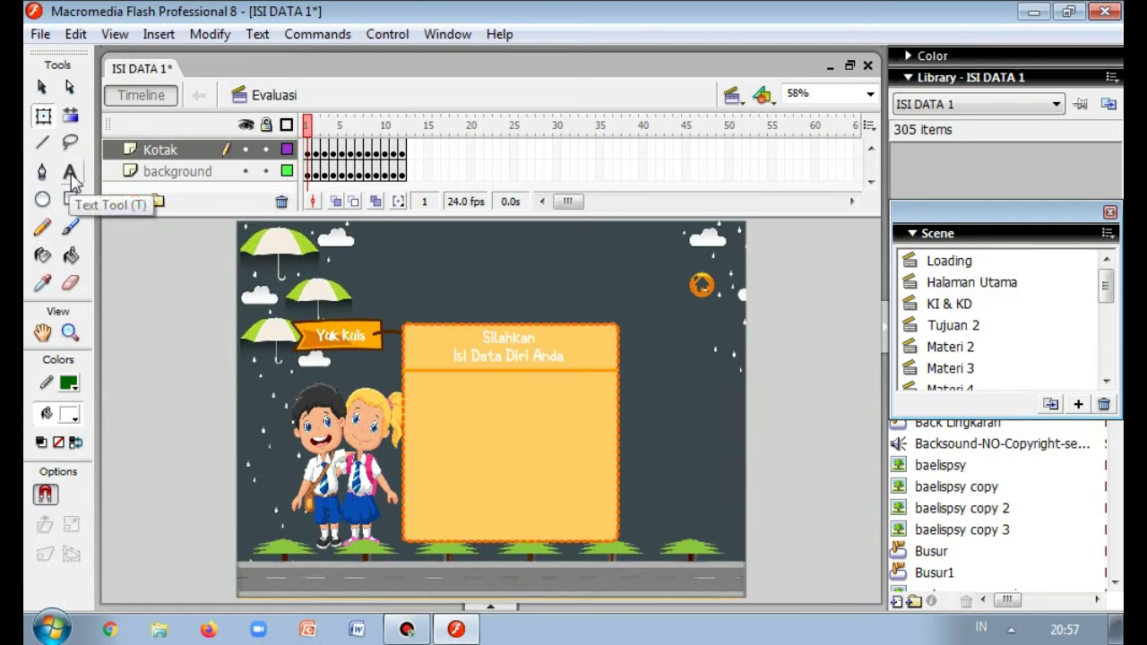
- Add a static text label "Nama :" below the header near the panel's left edge
{"action": "left_click", "coordinate": [72, 174]}
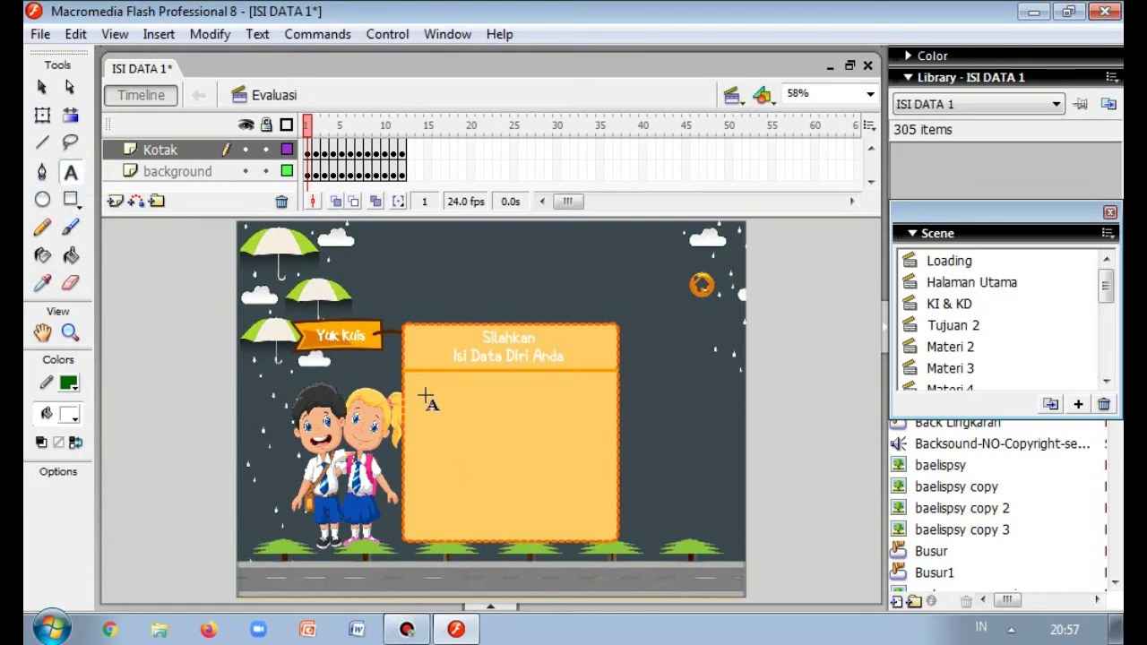
{"action": "left_click", "coordinate": [480, 607]}
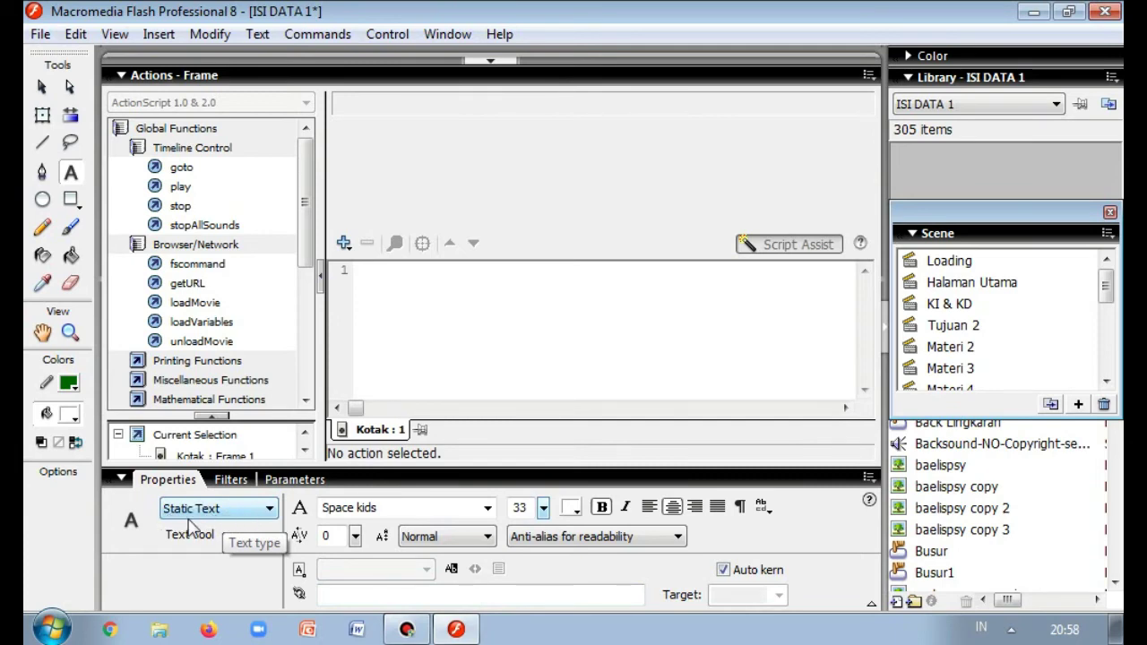
{"action": "left_click", "coordinate": [494, 61]}
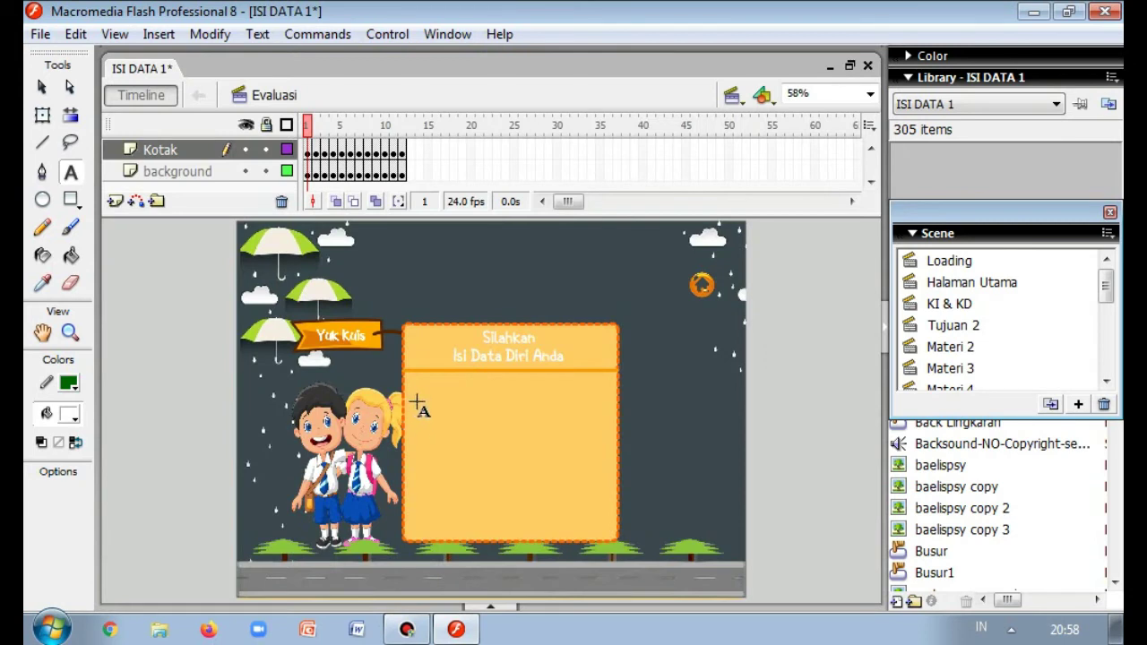
{"action": "left_click", "coordinate": [418, 394]}
{"action": "type", "text": "Nama"}
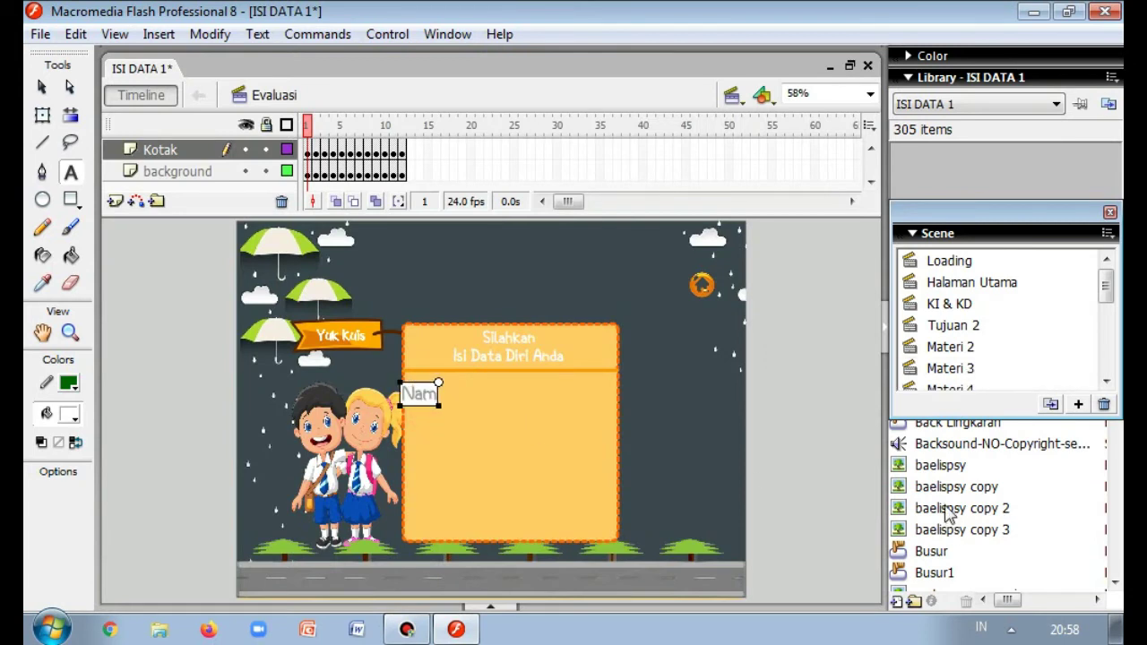
{"action": "type", "text": " :"}
- Set the "Nama :" label's font size to 21 and move it slightly right and down, inside the panel
{"action": "key", "text": "ctrl+a"}
{"action": "left_click", "coordinate": [482, 611]}
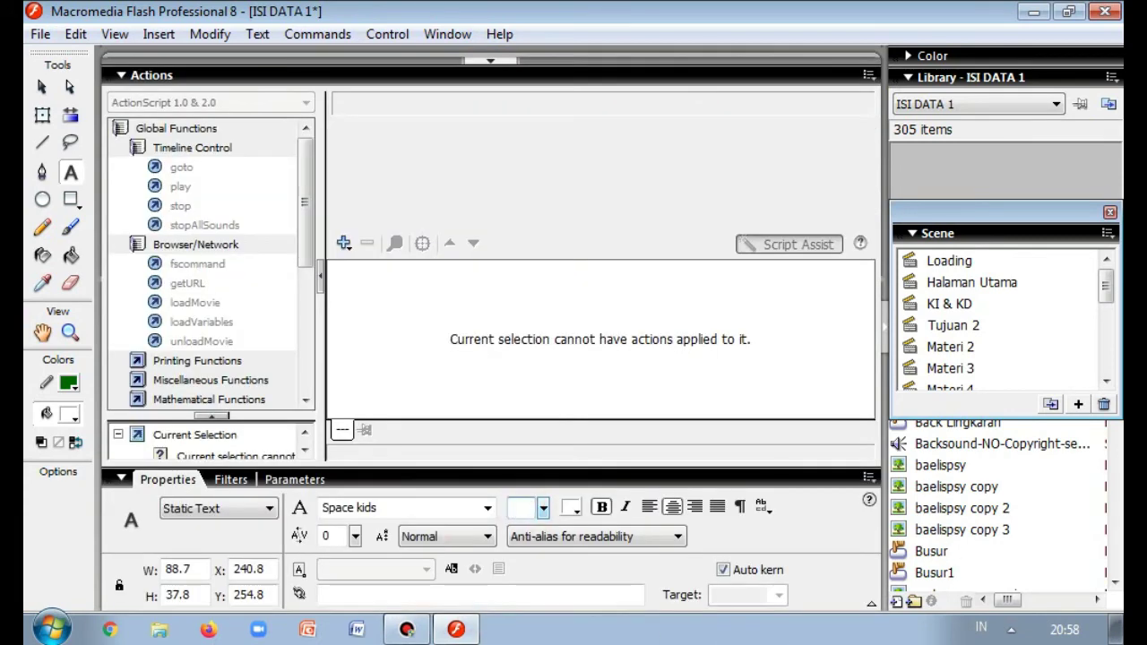
{"action": "left_click", "coordinate": [515, 508]}
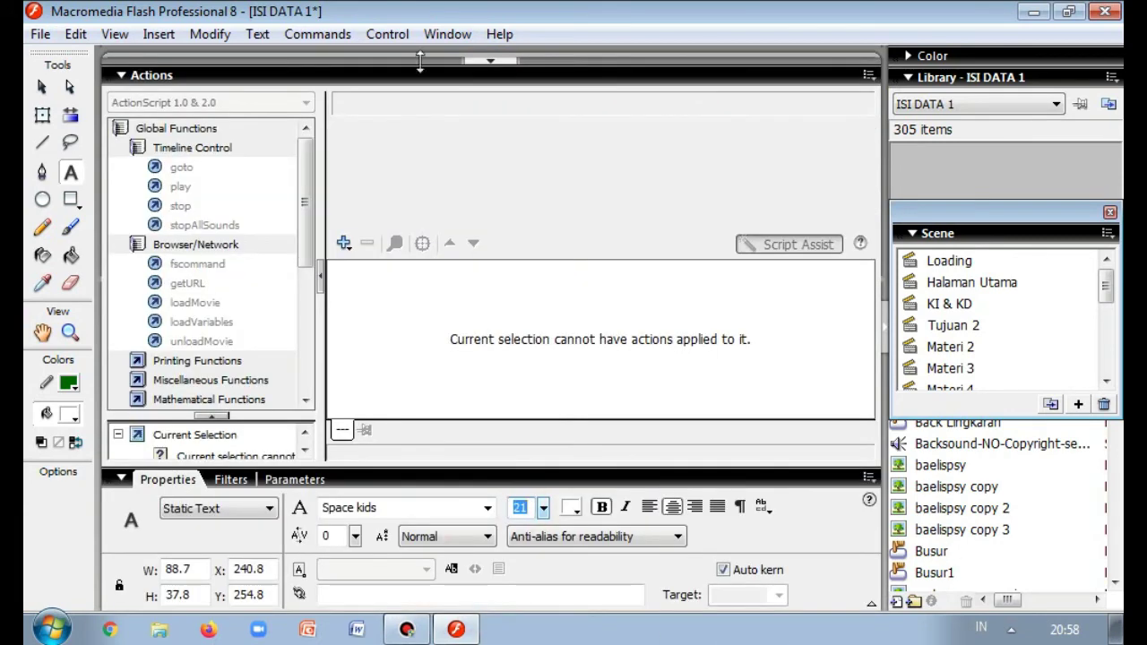
{"action": "left_click", "coordinate": [492, 60]}
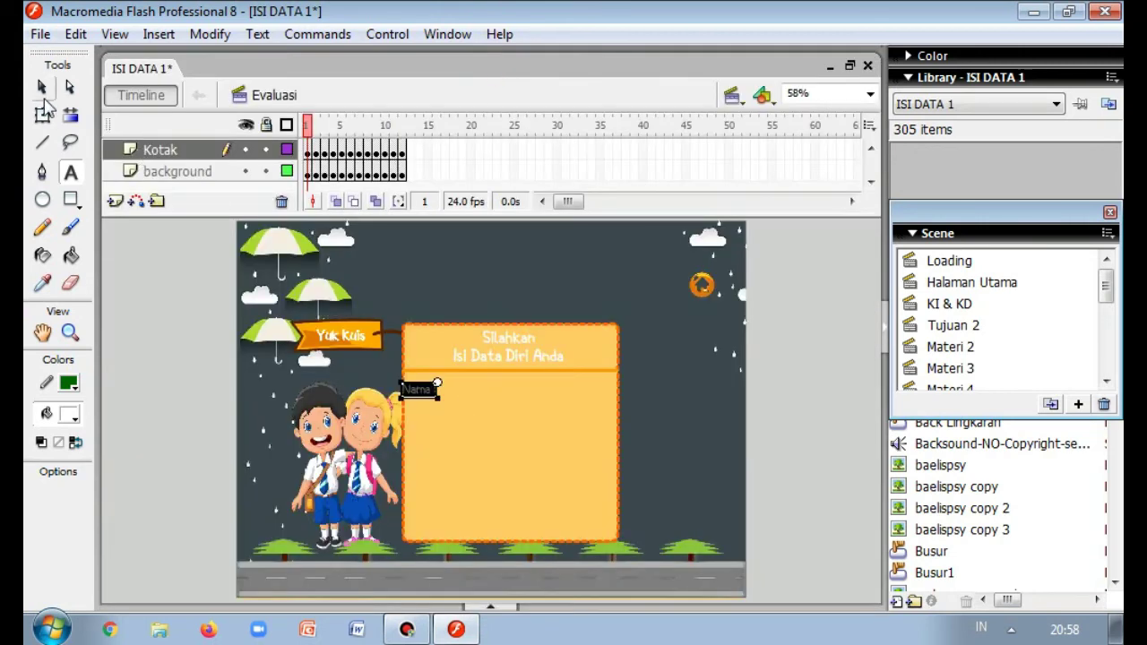
{"action": "left_click", "coordinate": [41, 86]}
{"action": "left_click", "coordinate": [415, 391]}
{"action": "left_click_drag", "start_coordinate": [412, 385], "coordinate": [425, 395]}
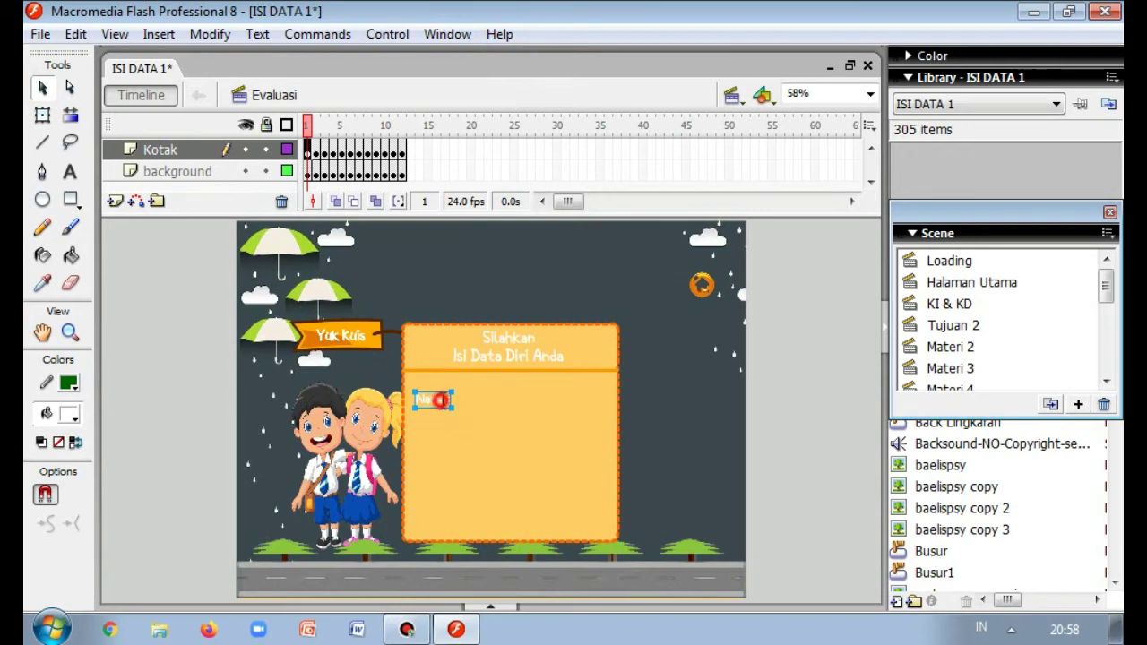
- Set the "Nama :" label's font size to 25
{"action": "double_click", "coordinate": [440, 398]}
{"action": "left_click", "coordinate": [502, 608]}
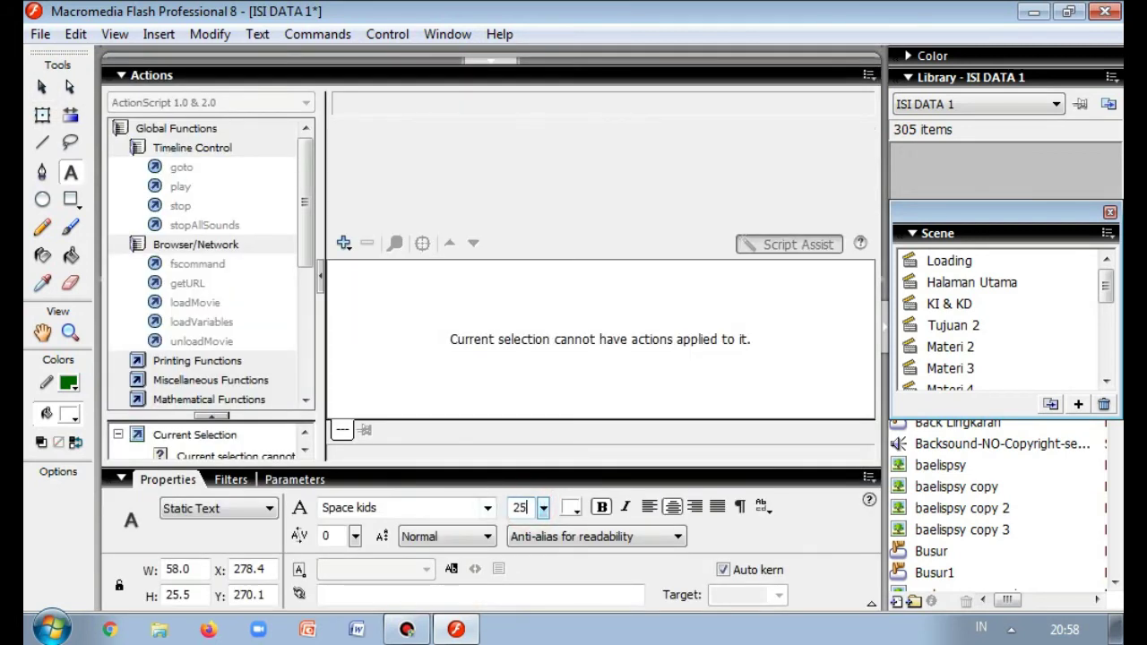
{"action": "key", "text": "Return"}
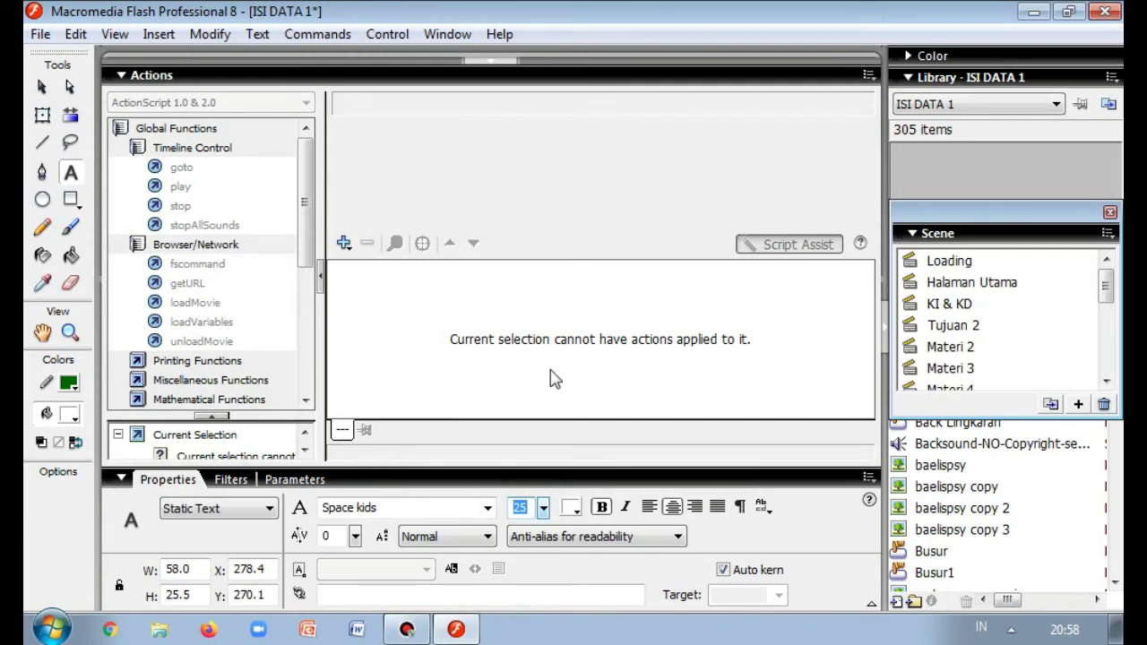
{"action": "left_click", "coordinate": [499, 63]}
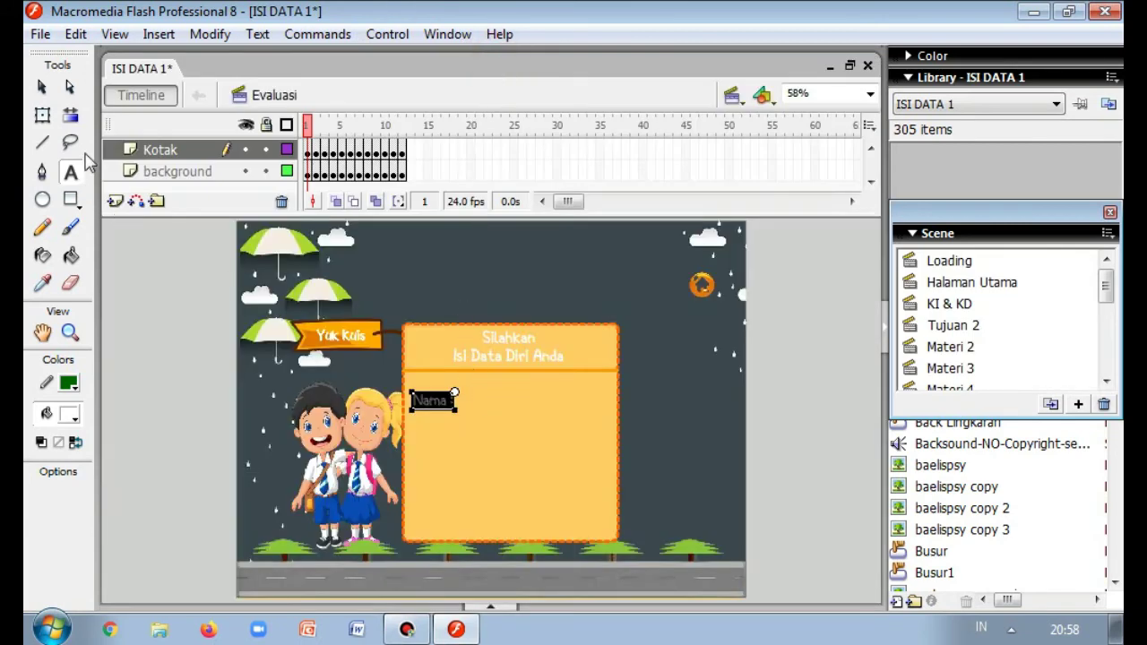
- Duplicate the "Nama :" label and place the copy directly below the original, aligned with its left edge
{"action": "left_click", "coordinate": [42, 87]}
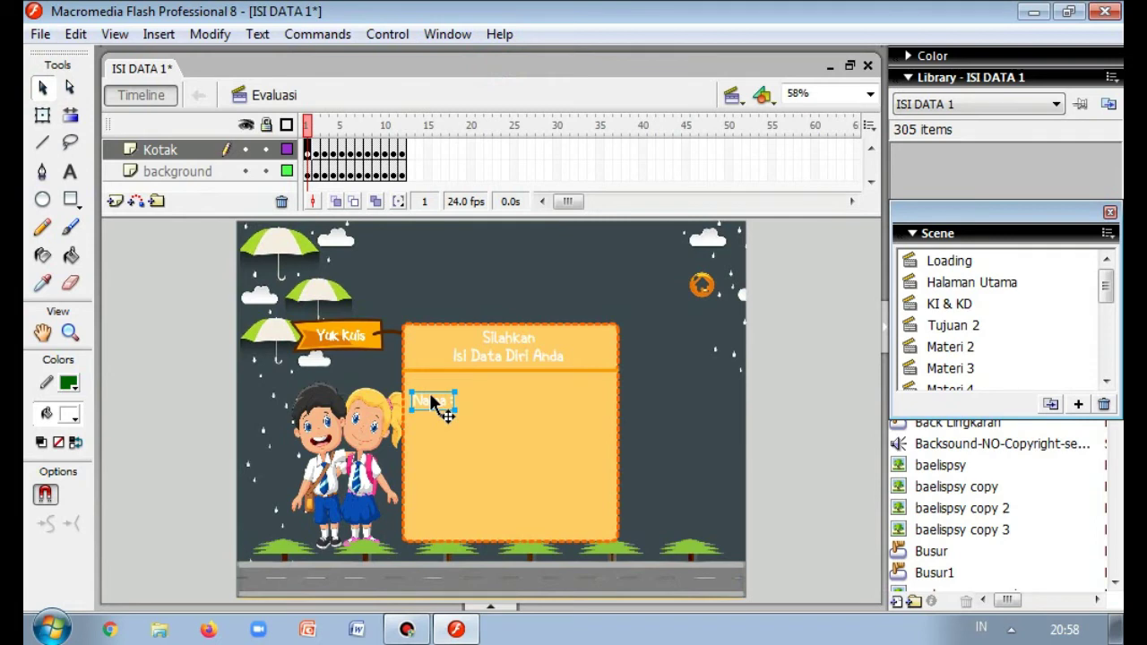
{"action": "key", "text": "ctrl+c"}
{"action": "key", "text": "ctrl+v"}
{"action": "left_click_drag", "start_coordinate": [482, 412], "coordinate": [424, 455]}
- Change the lower label's wording to "Kelas :" and finish editing the text
{"action": "double_click", "coordinate": [432, 456]}
{"action": "double_click", "coordinate": [430, 455]}
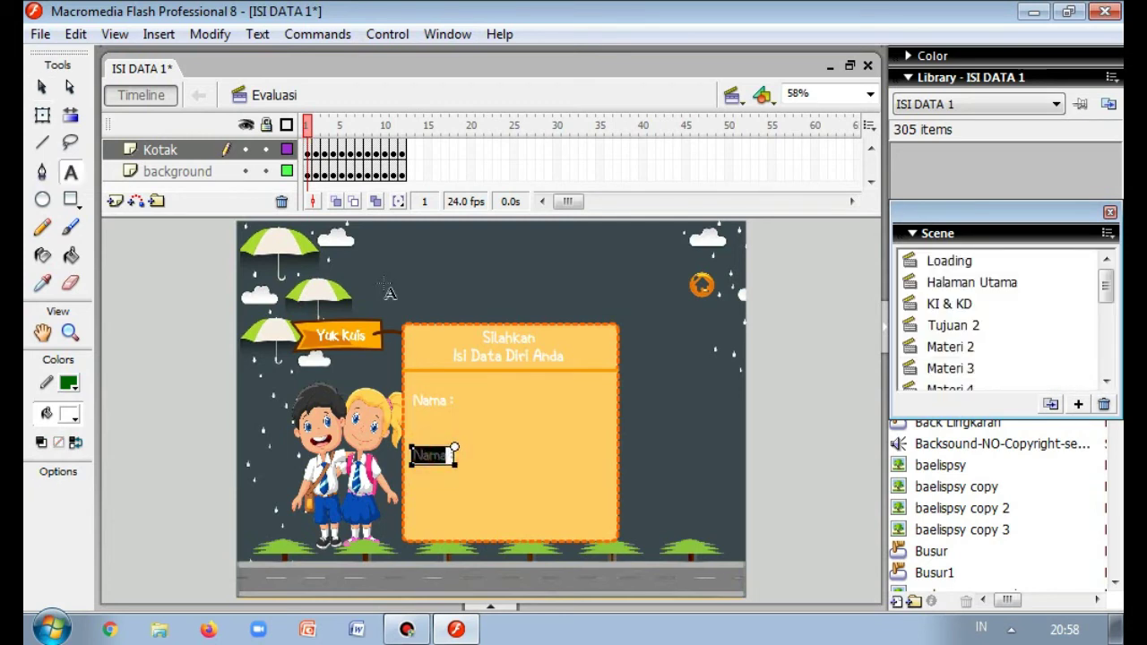
{"action": "type", "text": "Kelas"}
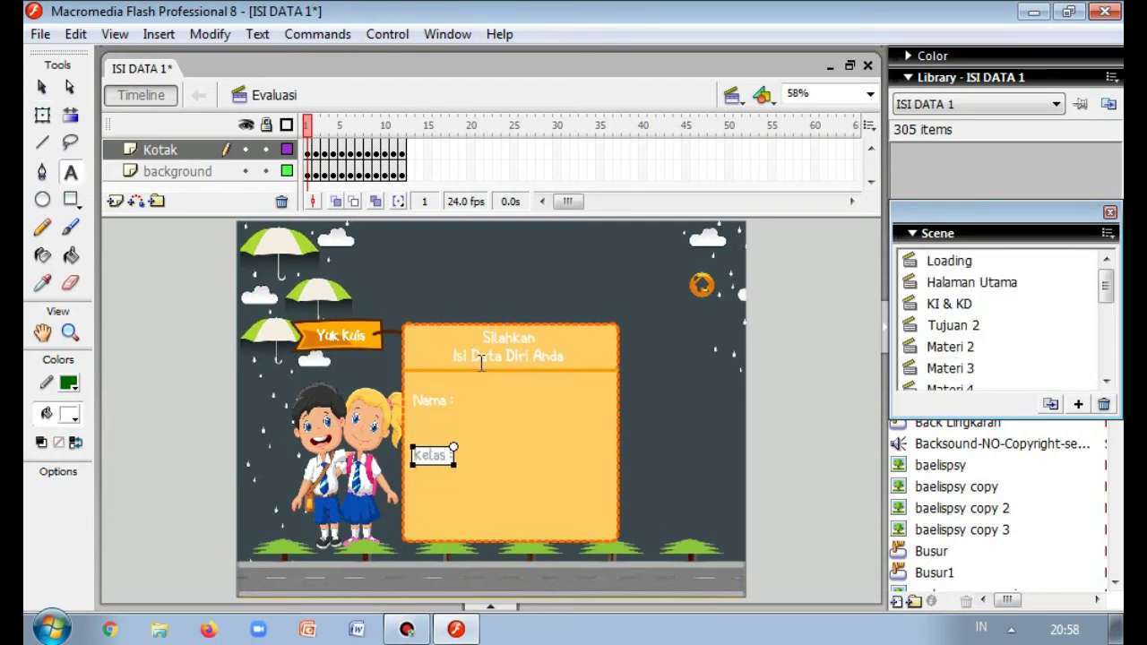
{"action": "left_click", "coordinate": [801, 468]}
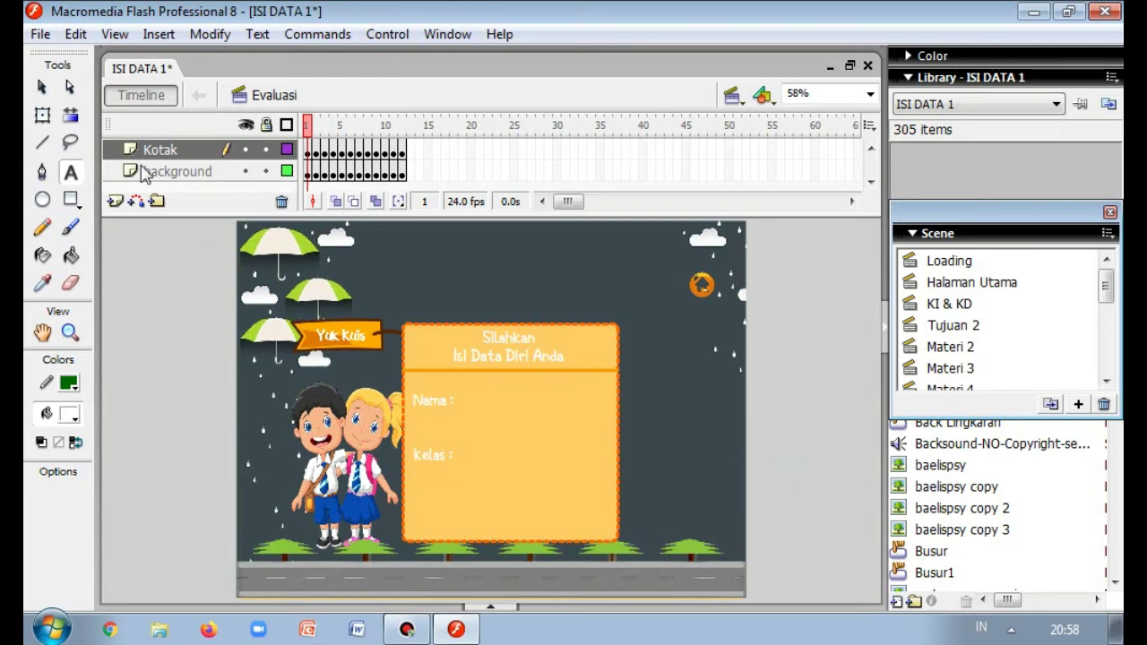
{"action": "left_click", "coordinate": [41, 87]}
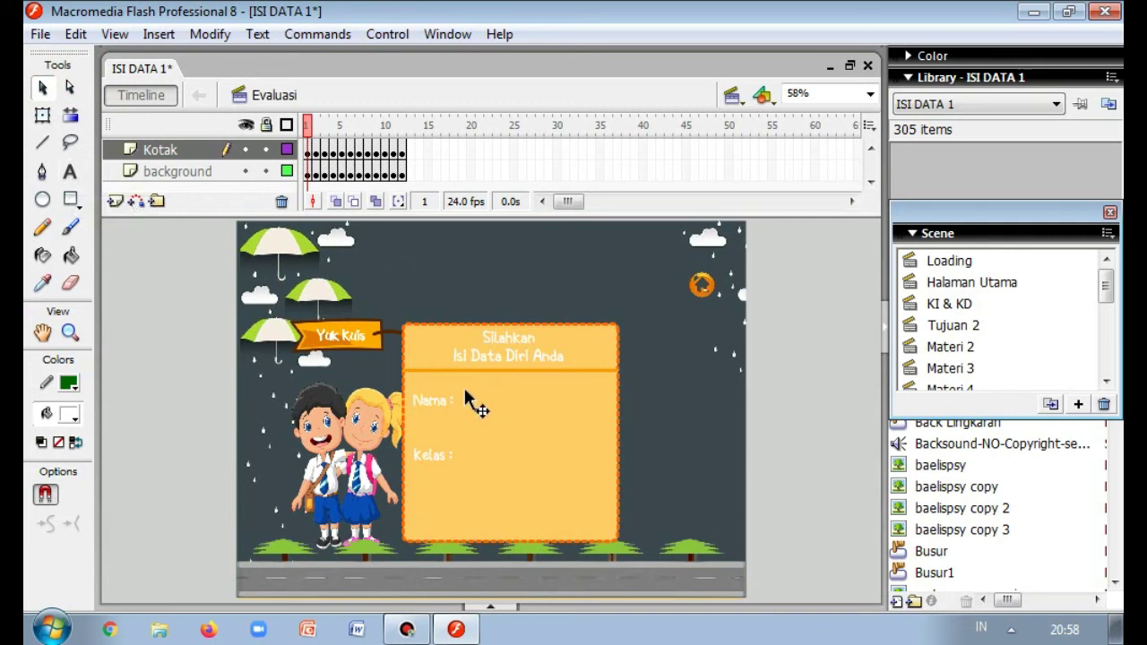
- Set the Text tool to create input text instead of static text
{"action": "left_click", "coordinate": [71, 177]}
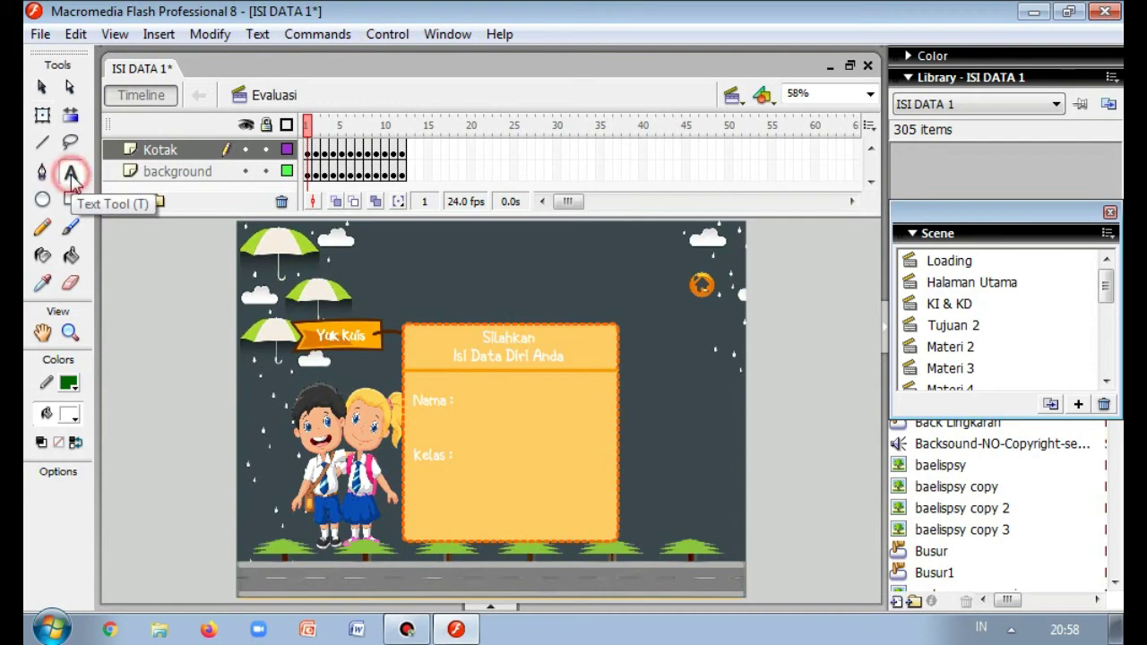
{"action": "left_click", "coordinate": [490, 608]}
{"action": "left_click", "coordinate": [251, 509]}
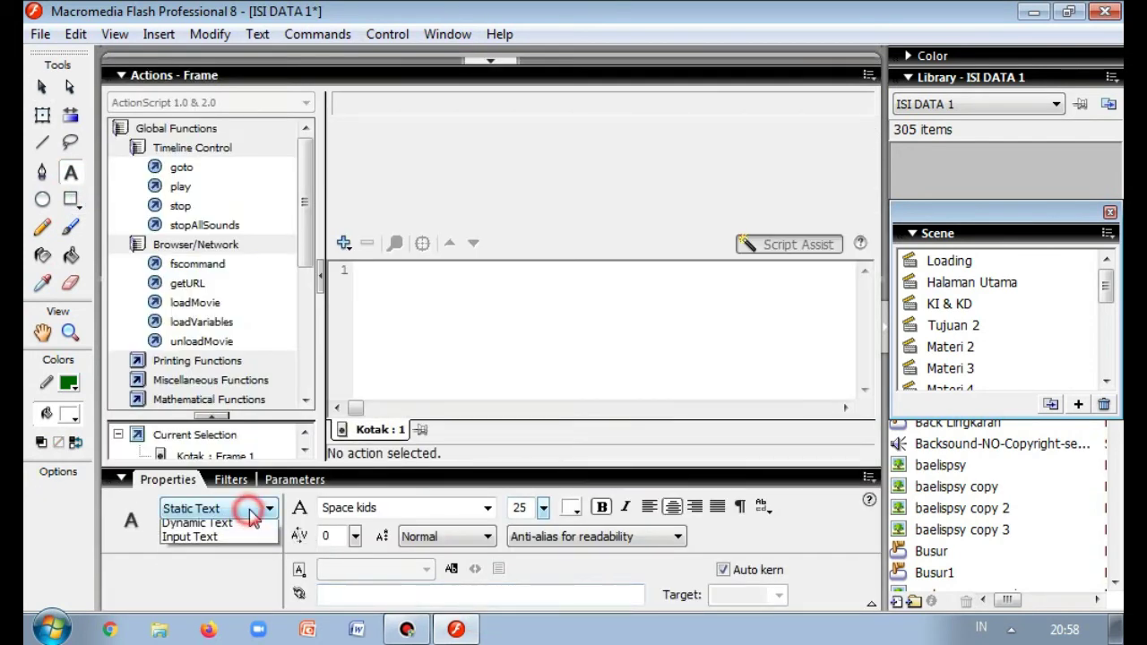
{"action": "left_click", "coordinate": [255, 555]}
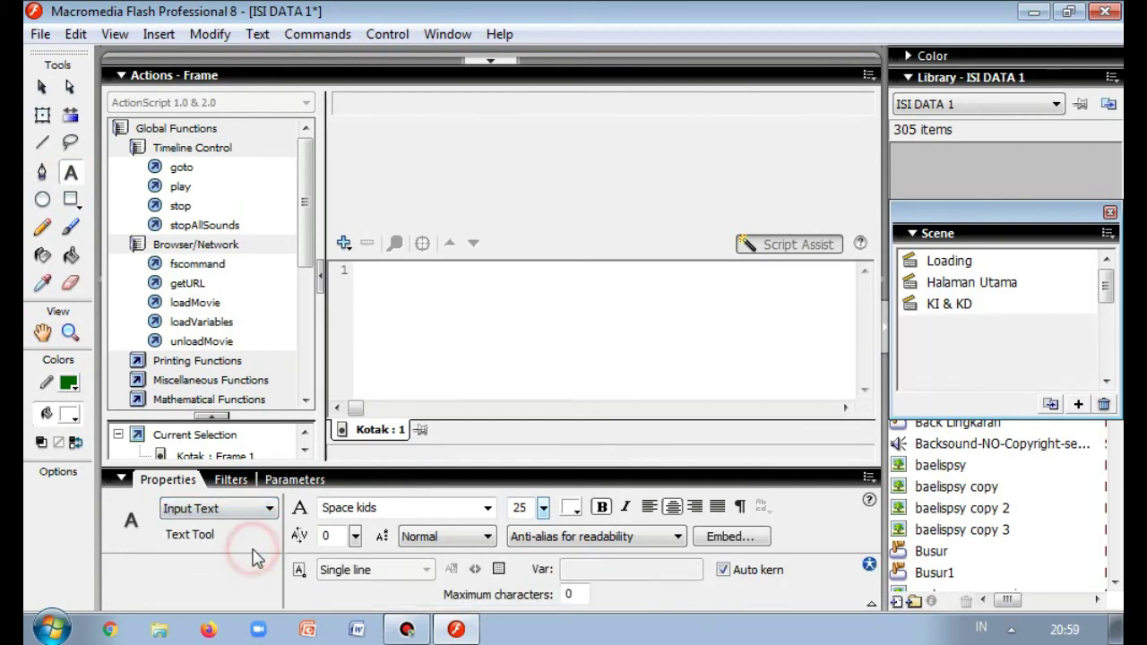
{"action": "left_click", "coordinate": [493, 60]}
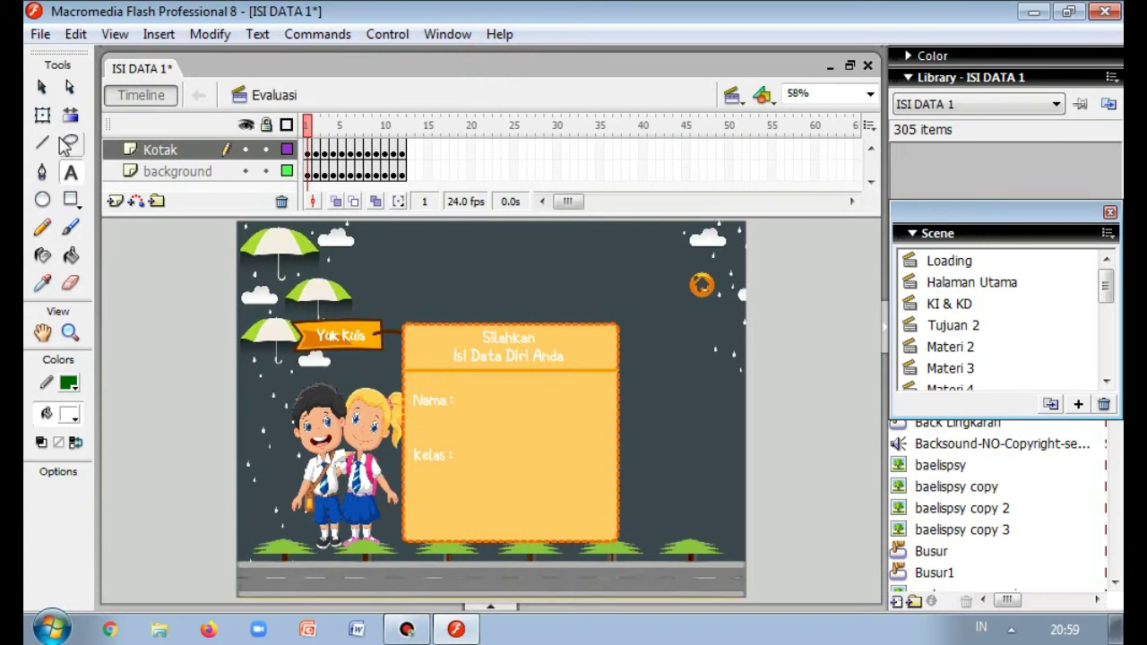
{"action": "left_click", "coordinate": [73, 201]}
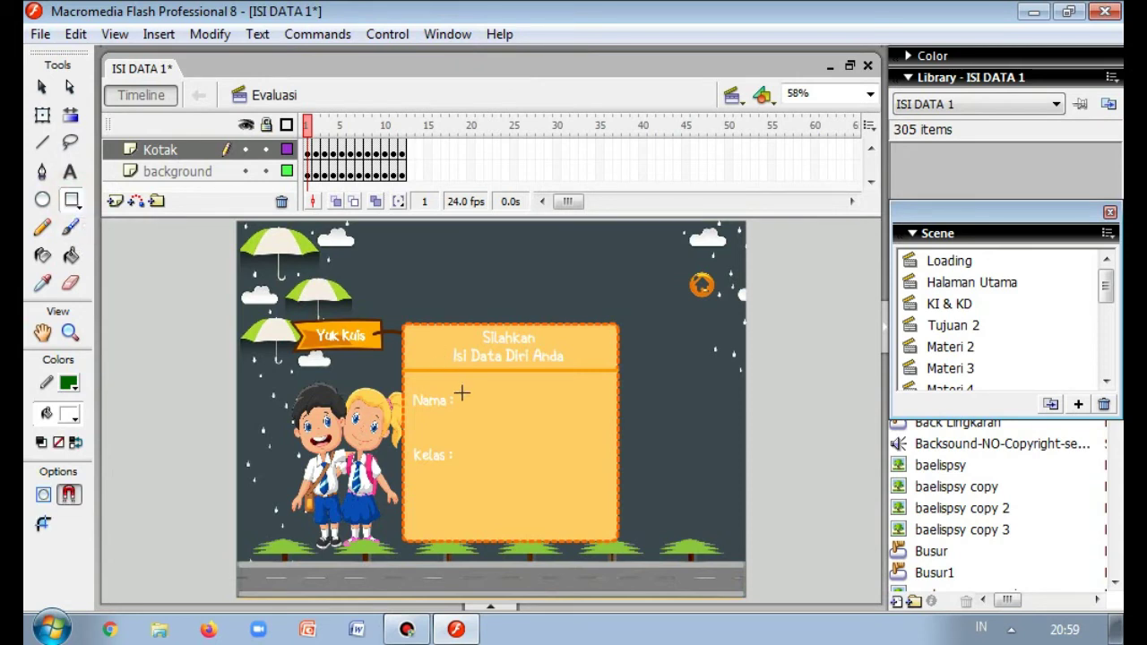
{"action": "left_click_drag", "start_coordinate": [500, 607], "coordinate": [493, 61]}
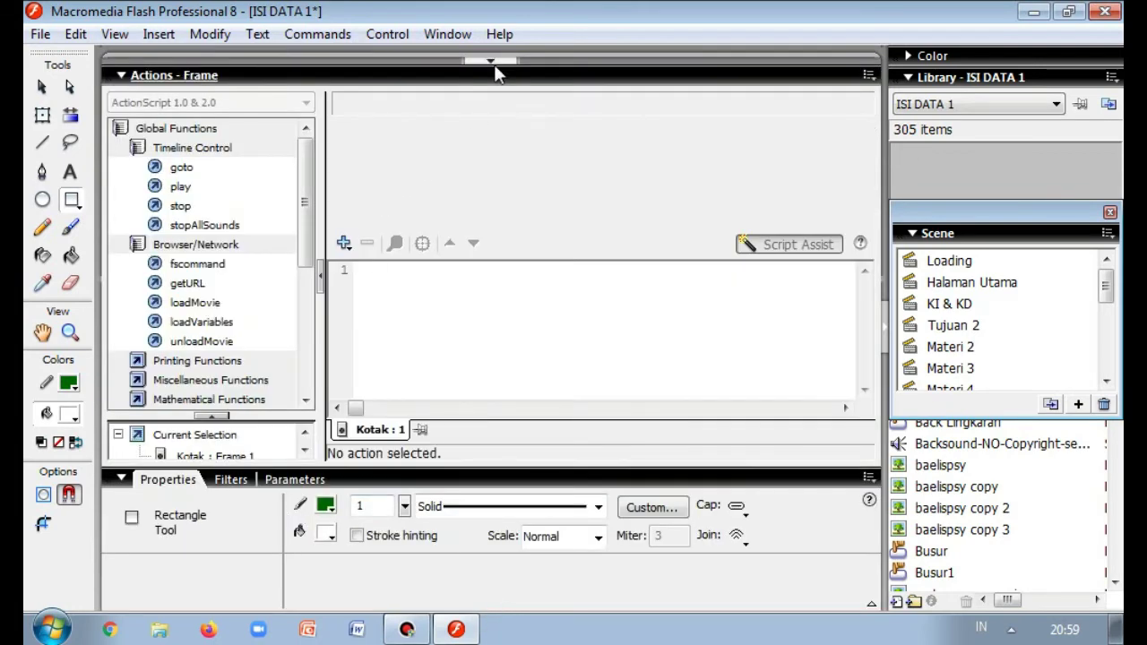
{"action": "left_click", "coordinate": [493, 61]}
- Draw an input text field about 226 by 31 px beside the "Nama :" label and show a border around it
{"action": "left_click", "coordinate": [73, 172]}
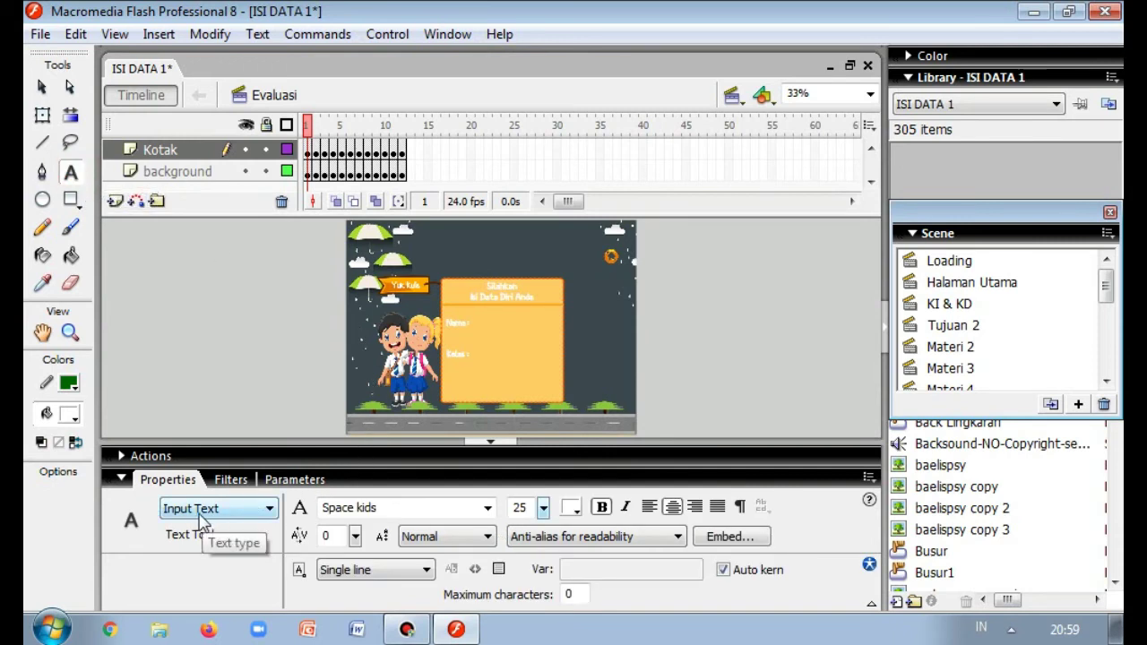
{"action": "left_click", "coordinate": [488, 442]}
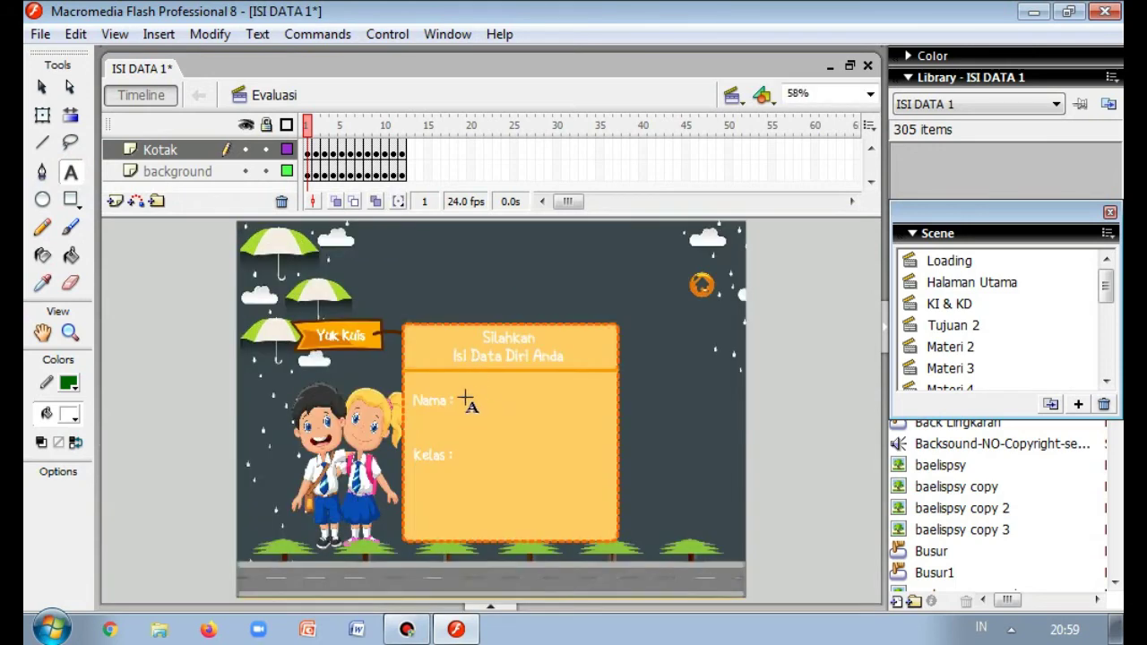
{"action": "left_click_drag", "start_coordinate": [463, 390], "coordinate": [604, 410]}
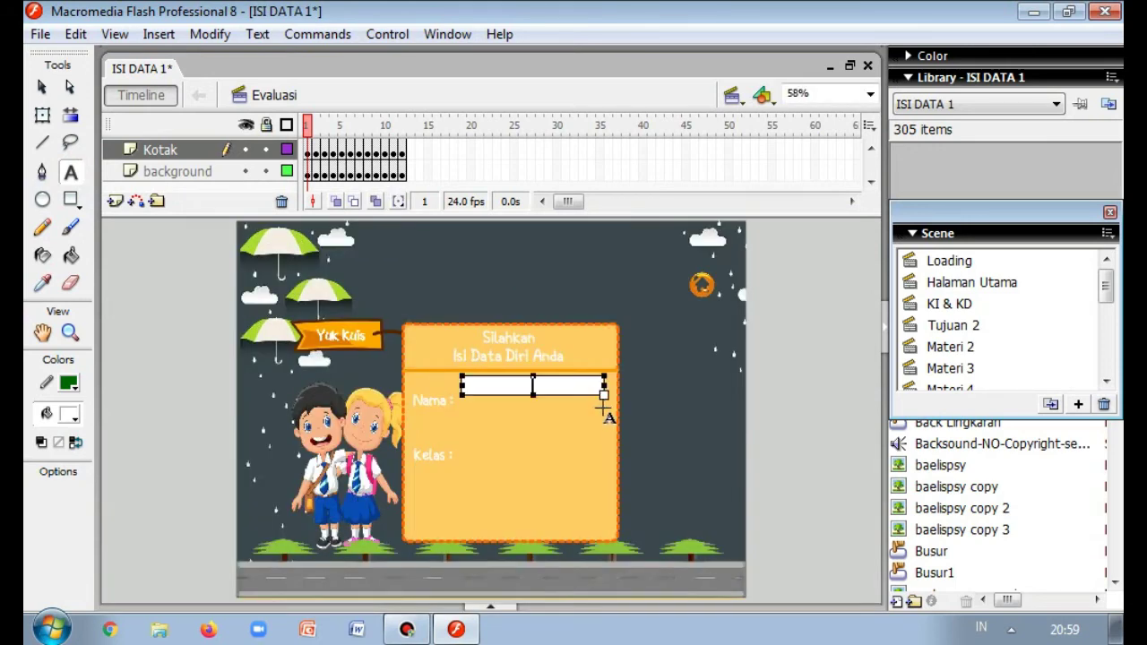
{"action": "left_click", "coordinate": [491, 608]}
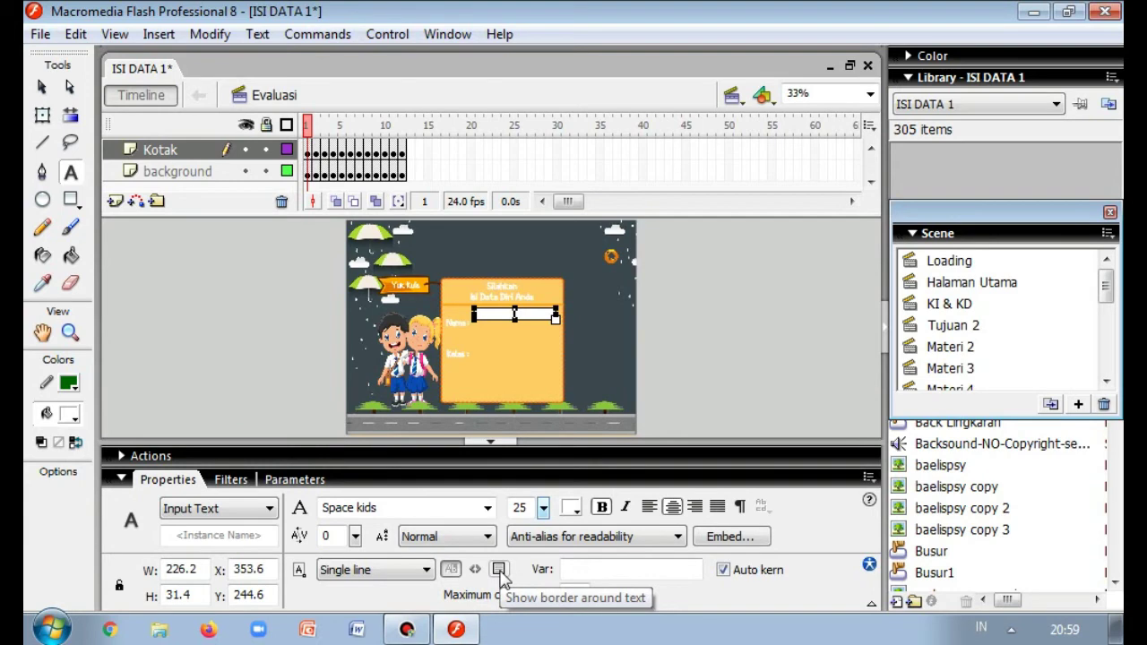
{"action": "left_click", "coordinate": [501, 575]}
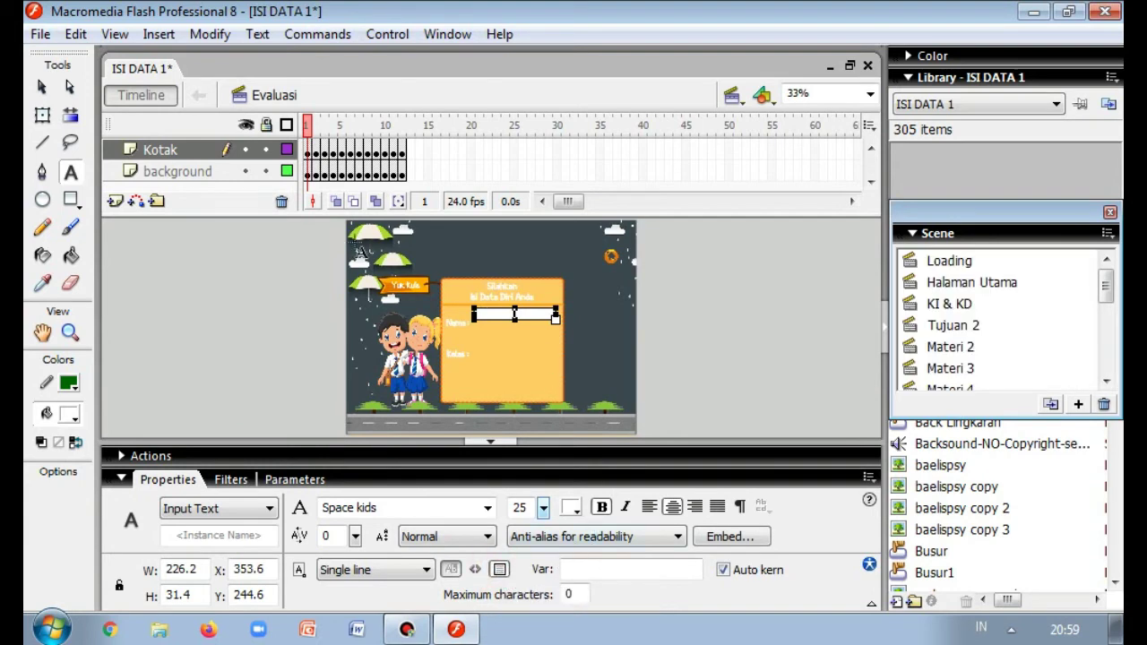
{"action": "left_click", "coordinate": [475, 441]}
- Align the input field with the "Nama :" label and place a copy of it beside the "Kelas :" label
{"action": "left_click", "coordinate": [38, 86]}
{"action": "mouse_move", "coordinate": [493, 386]}
{"action": "left_mouse_down"}
{"action": "mouse_move", "coordinate": [505, 409]}
{"action": "mouse_move", "coordinate": [493, 412]}
{"action": "mouse_move", "coordinate": [499, 402]}
{"action": "left_mouse_up"}
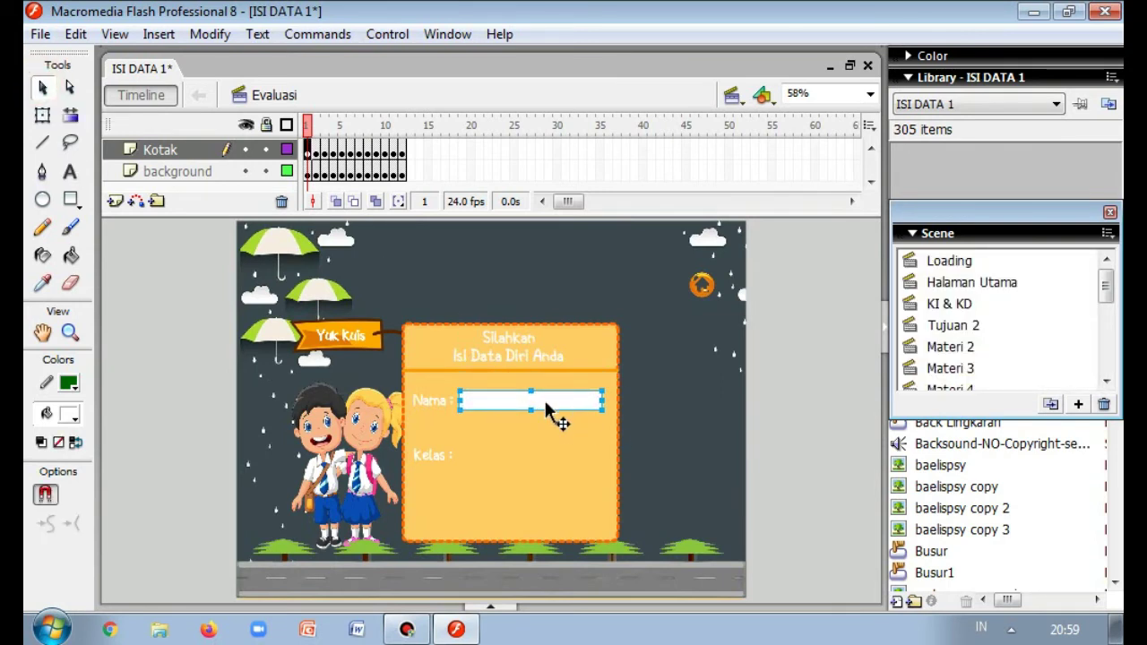
{"action": "key", "text": "ctrl+c"}
{"action": "key", "text": "ctrl+v"}
{"action": "left_click_drag", "start_coordinate": [540, 413], "coordinate": [574, 447]}
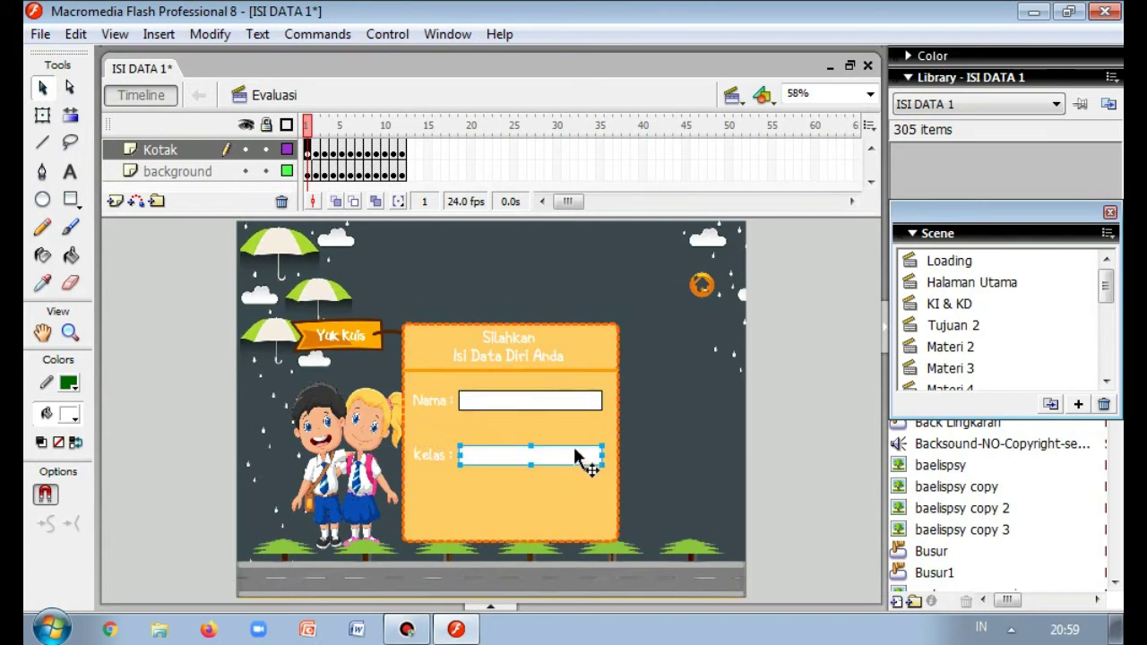
- Assign the variable nama to the input field beside the "Nama :" label
{"action": "left_click", "coordinate": [530, 404]}
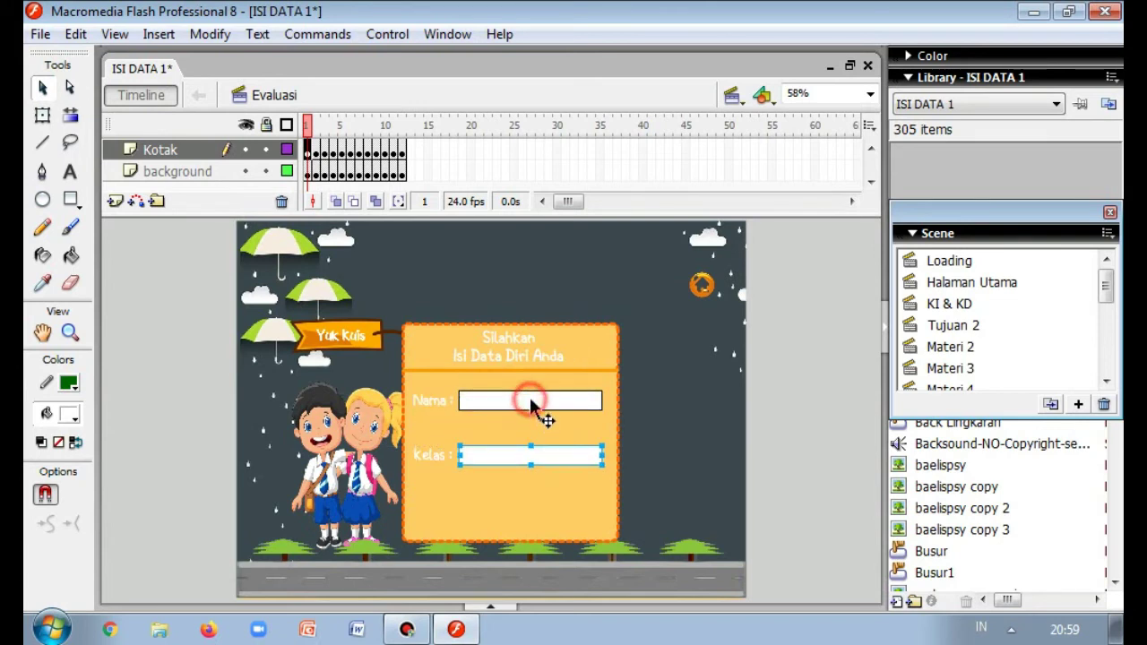
{"action": "left_click", "coordinate": [498, 608]}
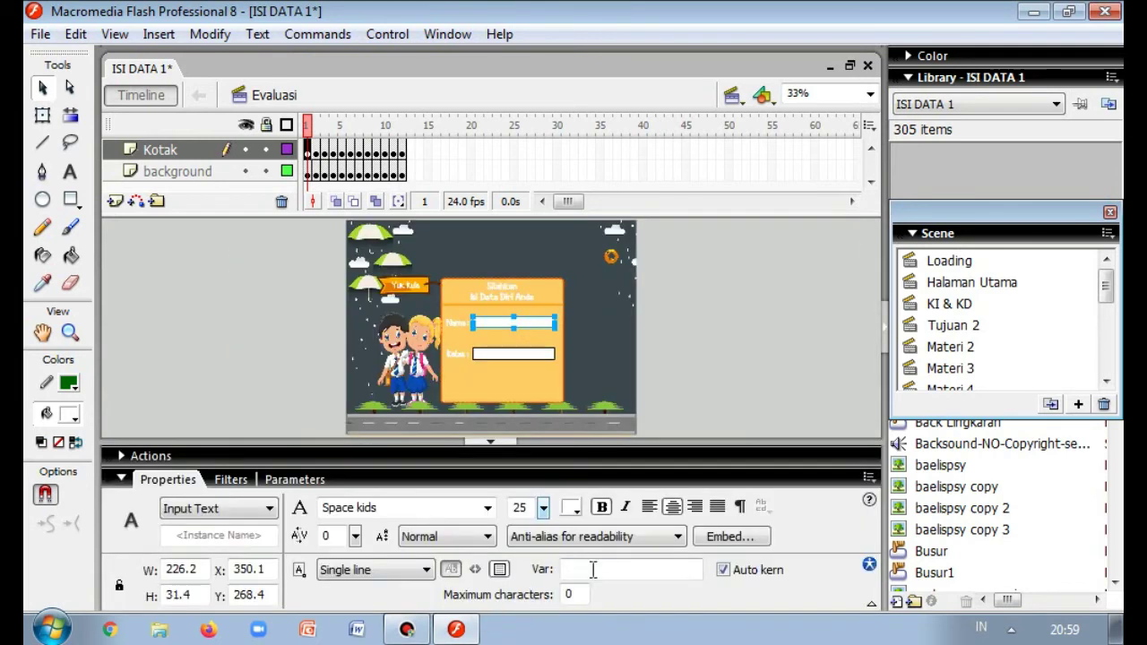
{"action": "left_click", "coordinate": [592, 569]}
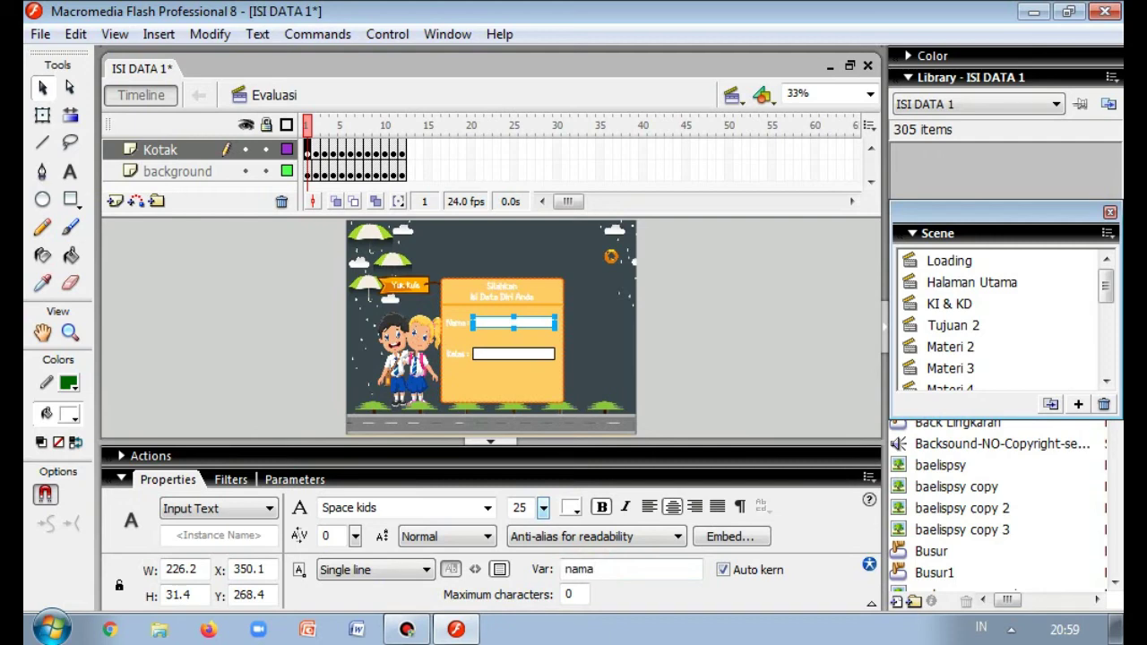
{"action": "left_click", "coordinate": [574, 595]}
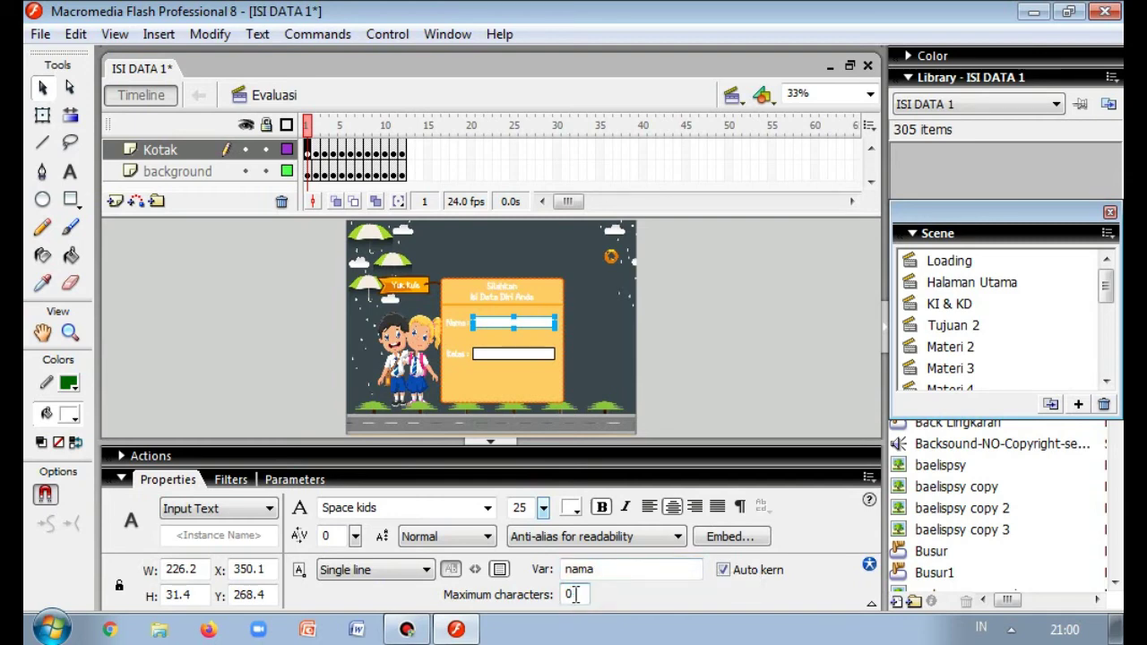
{"action": "double_click", "coordinate": [574, 595]}
{"action": "left_click", "coordinate": [490, 443]}
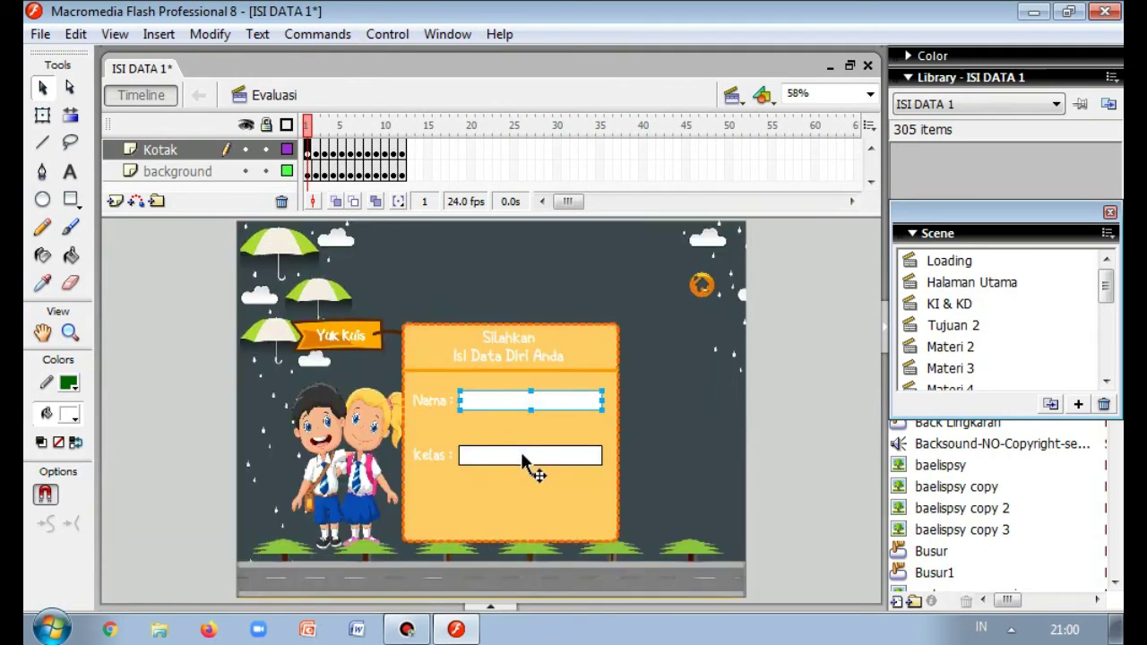
- Assign the variable kelas to the input field beside the "Kelas :" label and deselect it
{"action": "left_click", "coordinate": [523, 457]}
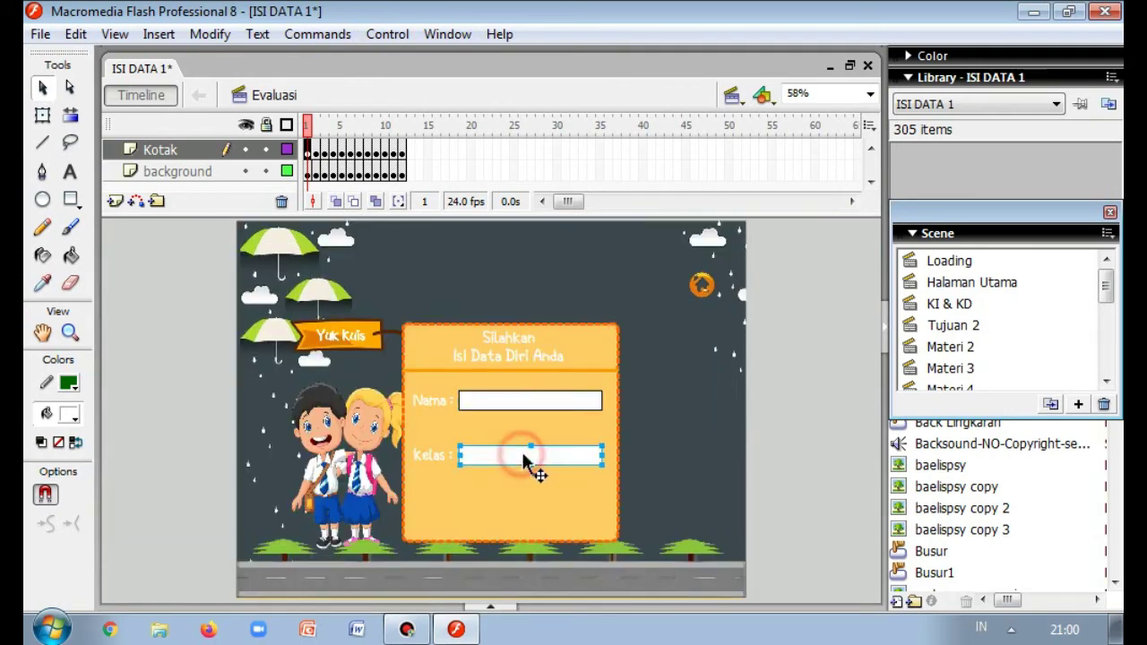
{"action": "left_click", "coordinate": [492, 607]}
{"action": "left_click", "coordinate": [599, 567]}
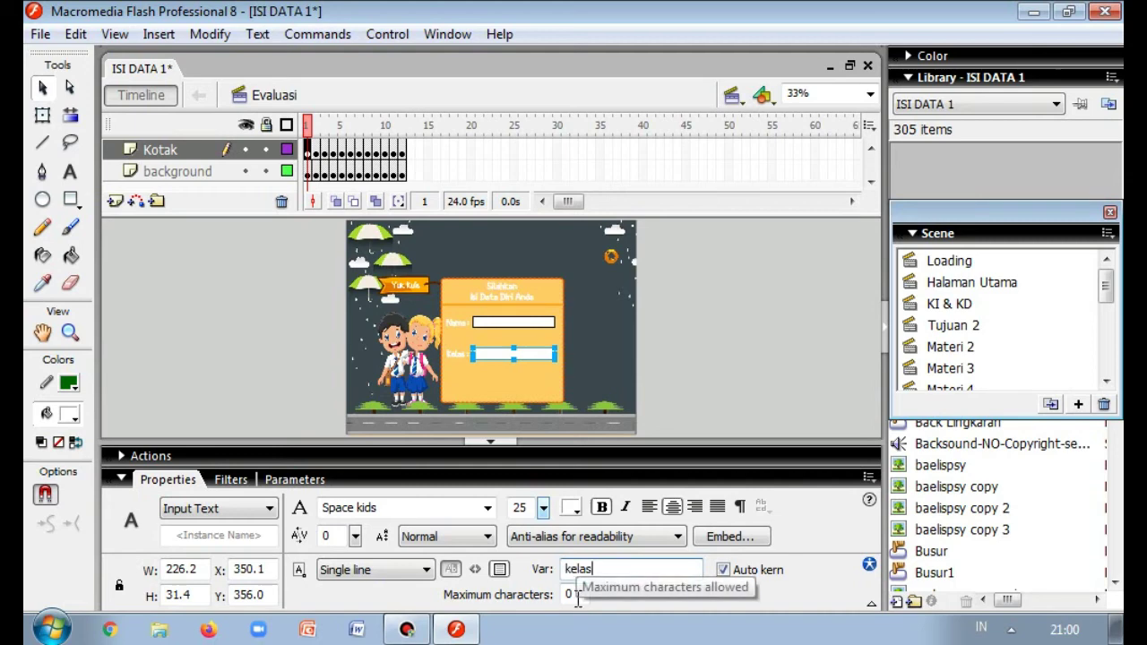
{"action": "left_click", "coordinate": [503, 443]}
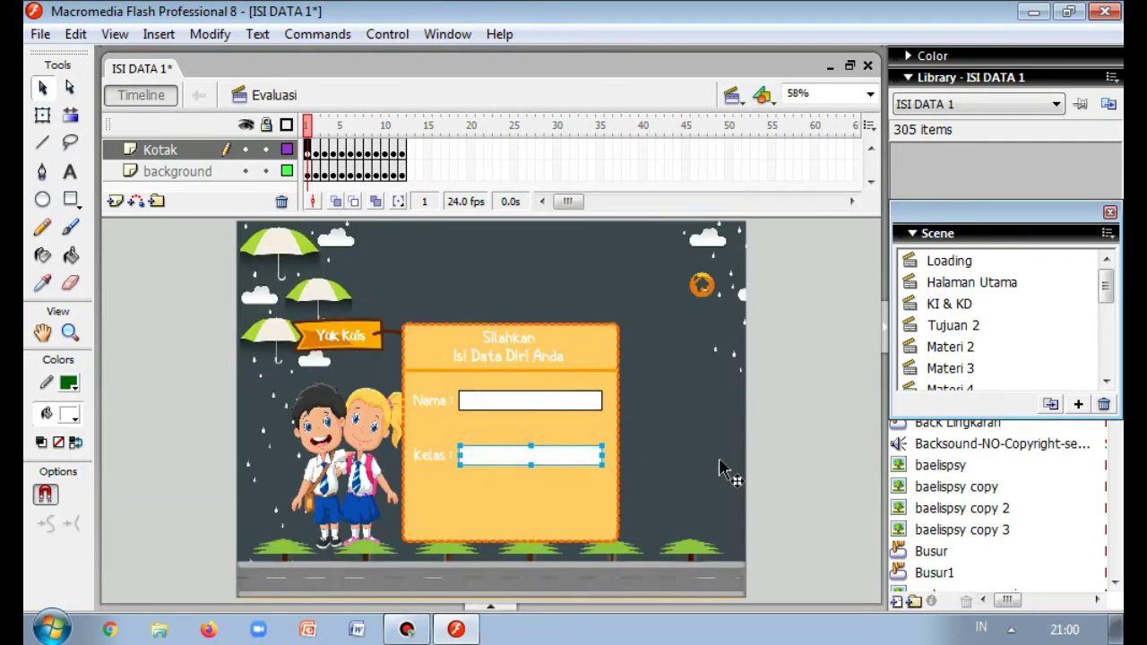
{"action": "left_click", "coordinate": [793, 450]}
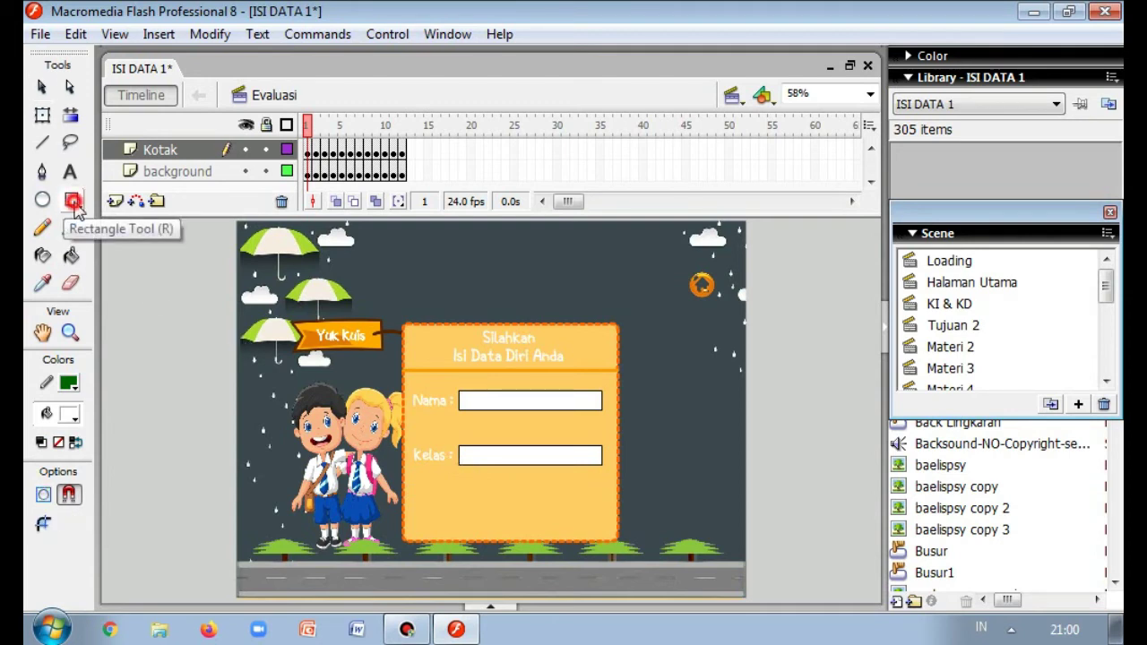
- Draw a rounded rectangle with a 15-point corner radius, orange fill and white outline below the right end of the "Kelas :" field
{"action": "double_click", "coordinate": [72, 200]}
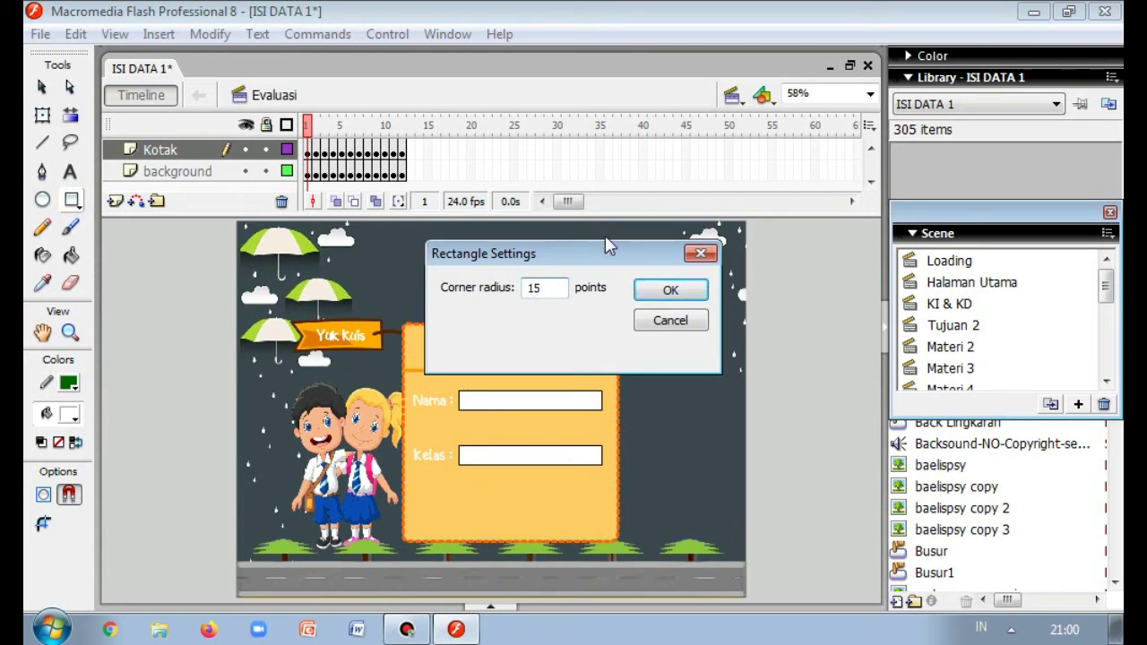
{"action": "type", "text": "15"}
{"action": "left_click", "coordinate": [670, 290]}
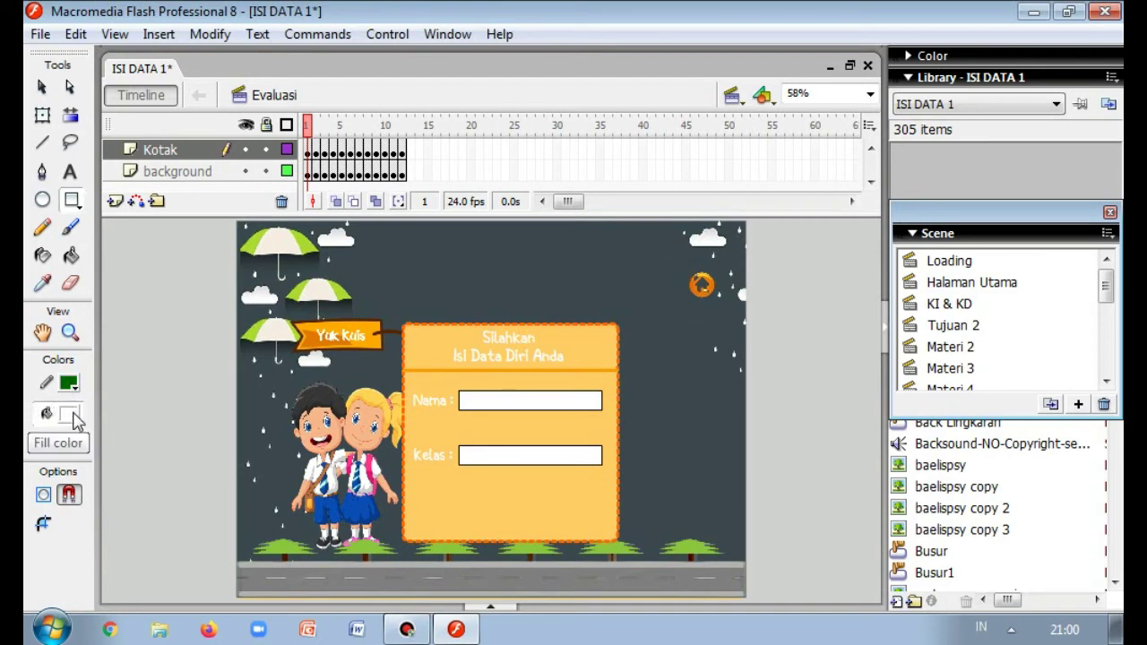
{"action": "left_click", "coordinate": [71, 414]}
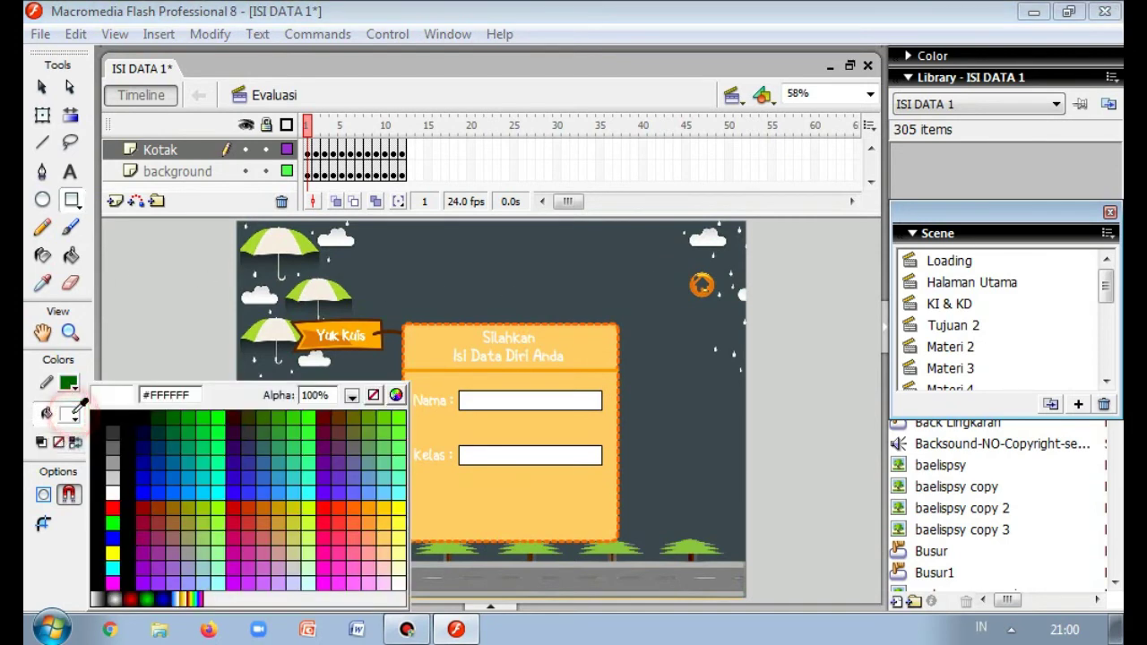
{"action": "key", "text": "Escape"}
{"action": "left_click", "coordinate": [356, 523]}
{"action": "left_click", "coordinate": [74, 423]}
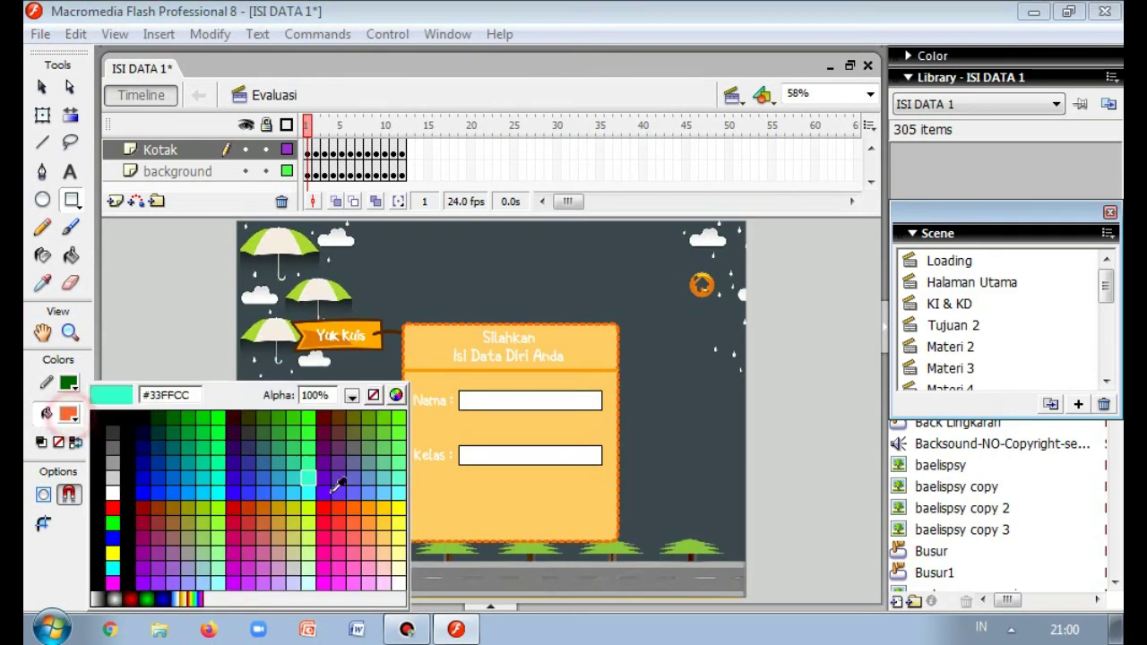
{"action": "left_click", "coordinate": [357, 506]}
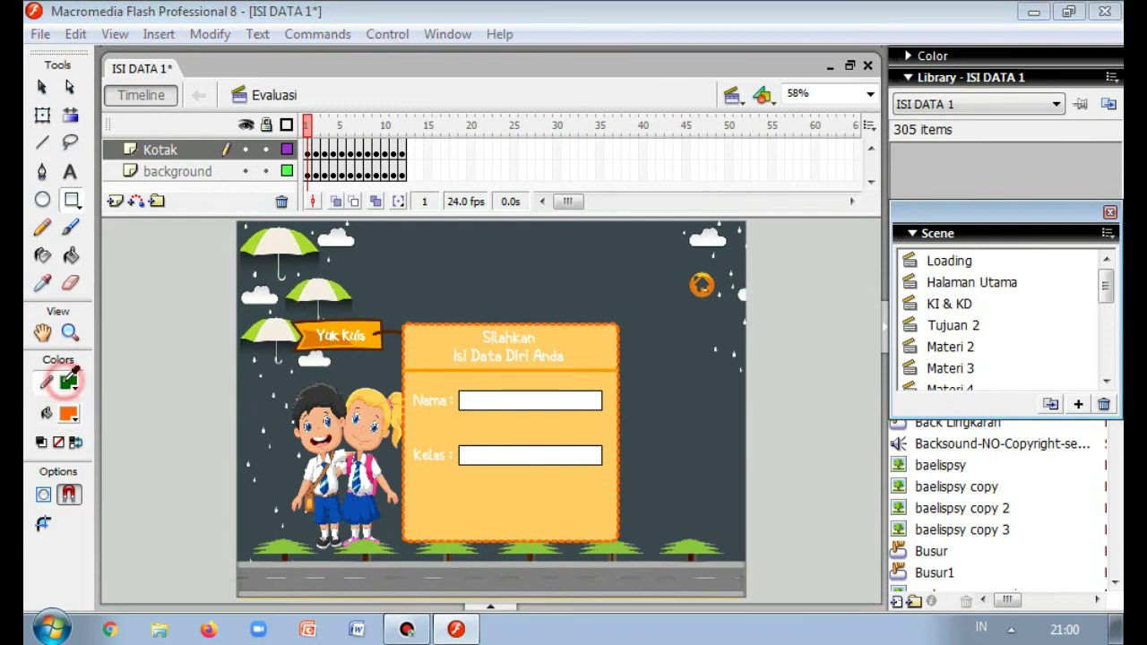
{"action": "left_click", "coordinate": [70, 385]}
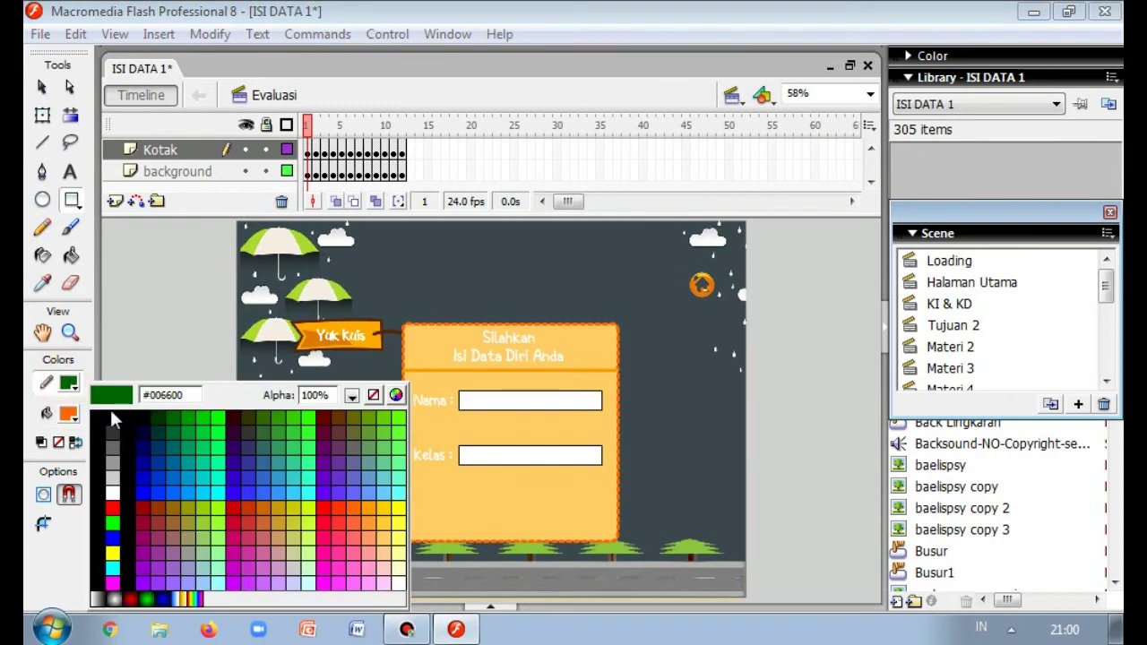
{"action": "left_click", "coordinate": [113, 492]}
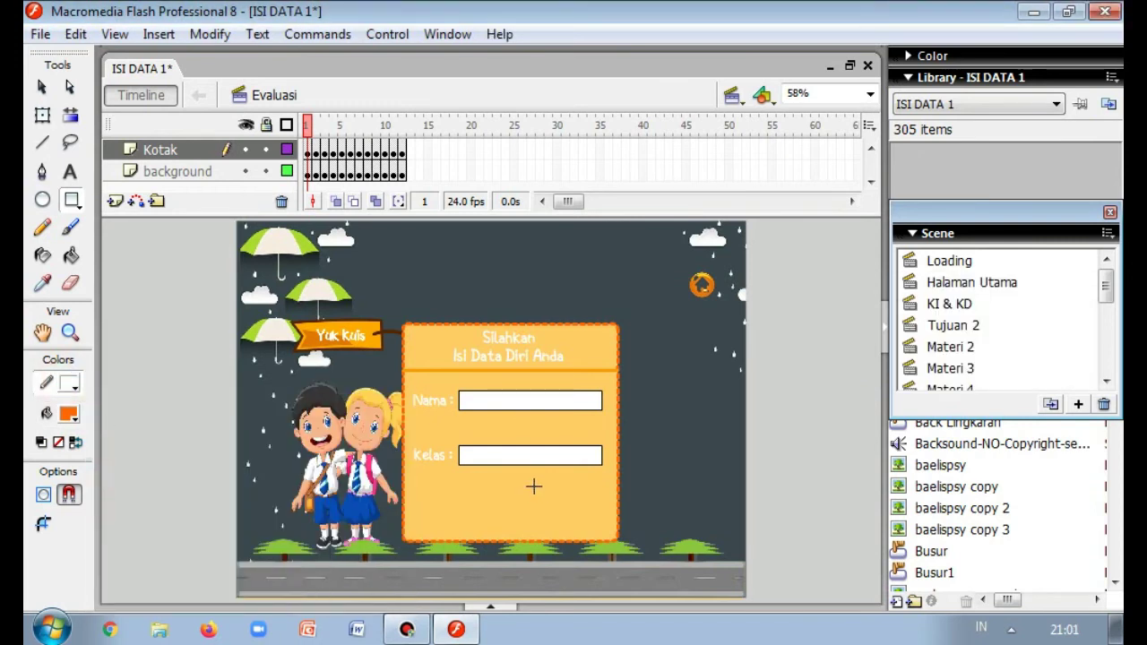
{"action": "left_click_drag", "start_coordinate": [542, 482], "coordinate": [611, 512]}
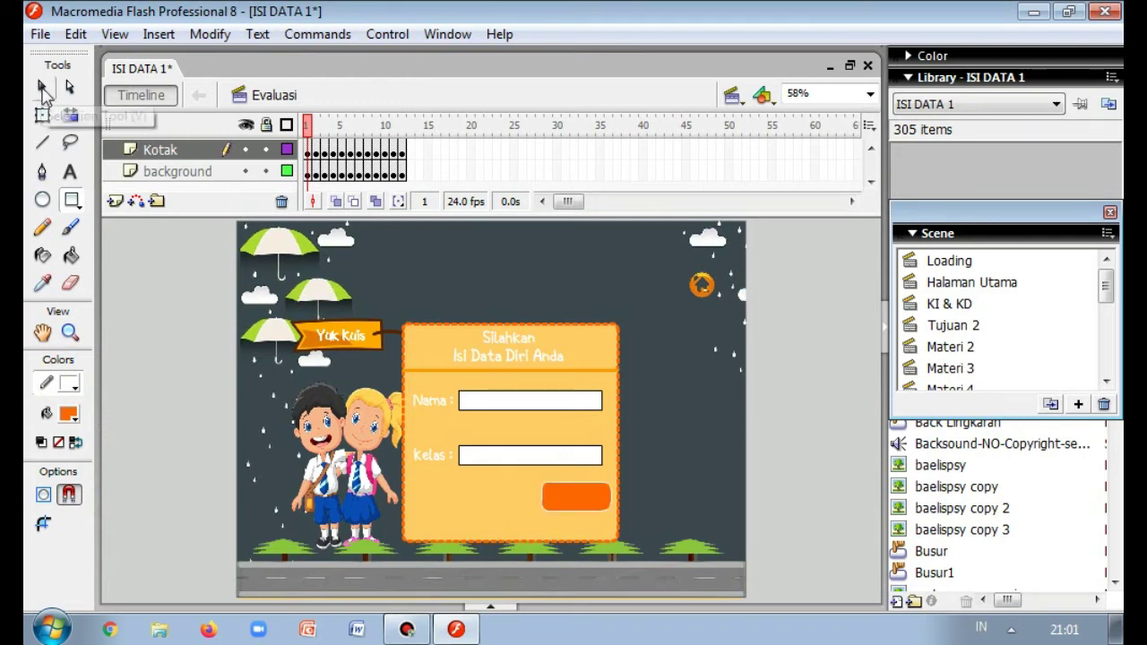
- Add a text field reading "START" over the orange rounded rectangle
{"action": "left_click", "coordinate": [71, 171]}
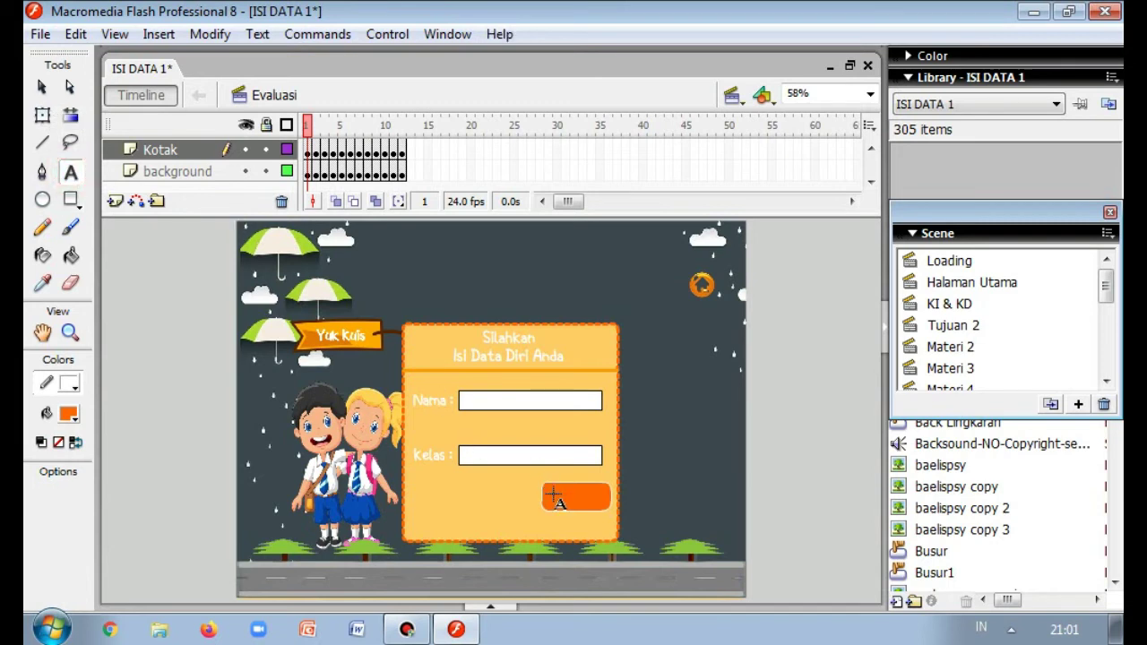
{"action": "left_click_drag", "start_coordinate": [555, 495], "coordinate": [621, 496]}
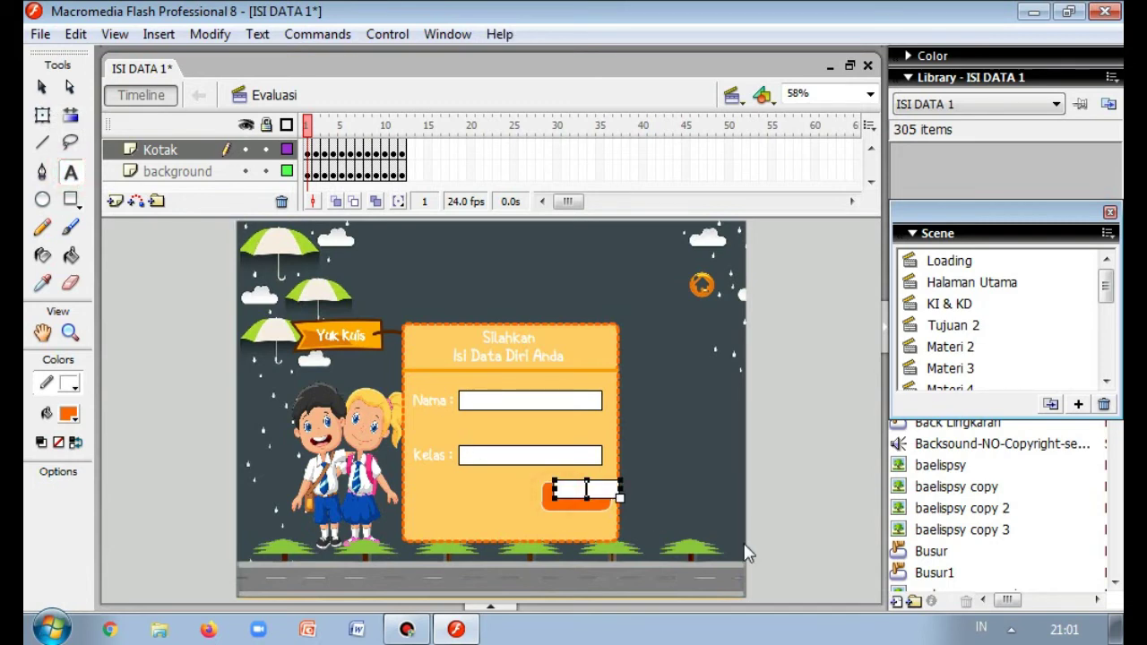
{"action": "type", "text": "START"}
- Set the colour of the START text to white
{"action": "double_click", "coordinate": [611, 490]}
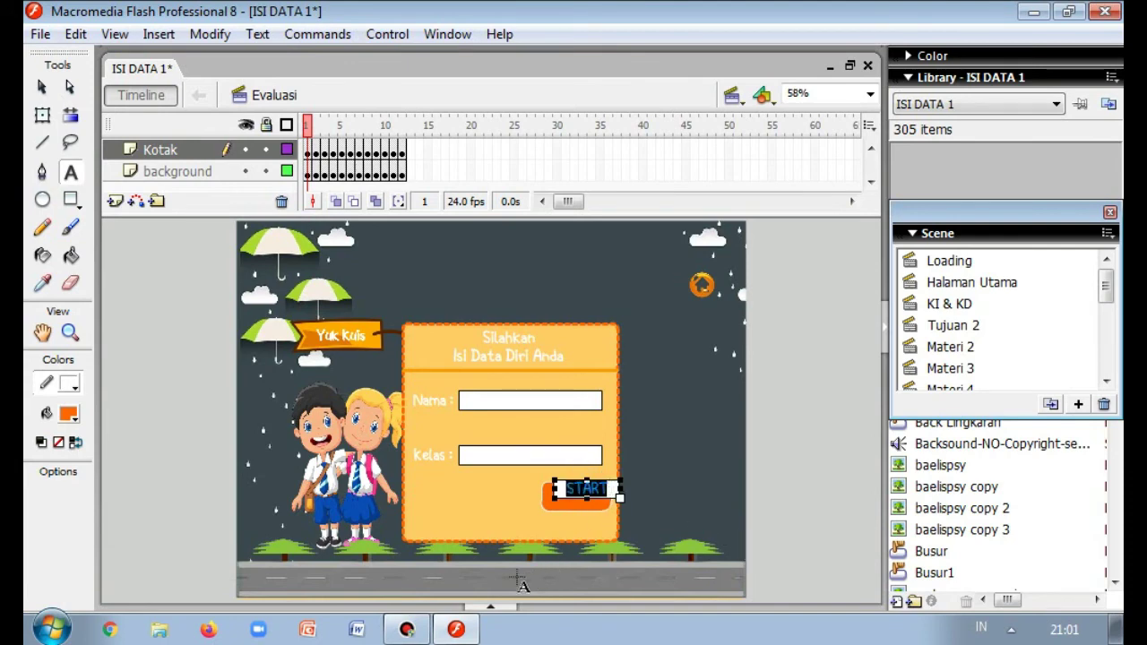
{"action": "left_click", "coordinate": [489, 609]}
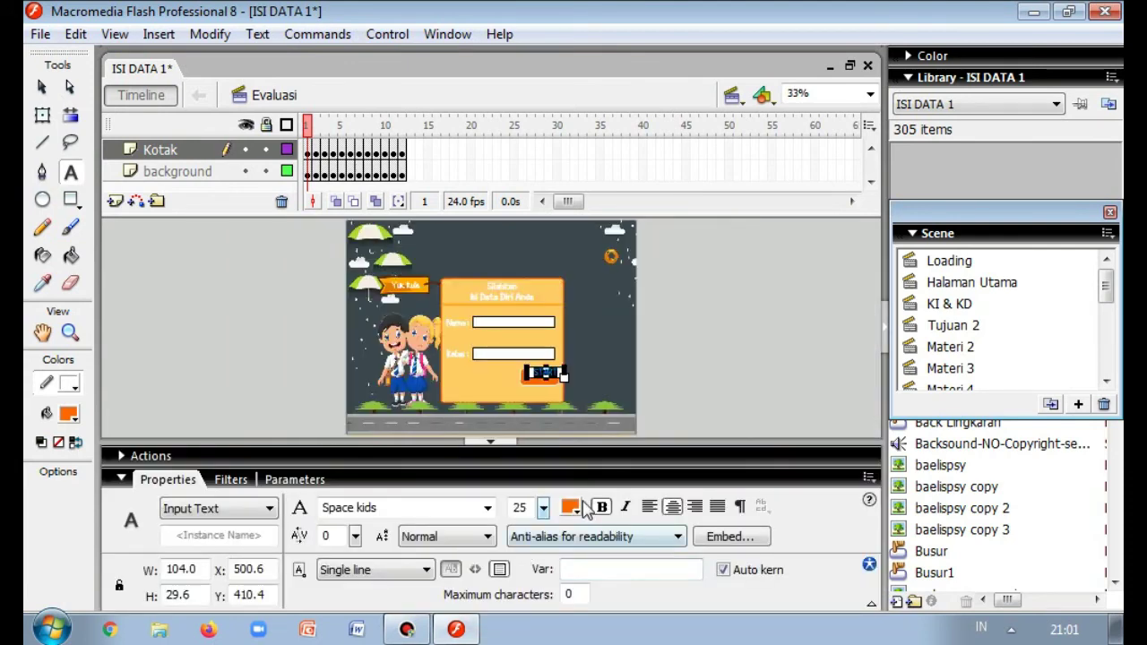
{"action": "left_click", "coordinate": [570, 509]}
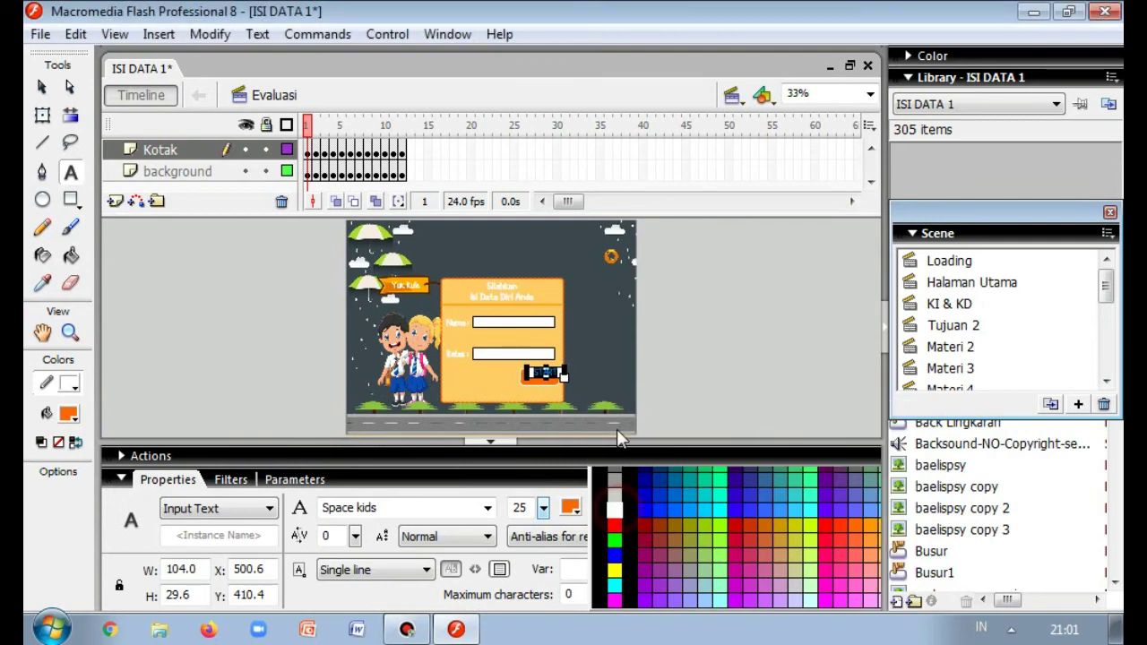
{"action": "left_click", "coordinate": [616, 421]}
{"action": "left_click", "coordinate": [490, 441]}
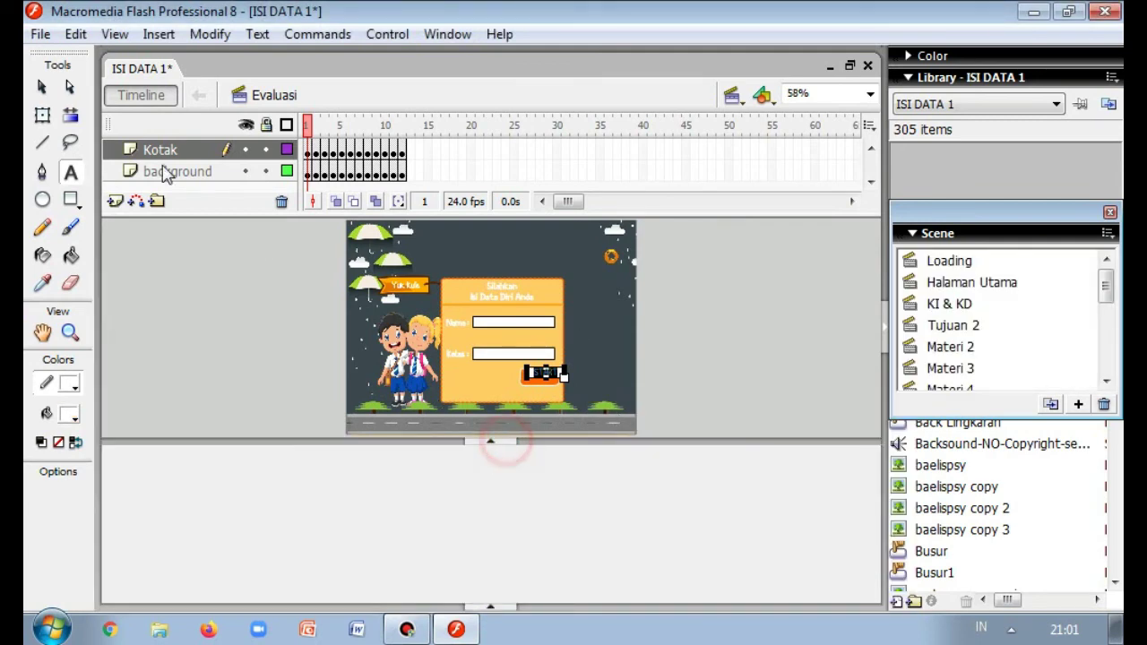
- Move the START text field onto the orange rounded rectangle
{"action": "key", "text": "v"}
{"action": "left_click", "coordinate": [582, 491]}
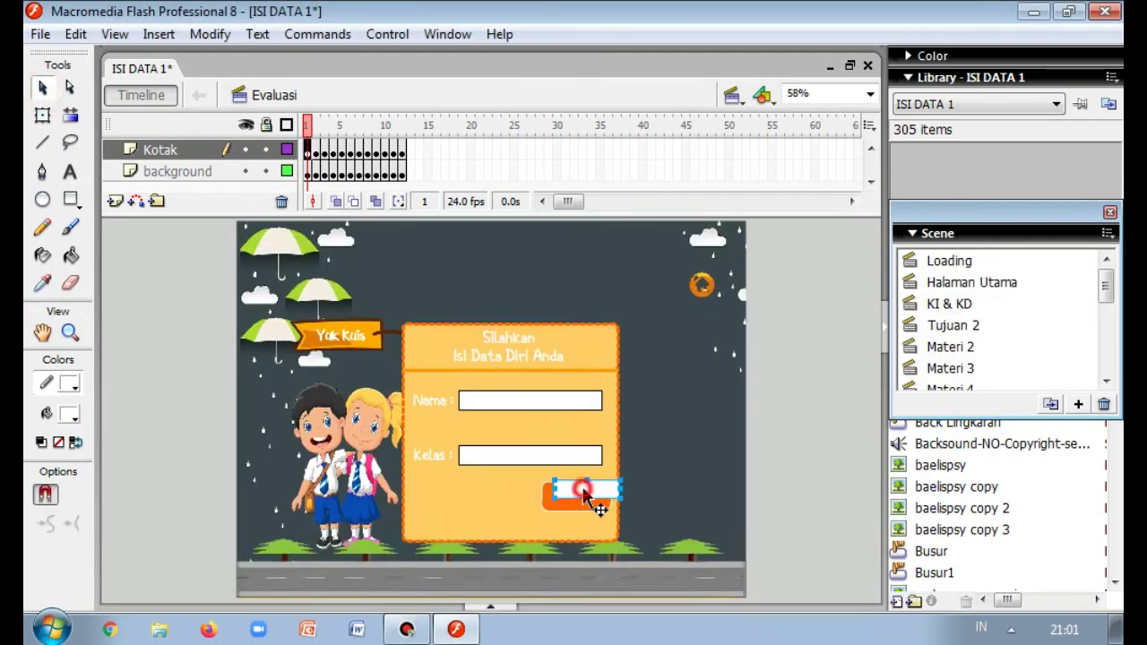
{"action": "left_click_drag", "start_coordinate": [583, 502], "coordinate": [570, 507]}
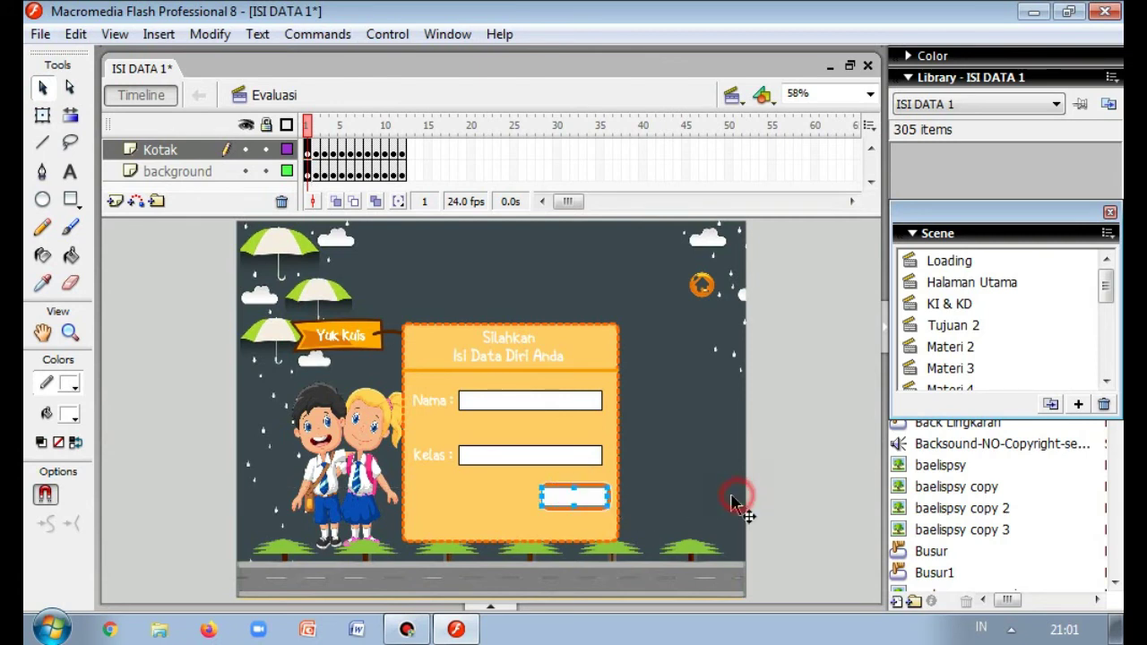
{"action": "left_click", "coordinate": [740, 502]}
{"action": "left_click", "coordinate": [596, 502]}
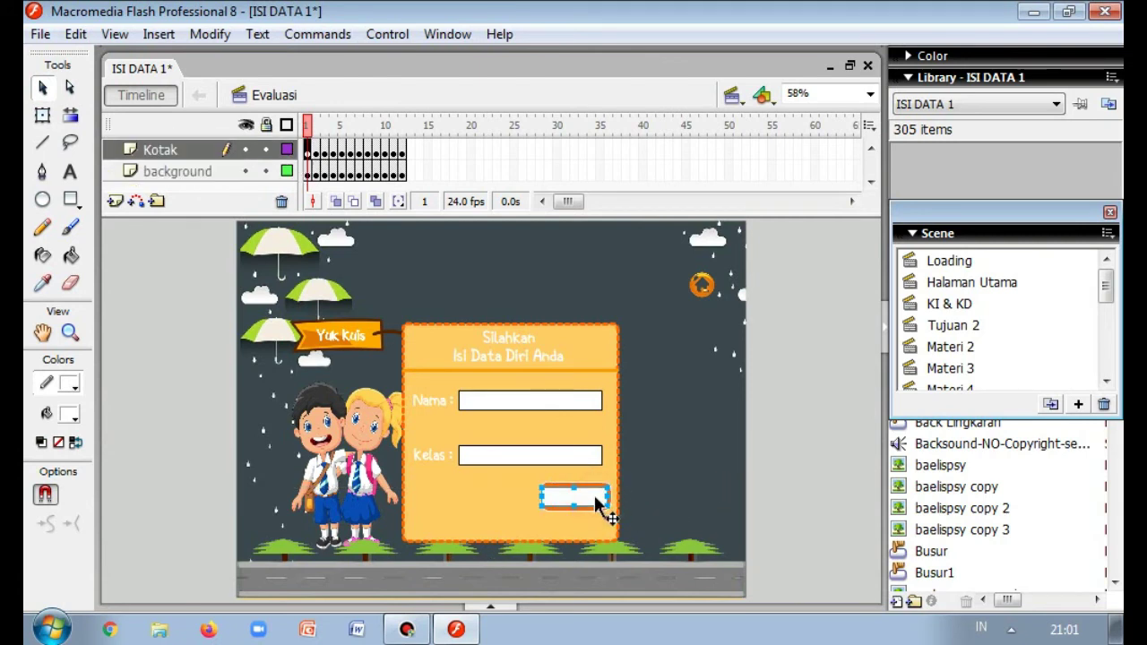
- Change the START text field to Static Text and nudge it so it sits centred on the orange rectangle
{"action": "left_click", "coordinate": [490, 607]}
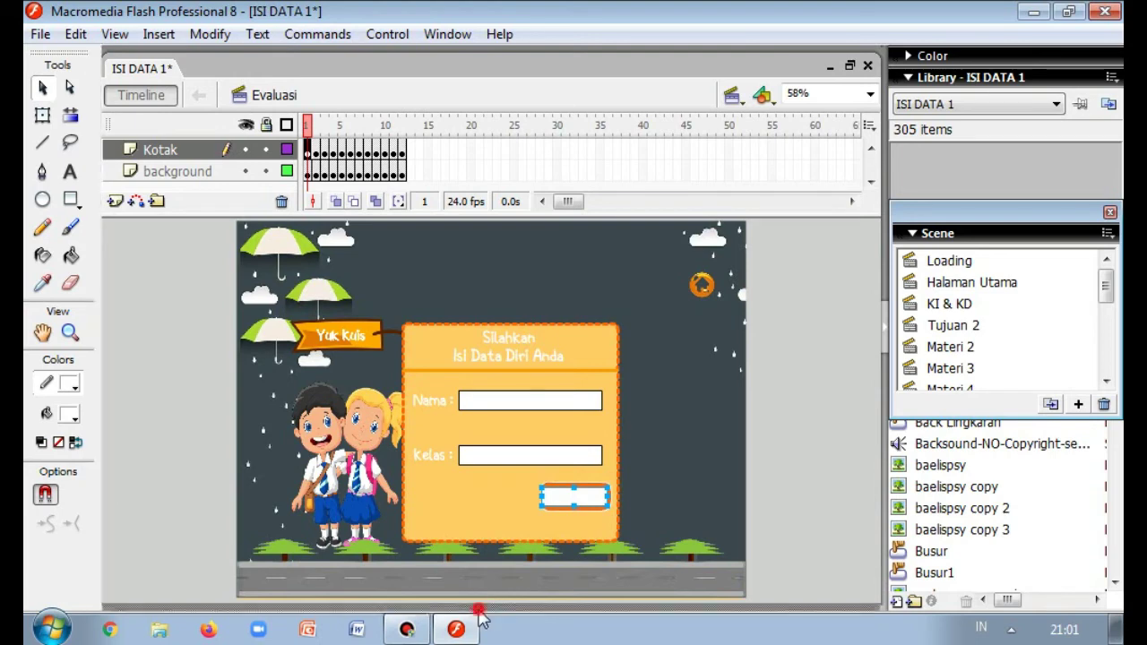
{"action": "left_click", "coordinate": [217, 508]}
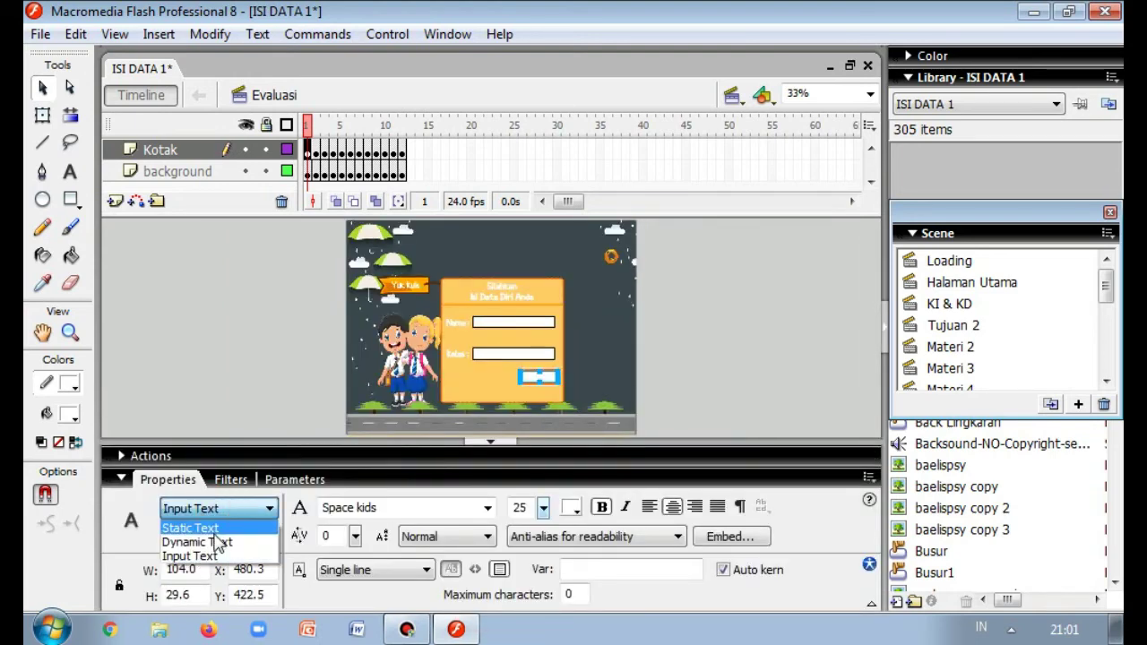
{"action": "left_click", "coordinate": [207, 525]}
{"action": "left_click", "coordinate": [498, 441]}
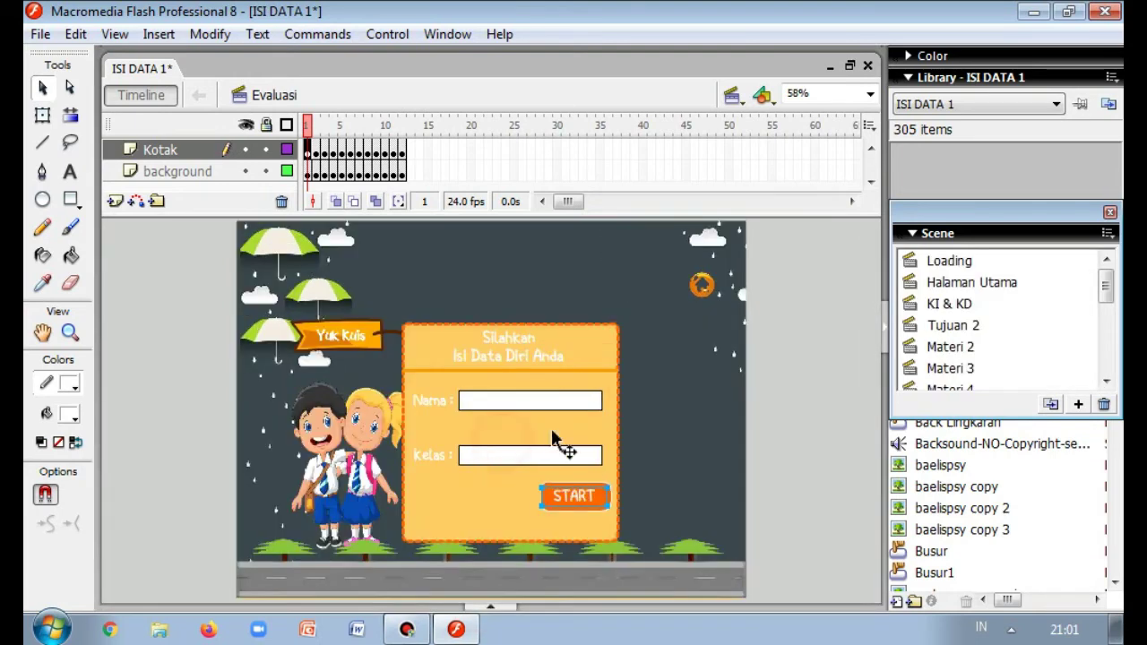
{"action": "left_click_drag", "start_coordinate": [584, 506], "coordinate": [589, 506]}
{"action": "left_click", "coordinate": [794, 486]}
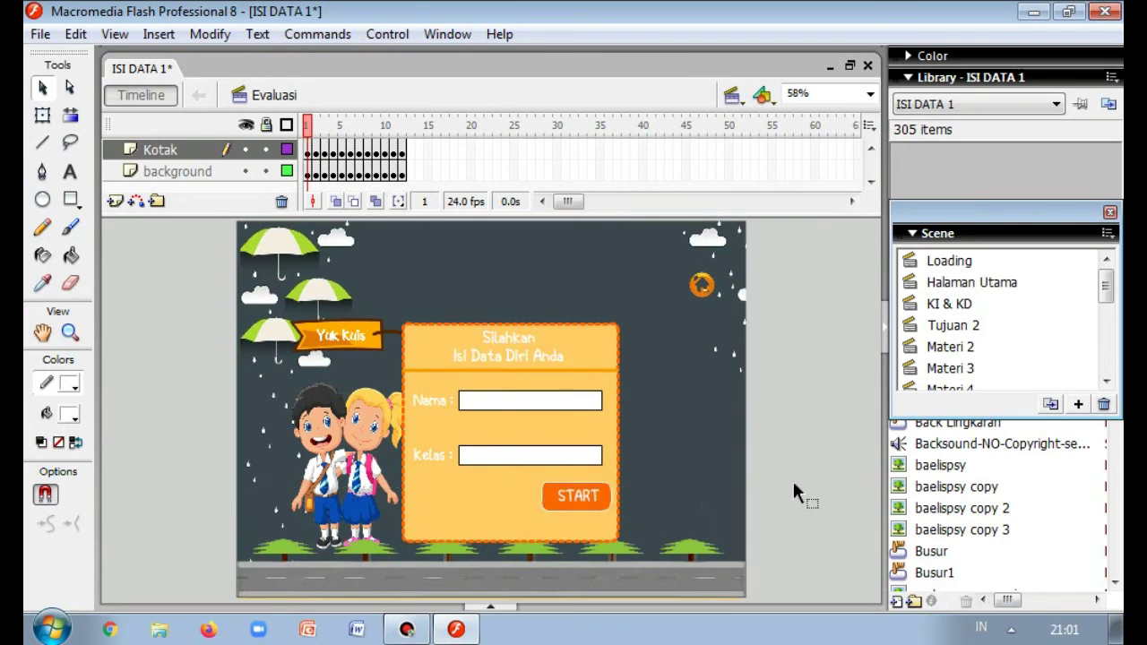
- Convert the orange rectangle together with the START text into a Button symbol
{"action": "left_click", "coordinate": [596, 503]}
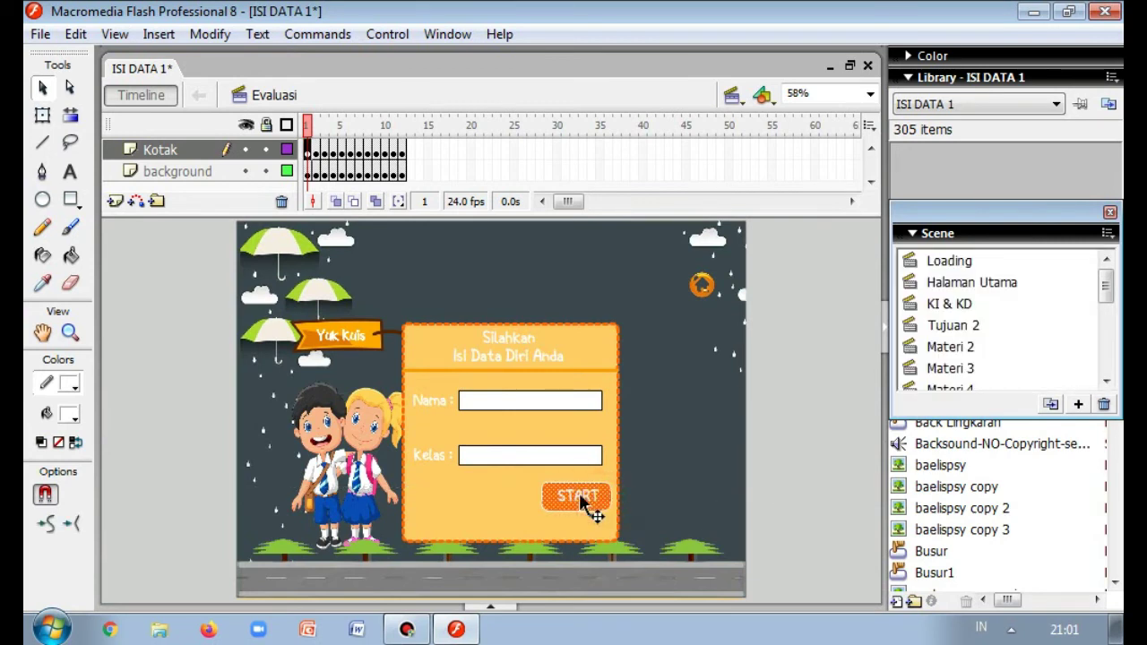
{"action": "right_click", "coordinate": [581, 497]}
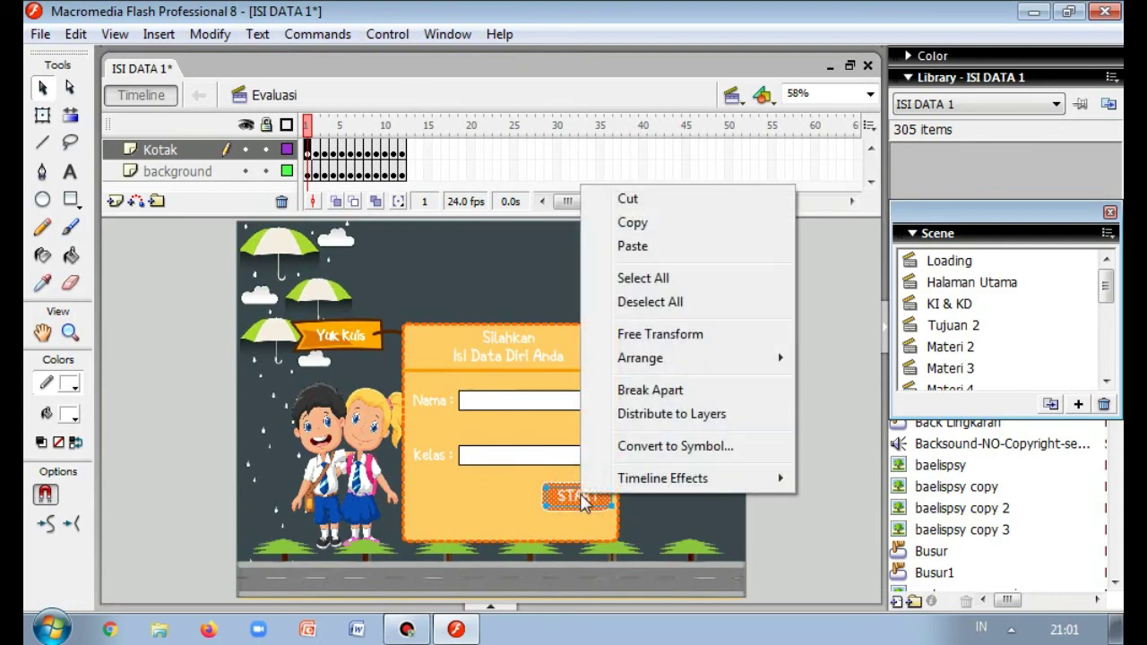
{"action": "mouse_move", "coordinate": [620, 479]}
{"action": "left_click", "coordinate": [645, 446]}
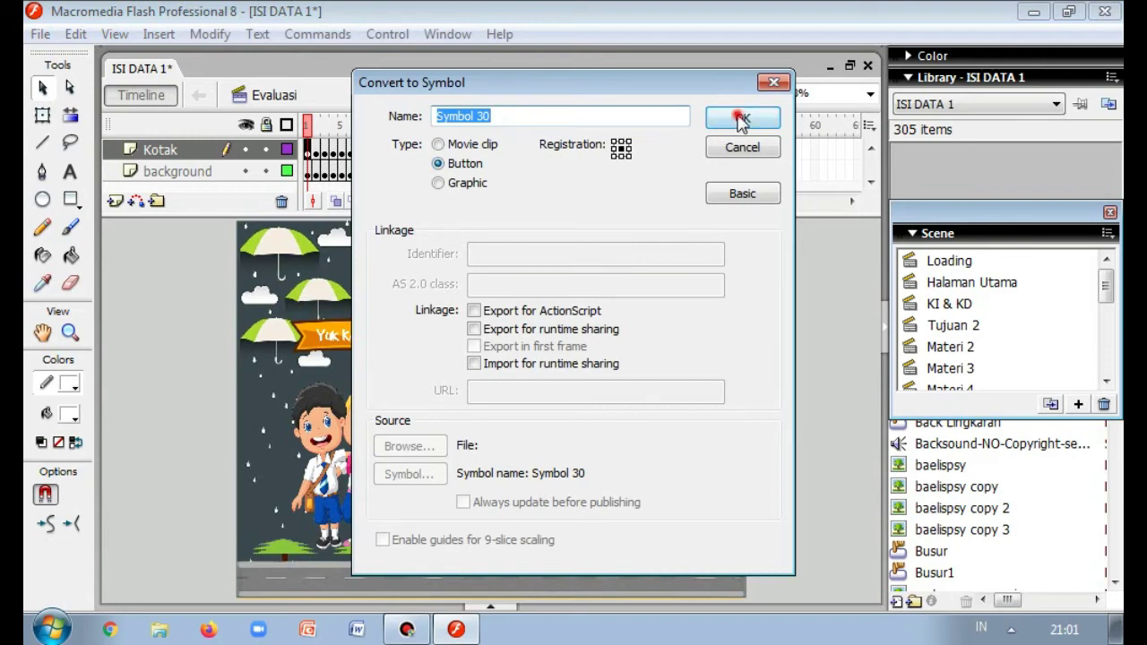
{"action": "left_click", "coordinate": [738, 117]}
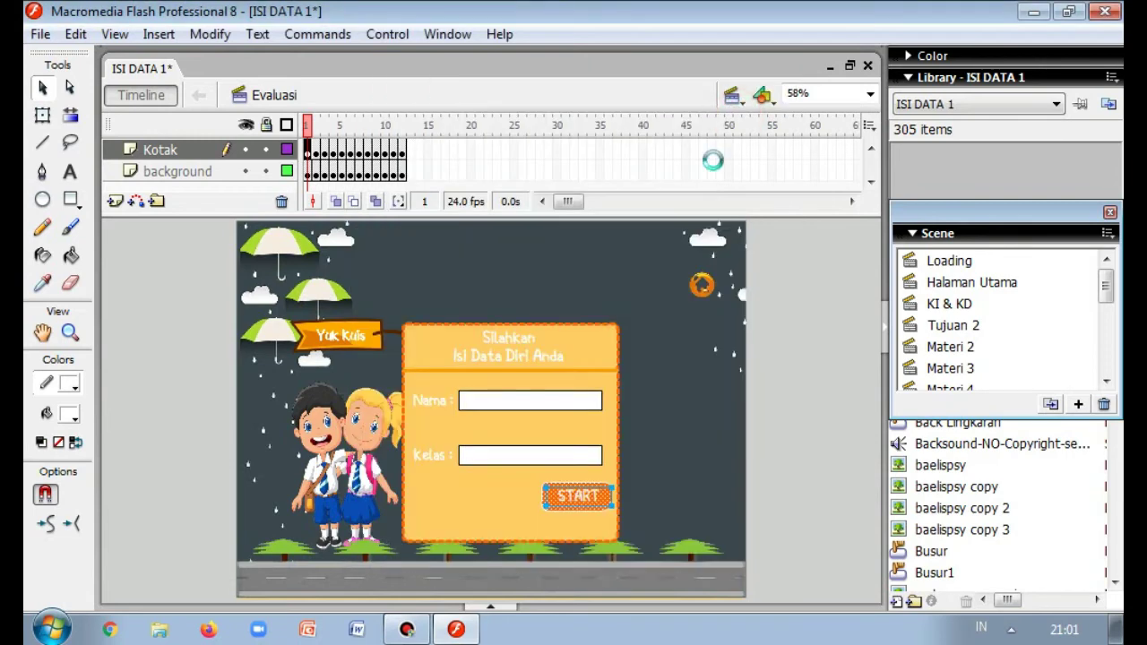
- Open the START button symbol for editing and insert keyframes in its Over and Down frames
{"action": "double_click", "coordinate": [597, 502]}
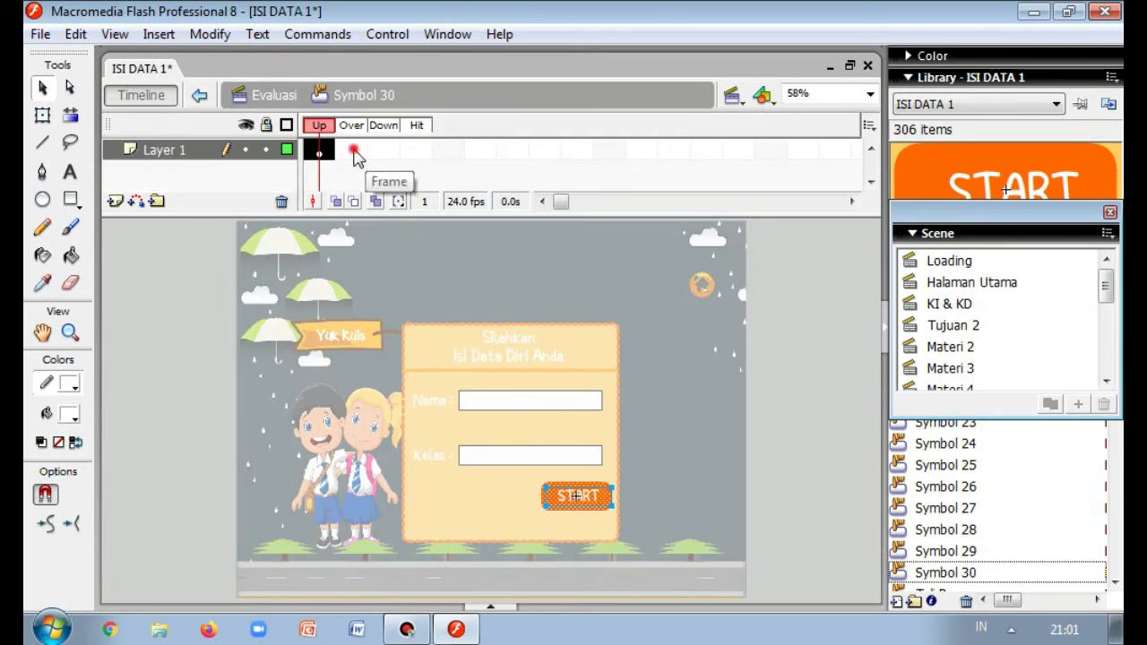
{"action": "left_click", "coordinate": [354, 150]}
{"action": "right_click", "coordinate": [354, 150]}
{"action": "left_click", "coordinate": [448, 252]}
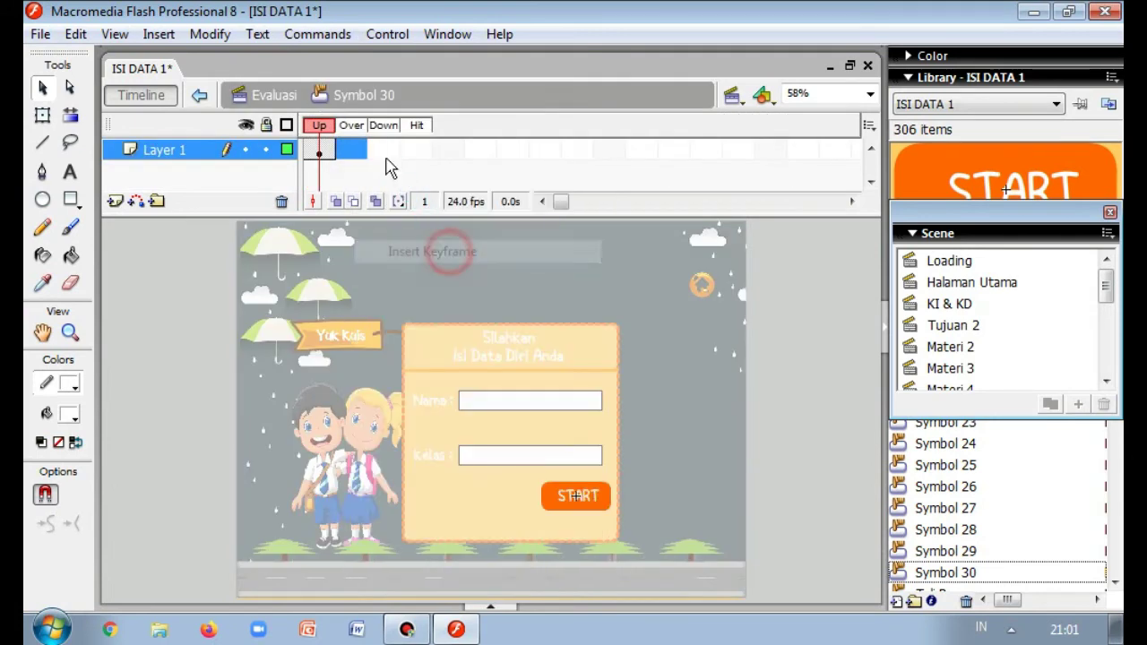
{"action": "left_click", "coordinate": [355, 150]}
{"action": "right_click", "coordinate": [355, 150]}
{"action": "left_click", "coordinate": [448, 253]}
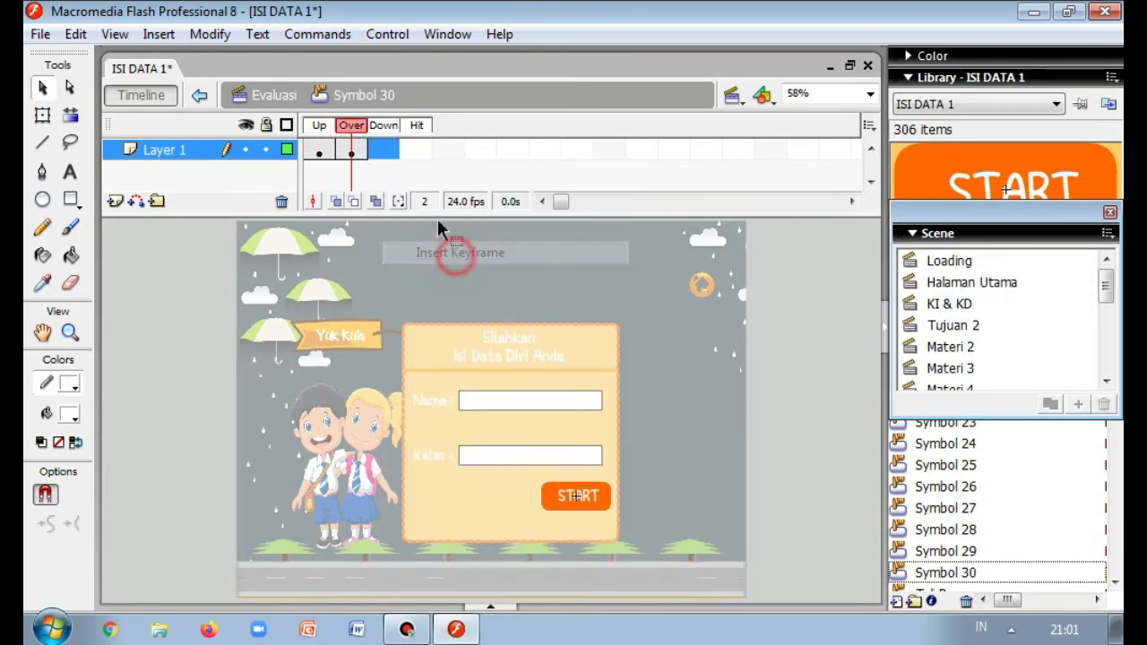
- Enlarge the START artwork slightly in the symbol's Over frame and return to the Evaluasi scene
{"action": "left_click", "coordinate": [352, 149]}
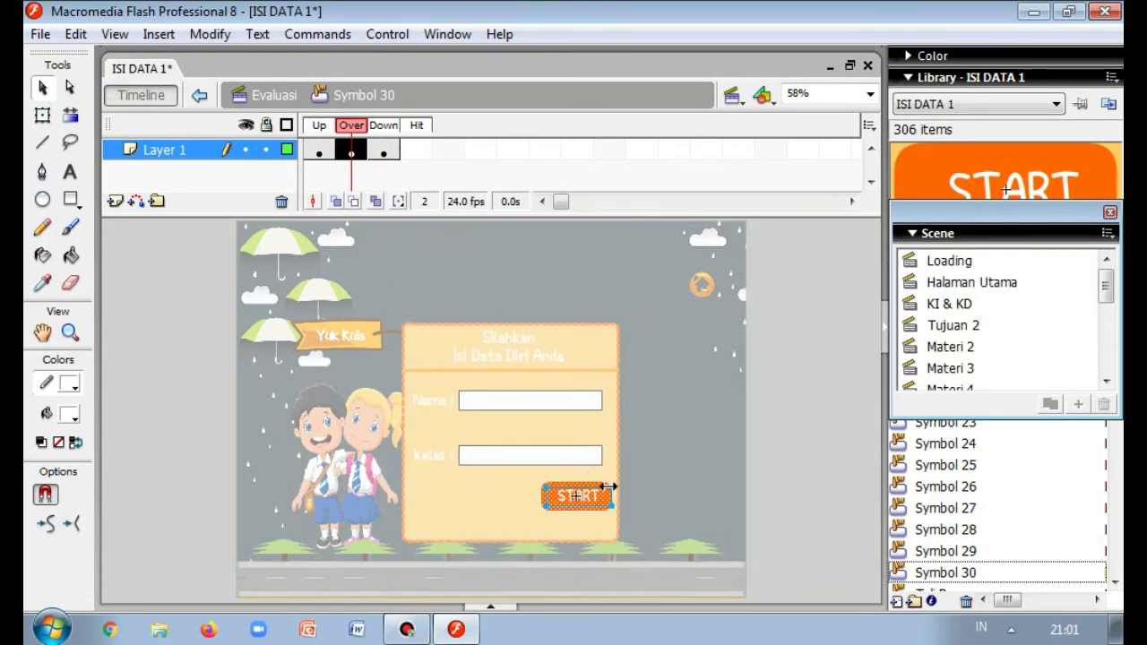
{"action": "left_click", "coordinate": [594, 488]}
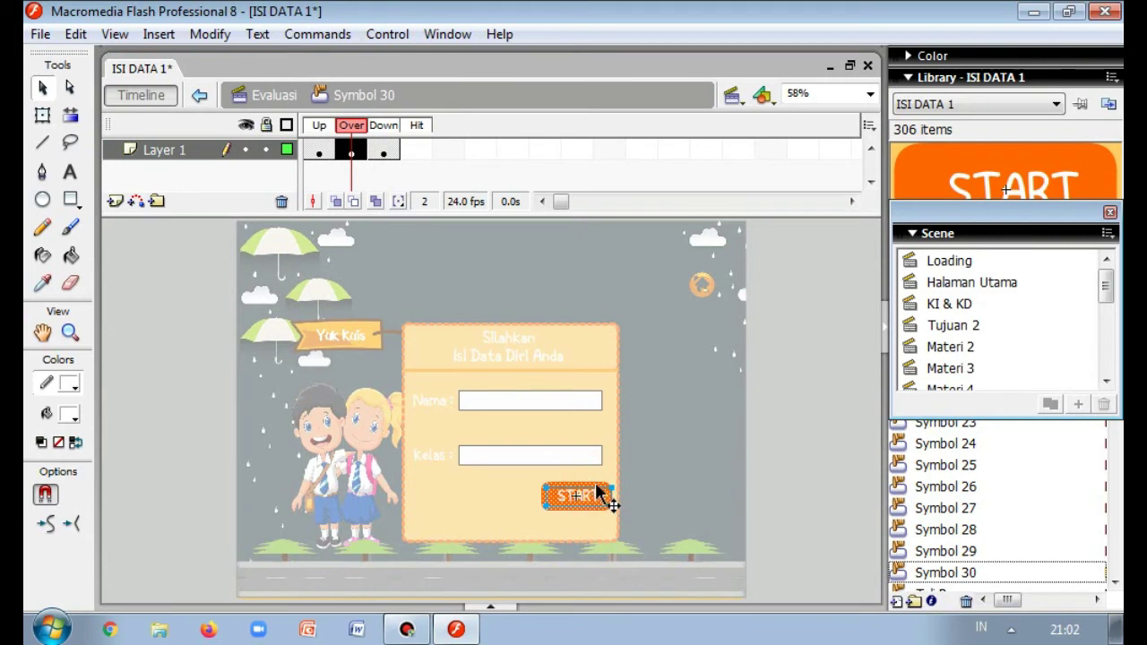
{"action": "left_click", "coordinate": [41, 116]}
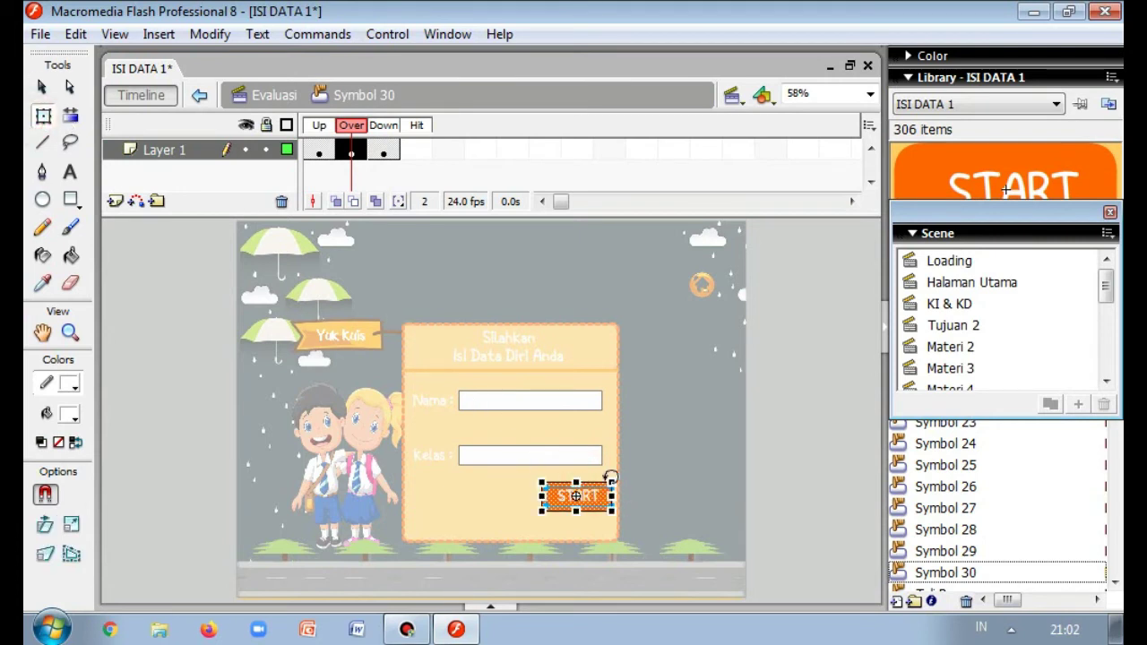
{"action": "left_click_drag", "start_coordinate": [612, 483], "coordinate": [617, 477]}
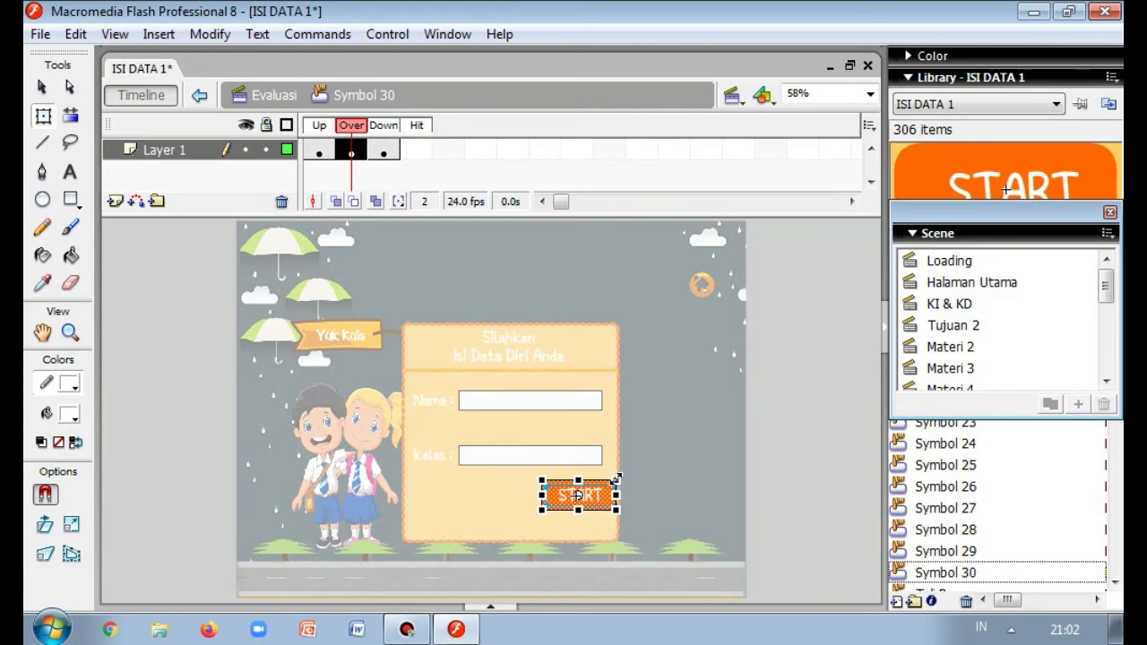
{"action": "double_click", "coordinate": [717, 373]}
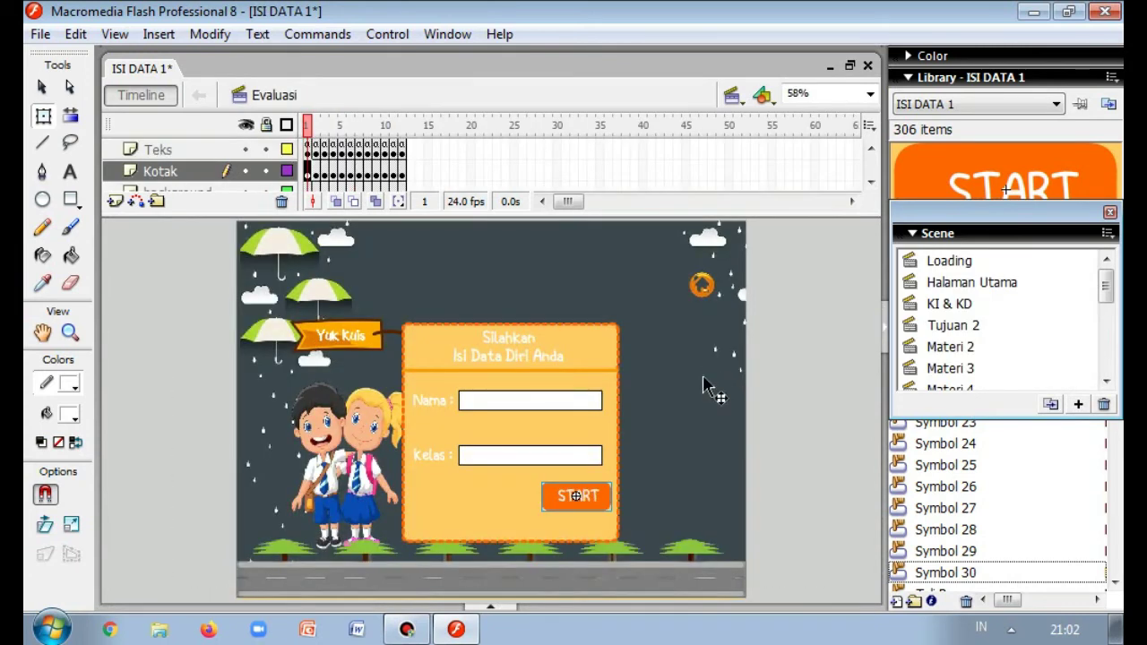
- Check the script attached to the START button
{"action": "right_click", "coordinate": [583, 505]}
{"action": "left_click", "coordinate": [650, 376]}
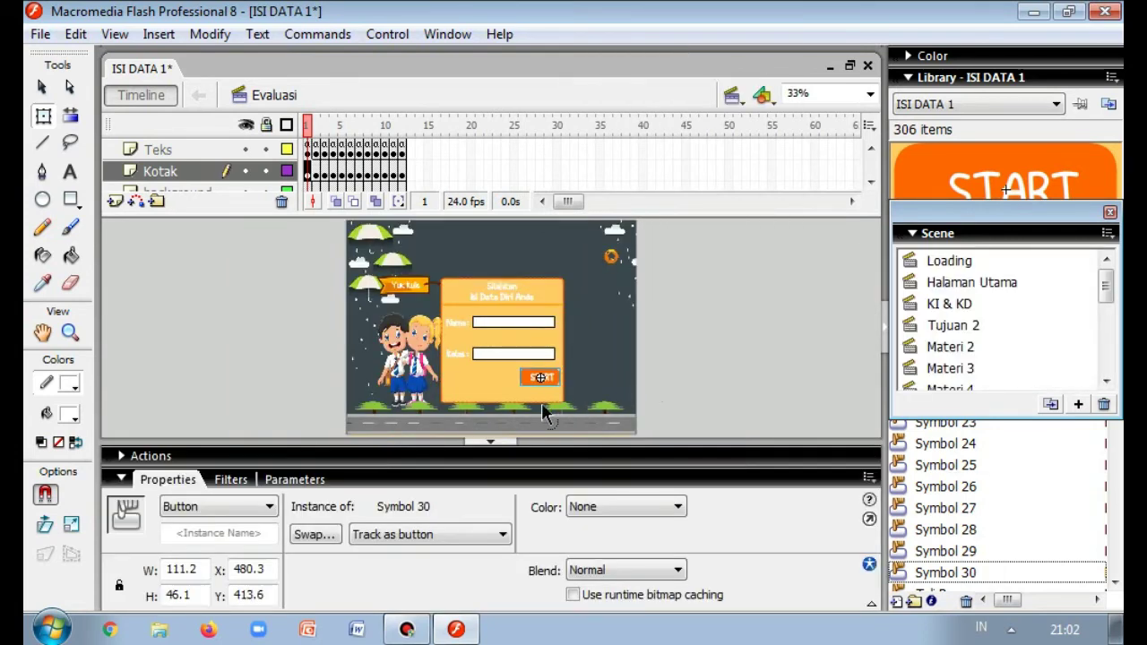
{"action": "left_click", "coordinate": [154, 457]}
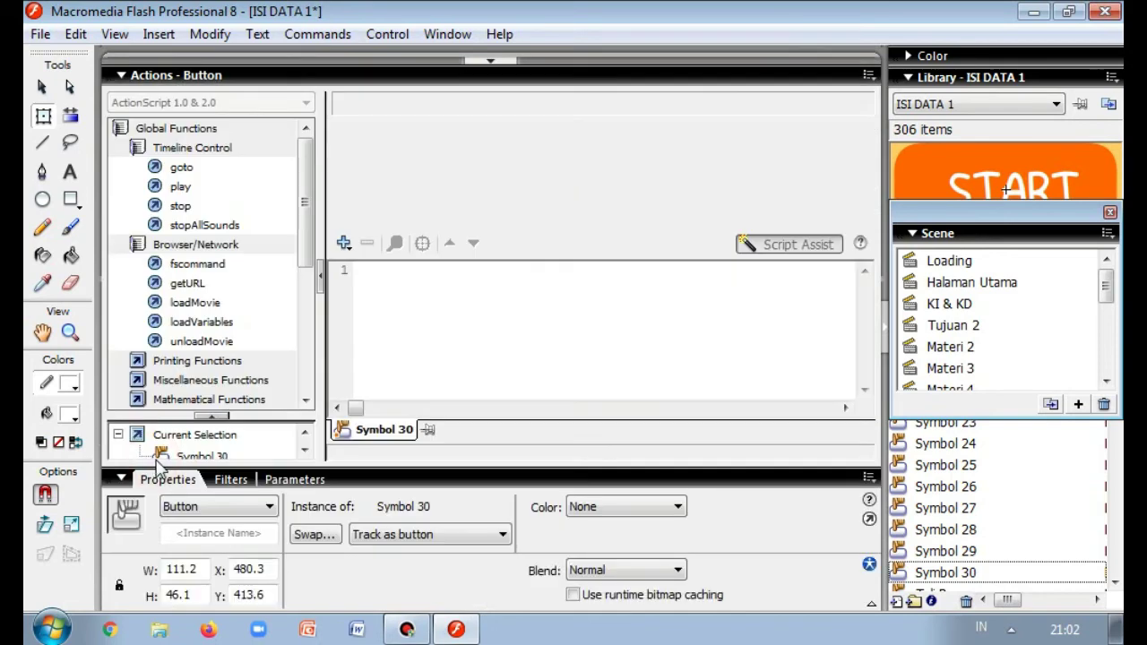
{"action": "left_click", "coordinate": [487, 70]}
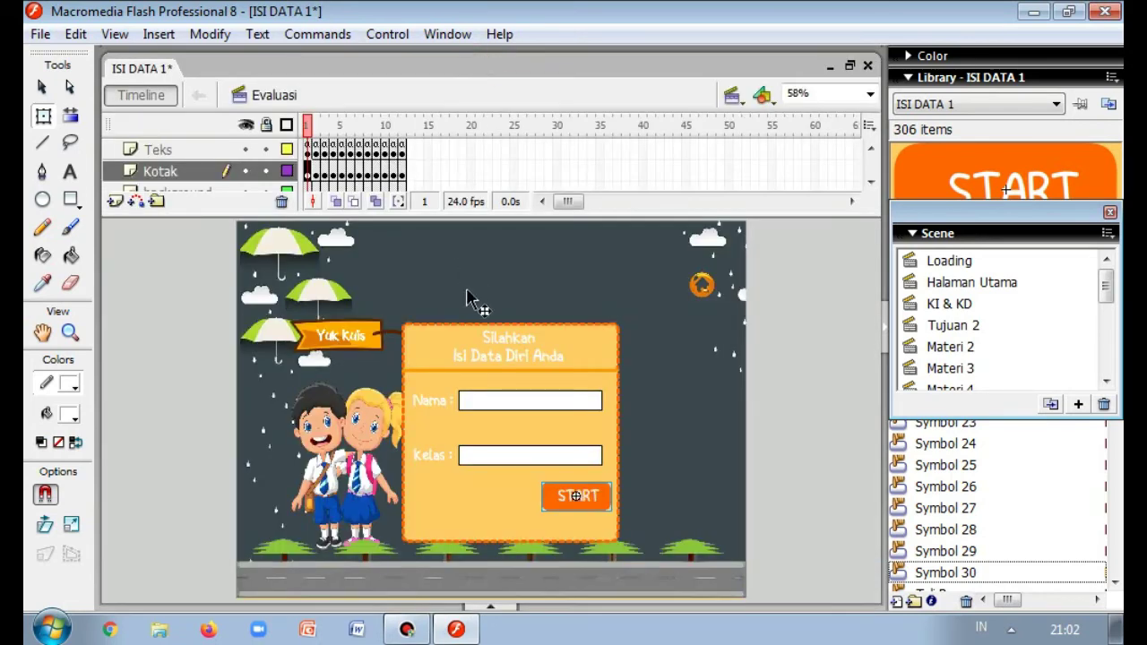
{"action": "left_click", "coordinate": [406, 630]}
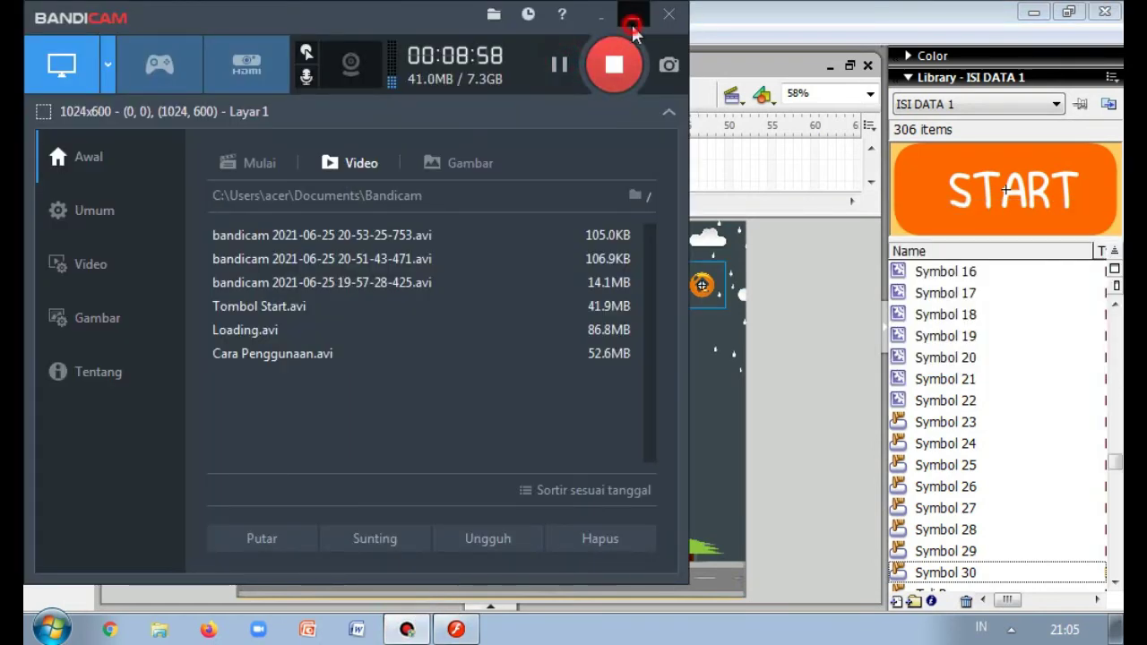
{"action": "left_click", "coordinate": [633, 15]}
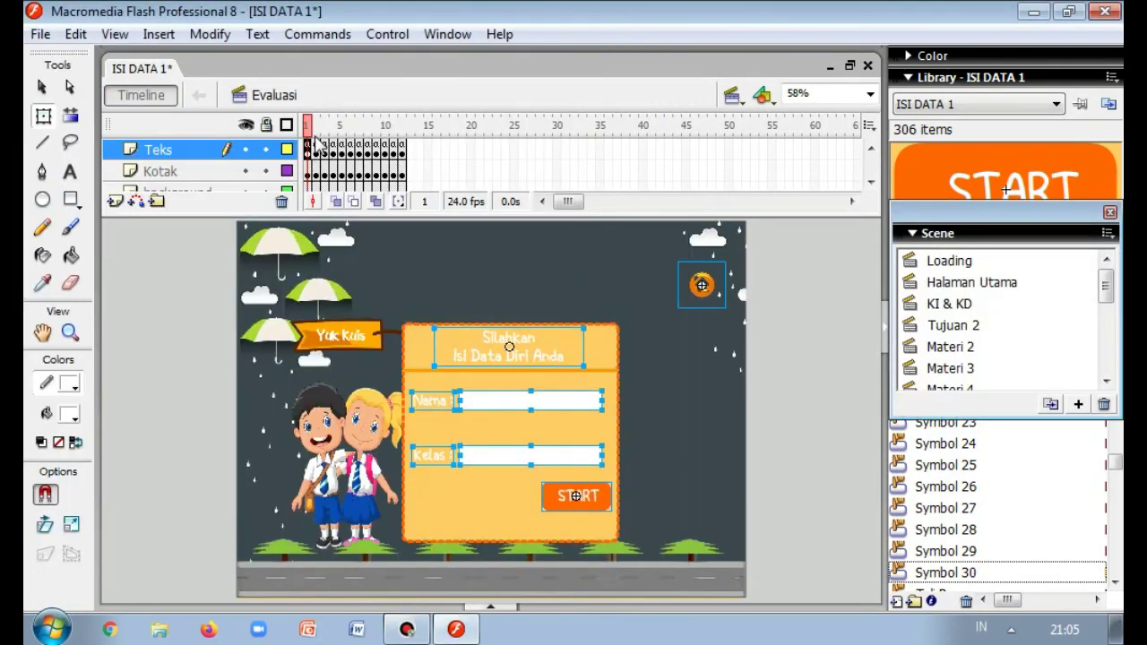
- Review the script on frame 1 of the Teks layer, including its salah variable line
{"action": "left_click", "coordinate": [313, 150]}
{"action": "right_click", "coordinate": [313, 150]}
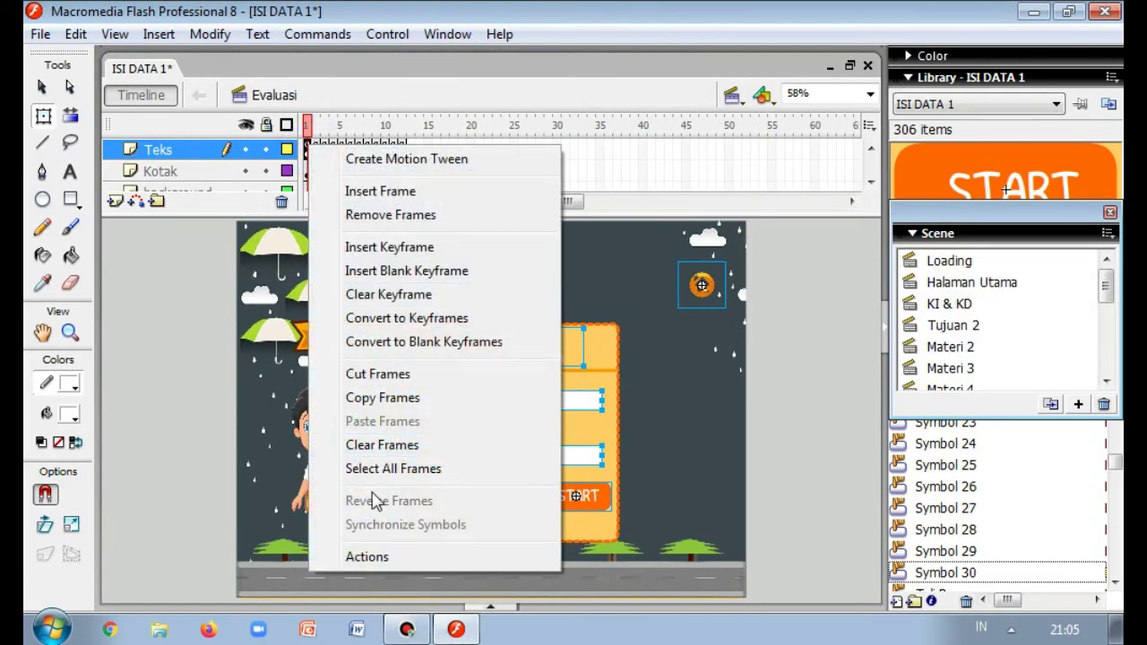
{"action": "left_click", "coordinate": [376, 553]}
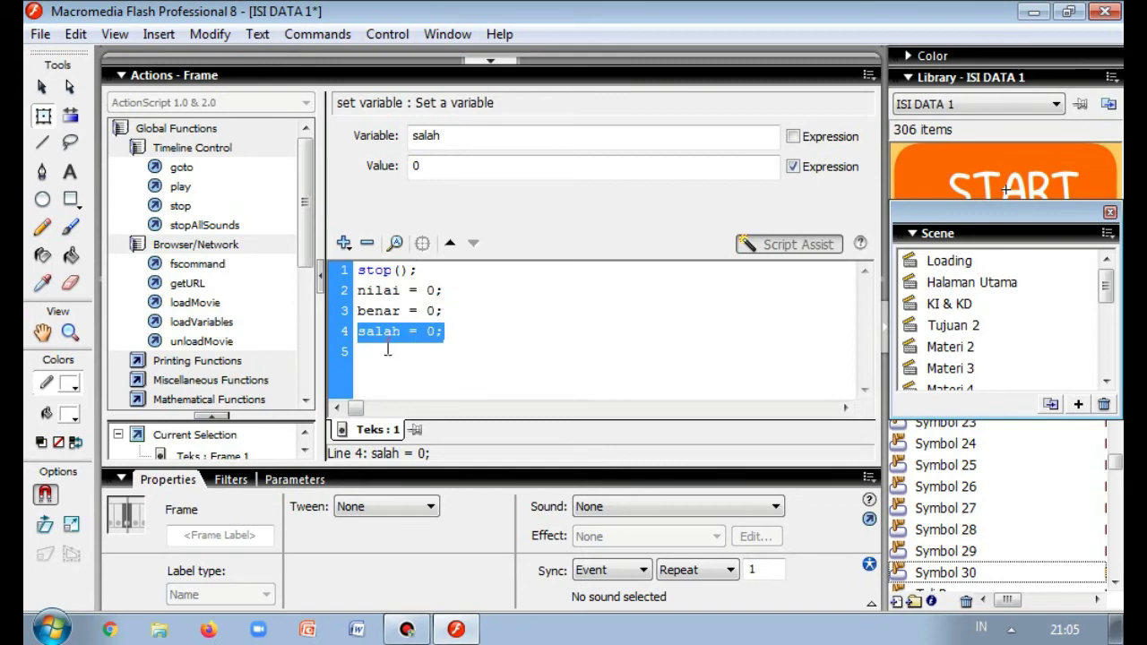
{"action": "left_click_drag", "start_coordinate": [359, 331], "coordinate": [440, 340]}
{"action": "left_click", "coordinate": [511, 60]}
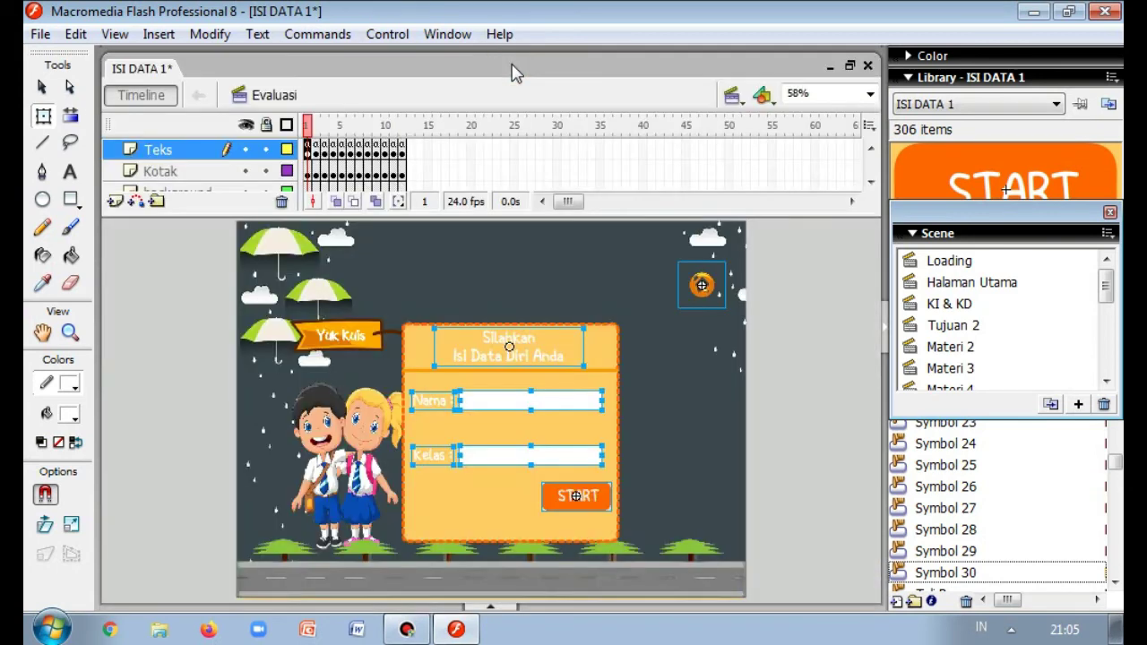
{"action": "left_click", "coordinate": [795, 421]}
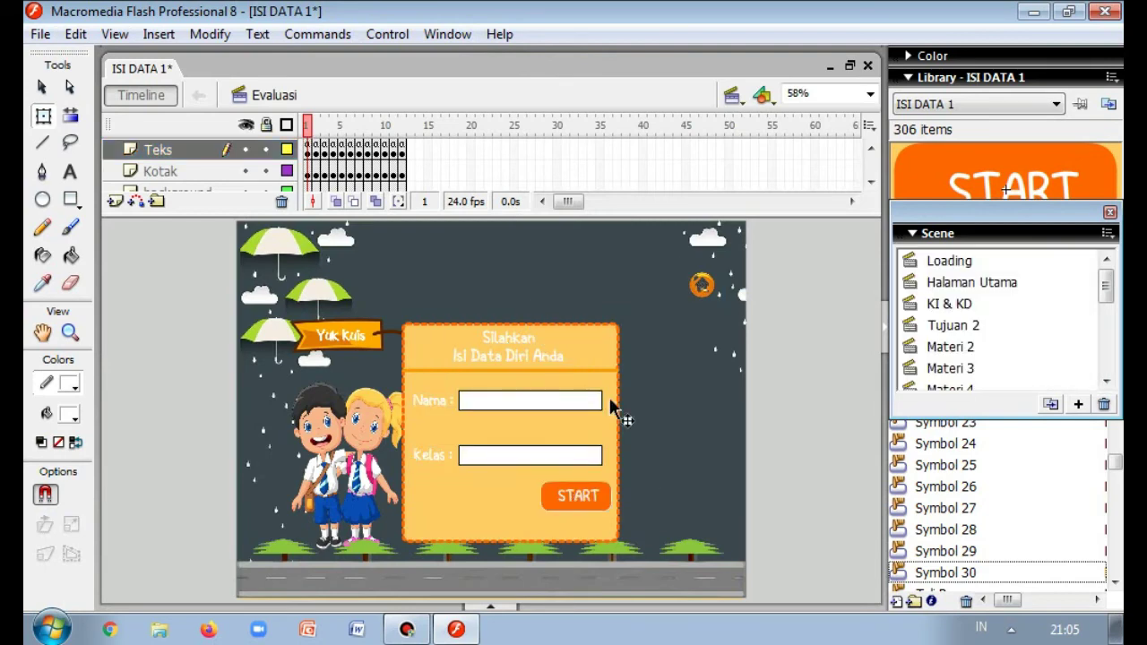
{"action": "left_click", "coordinate": [405, 630]}
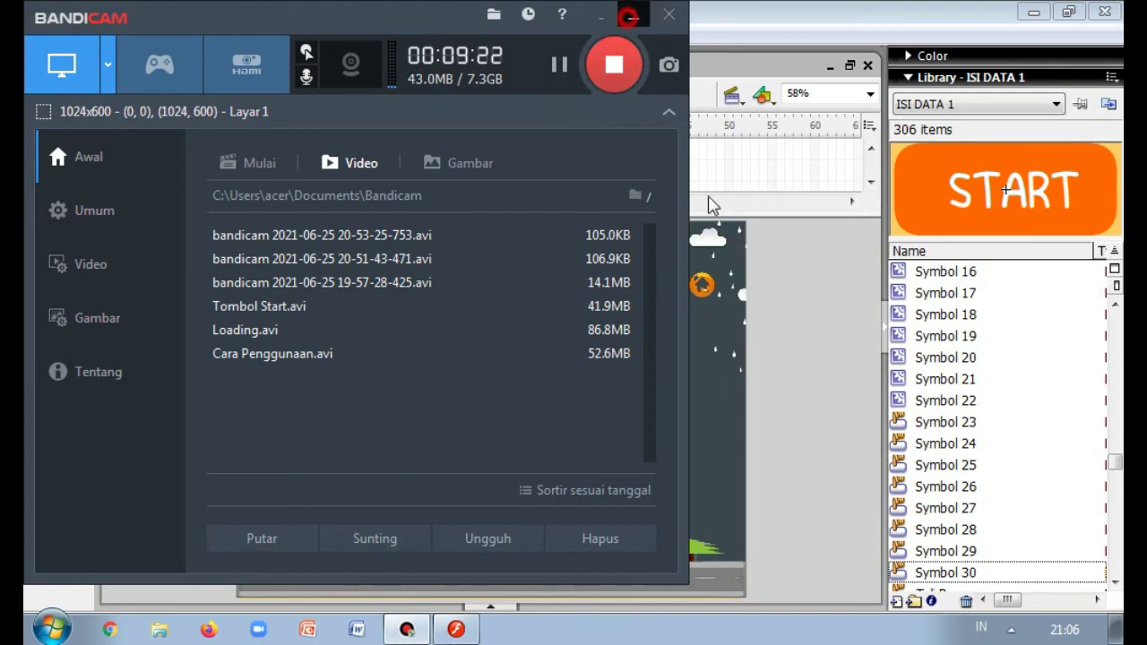
{"action": "left_click", "coordinate": [631, 21]}
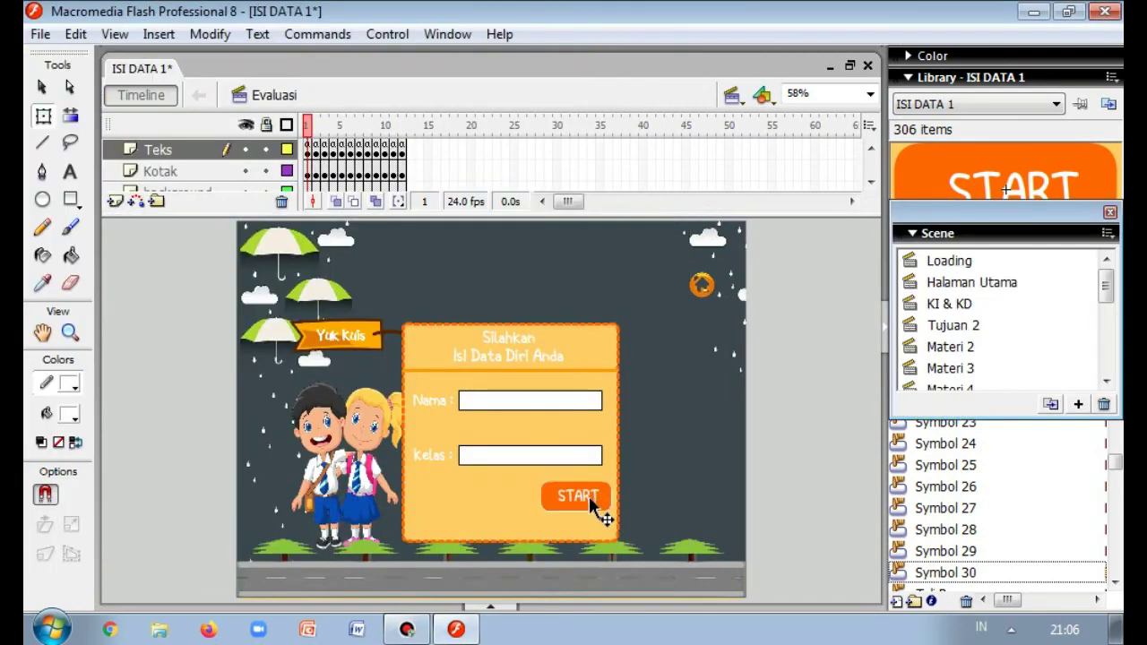
- Open the START button's script with Script Assist off and enter the "on (press)" event handler line
{"action": "left_click", "coordinate": [591, 504]}
{"action": "right_click", "coordinate": [592, 504]}
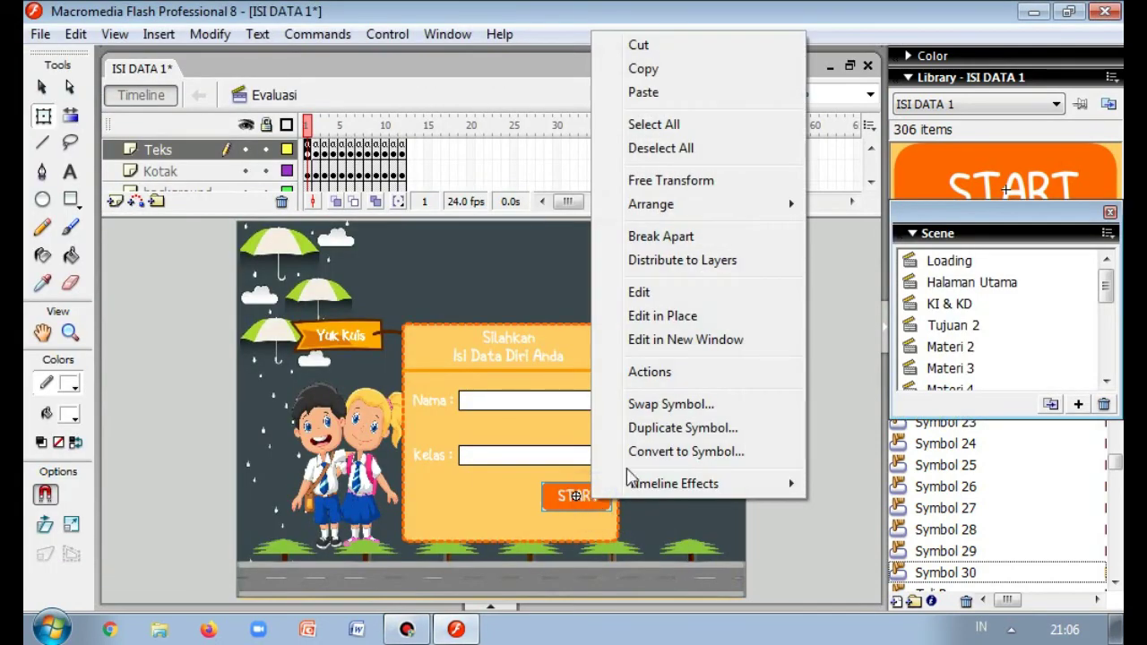
{"action": "left_click", "coordinate": [667, 371]}
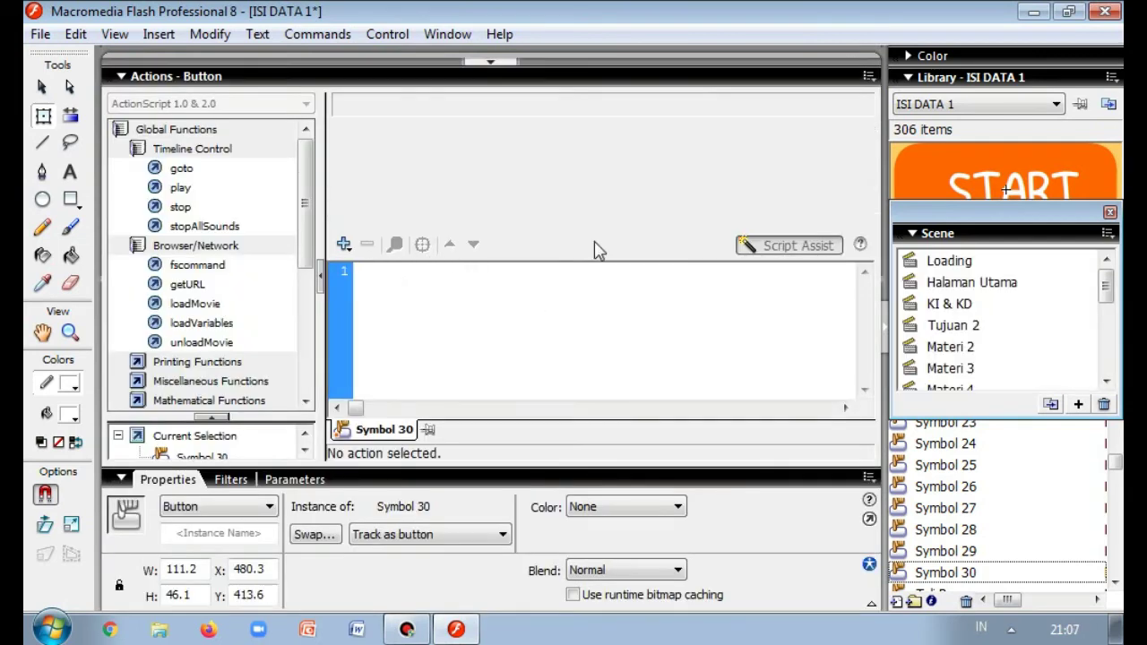
{"action": "left_click", "coordinate": [753, 243]}
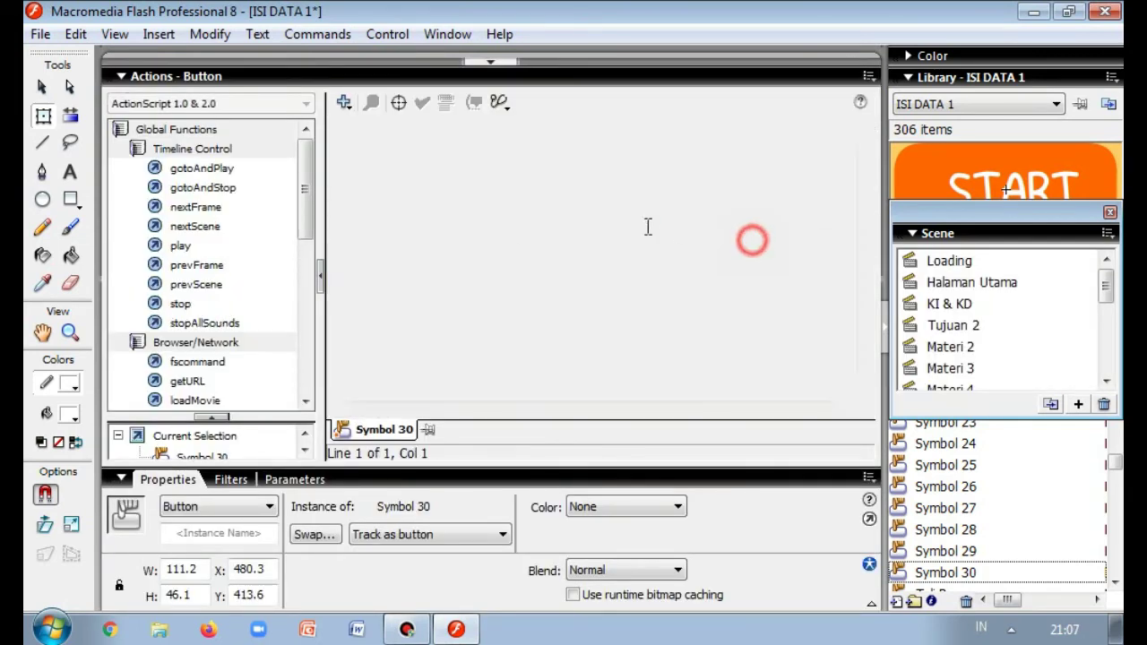
{"action": "type", "text": "ON ("}
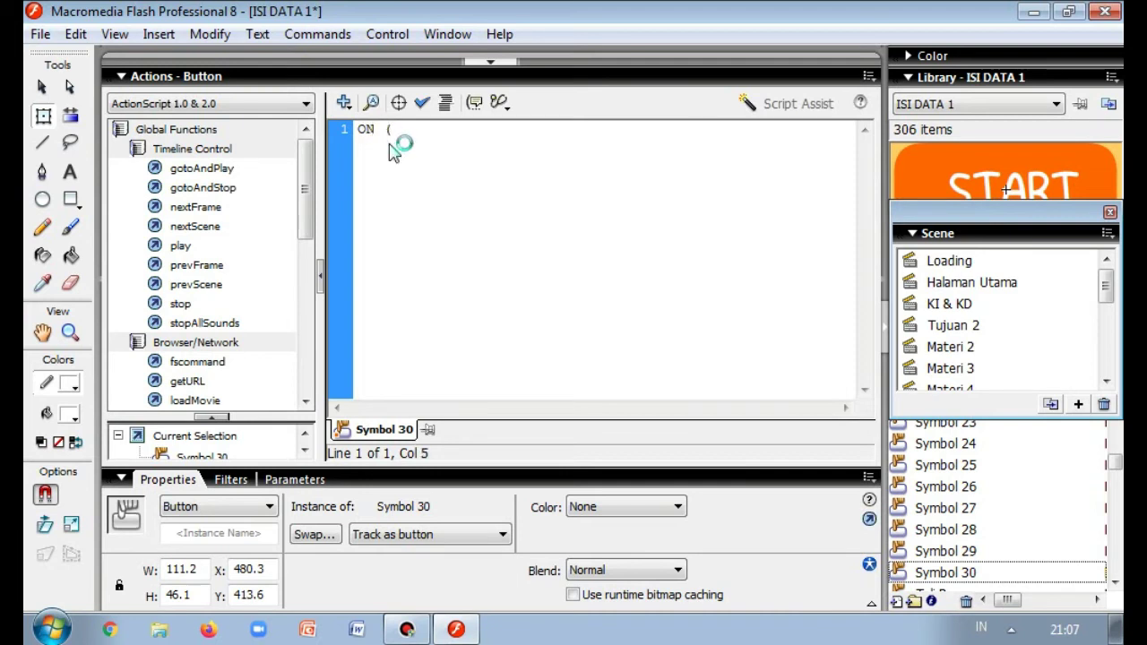
{"action": "key", "text": "BackSpace"}
{"action": "key", "text": "BackSpace"}
{"action": "type", "text": "on (pres"}
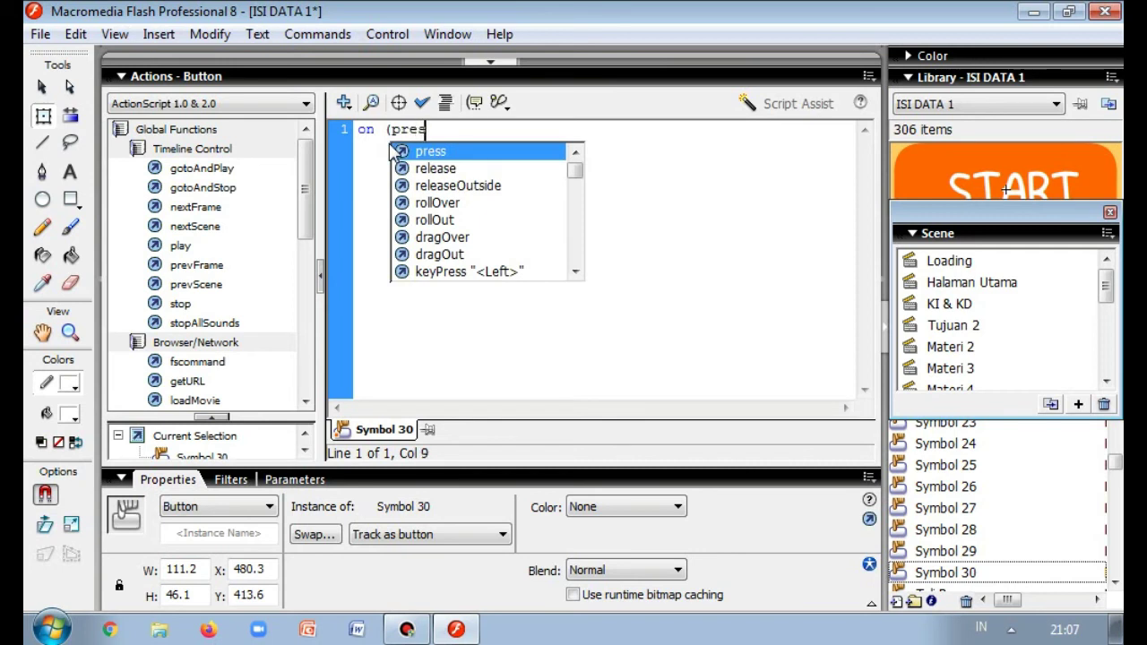
{"action": "type", "text": "s)"}
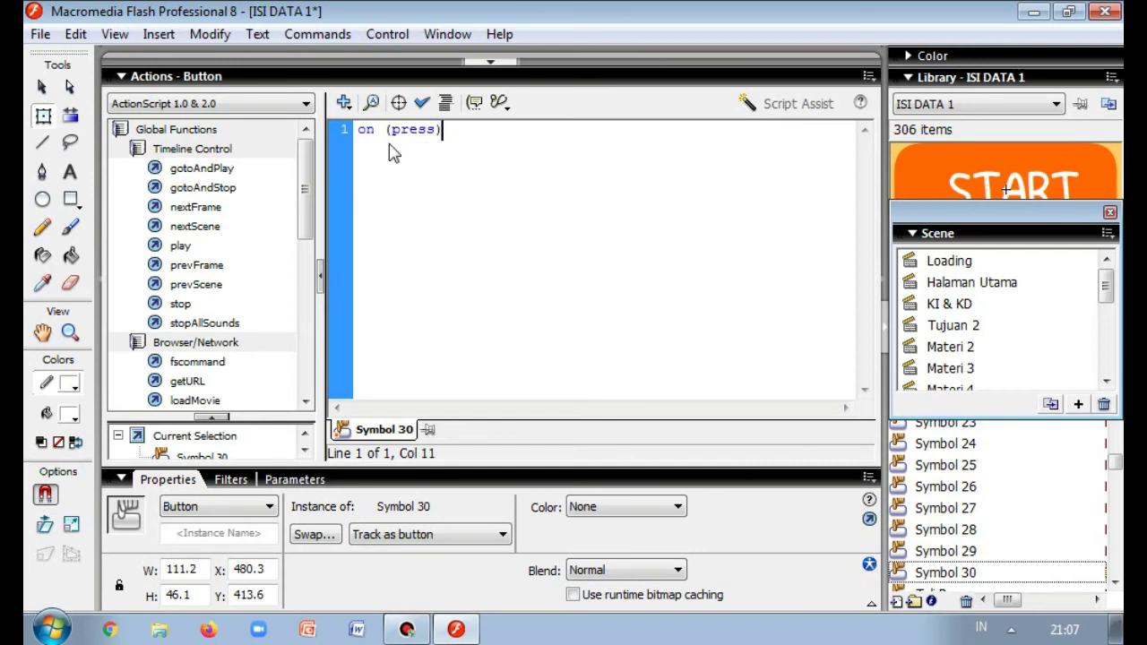
- Complete the START button's press handler with "nextFrame ();", check the script's syntax and return to the stage
{"action": "type", "text": " {"}
{"action": "key", "text": "Return"}
{"action": "type", "text": "ge"}
{"action": "type", "text": "xtFrame"}
{"action": "type", "text": " ();"}
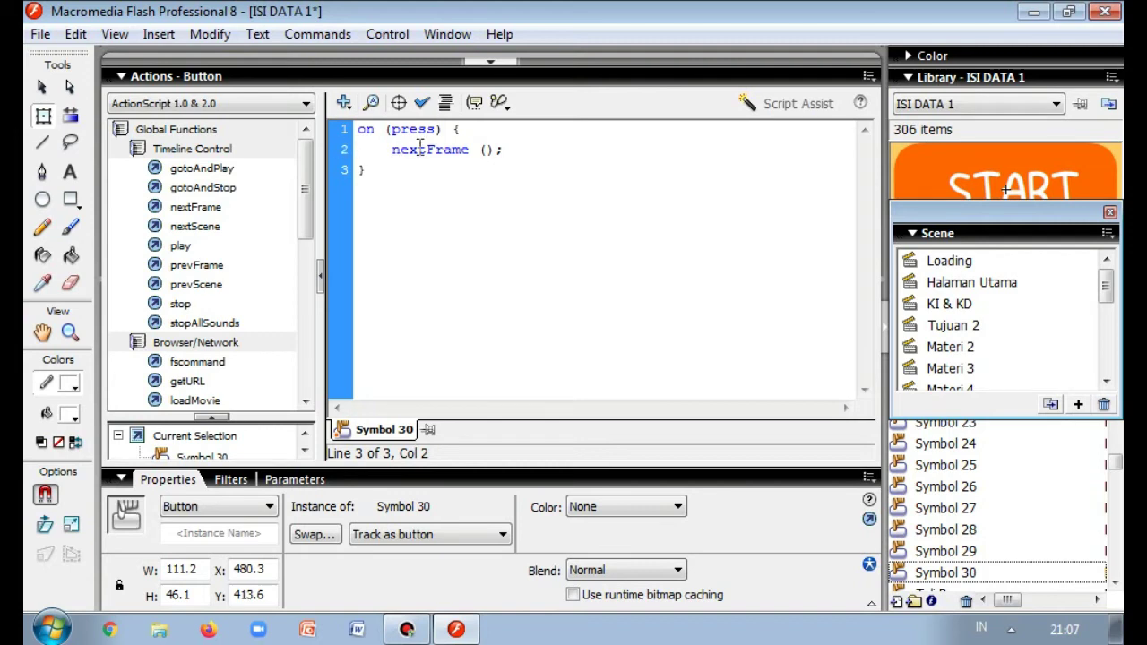
{"action": "left_click", "coordinate": [423, 103]}
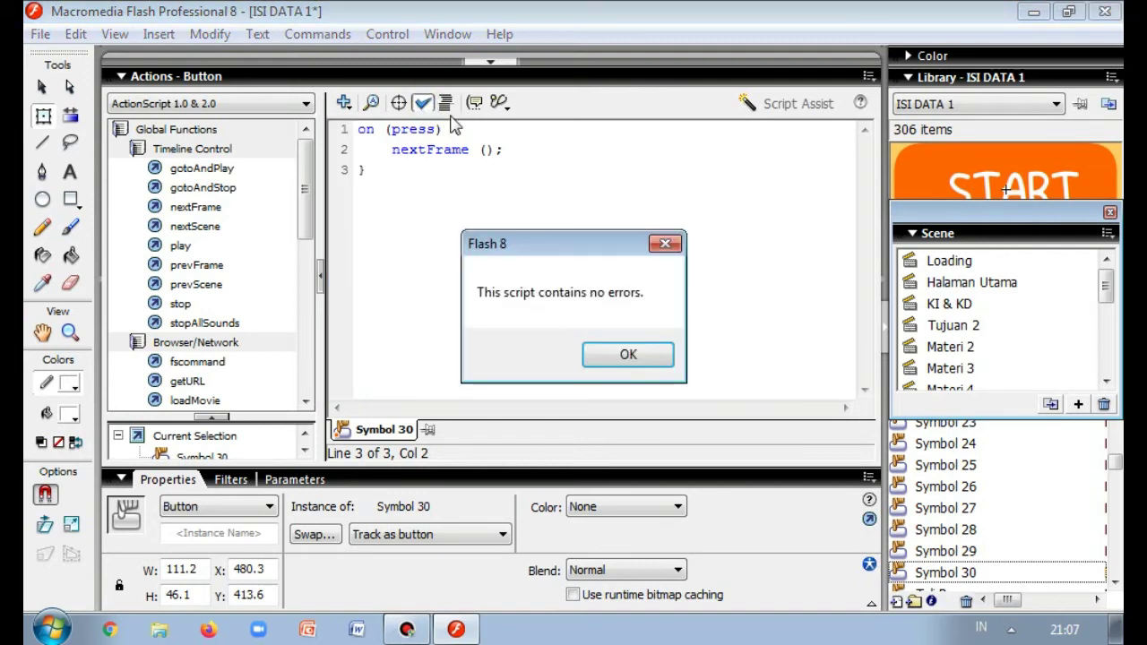
{"action": "left_click", "coordinate": [670, 243]}
{"action": "left_click", "coordinate": [490, 61]}
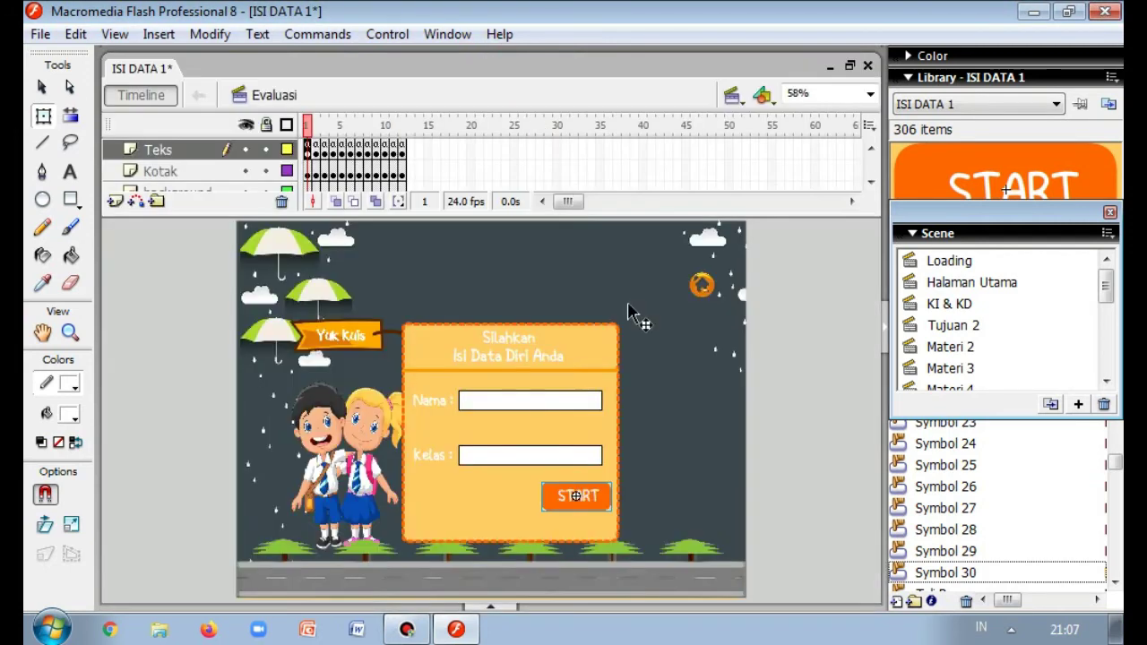
{"action": "left_click", "coordinate": [407, 629]}
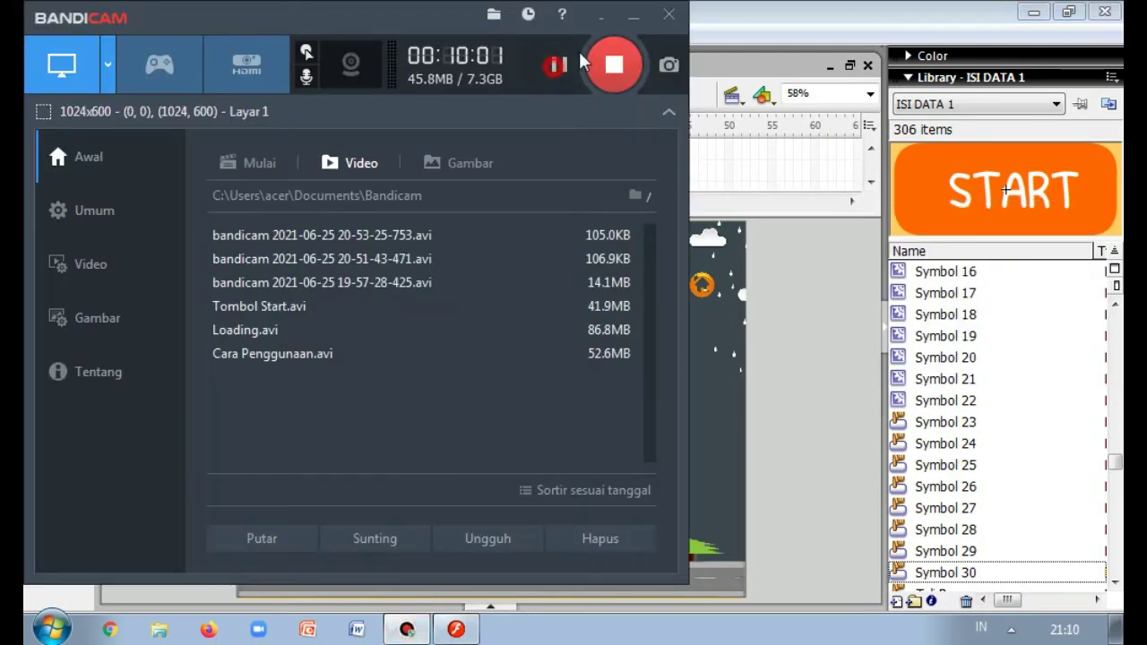
{"action": "left_click", "coordinate": [632, 15]}
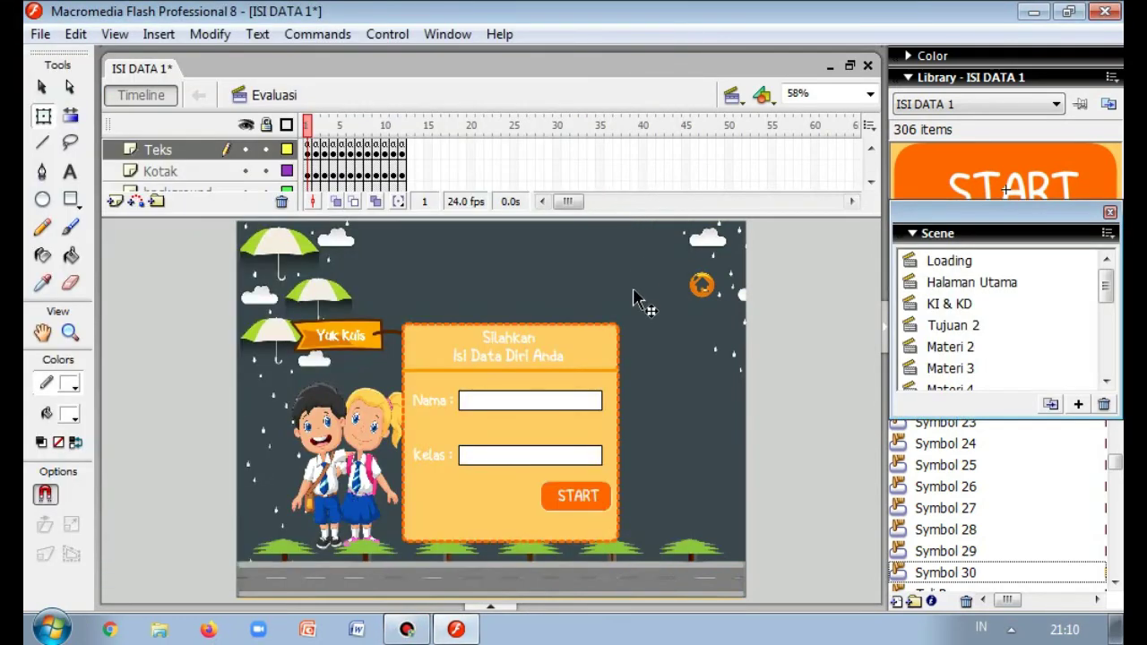
- Go to frame 2 of the Teks layer, which holds question 1, and deselect its contents
{"action": "right_click", "coordinate": [317, 153]}
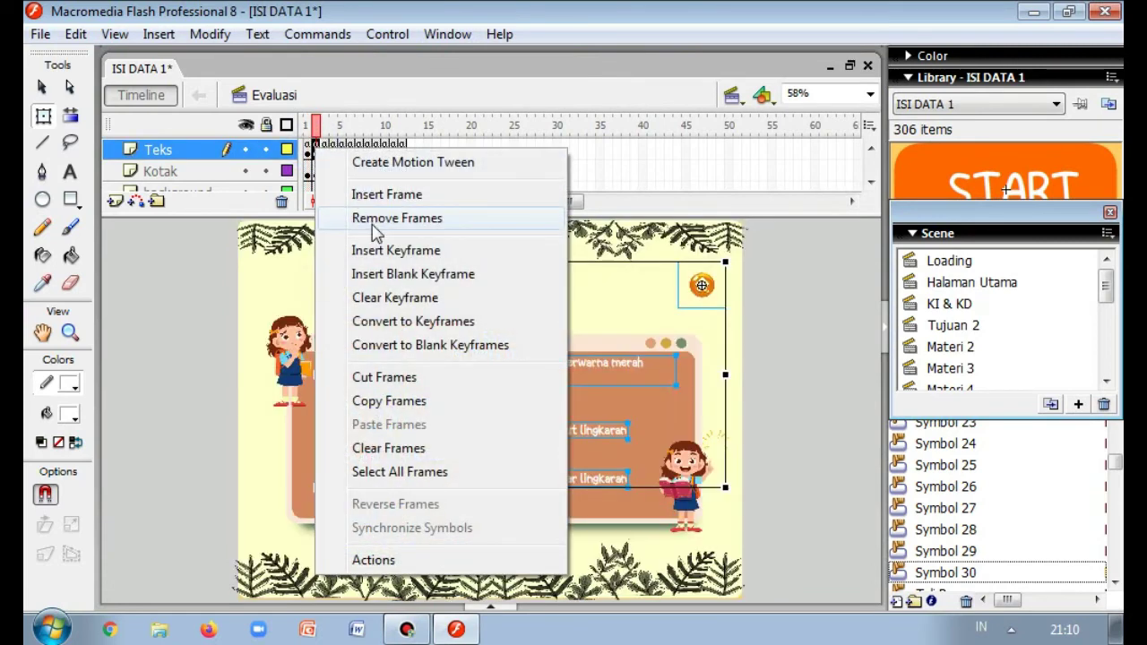
{"action": "right_click", "coordinate": [320, 153]}
{"action": "left_click", "coordinate": [776, 305]}
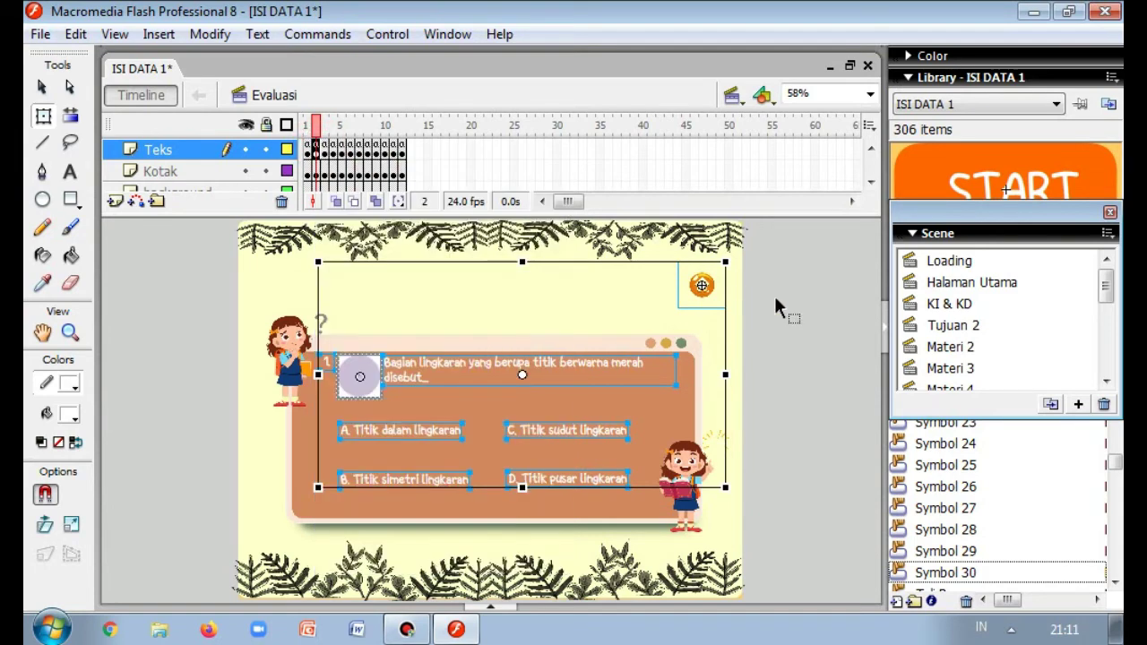
{"action": "left_click", "coordinate": [799, 321]}
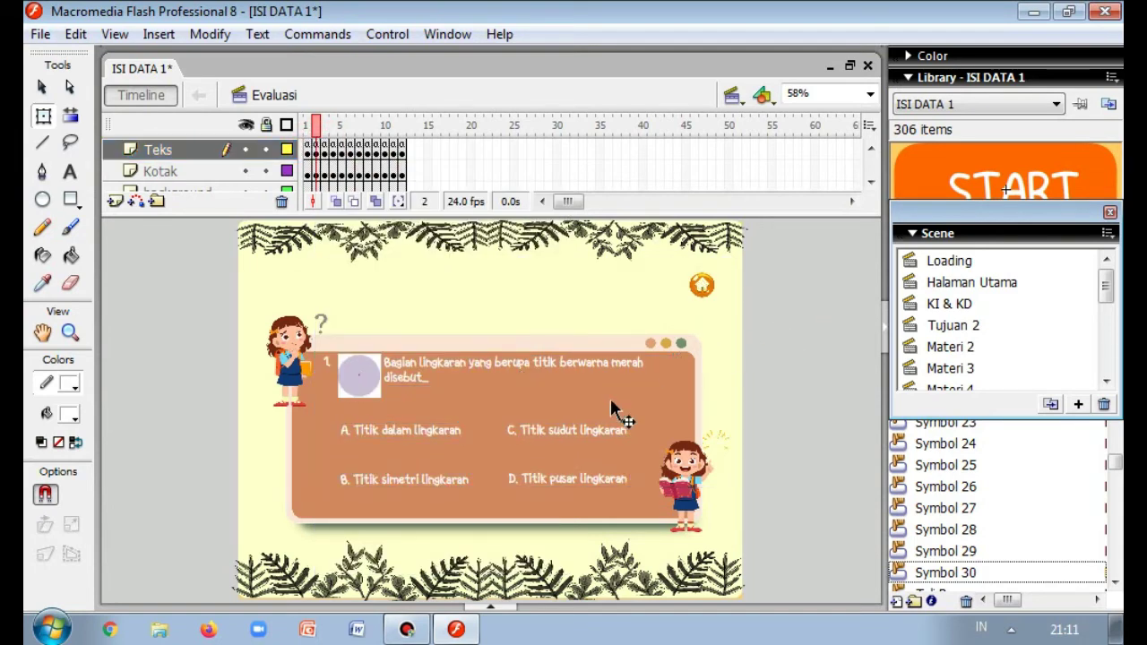
{"action": "left_click", "coordinate": [42, 38]}
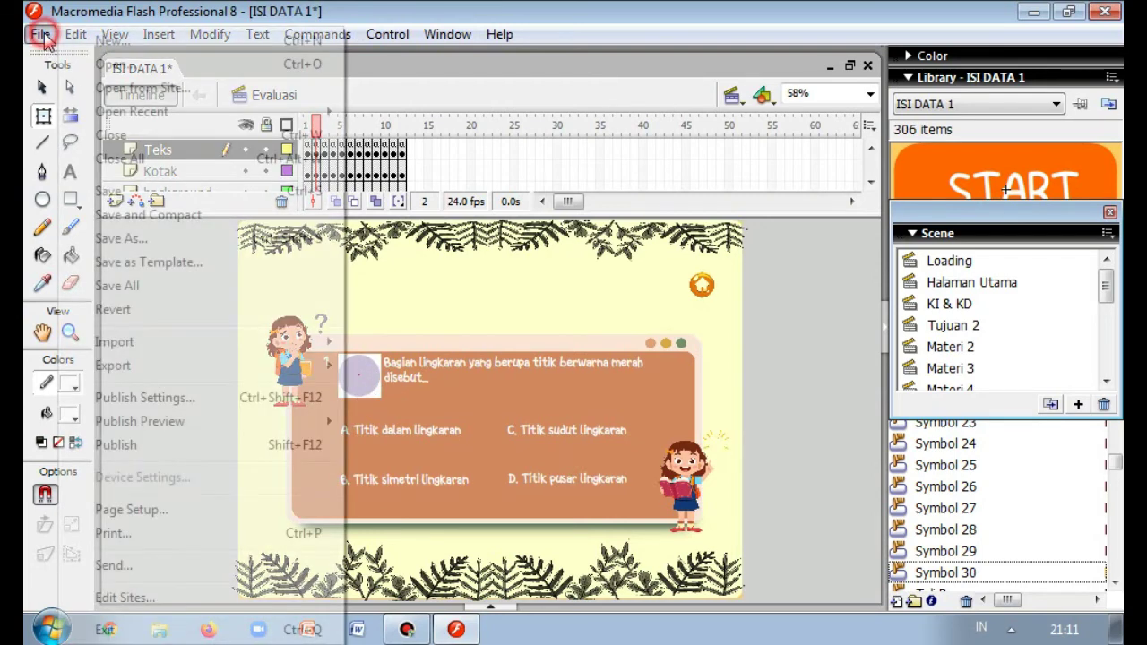
{"action": "mouse_move", "coordinate": [157, 348]}
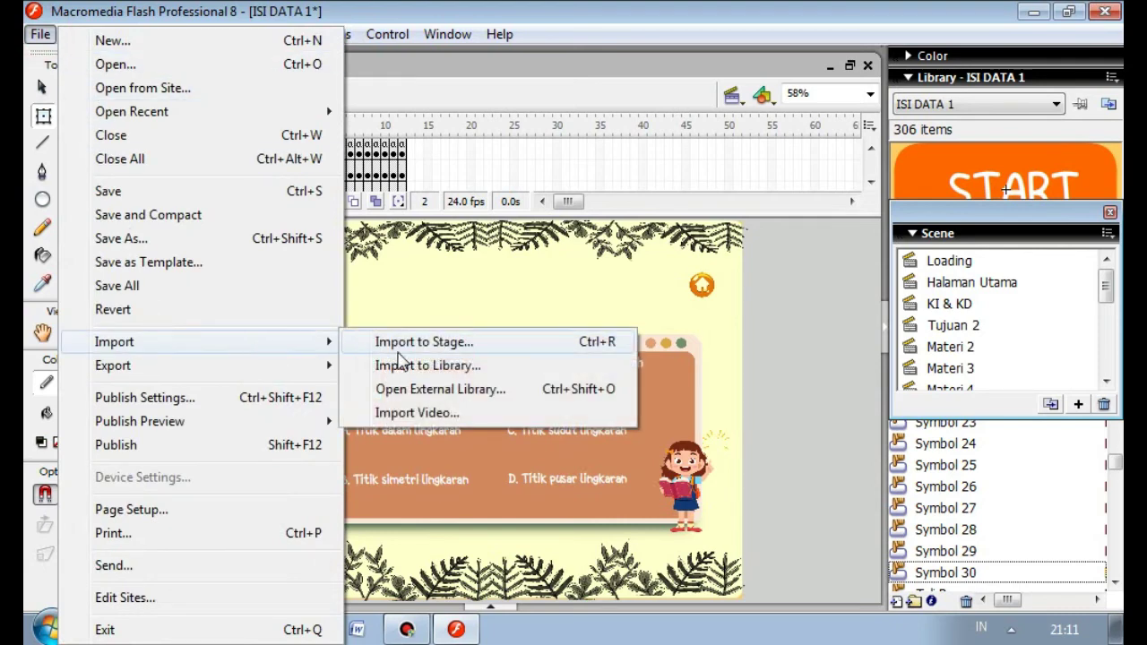
{"action": "left_click", "coordinate": [787, 351]}
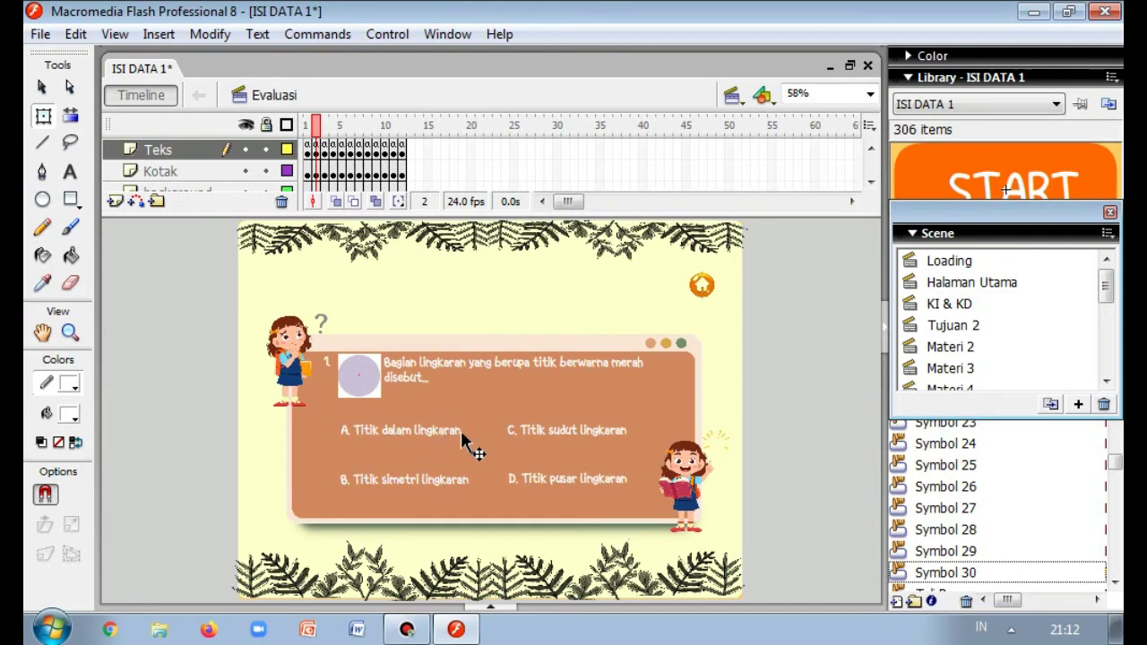
{"action": "left_click", "coordinate": [393, 482]}
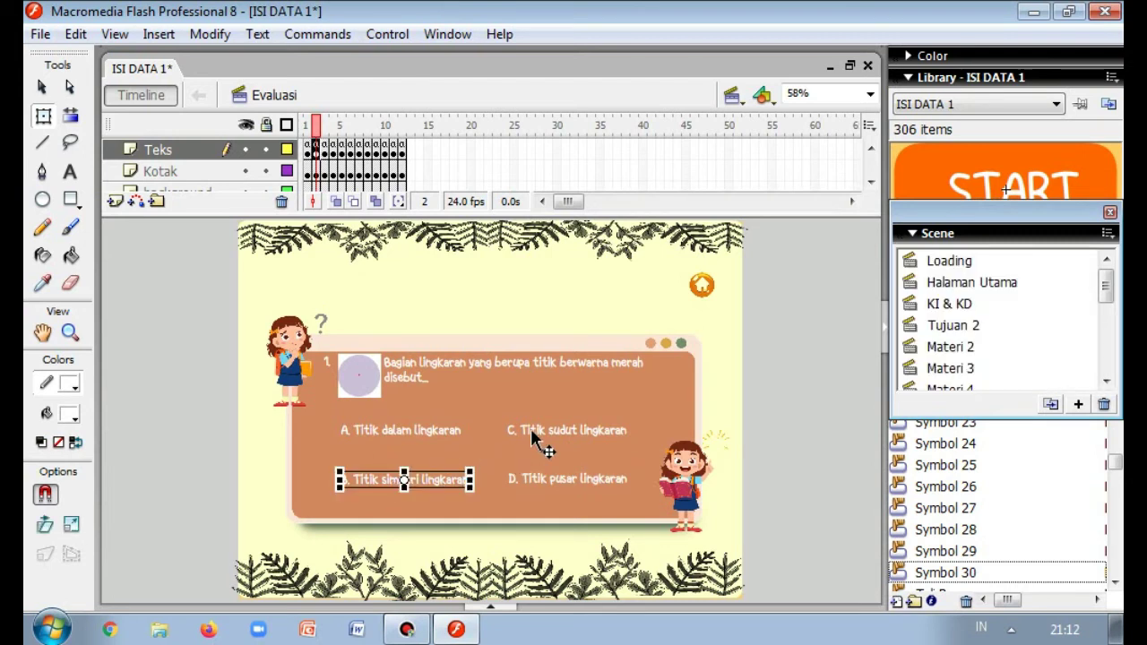
{"action": "left_click", "coordinate": [540, 480]}
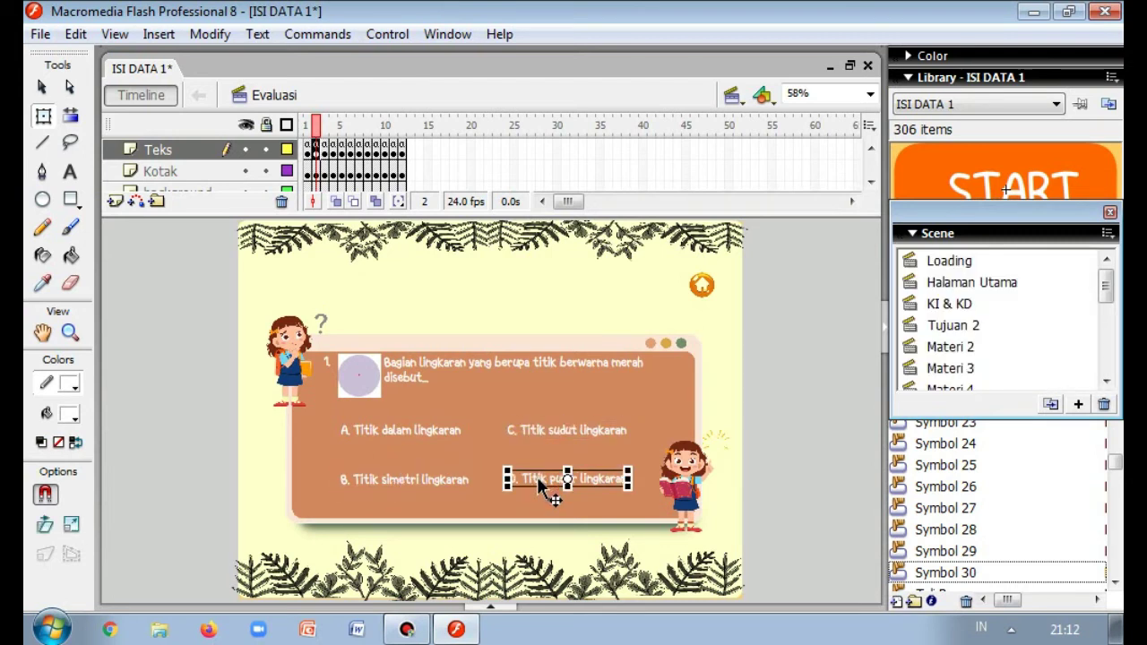
{"action": "left_click", "coordinate": [782, 473]}
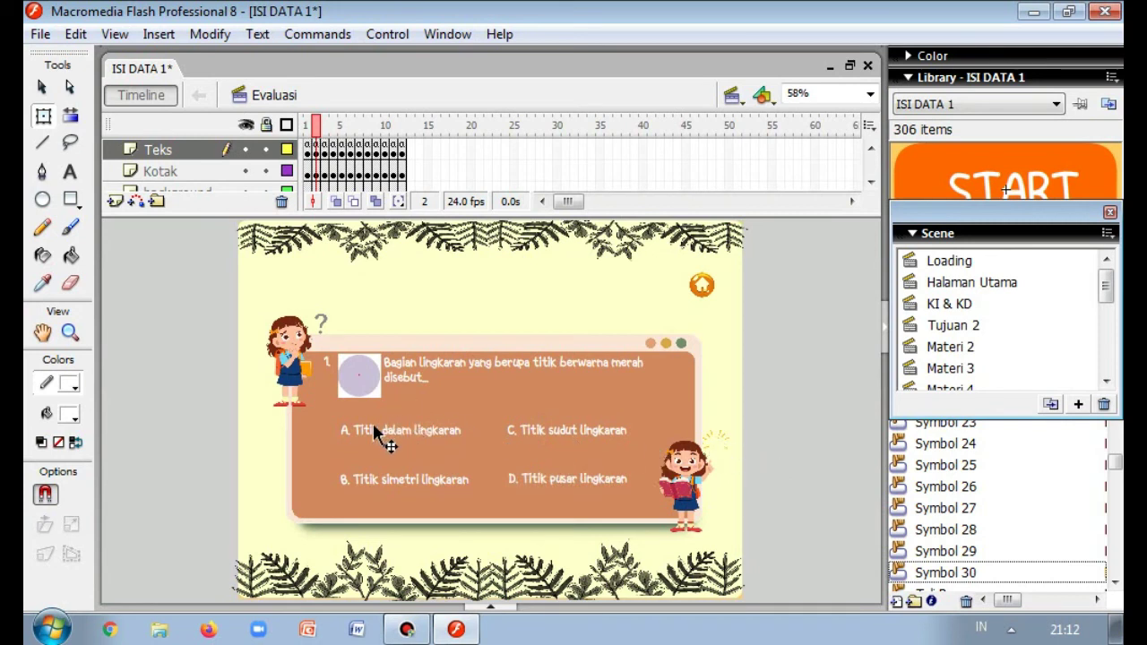
- Draw a rounded rectangle with a blue-violet fill and white outline around answer option A, "Titik dalam lingkaran"
{"action": "left_click", "coordinate": [72, 201]}
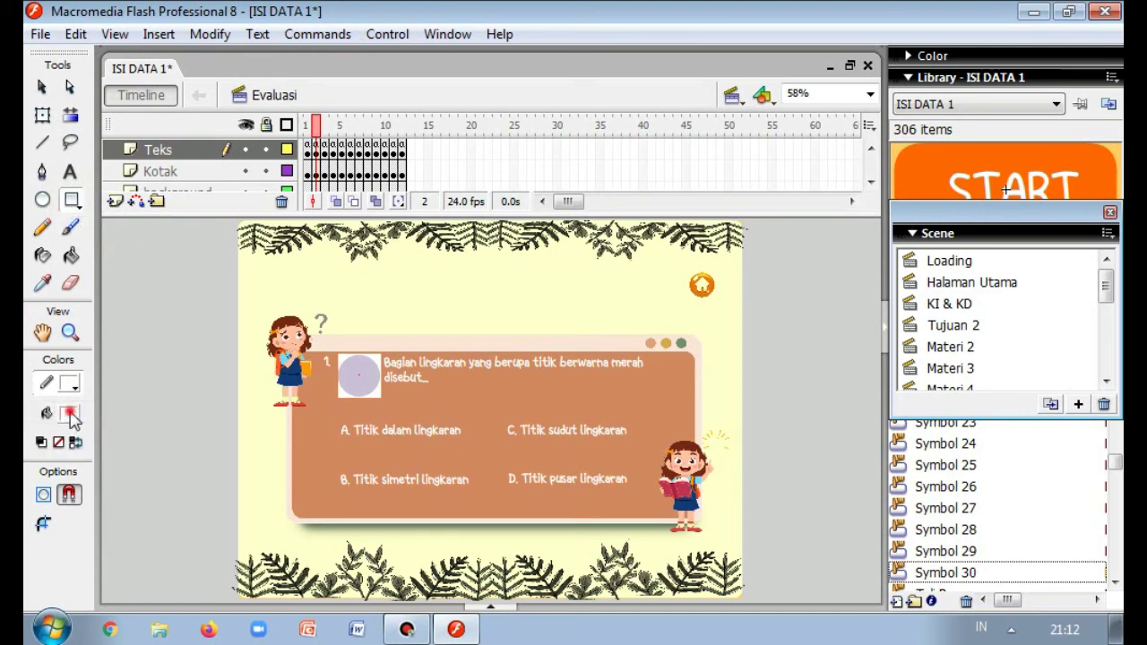
{"action": "left_click", "coordinate": [71, 413]}
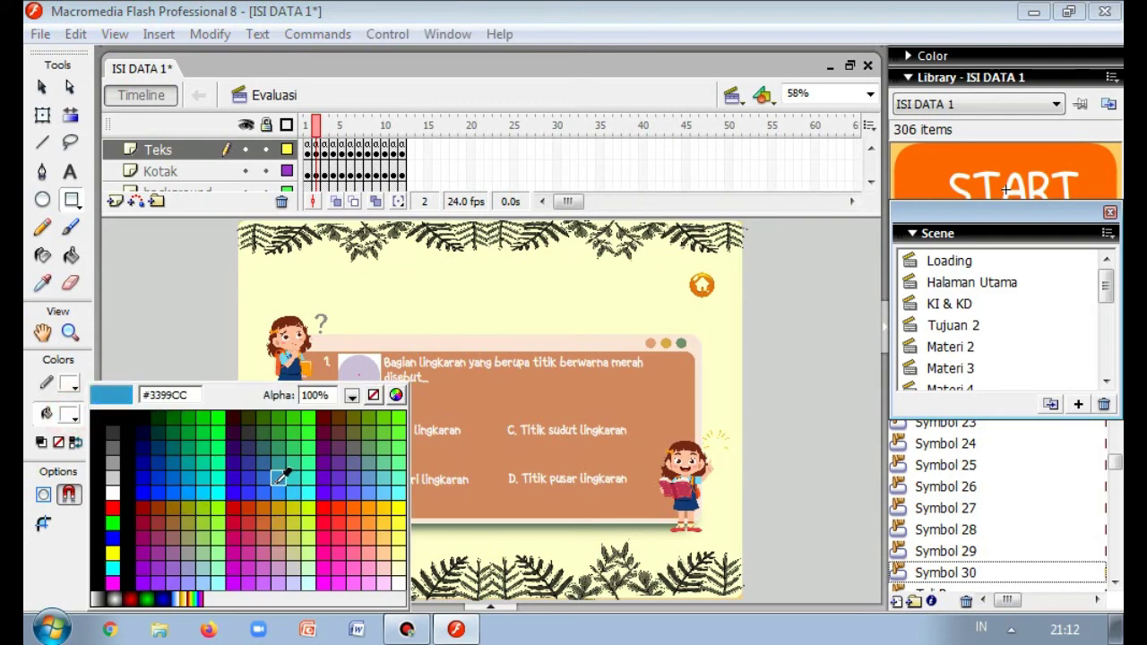
{"action": "left_click", "coordinate": [354, 502]}
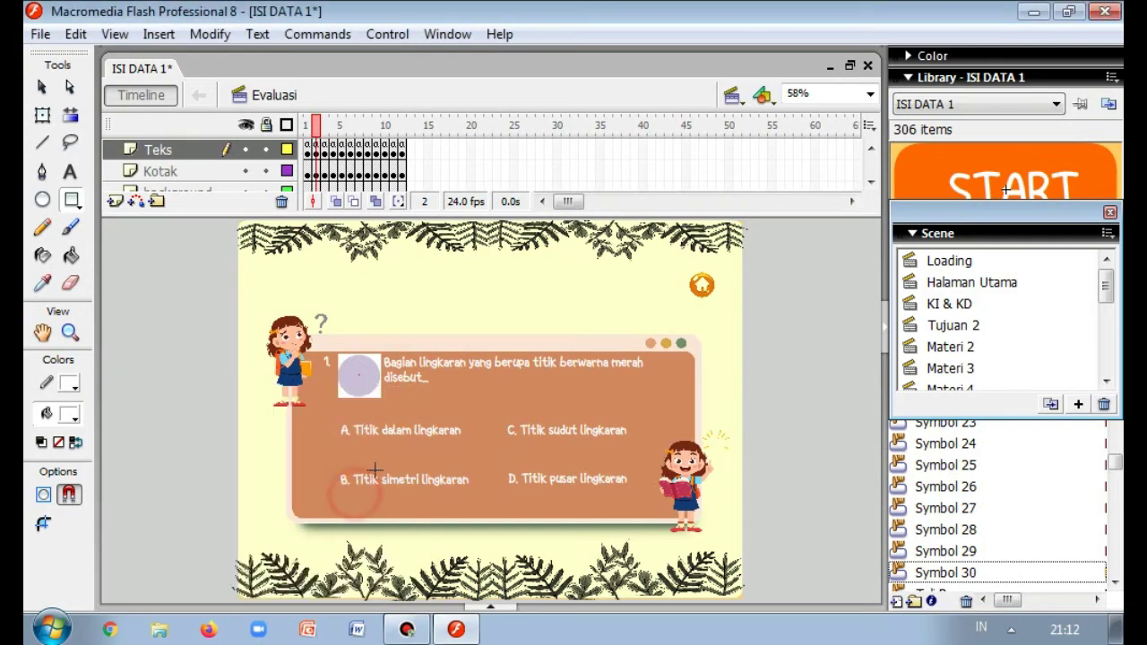
{"action": "left_click_drag", "start_coordinate": [336, 418], "coordinate": [476, 447]}
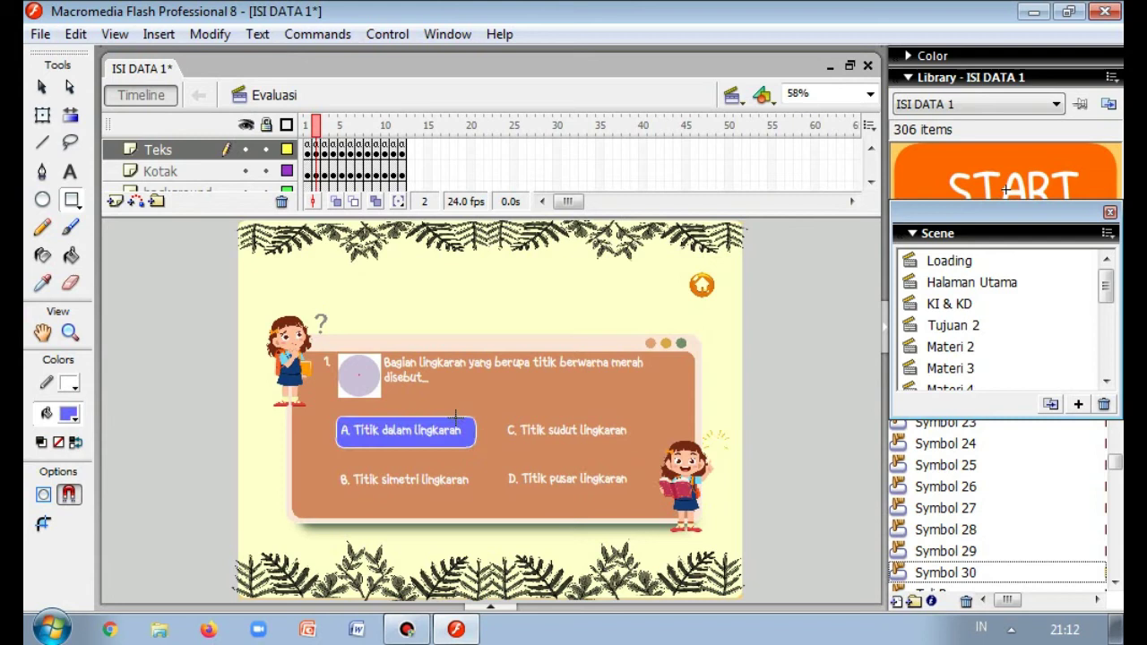
{"action": "left_click", "coordinate": [42, 87]}
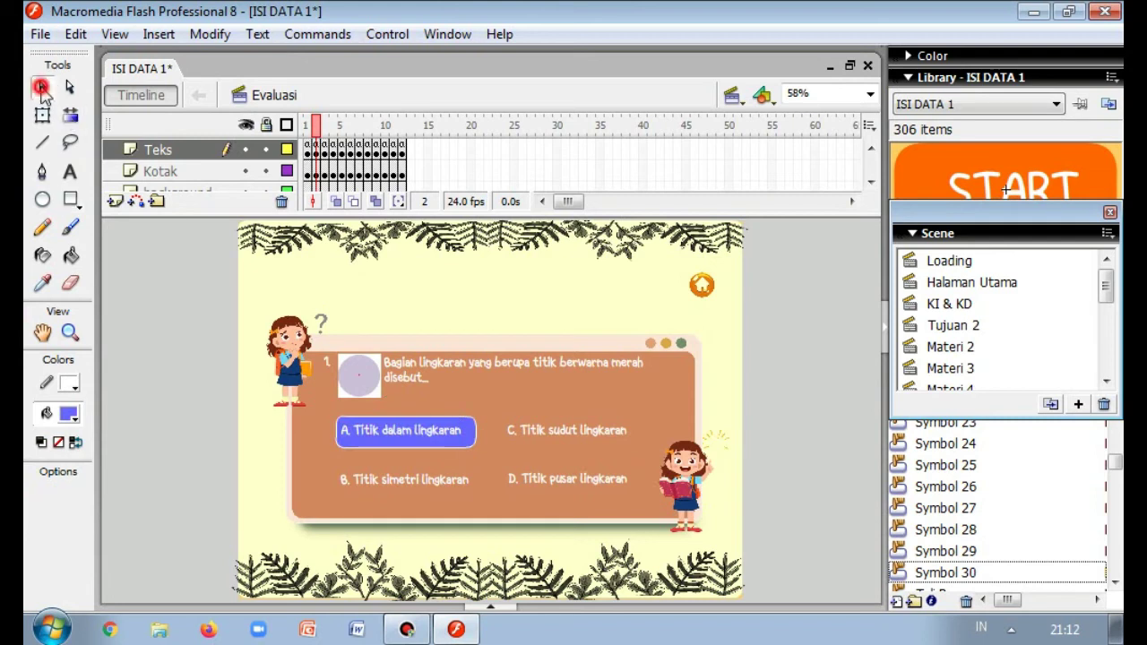
- Nudge only the fill of option A's box to the left and back to its place inside the outline
{"action": "left_click", "coordinate": [466, 430]}
{"action": "key", "text": "Left"}
{"action": "key", "text": "Left"}
{"action": "key", "text": "Left"}
{"action": "key", "text": "Left"}
{"action": "key", "text": "Left"}
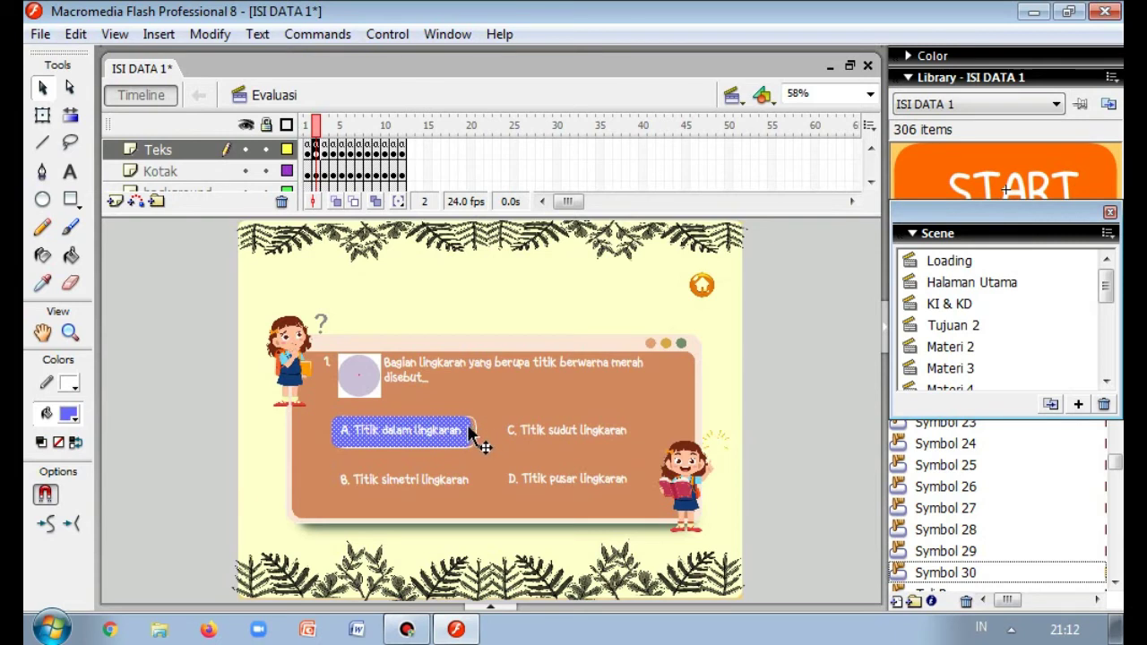
{"action": "key", "text": "Right"}
{"action": "key", "text": "Right"}
{"action": "key", "text": "Right"}
{"action": "key", "text": "Right"}
{"action": "key", "text": "Right"}
{"action": "key", "text": "Right"}
{"action": "key", "text": "Right"}
{"action": "key", "text": "Right"}
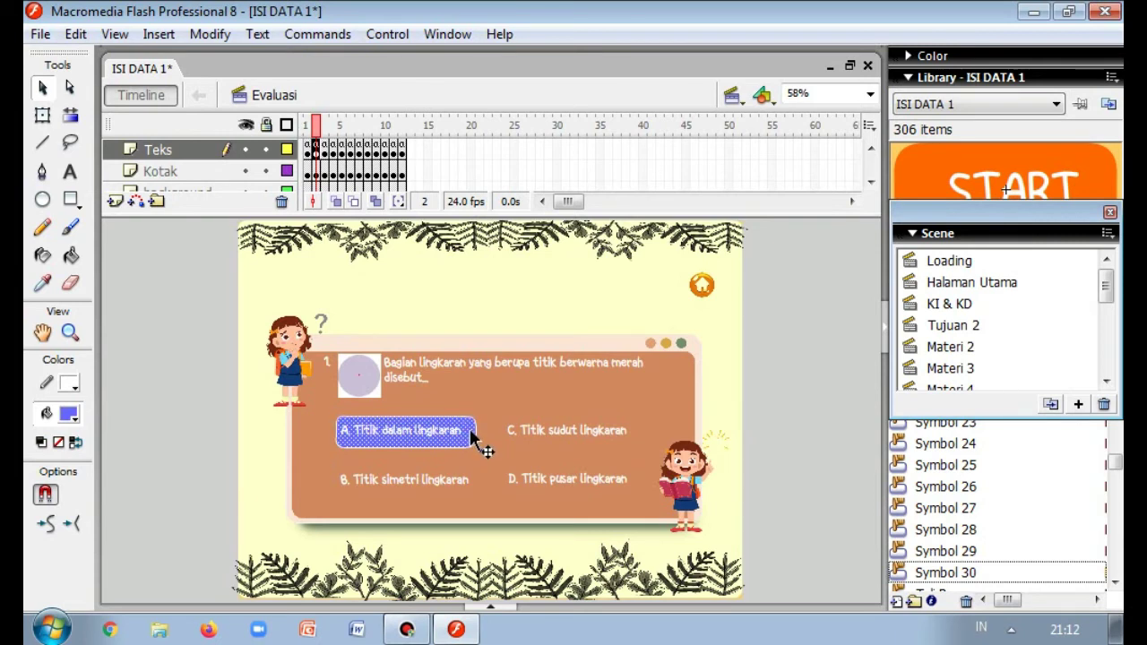
- Duplicate option A's box including its outline and place the copies behind answer options B, C and D
{"action": "double_click", "coordinate": [470, 438]}
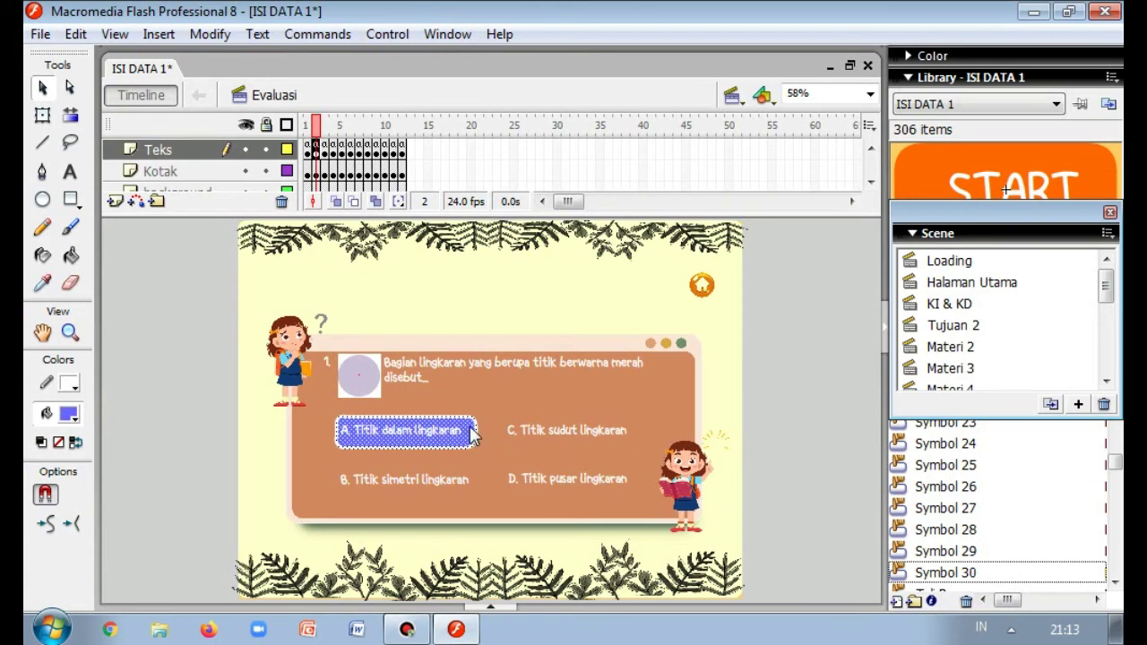
{"action": "key", "text": "ctrl+v"}
{"action": "left_click_drag", "start_coordinate": [504, 410], "coordinate": [418, 487]}
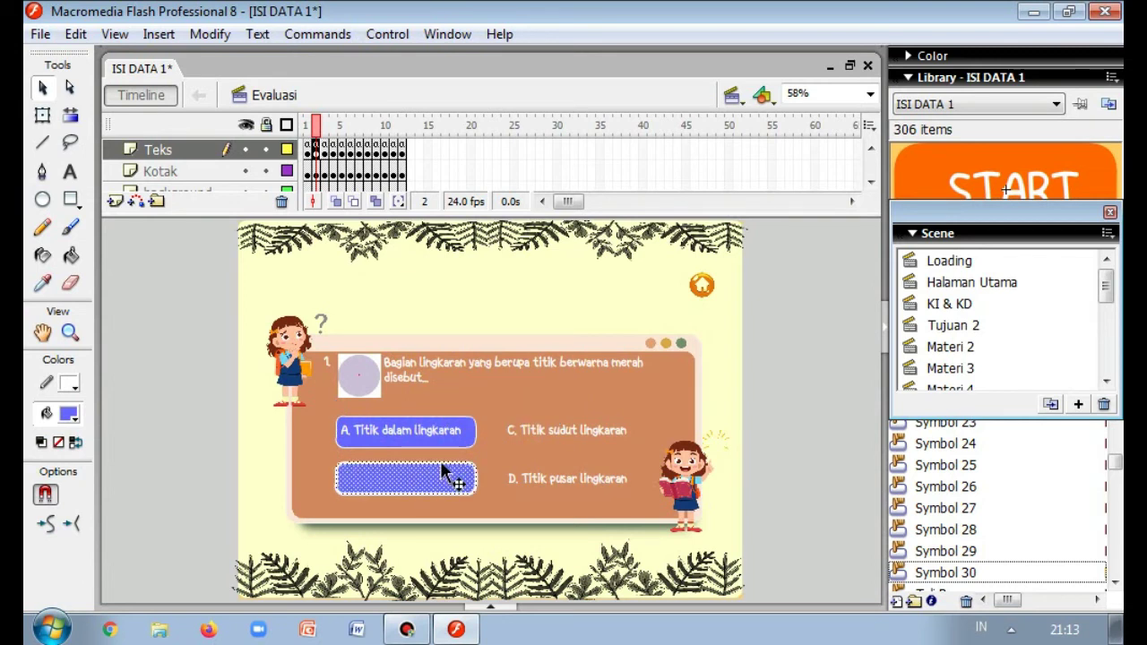
{"action": "key", "text": "ctrl+z"}
{"action": "left_click_drag", "start_coordinate": [494, 413], "coordinate": [574, 434]}
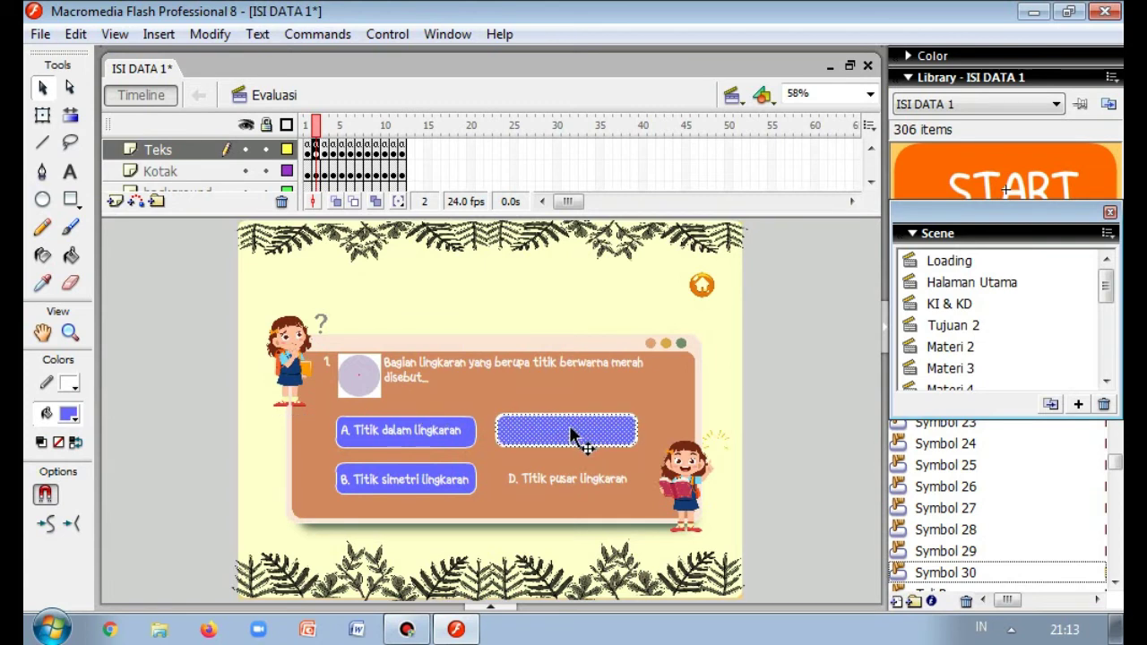
{"action": "key", "text": "ctrl+z"}
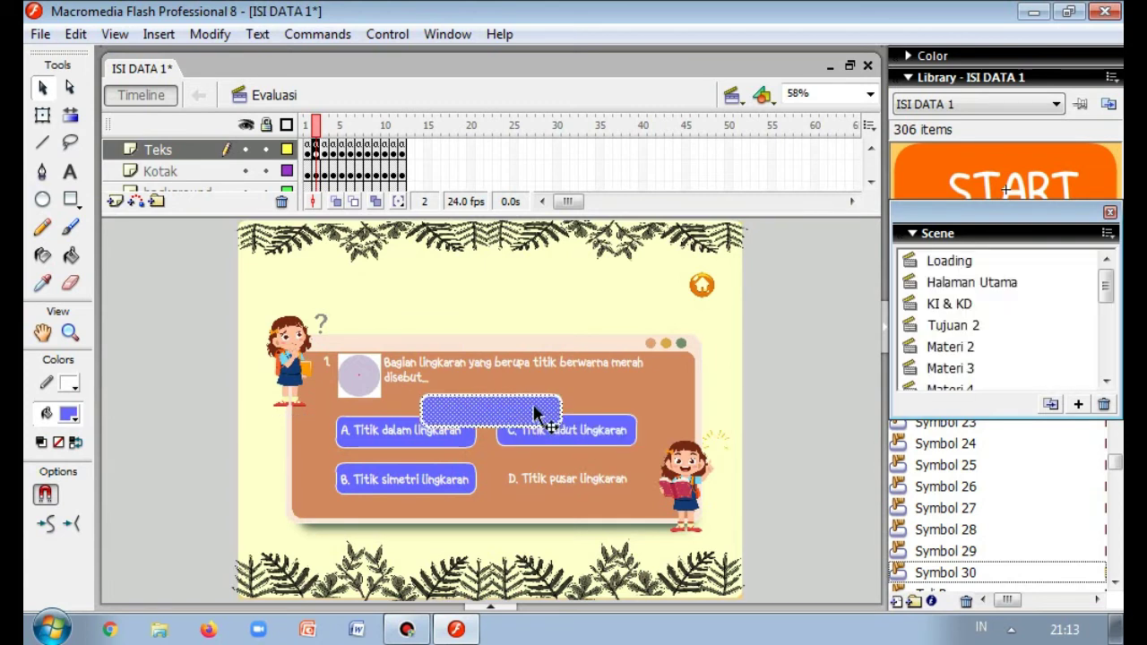
{"action": "left_click_drag", "start_coordinate": [610, 477], "coordinate": [610, 477]}
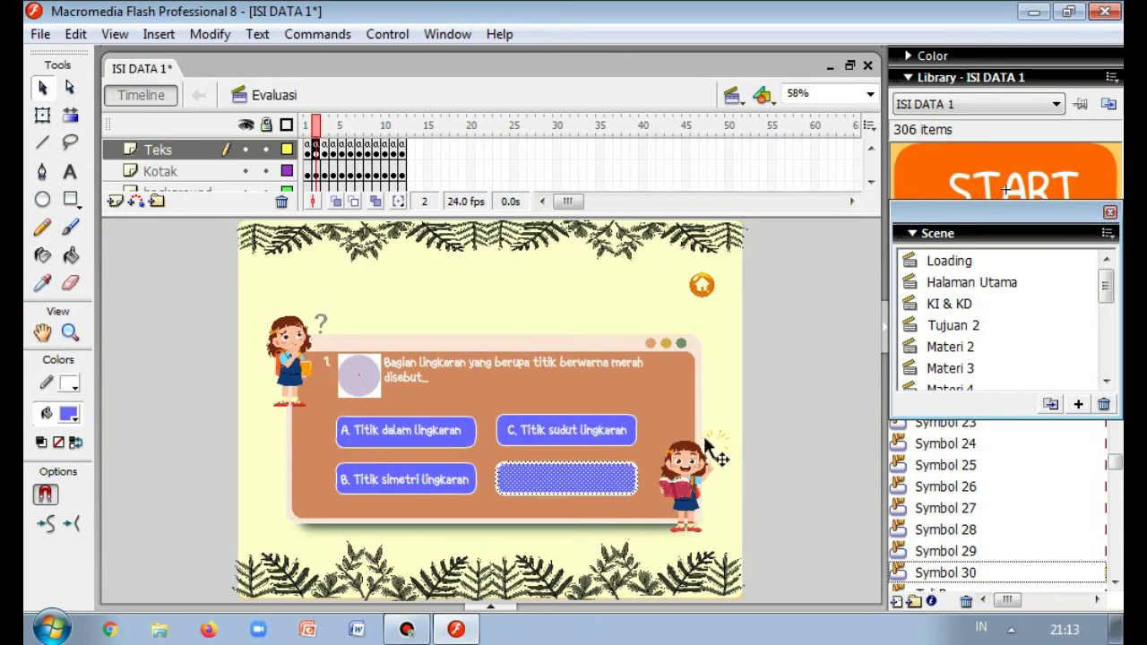
- Convert option A's box, including its outline, to a button symbol with a centred registration point
{"action": "left_click", "coordinate": [471, 424]}
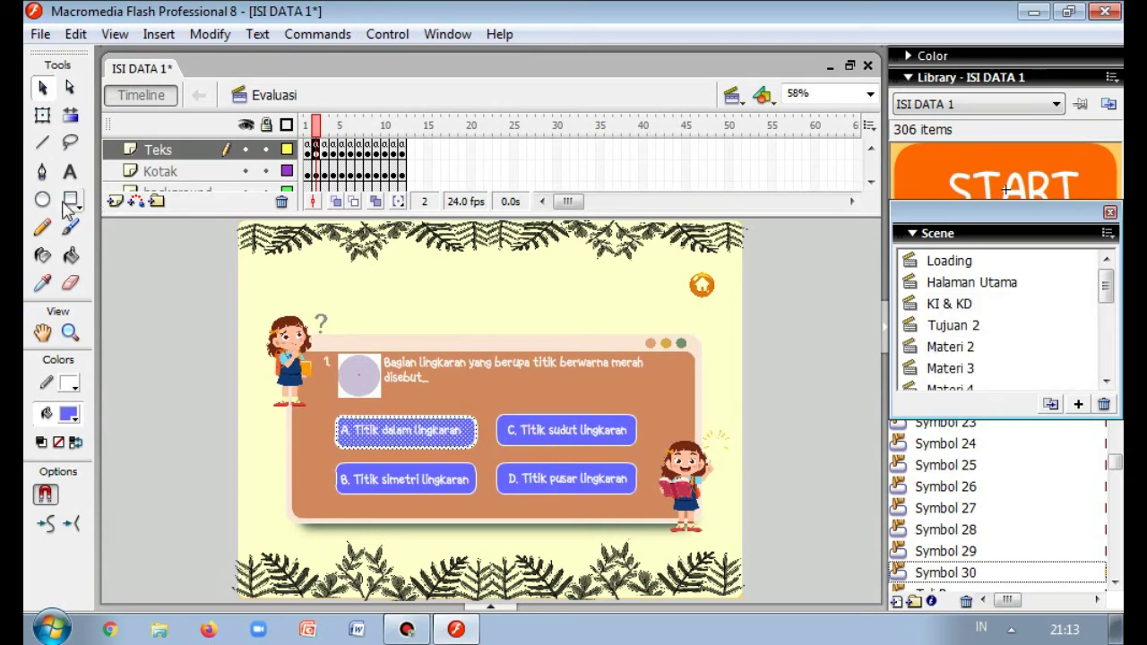
{"action": "right_click", "coordinate": [465, 427]}
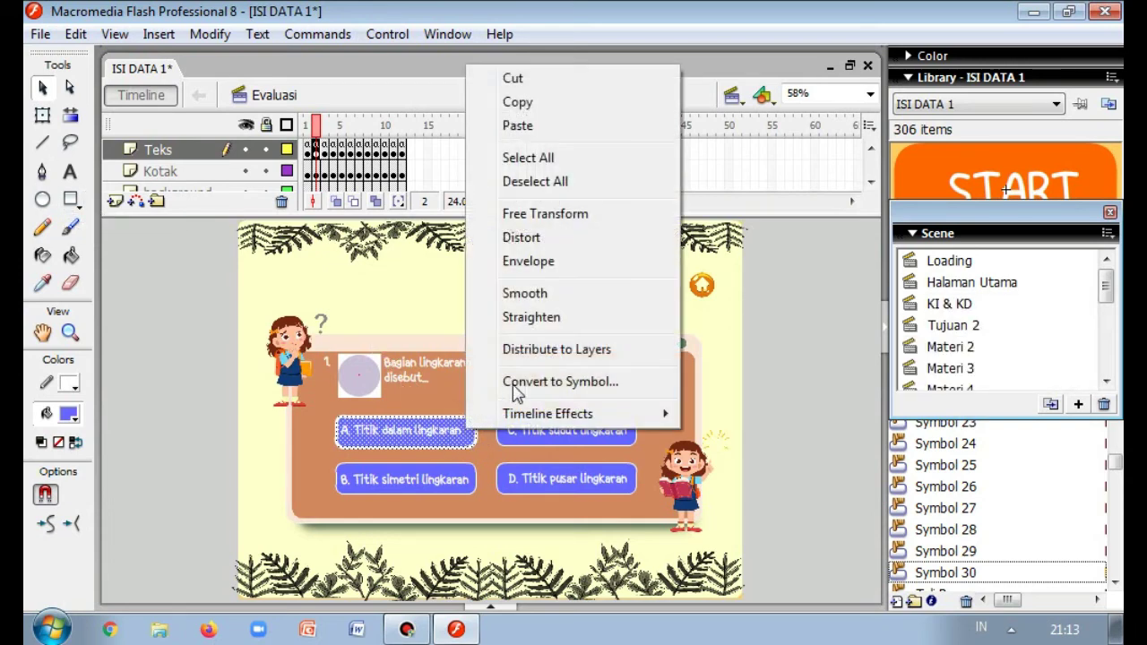
{"action": "left_click", "coordinate": [540, 381]}
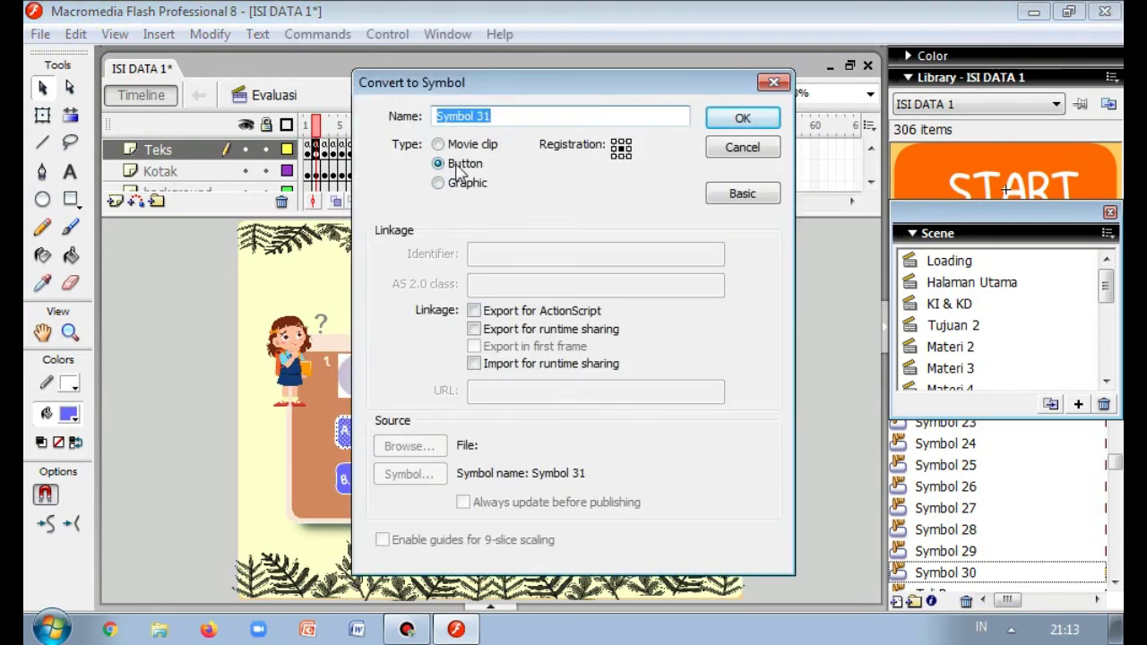
{"action": "left_click", "coordinate": [619, 151]}
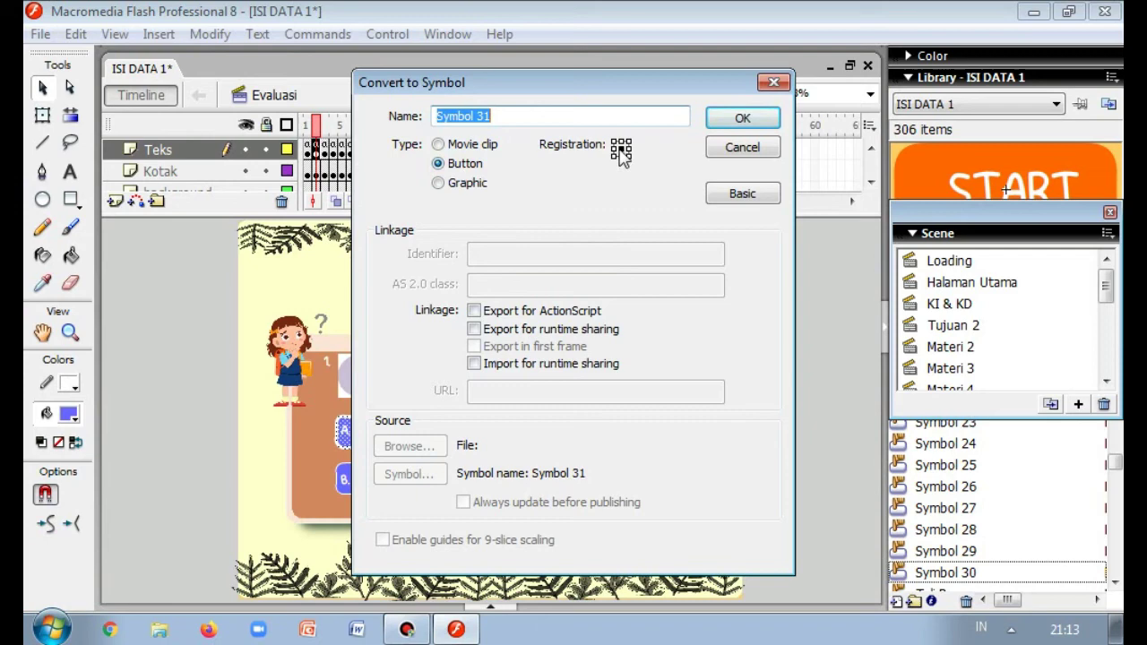
{"action": "left_click", "coordinate": [742, 117]}
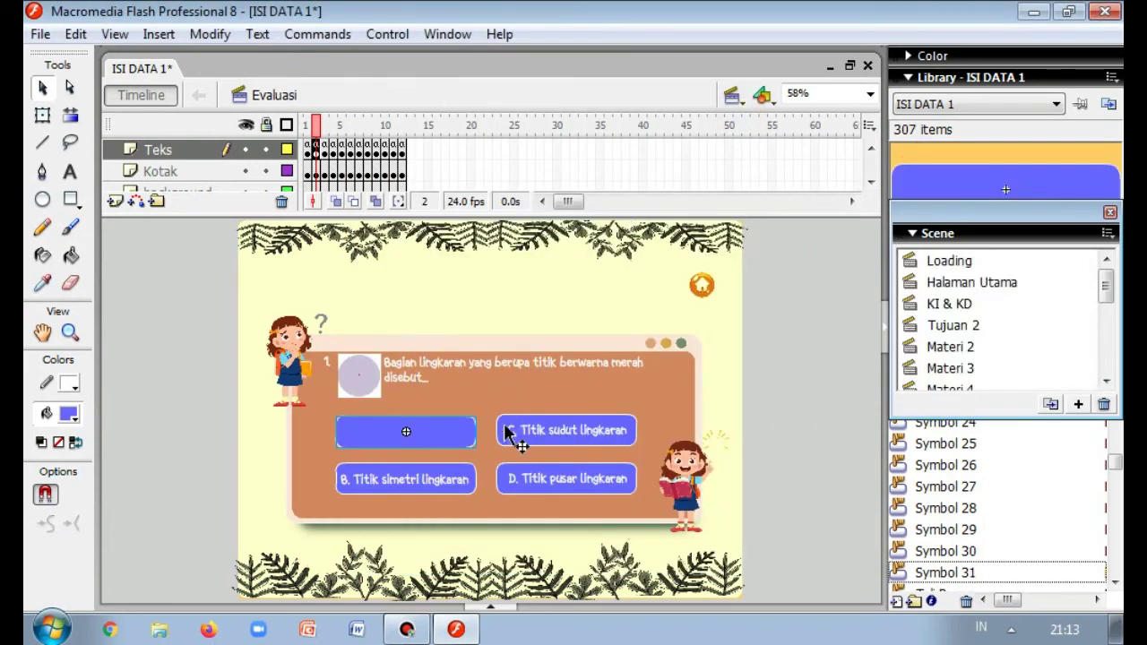
- Convert the box behind option B, "Titik simetri lingkaran", to a button symbol with the default name
{"action": "left_click", "coordinate": [465, 477]}
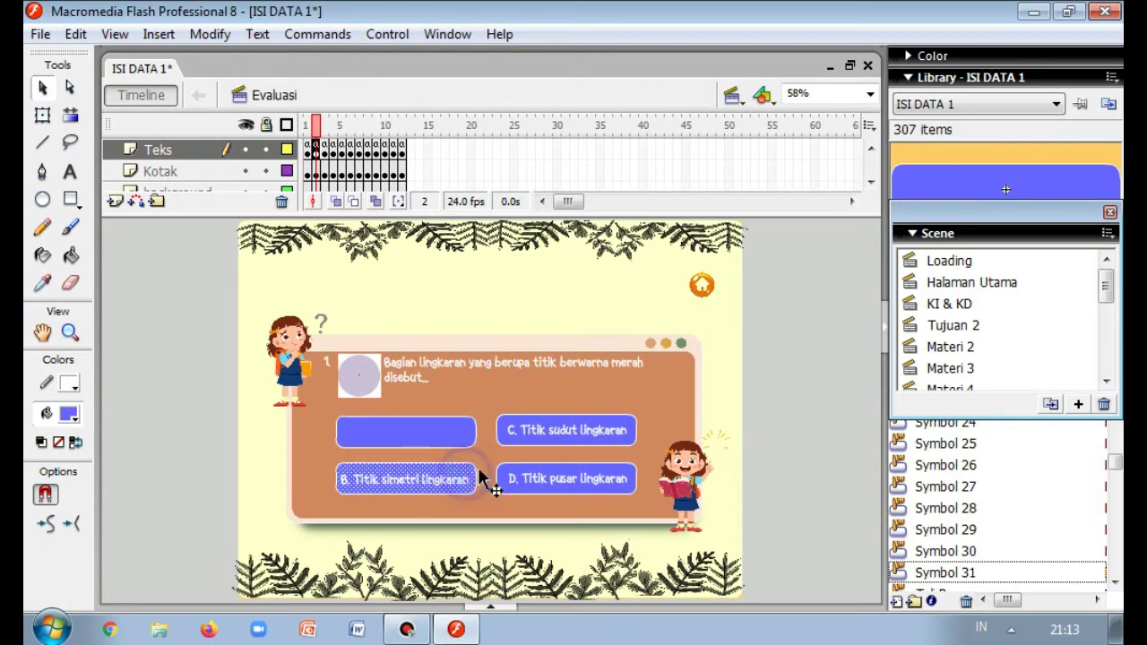
{"action": "right_click", "coordinate": [466, 471]}
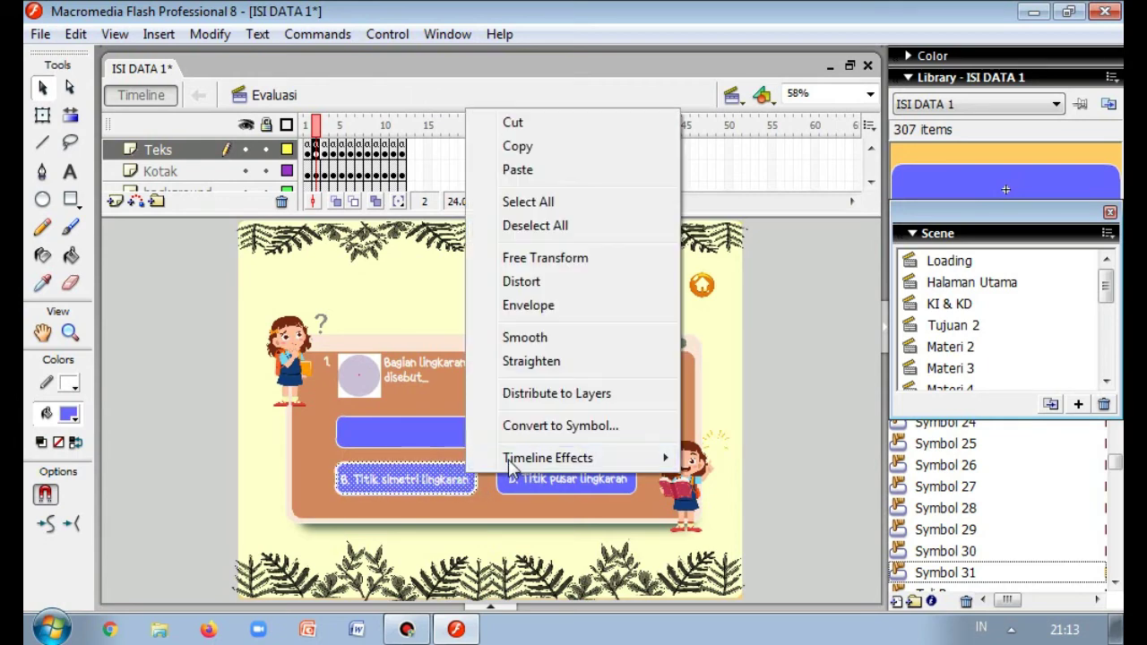
{"action": "left_click", "coordinate": [542, 426]}
{"action": "left_click", "coordinate": [743, 117]}
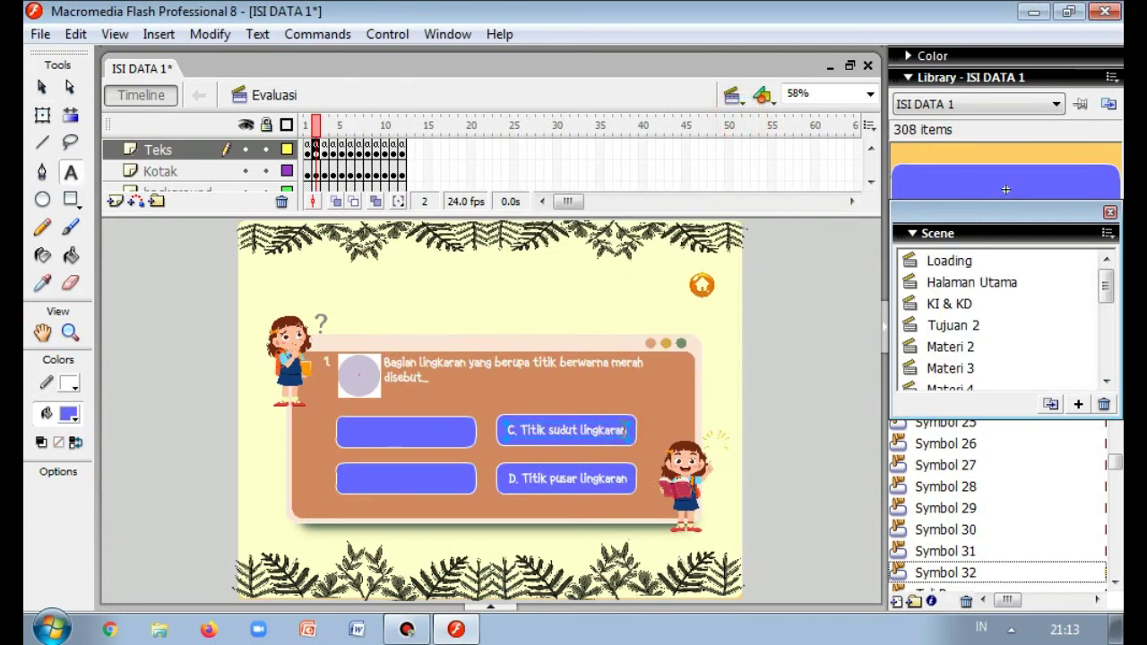
- Convert the box behind option C, "Titik sudut lingkaran", to a button symbol with the default name
{"action": "double_click", "coordinate": [625, 432]}
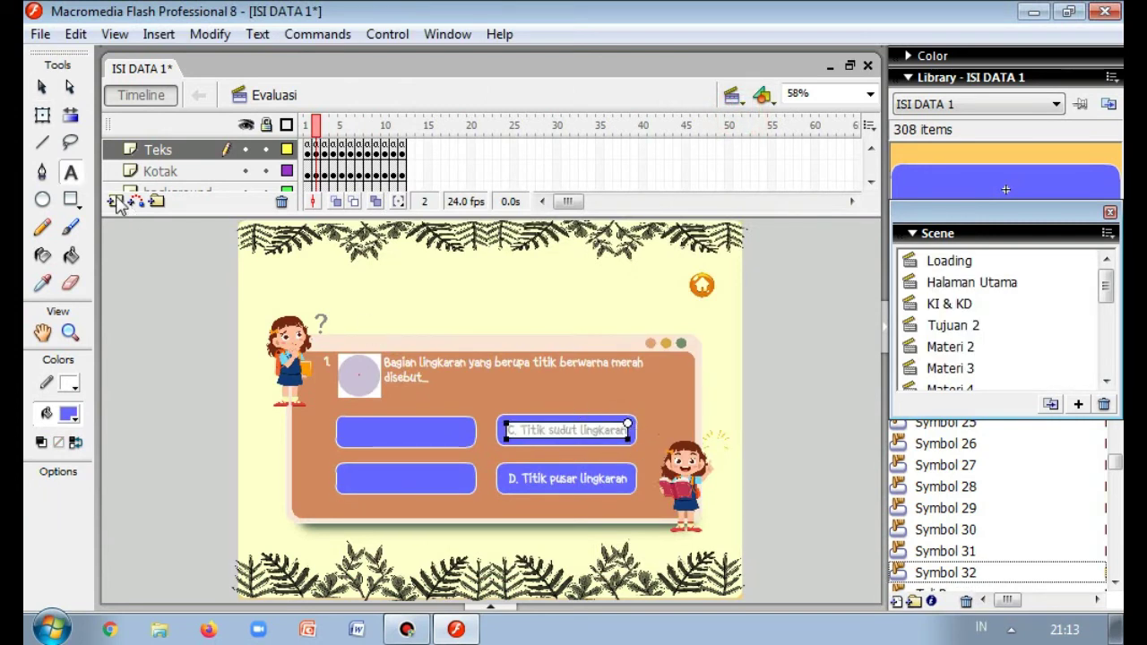
{"action": "left_click", "coordinate": [42, 87]}
{"action": "left_click", "coordinate": [635, 434]}
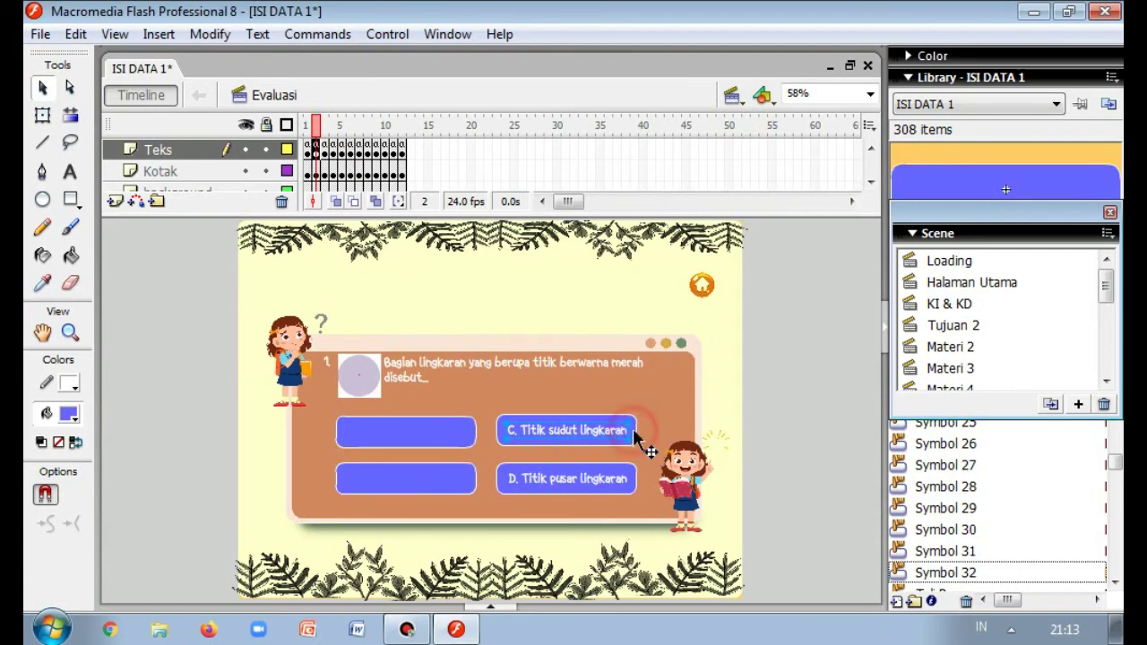
{"action": "right_click", "coordinate": [634, 432]}
{"action": "left_click", "coordinate": [707, 383]}
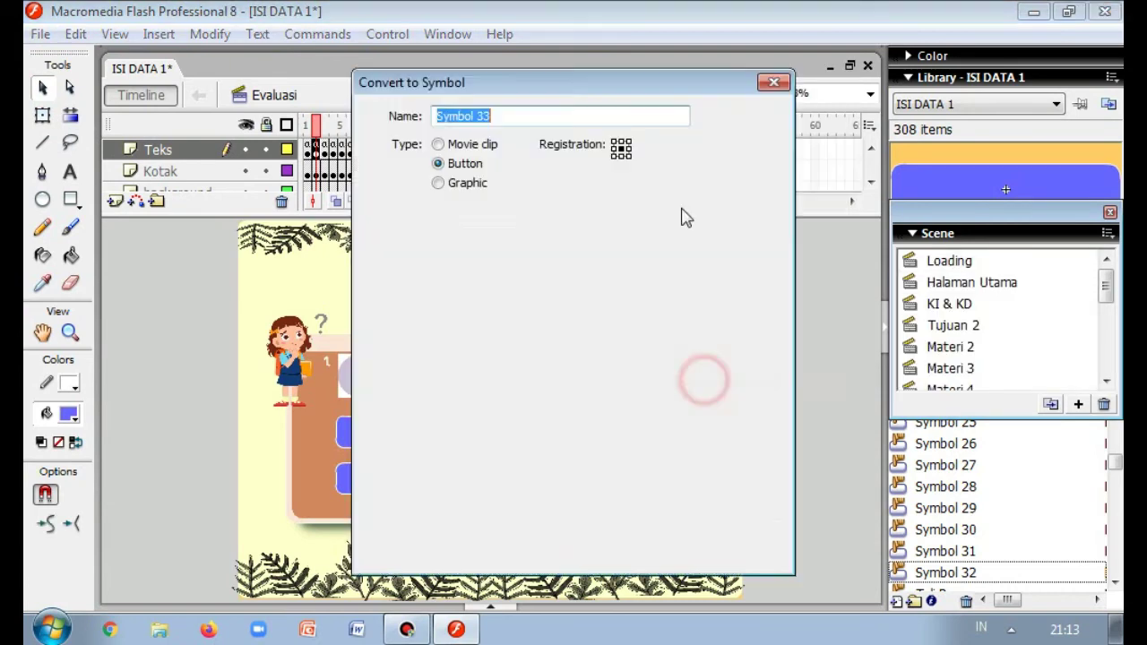
{"action": "left_click", "coordinate": [736, 116]}
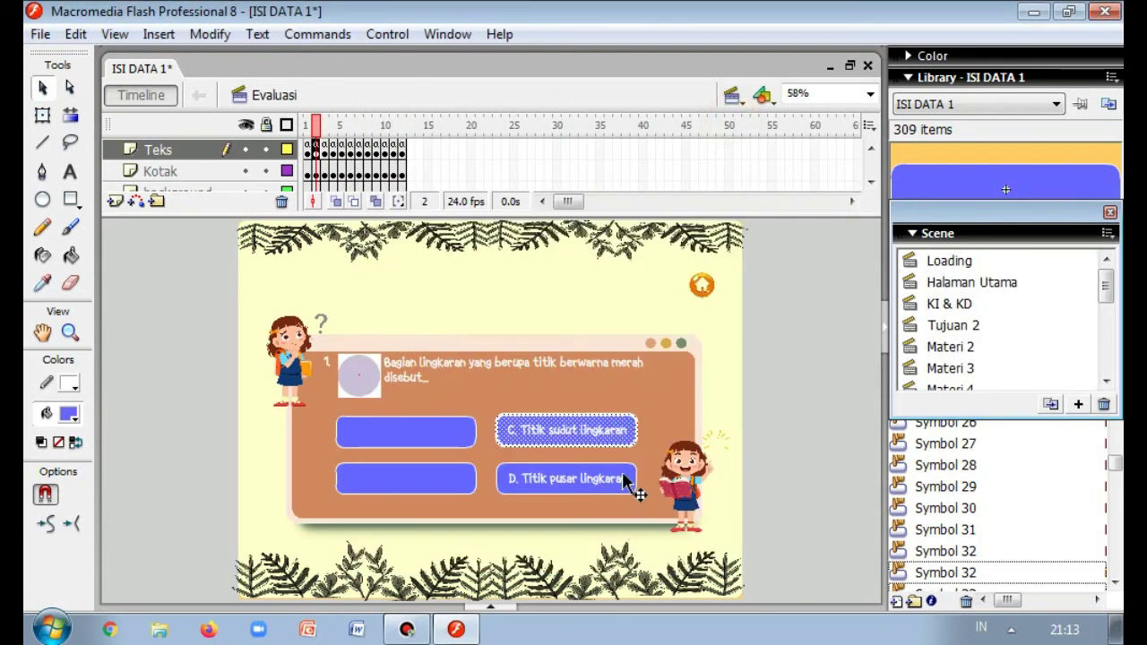
- Convert the box behind option D, "Titik pusar lingkaran", to a button symbol with the default name
{"action": "left_click", "coordinate": [631, 478]}
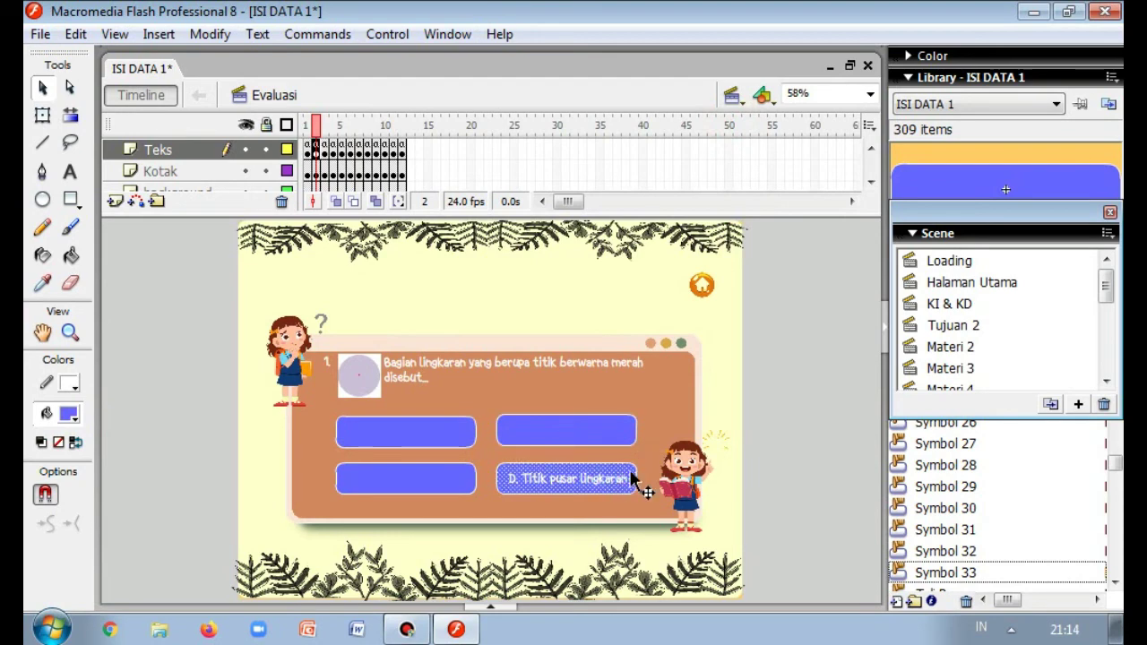
{"action": "right_click", "coordinate": [630, 478]}
{"action": "left_click", "coordinate": [712, 424]}
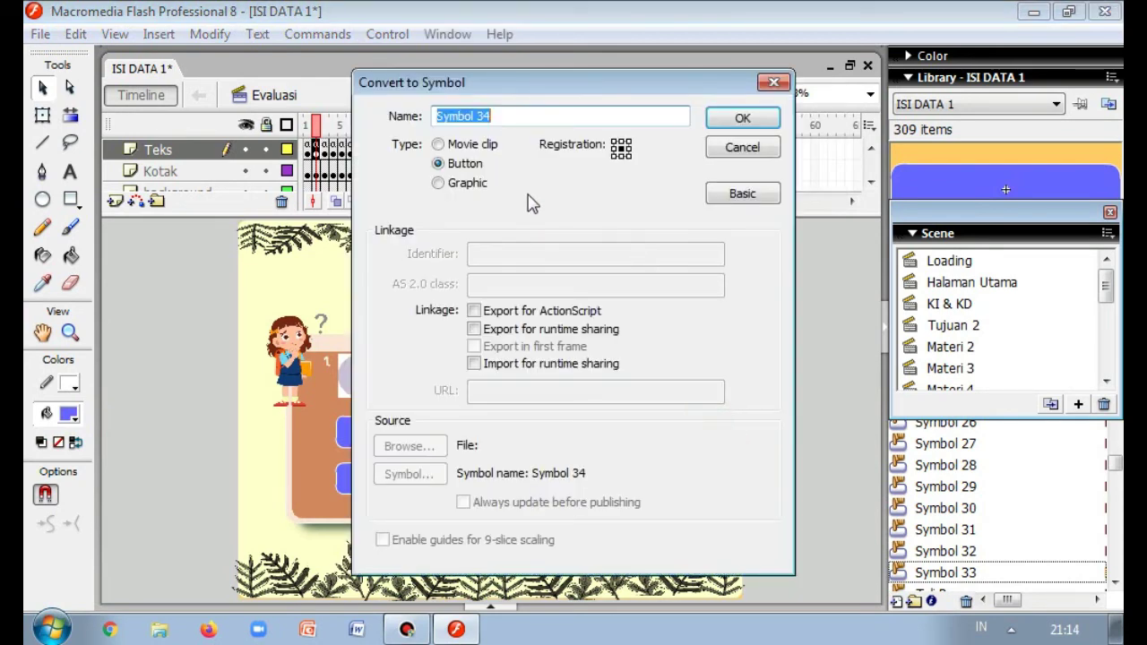
{"action": "left_click", "coordinate": [728, 119]}
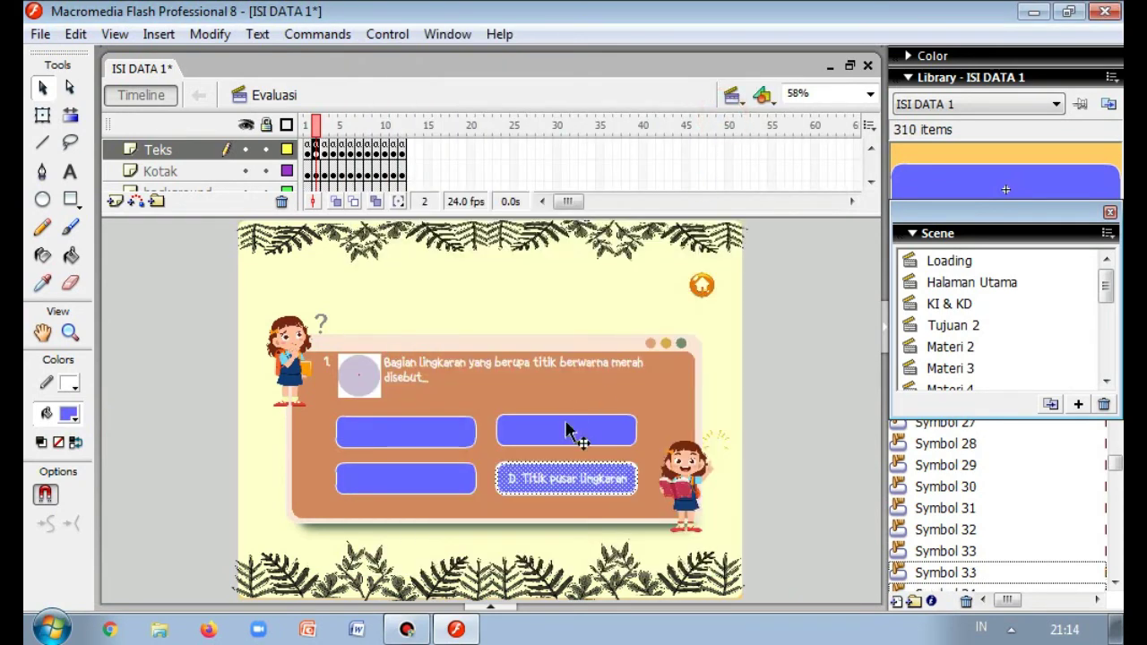
- Give option A's button the instance name tombola and option B's button the instance name tombolb
{"action": "left_click", "coordinate": [445, 439]}
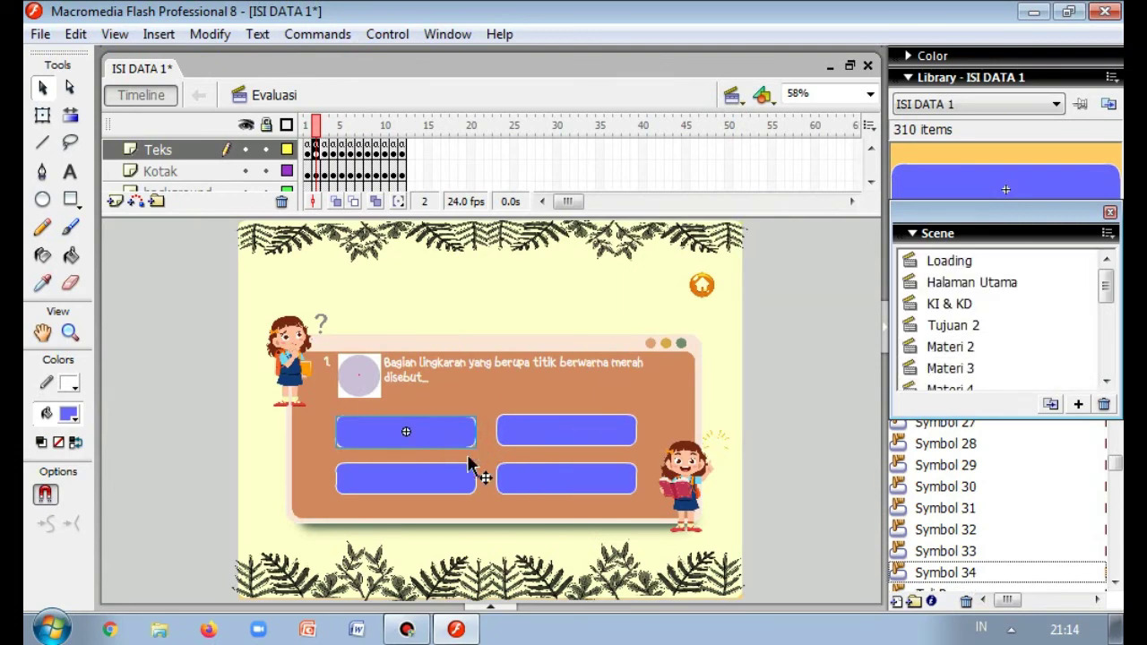
{"action": "left_click", "coordinate": [513, 607]}
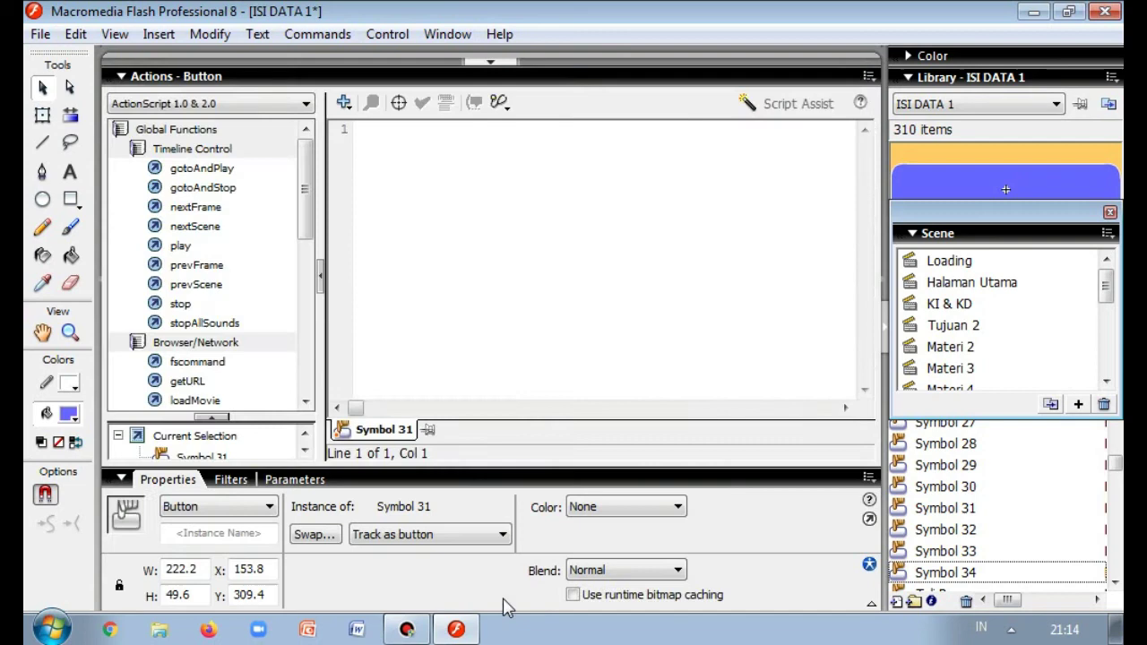
{"action": "left_click", "coordinate": [245, 532]}
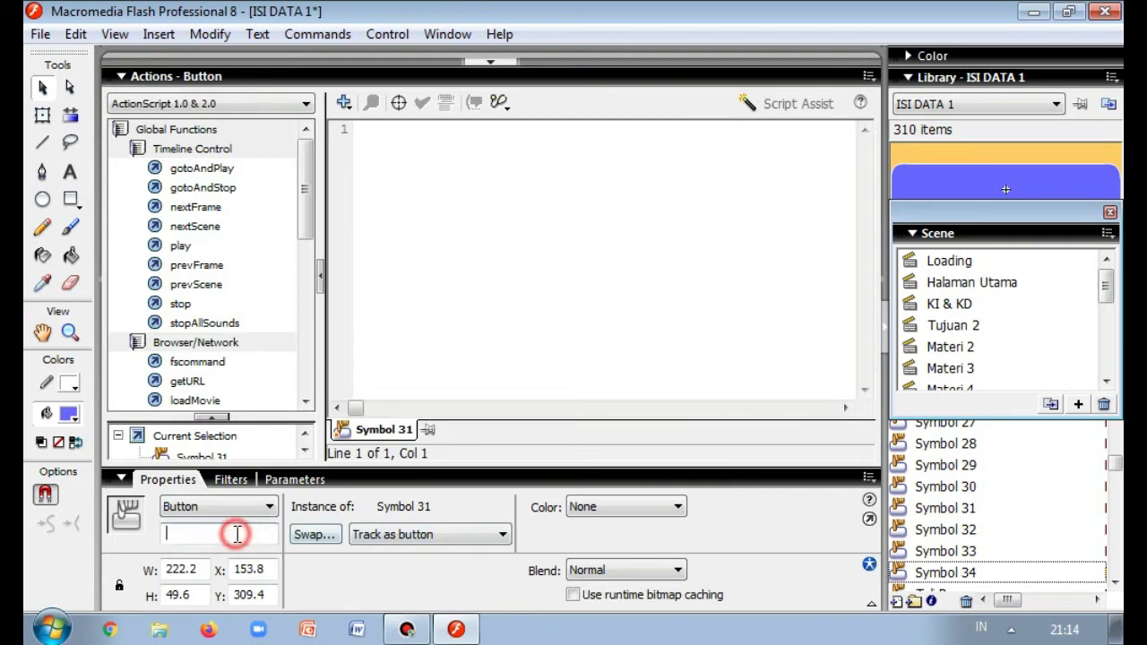
{"action": "left_click", "coordinate": [153, 78]}
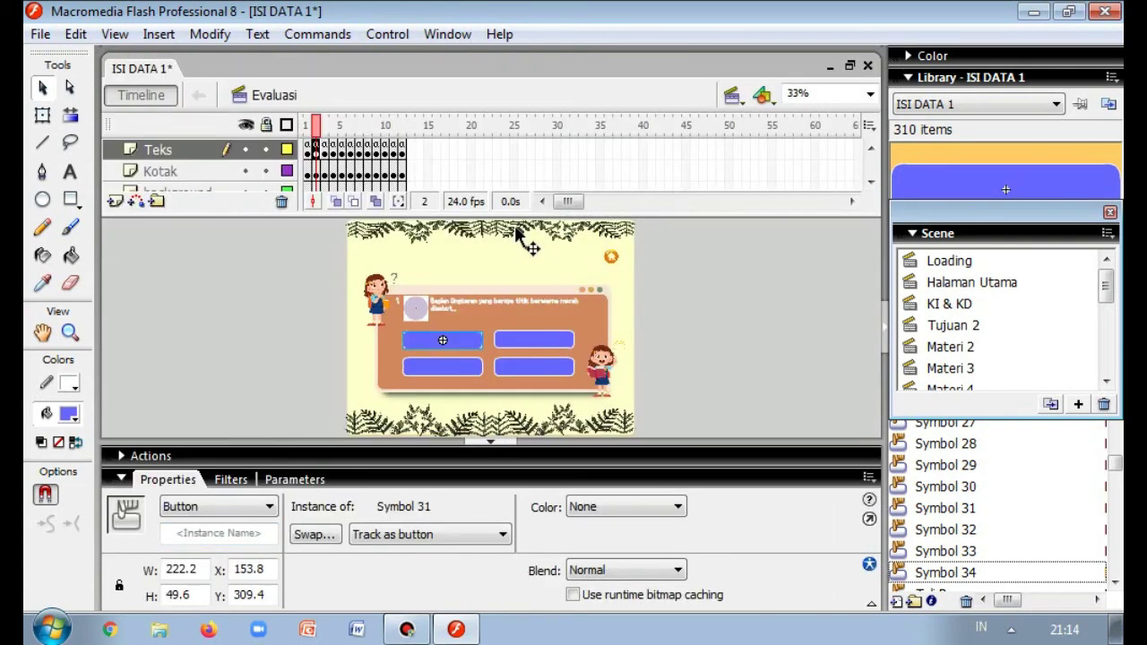
{"action": "left_click", "coordinate": [227, 531]}
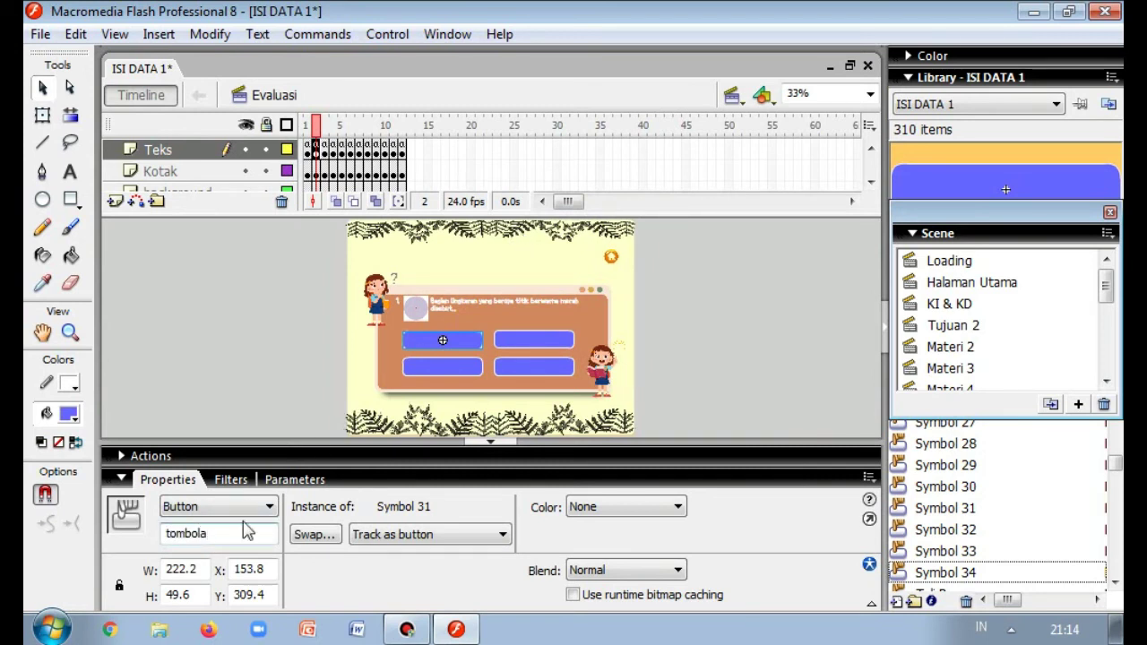
{"action": "left_click", "coordinate": [457, 367]}
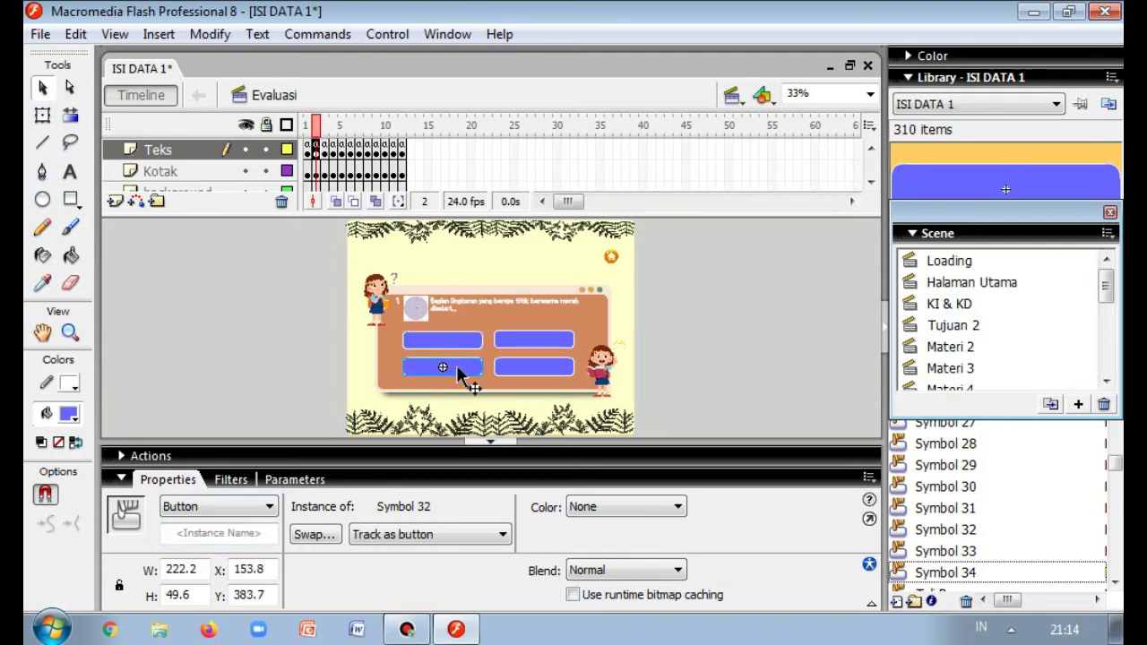
{"action": "left_click", "coordinate": [237, 533]}
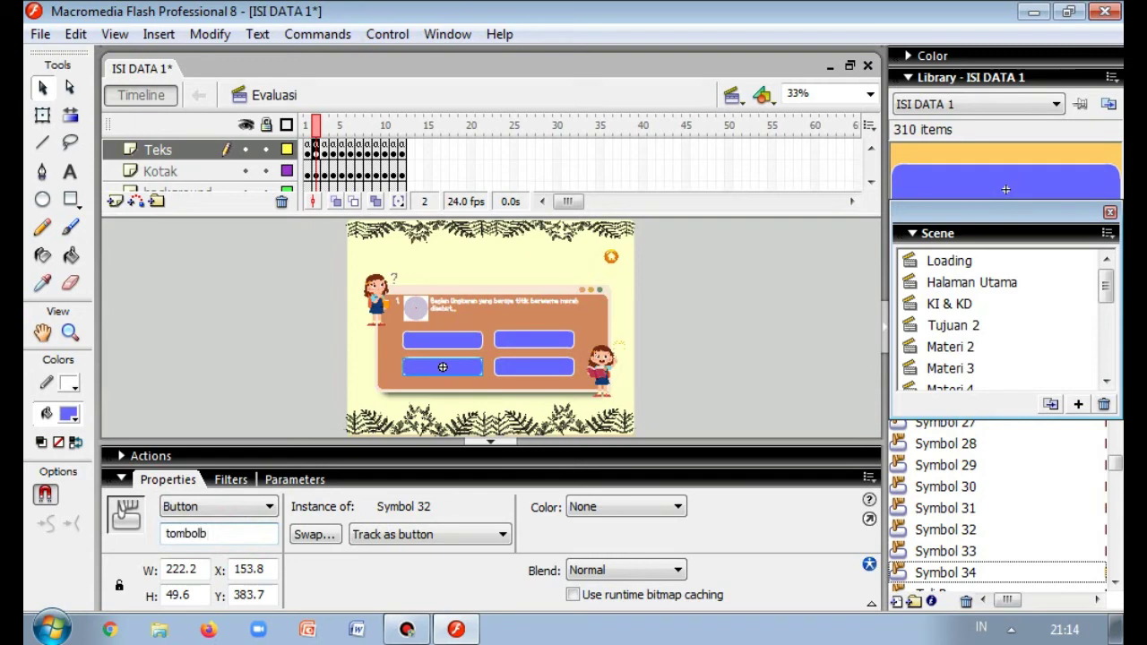
- Give option C's button an instance name in the same pattern and name option D's button instance tombold
{"action": "left_click", "coordinate": [527, 342]}
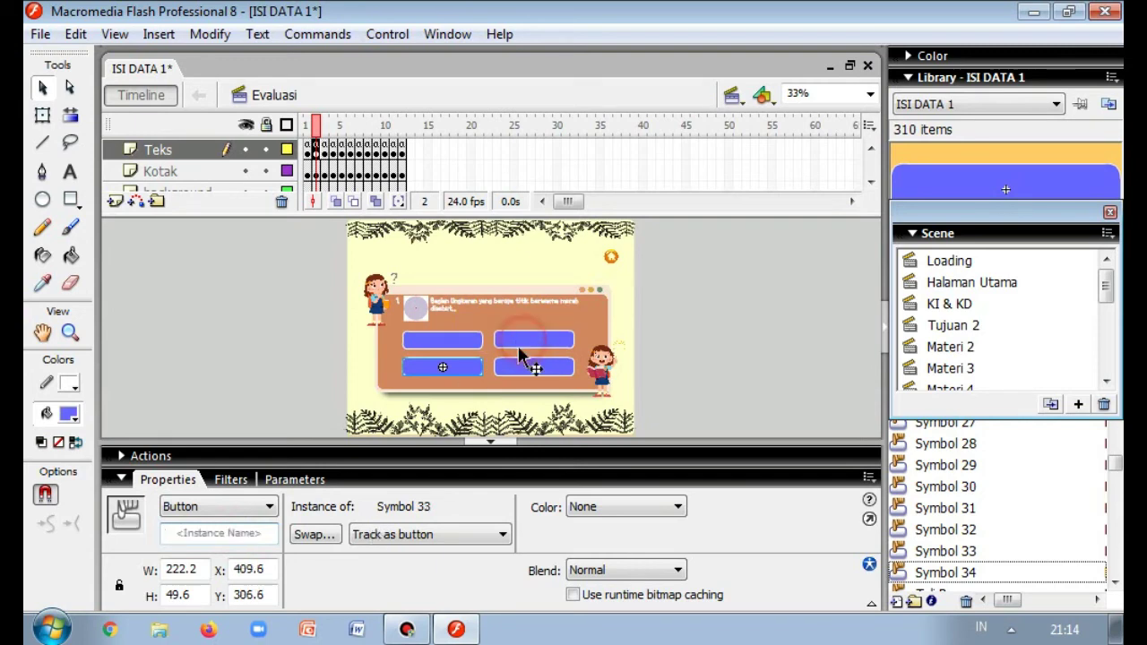
{"action": "left_click", "coordinate": [265, 533]}
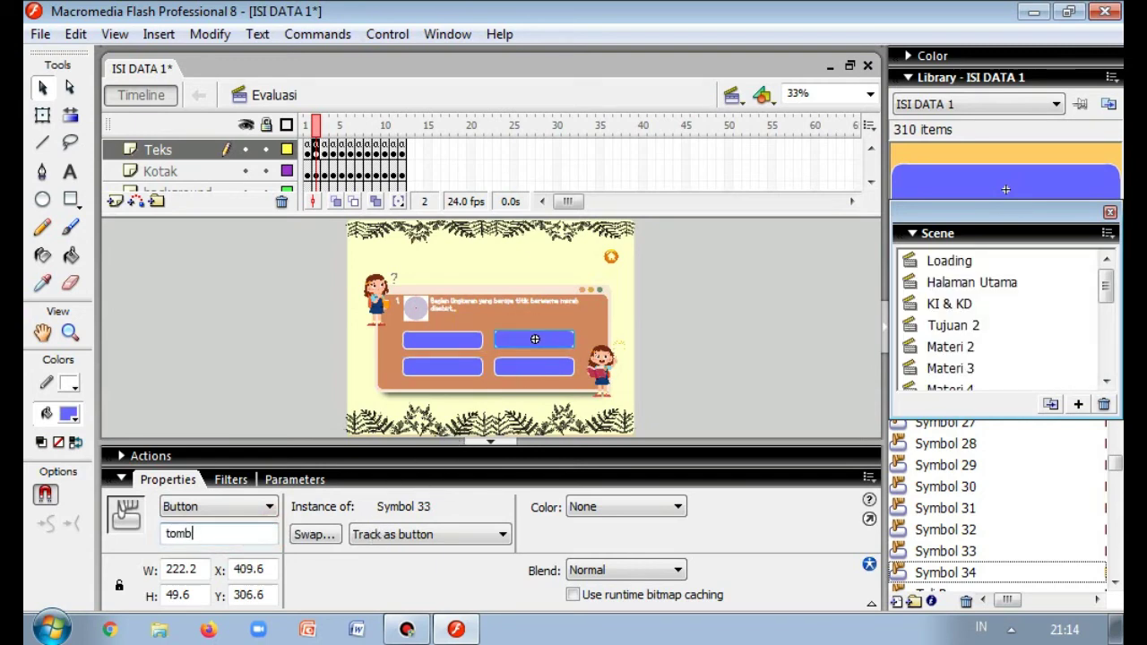
{"action": "left_click", "coordinate": [527, 369]}
{"action": "left_click", "coordinate": [232, 538]}
{"action": "type", "text": "to"}
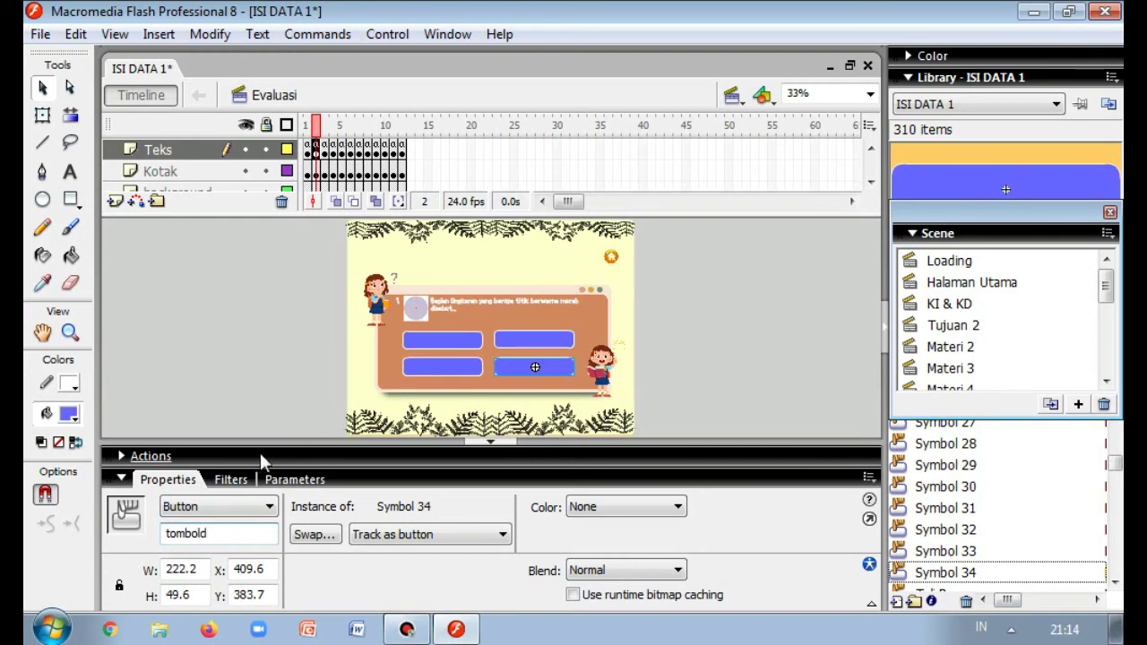
{"action": "left_click", "coordinate": [490, 441]}
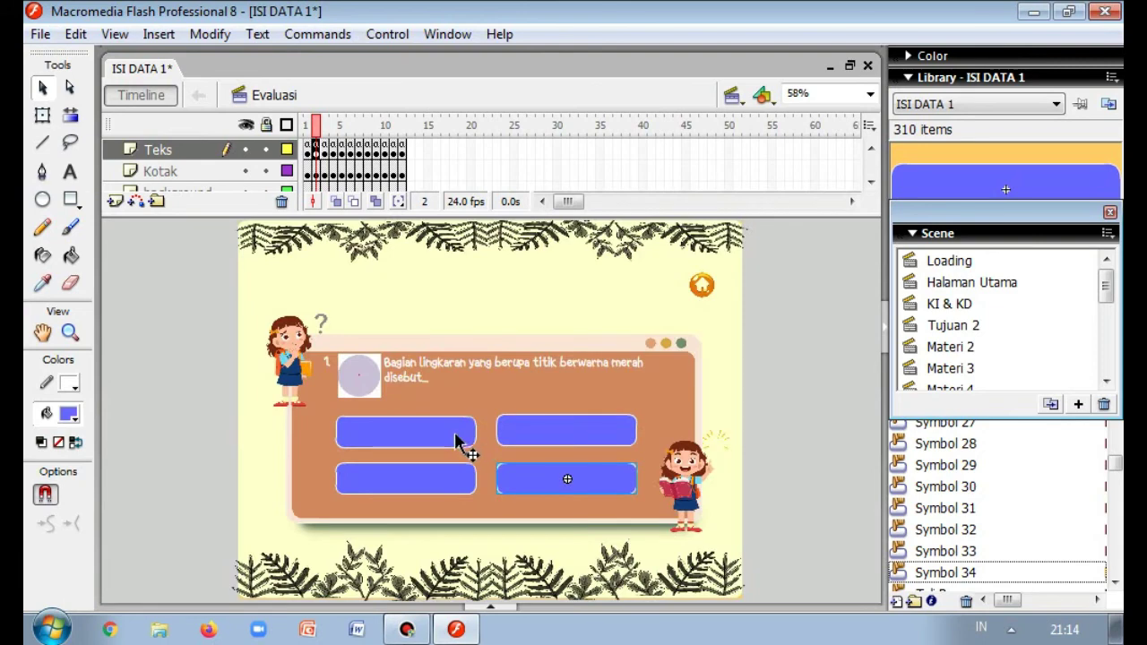
- Inside option A's button symbol, move the Up keyframe to the Hit state and return to the Evaluasi scene
{"action": "left_click", "coordinate": [454, 431]}
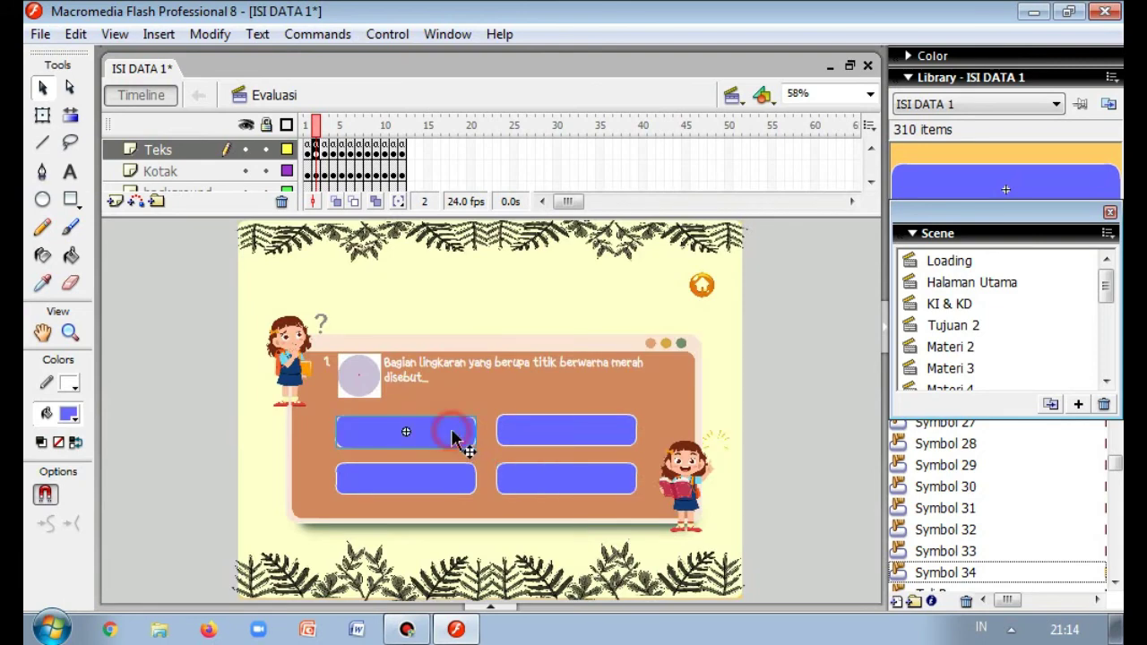
{"action": "double_click", "coordinate": [454, 434]}
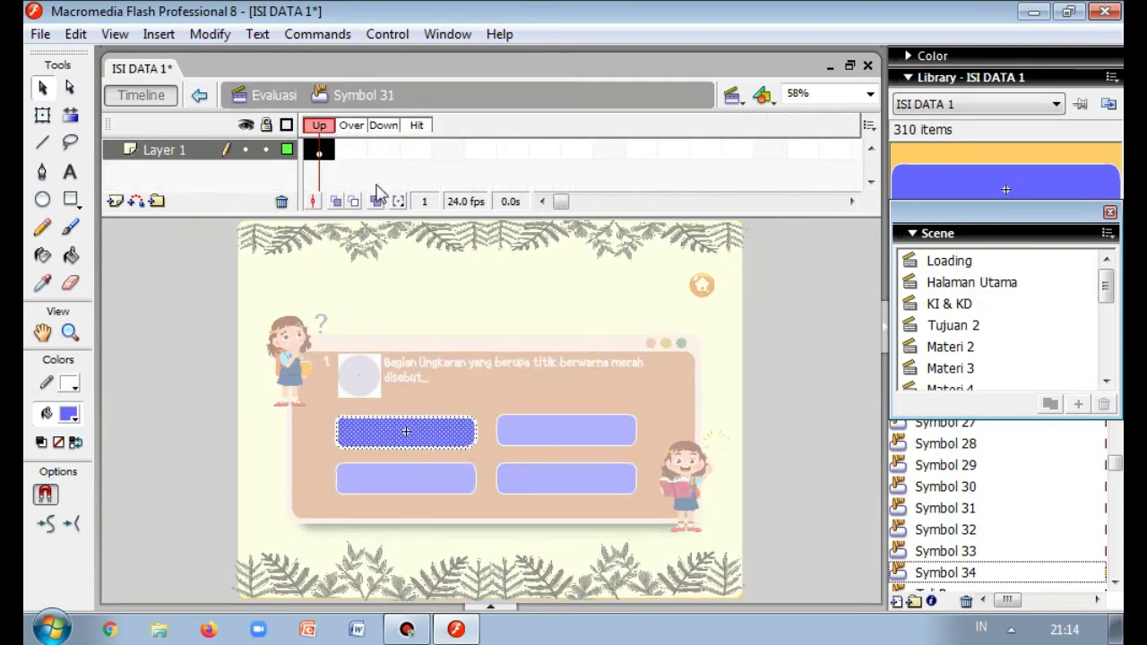
{"action": "left_click_drag", "start_coordinate": [328, 151], "coordinate": [412, 162]}
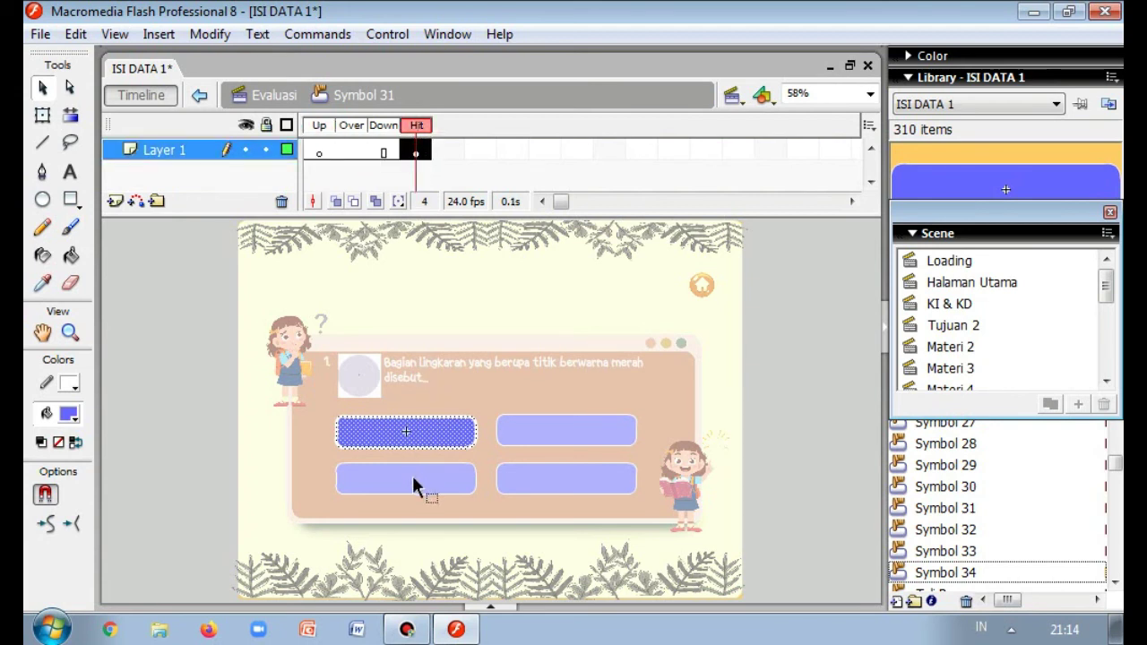
{"action": "double_click", "coordinate": [765, 376]}
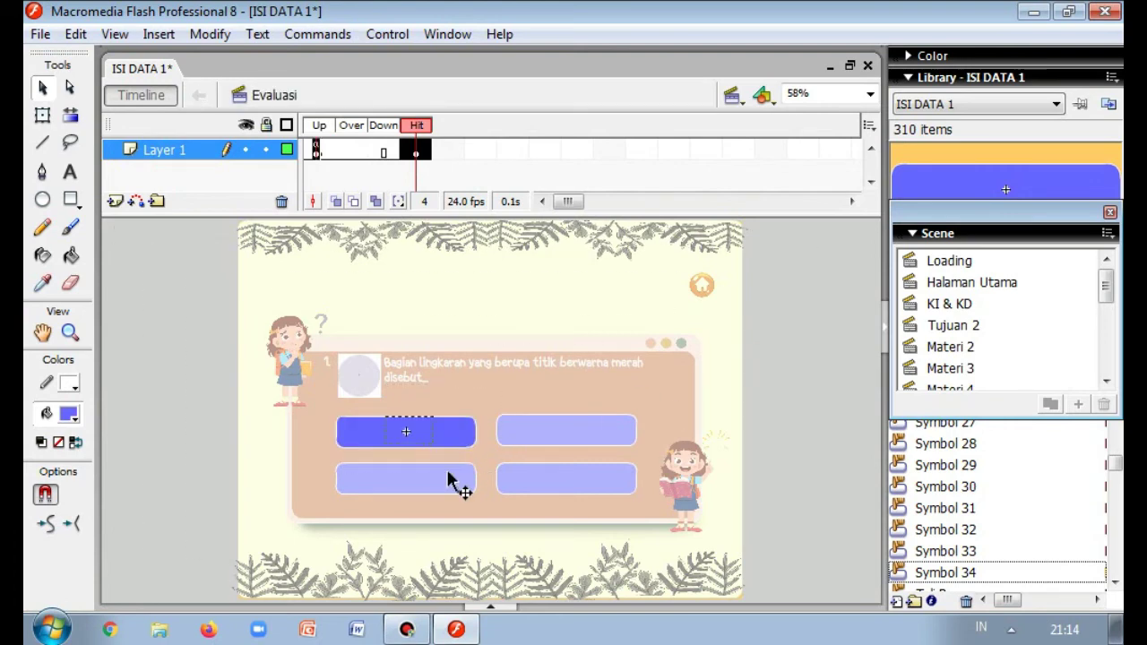
- Inside option B's button symbol, move the Up keyframe to the Hit state and return to the Evaluasi scene
{"action": "left_click", "coordinate": [444, 485]}
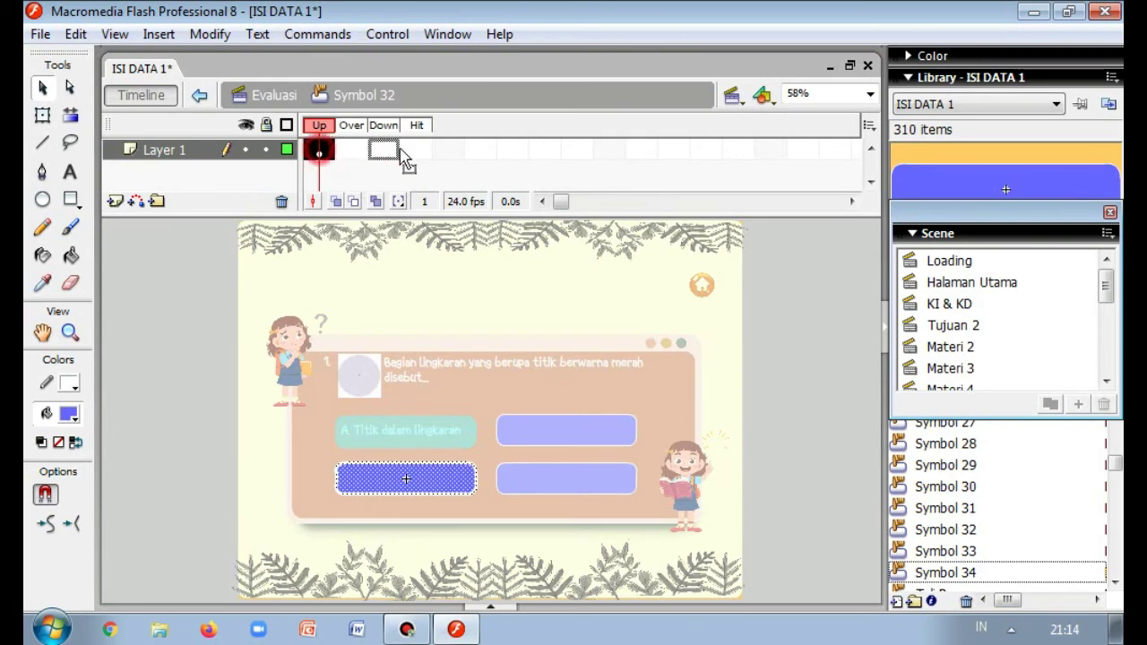
{"action": "key", "text": "F6"}
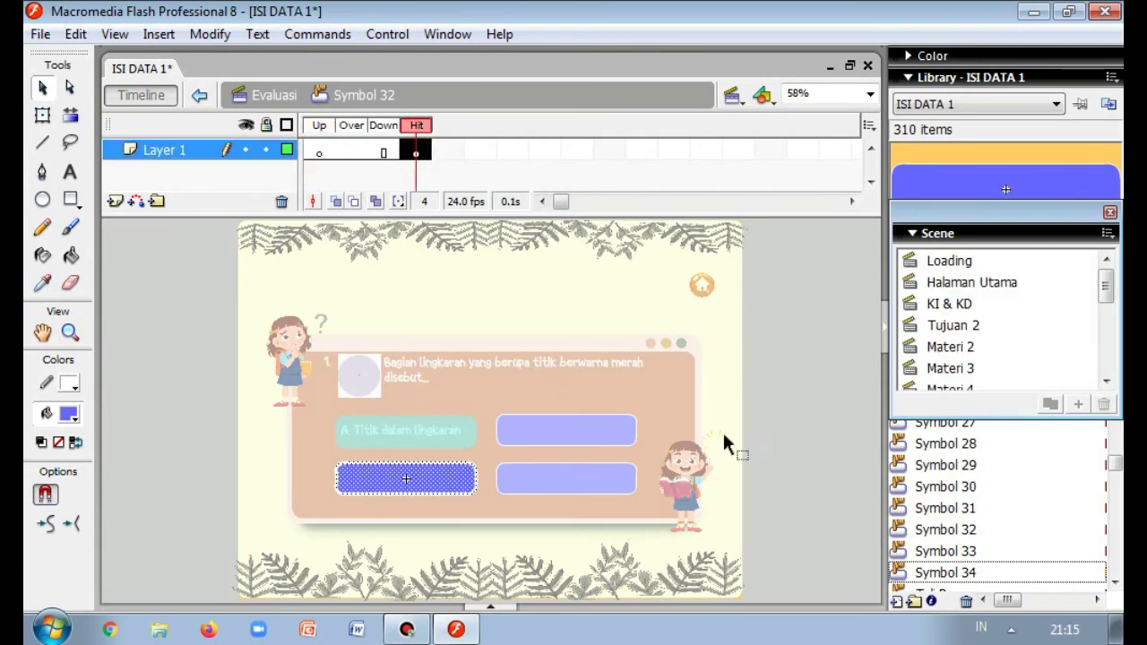
{"action": "double_click", "coordinate": [785, 417]}
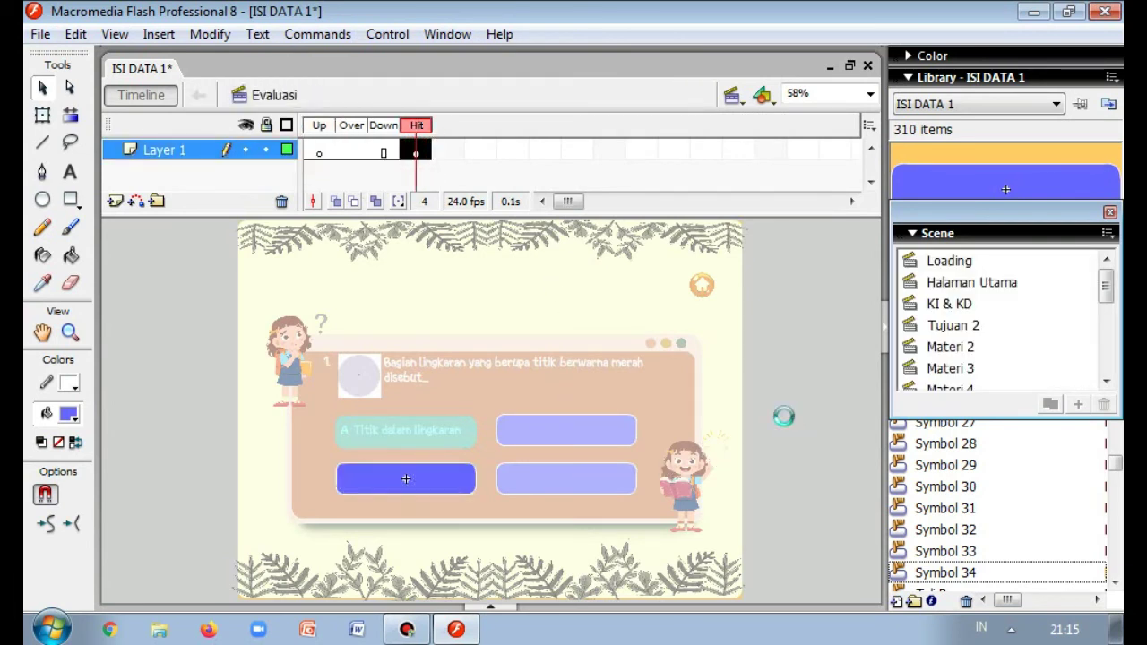
- Inside option C's button symbol, move the Up keyframe to the Hit state and return to the Evaluasi scene
{"action": "left_click", "coordinate": [573, 433]}
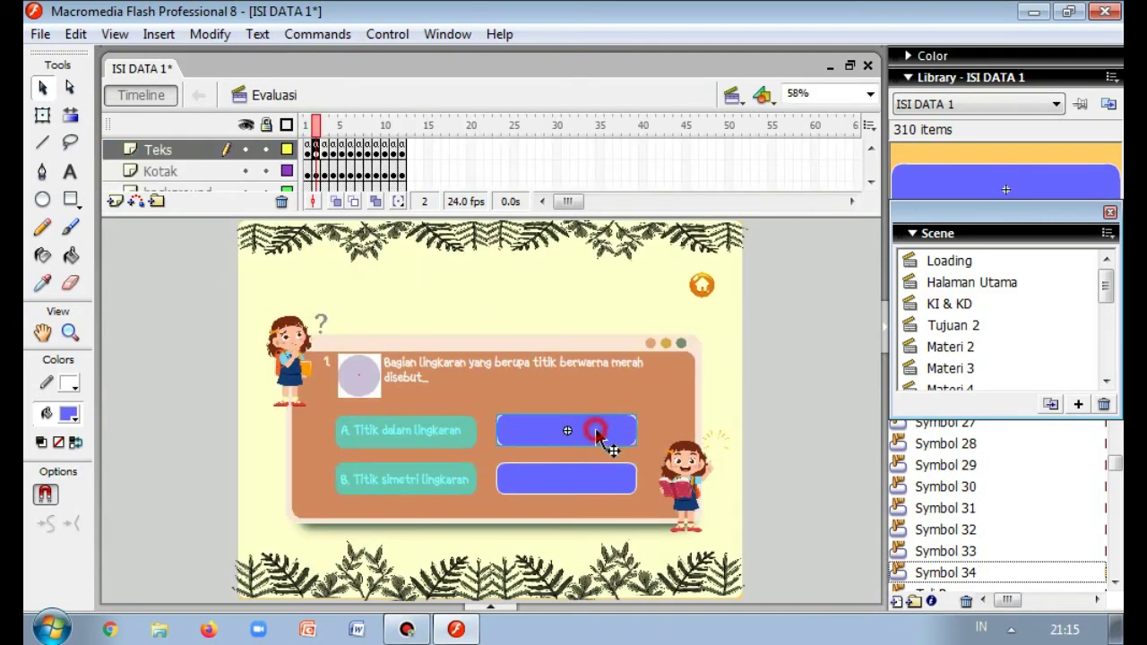
{"action": "double_click", "coordinate": [597, 435]}
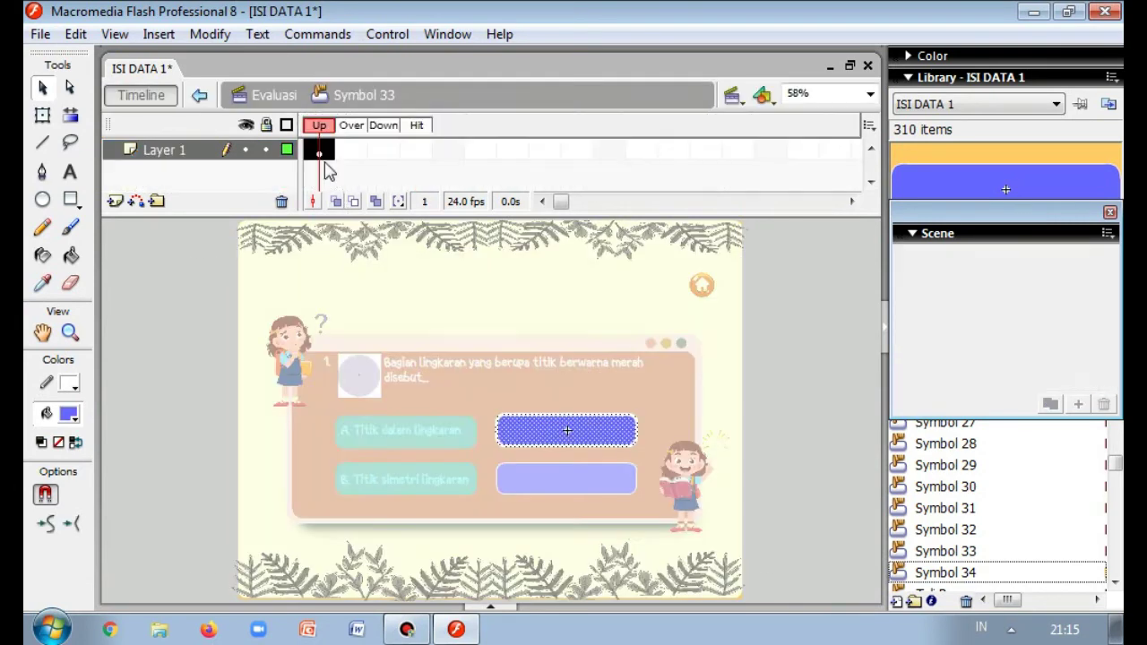
{"action": "left_click_drag", "start_coordinate": [324, 152], "coordinate": [416, 152]}
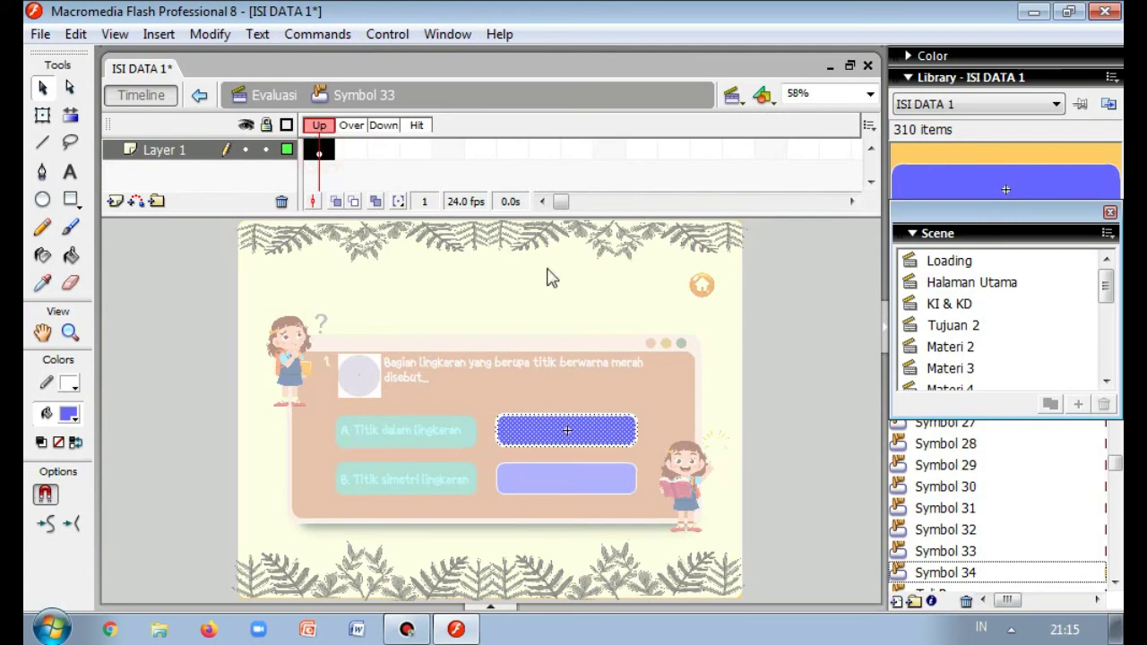
{"action": "double_click", "coordinate": [754, 381]}
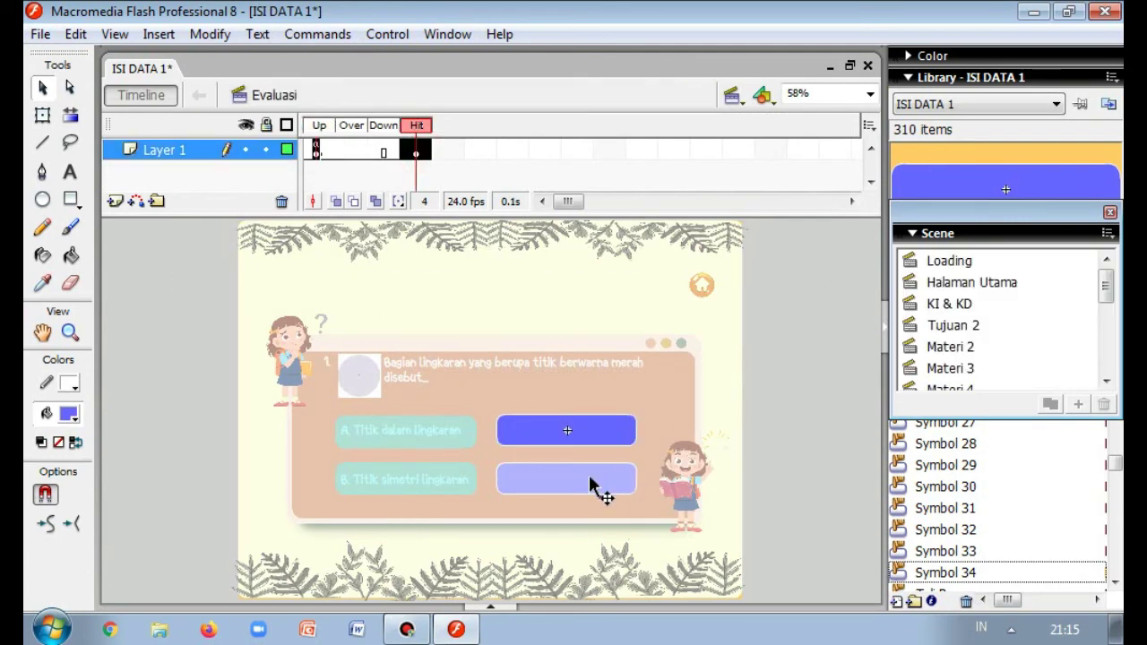
- Inside option D's button symbol, move the Up keyframe to the Hit state and return to the Evaluasi scene
{"action": "double_click", "coordinate": [591, 481]}
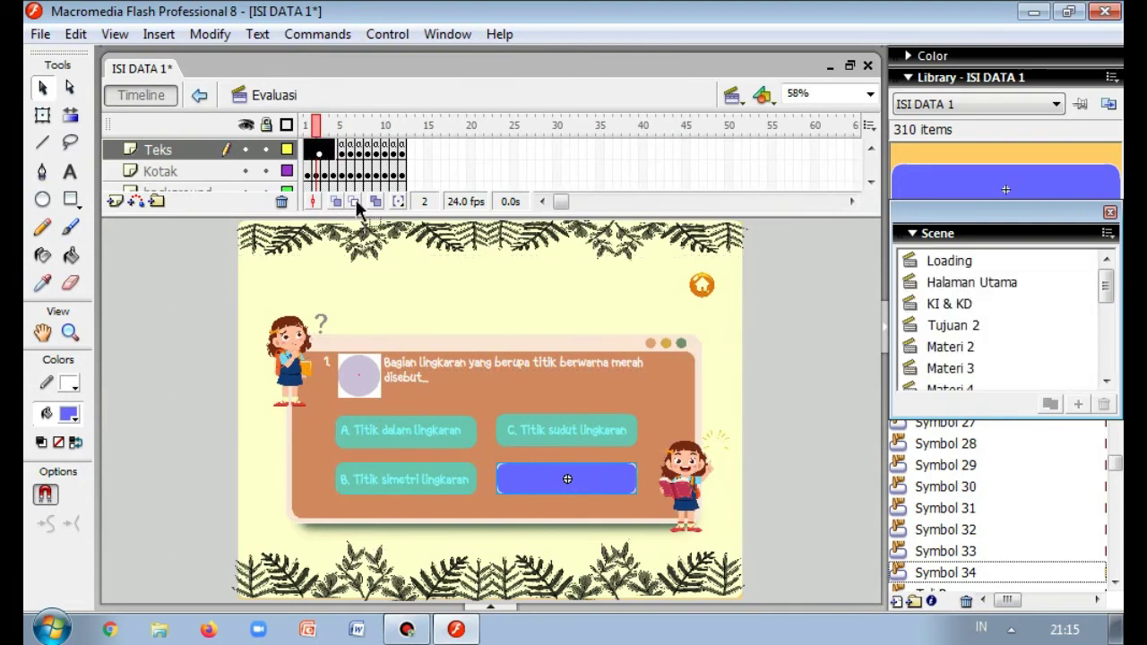
{"action": "left_click_drag", "start_coordinate": [320, 154], "coordinate": [416, 152]}
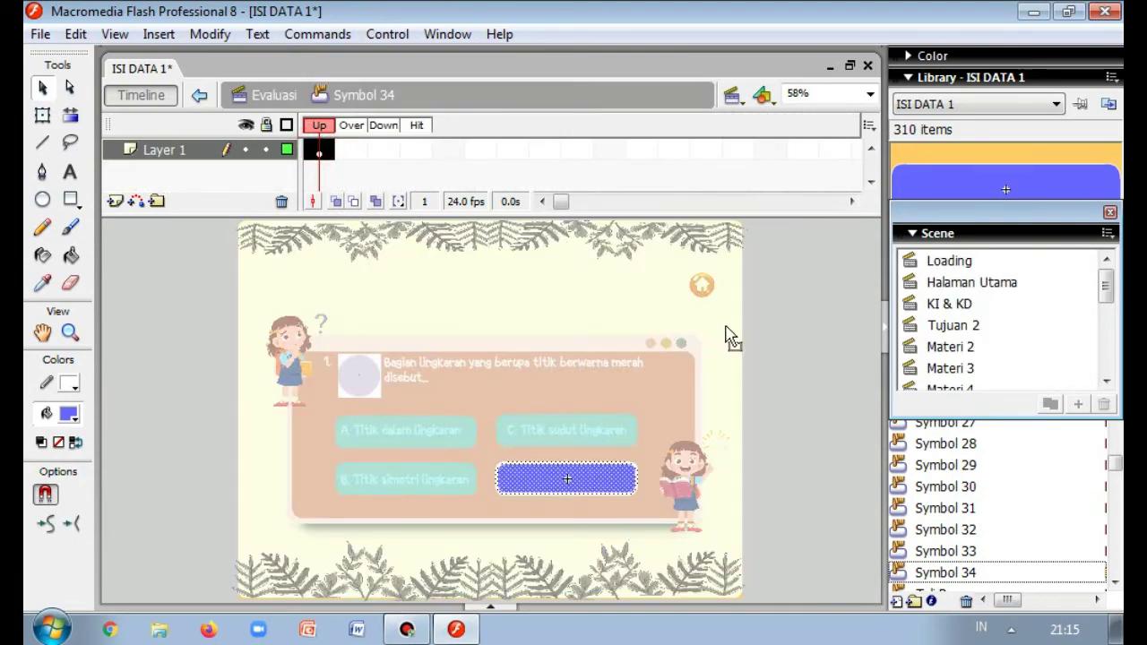
{"action": "double_click", "coordinate": [799, 400]}
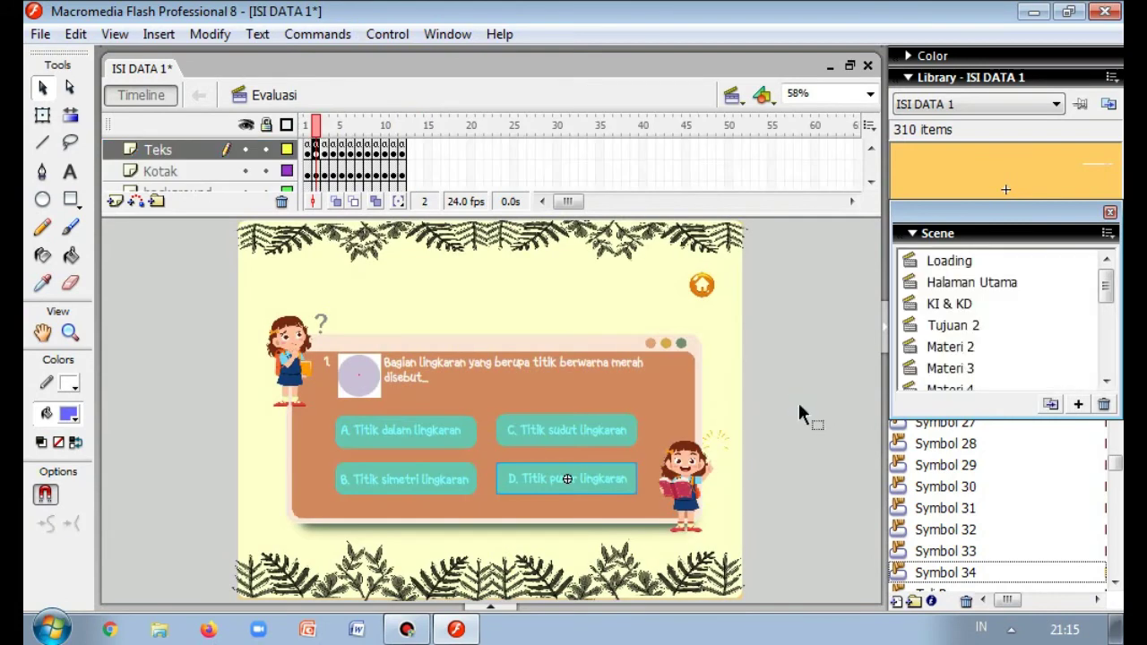
- Open the frame script of frame 2 on the Teks layer and review the onPress handlers of the four answer buttons
{"action": "right_click", "coordinate": [315, 151]}
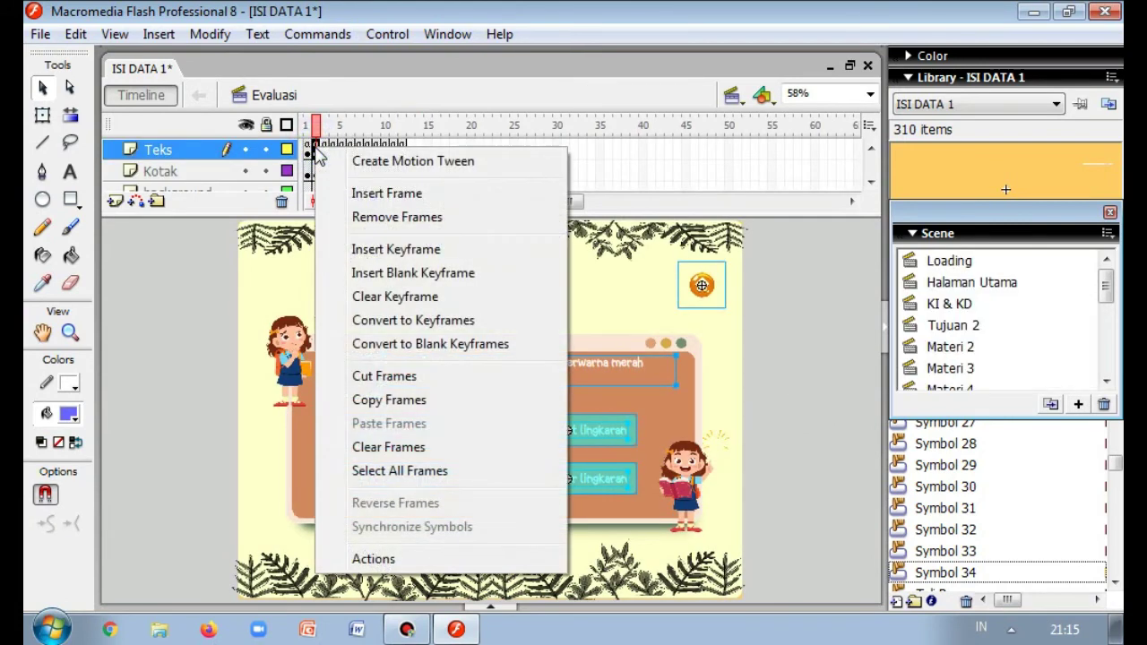
{"action": "left_click", "coordinate": [400, 559]}
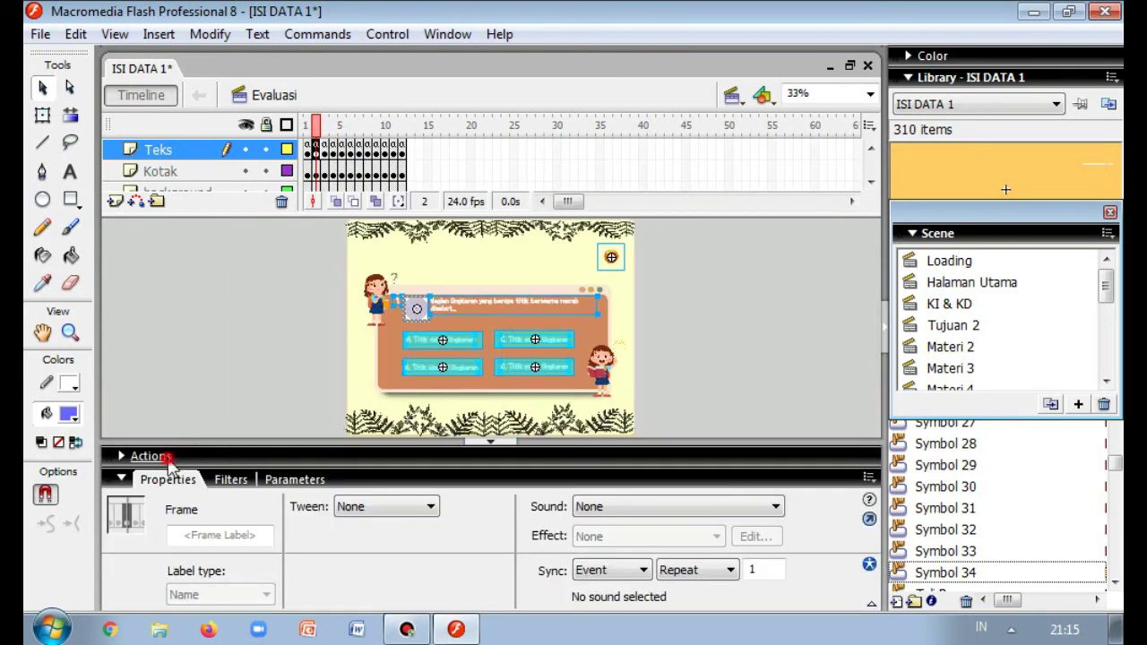
{"action": "left_click", "coordinate": [135, 455]}
{"action": "left_click", "coordinate": [866, 209]}
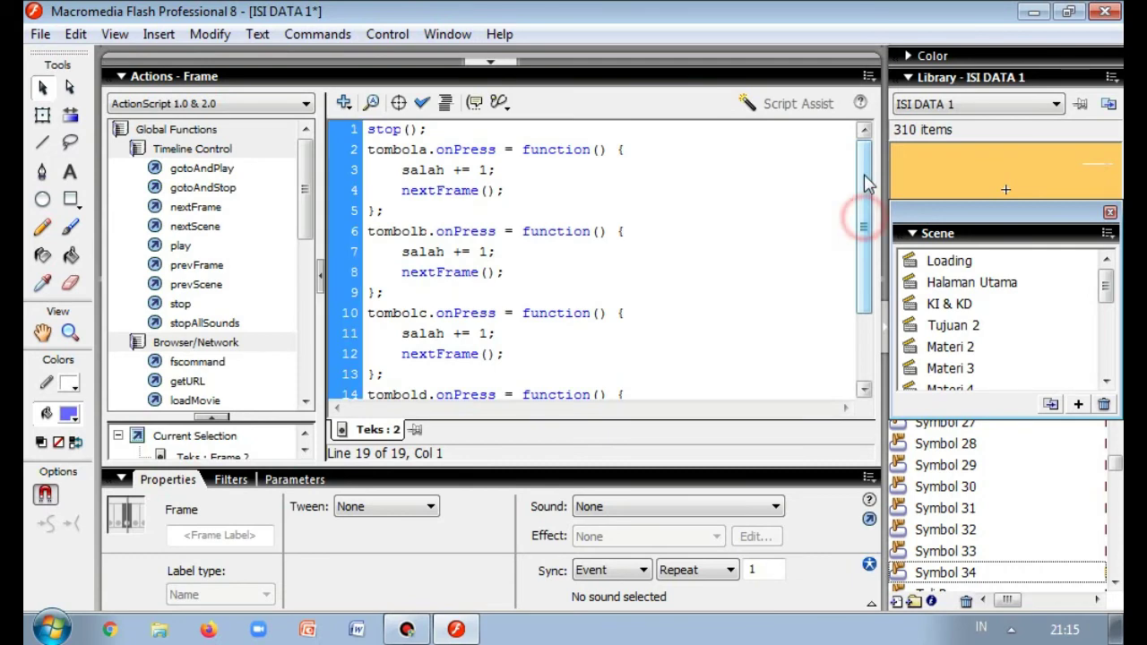
{"action": "left_click", "coordinate": [409, 149]}
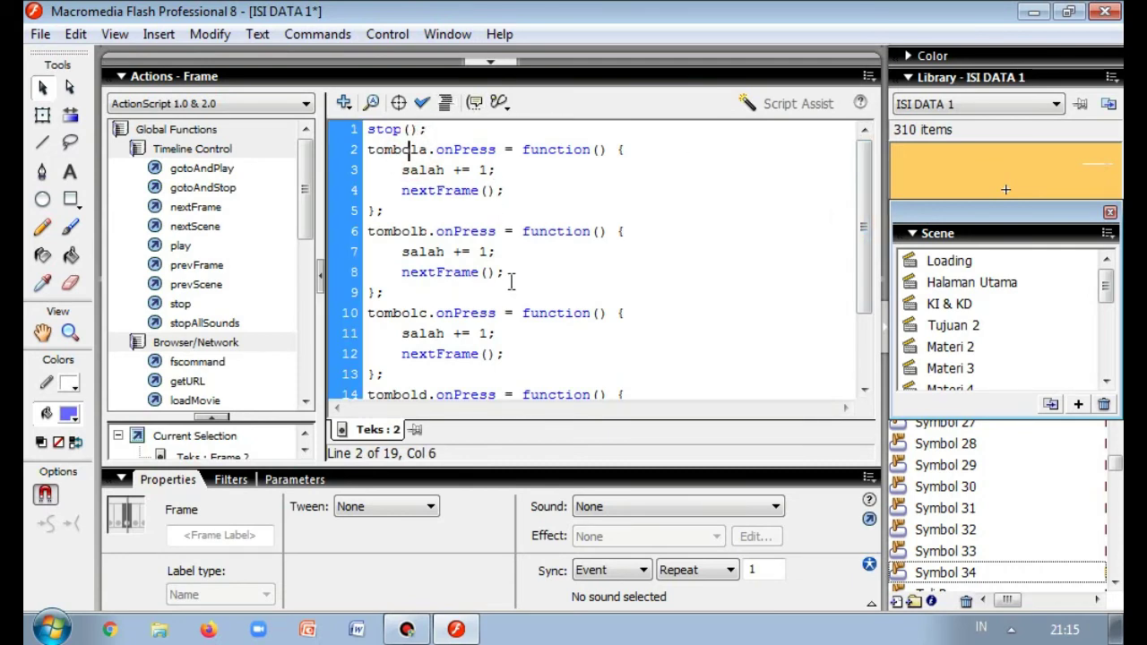
{"action": "left_click_drag", "start_coordinate": [870, 257], "coordinate": [878, 338]}
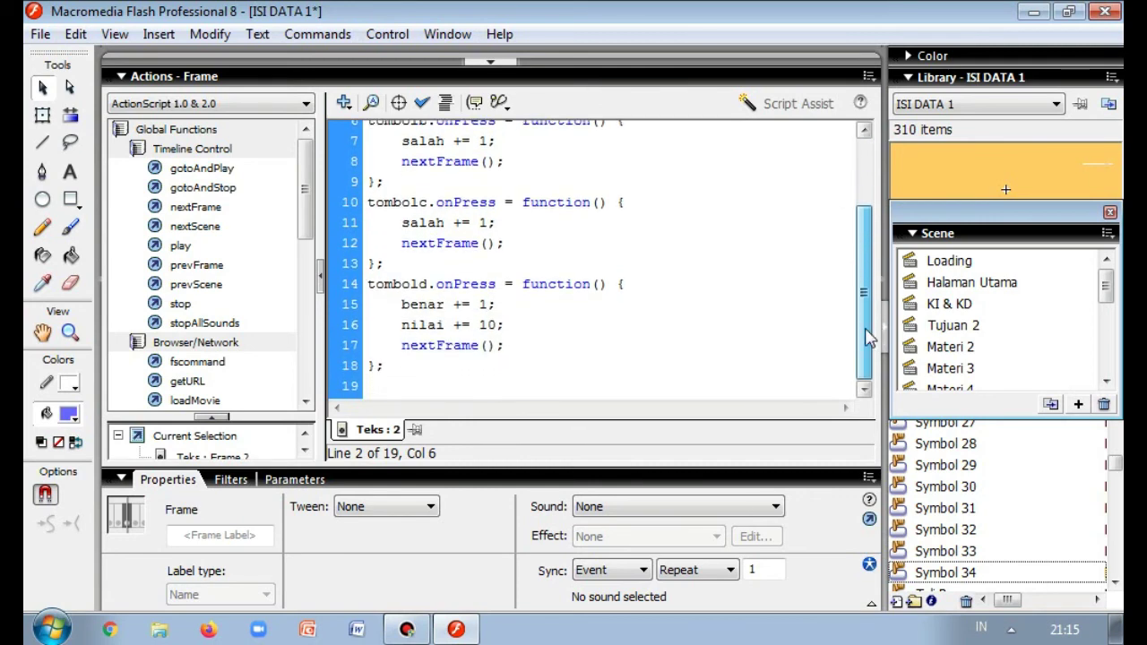
- Examine the benar and nilai scoring lines in the tombold handler against the other handlers, and return to the stage
{"action": "left_click_drag", "start_coordinate": [507, 324], "coordinate": [409, 305]}
{"action": "left_click", "coordinate": [526, 309]}
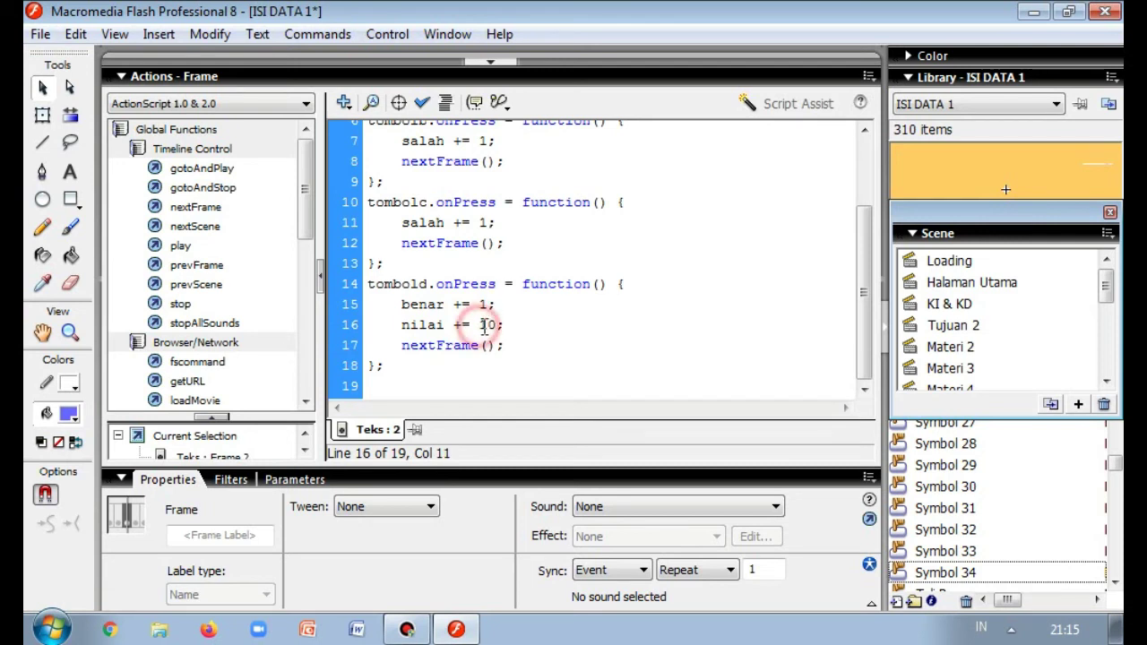
{"action": "double_click", "coordinate": [487, 325]}
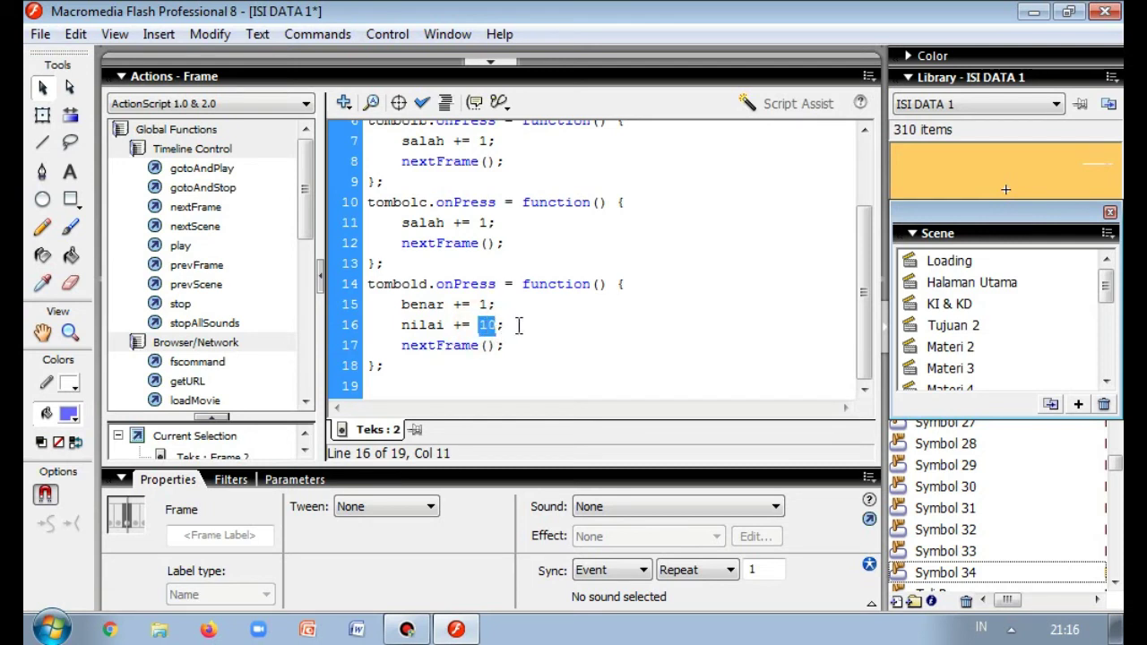
{"action": "left_click", "coordinate": [519, 325]}
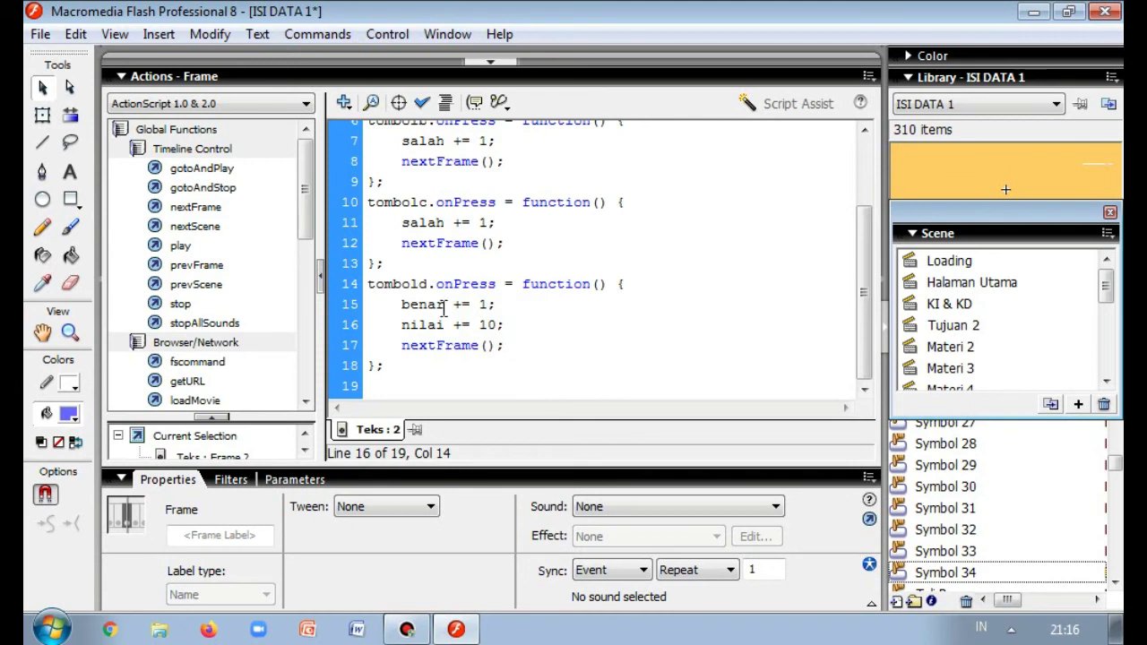
{"action": "double_click", "coordinate": [484, 325]}
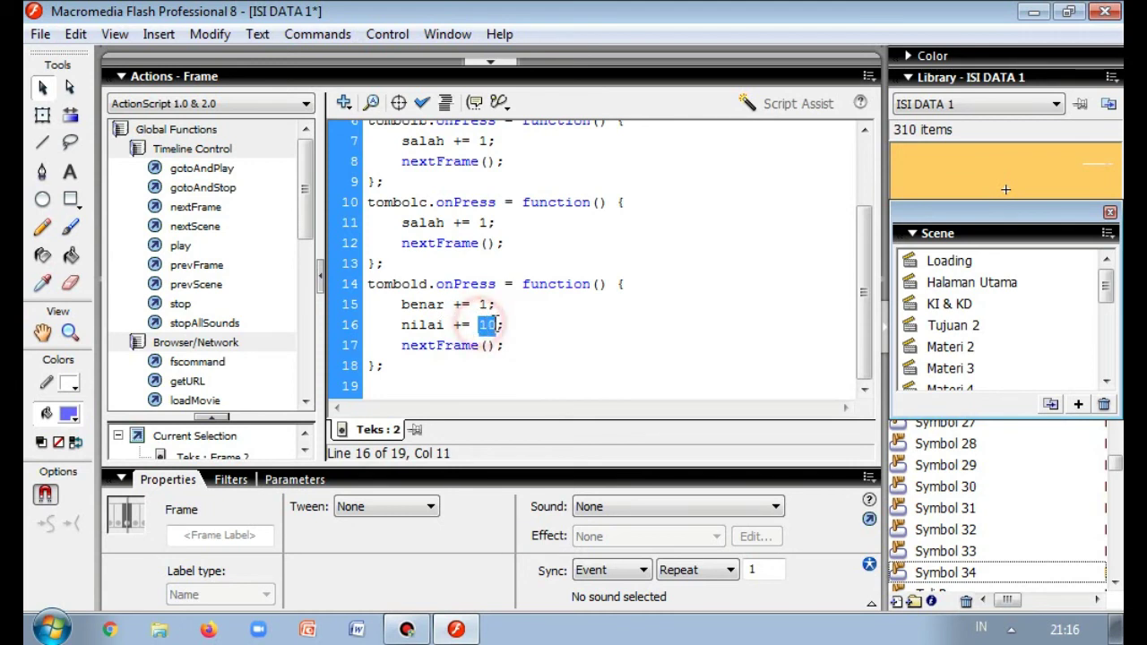
{"action": "double_click", "coordinate": [502, 326]}
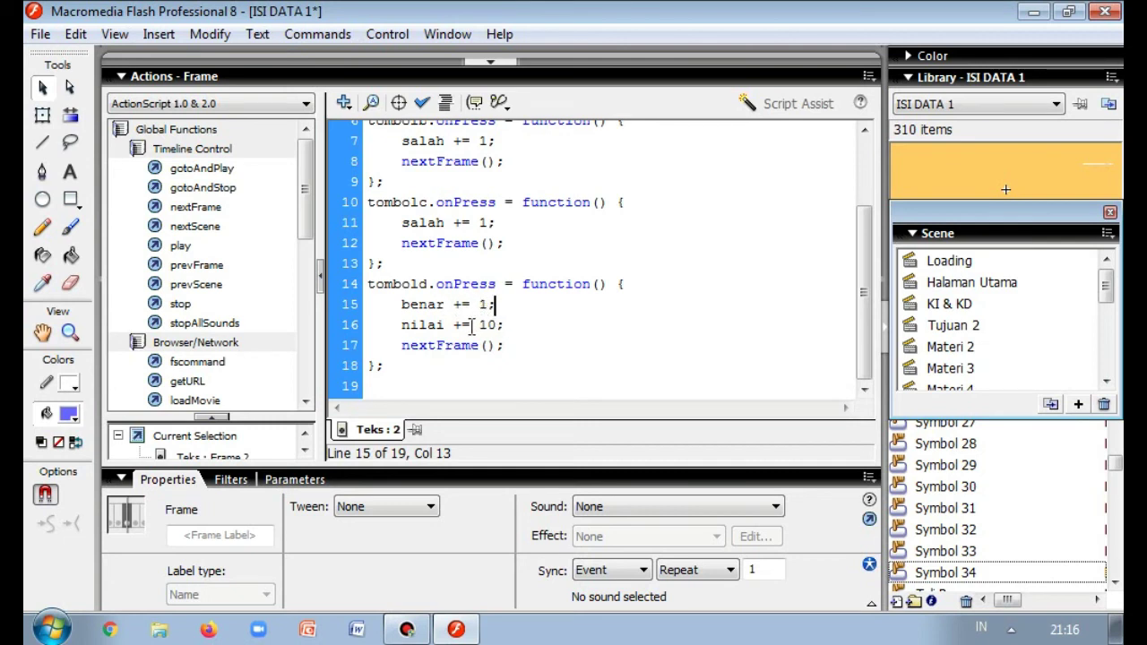
{"action": "double_click", "coordinate": [484, 326]}
{"action": "left_click", "coordinate": [503, 326]}
{"action": "double_click", "coordinate": [485, 326]}
{"action": "left_click", "coordinate": [514, 330]}
{"action": "left_click_drag", "start_coordinate": [863, 315], "coordinate": [865, 238]}
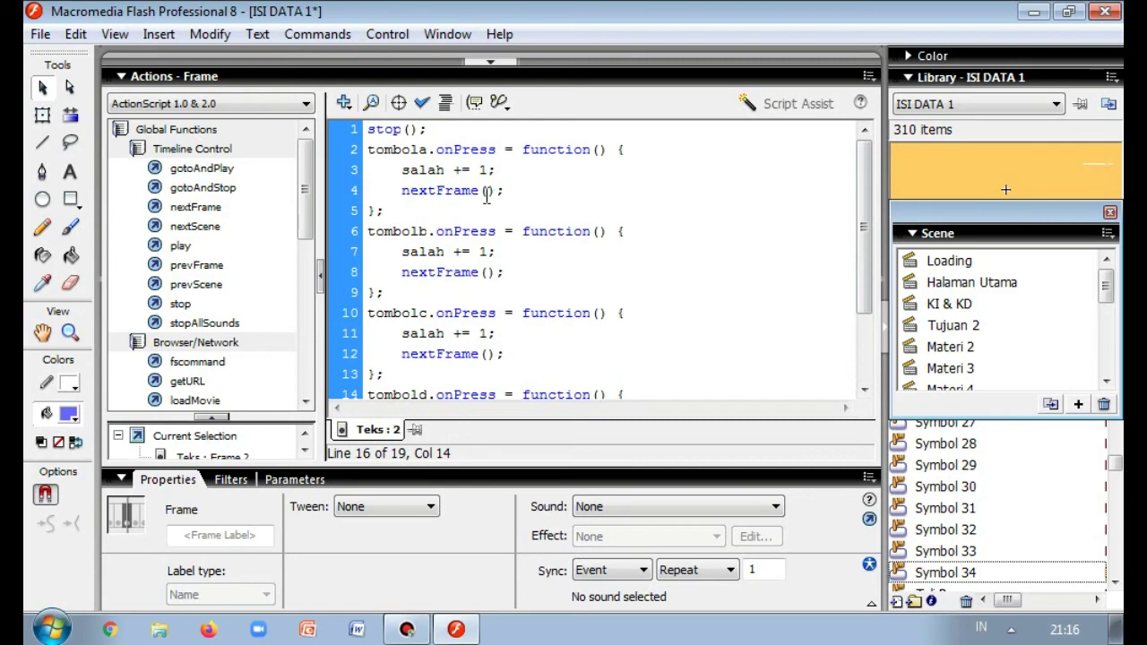
{"action": "left_click_drag", "start_coordinate": [860, 226], "coordinate": [865, 331]}
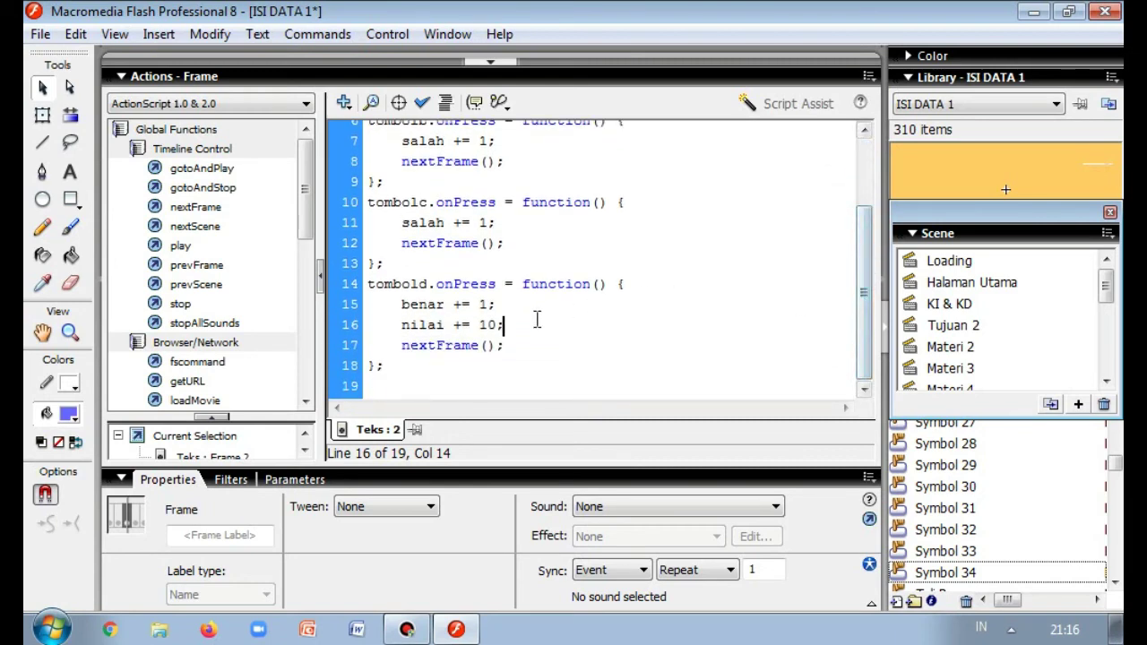
{"action": "left_click", "coordinate": [484, 61]}
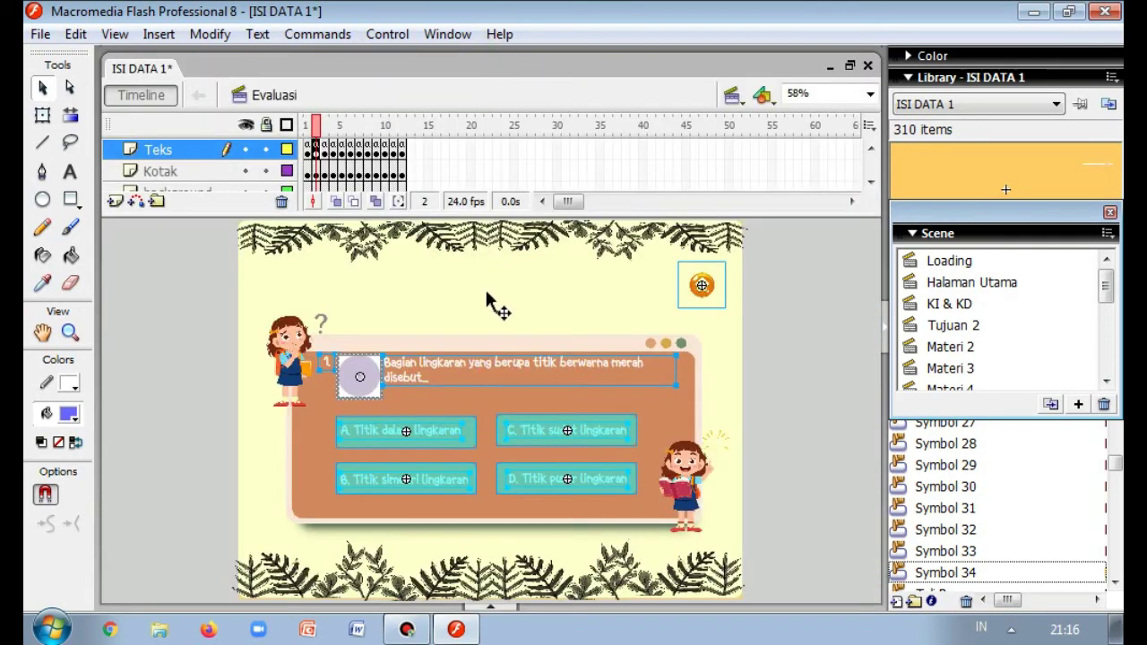
- Show question 2 on frame 3 of the Teks layer with nothing selected
{"action": "right_click", "coordinate": [317, 151]}
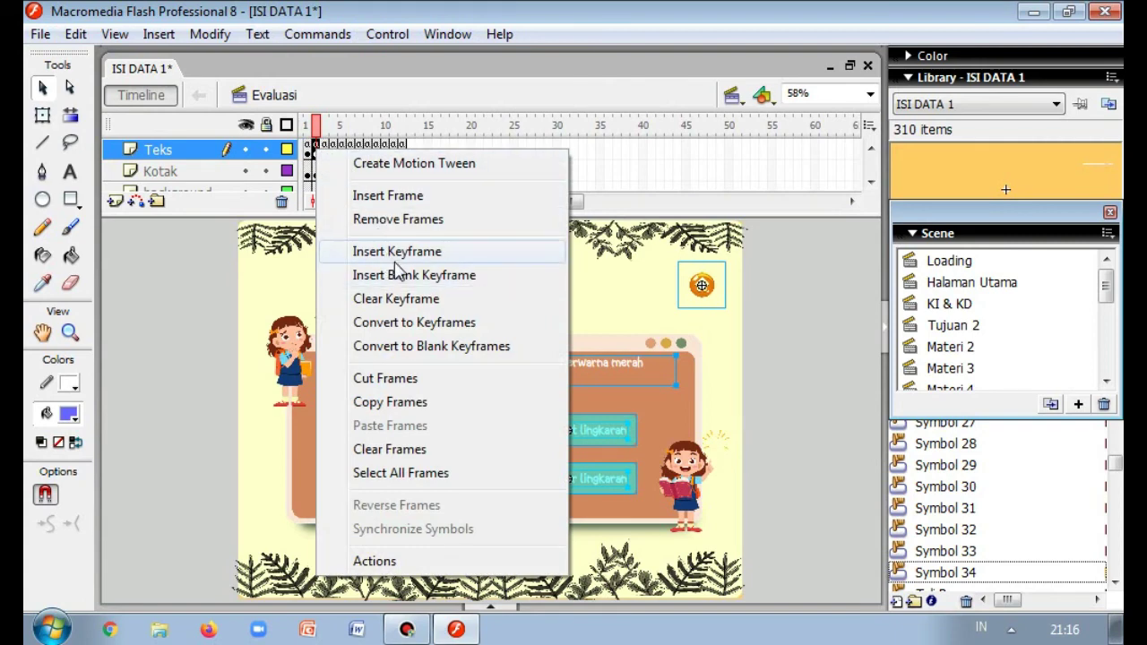
{"action": "left_click", "coordinate": [328, 153]}
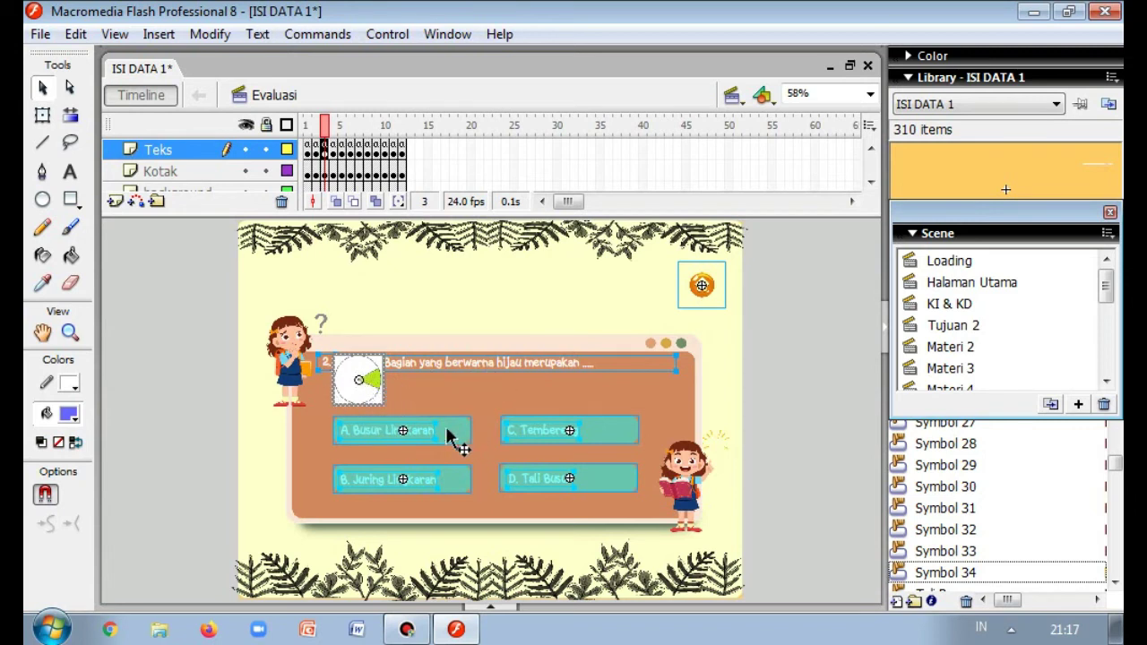
{"action": "left_click", "coordinate": [780, 404]}
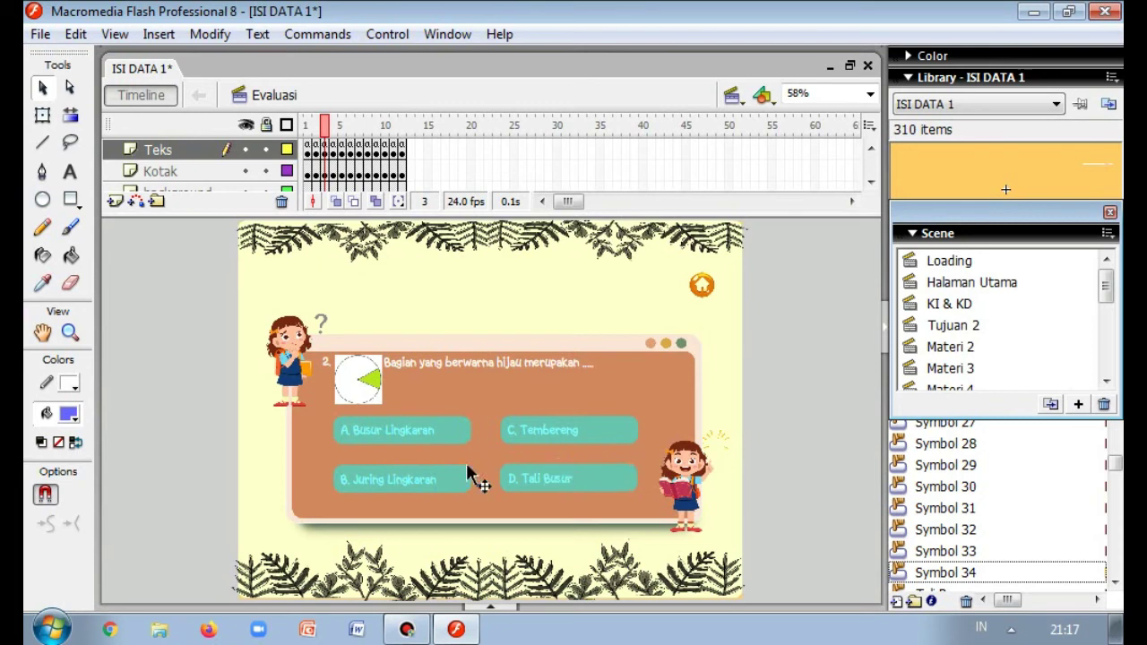
- Move question 2's option A button up off its answer text and place it back over the text
{"action": "left_click", "coordinate": [454, 431]}
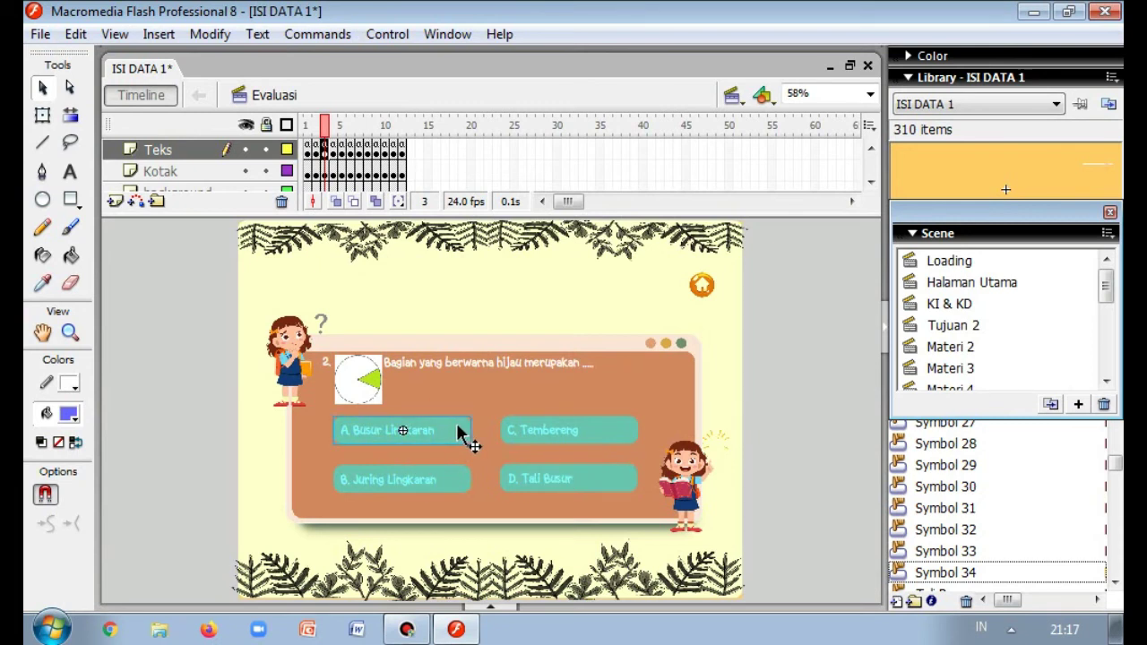
{"action": "left_click_drag", "start_coordinate": [455, 431], "coordinate": [452, 408]}
{"action": "left_click", "coordinate": [407, 430]}
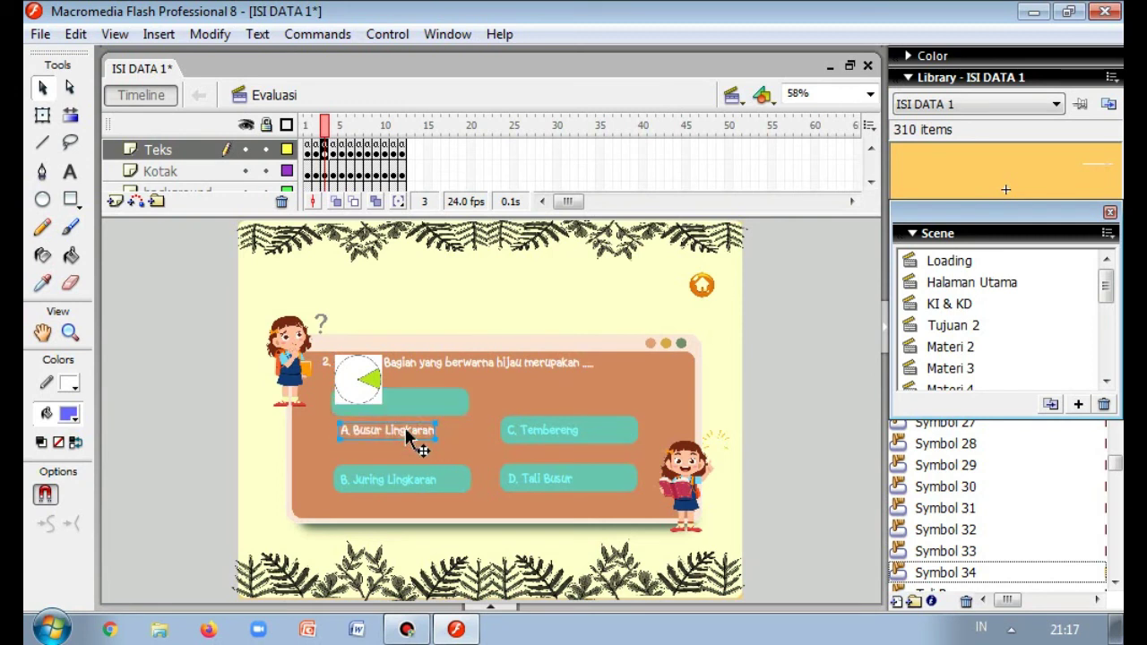
{"action": "double_click", "coordinate": [410, 431]}
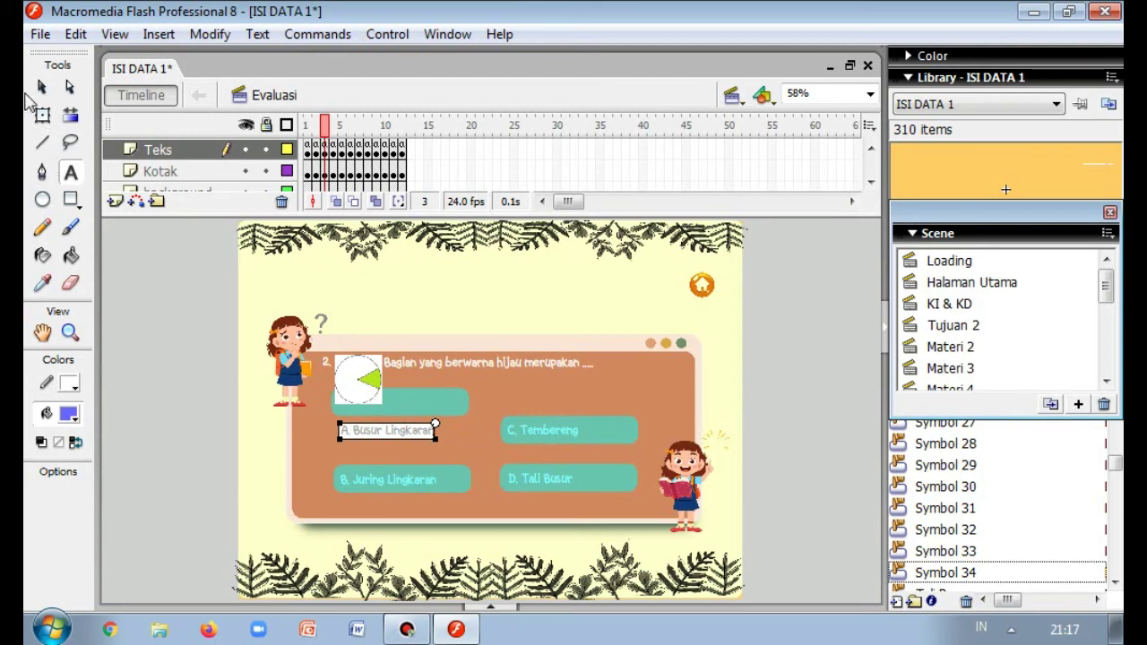
{"action": "left_click", "coordinate": [41, 87]}
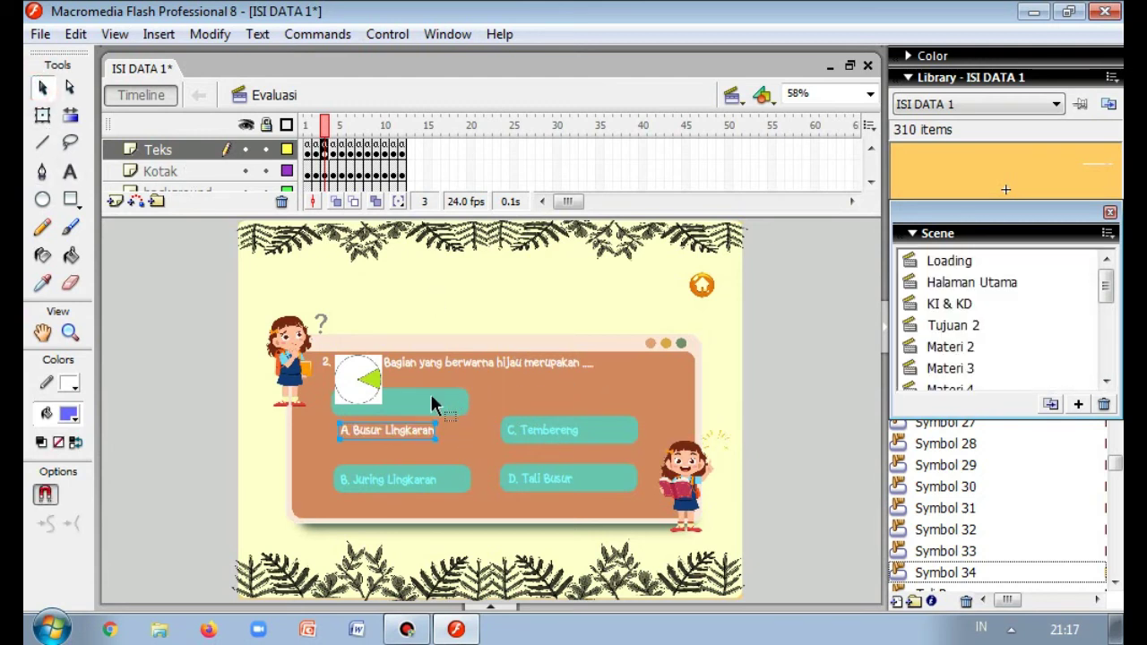
{"action": "left_click_drag", "start_coordinate": [431, 398], "coordinate": [431, 427]}
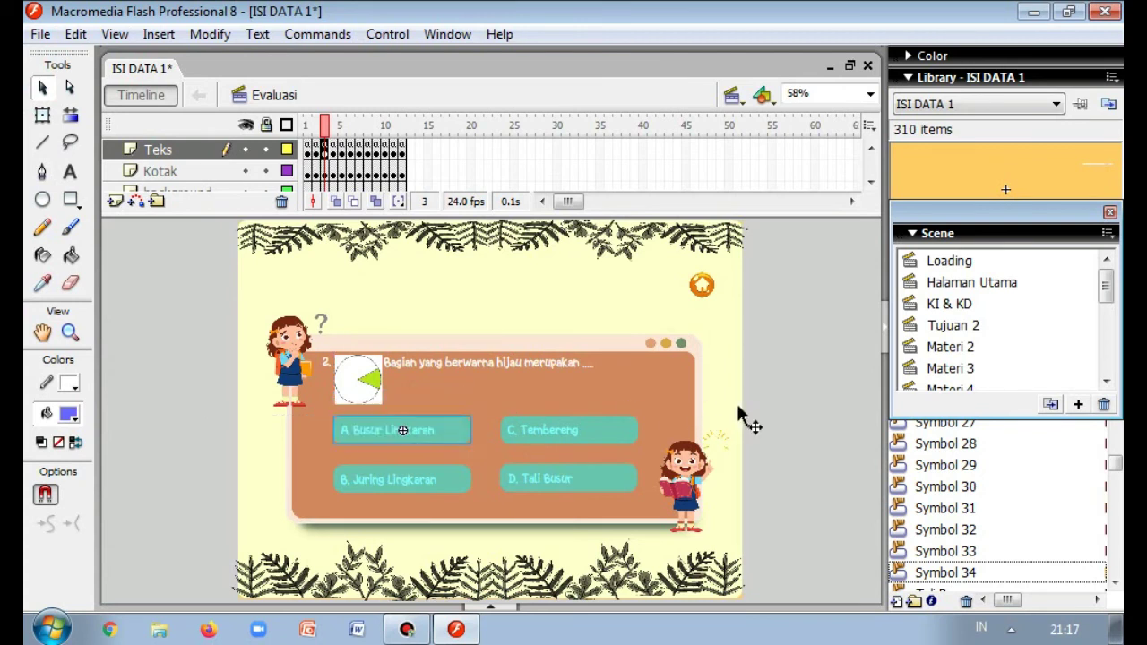
- Compare frames 2 and 3 of the Teks layer, open frame 3's script and review its answer button handlers
{"action": "left_click", "coordinate": [328, 154]}
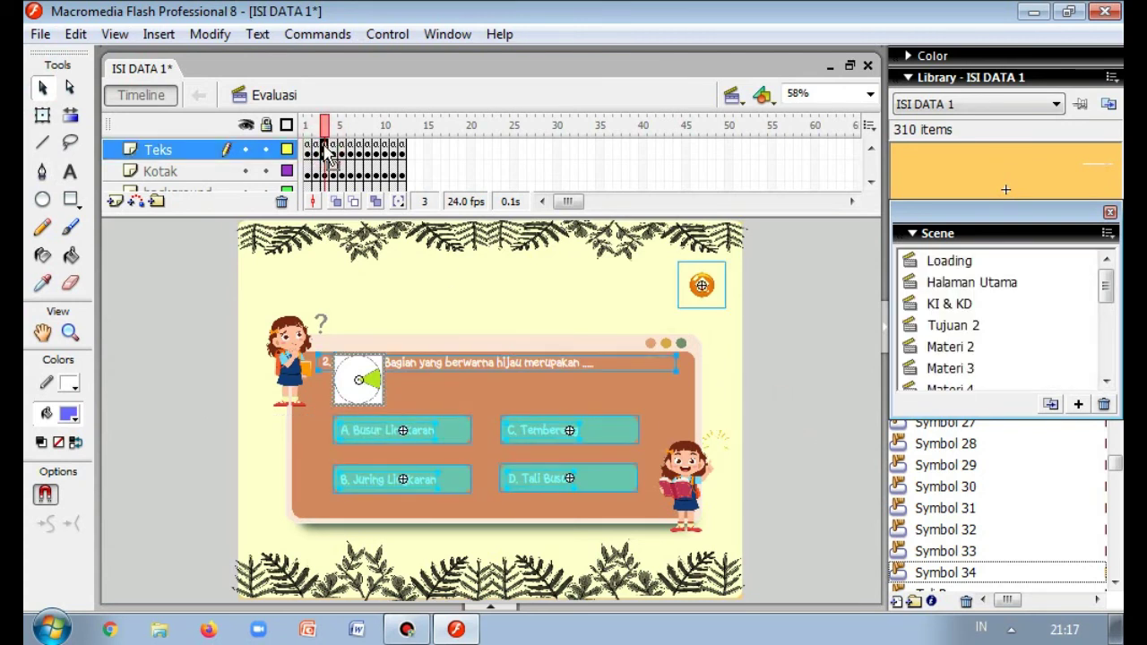
{"action": "left_click", "coordinate": [319, 155]}
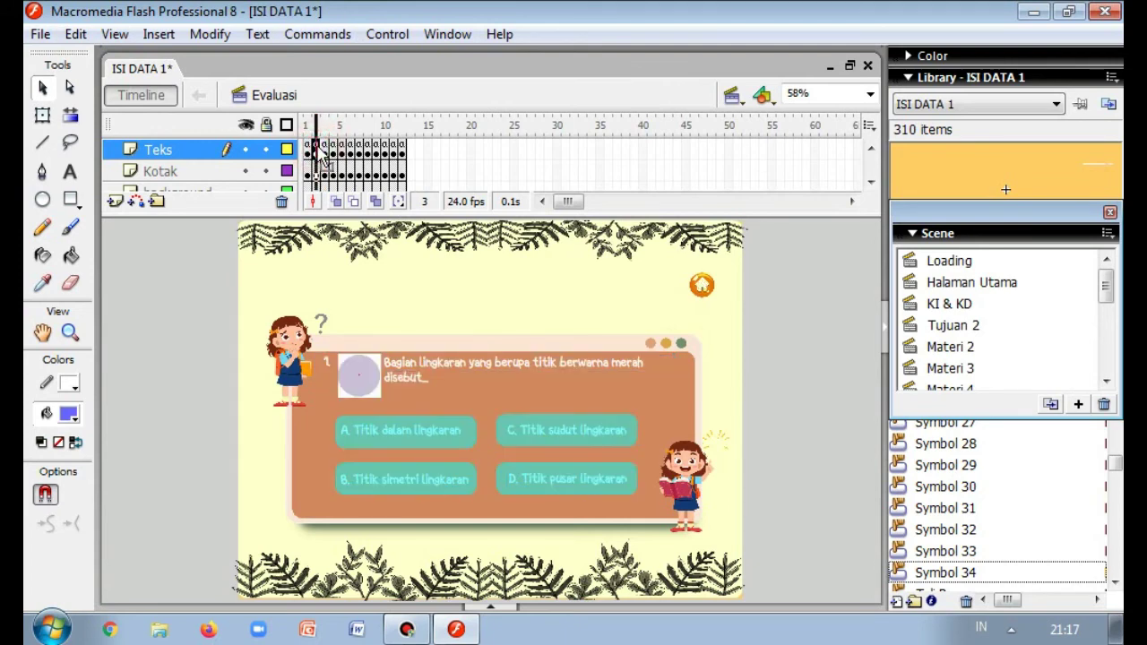
{"action": "left_click", "coordinate": [326, 154]}
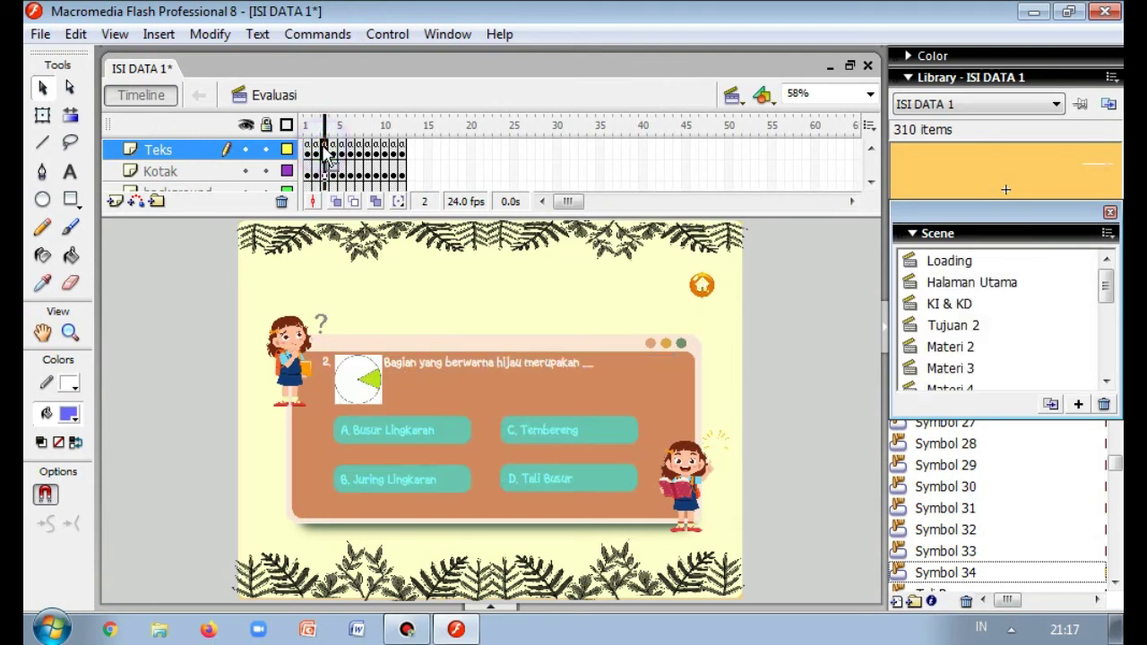
{"action": "right_click", "coordinate": [328, 157]}
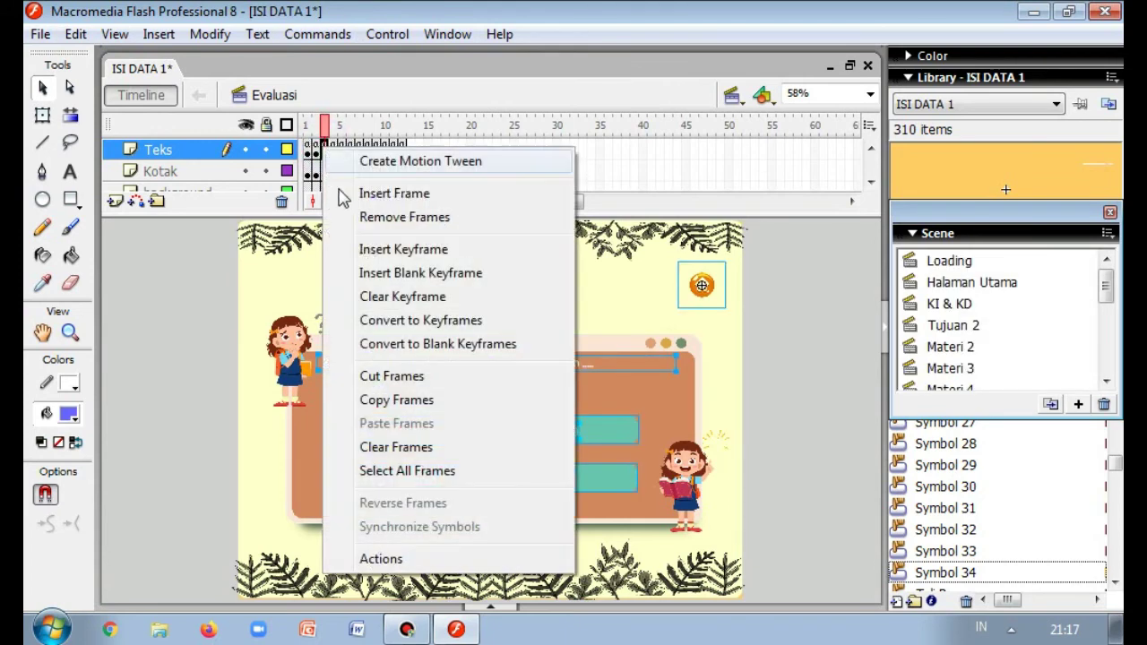
{"action": "left_click", "coordinate": [381, 559]}
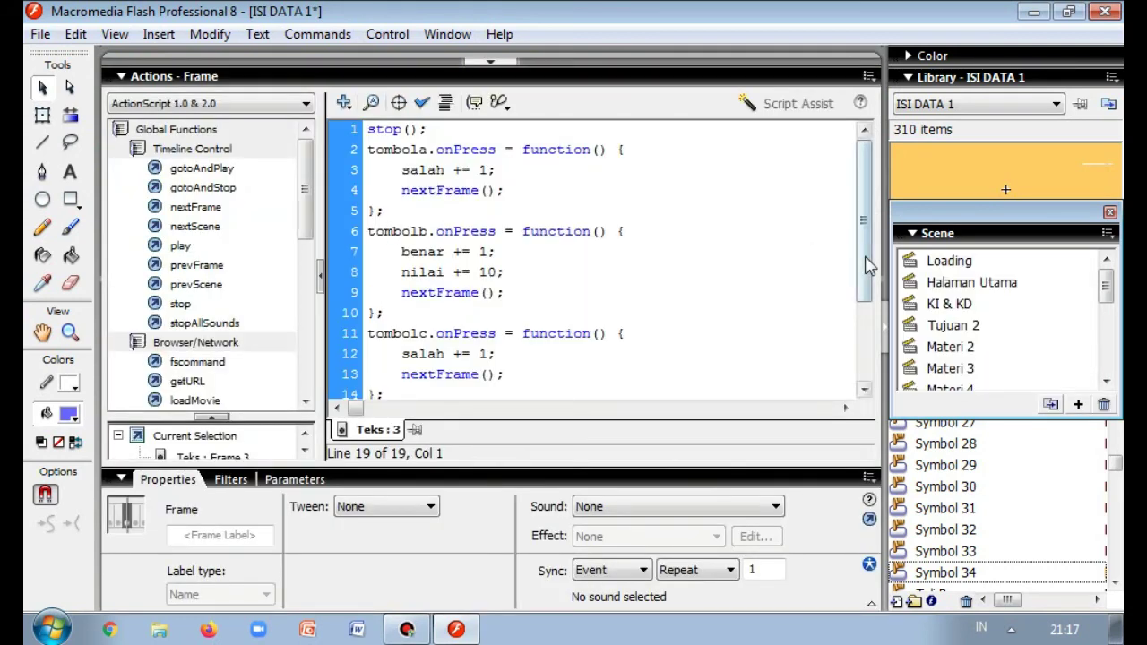
{"action": "scroll", "coordinate": [866, 256], "scroll_direction": "down", "scroll_amount": 3}
{"action": "scroll", "coordinate": [873, 242], "scroll_direction": "up", "scroll_amount": 3}
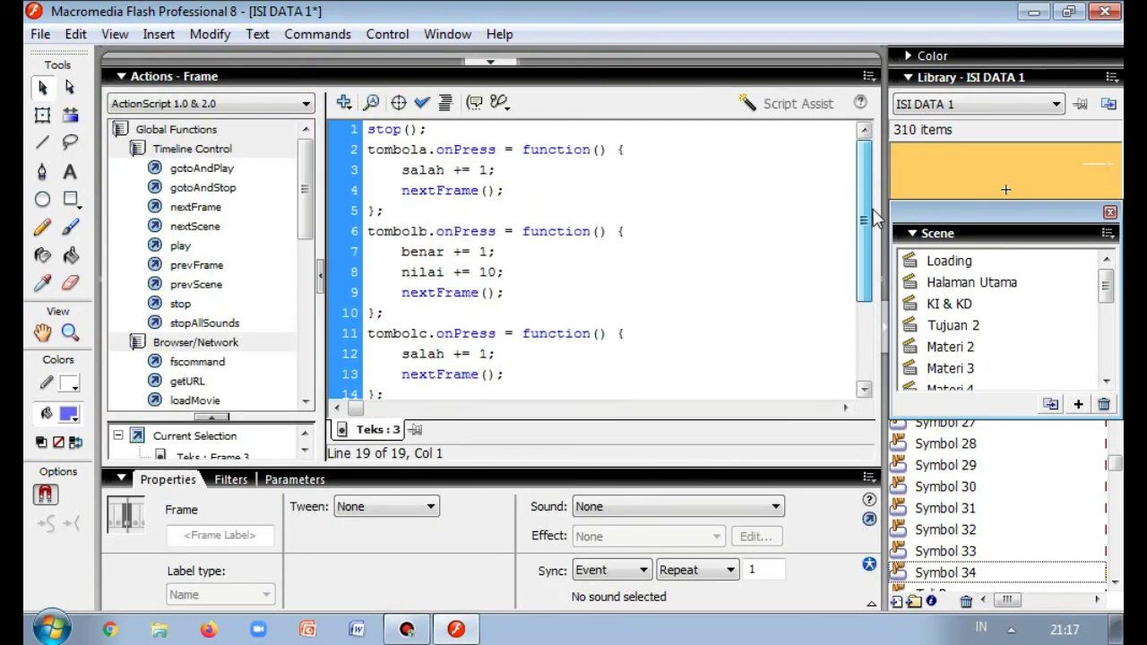
{"action": "mouse_move", "coordinate": [878, 235]}
{"action": "left_mouse_down"}
{"action": "mouse_move", "coordinate": [887, 359]}
{"action": "mouse_move", "coordinate": [869, 239]}
{"action": "left_mouse_up"}
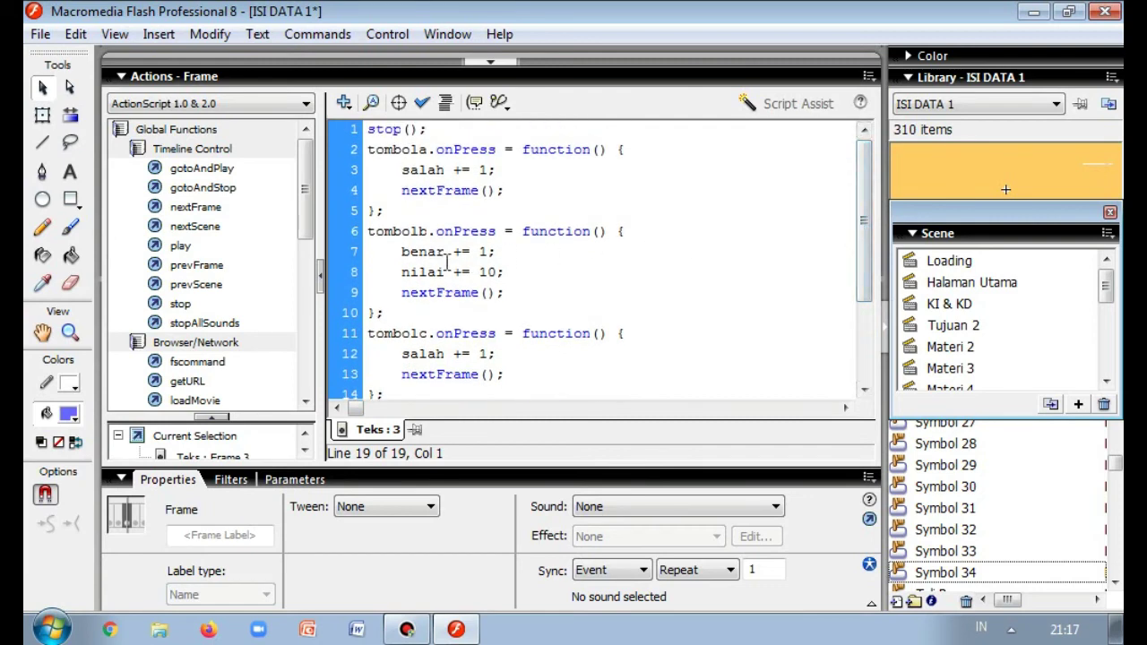
- Examine the benar, nilai and salah scoring lines in frame 3's answer button handlers, and return to the stage
{"action": "left_click_drag", "start_coordinate": [522, 272], "coordinate": [405, 252]}
{"action": "left_click", "coordinate": [479, 272]}
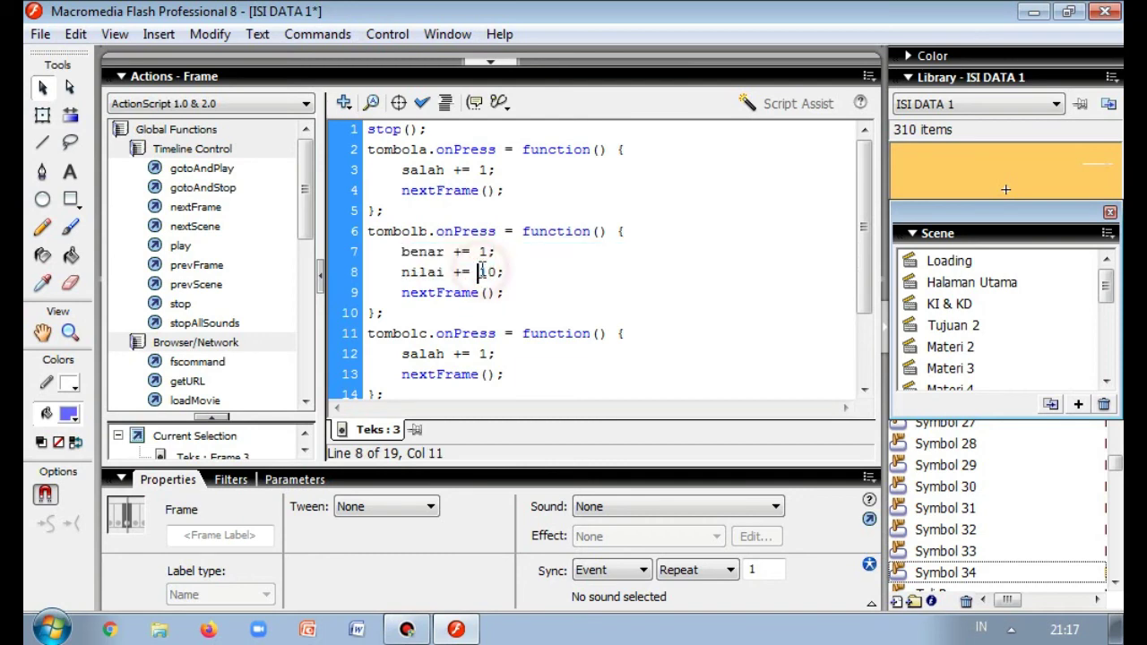
{"action": "left_click_drag", "start_coordinate": [871, 225], "coordinate": [870, 289]}
{"action": "left_click_drag", "start_coordinate": [515, 248], "coordinate": [384, 246]}
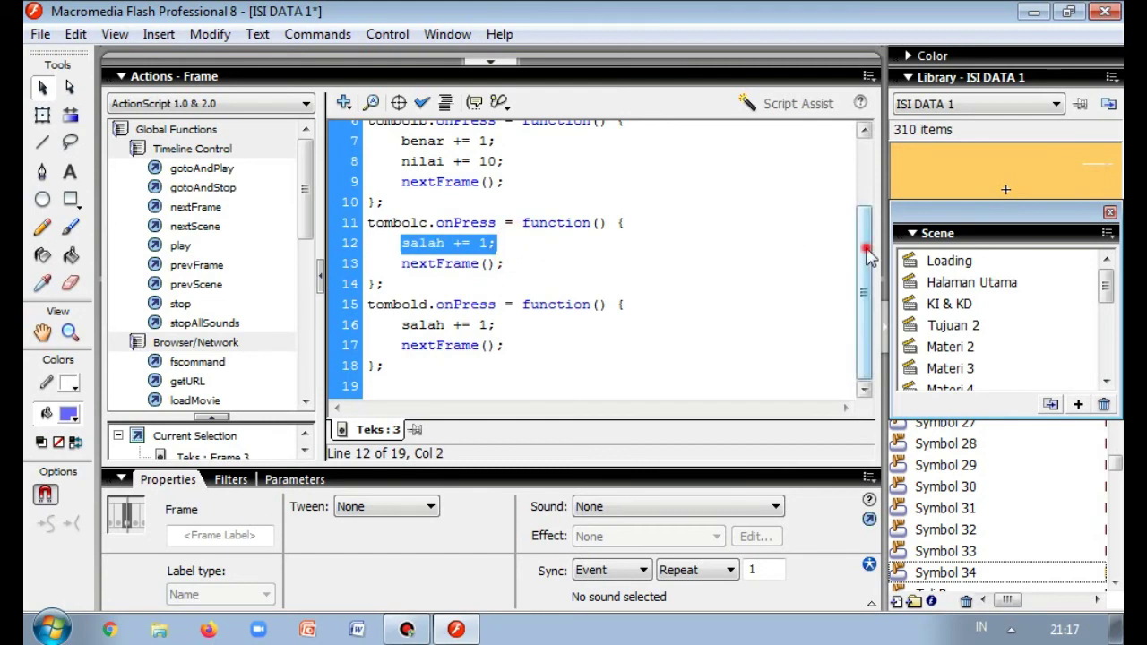
{"action": "left_click_drag", "start_coordinate": [865, 248], "coordinate": [866, 174]}
{"action": "left_click", "coordinate": [497, 64]}
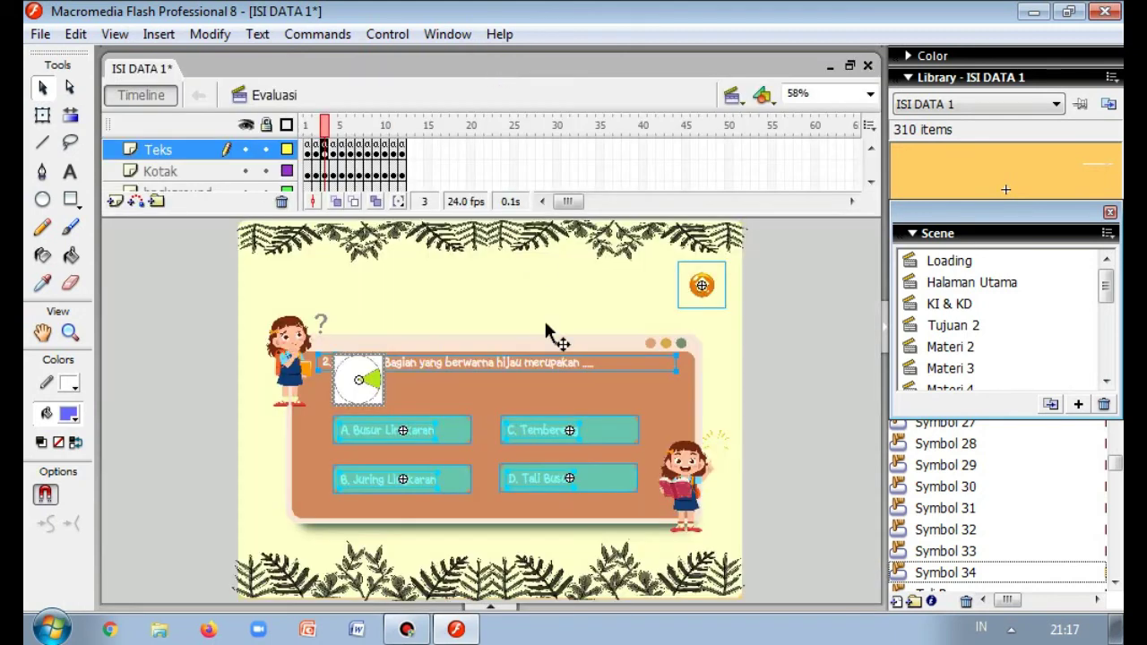
{"action": "left_click", "coordinate": [785, 405]}
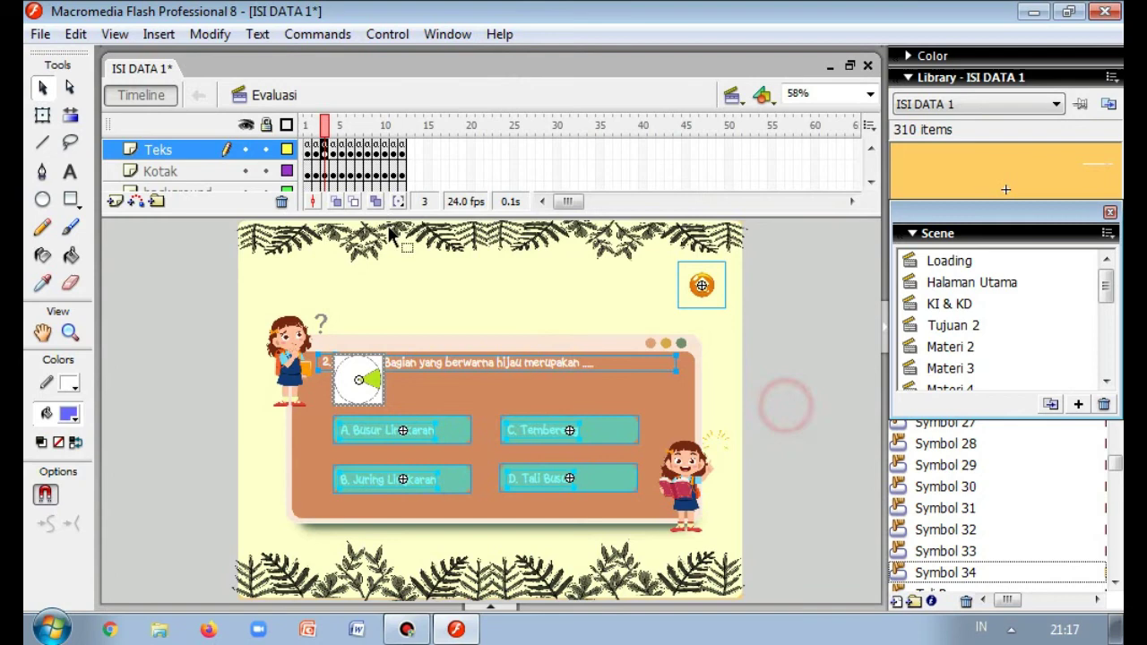
- Look through the question frames after frame 3 on the Teks layer and show question 3 on frame 4 with nothing selected
{"action": "left_click", "coordinate": [333, 150]}
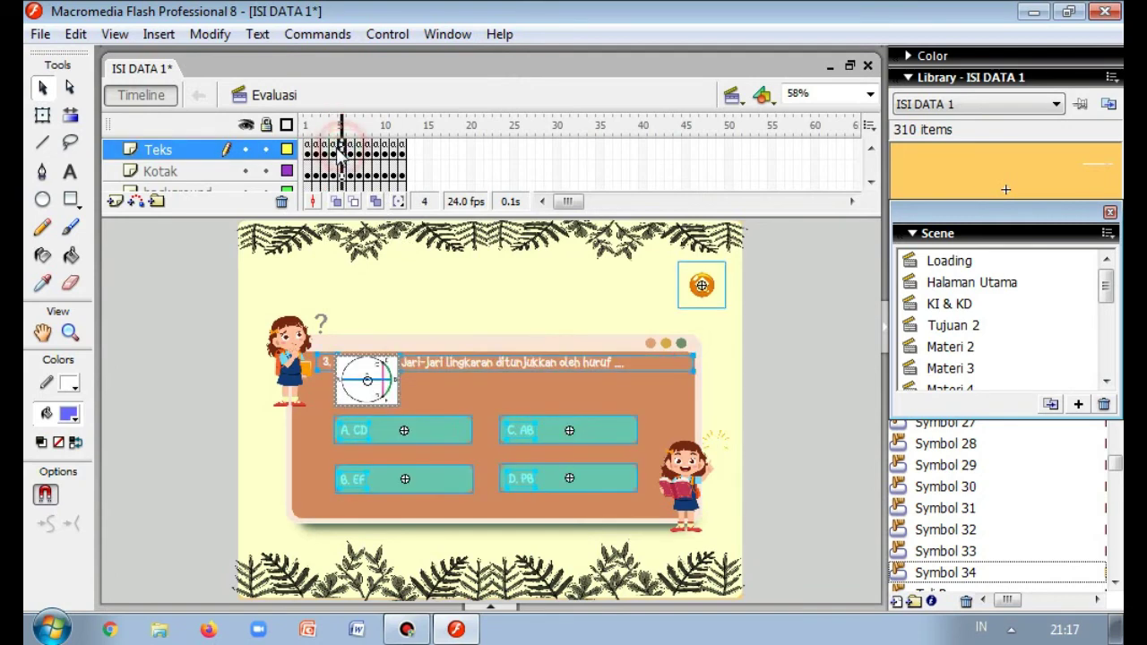
{"action": "left_click", "coordinate": [342, 149]}
{"action": "left_click", "coordinate": [350, 150]}
{"action": "left_click", "coordinate": [333, 150]}
{"action": "right_click", "coordinate": [334, 150]}
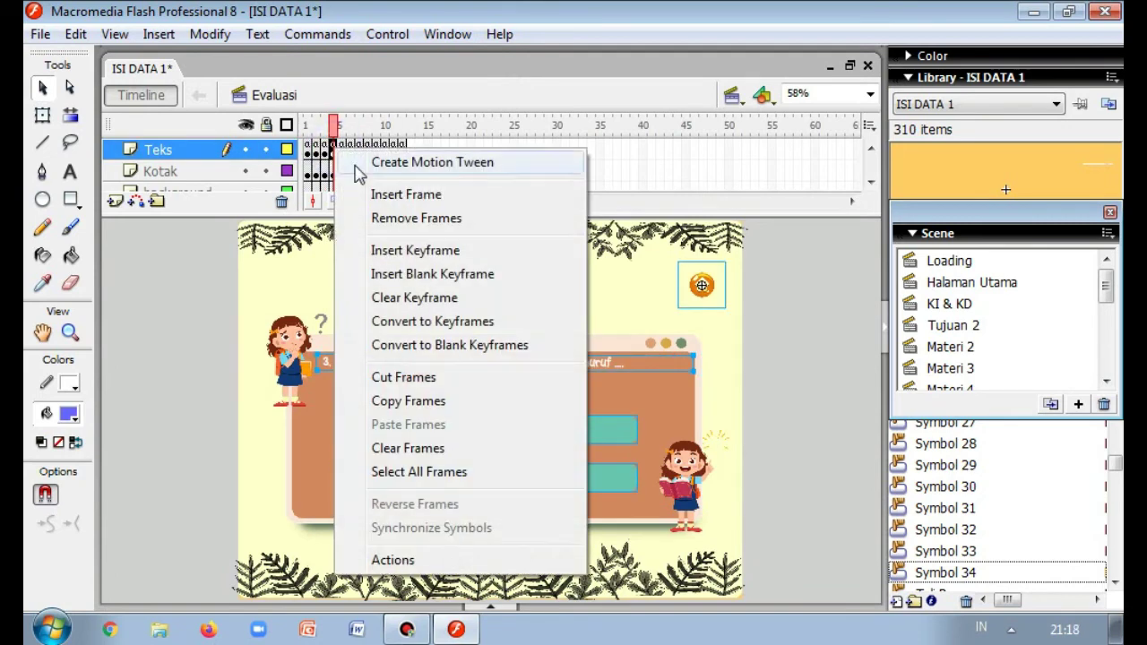
{"action": "left_click", "coordinate": [785, 276]}
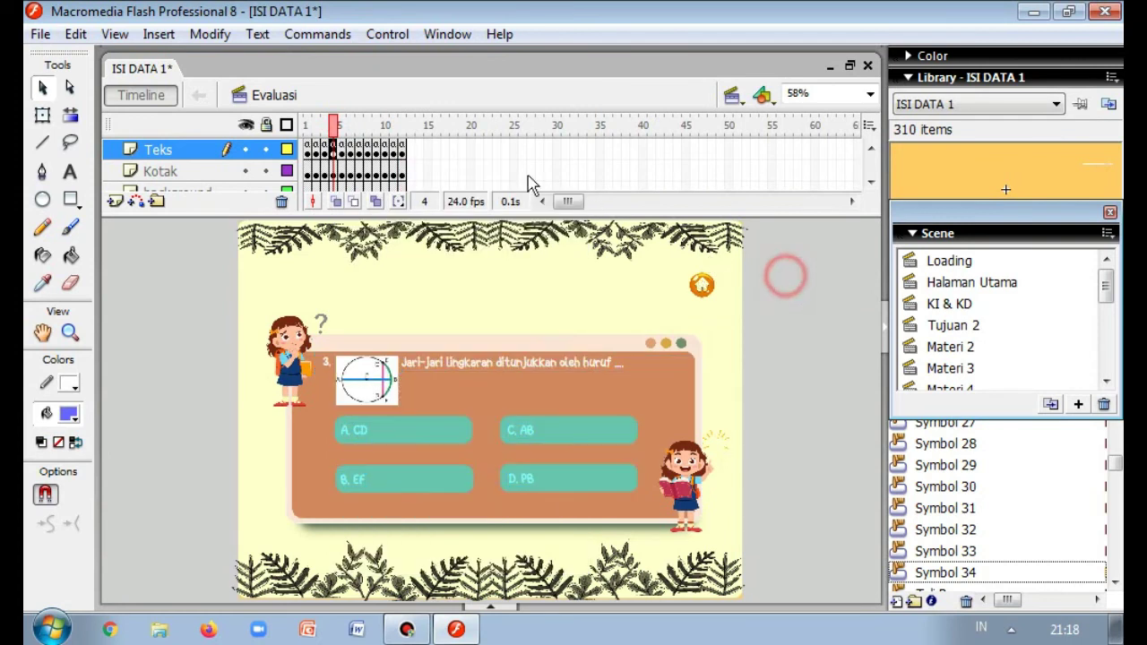
- Show question 10 on frame 11 of the Teks layer with nothing selected
{"action": "left_click", "coordinate": [395, 151]}
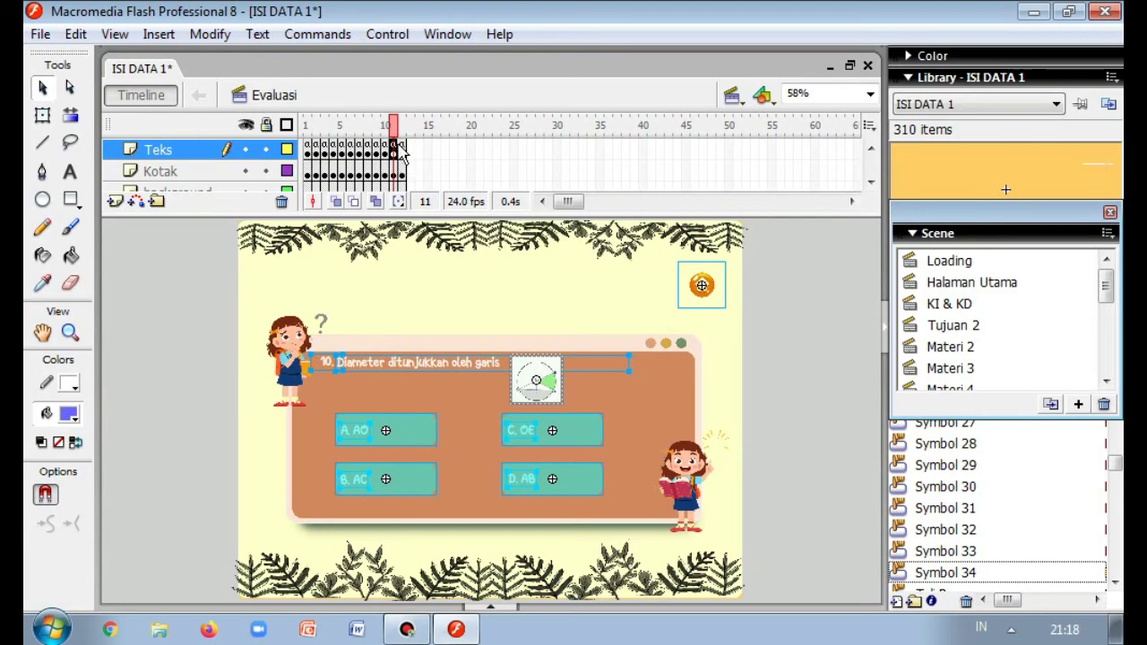
{"action": "right_click", "coordinate": [394, 146]}
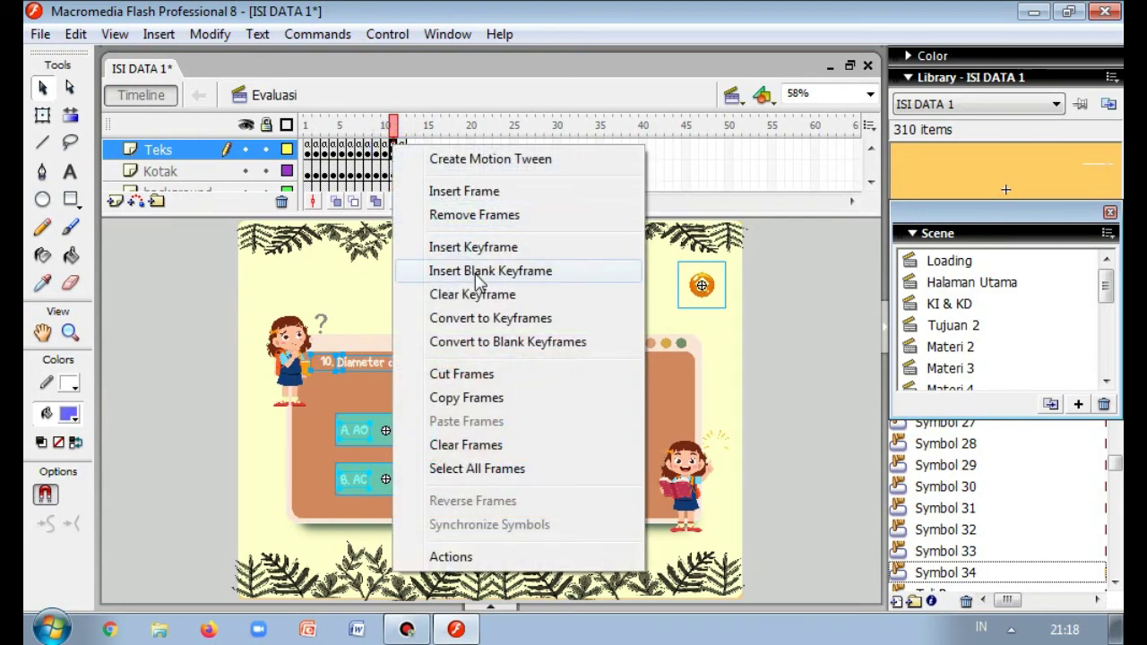
{"action": "left_click", "coordinate": [806, 305]}
{"action": "left_click", "coordinate": [807, 301]}
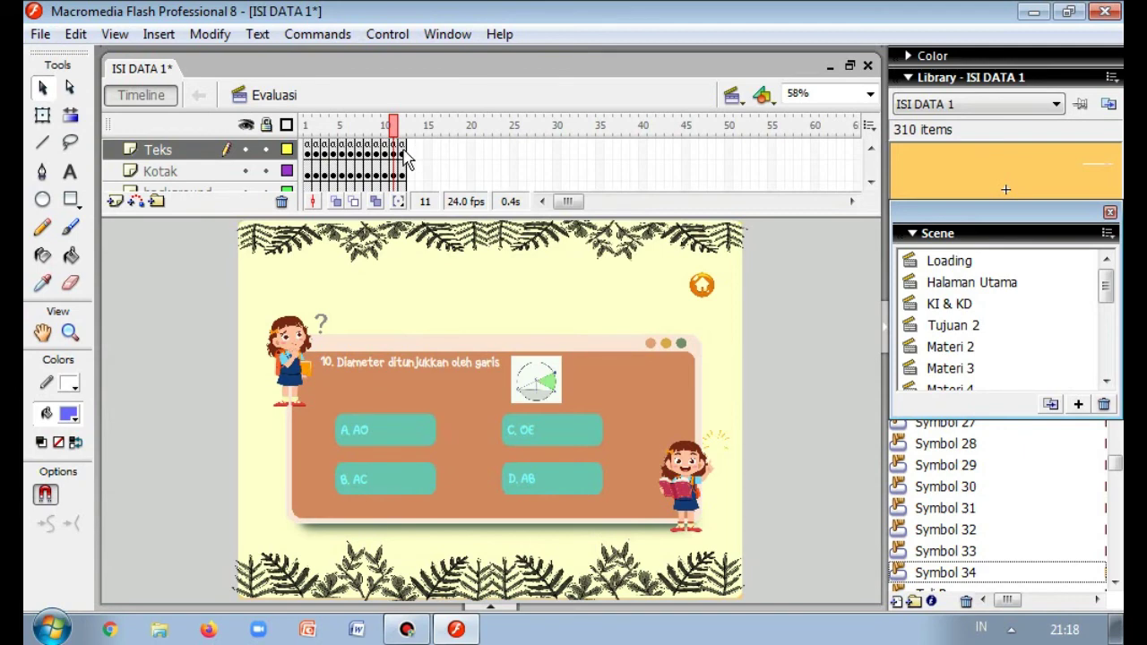
- Show the results page on frame 12 of the Teks layer, review its frame script and return to the stage
{"action": "left_click", "coordinate": [402, 153]}
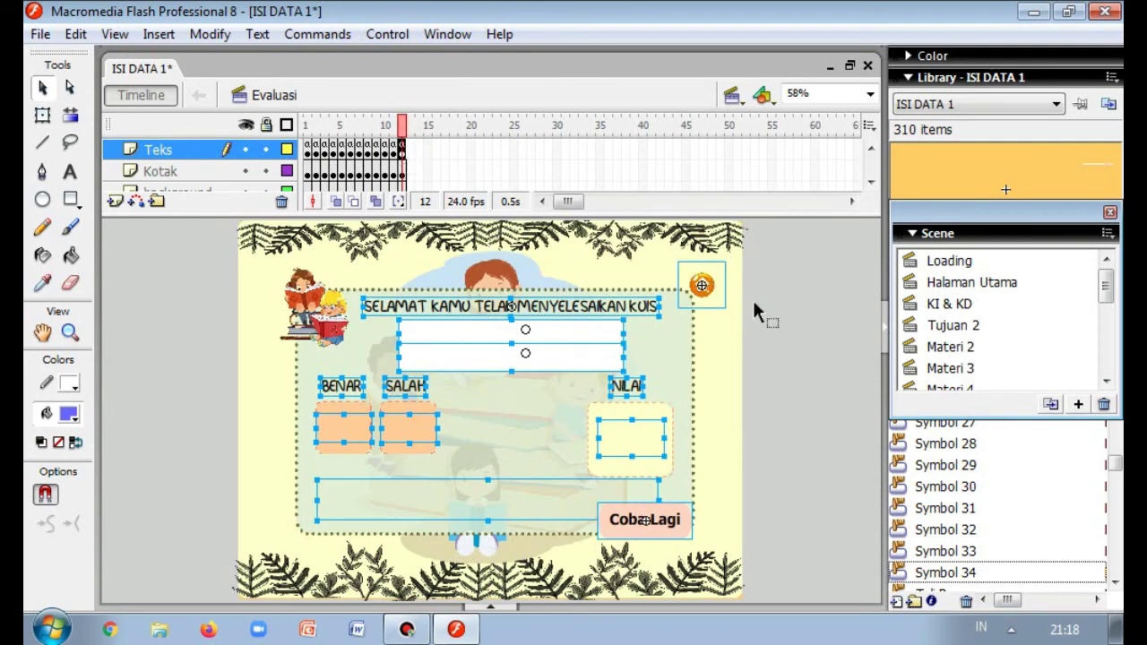
{"action": "left_click", "coordinate": [778, 307]}
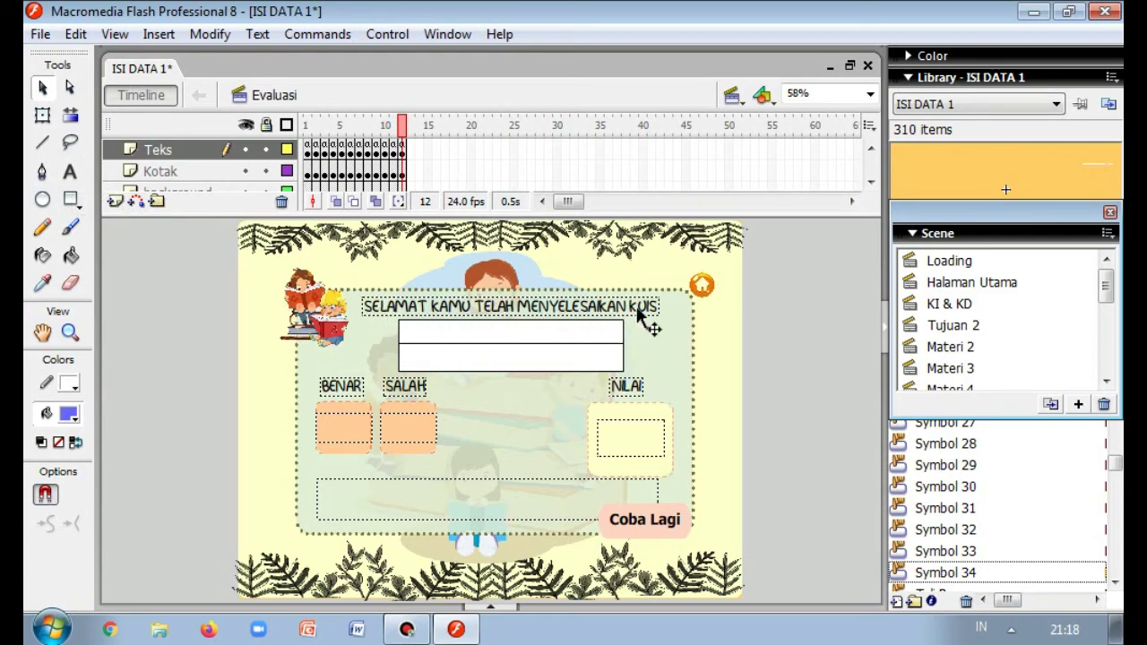
{"action": "left_click", "coordinate": [490, 607]}
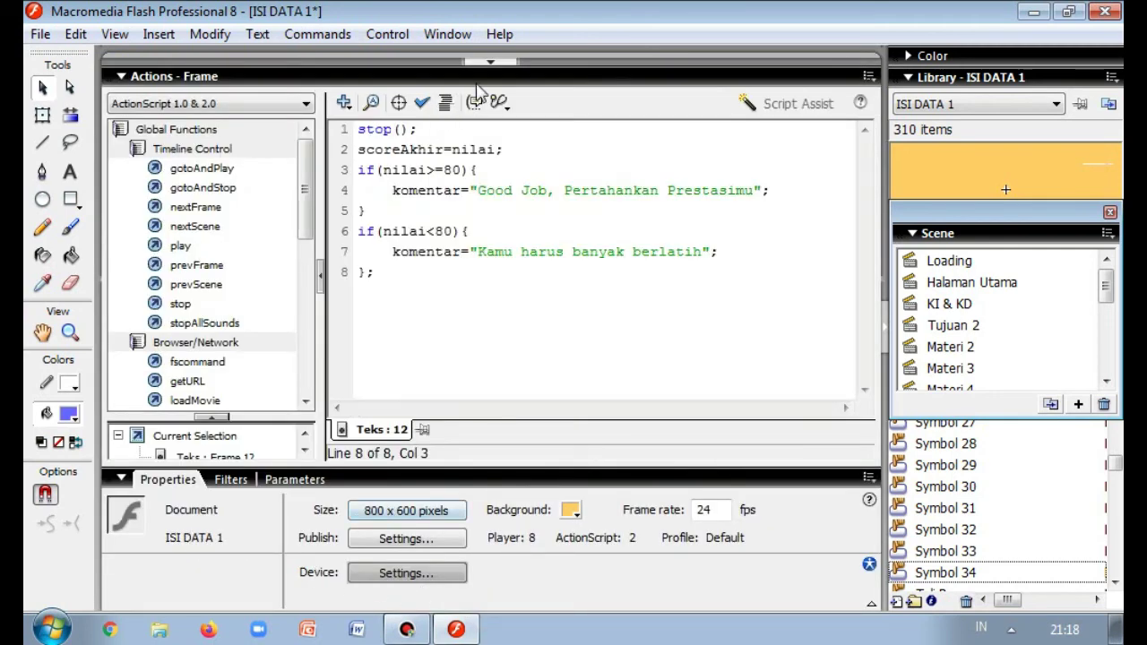
{"action": "left_click", "coordinate": [489, 62]}
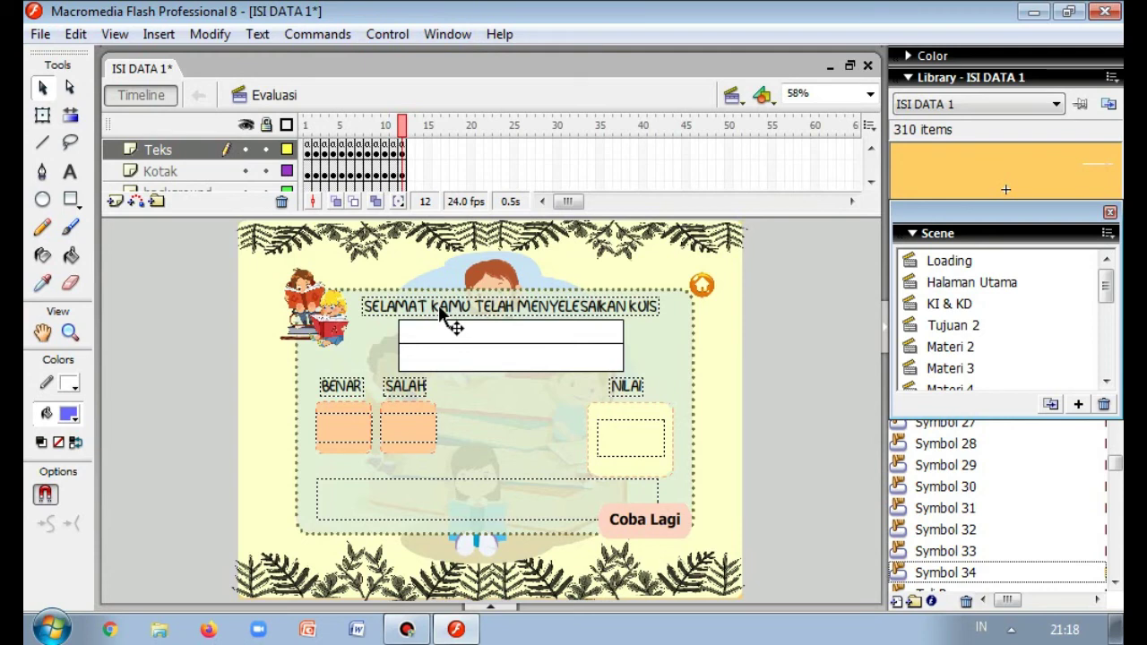
- Inspect the variable names of the two white dynamic text fields under the results page heading
{"action": "left_click", "coordinate": [481, 328]}
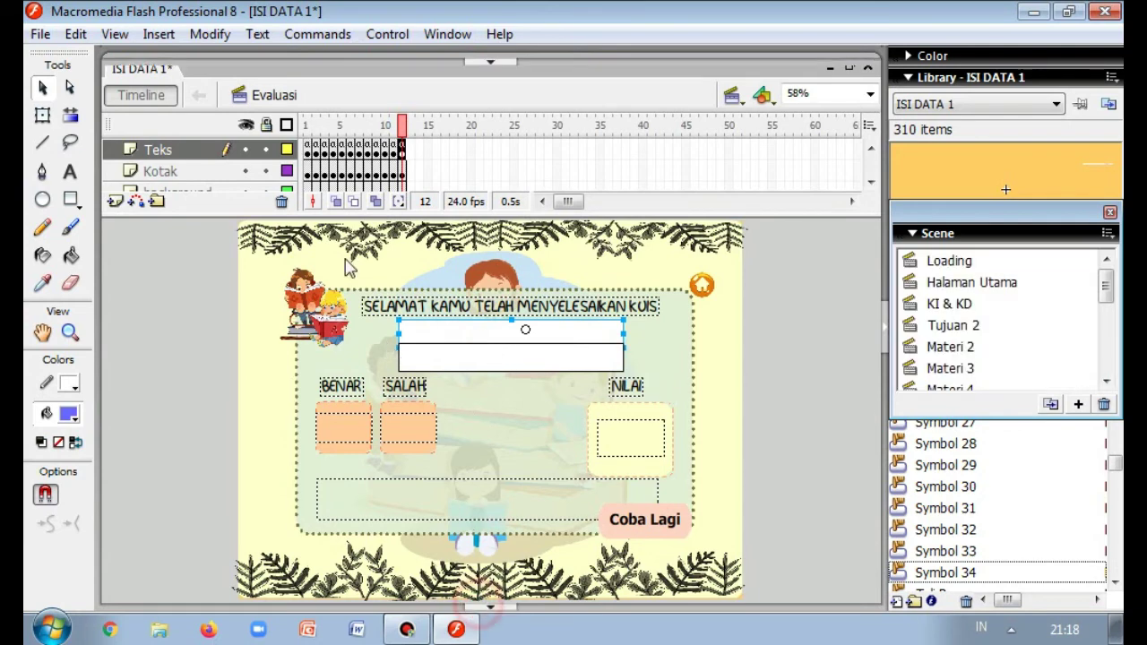
{"action": "left_click", "coordinate": [489, 608]}
{"action": "left_click", "coordinate": [192, 79]}
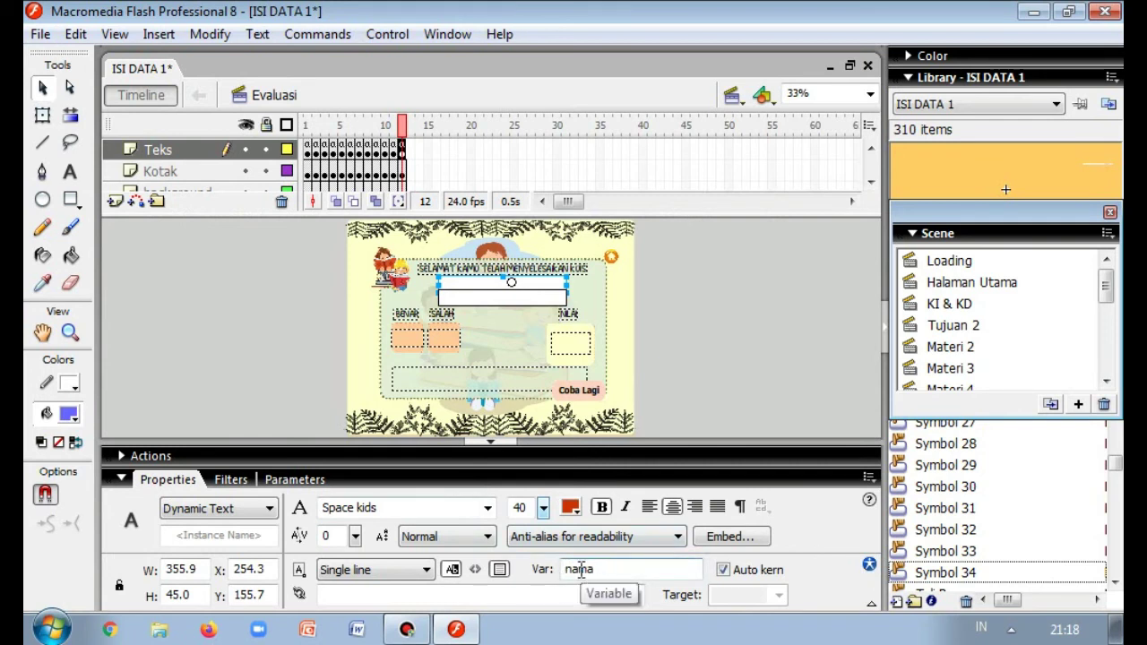
{"action": "left_click", "coordinate": [482, 298]}
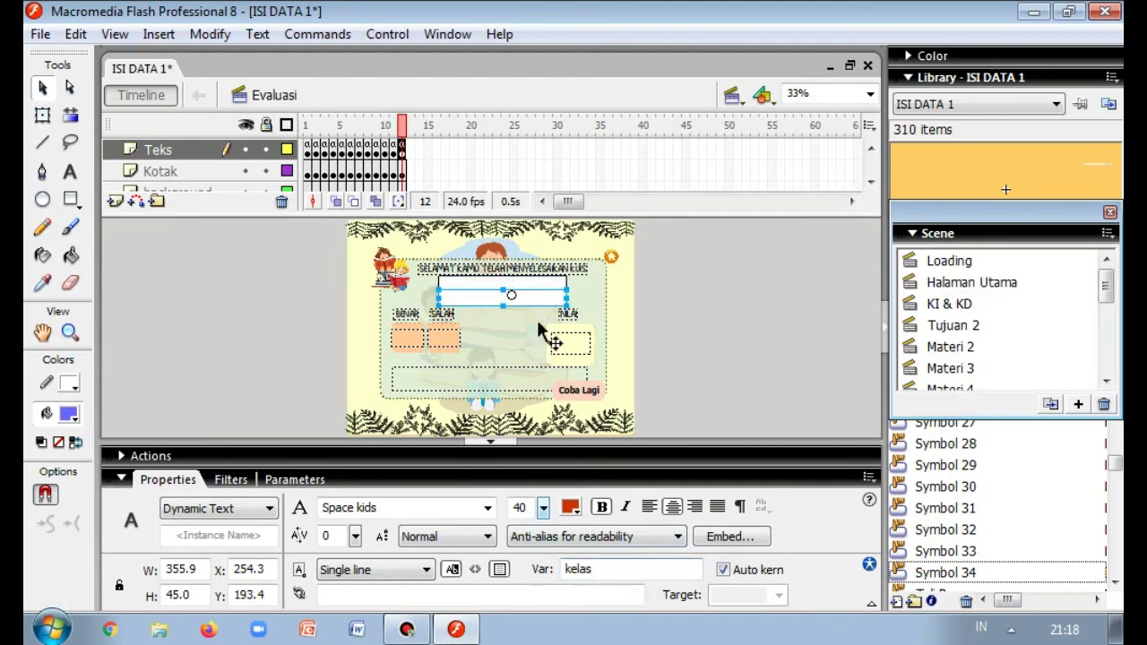
{"action": "left_click", "coordinate": [524, 284]}
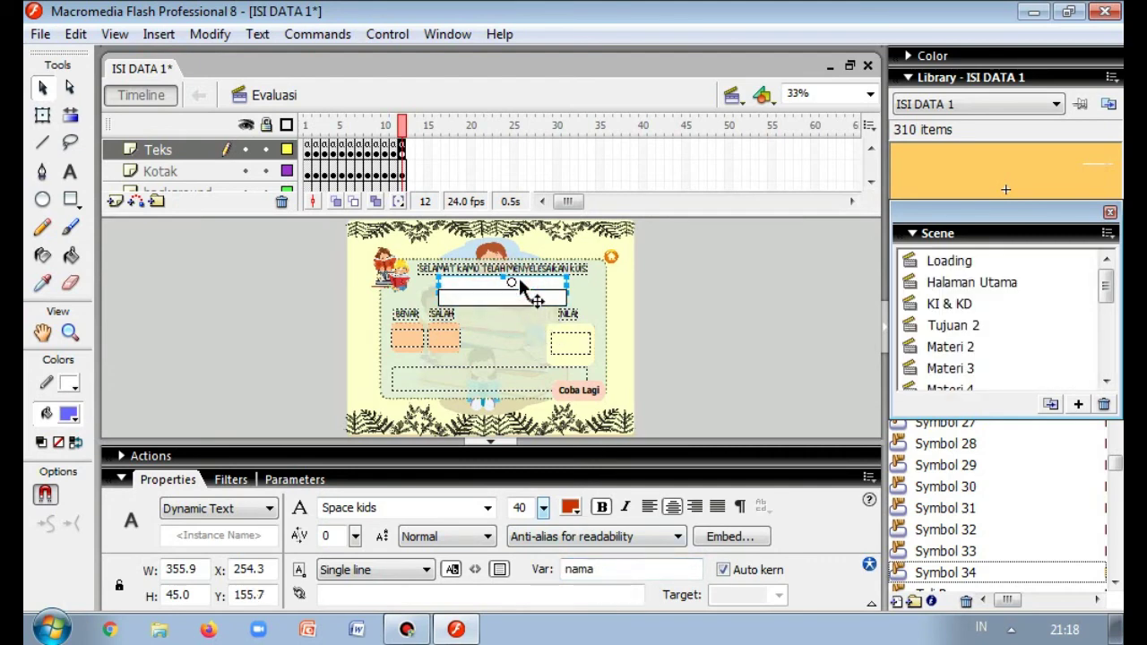
- Check the variable names of the Nama and Kelas input text fields on frame 1 of the Teks layer
{"action": "left_click", "coordinate": [308, 150]}
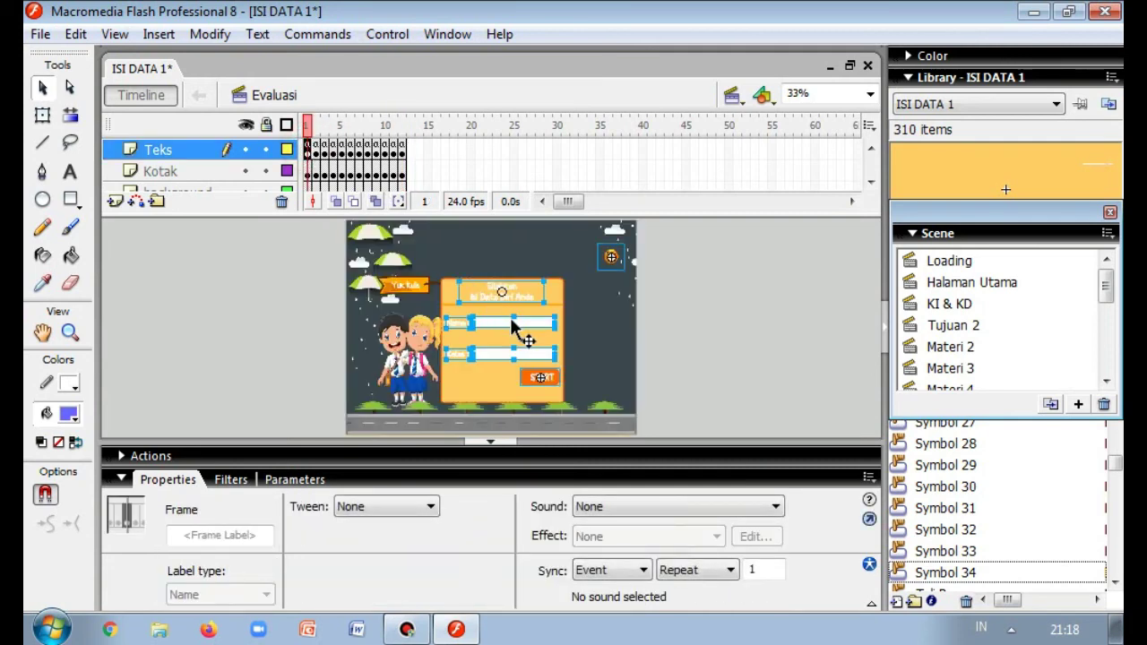
{"action": "left_click", "coordinate": [530, 324]}
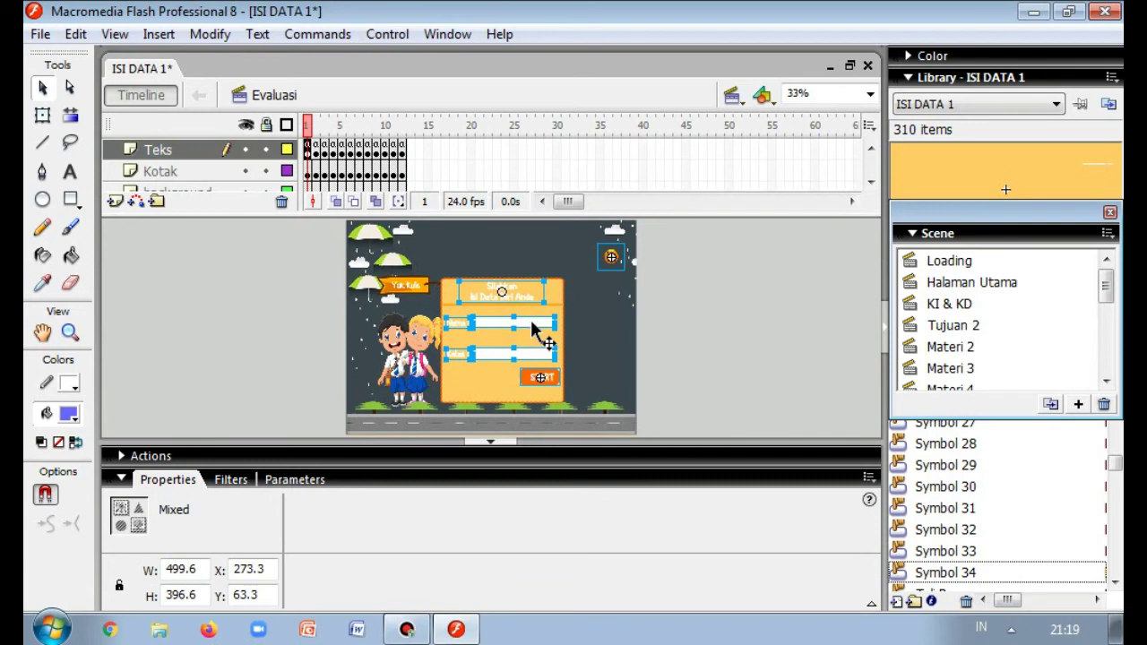
{"action": "left_click", "coordinate": [785, 353]}
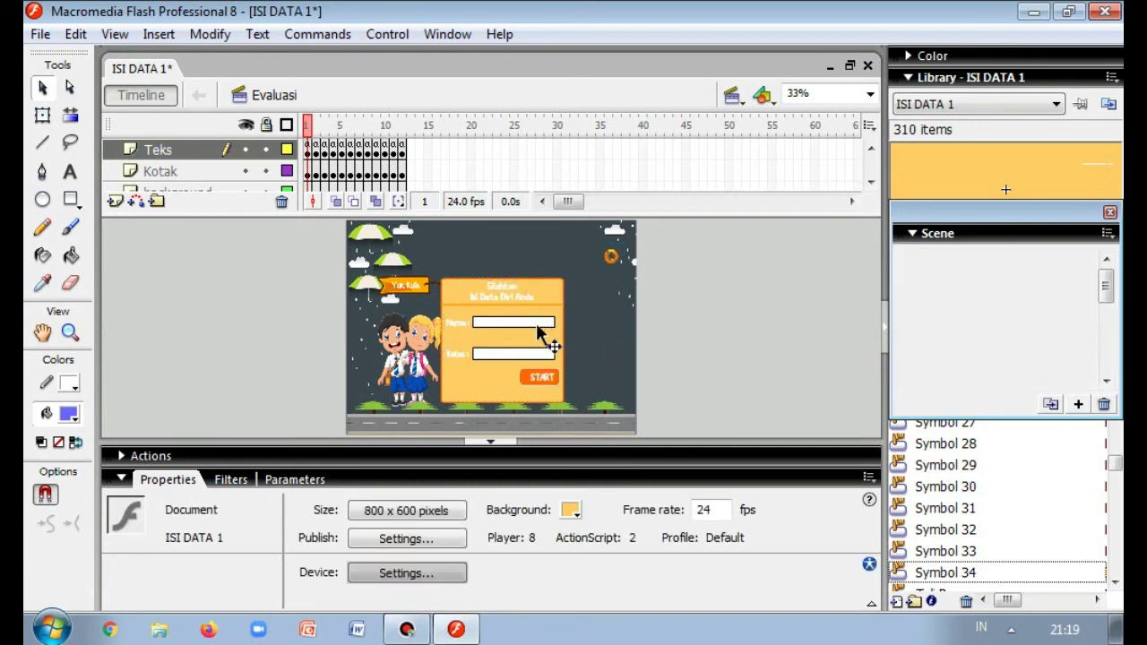
{"action": "left_click", "coordinate": [529, 320]}
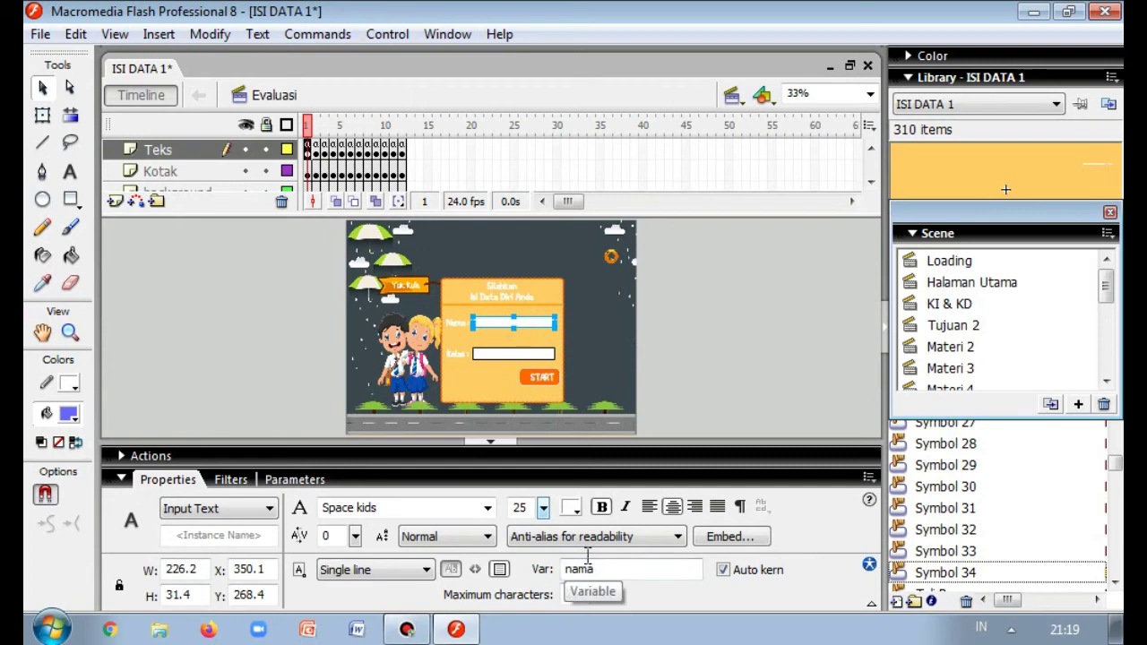
{"action": "left_click", "coordinate": [504, 354]}
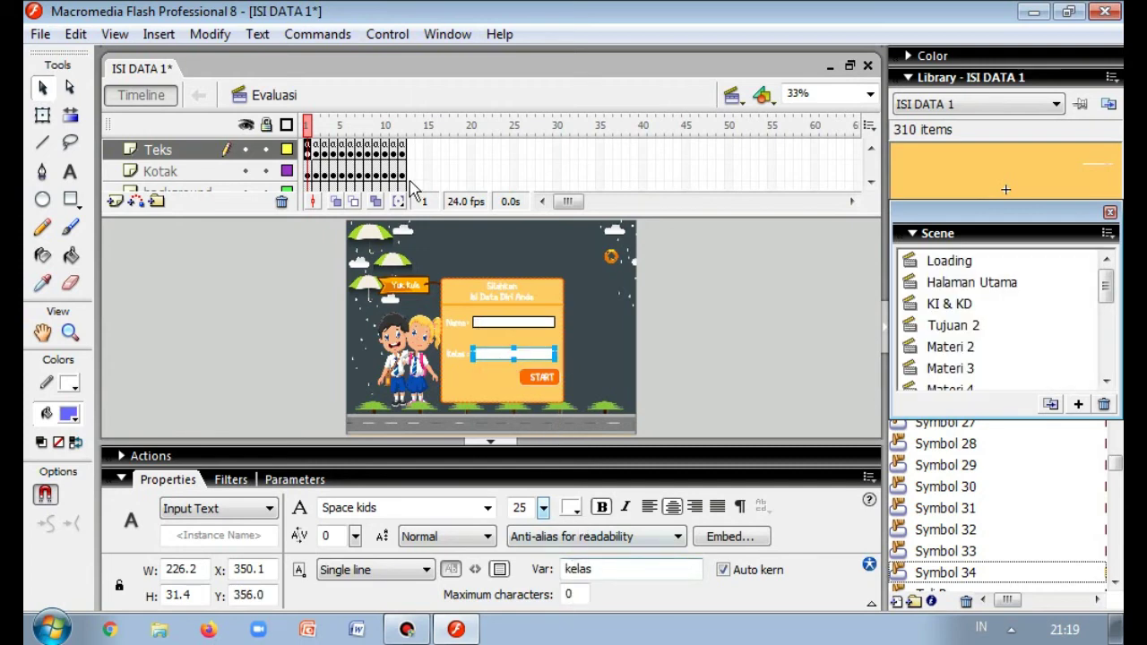
- Return to frame 12 and compare its two white dynamic text fields' variables with those of the frame 1 inputs
{"action": "left_click", "coordinate": [401, 150]}
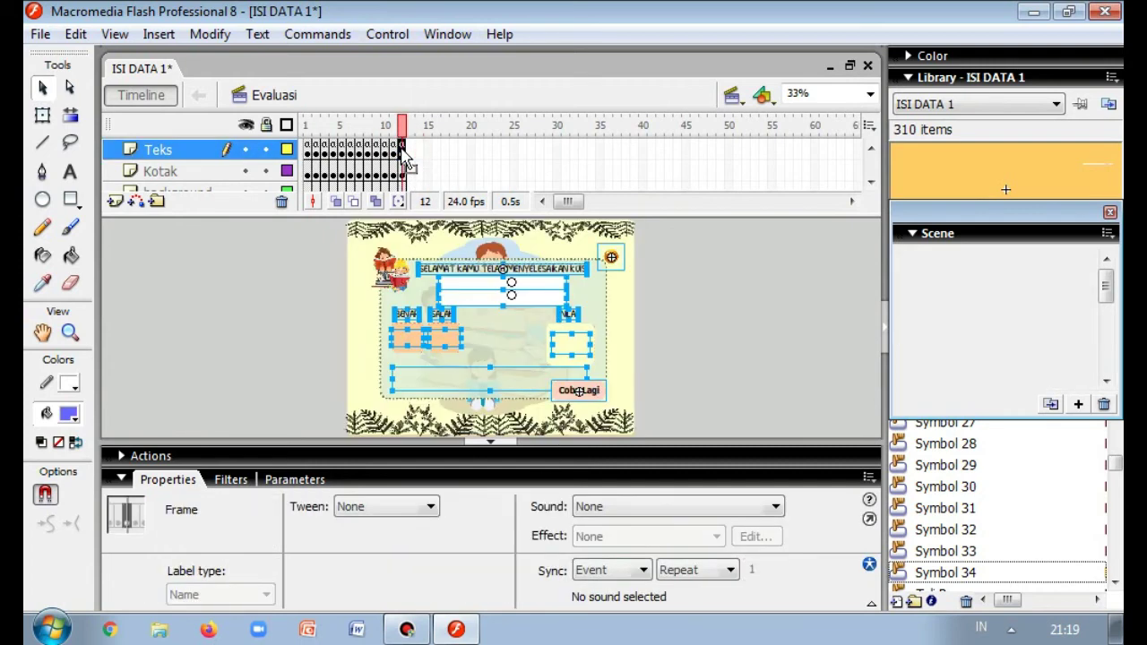
{"action": "left_click", "coordinate": [686, 295]}
{"action": "left_click", "coordinate": [549, 293]}
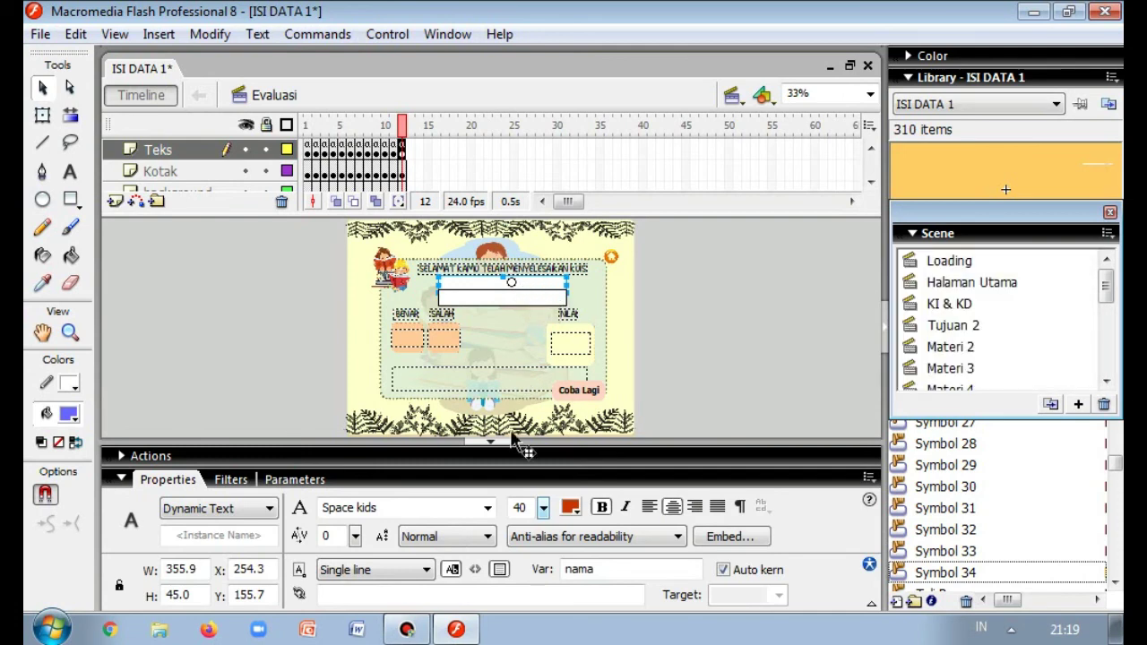
{"action": "left_click", "coordinate": [502, 300]}
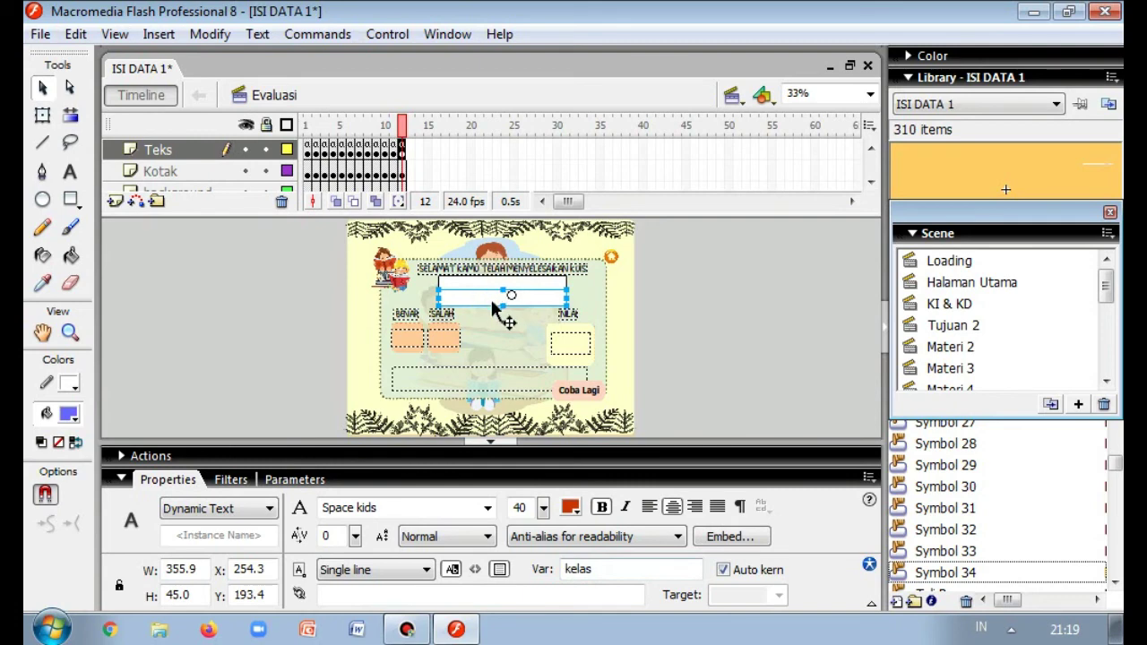
{"action": "left_click", "coordinate": [615, 574]}
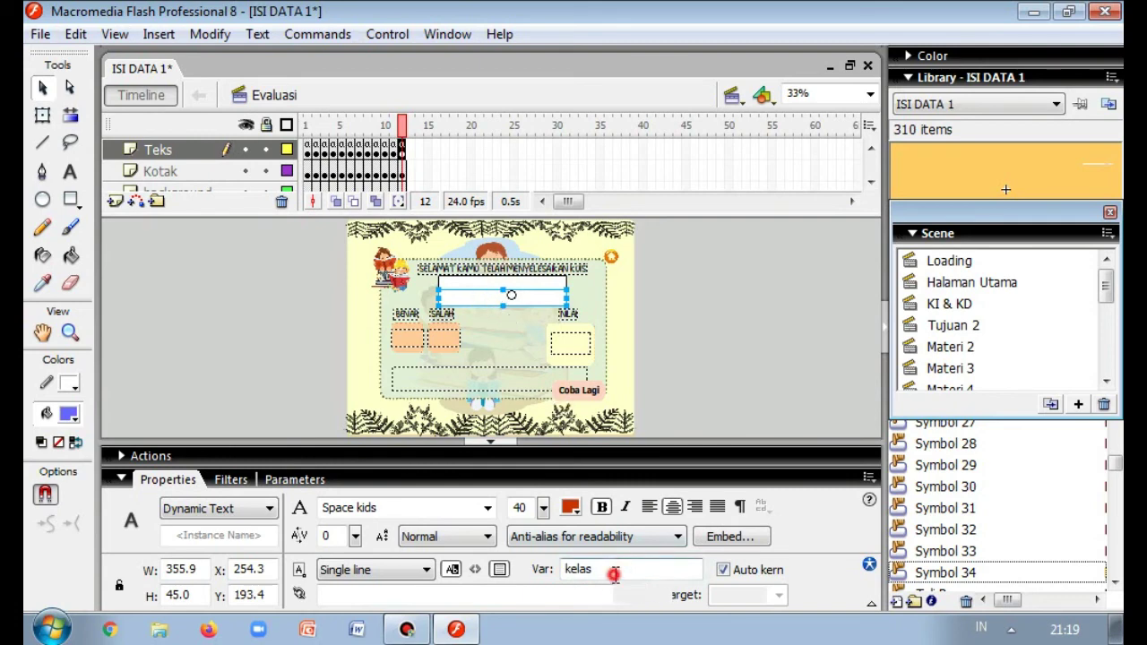
{"action": "left_click", "coordinate": [696, 350]}
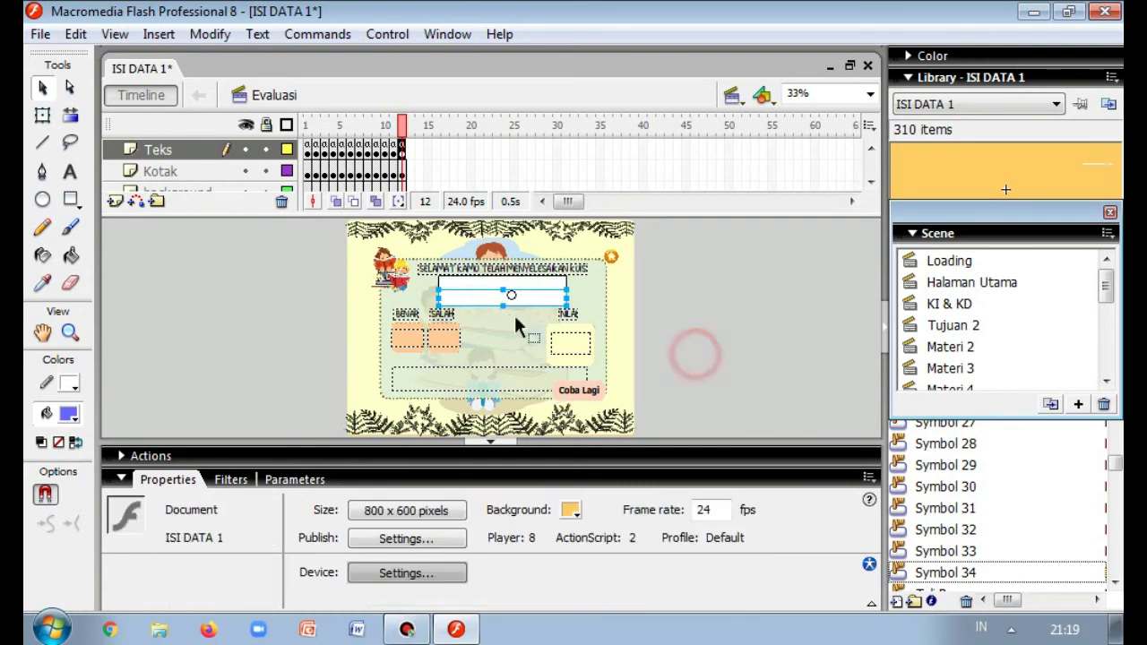
- Inspect the text properties of the results page's BENAR and NILAI labels and of the field under BENAR
{"action": "left_click", "coordinate": [490, 441]}
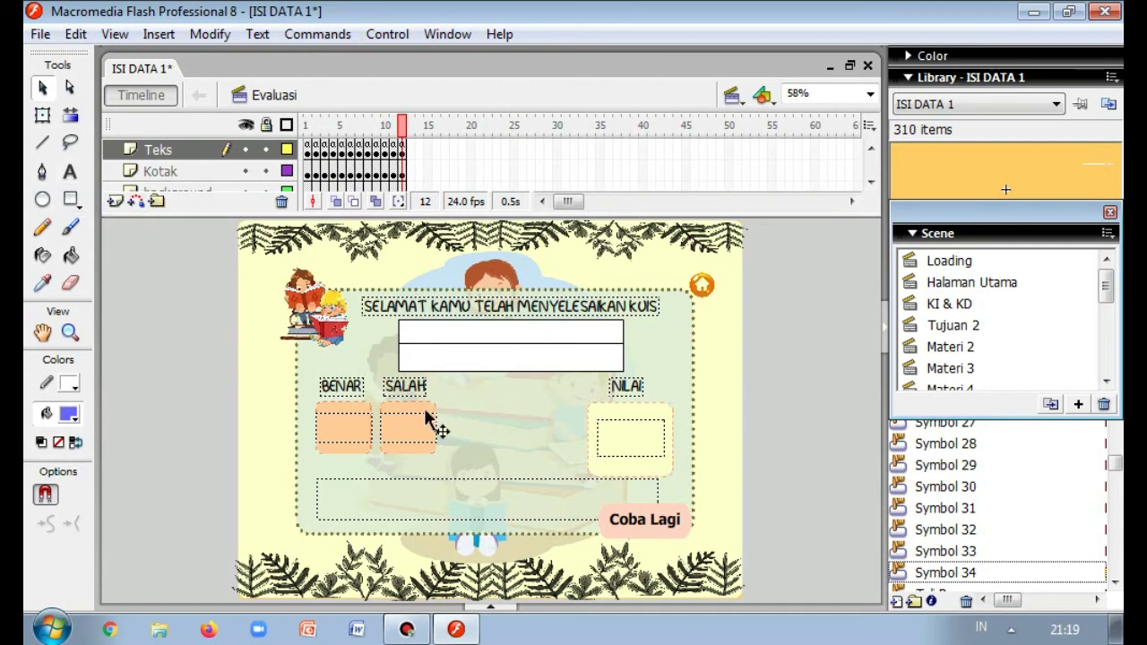
{"action": "left_click", "coordinate": [345, 389]}
{"action": "left_click", "coordinate": [505, 608]}
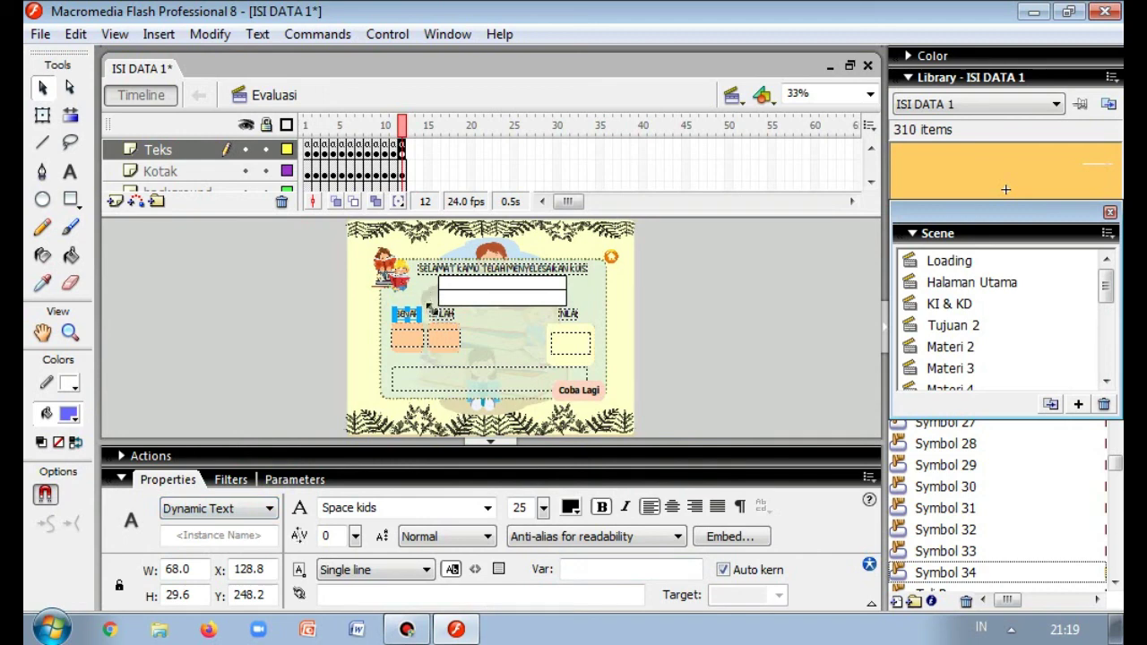
{"action": "left_click", "coordinate": [439, 326]}
{"action": "left_click", "coordinate": [571, 315]}
{"action": "left_click", "coordinate": [417, 343]}
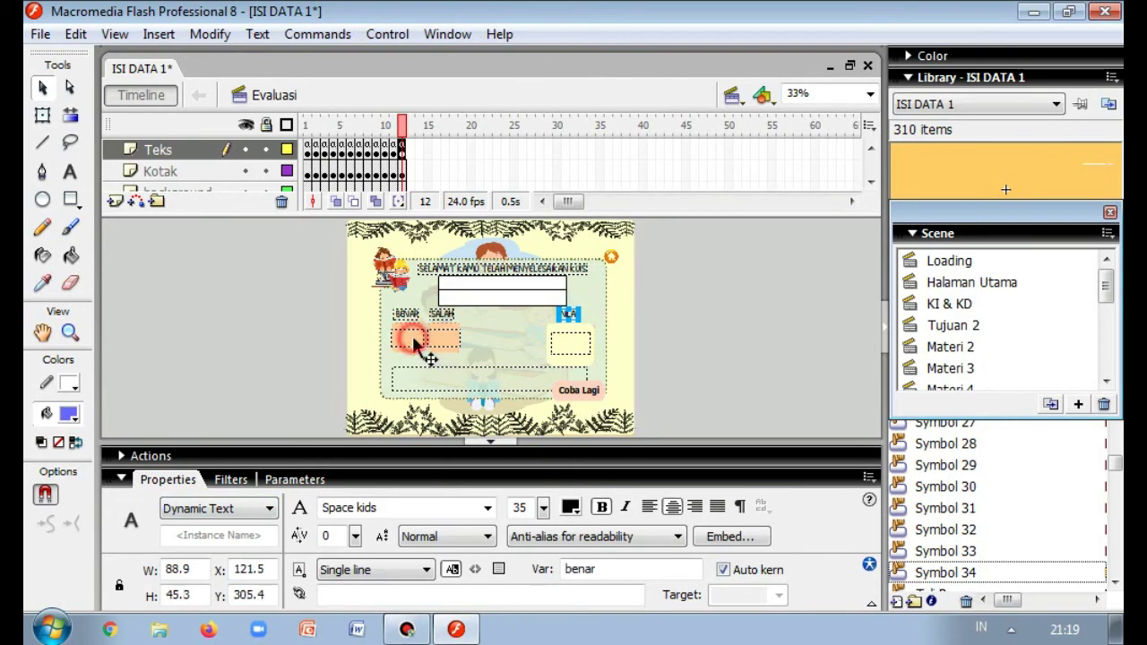
- Reselect the text field under BENAR, check its text type and variable, and return to the enlarged stage
{"action": "left_click", "coordinate": [484, 442]}
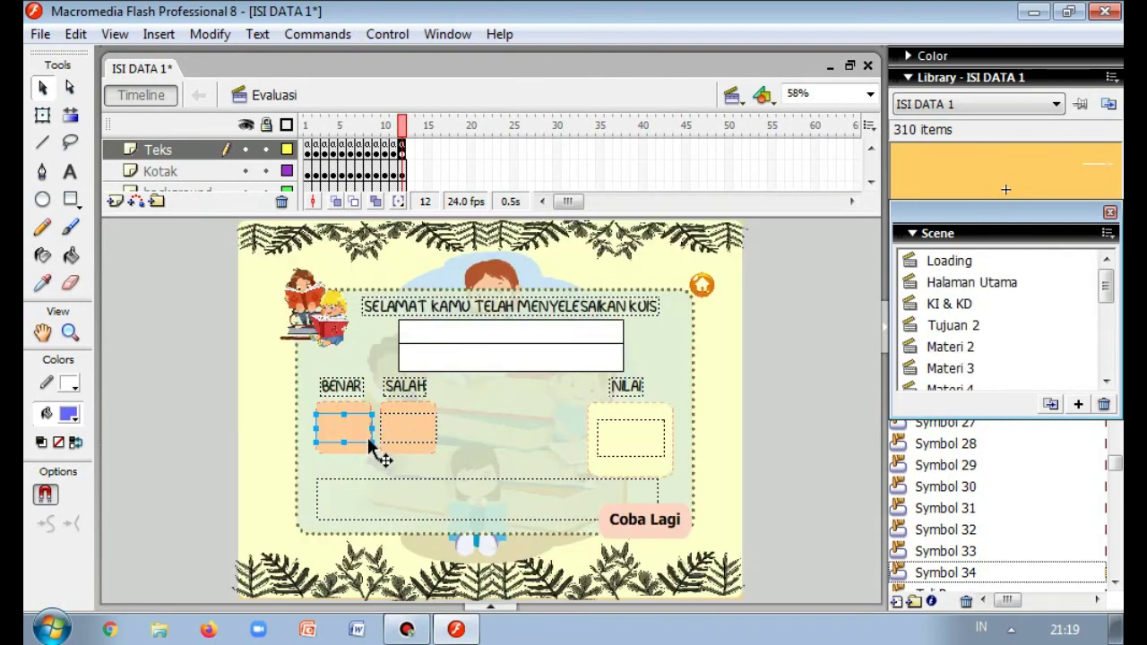
{"action": "left_click", "coordinate": [224, 430]}
{"action": "left_click", "coordinate": [339, 436]}
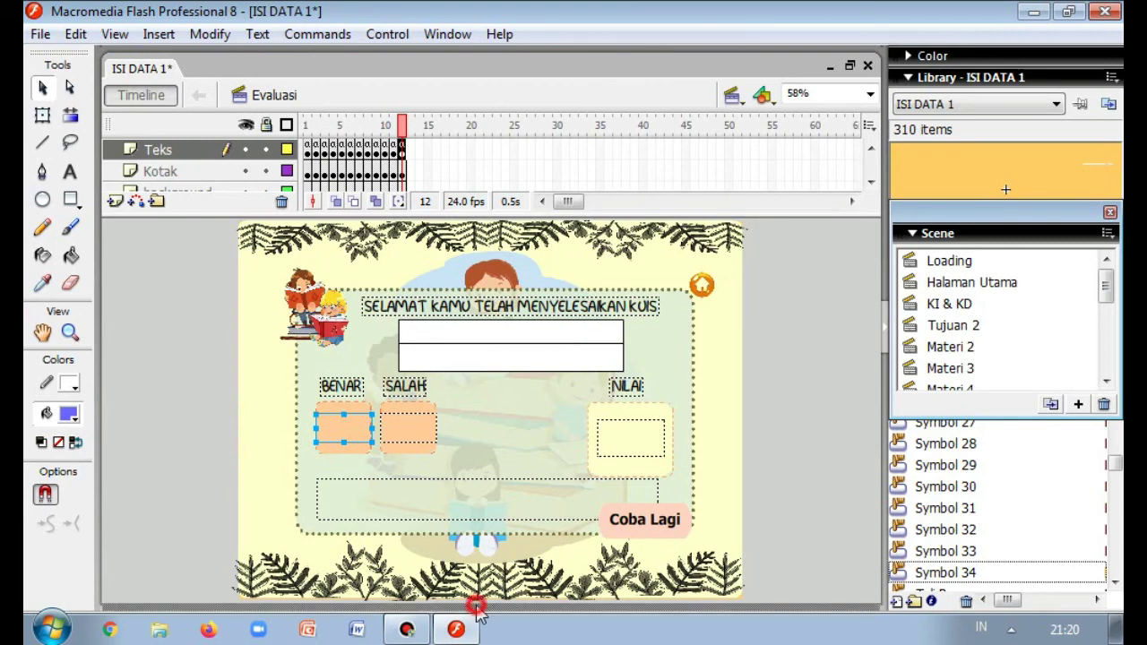
{"action": "key", "text": "ctrl+minus"}
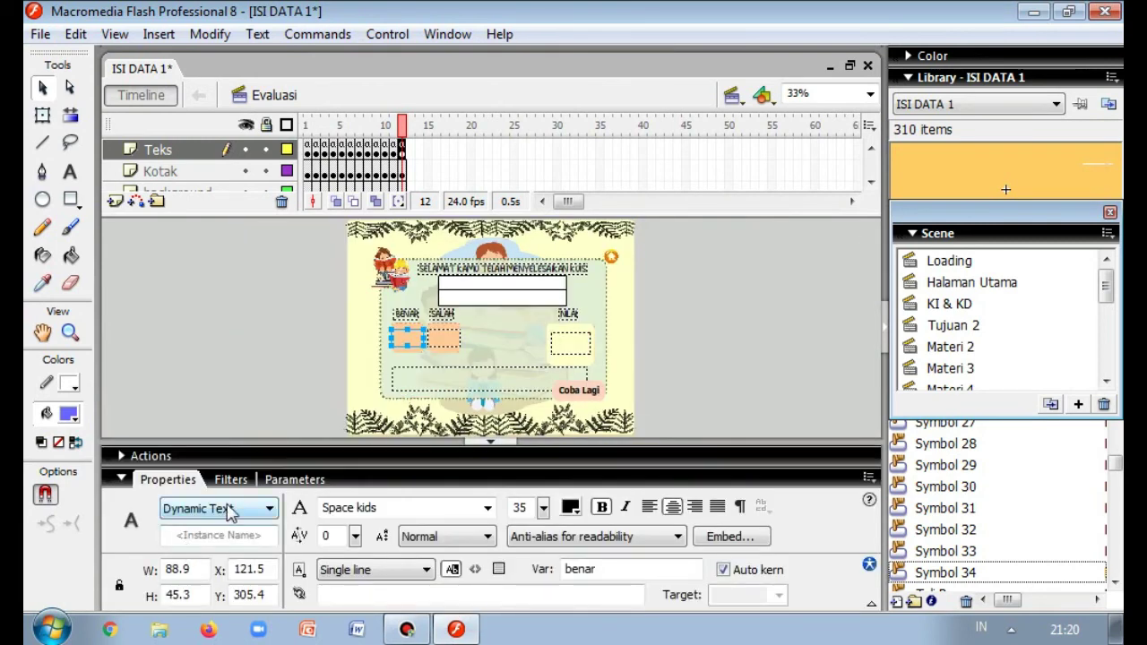
{"action": "left_click", "coordinate": [491, 441]}
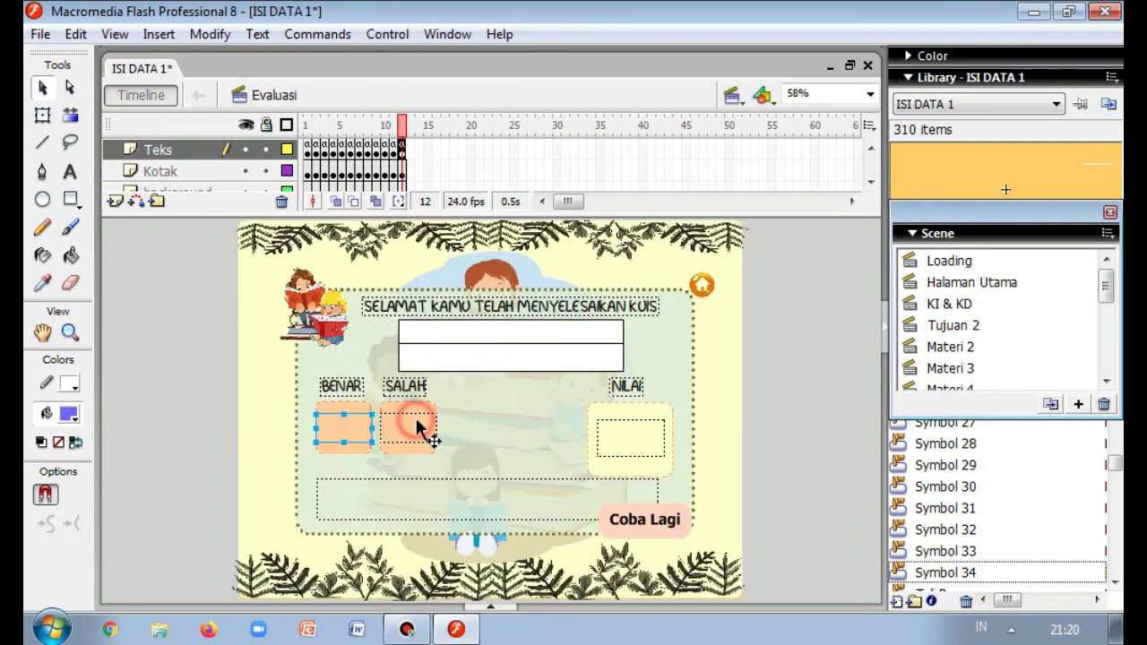
- Check the variable names of the dynamic text fields under BENAR, SALAH and NILAI on the results page
{"action": "left_click", "coordinate": [416, 419]}
{"action": "left_click", "coordinate": [632, 452]}
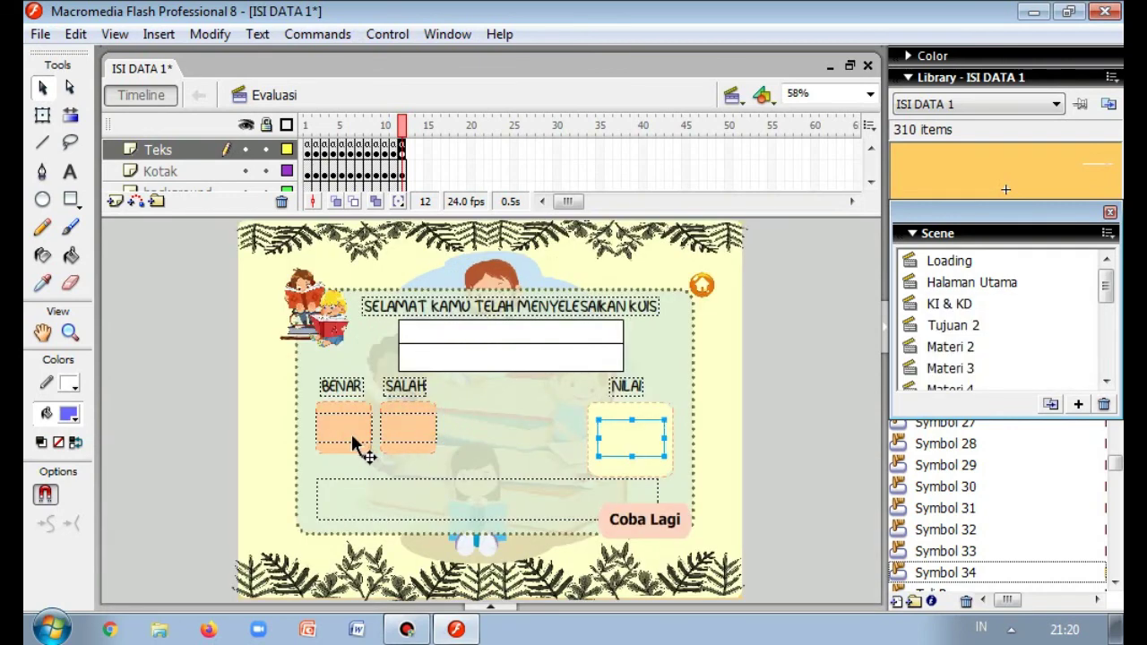
{"action": "left_click", "coordinate": [353, 439]}
{"action": "left_click", "coordinate": [491, 606]}
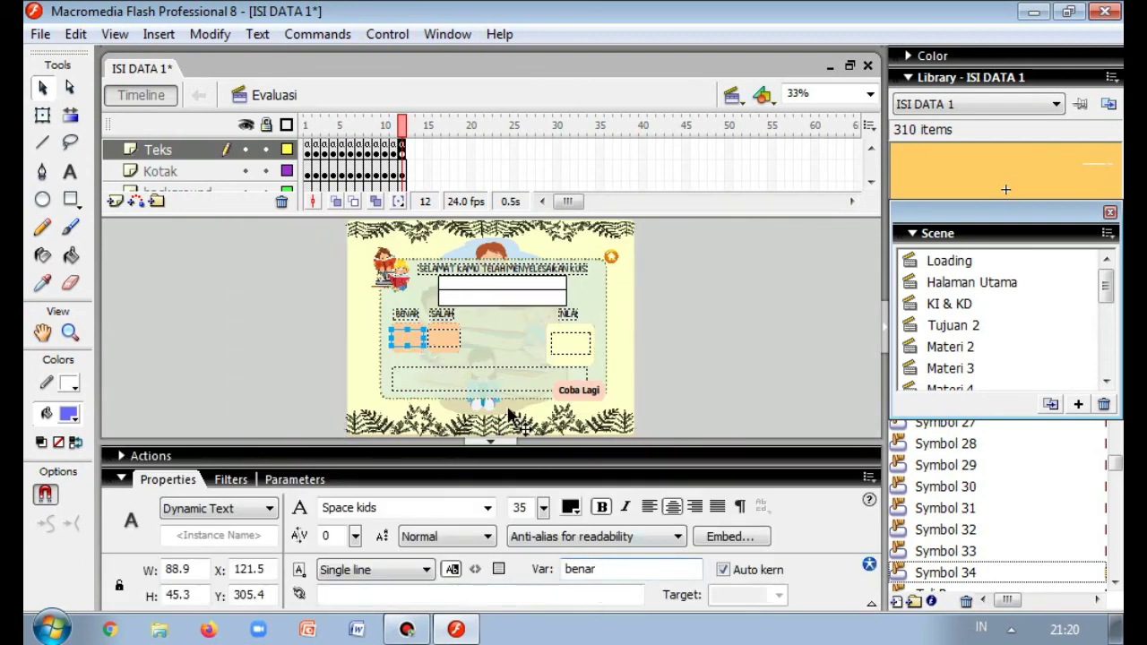
{"action": "left_click", "coordinate": [442, 341]}
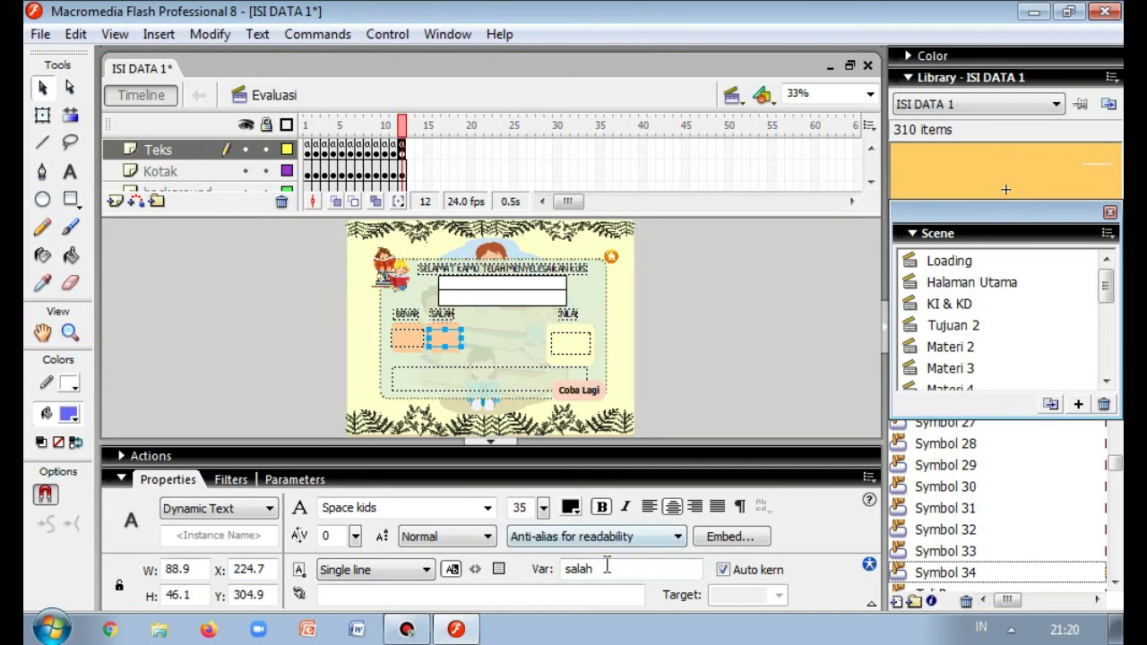
{"action": "left_click", "coordinate": [578, 354]}
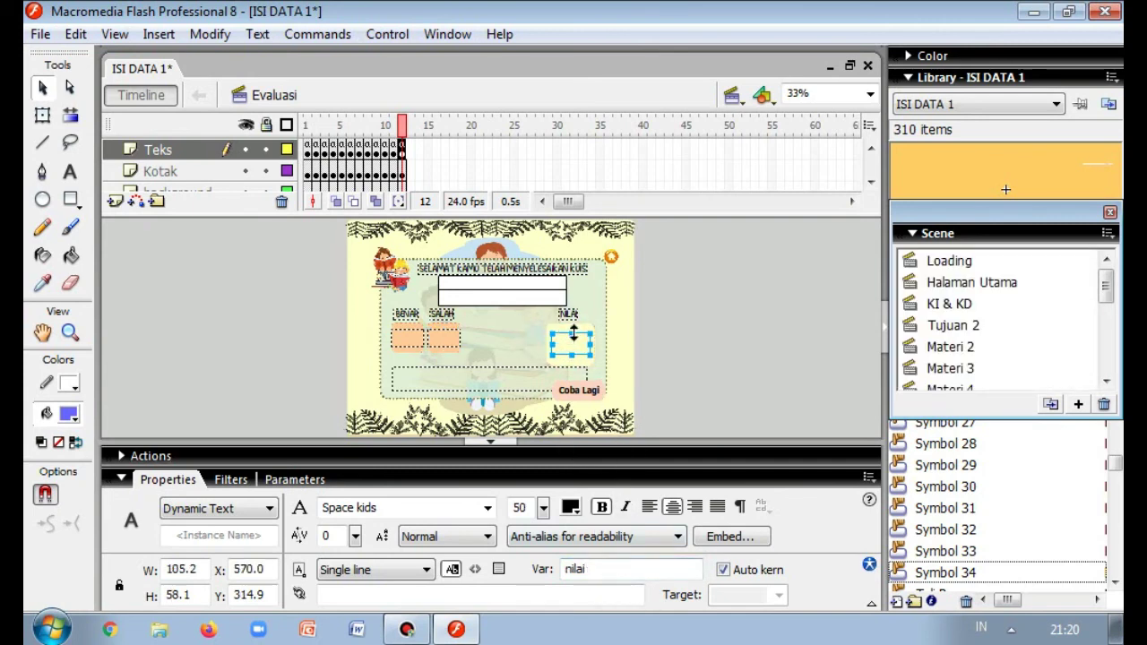
{"action": "left_click", "coordinate": [592, 570]}
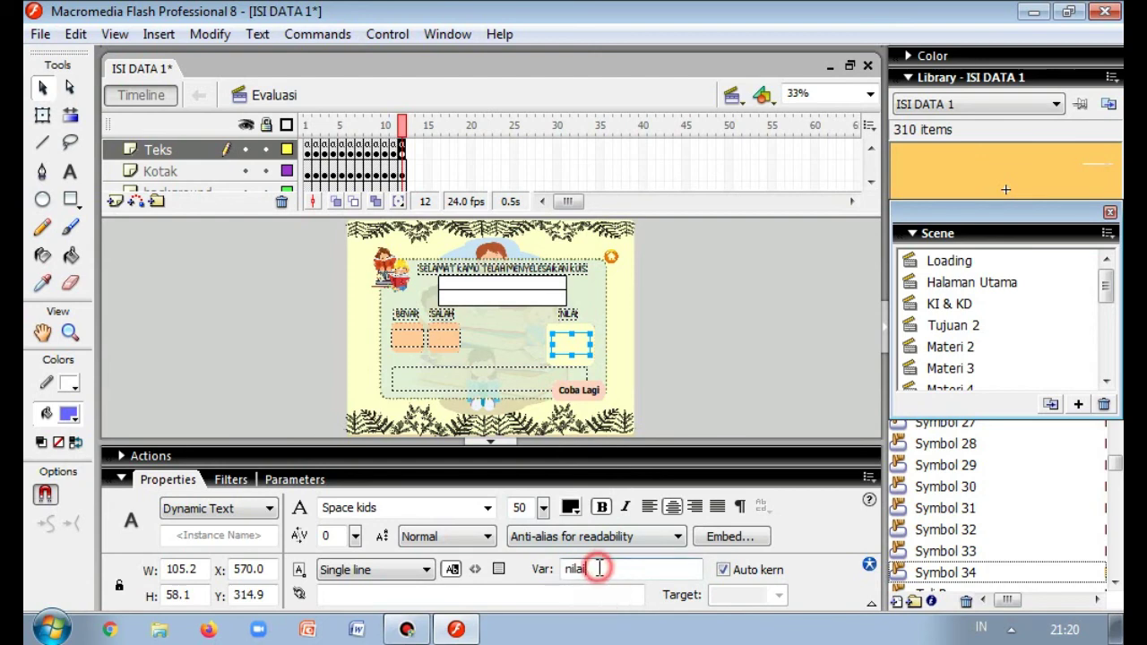
{"action": "left_click", "coordinate": [416, 338]}
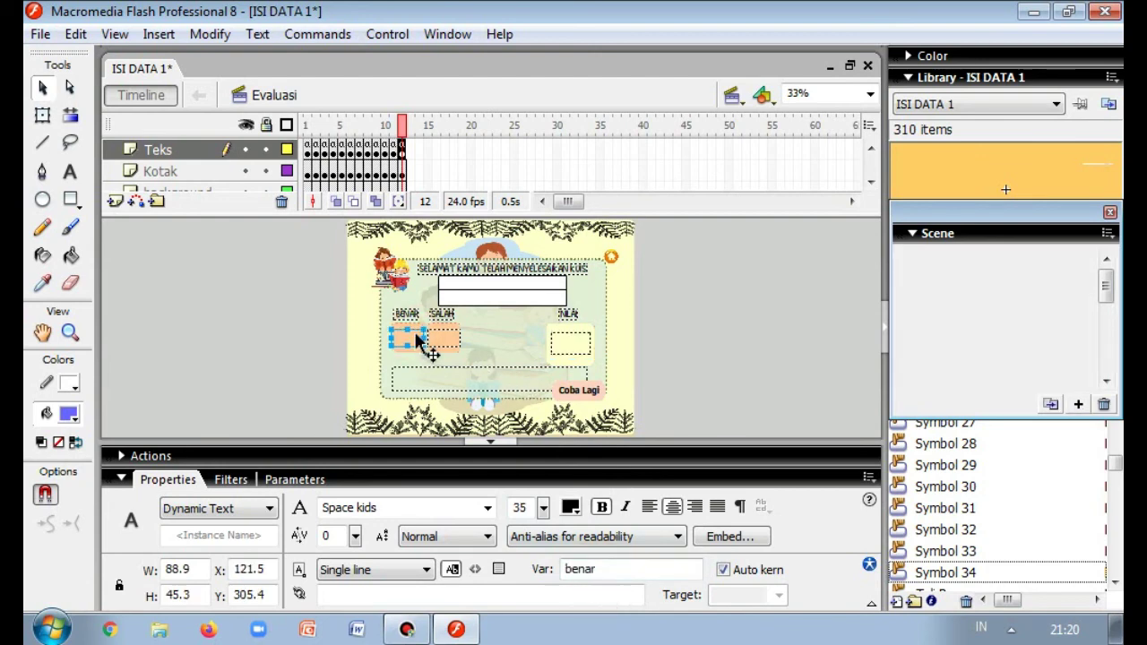
{"action": "left_click", "coordinate": [448, 338]}
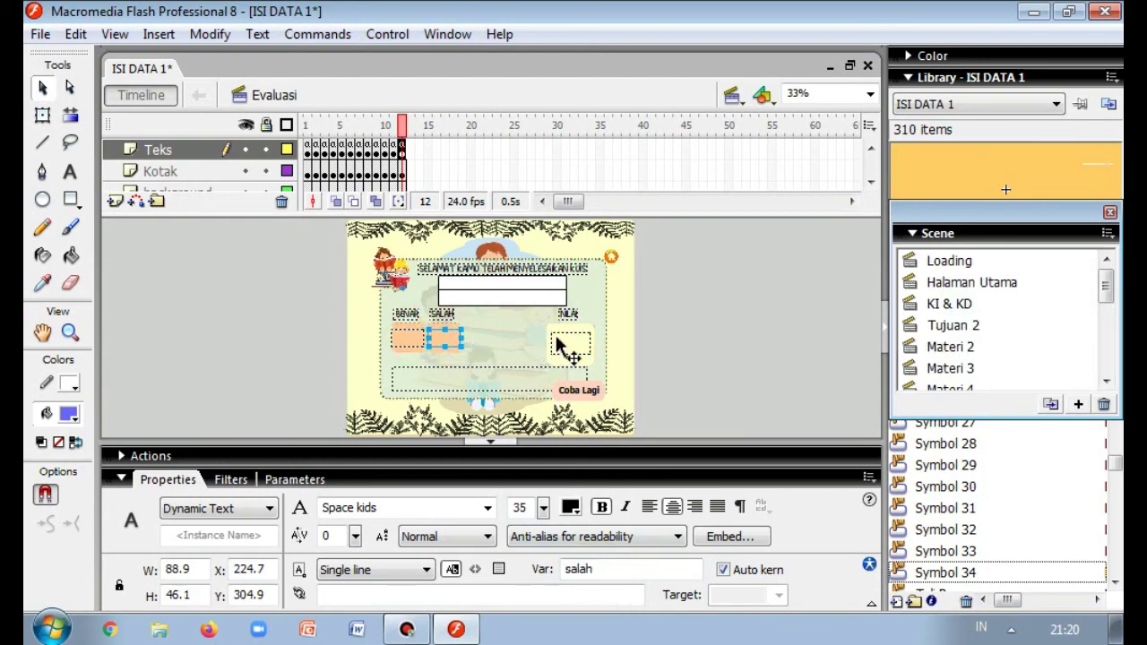
{"action": "left_click", "coordinate": [569, 345]}
{"action": "left_click", "coordinate": [412, 336]}
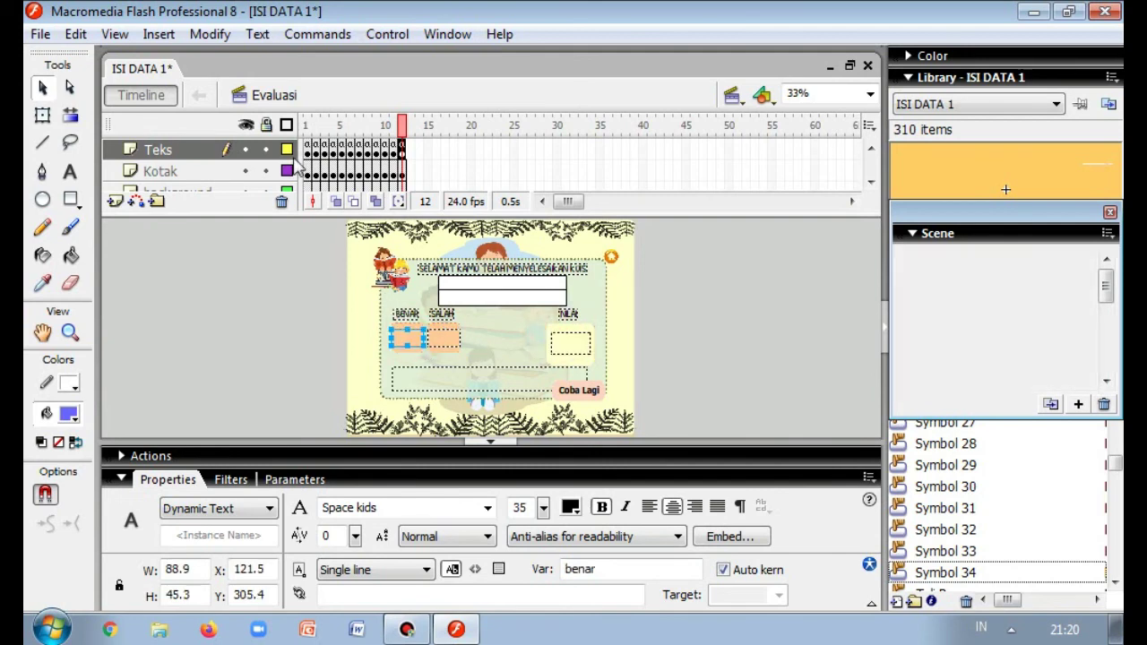
- Review the variable initialisations in the frame 1 script of the Teks layer, highlighting the nilai variable name
{"action": "left_click", "coordinate": [312, 152]}
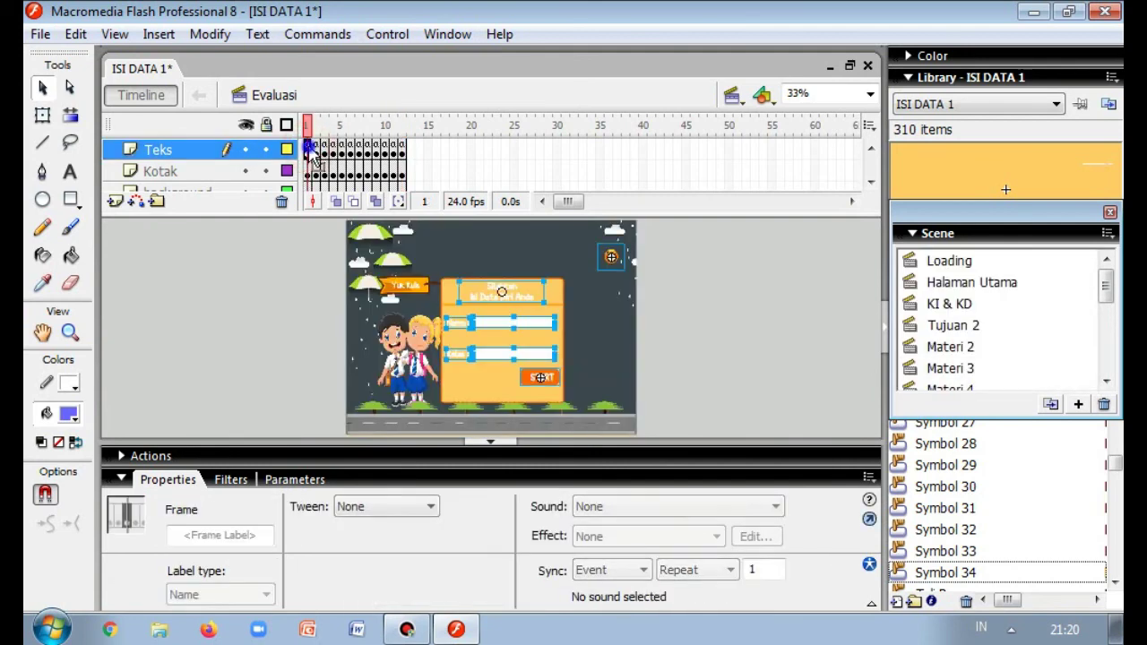
{"action": "right_click", "coordinate": [310, 151]}
{"action": "left_click", "coordinate": [367, 558]}
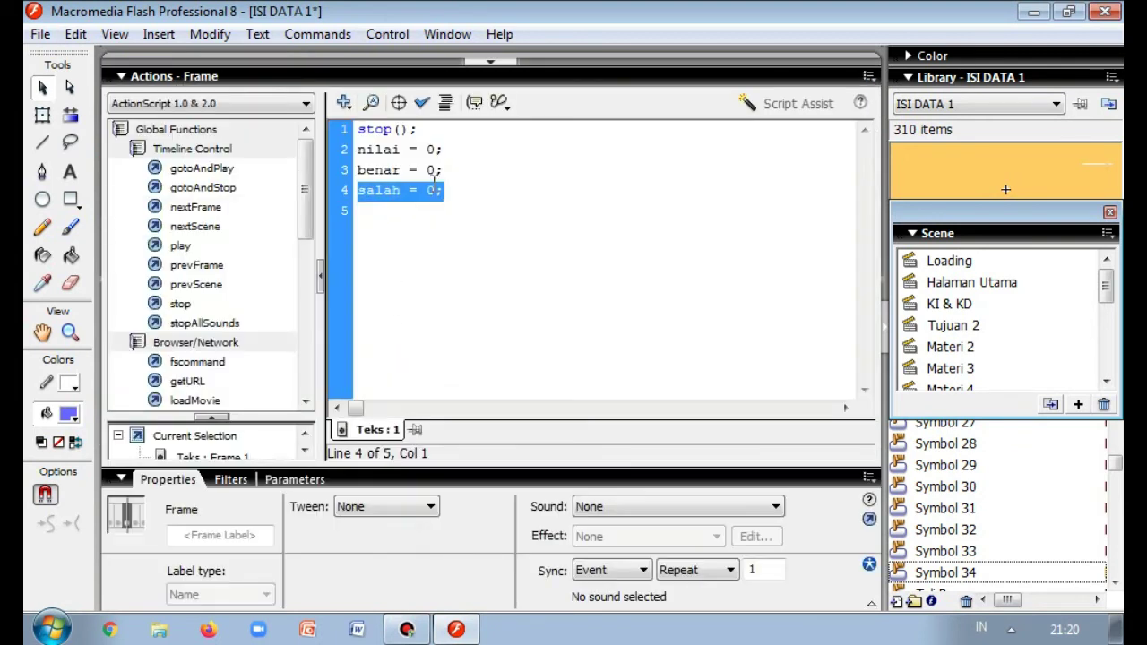
{"action": "left_click", "coordinate": [400, 152]}
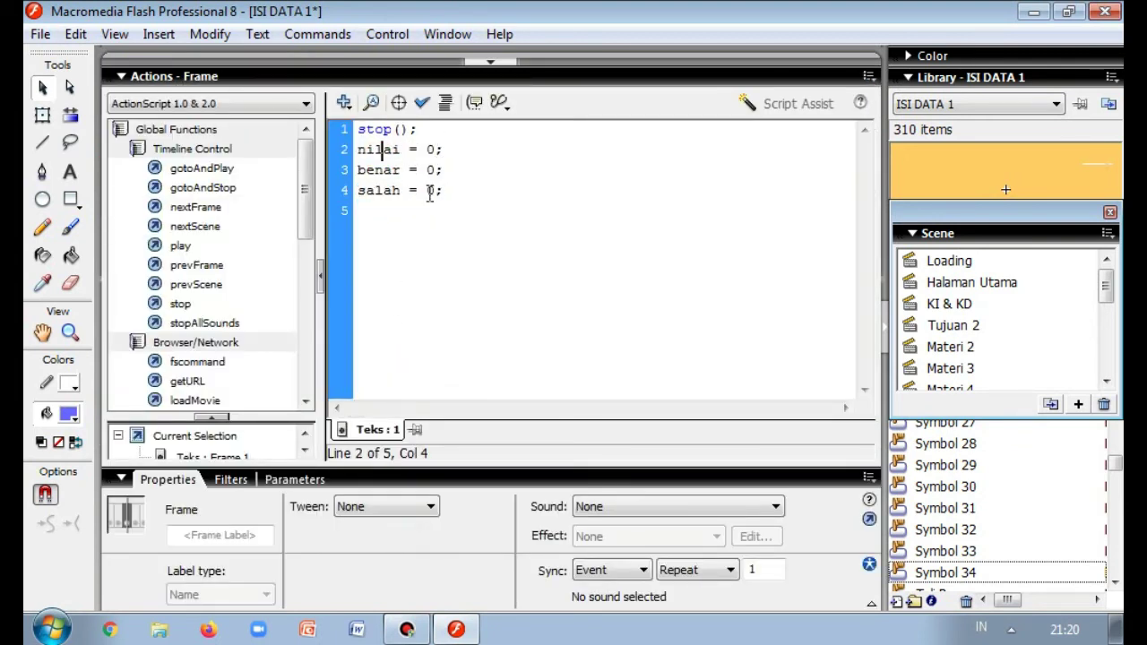
{"action": "left_click", "coordinate": [359, 150]}
{"action": "left_click_drag", "start_coordinate": [358, 150], "coordinate": [391, 151]}
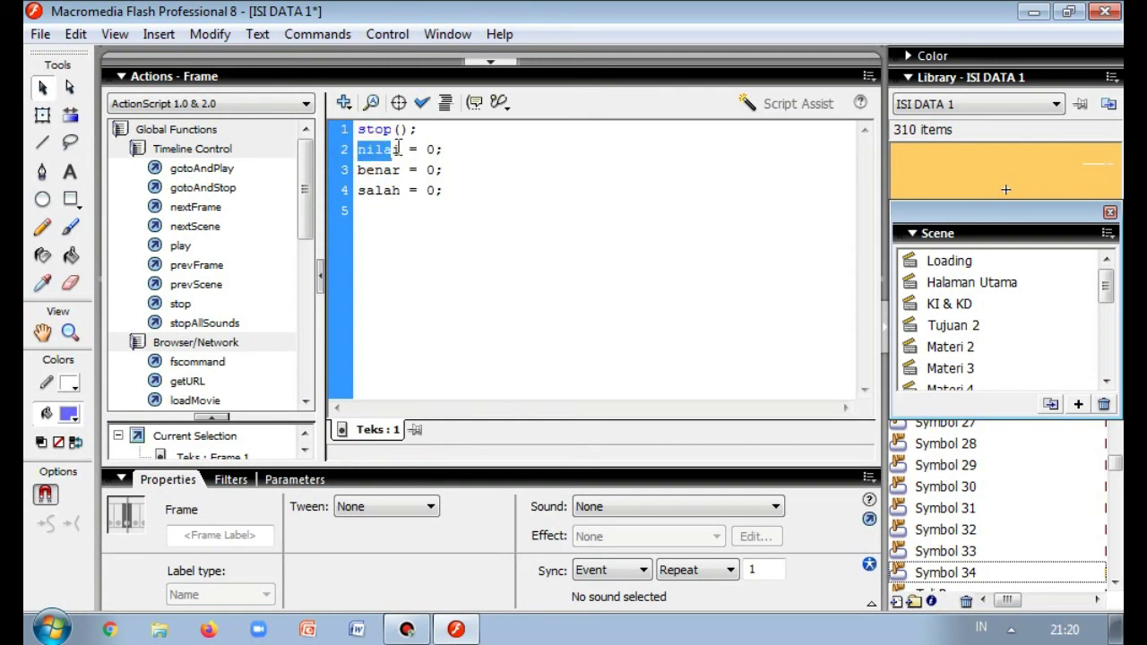
{"action": "left_click", "coordinate": [476, 63]}
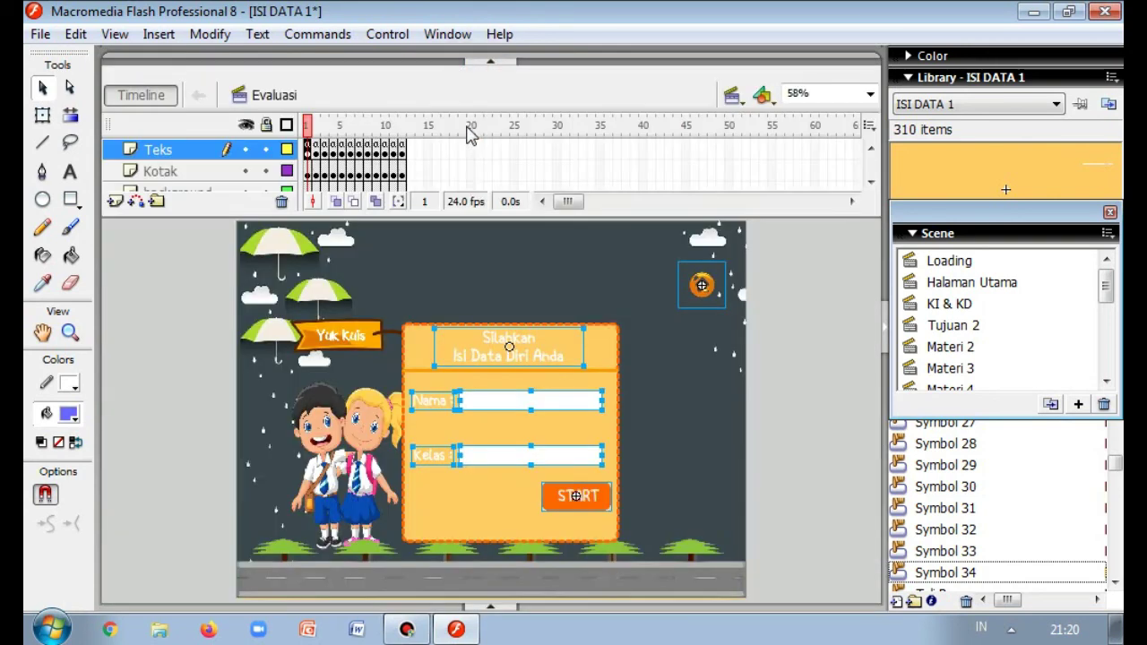
- Return to frame 12 and match the BENAR, SALAH and NILAI fields' variables against those in the frame 1 script
{"action": "left_click", "coordinate": [403, 150]}
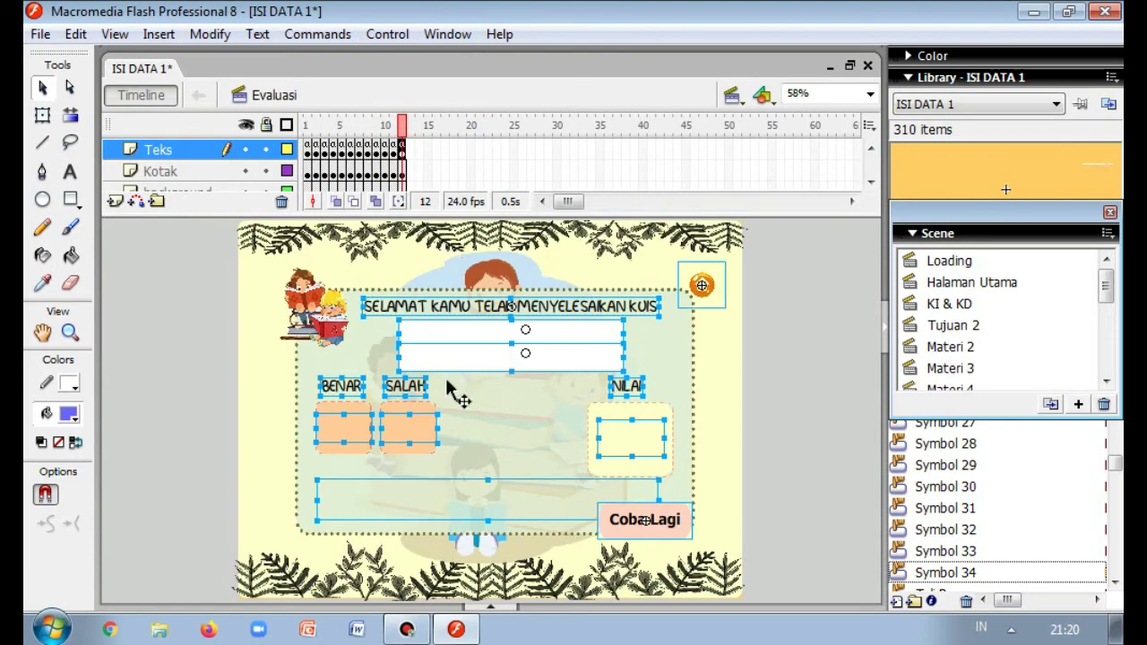
{"action": "left_click", "coordinate": [768, 427]}
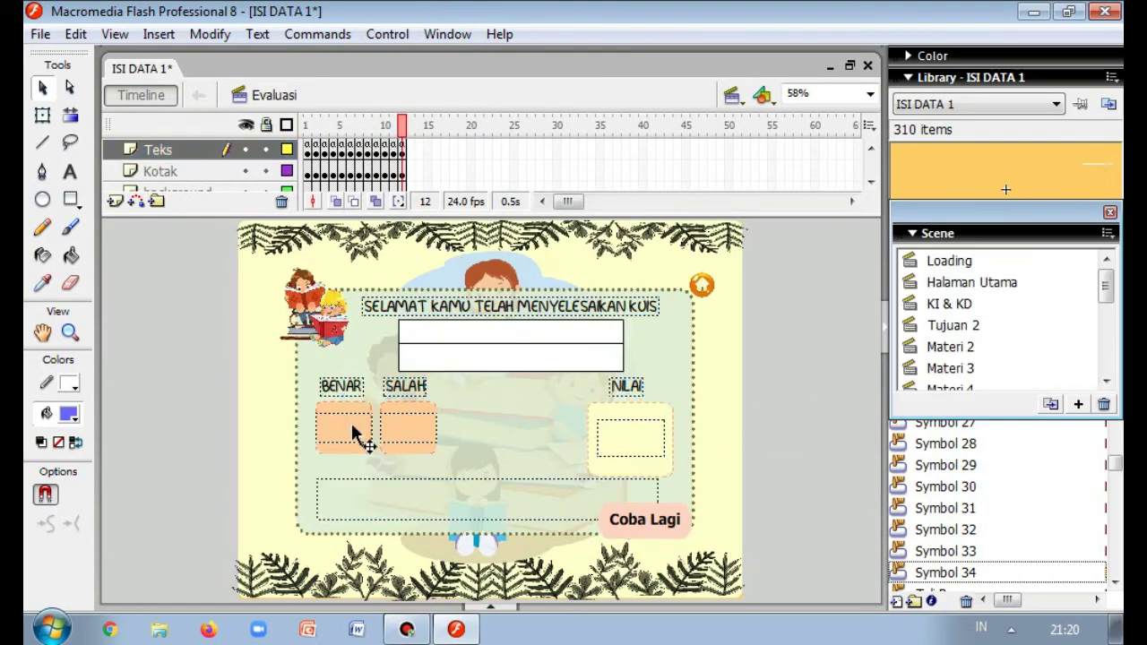
{"action": "left_click", "coordinate": [351, 425]}
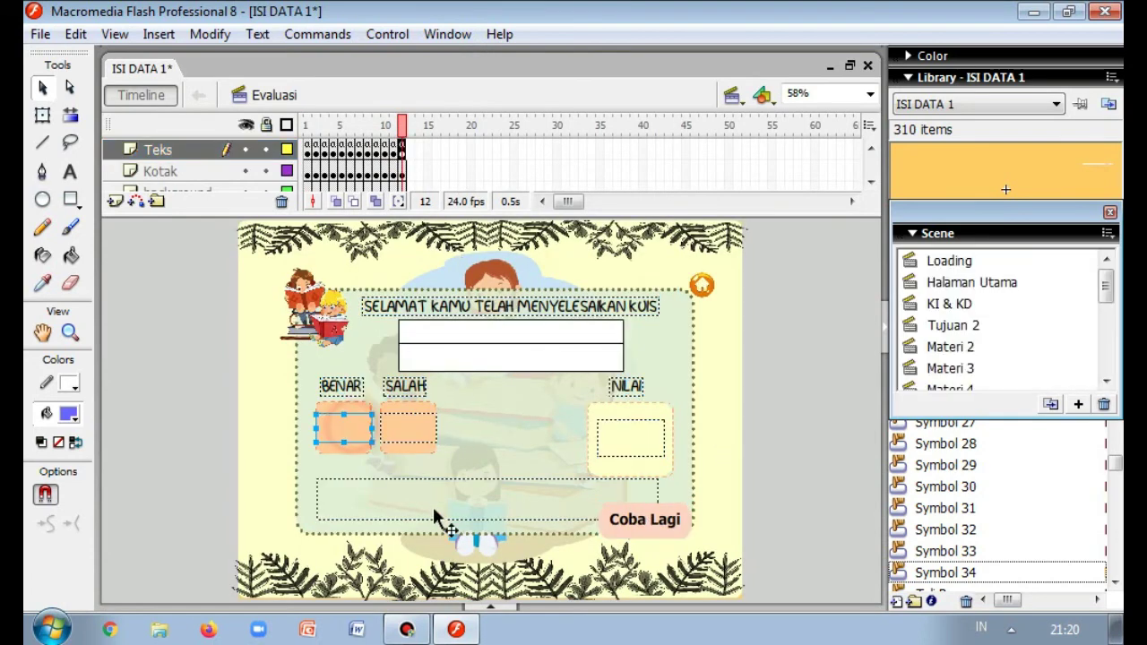
{"action": "left_click", "coordinate": [490, 606]}
{"action": "key", "text": "F9"}
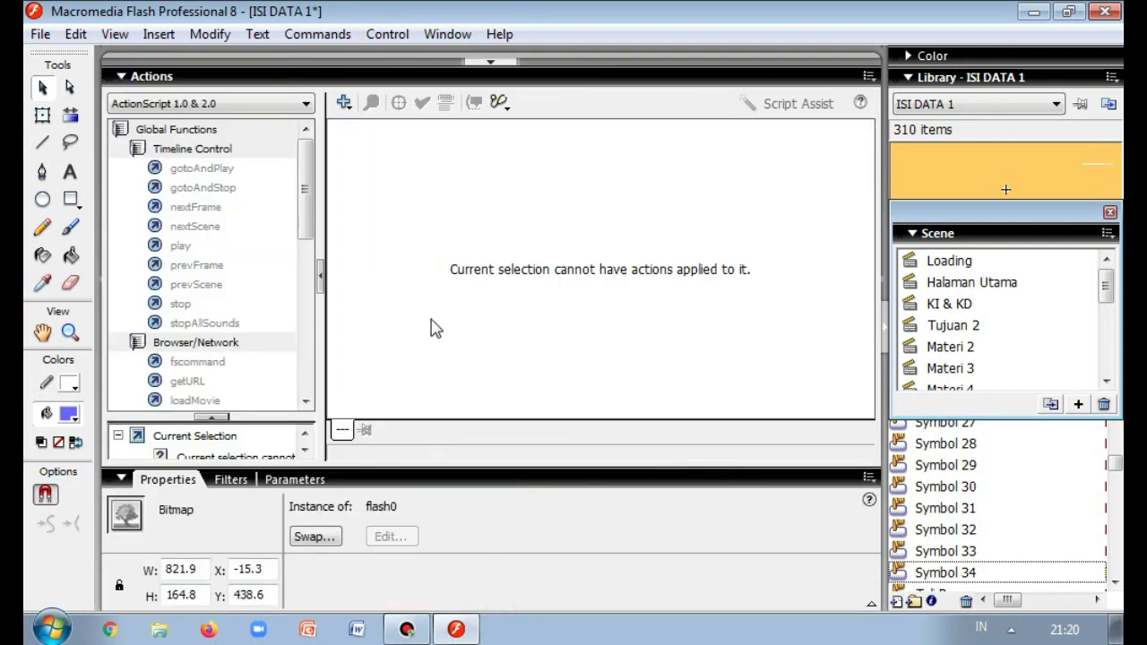
{"action": "left_click", "coordinate": [150, 76]}
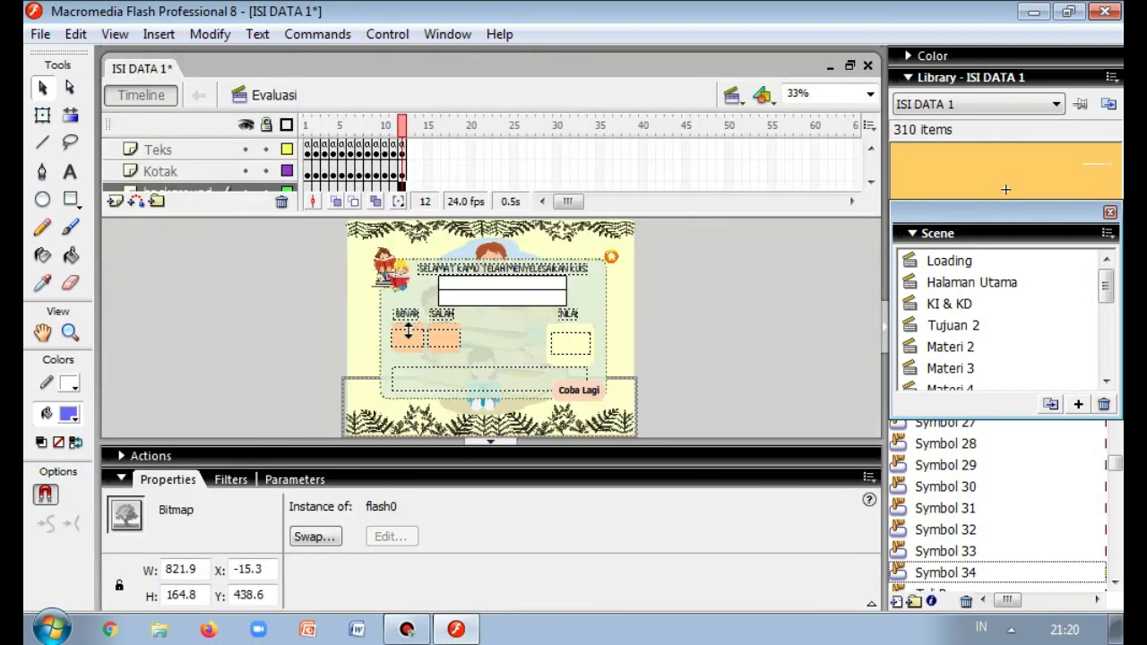
{"action": "left_click", "coordinate": [407, 333]}
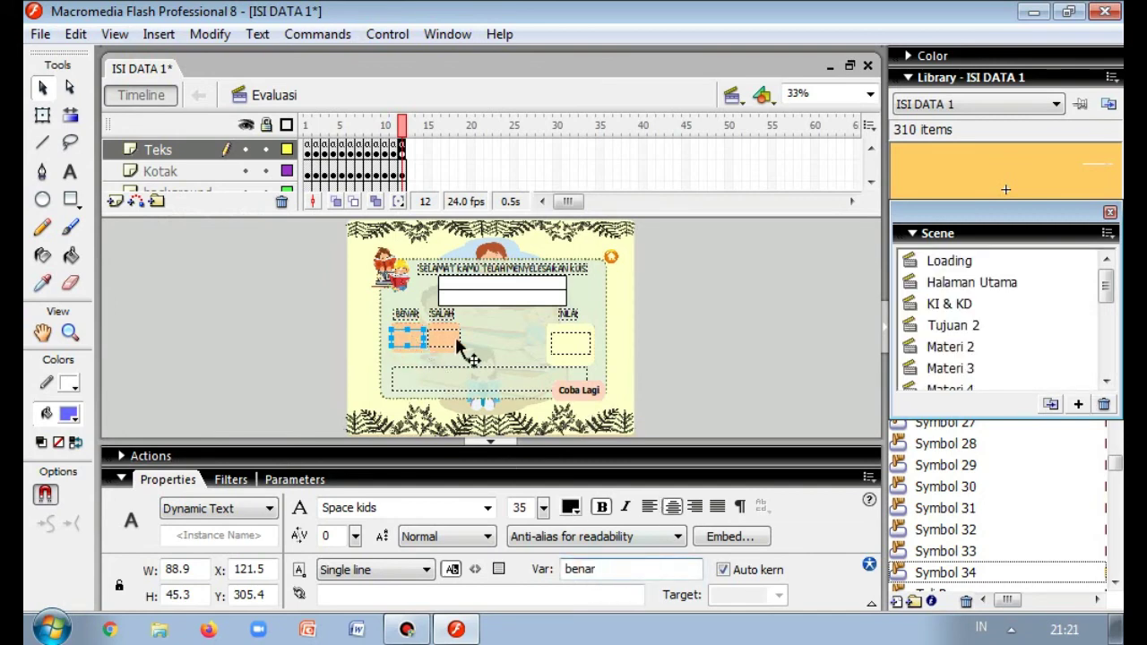
{"action": "left_click", "coordinate": [444, 341]}
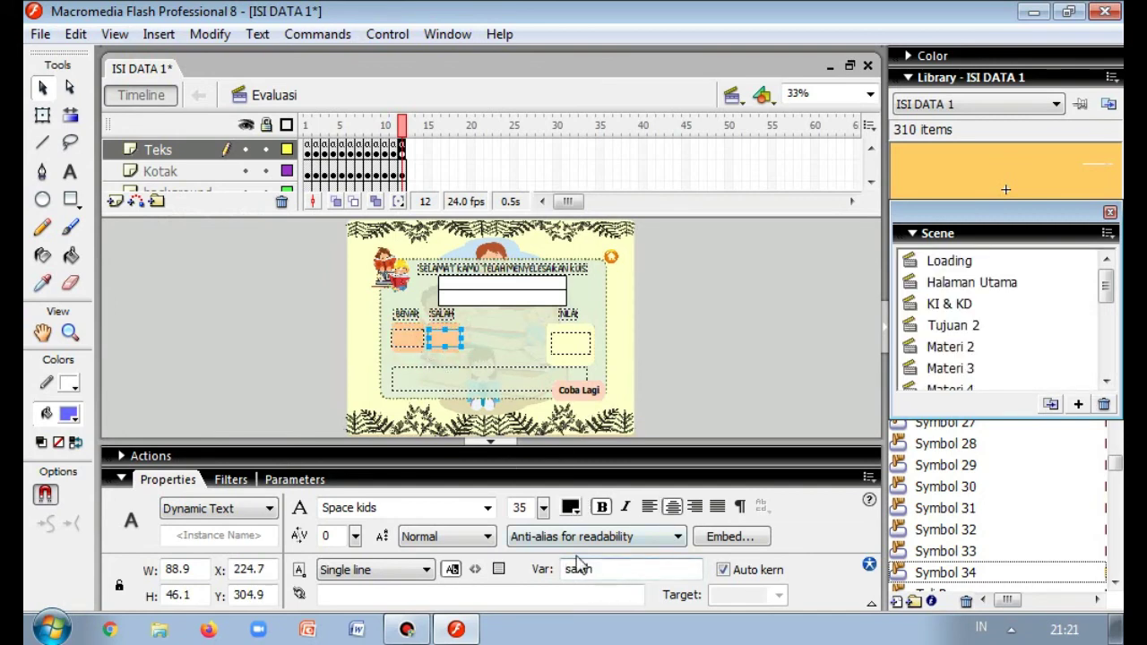
{"action": "left_click", "coordinate": [574, 345]}
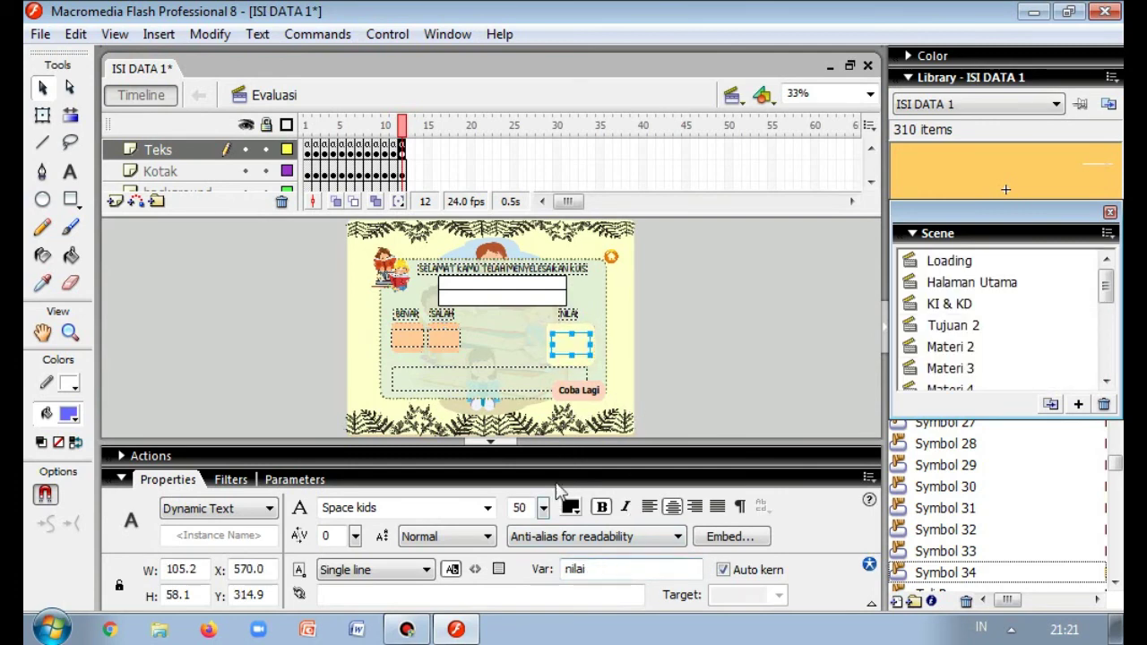
- Check the variable of the wide comment text field and its text type options, choosing Dynamic Text
{"action": "left_click", "coordinate": [494, 382]}
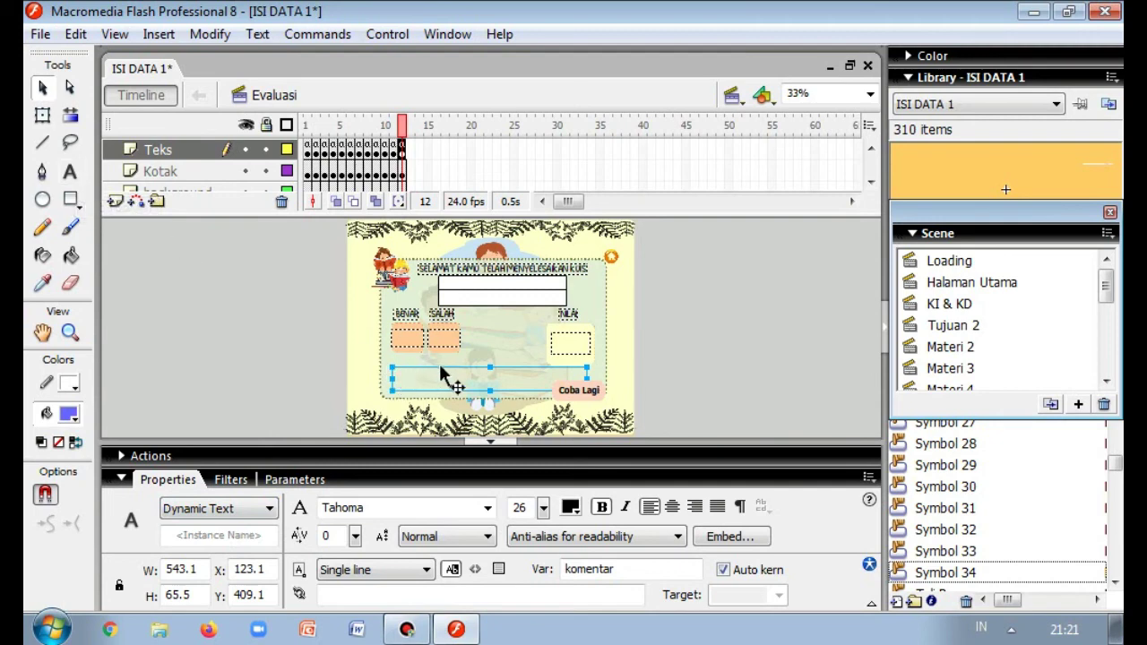
{"action": "left_click", "coordinate": [239, 509]}
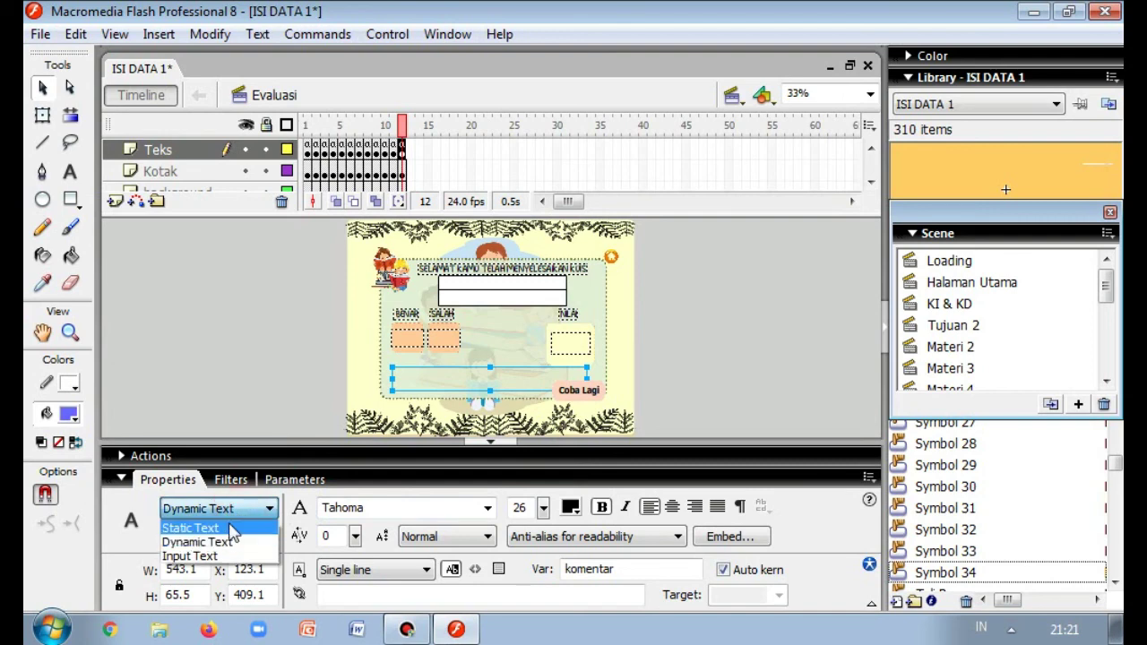
{"action": "left_click", "coordinate": [220, 542]}
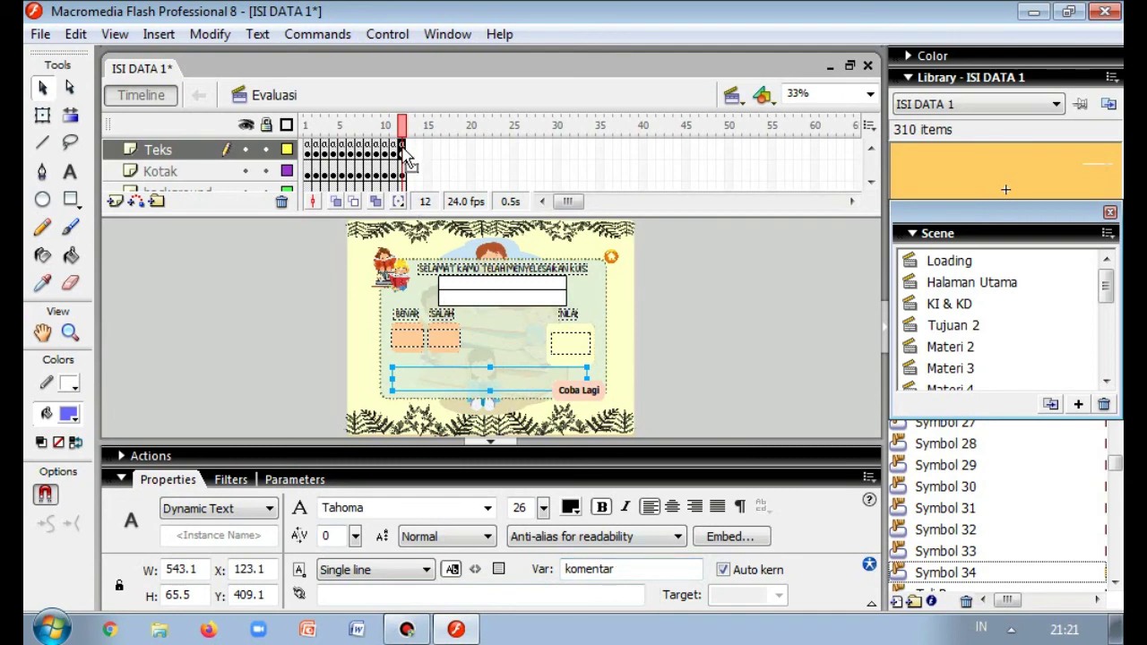
{"action": "left_click", "coordinate": [484, 441]}
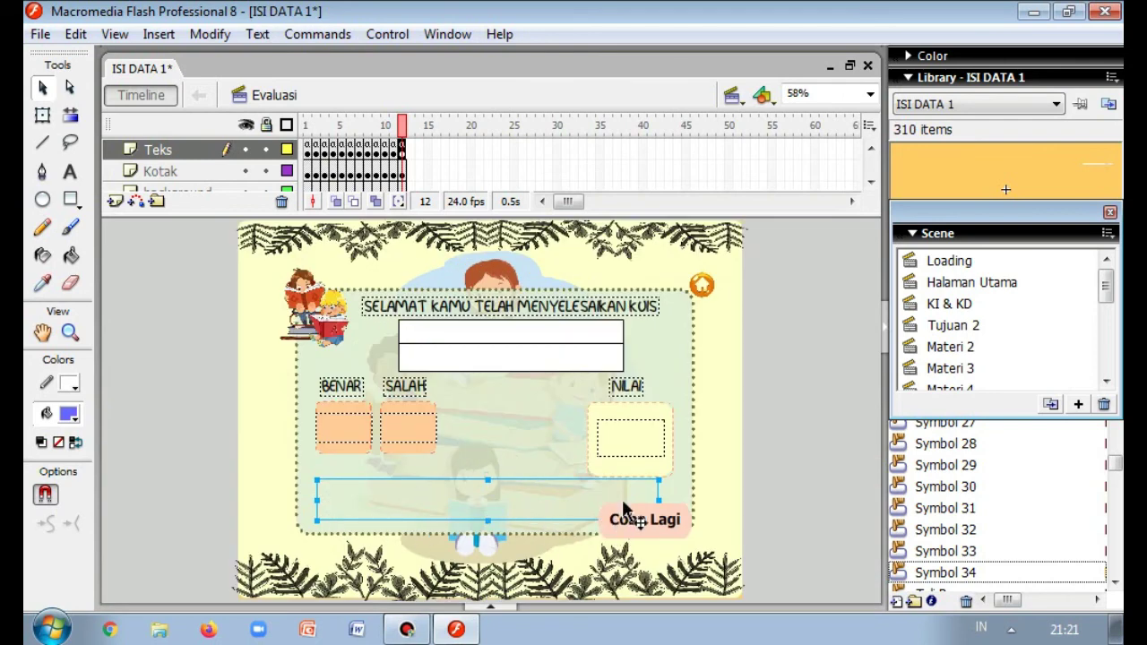
- Examine the frame 12 script of the Teks layer, including its score conditions and comment texts
{"action": "right_click", "coordinate": [401, 149]}
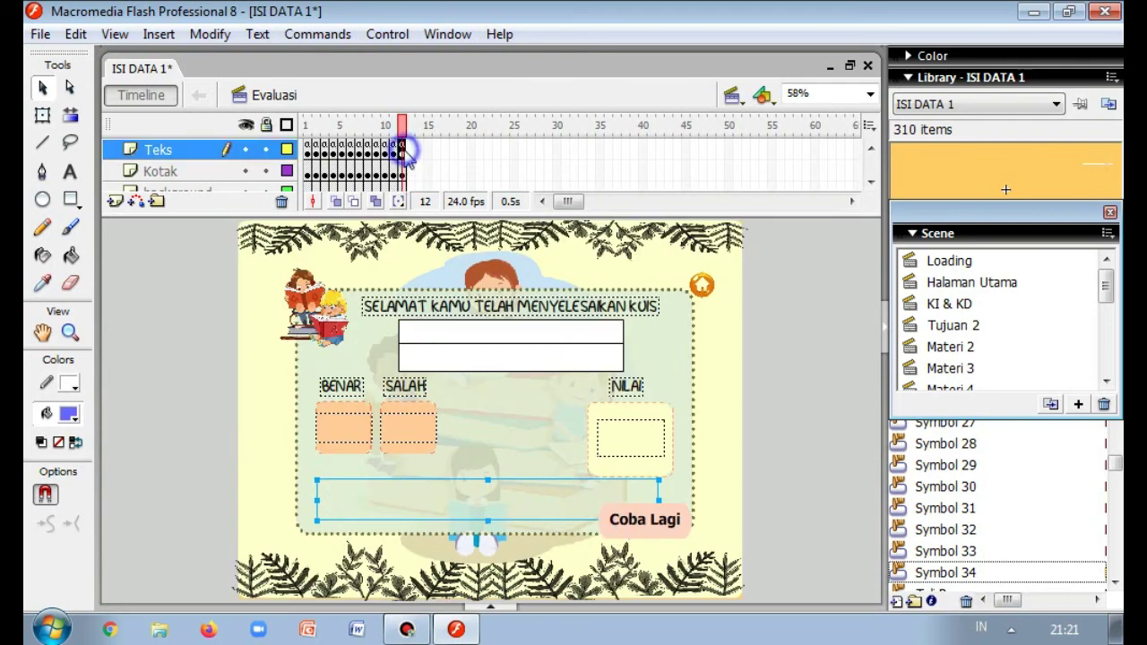
{"action": "left_click", "coordinate": [491, 561]}
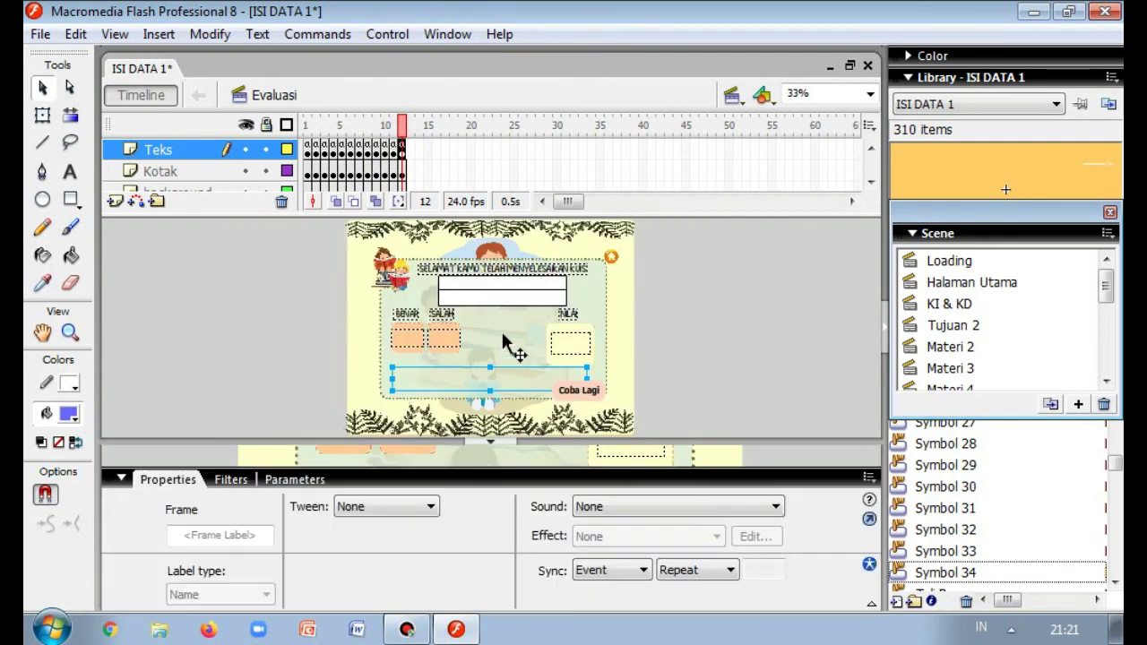
{"action": "left_click", "coordinate": [170, 456]}
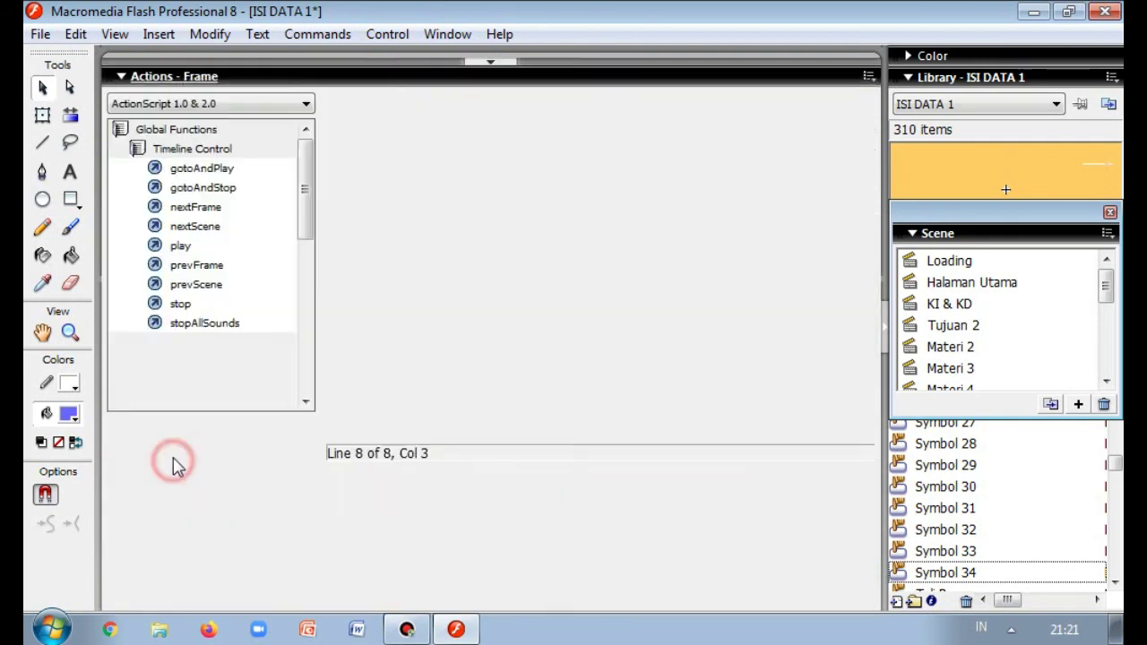
{"action": "left_click", "coordinate": [385, 131]}
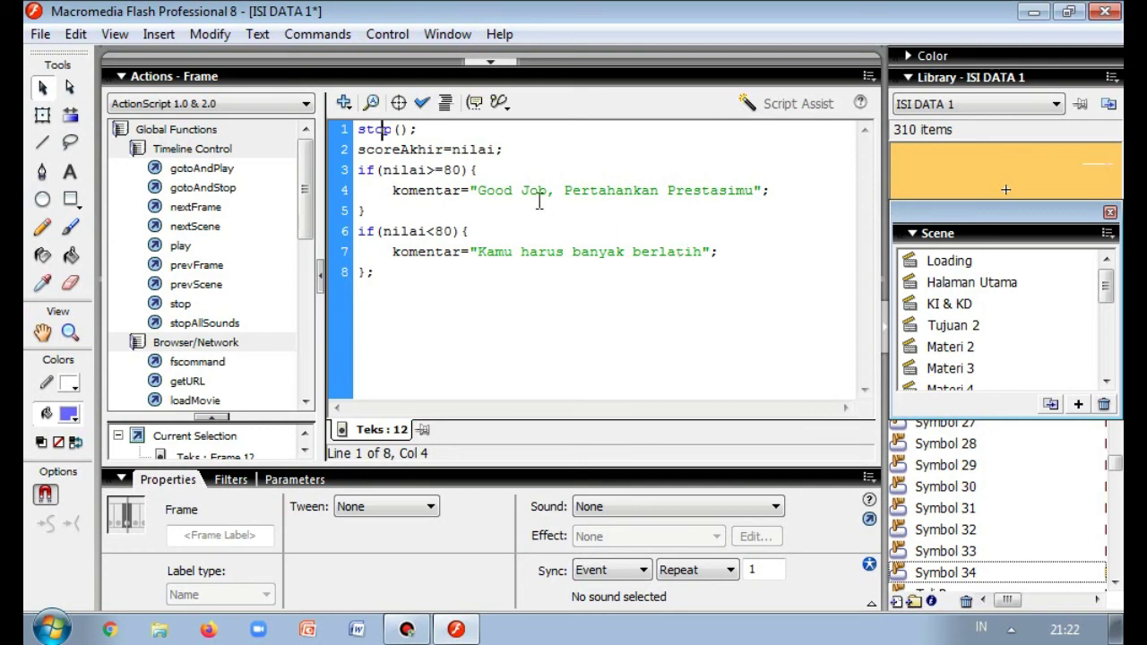
{"action": "left_click", "coordinate": [489, 62]}
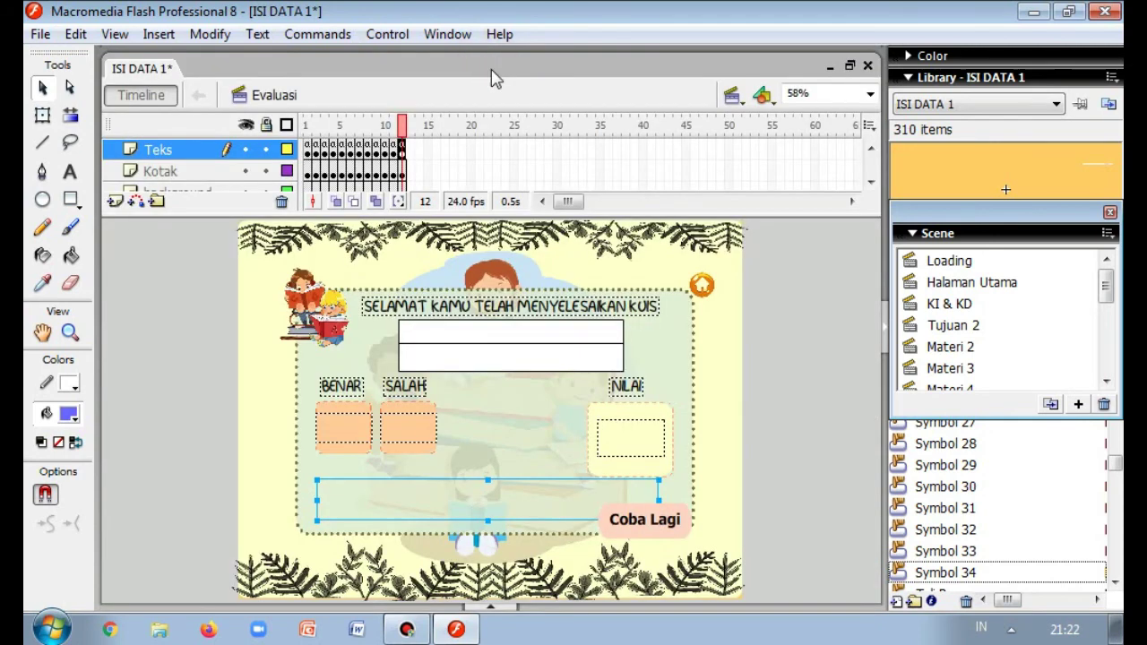
- Select the Coba Lagi button on the results page and examine its button script
{"action": "left_click", "coordinate": [778, 415]}
{"action": "left_click", "coordinate": [677, 528]}
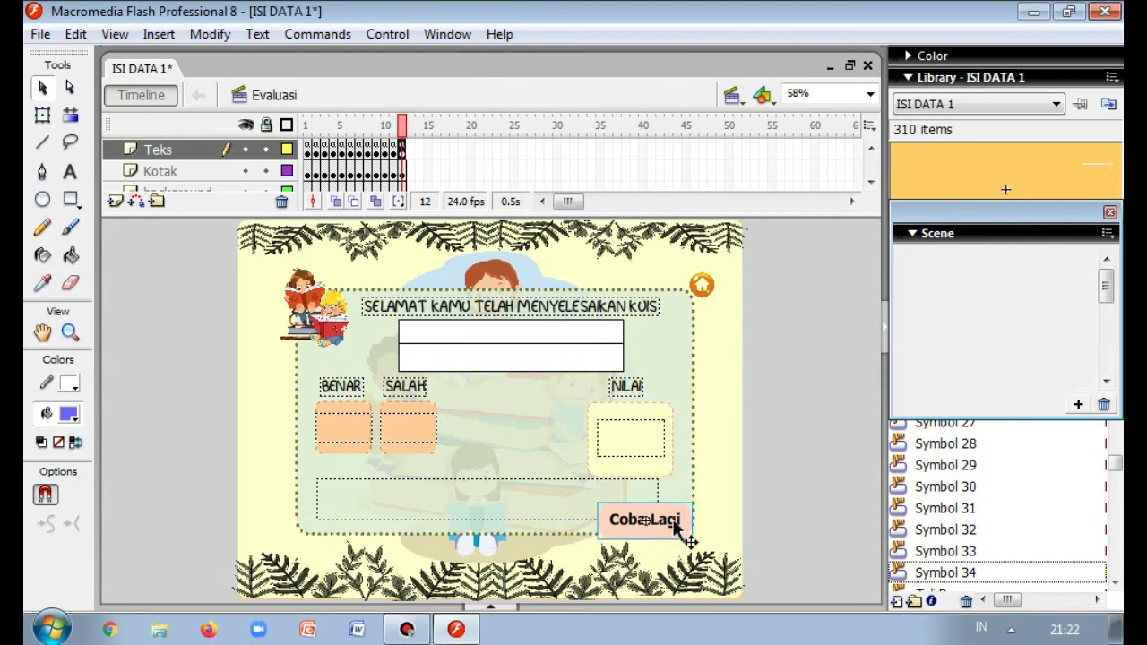
{"action": "left_click", "coordinate": [819, 474]}
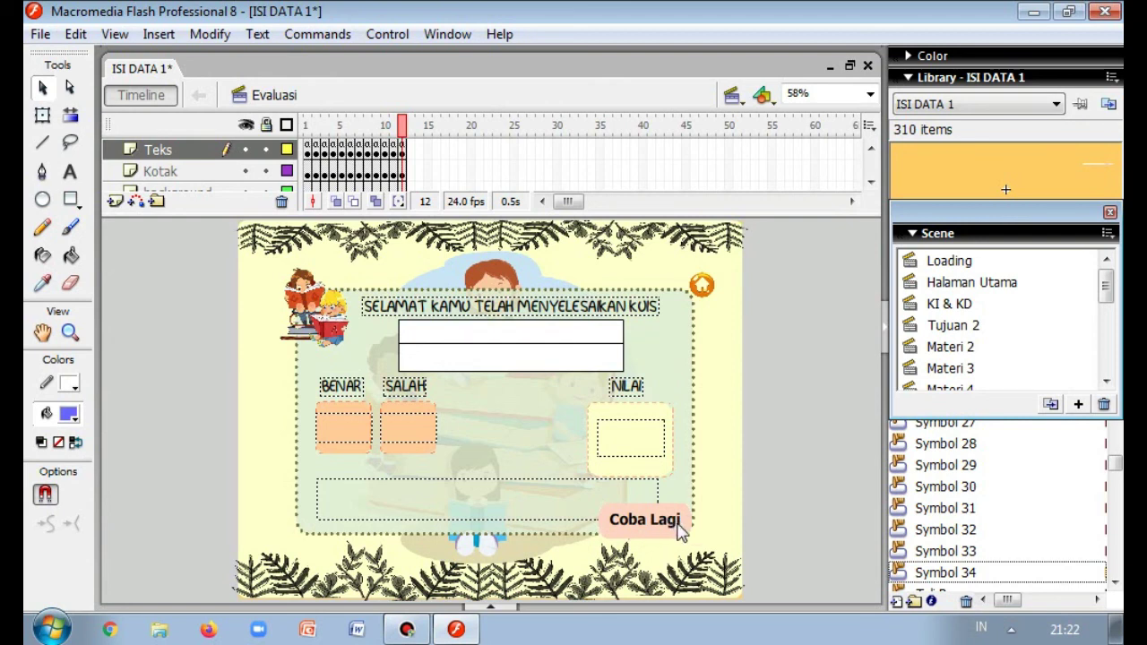
{"action": "left_click", "coordinate": [673, 528]}
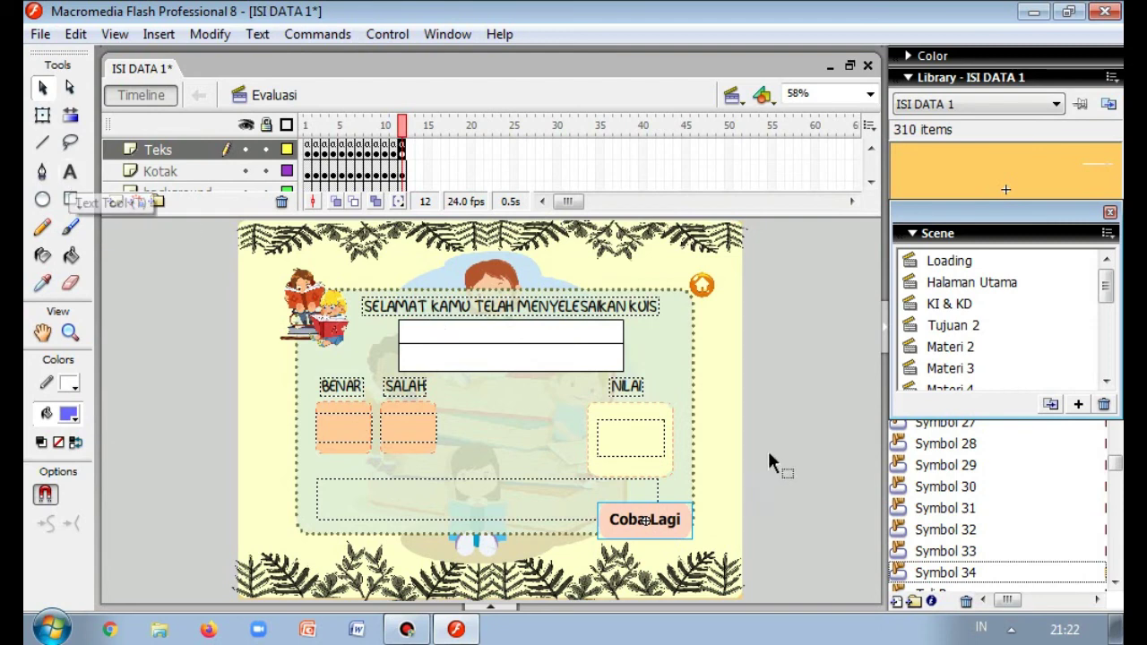
{"action": "left_click", "coordinate": [493, 606]}
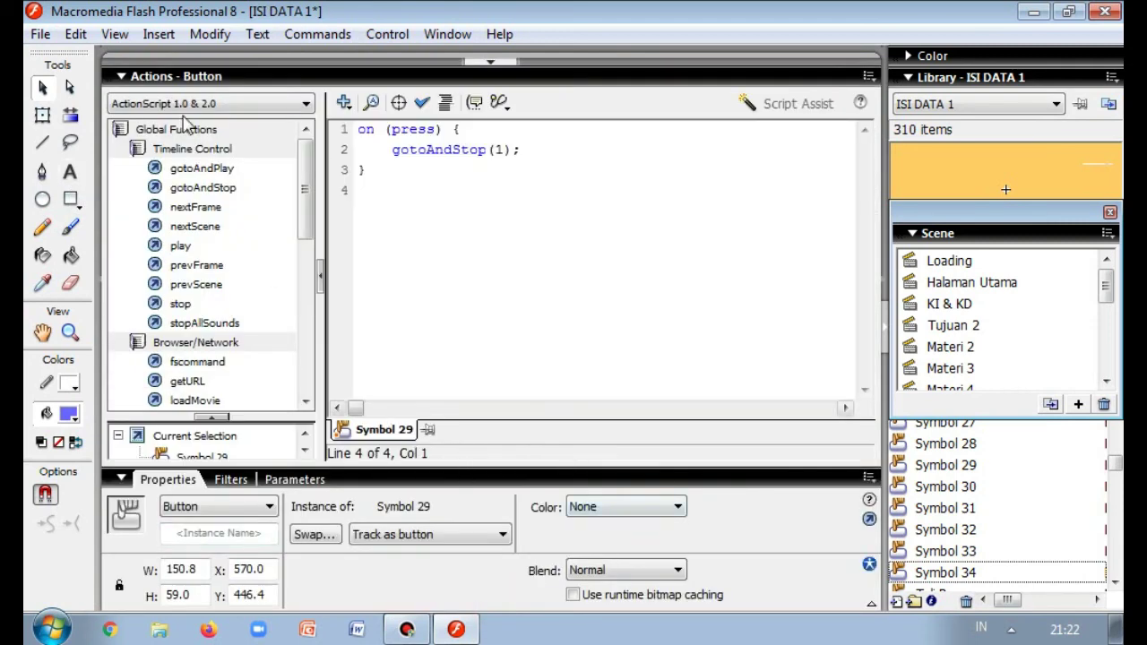
{"action": "left_click", "coordinate": [142, 76]}
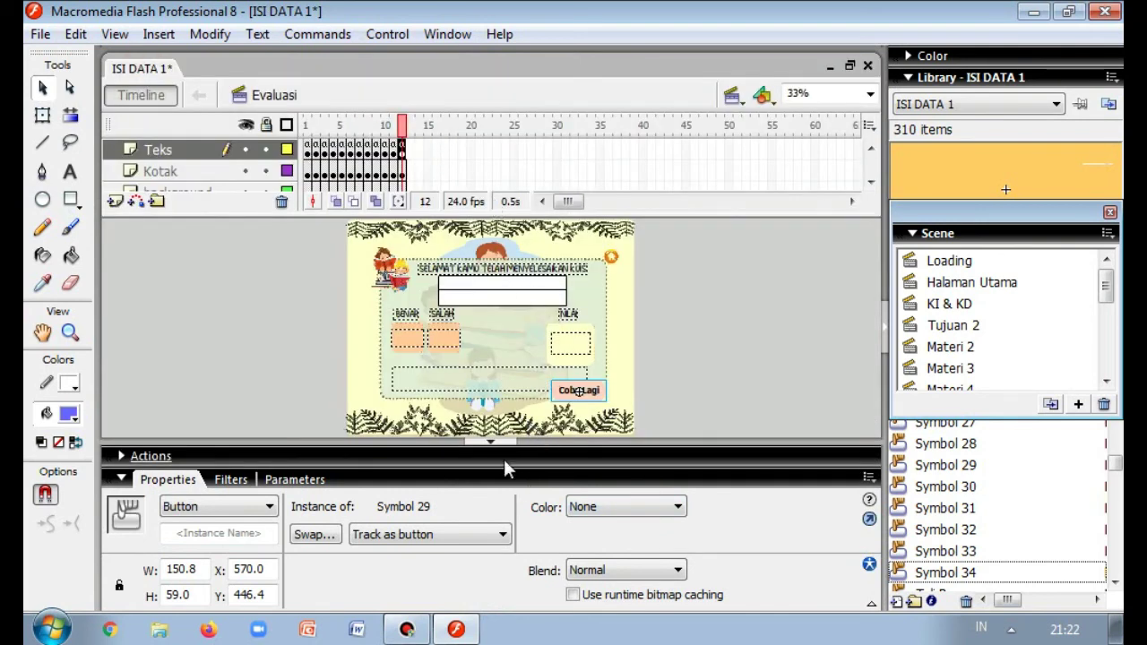
- Convert the Coba Lagi button on the results page into a new symbol of type Button
{"action": "left_click", "coordinate": [494, 443]}
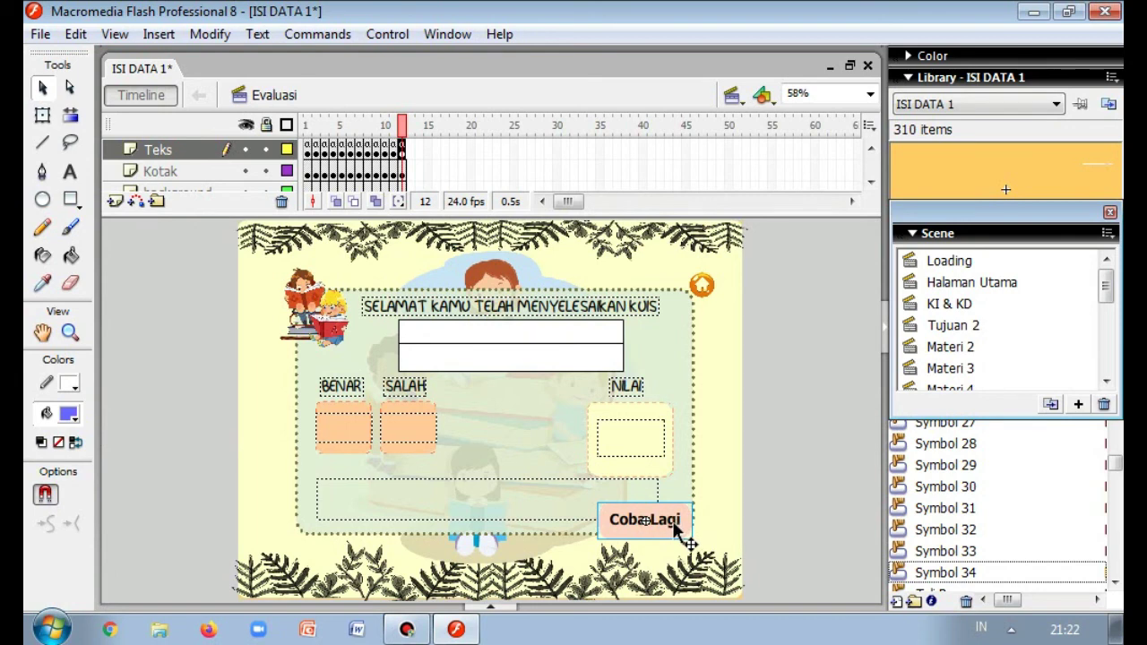
{"action": "right_click", "coordinate": [673, 528]}
{"action": "left_click", "coordinate": [755, 474]}
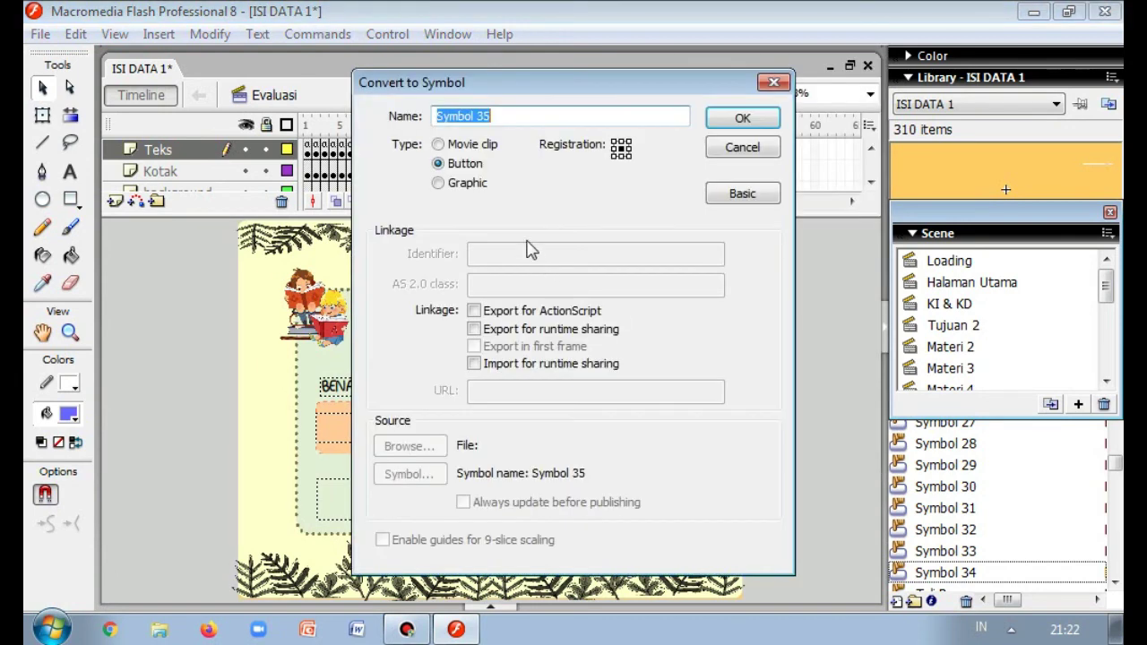
{"action": "left_click", "coordinate": [730, 123]}
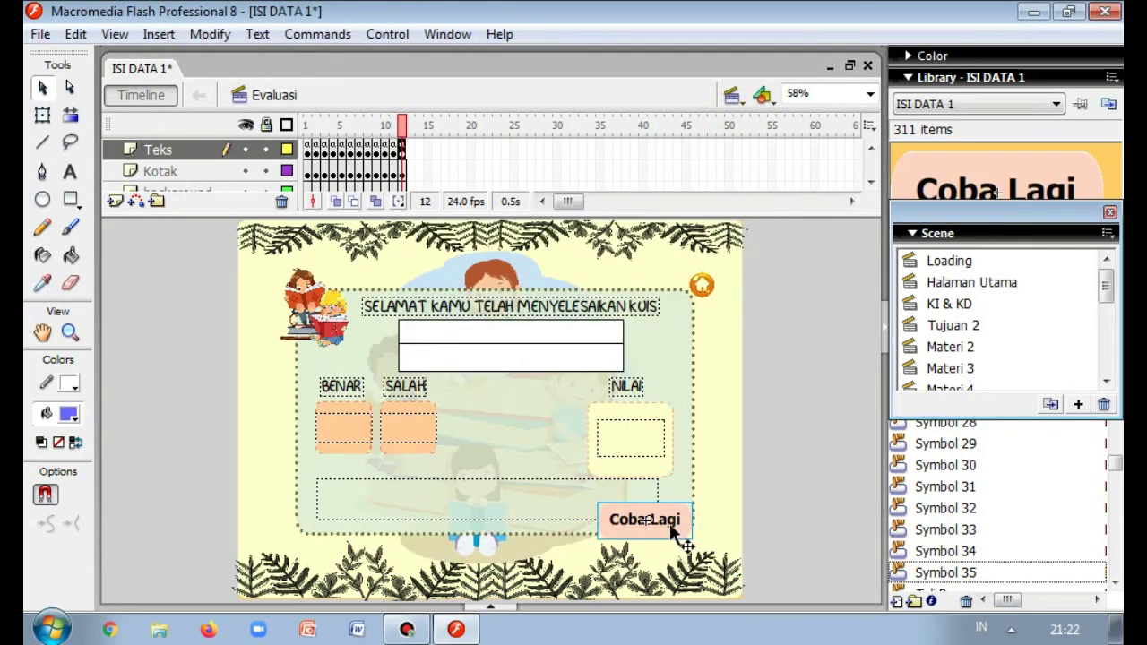
{"action": "double_click", "coordinate": [674, 529]}
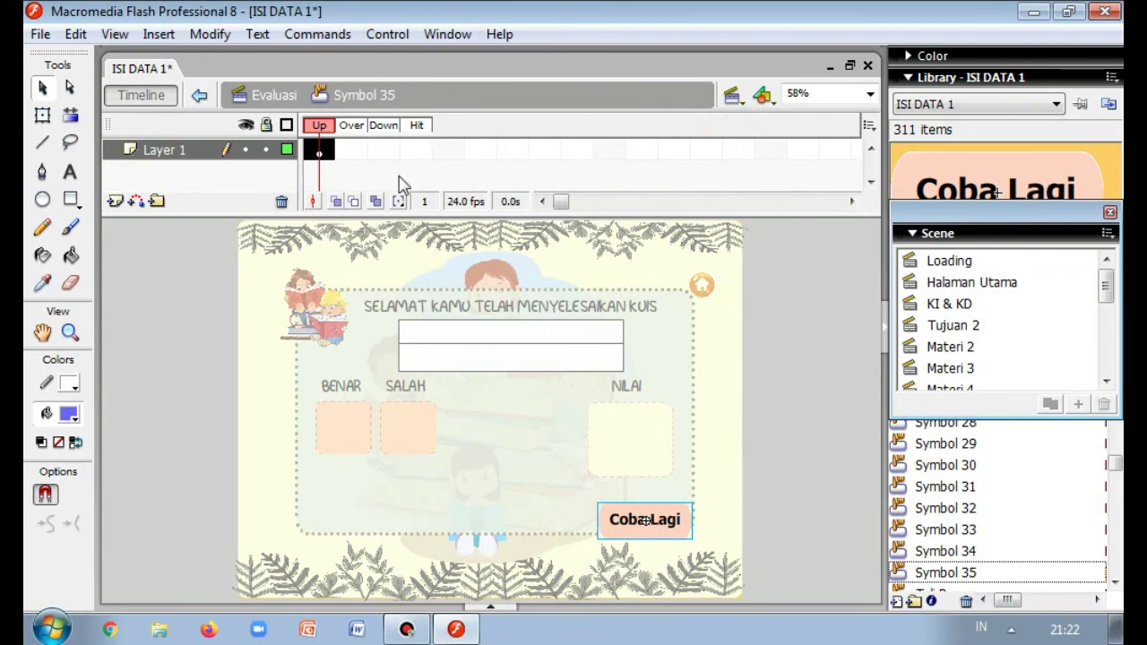
{"action": "left_click", "coordinate": [354, 152]}
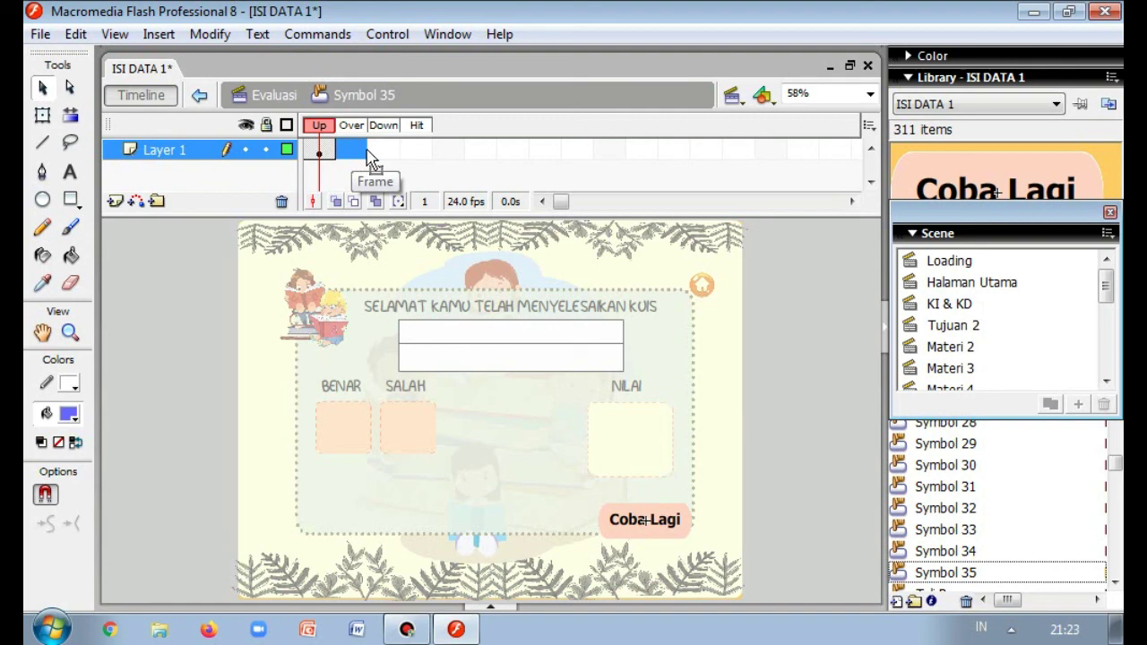
{"action": "right_click", "coordinate": [356, 152]}
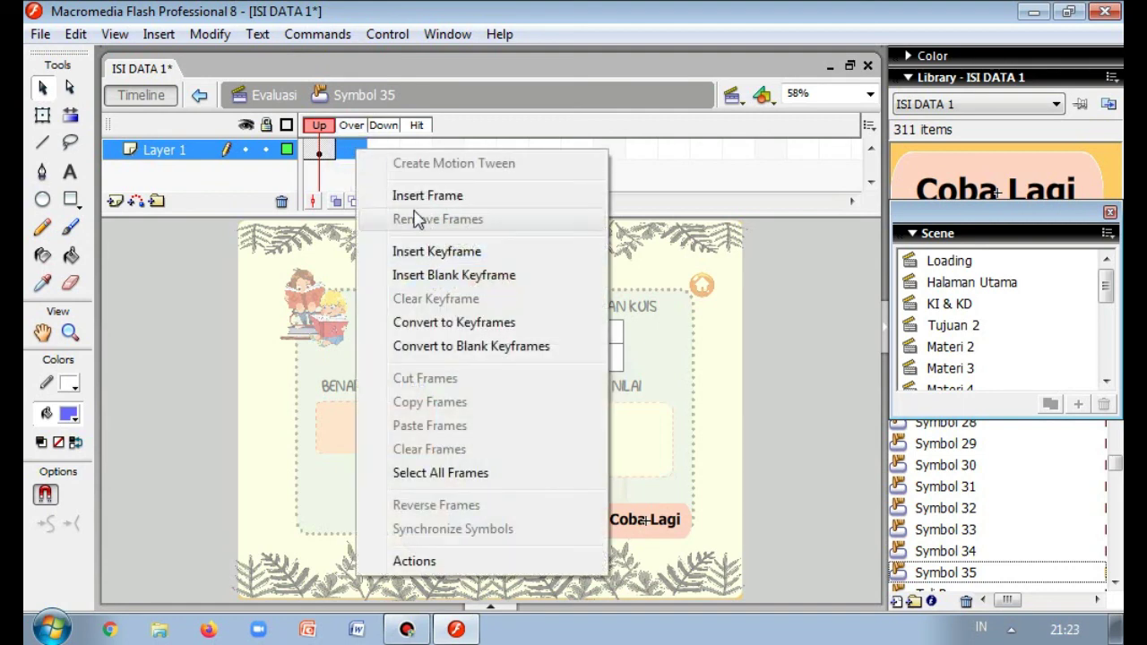
{"action": "left_click", "coordinate": [351, 143]}
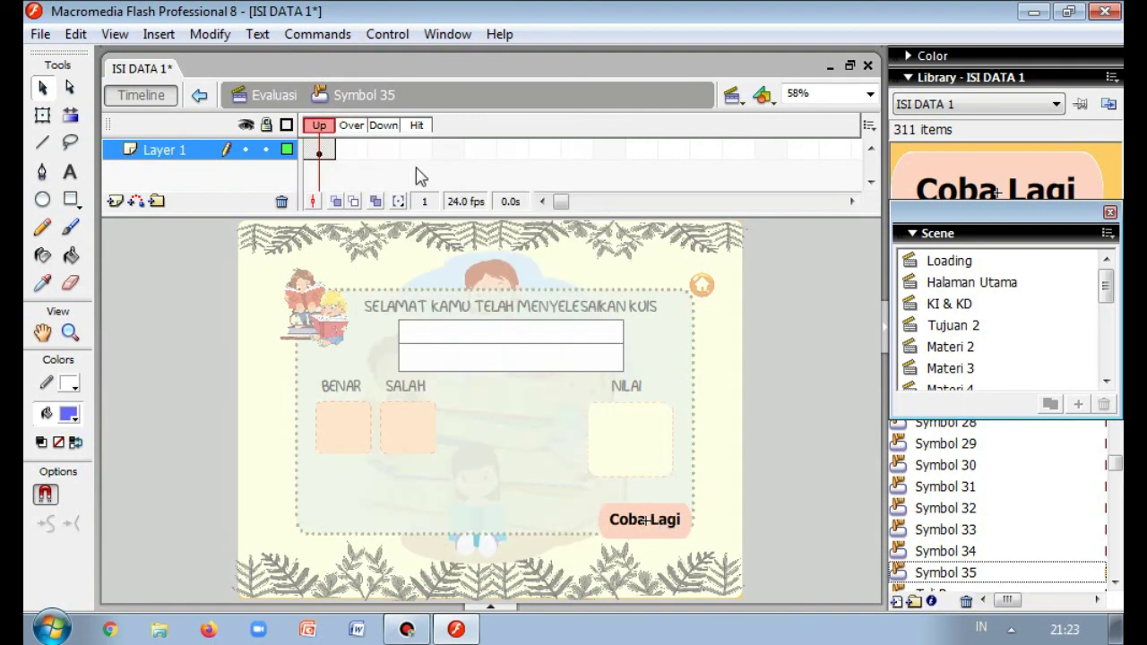
{"action": "double_click", "coordinate": [777, 428]}
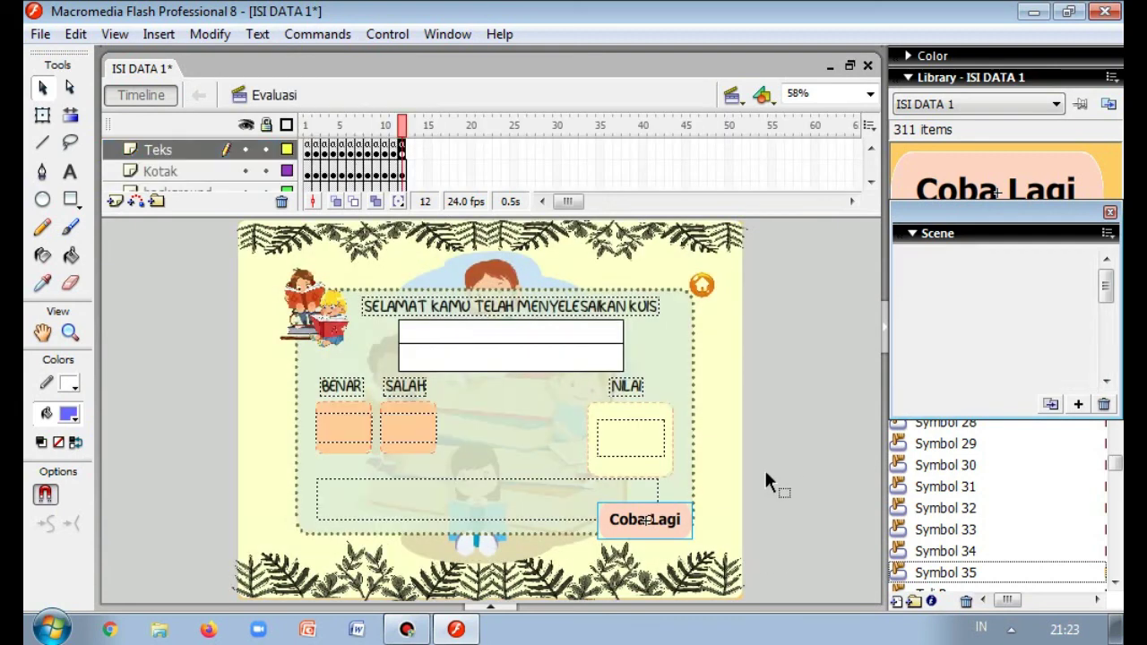
- Examine the script attached to the newly converted Coba Lagi button on the results page
{"action": "right_click", "coordinate": [663, 530]}
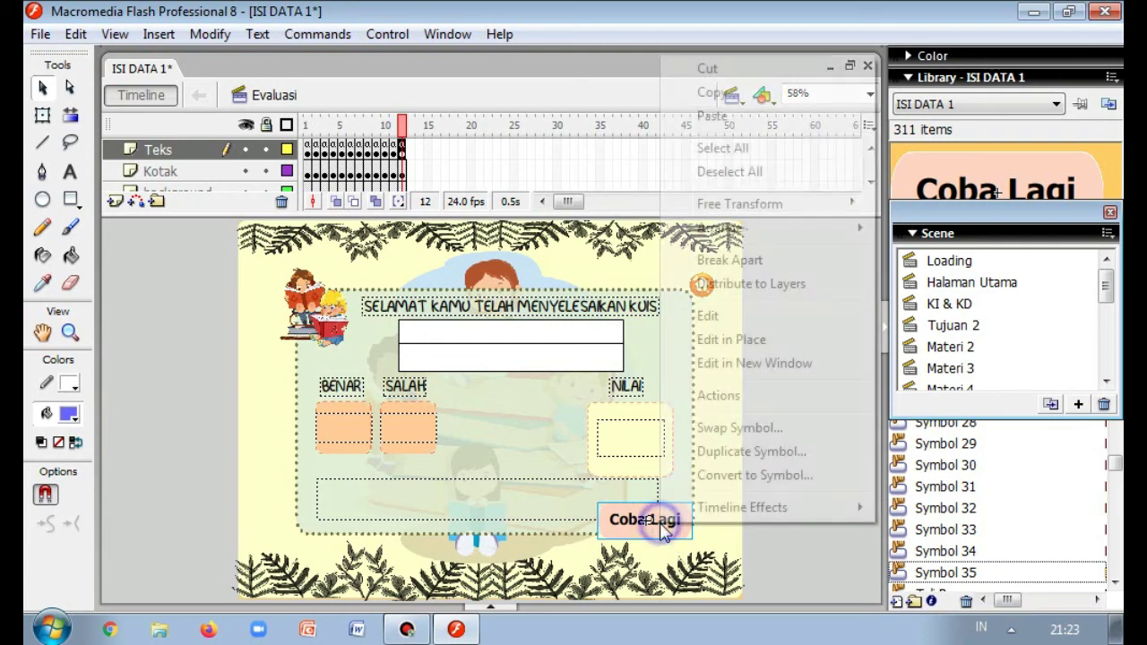
{"action": "left_click", "coordinate": [730, 396]}
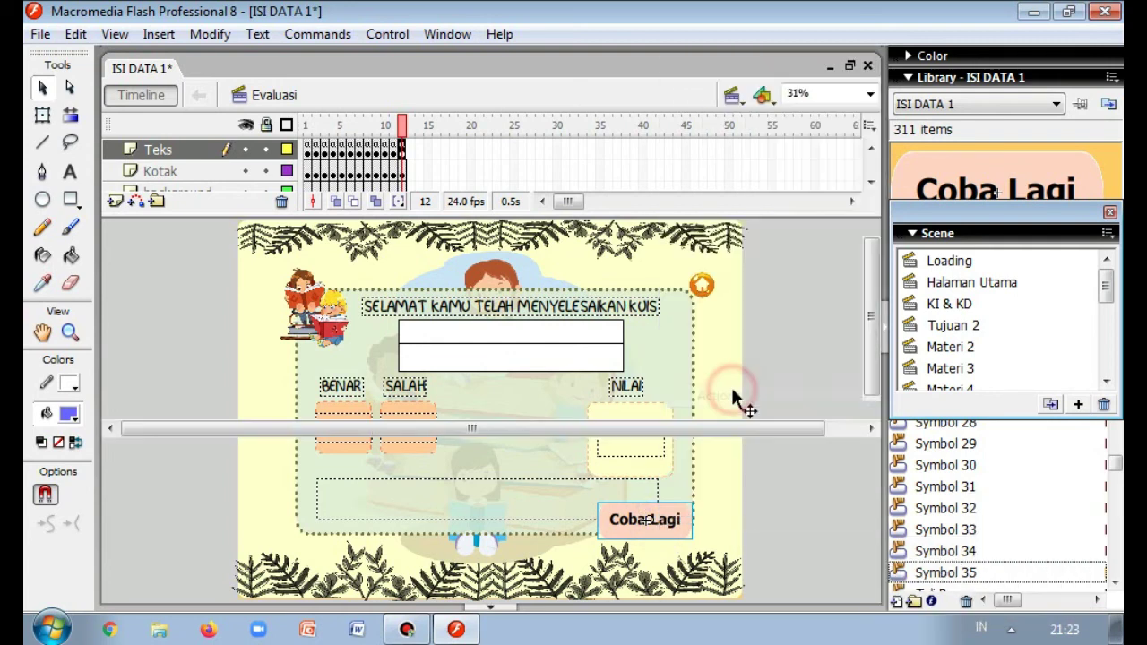
{"action": "left_click", "coordinate": [150, 456]}
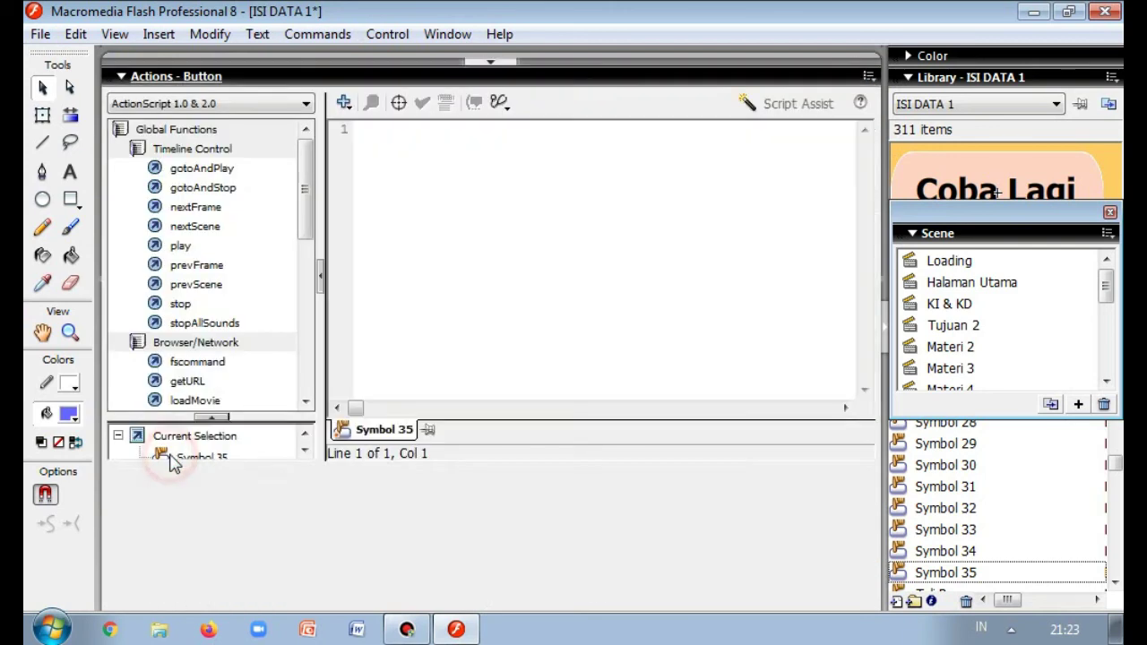
{"action": "left_click", "coordinate": [477, 64]}
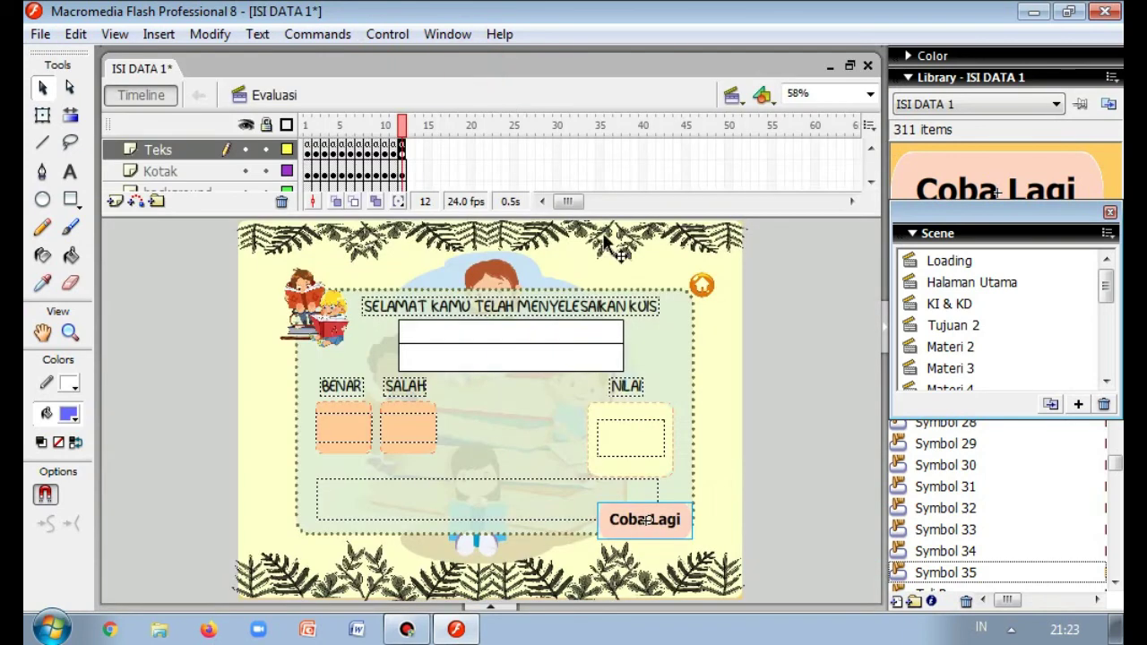
- Examine the script on frame 12 of the Teks layer
{"action": "left_click", "coordinate": [402, 150]}
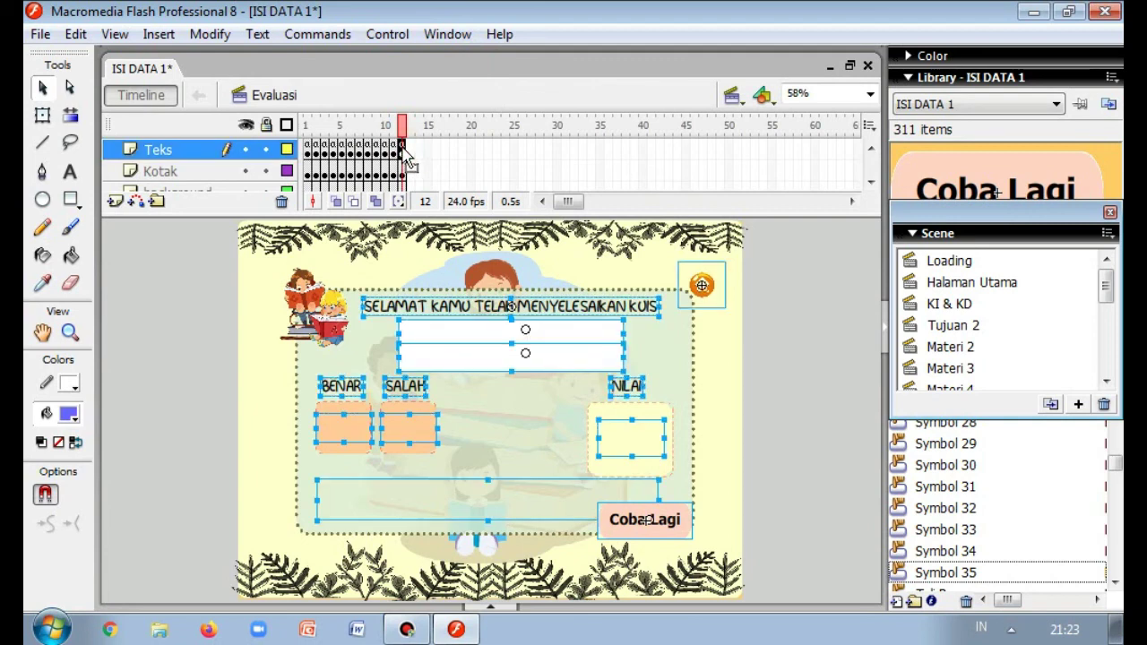
{"action": "left_click", "coordinate": [818, 376]}
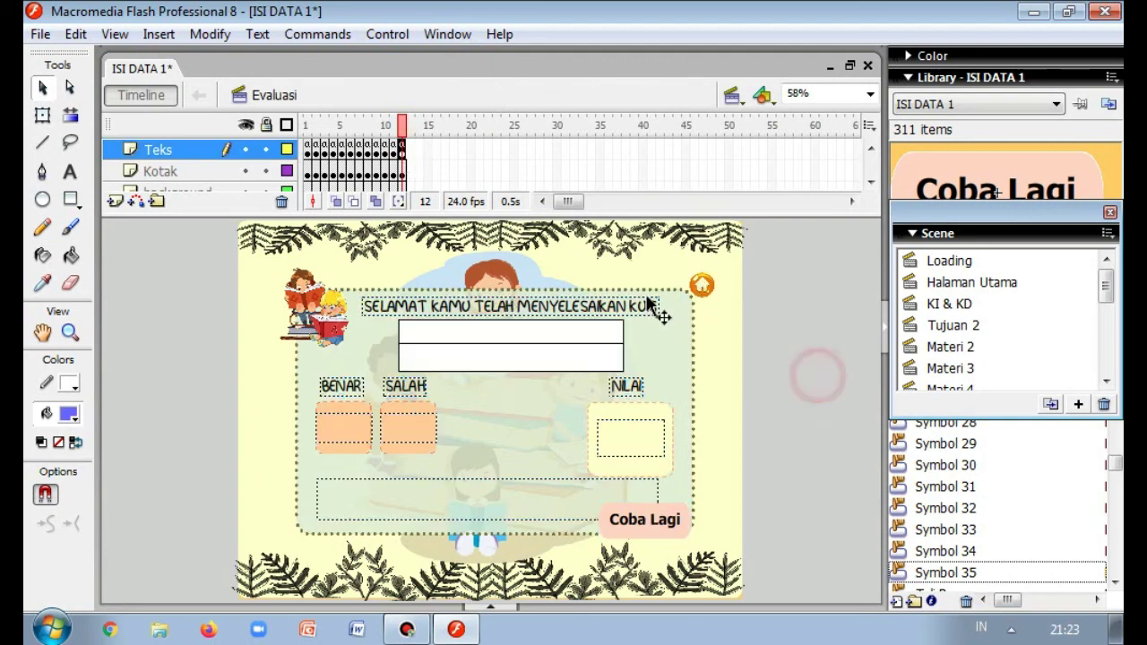
{"action": "right_click", "coordinate": [402, 145]}
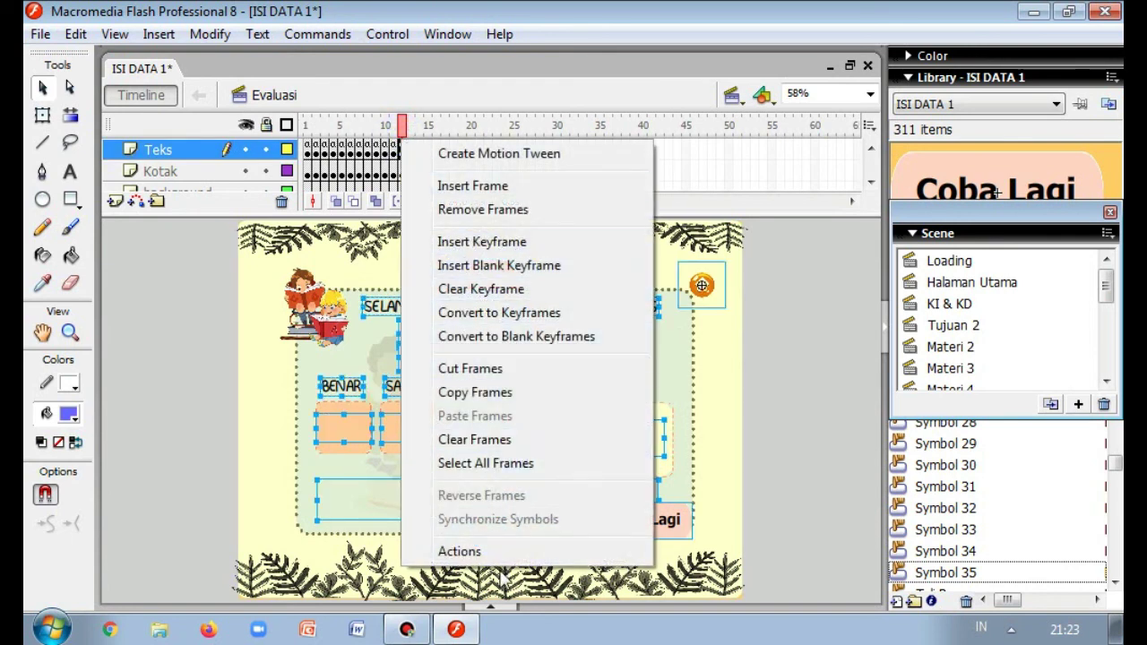
{"action": "left_click", "coordinate": [459, 551]}
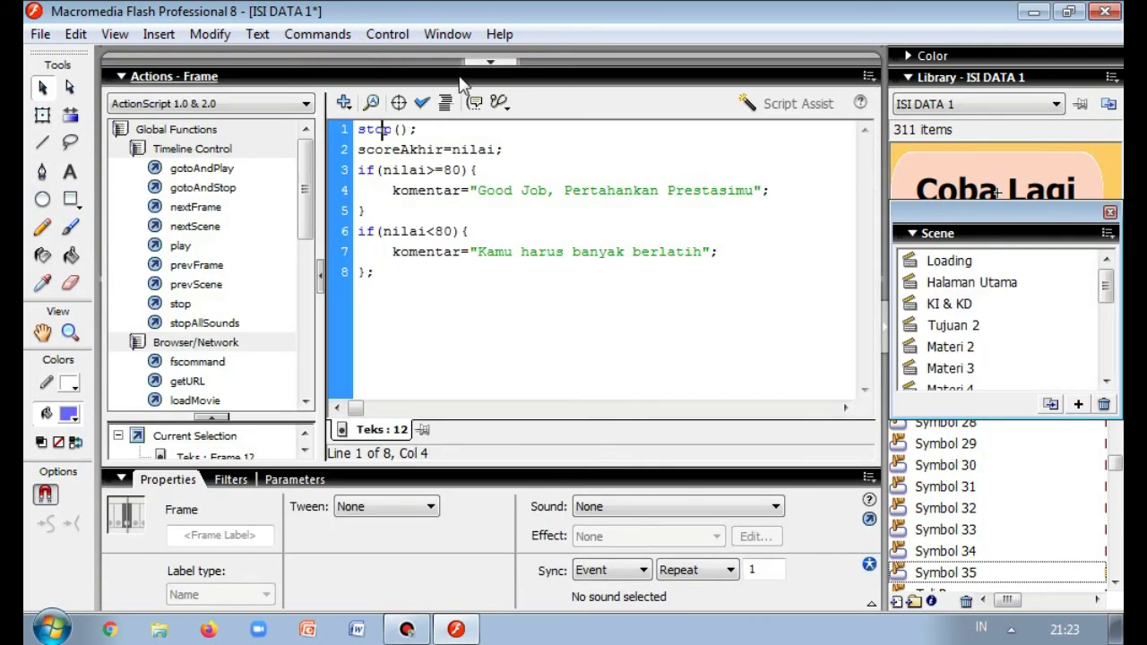
{"action": "left_click", "coordinate": [477, 60]}
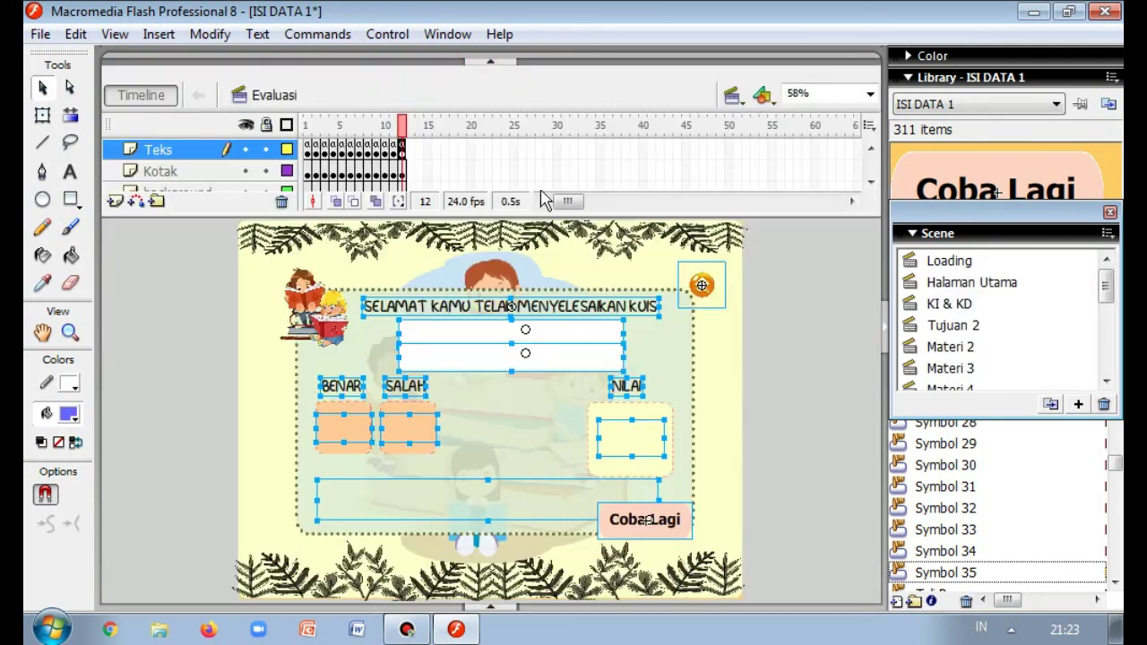
{"action": "left_click", "coordinate": [406, 629]}
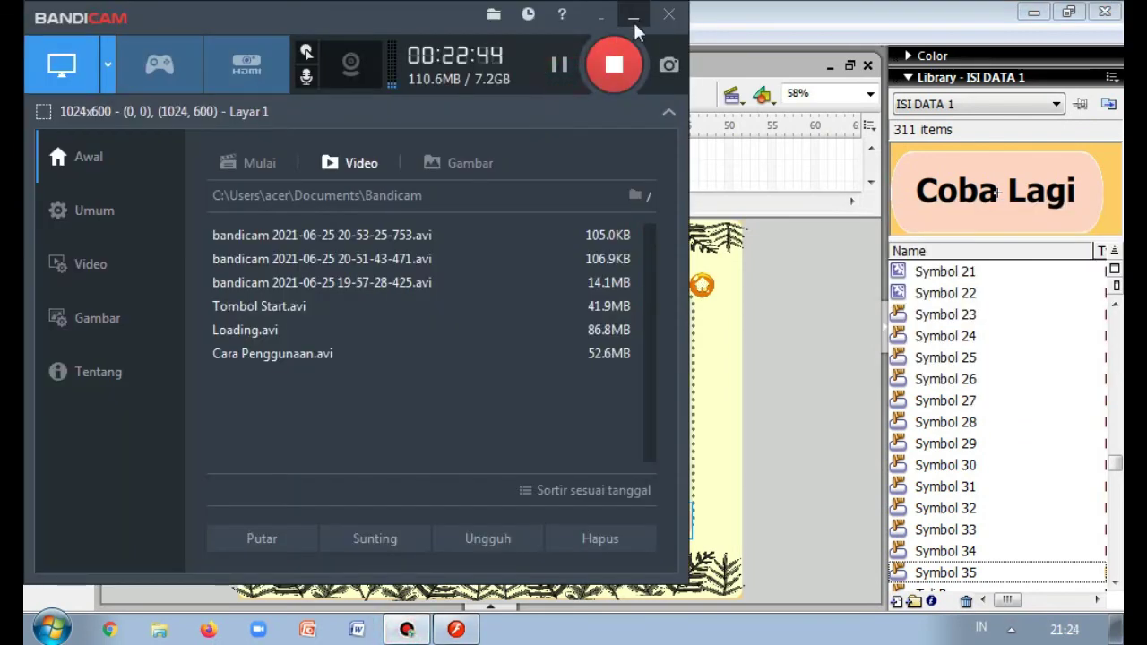
{"action": "left_click", "coordinate": [632, 15]}
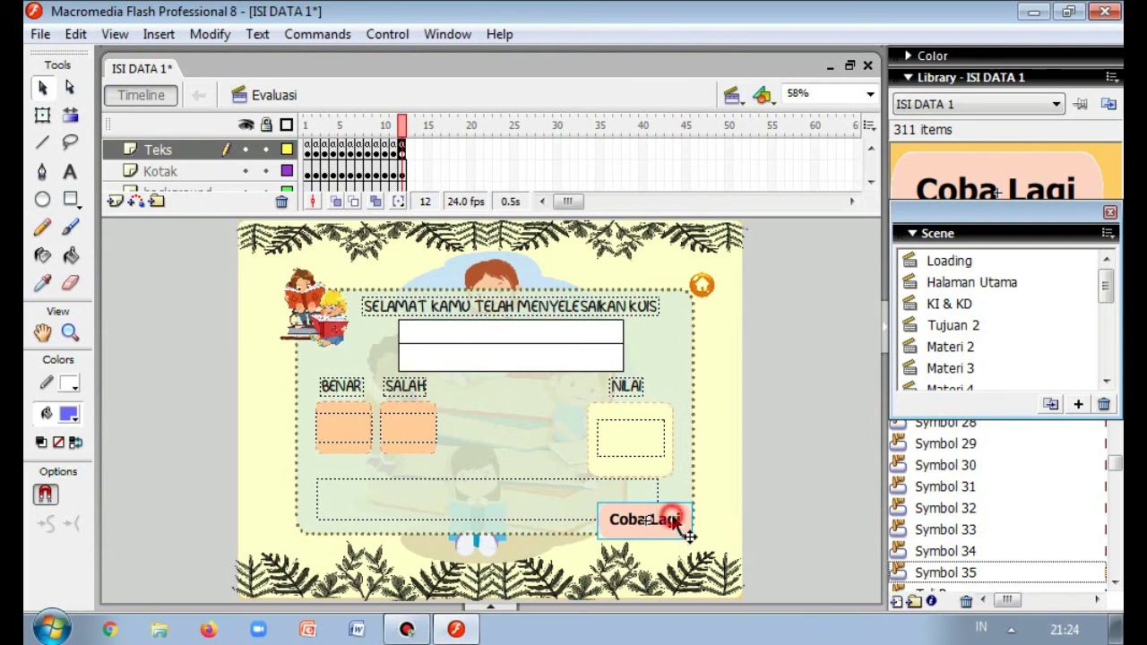
- Enter the Coba Lagi symbol, examine the script of the button nested inside it, and return to the Evaluasi scene
{"action": "double_click", "coordinate": [671, 525]}
{"action": "right_click", "coordinate": [672, 529]}
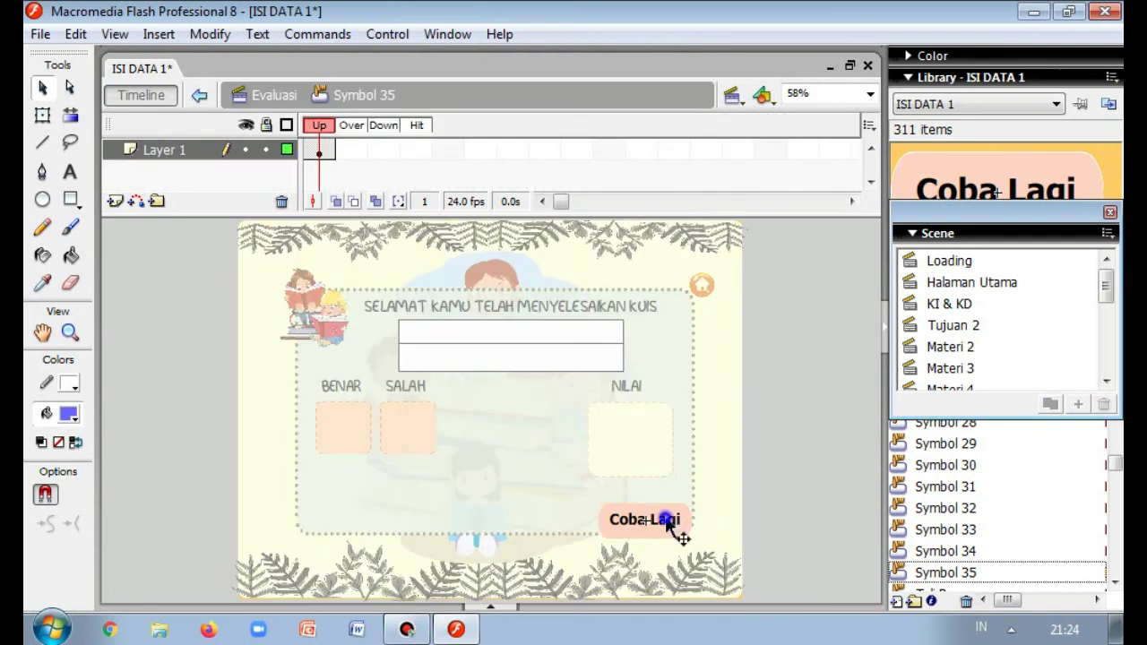
{"action": "left_click", "coordinate": [717, 391]}
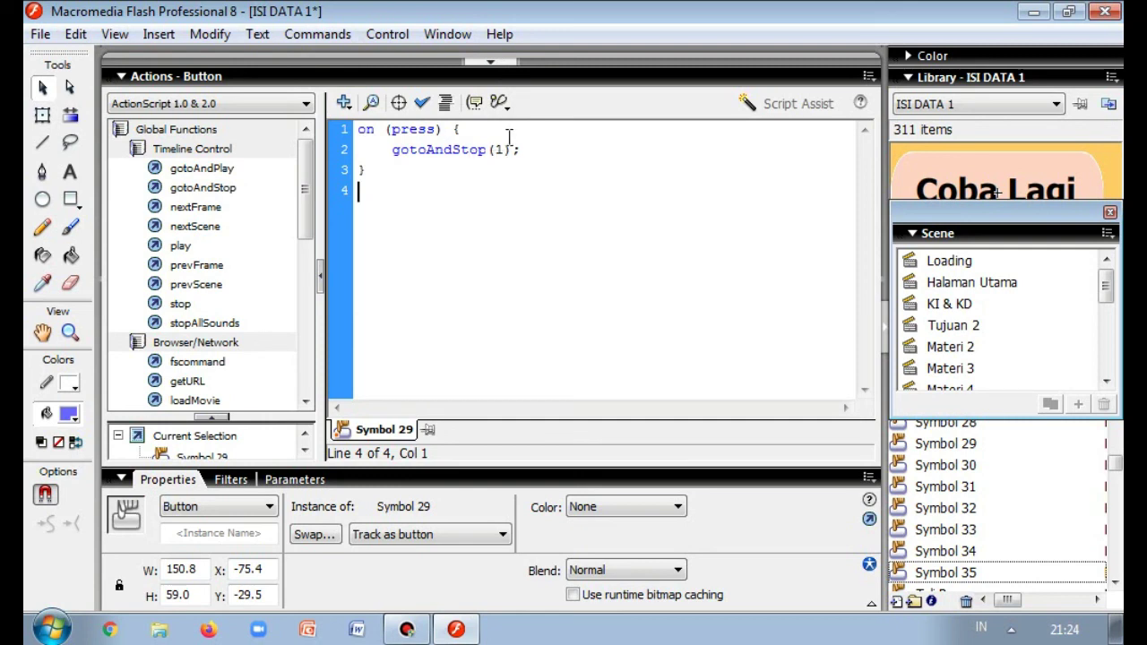
{"action": "left_click", "coordinate": [490, 61]}
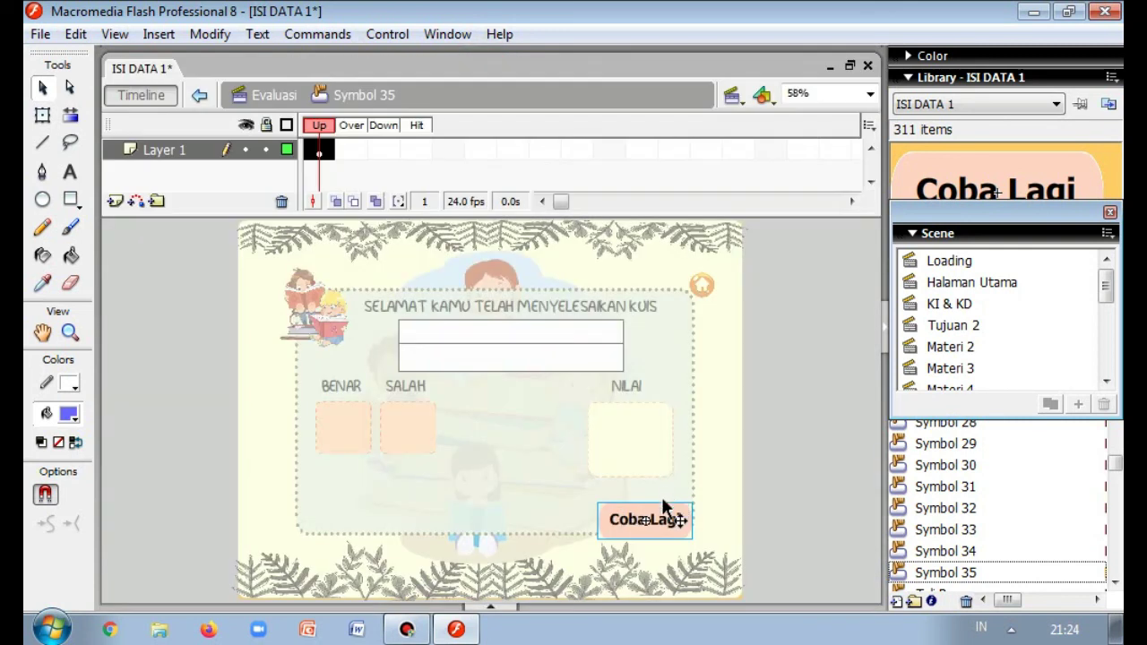
{"action": "double_click", "coordinate": [751, 450]}
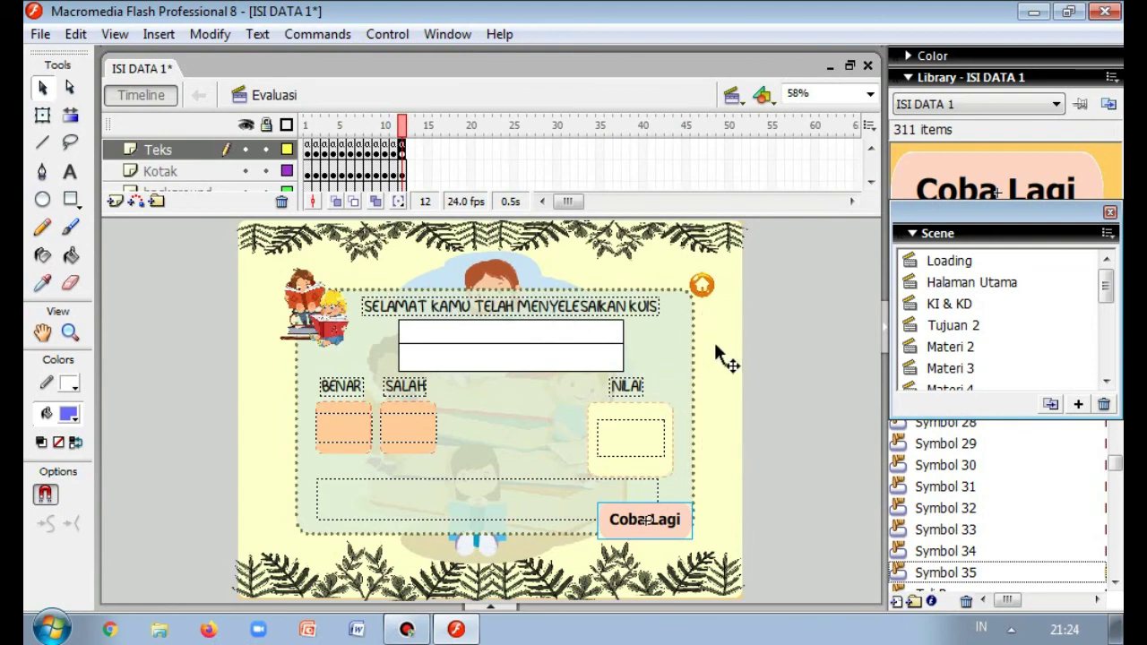
- Locate the Evaluasi scene in the scene list and review the score conditions and comments in the Teks layer's frame 12 script
{"action": "left_click", "coordinate": [1107, 288]}
{"action": "left_click_drag", "start_coordinate": [1108, 289], "coordinate": [1106, 357]}
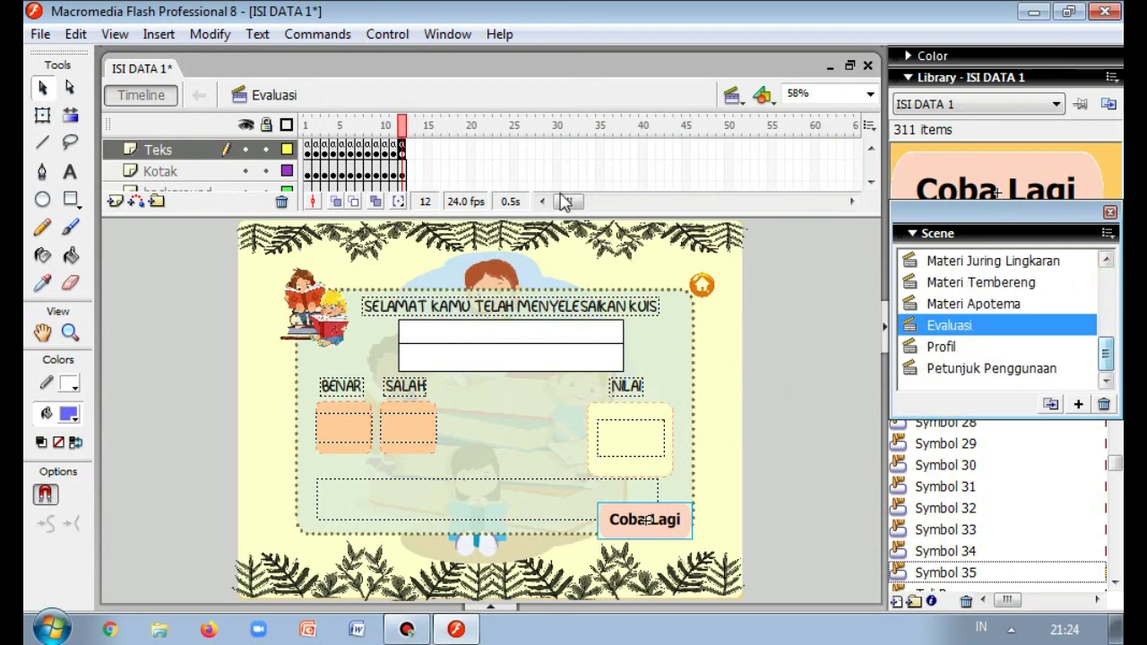
{"action": "right_click", "coordinate": [404, 150]}
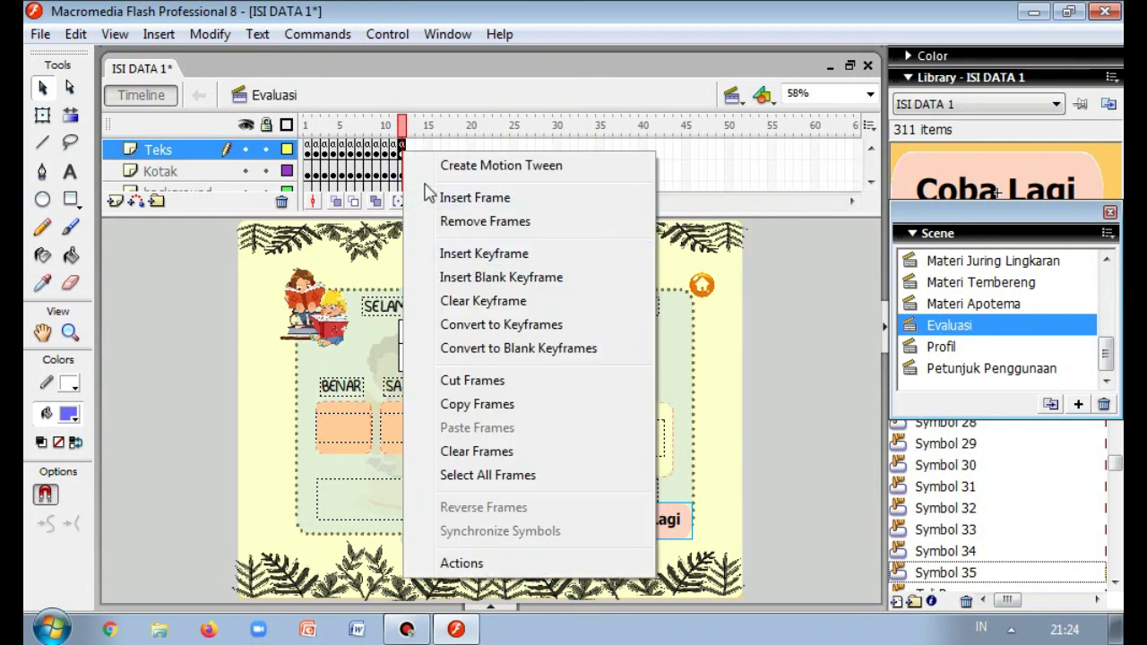
{"action": "left_click", "coordinate": [484, 561]}
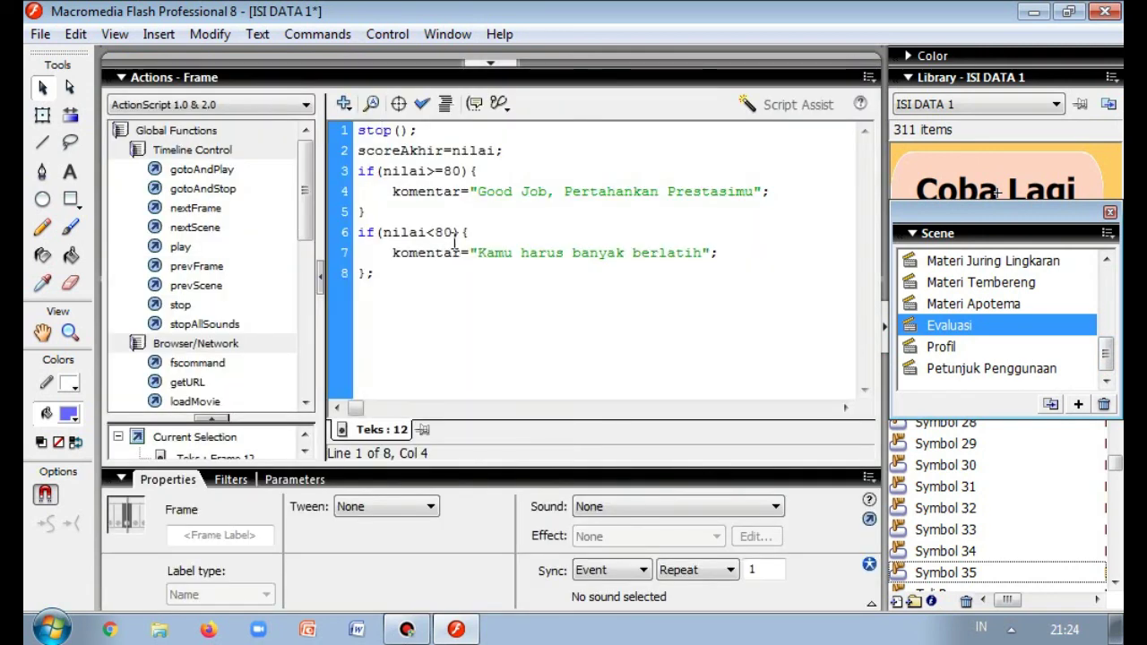
{"action": "left_click", "coordinate": [480, 63]}
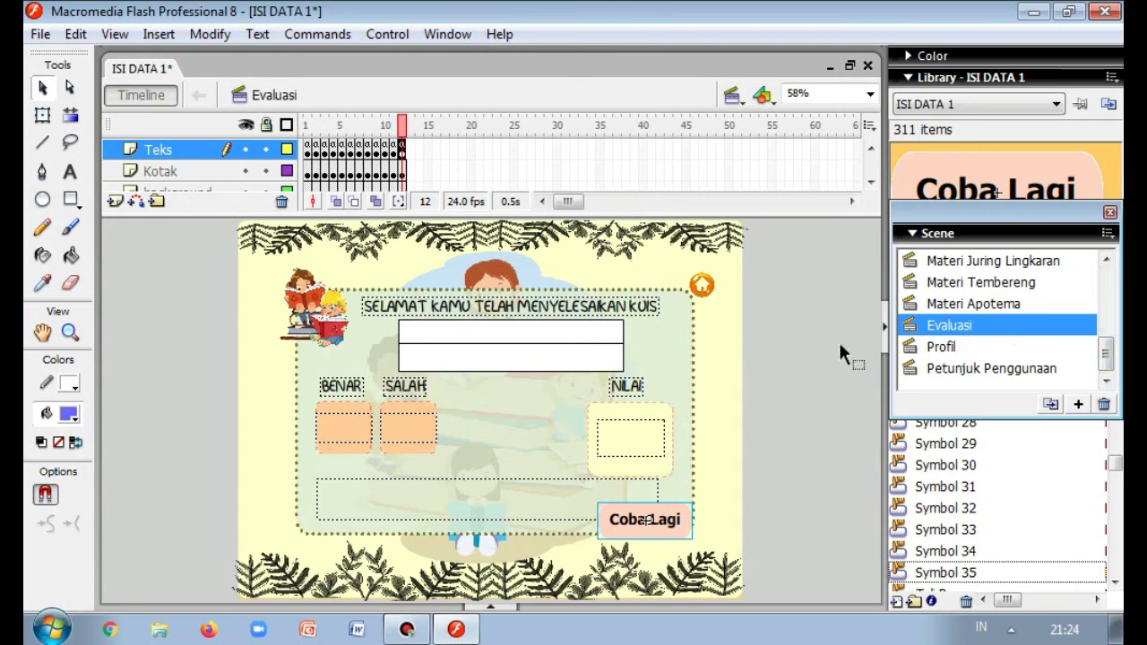
- Test the Evaluasi scene from frame 1, try the Nama input field, and close the preview
{"action": "left_click", "coordinate": [308, 126]}
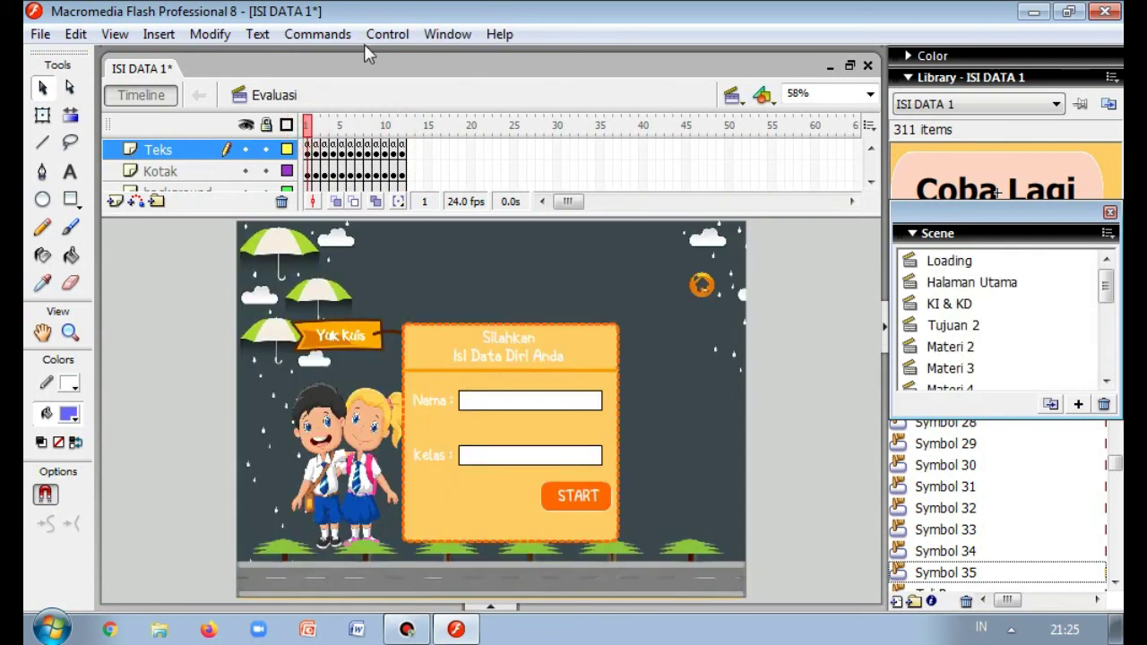
{"action": "left_click", "coordinate": [391, 36]}
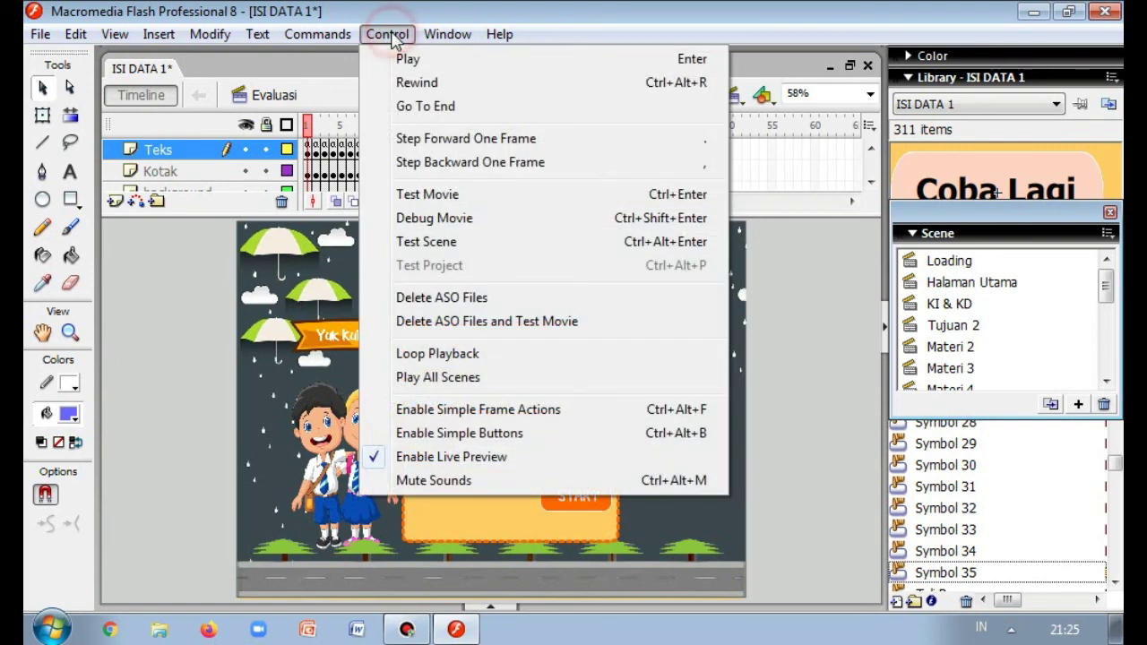
{"action": "left_click", "coordinate": [498, 242]}
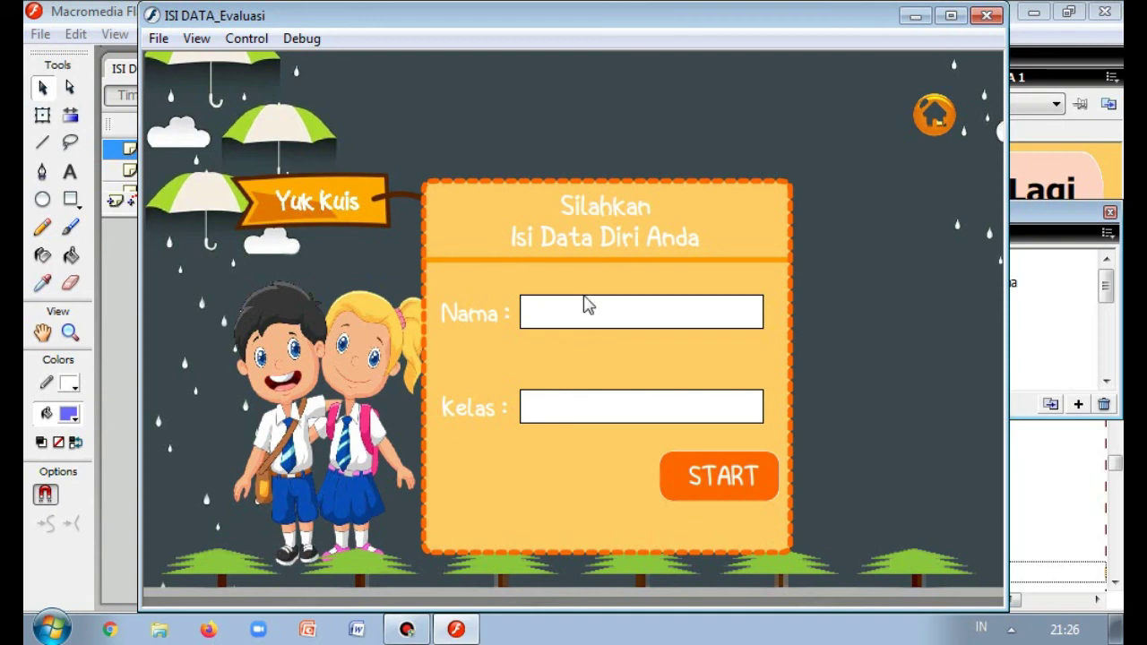
{"action": "left_click", "coordinate": [646, 312]}
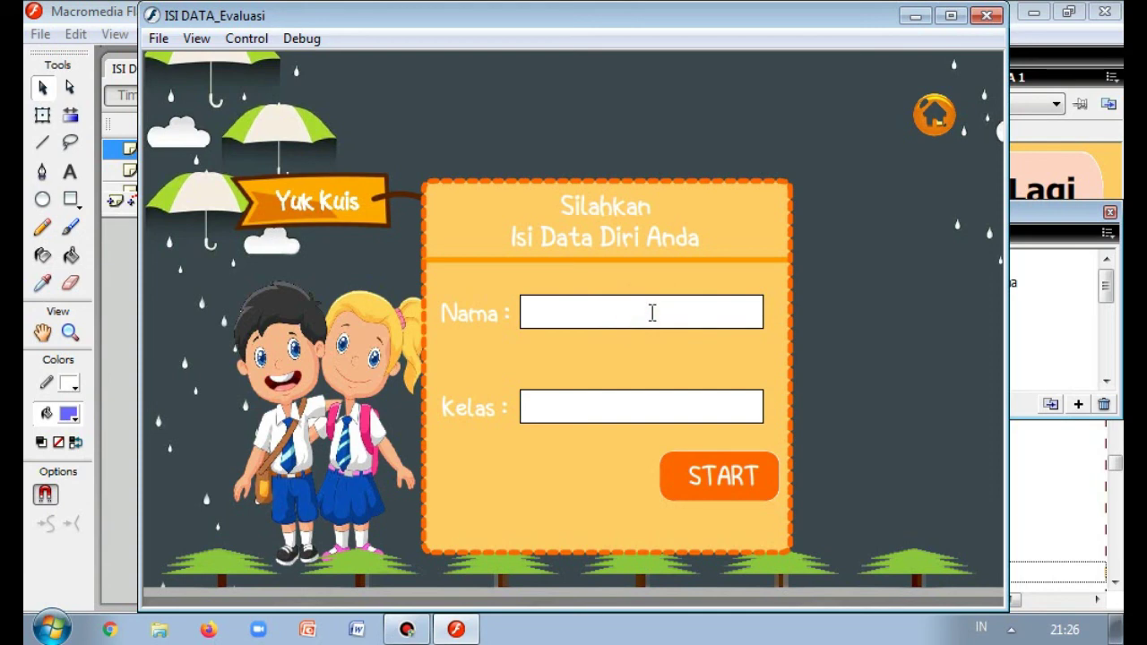
{"action": "left_click", "coordinate": [652, 313]}
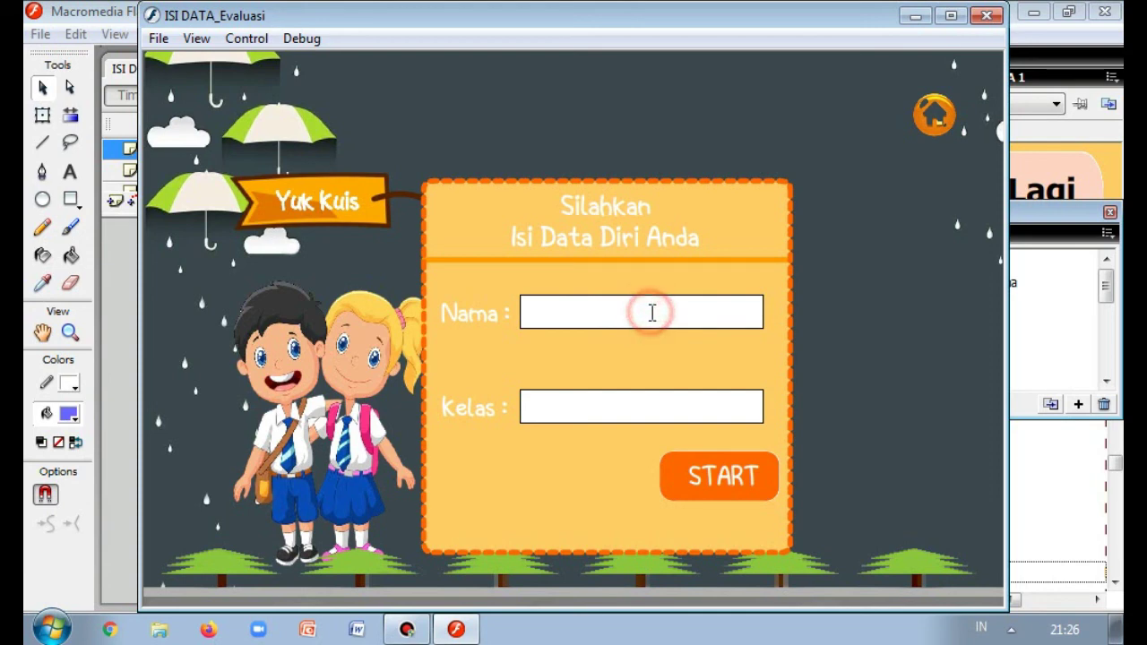
{"action": "left_click", "coordinate": [984, 20]}
- Set the text colour of the Nama input field on frame 1 to orange
{"action": "left_click", "coordinate": [538, 400]}
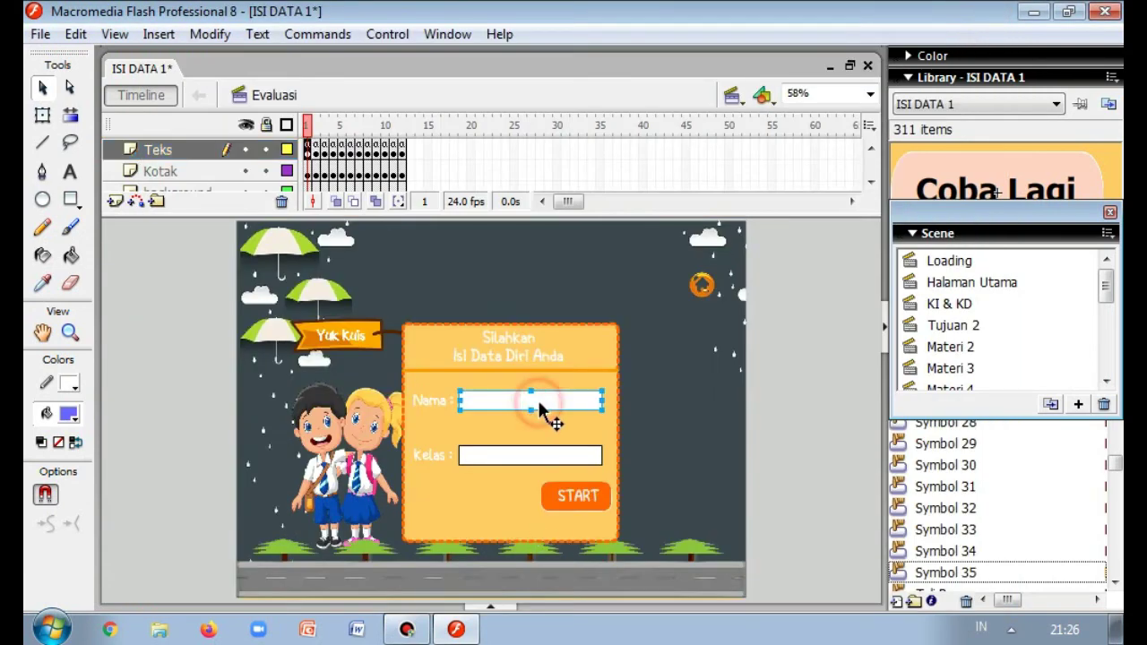
{"action": "left_click", "coordinate": [481, 599]}
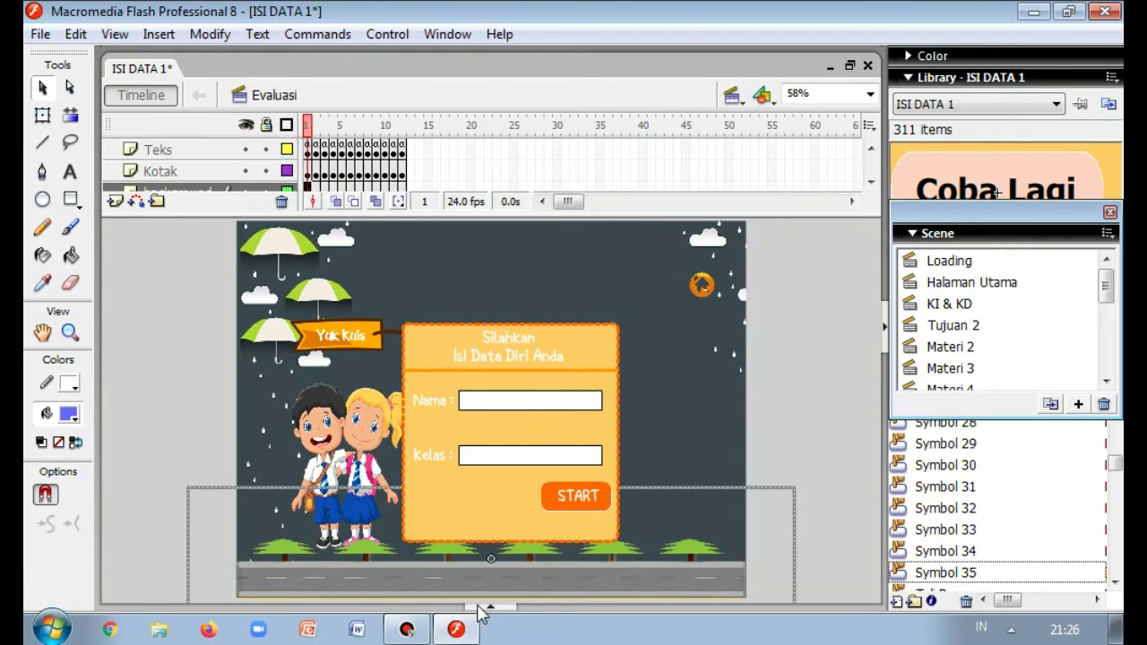
{"action": "left_click", "coordinate": [484, 608]}
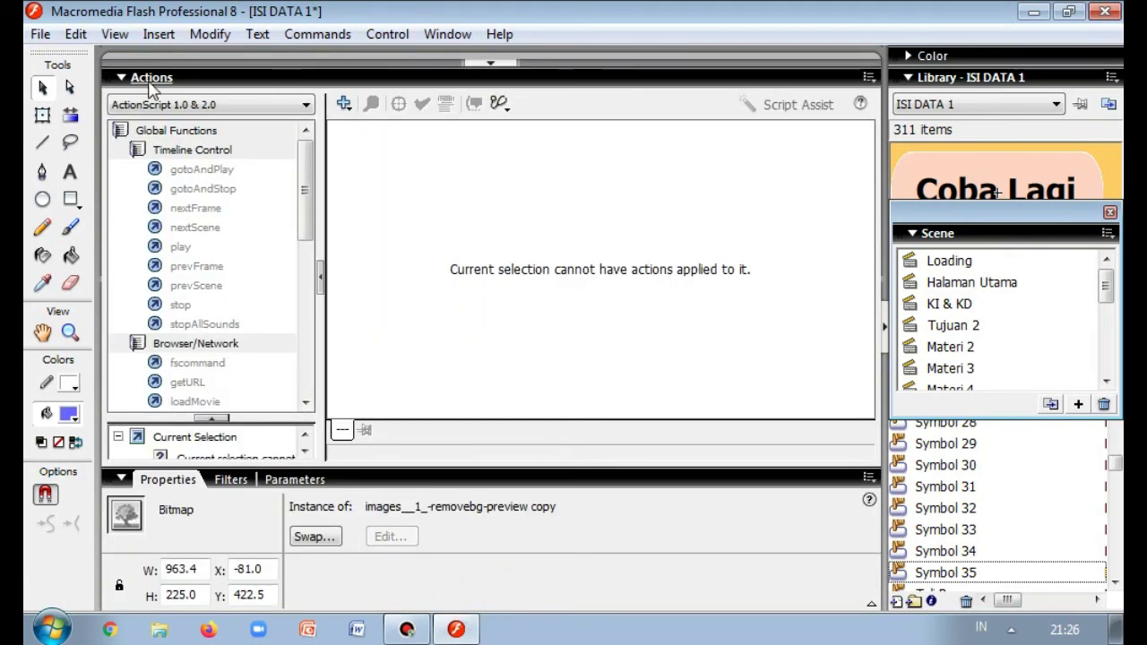
{"action": "left_click", "coordinate": [151, 78]}
{"action": "left_click", "coordinate": [520, 328]}
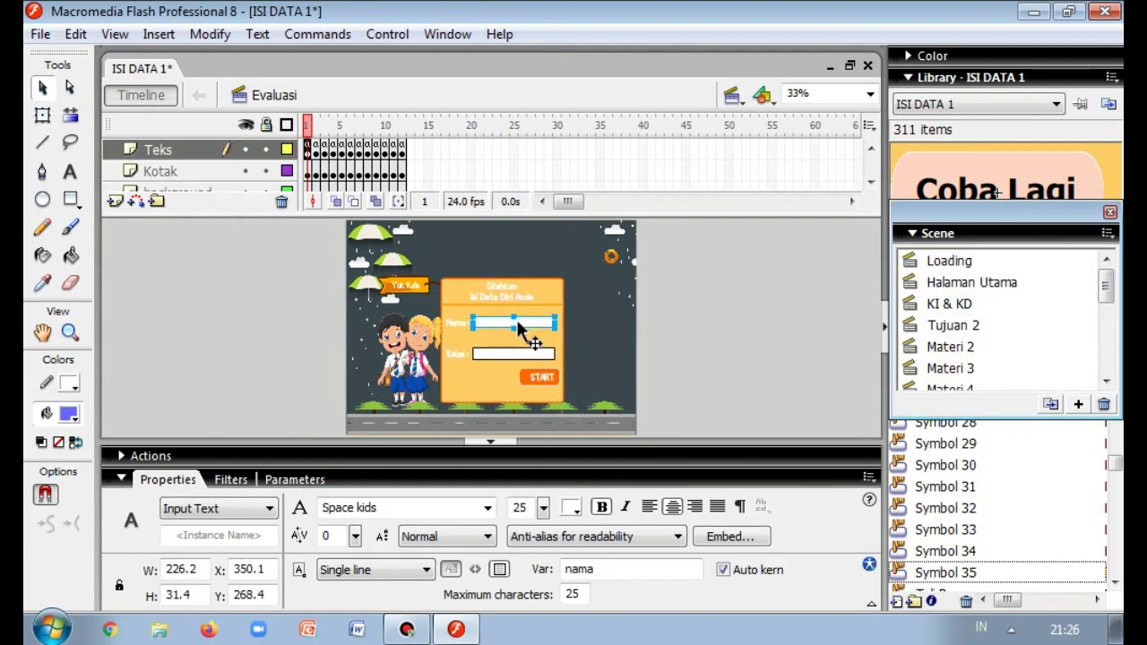
{"action": "left_click", "coordinate": [543, 508]}
{"action": "left_click", "coordinate": [571, 507]}
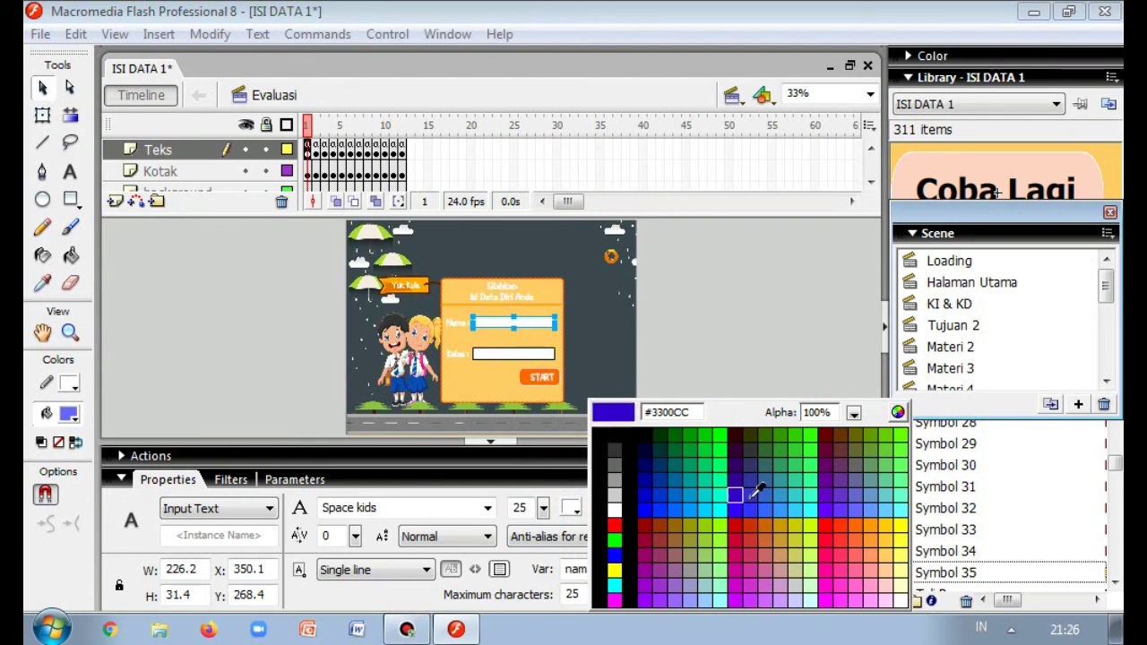
{"action": "left_click", "coordinate": [855, 522]}
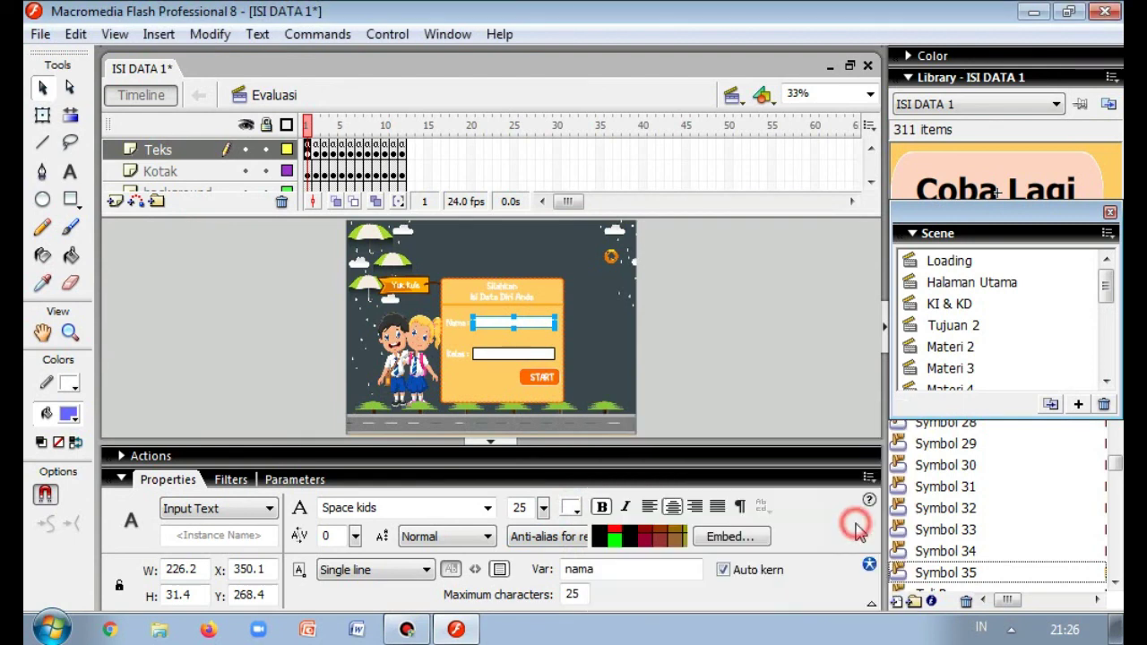
- Change the Kelas input field's text colour to orange
{"action": "left_click", "coordinate": [509, 350]}
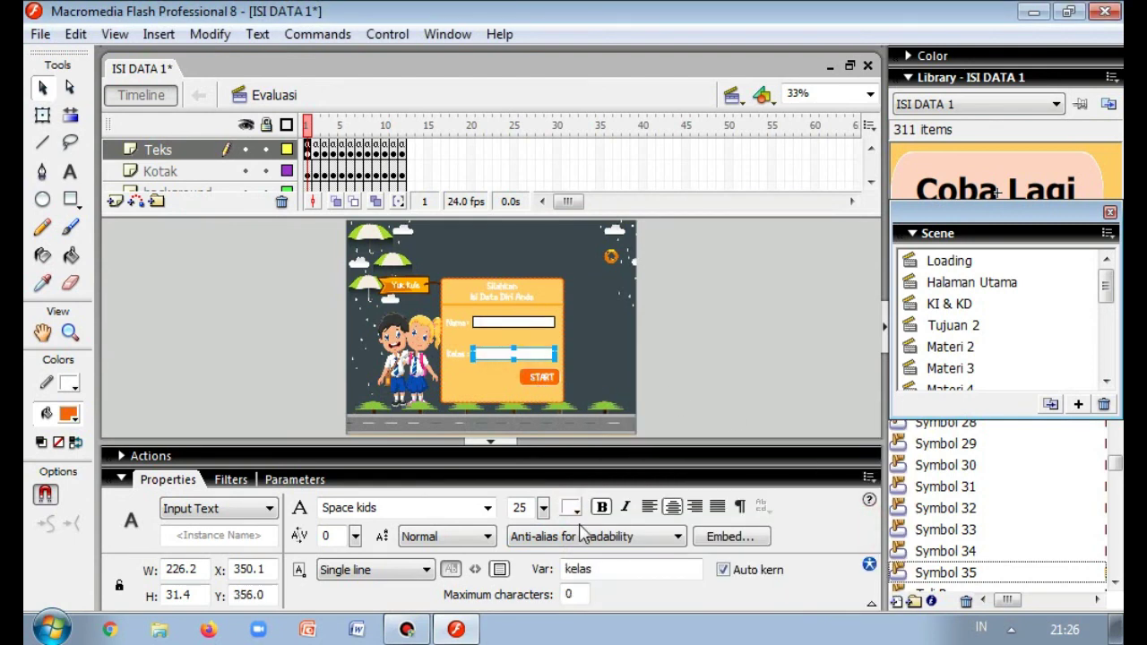
{"action": "left_click", "coordinate": [571, 507]}
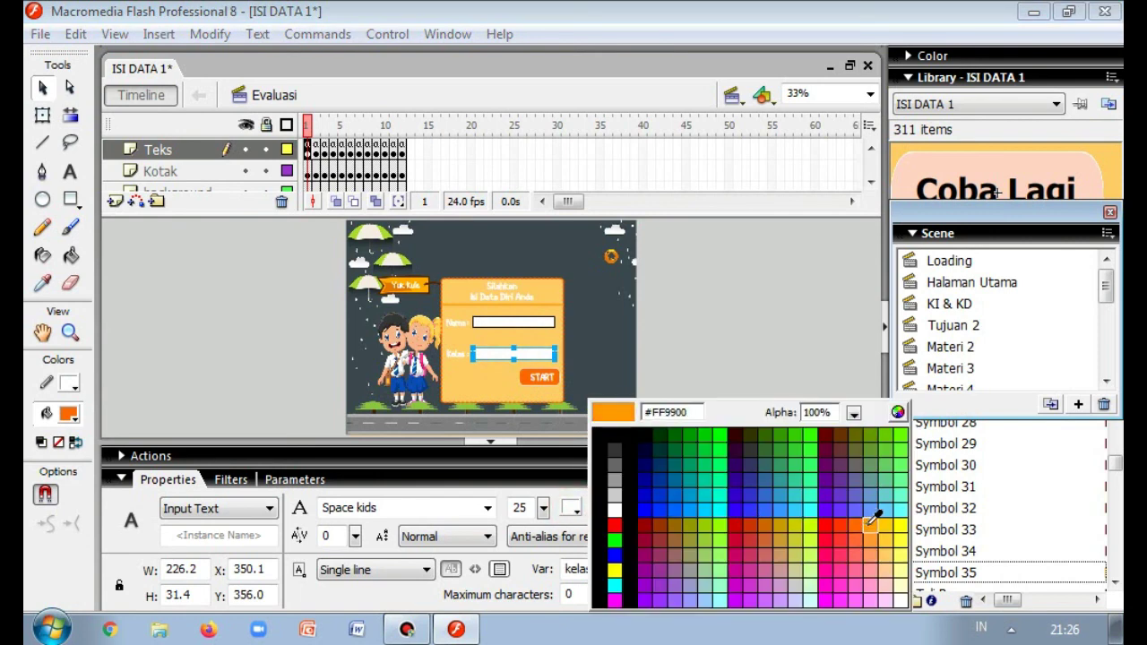
{"action": "left_click", "coordinate": [861, 524]}
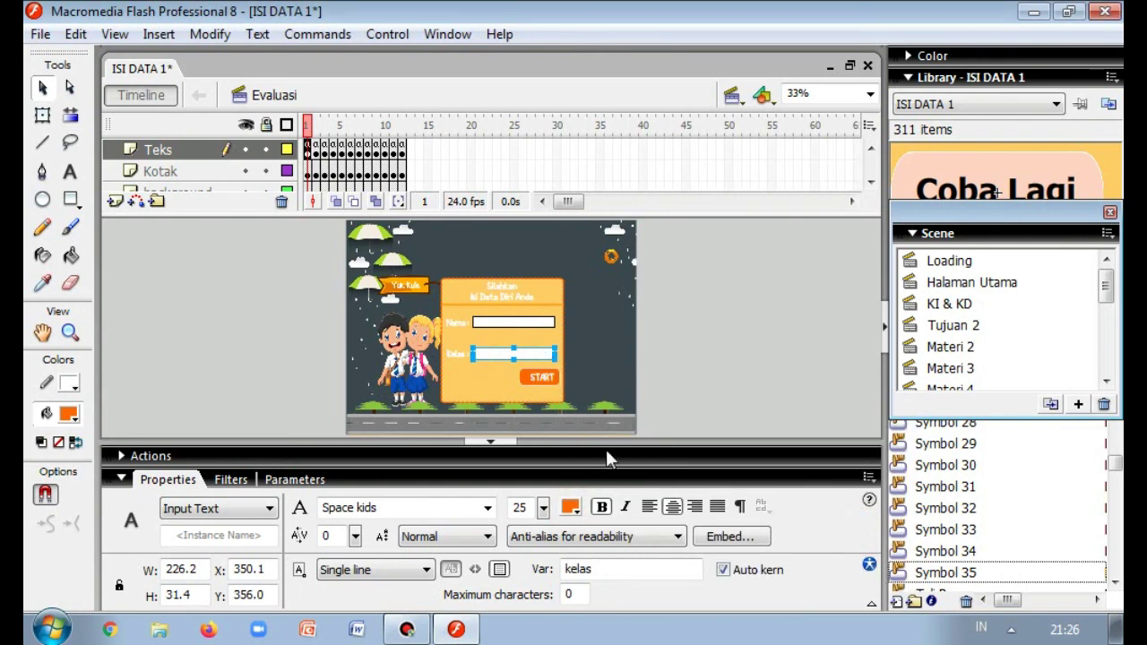
{"action": "left_click", "coordinate": [488, 440]}
- Test the Evaluasi scene, enter a student's name and class 8 in the data form, and start the quiz
{"action": "left_click", "coordinate": [388, 34]}
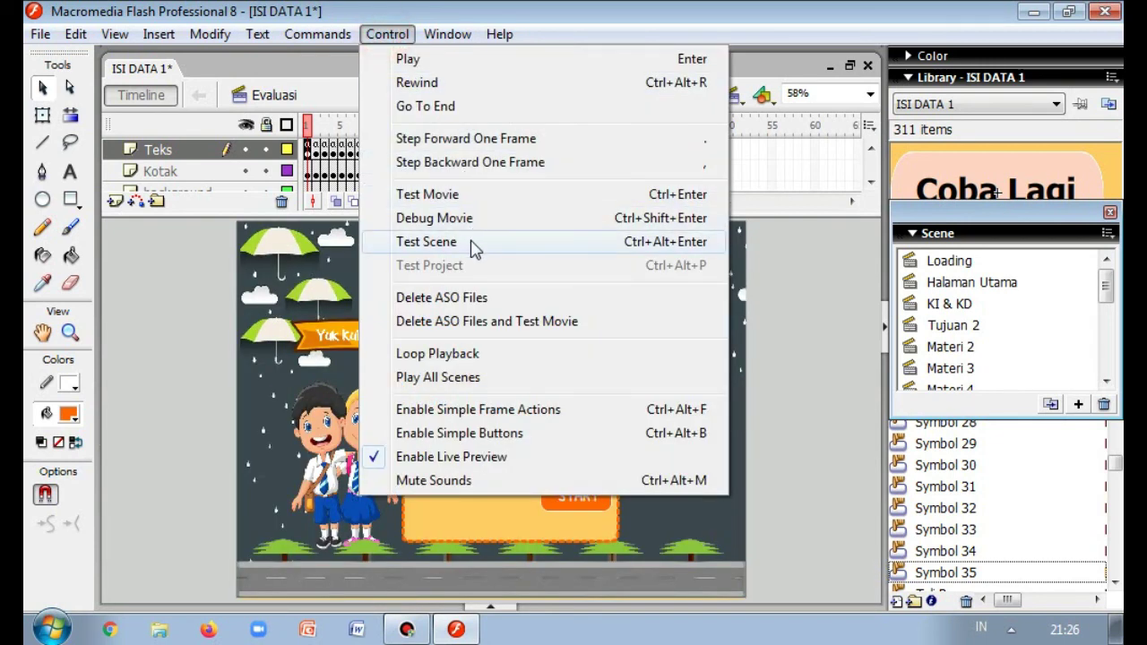
{"action": "left_click", "coordinate": [475, 242]}
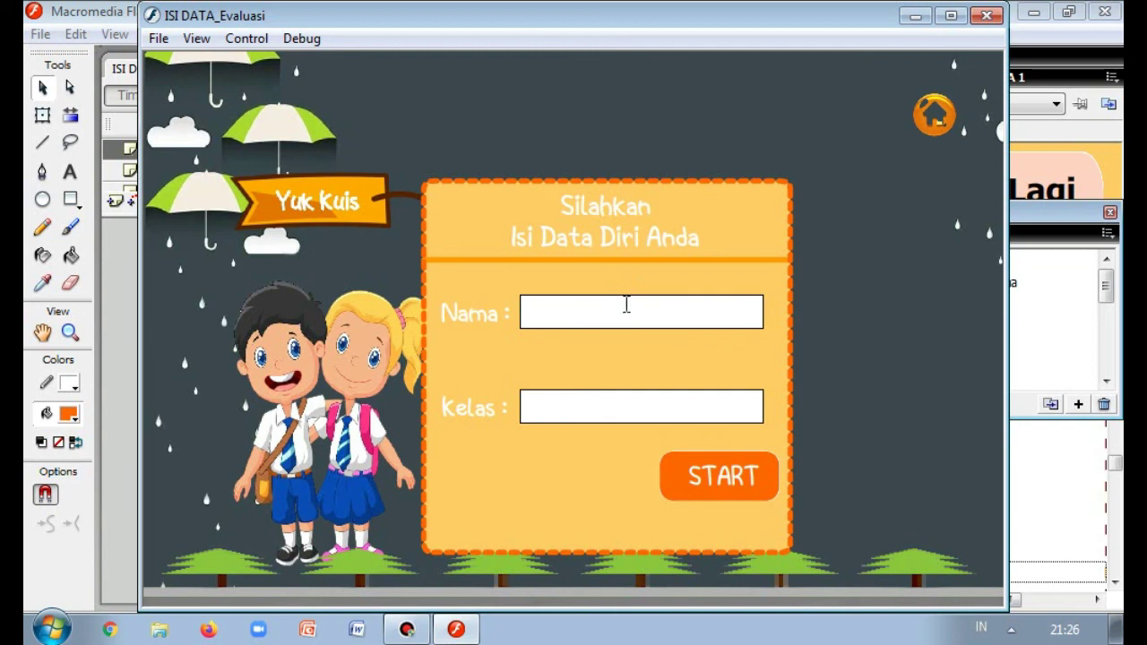
{"action": "left_click", "coordinate": [625, 305]}
{"action": "type", "text": "Amoria"}
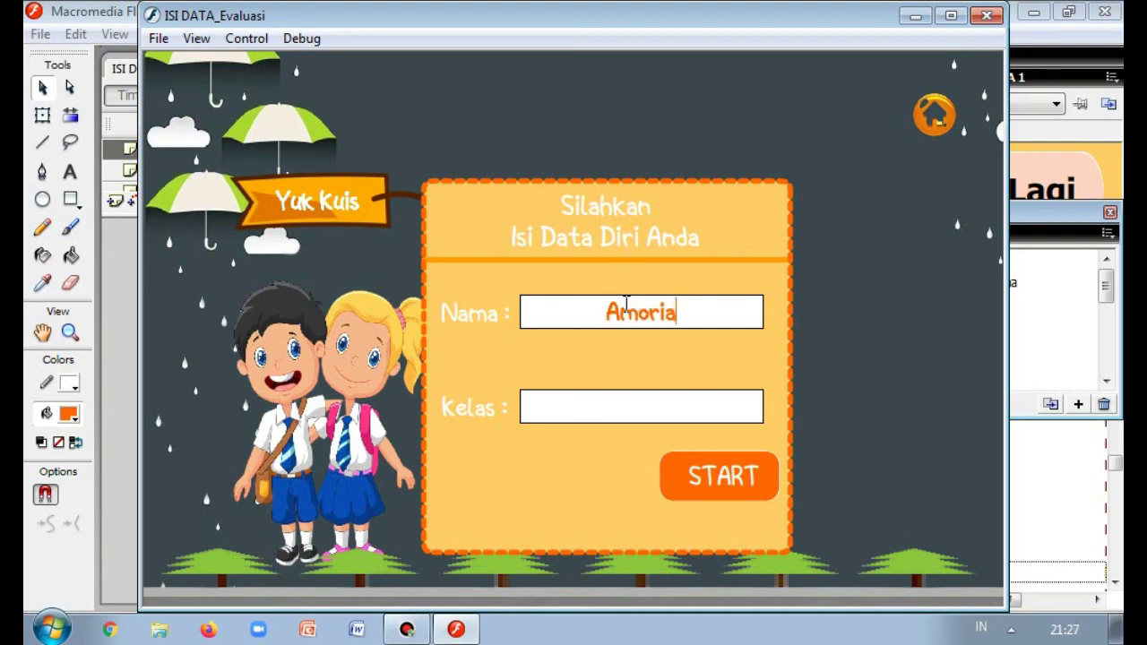
{"action": "left_click", "coordinate": [619, 405]}
{"action": "type", "text": "8"}
{"action": "left_click", "coordinate": [741, 484]}
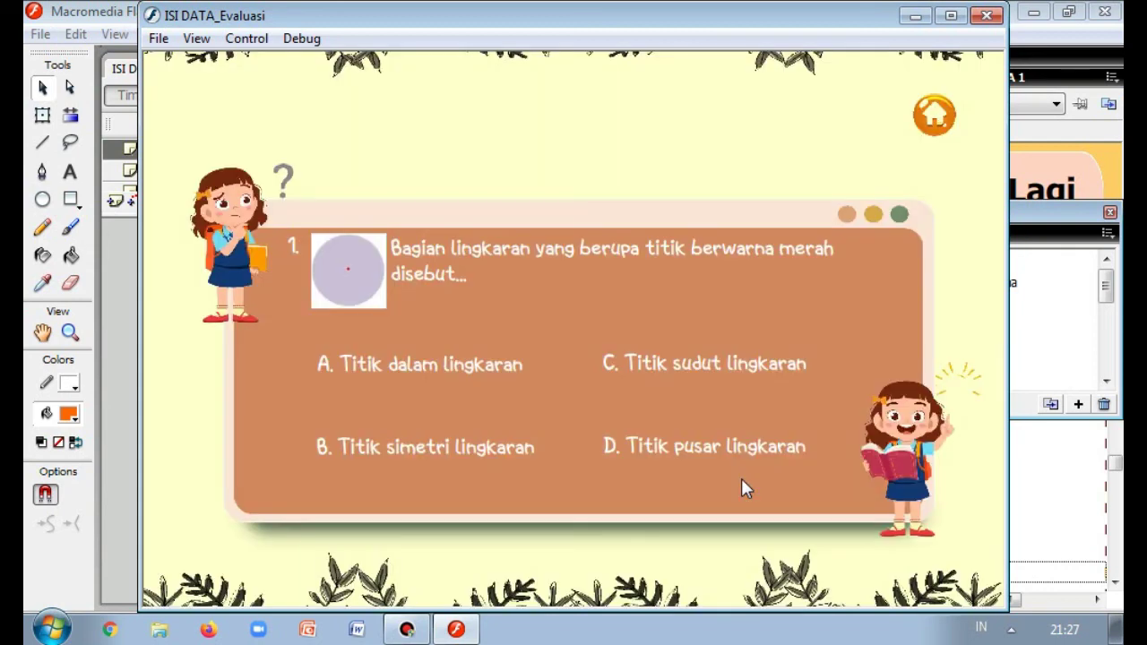